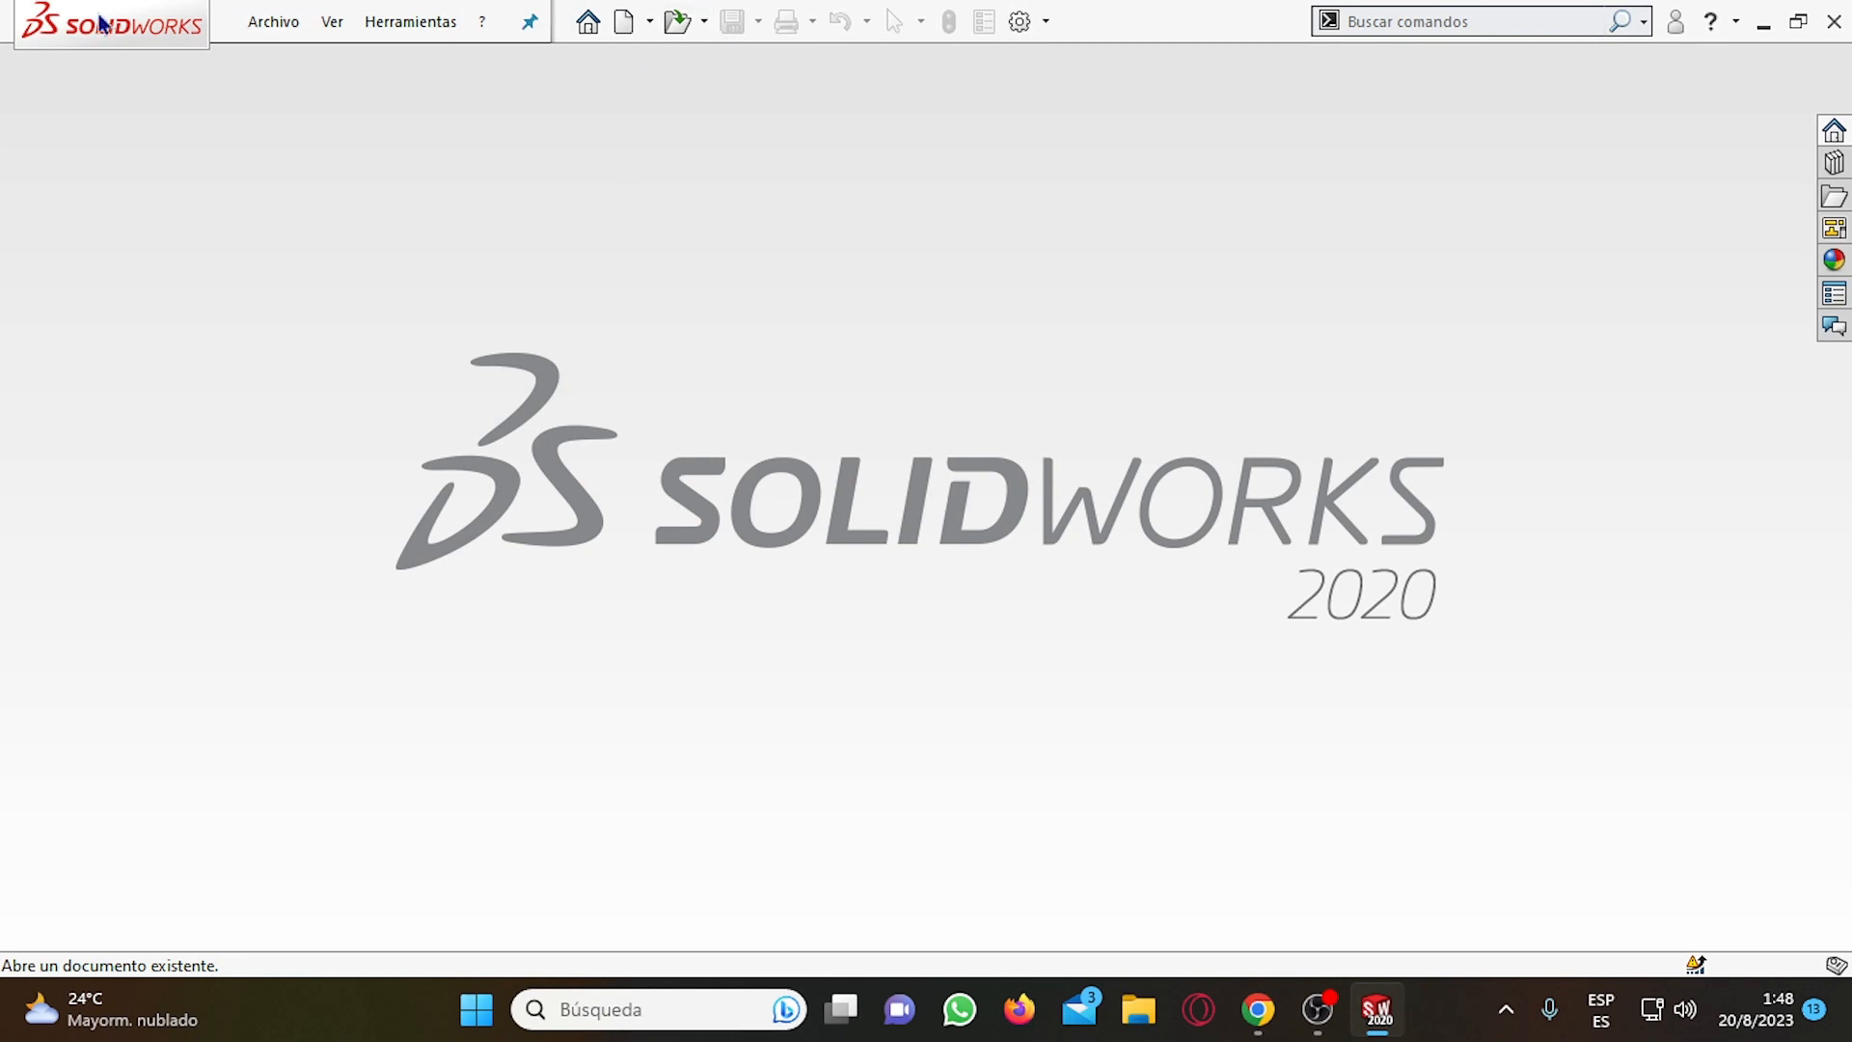
click(278, 21)
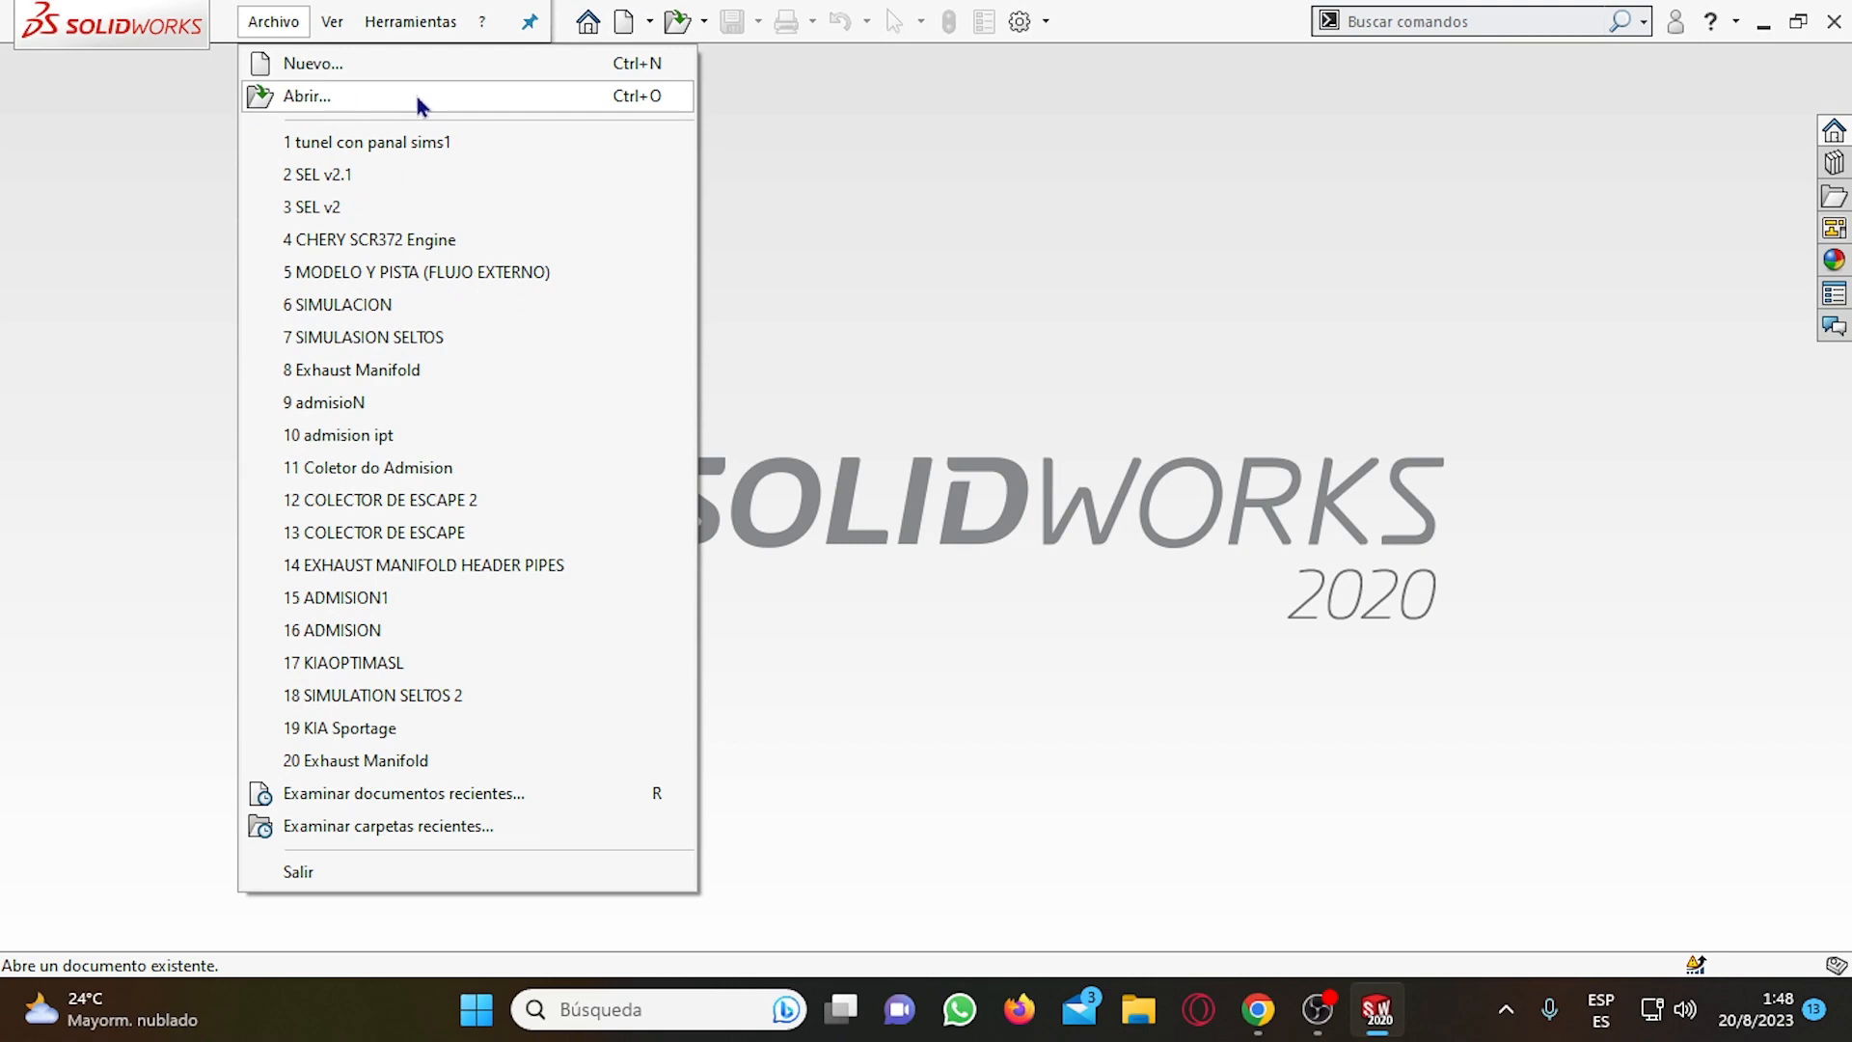
click(685, 21)
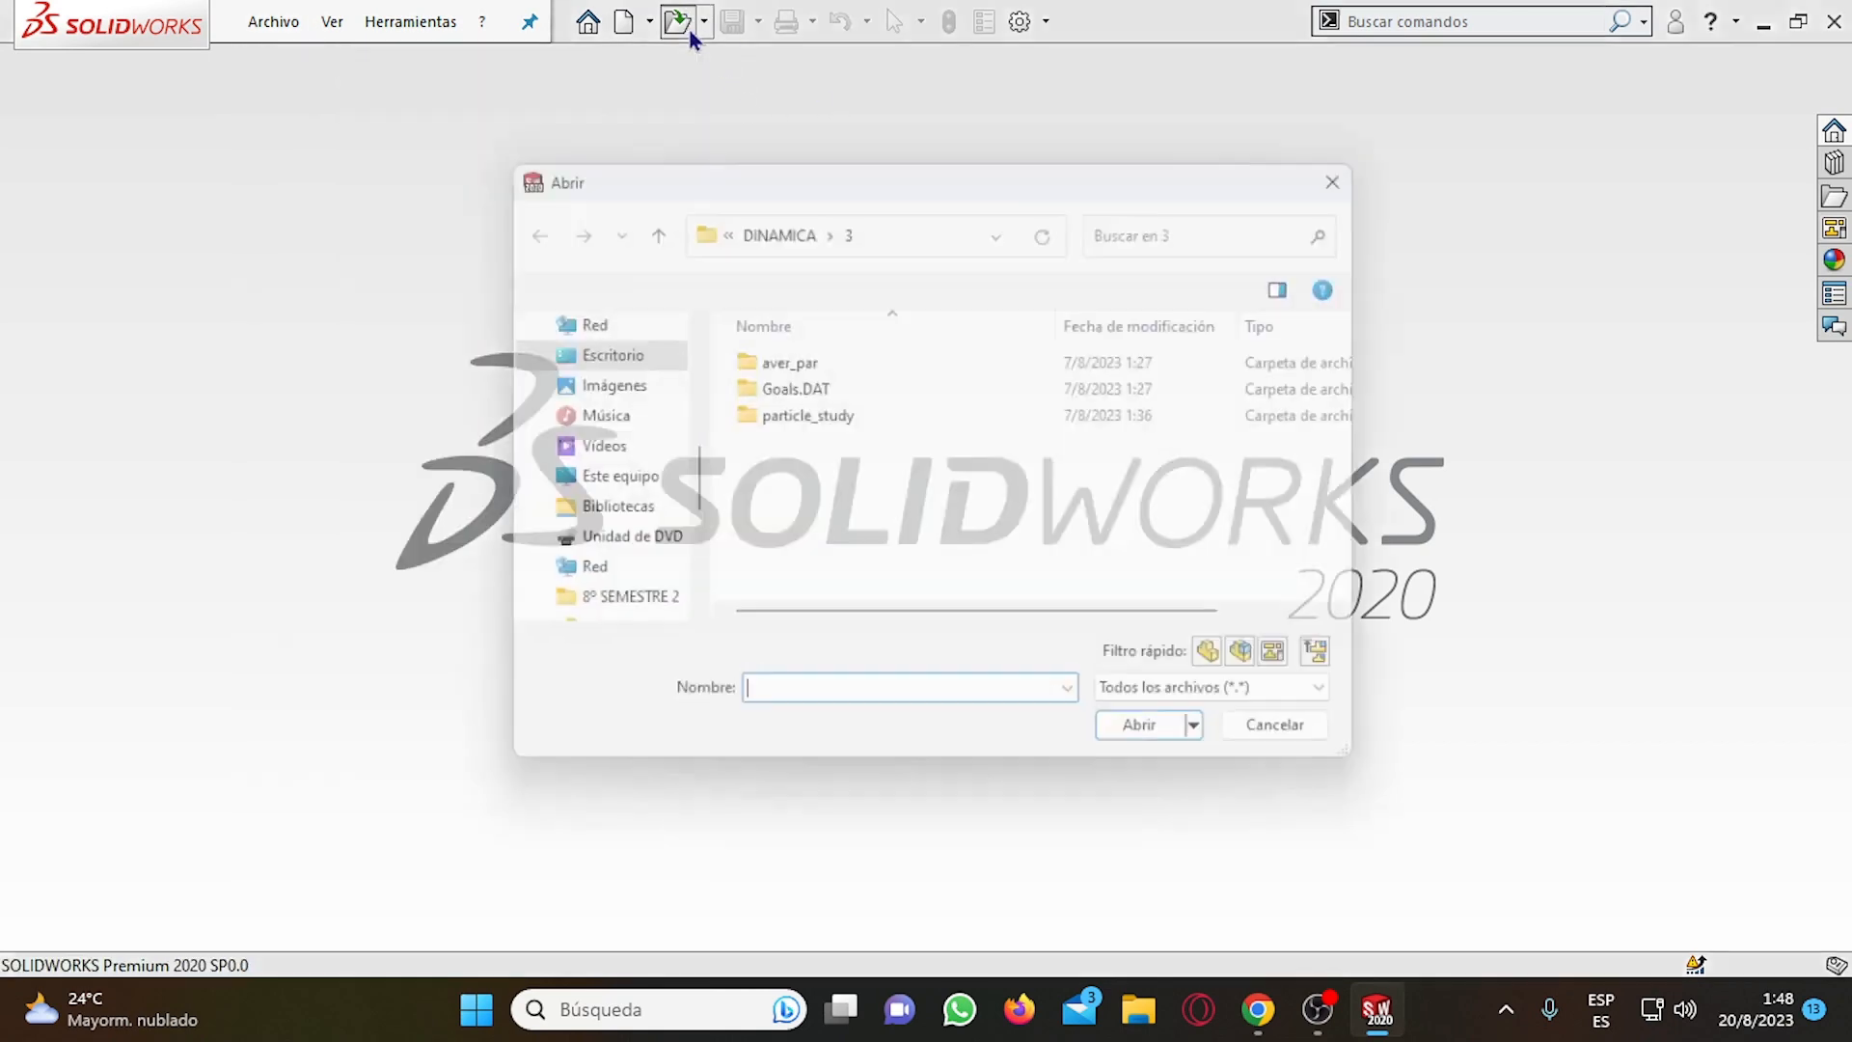
click(1370, 162)
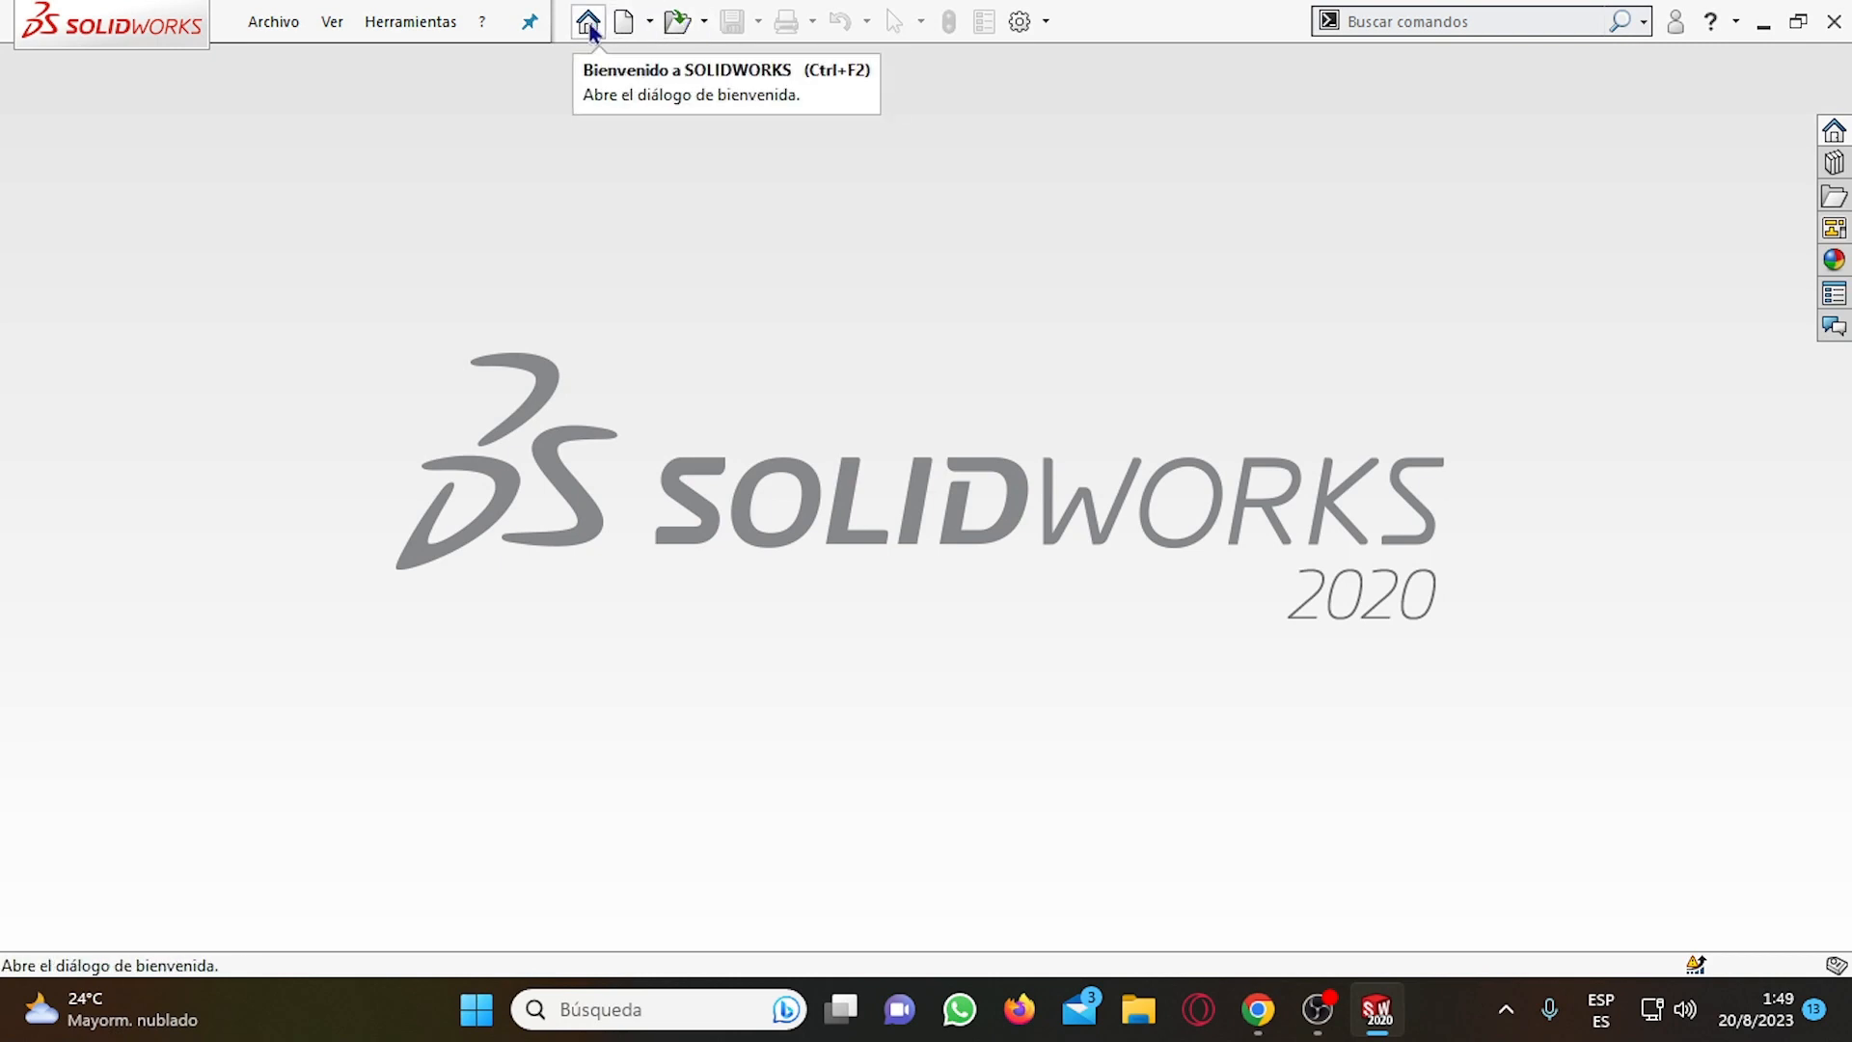
click(651, 24)
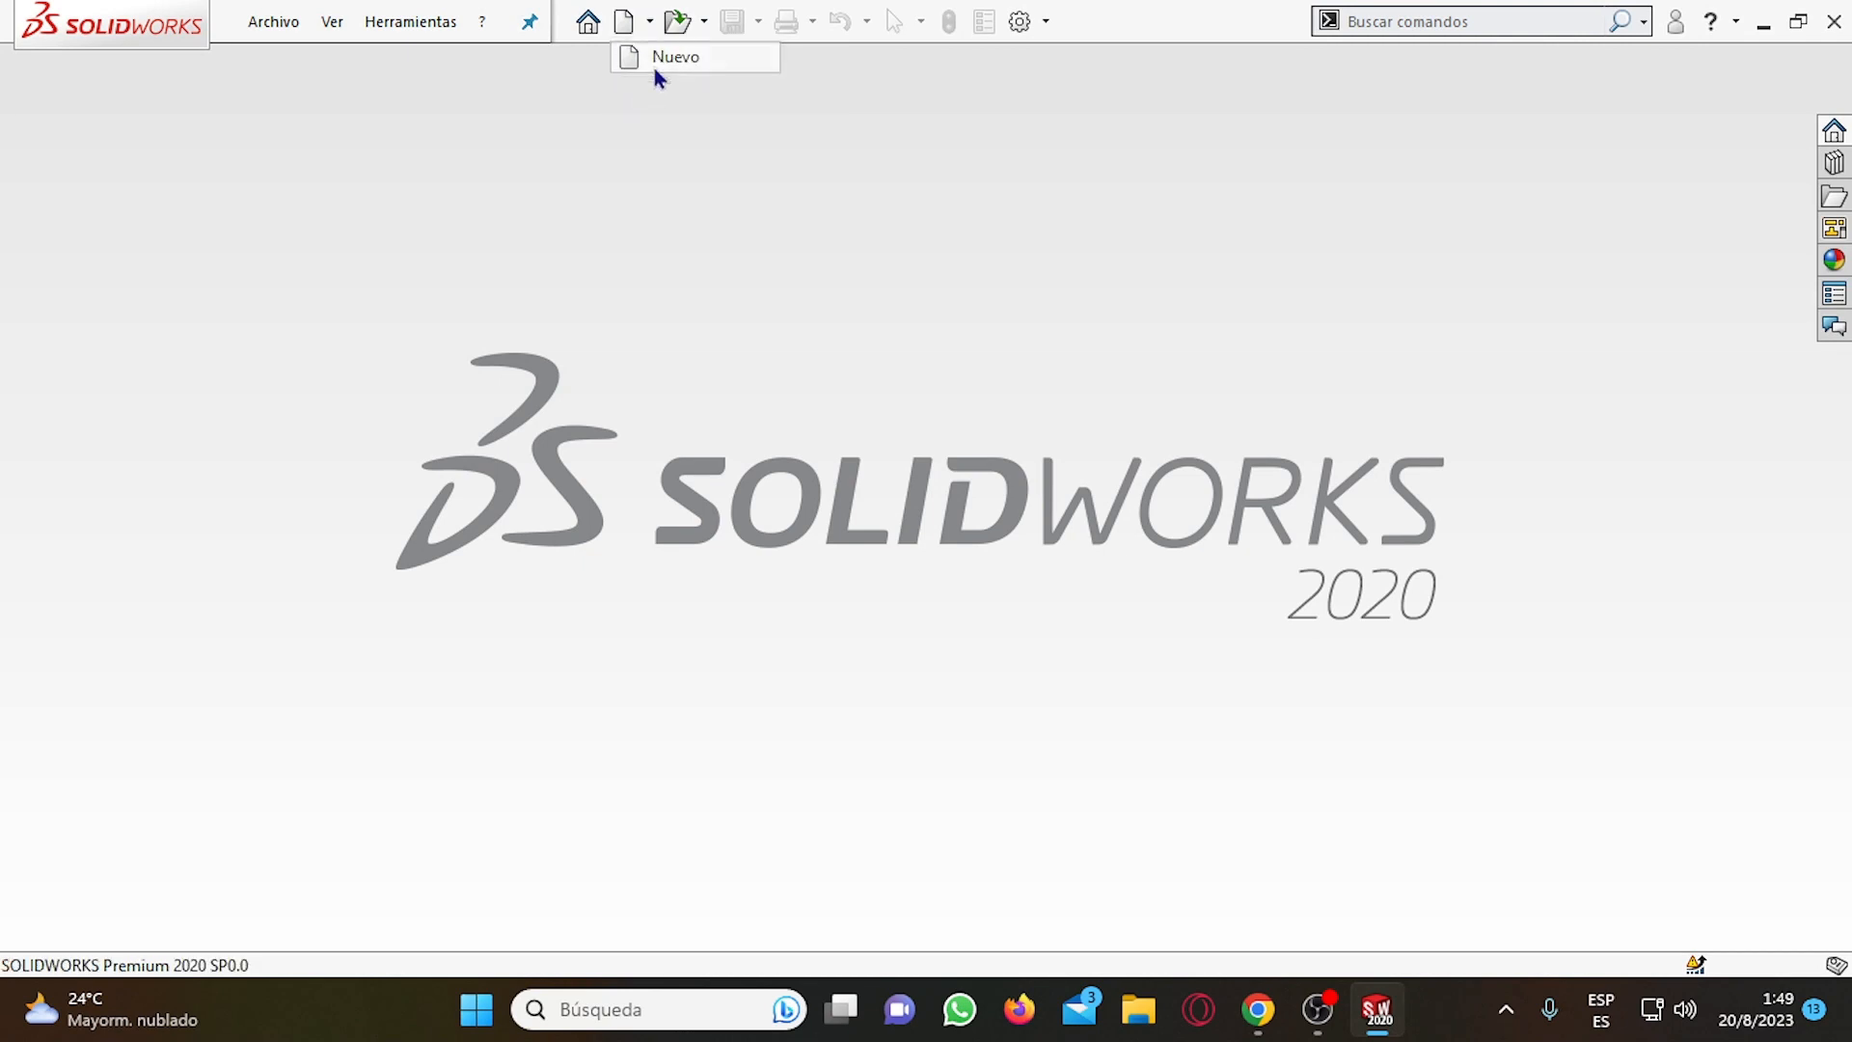
click(652, 62)
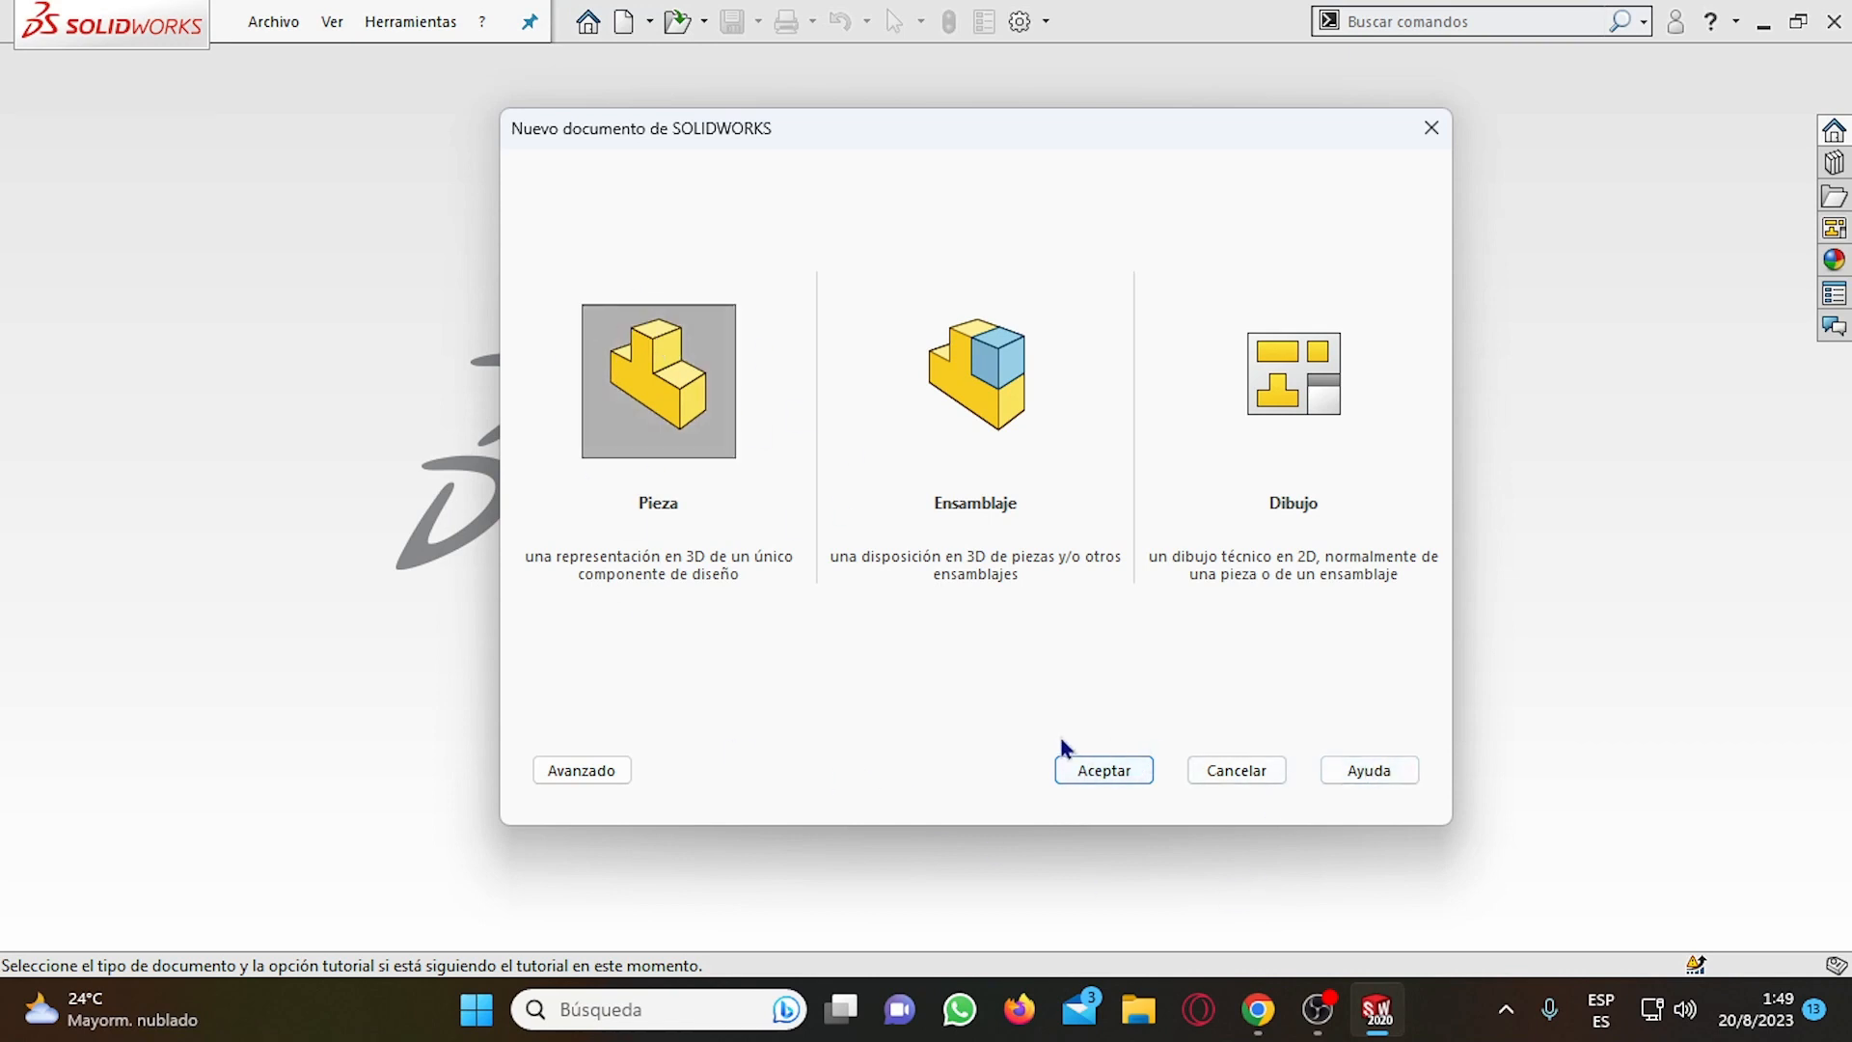
click(1337, 430)
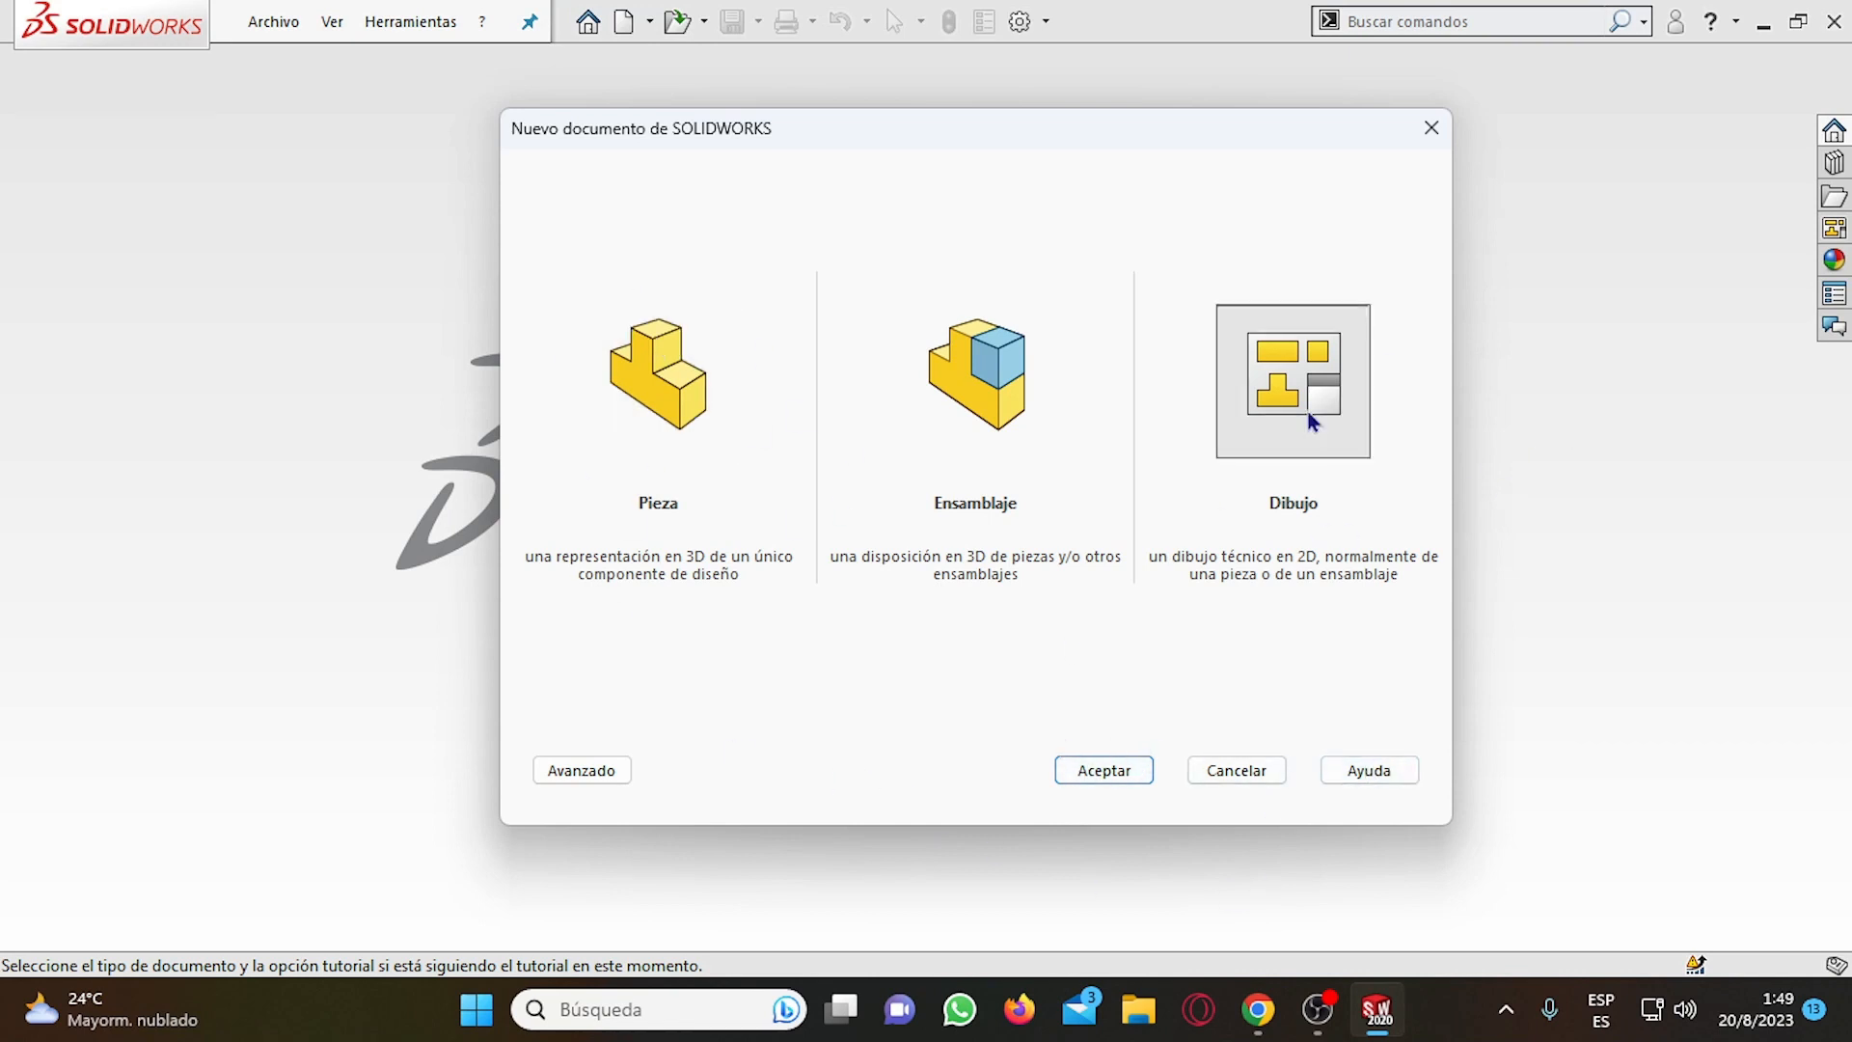
click(1261, 769)
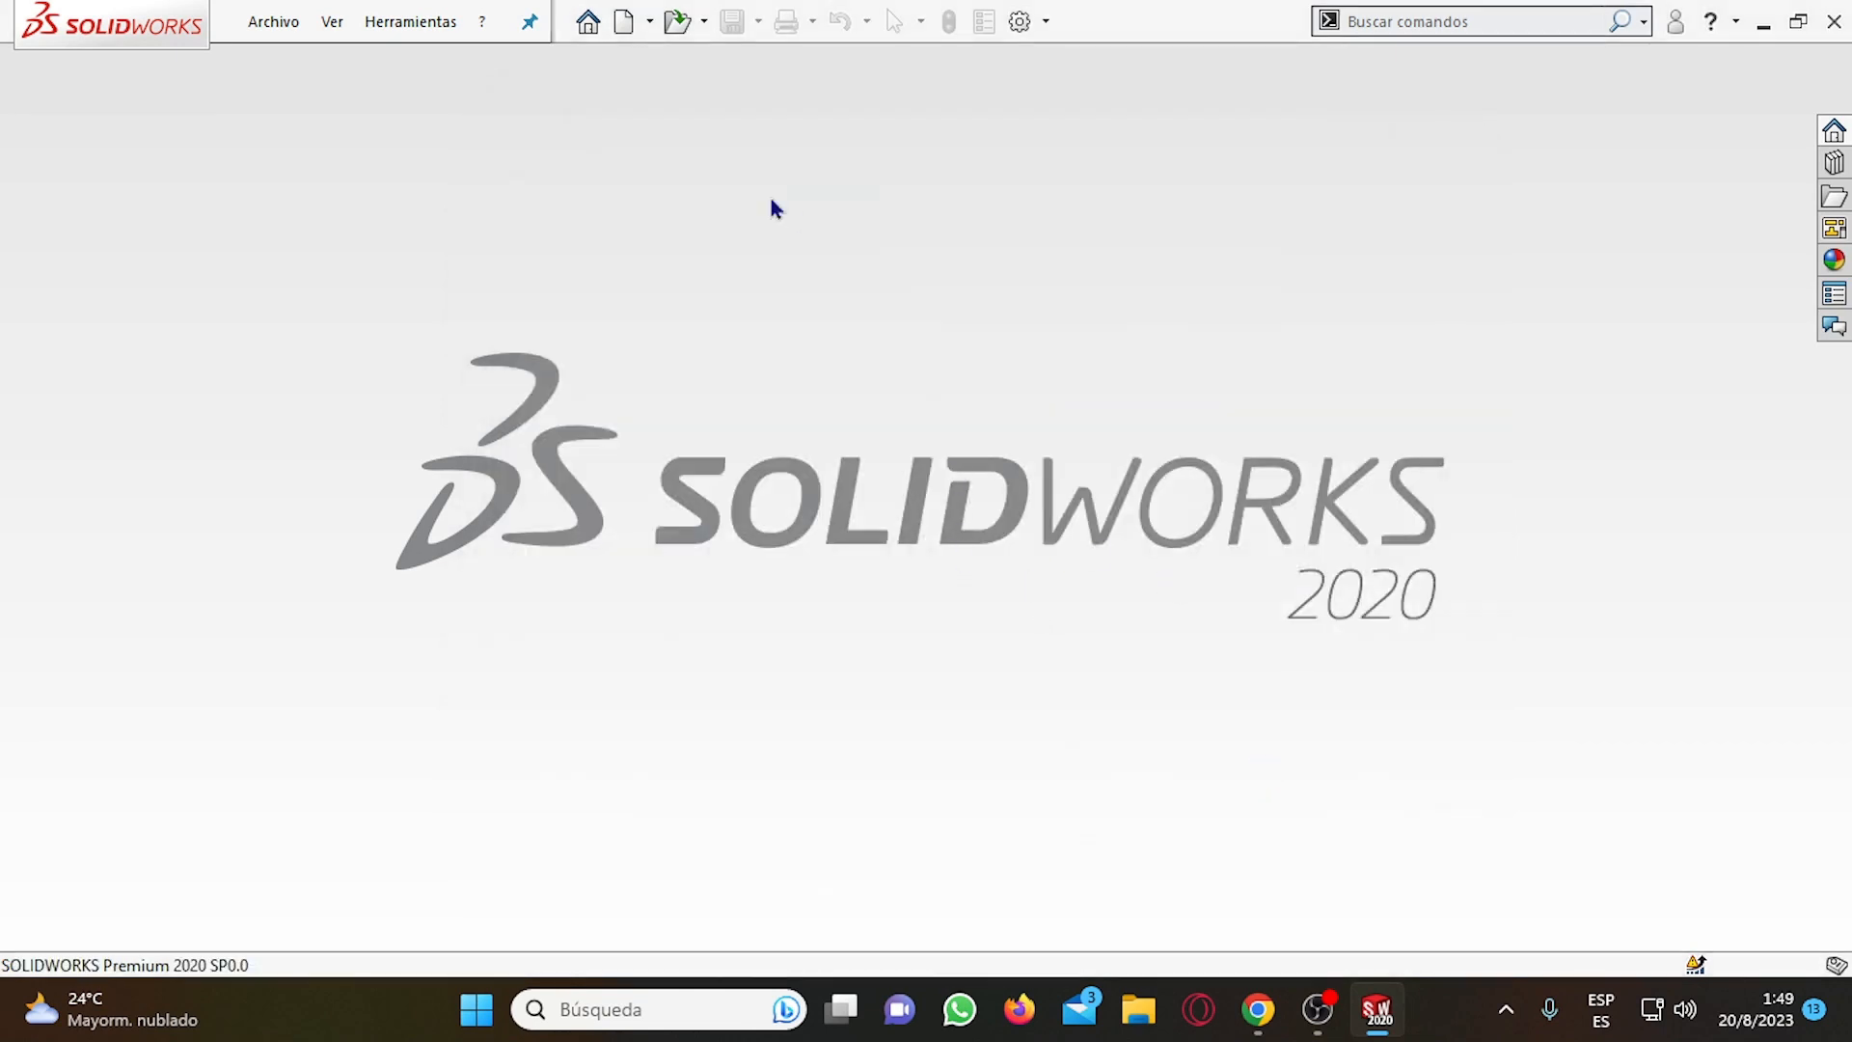
Start opening an existing document and browse to the Descargas folder.
click(677, 22)
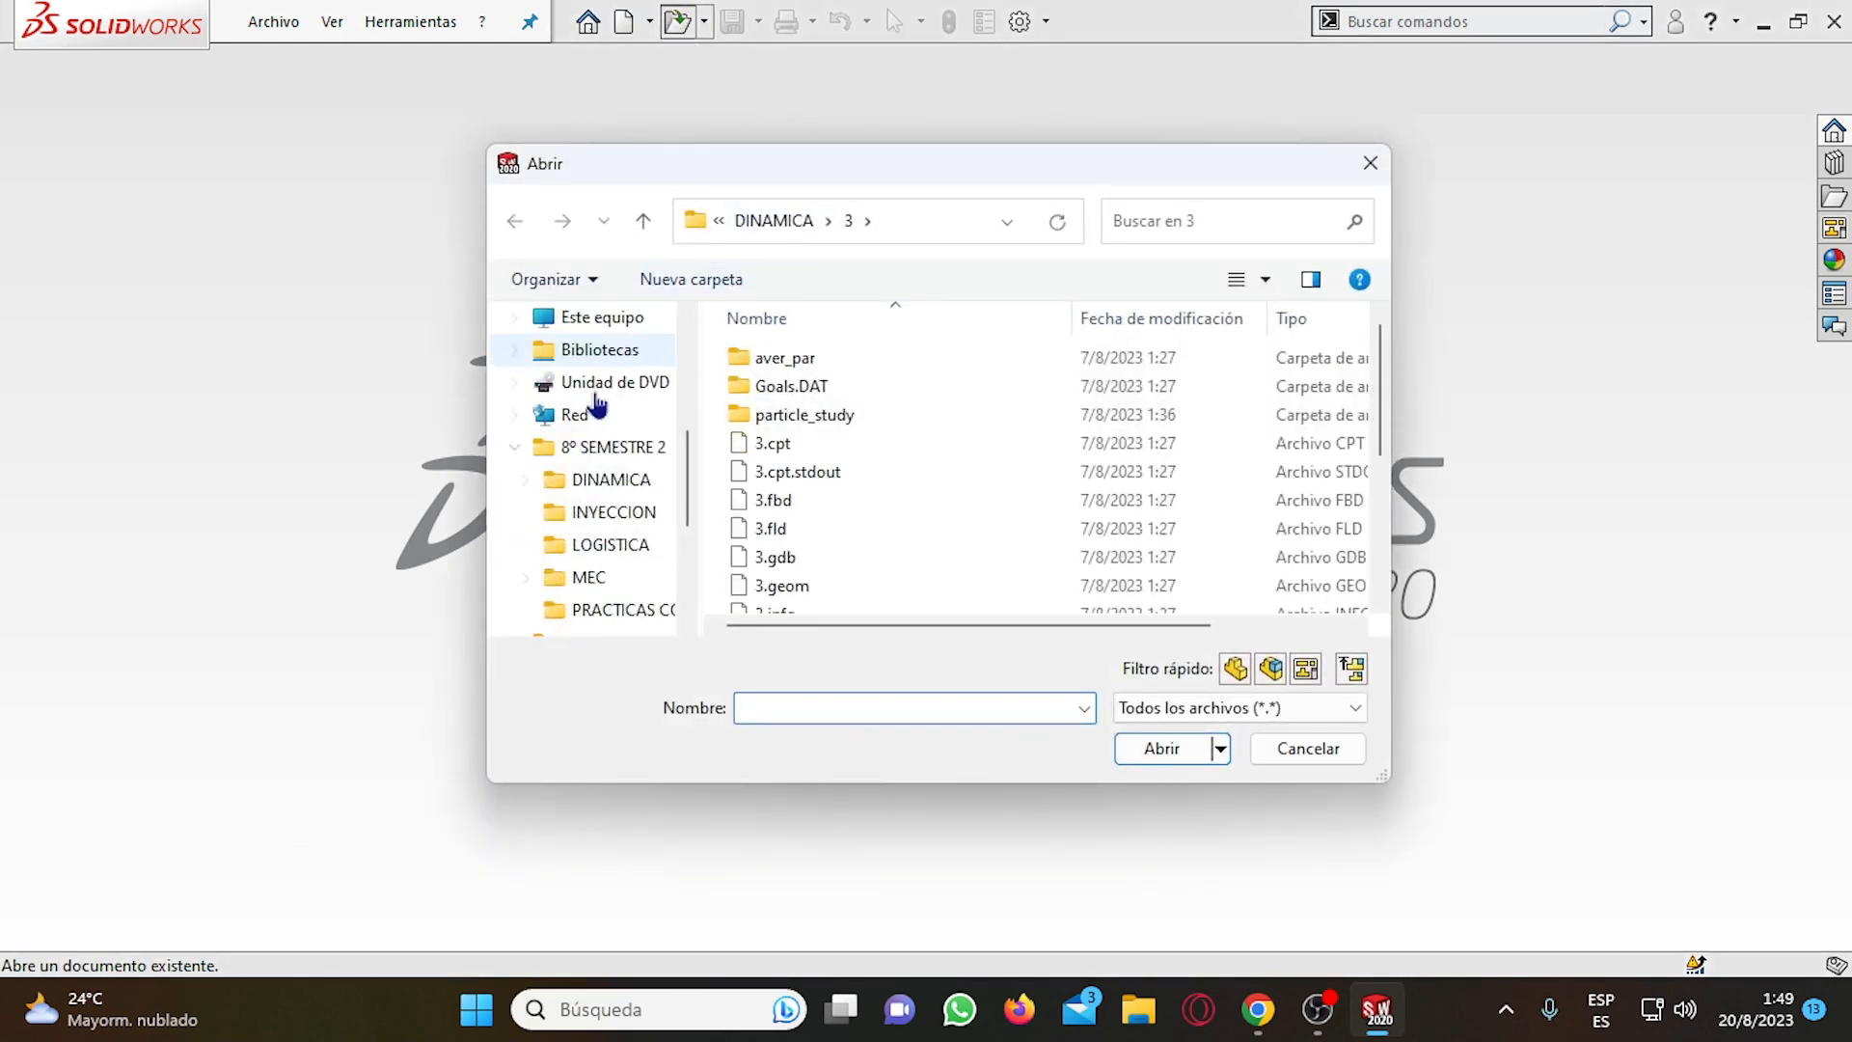
scroll(598, 453, up, 6)
click(602, 482)
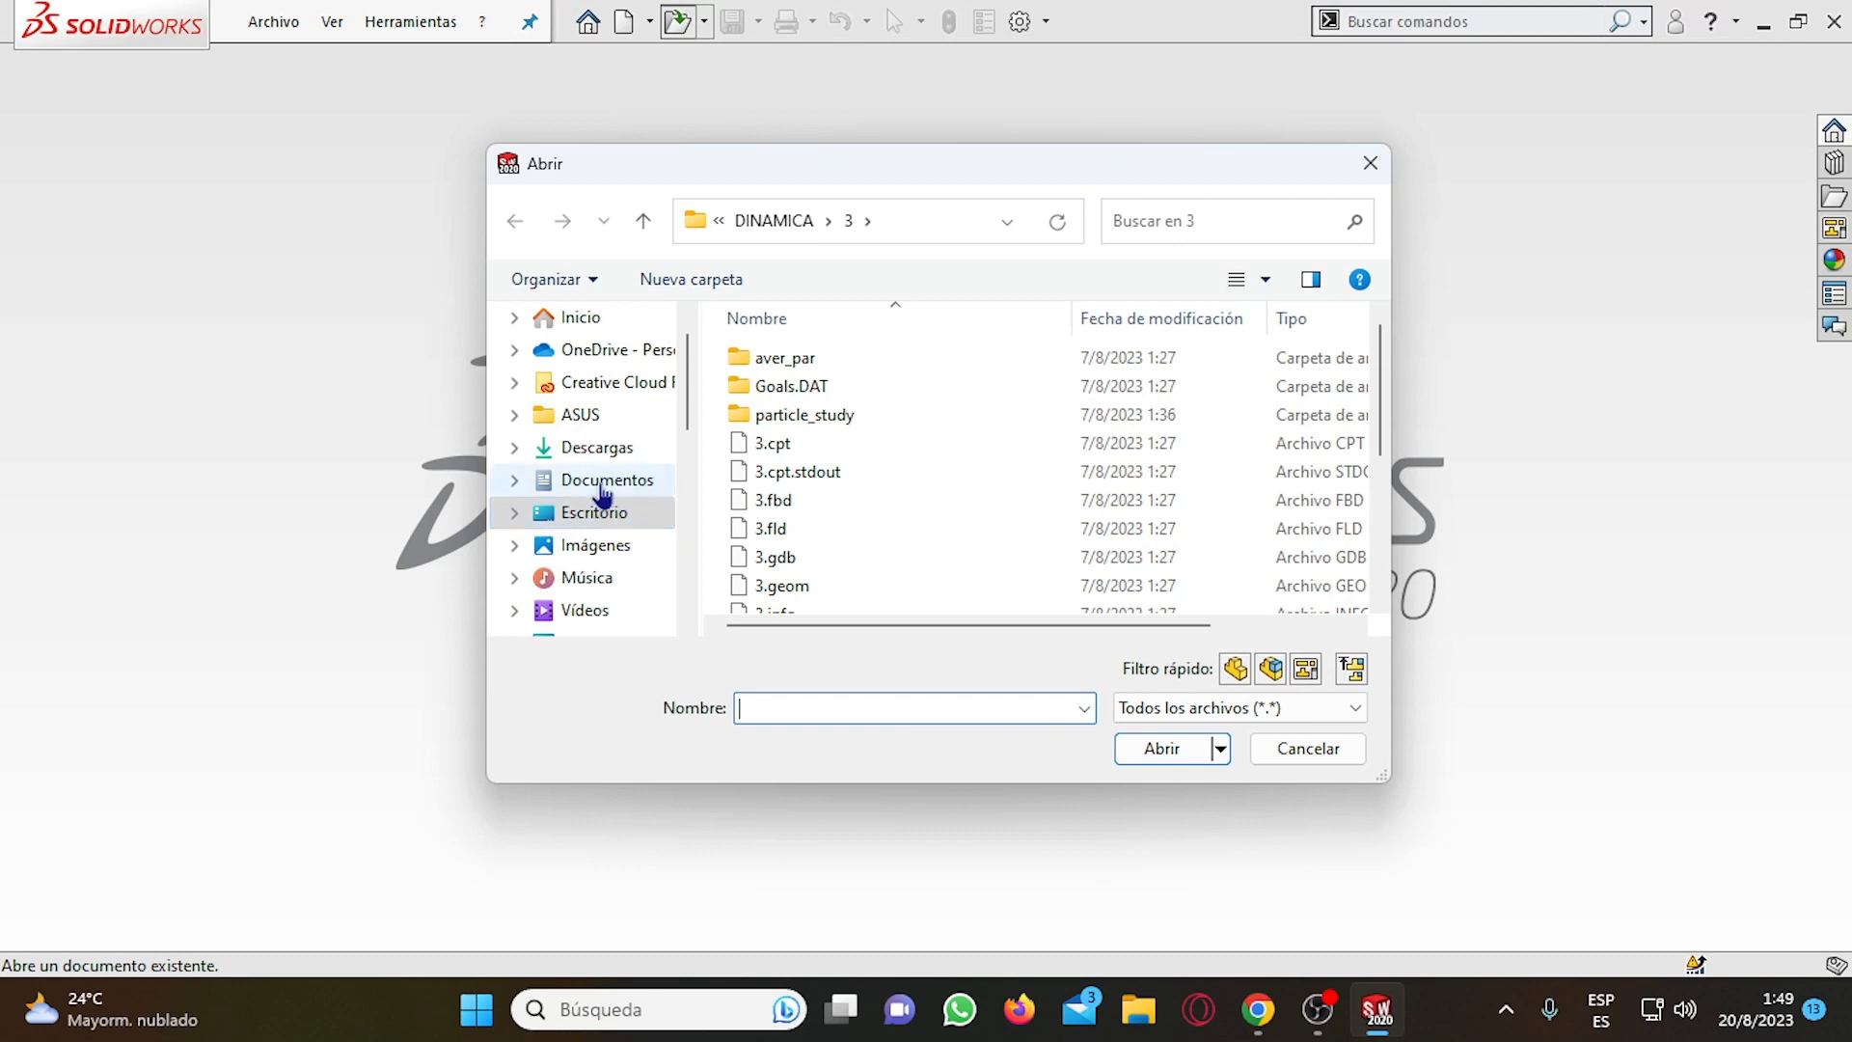
click(598, 448)
Try to open the file by entering the name ADMISION IPT.
click(798, 713)
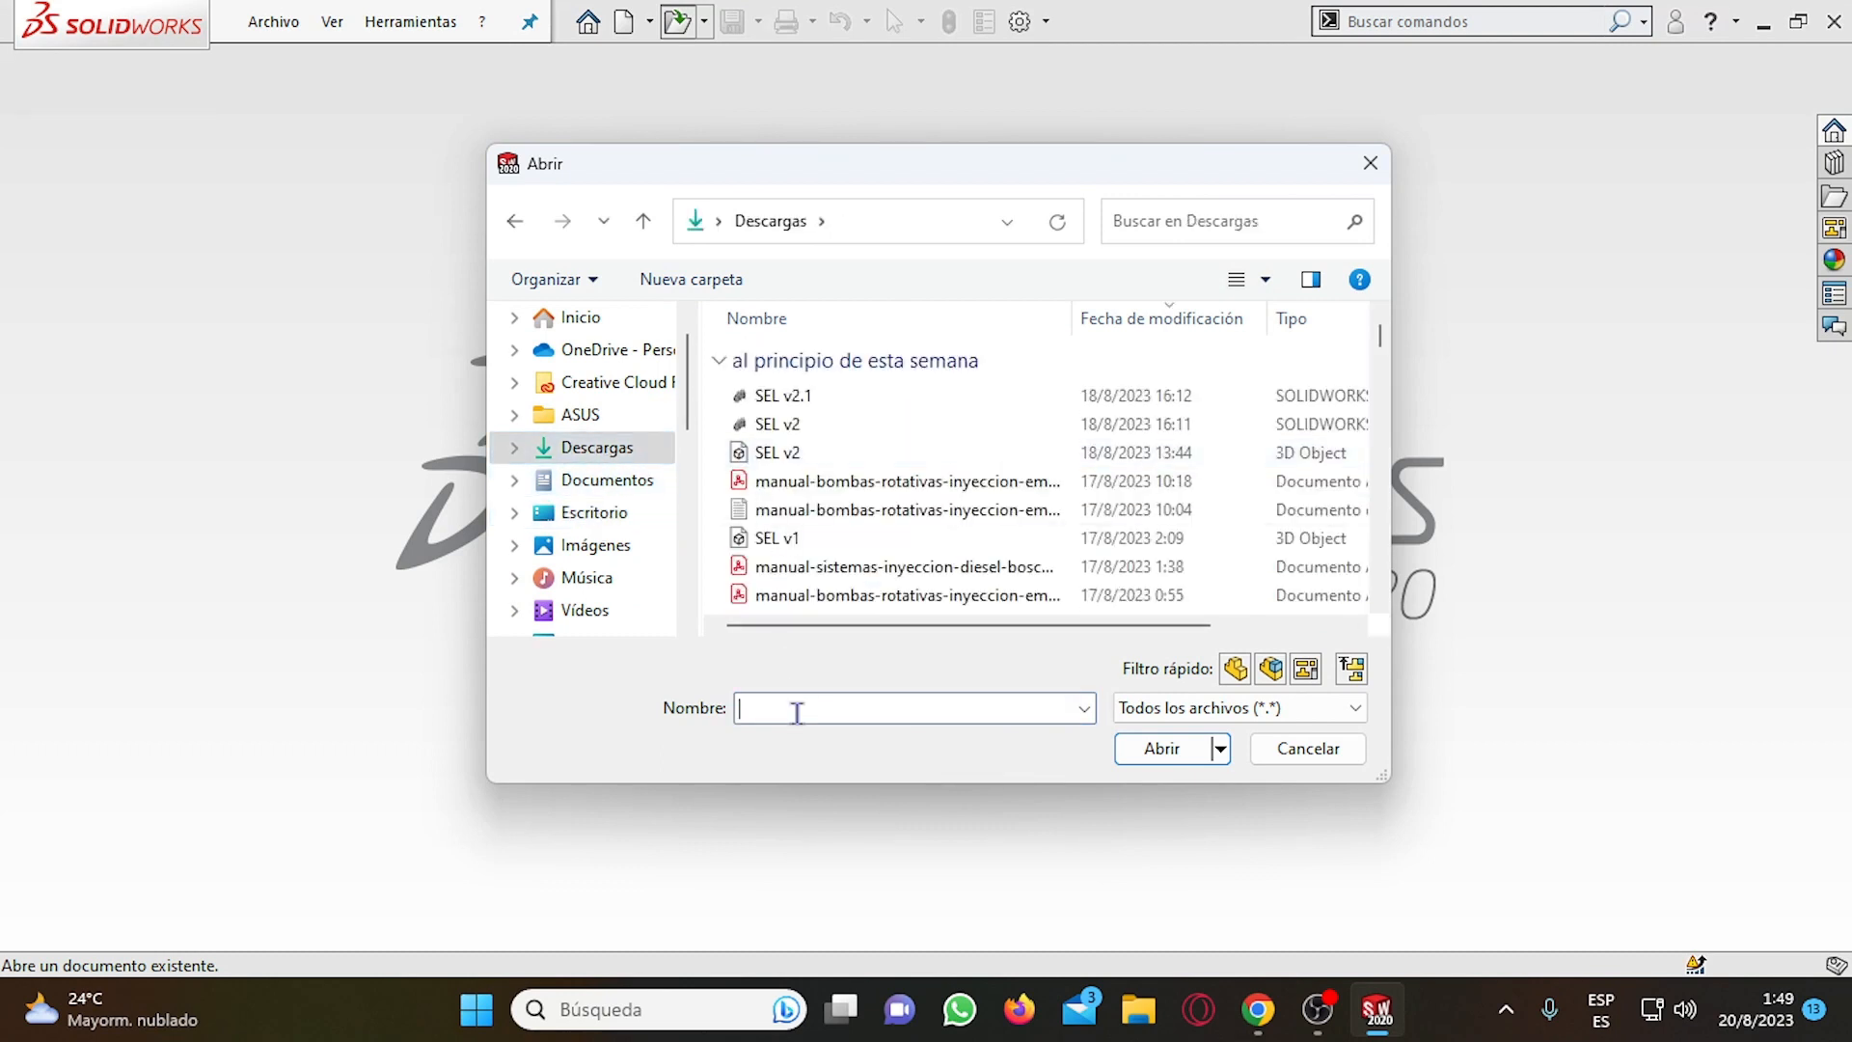
text(ADMISION IPT)
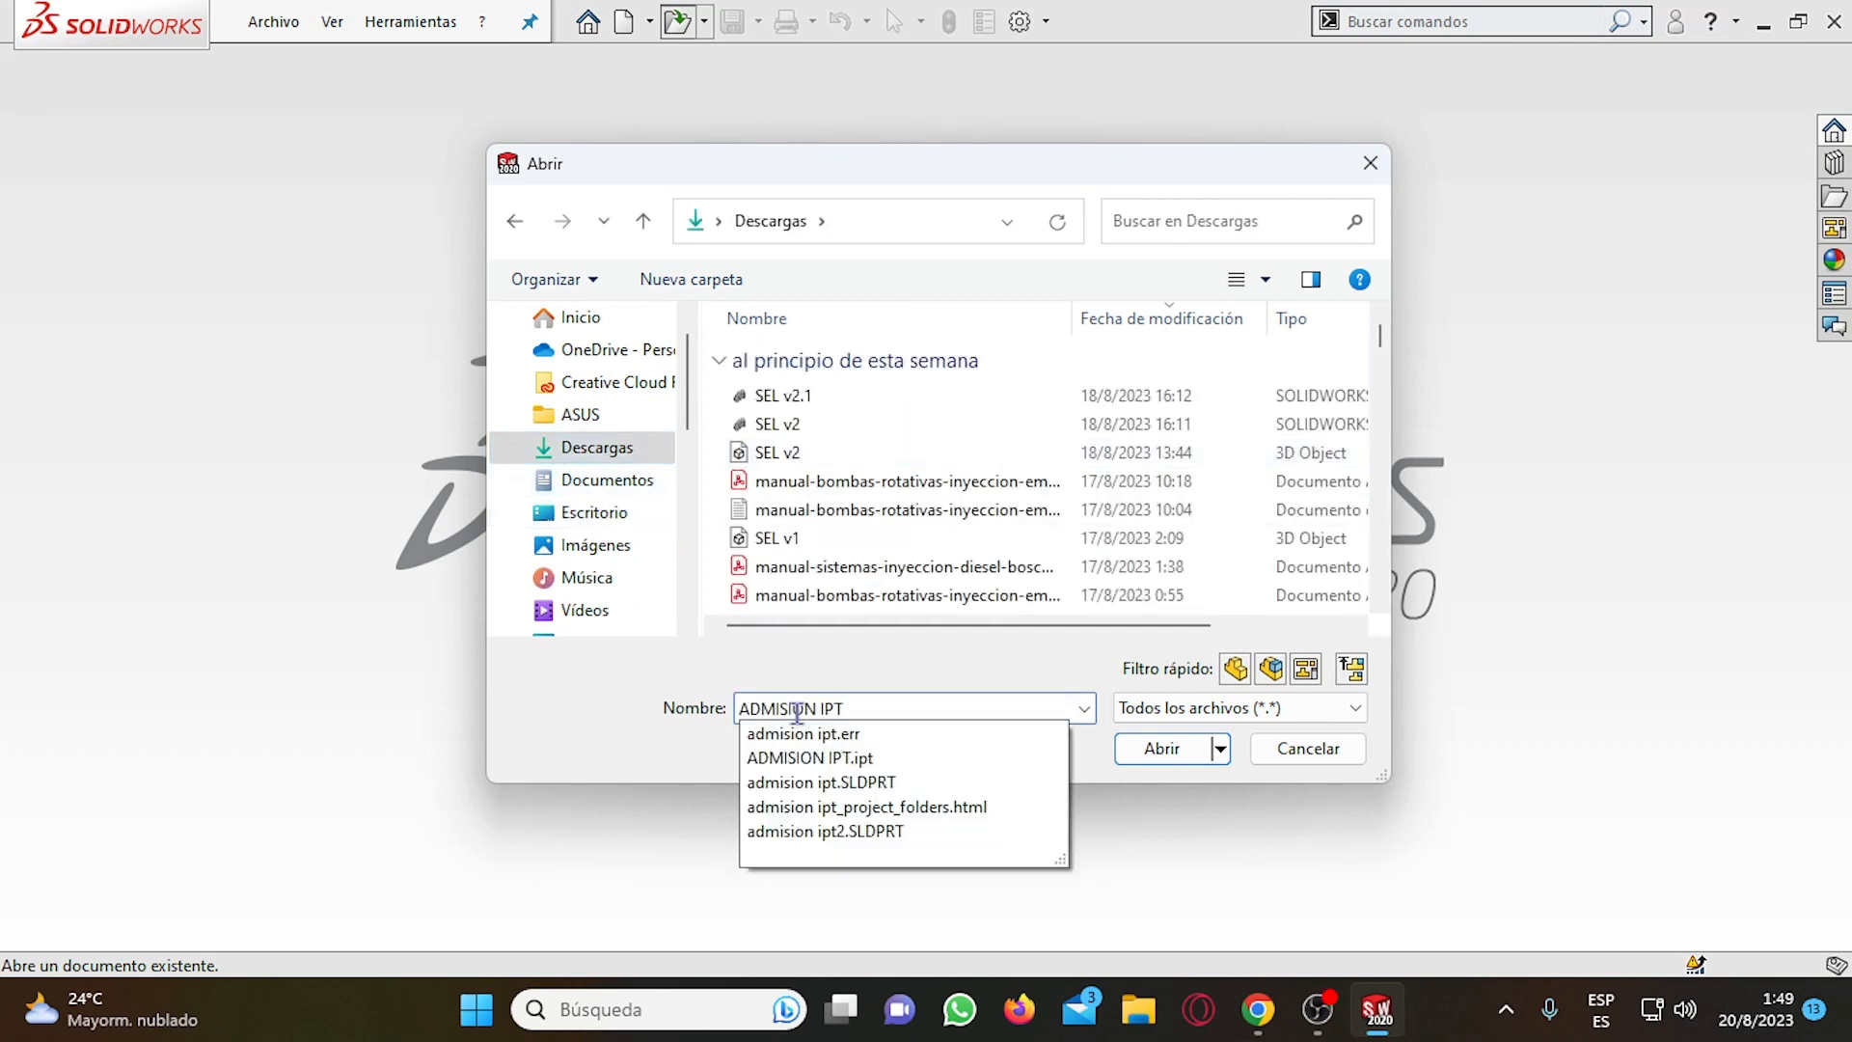
click(1050, 651)
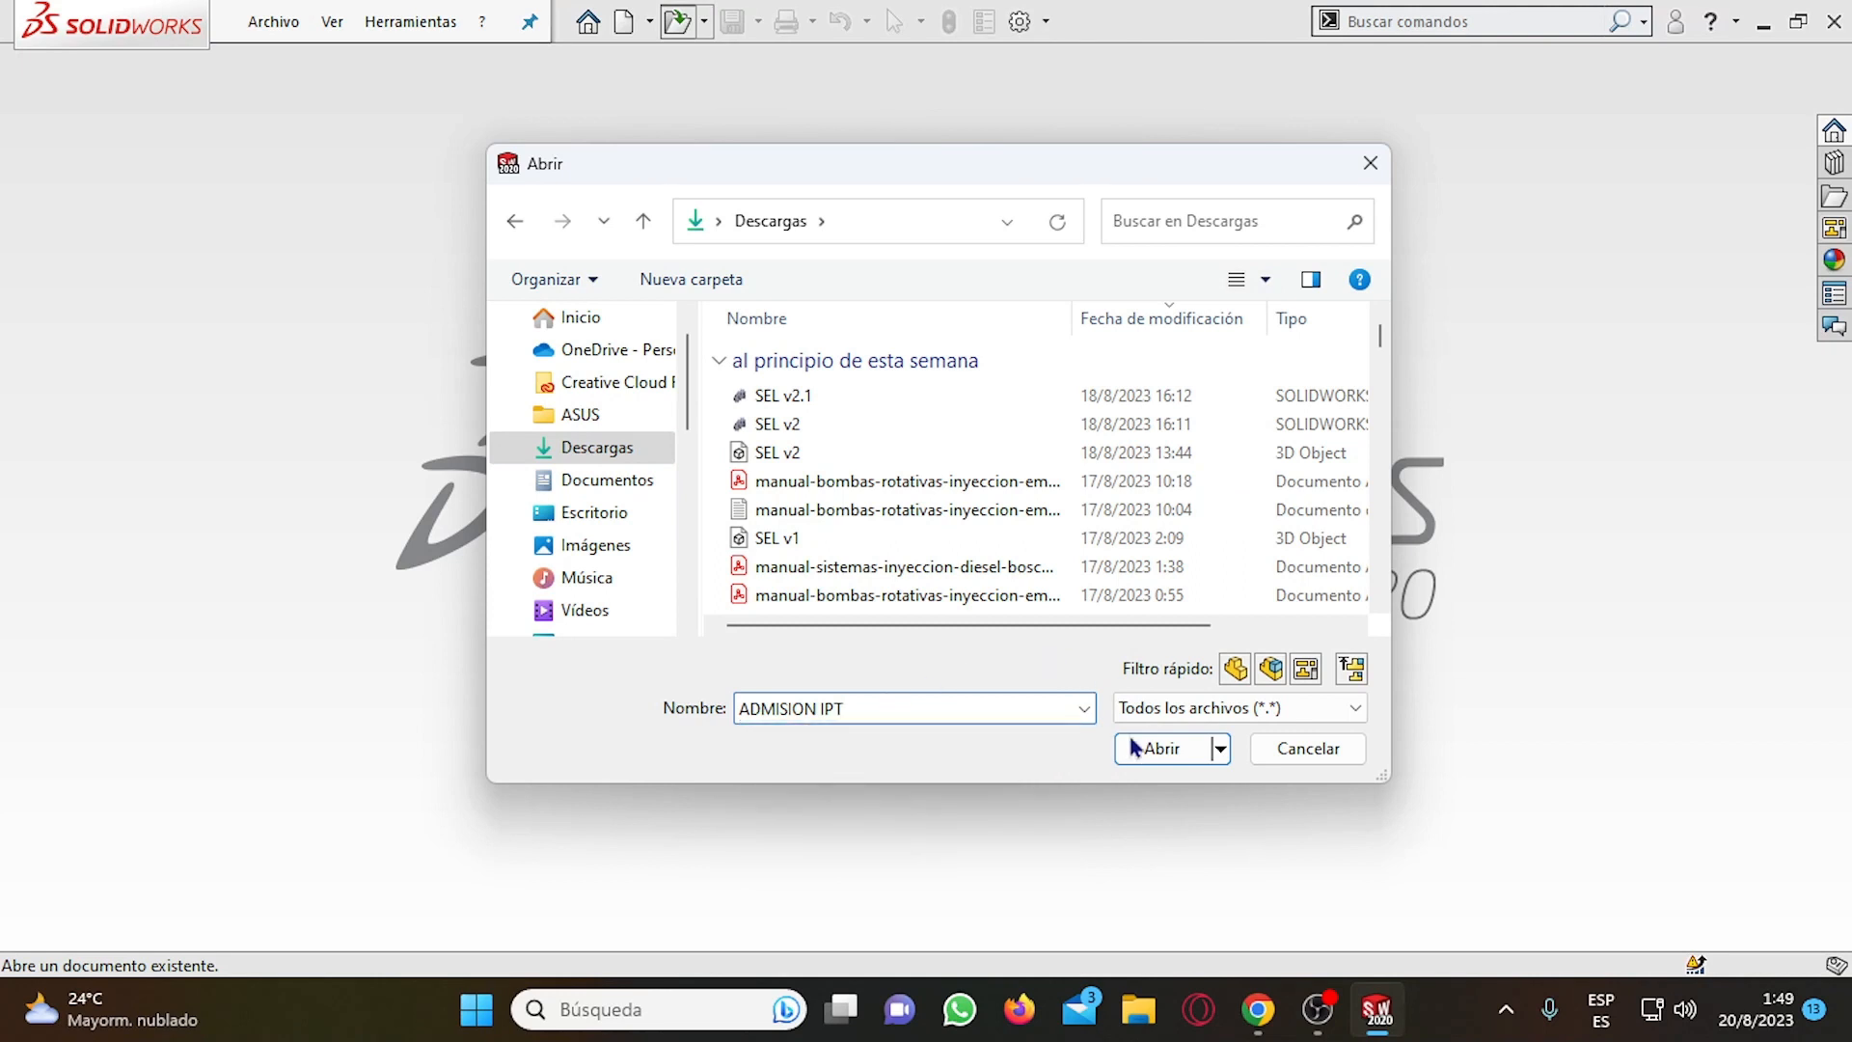
click(1130, 740)
key(Return)
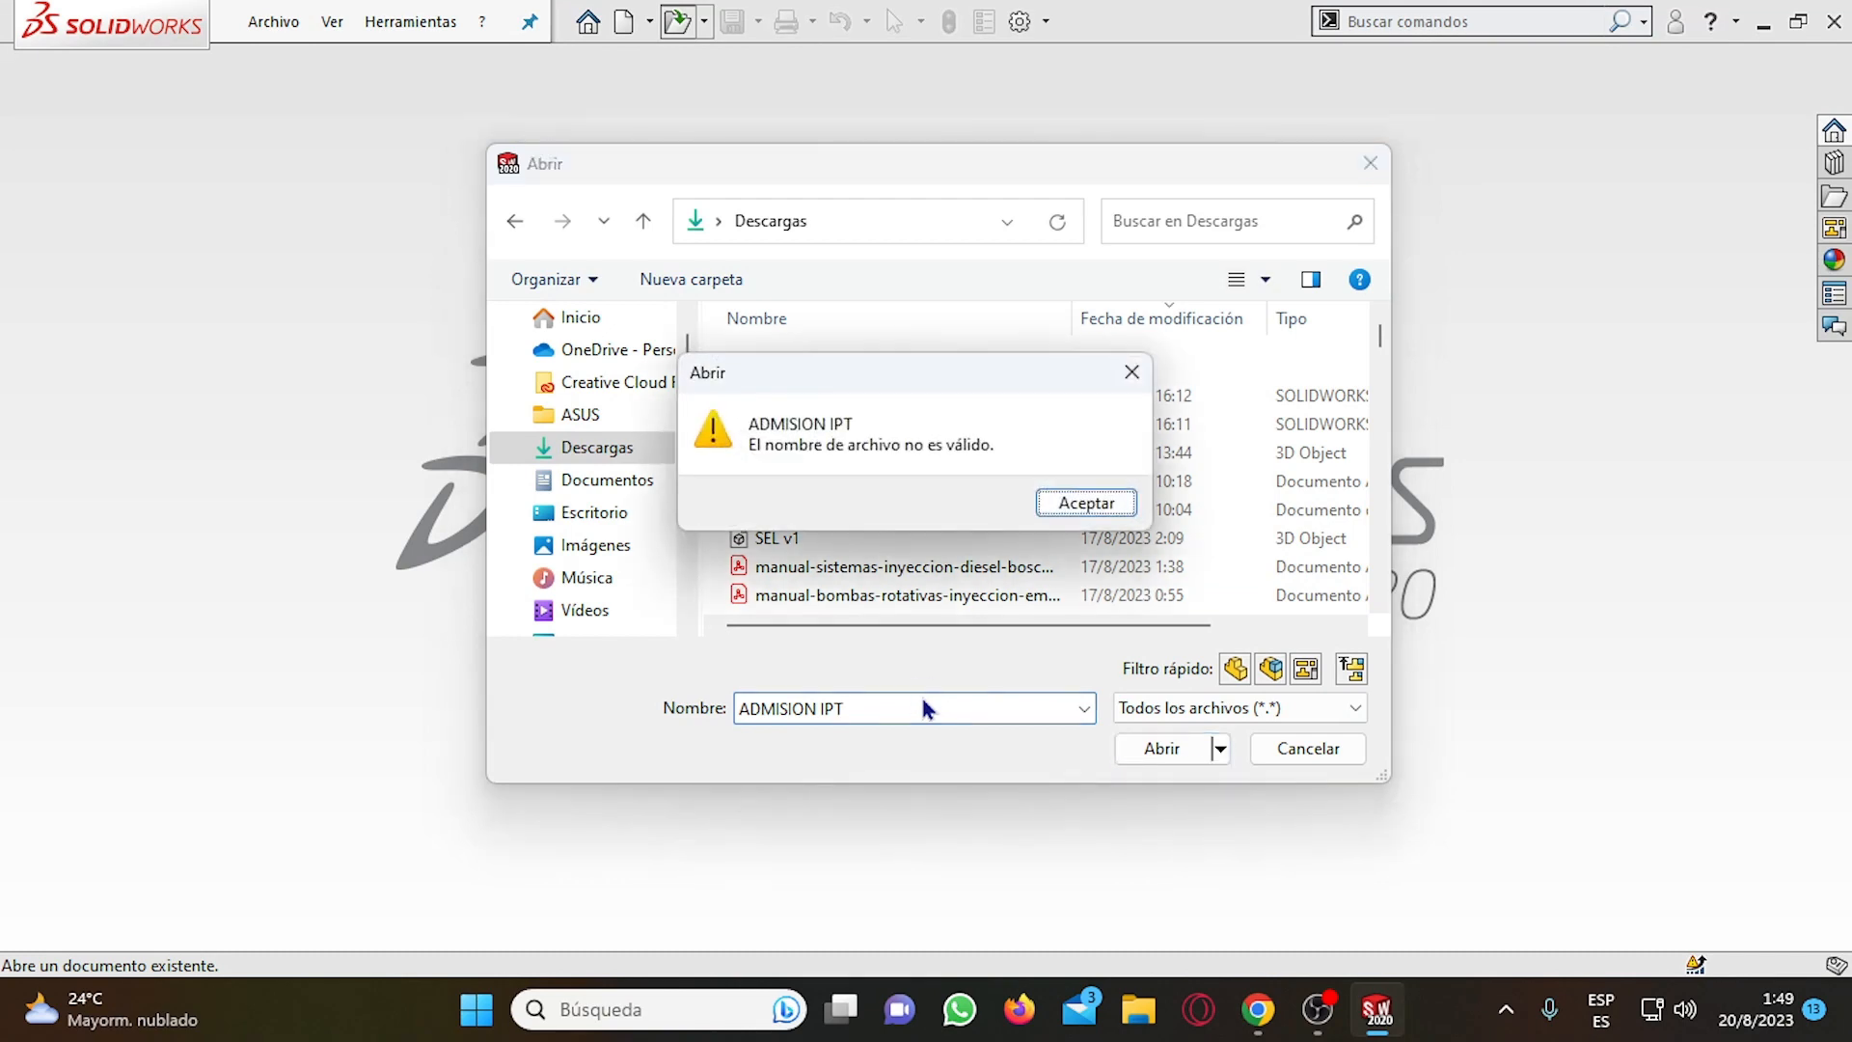
click(1051, 500)
Find the Inventor part ASMISION in the Descargas folder and select it for opening.
scroll(1034, 513, down, 10)
scroll(1034, 513, down, 7)
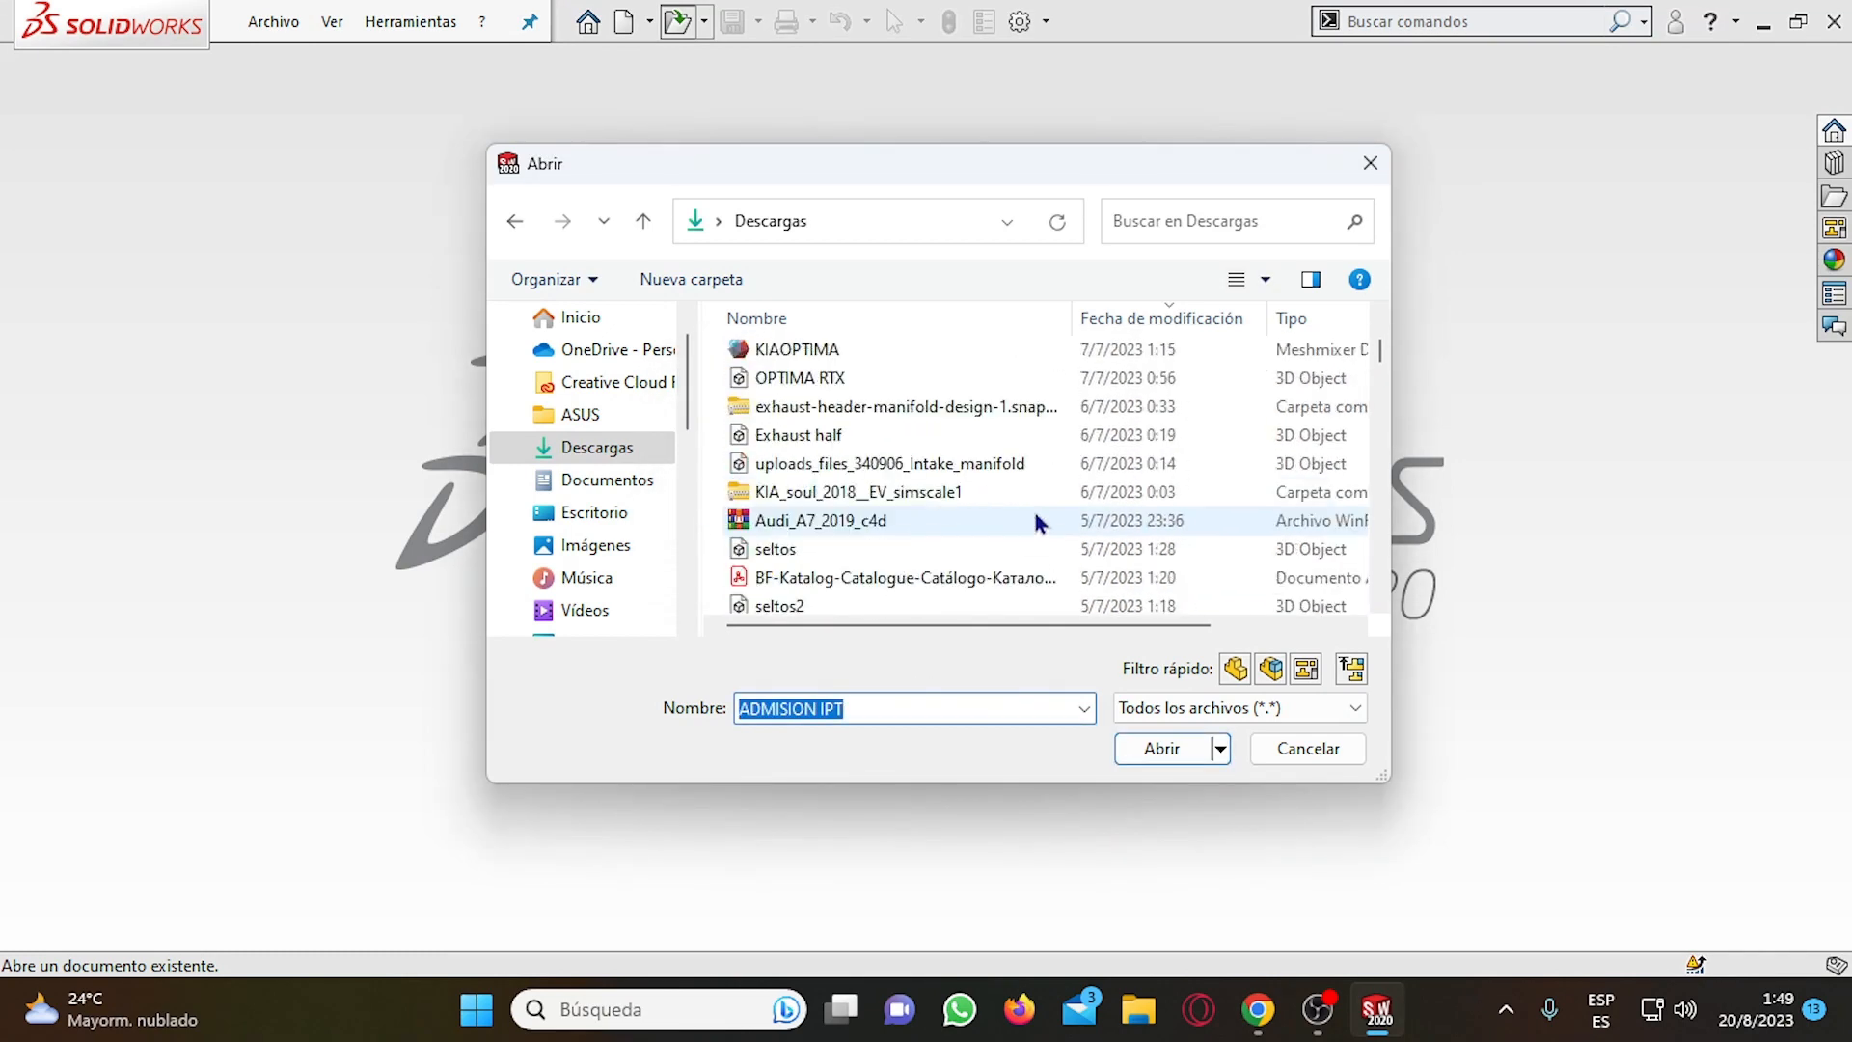
scroll(1033, 513, up, 4)
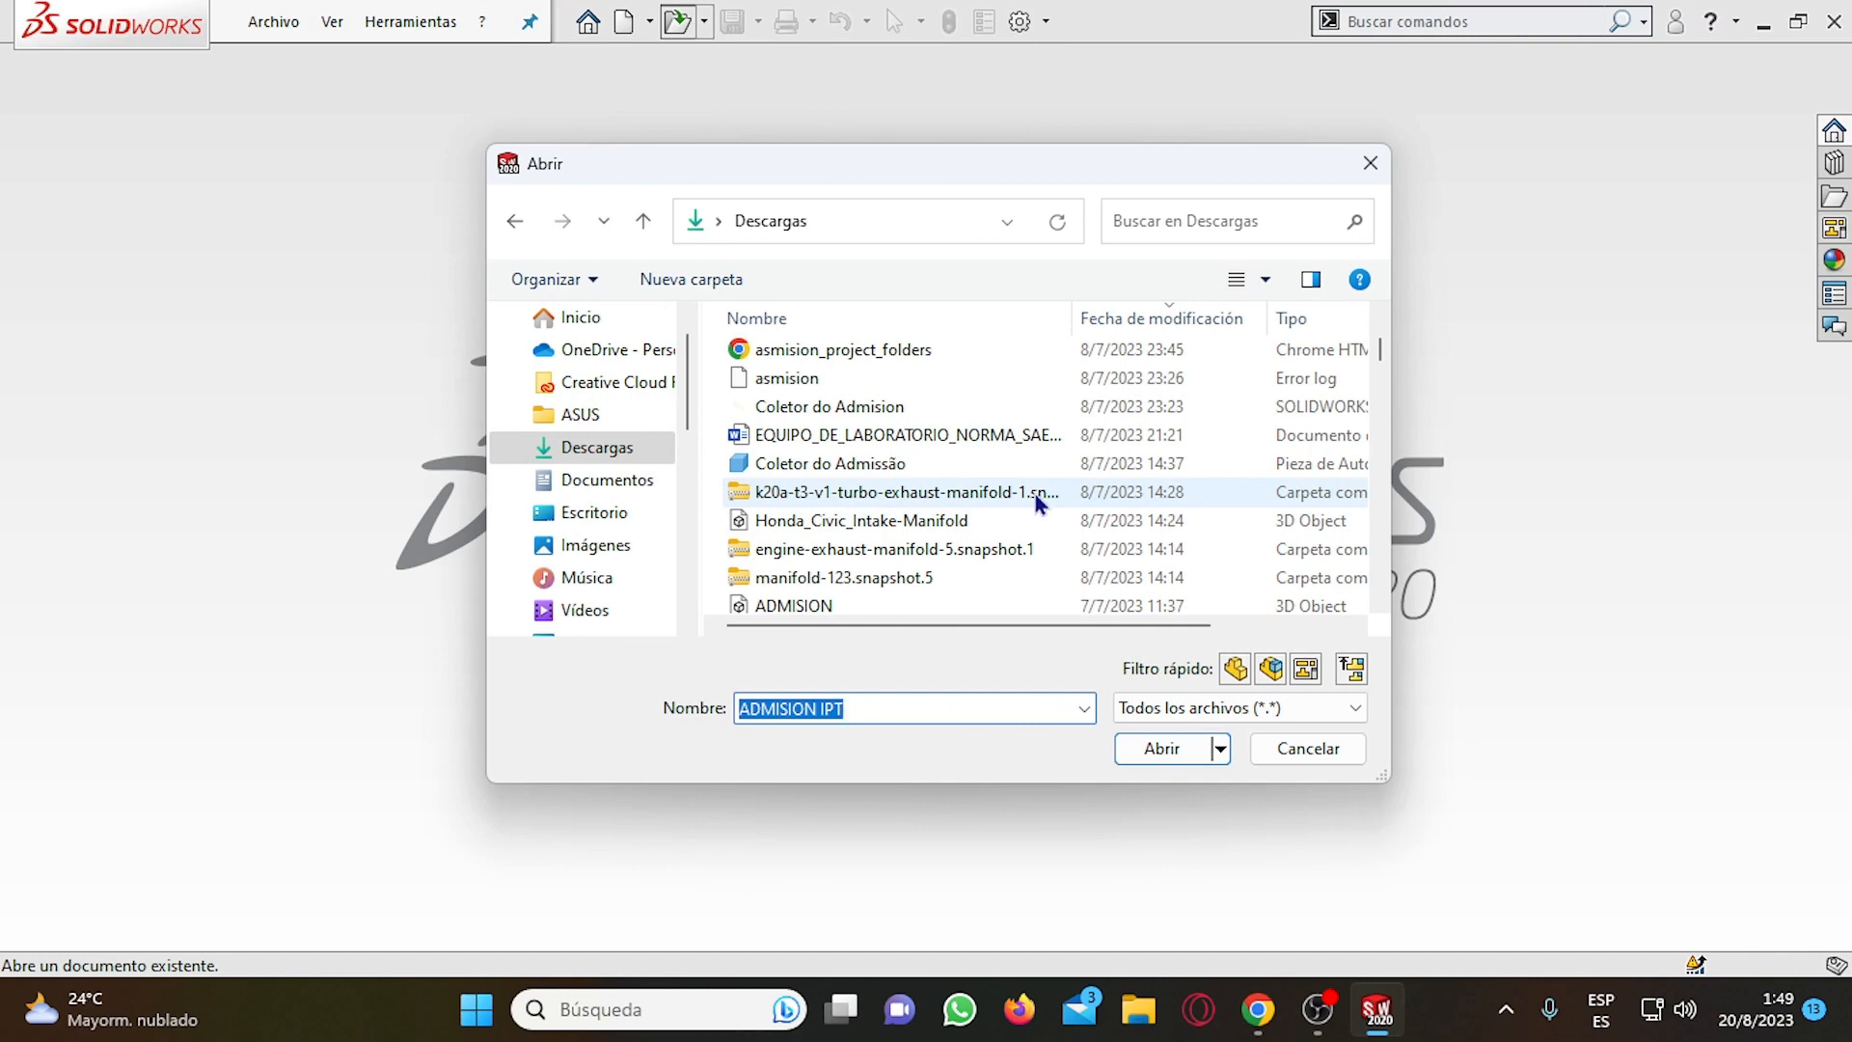
scroll(1033, 494, down, 6)
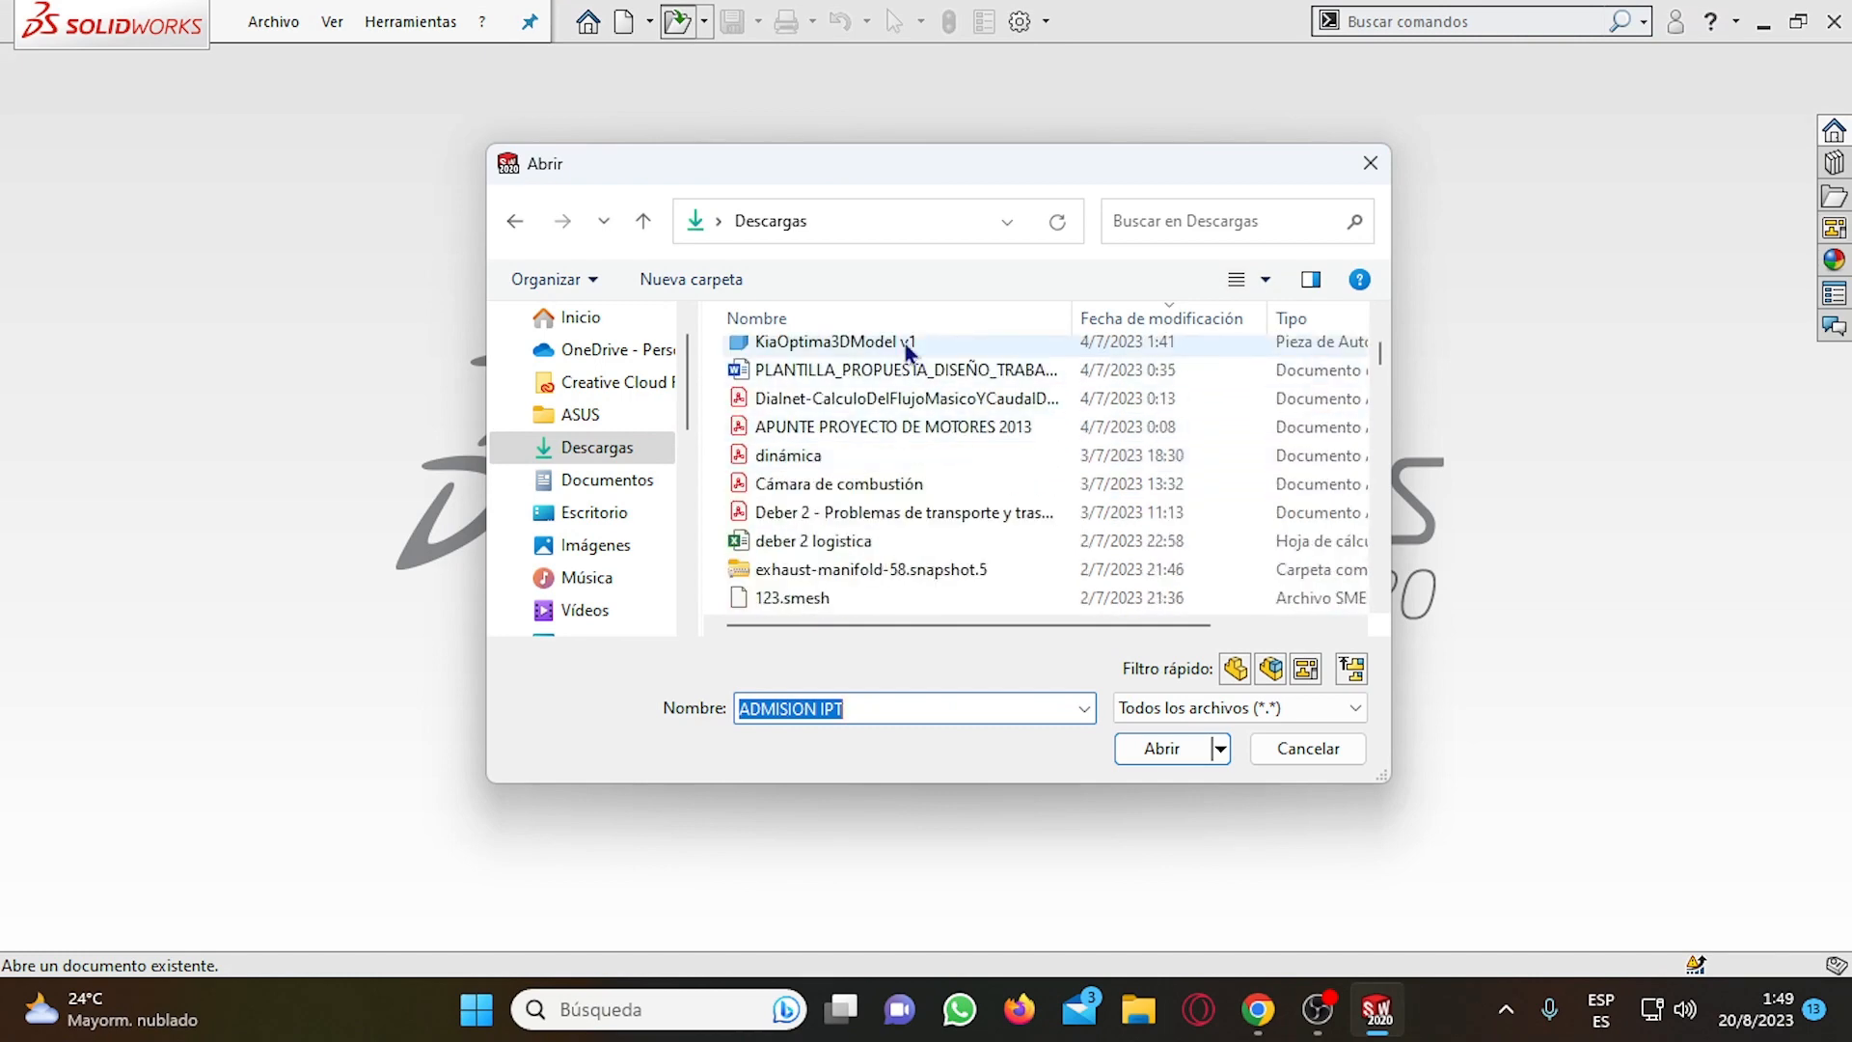
scroll(902, 446, down, 10)
scroll(895, 545, up, 20)
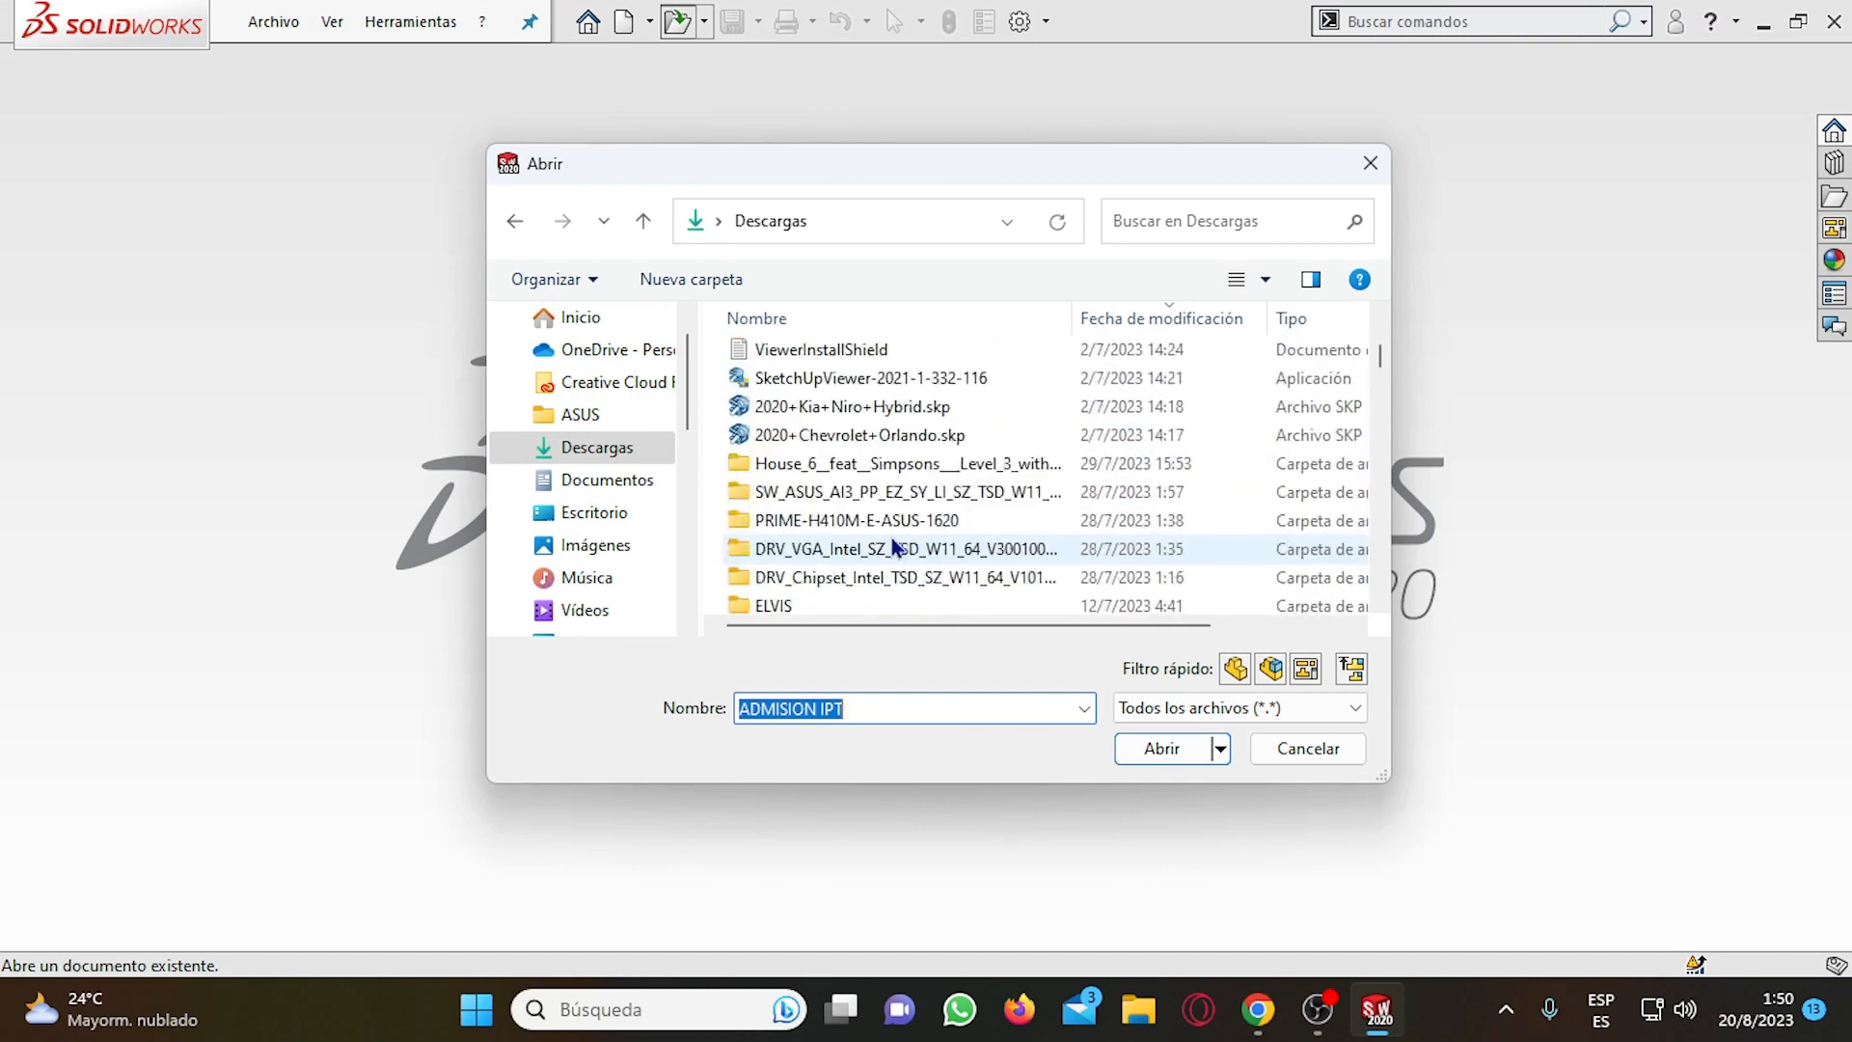
click(873, 440)
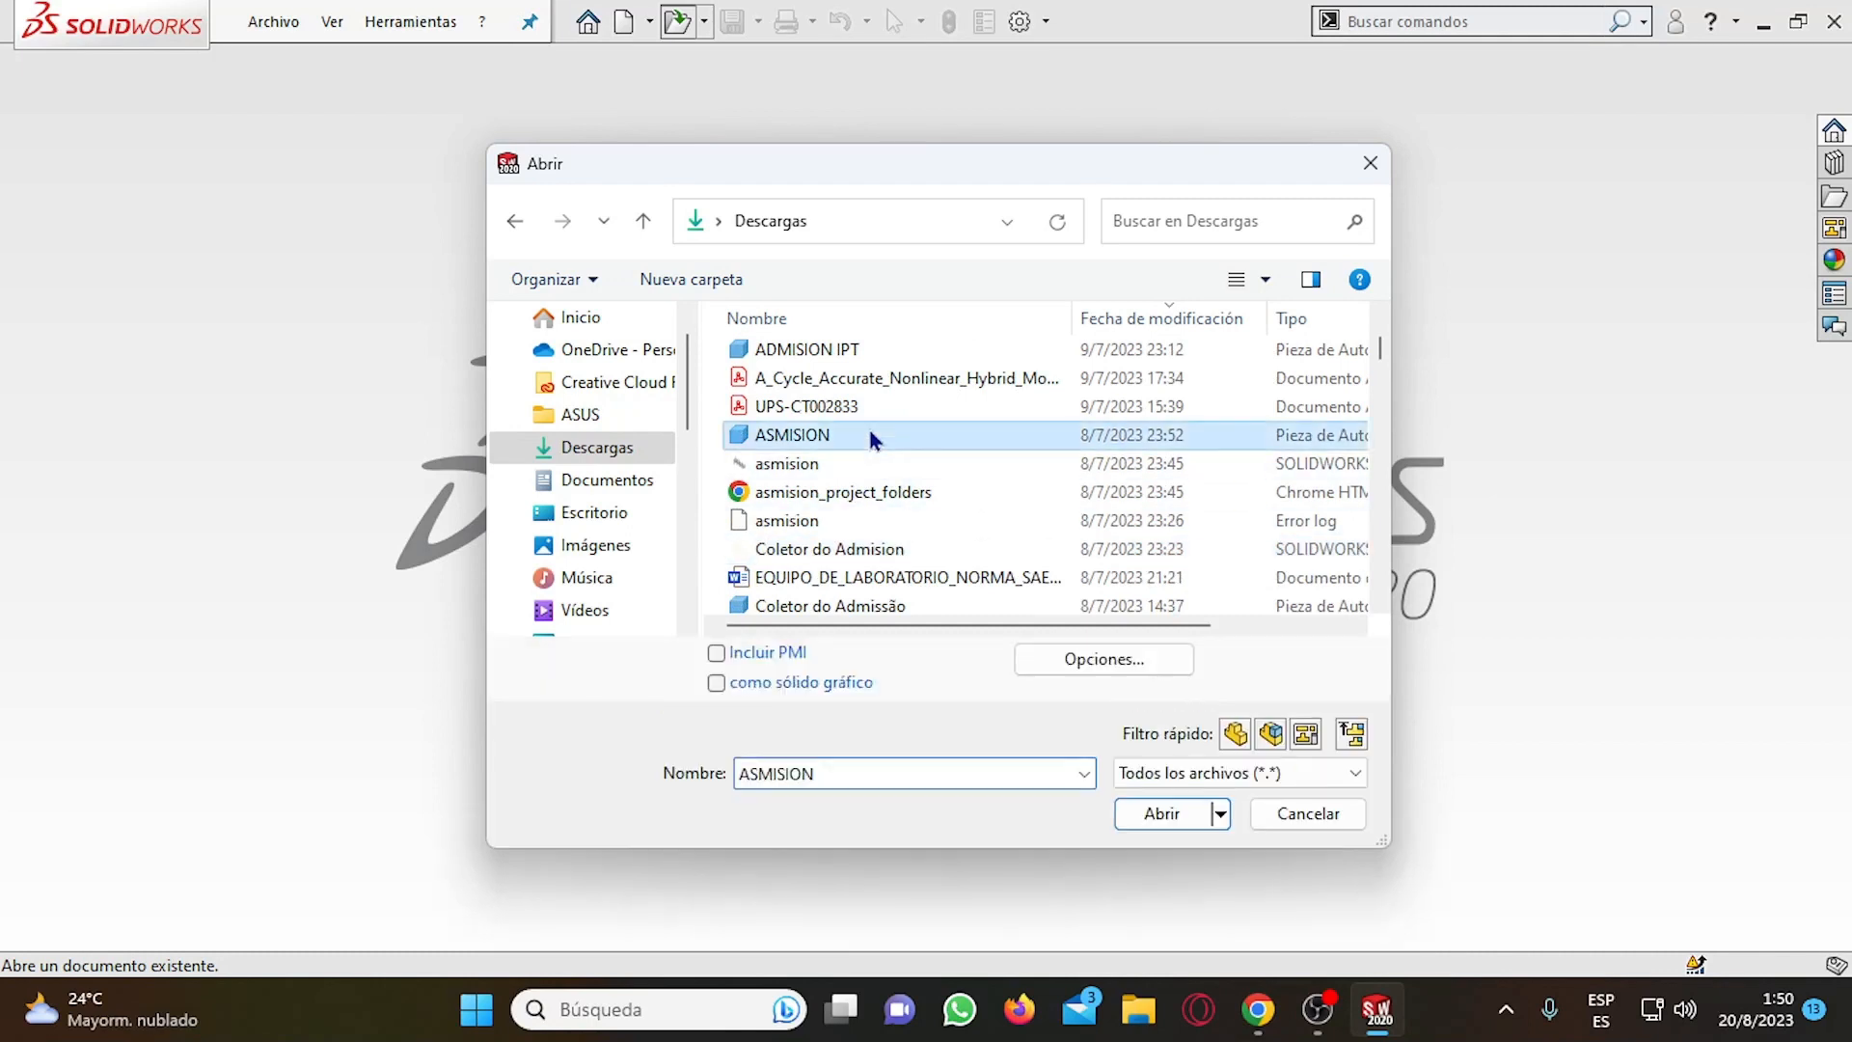
scroll(913, 582, up, 5)
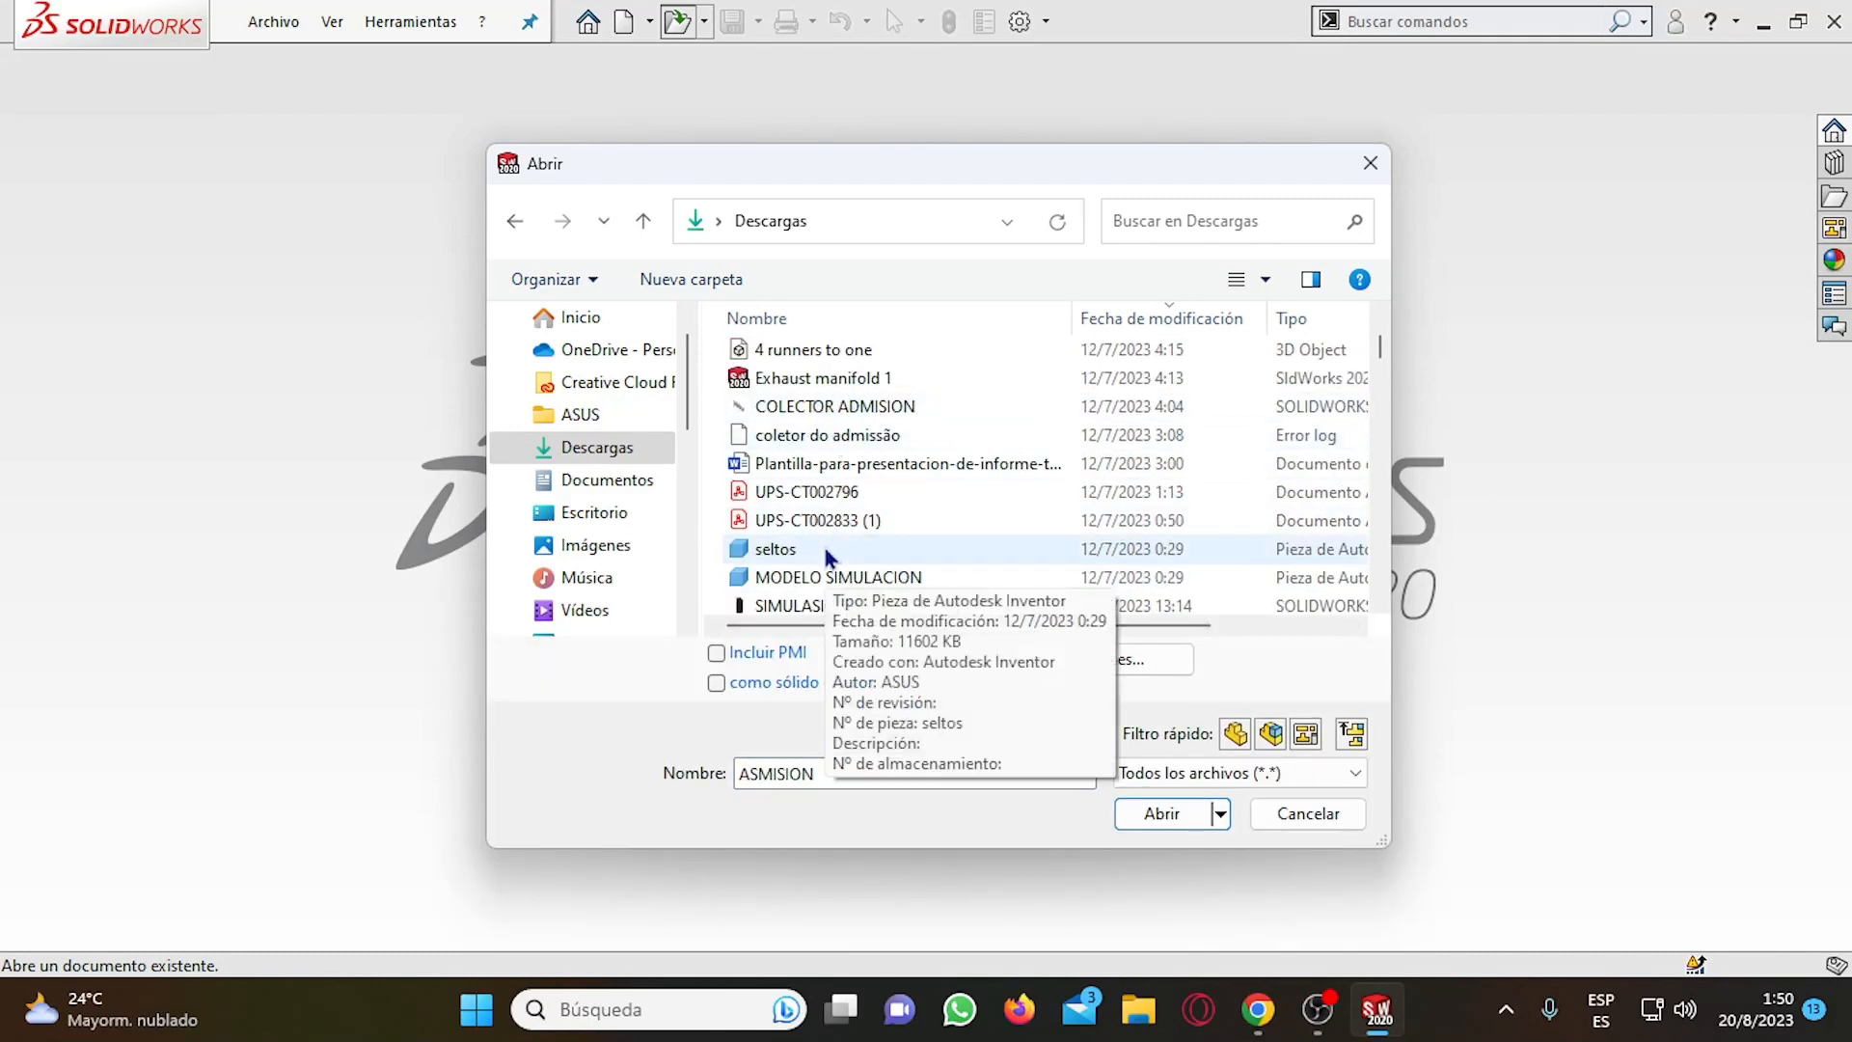
scroll(830, 540, up, 3)
scroll(849, 535, down, 3)
scroll(850, 532, down, 10)
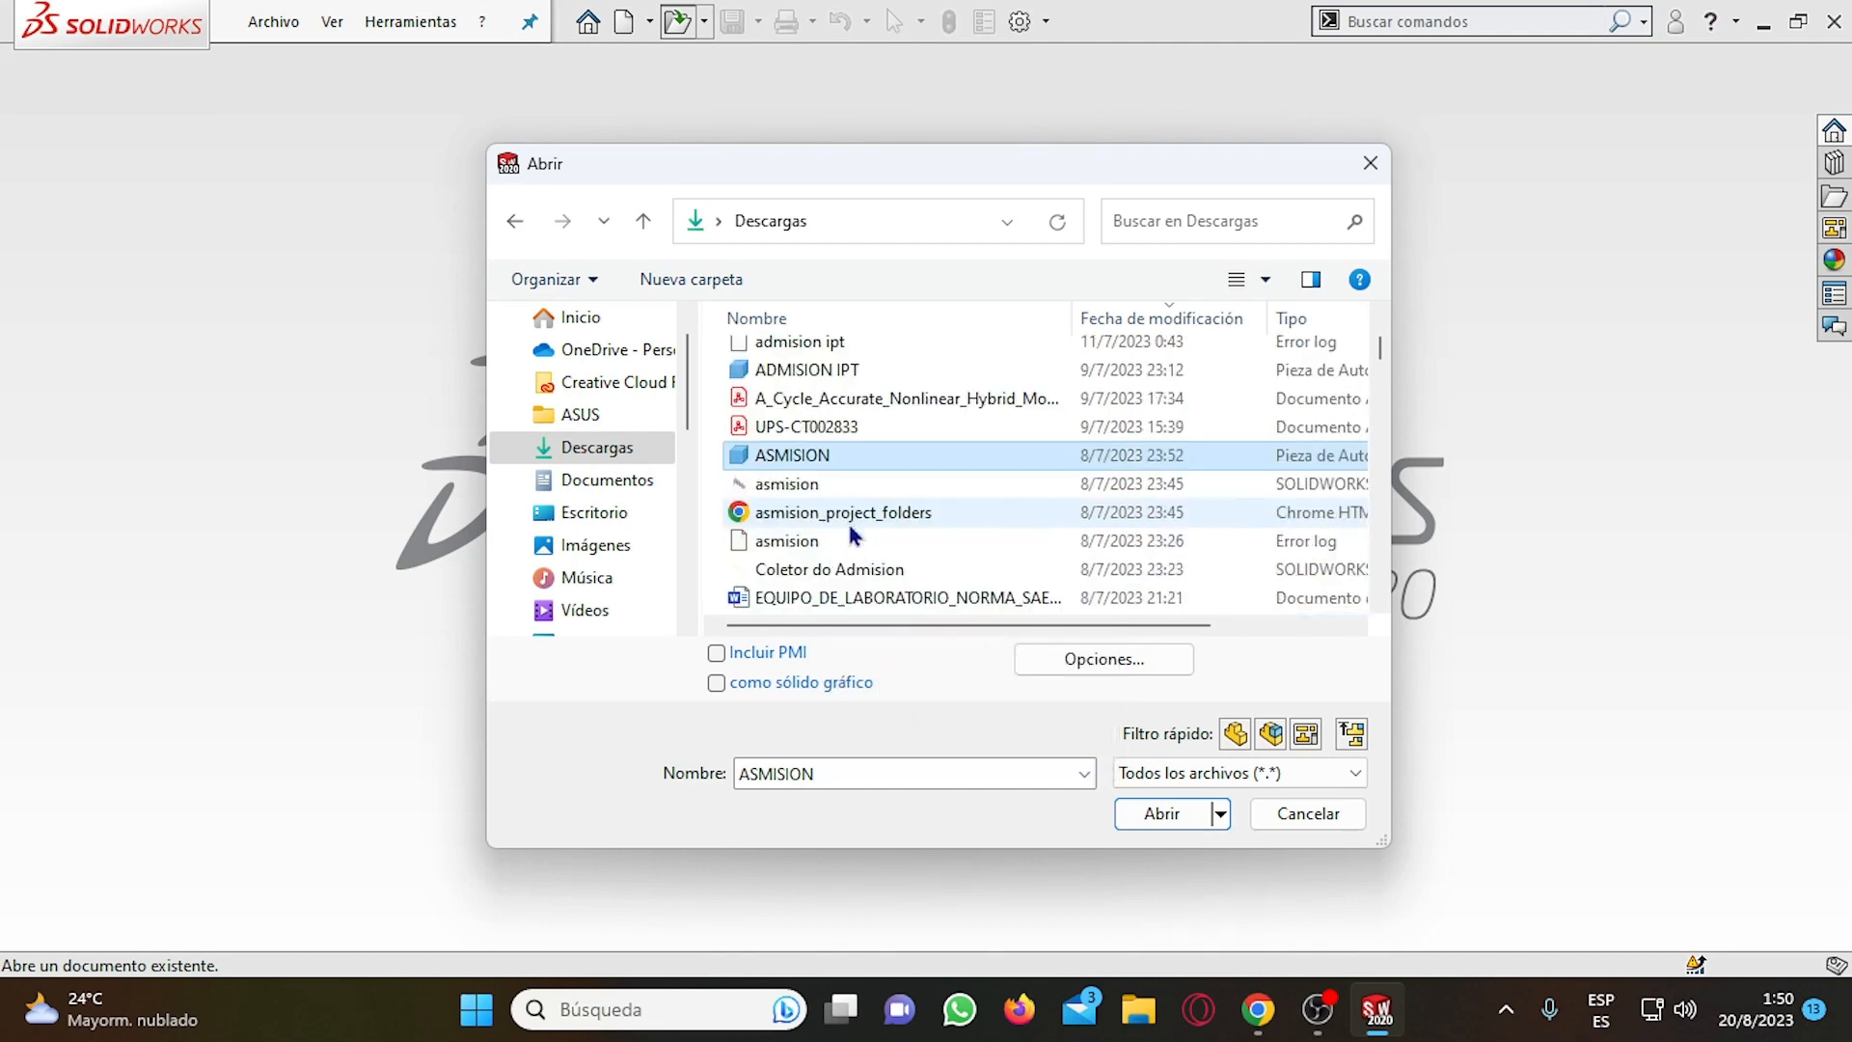
scroll(861, 550, down, 7)
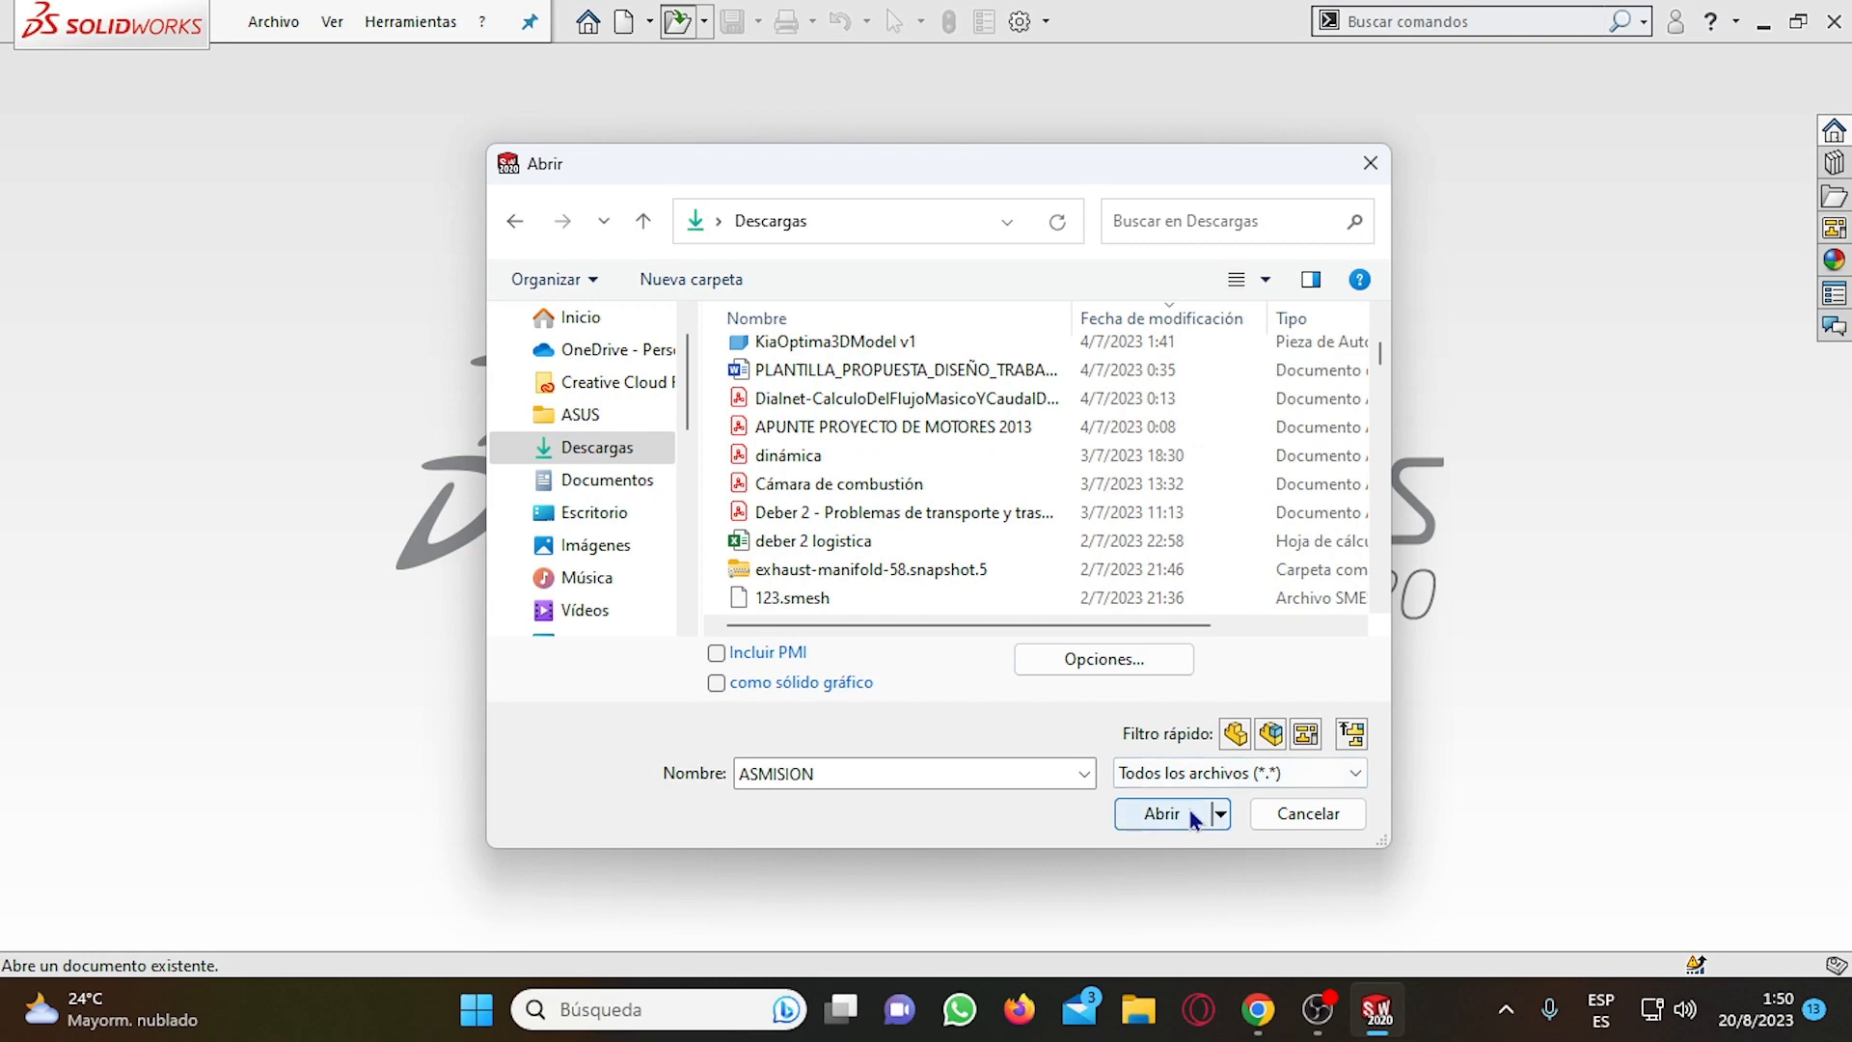
scroll(914, 541, up, 4)
scroll(912, 540, up, 5)
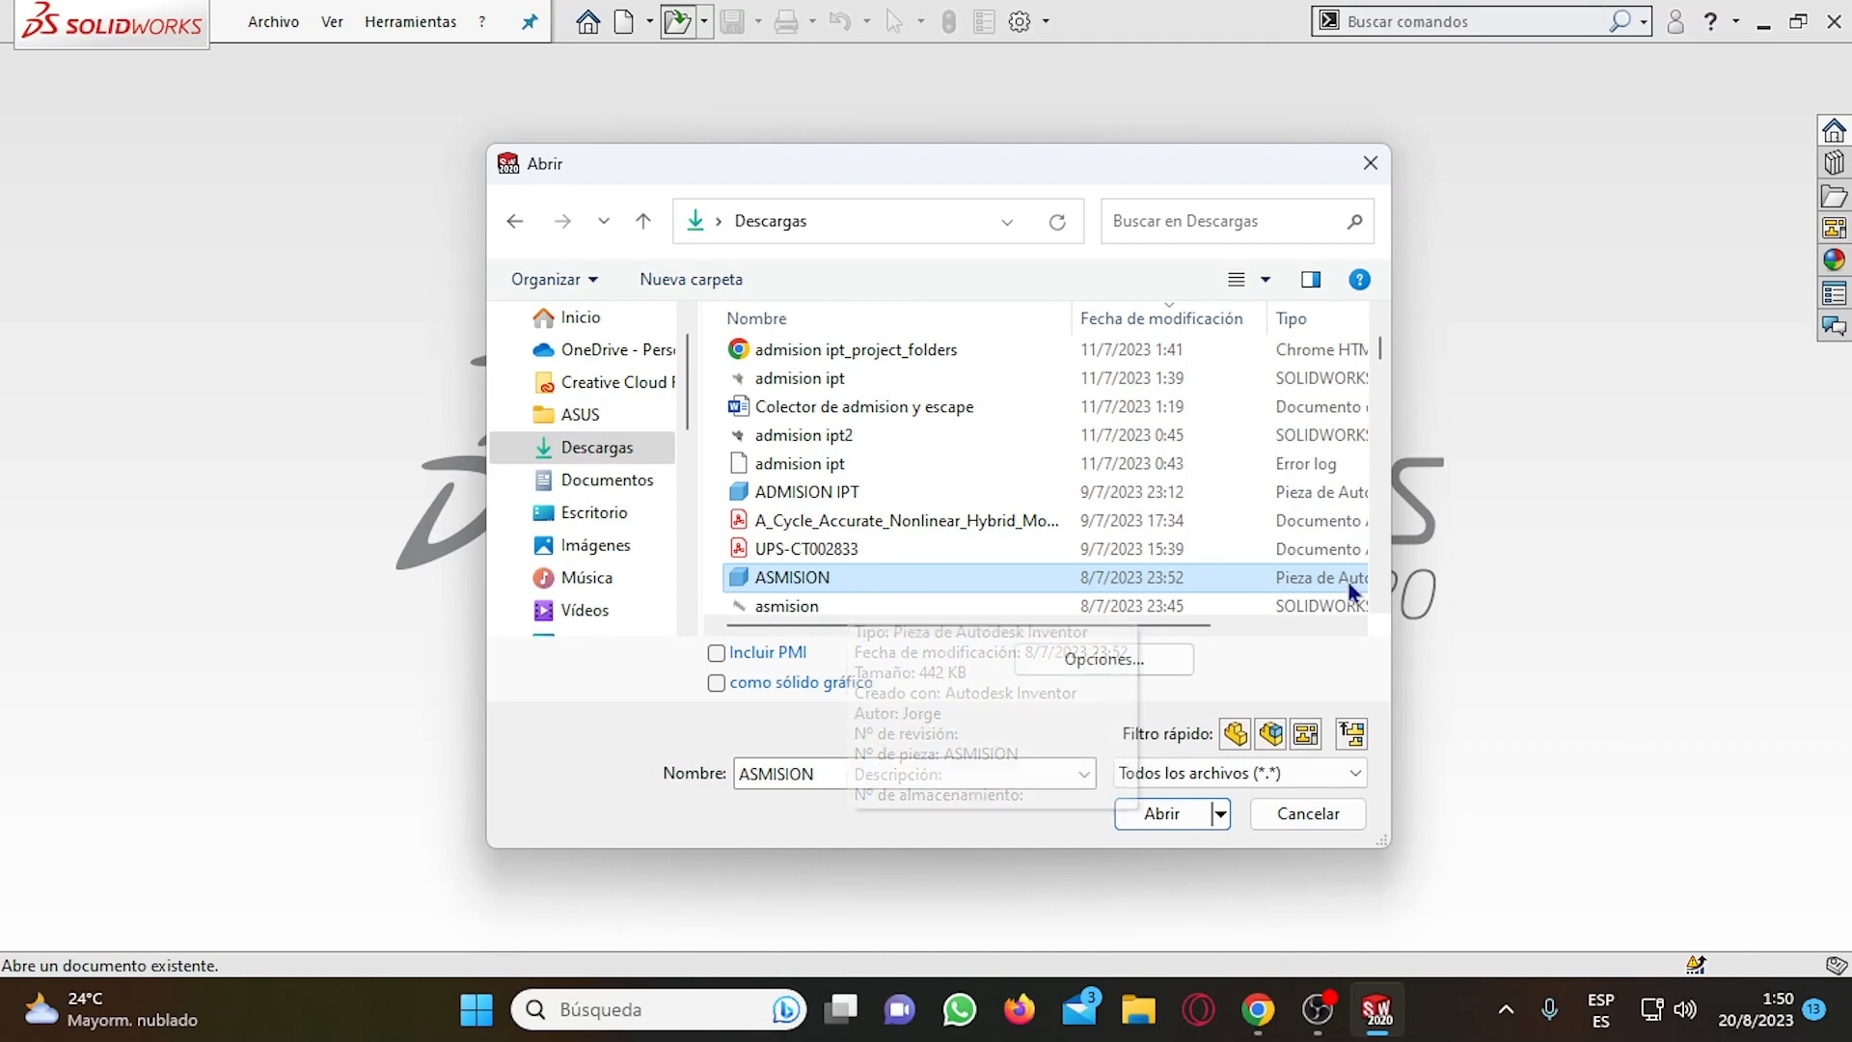
Review the Inventor/Catia V5/Creo/NX/Solid Edge import options, keeping the Sólido entity enabled, and accept them.
click(1105, 658)
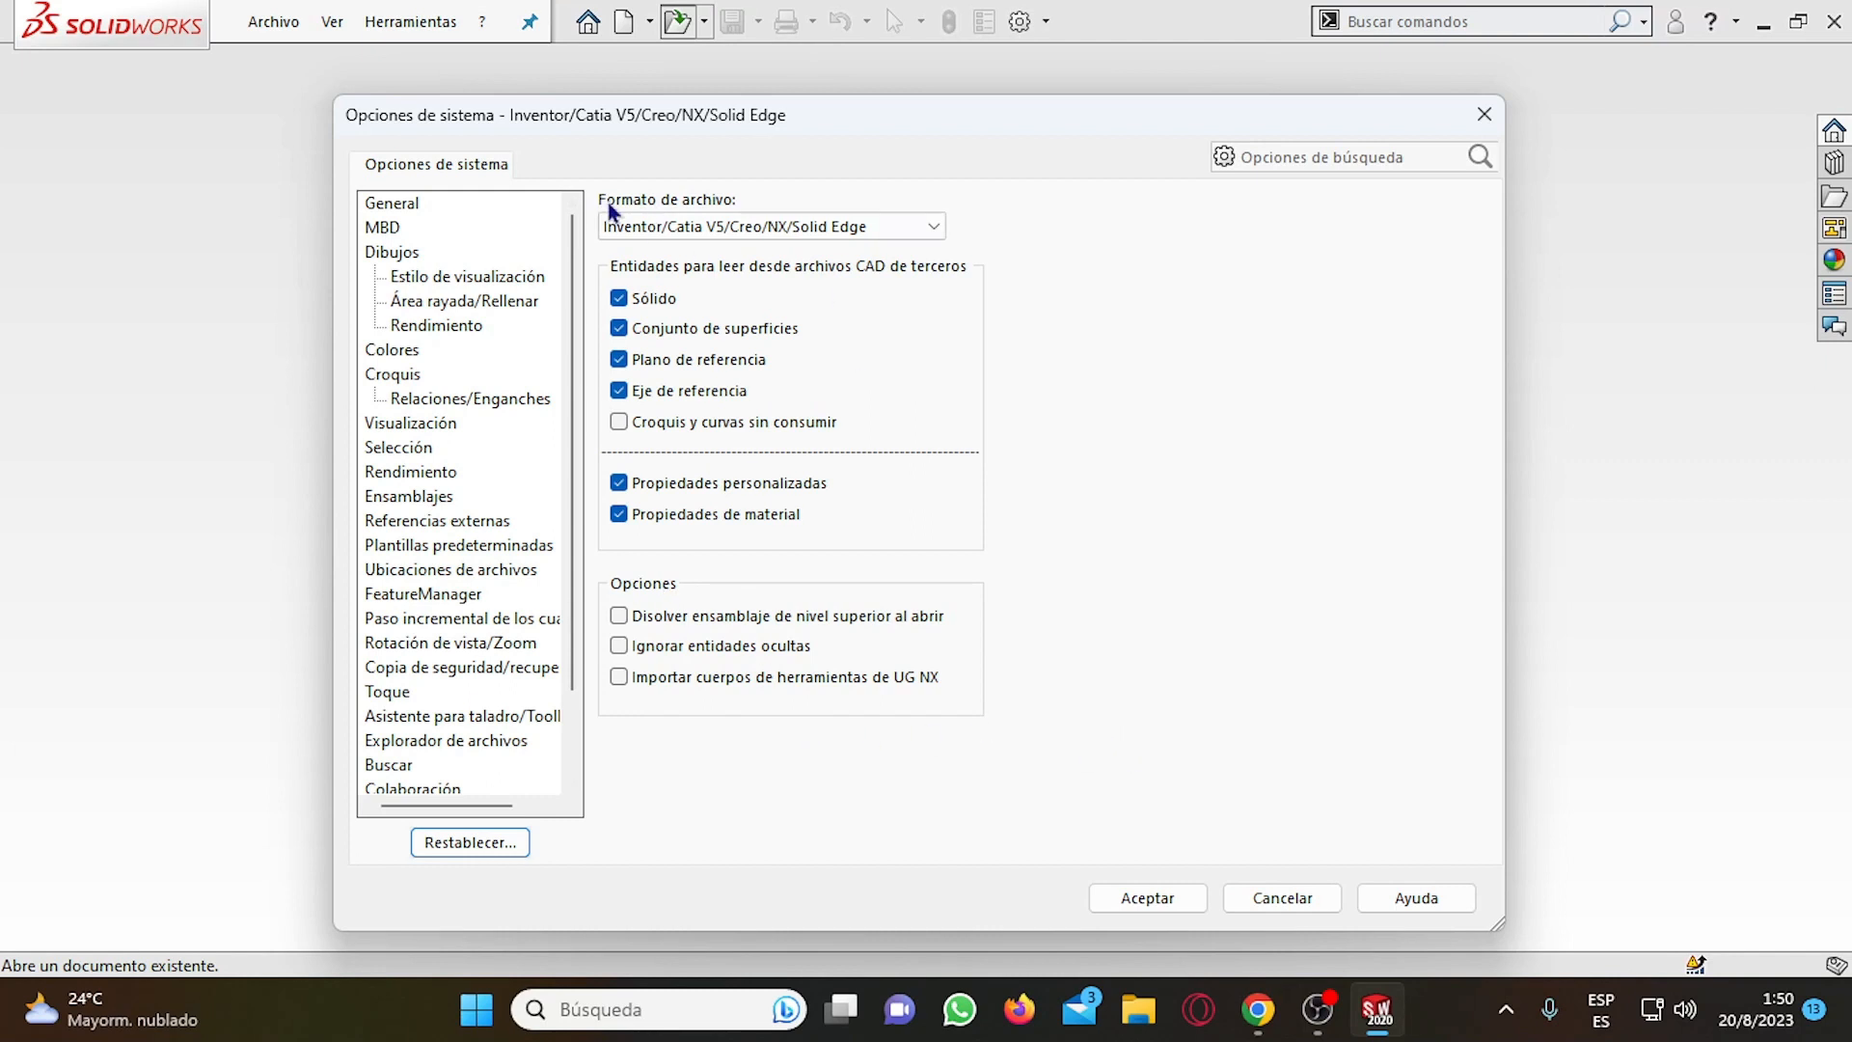
click(619, 299)
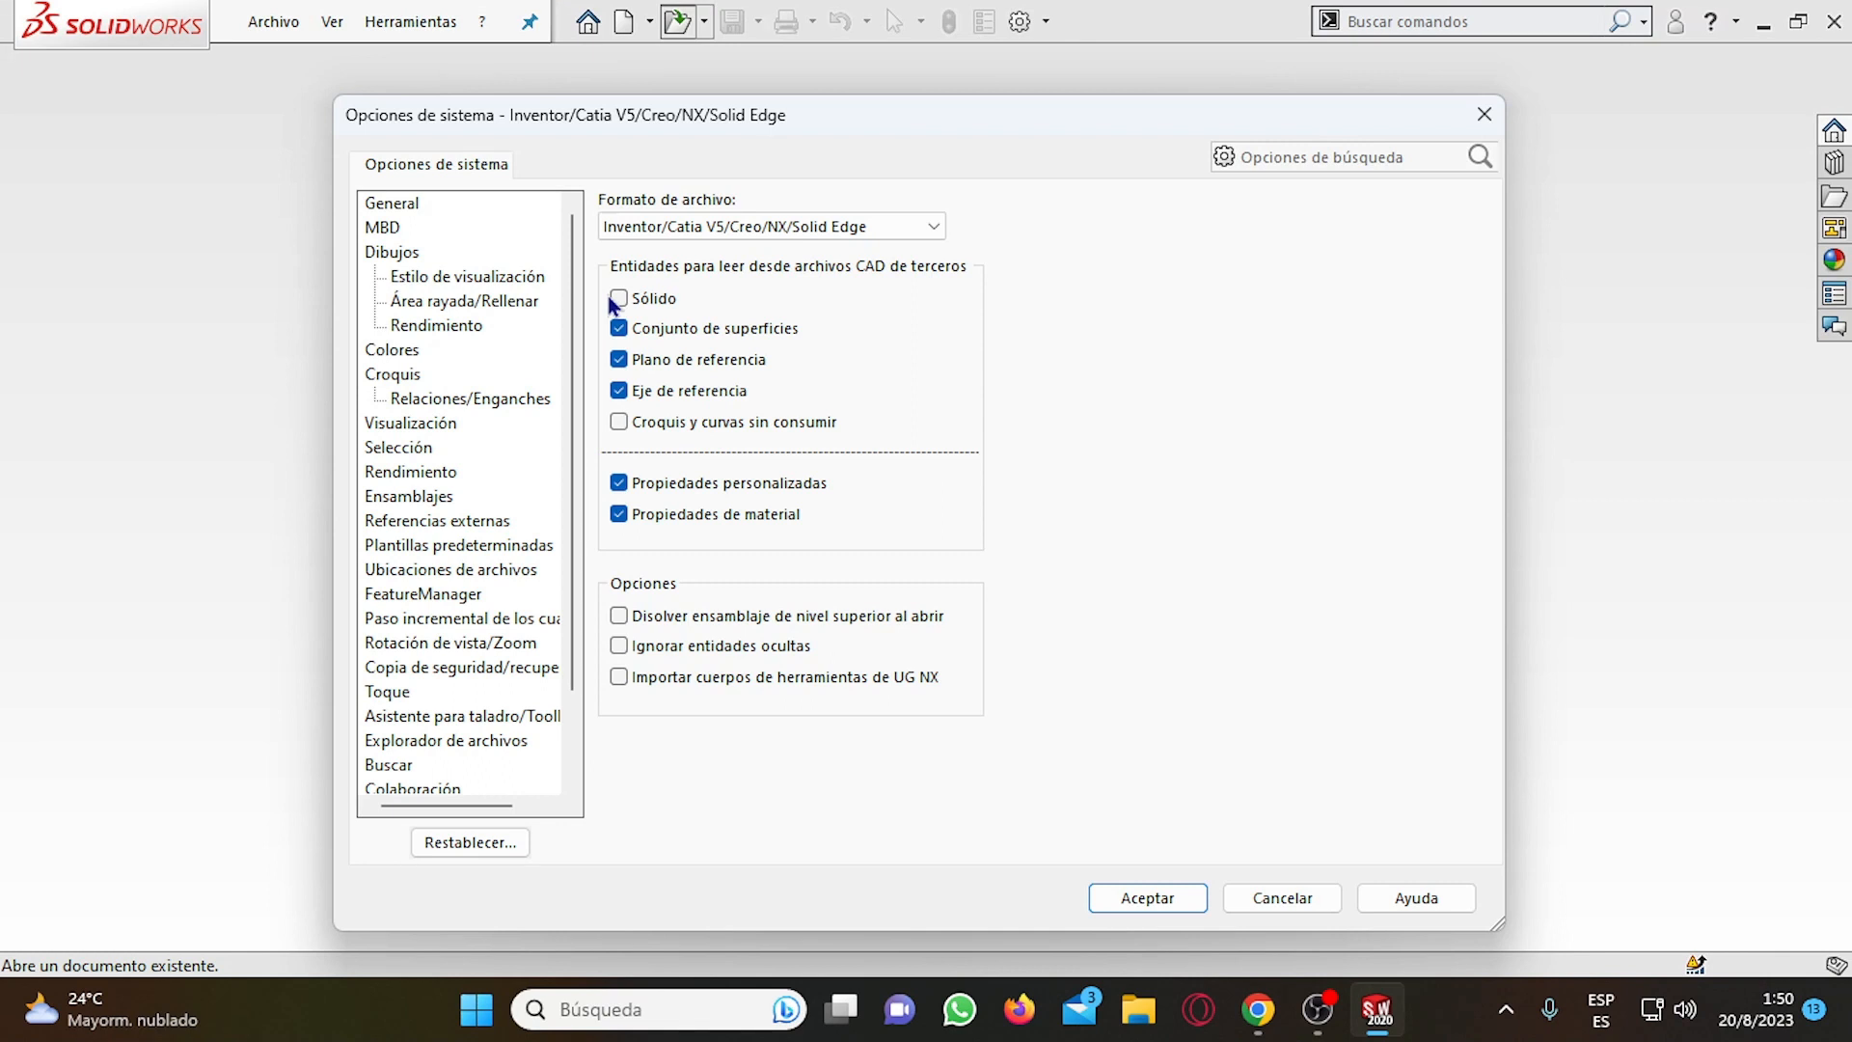
click(619, 299)
click(1176, 907)
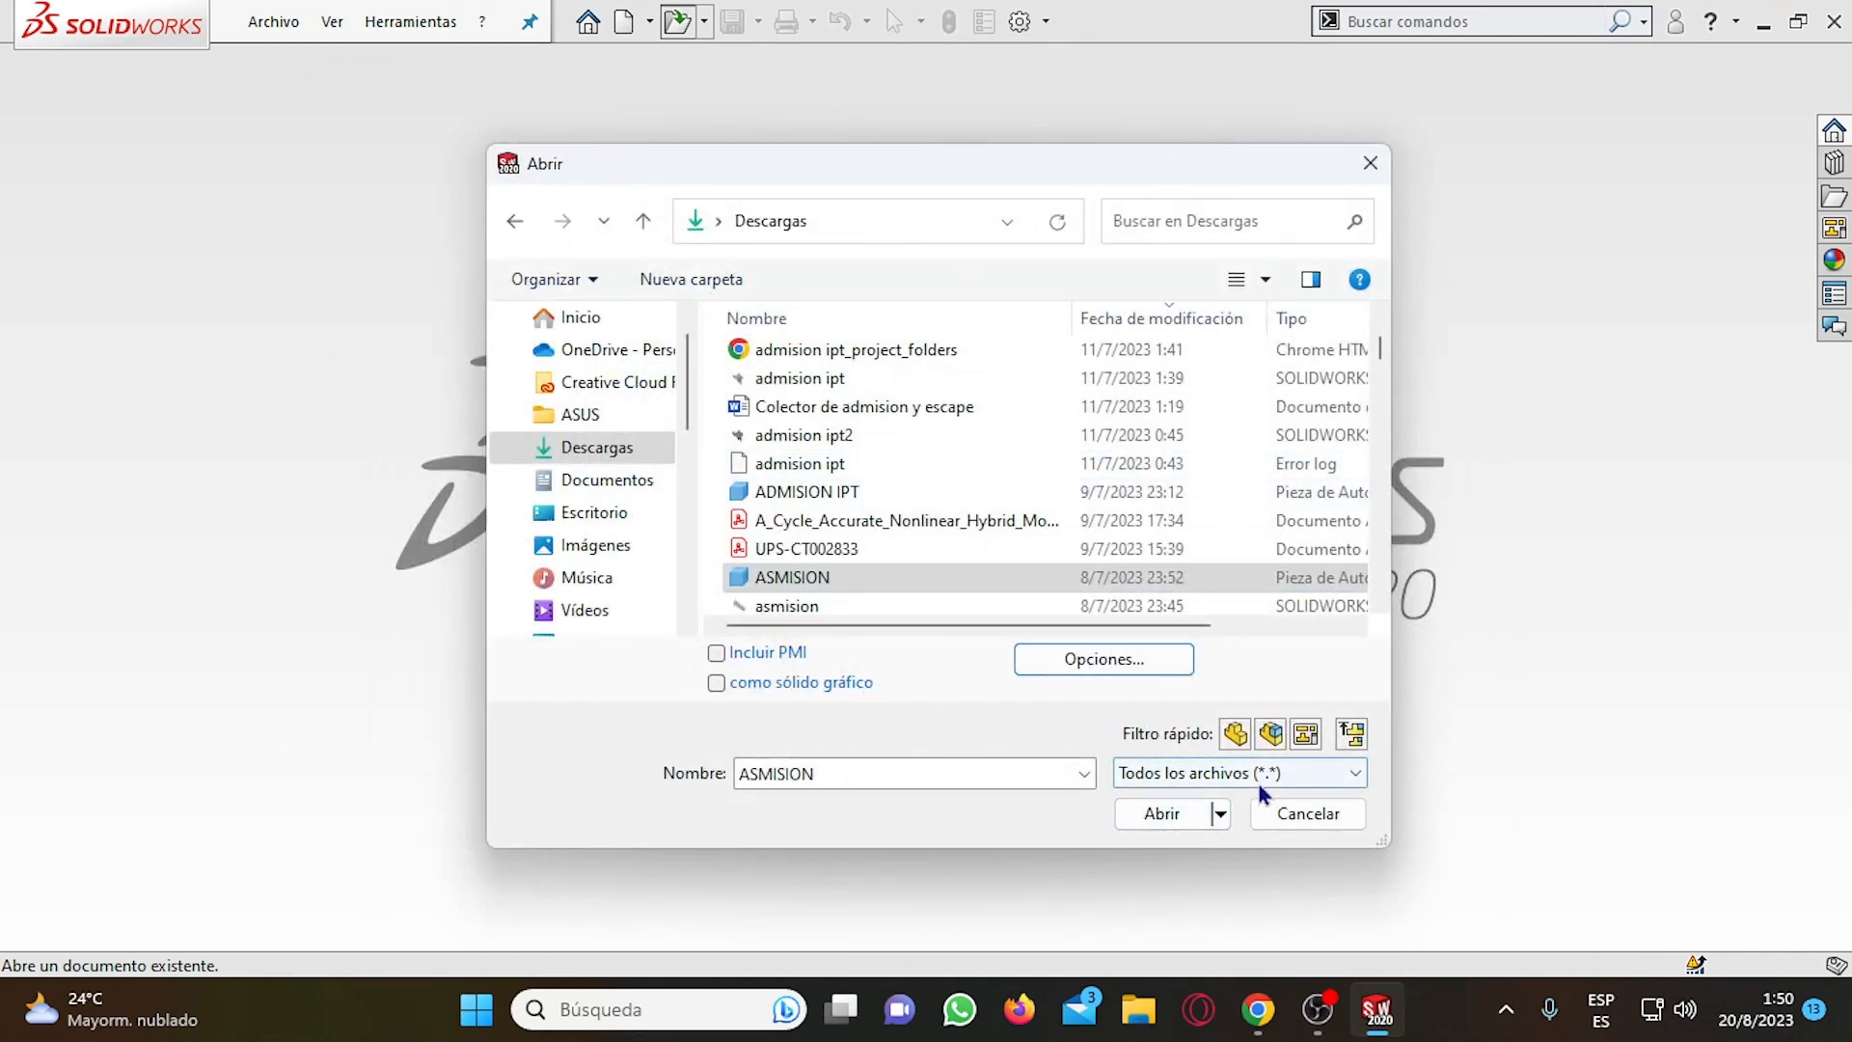
Open the selected ASMISION part, importing it as Operaciones with the conversion report, and dismiss the physical properties comparison.
click(1163, 816)
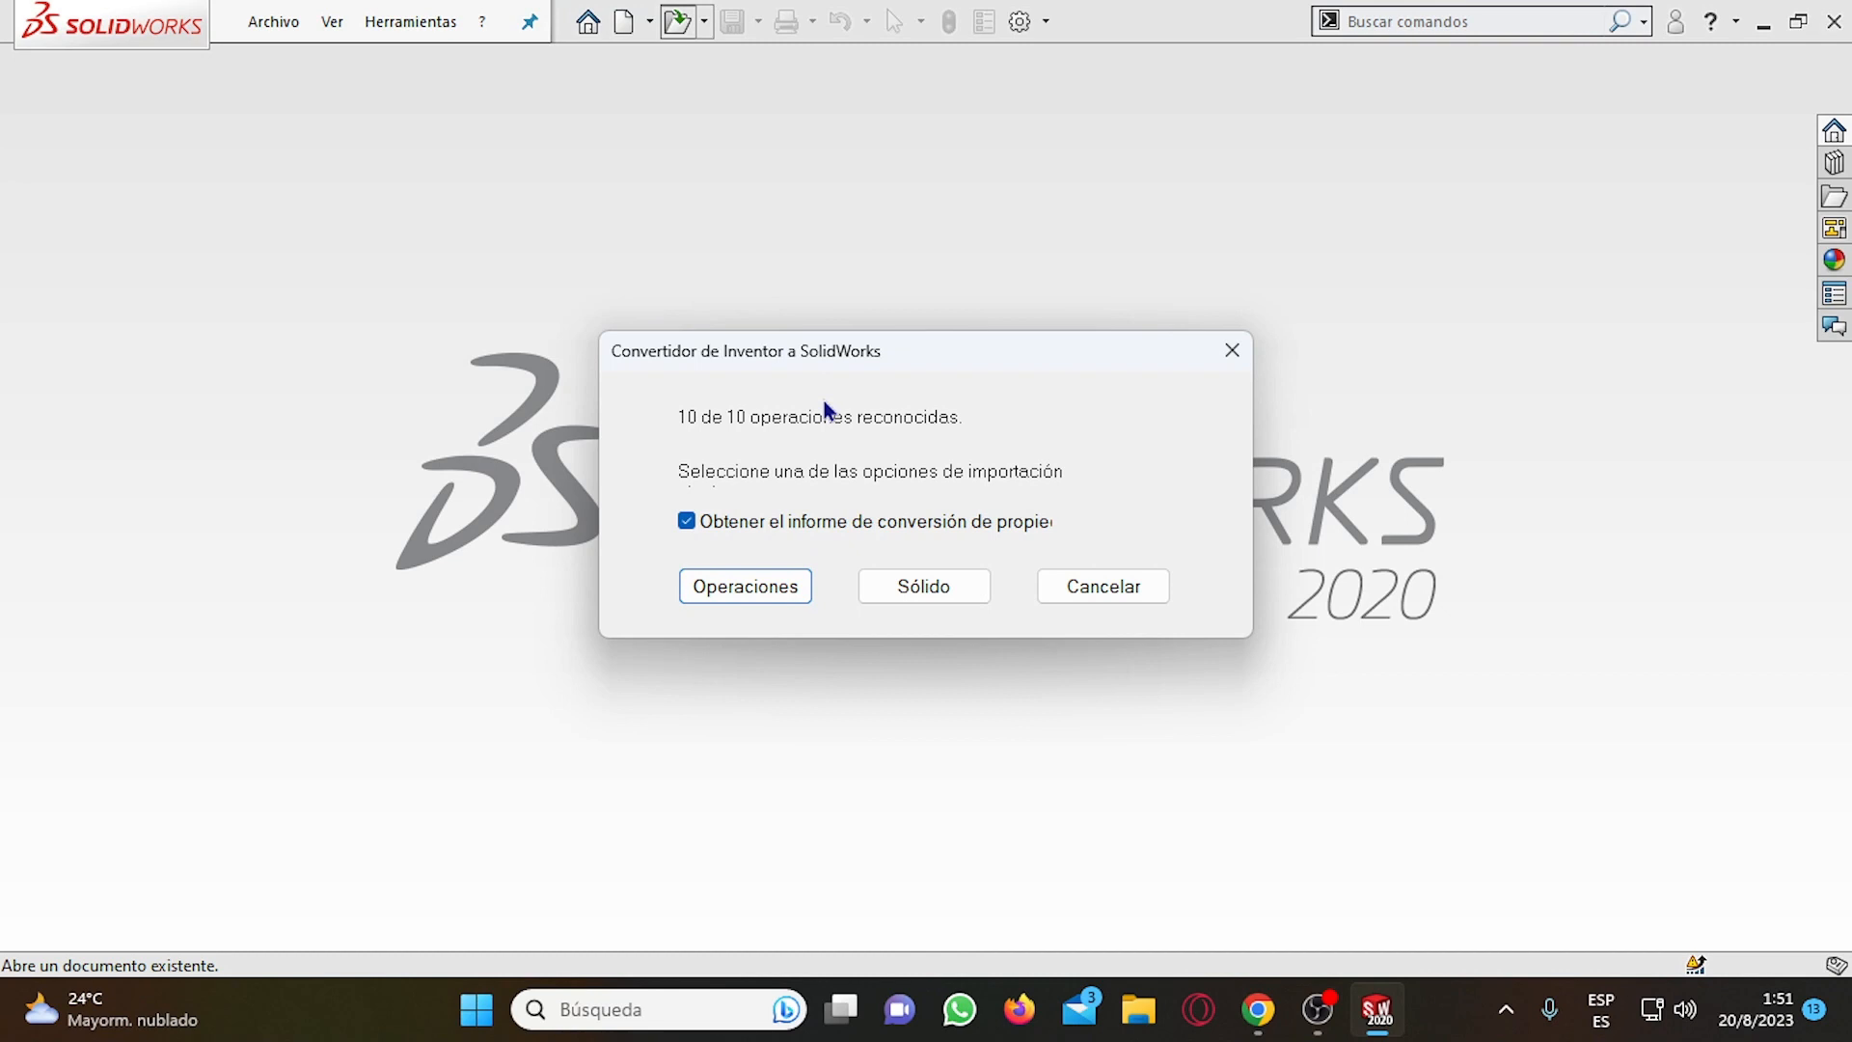
click(758, 590)
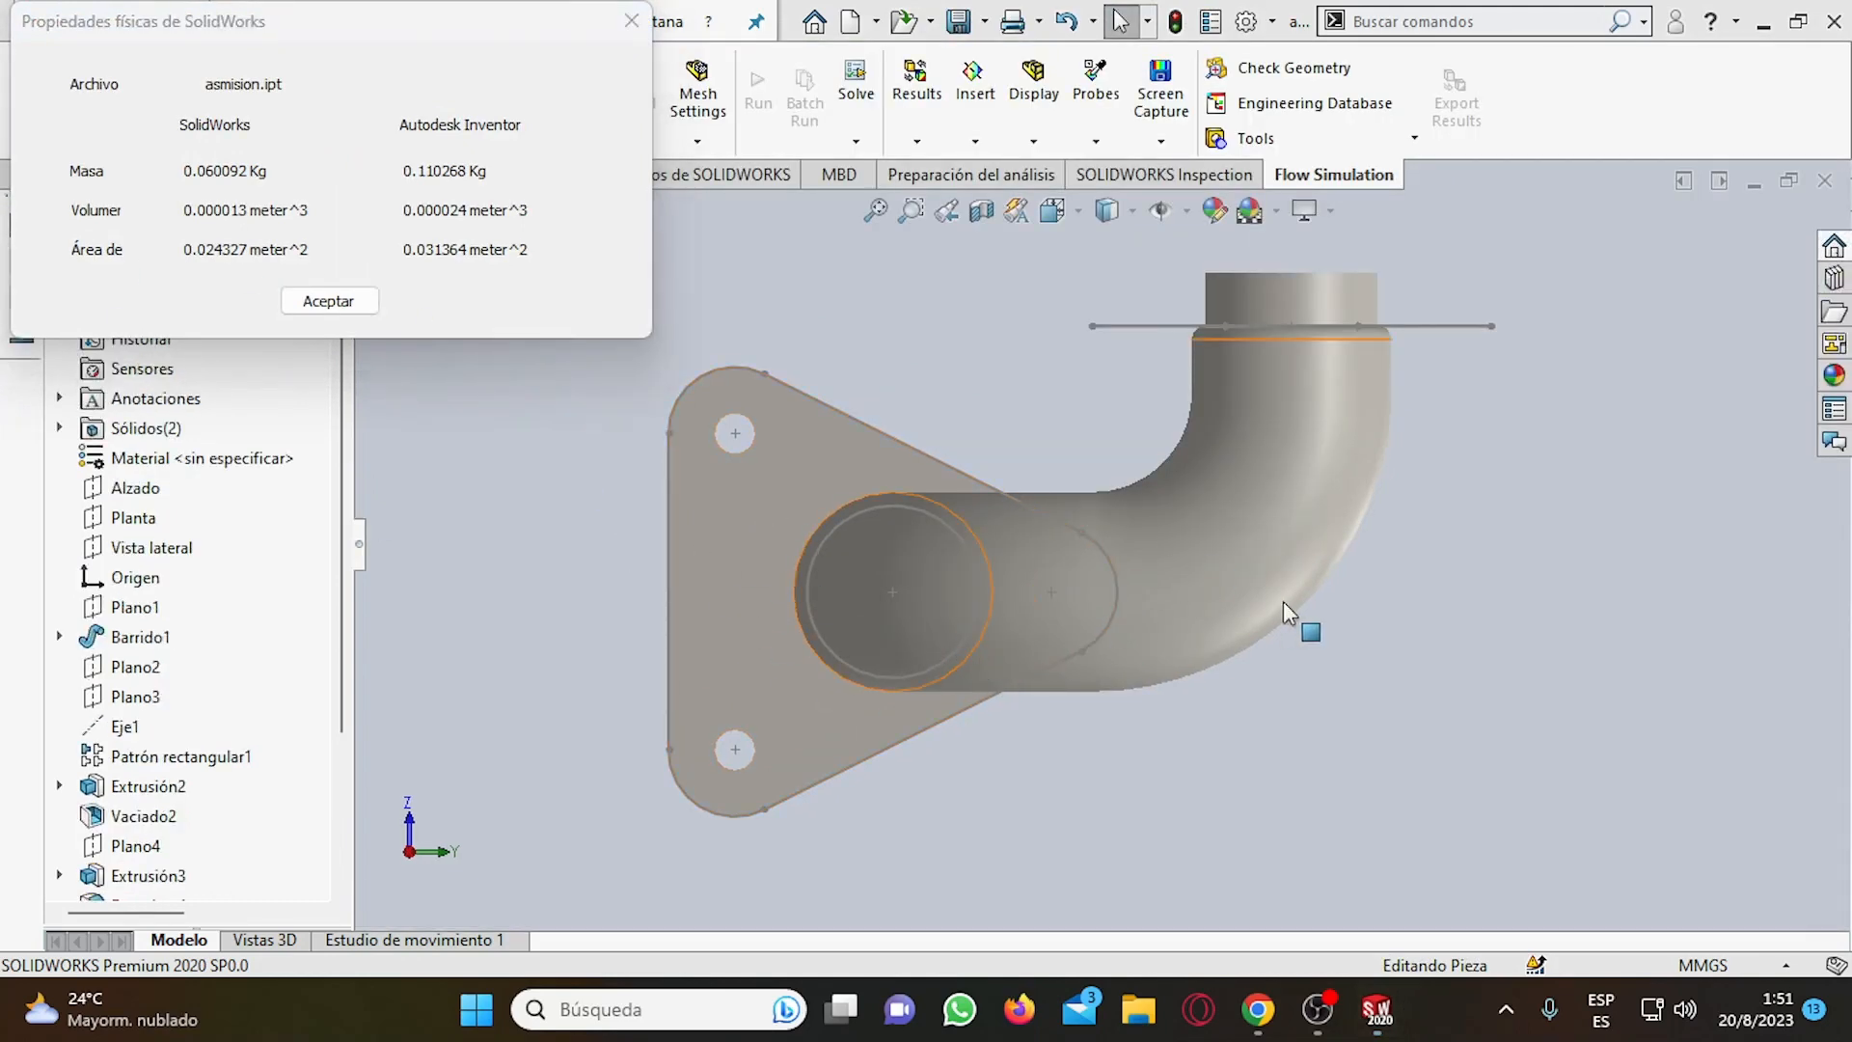
middle_drag(868, 471, 984, 575)
scroll(1164, 625, up, 6)
scroll(1003, 482, down, 3)
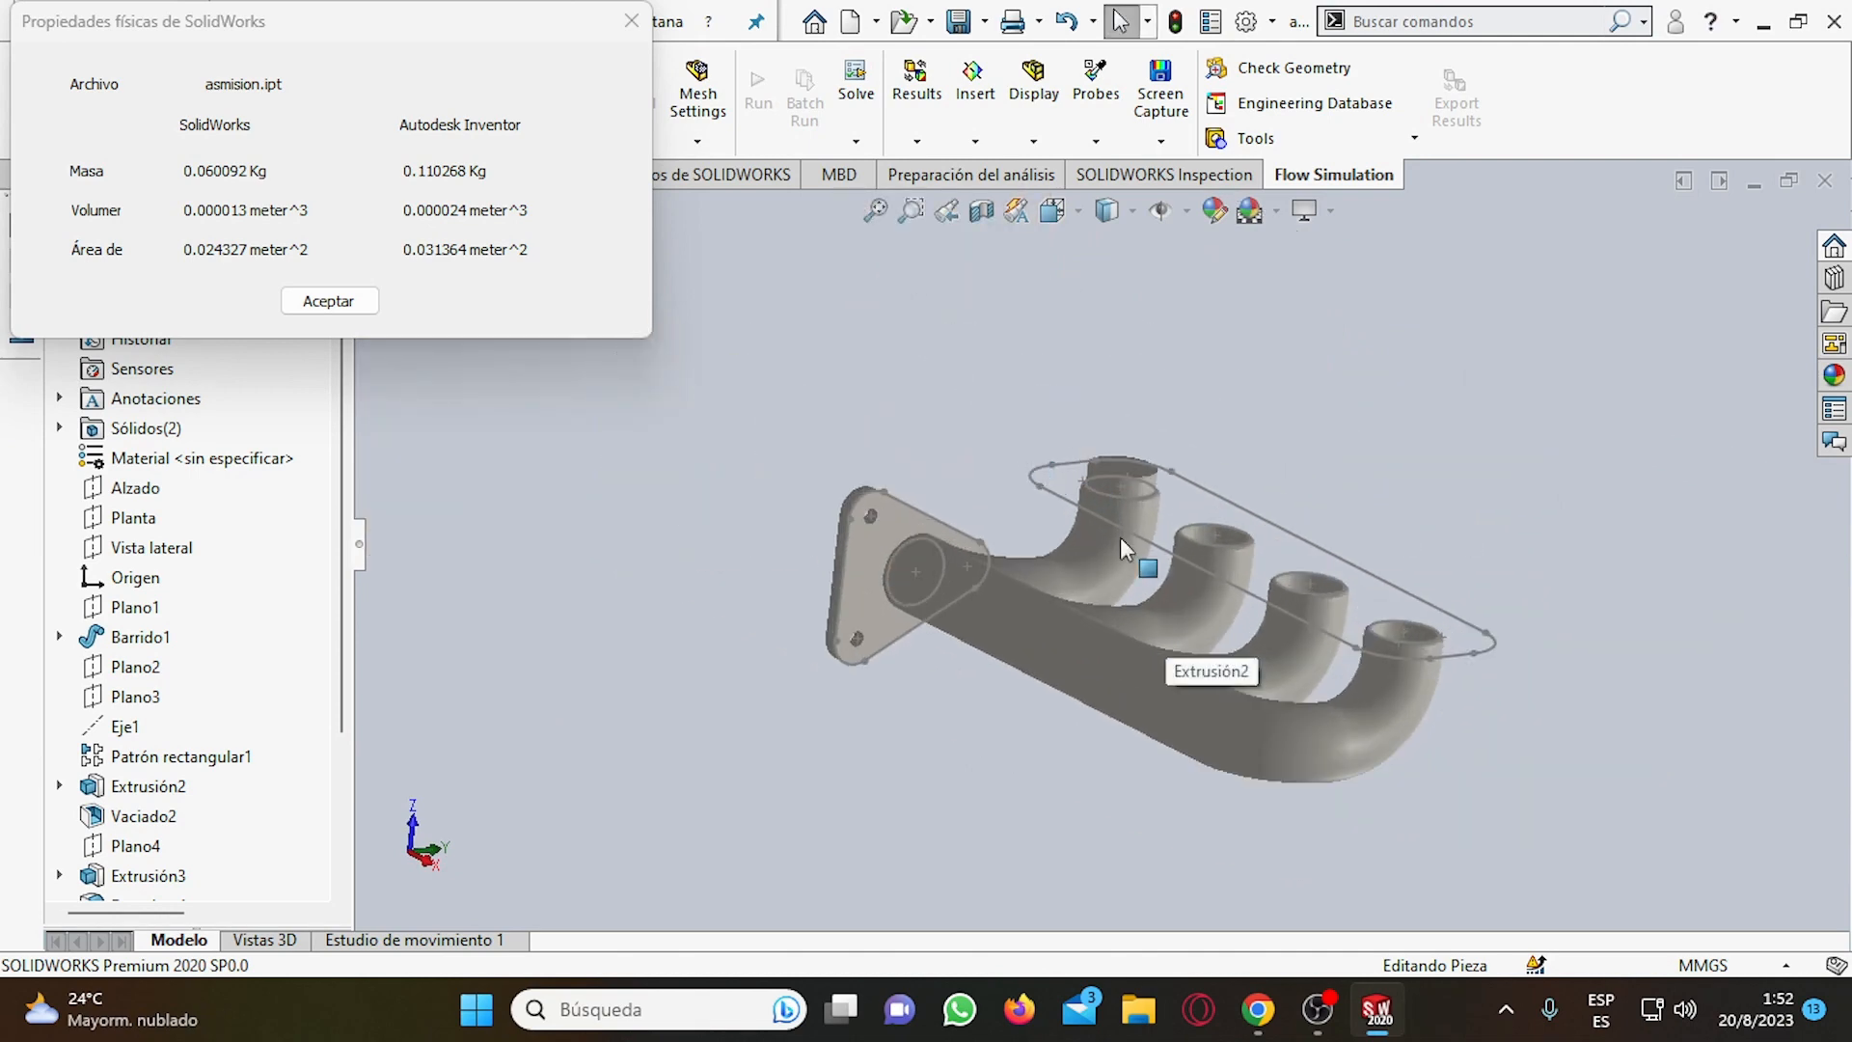
scroll(1251, 664, down, 1)
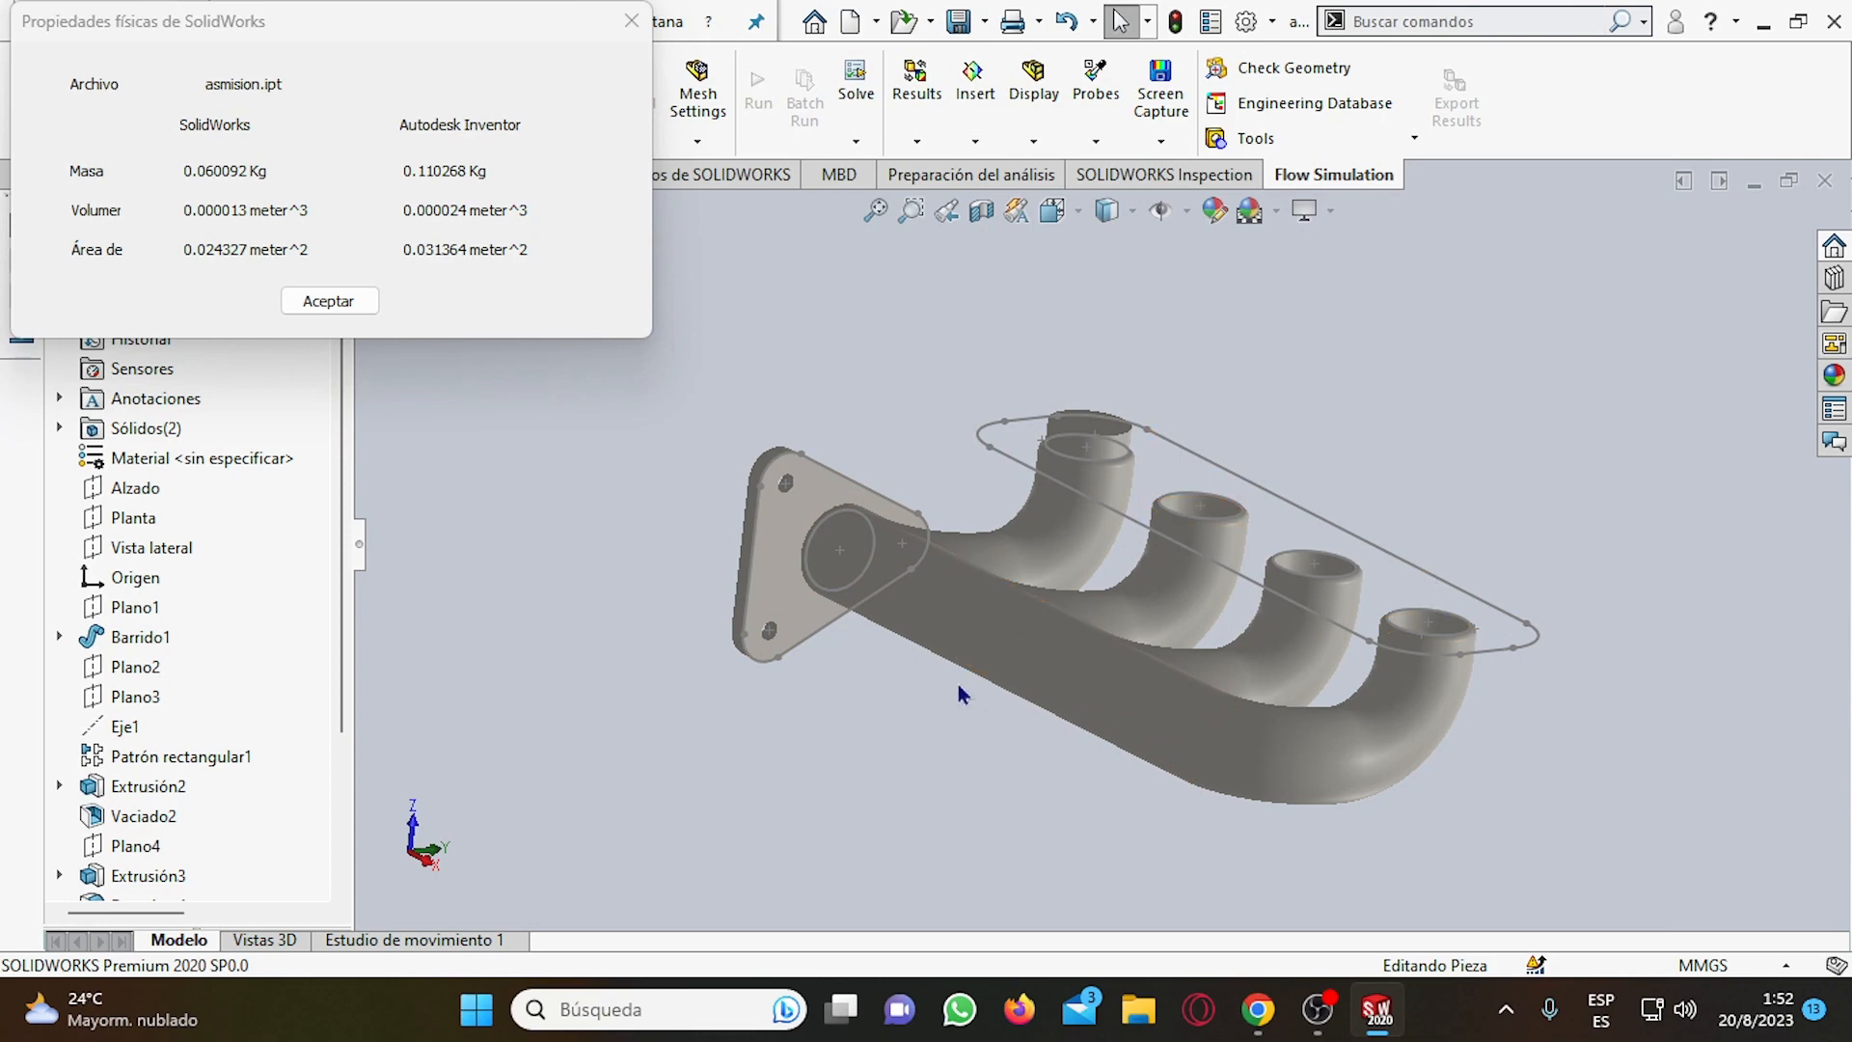
scroll(180, 714, down, 2)
scroll(154, 704, up, 3)
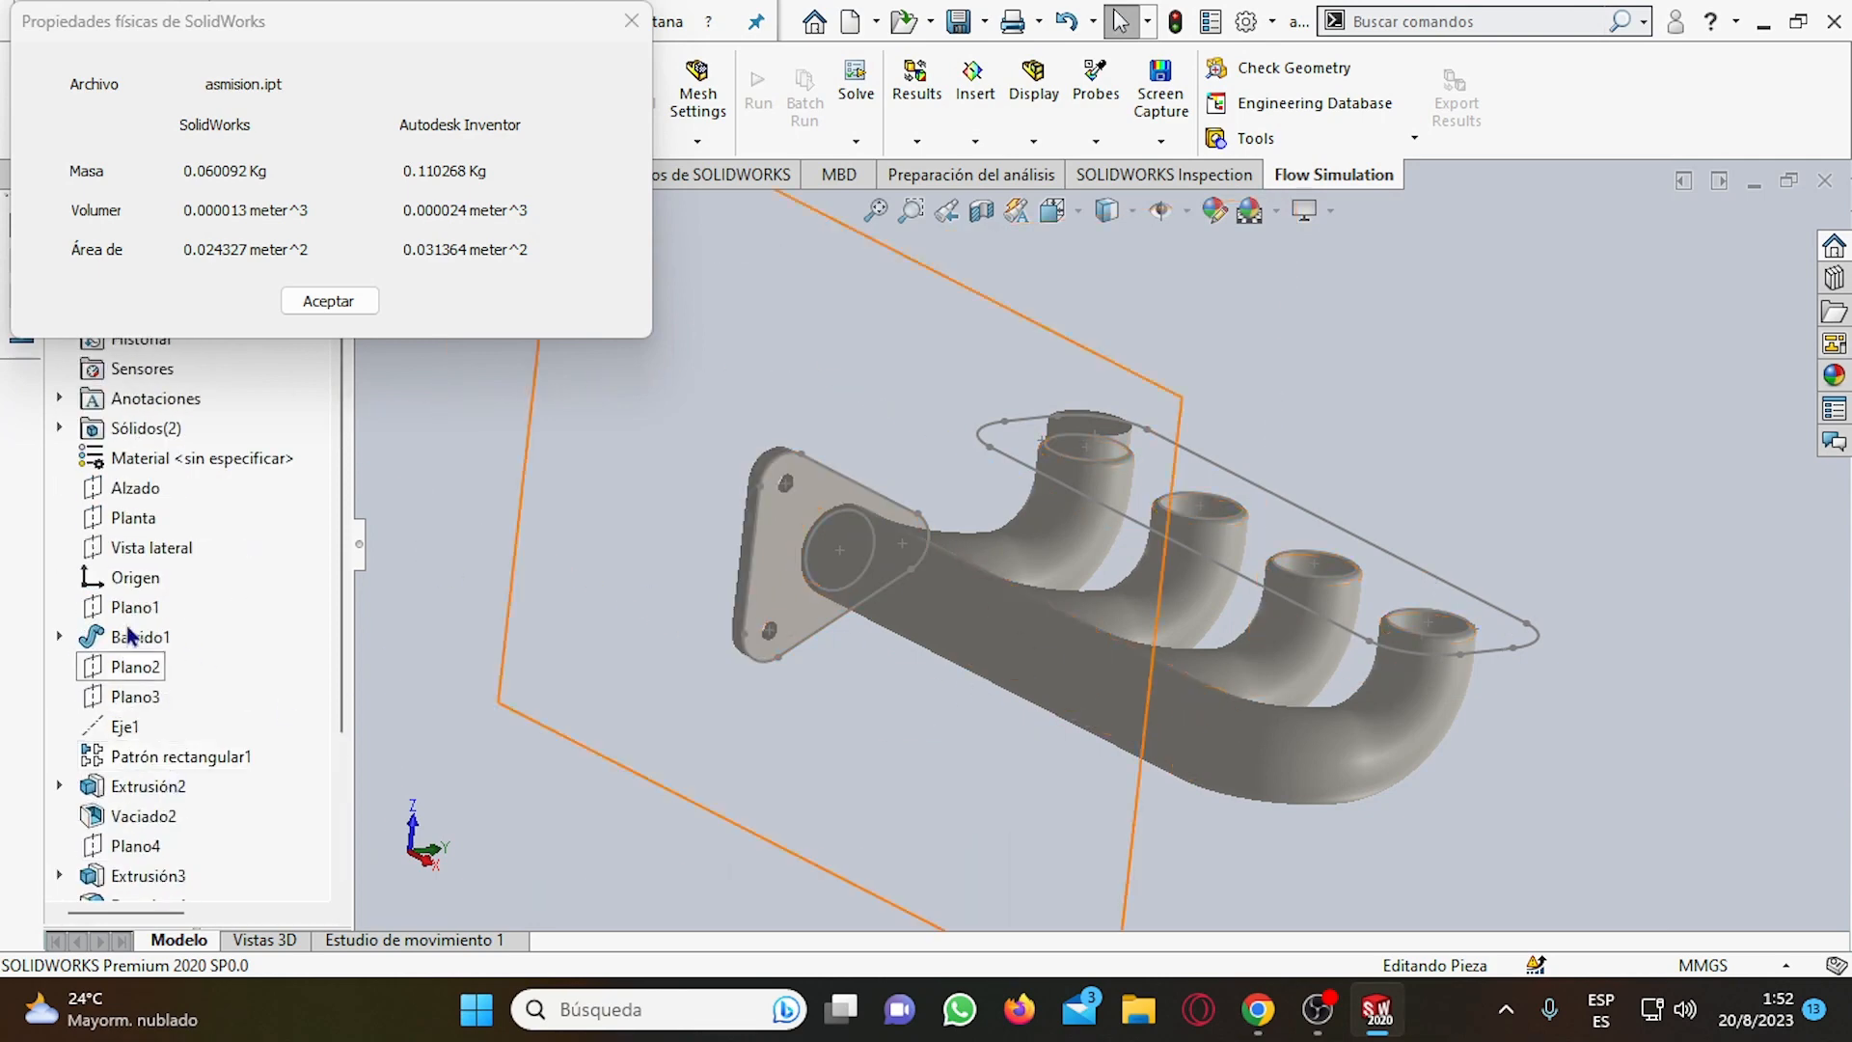
click(350, 311)
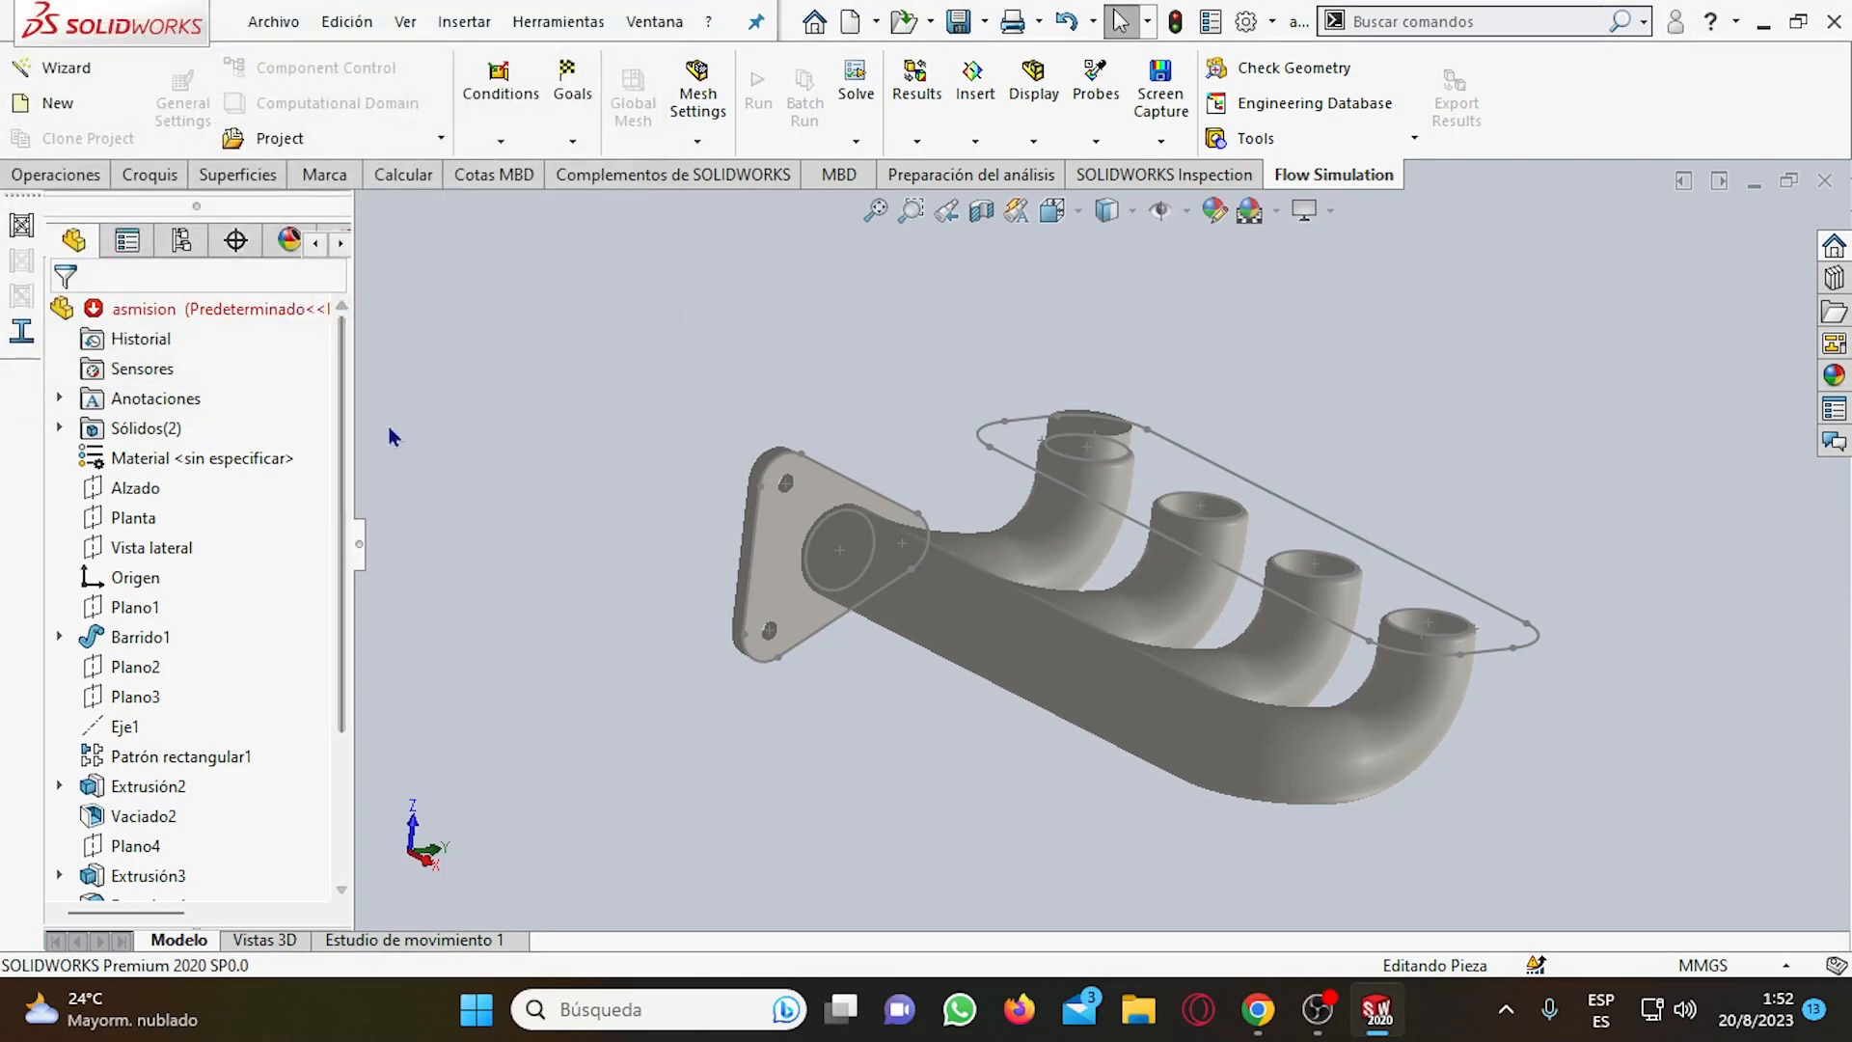
Examine the imported manifold's failed features Agujero2 and Redondeo3 in the model and read their error descriptions.
scroll(323, 456, down, 3)
middle_drag(789, 505, 861, 572)
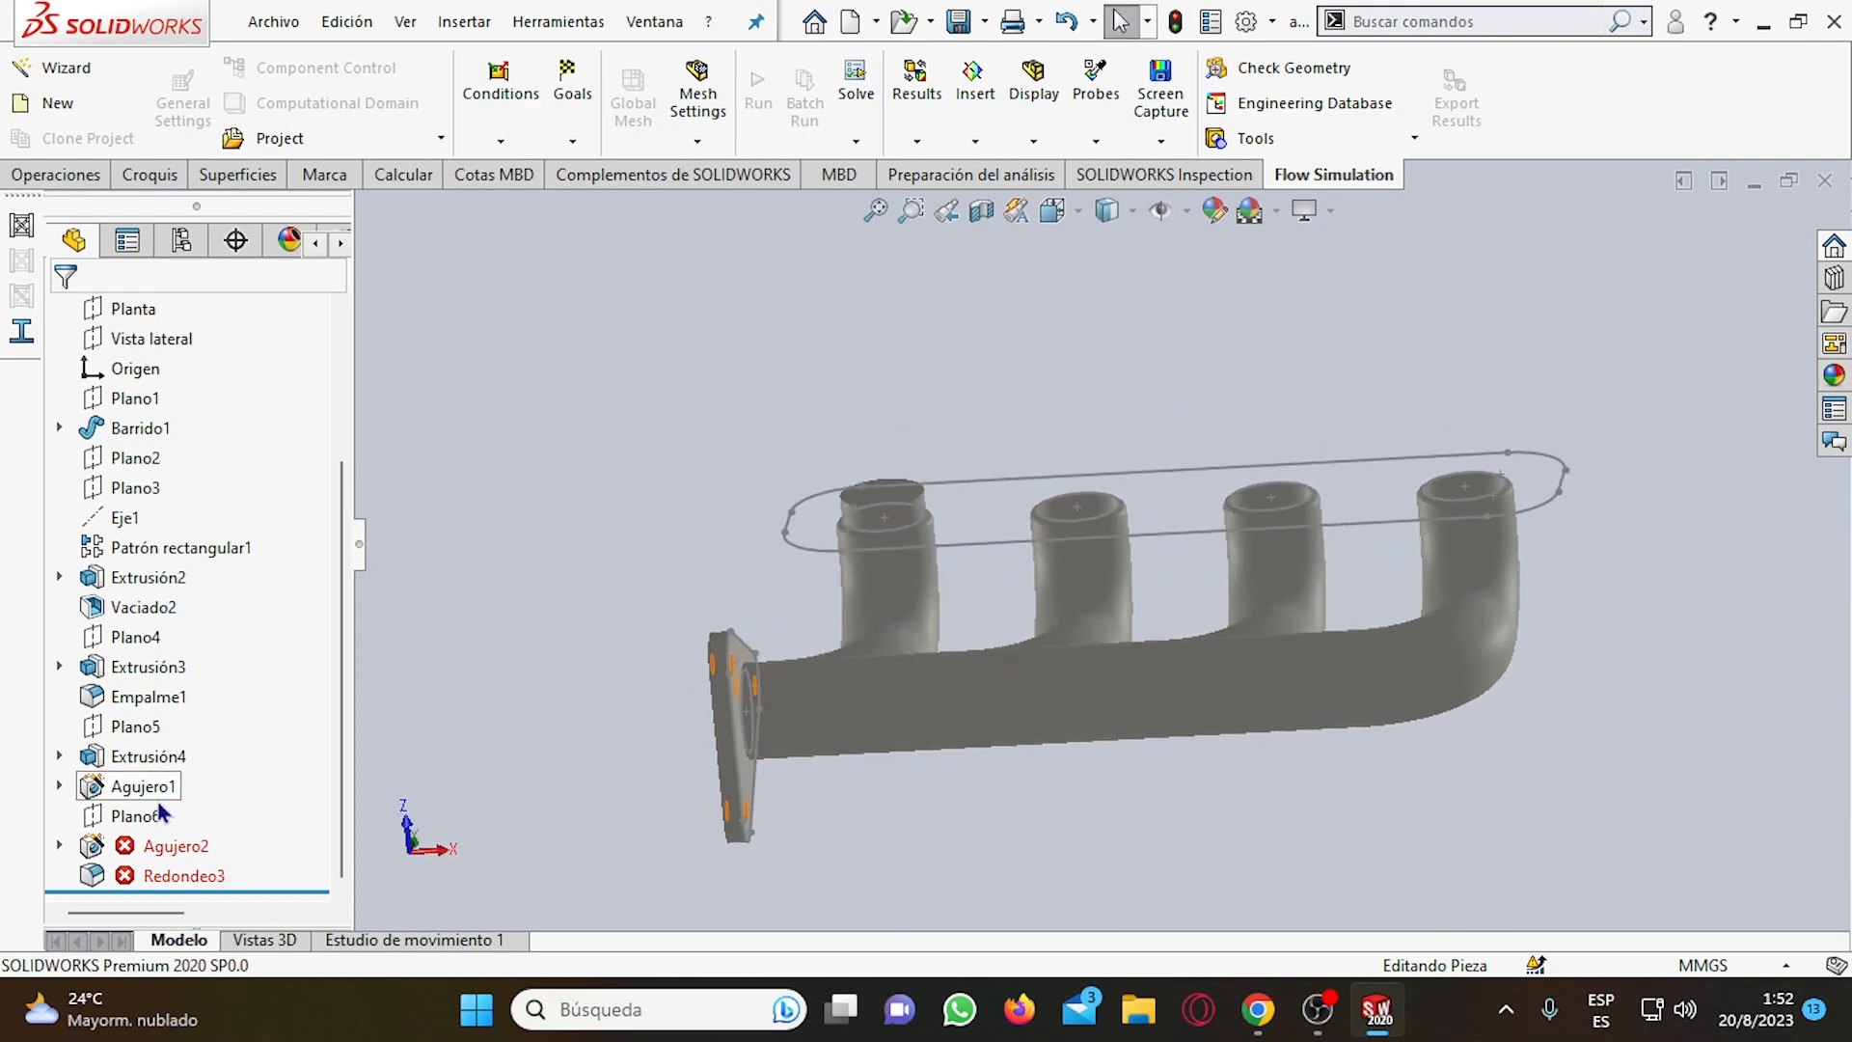
click(165, 845)
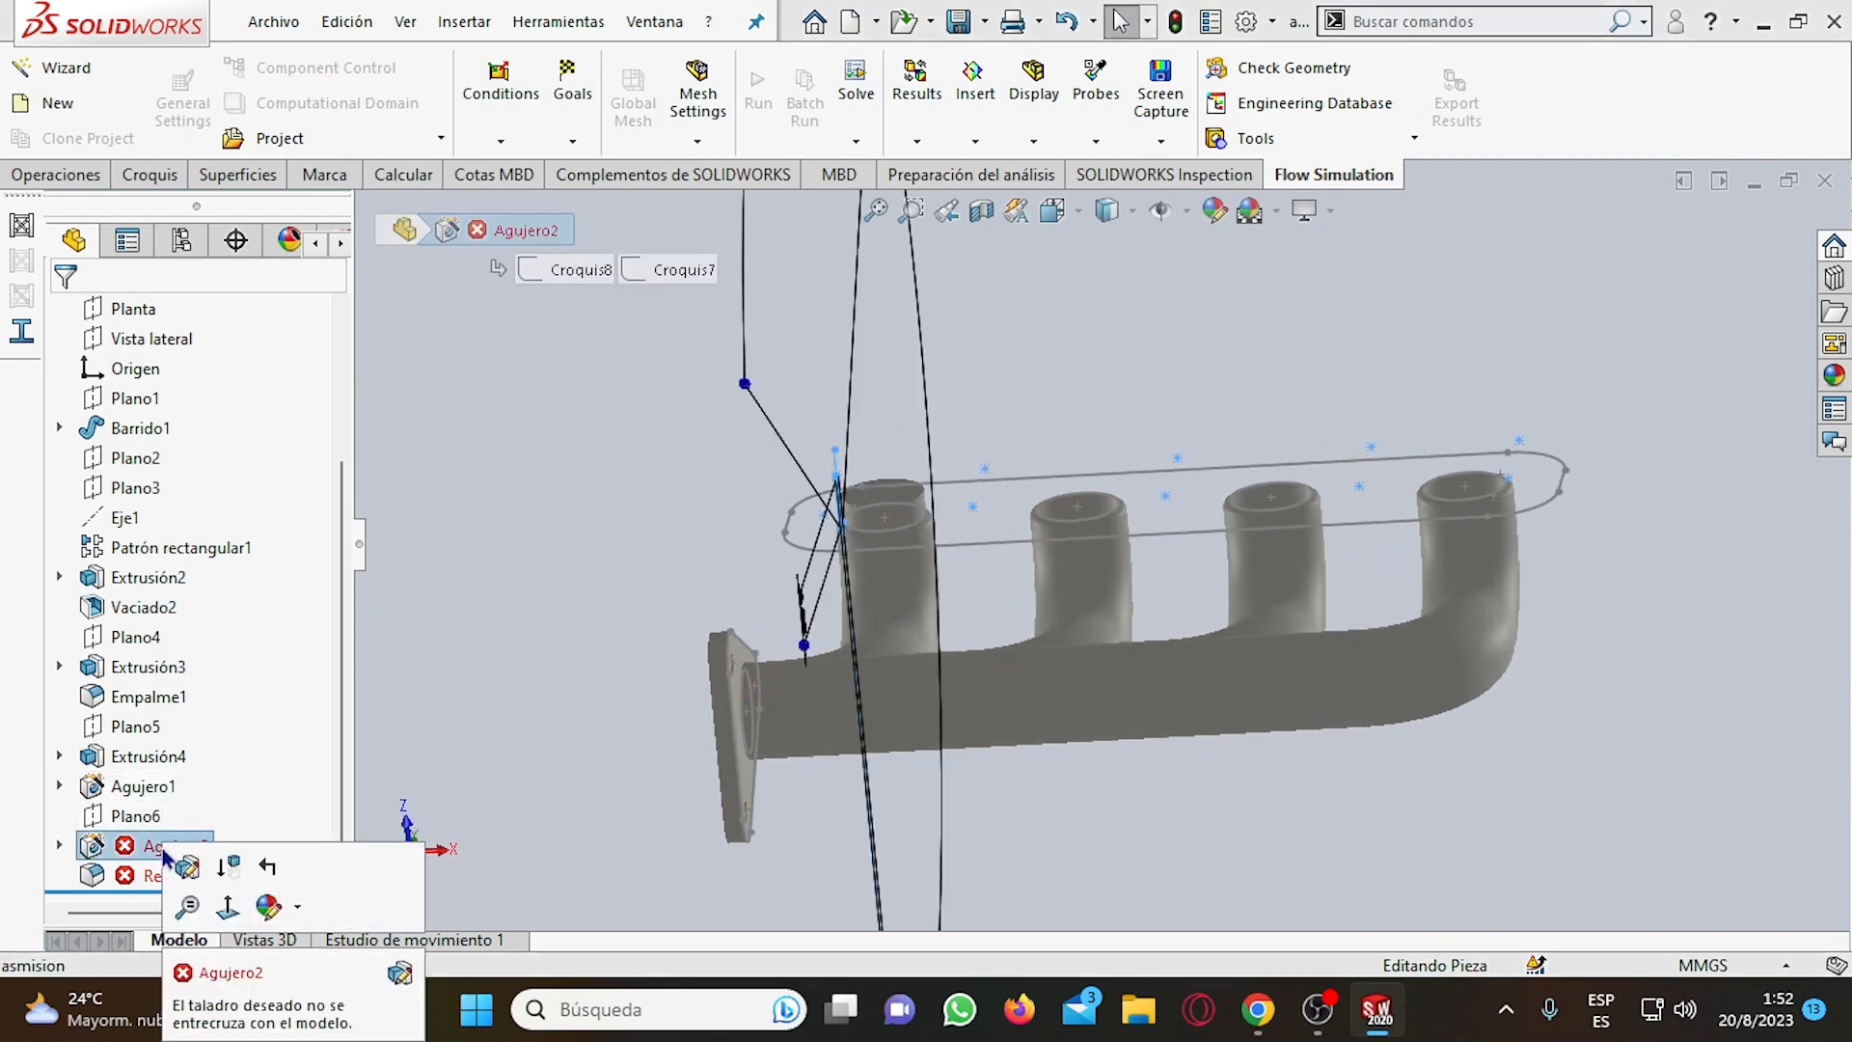
middle_drag(719, 693, 861, 374)
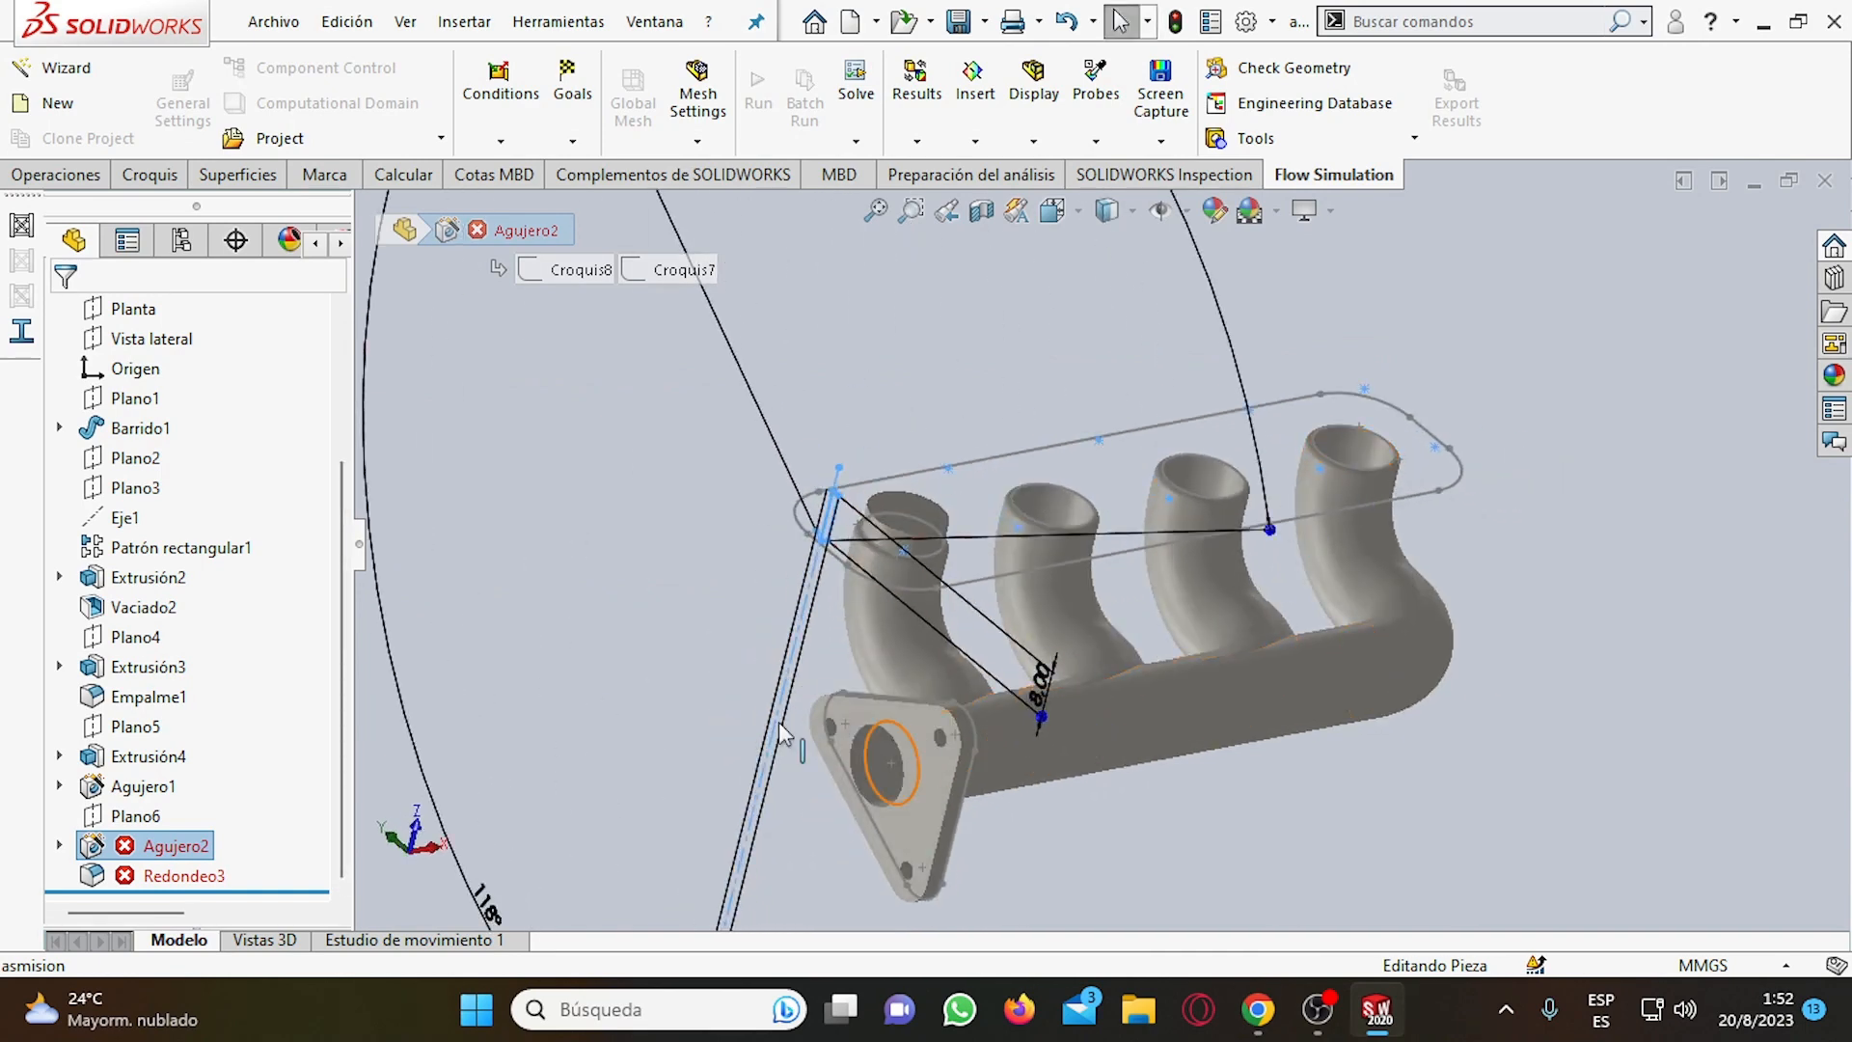
click(166, 875)
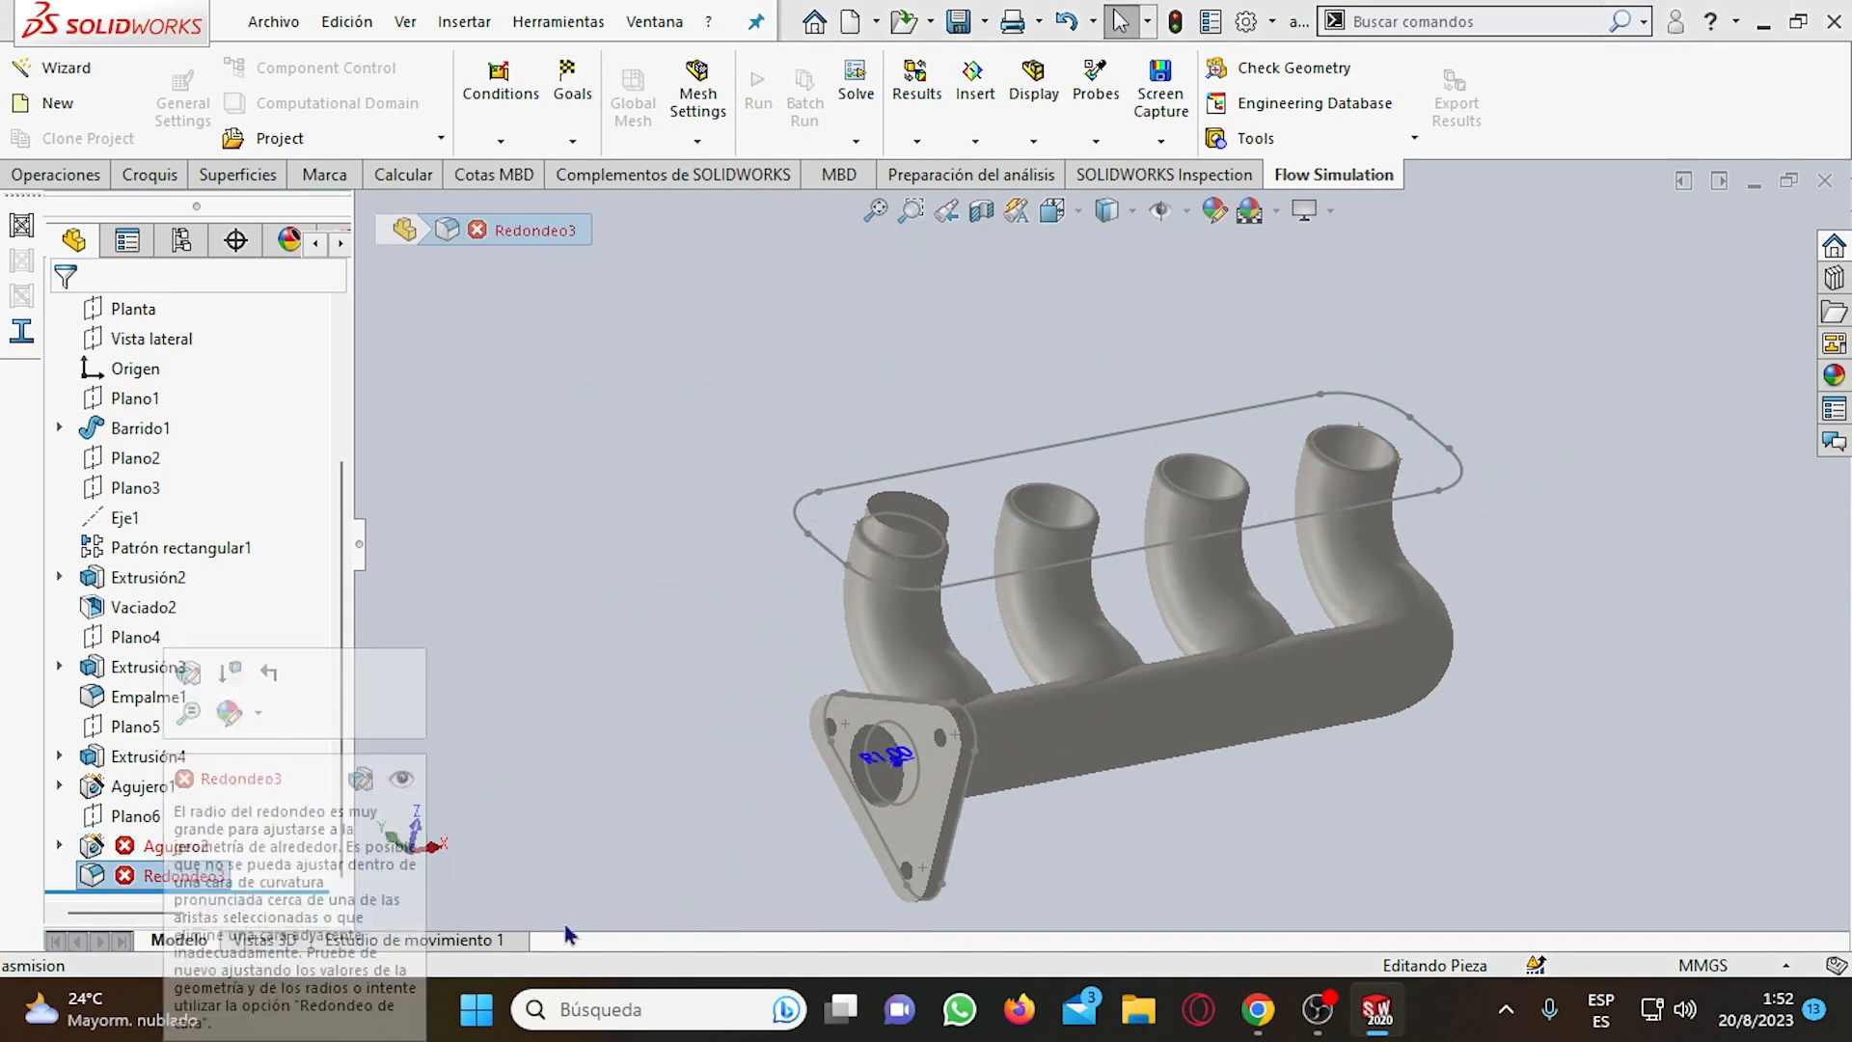
Examine the failed hole feature Agujero2 in the model together with its sketches Croquis8 and Croquis7 and the plane Plano6.
mouse_move(946, 771)
middle_down()
mouse_move(1141, 806)
mouse_move(1109, 762)
mouse_move(1000, 872)
mouse_move(926, 801)
mouse_move(1000, 624)
middle_up()
scroll(946, 637, down, 2)
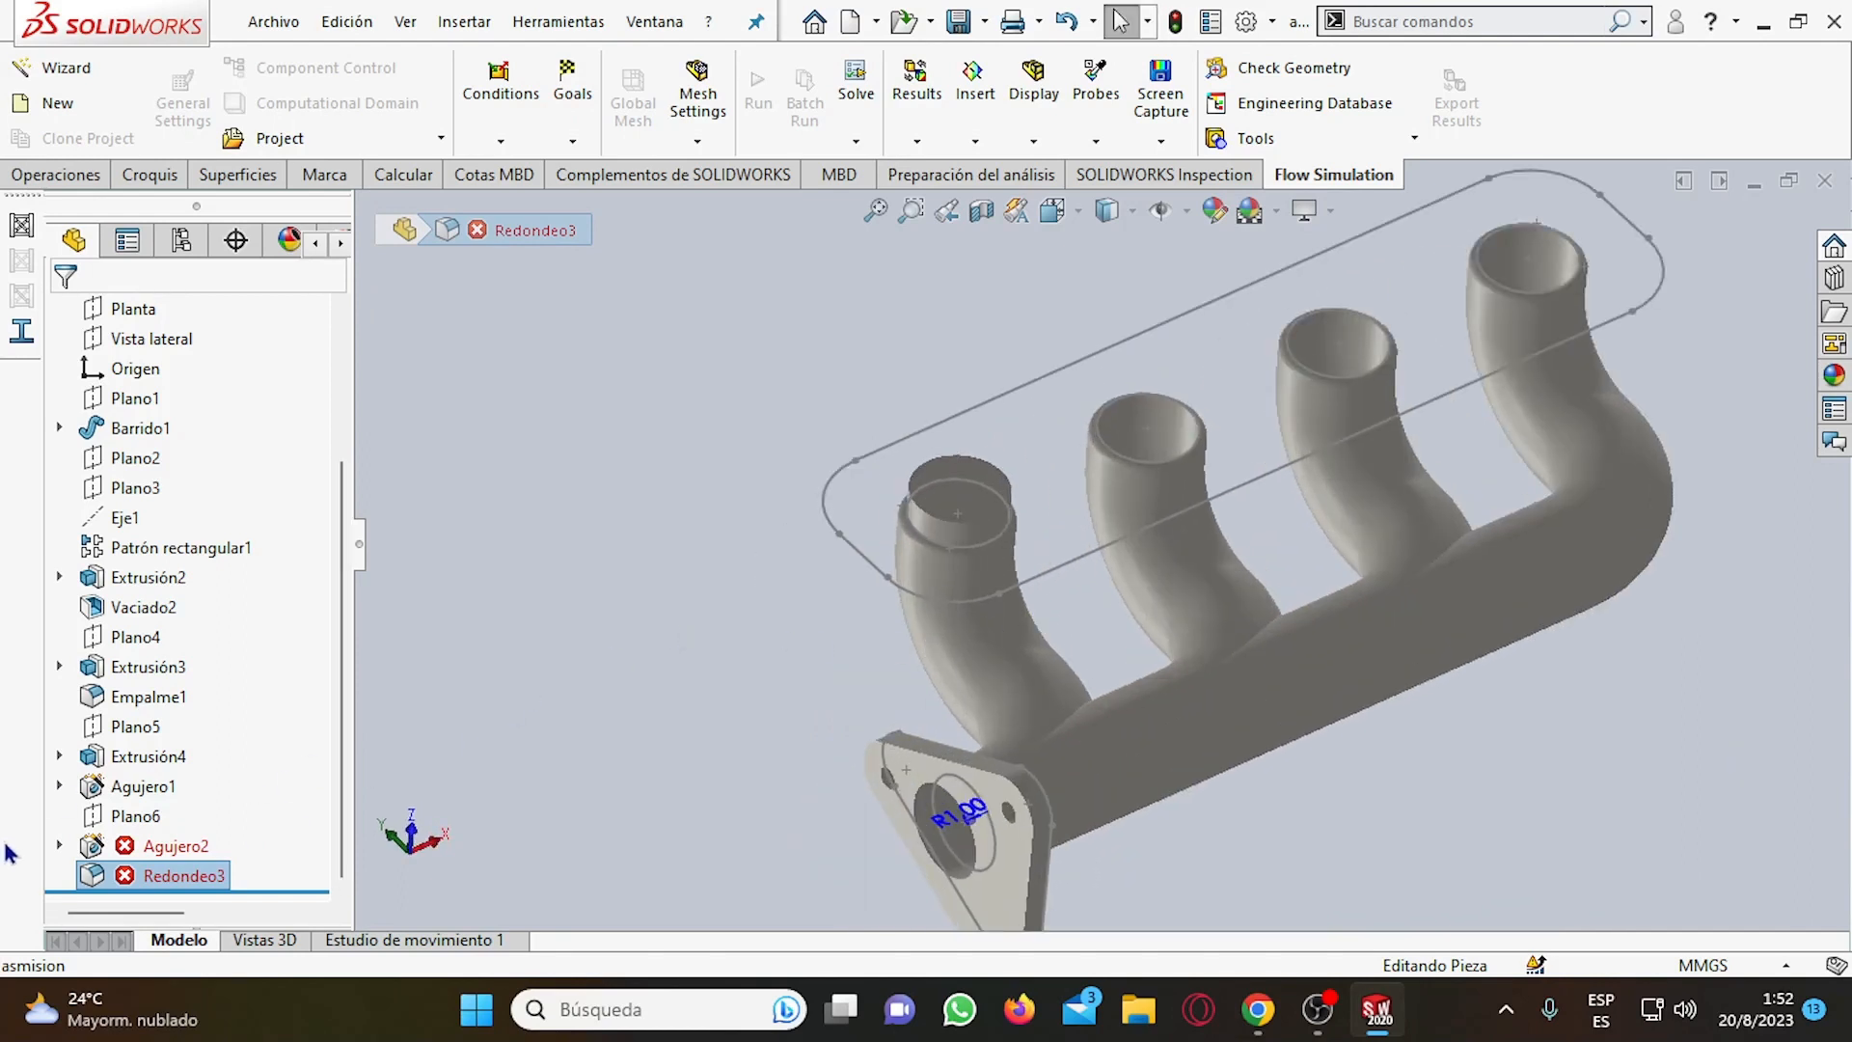
click(59, 845)
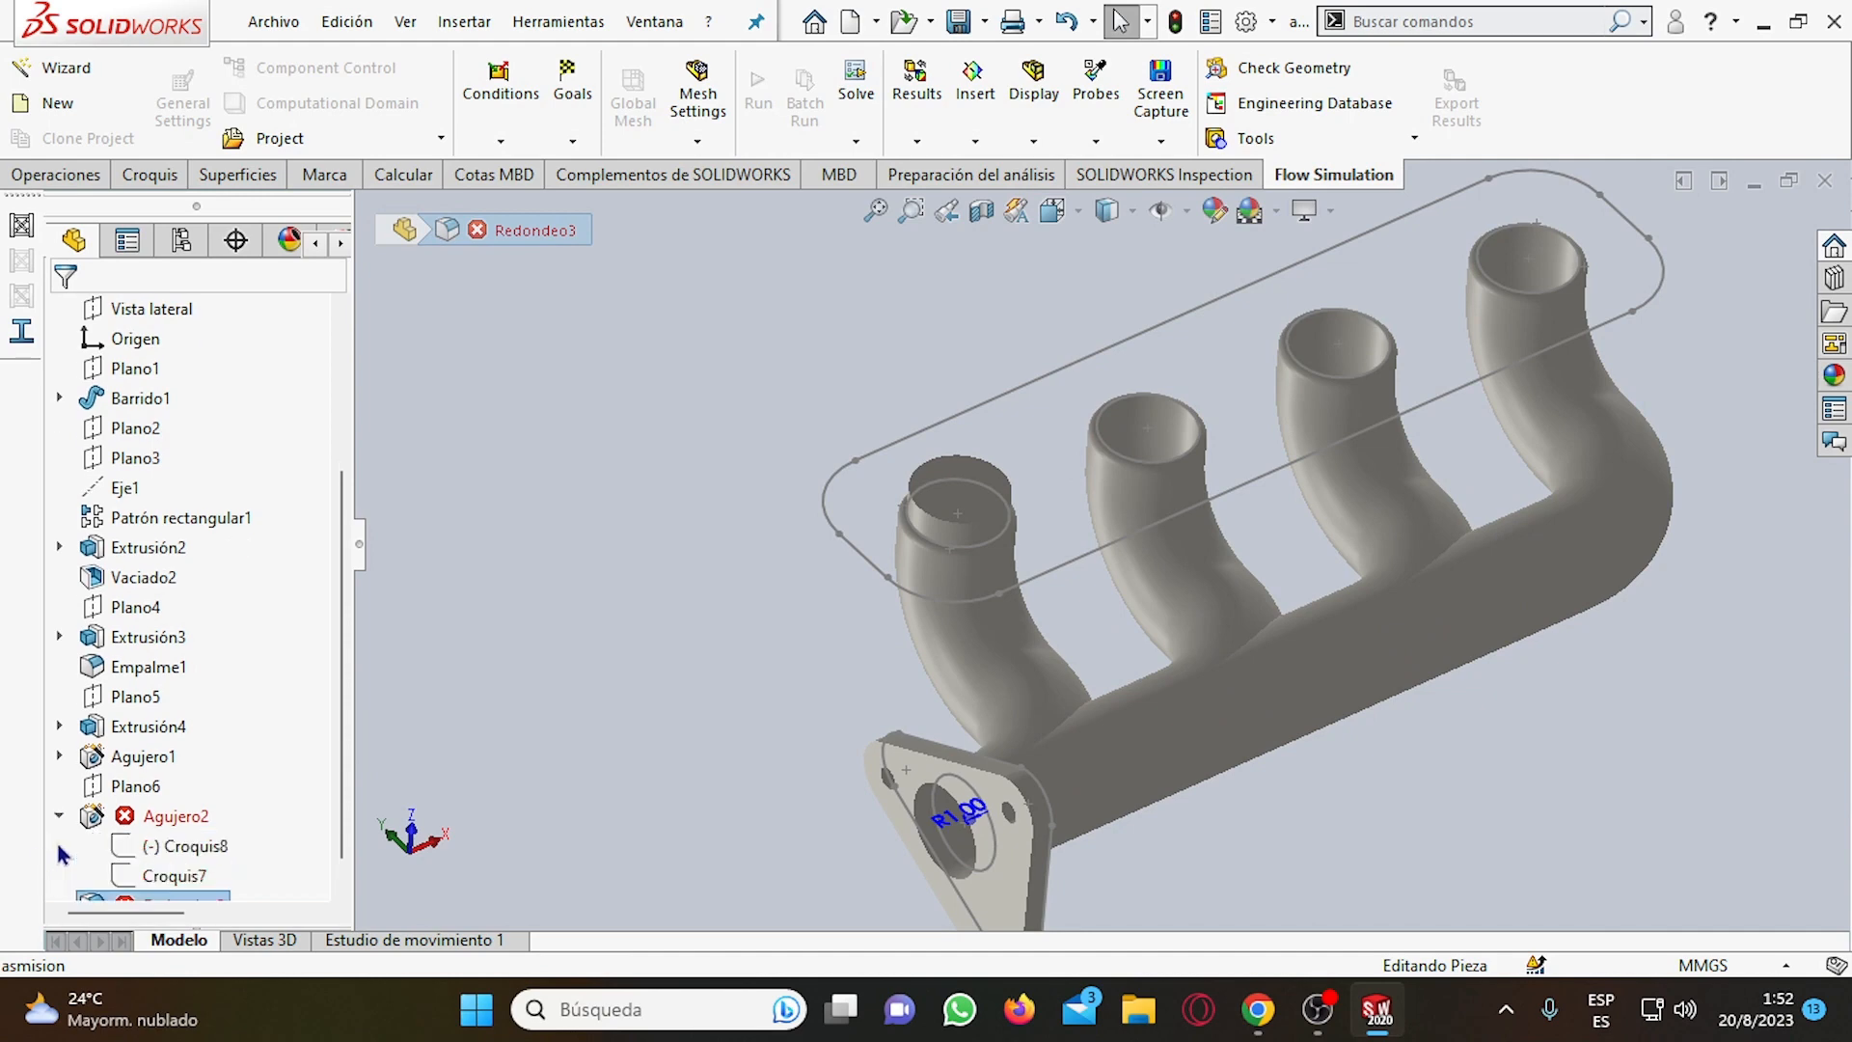
click(178, 846)
click(155, 790)
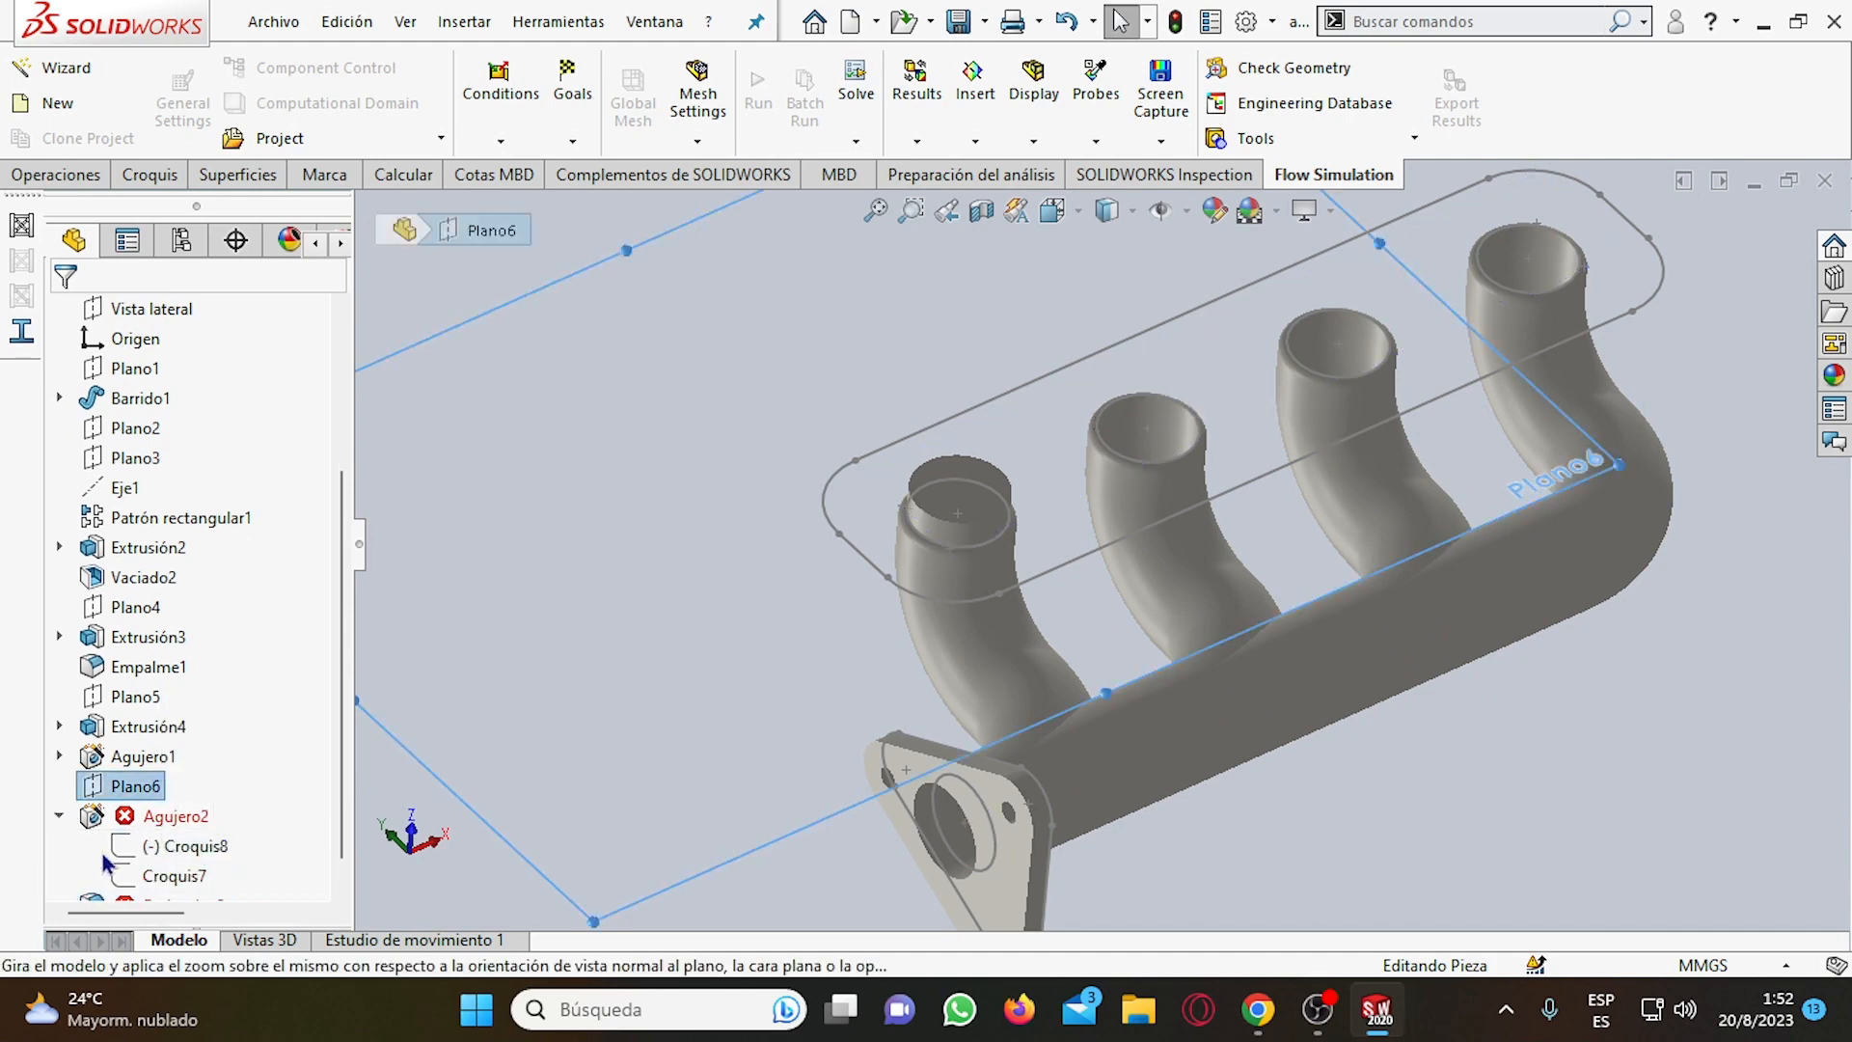
scroll(172, 831, down, 1)
click(168, 793)
mouse_move(585, 766)
middle_down()
mouse_move(660, 651)
mouse_move(711, 496)
middle_up()
scroll(711, 495, down, 2)
scroll(694, 605, up, 5)
middle_drag(1015, 616, 897, 767)
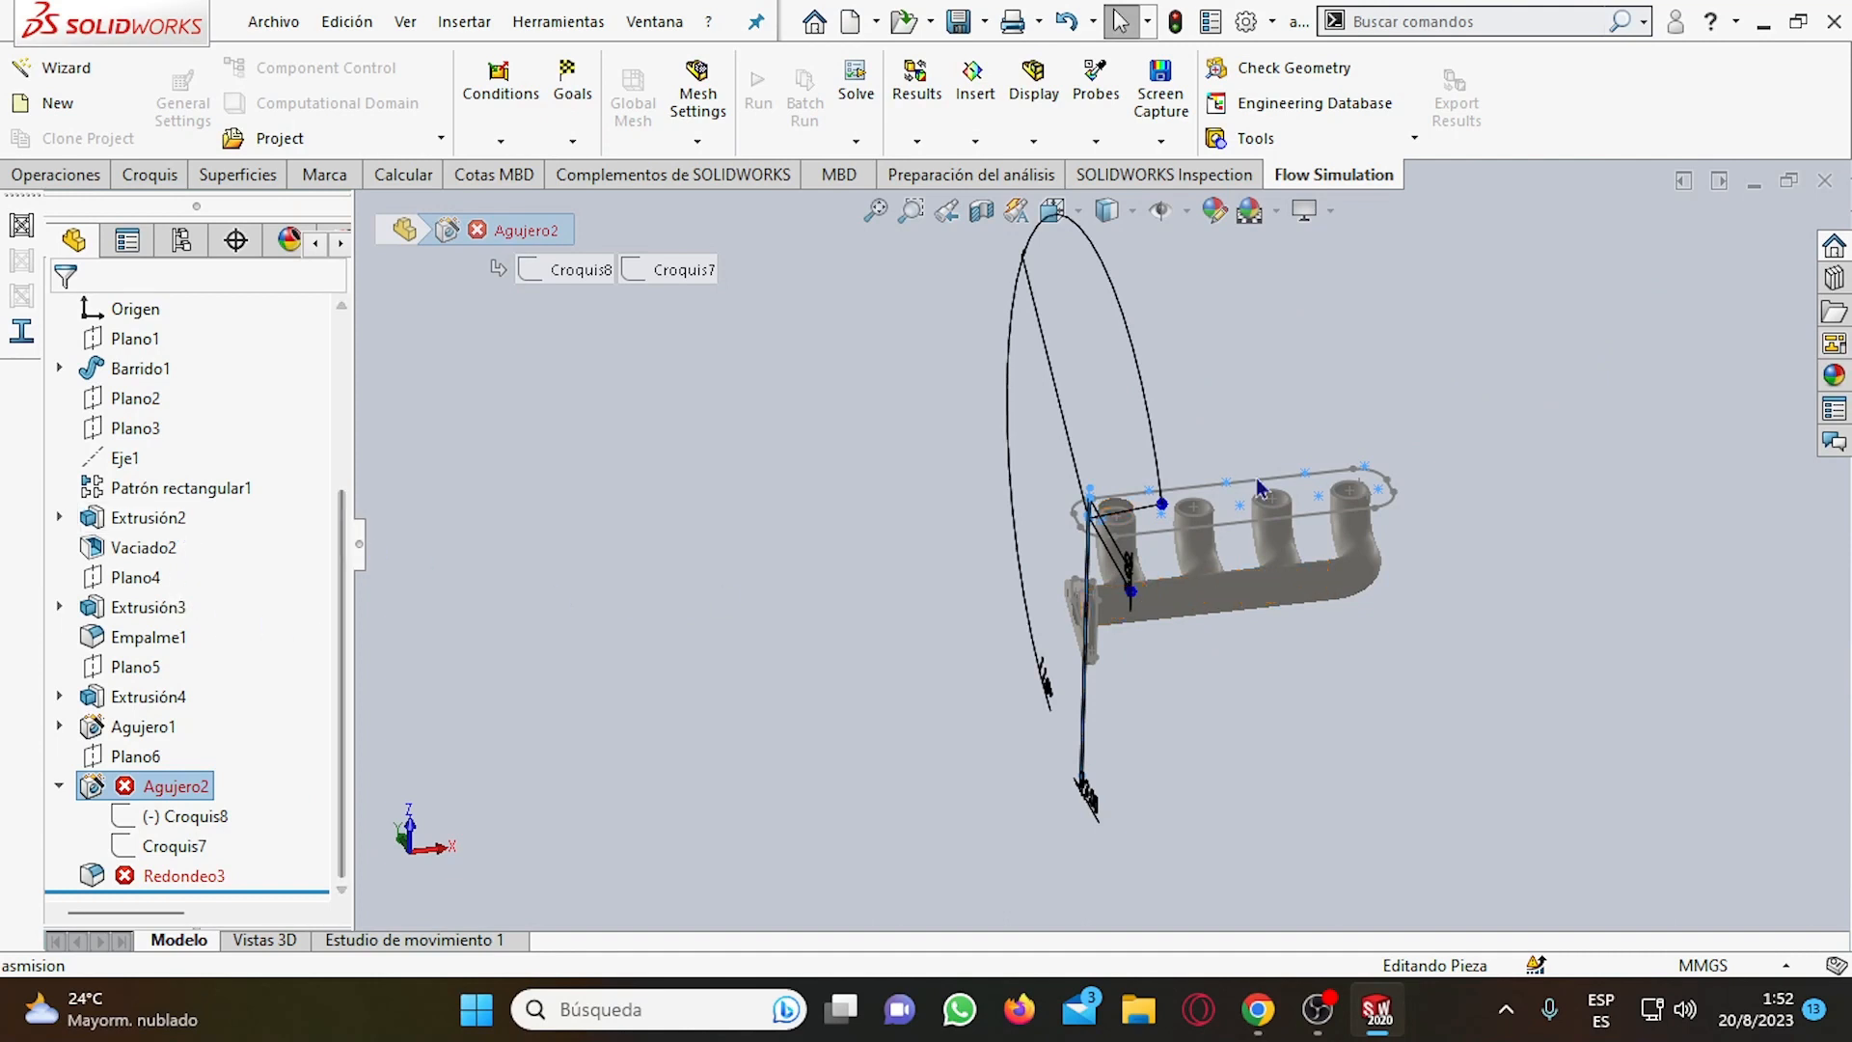
scroll(1238, 492, down, 1)
scroll(1238, 492, down, 2)
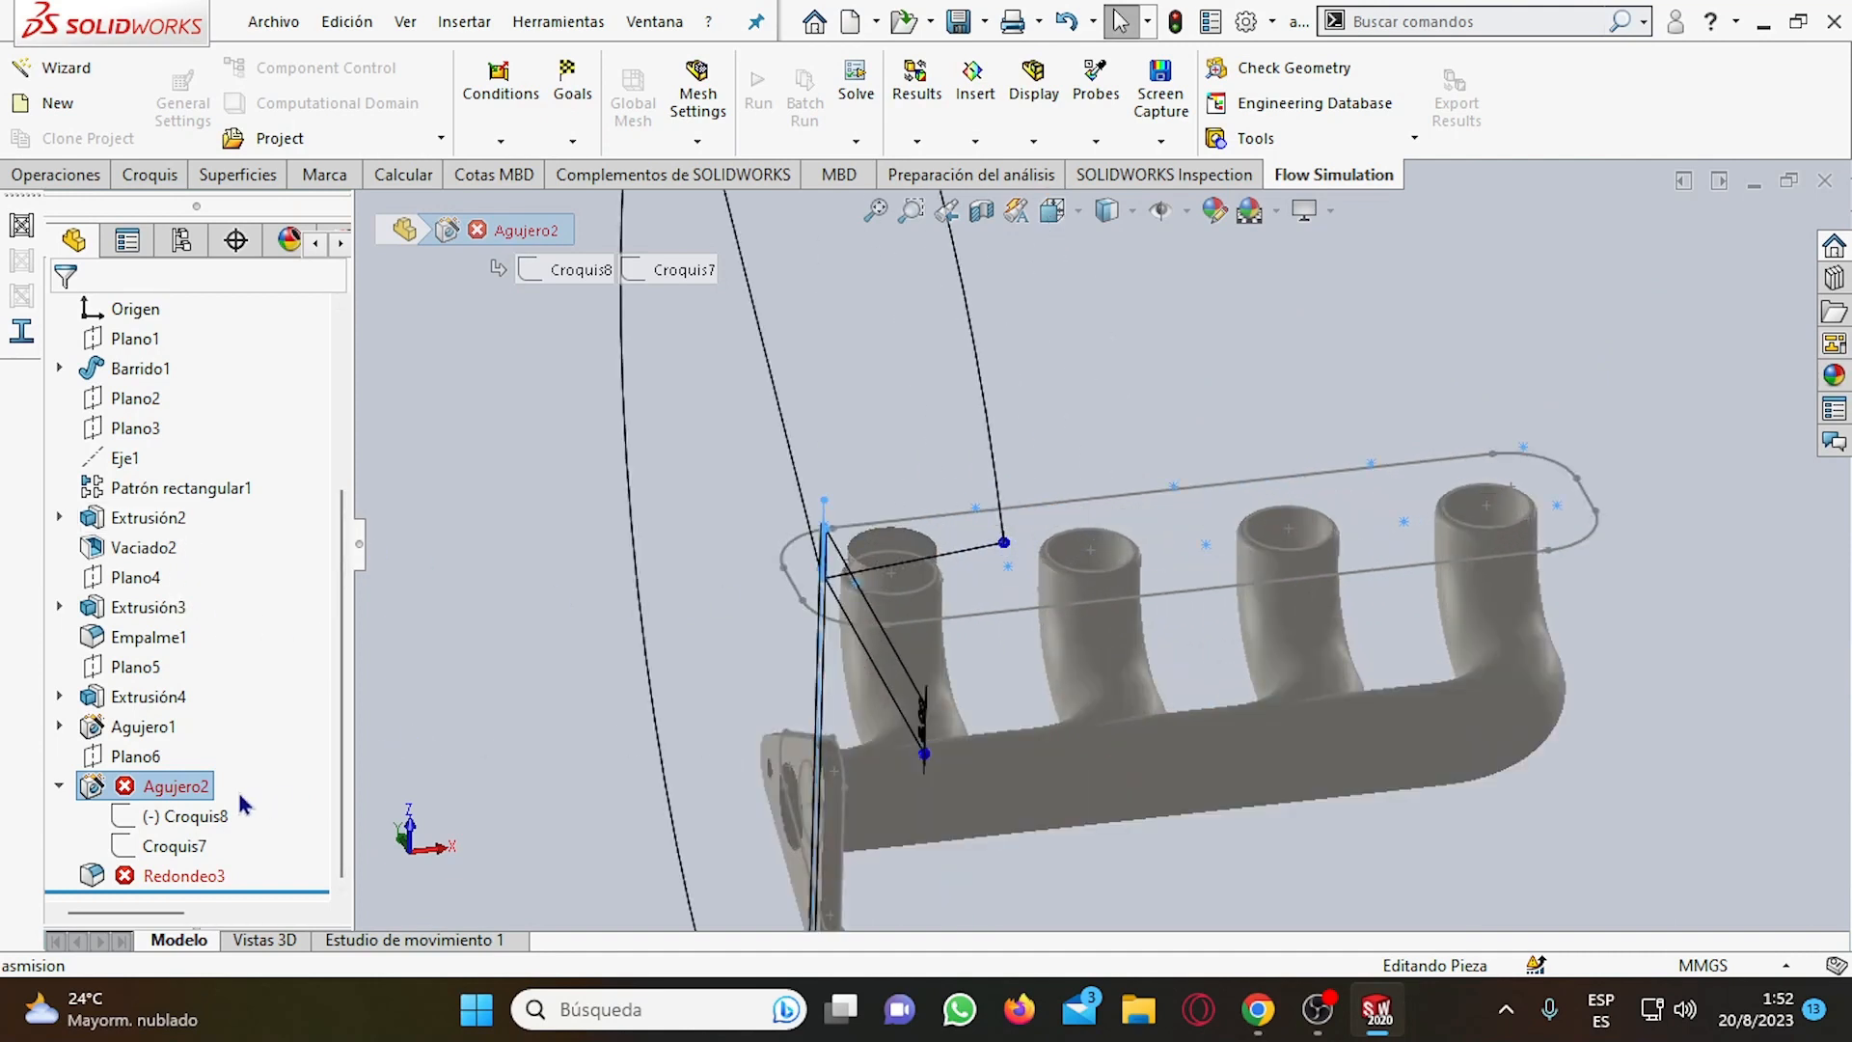
Open the definition of Agujero2, review its hole type and positions, and leave it without changes.
right_click(205, 789)
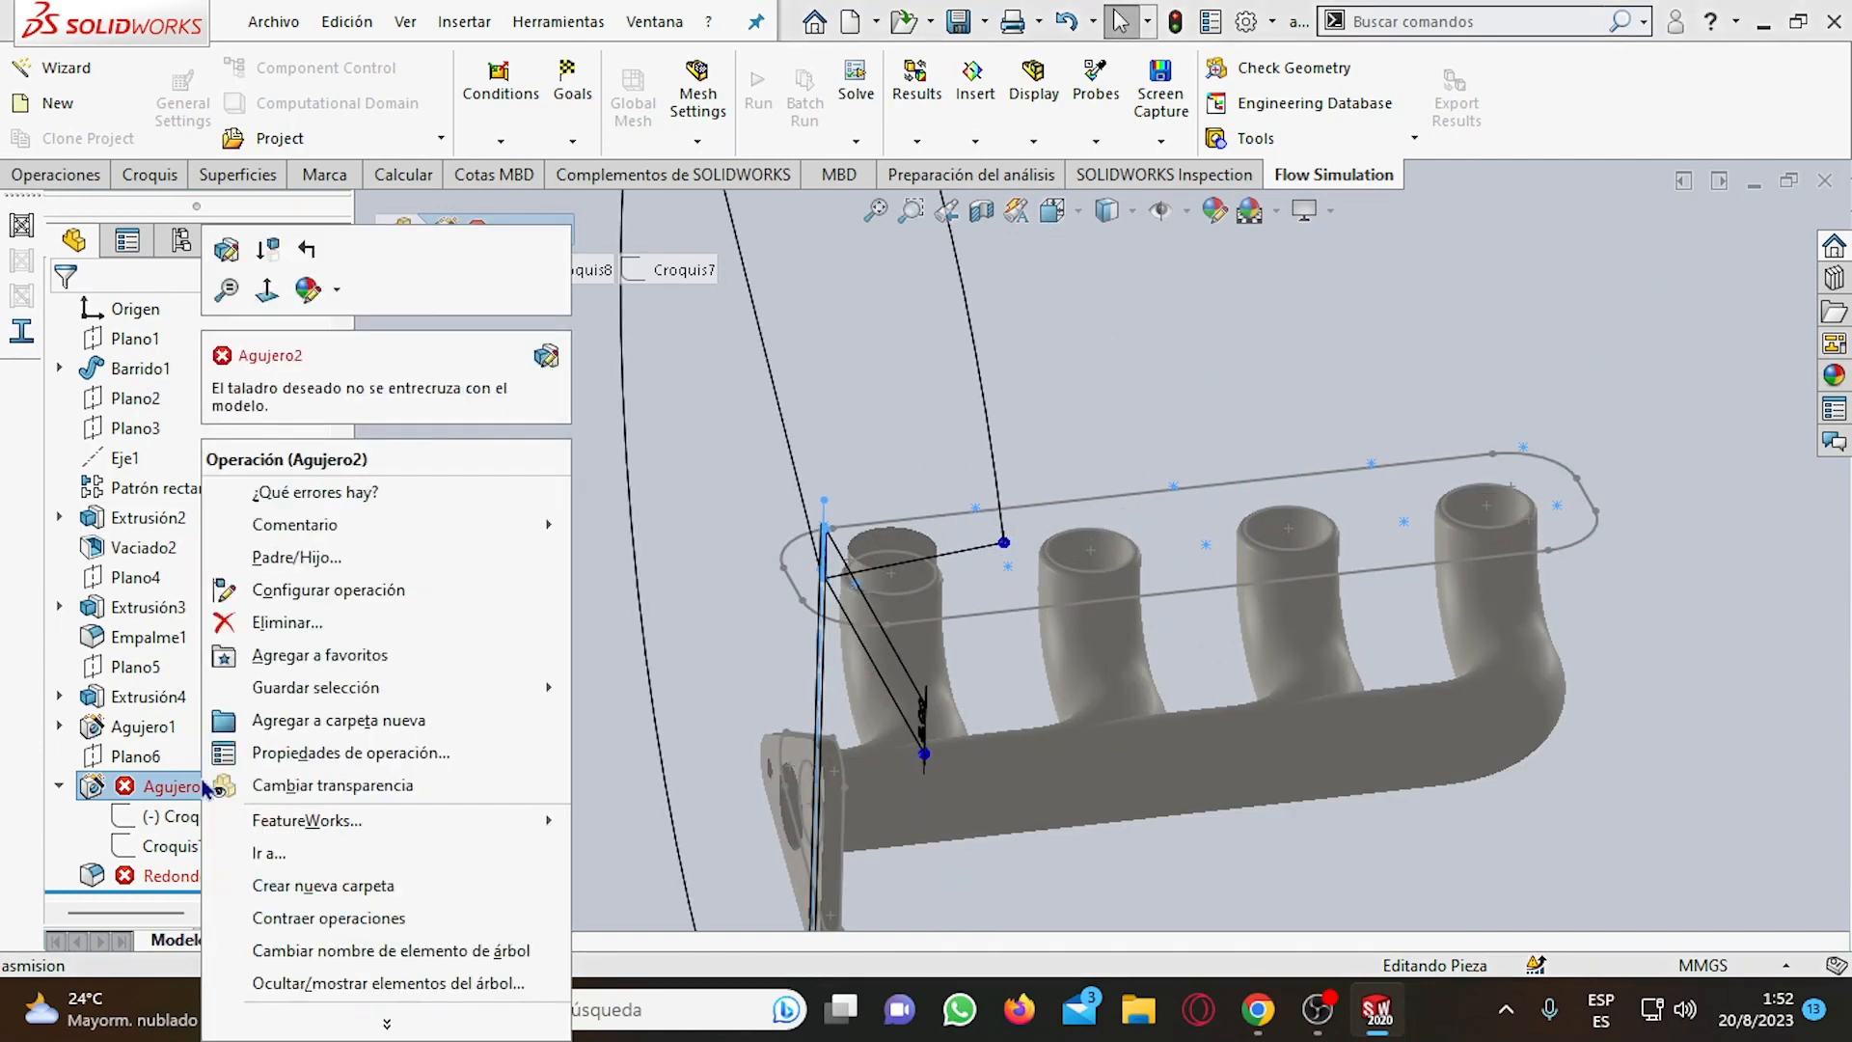
click(239, 258)
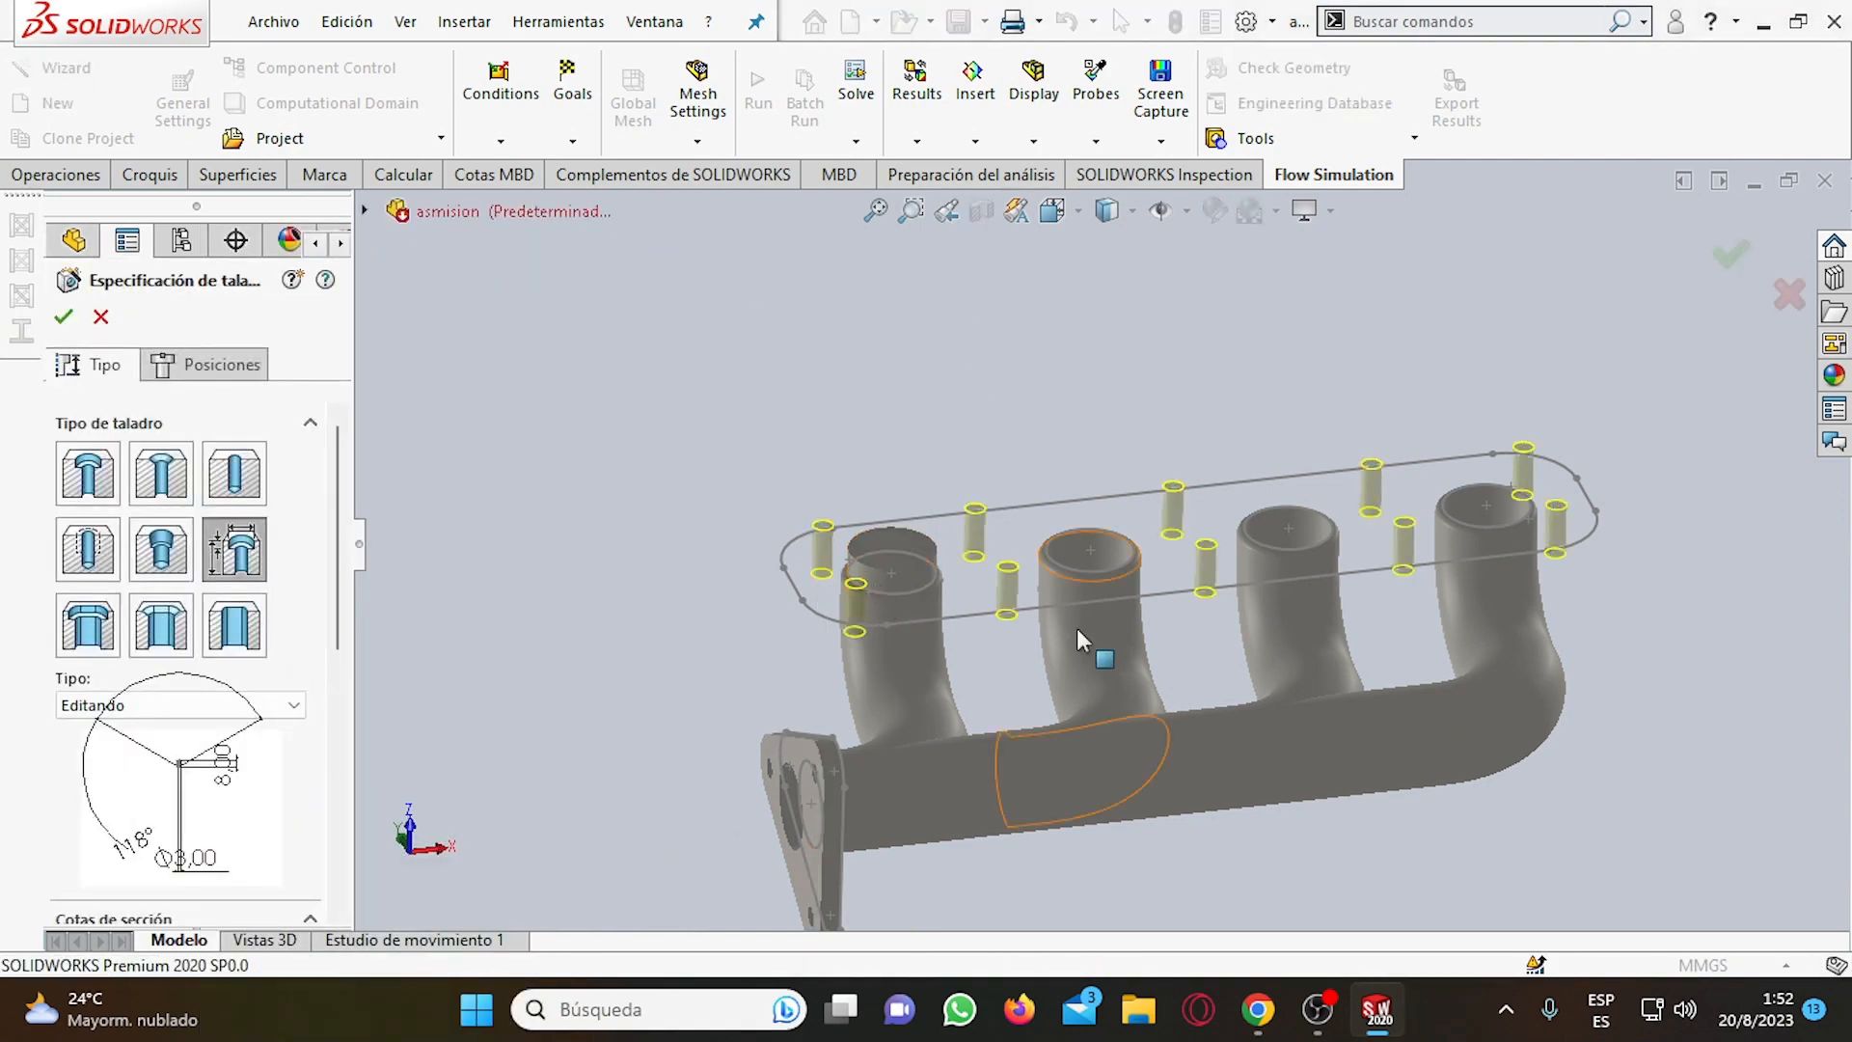
middle_drag(1138, 662, 1114, 518)
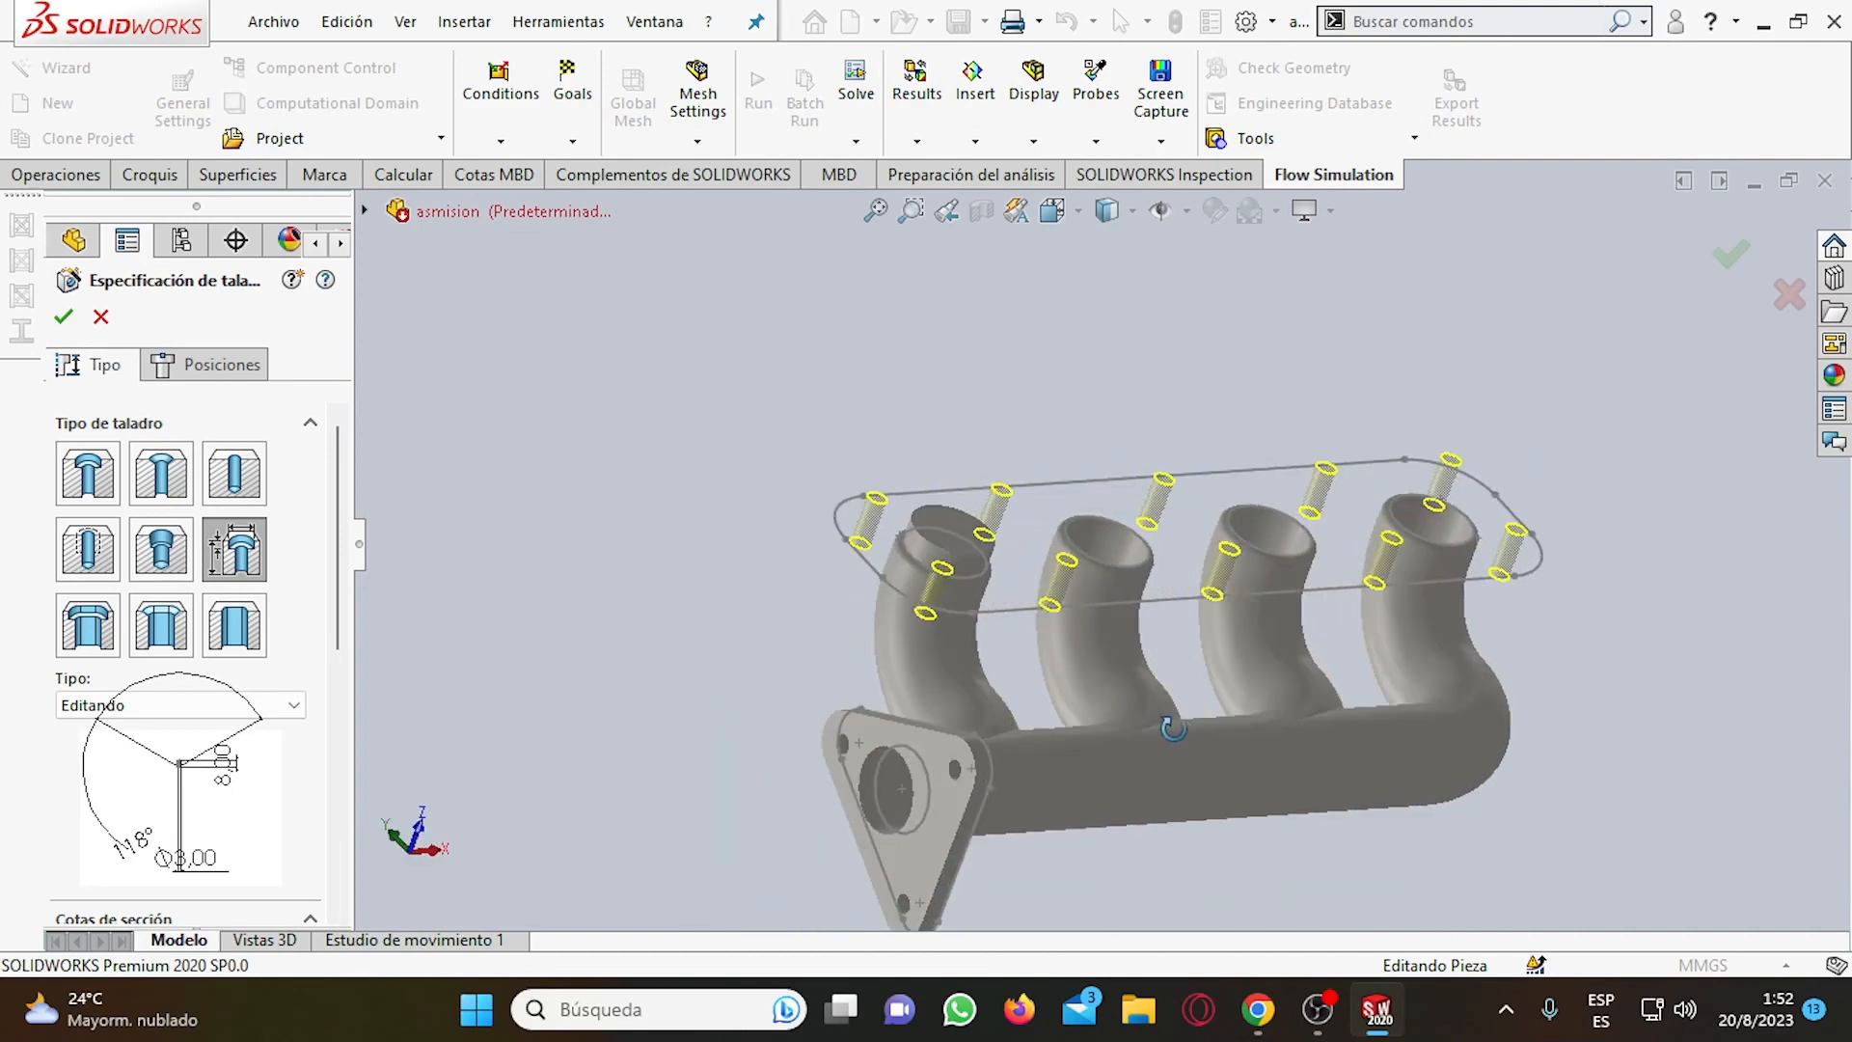
scroll(1075, 542, down, 2)
scroll(1104, 550, up, 4)
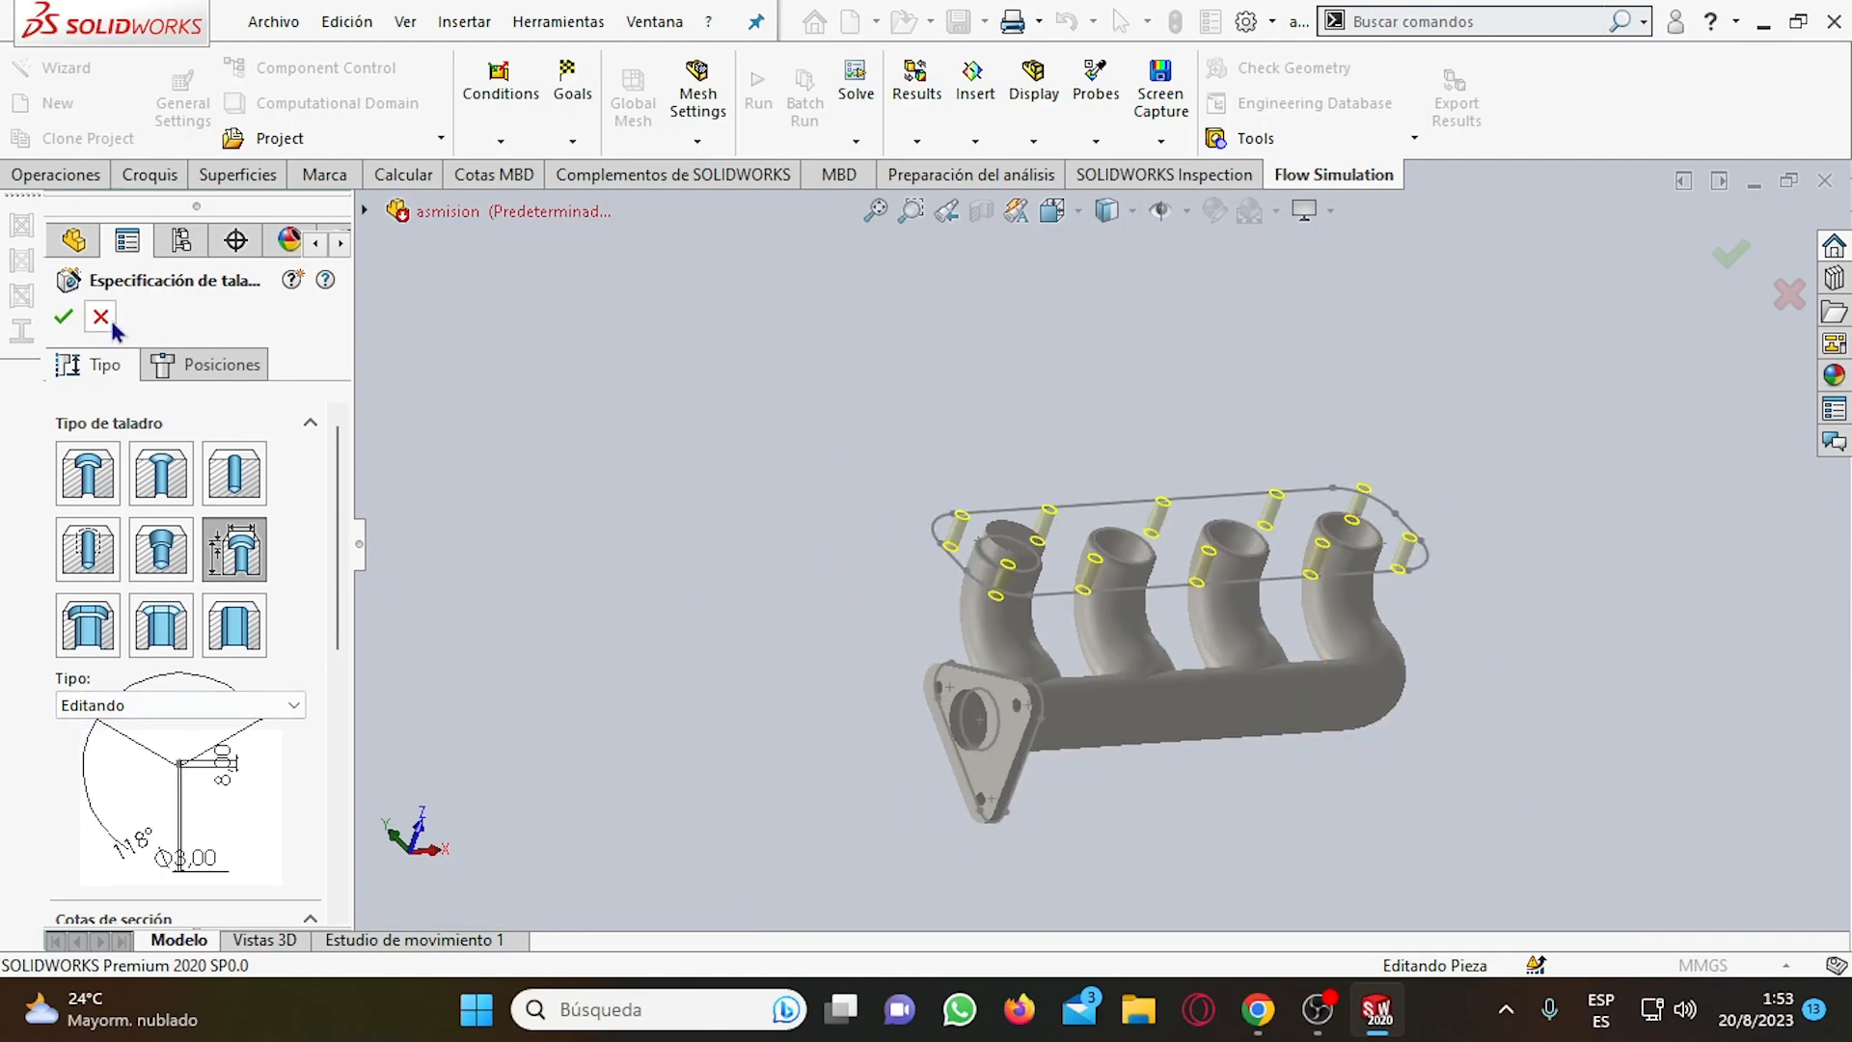
click(198, 364)
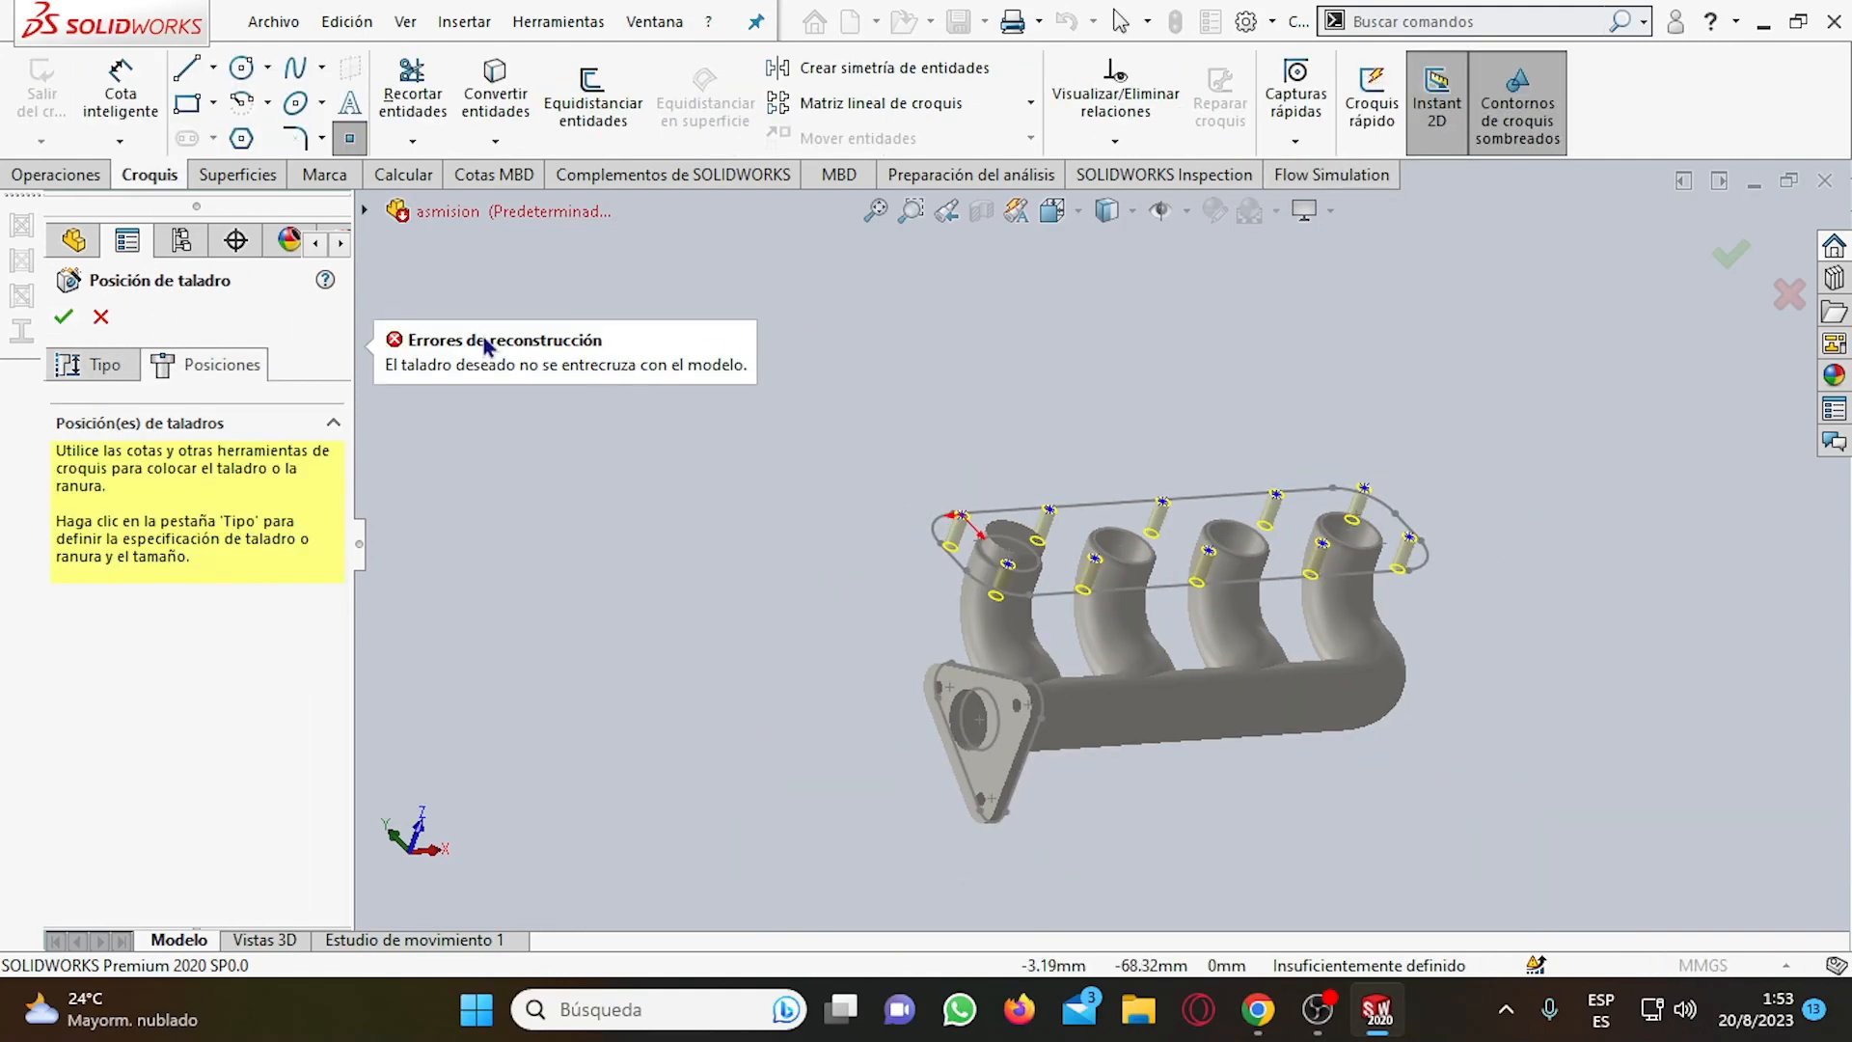
click(101, 316)
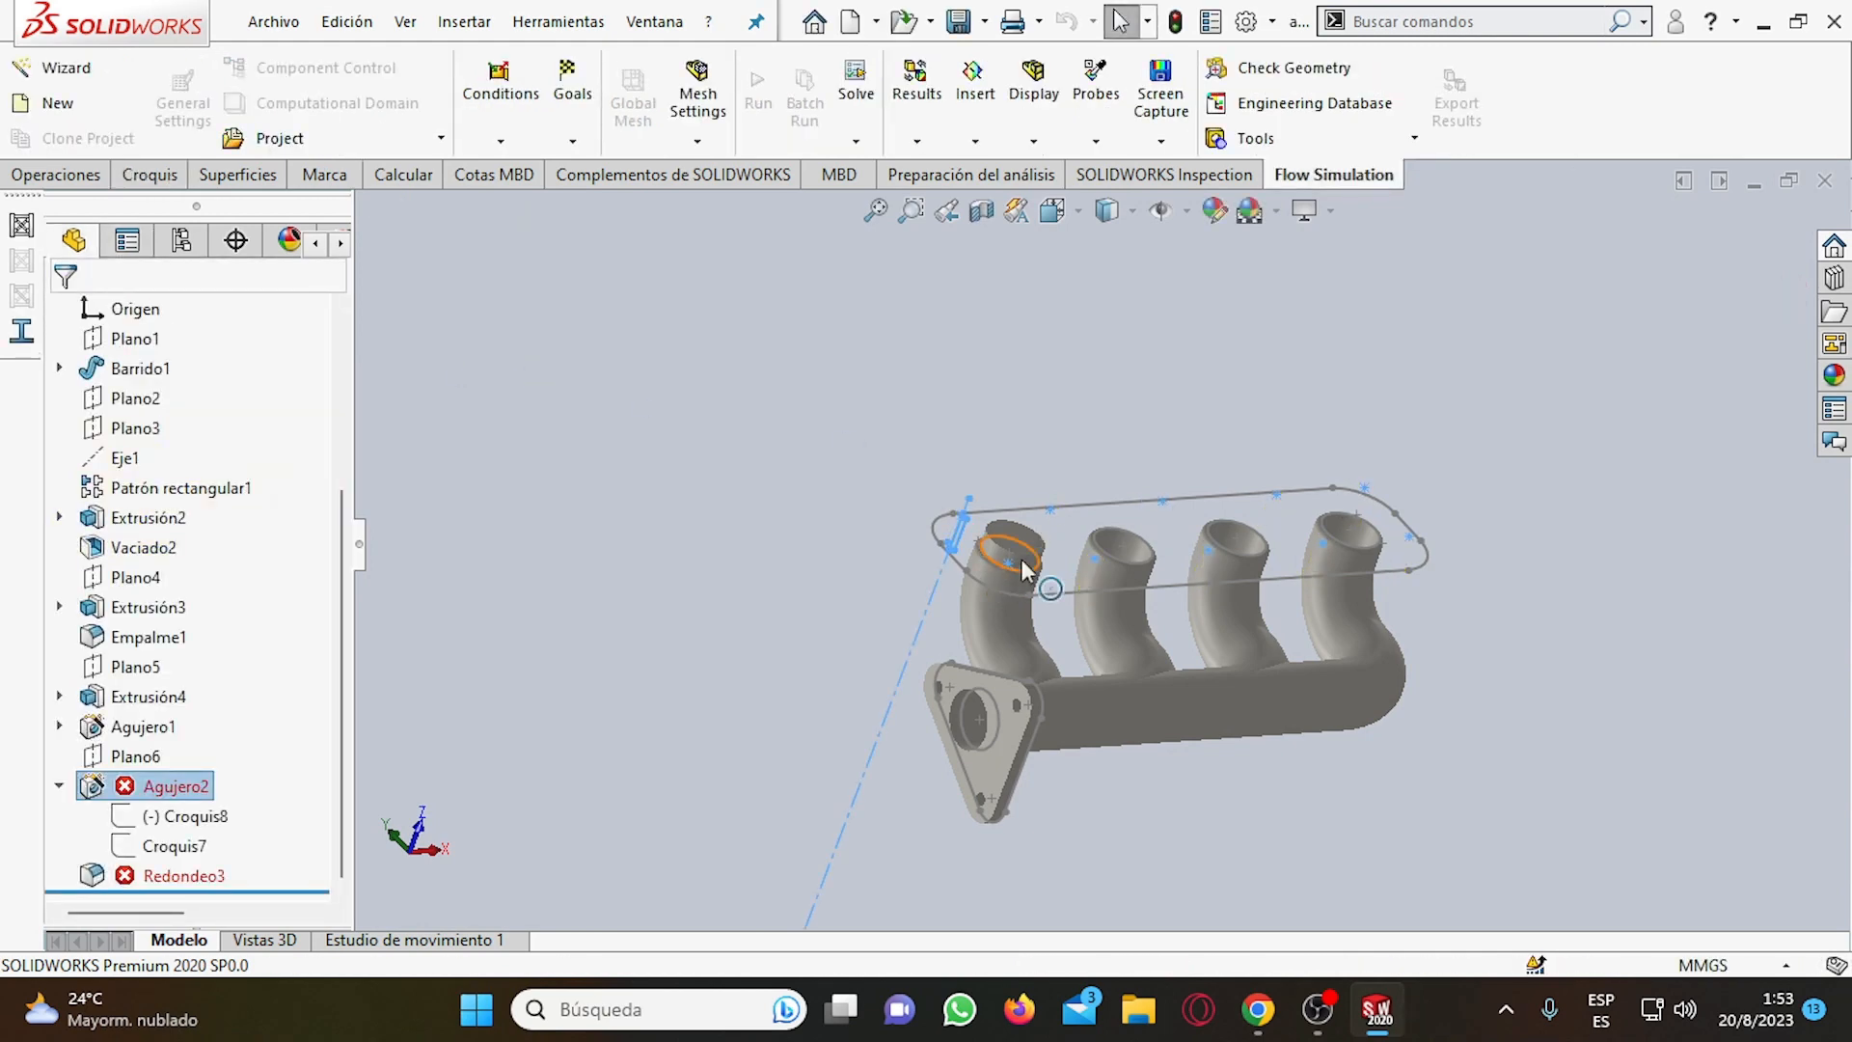
Inspect the two long straight lines of the rounded outline sketch around the four pipe mouths.
scroll(1150, 417, down, 3)
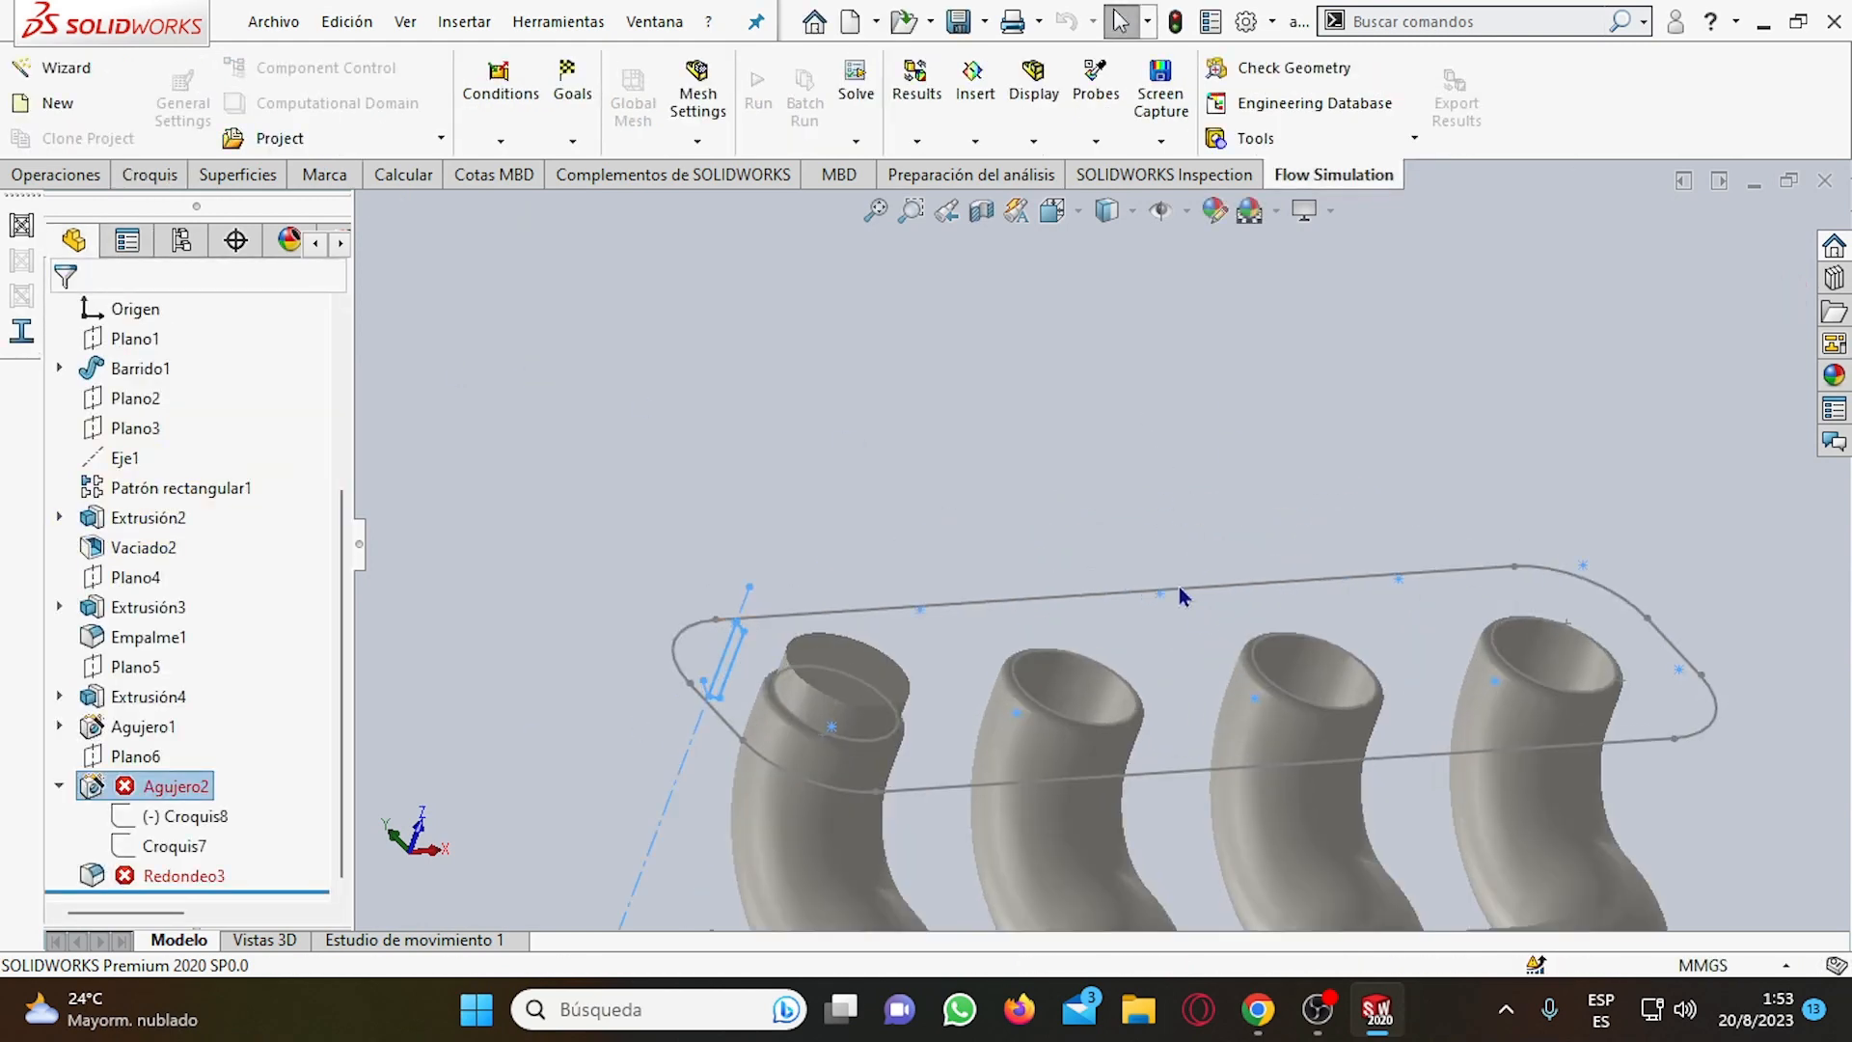
click(1259, 581)
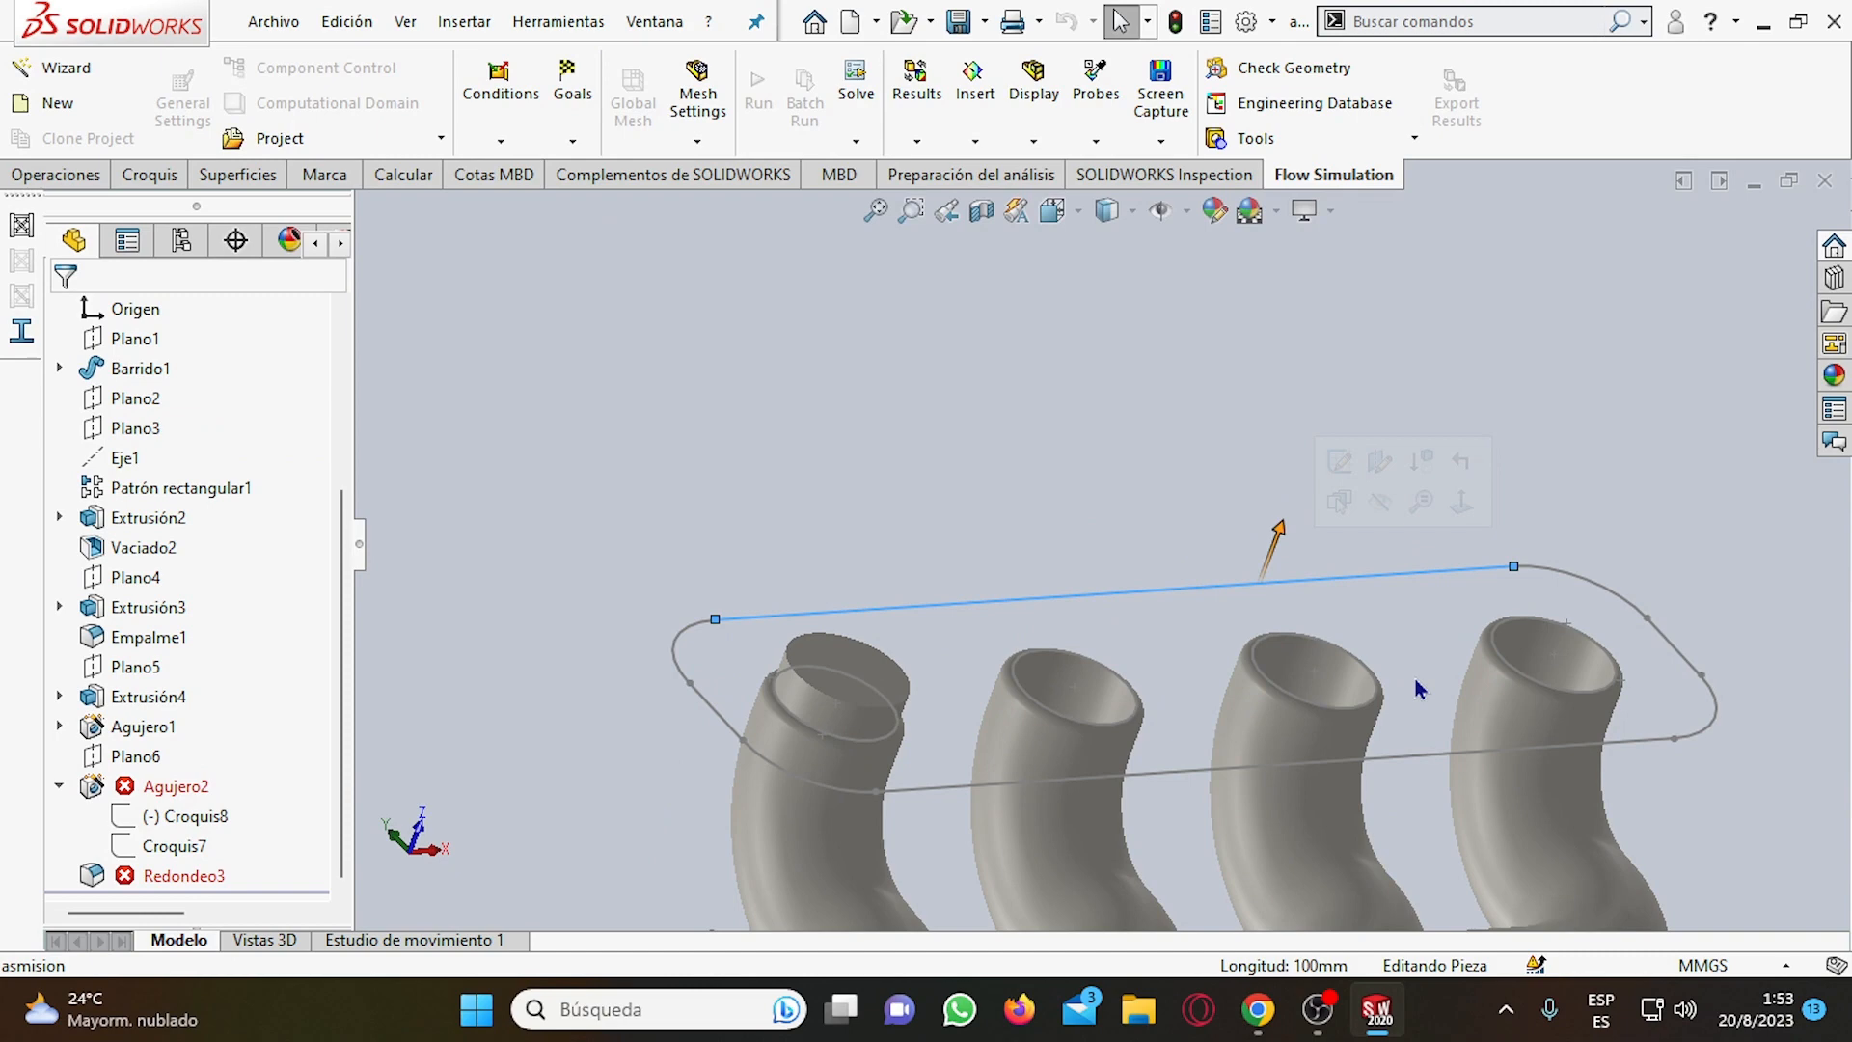
click(1437, 754)
mouse_move(1437, 747)
middle_down()
mouse_move(1172, 460)
mouse_move(1229, 645)
middle_up()
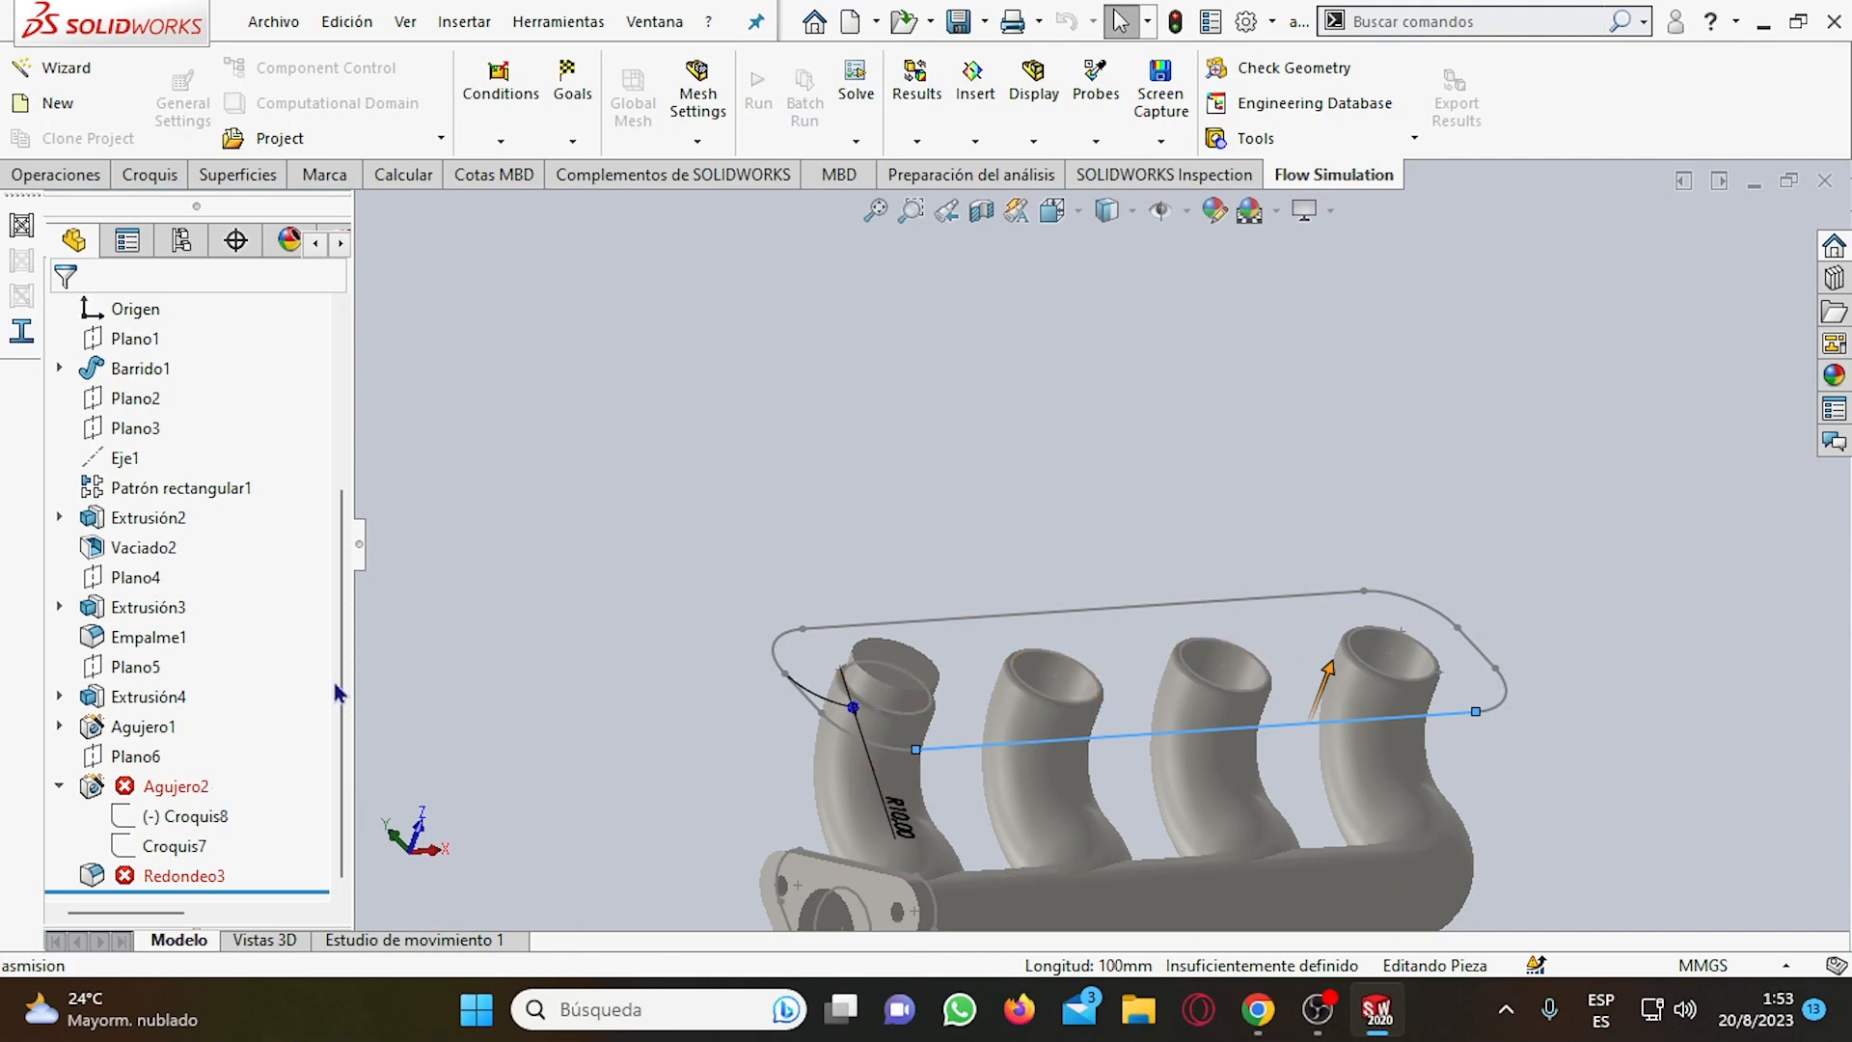
Check the failed fillet Redondeo3, the plane Plano6 and the hole feature Agujero1, and collapse Agujero2 in the feature tree.
click(188, 875)
scroll(97, 768, up, 3)
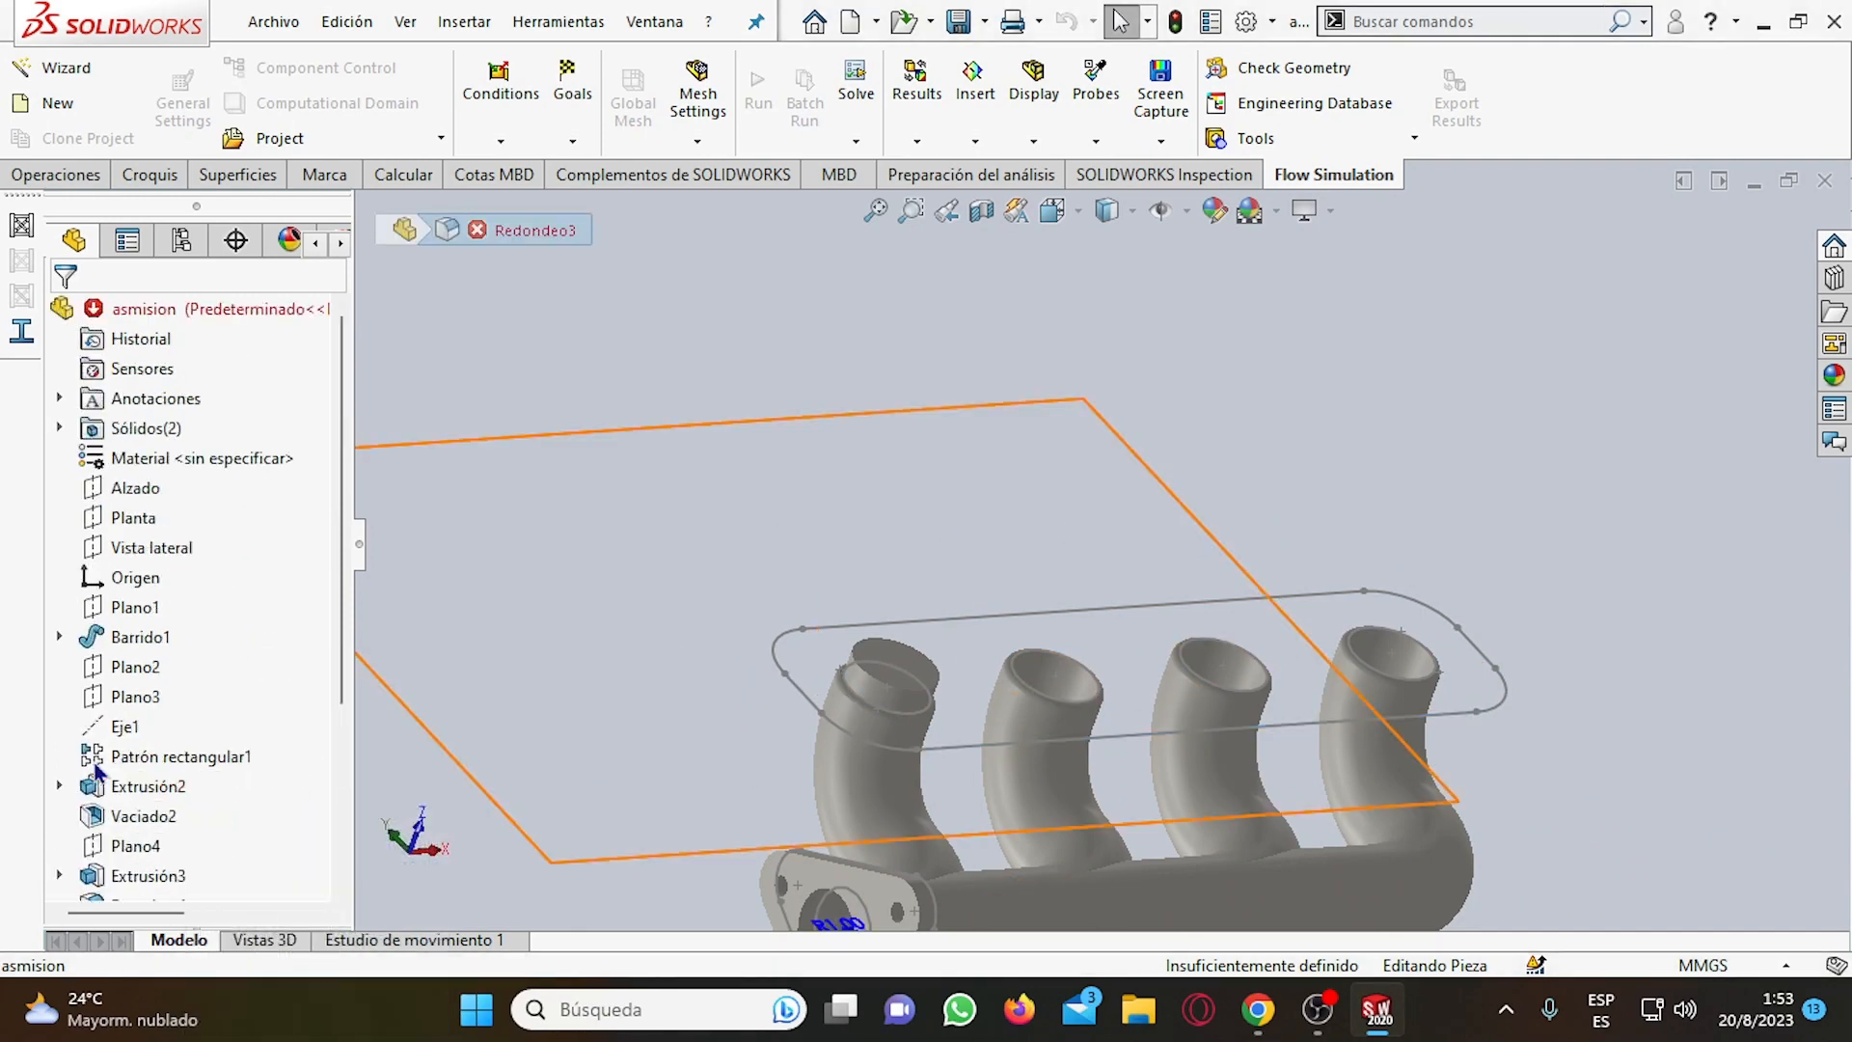
scroll(97, 769, down, 3)
click(106, 756)
click(109, 725)
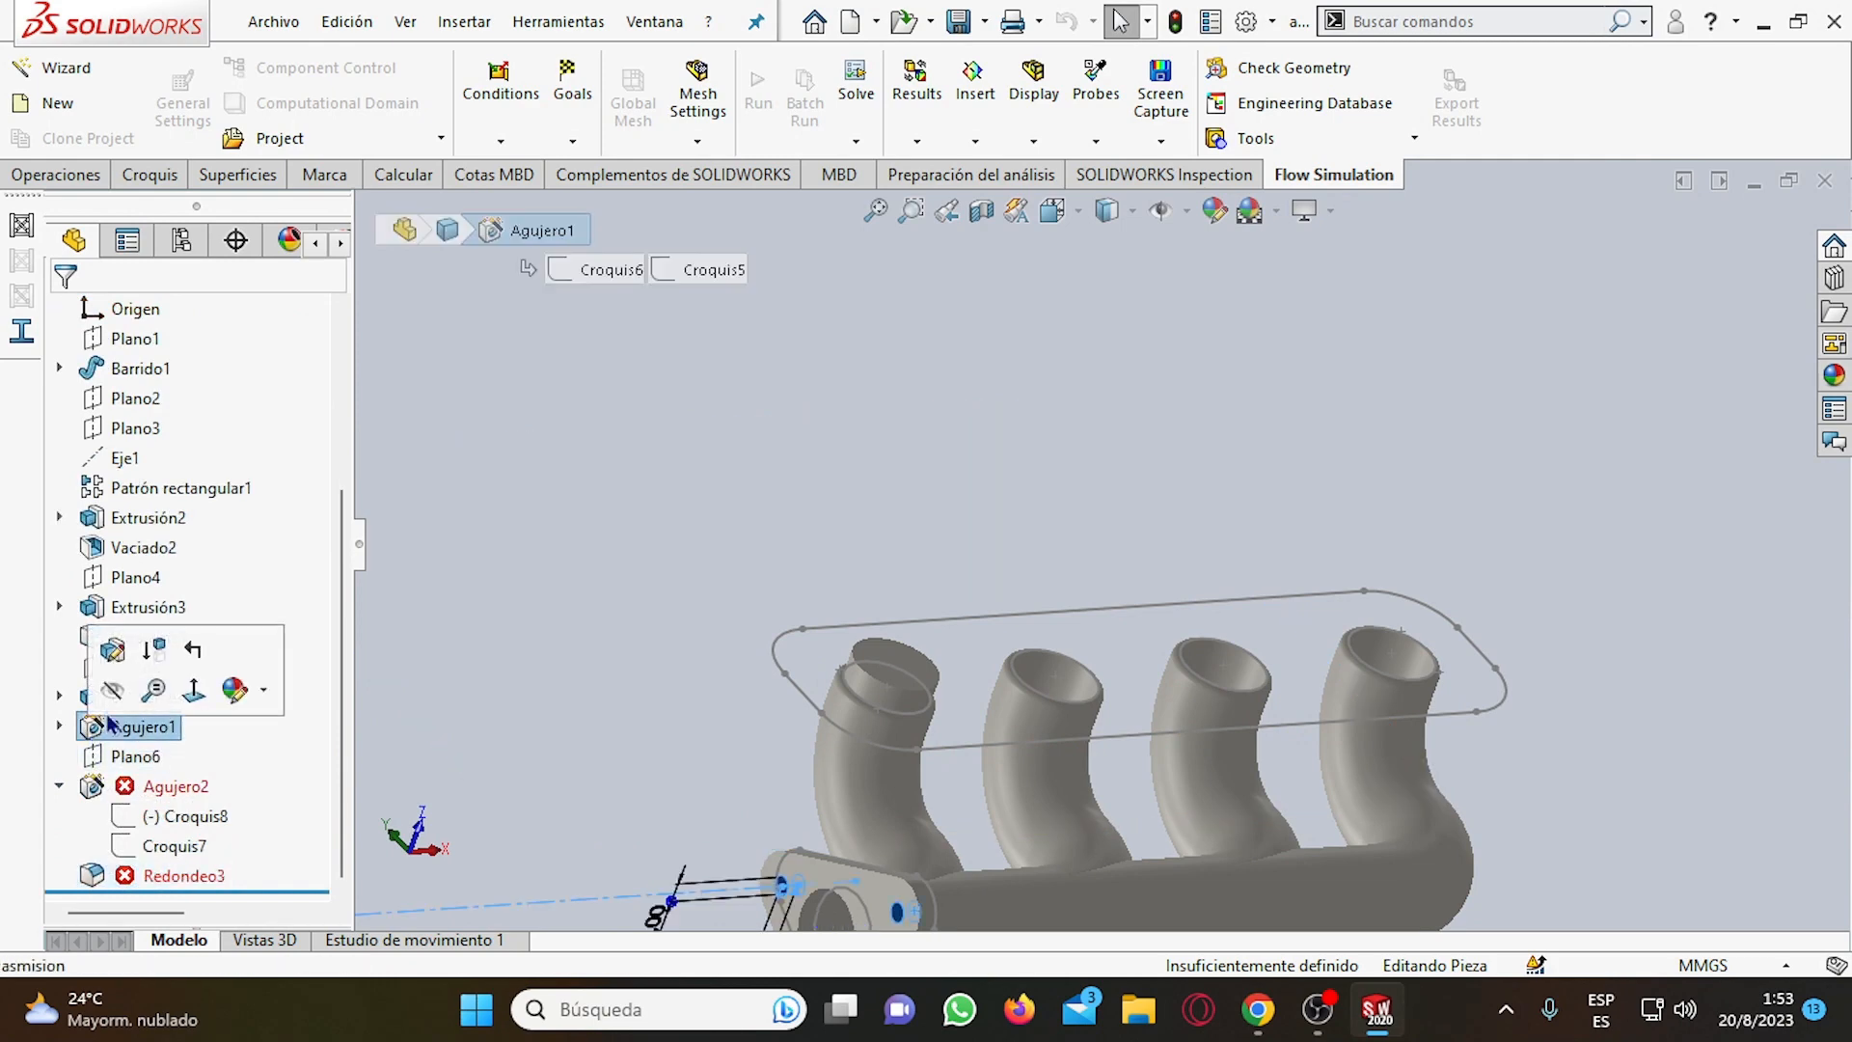
click(59, 787)
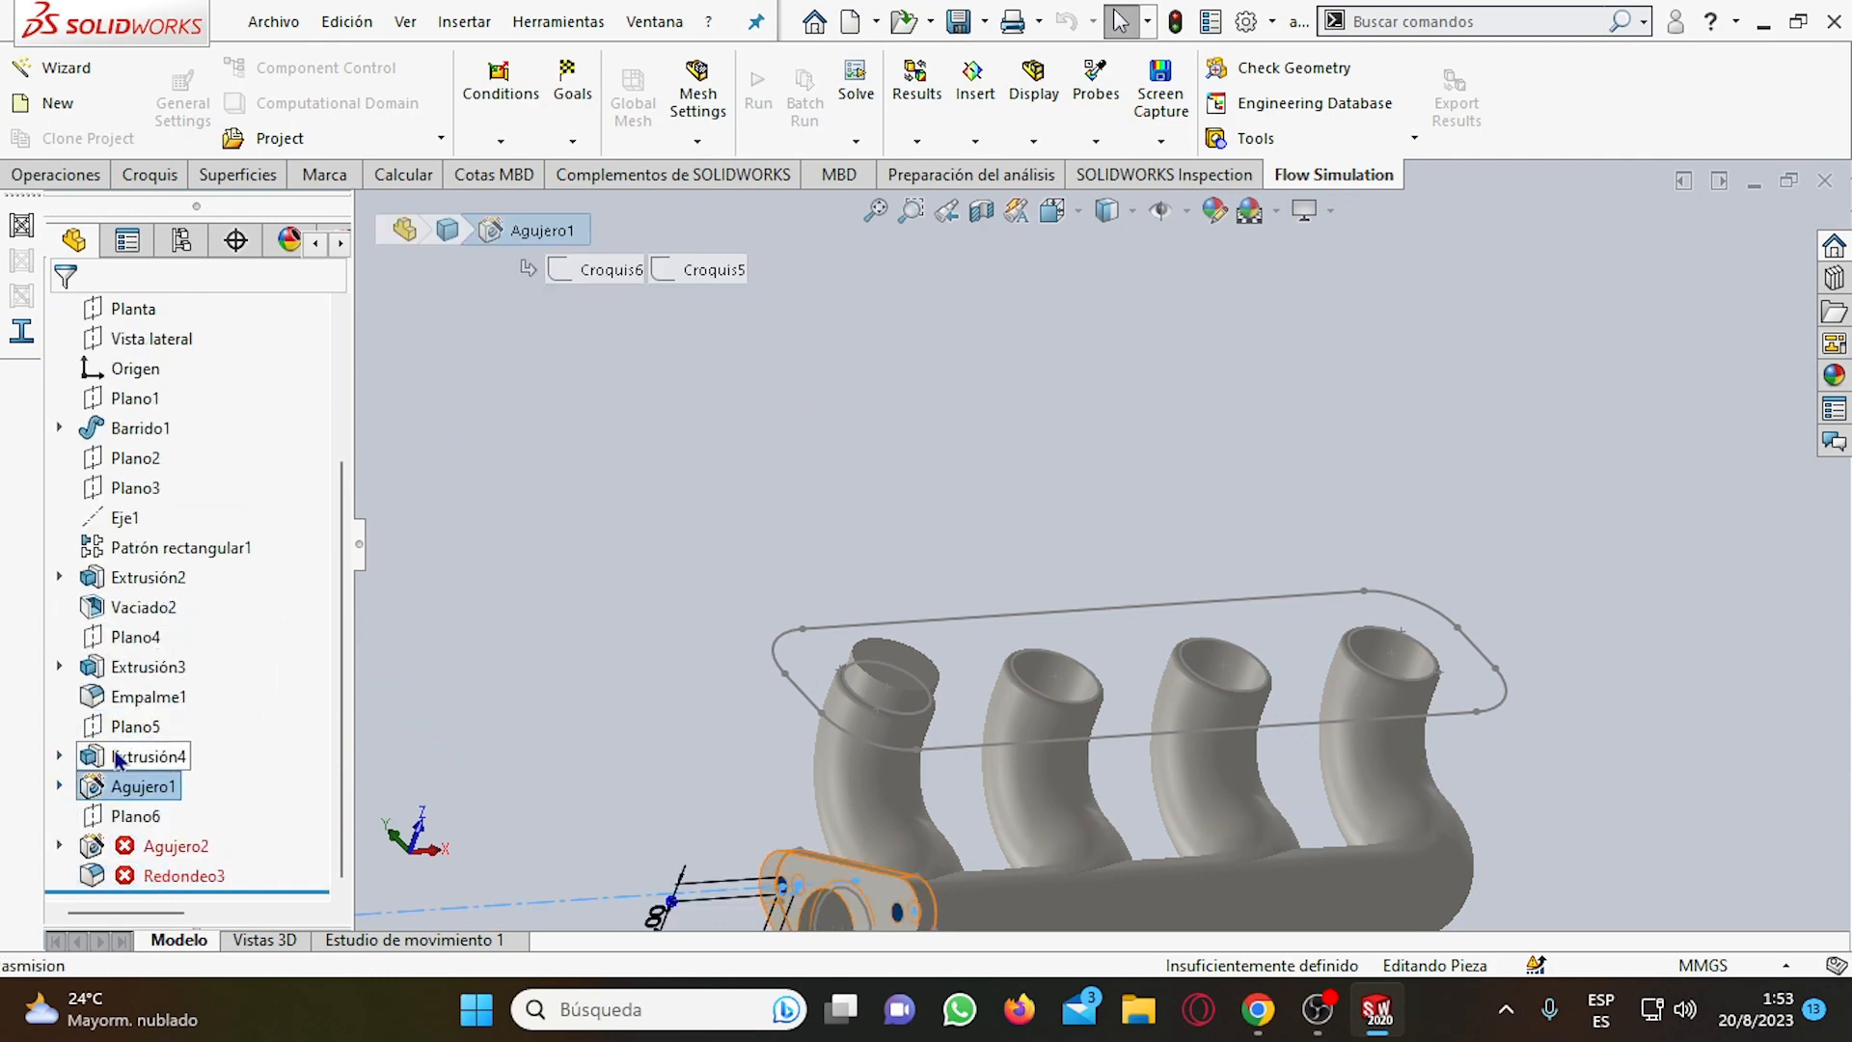
Review the imported features from Barrido1 through Patrón rectangular1, Extrusión2, Vaciado2, Extrusión3, Empalme1 and Extrusión4 to Agujero1 in the model.
scroll(116, 434, up, 3)
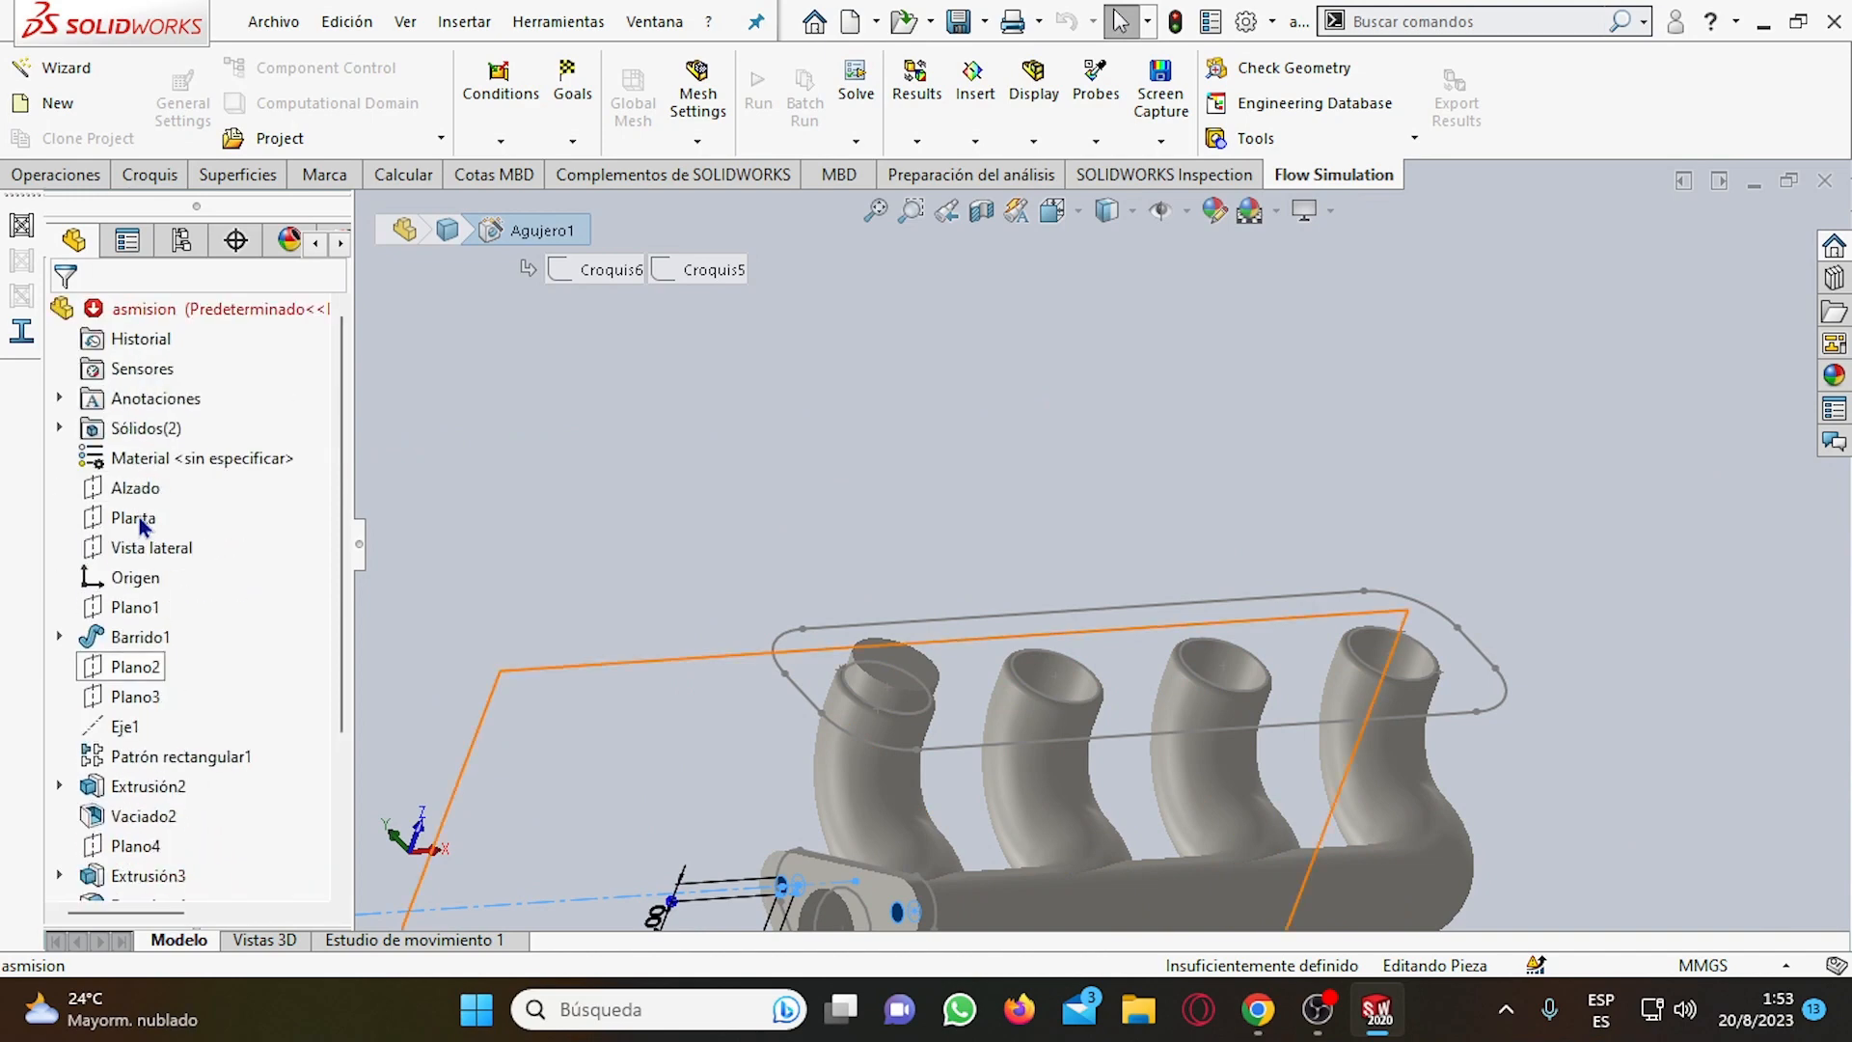
scroll(154, 639, down, 2)
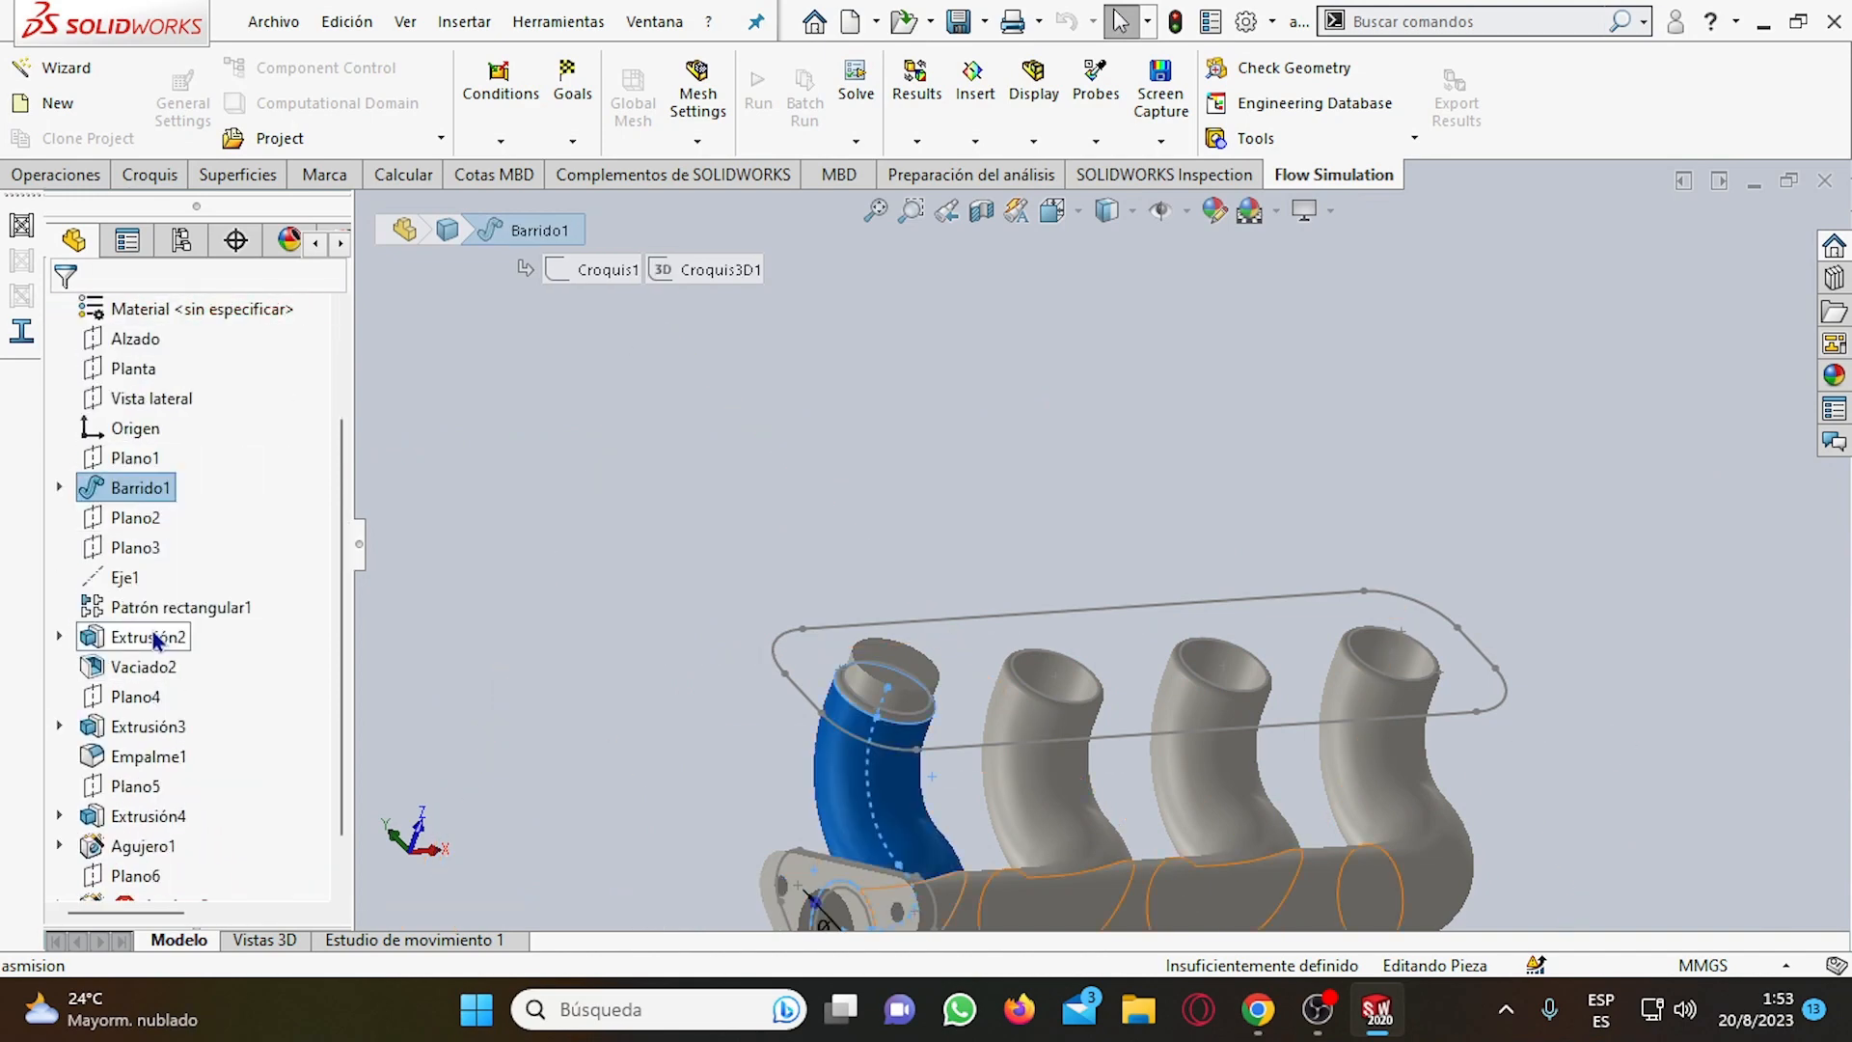
click(154, 608)
click(149, 647)
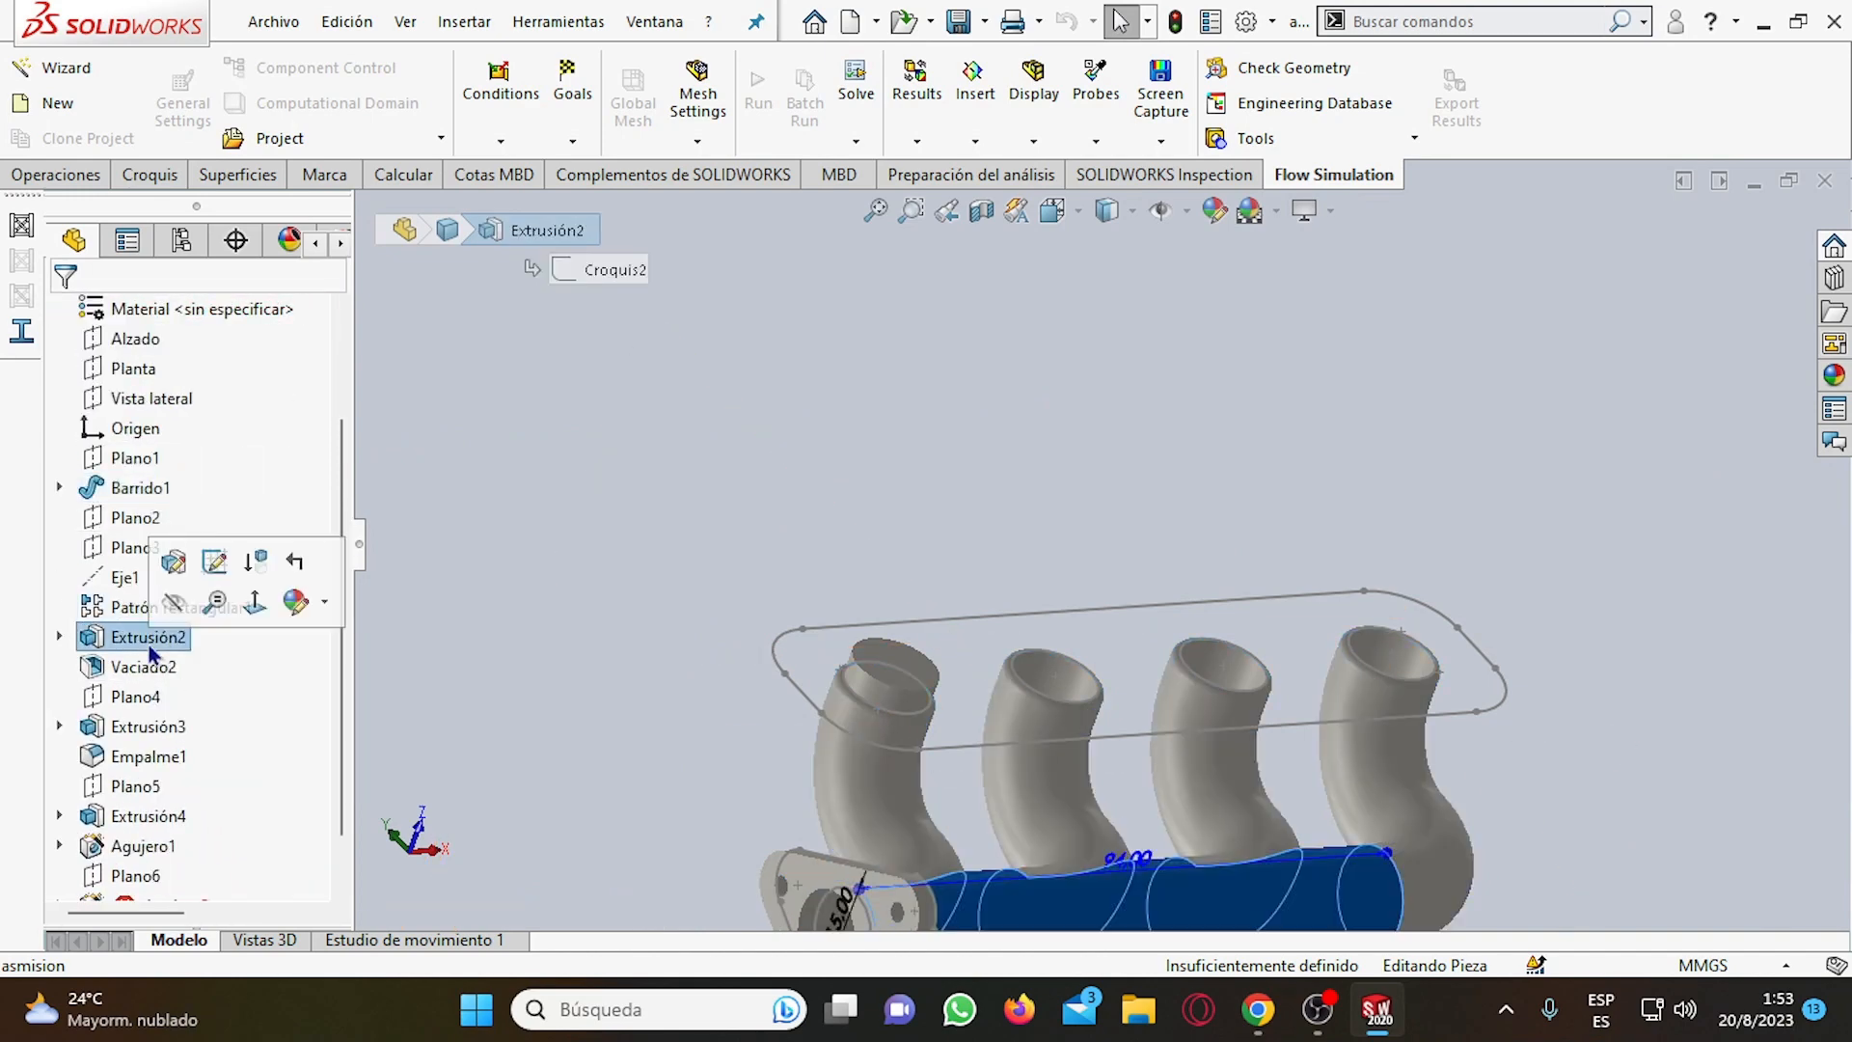
scroll(193, 675, down, 1)
click(146, 607)
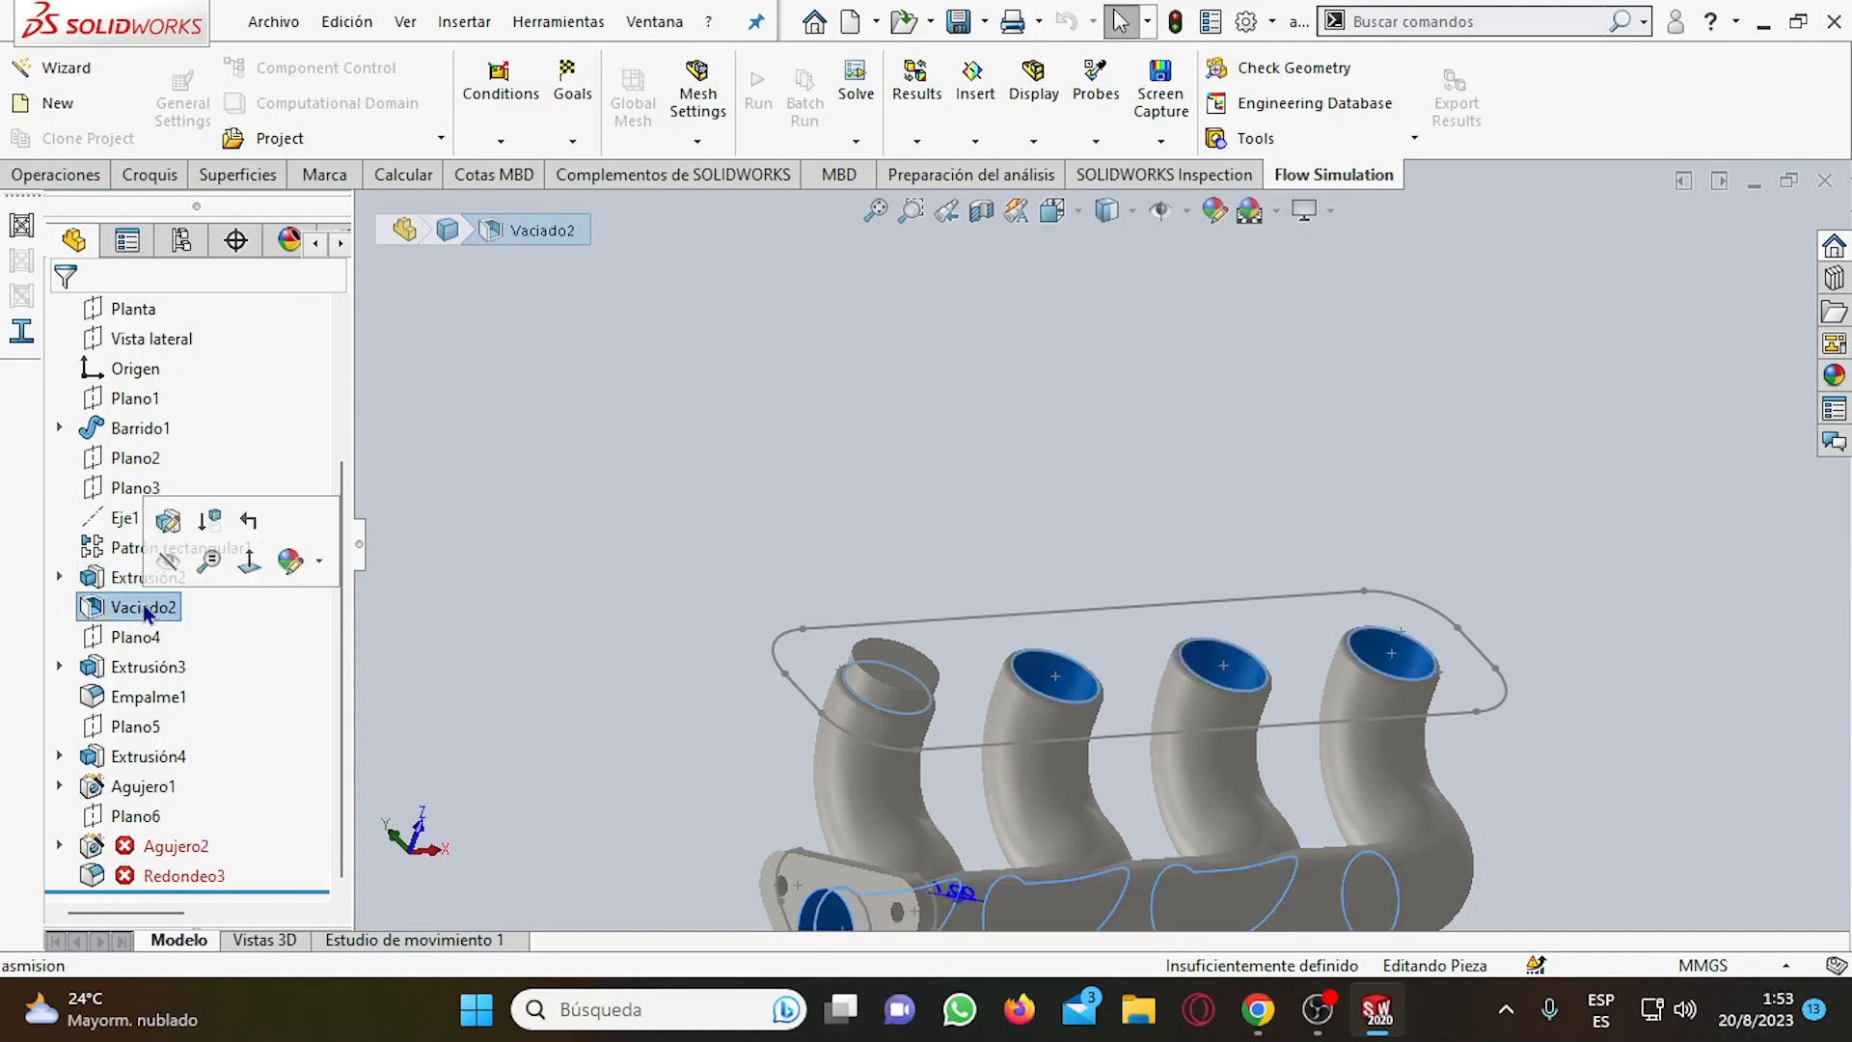
click(140, 667)
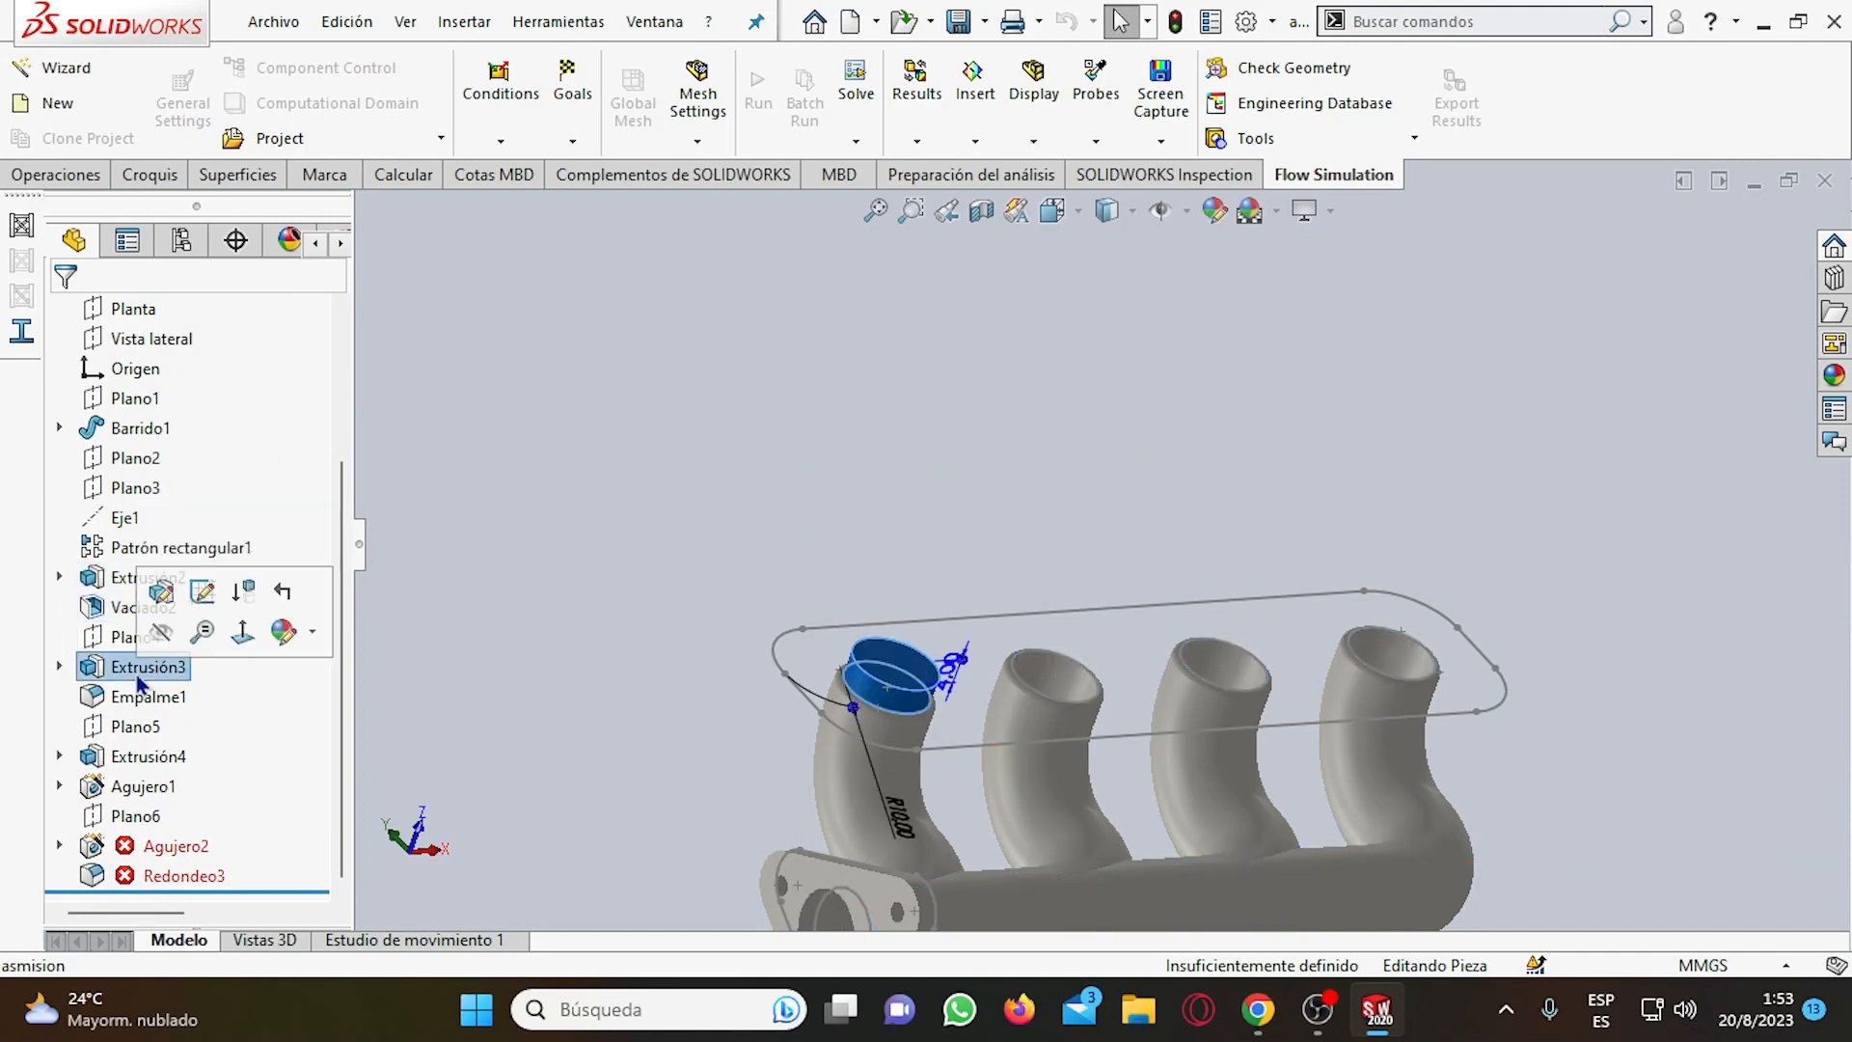
click(137, 668)
click(145, 697)
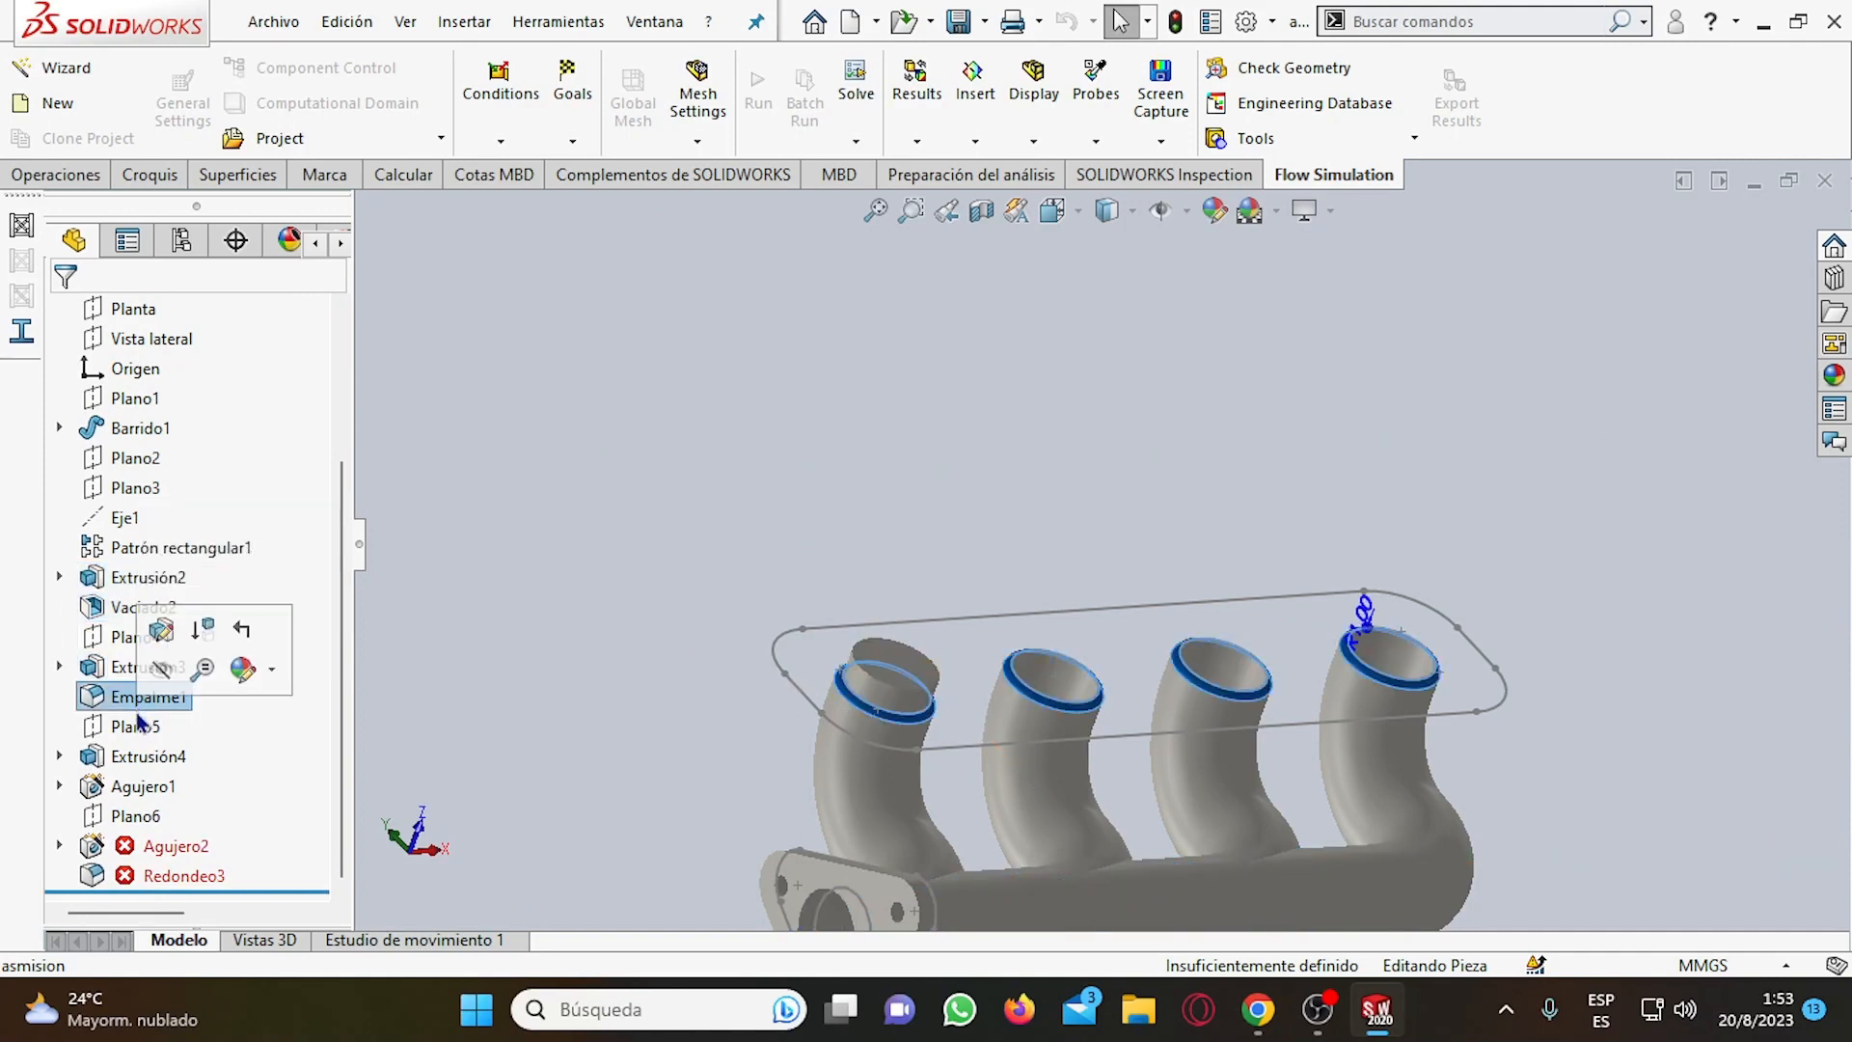
click(132, 756)
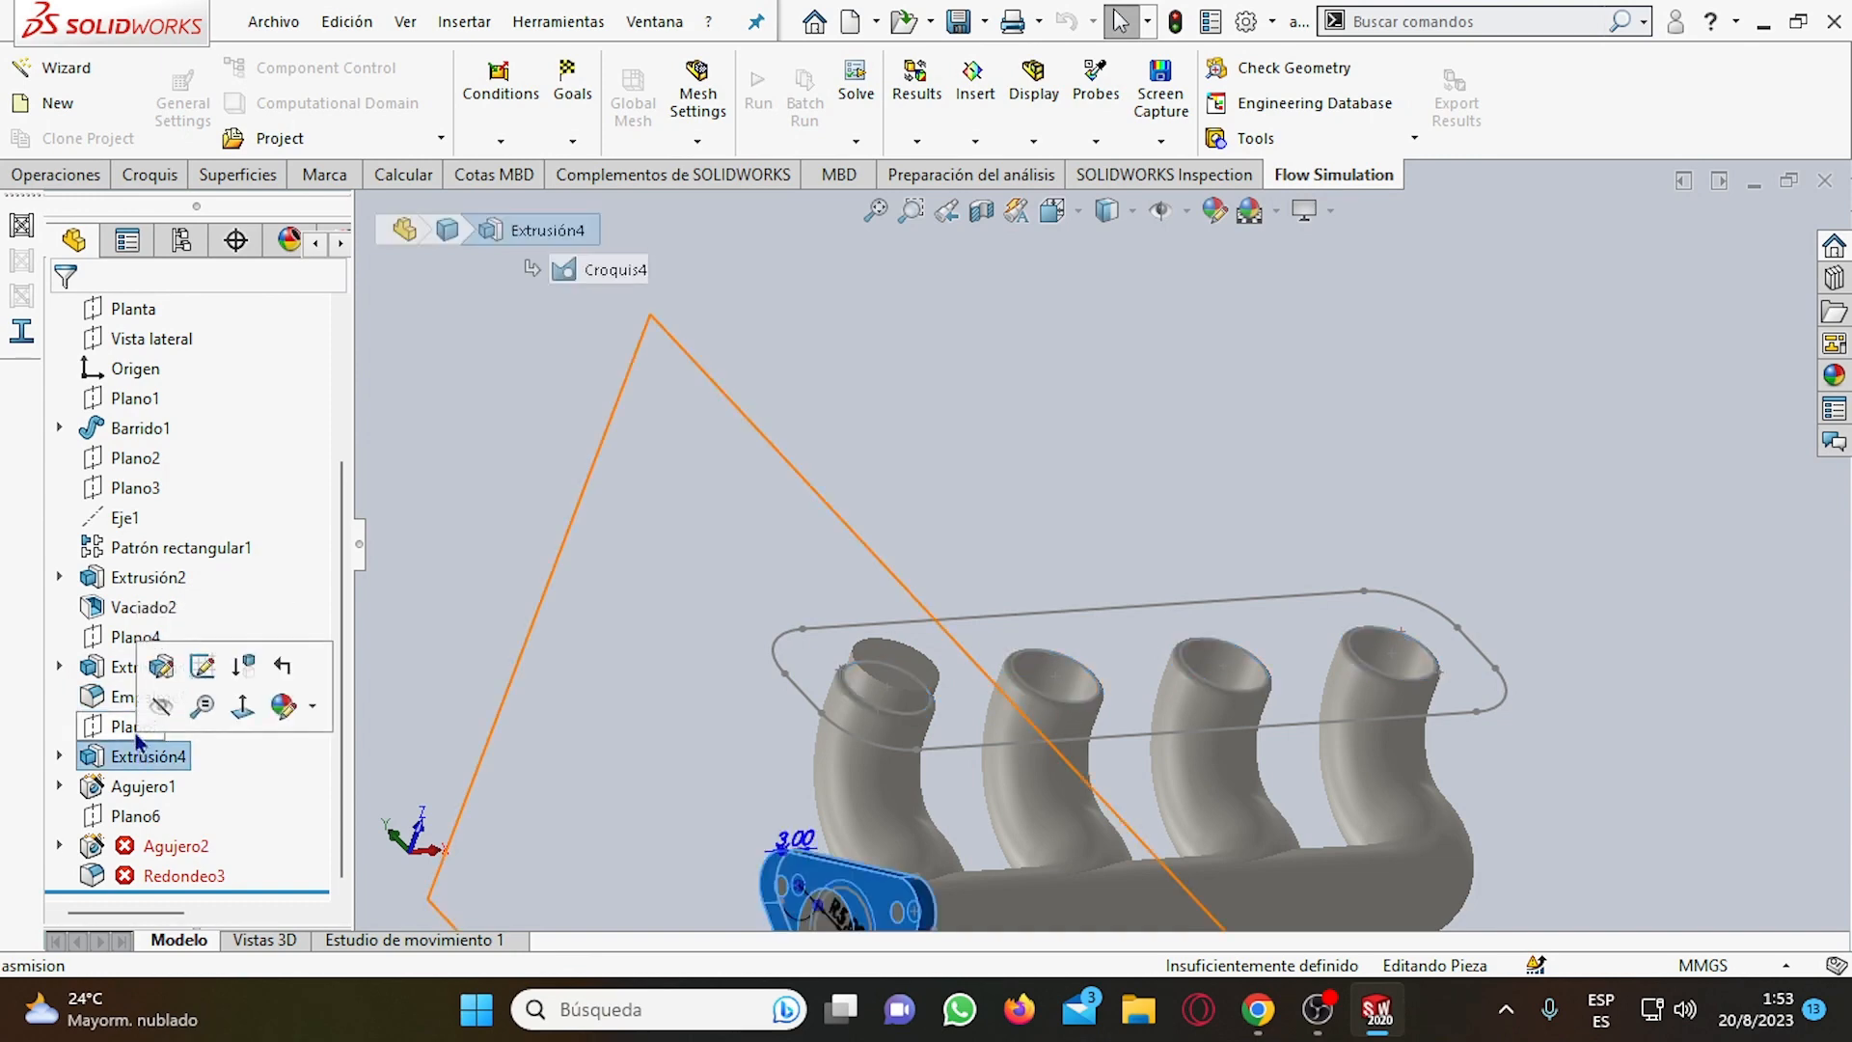
click(129, 796)
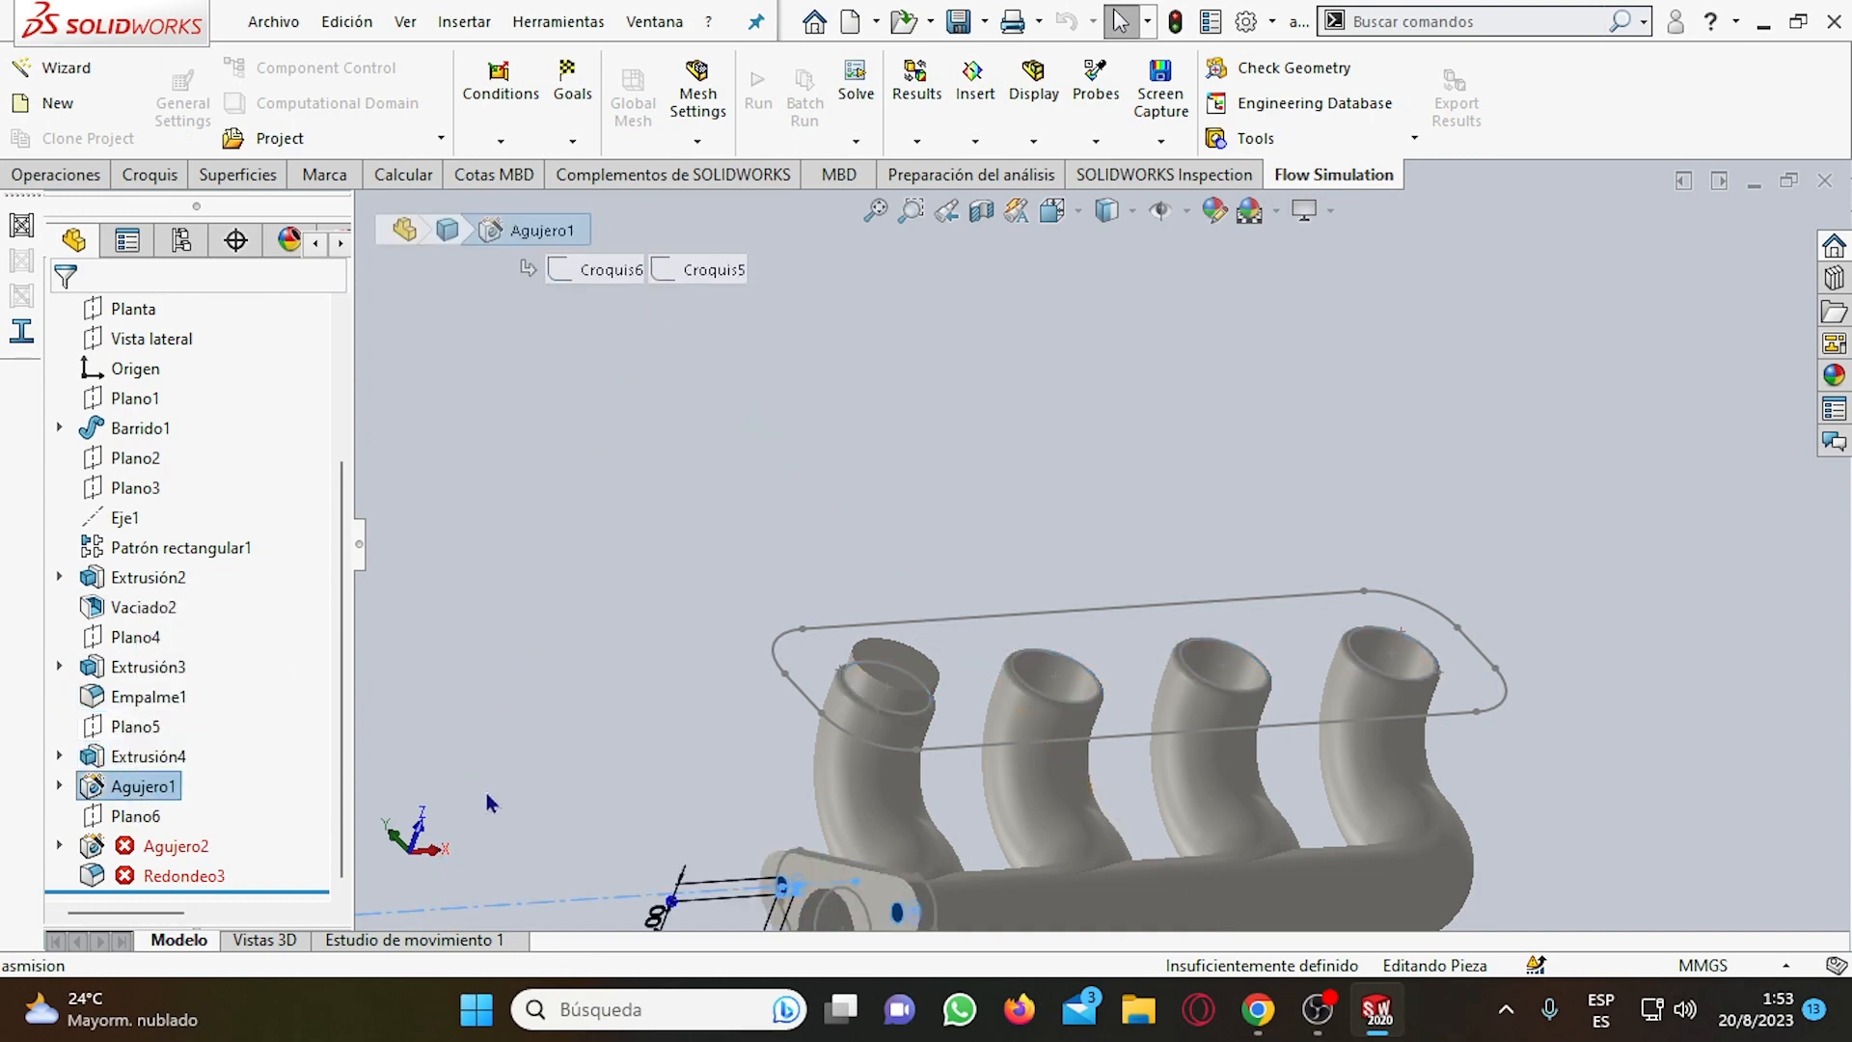
scroll(493, 647, up, 4)
scroll(1450, 819, down, 3)
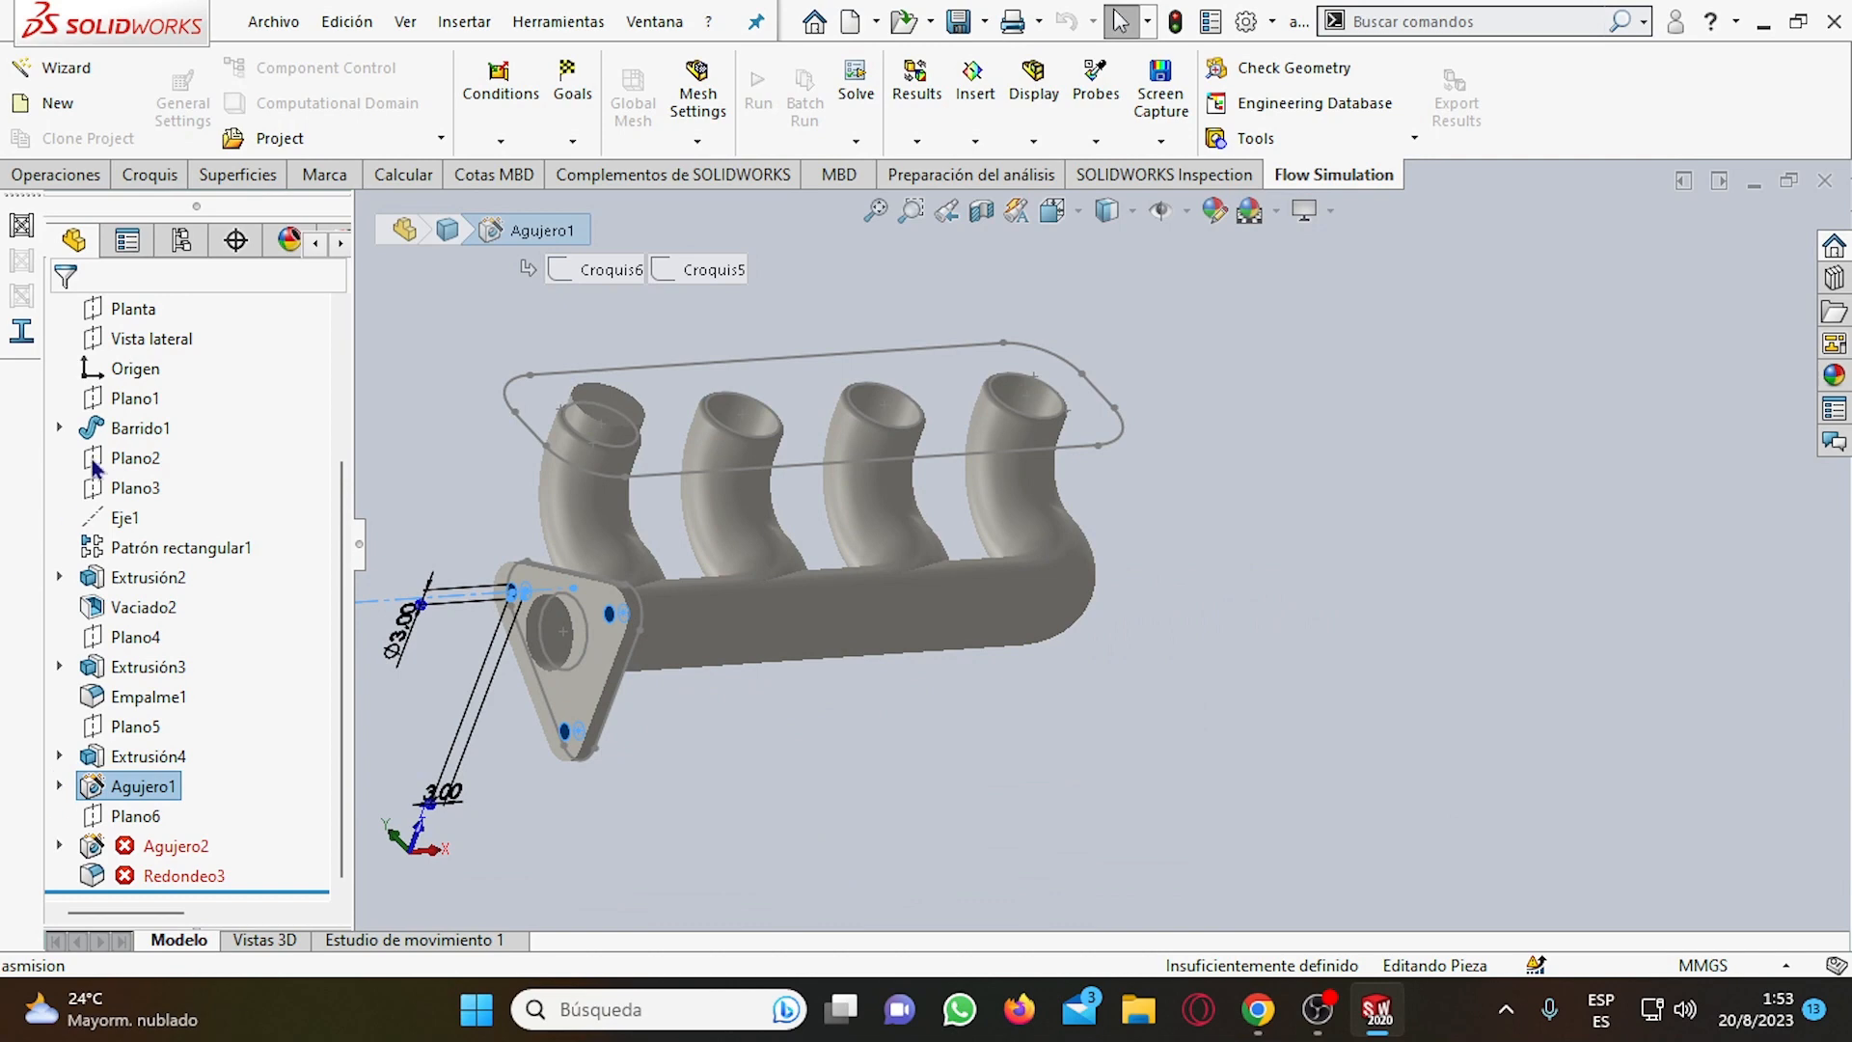
Start a boss extrusion using the existing rounded outline sketch around the four pipe mouths.
scroll(94, 467, up, 3)
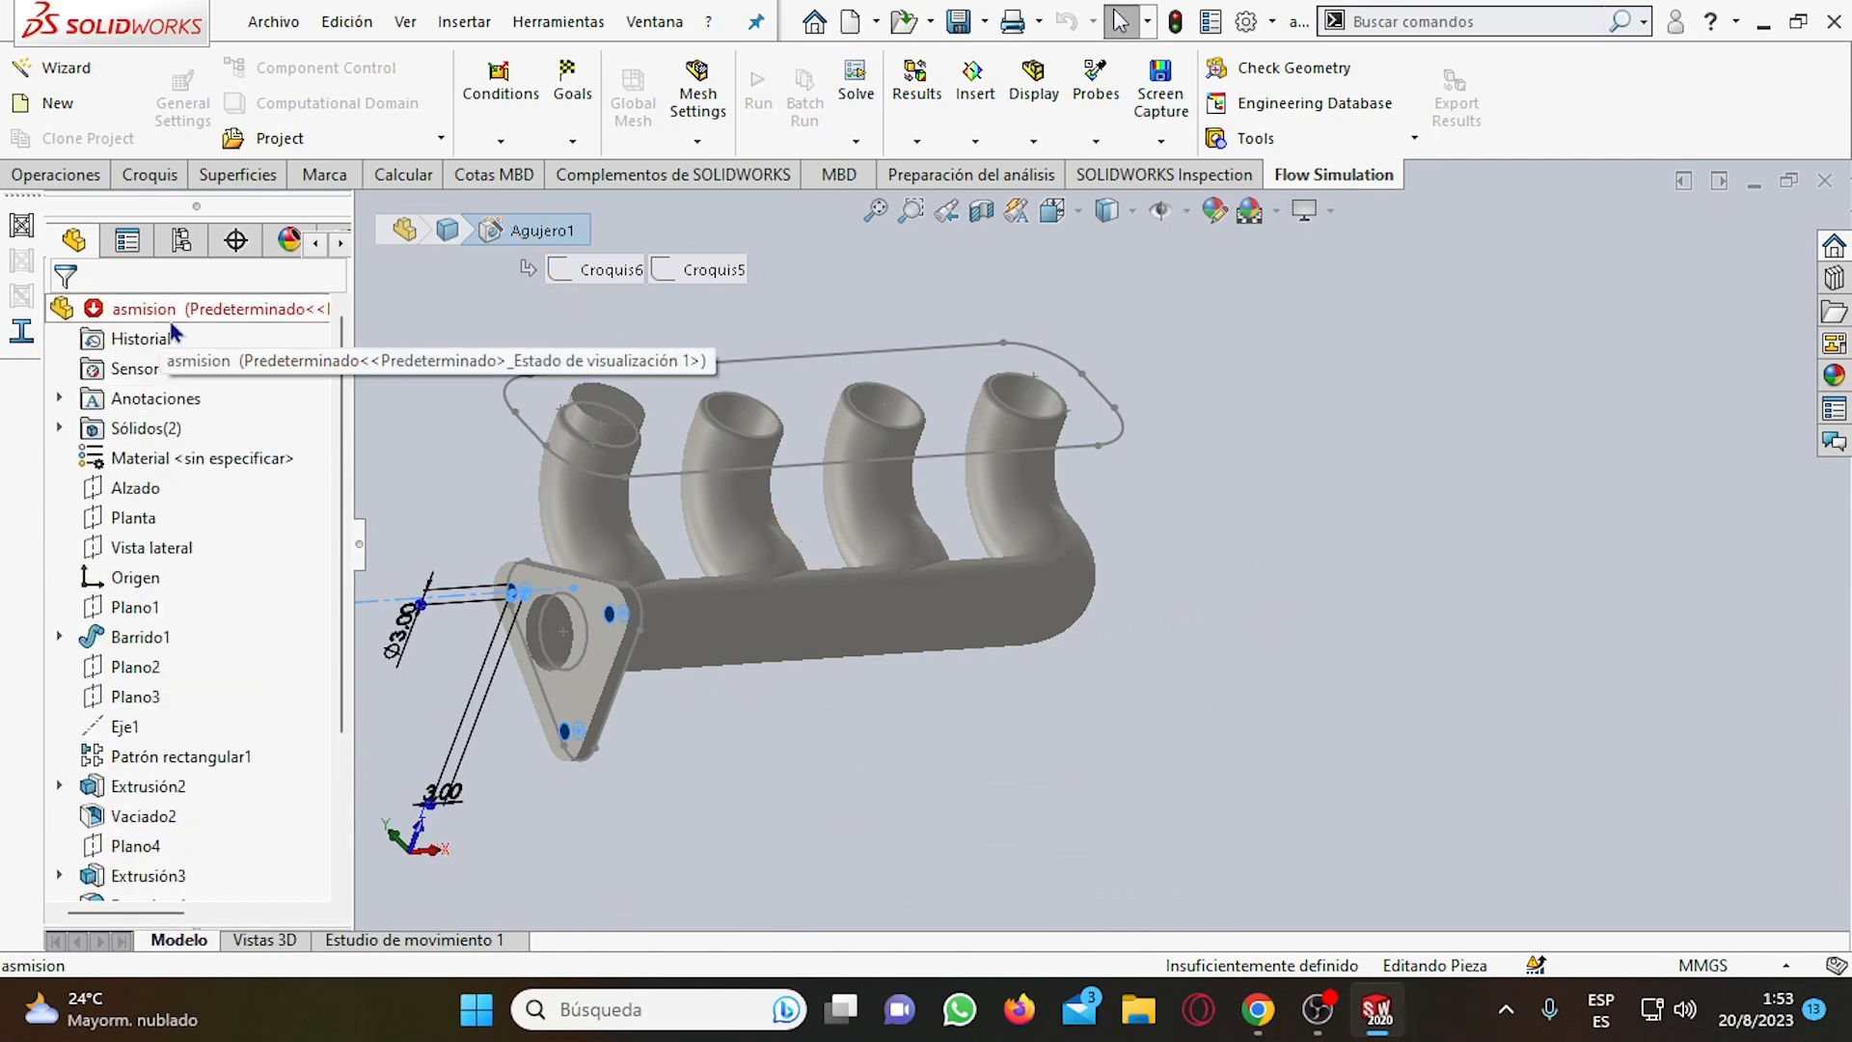
scroll(888, 430, up, 3)
click(562, 416)
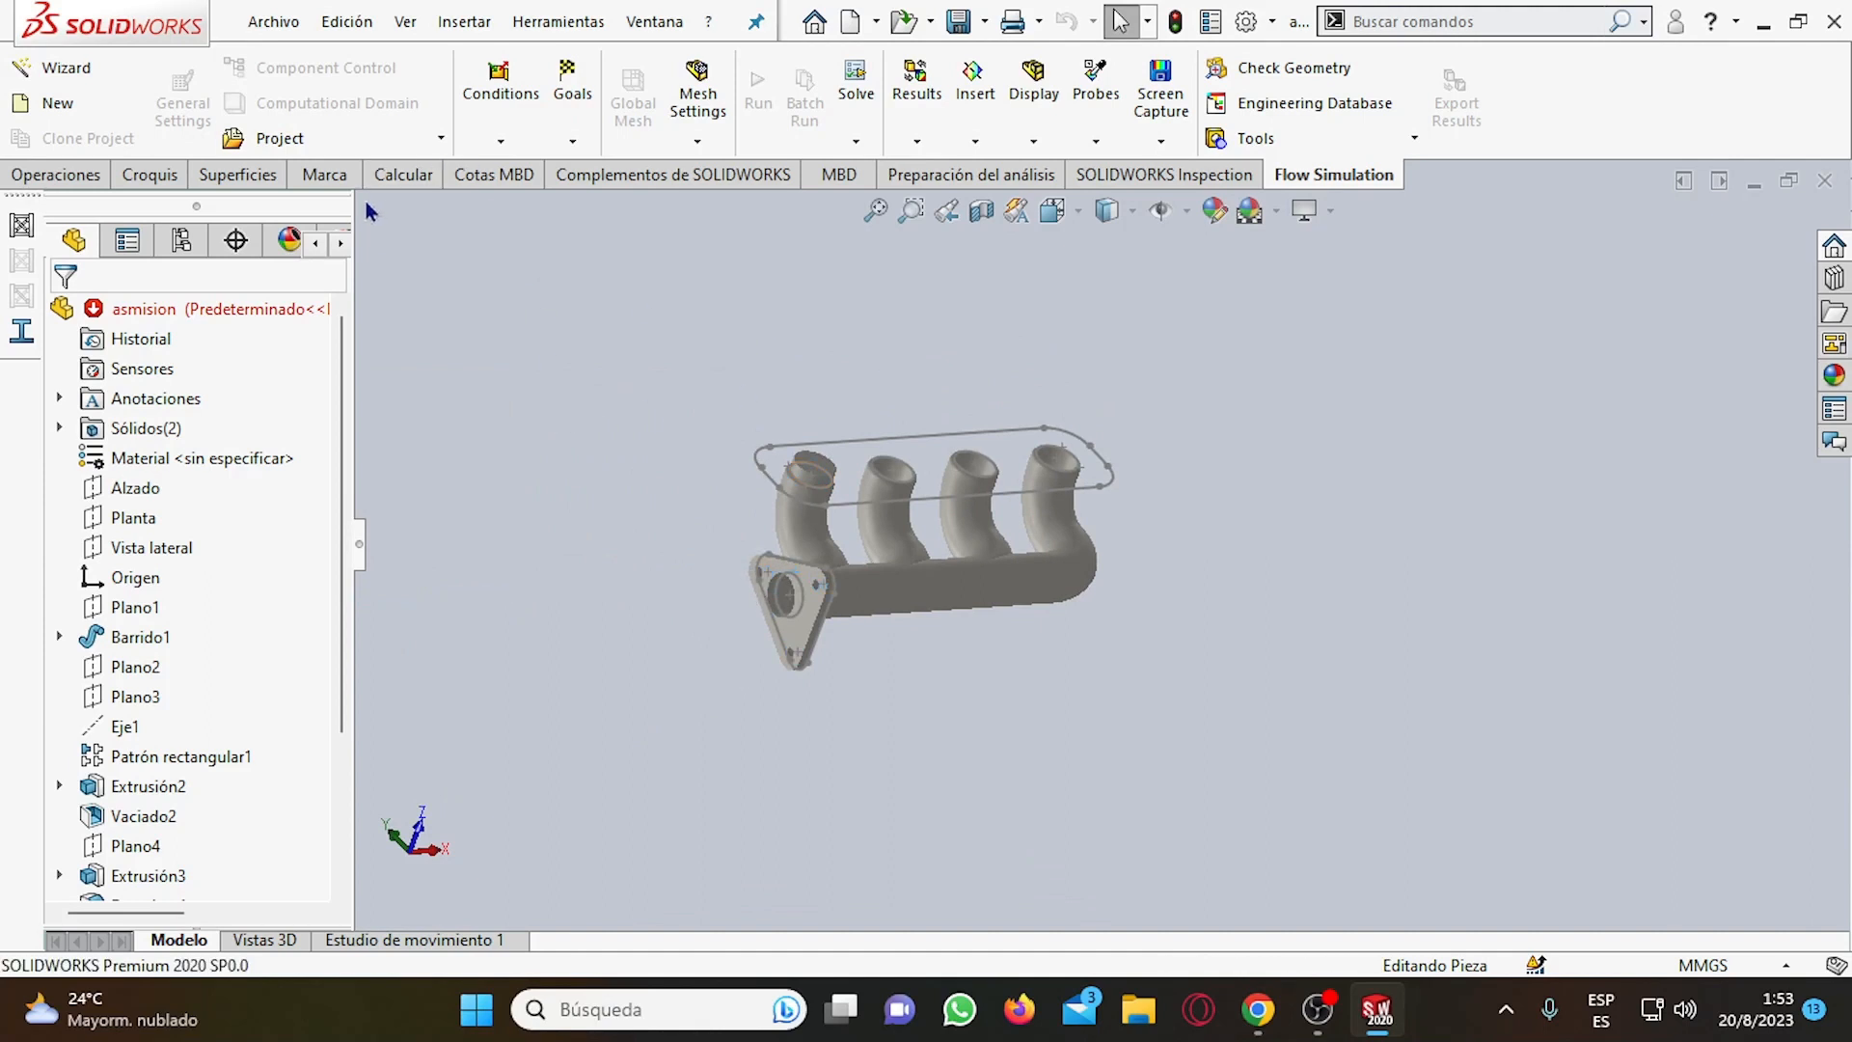
scroll(948, 464, down, 2)
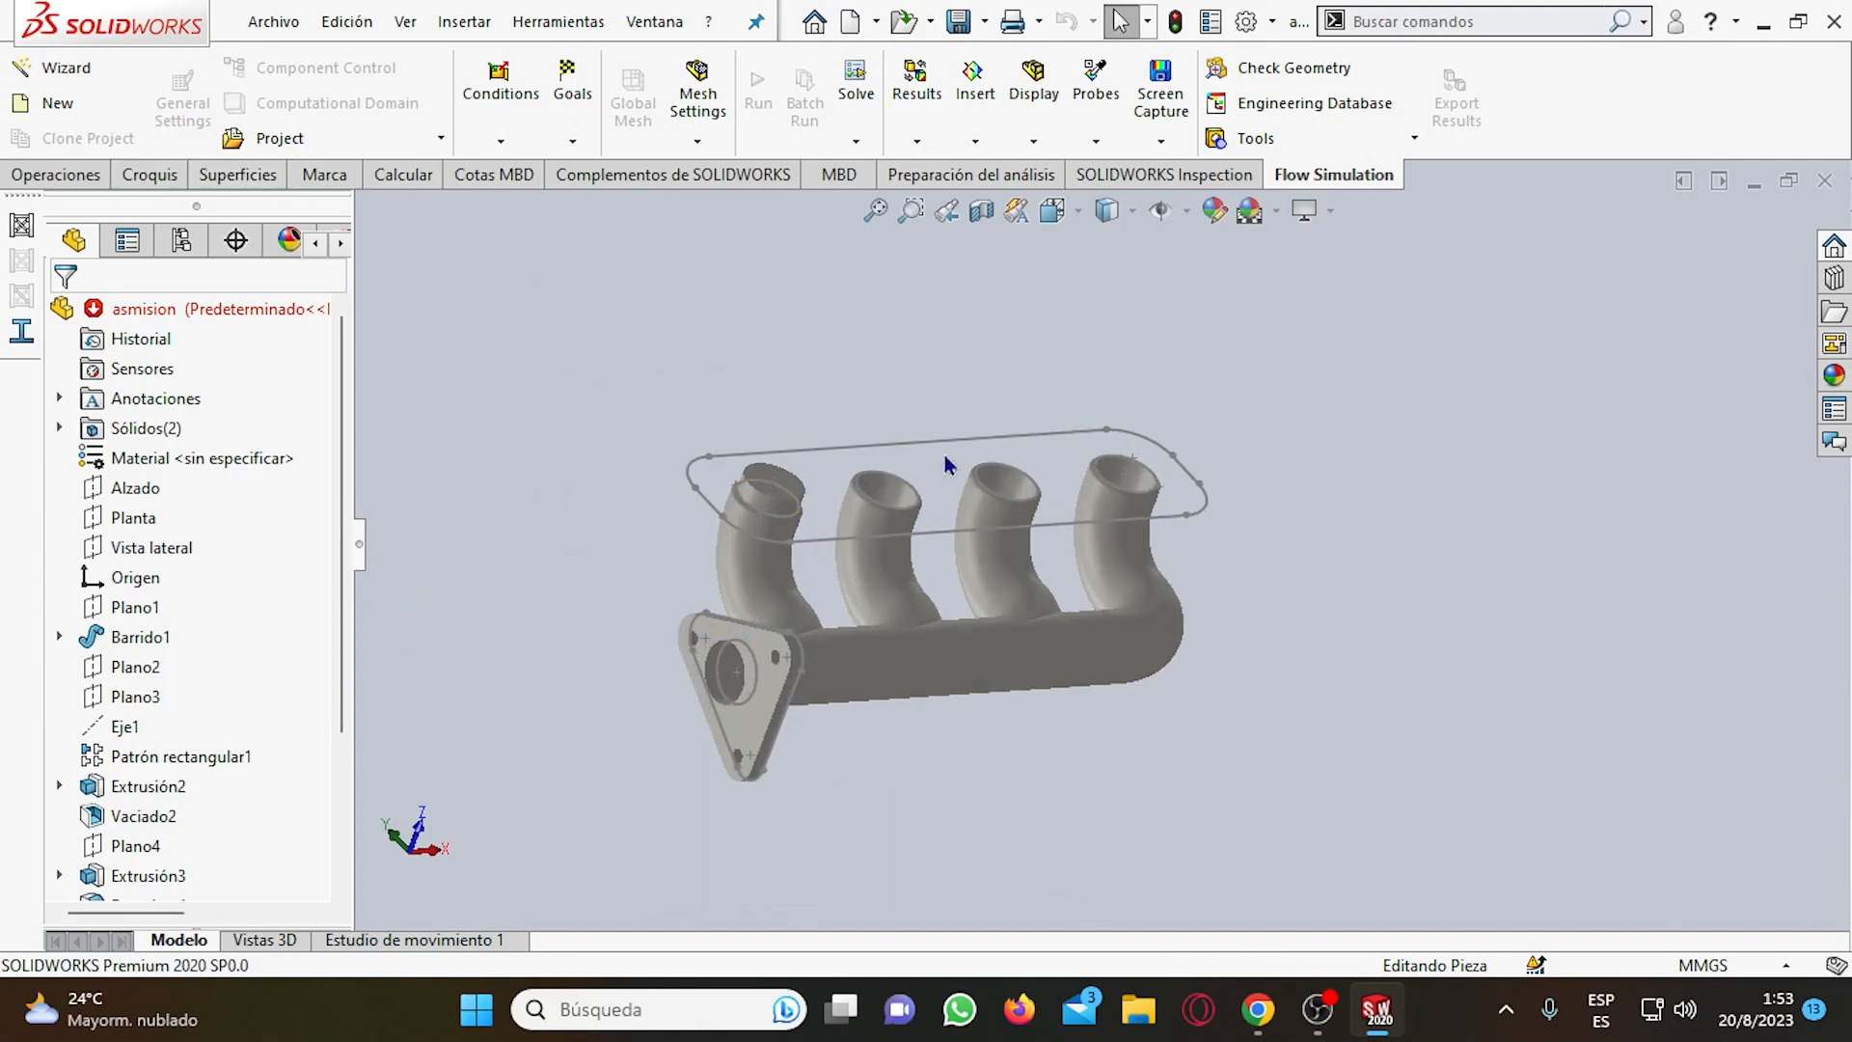
scroll(945, 466, down, 1)
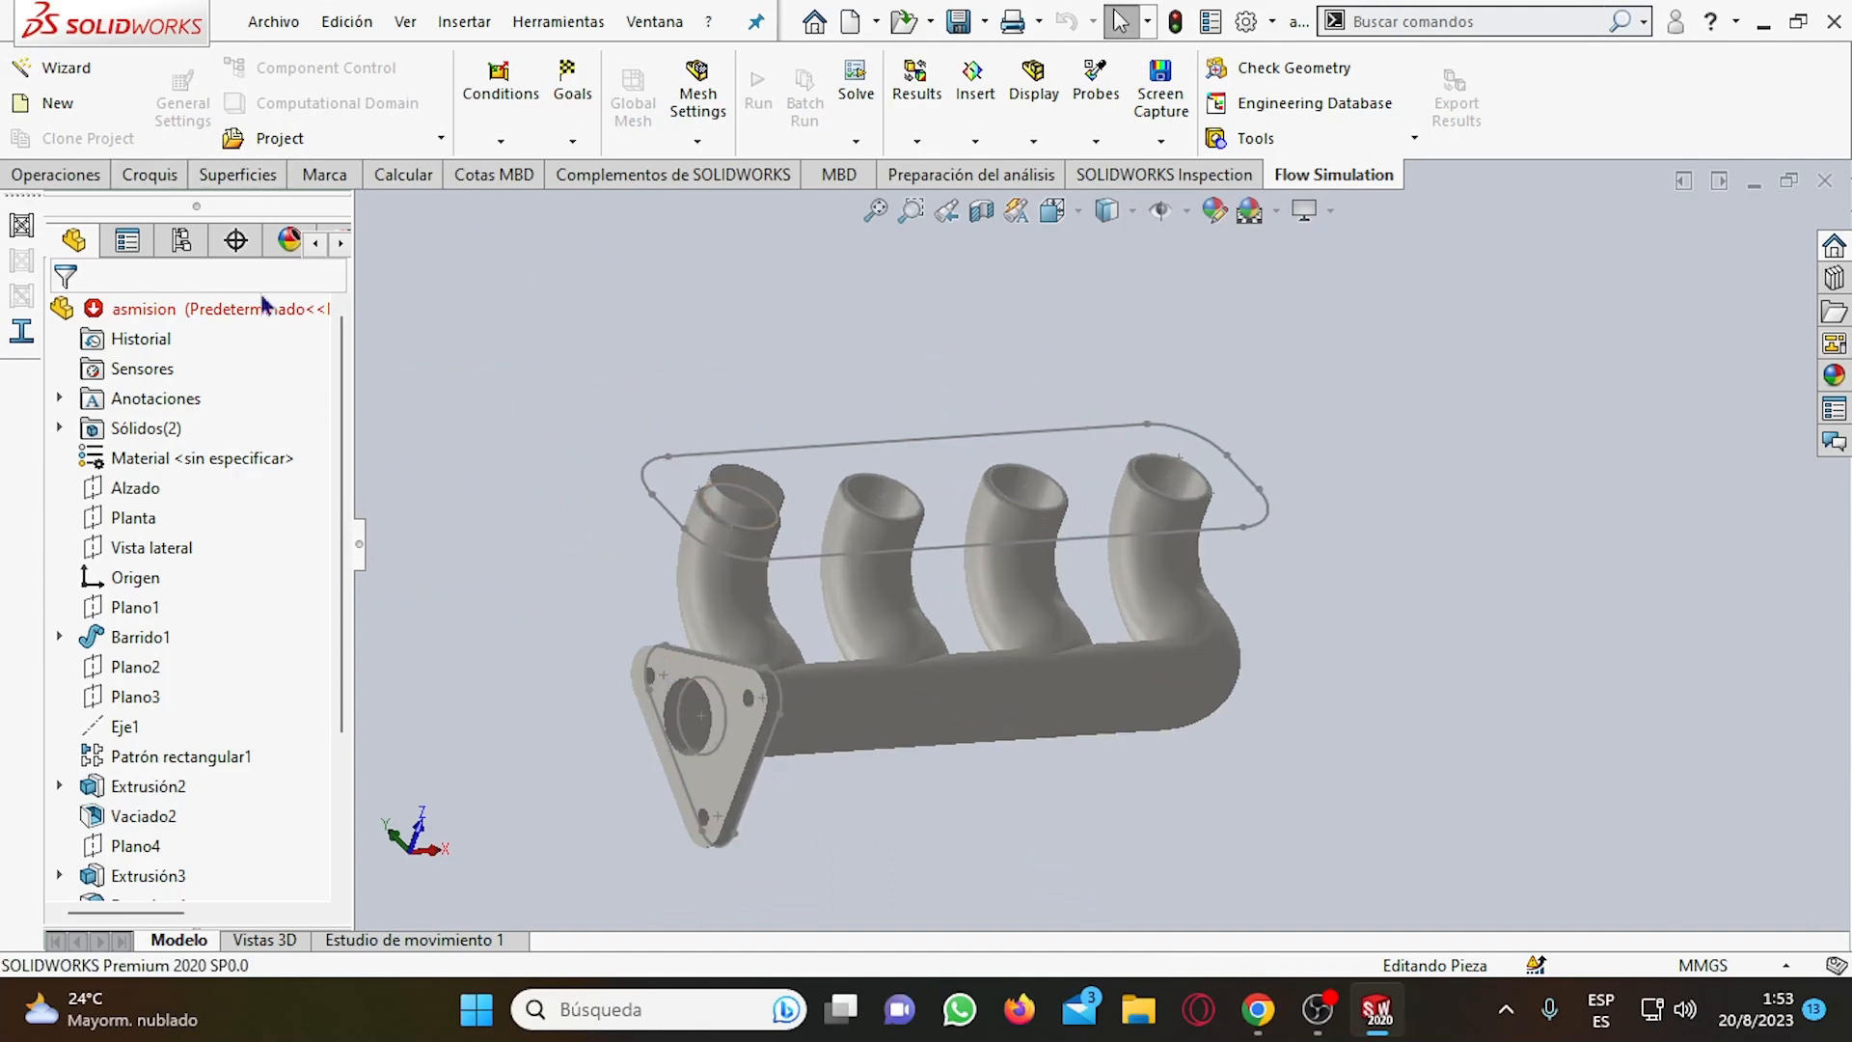
click(57, 177)
click(60, 97)
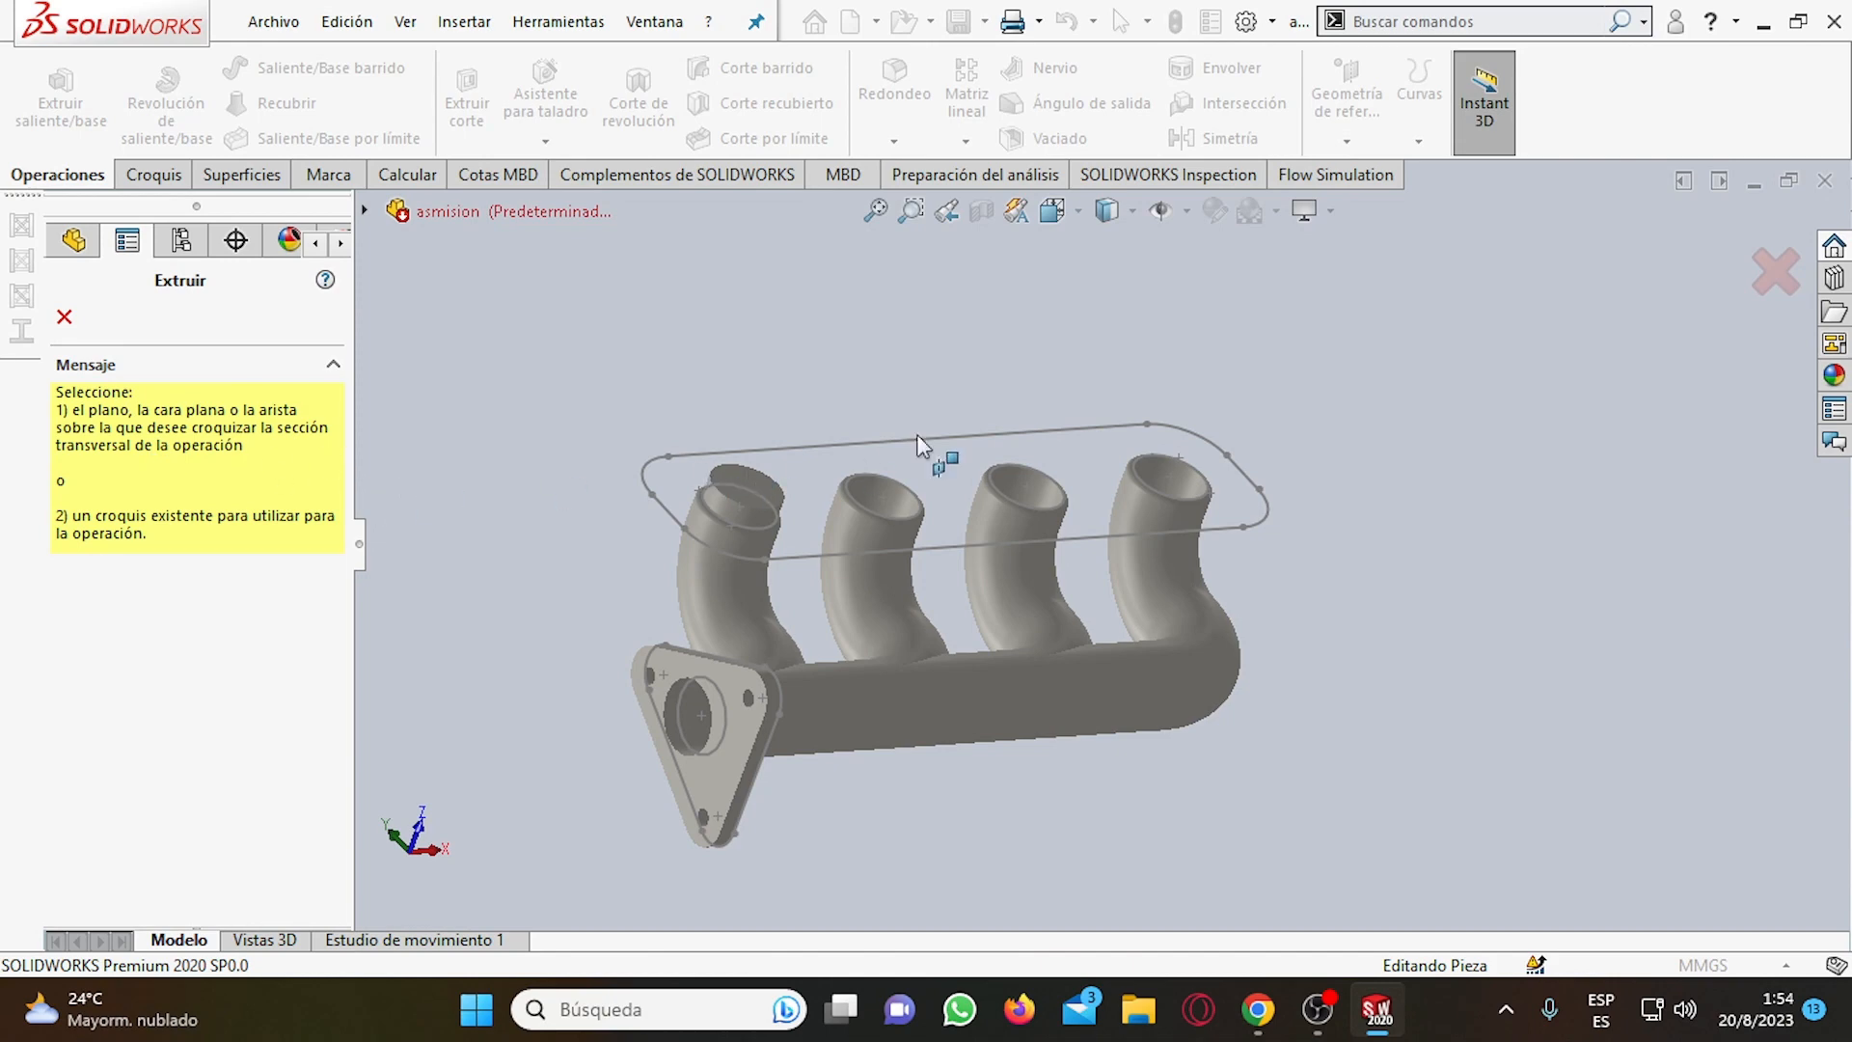
click(853, 444)
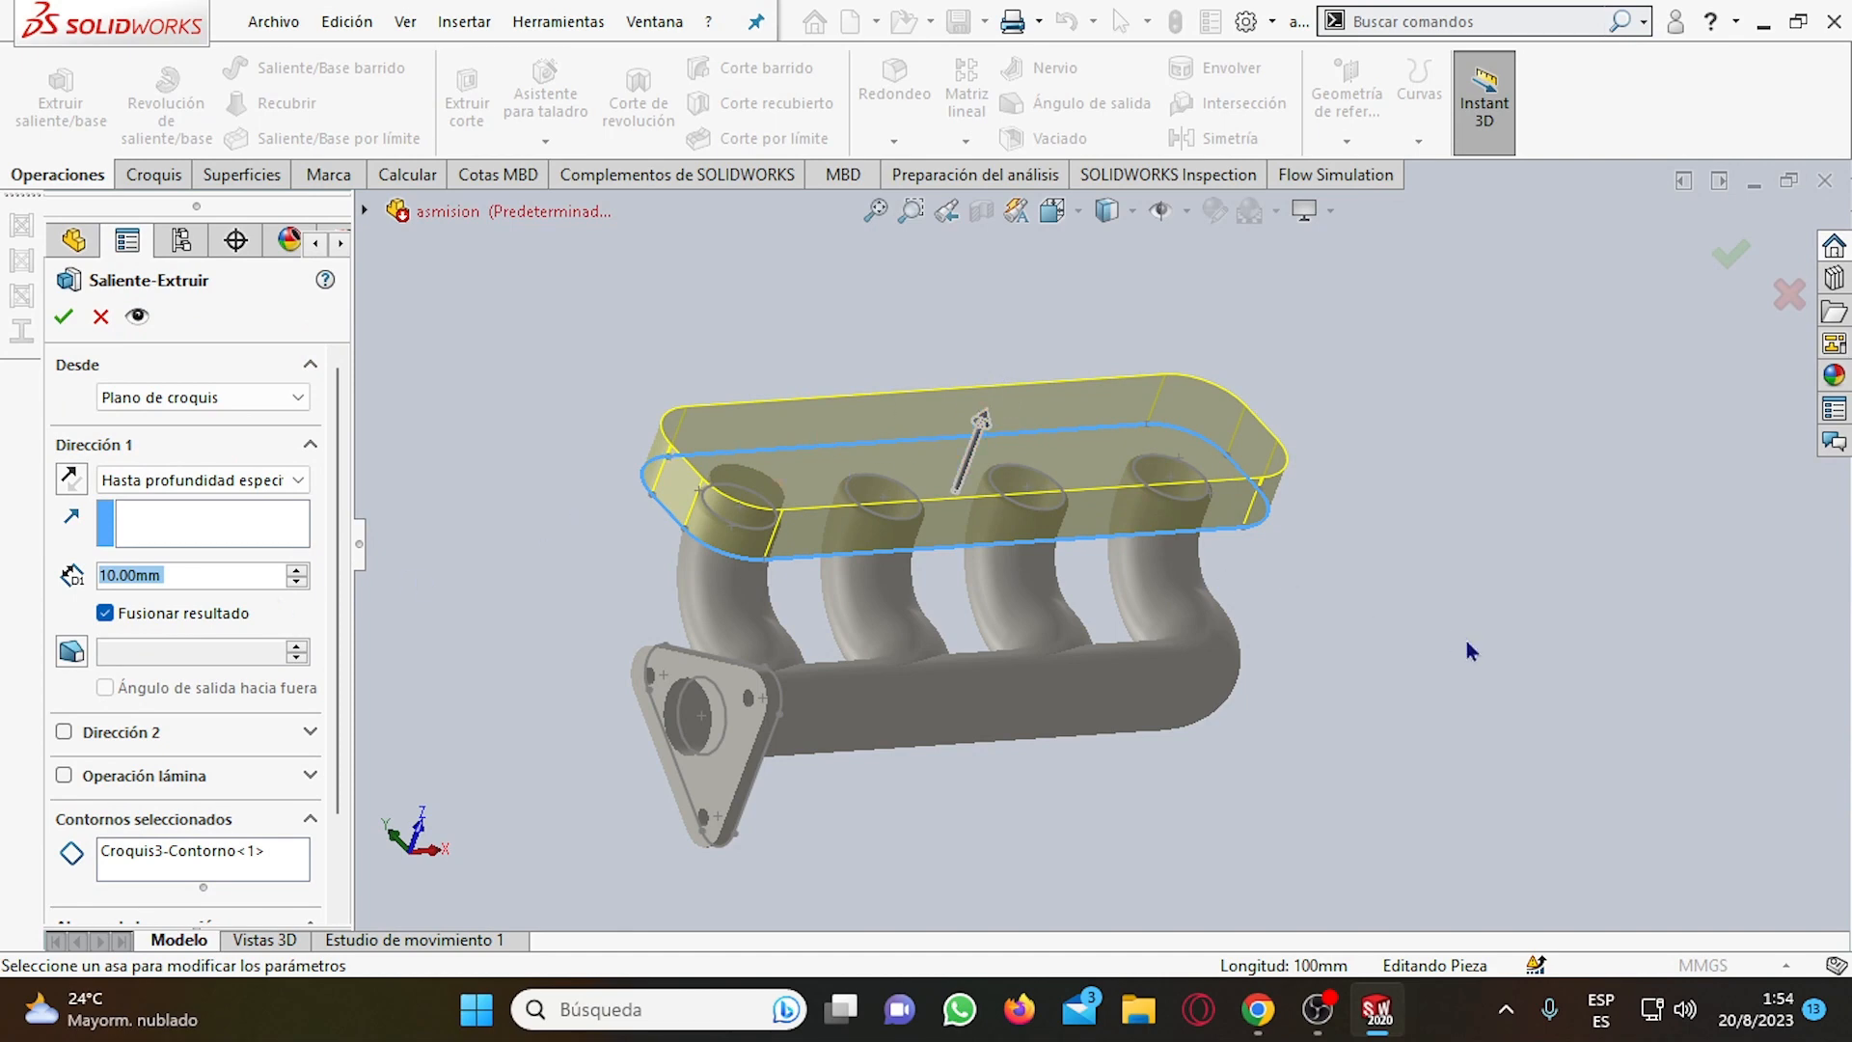
Set the end condition of the rounded outline's boss extrusion to Por todo.
mouse_move(1358, 629)
middle_down()
mouse_move(1385, 566)
mouse_move(1337, 627)
mouse_move(1337, 552)
mouse_move(1364, 584)
mouse_move(1350, 574)
middle_up()
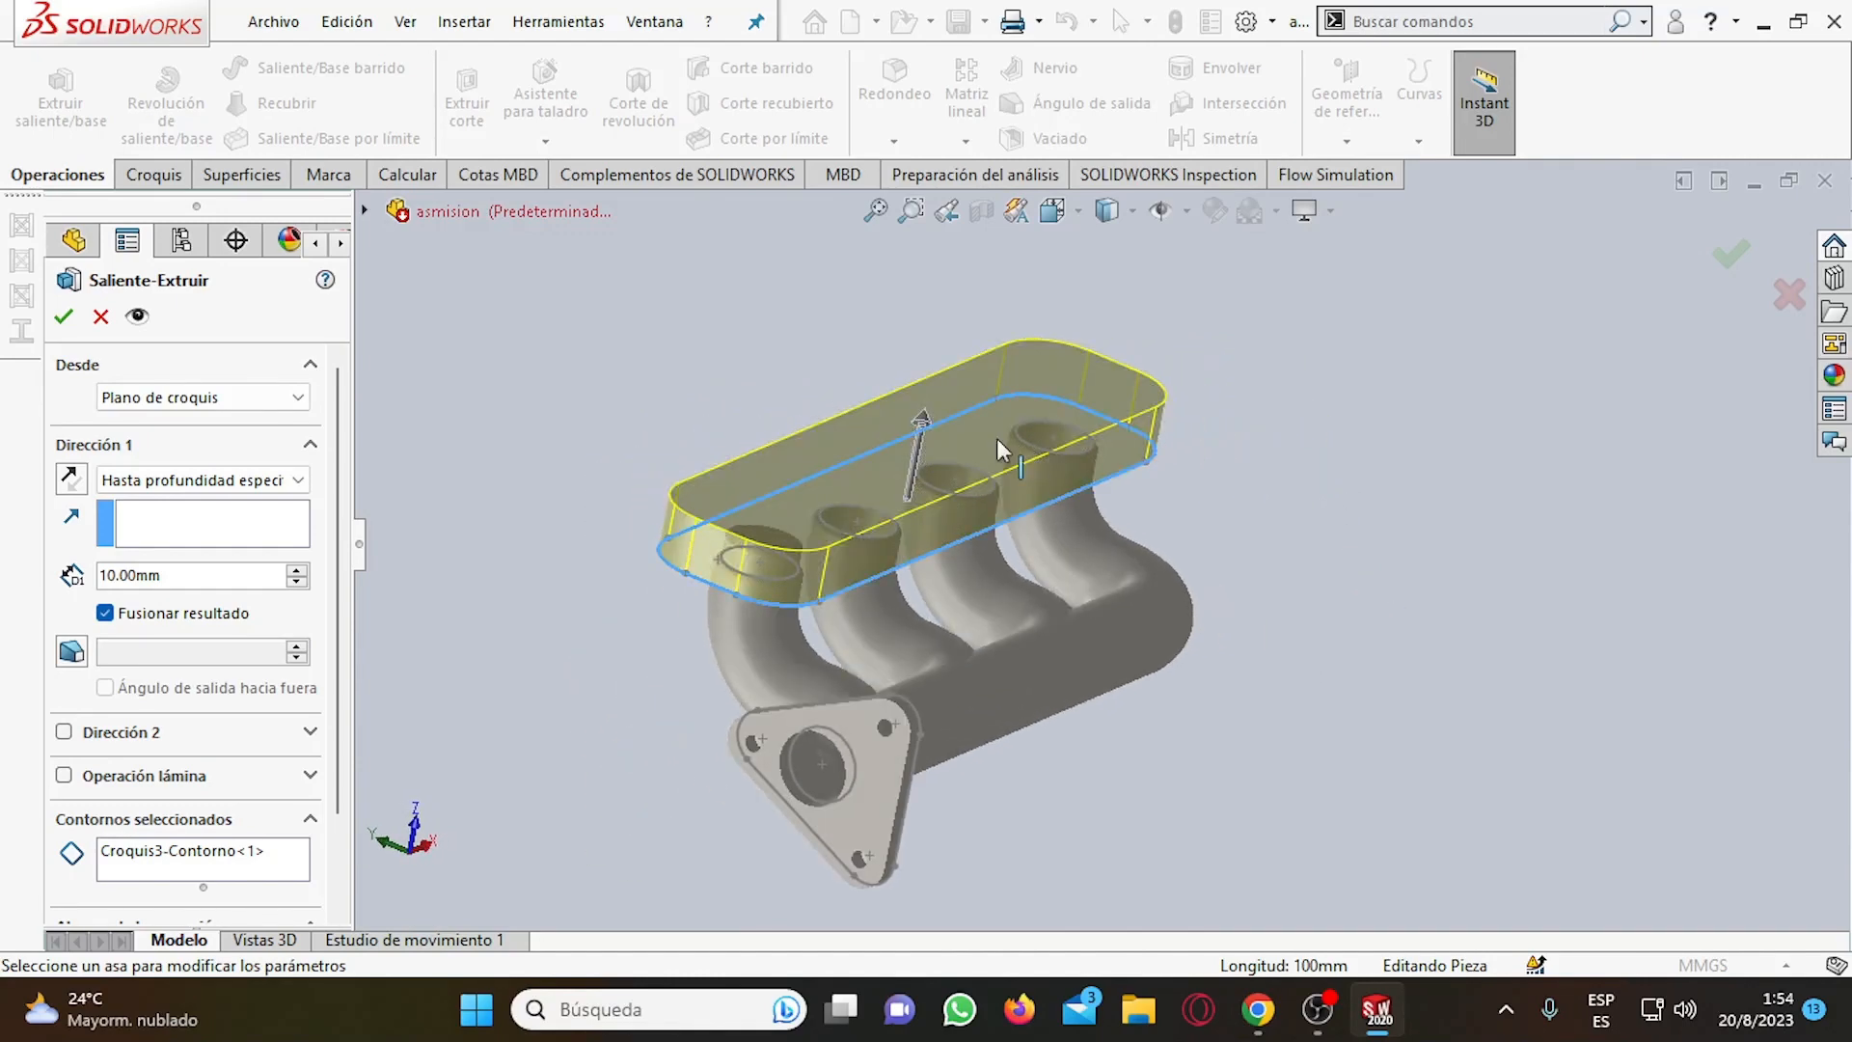
scroll(931, 467, down, 3)
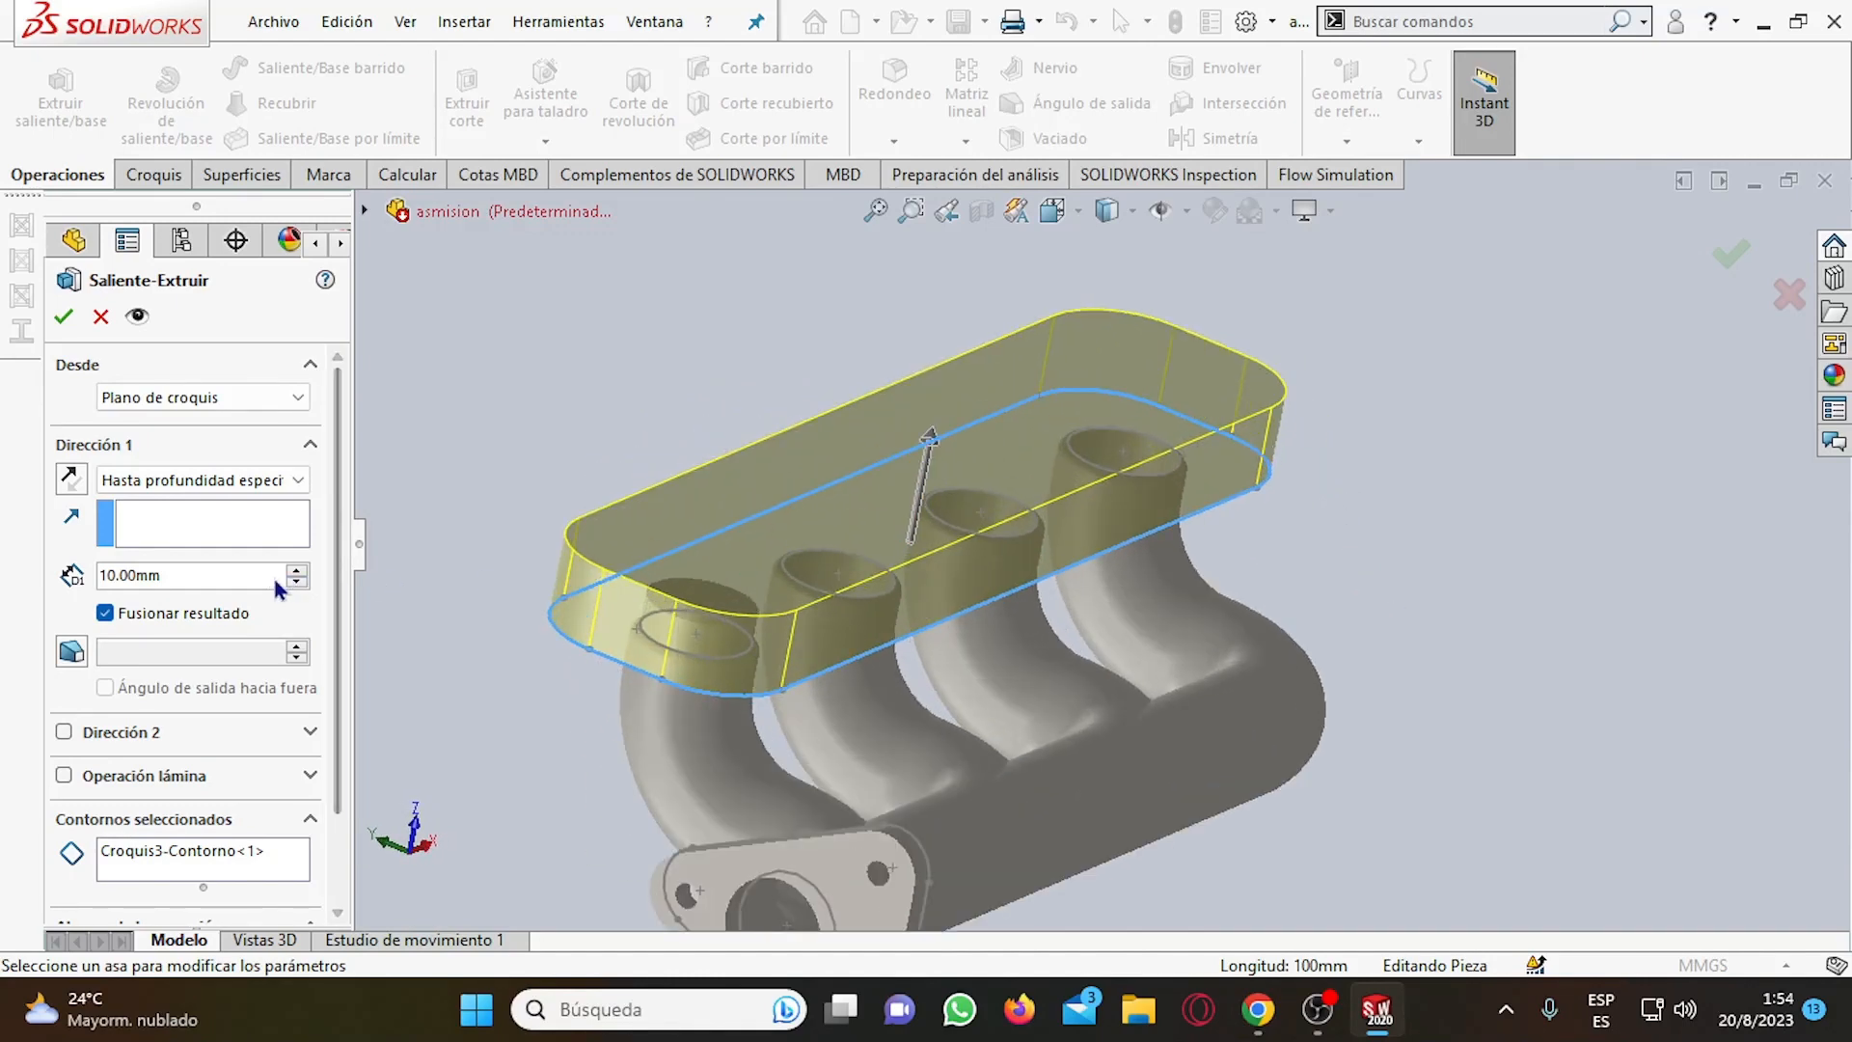
scroll(107, 386, down, 3)
scroll(214, 735, up, 2)
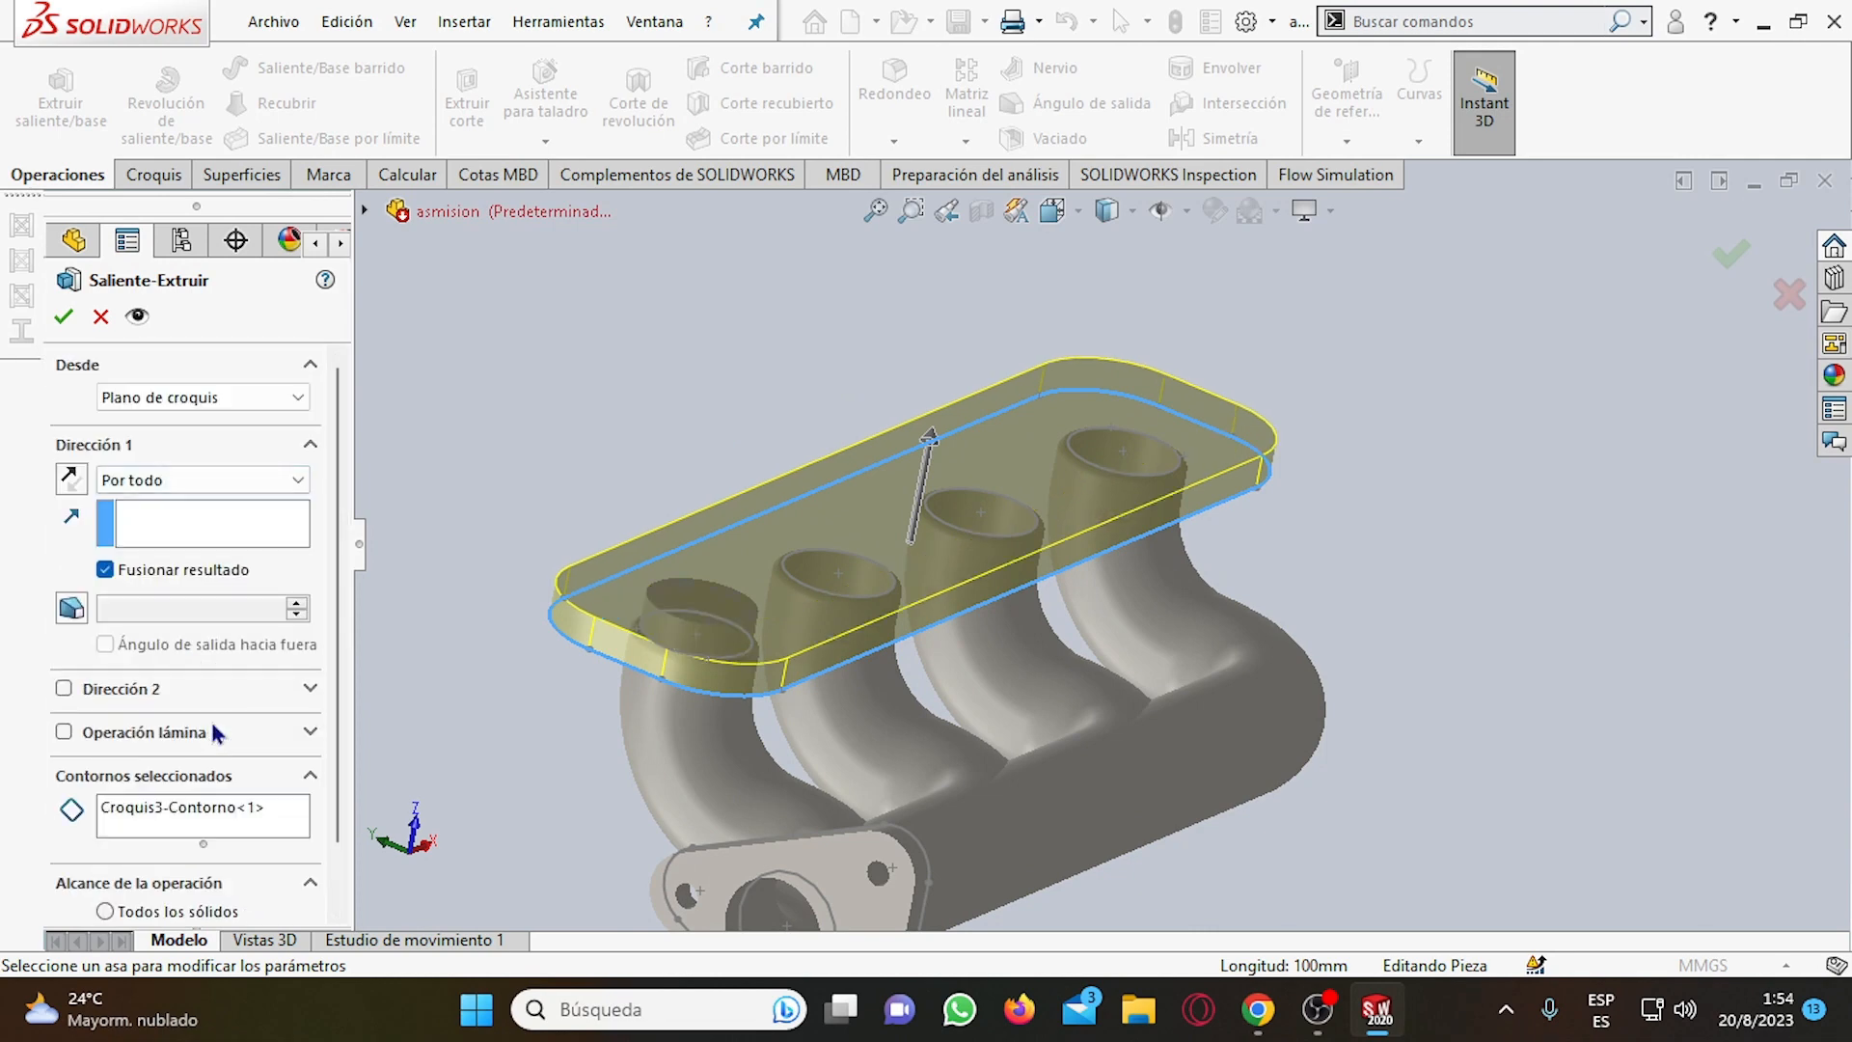
click(244, 396)
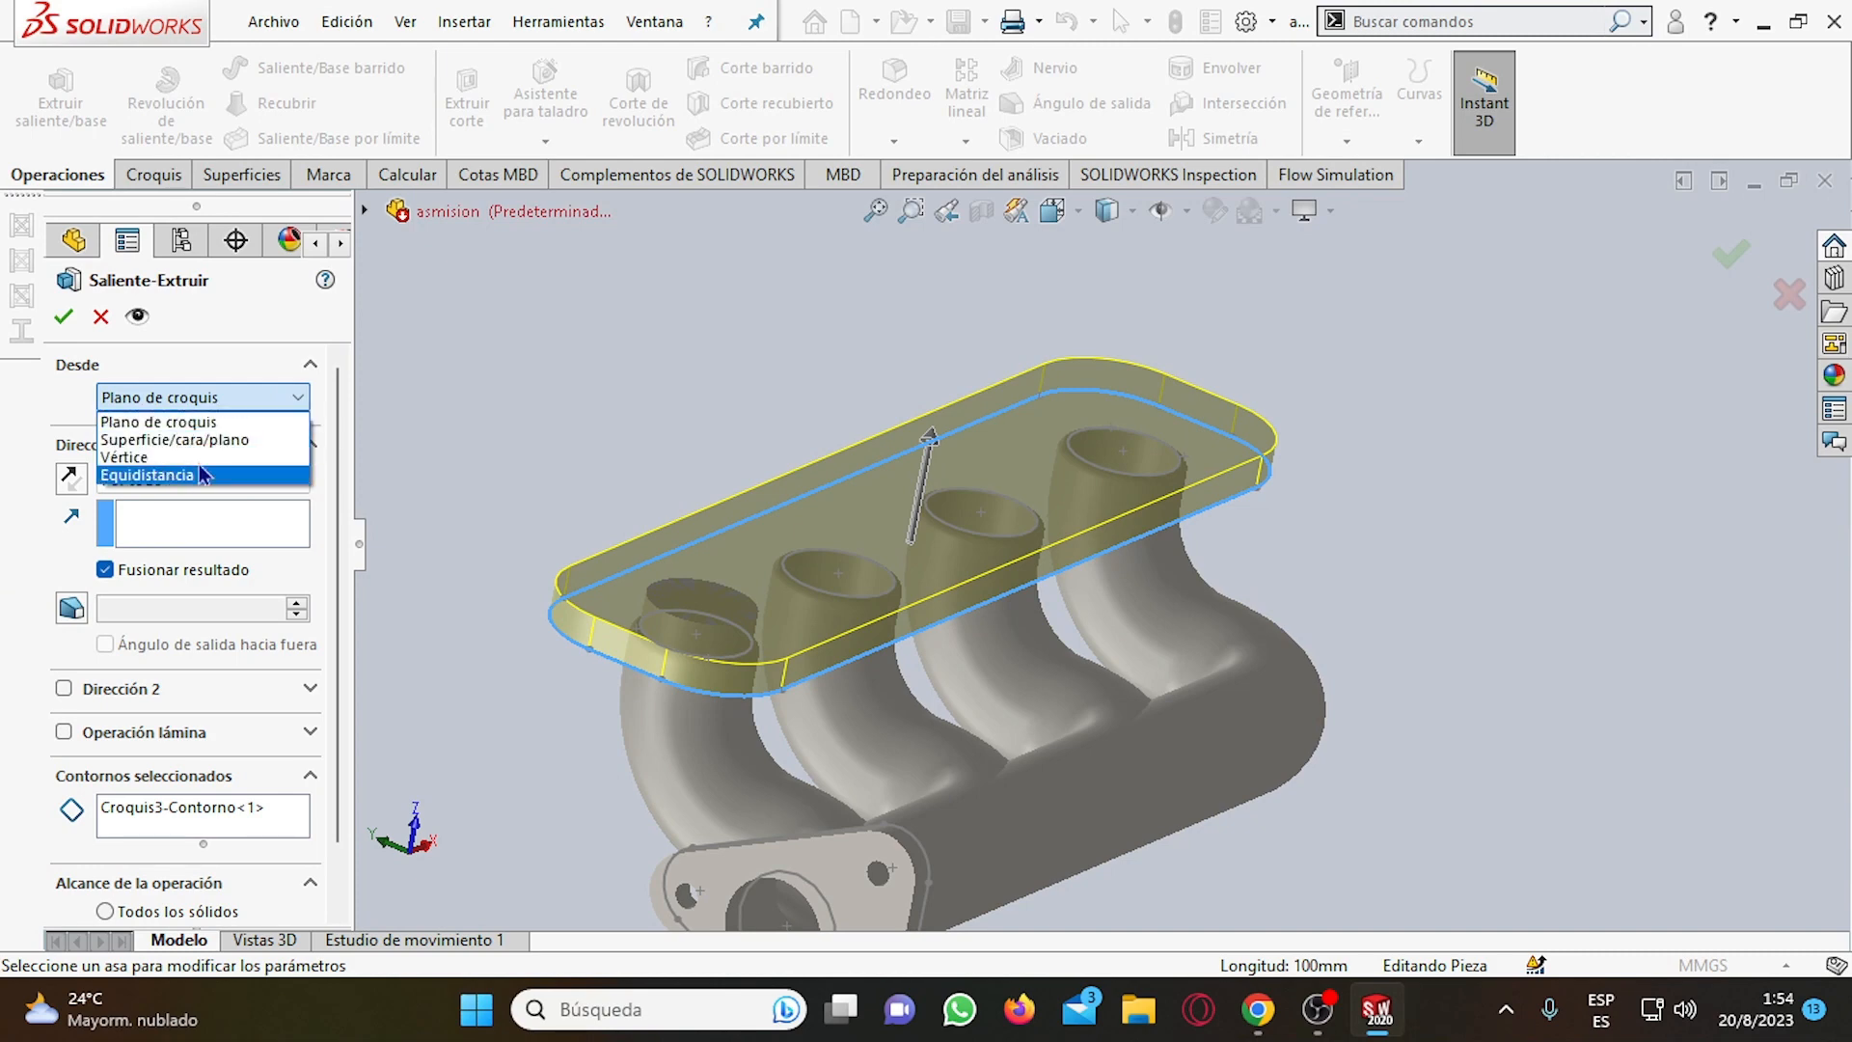
click(60, 426)
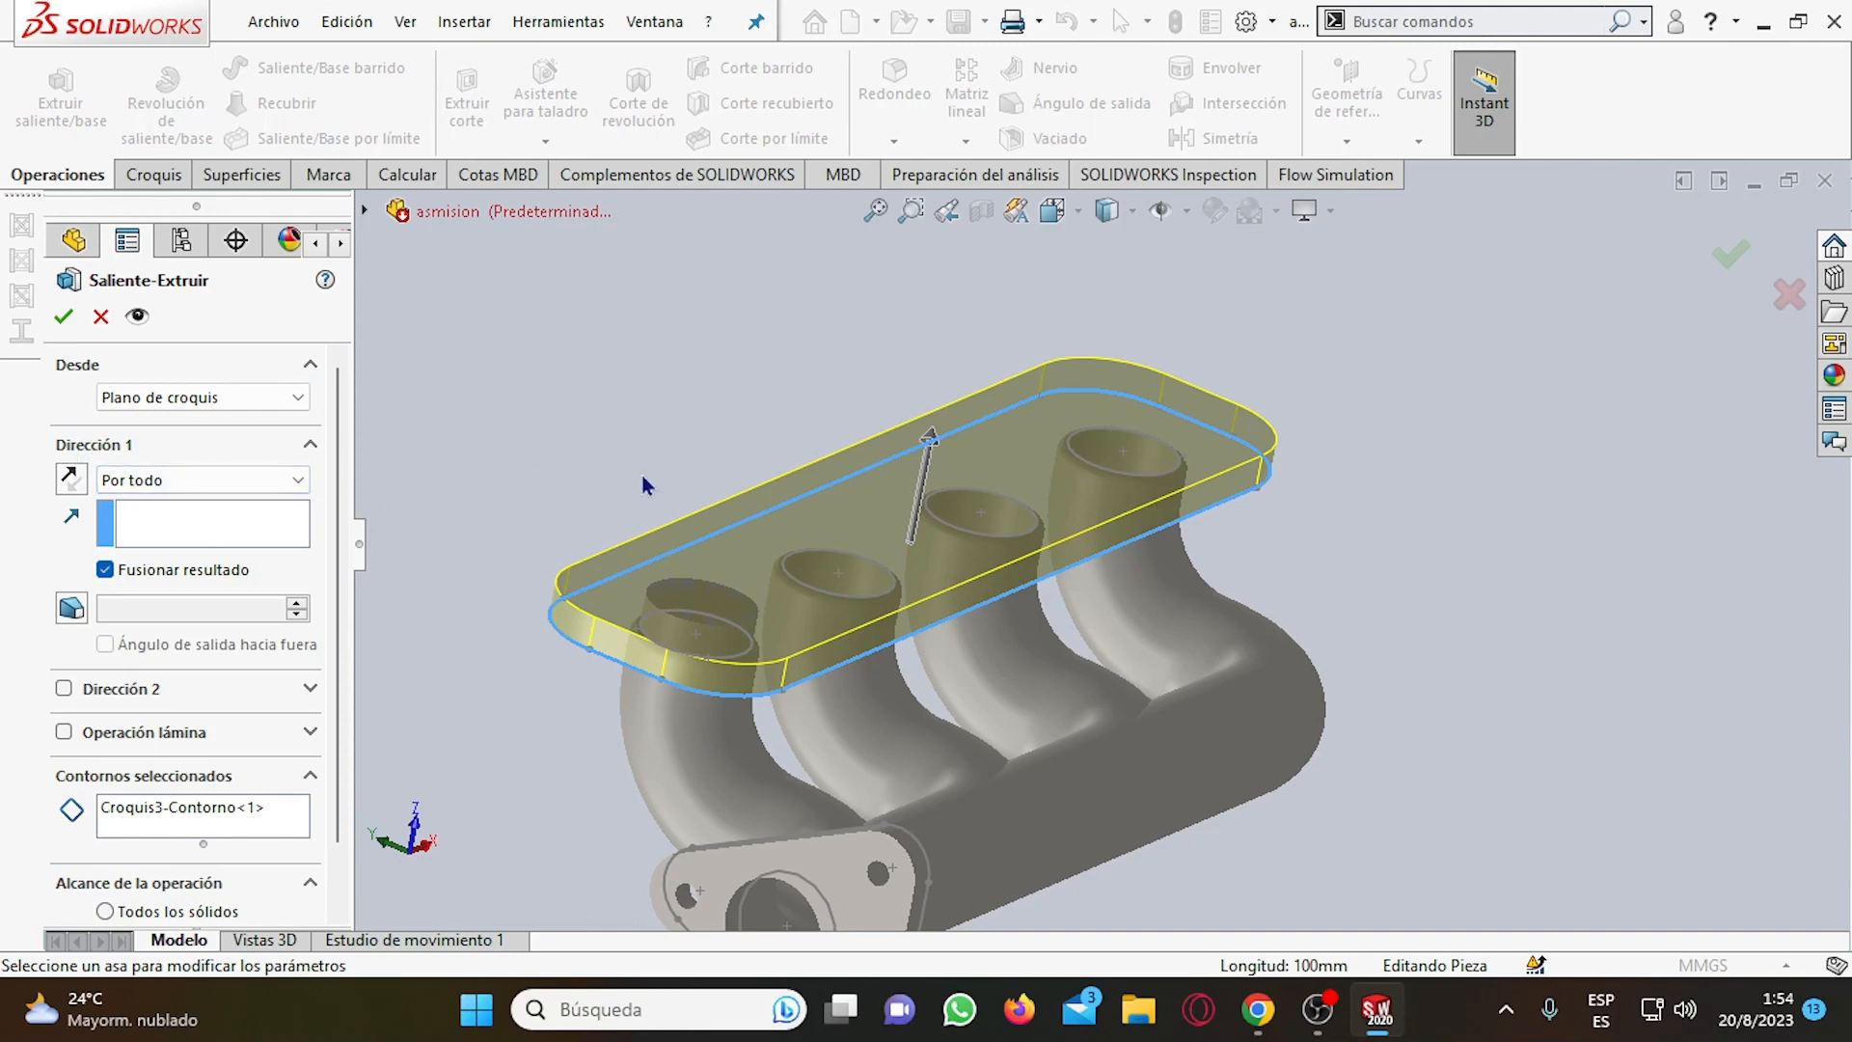
click(125, 482)
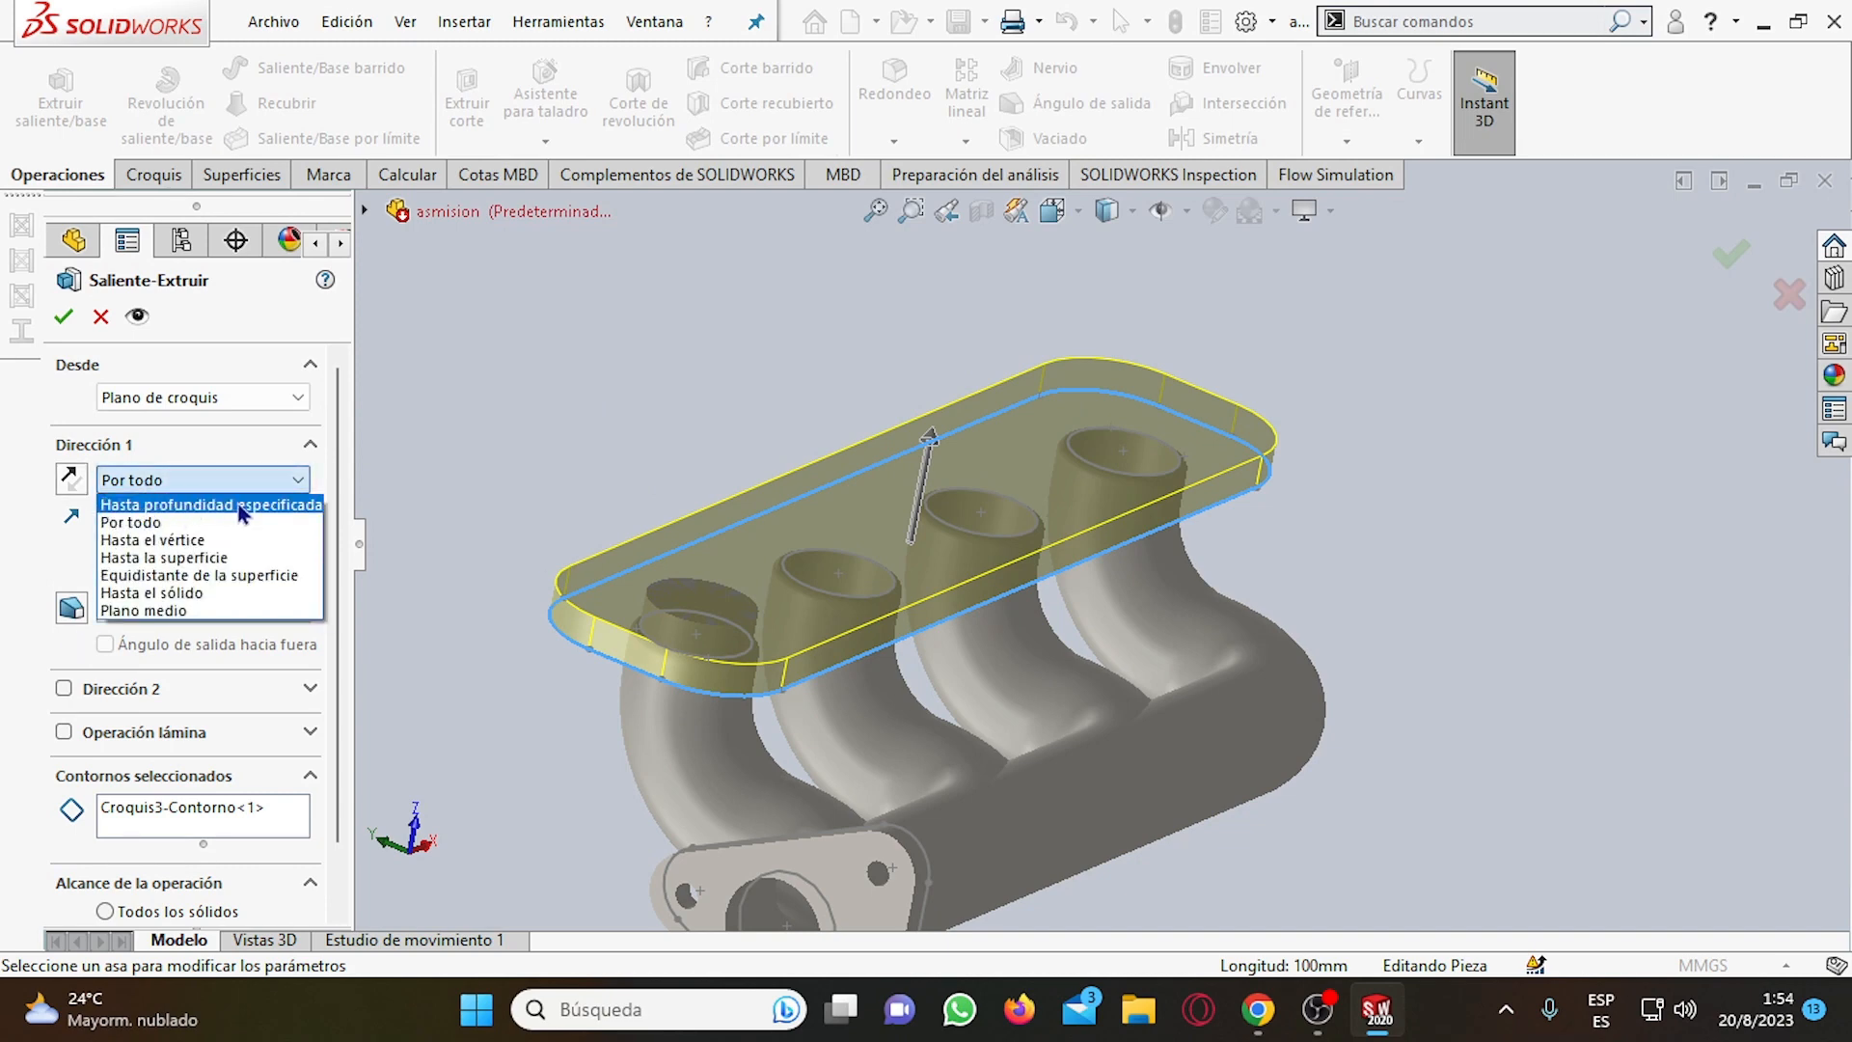
click(2, 542)
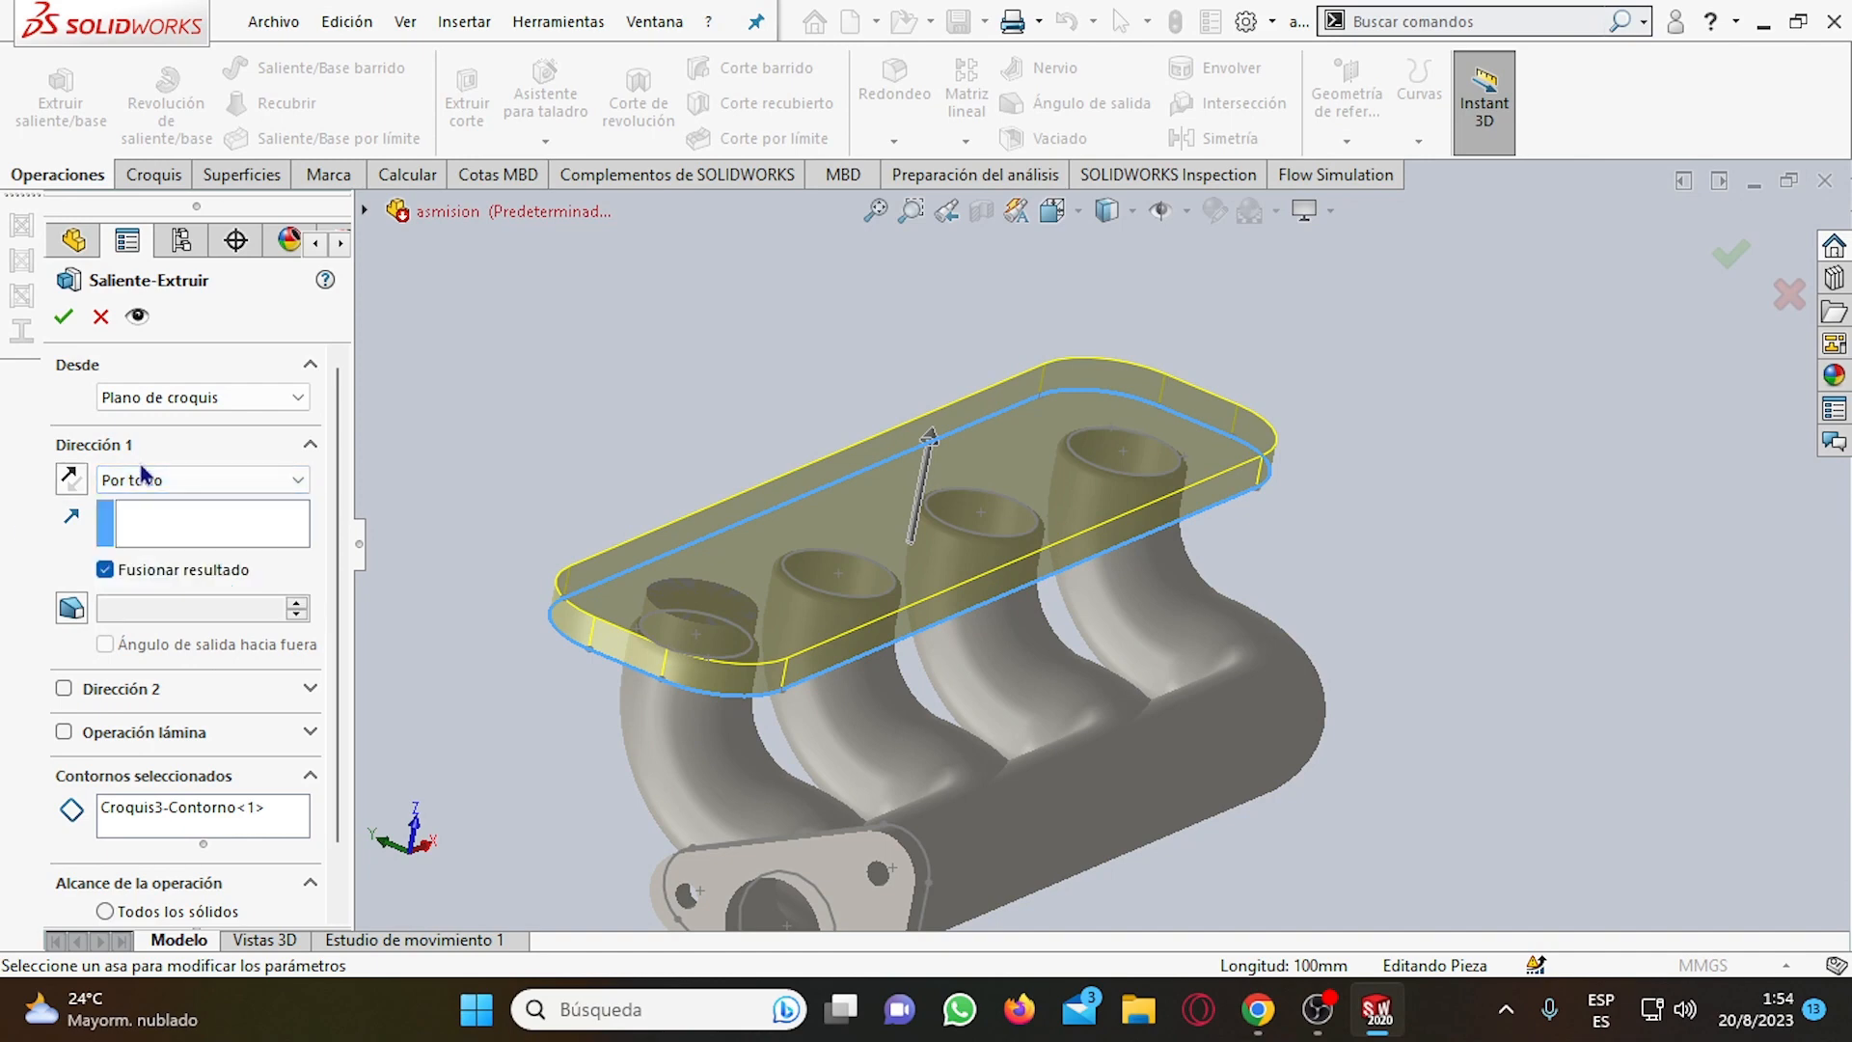
click(139, 536)
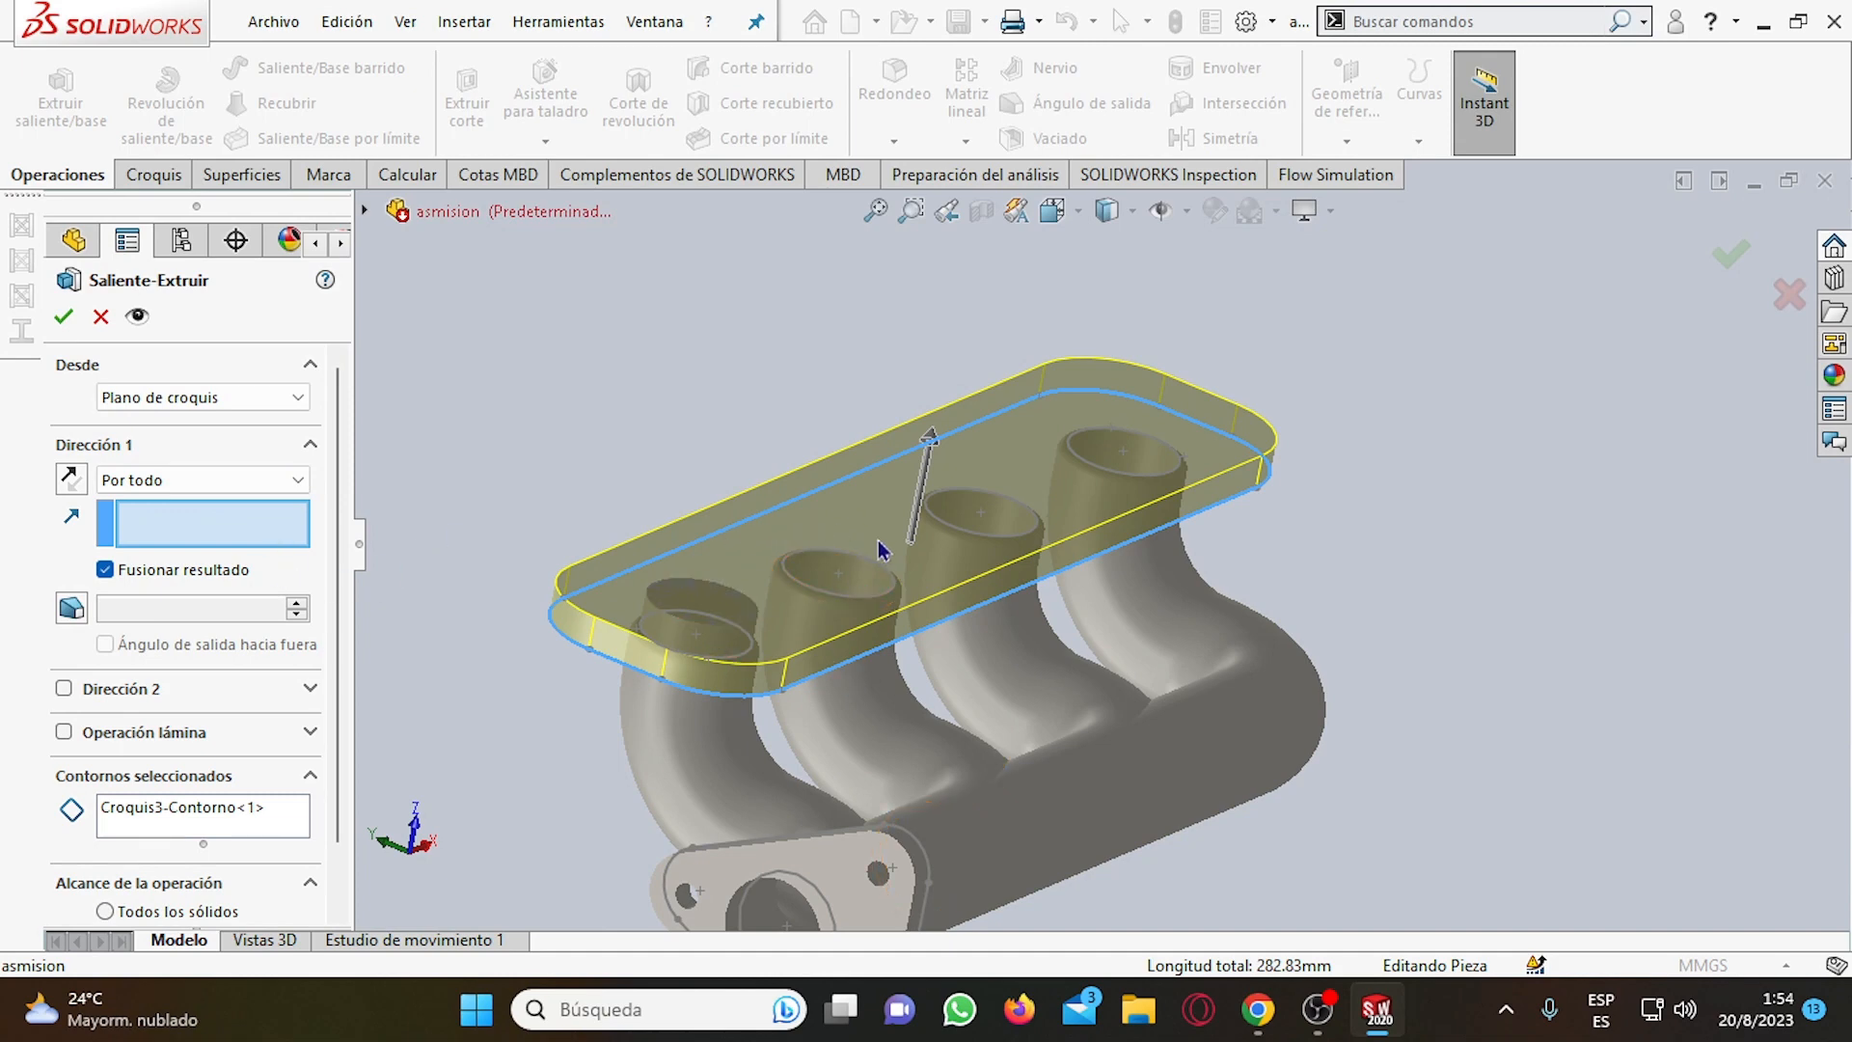
Try Hasta la superficie as the extrusion's end condition and restore Por todo.
middle_drag(1029, 616, 1029, 537)
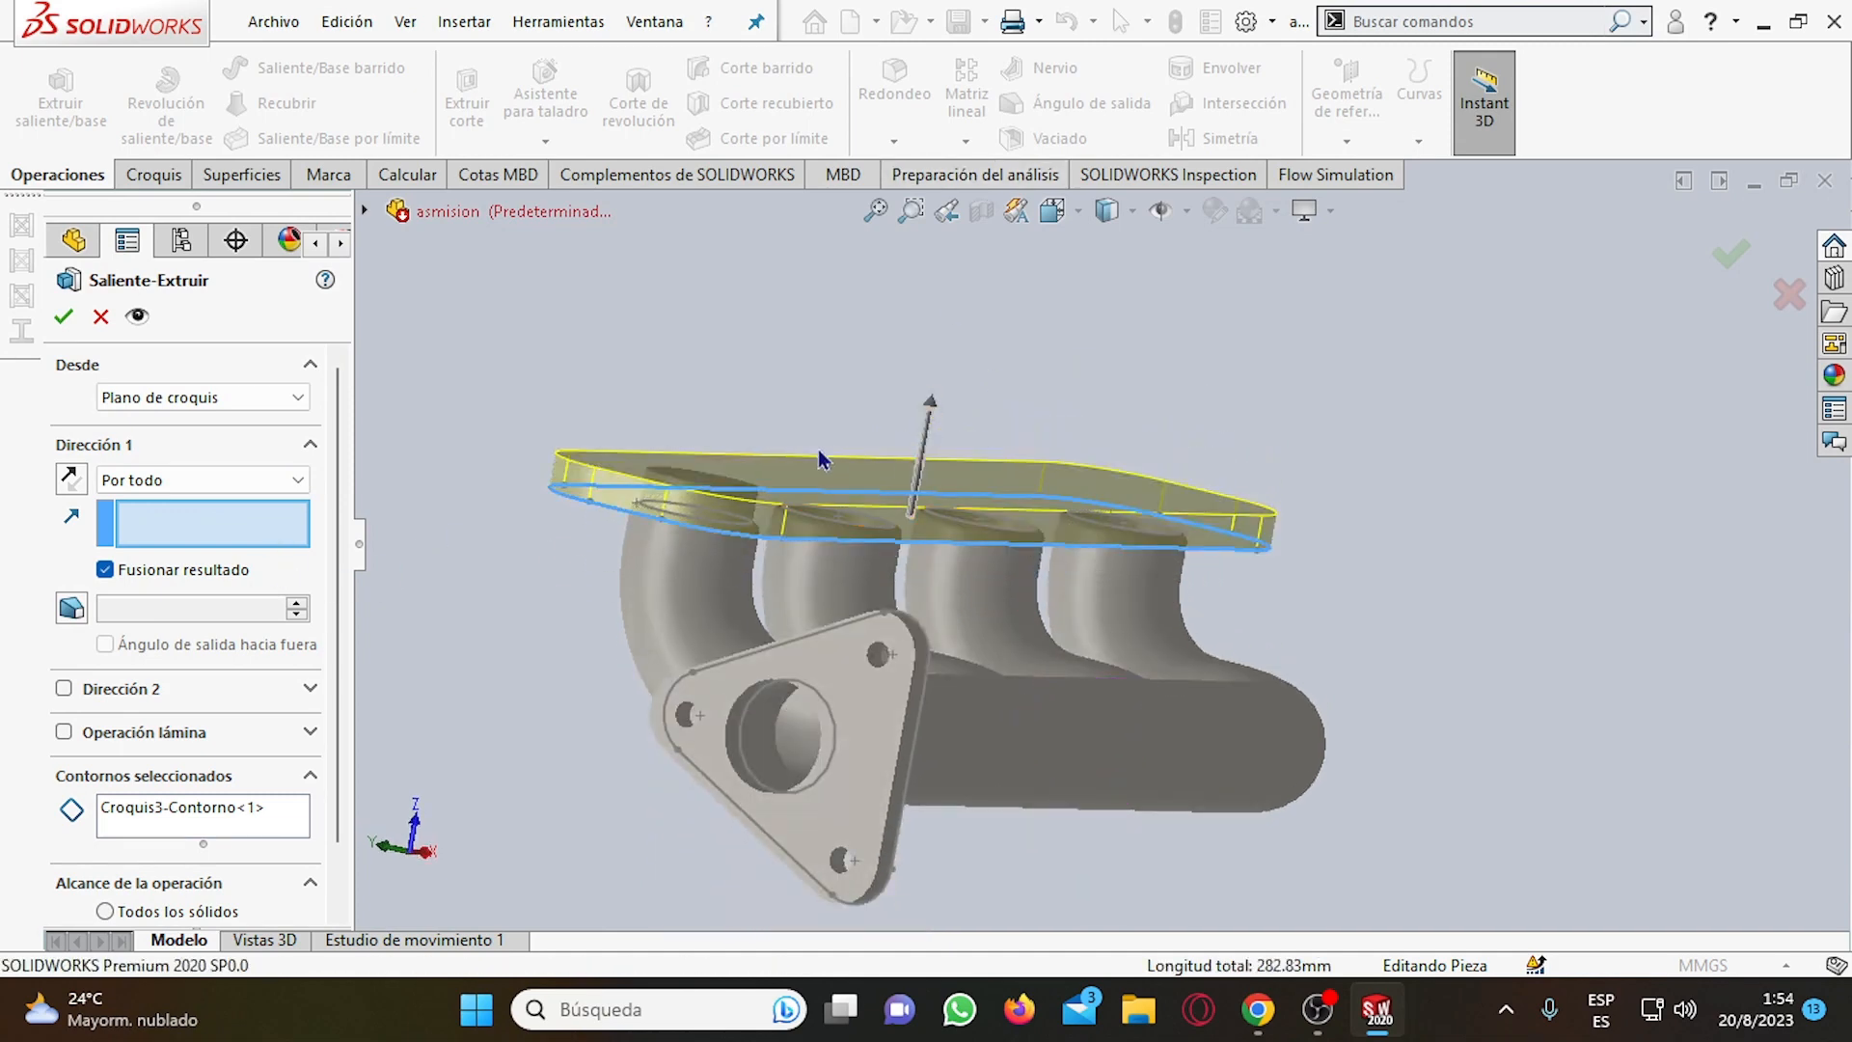
click(144, 479)
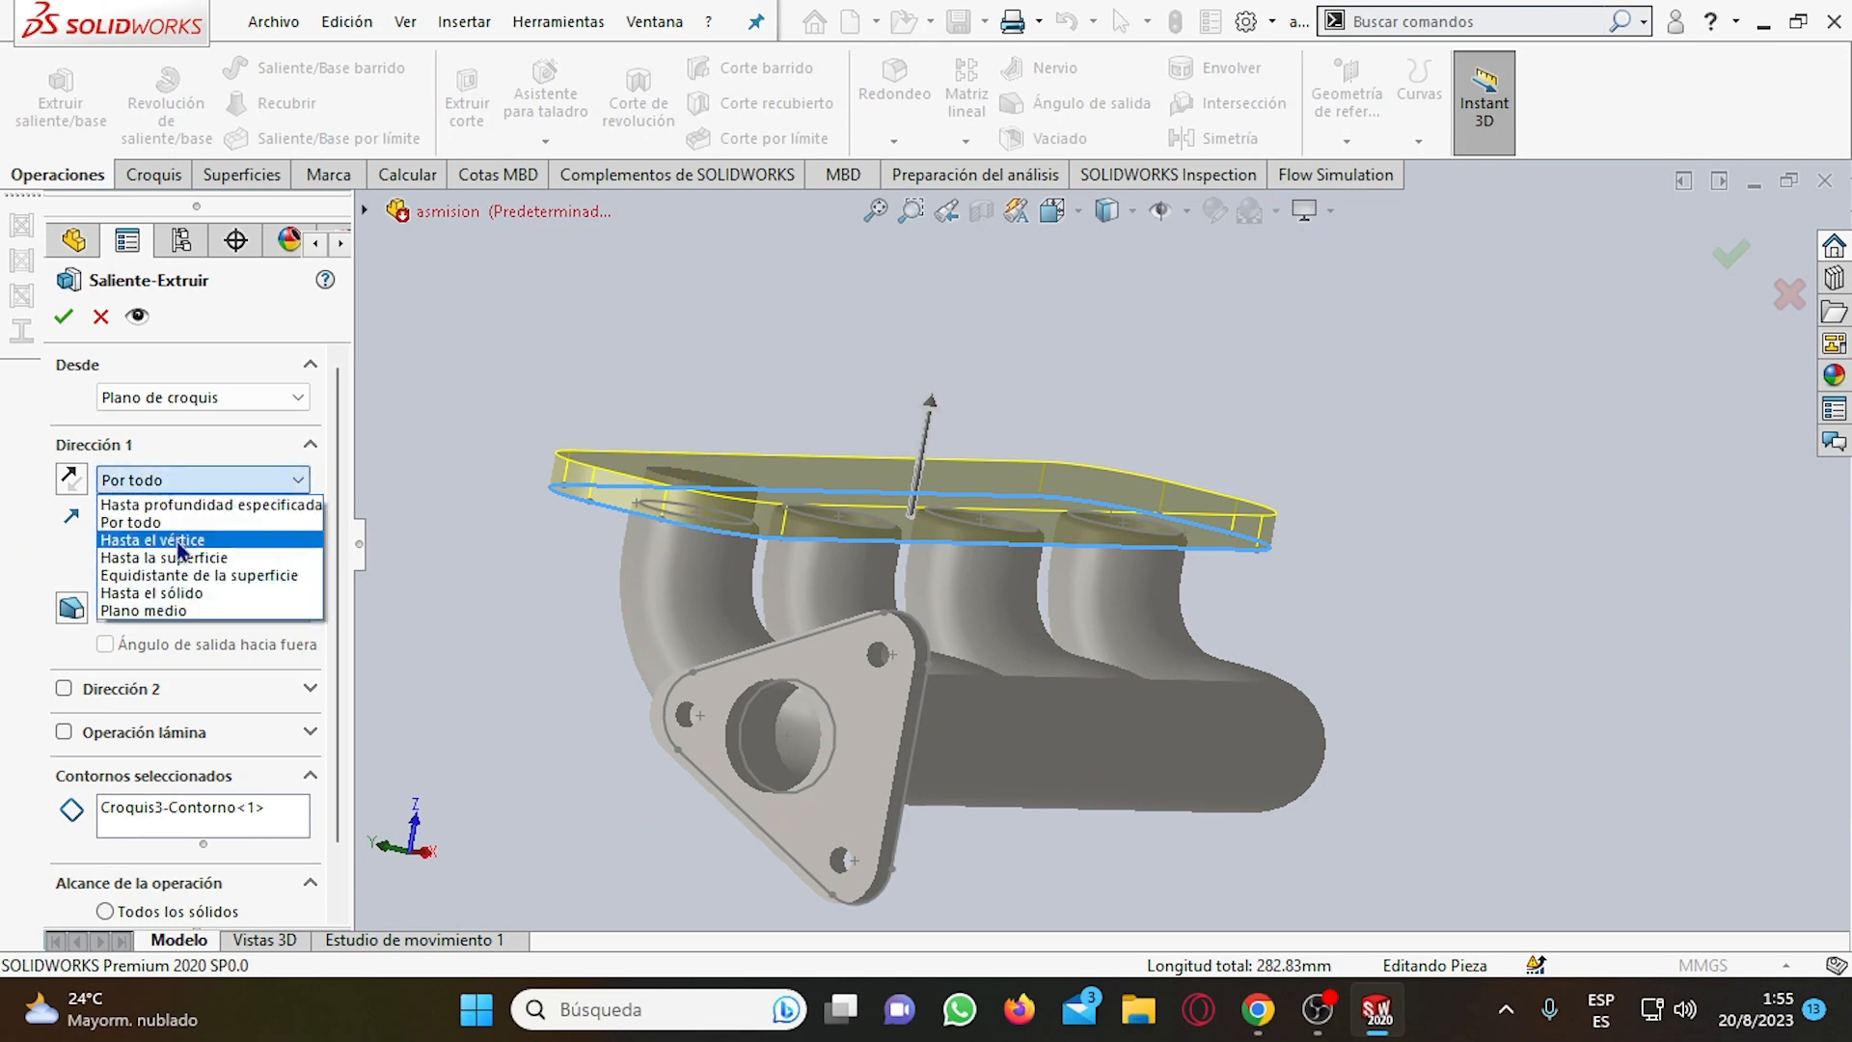
click(179, 557)
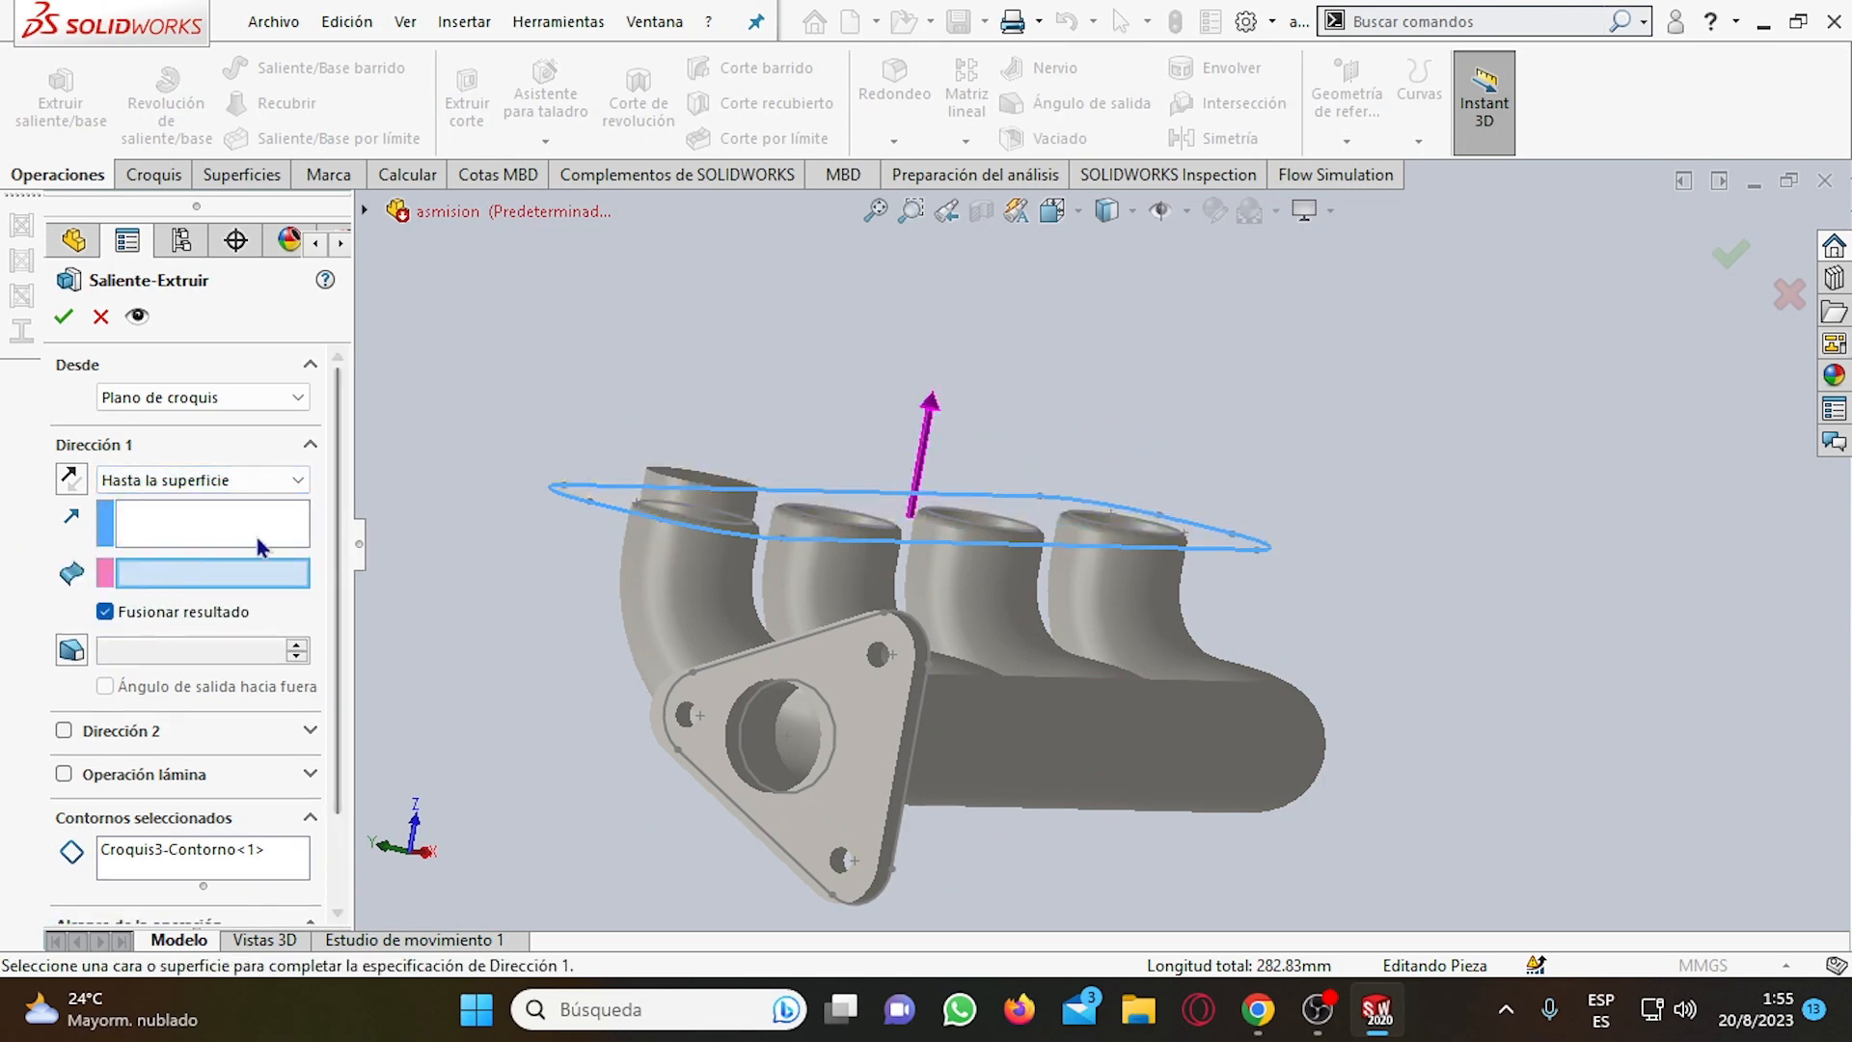
click(244, 479)
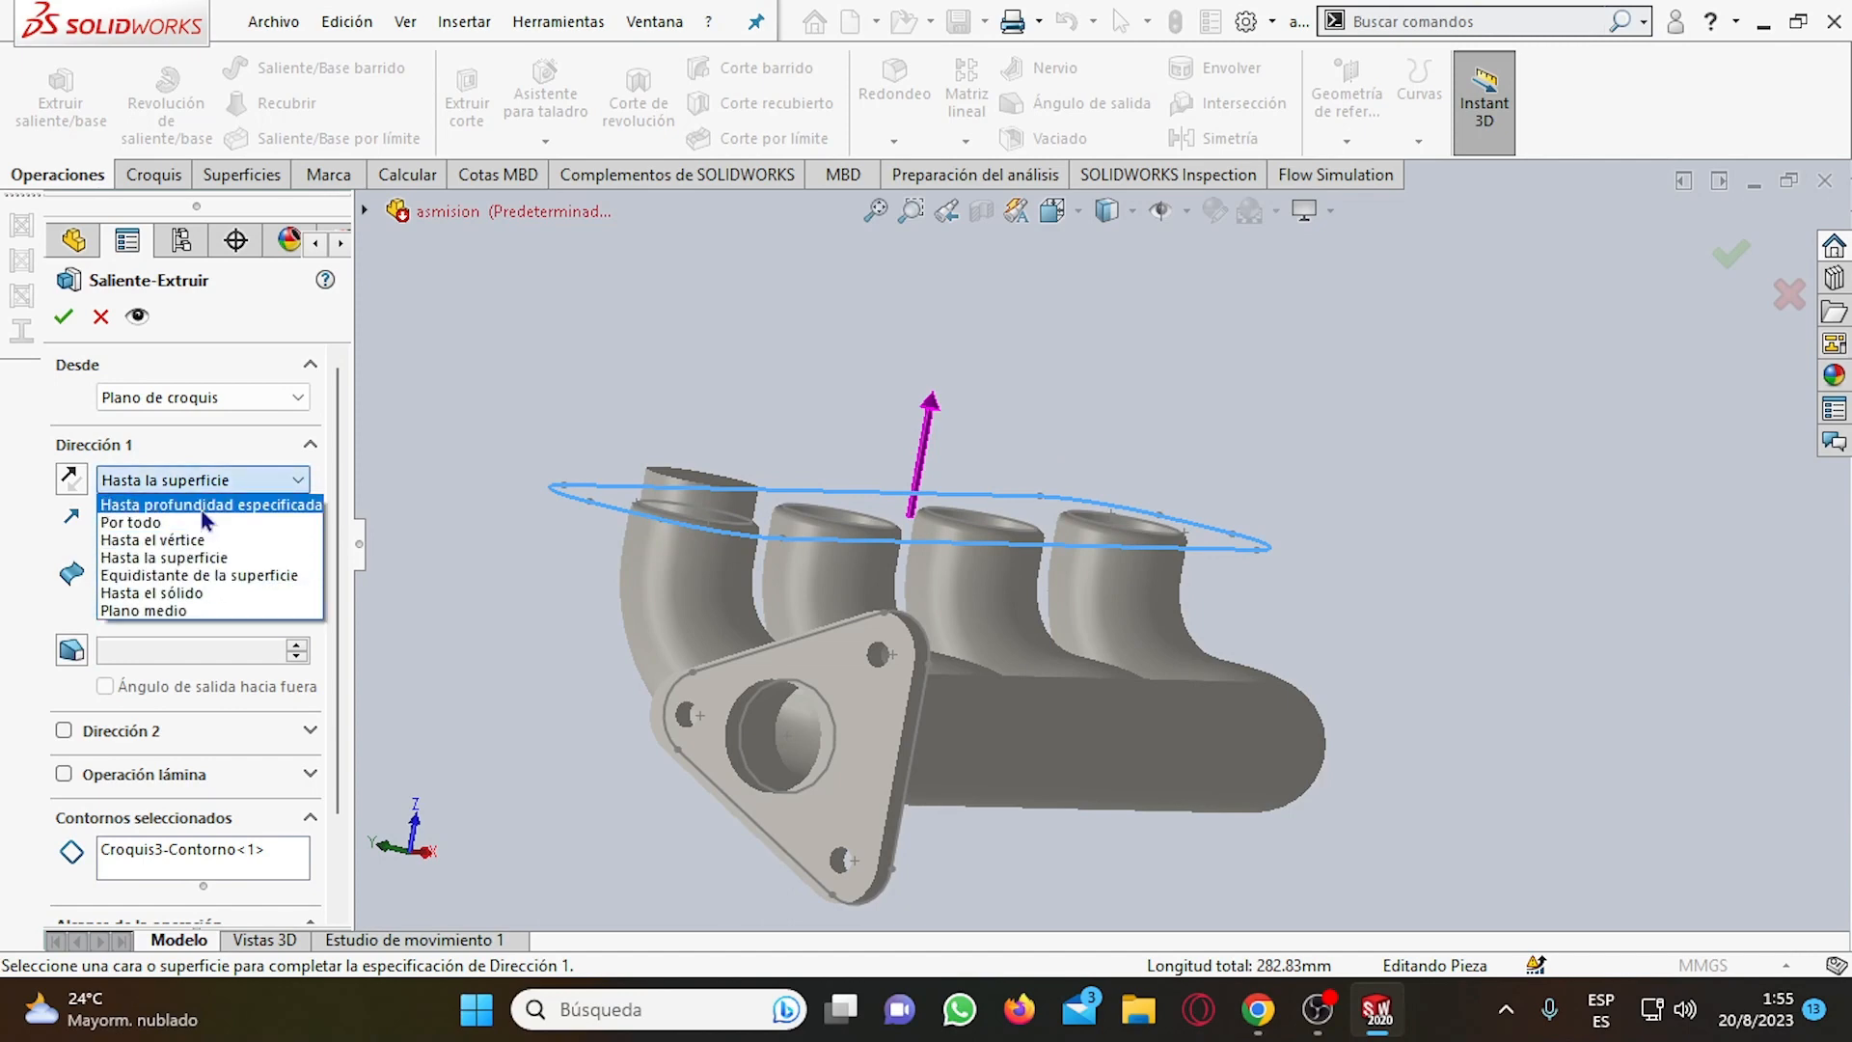
click(145, 516)
Direct the Por todo extrusion of the rounded outline upward, away from the manifold pipes, and accept the feature.
middle_drag(1248, 465, 1204, 567)
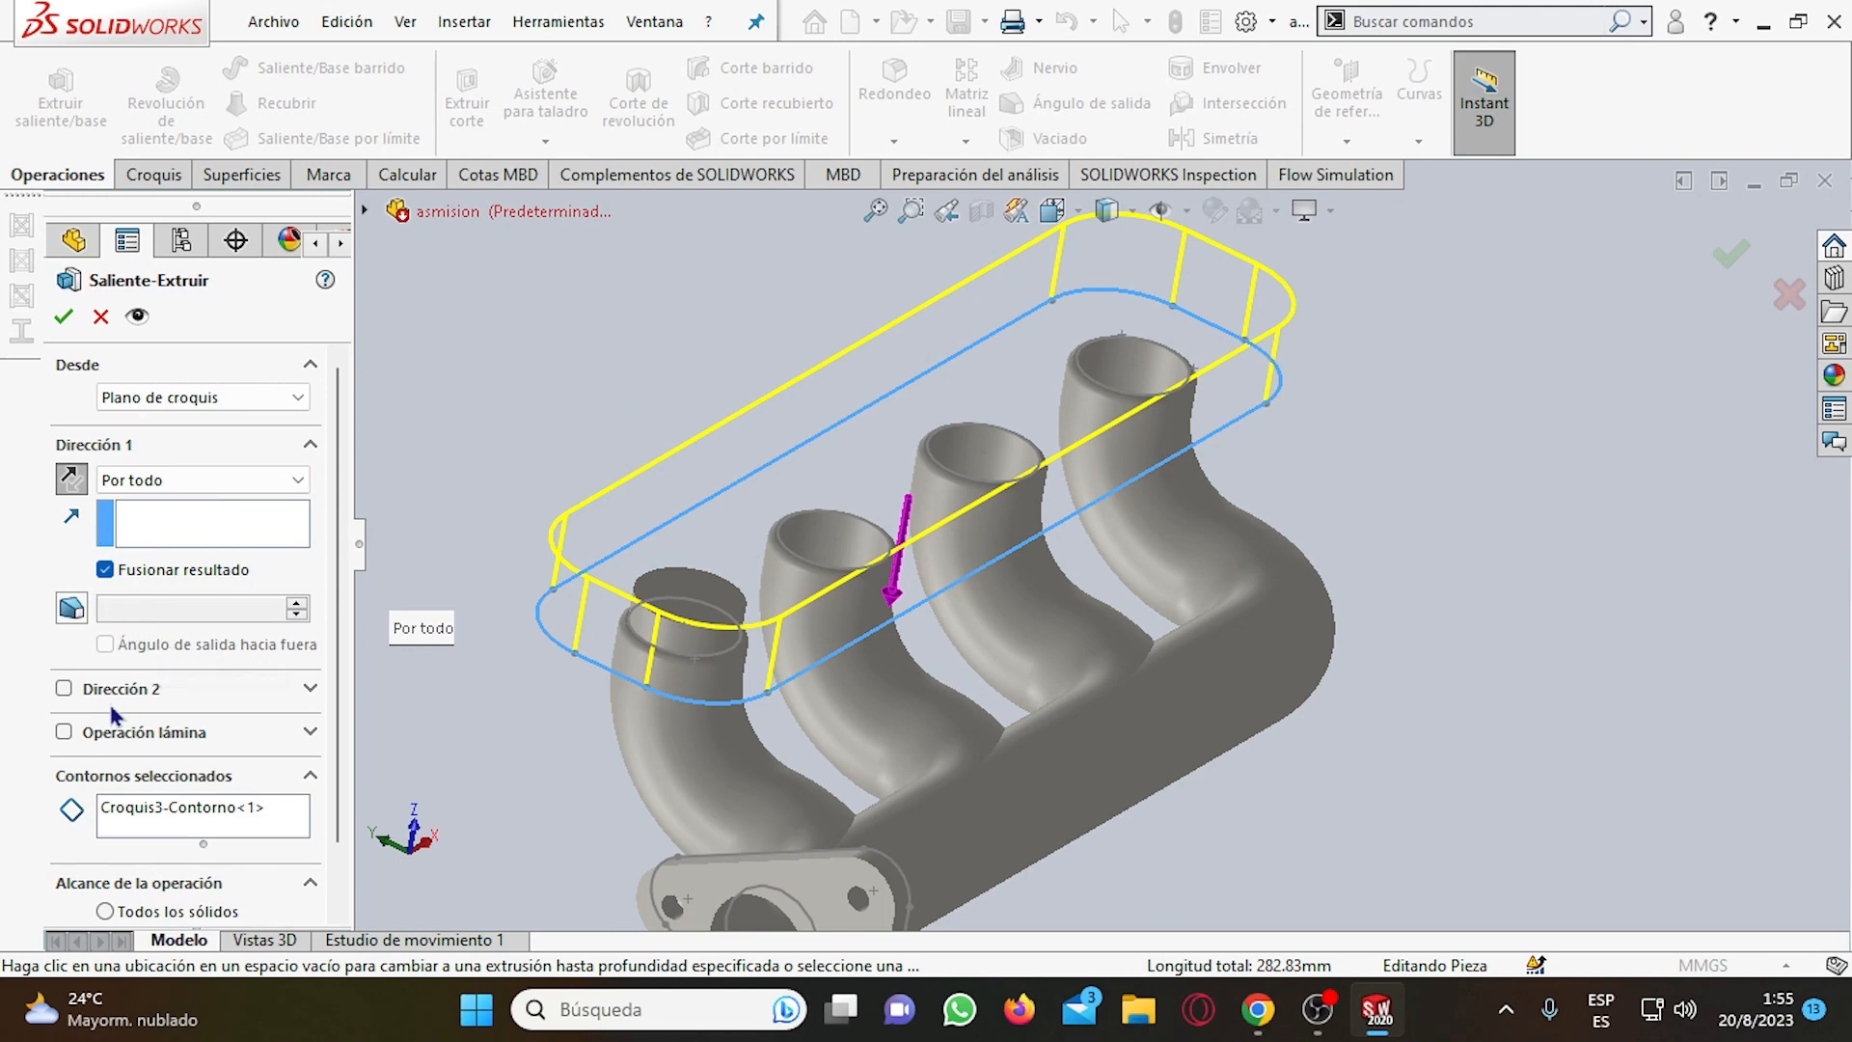
scroll(131, 783, down, 1)
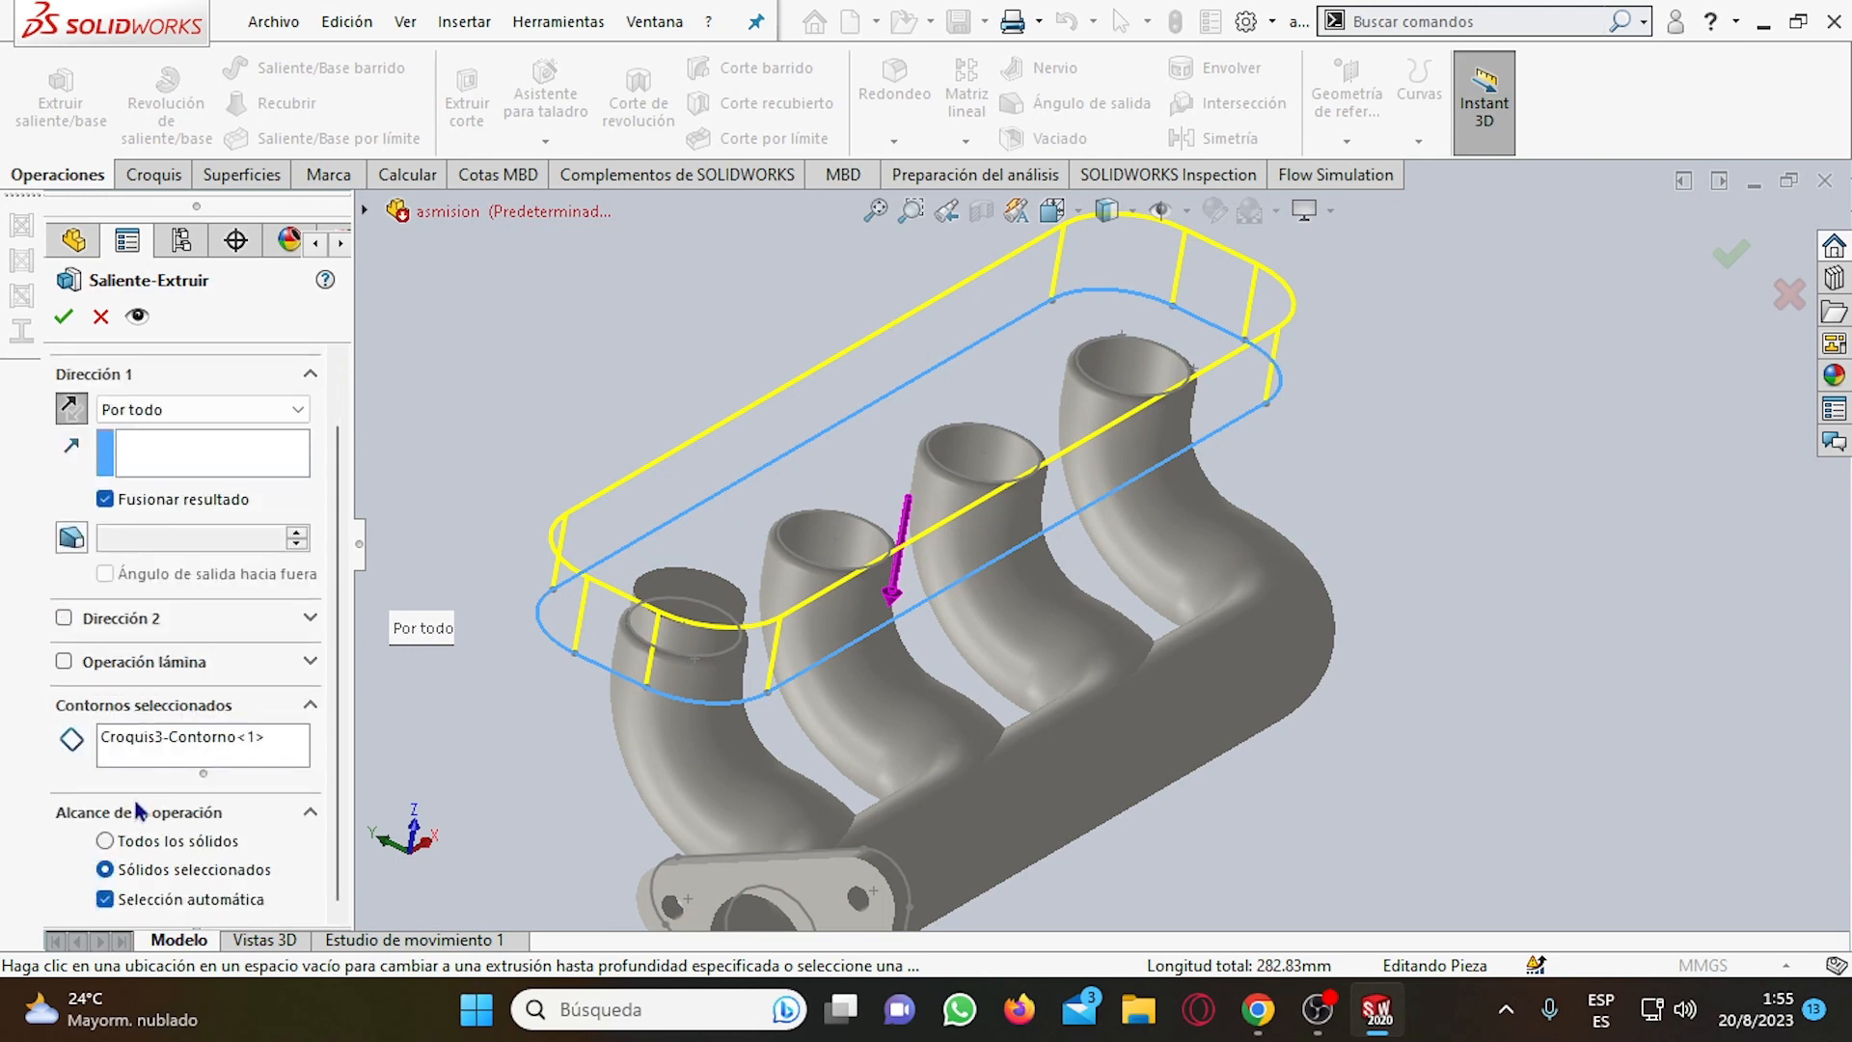
click(177, 743)
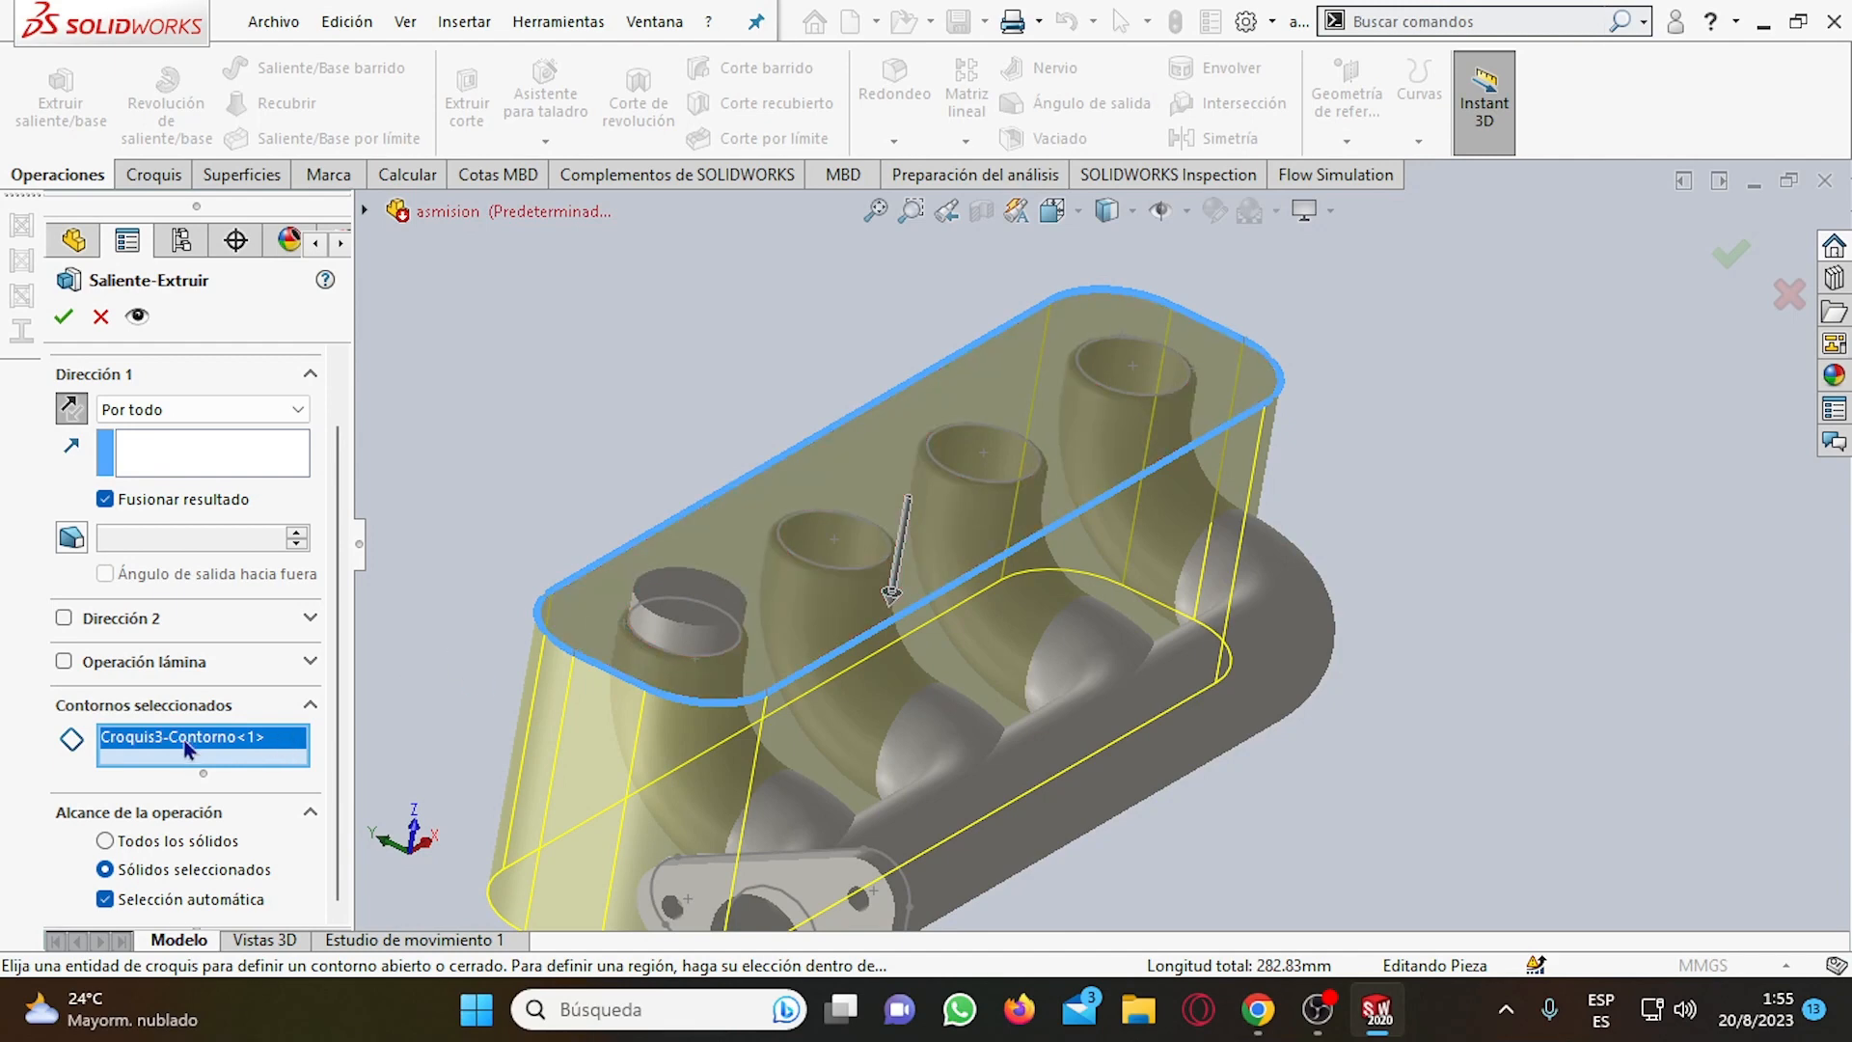
click(66, 412)
middle_drag(1198, 530, 1169, 608)
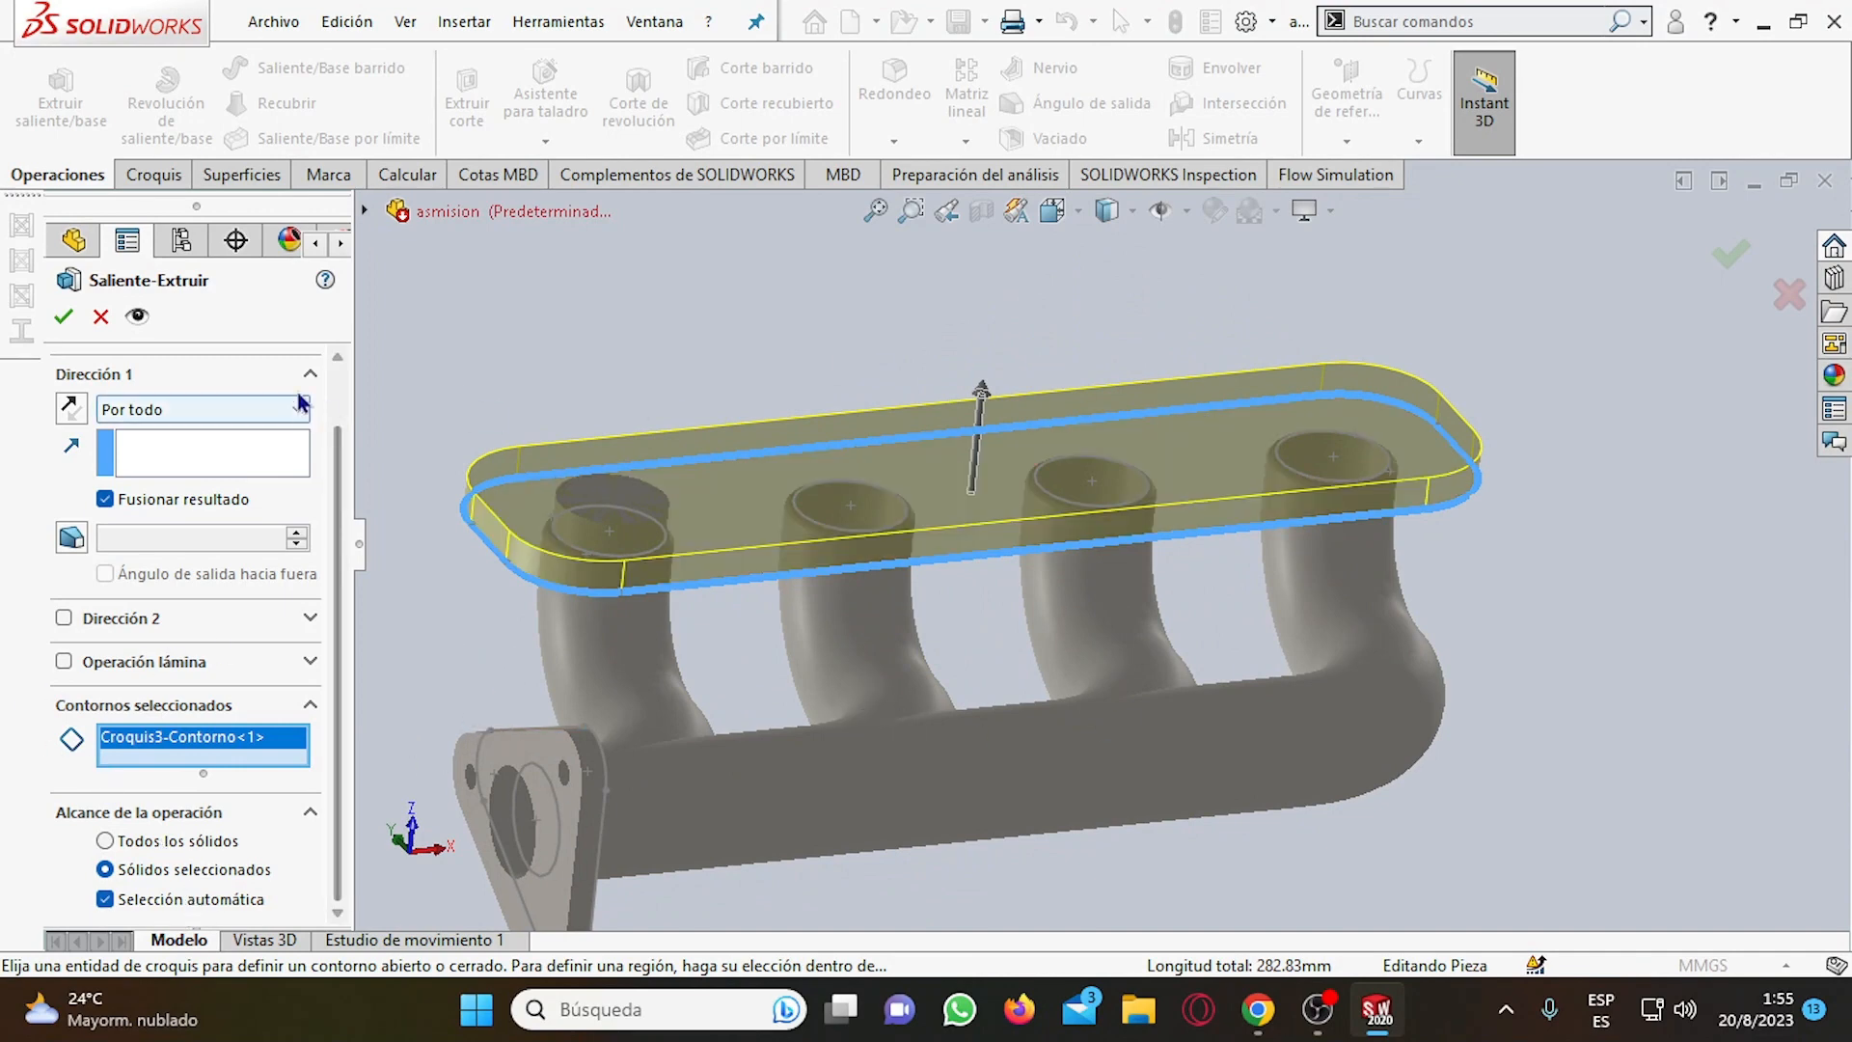
click(81, 321)
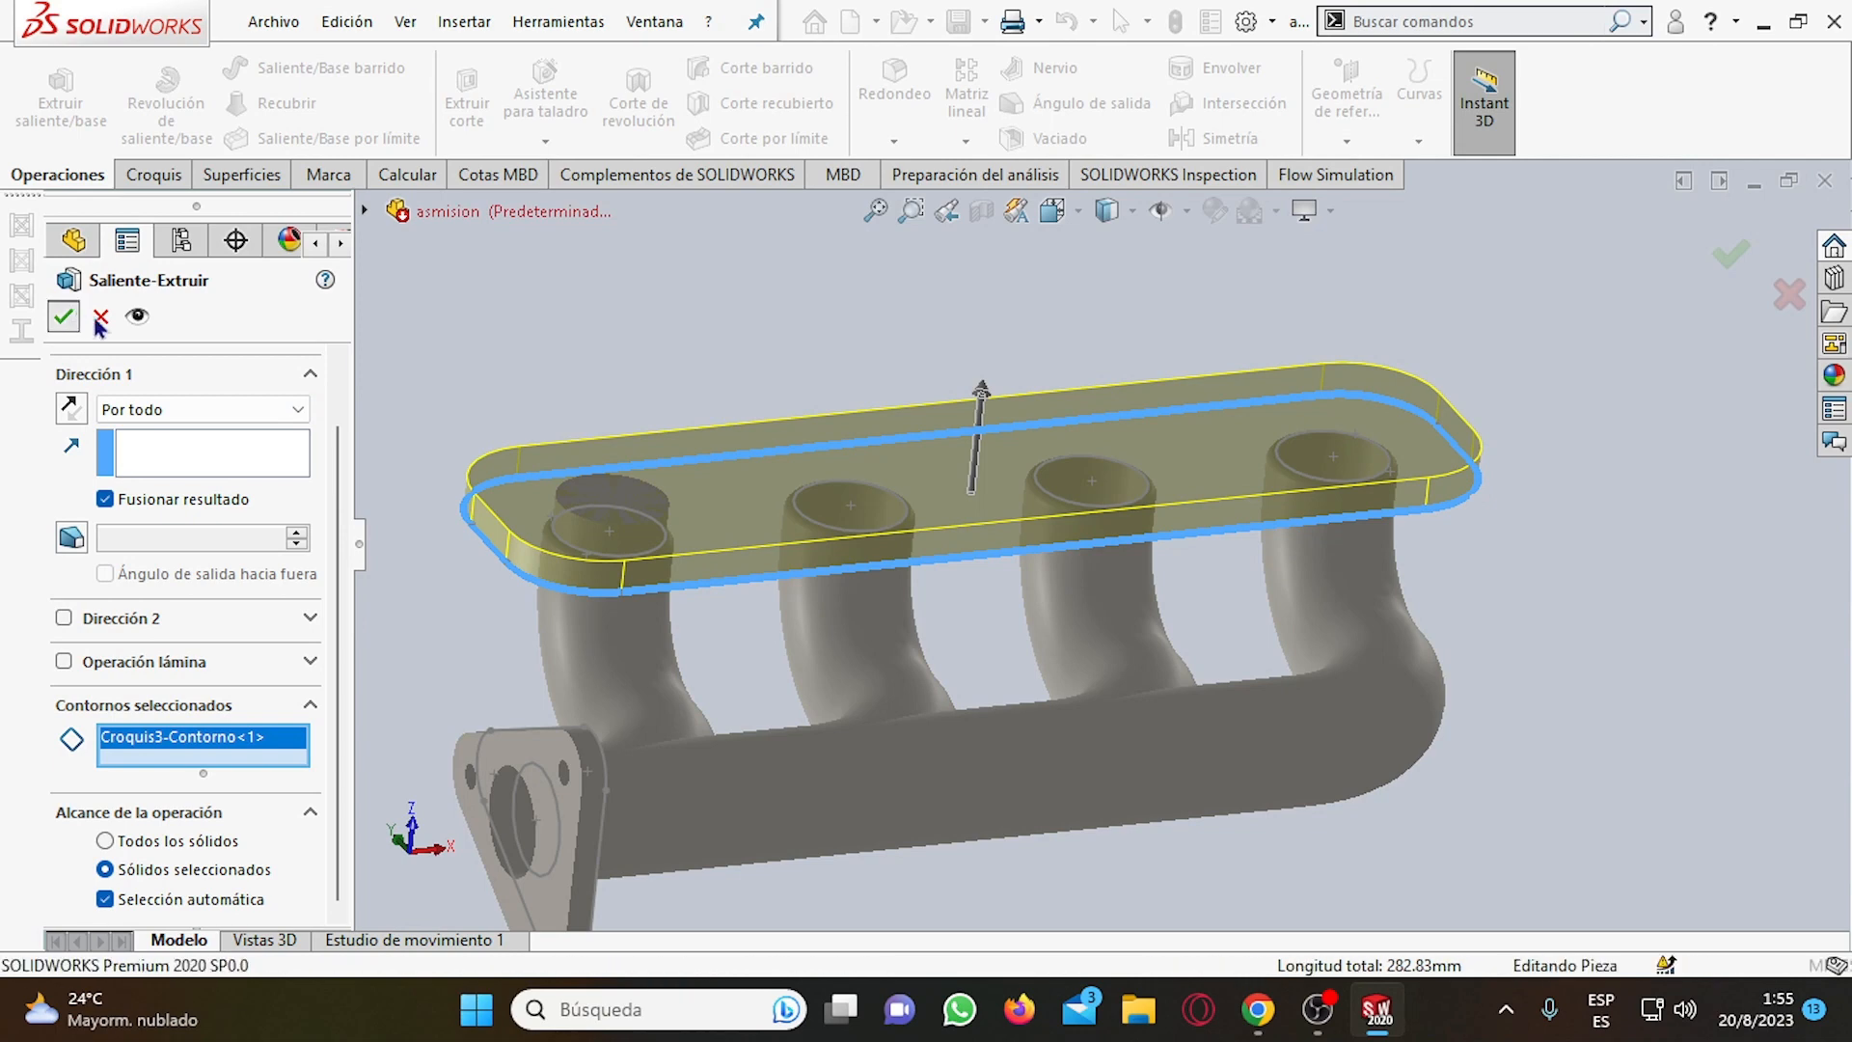
Open the failed hole feature Agujero2 for editing, check its hole type and positions, and cancel the edit.
middle_drag(777, 436, 794, 512)
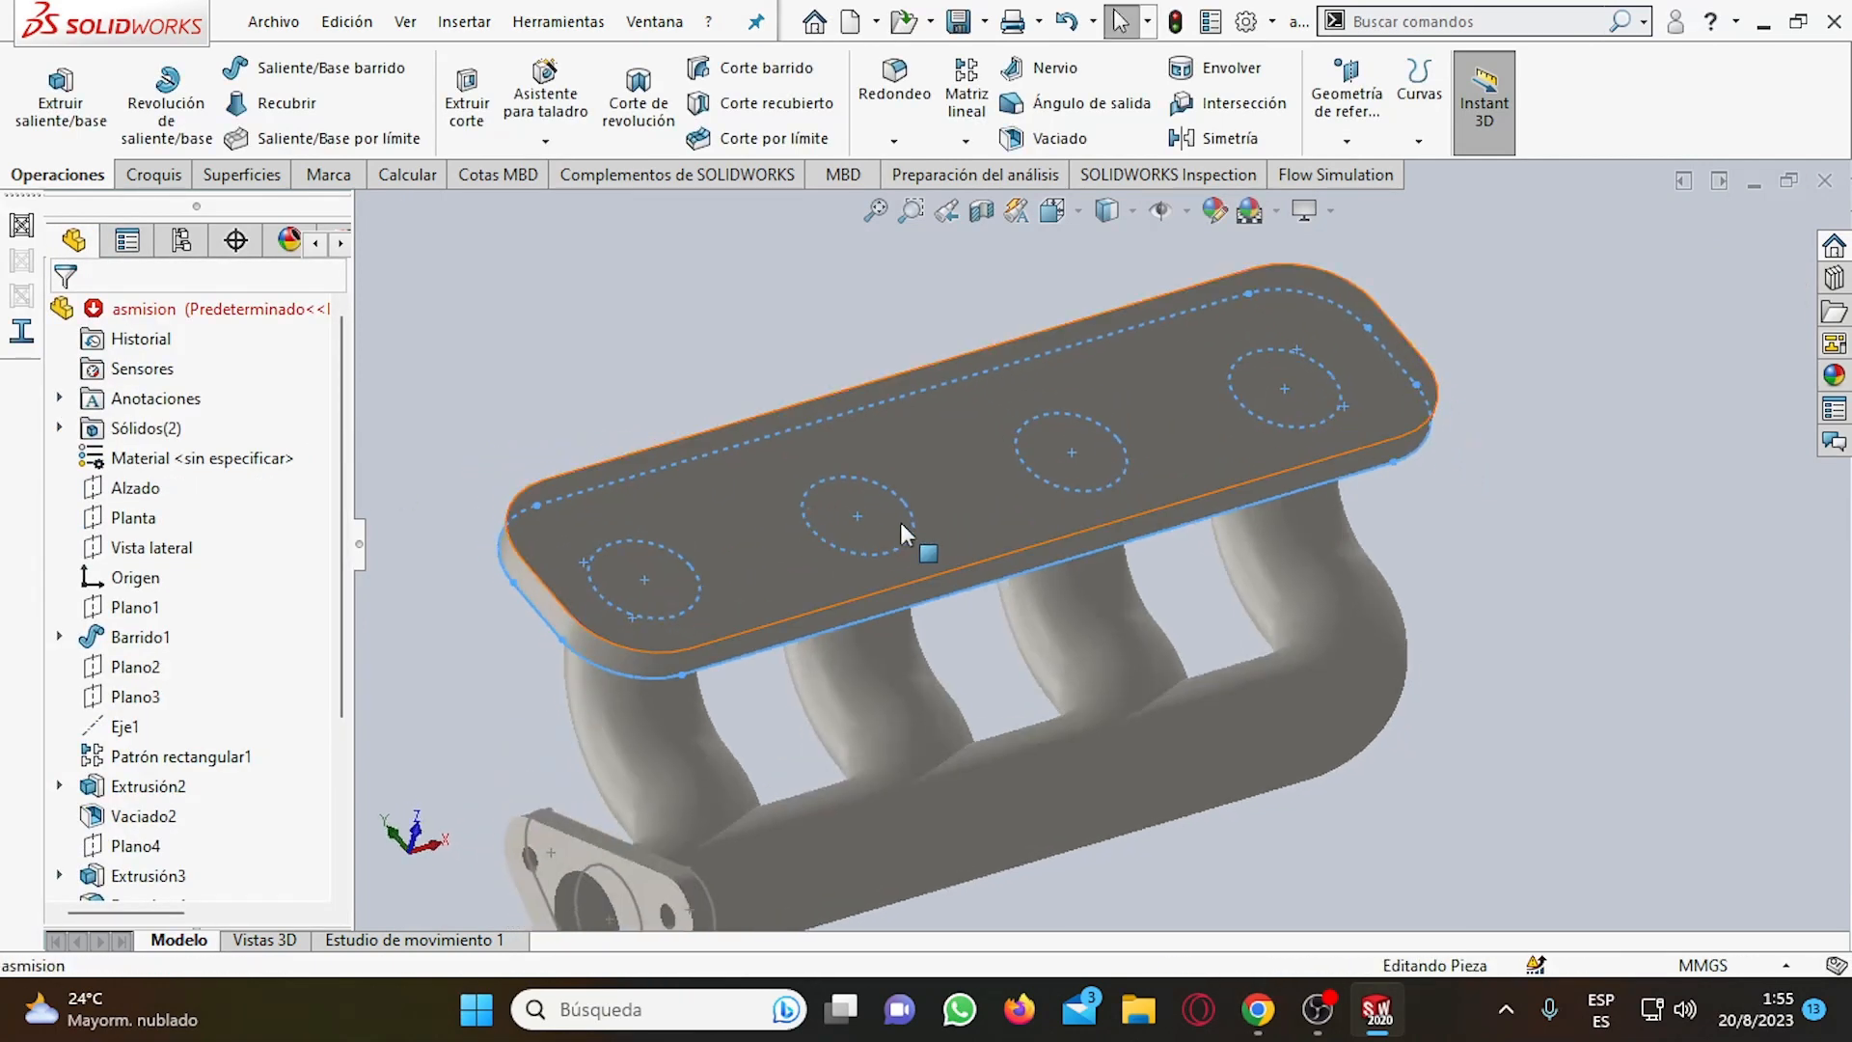
middle_drag(1598, 549, 1550, 484)
scroll(297, 736, down, 3)
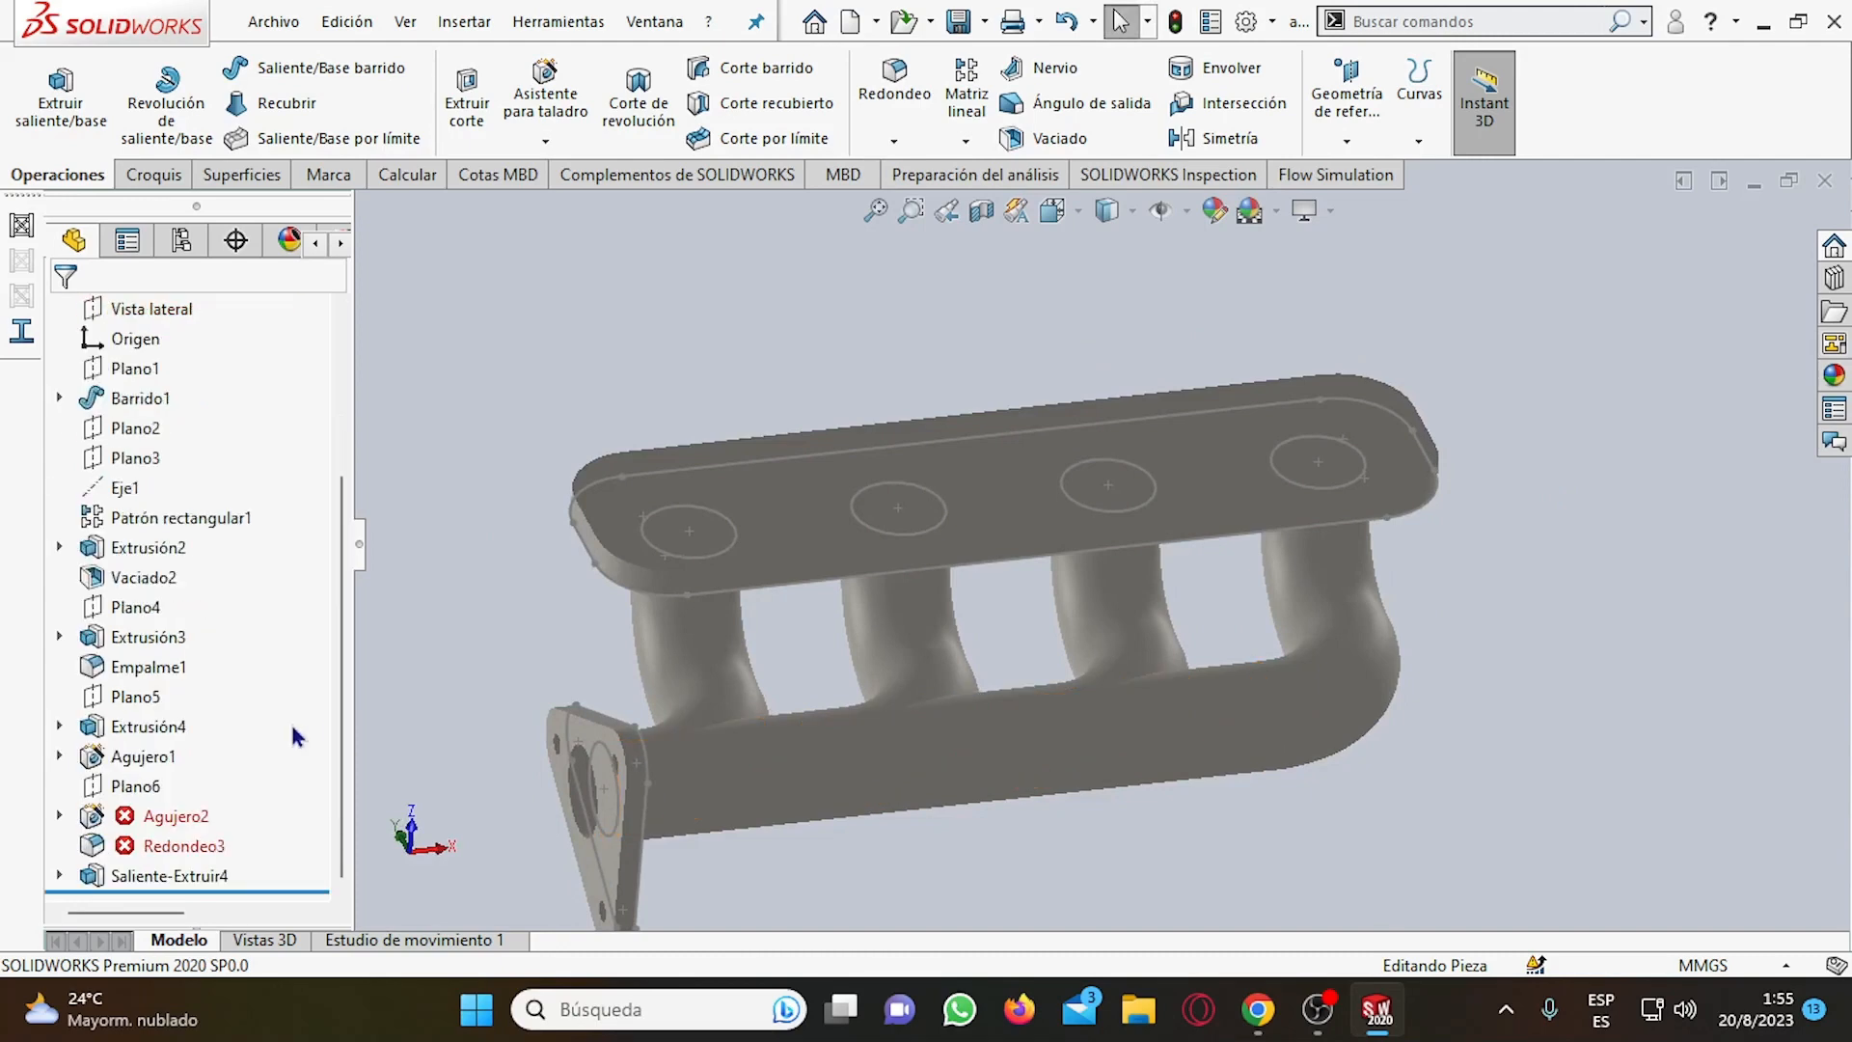
click(164, 819)
right_click(150, 819)
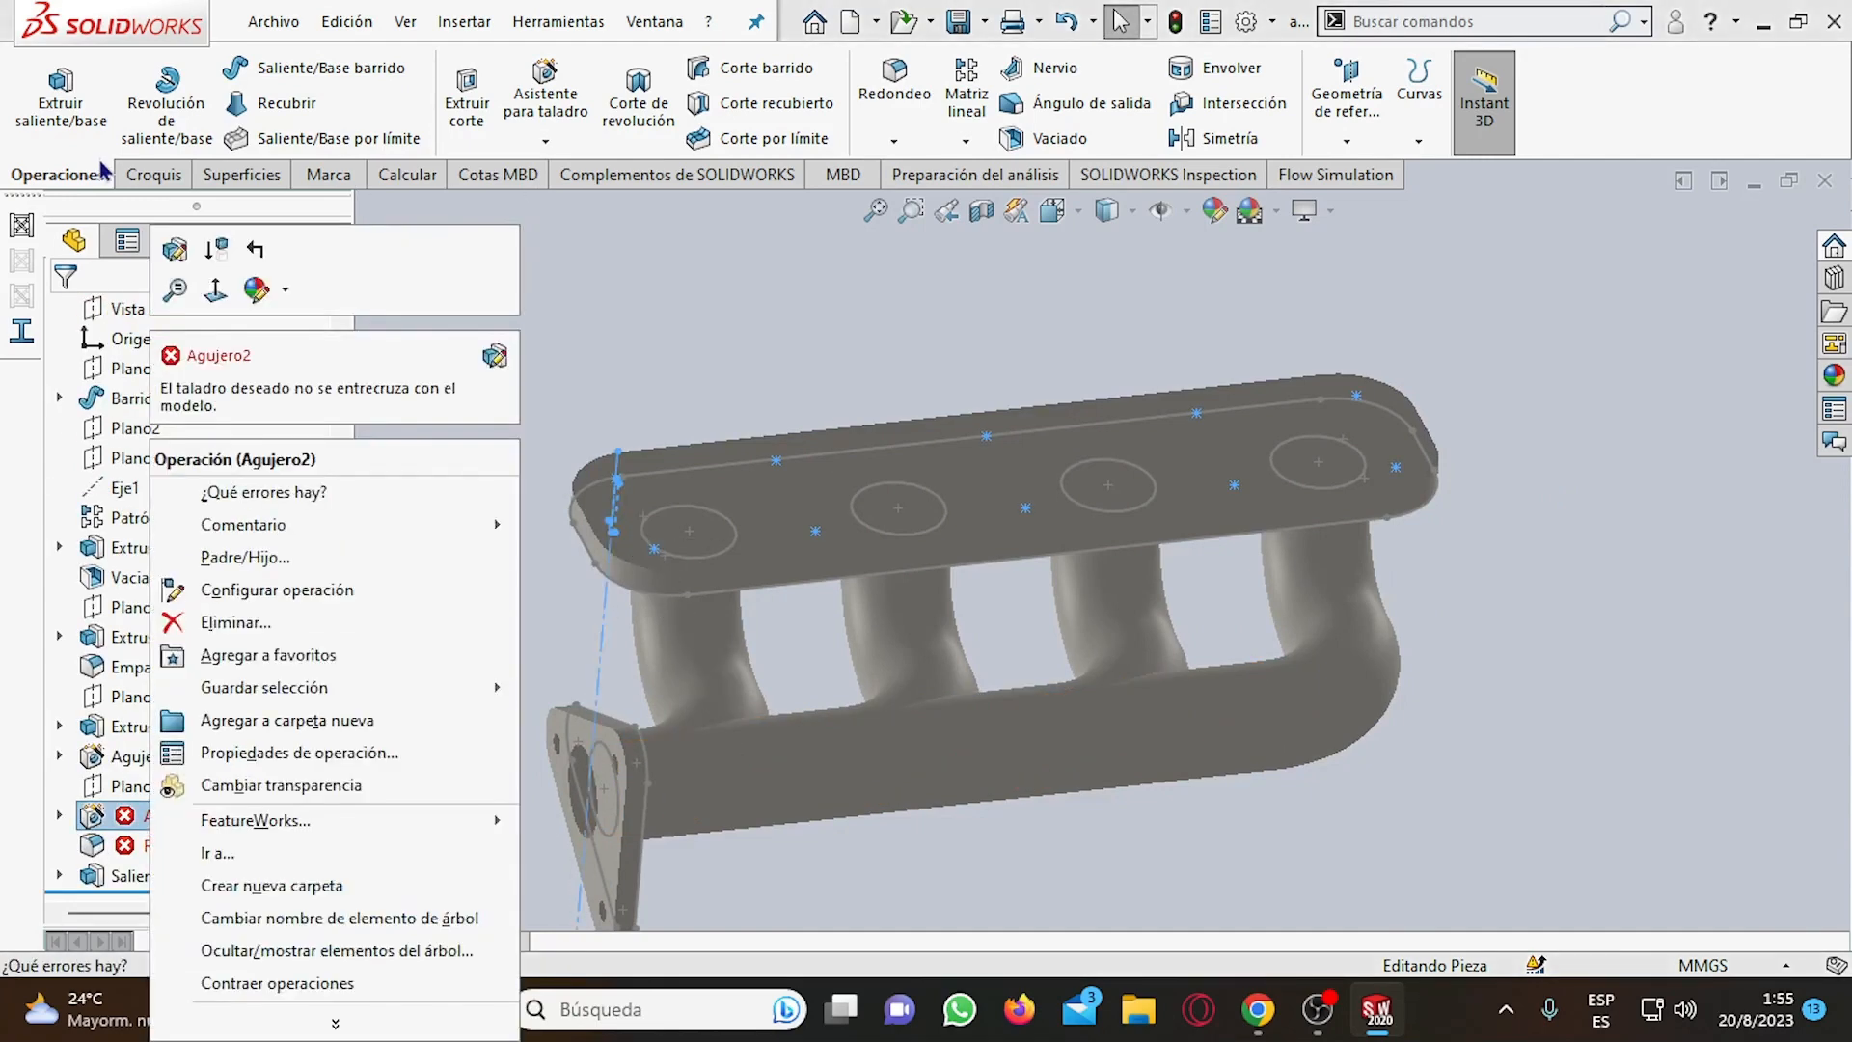
click(172, 245)
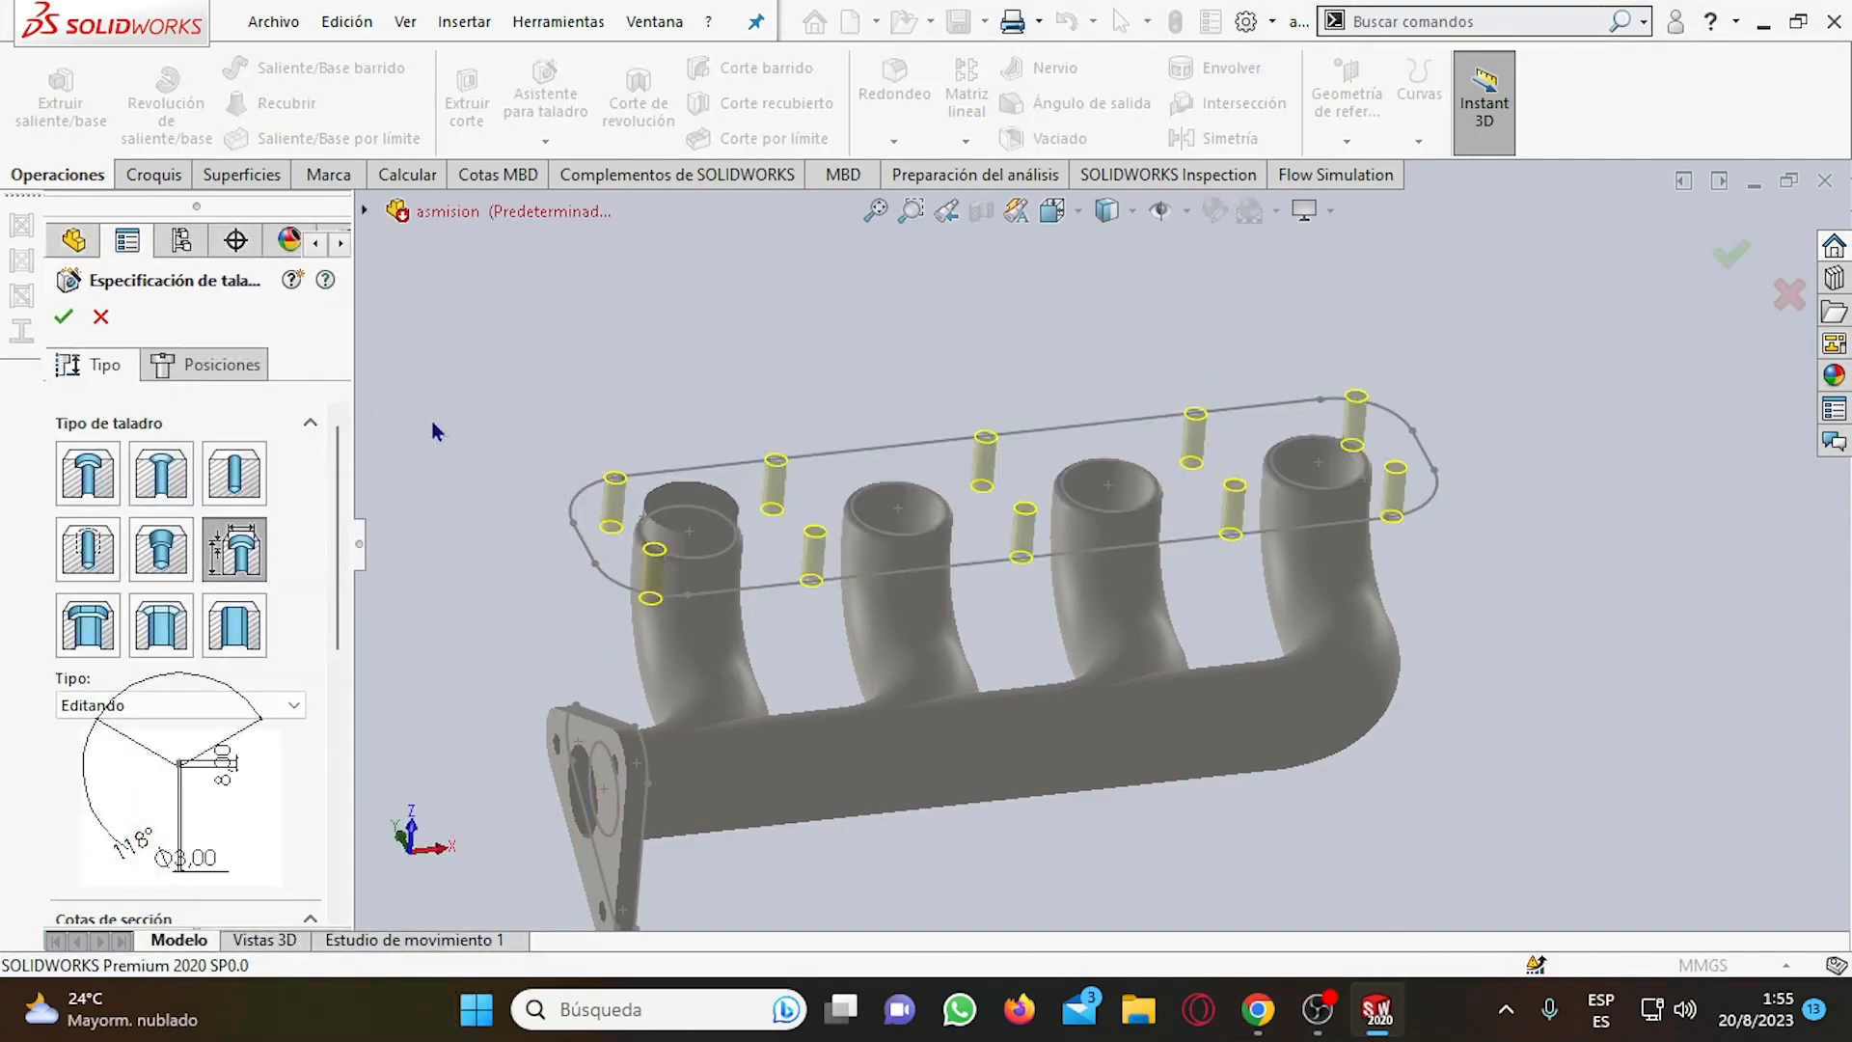
middle_drag(436, 431, 387, 431)
click(63, 317)
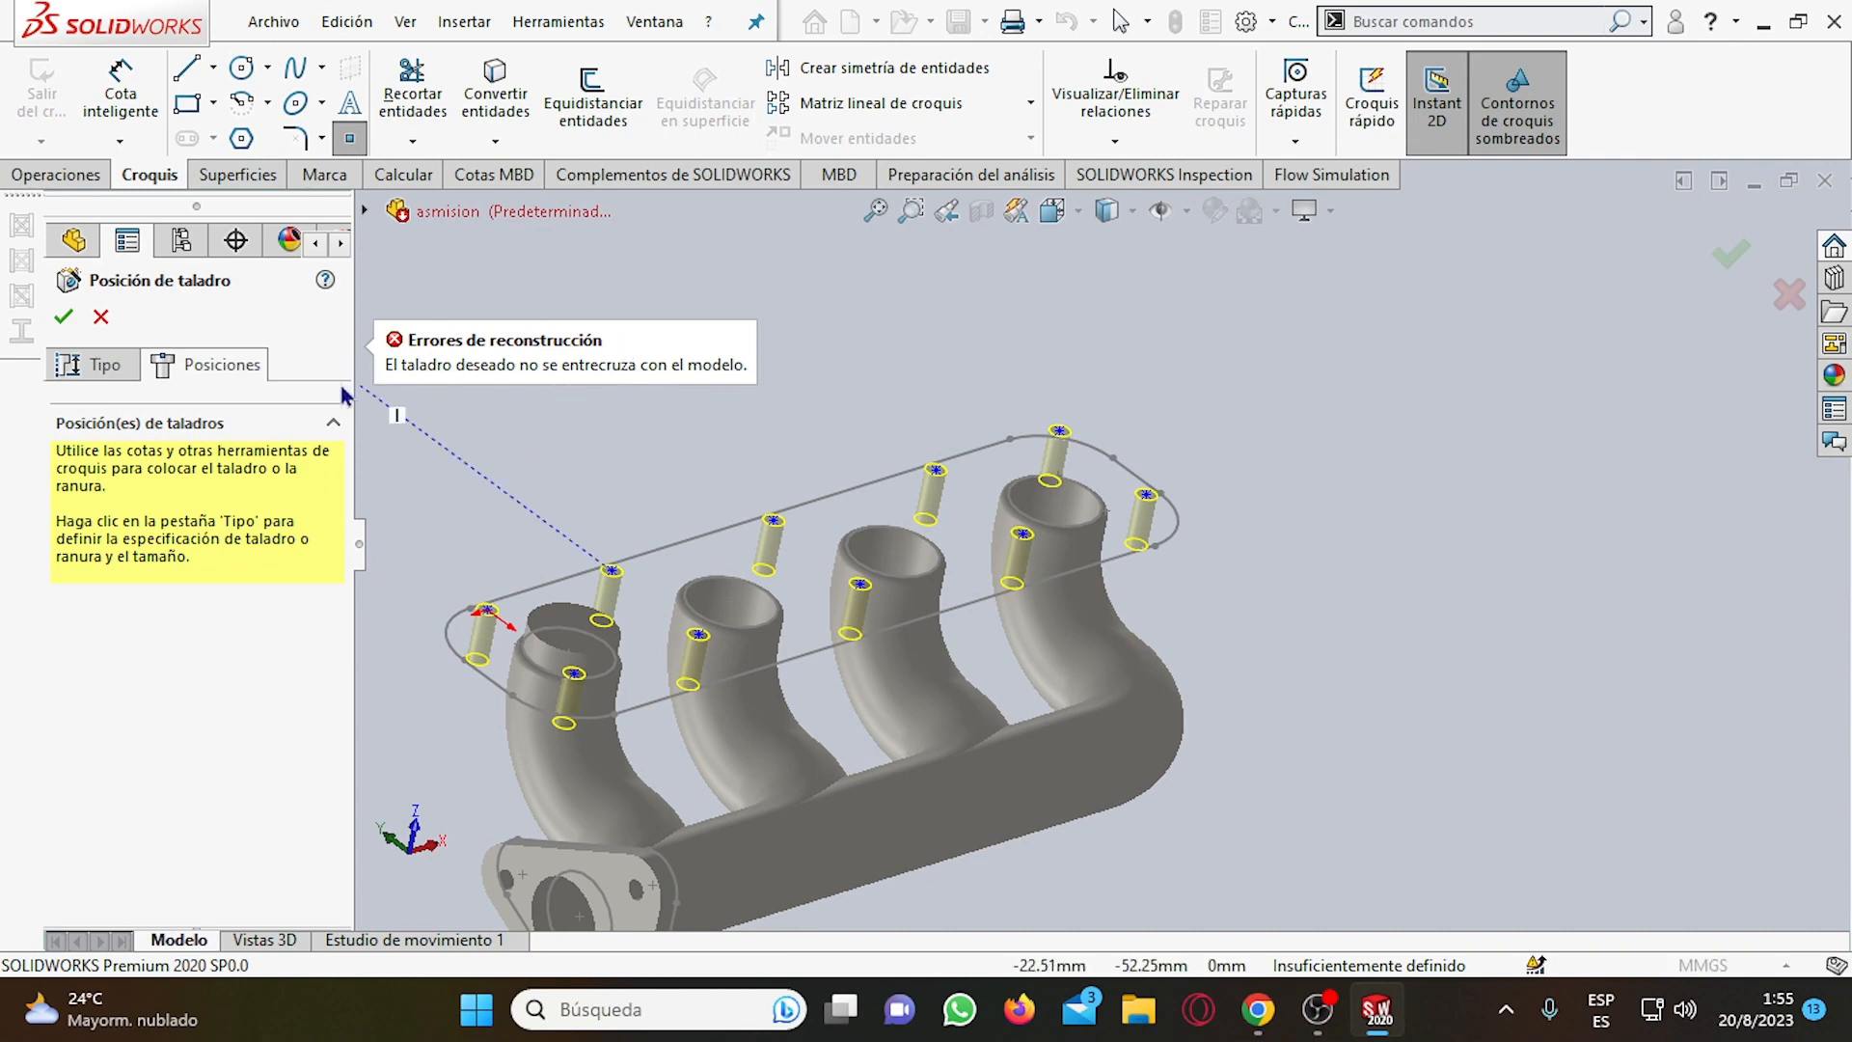
click(100, 317)
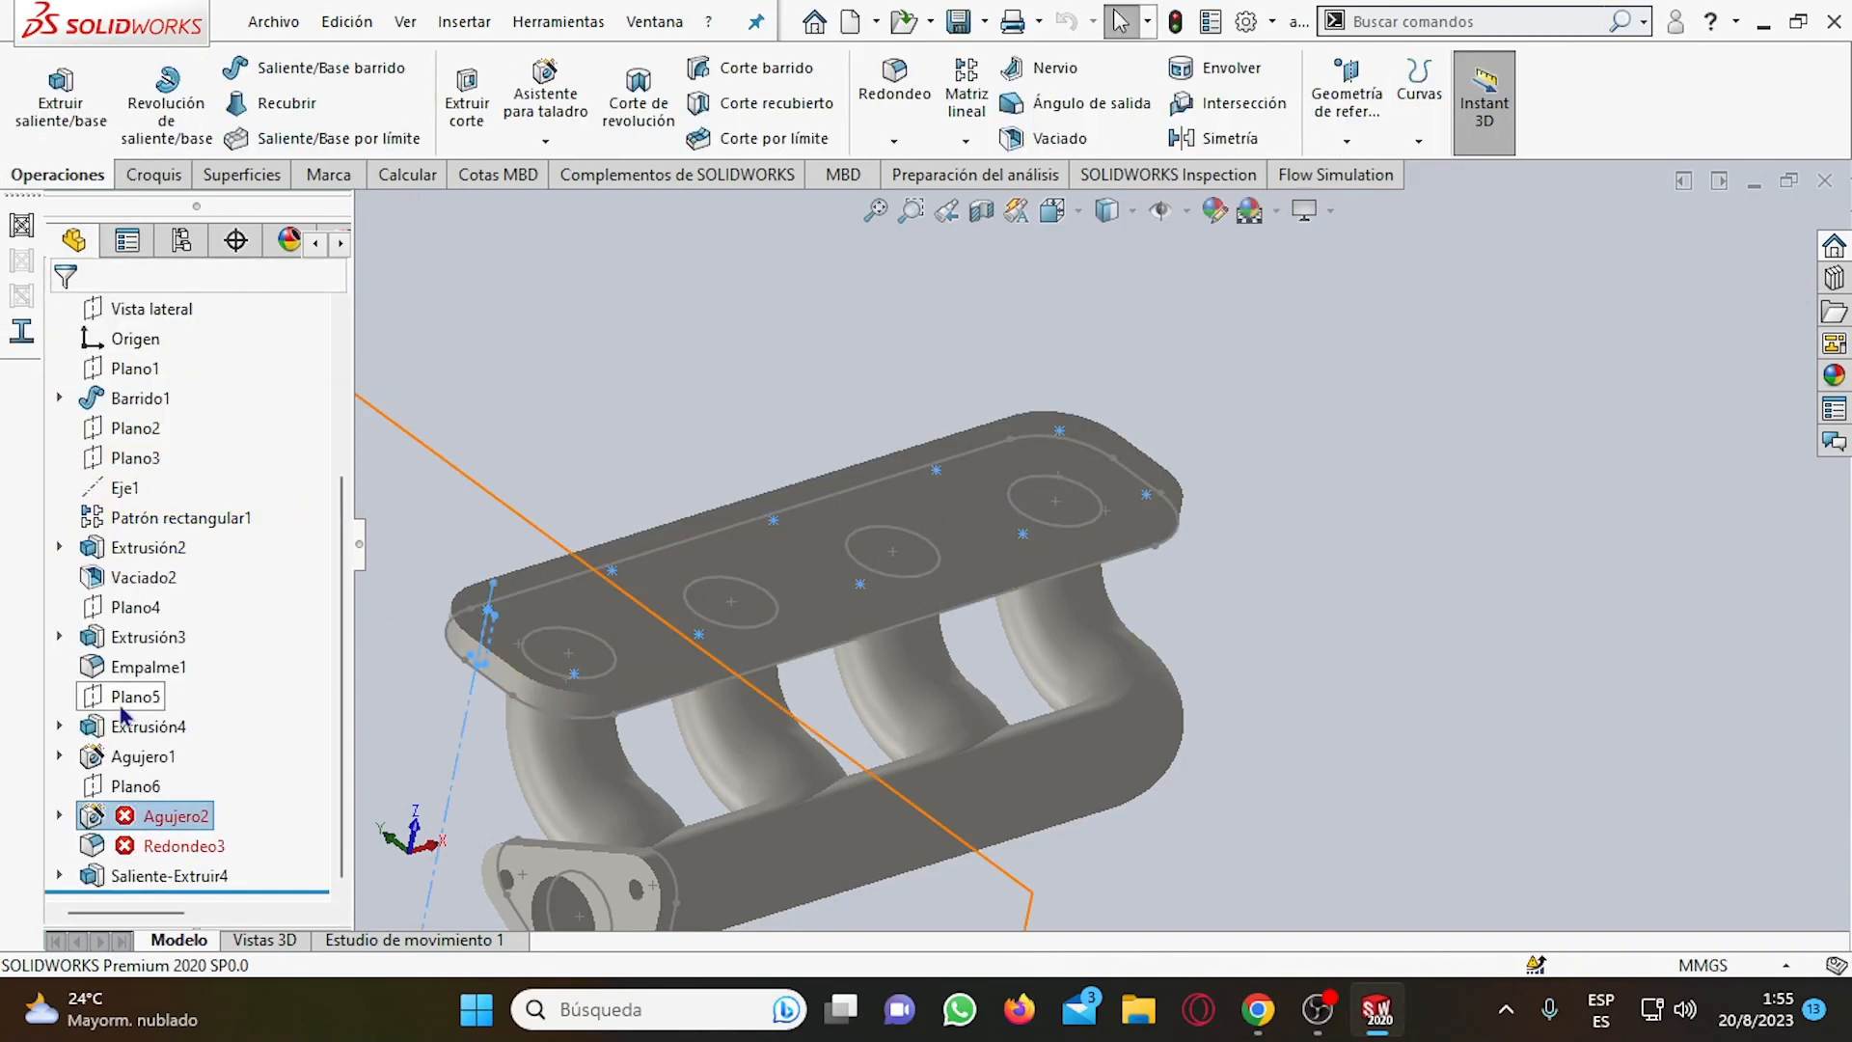
Expand Agujero2 in the feature tree and inspect its sketches Croquis7 and Croquis8 against the new flange.
right_click(179, 839)
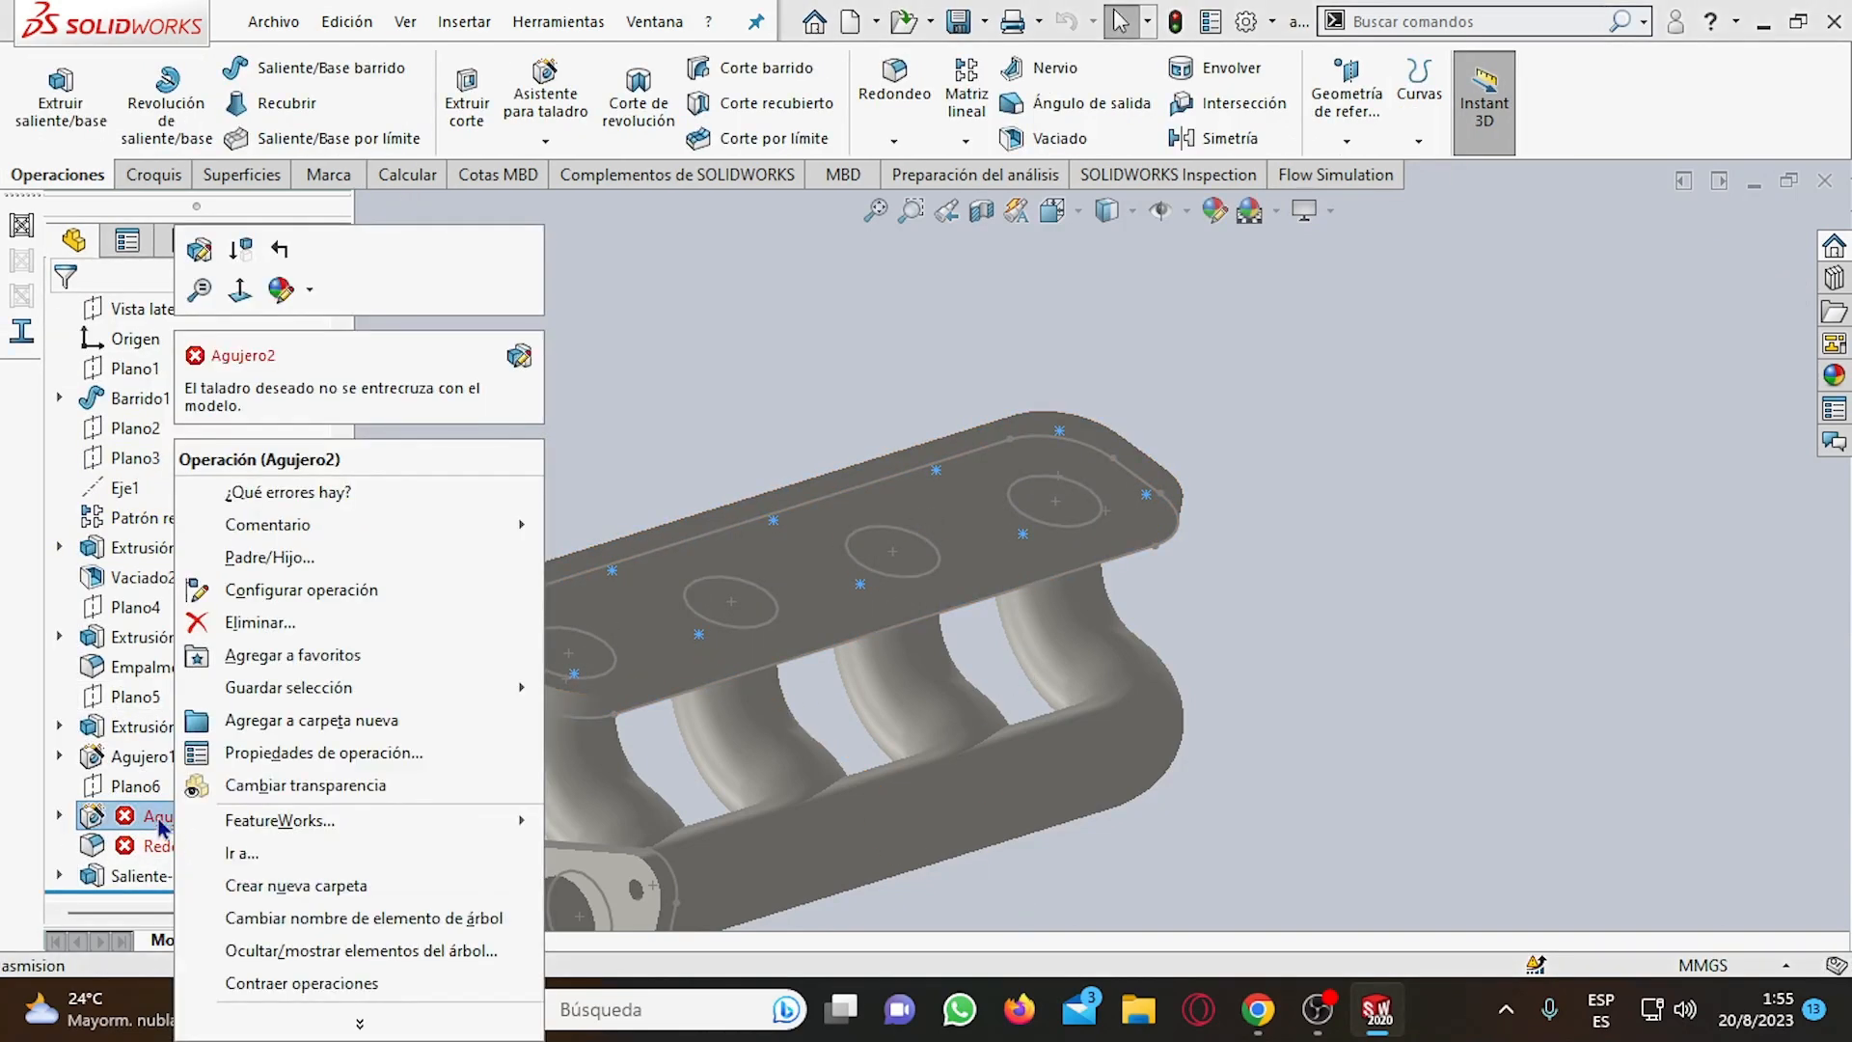
right_click(159, 818)
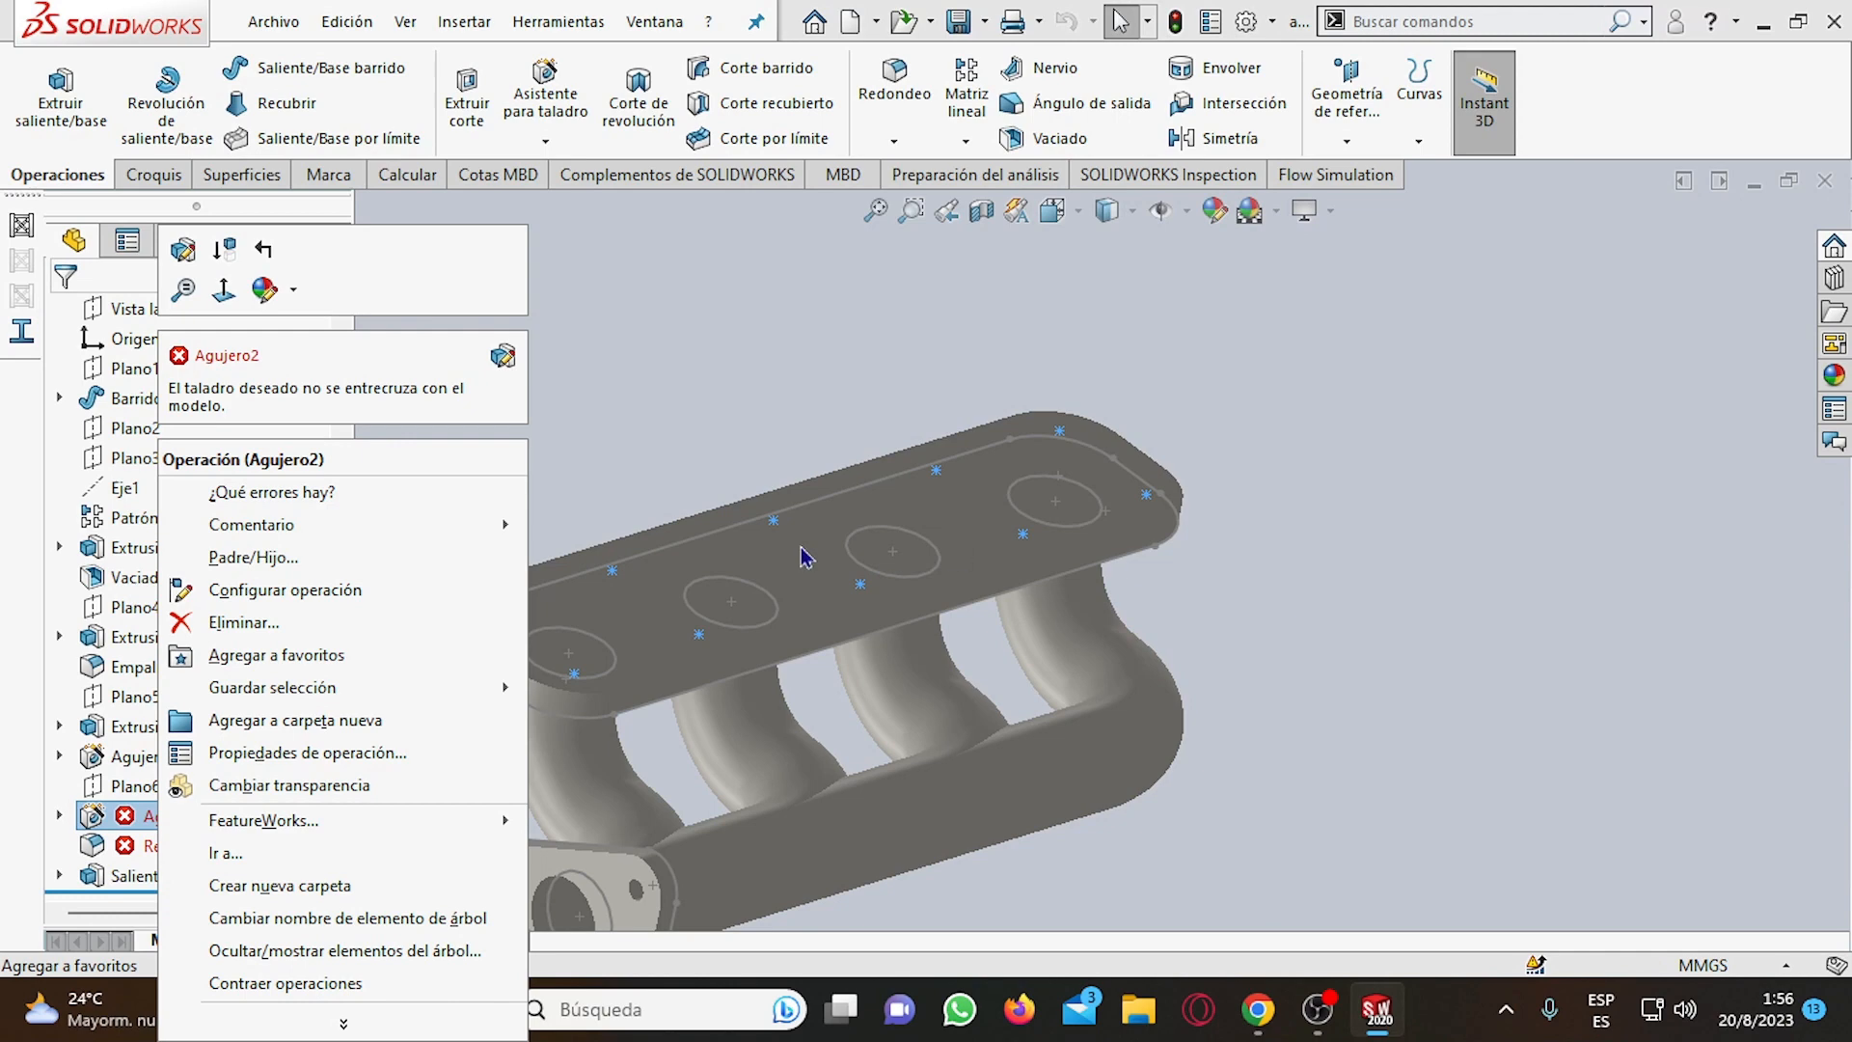
click(58, 815)
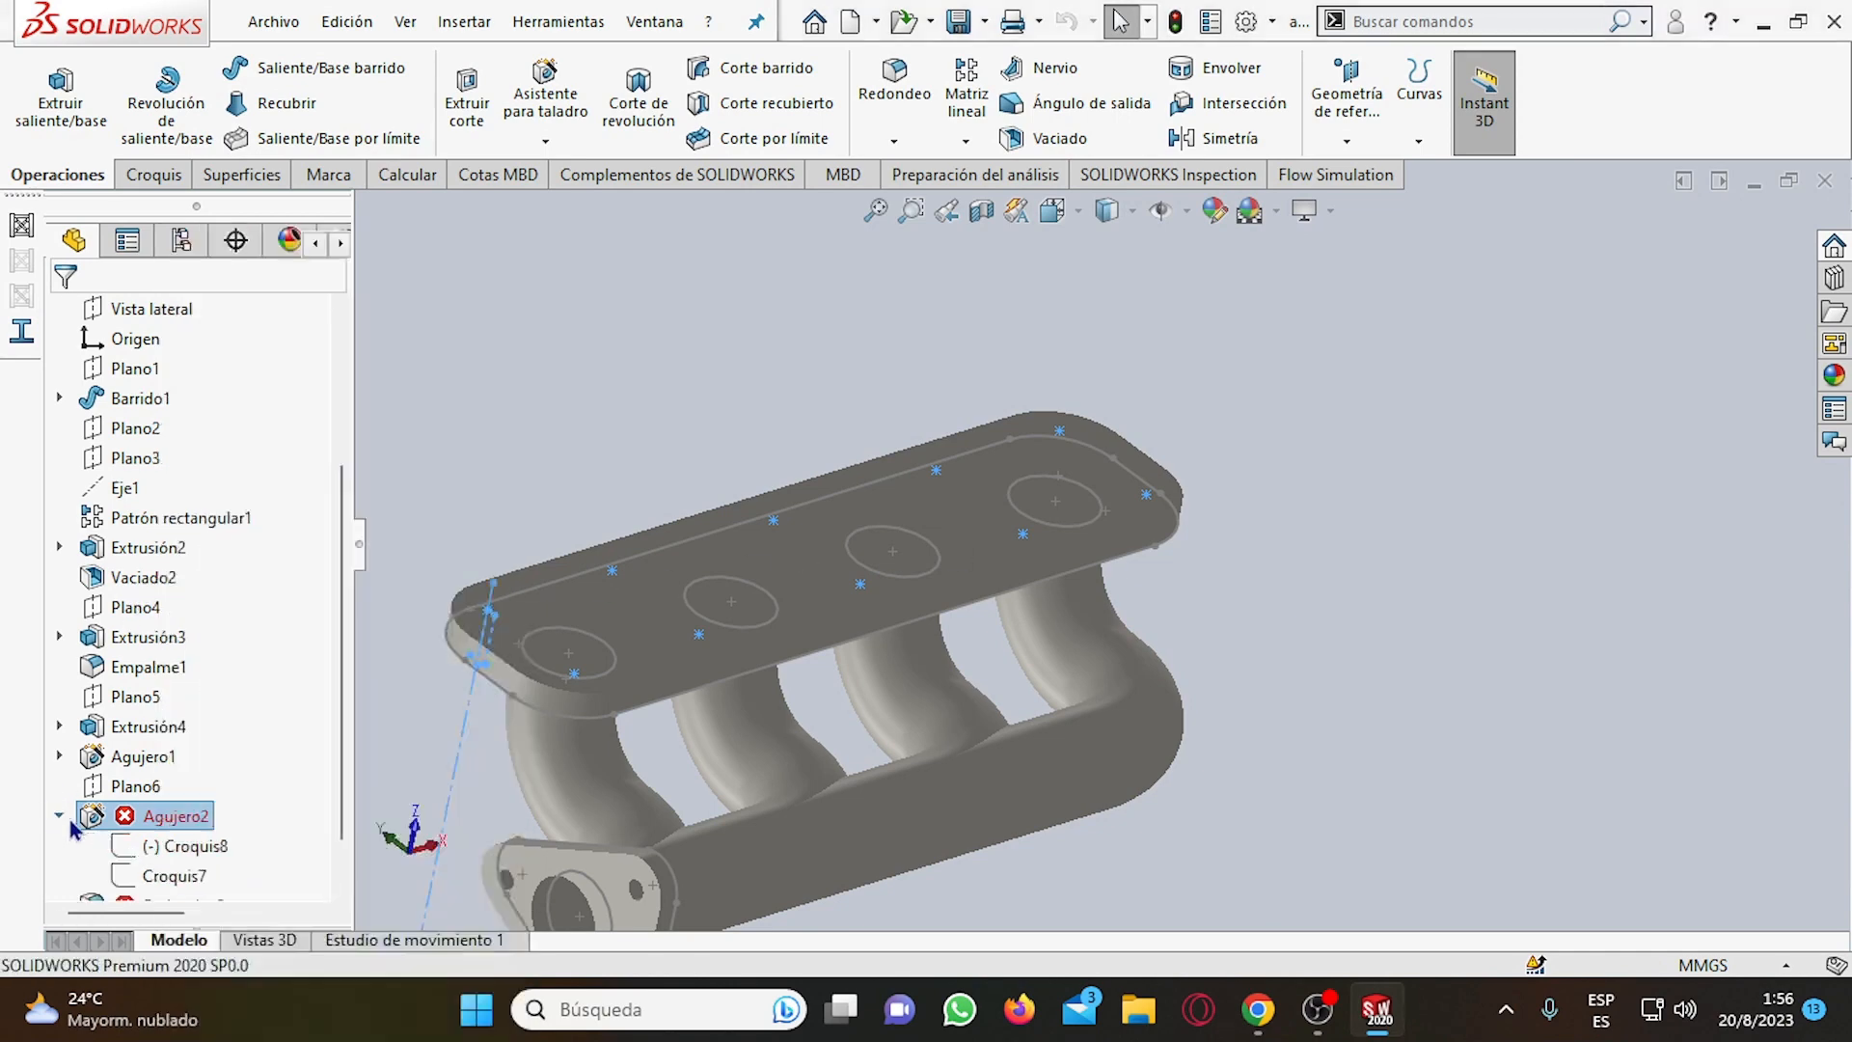
click(146, 845)
click(175, 876)
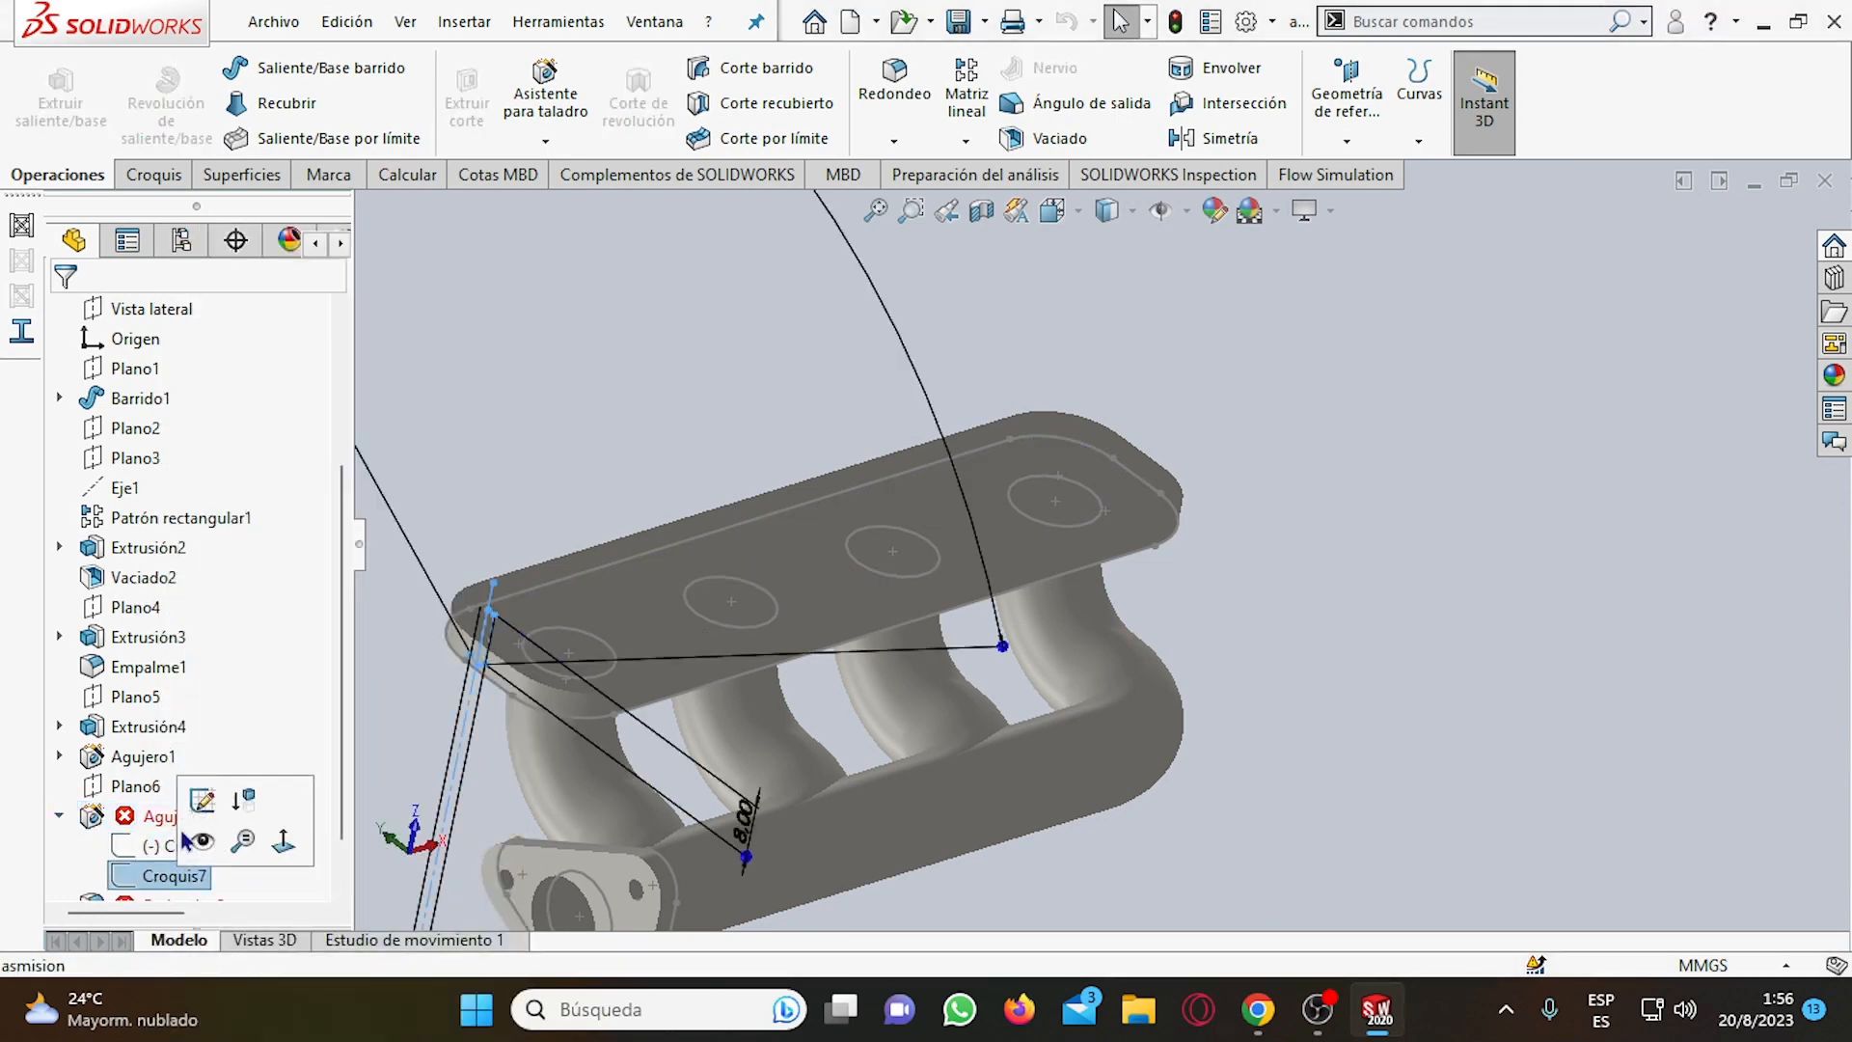
click(182, 845)
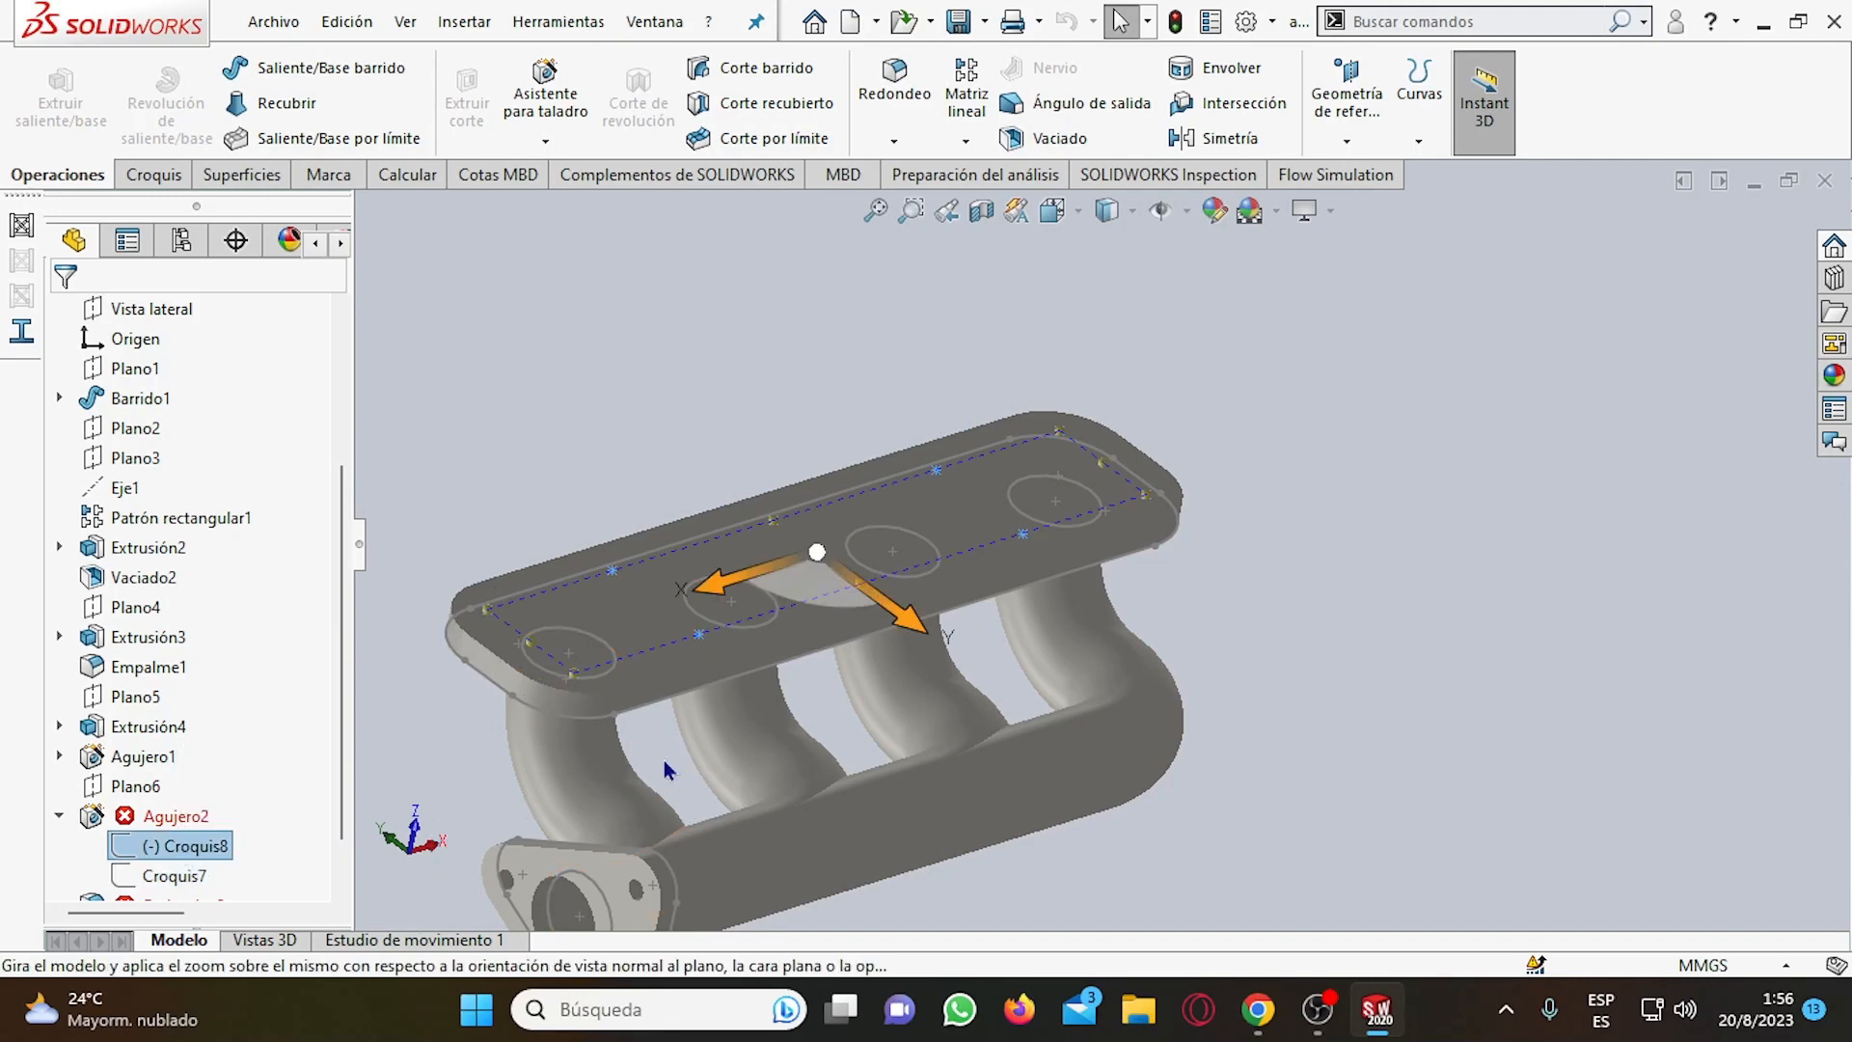
mouse_move(995, 748)
middle_down()
mouse_move(897, 744)
mouse_move(979, 768)
middle_up()
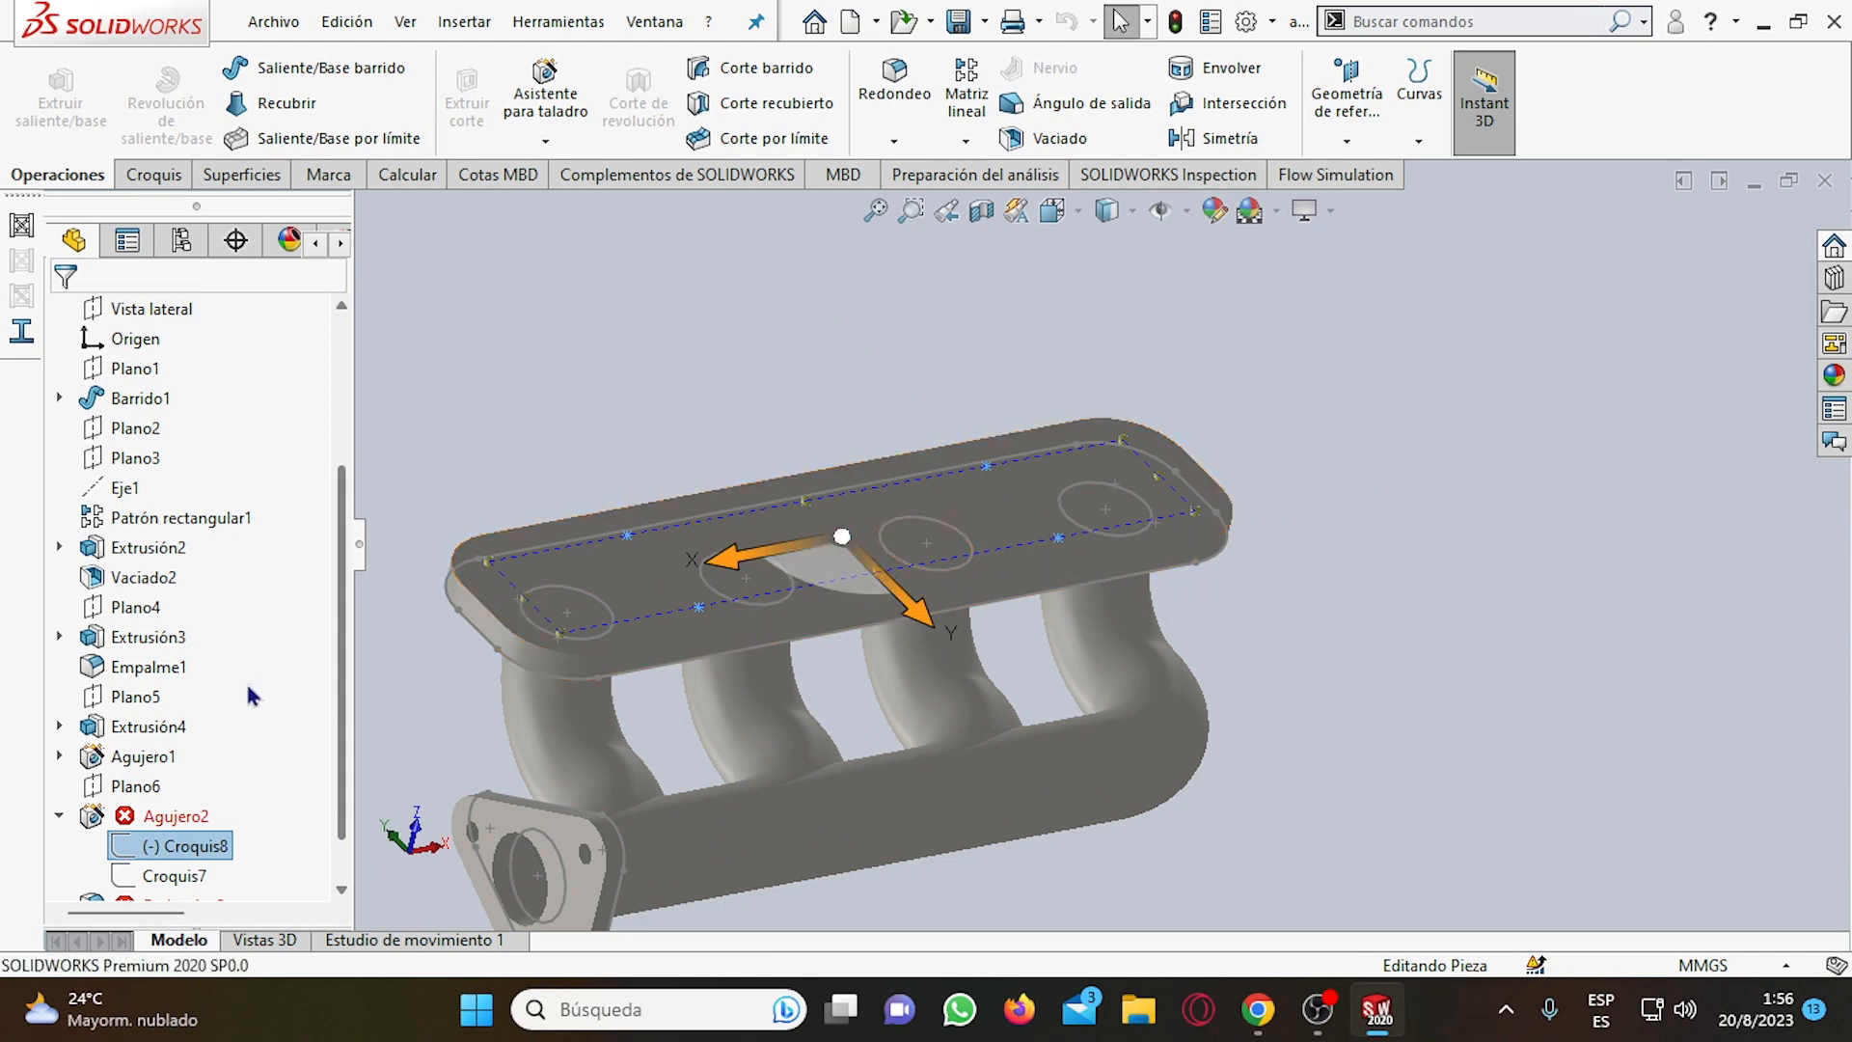
scroll(249, 695, down, 1)
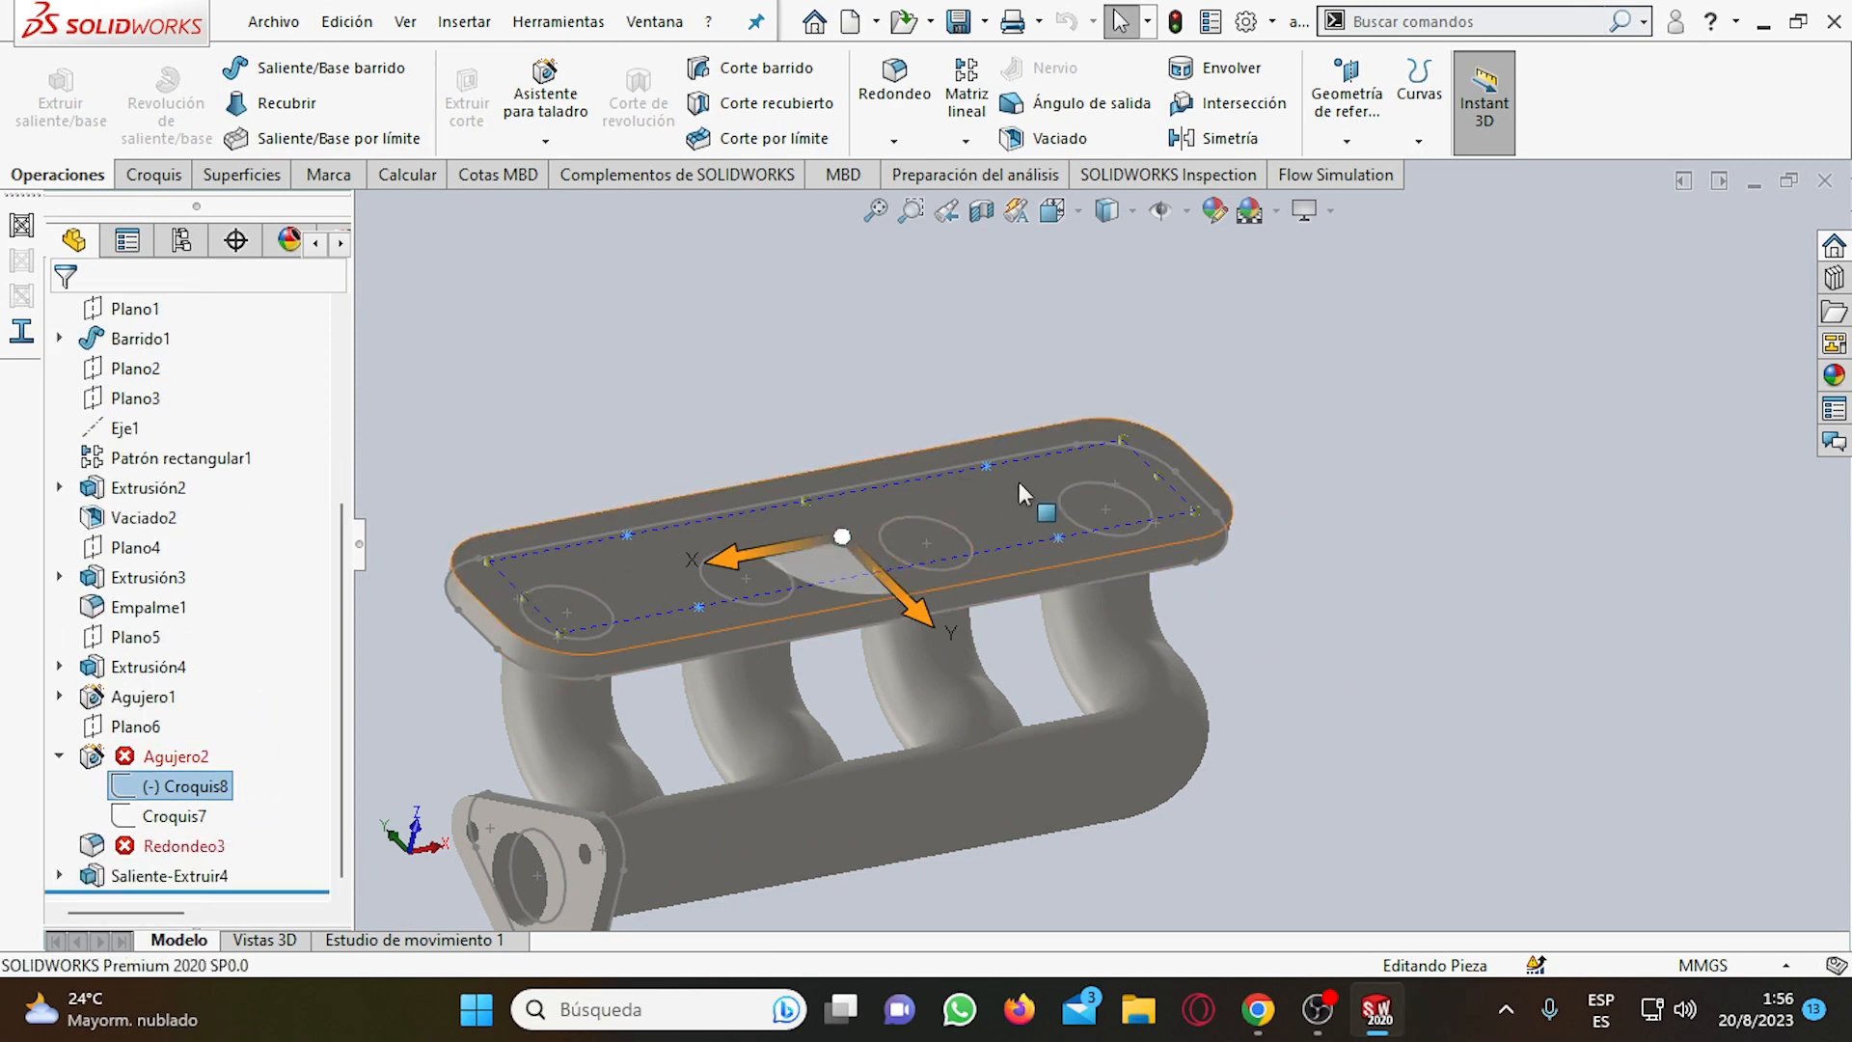
Examine the failed fillet Redondeo3 on the model and review the commands available for Agujero2, including FeatureWorks.
click(175, 846)
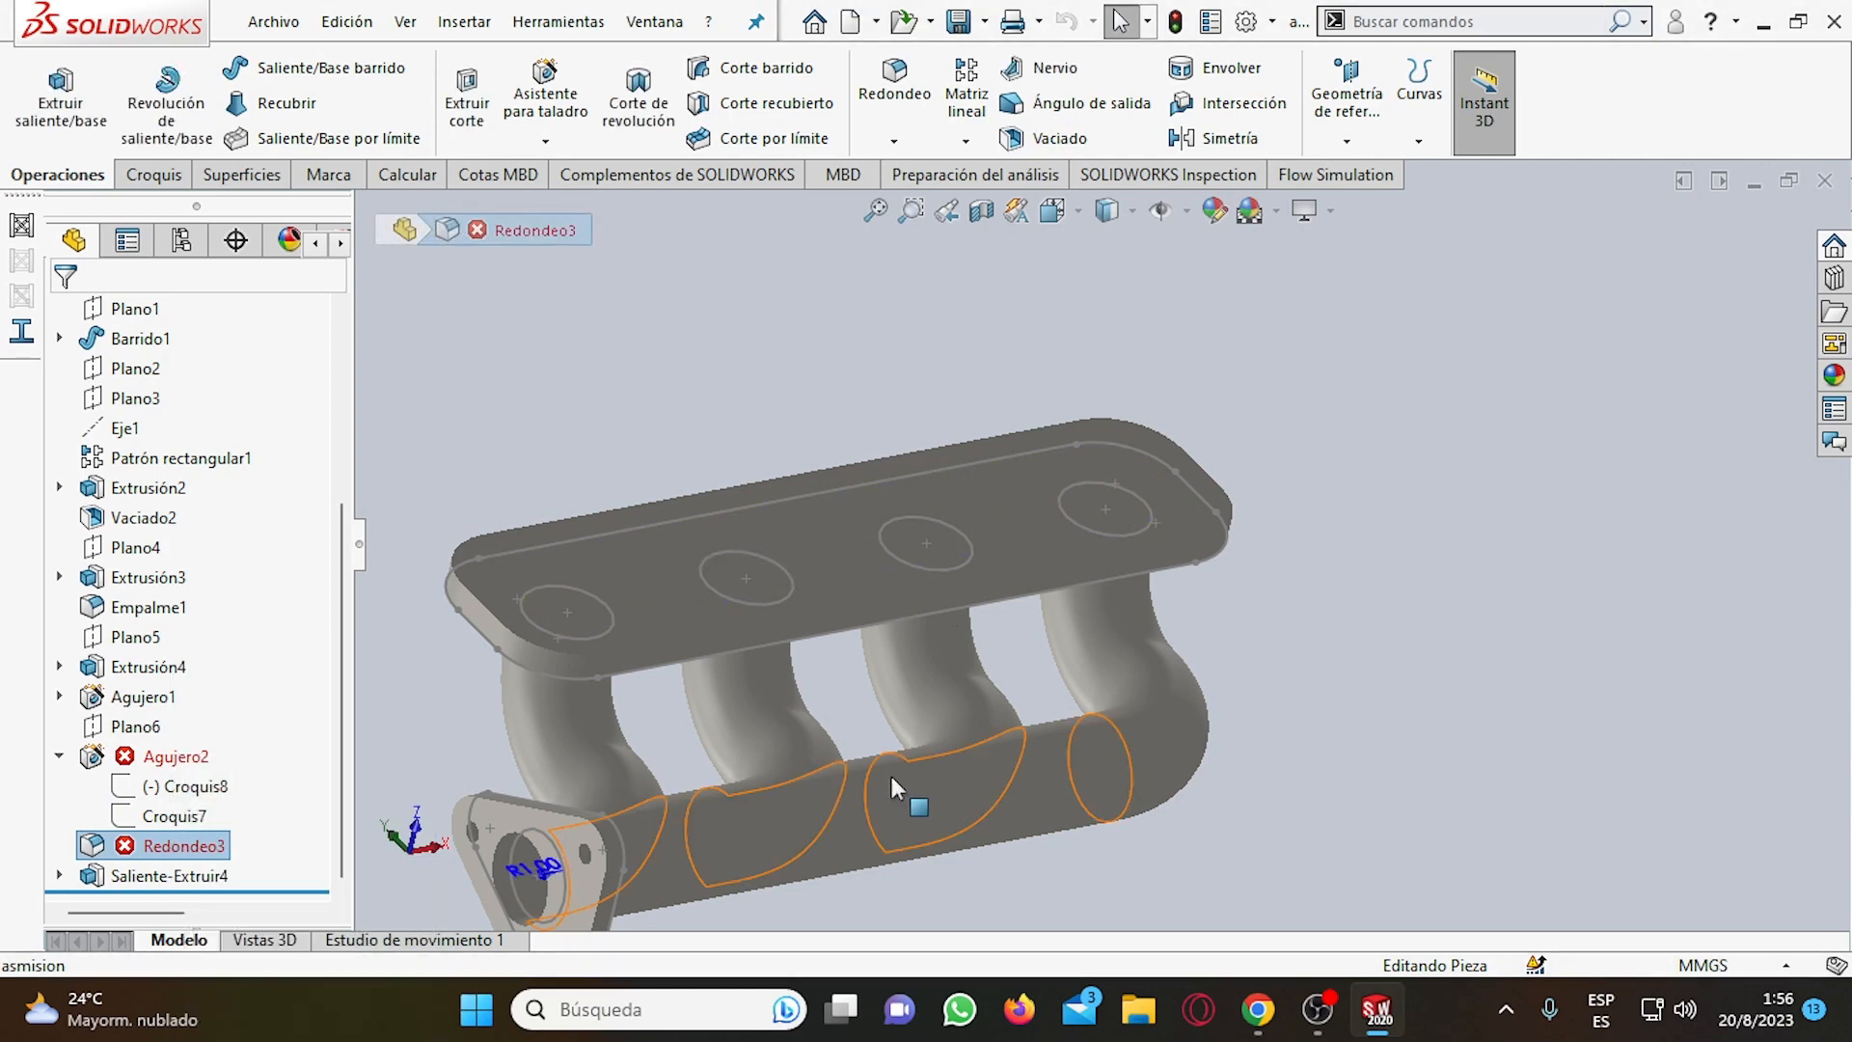
mouse_move(891, 777)
middle_down()
mouse_move(954, 733)
mouse_move(794, 798)
mouse_move(822, 798)
middle_up()
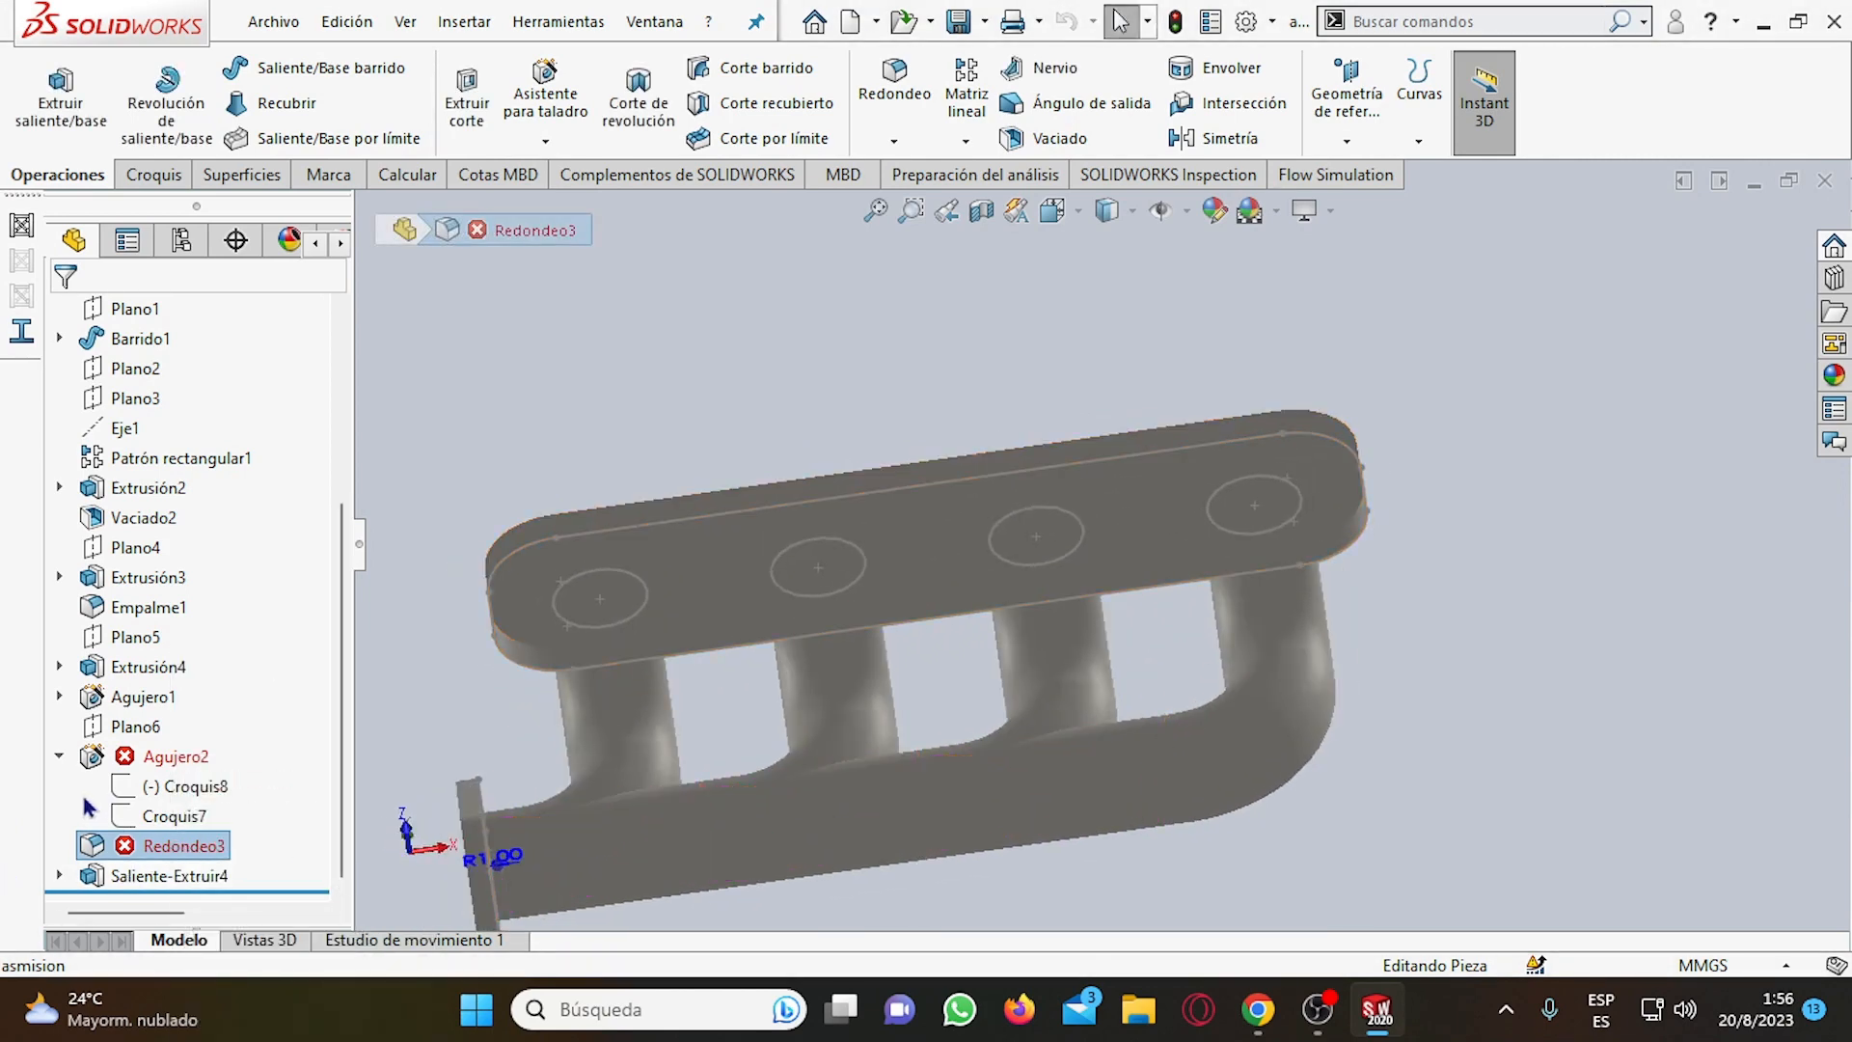
click(159, 762)
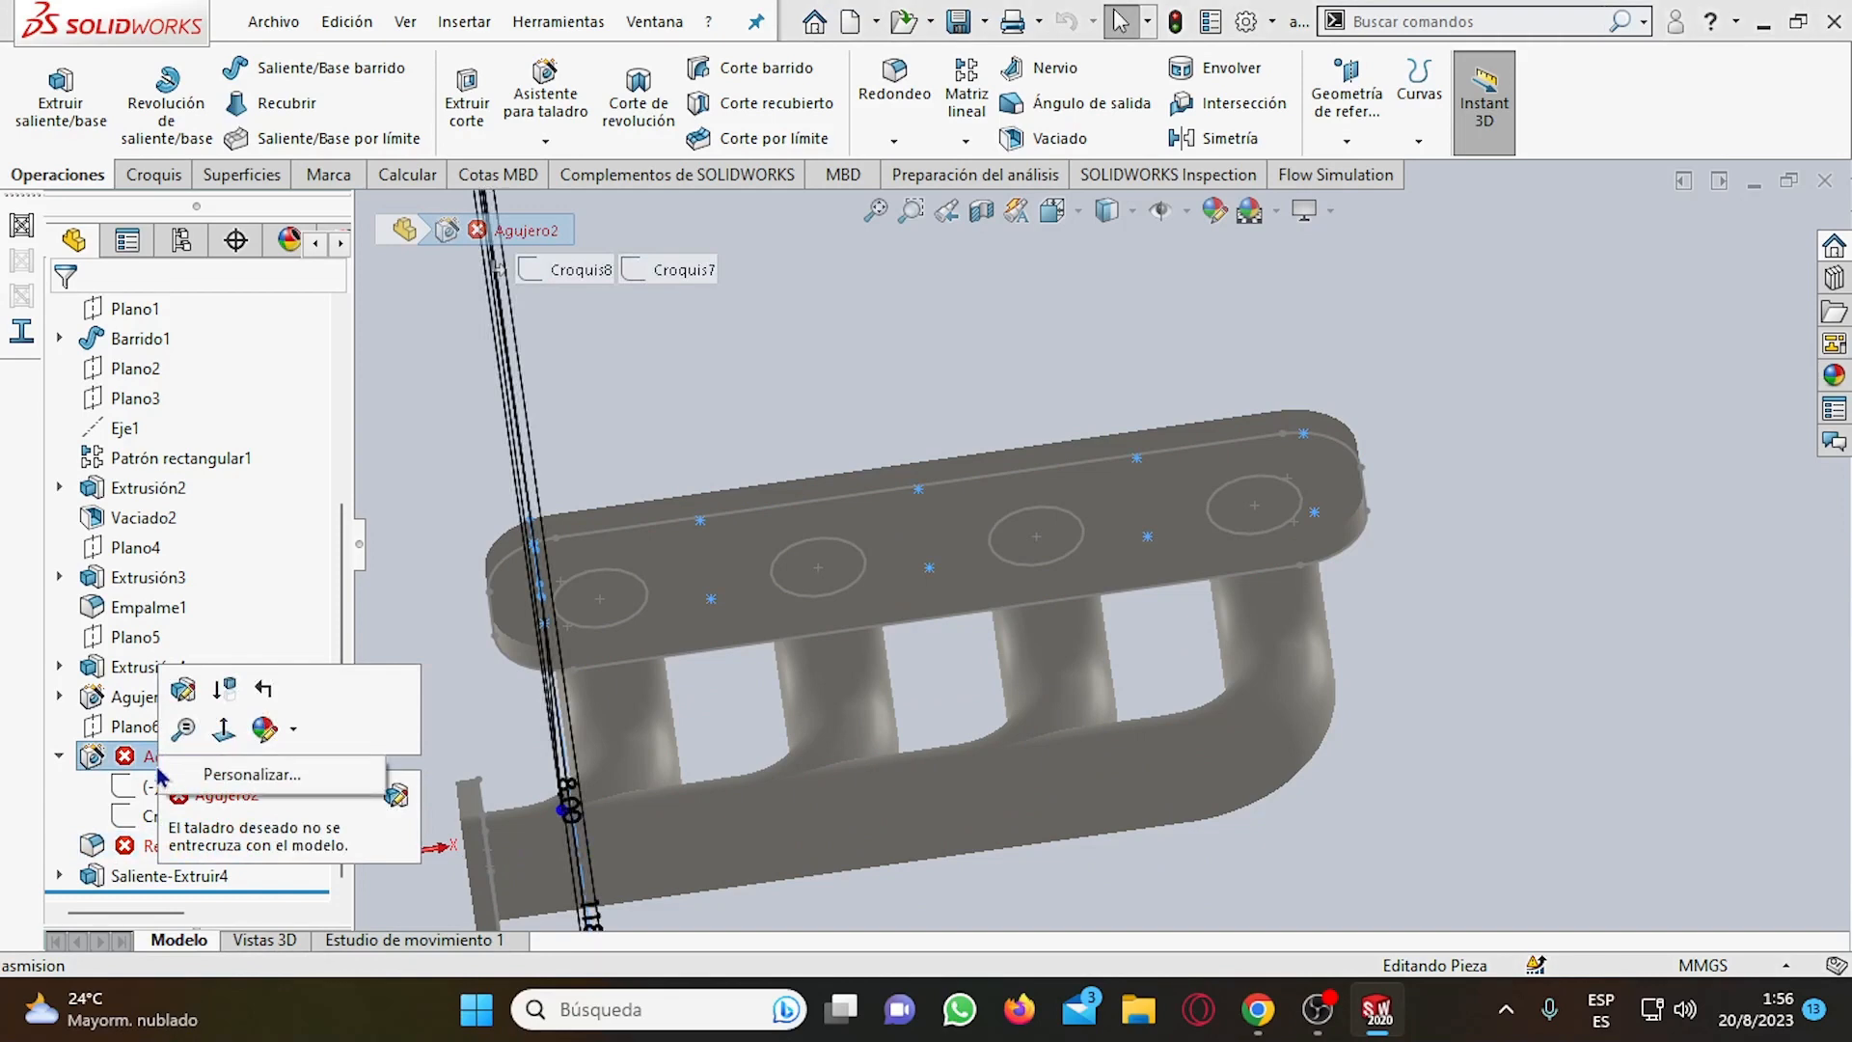
click(113, 754)
right_click(104, 760)
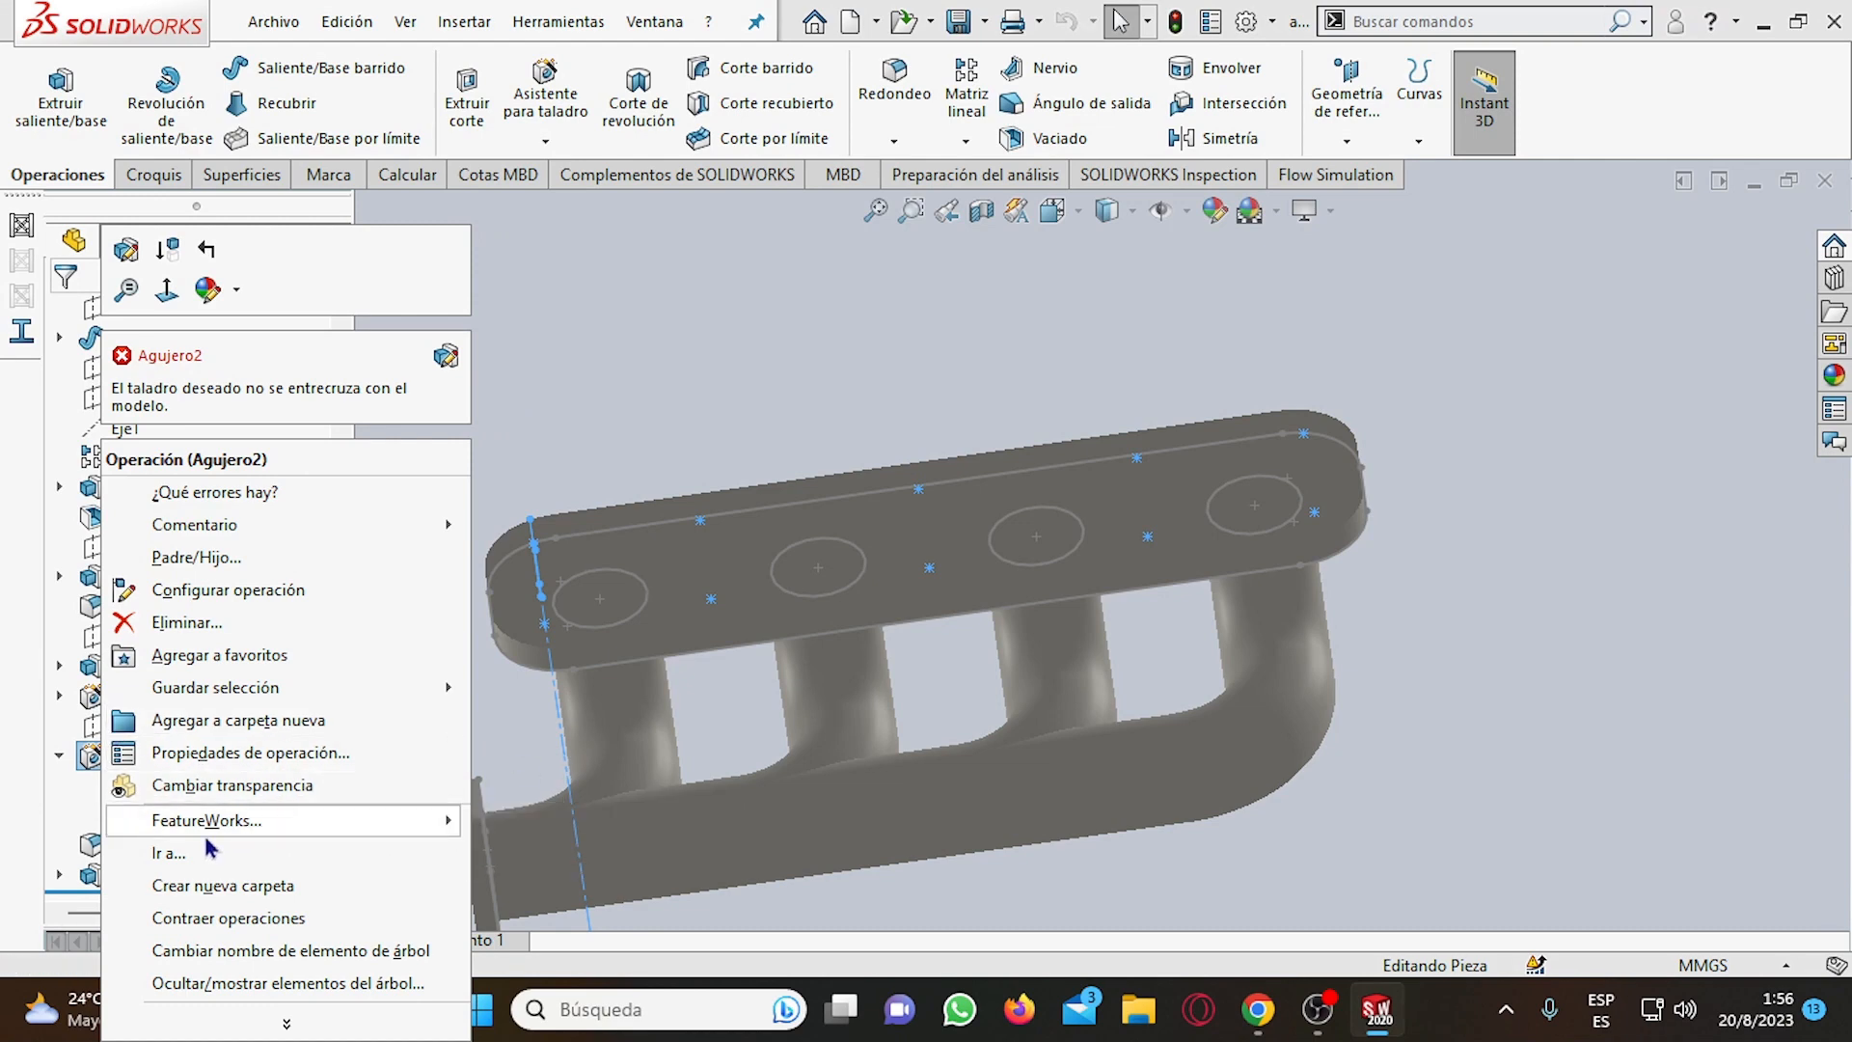
mouse_move(278, 820)
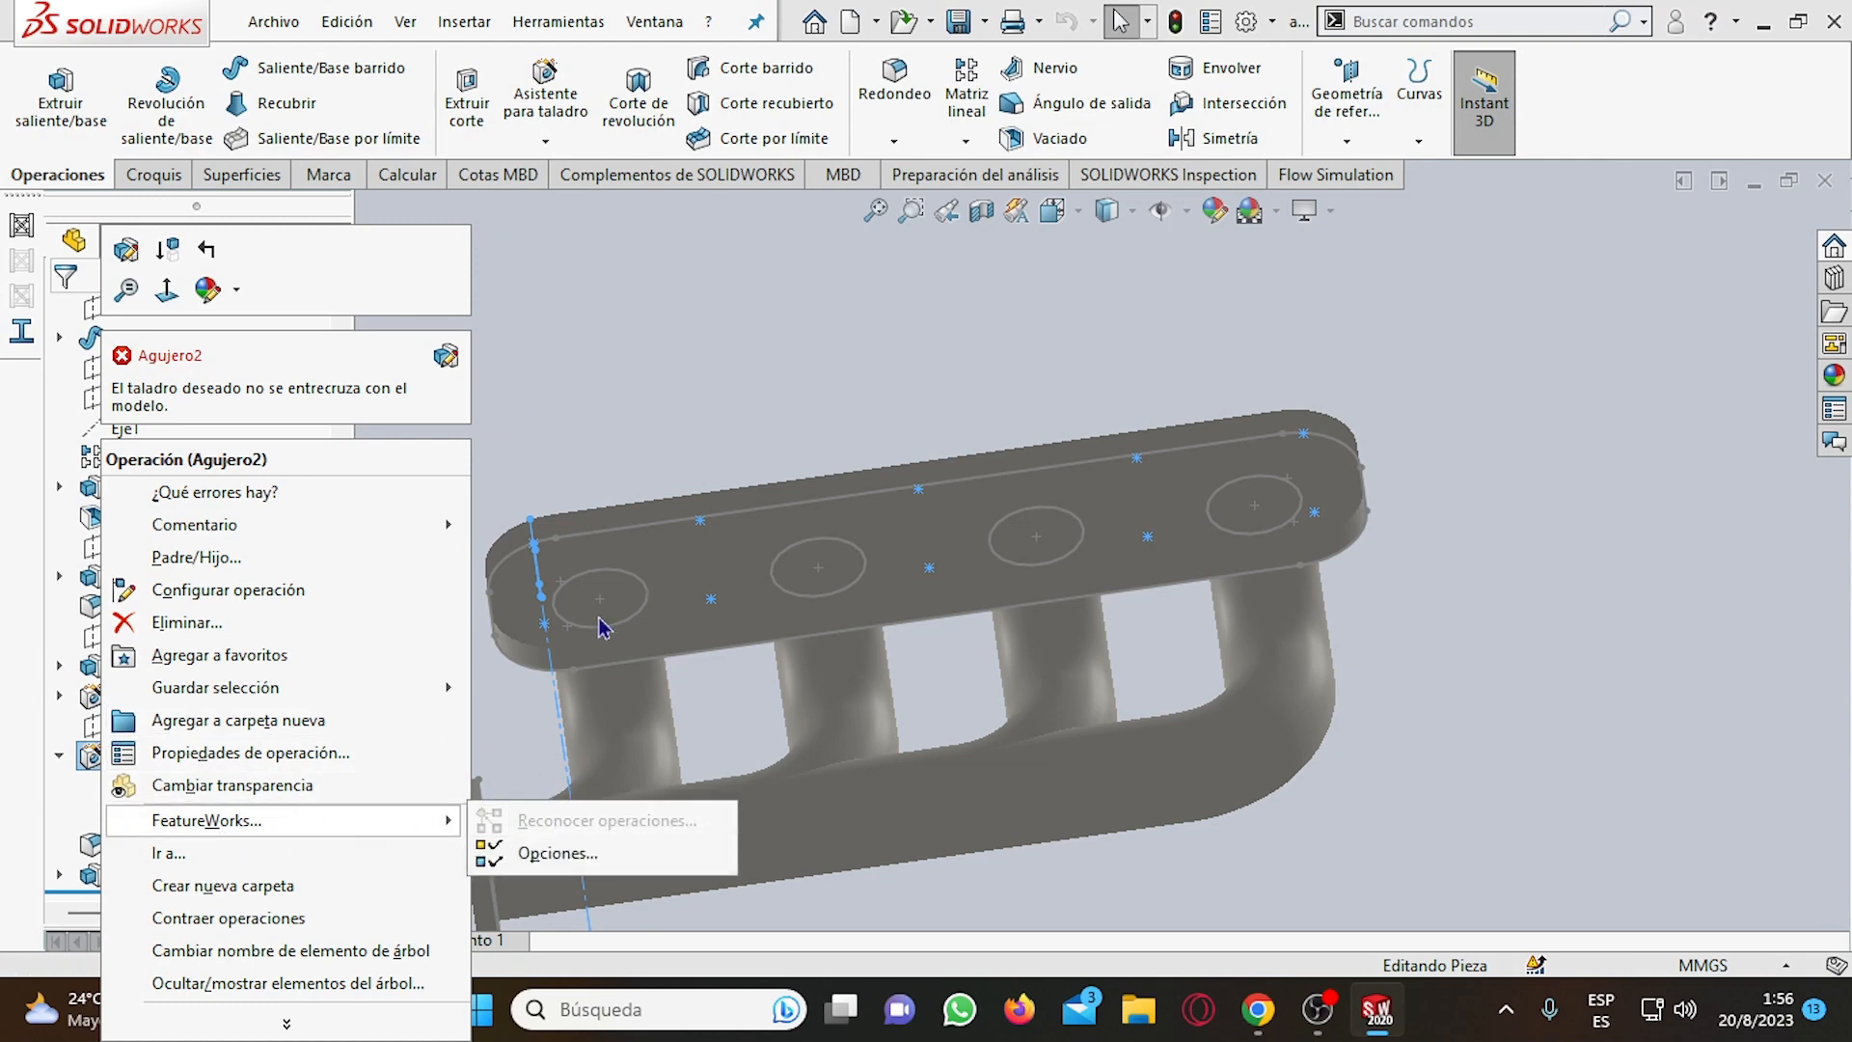
Reopen the hole feature Agujero2 for editing, review its section dimensions and hole positions on the manifold, and cancel the edit.
click(12, 646)
right_click(116, 756)
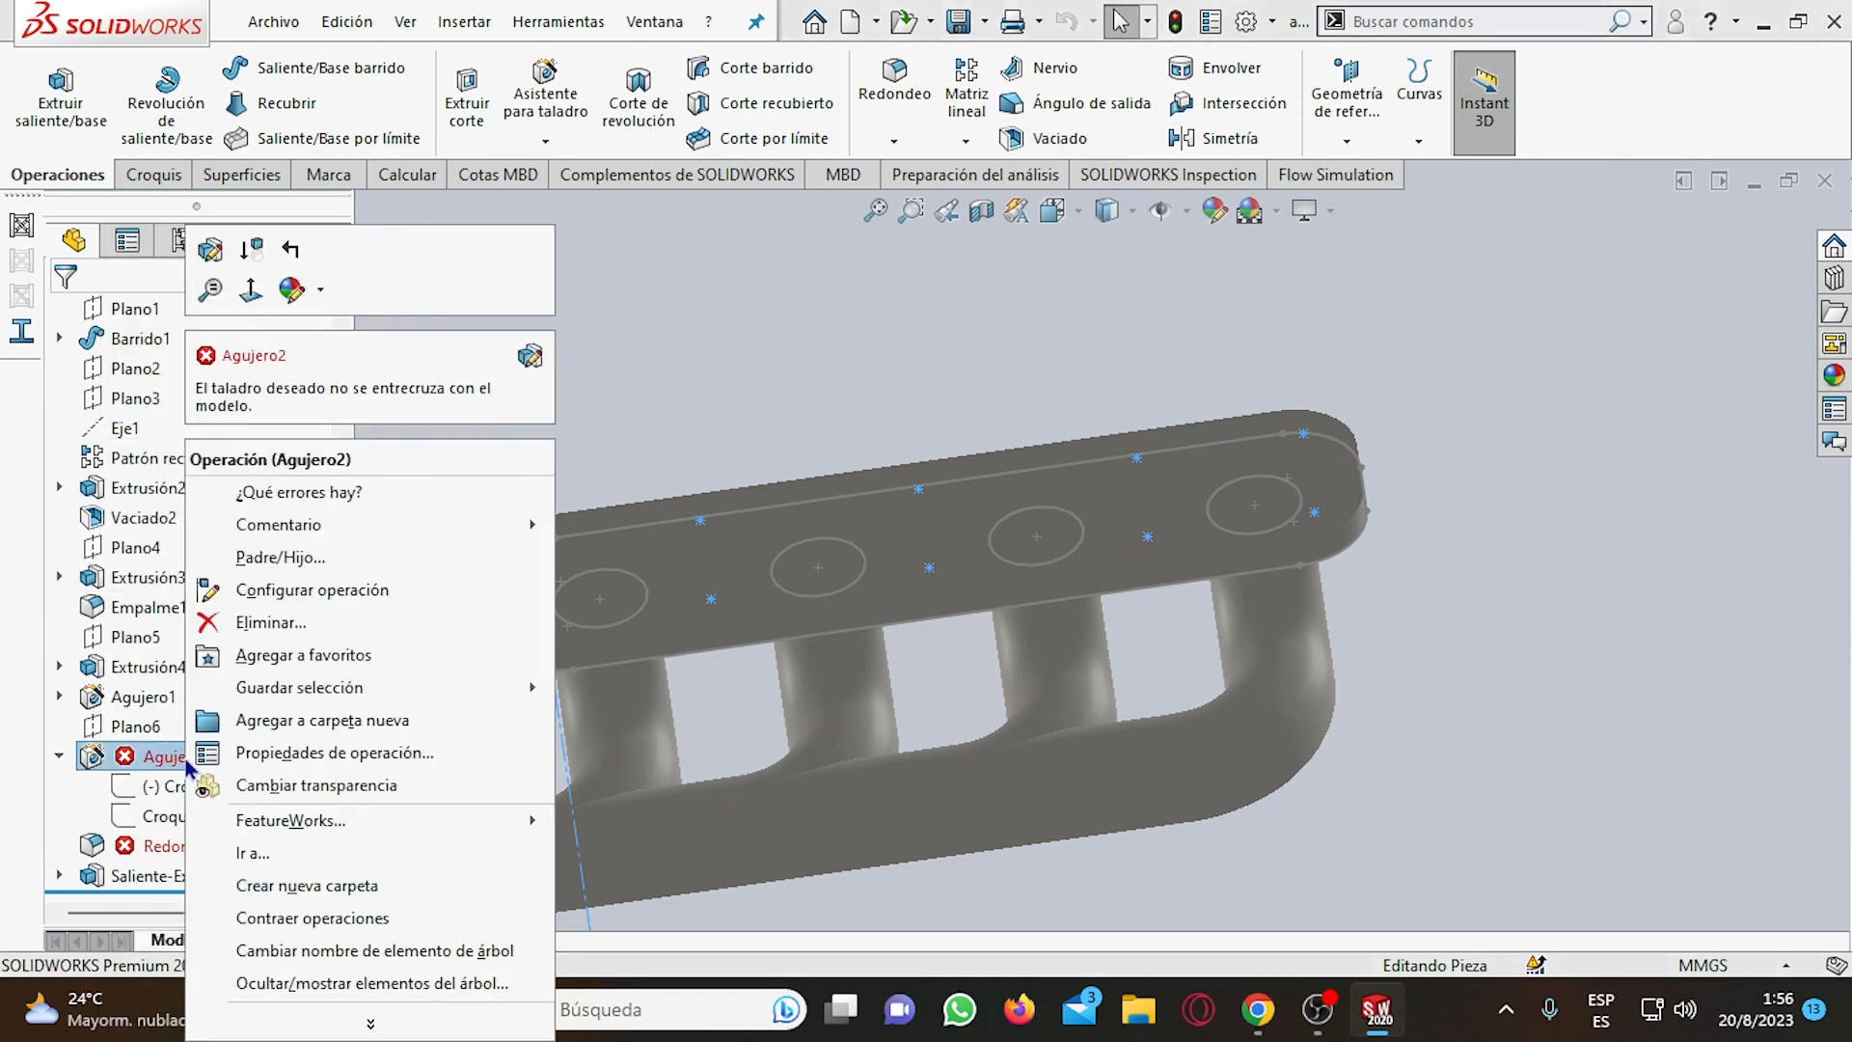
click(208, 253)
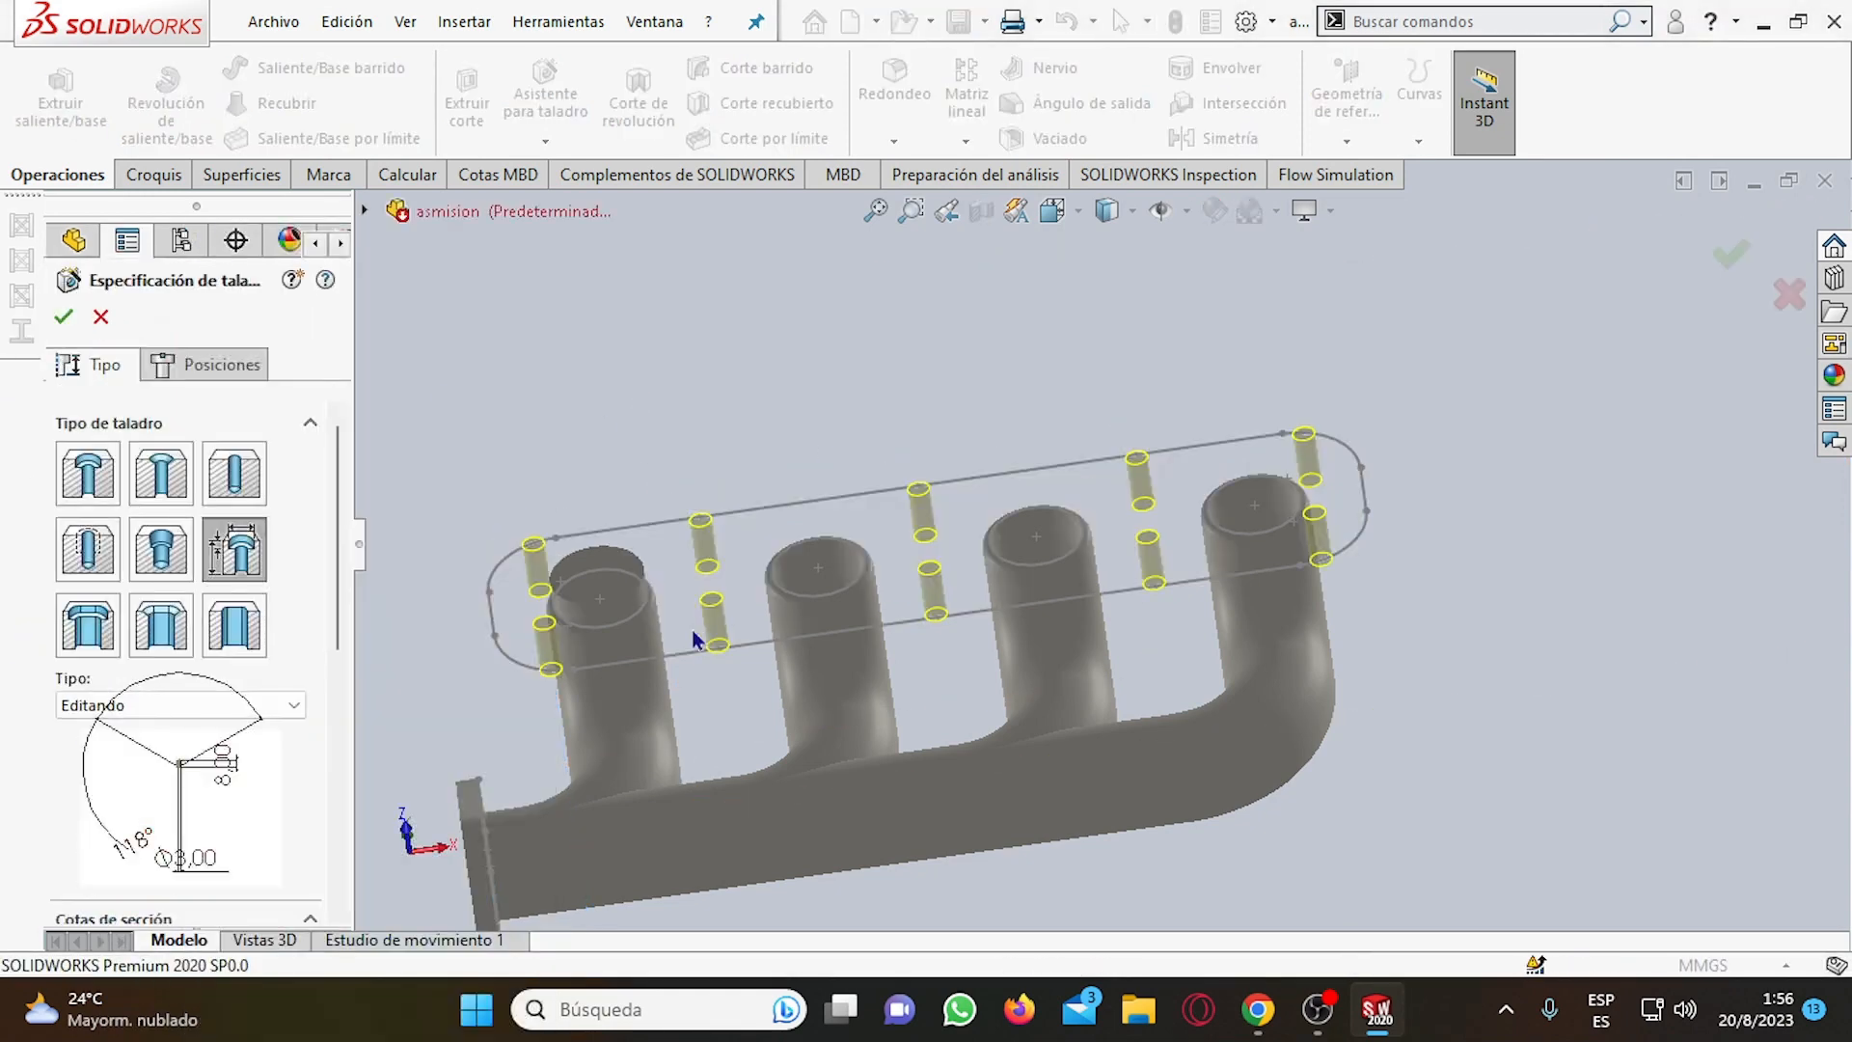
middle_drag(646, 530, 706, 584)
scroll(166, 801, down, 2)
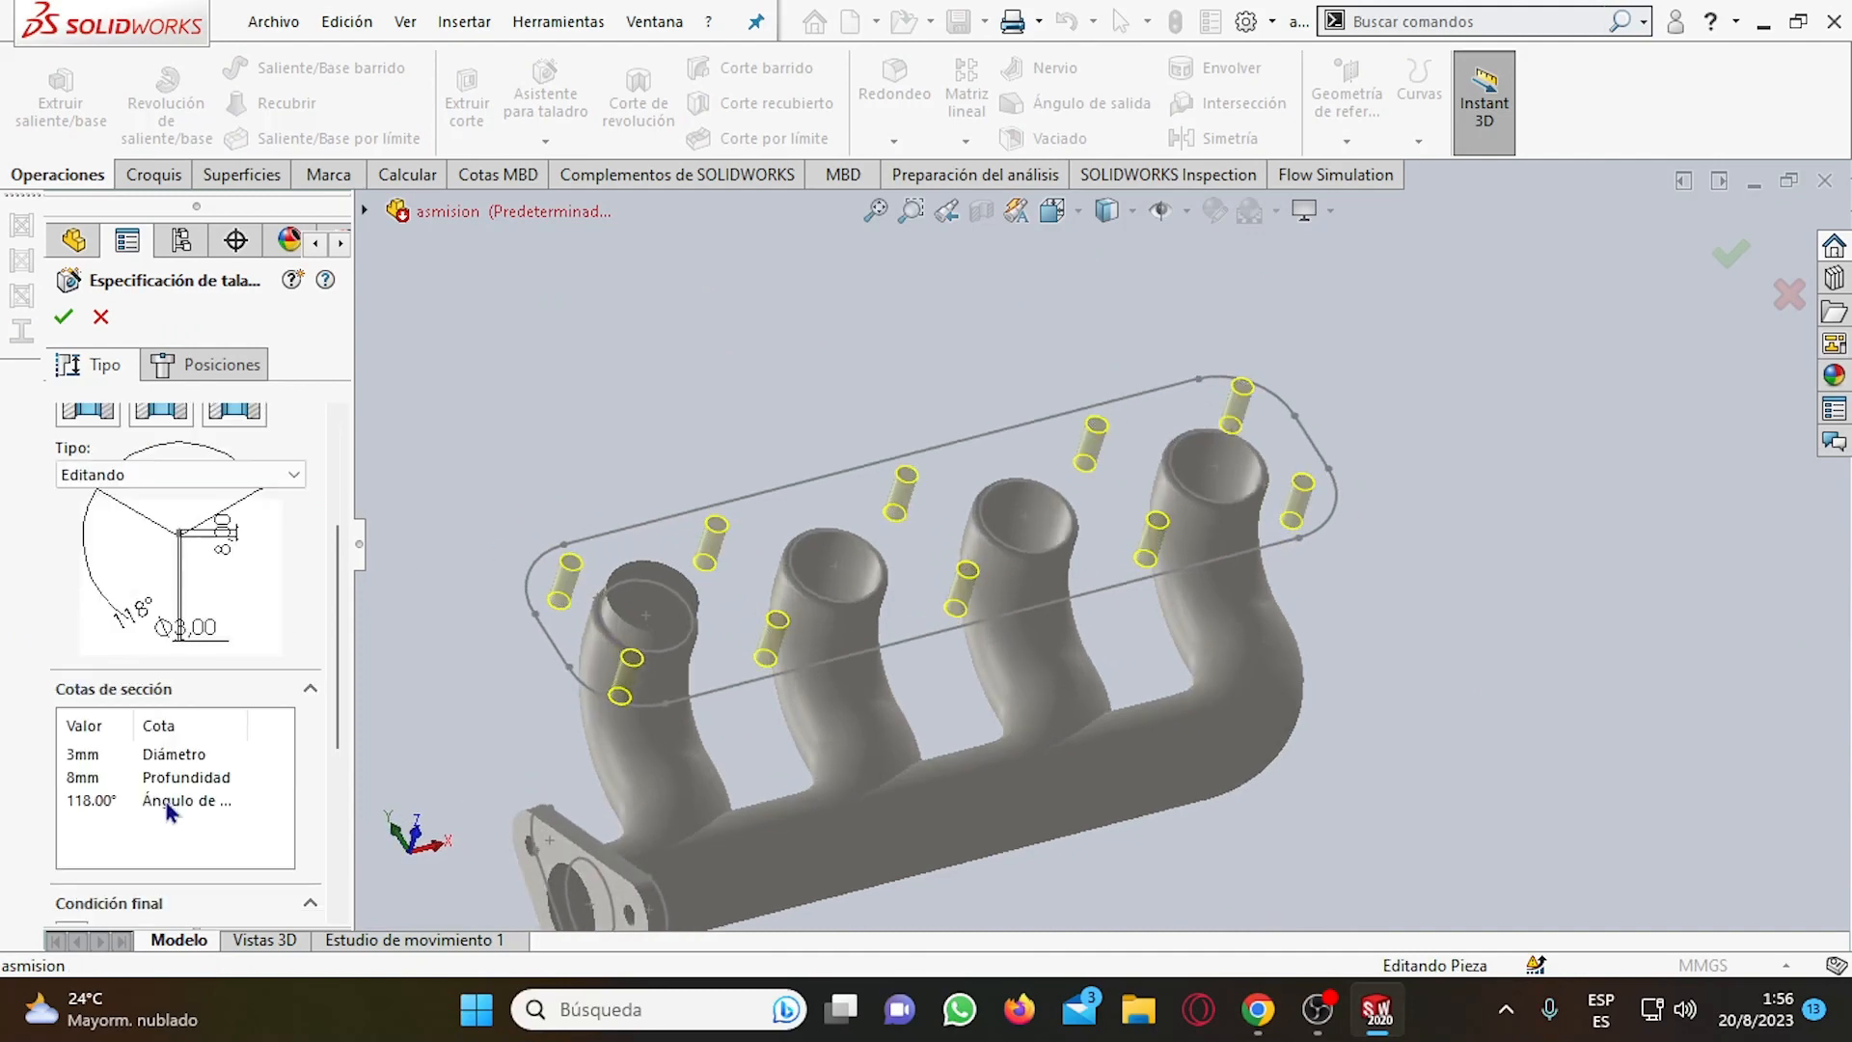
scroll(58, 606, up, 2)
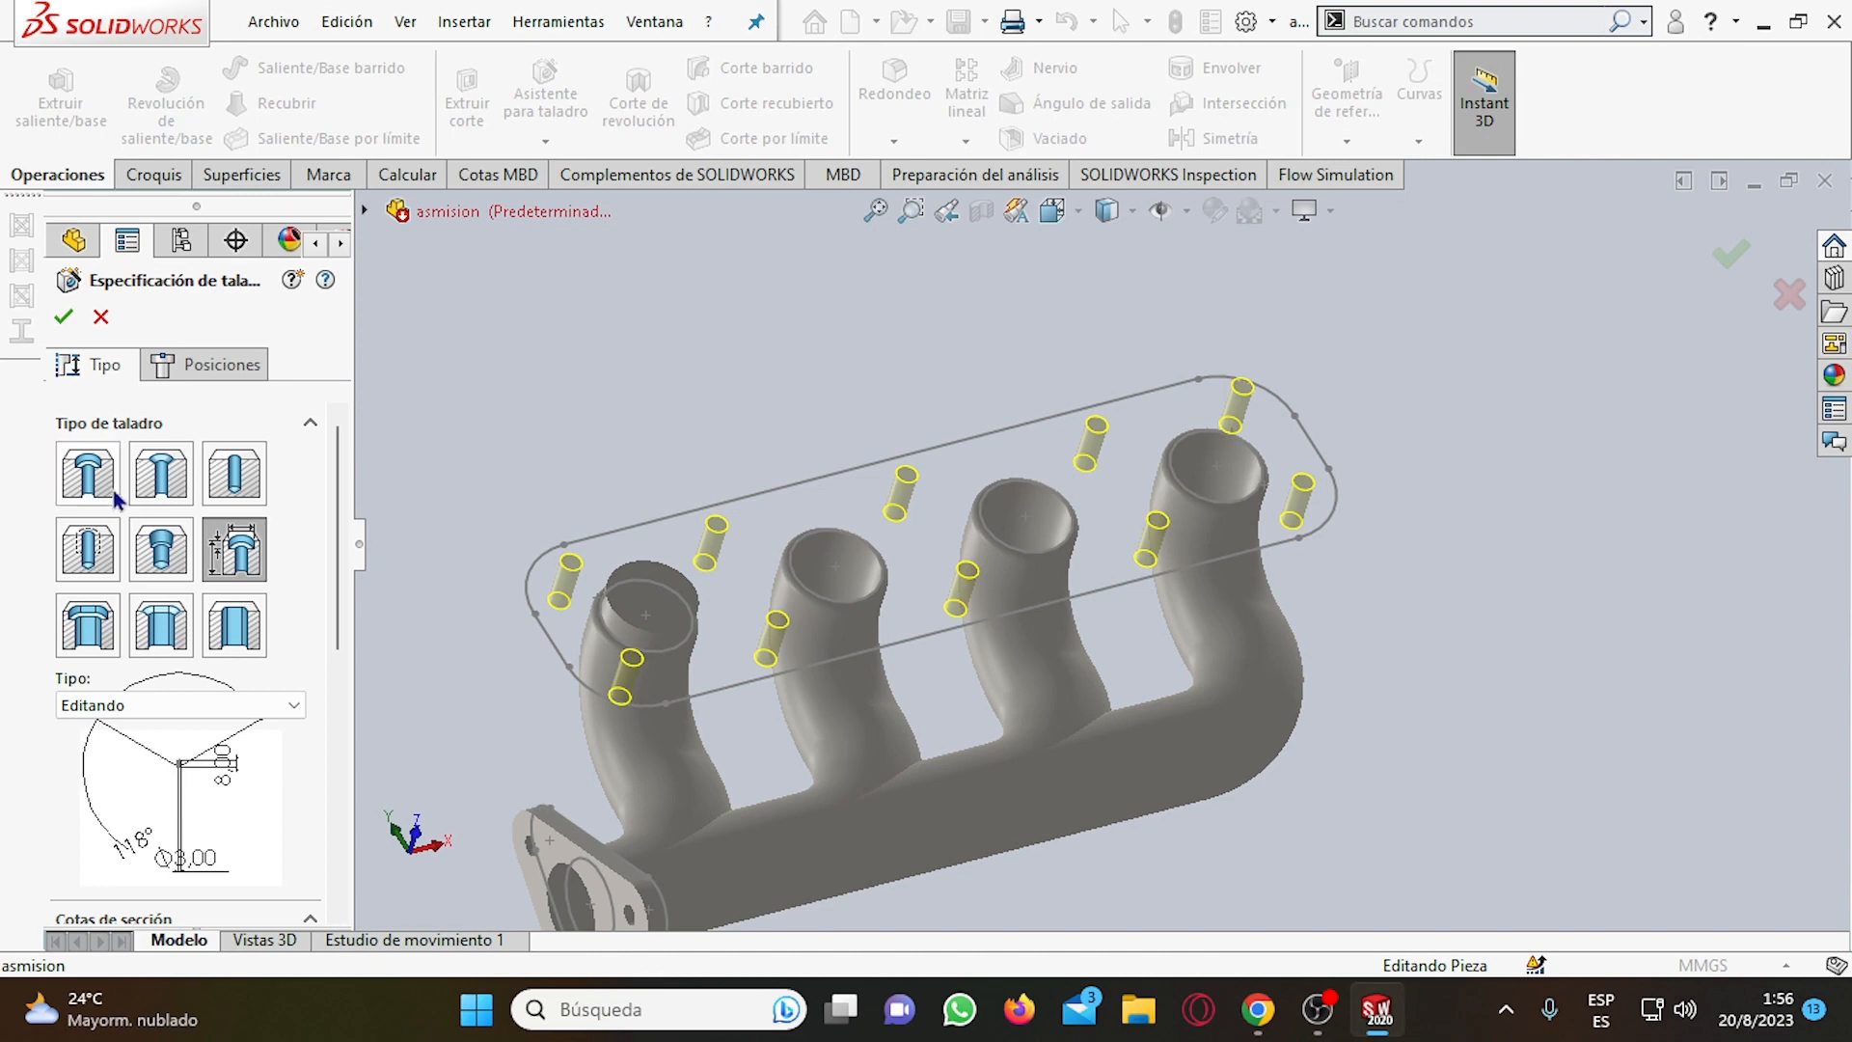
click(101, 318)
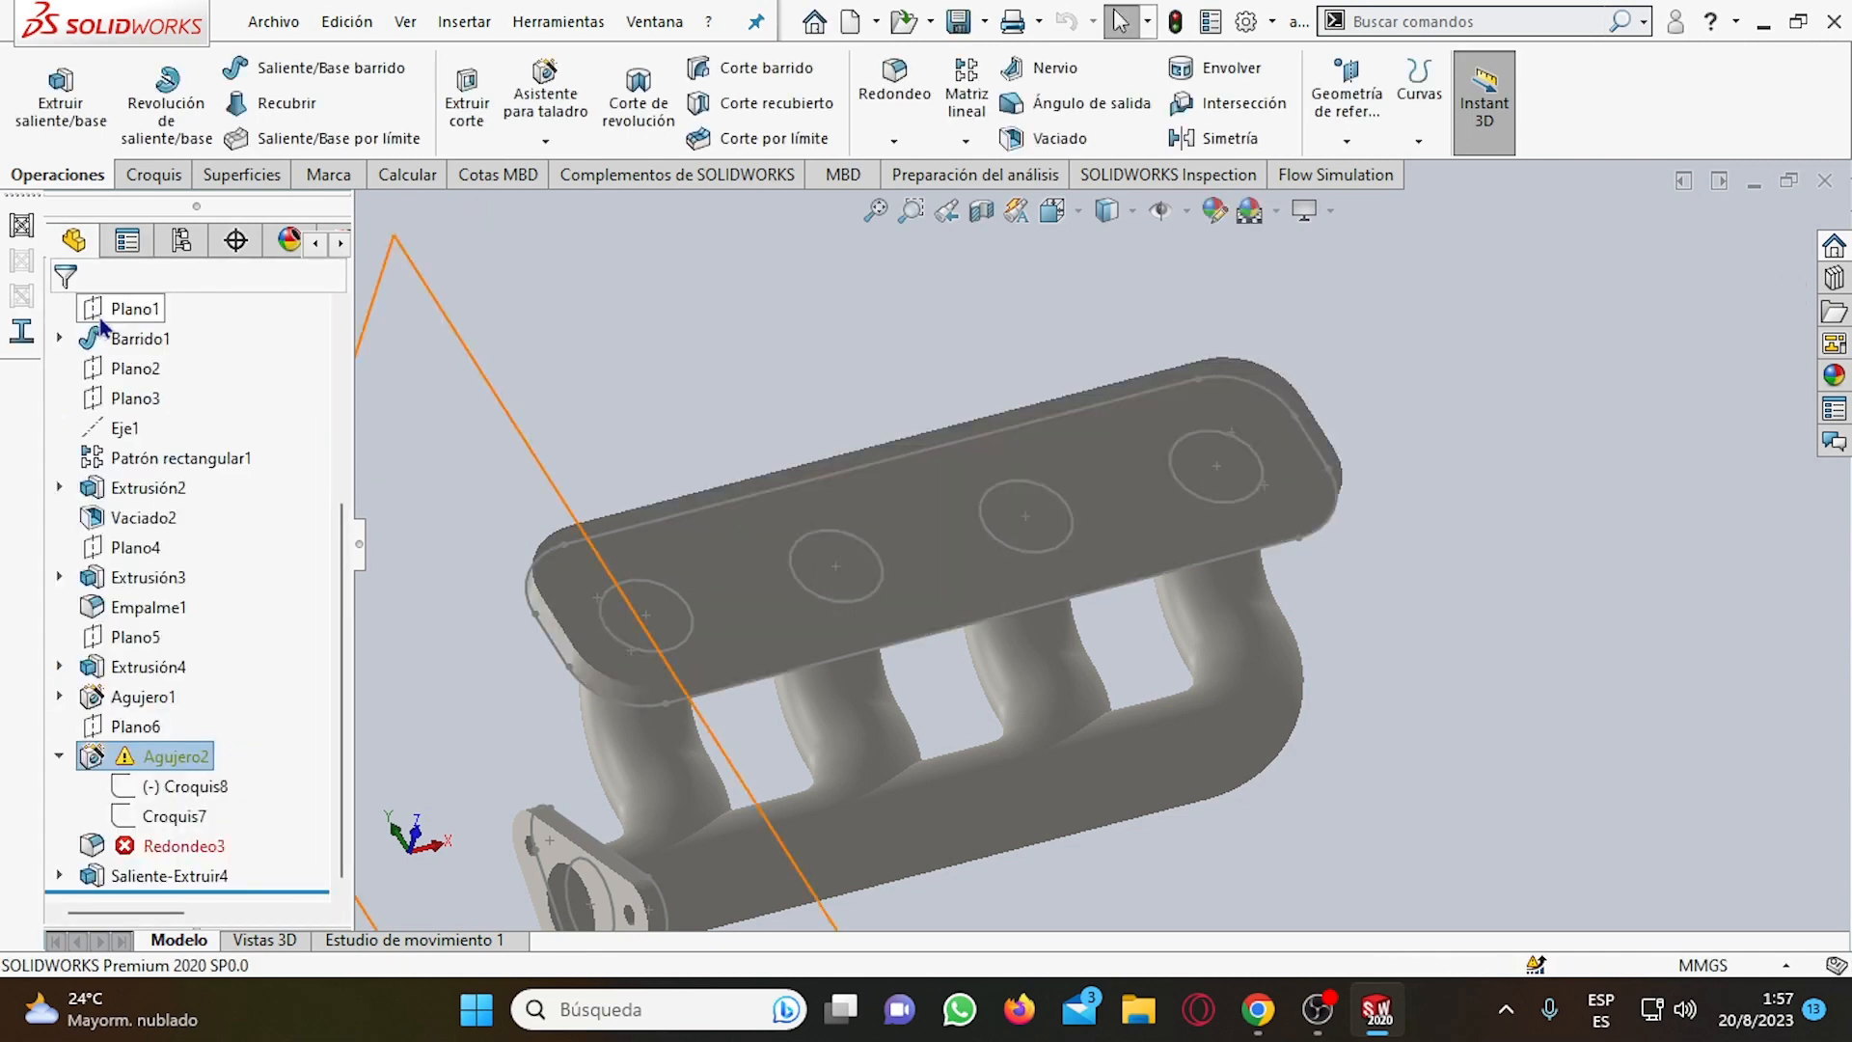
Expand Agujero1 in the feature tree to check its sketches, collapse it again and clear the selection.
click(58, 697)
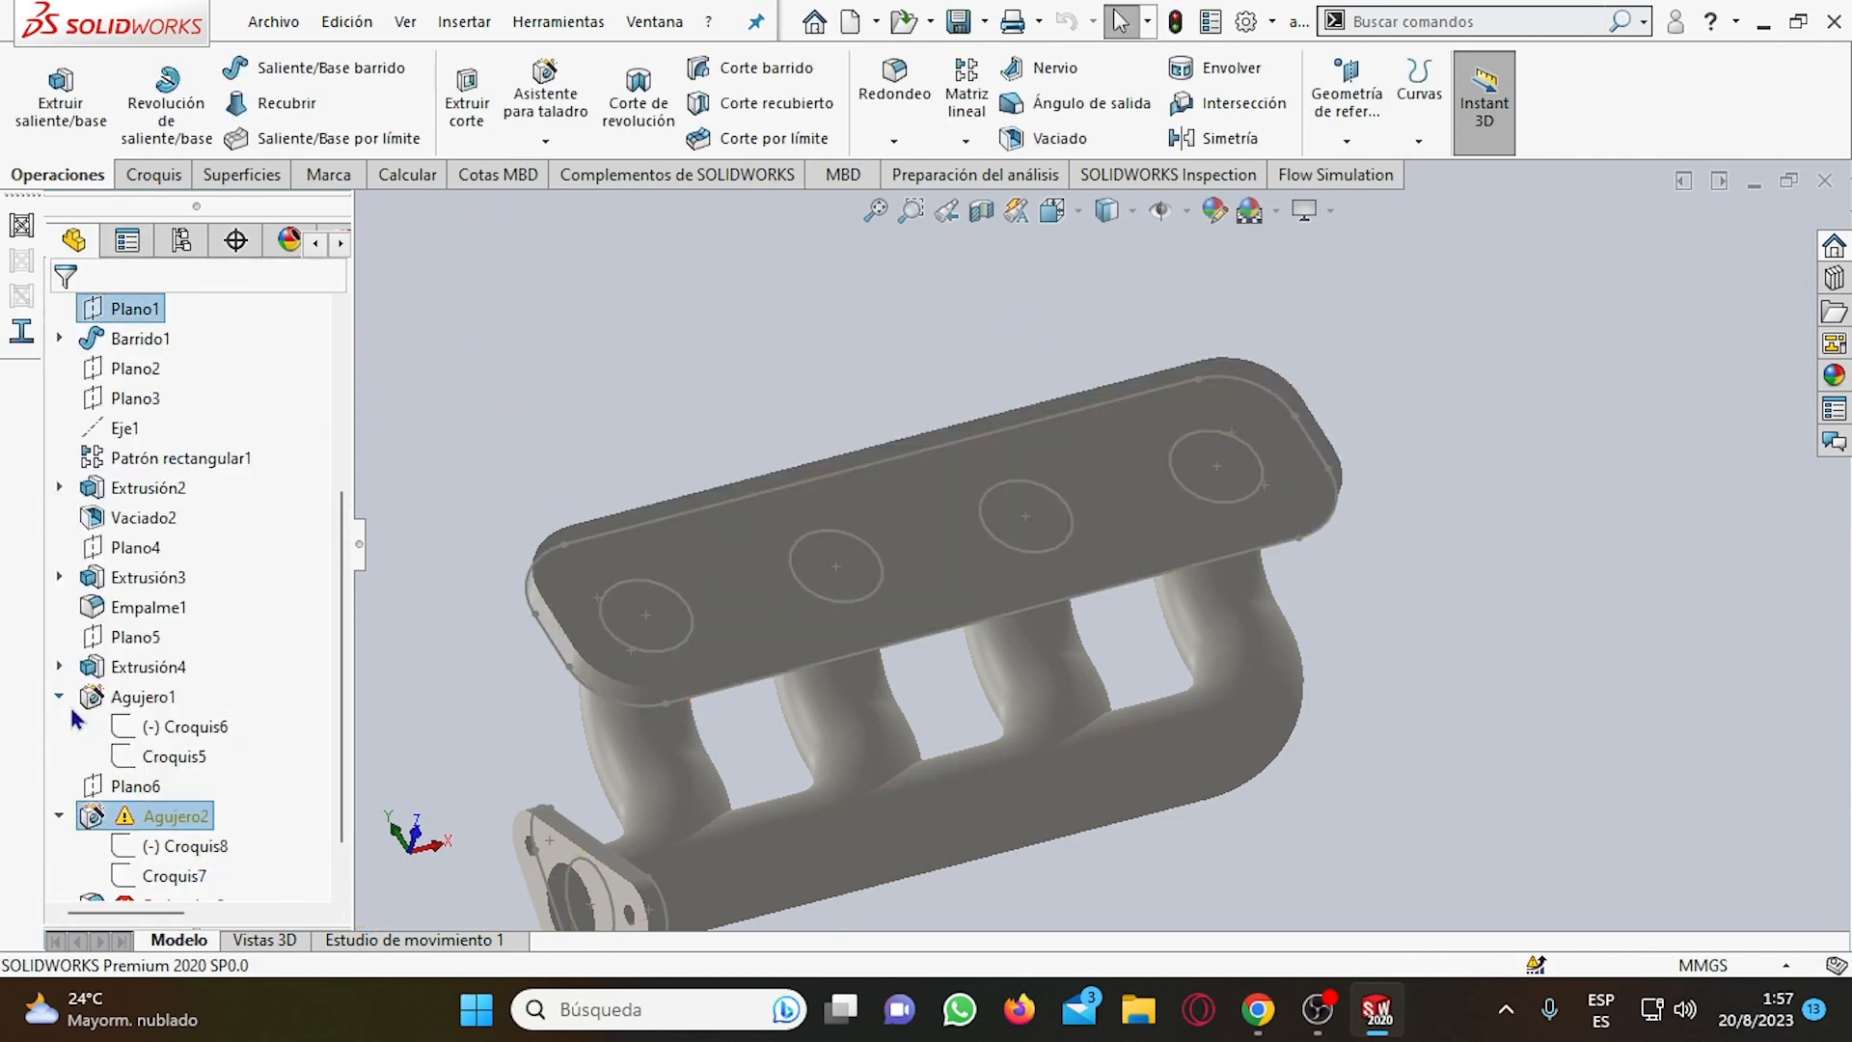
click(59, 697)
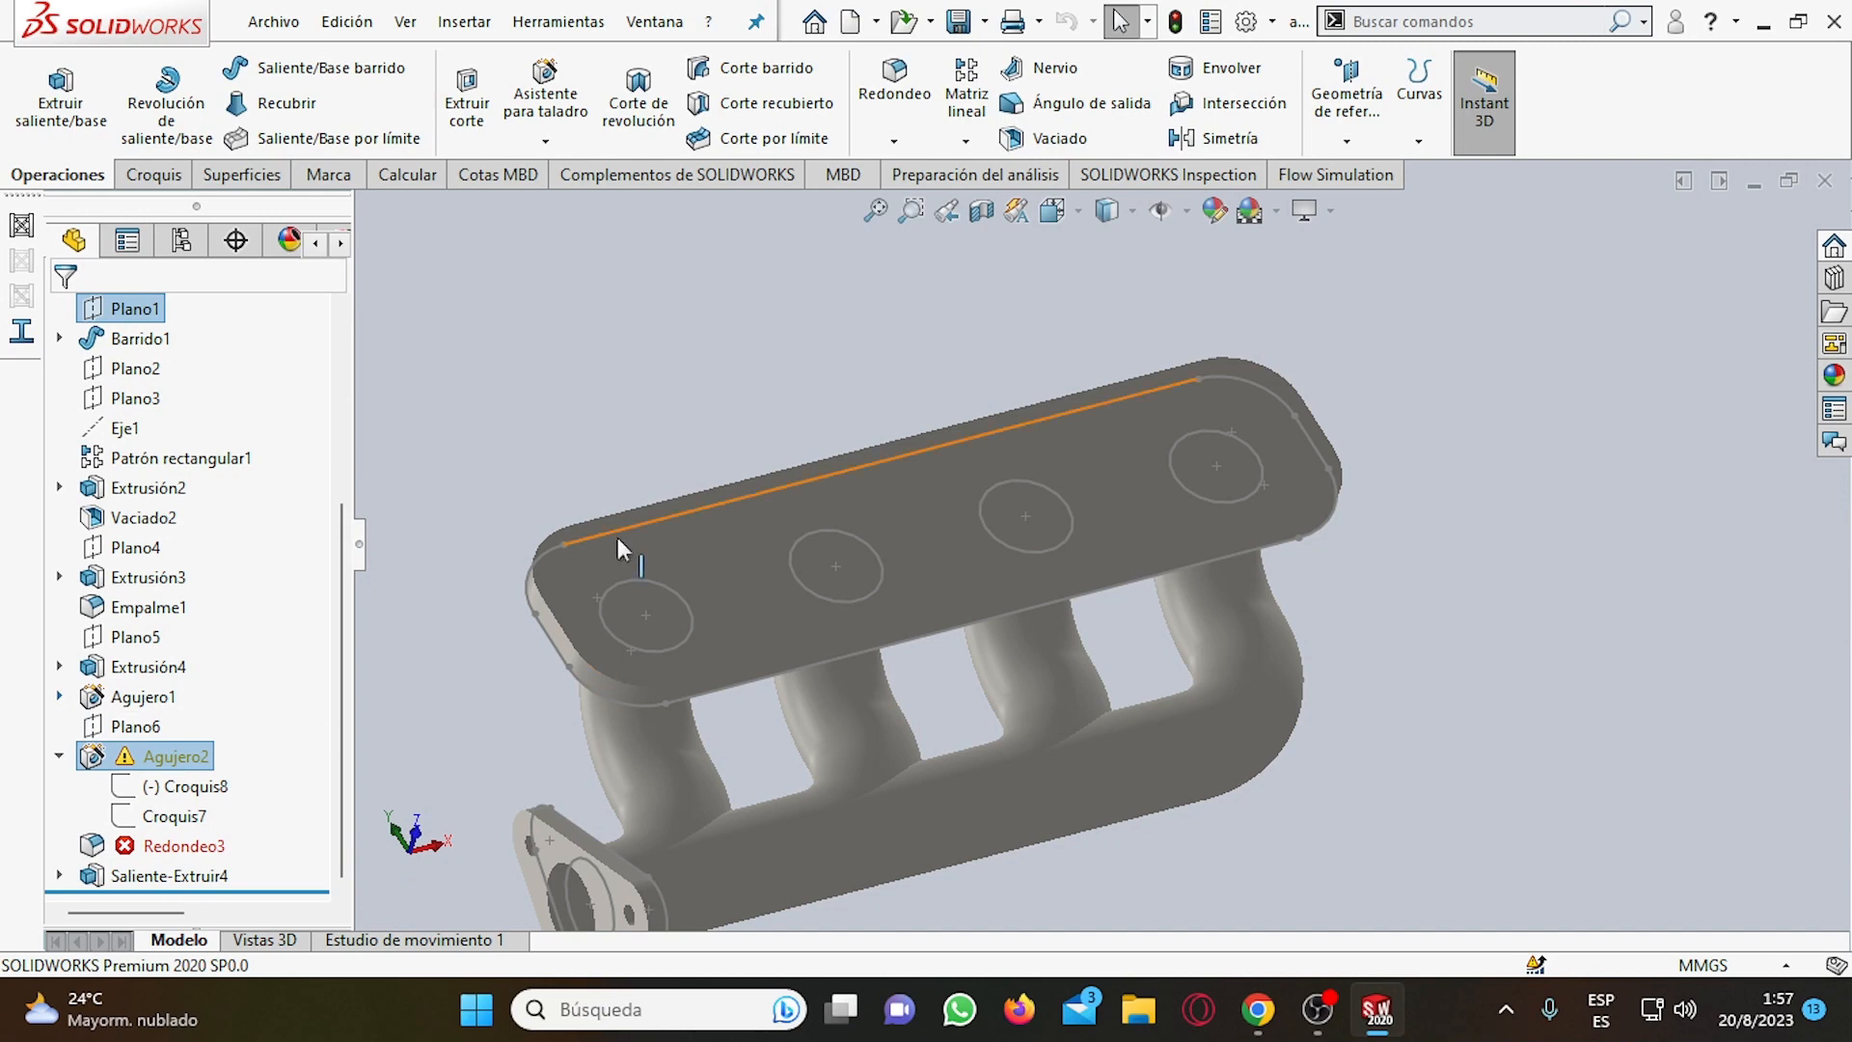
click(584, 638)
scroll(453, 652, down, 2)
click(703, 364)
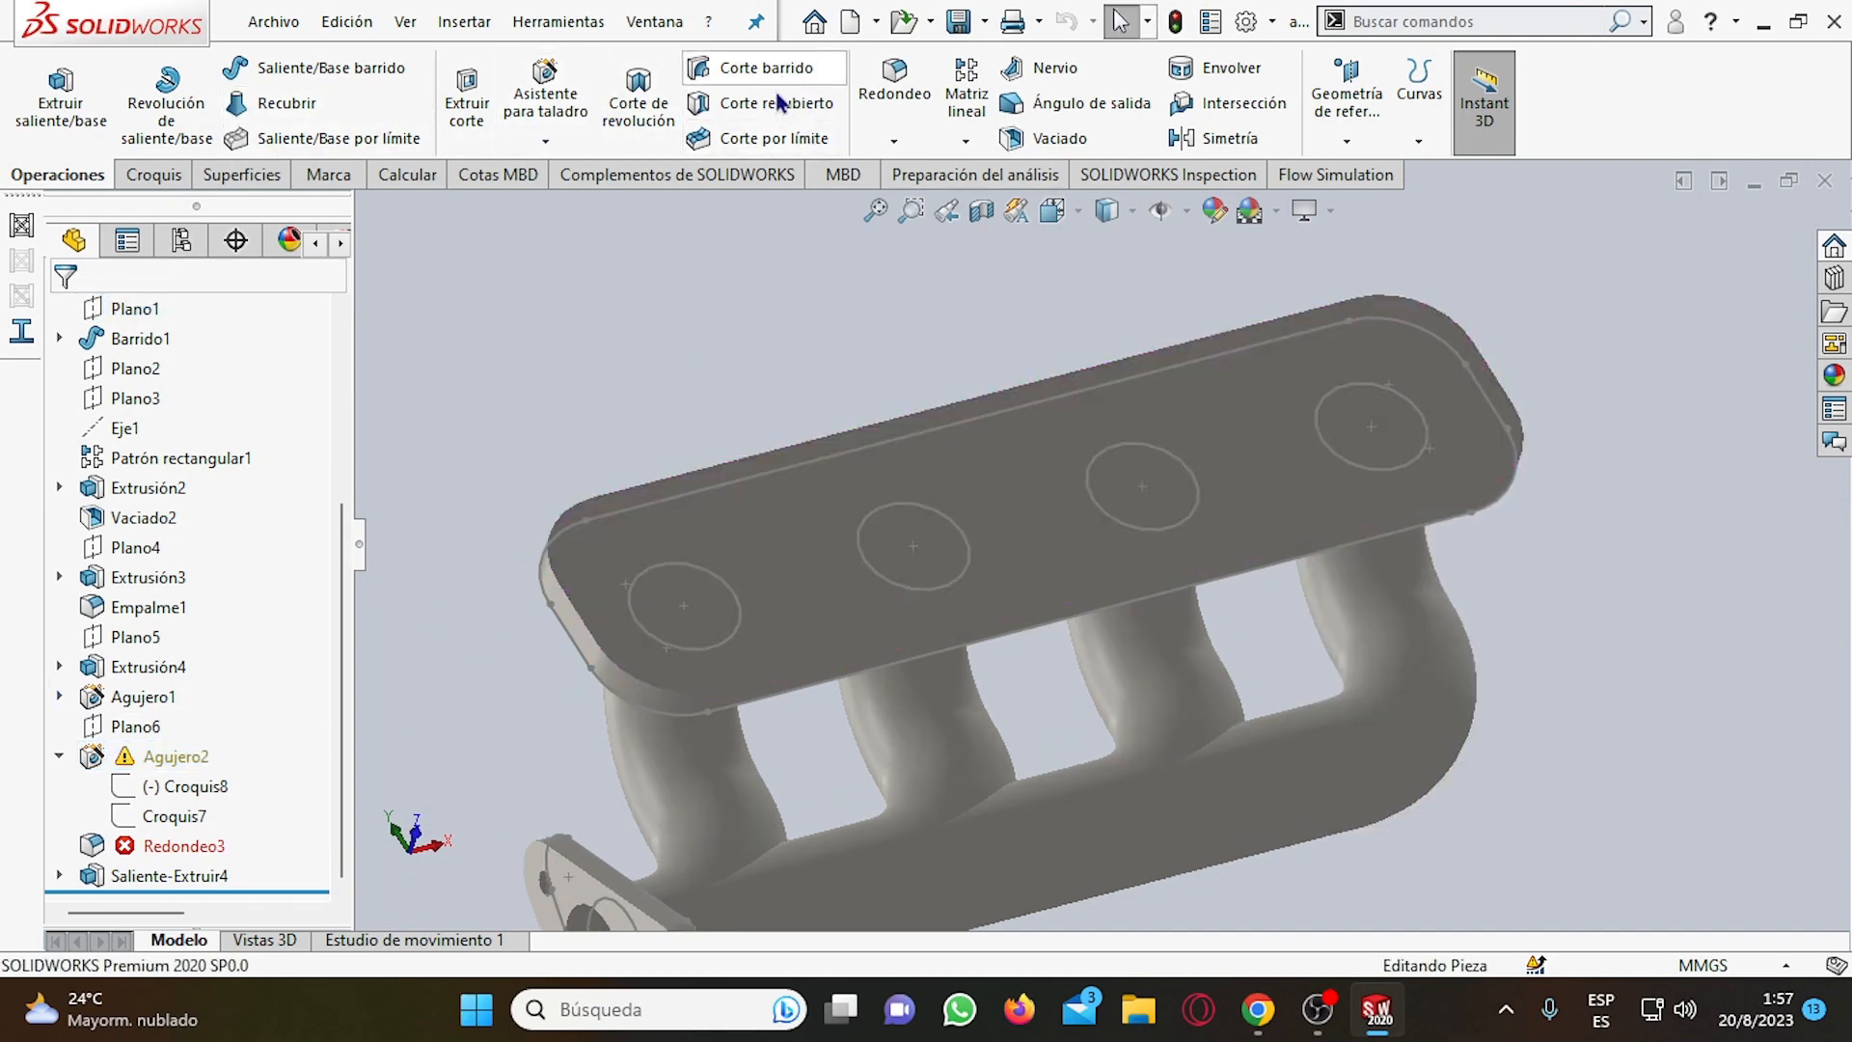
Inspect sketches Croquis8 and Croquis7 of Agujero2 against the rebuilt flange, collapse the feature and clear the selection.
click(165, 787)
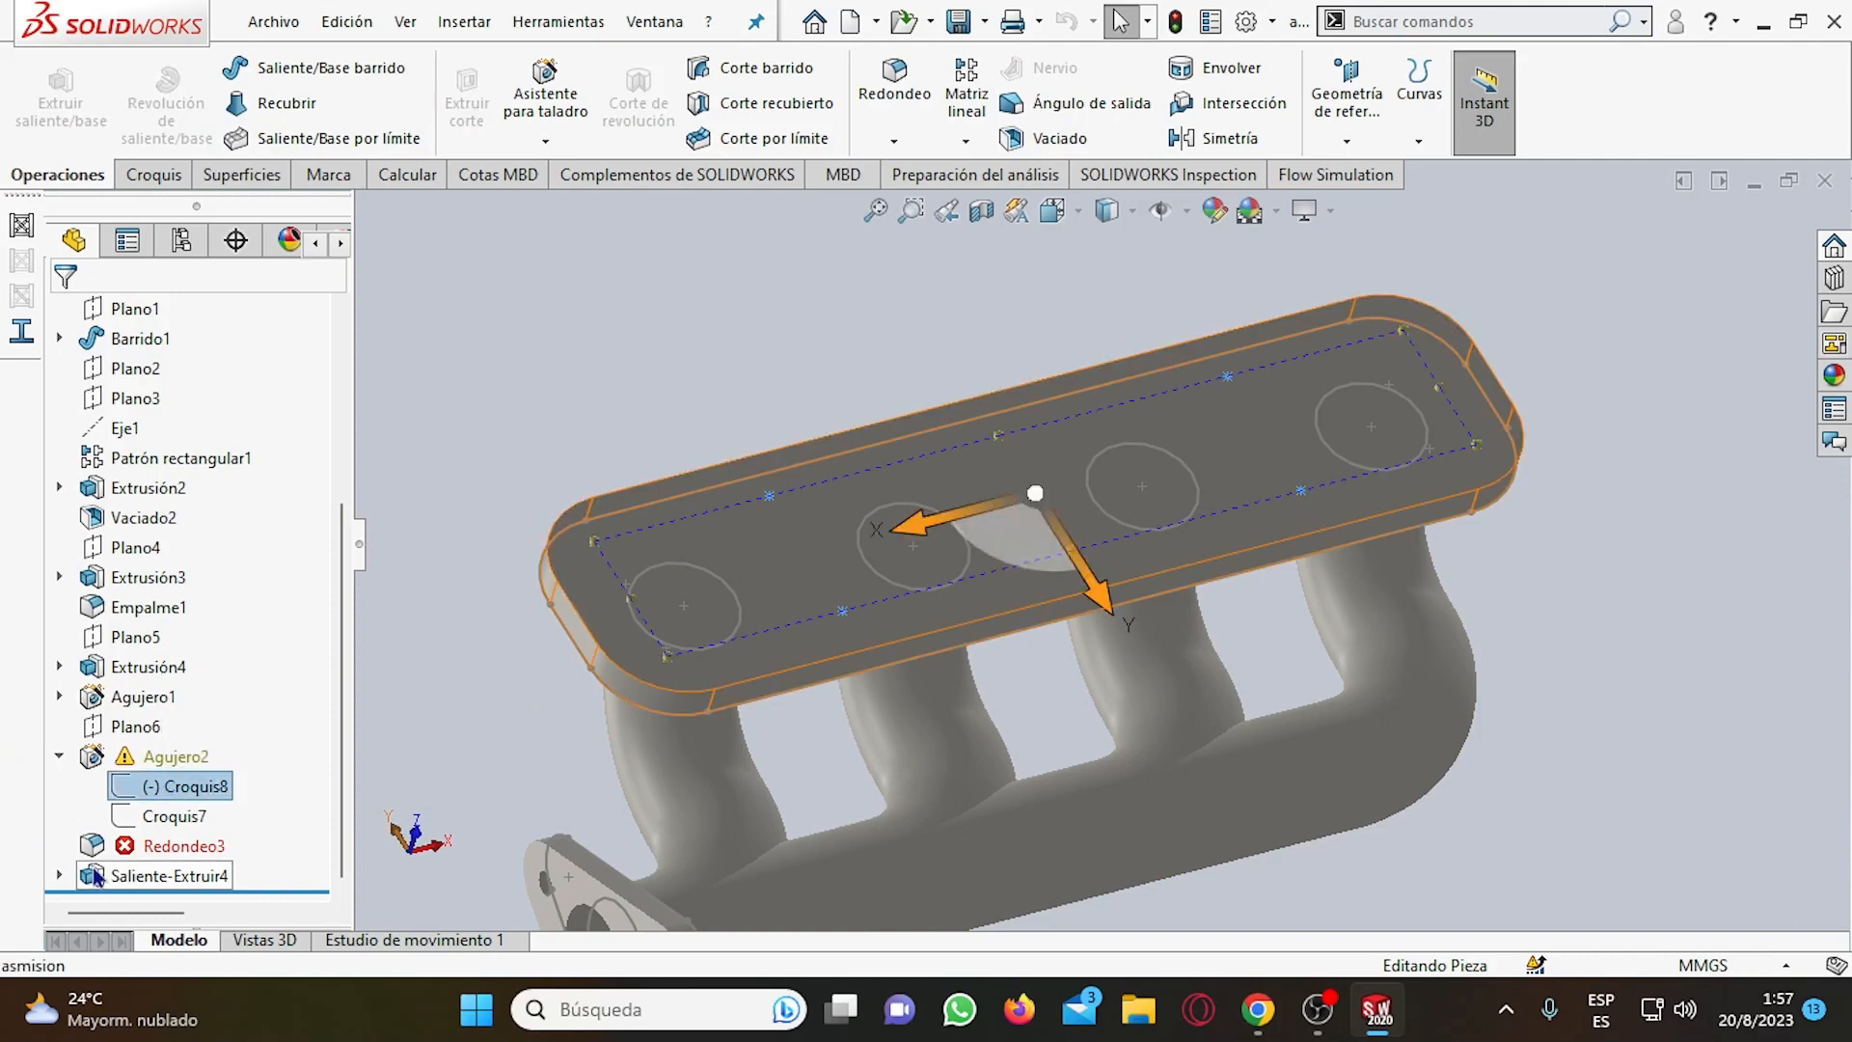
click(160, 816)
scroll(461, 640, down, 4)
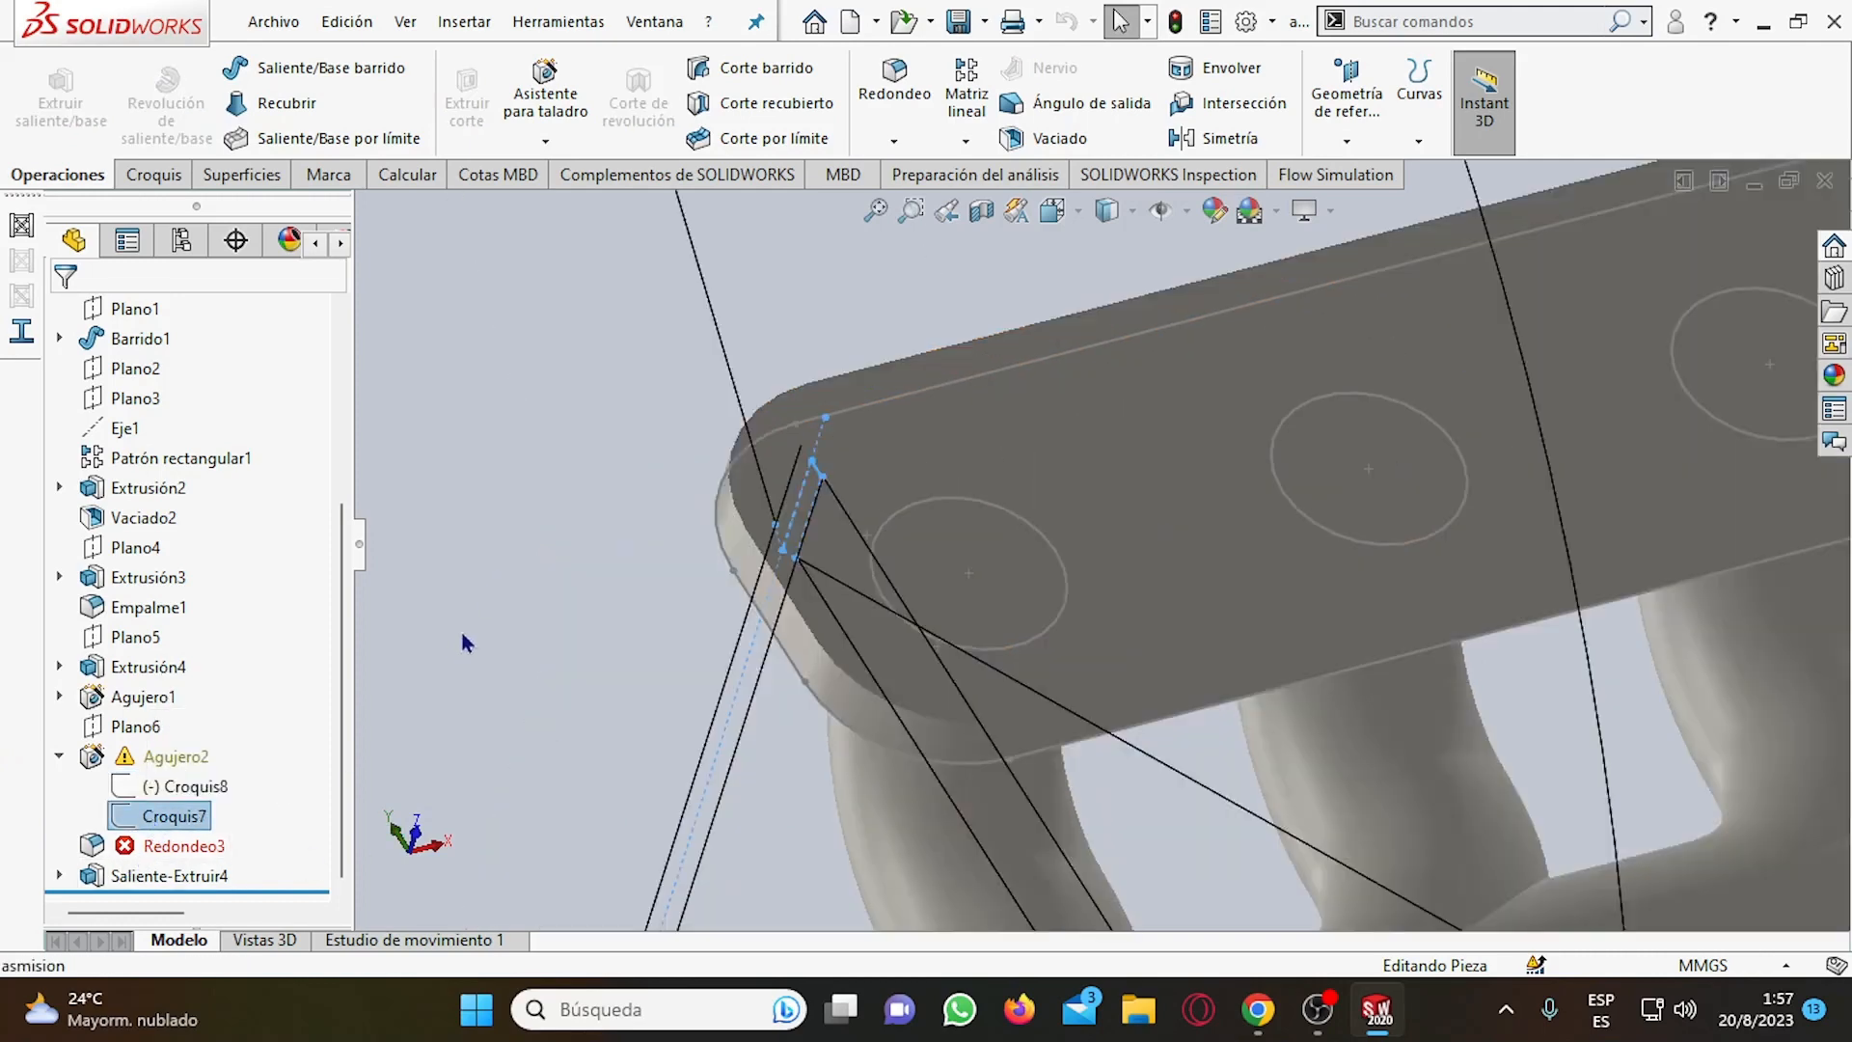
scroll(463, 641, up, 5)
scroll(773, 667, up, 2)
scroll(820, 668, down, 1)
scroll(1315, 617, down, 2)
scroll(818, 627, up, 3)
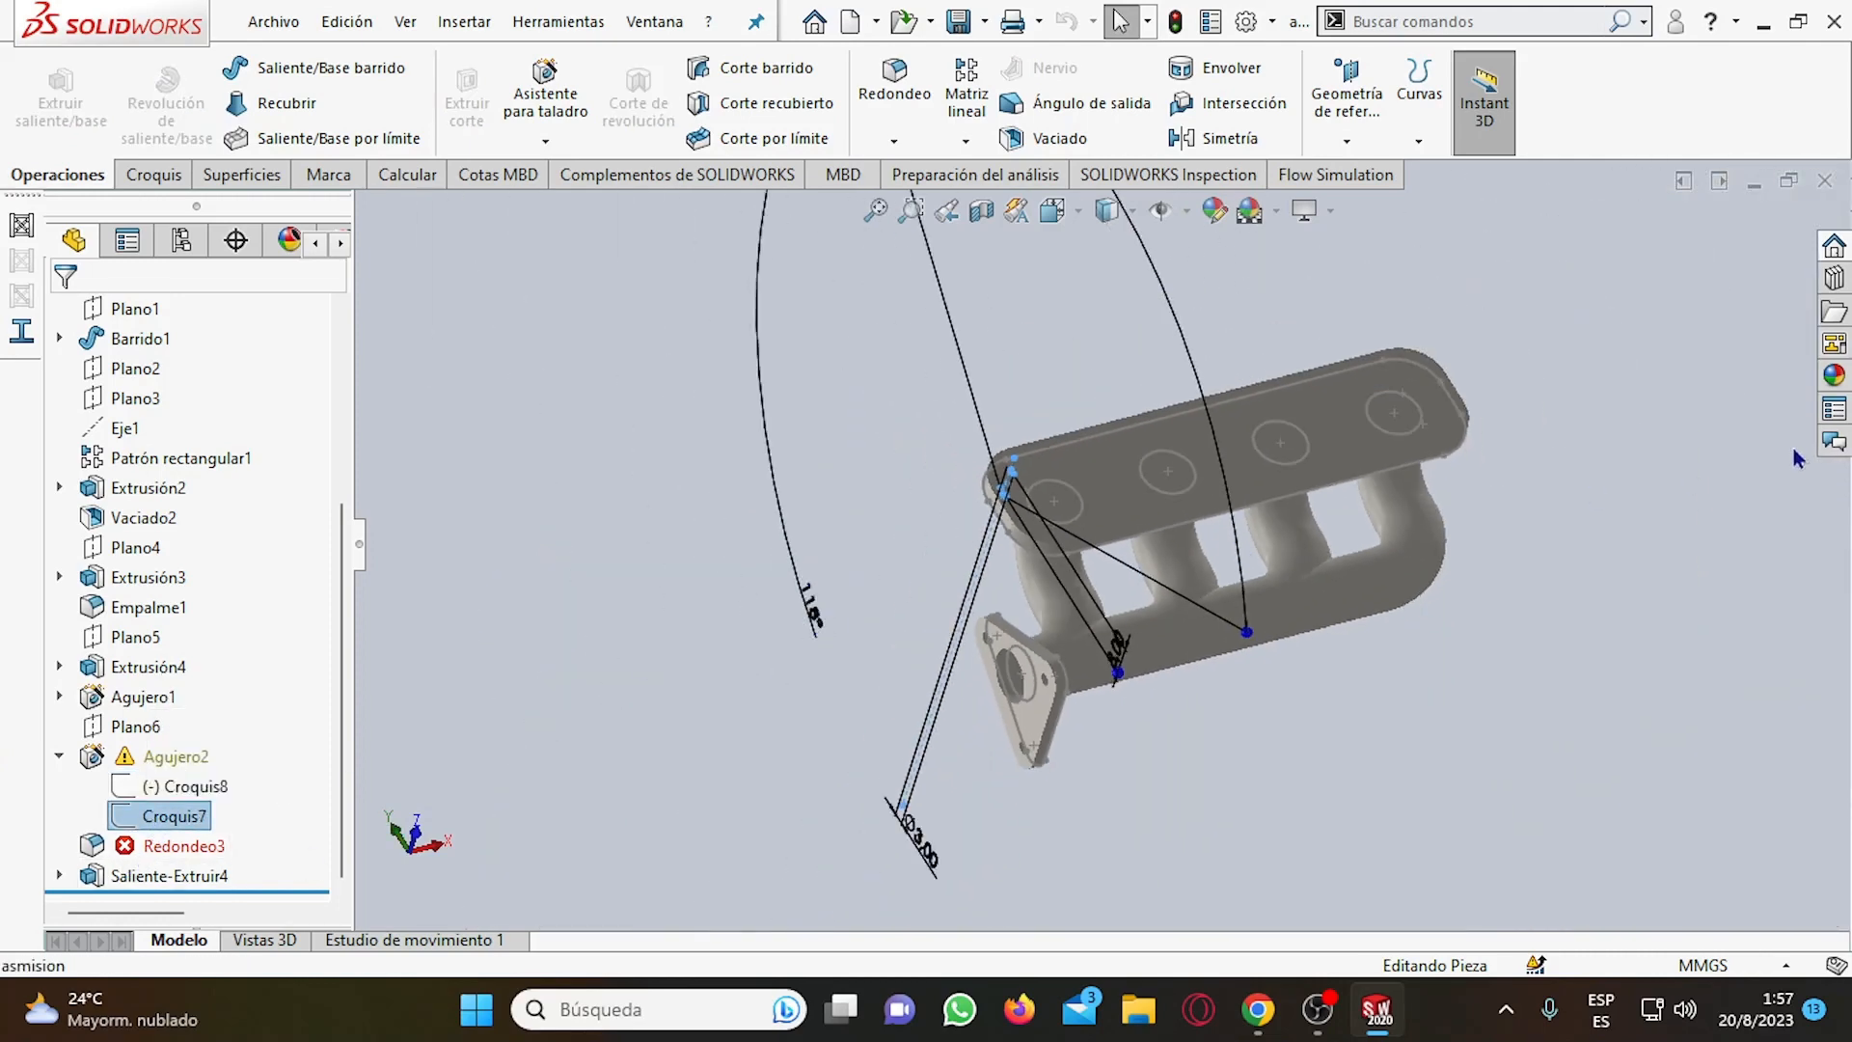
scroll(1745, 457, down, 2)
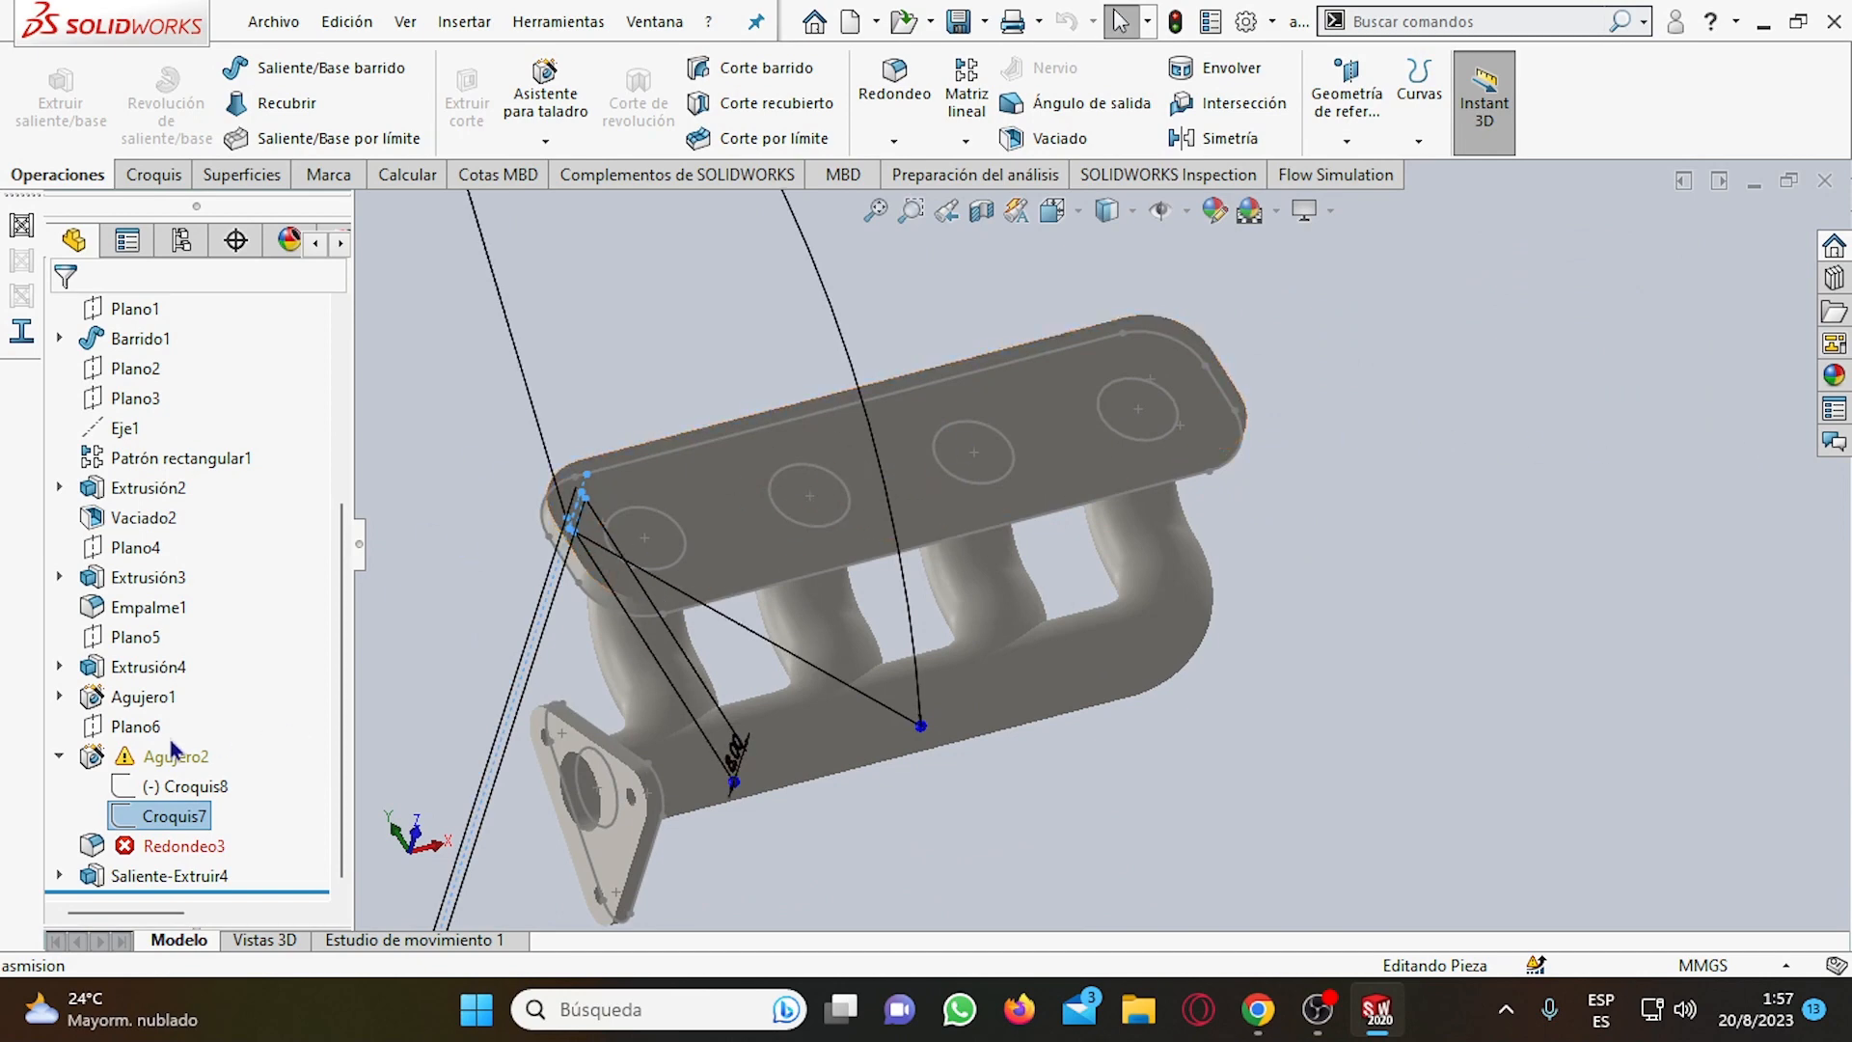
click(64, 757)
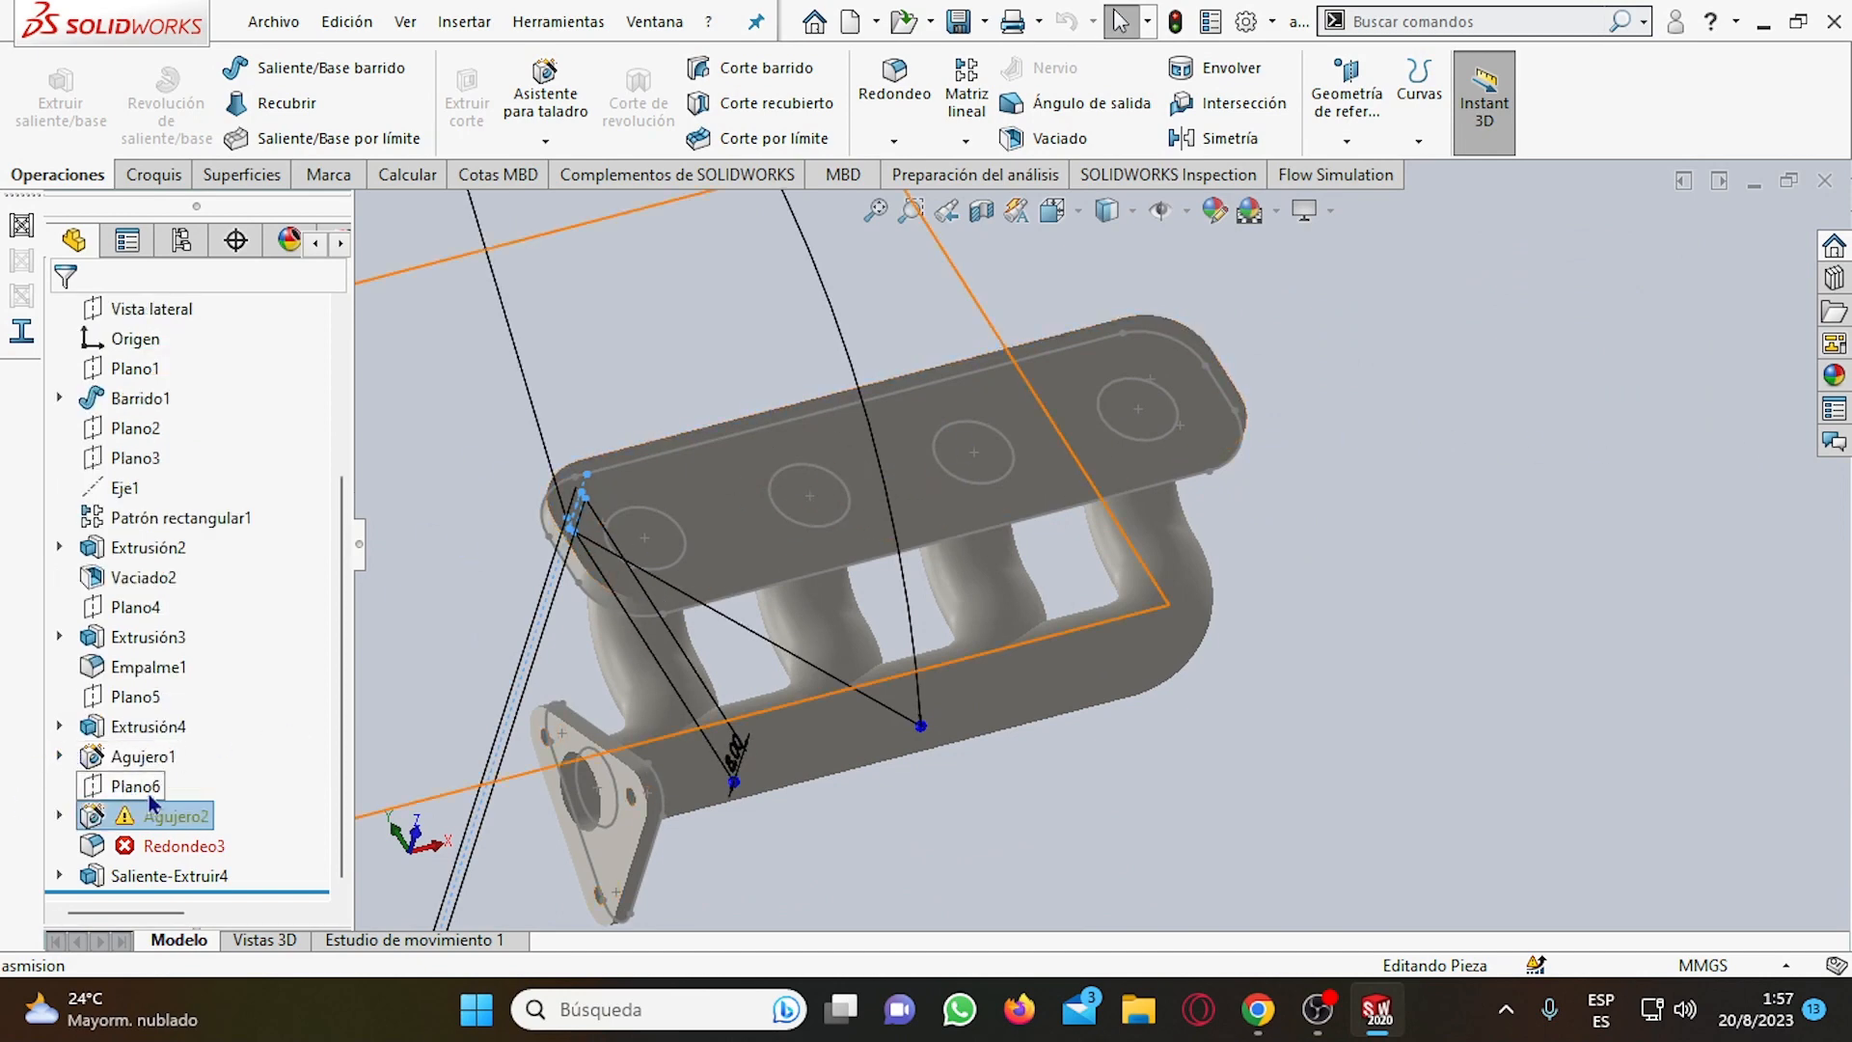
click(612, 350)
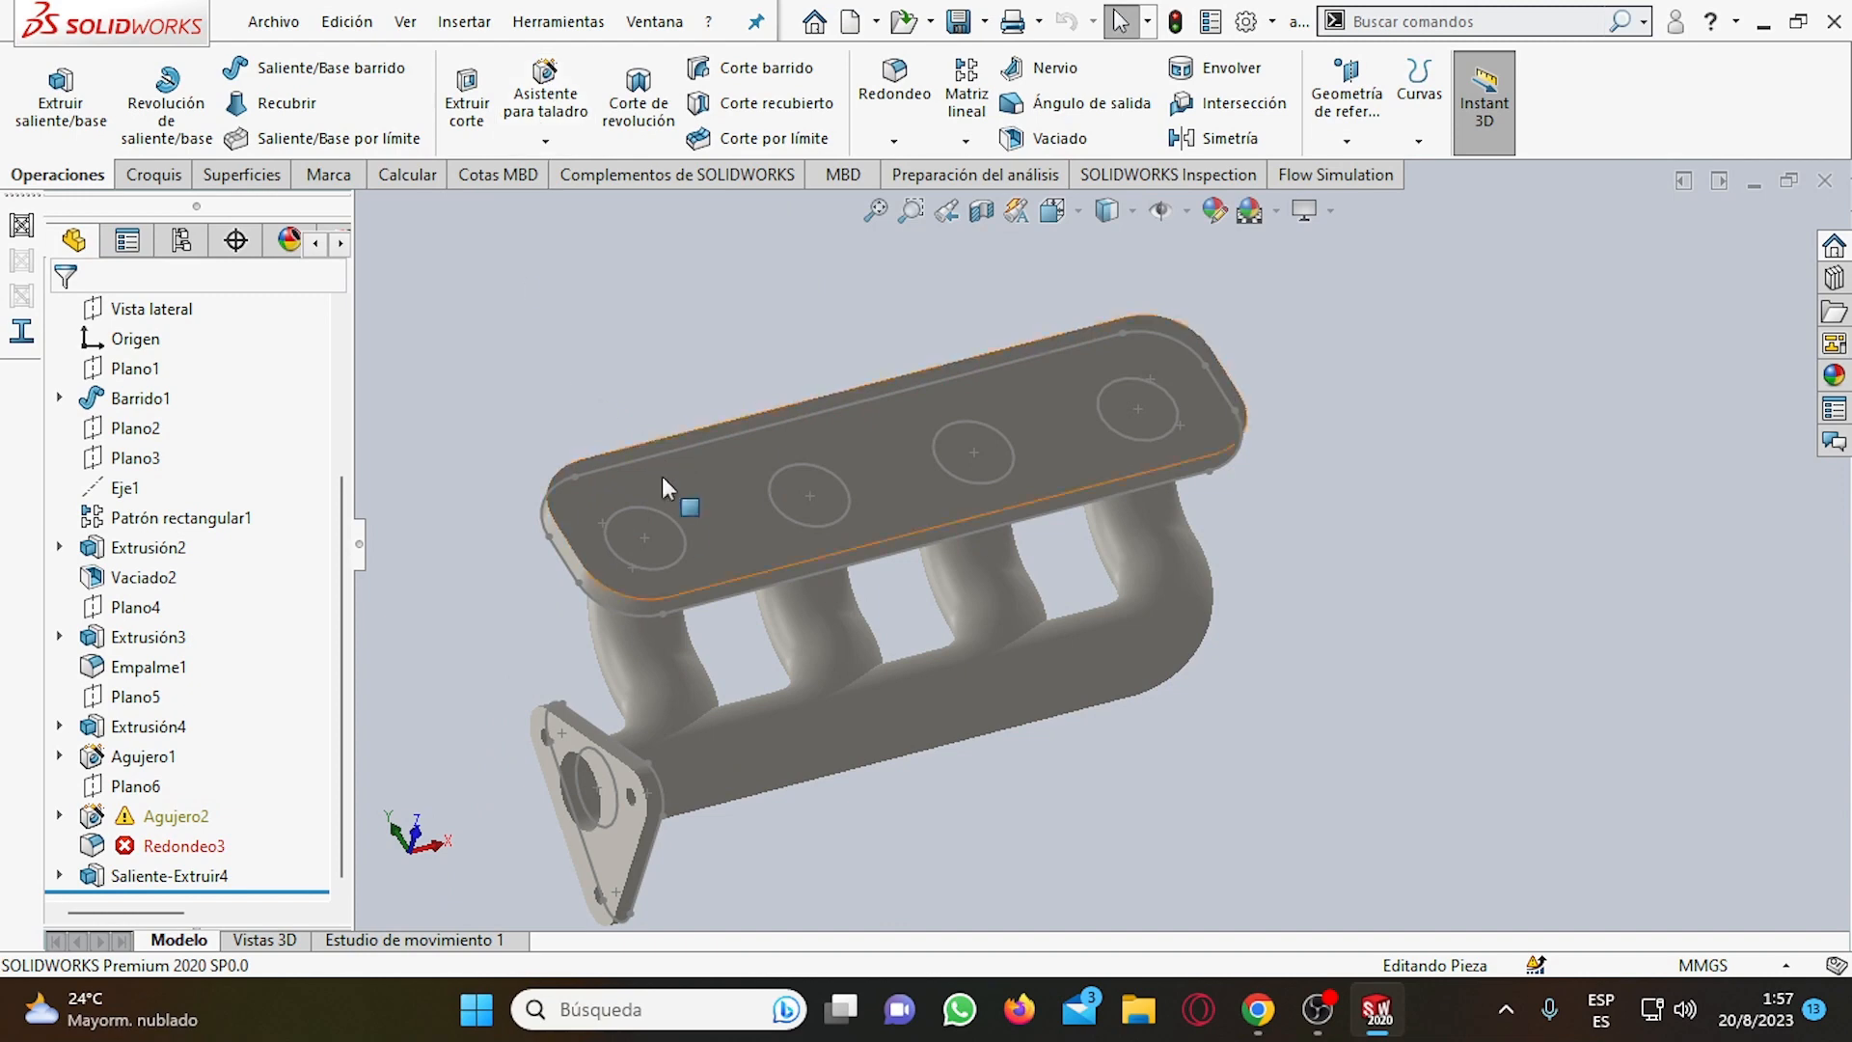
Examine the upper flange face and the sketched circle over the first manifold pipe.
click(637, 539)
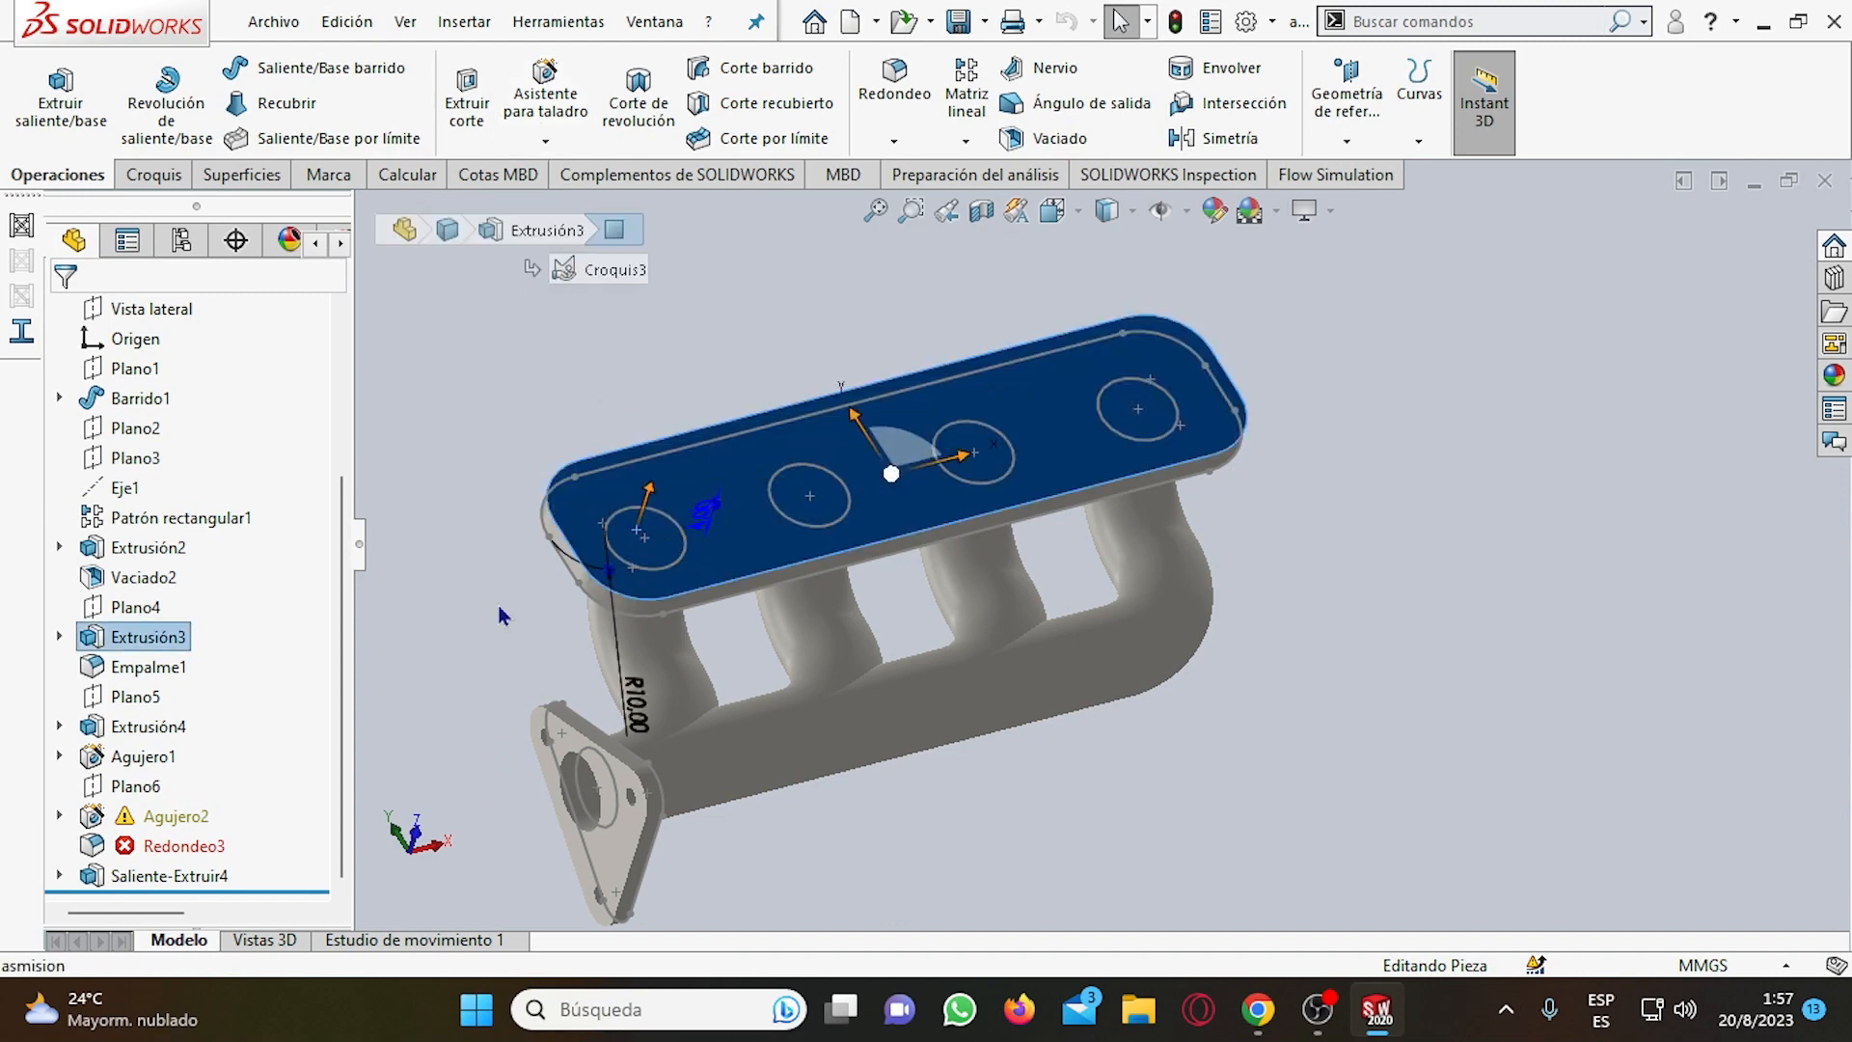
key(Escape)
click(674, 561)
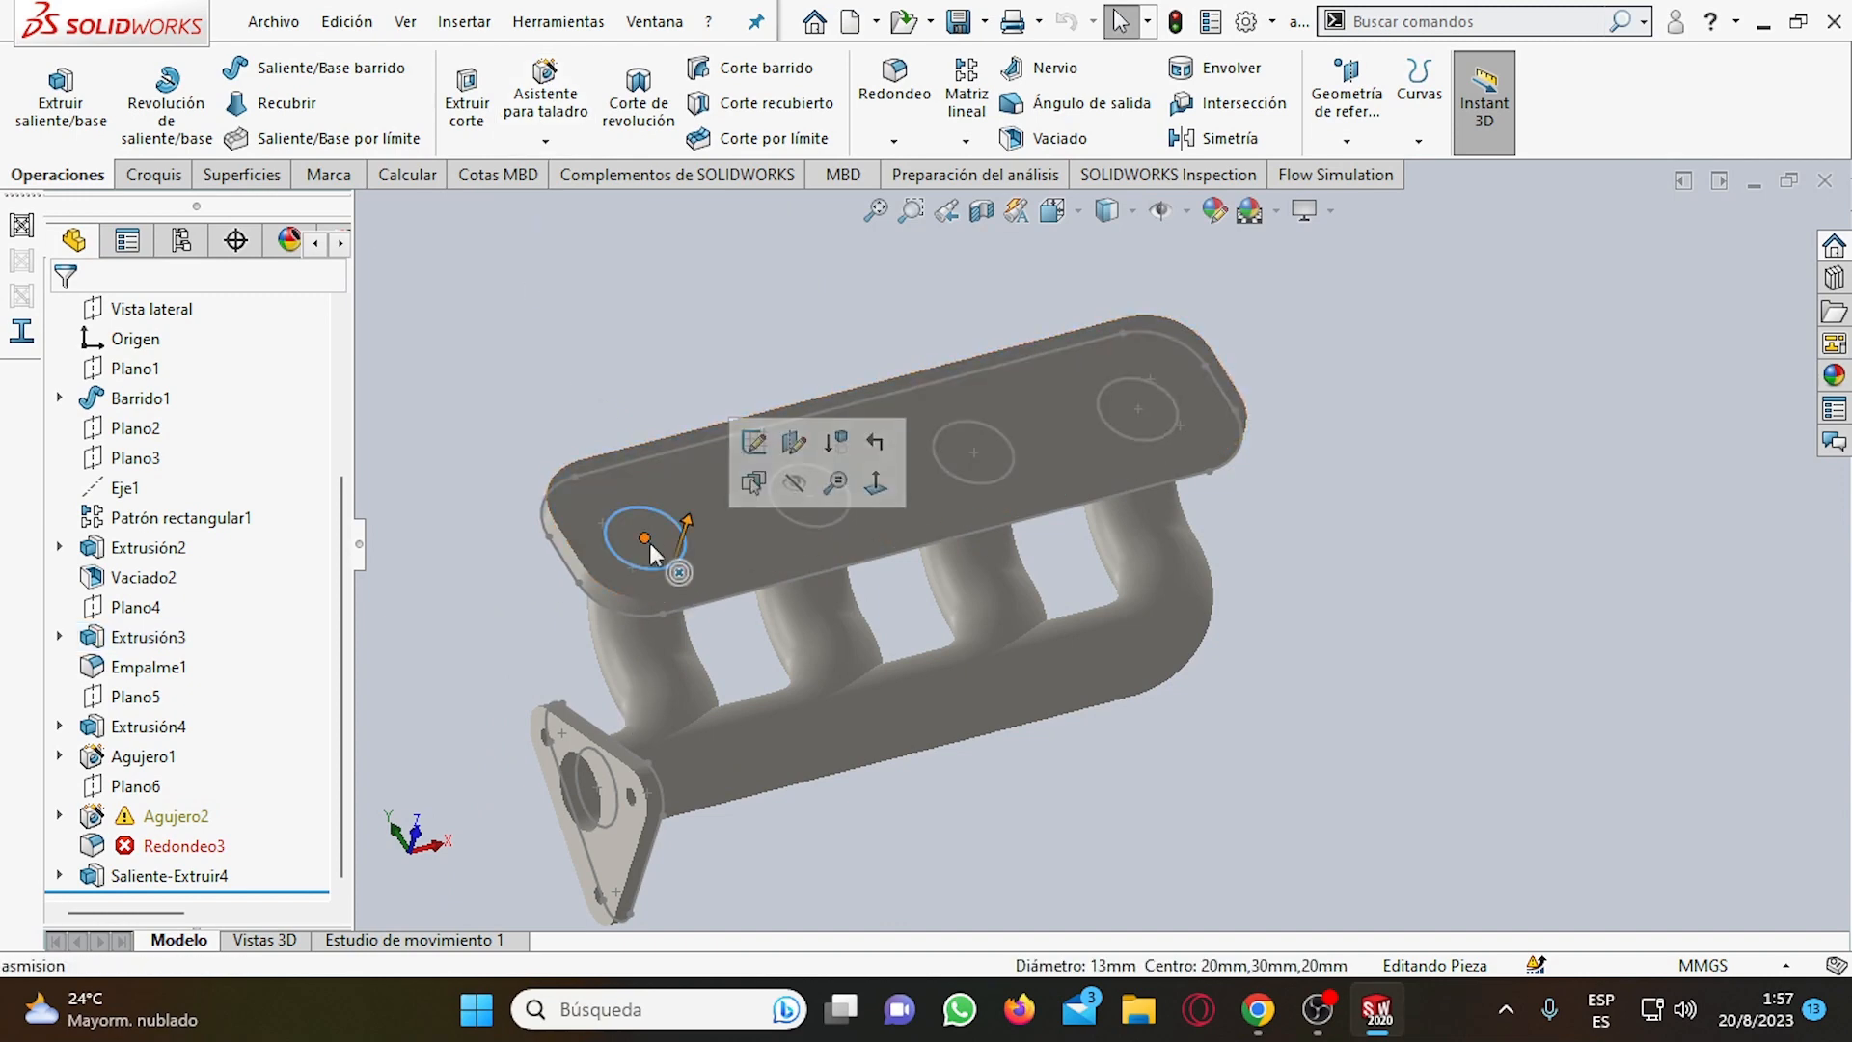
scroll(671, 534, down, 4)
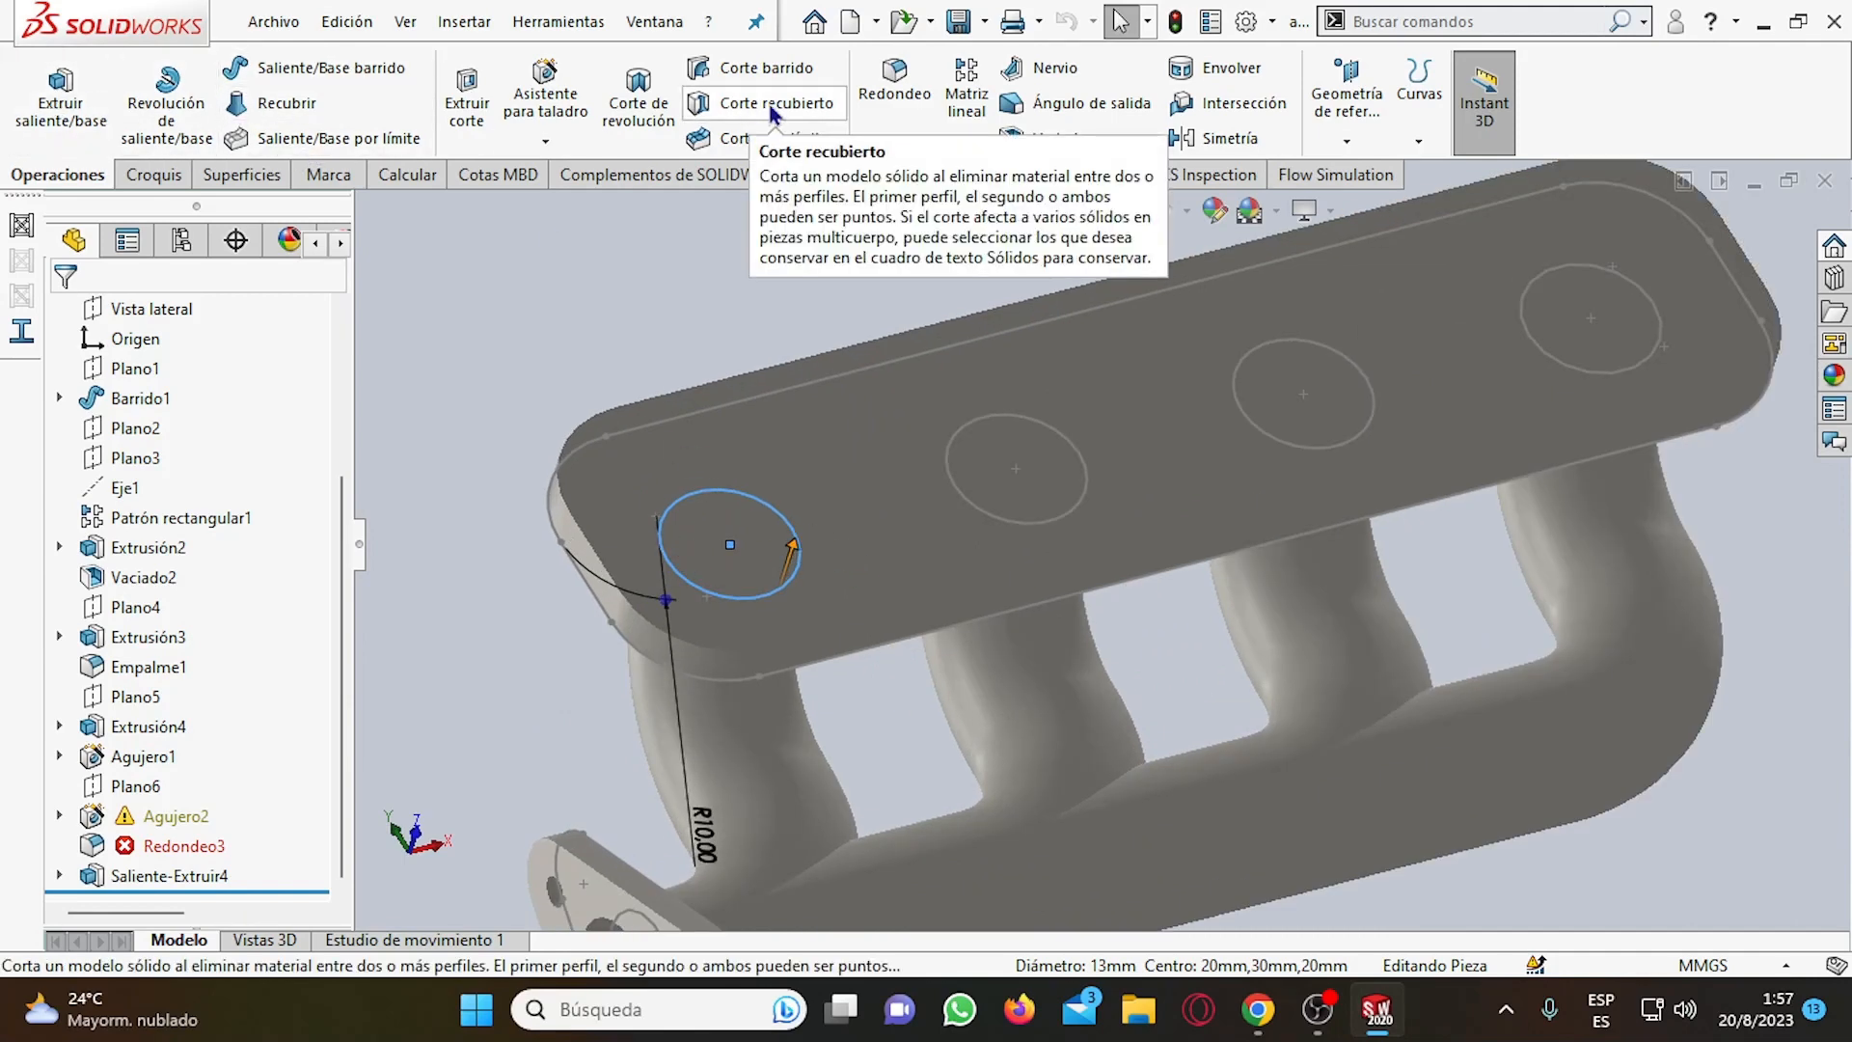
scroll(772, 108, down, 3)
scroll(868, 588, up, 3)
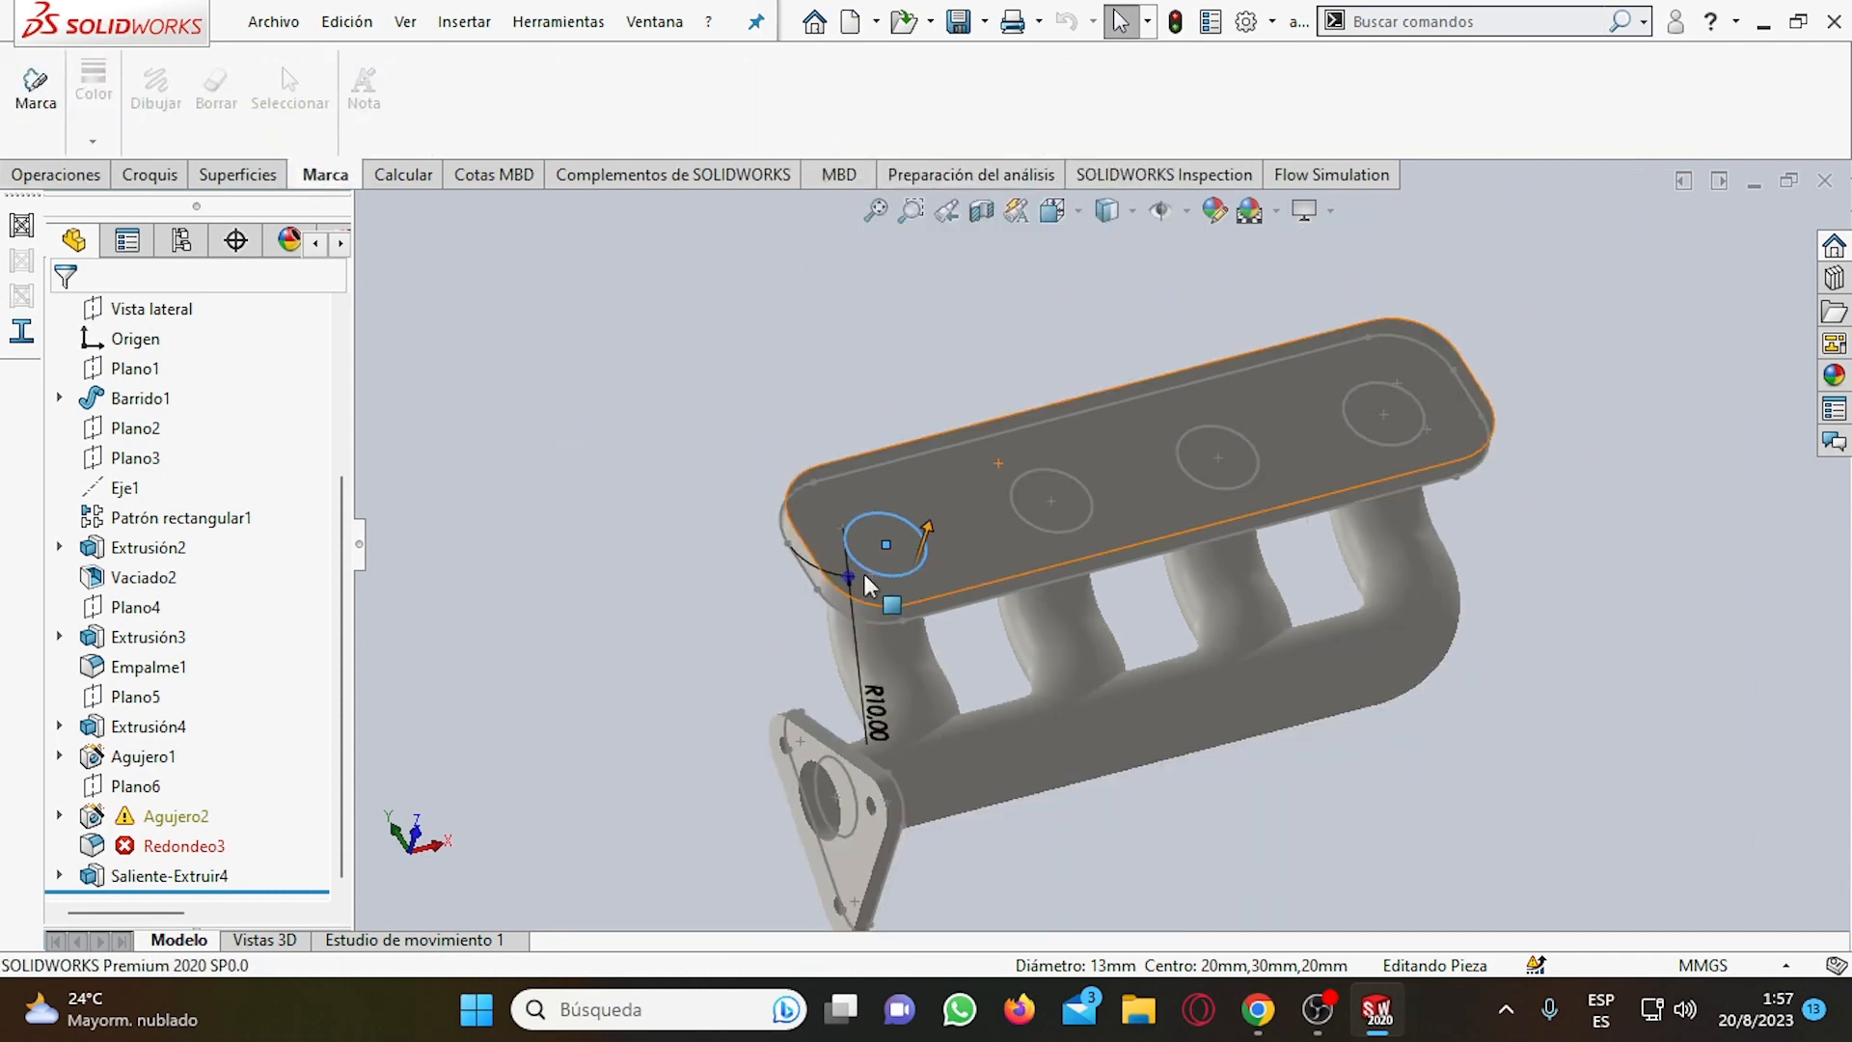
scroll(1420, 471, down, 2)
scroll(1505, 444, up, 1)
scroll(1510, 451, down, 2)
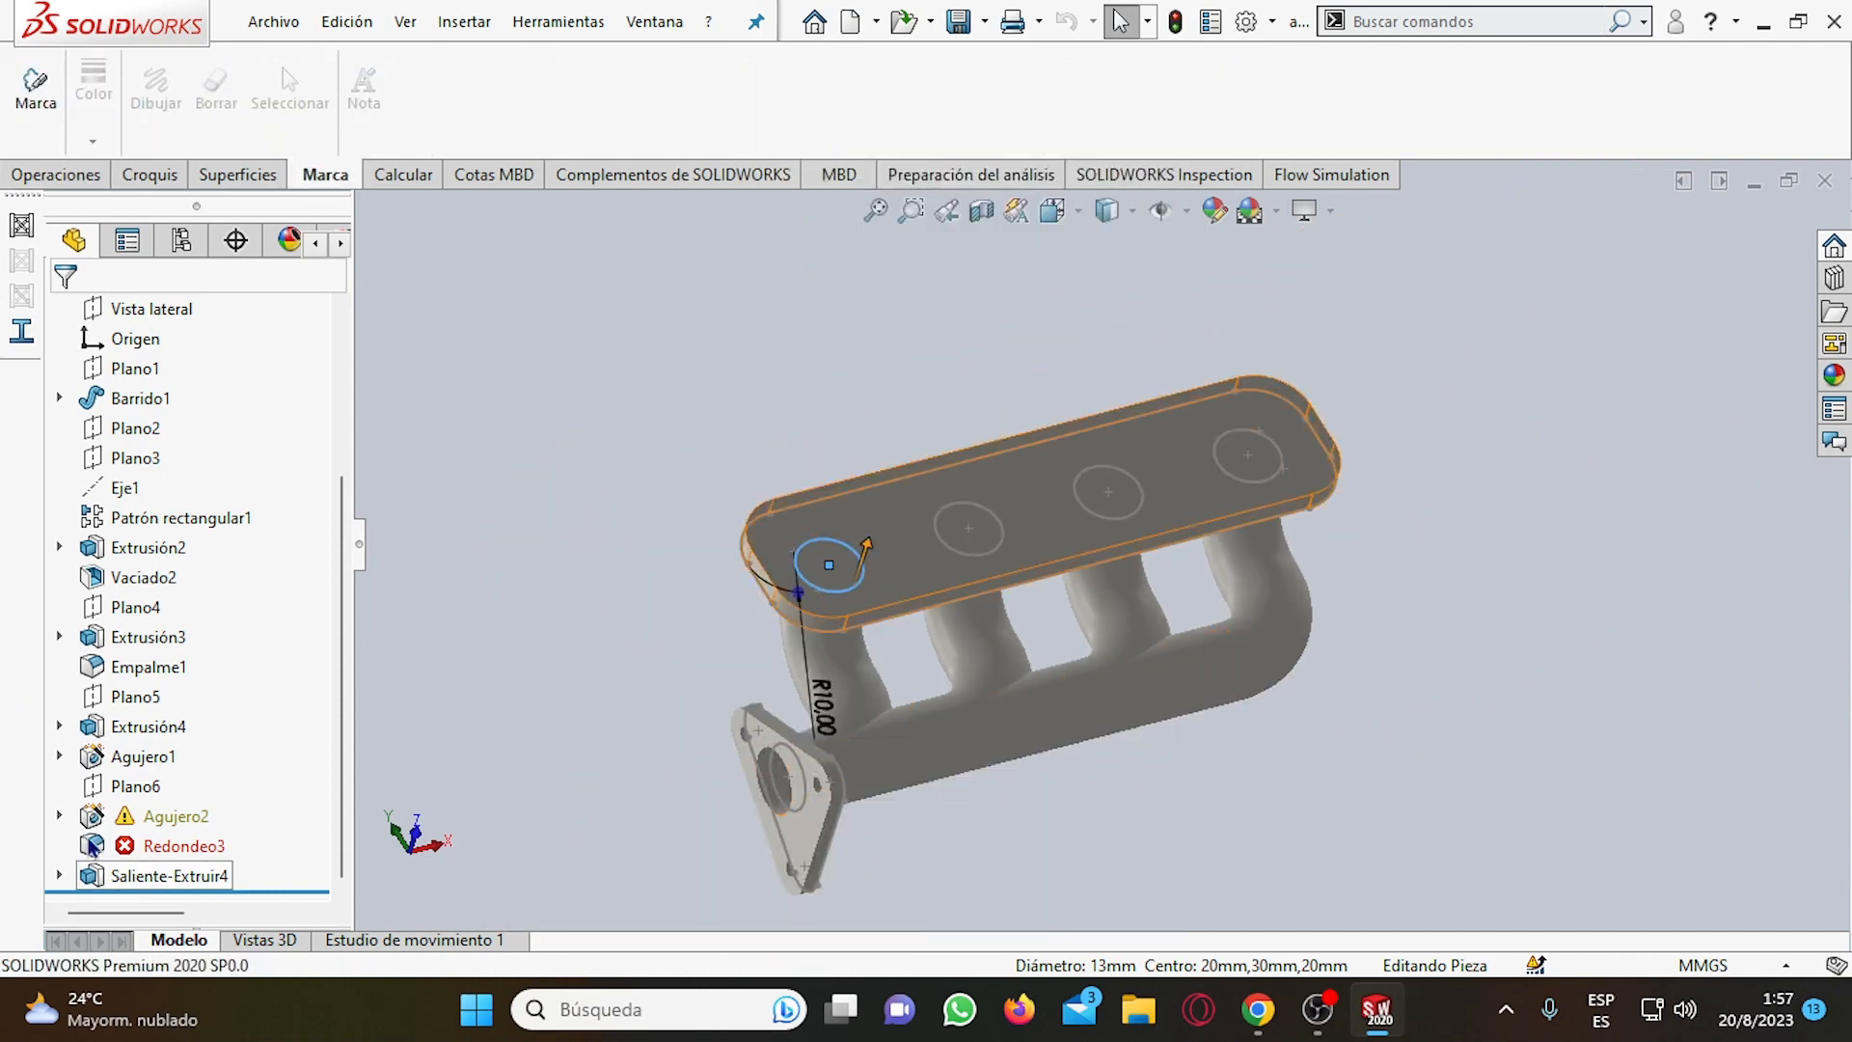
Delete the hole feature Agujero2 together with its dependent sketches Croquis8 and Croquis7.
mouse_move(91, 846)
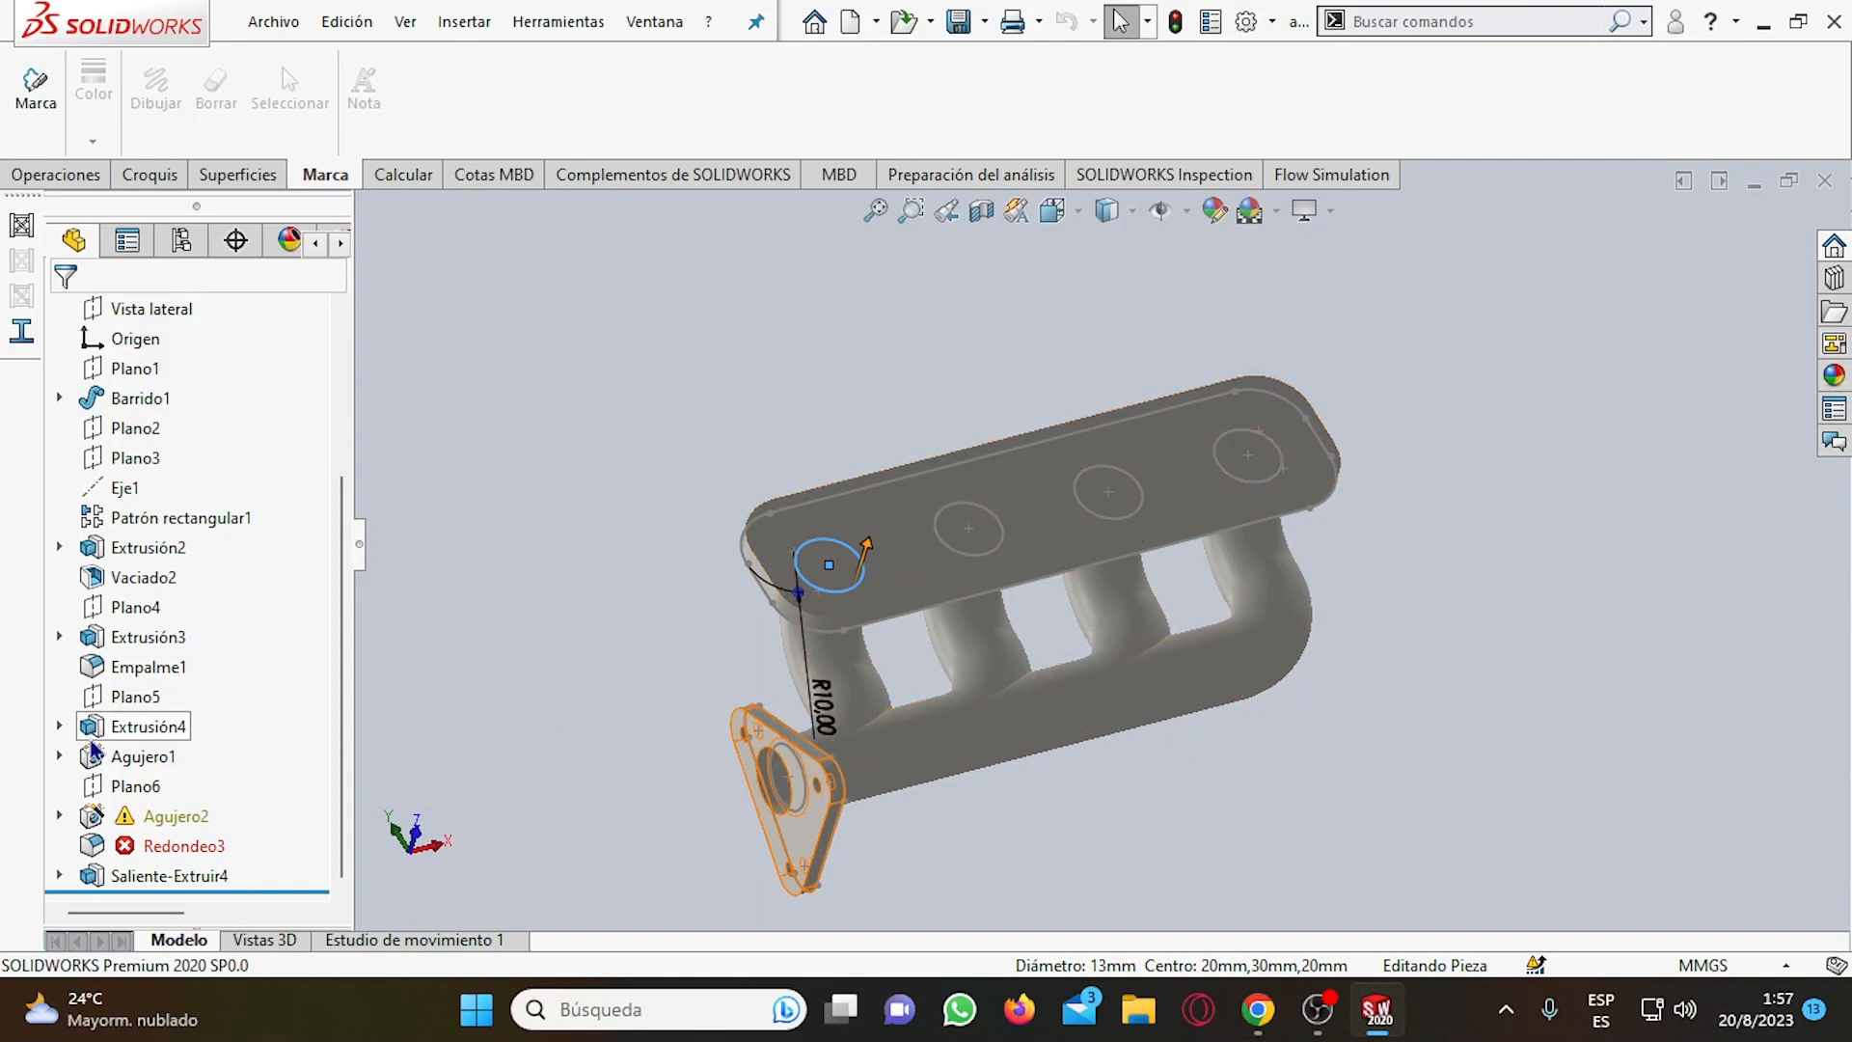
click(132, 818)
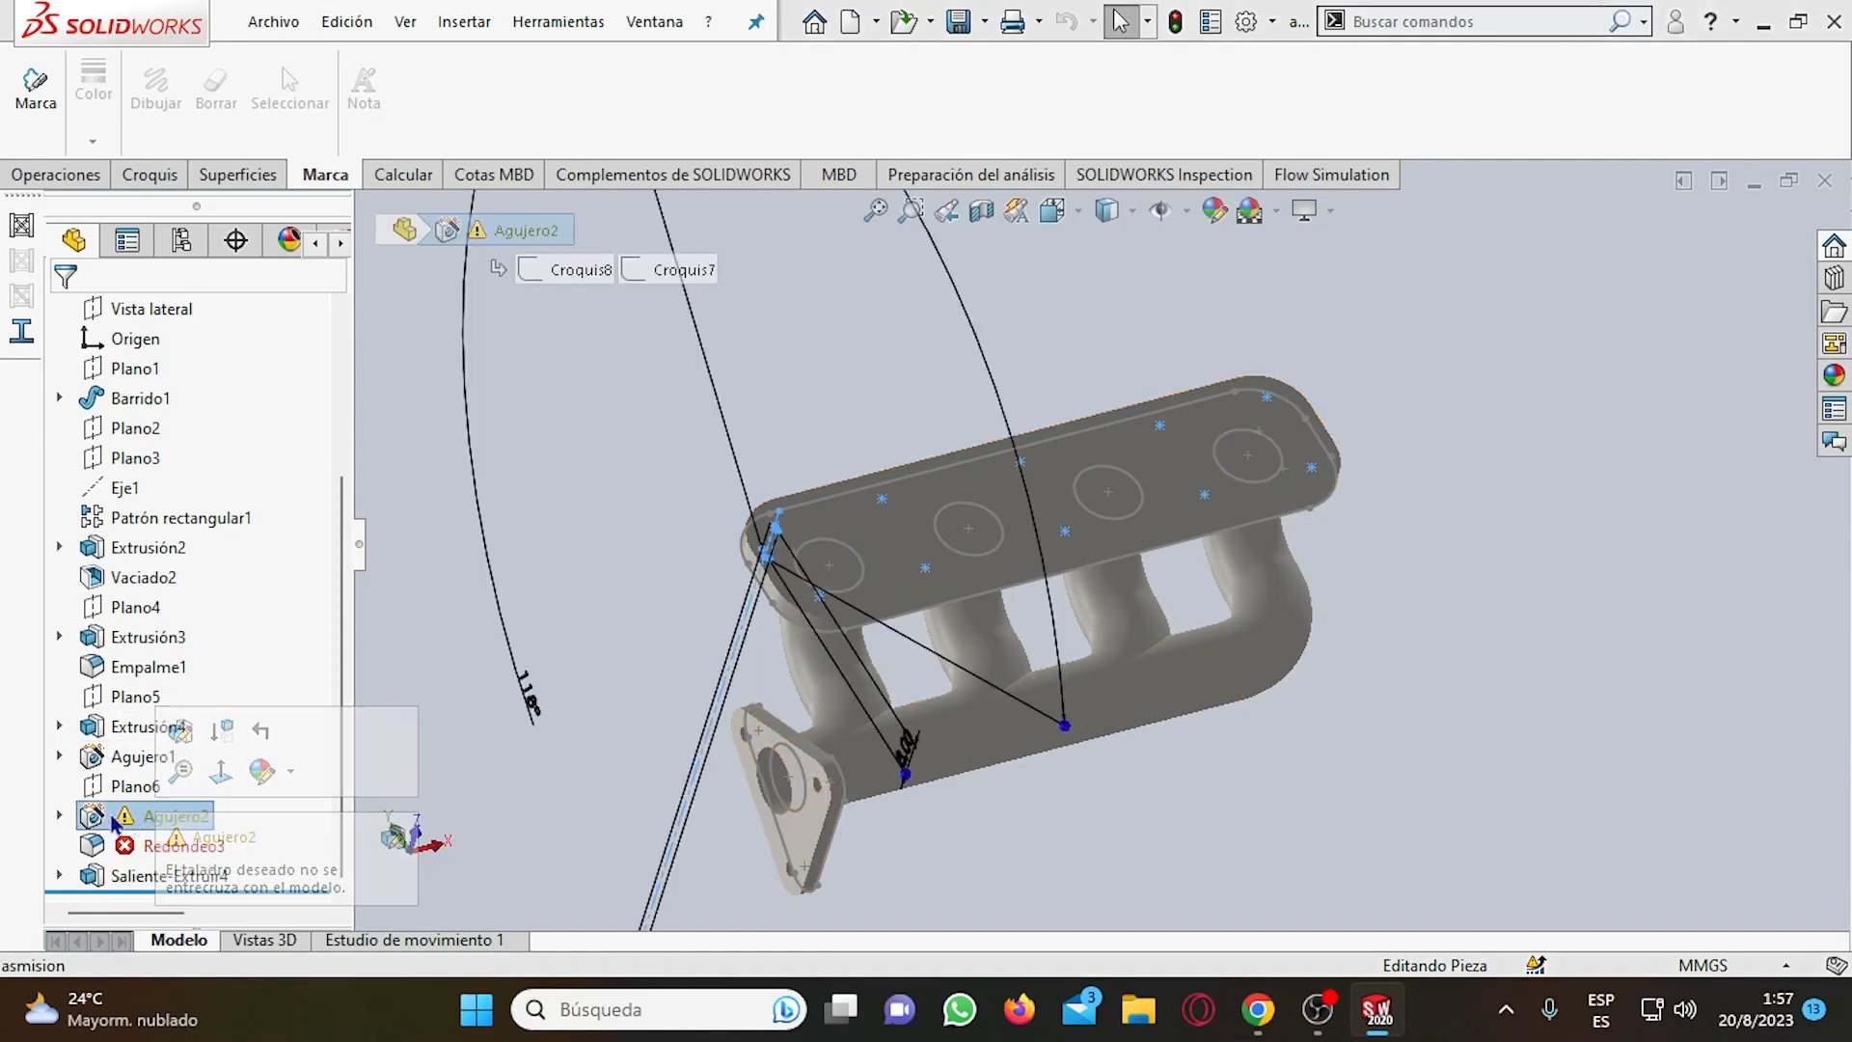
right_click(132, 818)
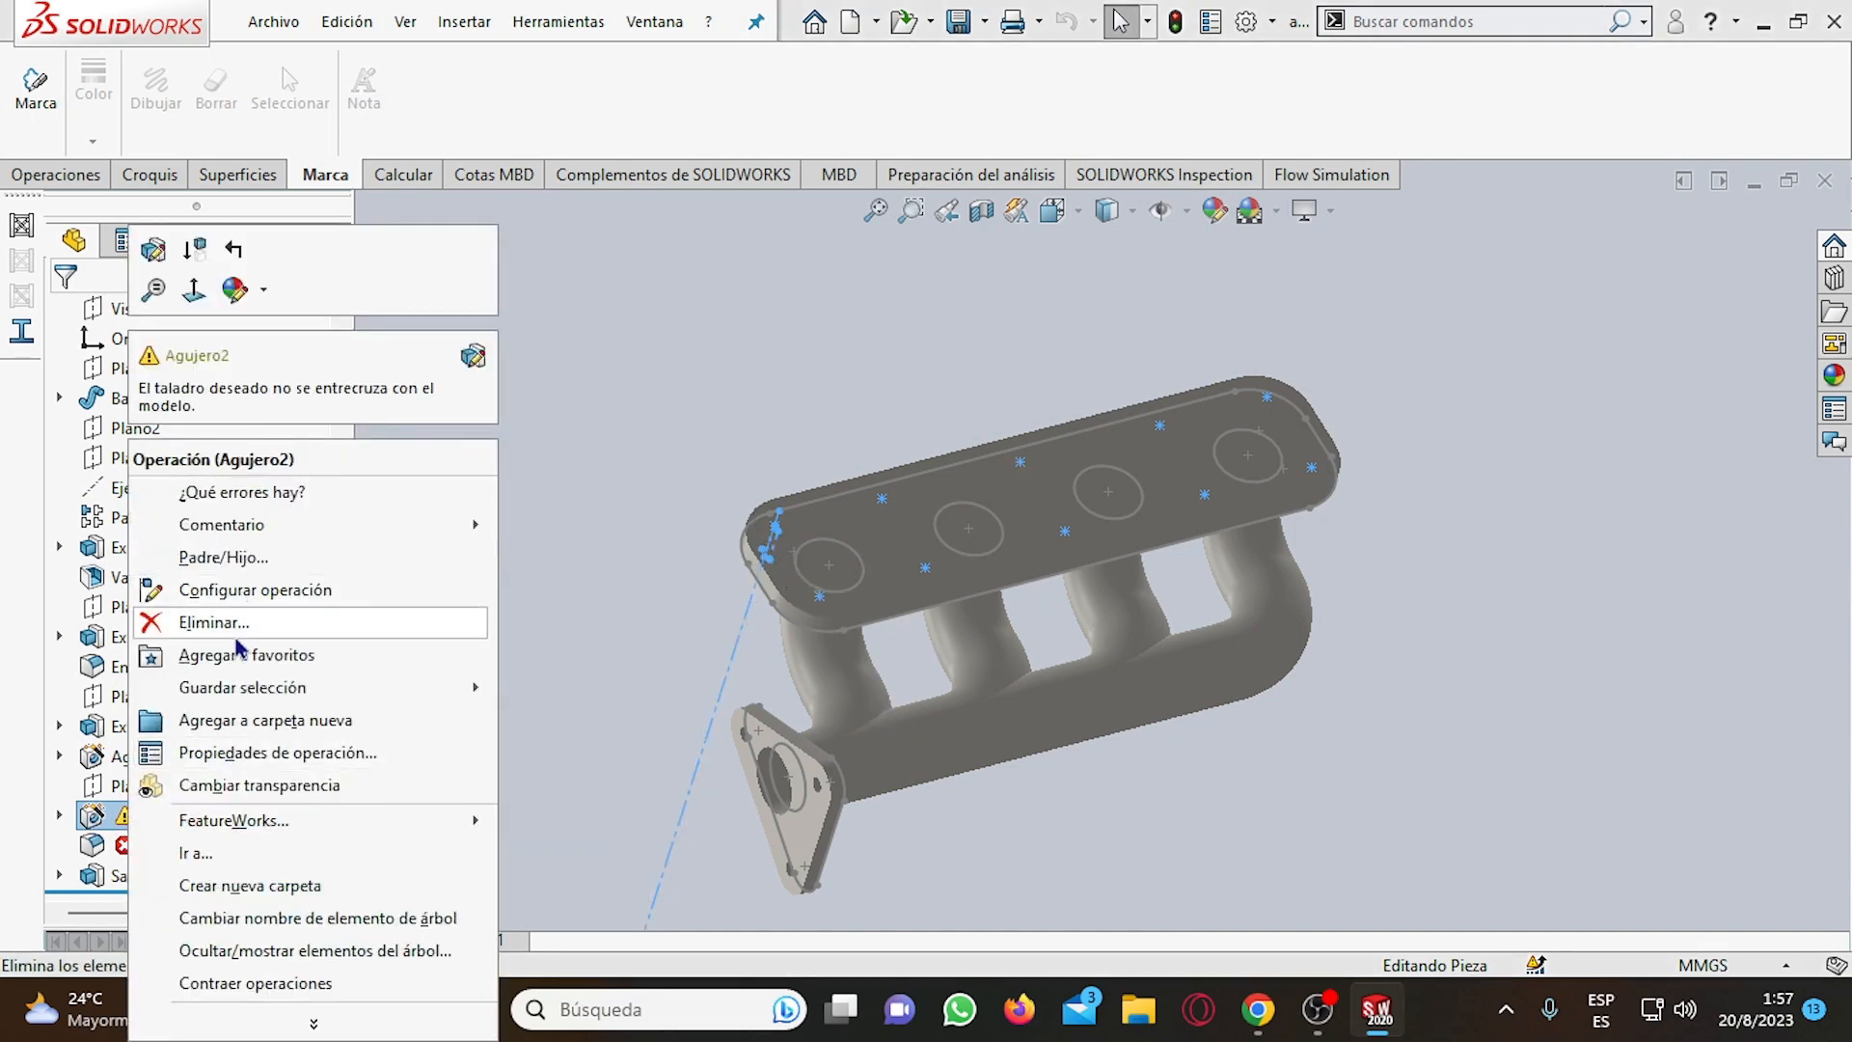
click(237, 639)
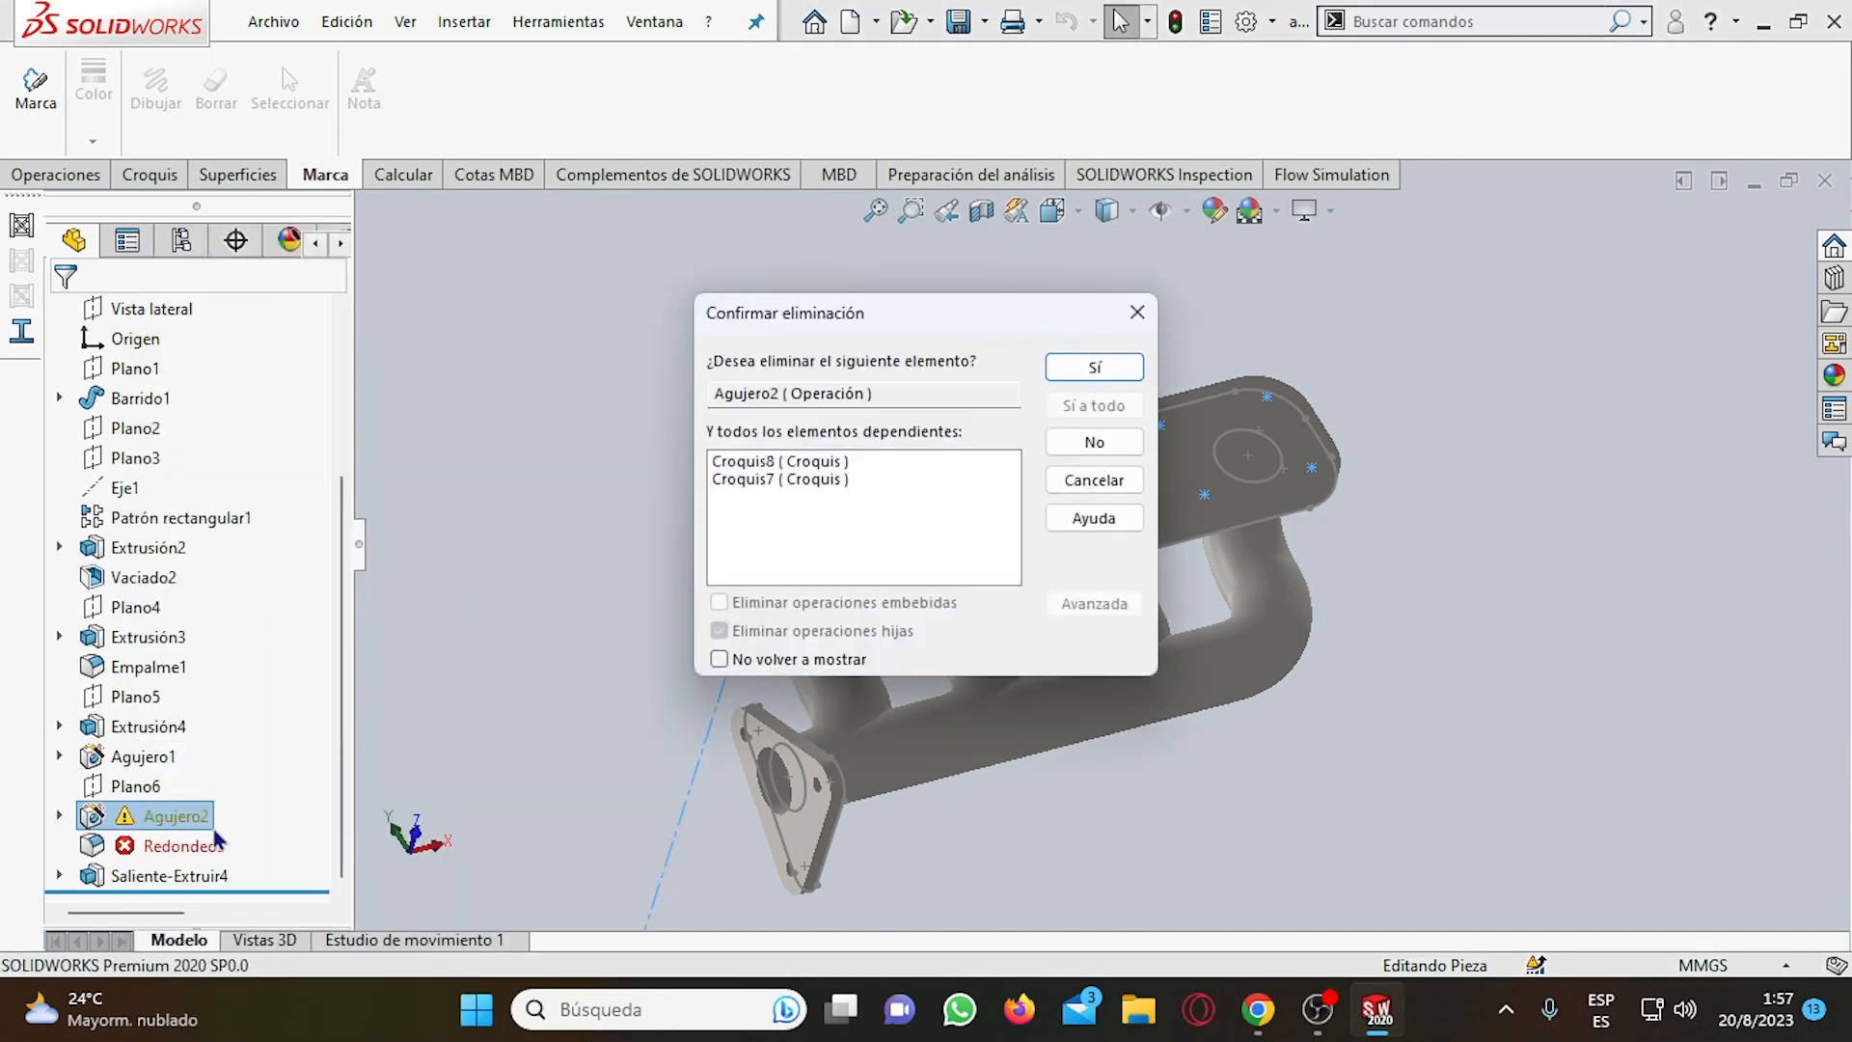
click(1061, 364)
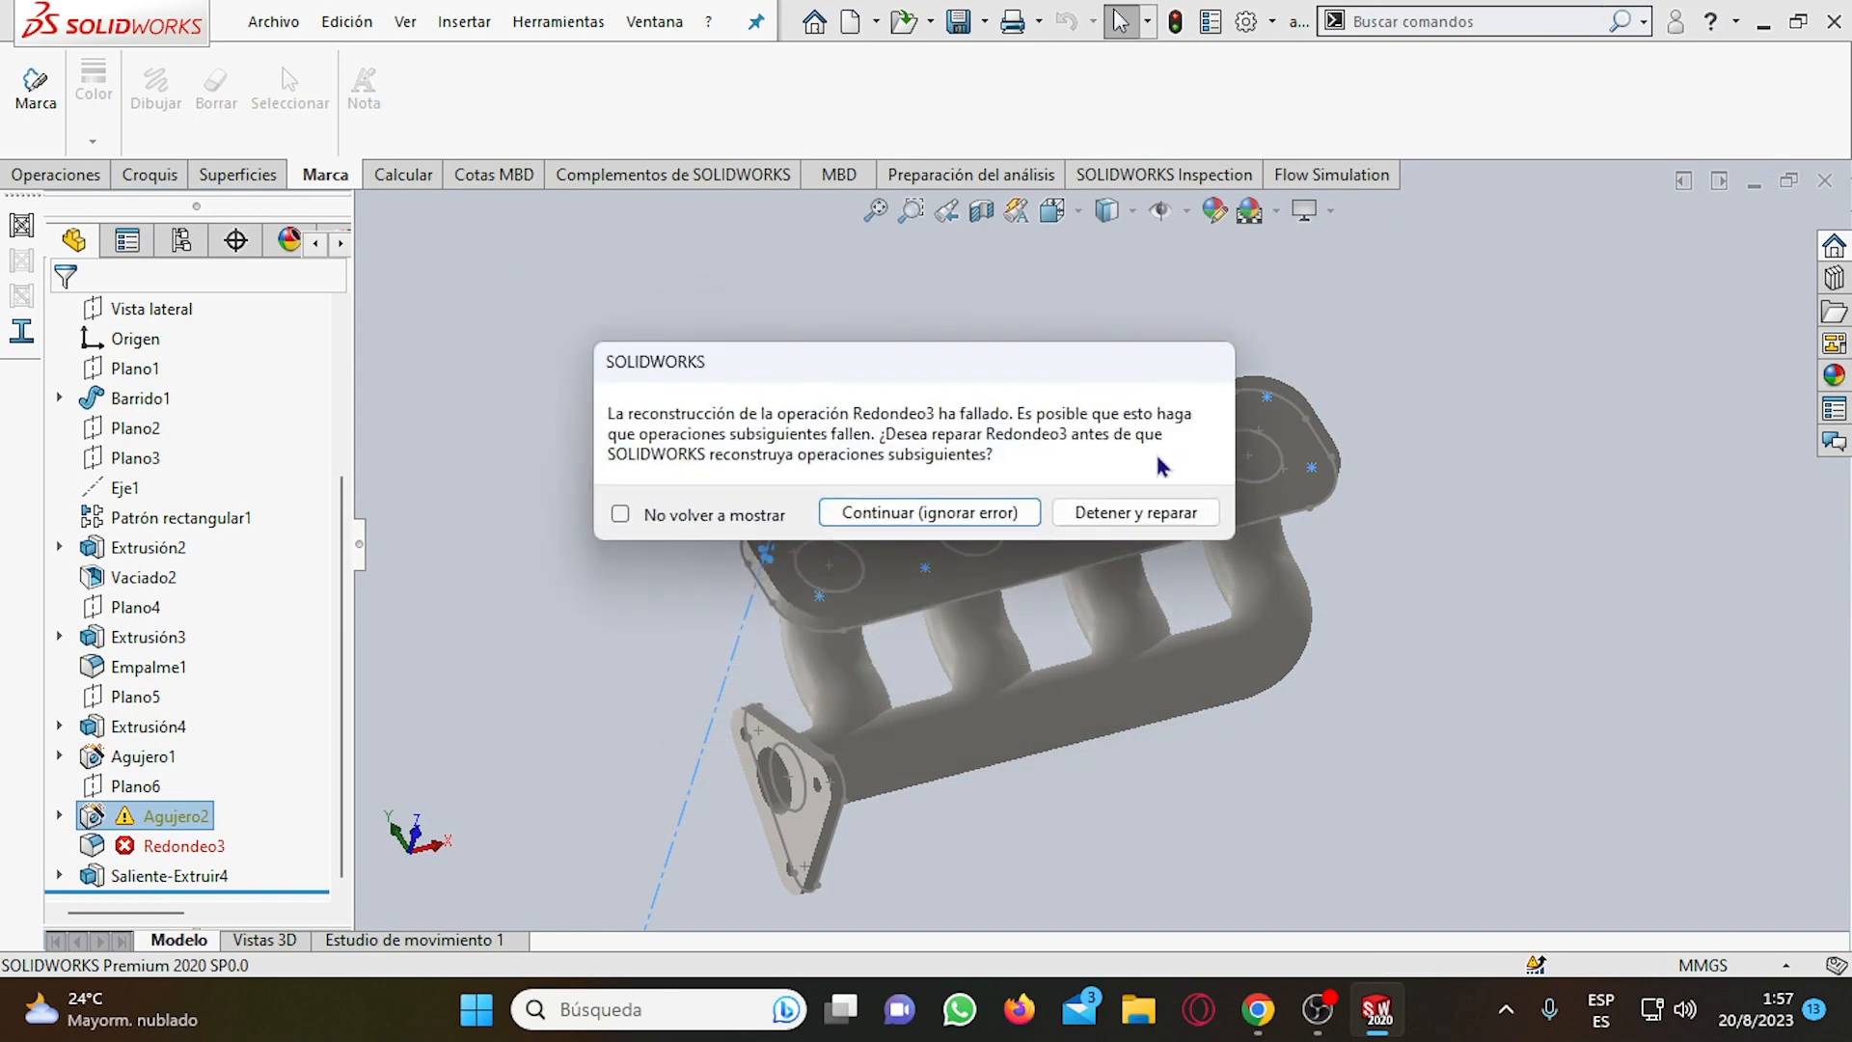
Stop the rebuild to repair the failed fillet Redondeo3, review its error description and close the error list.
click(1096, 513)
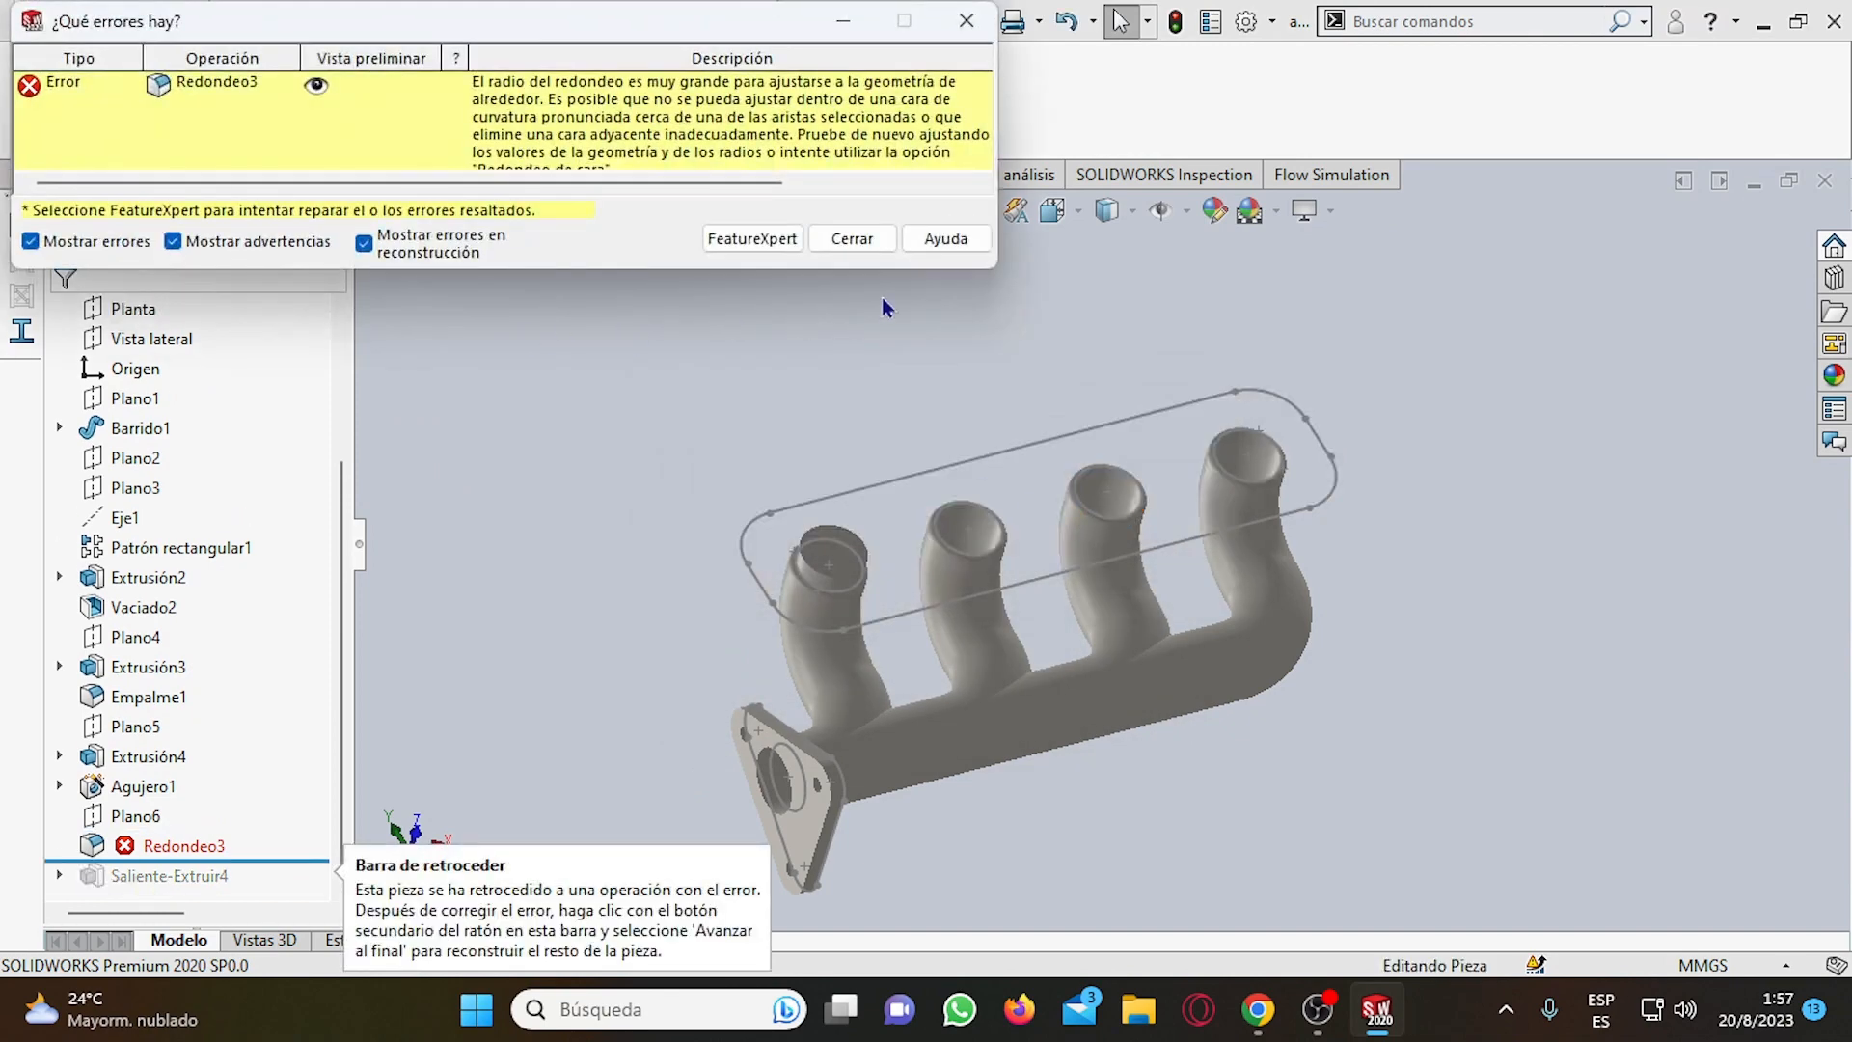
click(223, 81)
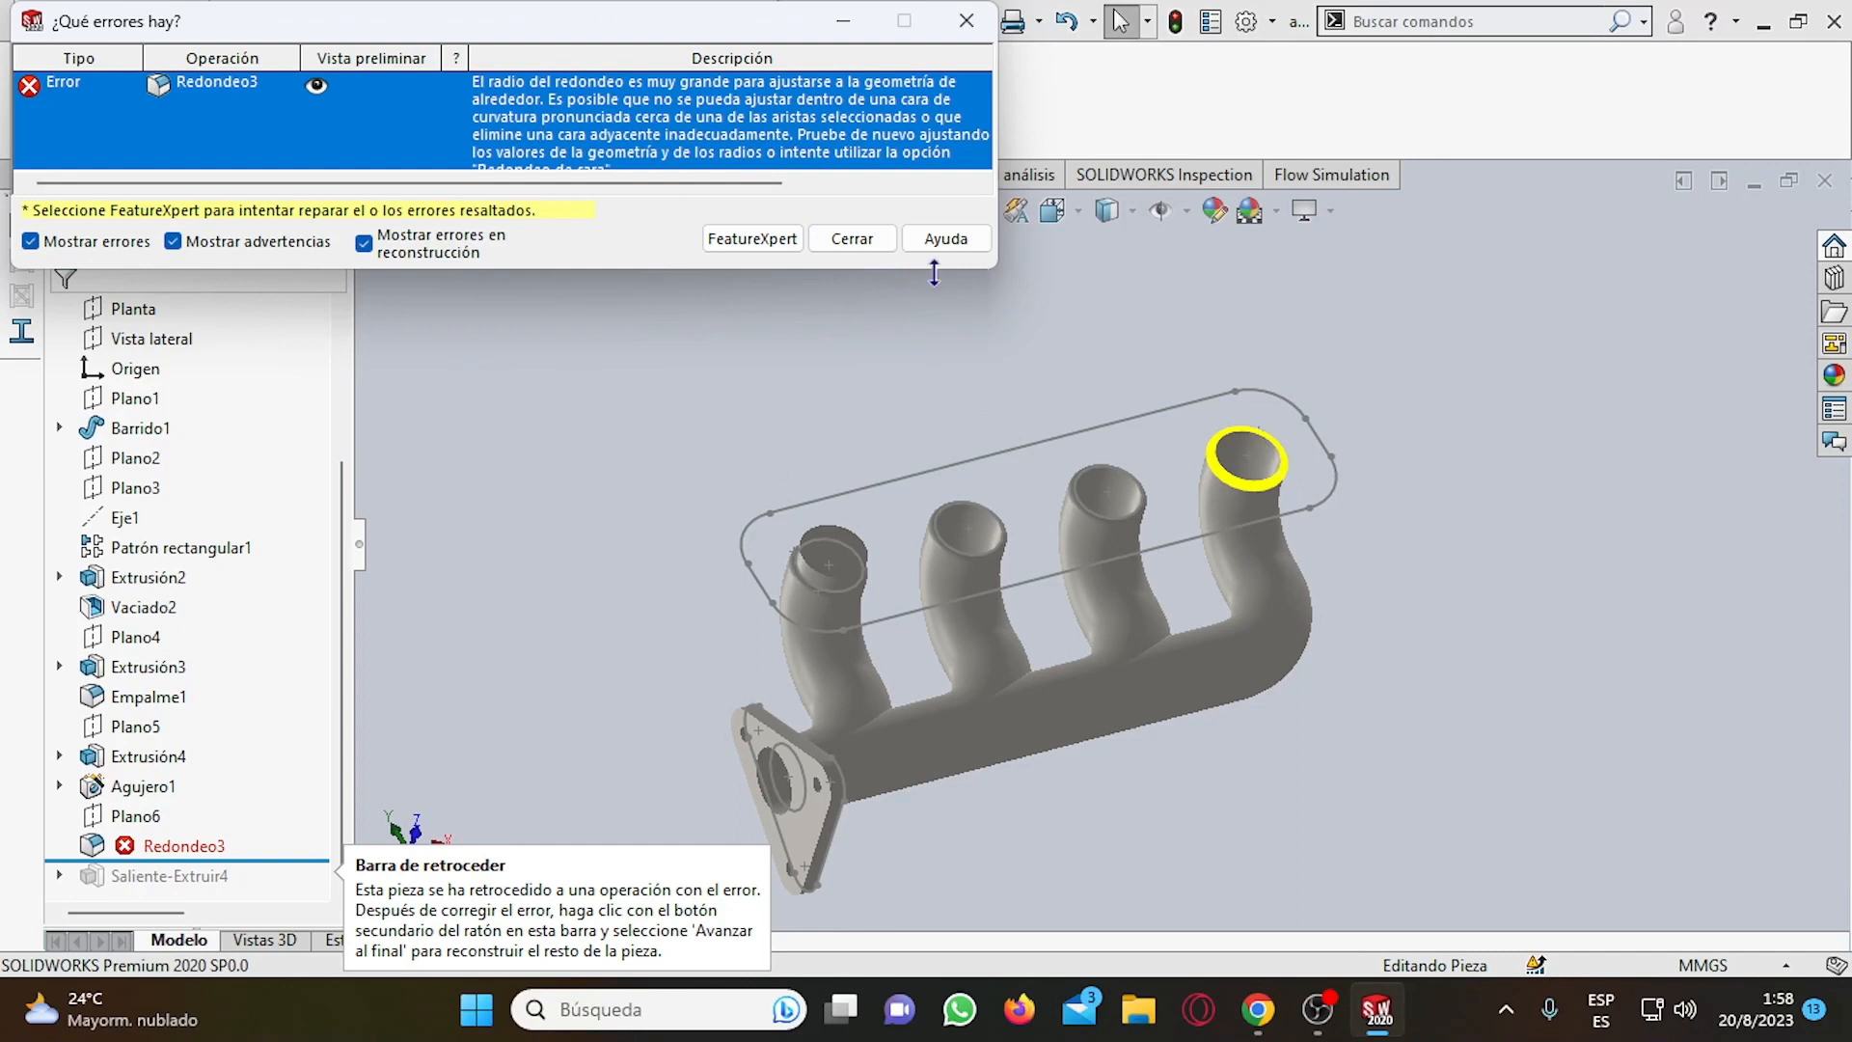
click(852, 239)
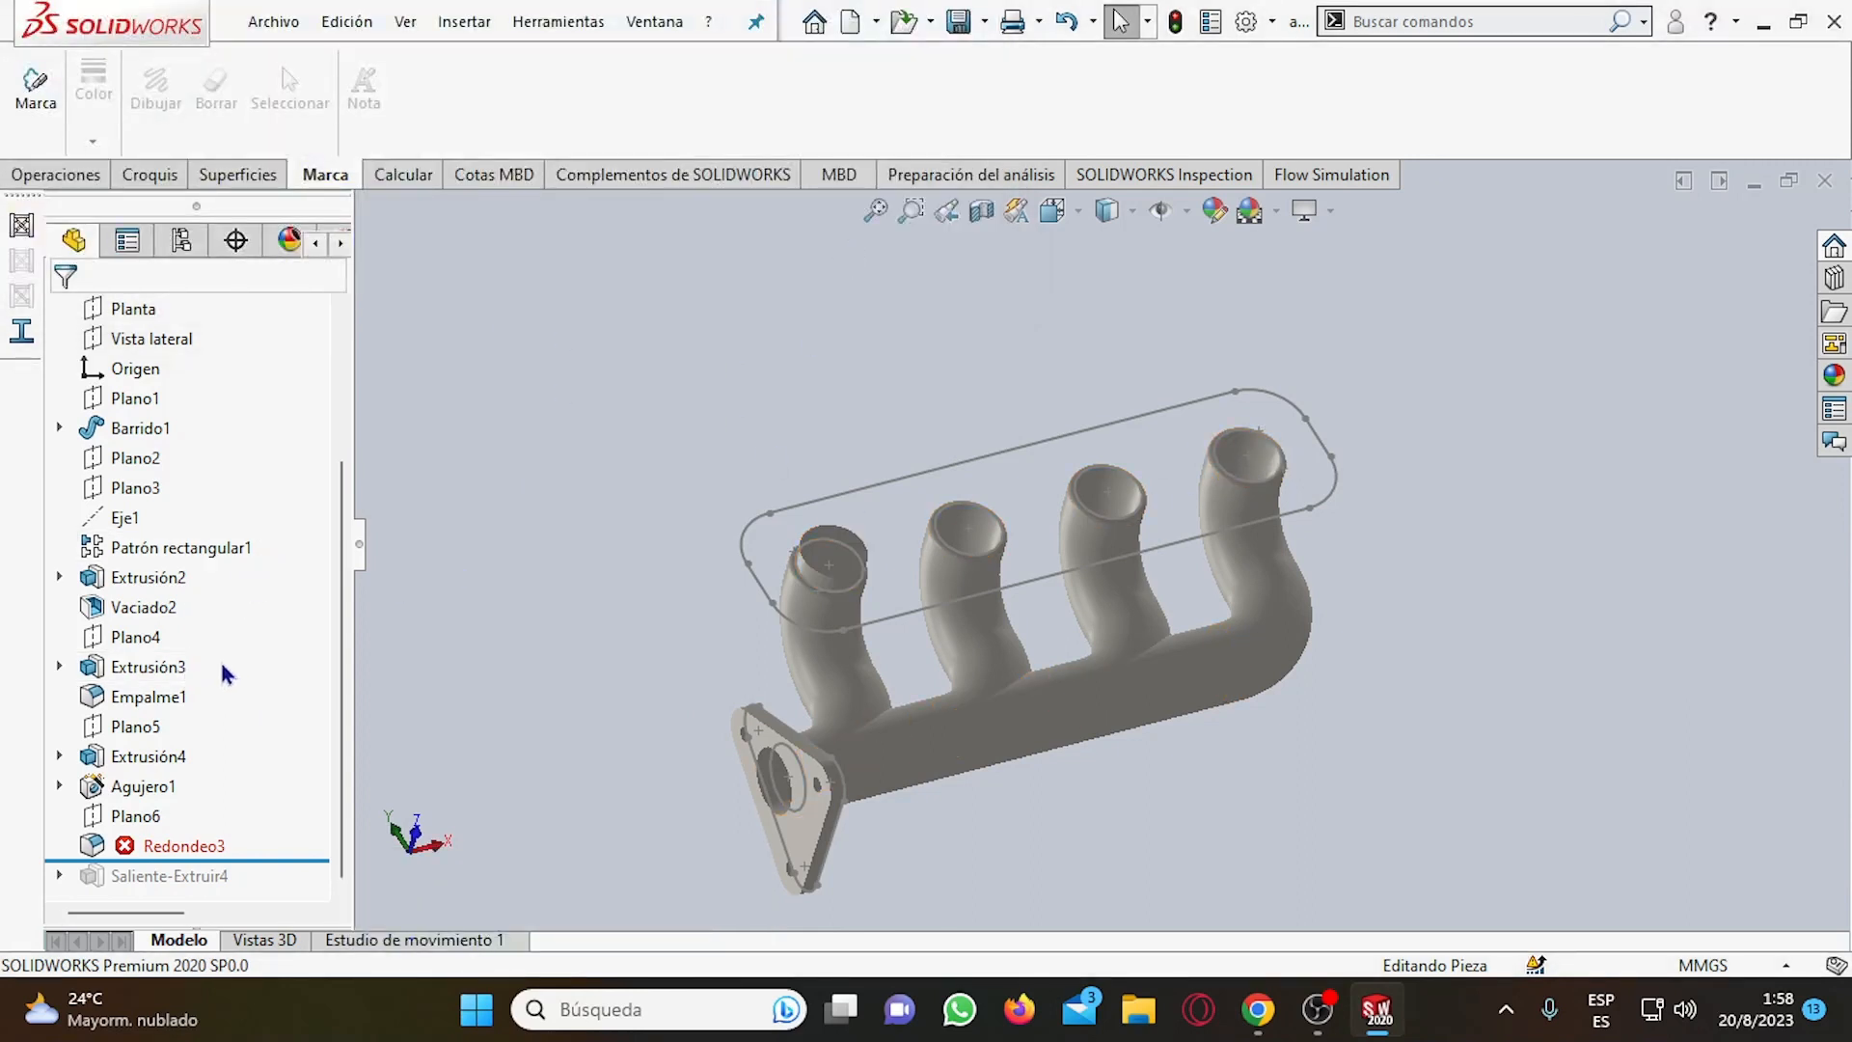
Review the model's feature history by rolling it forward to the end, back to just after Extrusión2, and to the end again.
scroll(931, 664, up, 1)
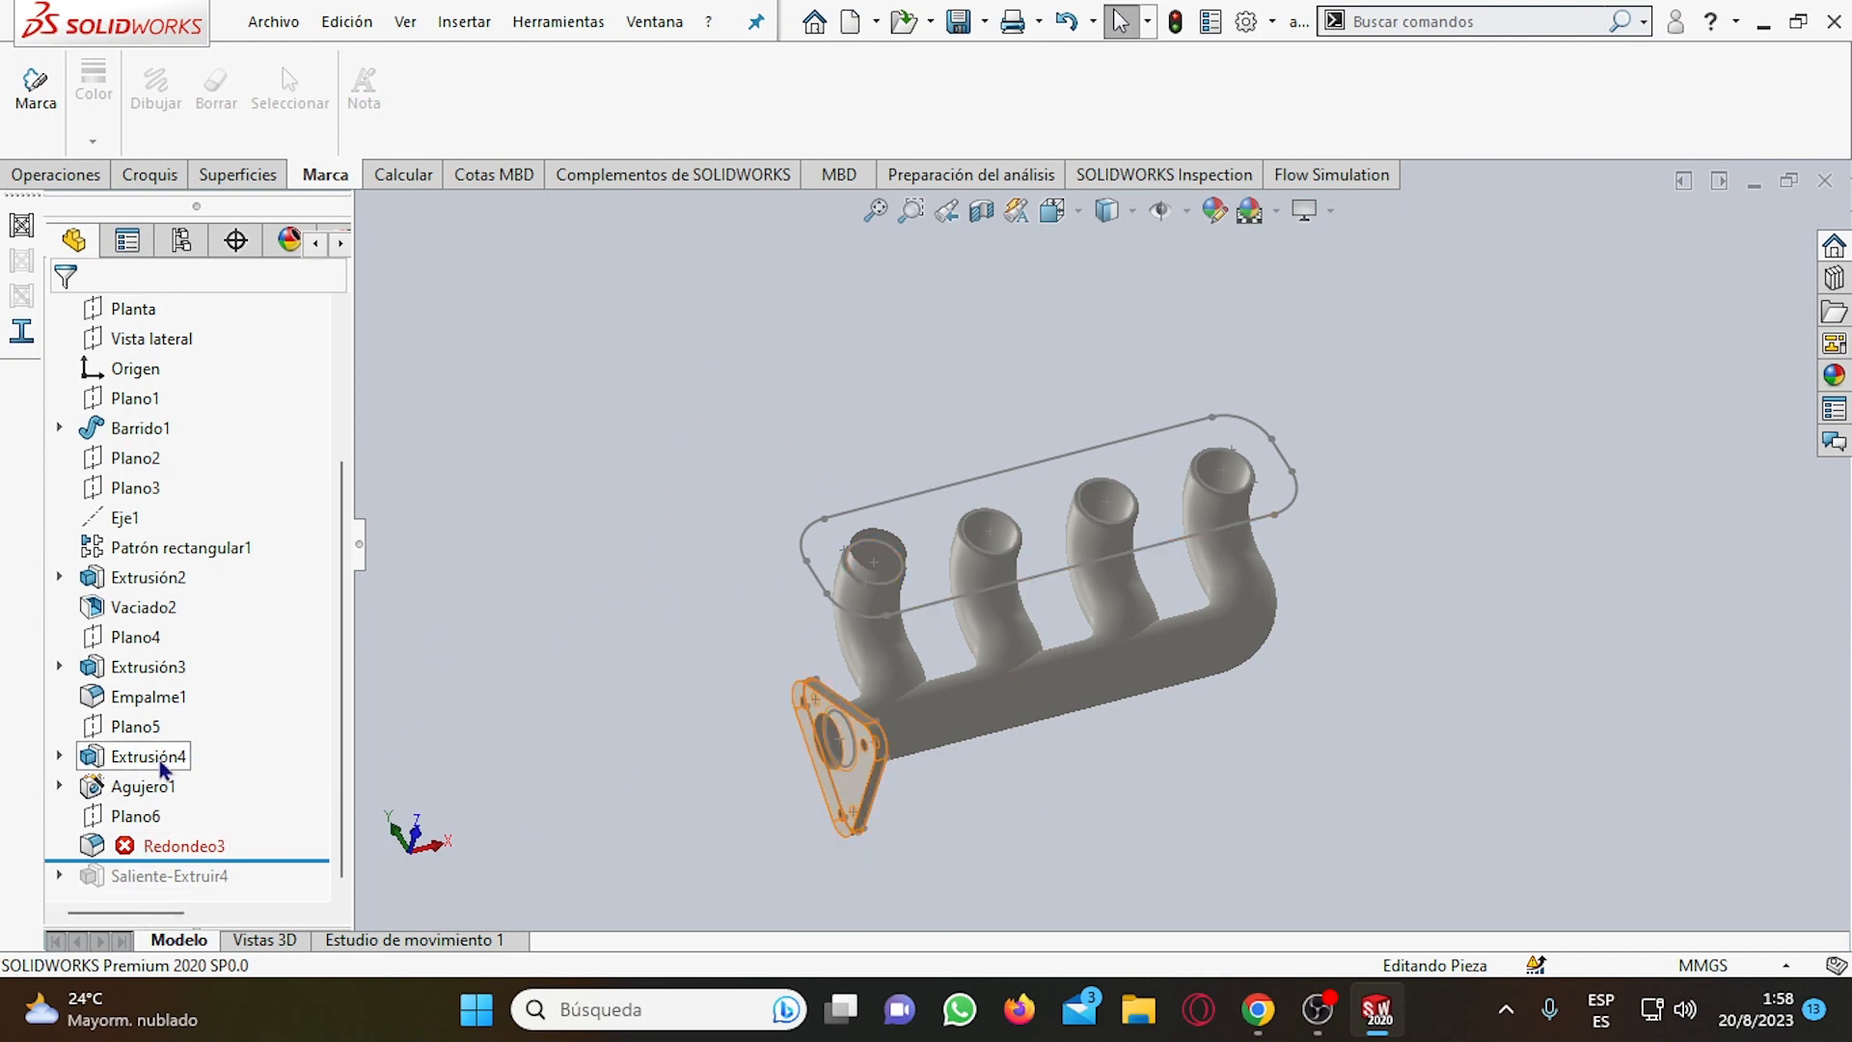
scroll(768, 598, down, 1)
scroll(772, 586, up, 2)
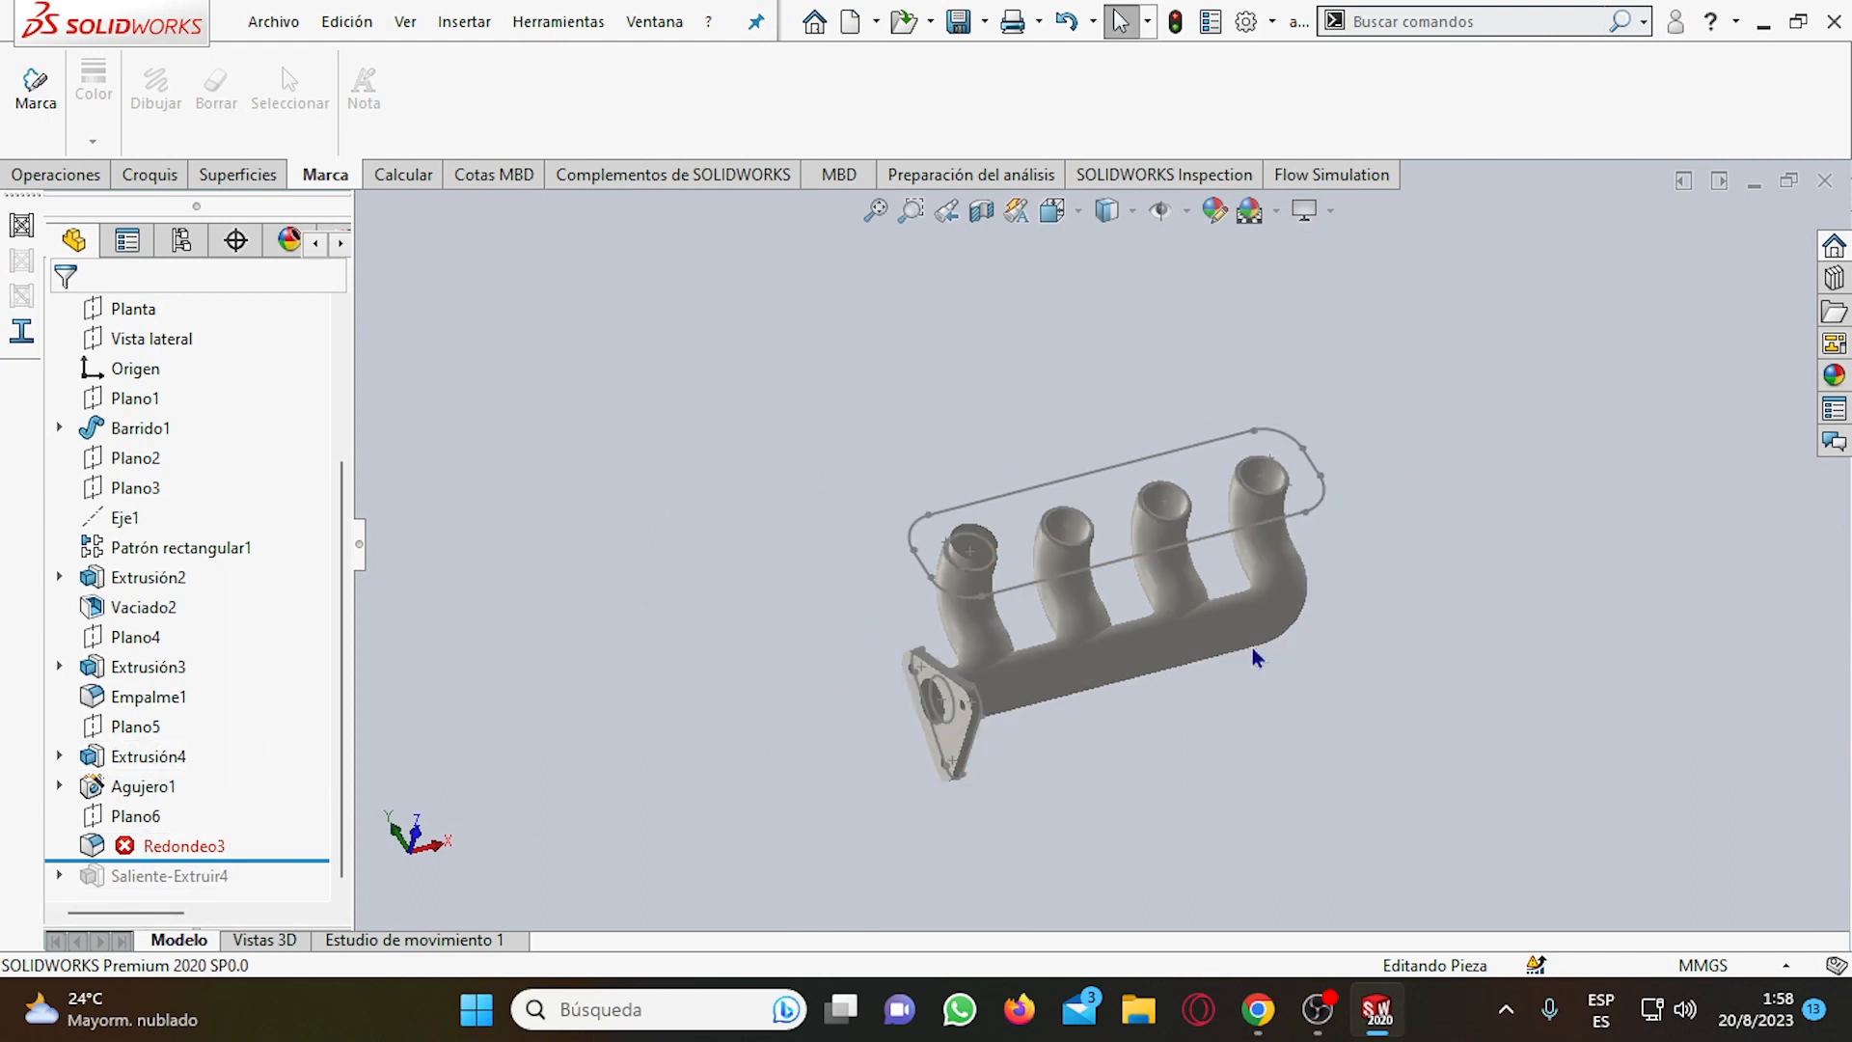
scroll(1271, 649, down, 2)
drag(87, 854, 193, 890)
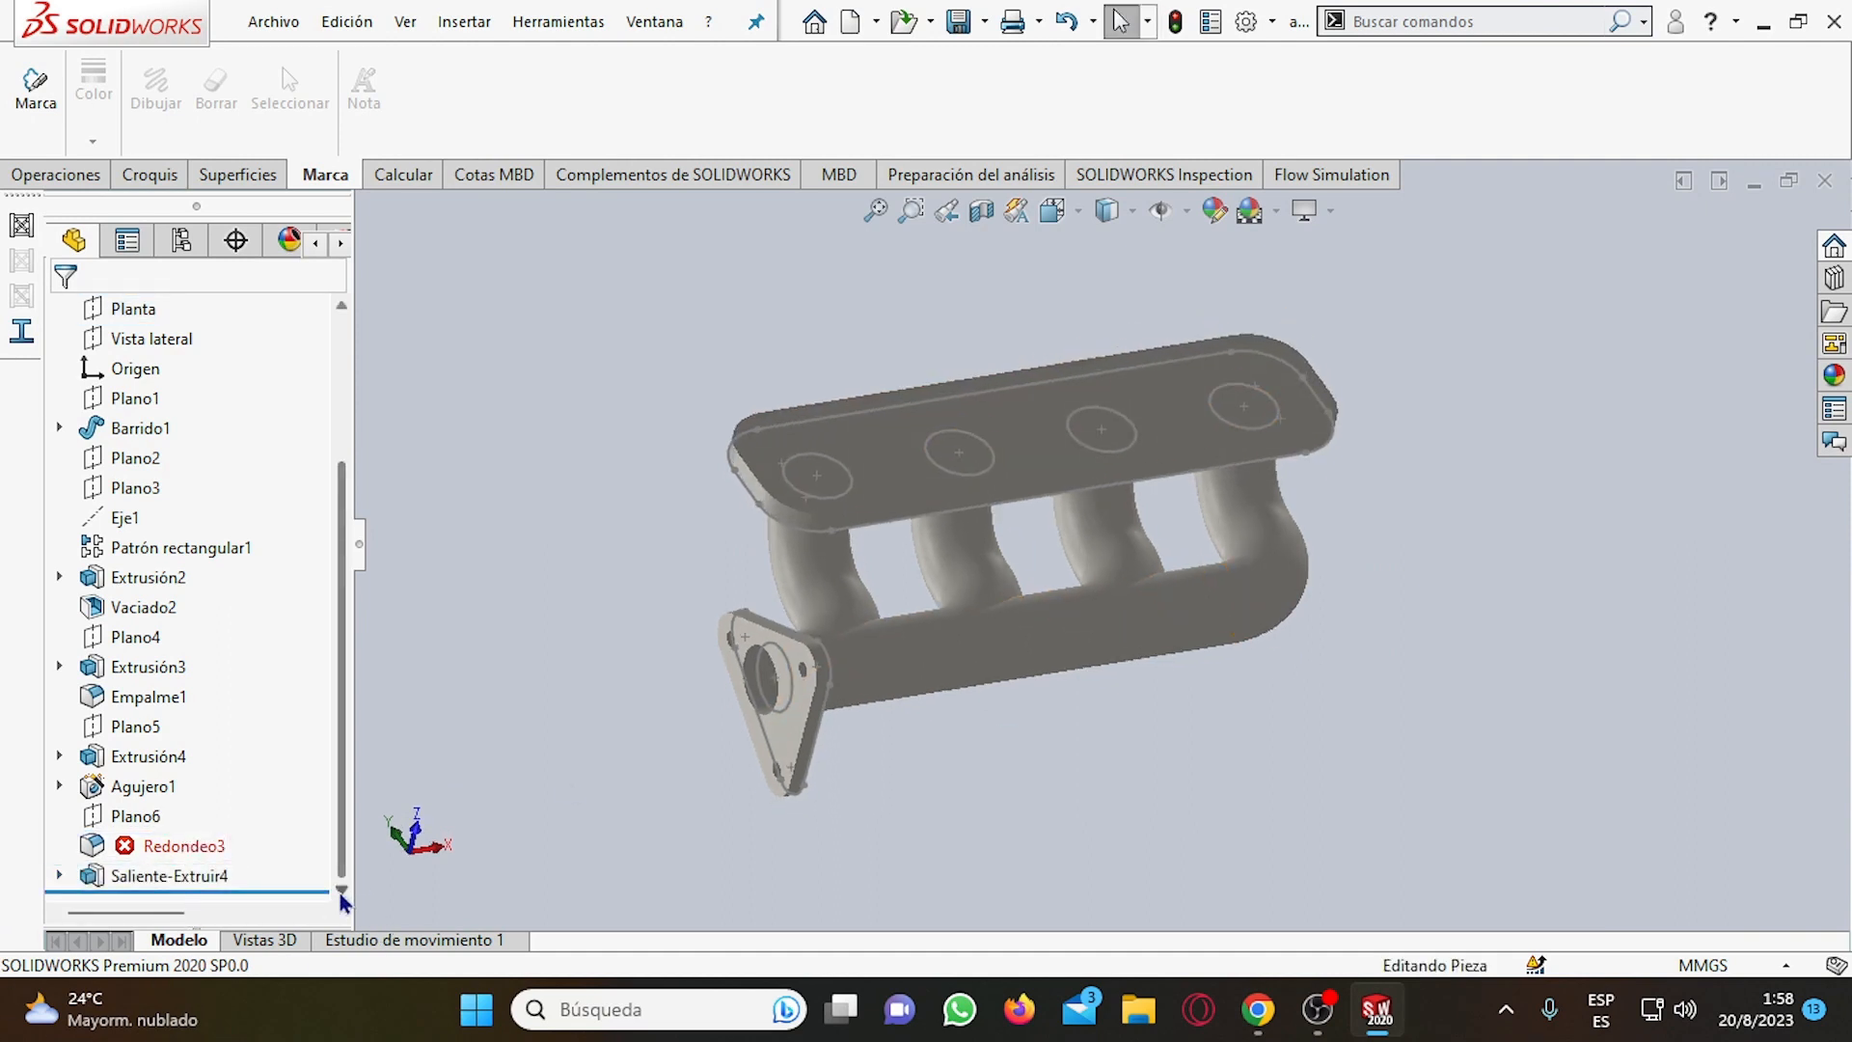
drag(316, 888, 121, 593)
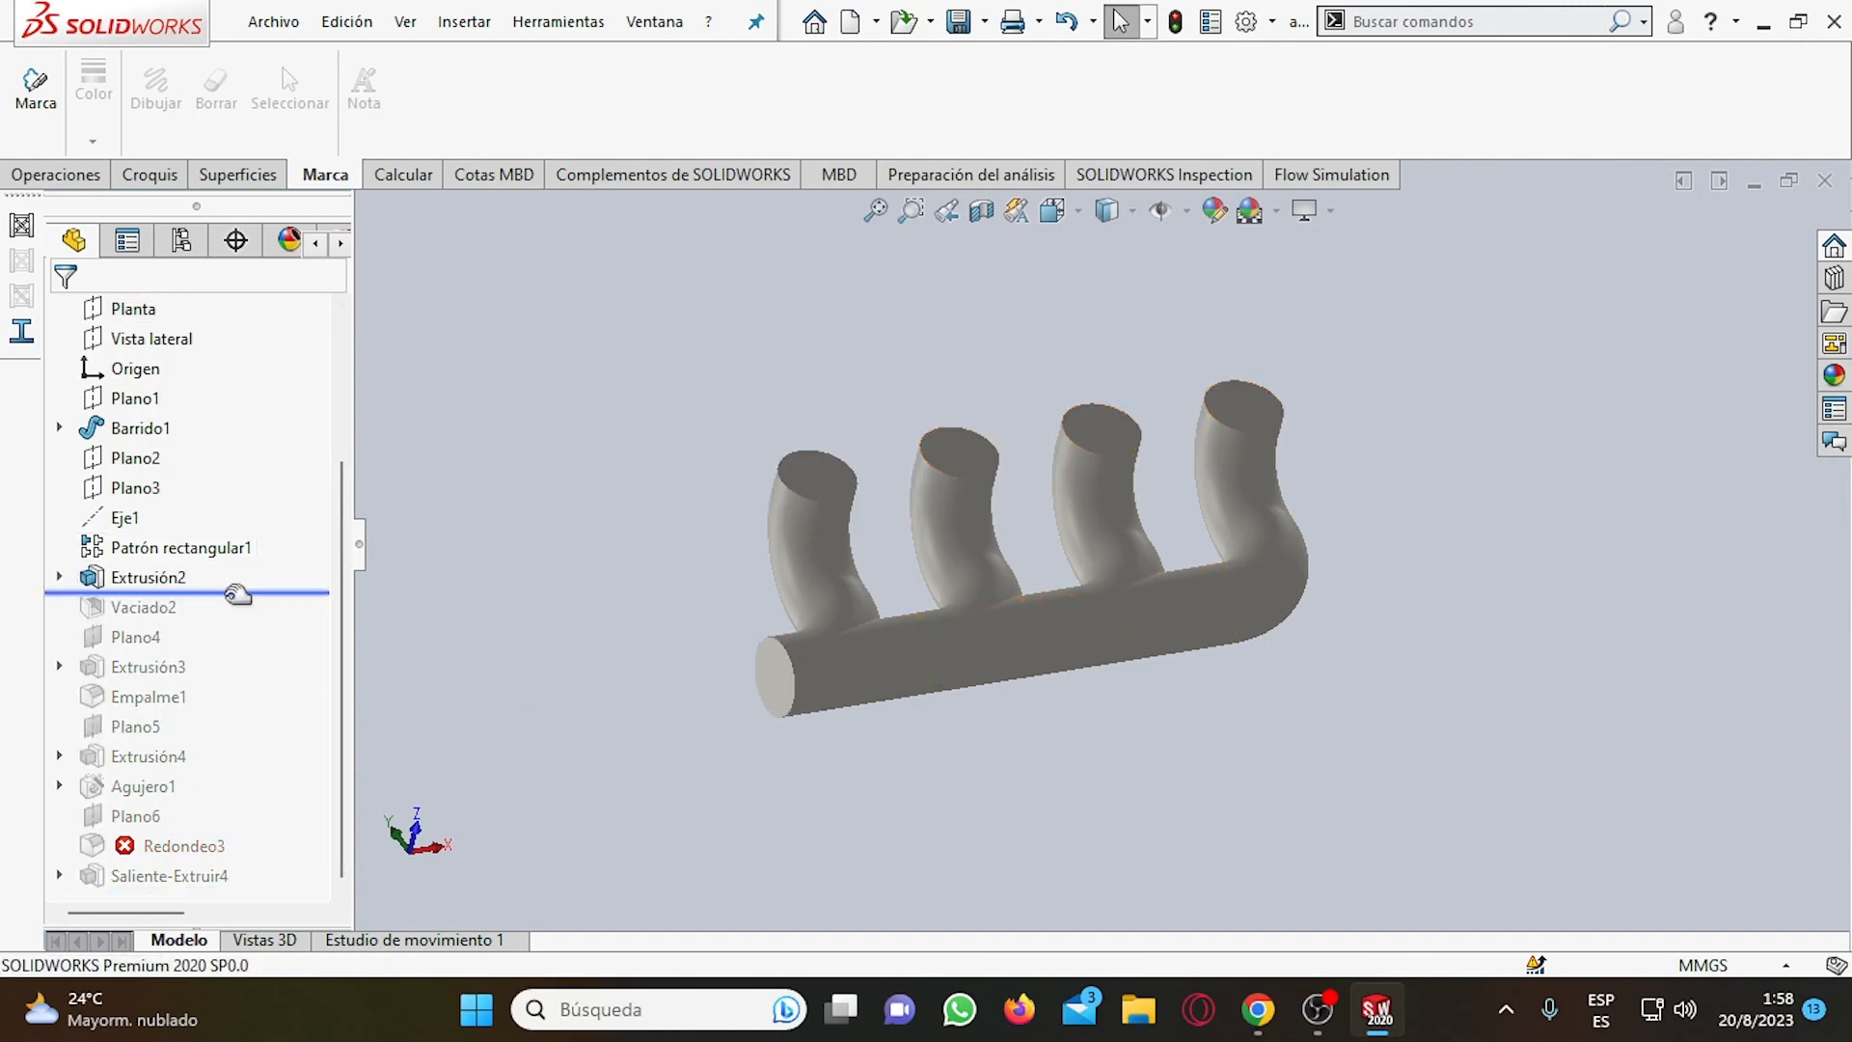
drag(232, 590, 272, 911)
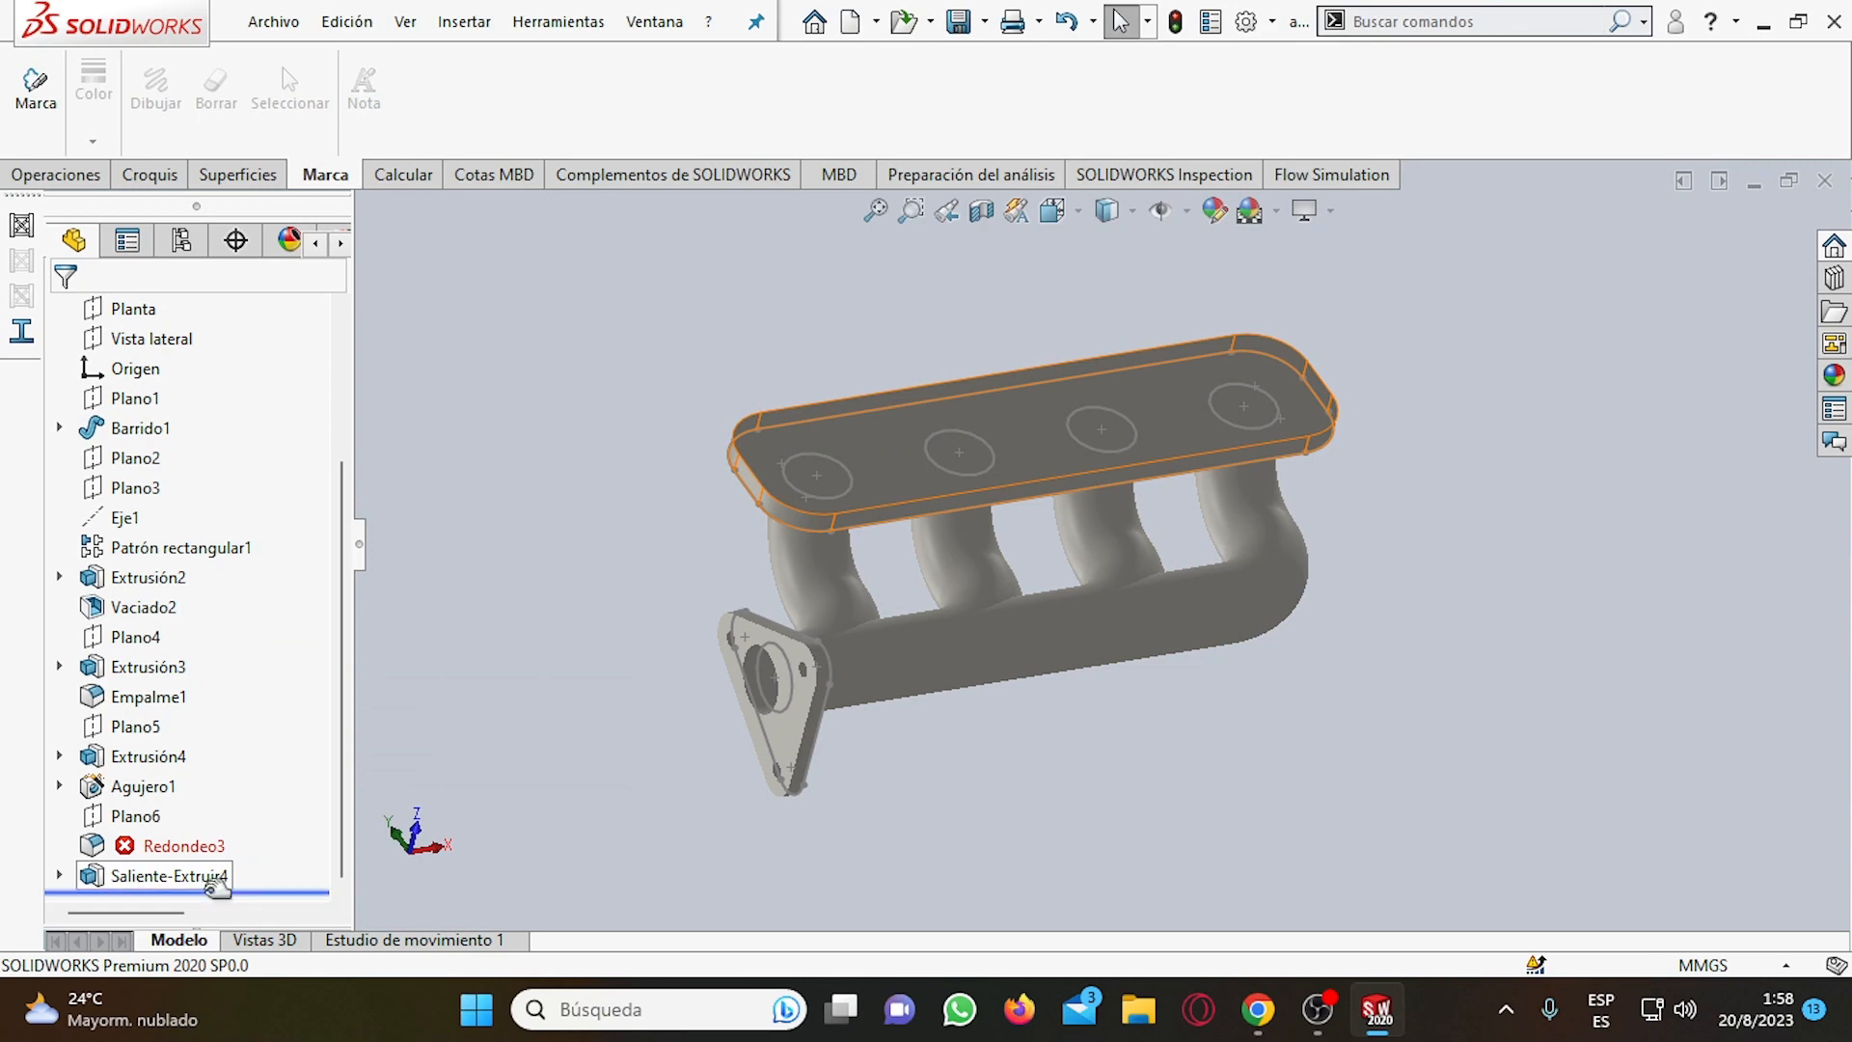
Roll the model back to just after Redondeo3 and try to reapply the 1 mm fillet on its existing edges.
drag(234, 894, 211, 856)
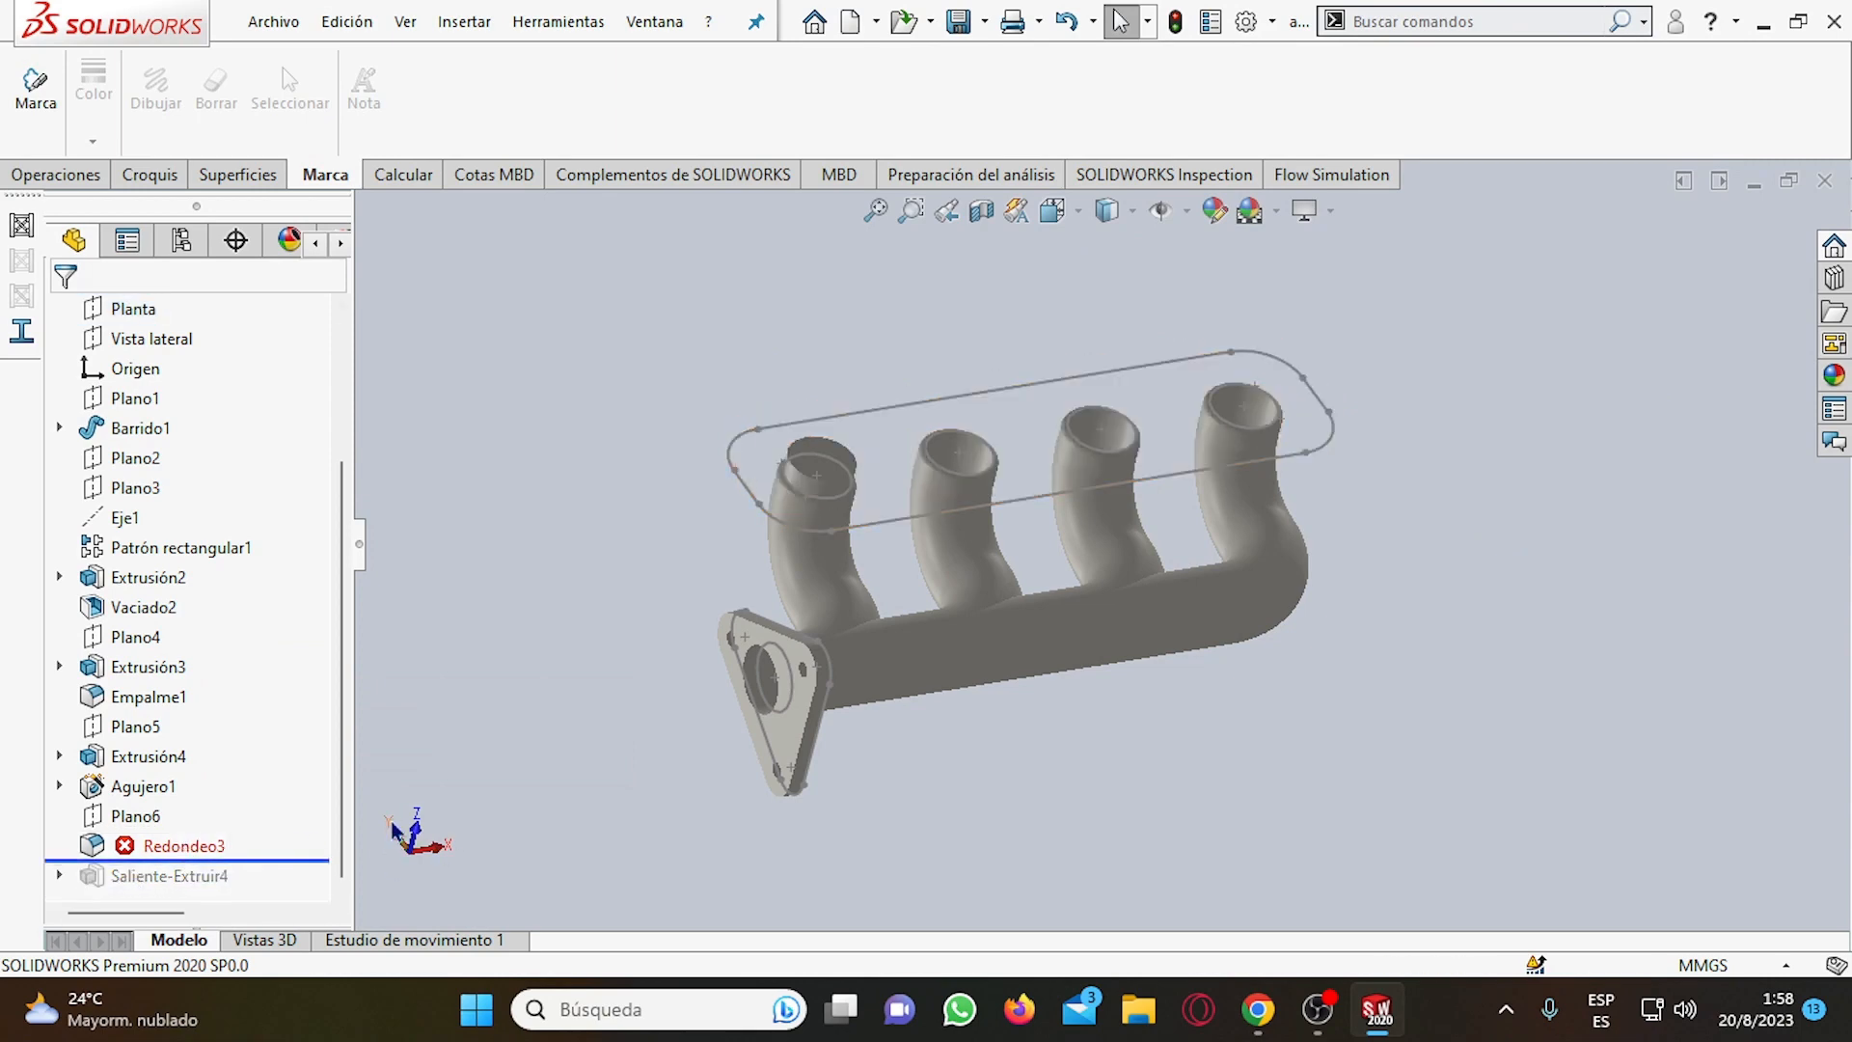
click(128, 847)
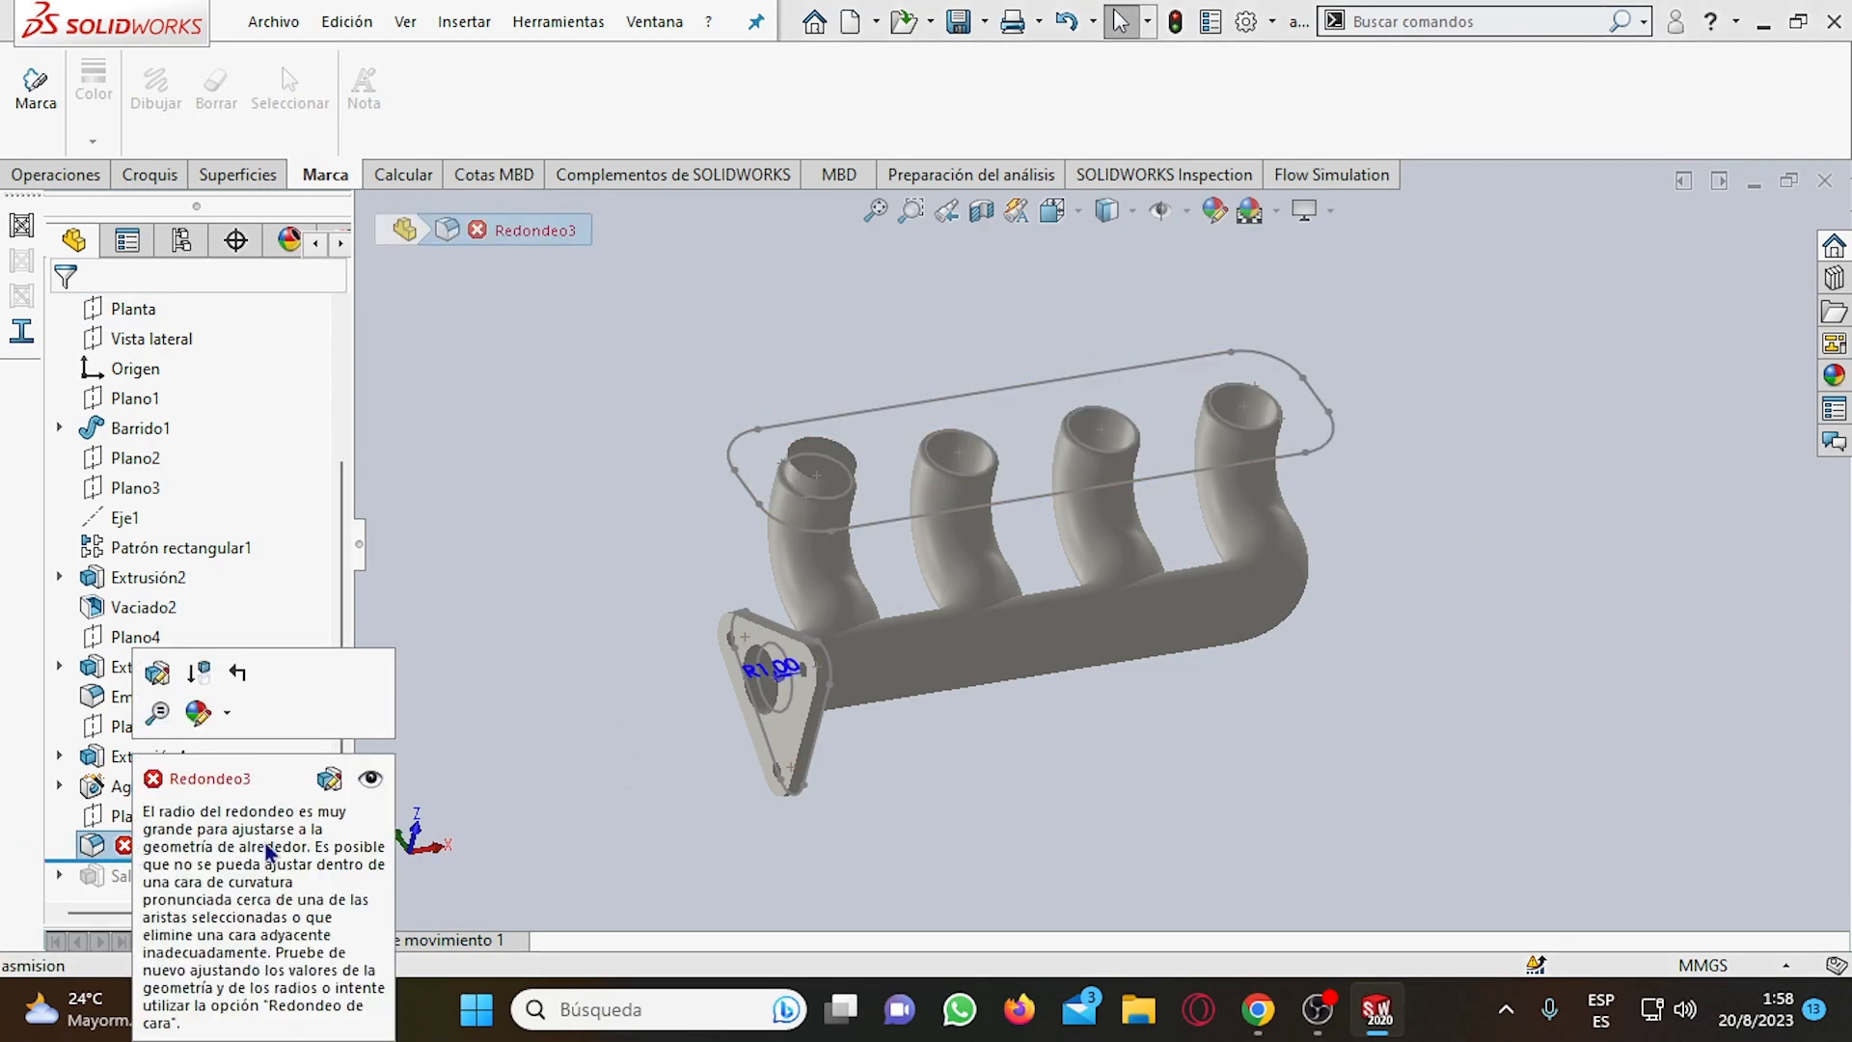
right_click(131, 848)
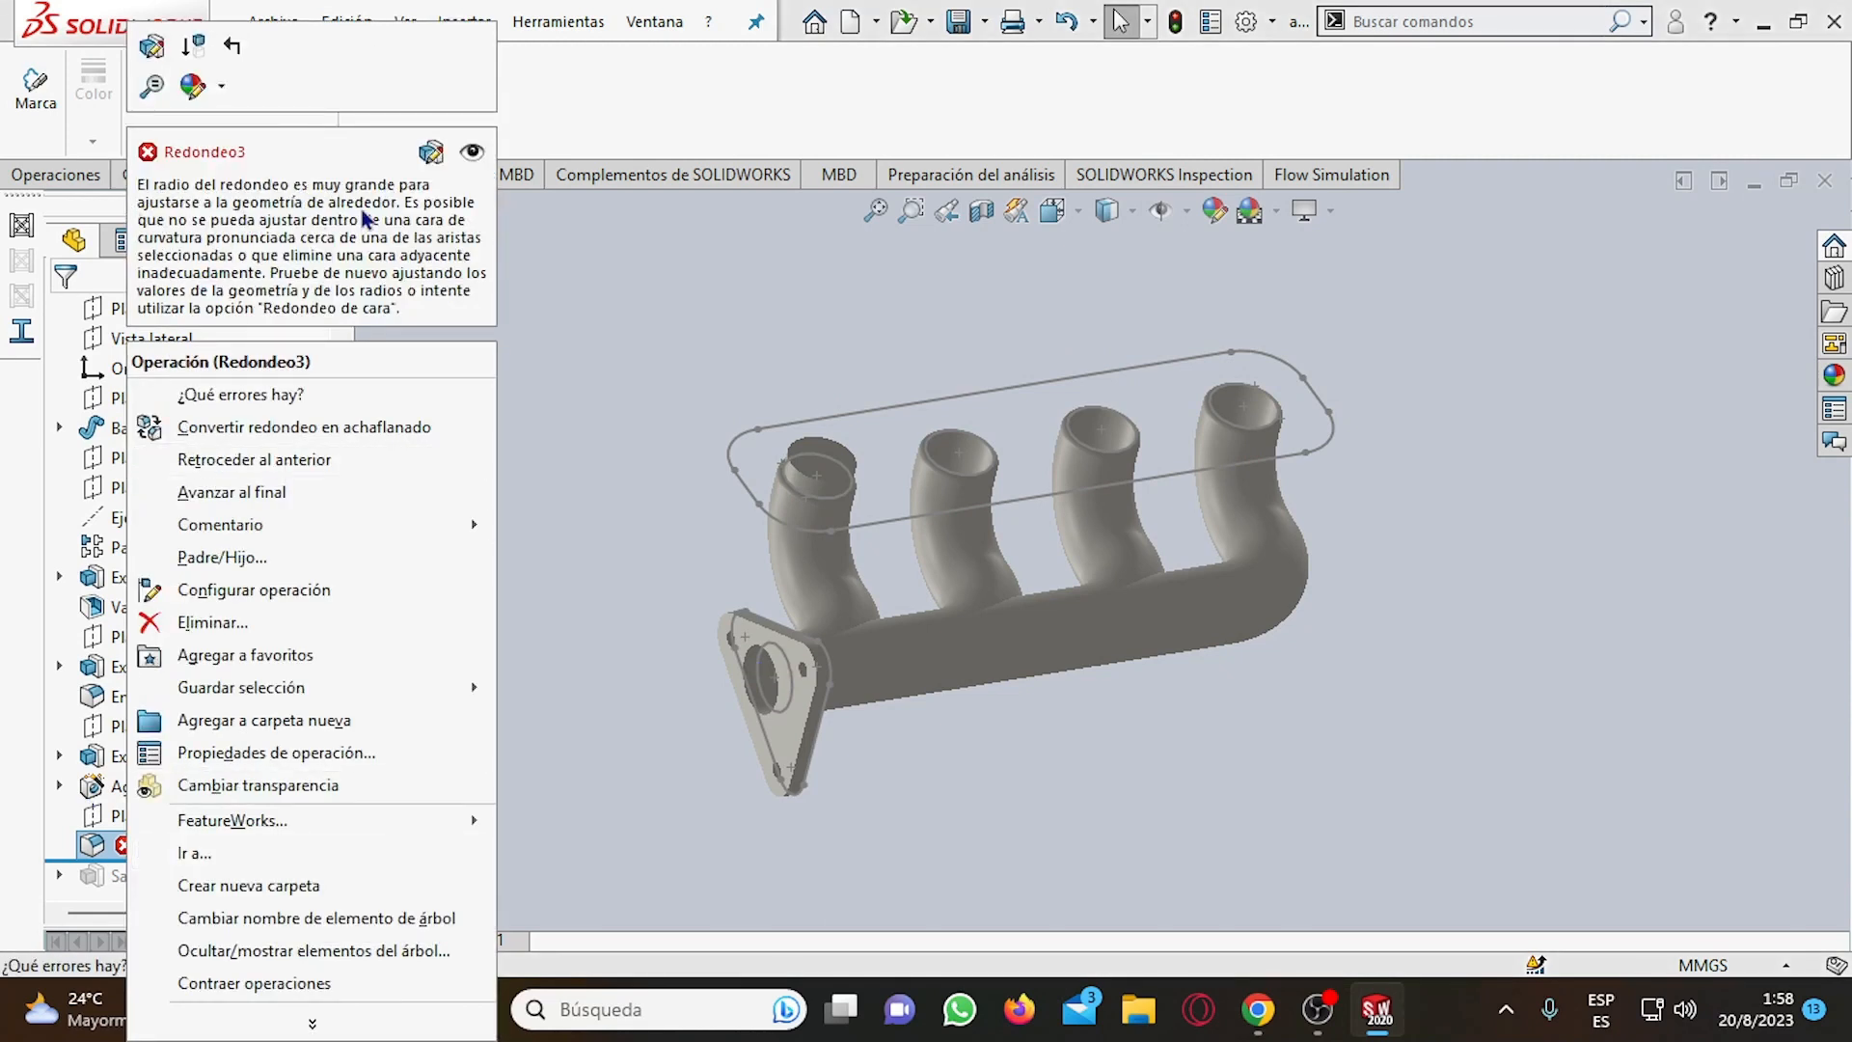
click(154, 46)
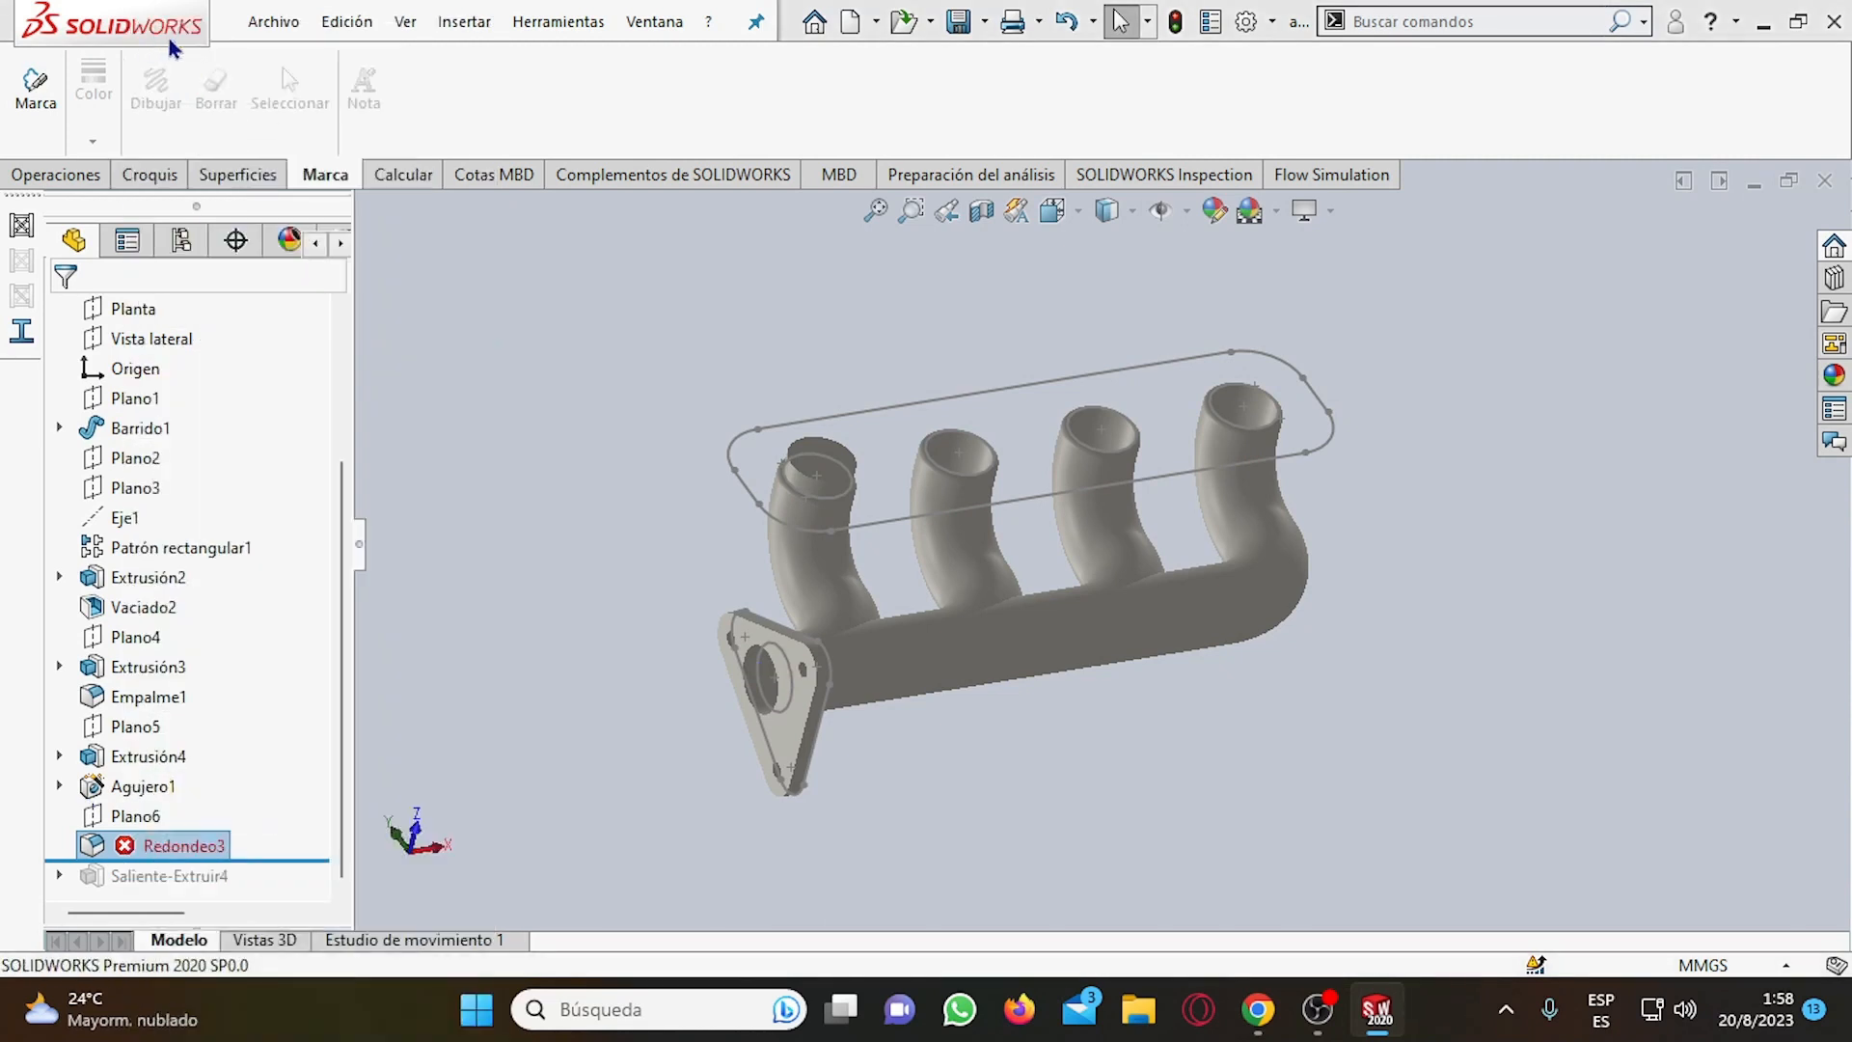
mouse_move(923, 745)
middle_down()
mouse_move(985, 737)
mouse_move(940, 750)
middle_up()
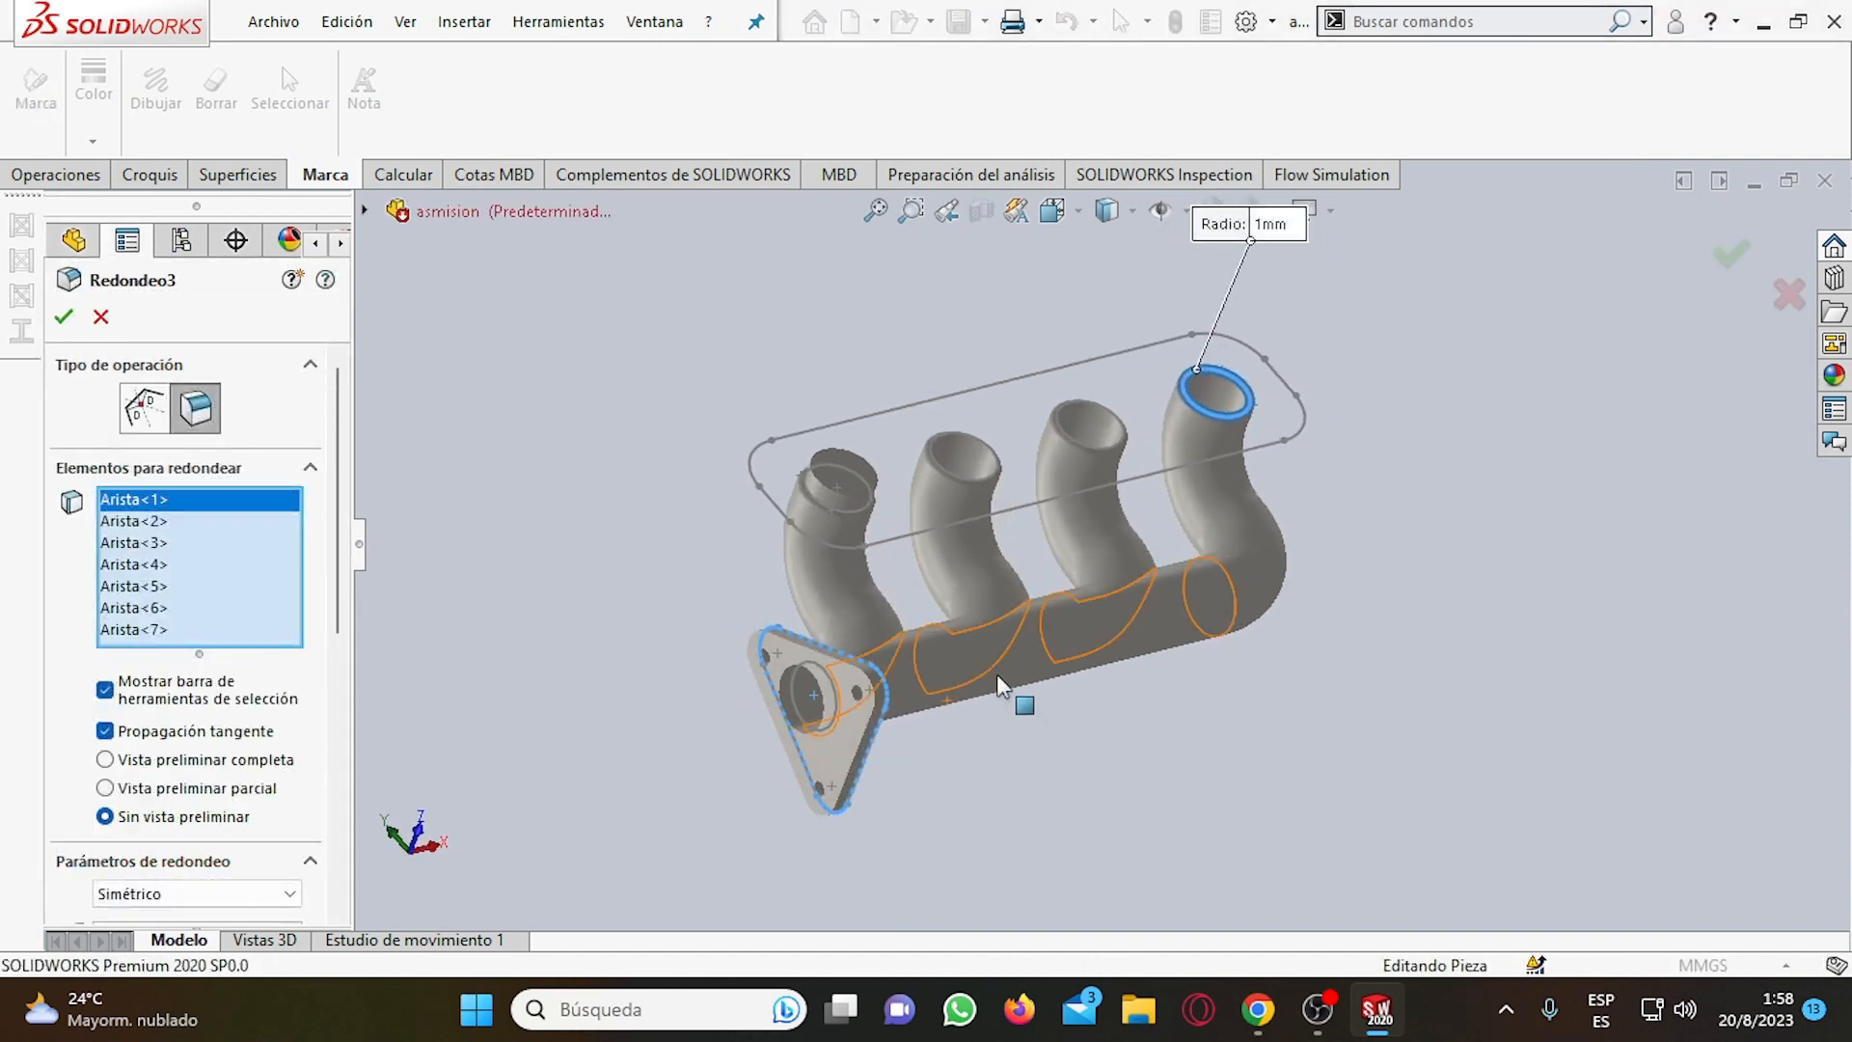
scroll(1357, 361, down, 3)
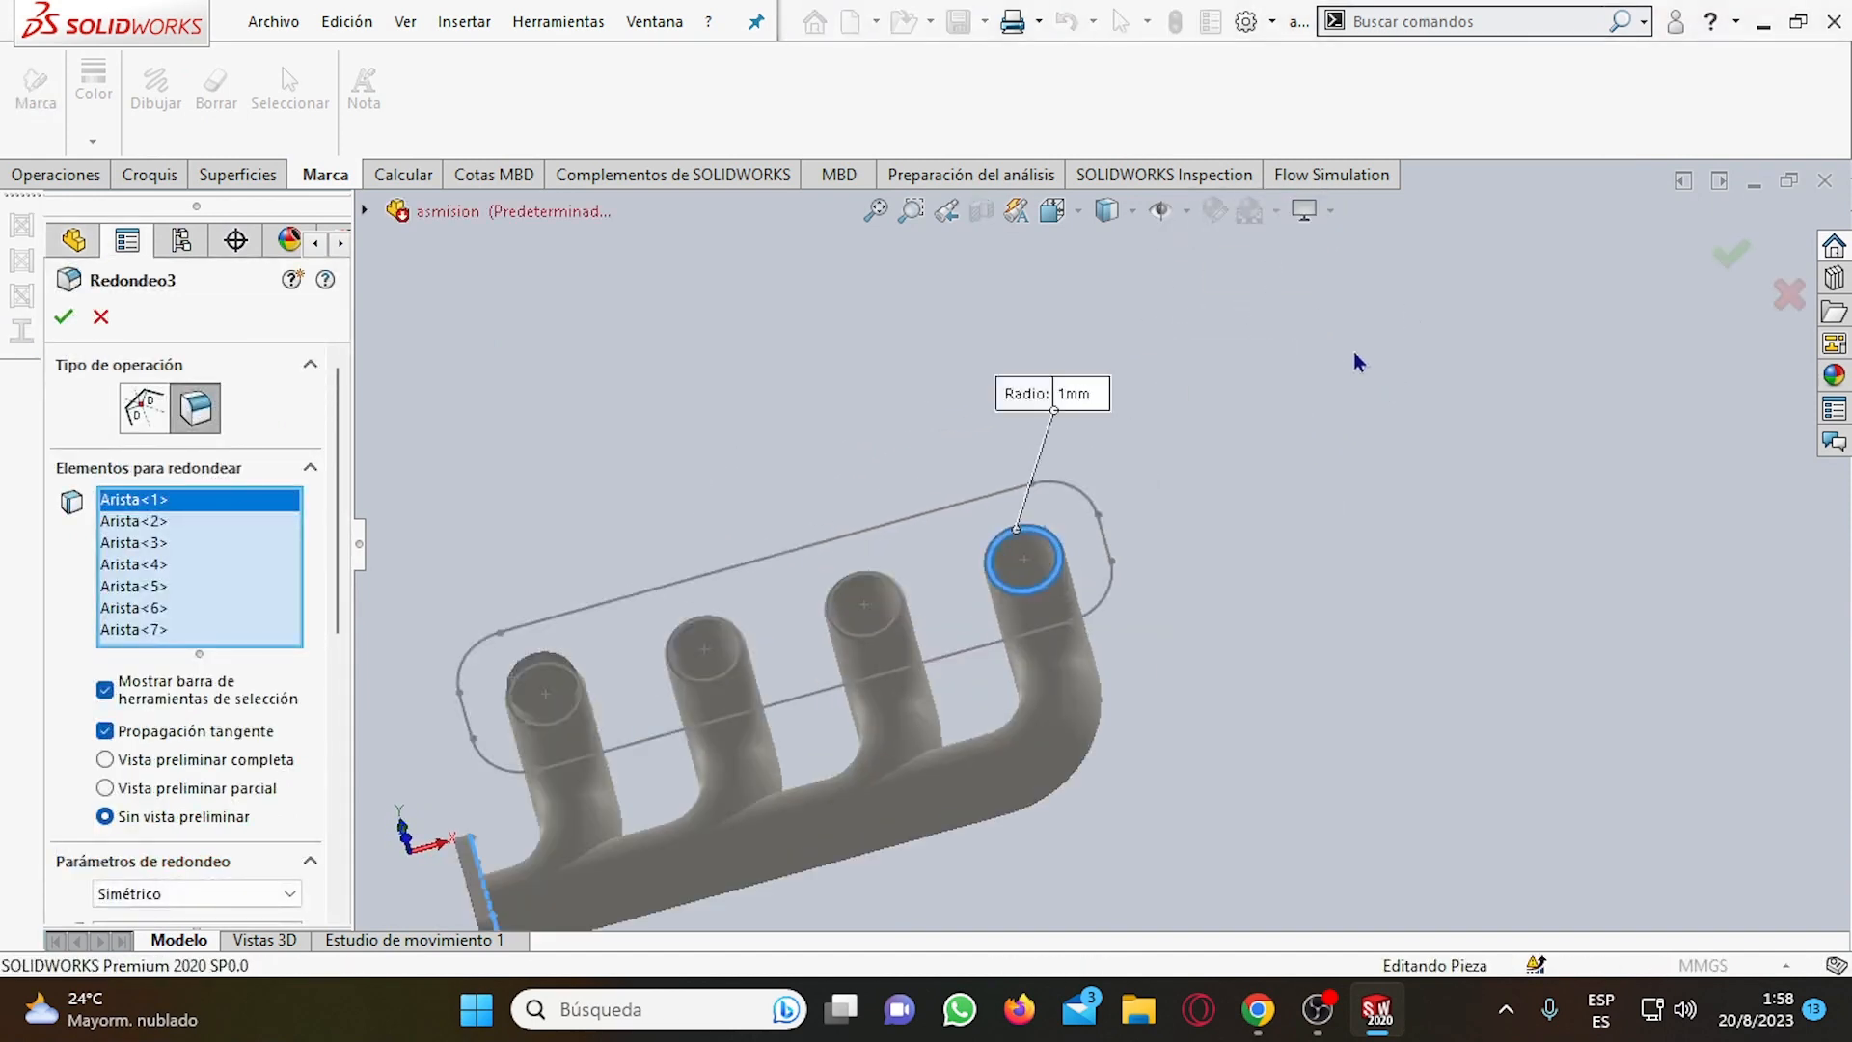
scroll(877, 723, down, 6)
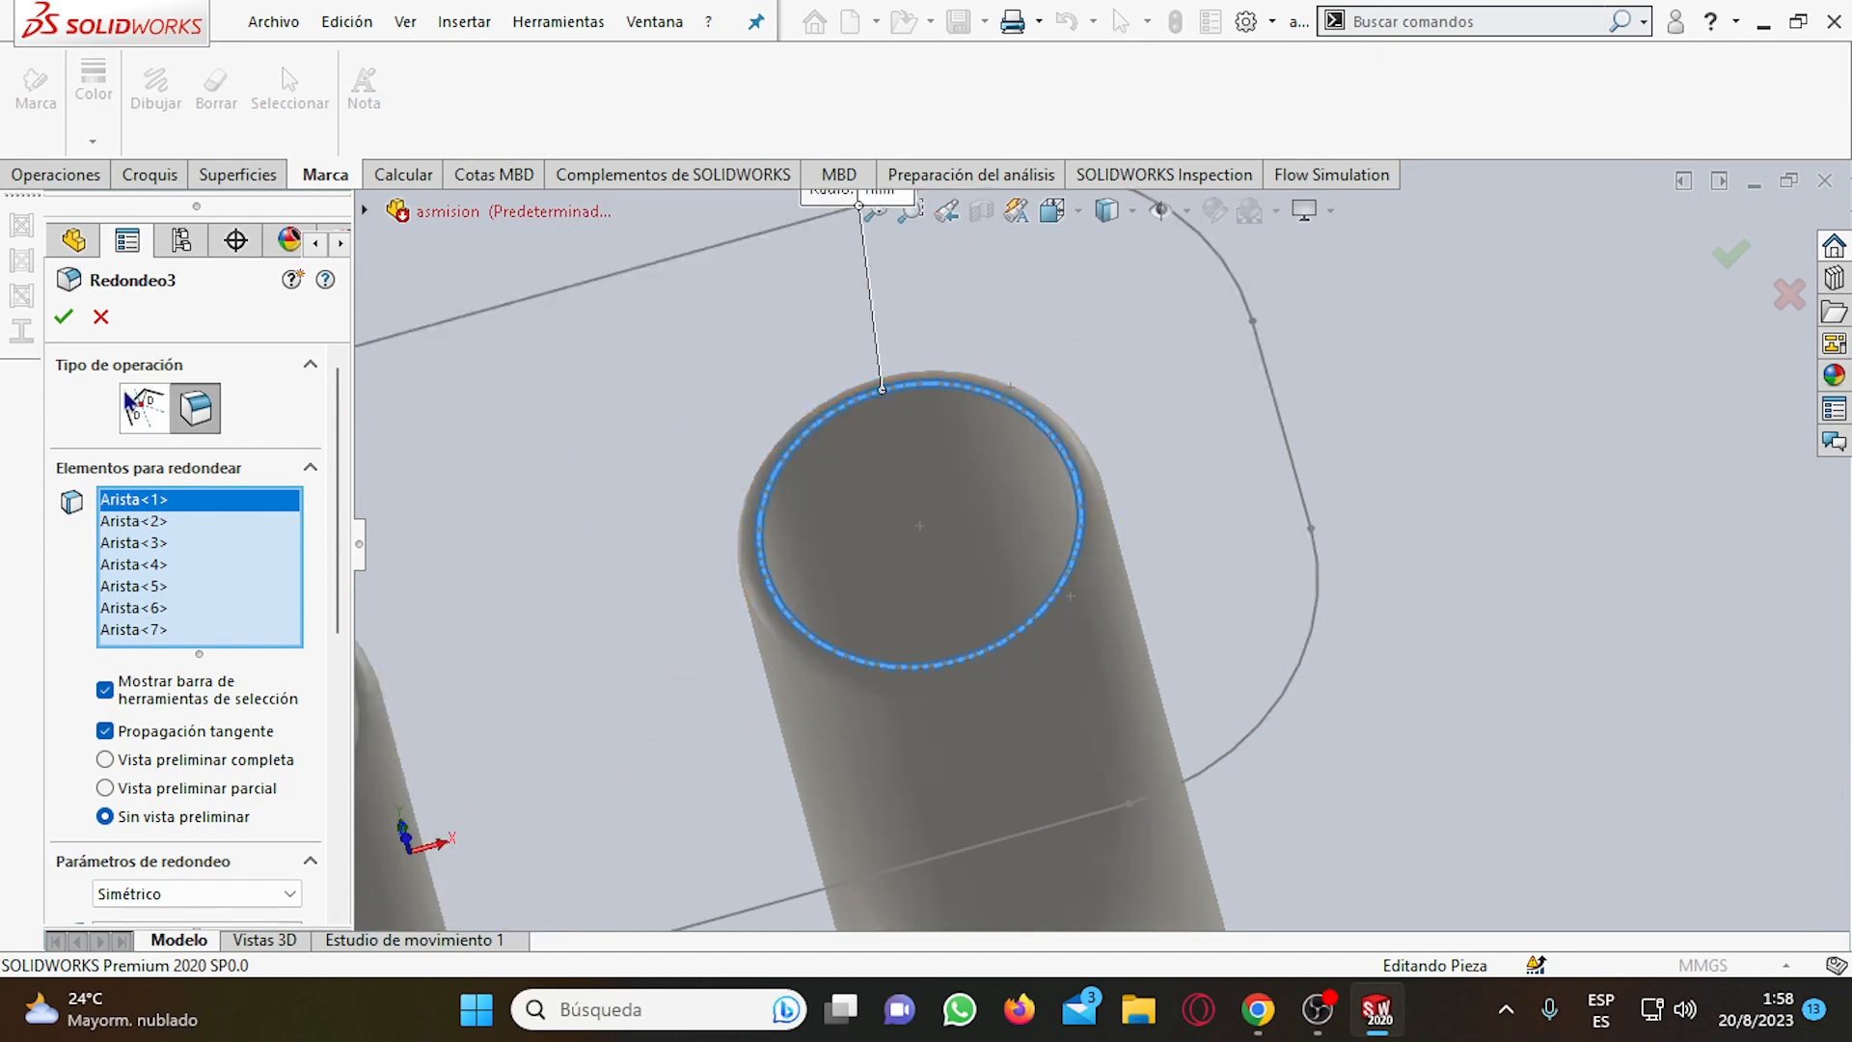
click(63, 316)
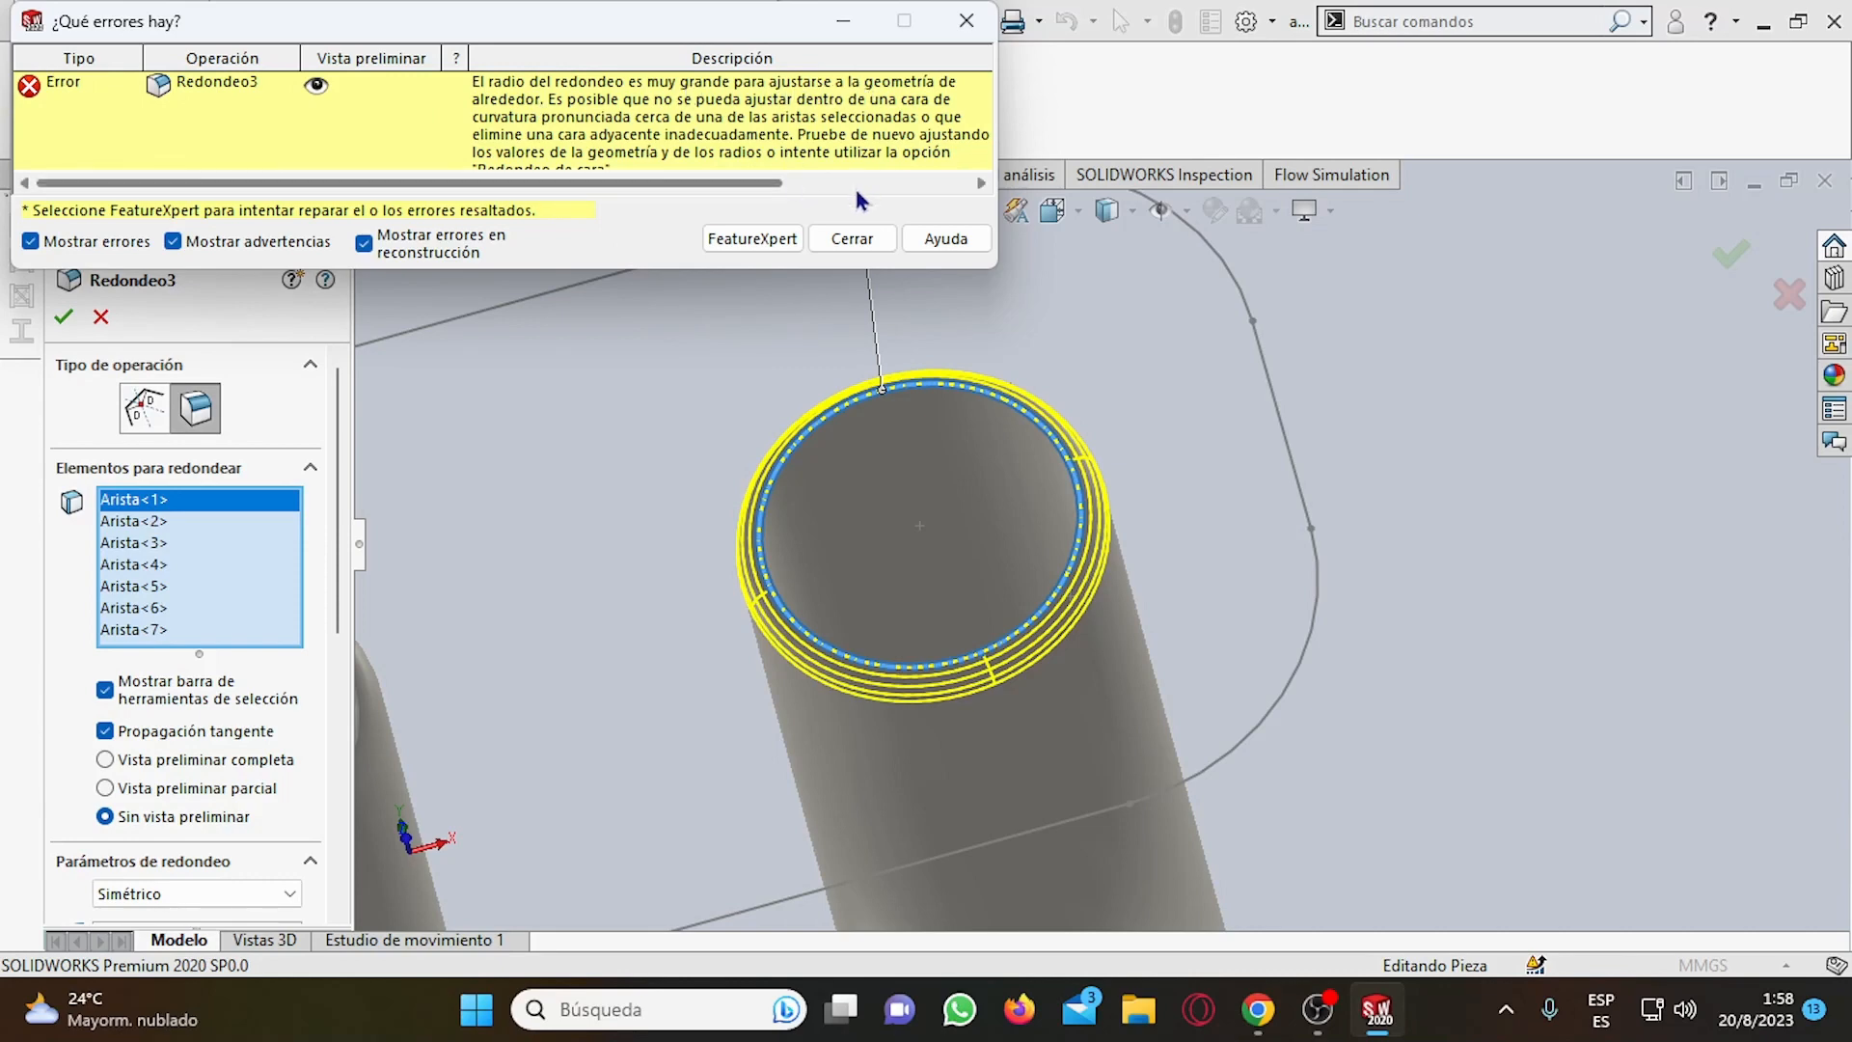
click(851, 238)
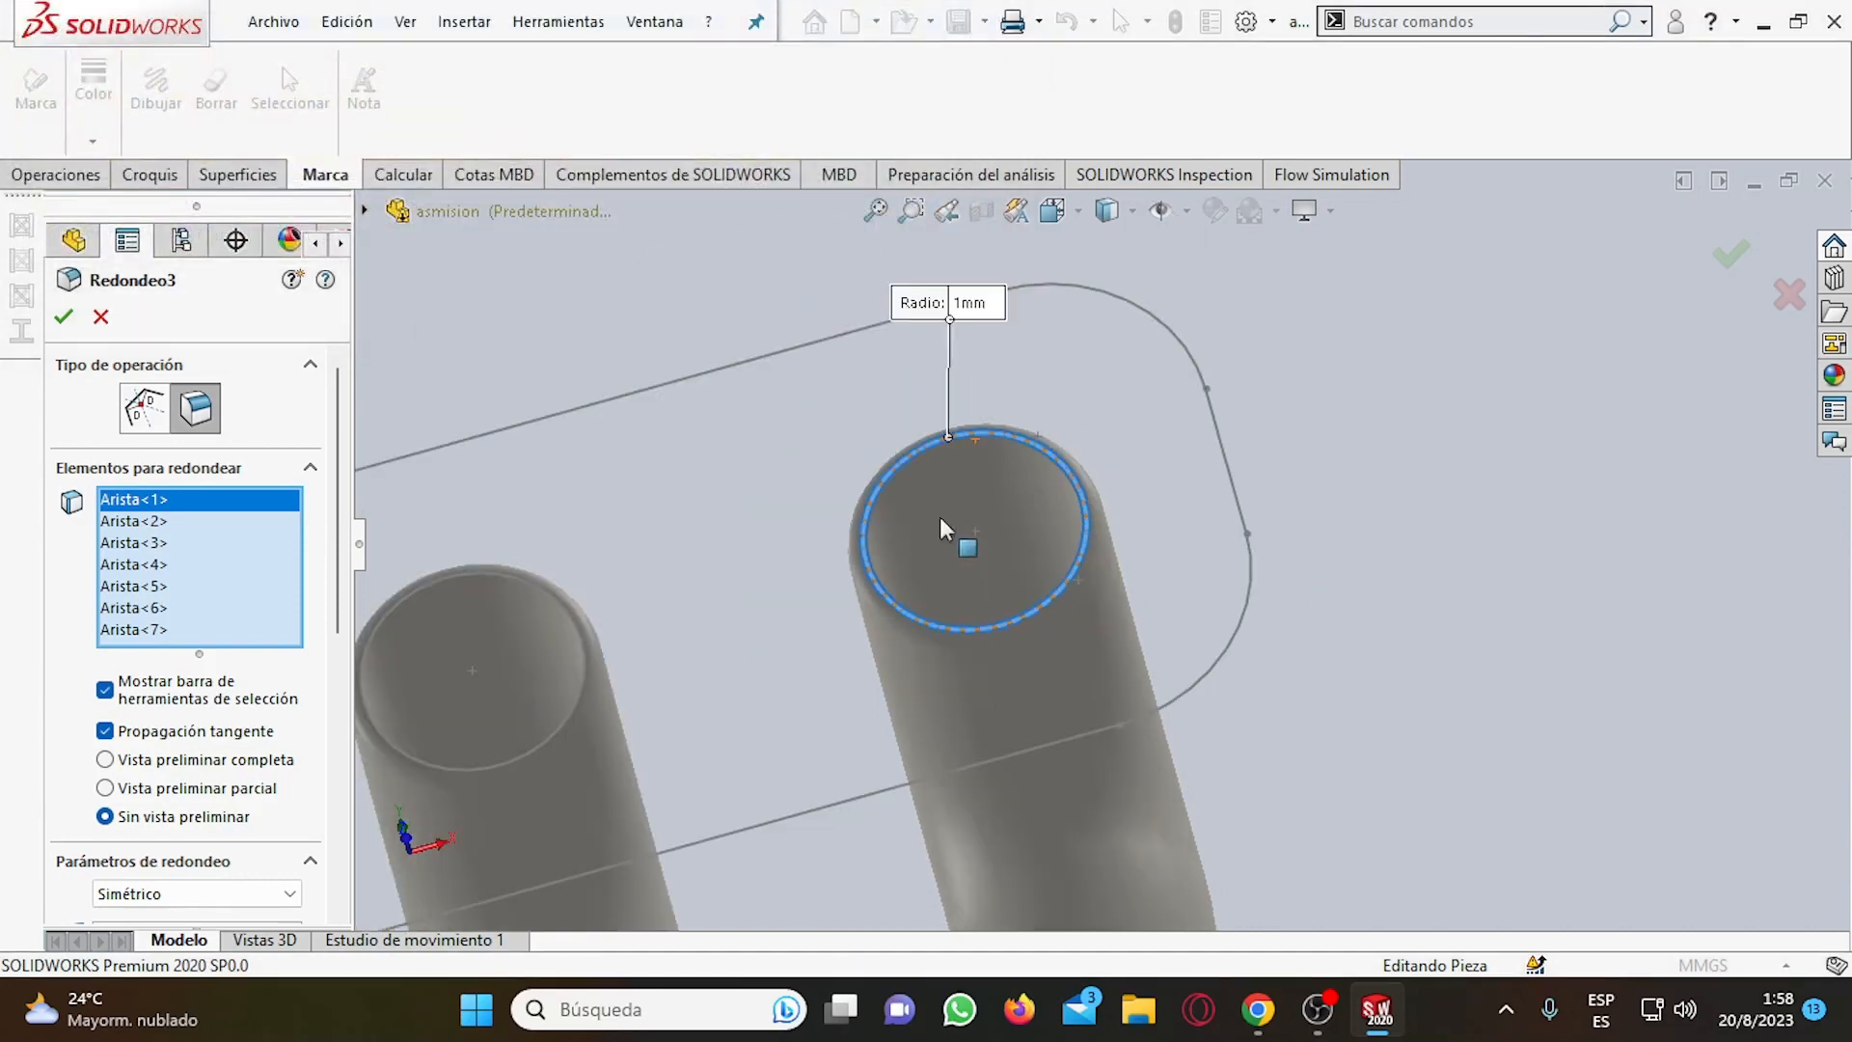
scroll(941, 529, up, 3)
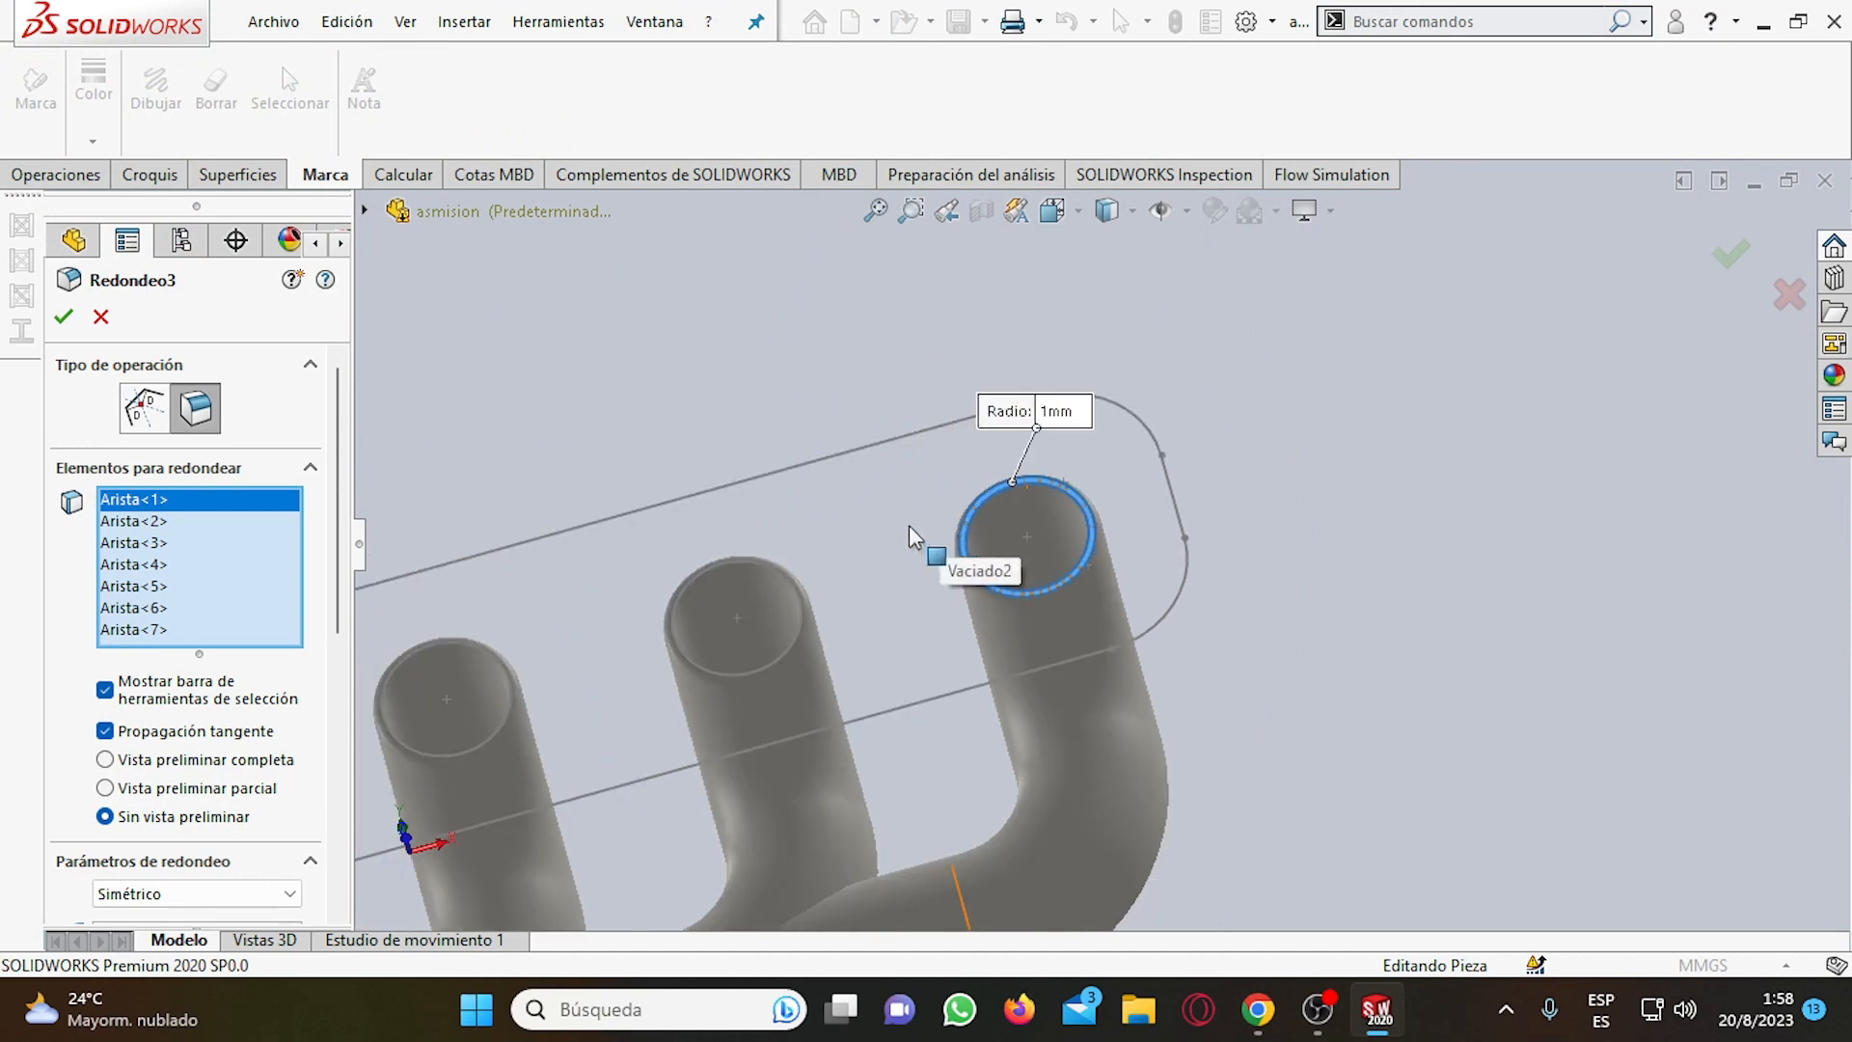
click(101, 319)
Examine the open ends of the four pipes and the edges around them for the cause of the Redondeo3 failure.
scroll(1167, 550, up, 2)
scroll(1283, 497, down, 4)
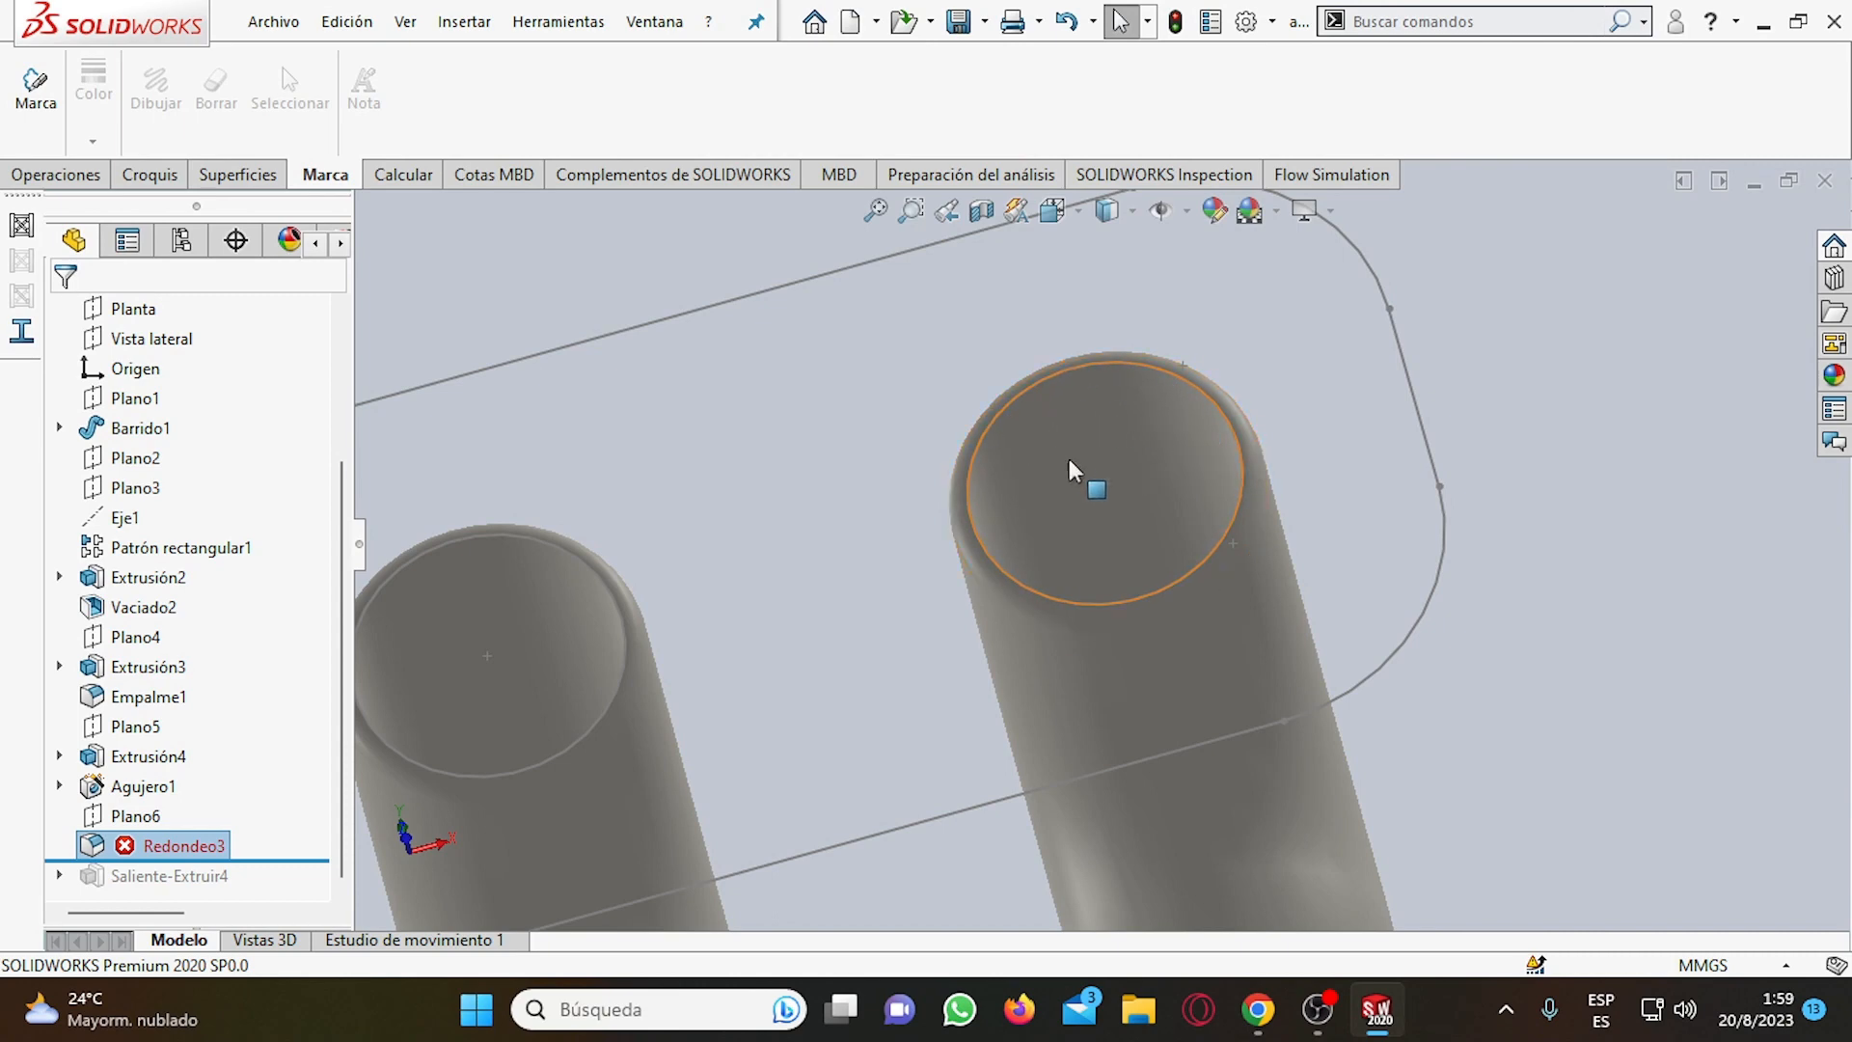
scroll(1124, 468, up, 5)
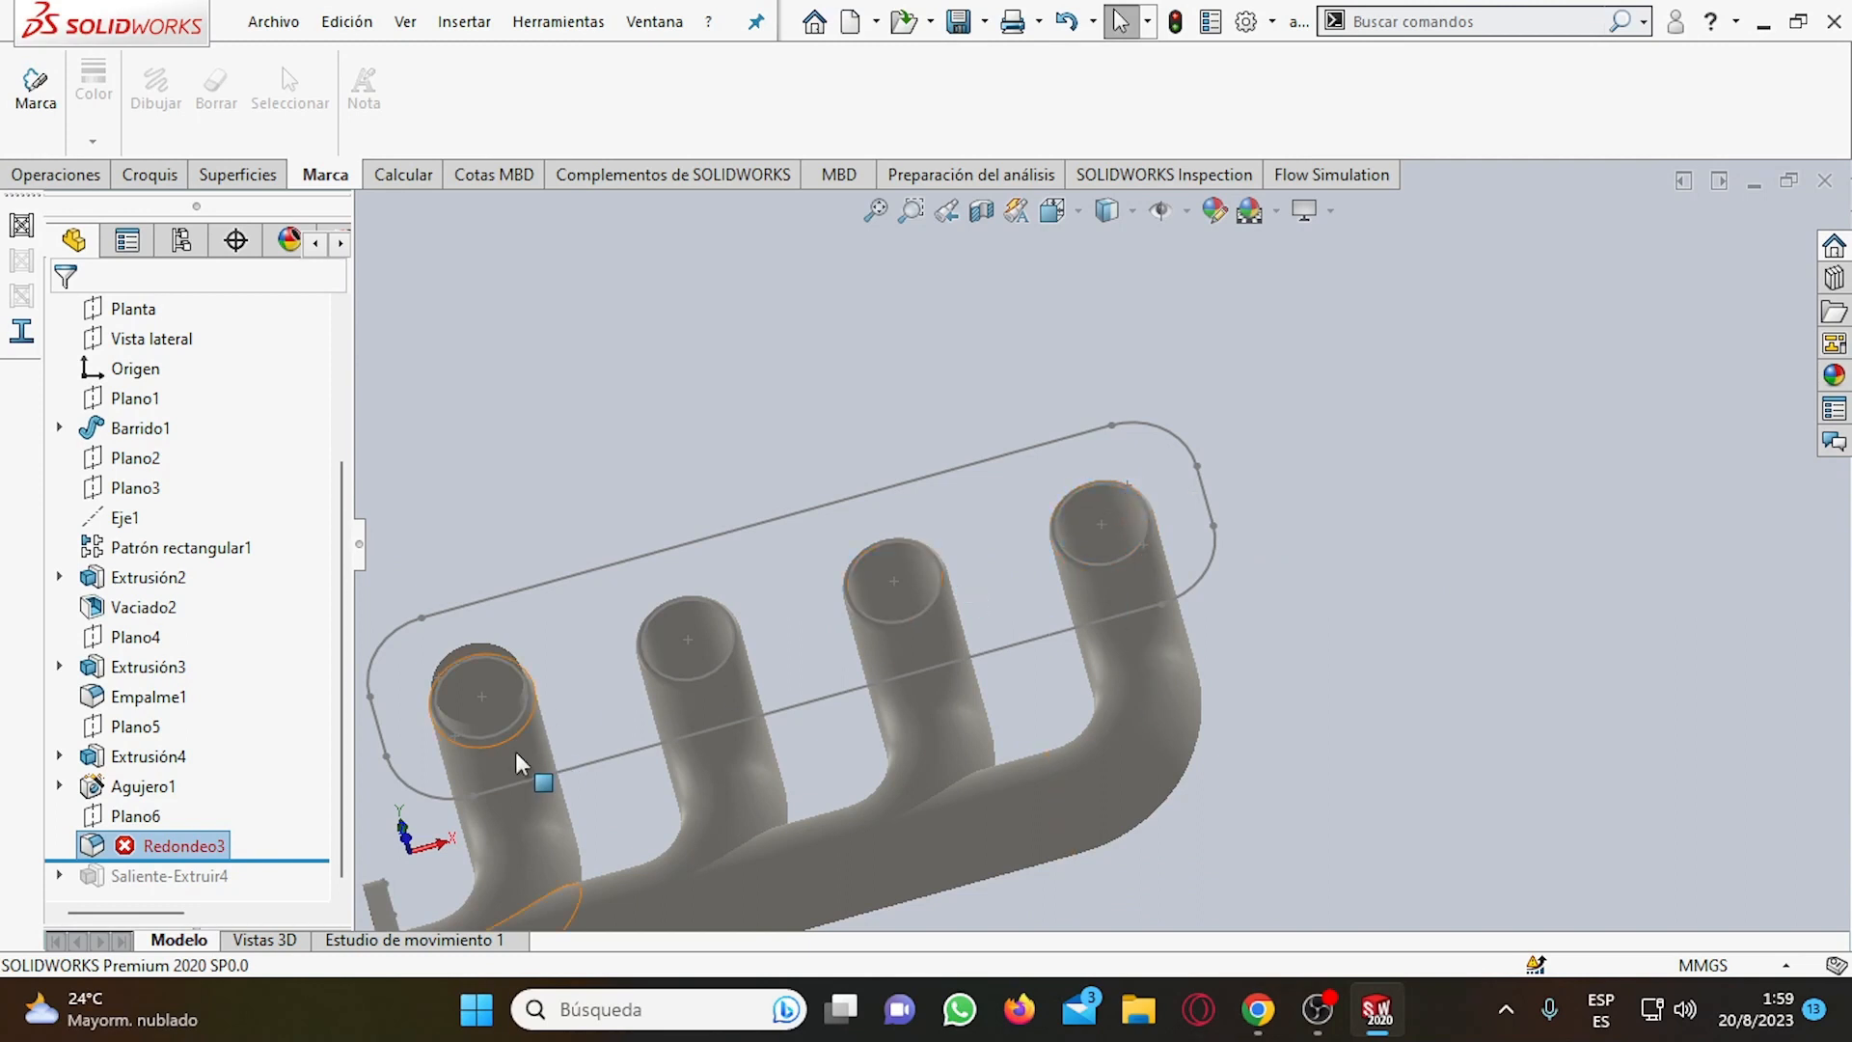
double_click(149, 851)
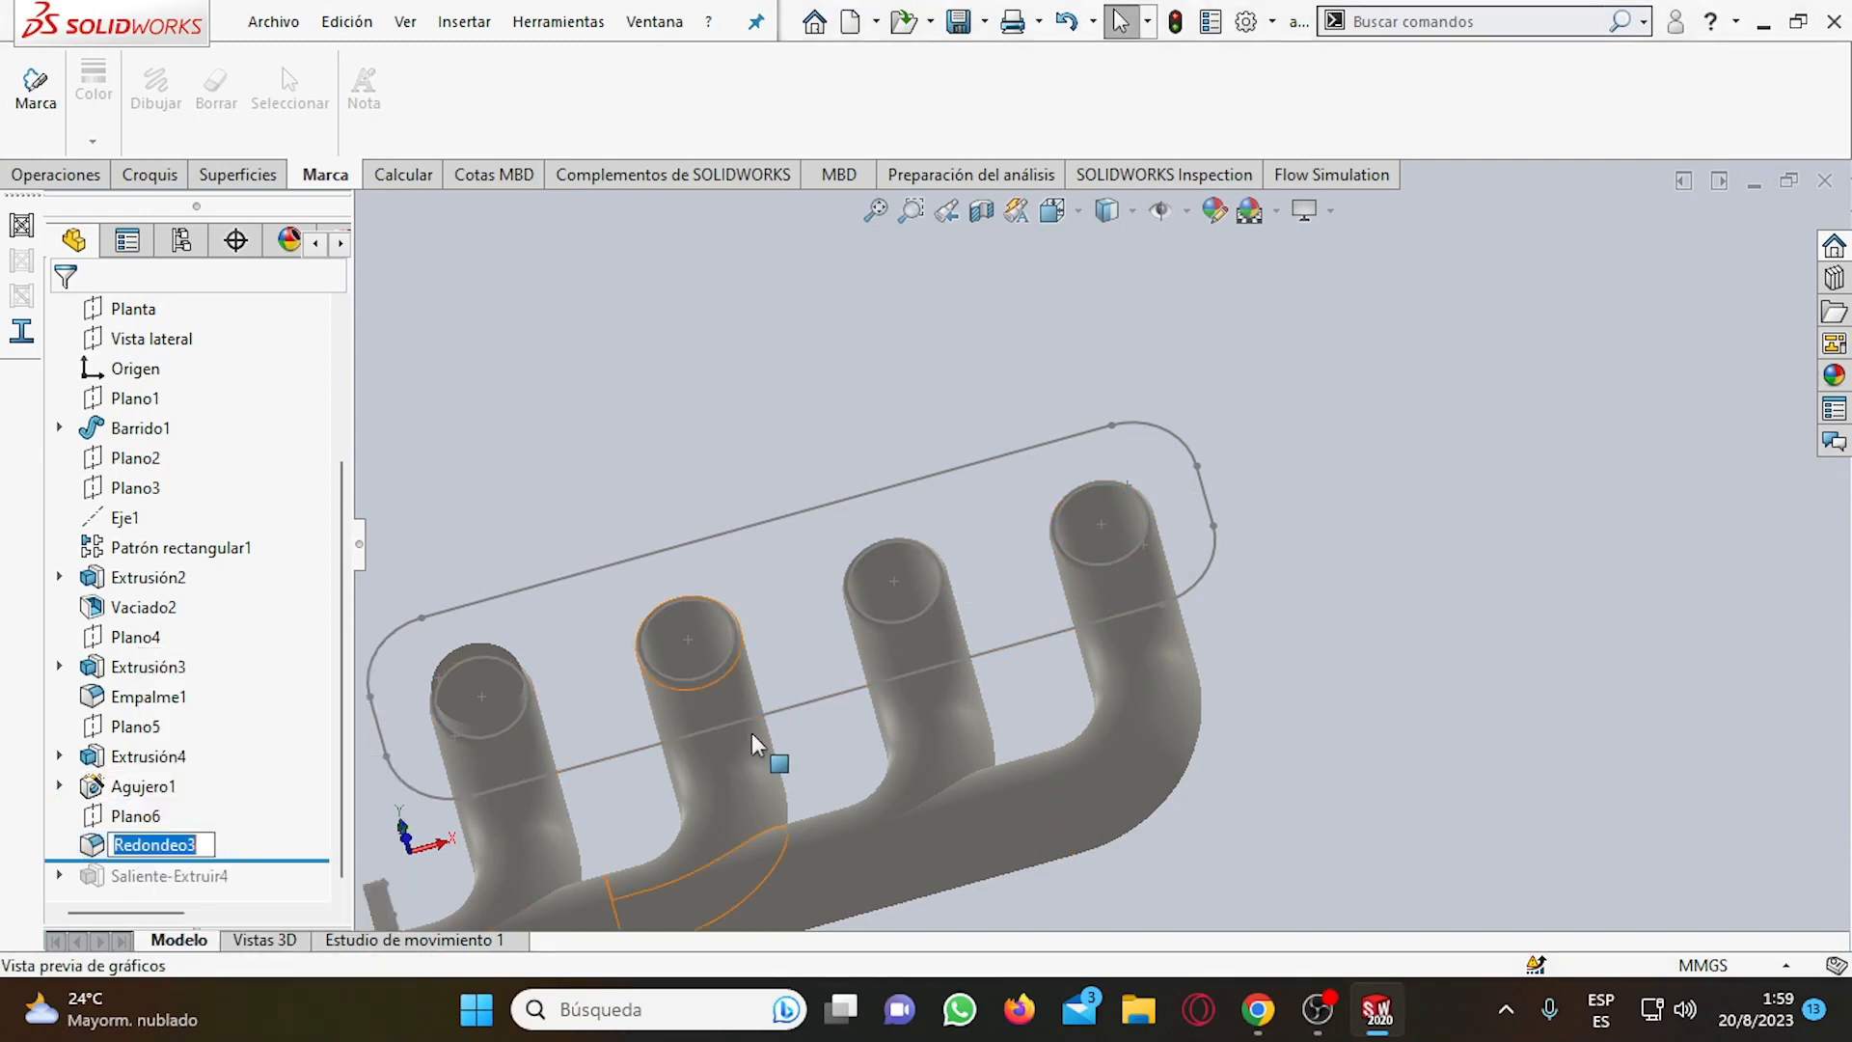
scroll(772, 743, up, 2)
scroll(827, 744, down, 1)
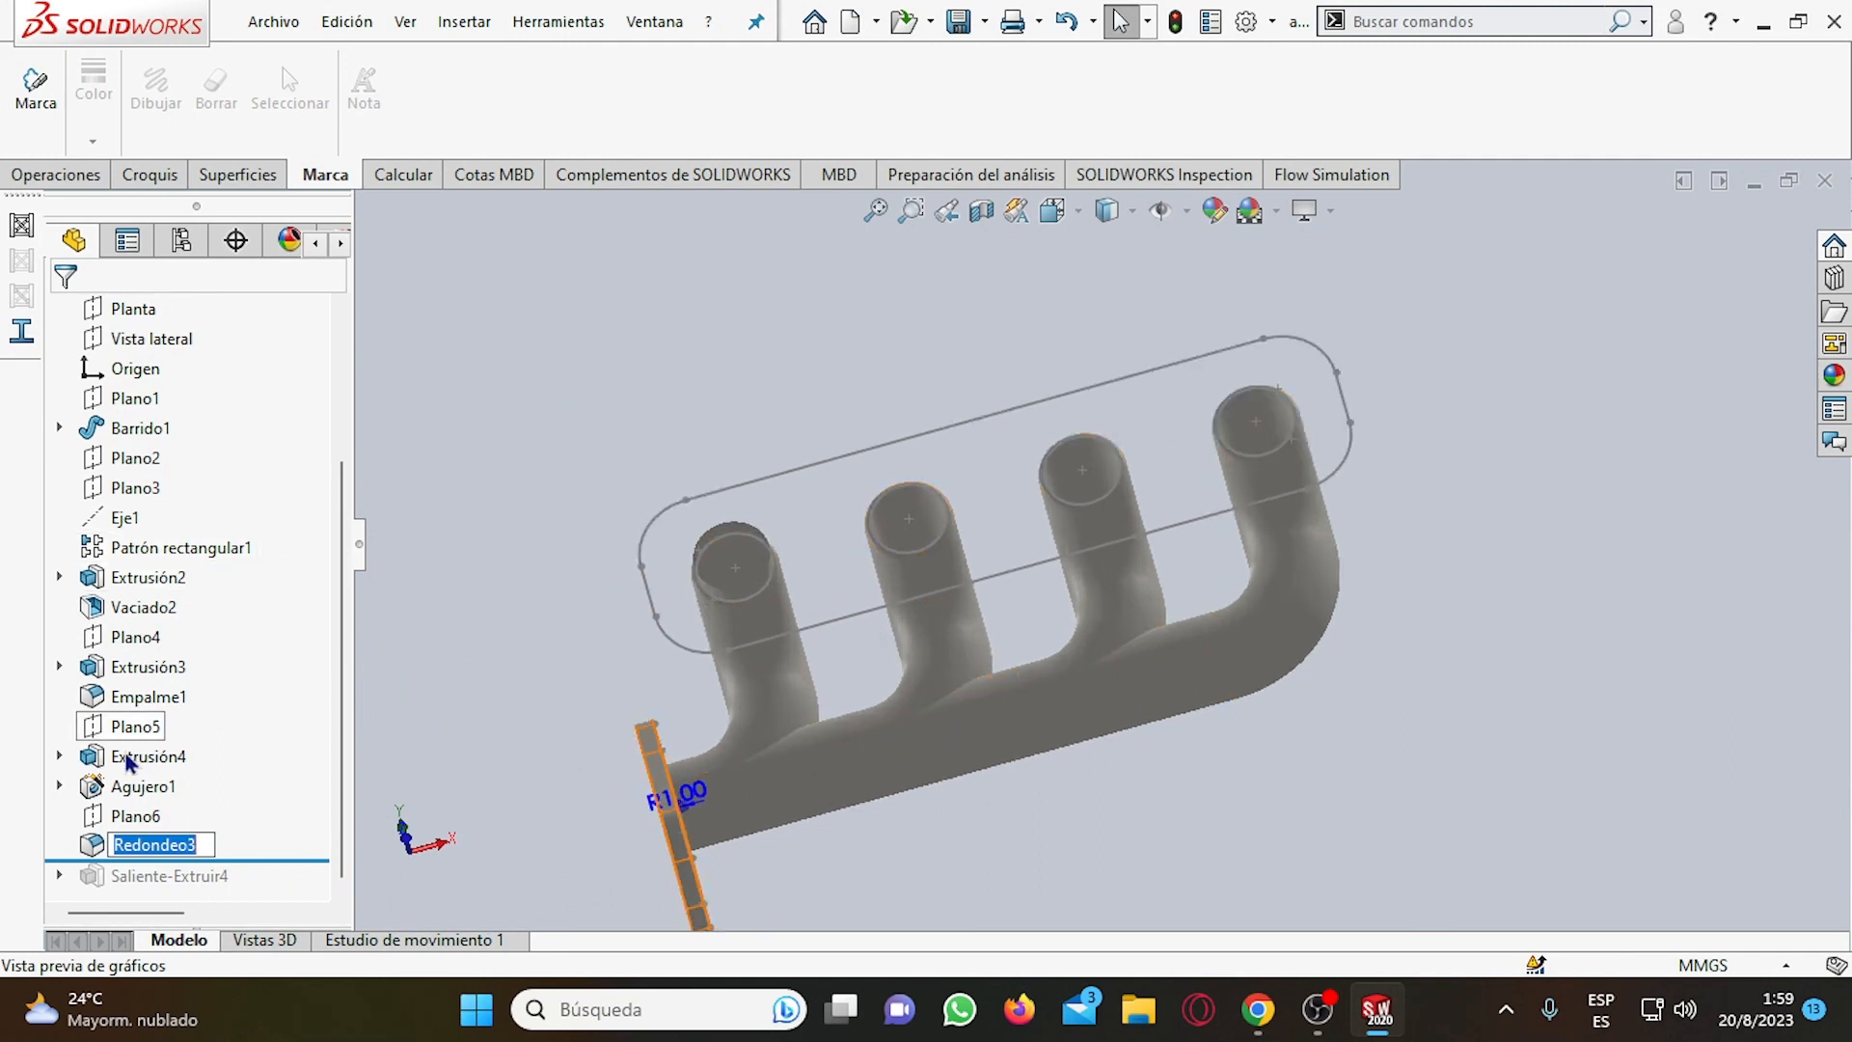
click(71, 813)
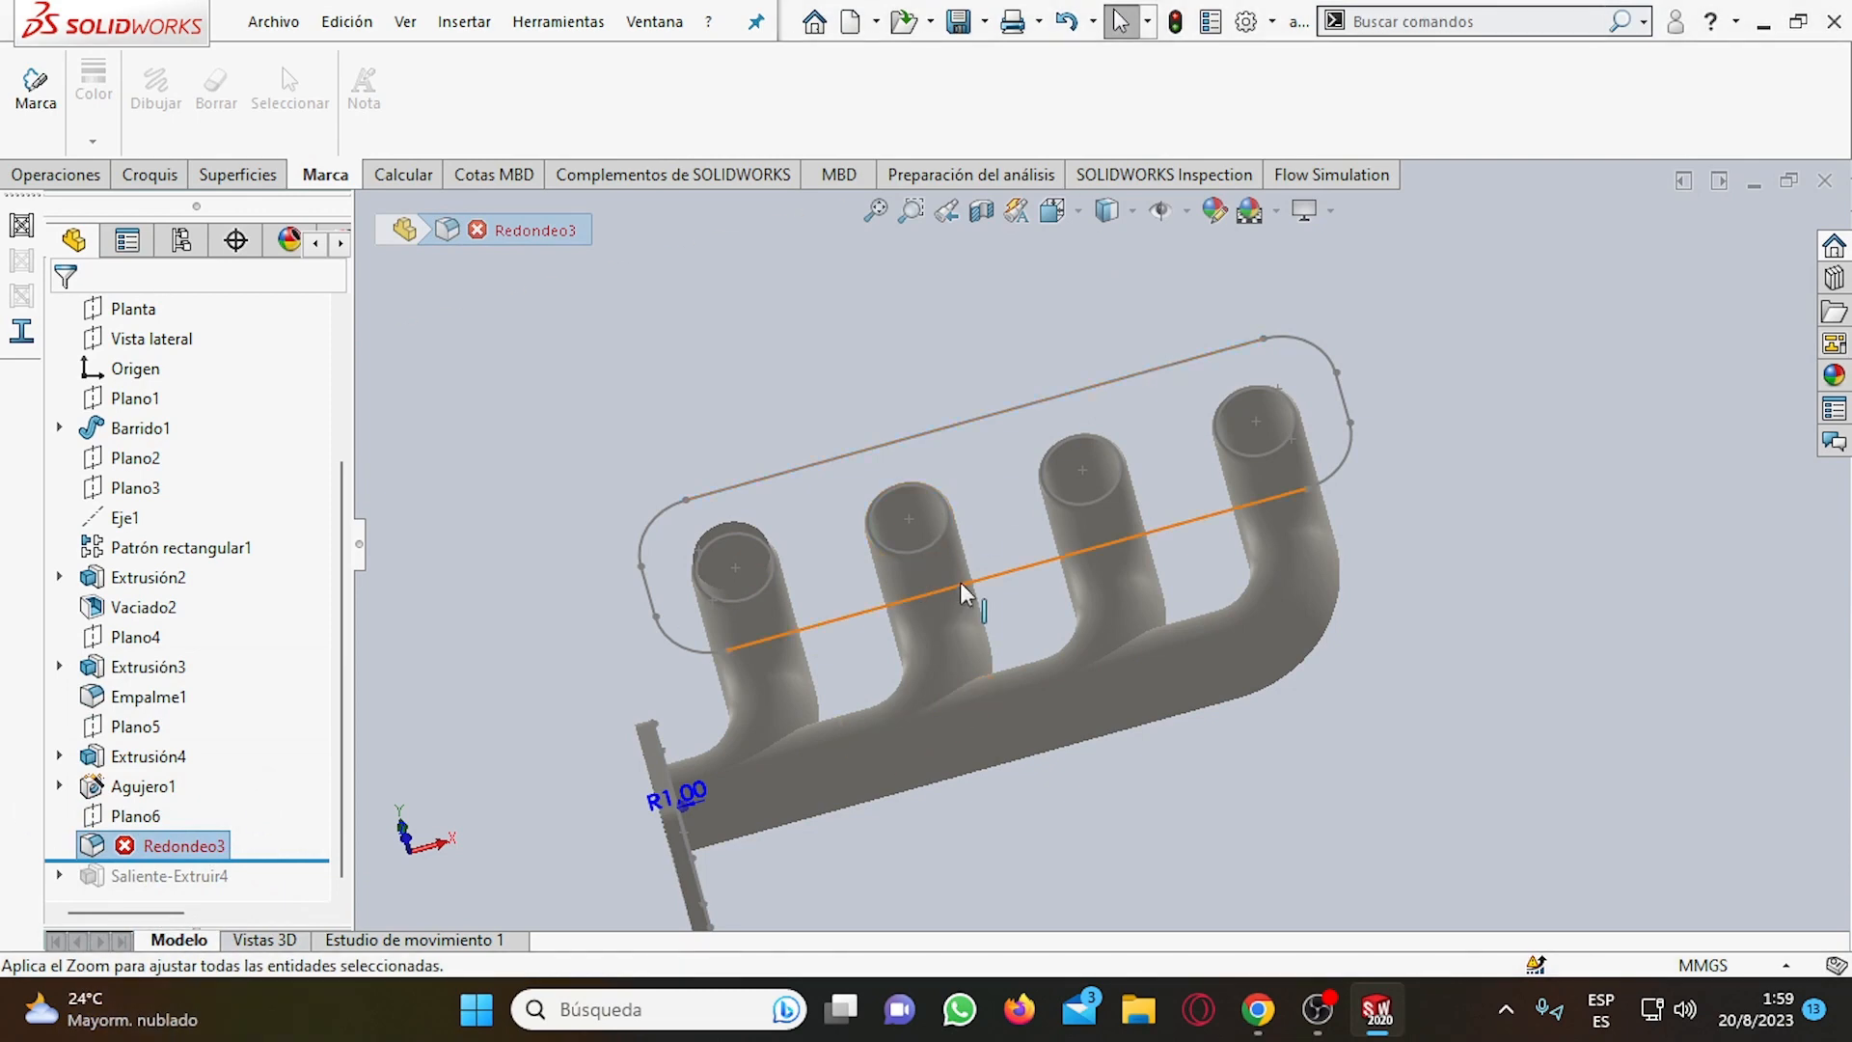
scroll(759, 602, down, 3)
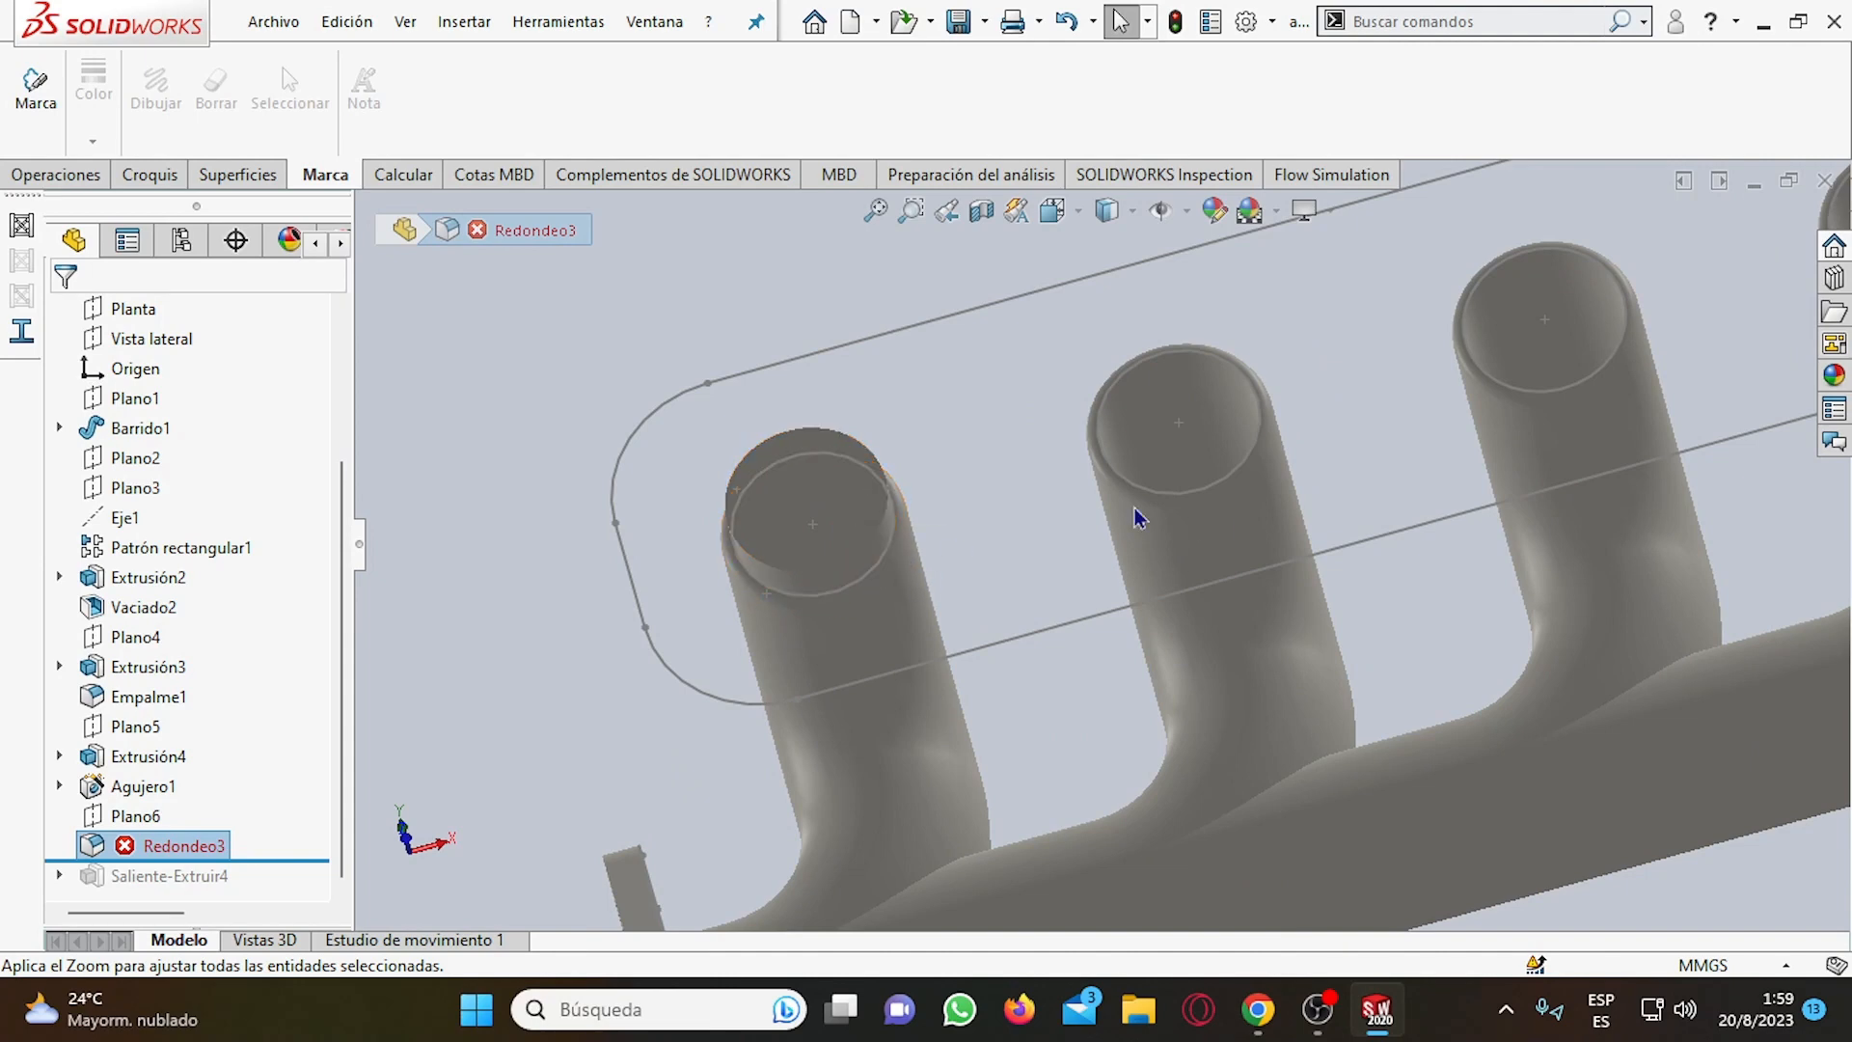
scroll(1155, 503, up, 1)
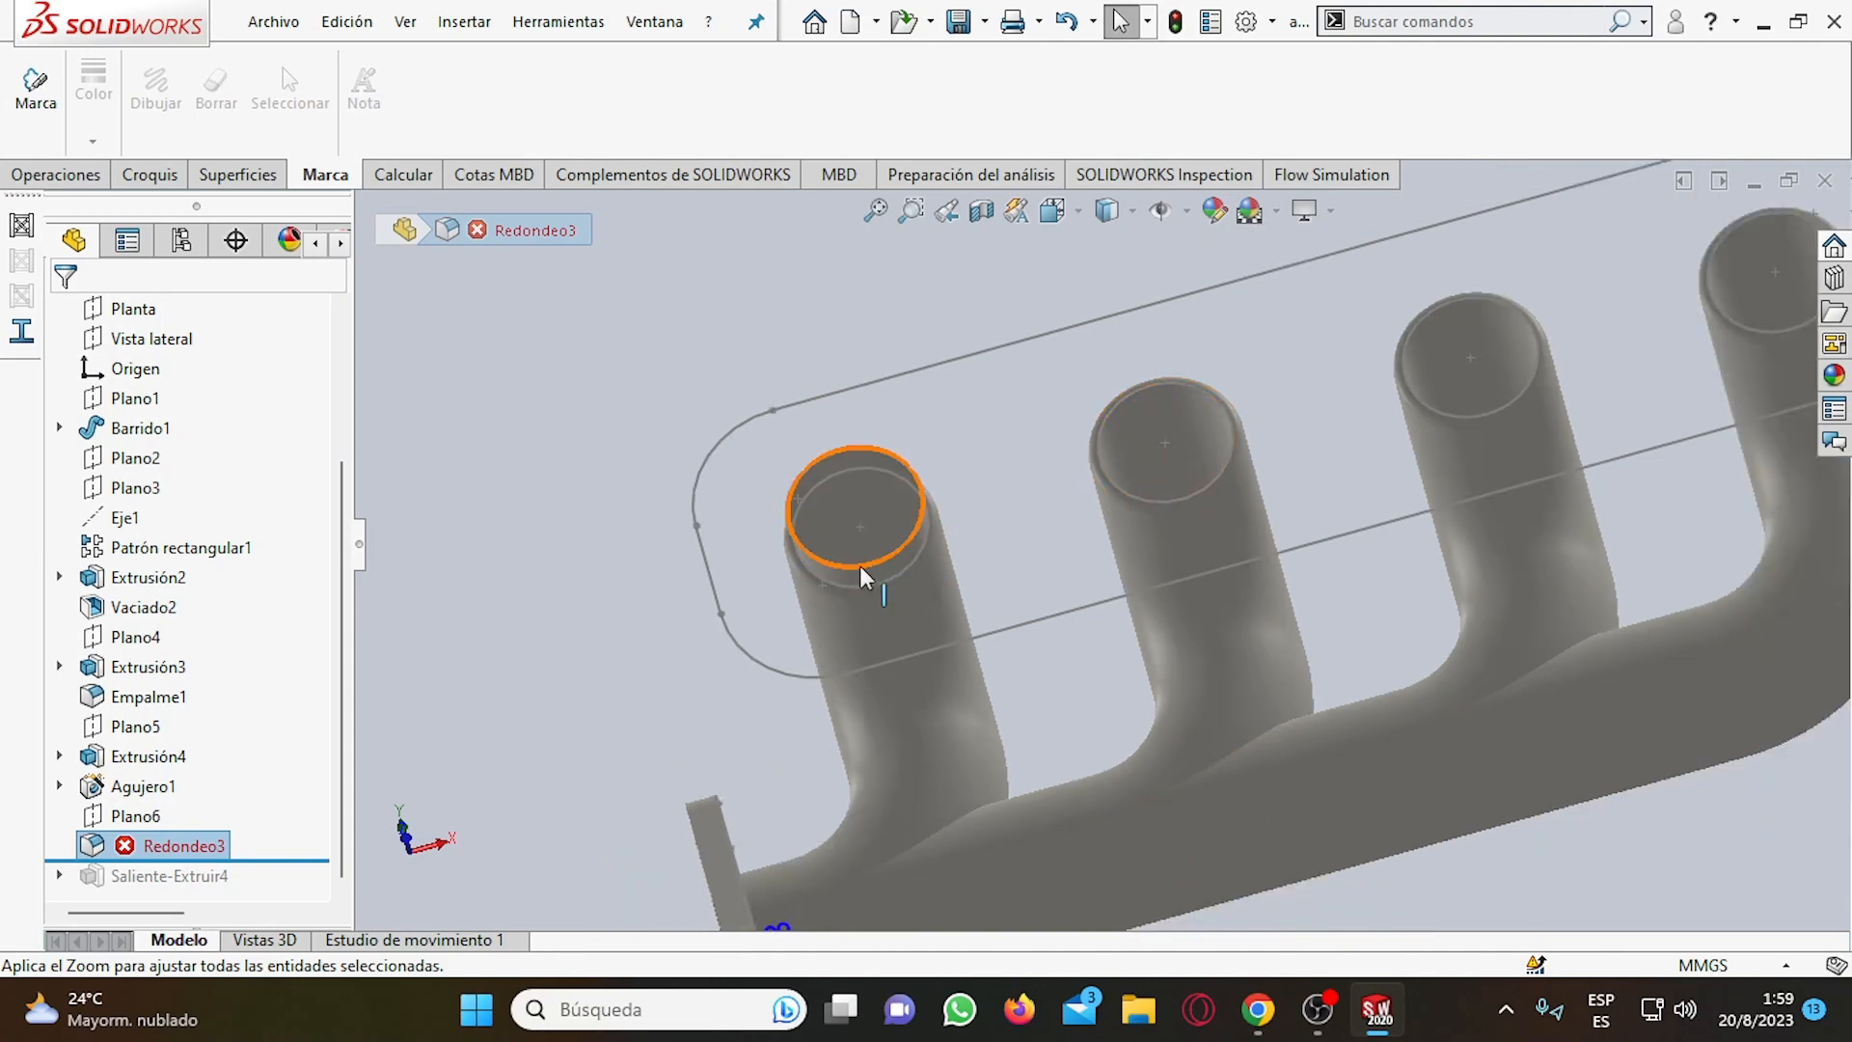
scroll(1058, 525, up, 3)
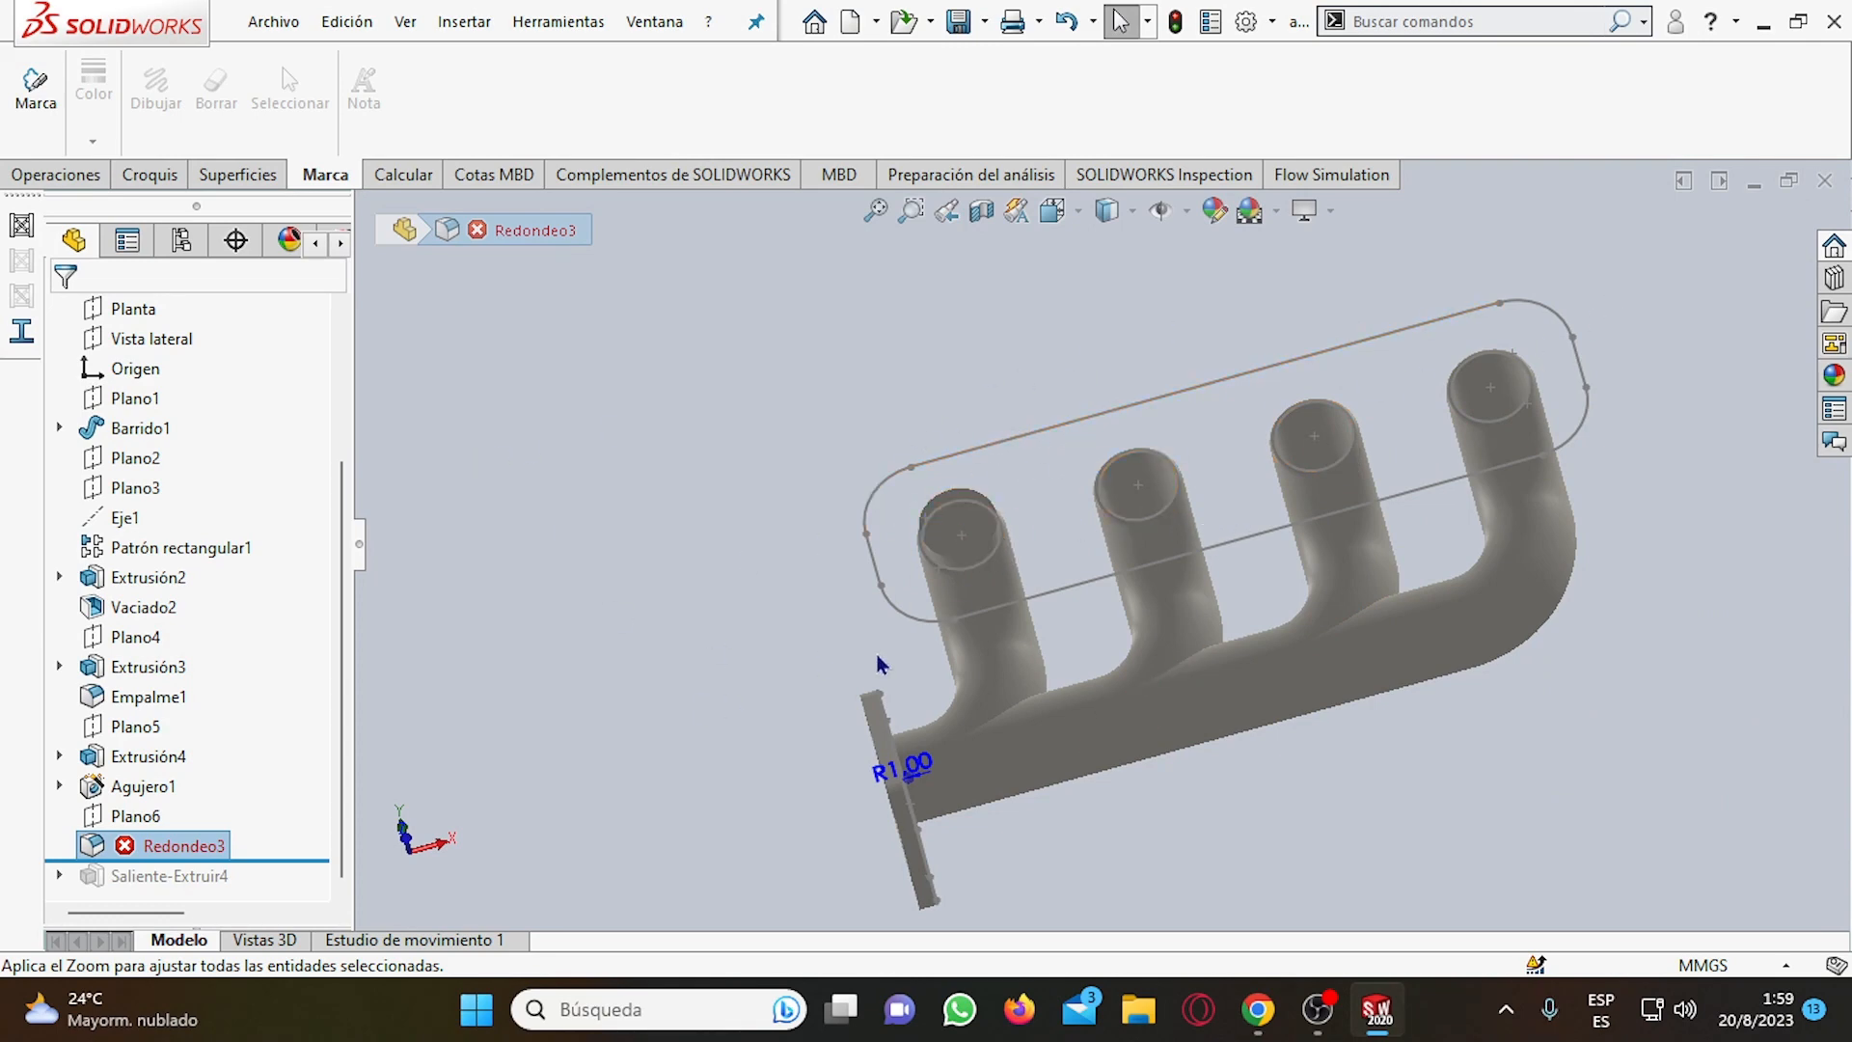
Delete the failed fillet Redondeo3 and roll the model forward to the end, past Saliente-Extruir4.
mouse_move(205, 858)
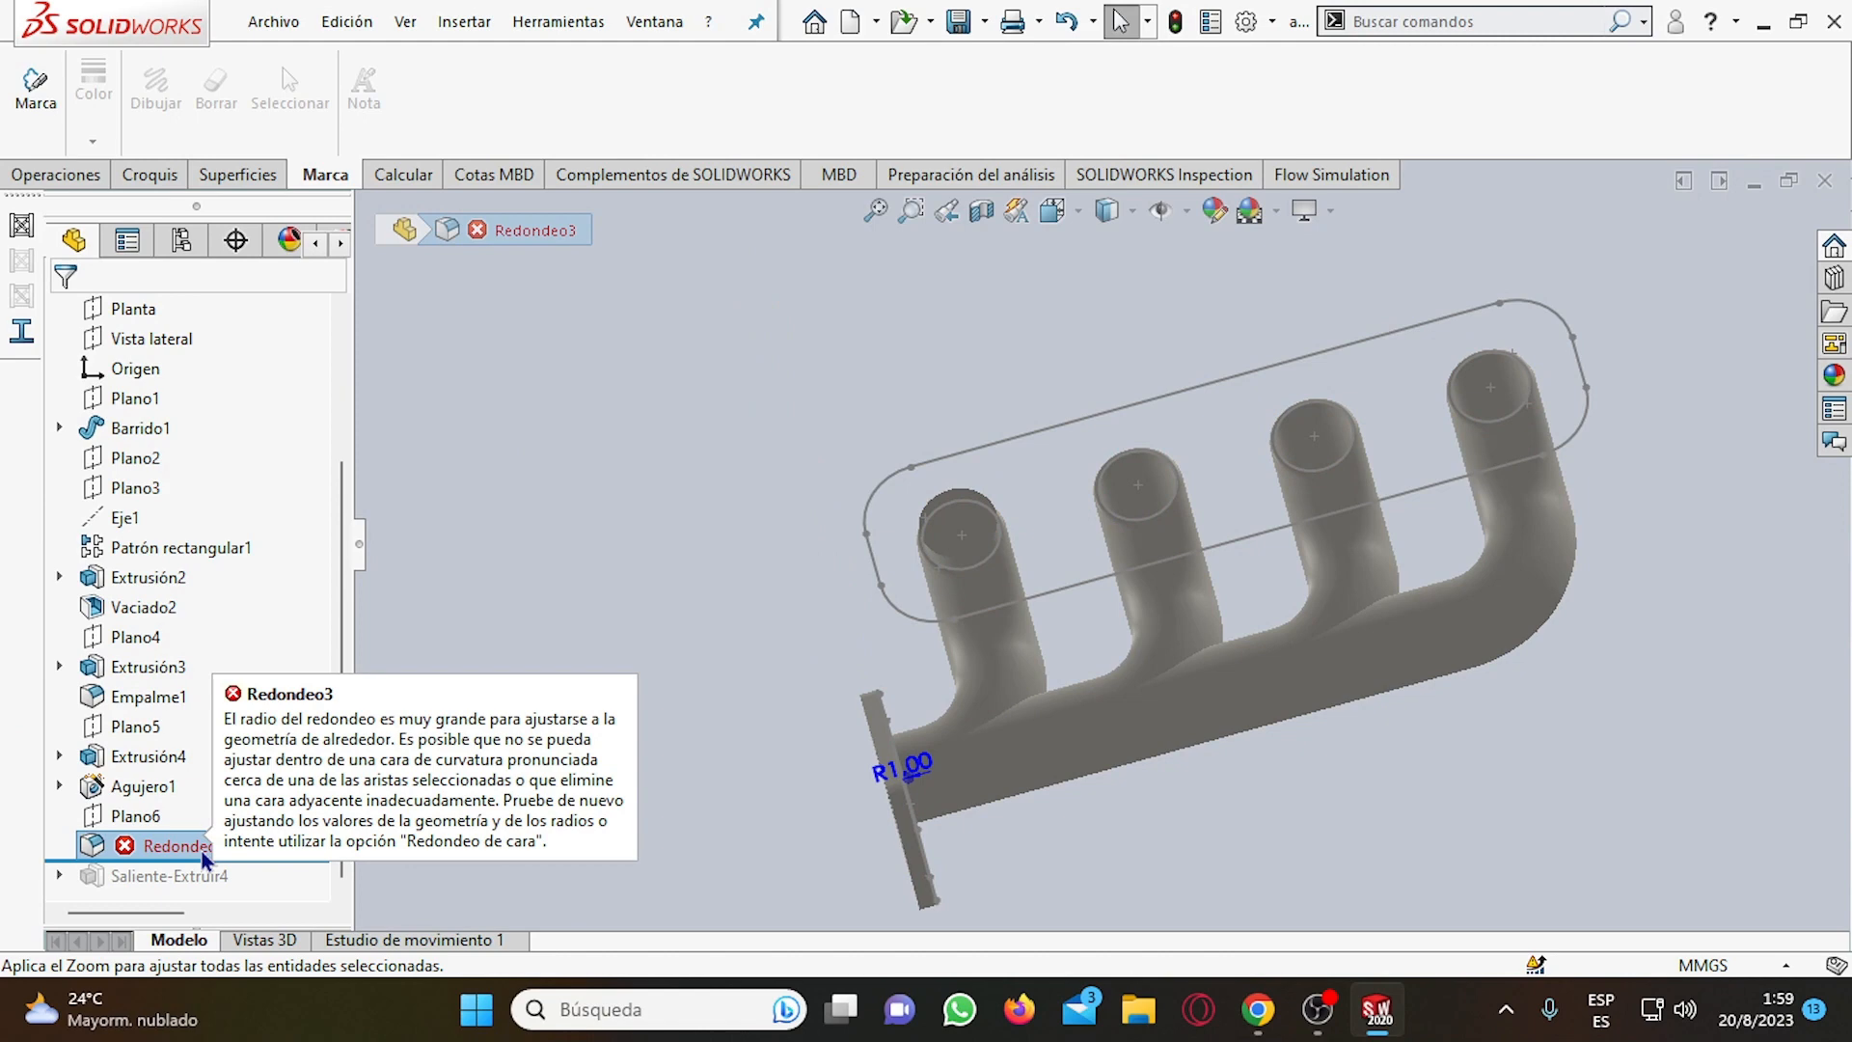
click(96, 857)
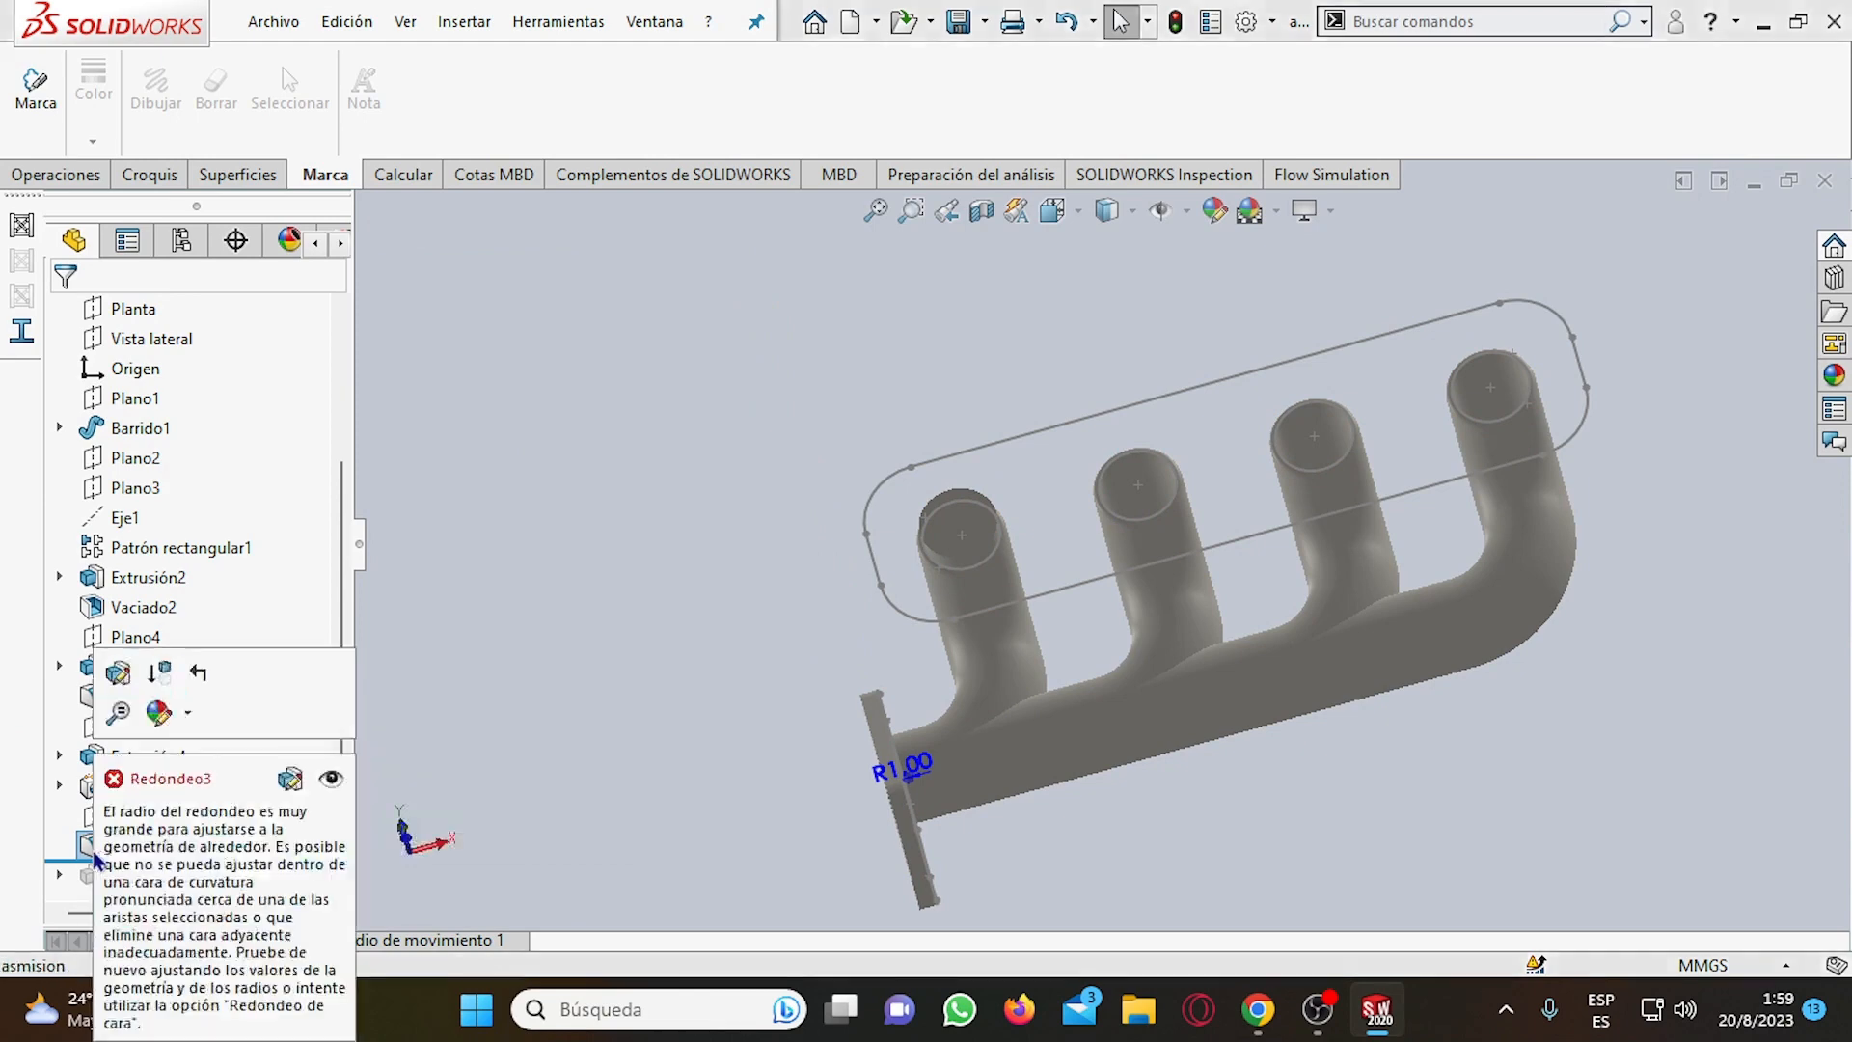
right_click(147, 845)
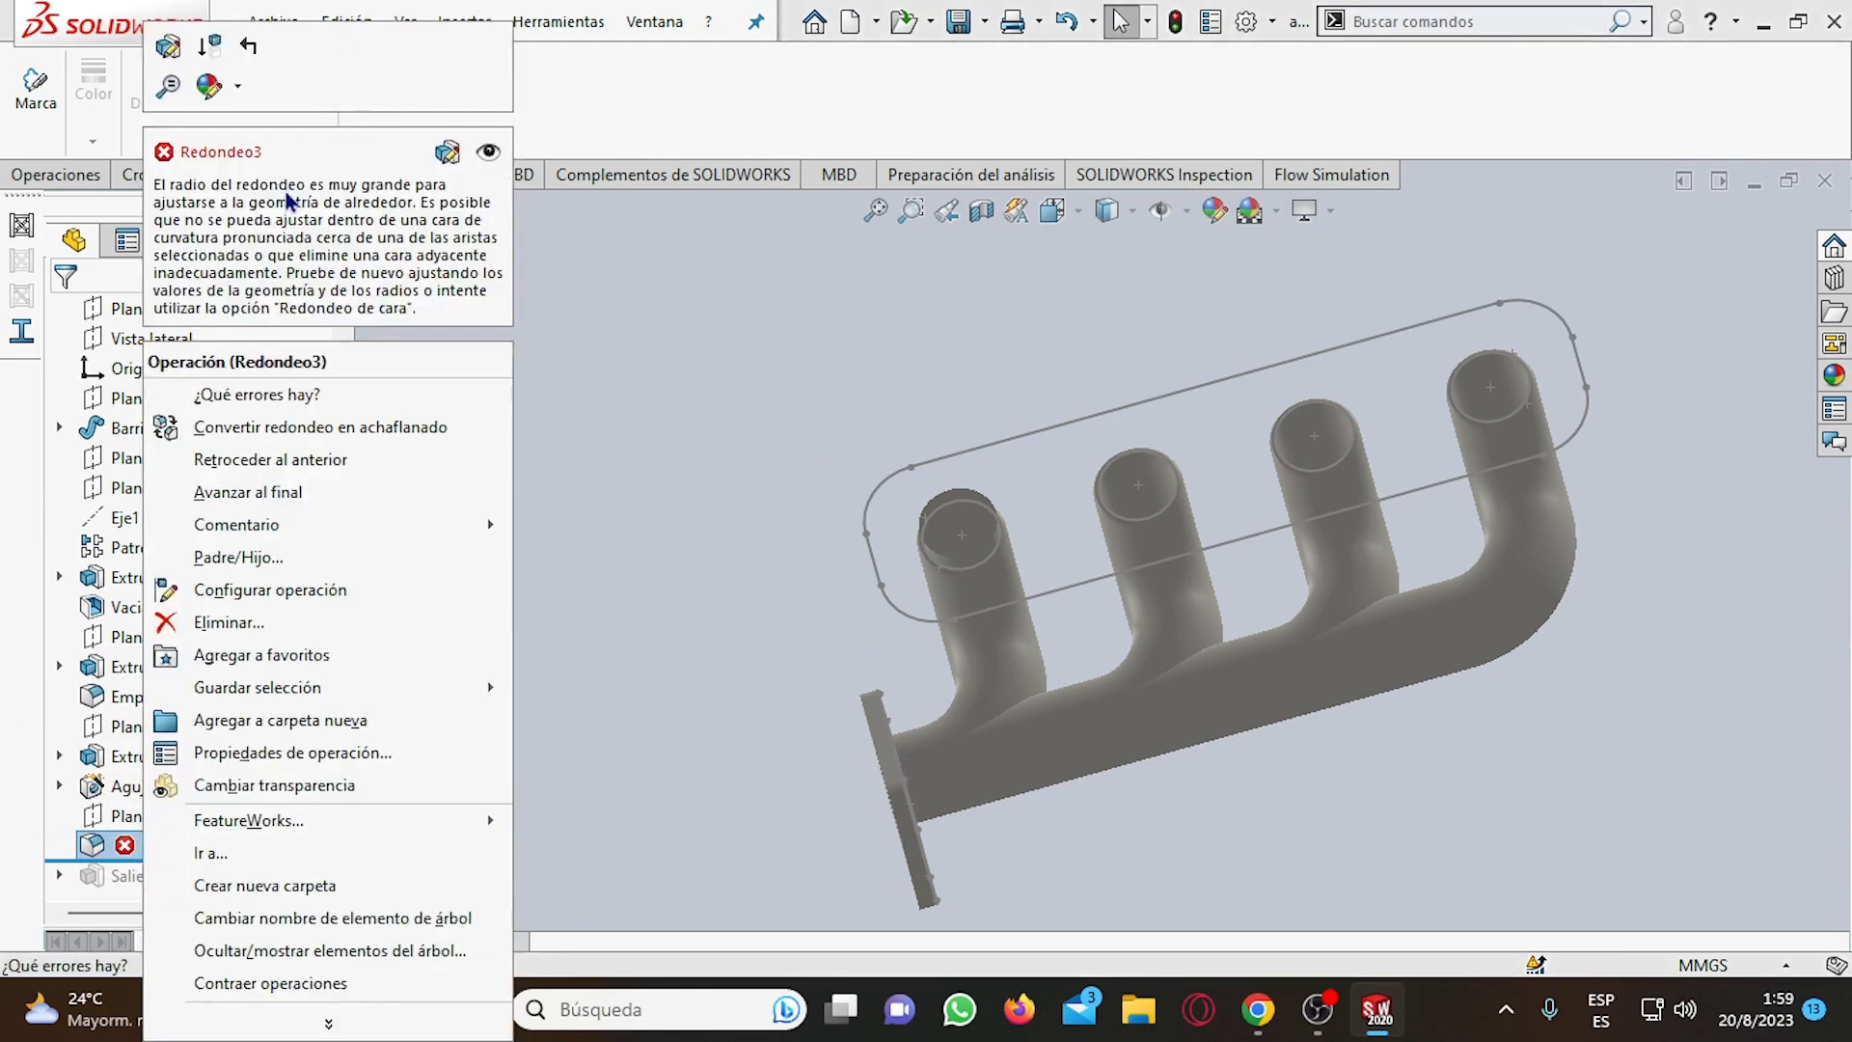
click(207, 623)
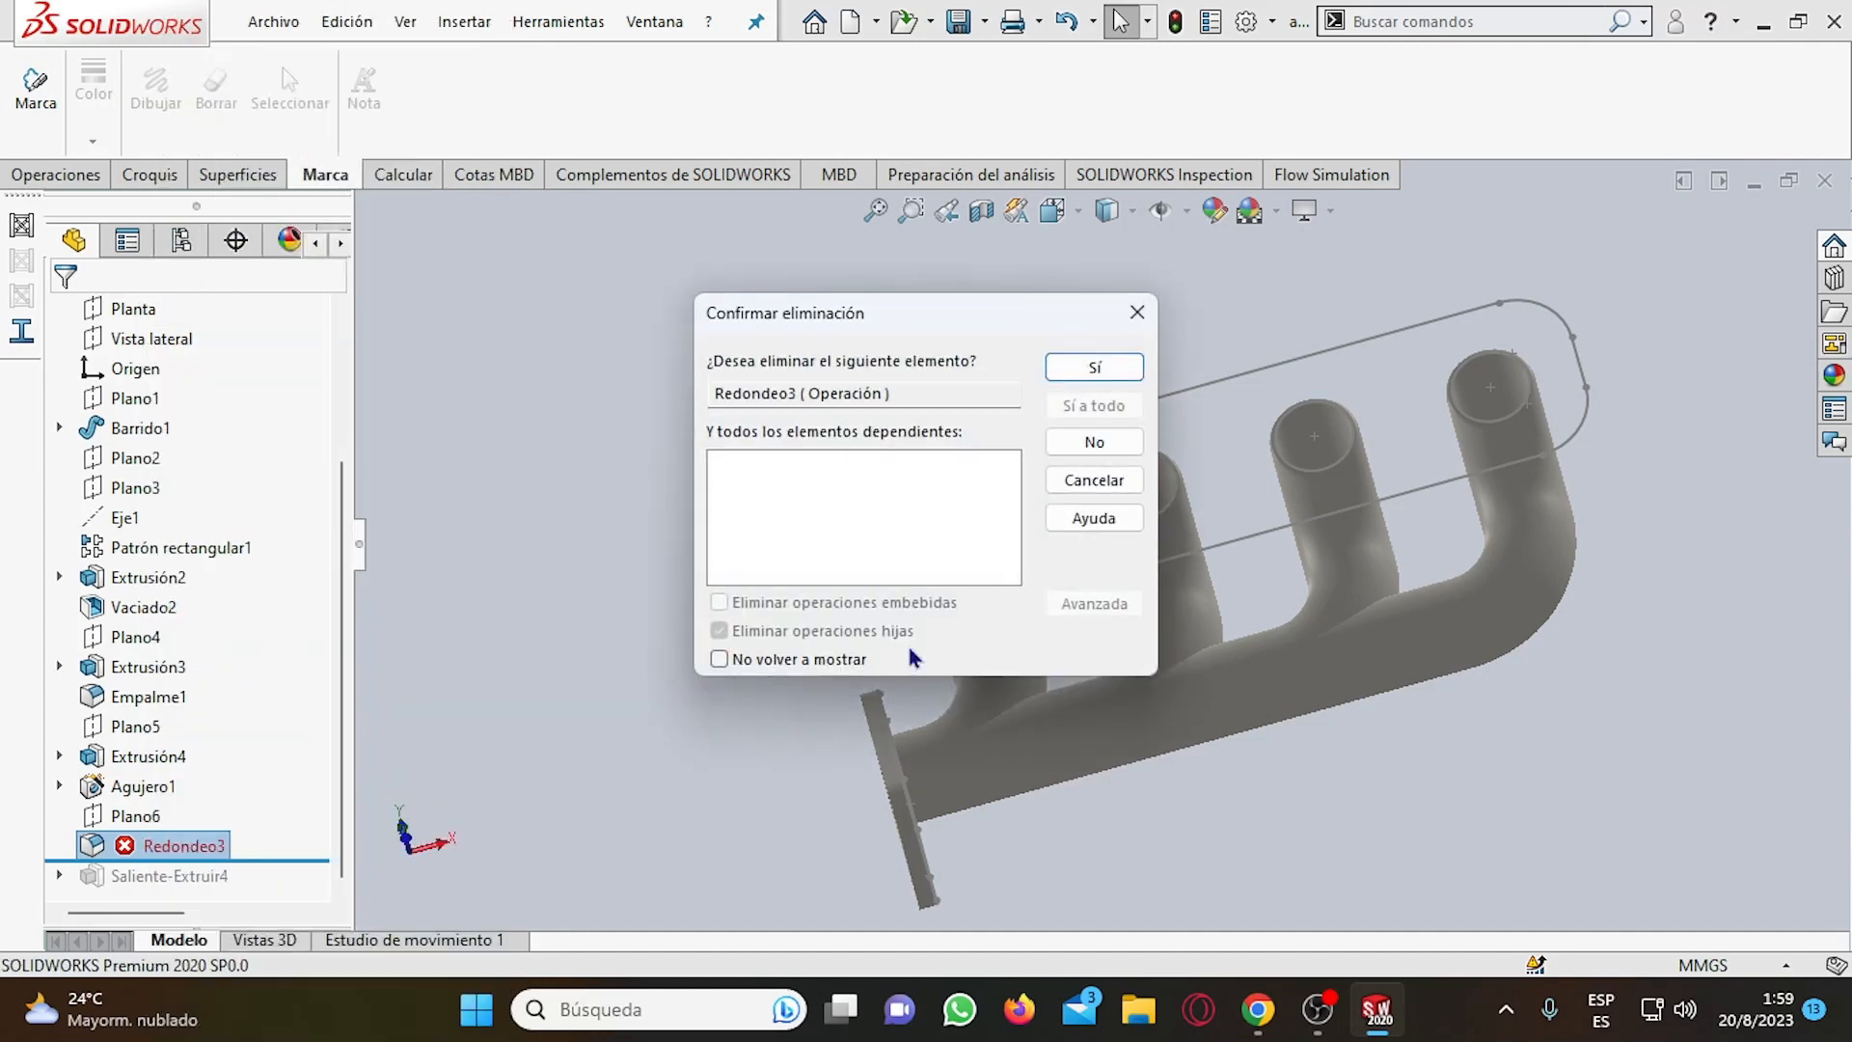
click(1062, 366)
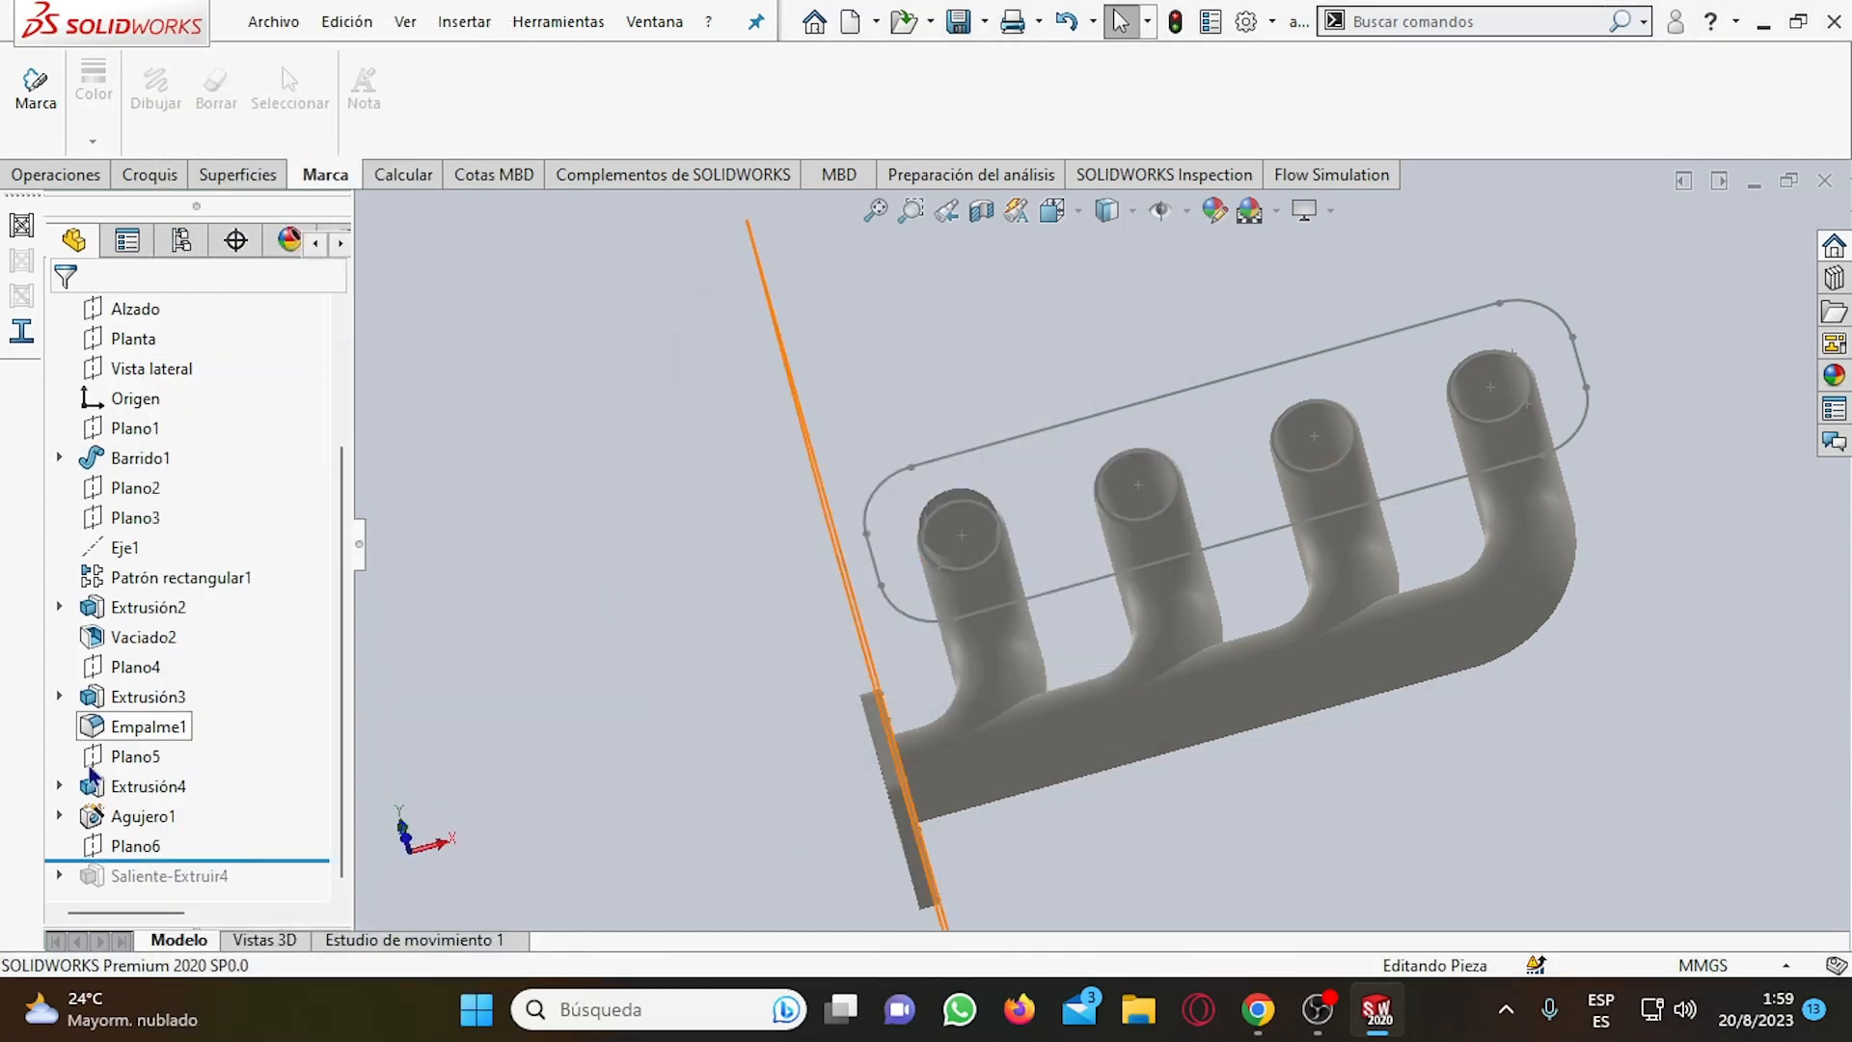
drag(74, 861, 116, 895)
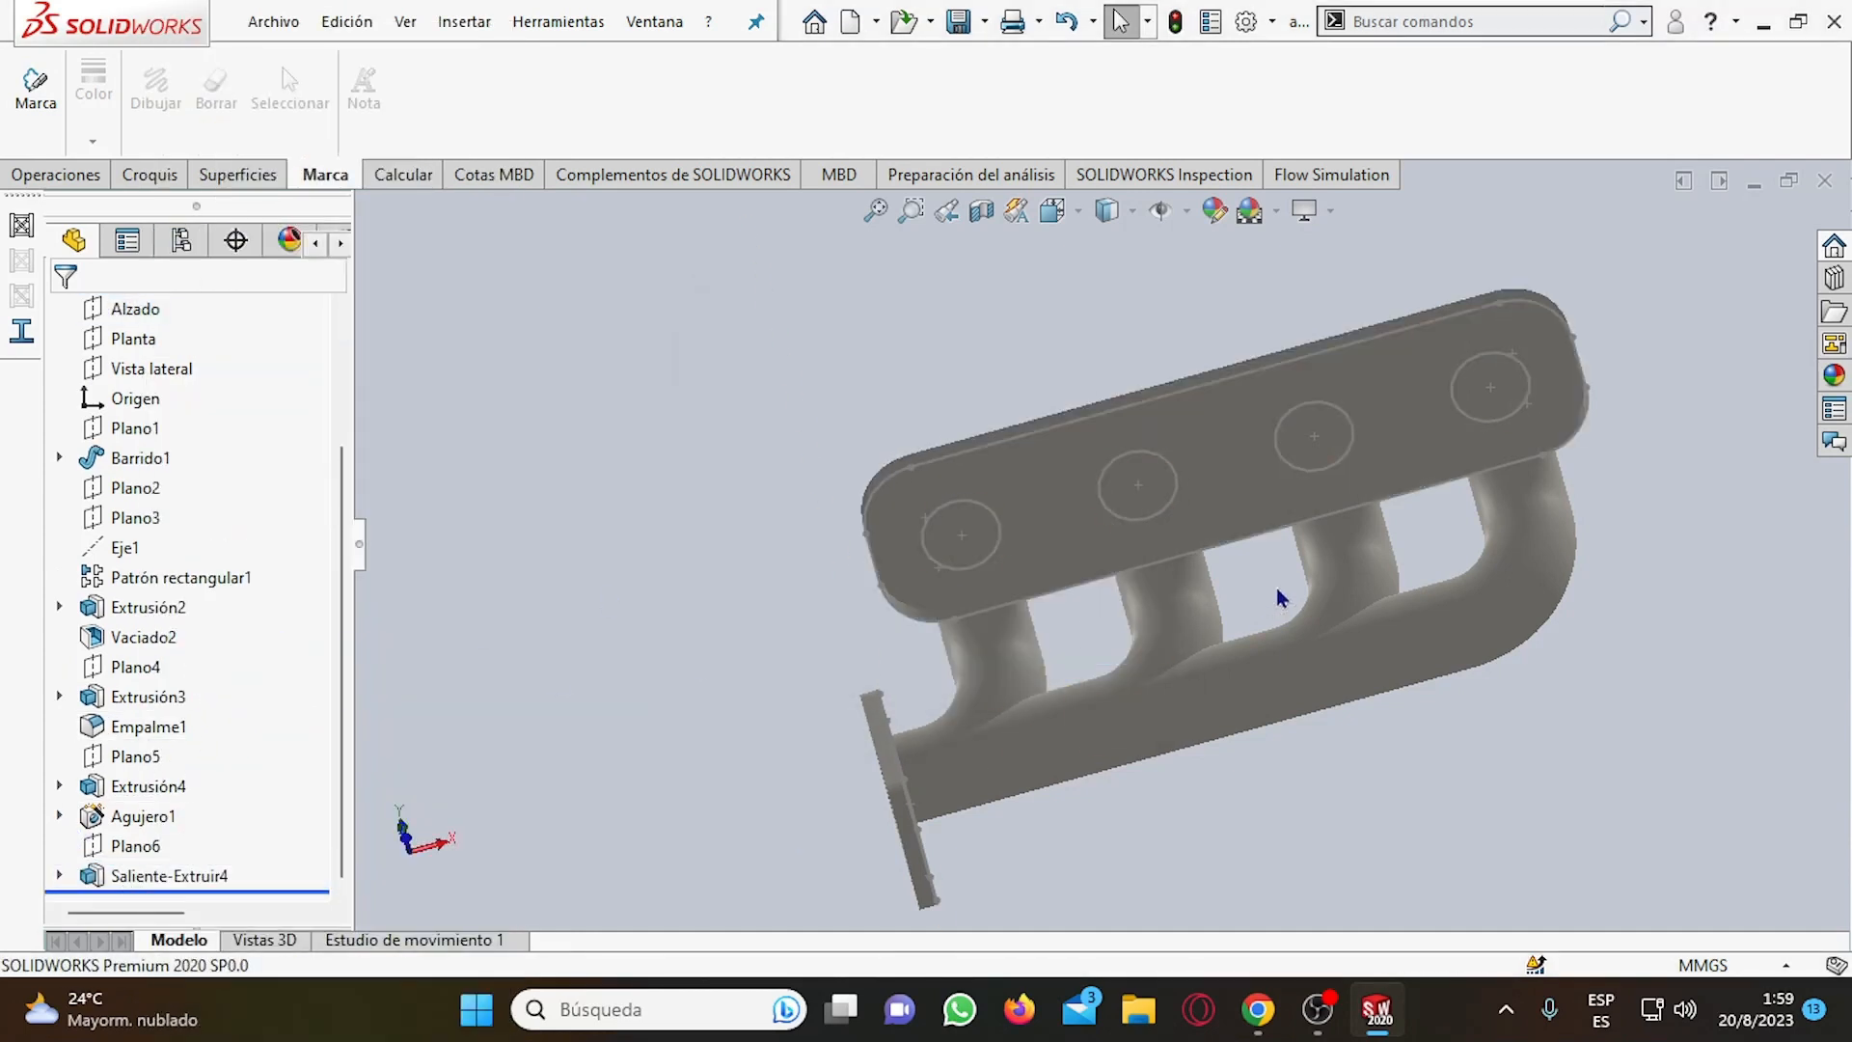
Inspect the rebuilt upper flange and the four circles on its face from several distances.
middle_drag(1297, 598, 1381, 591)
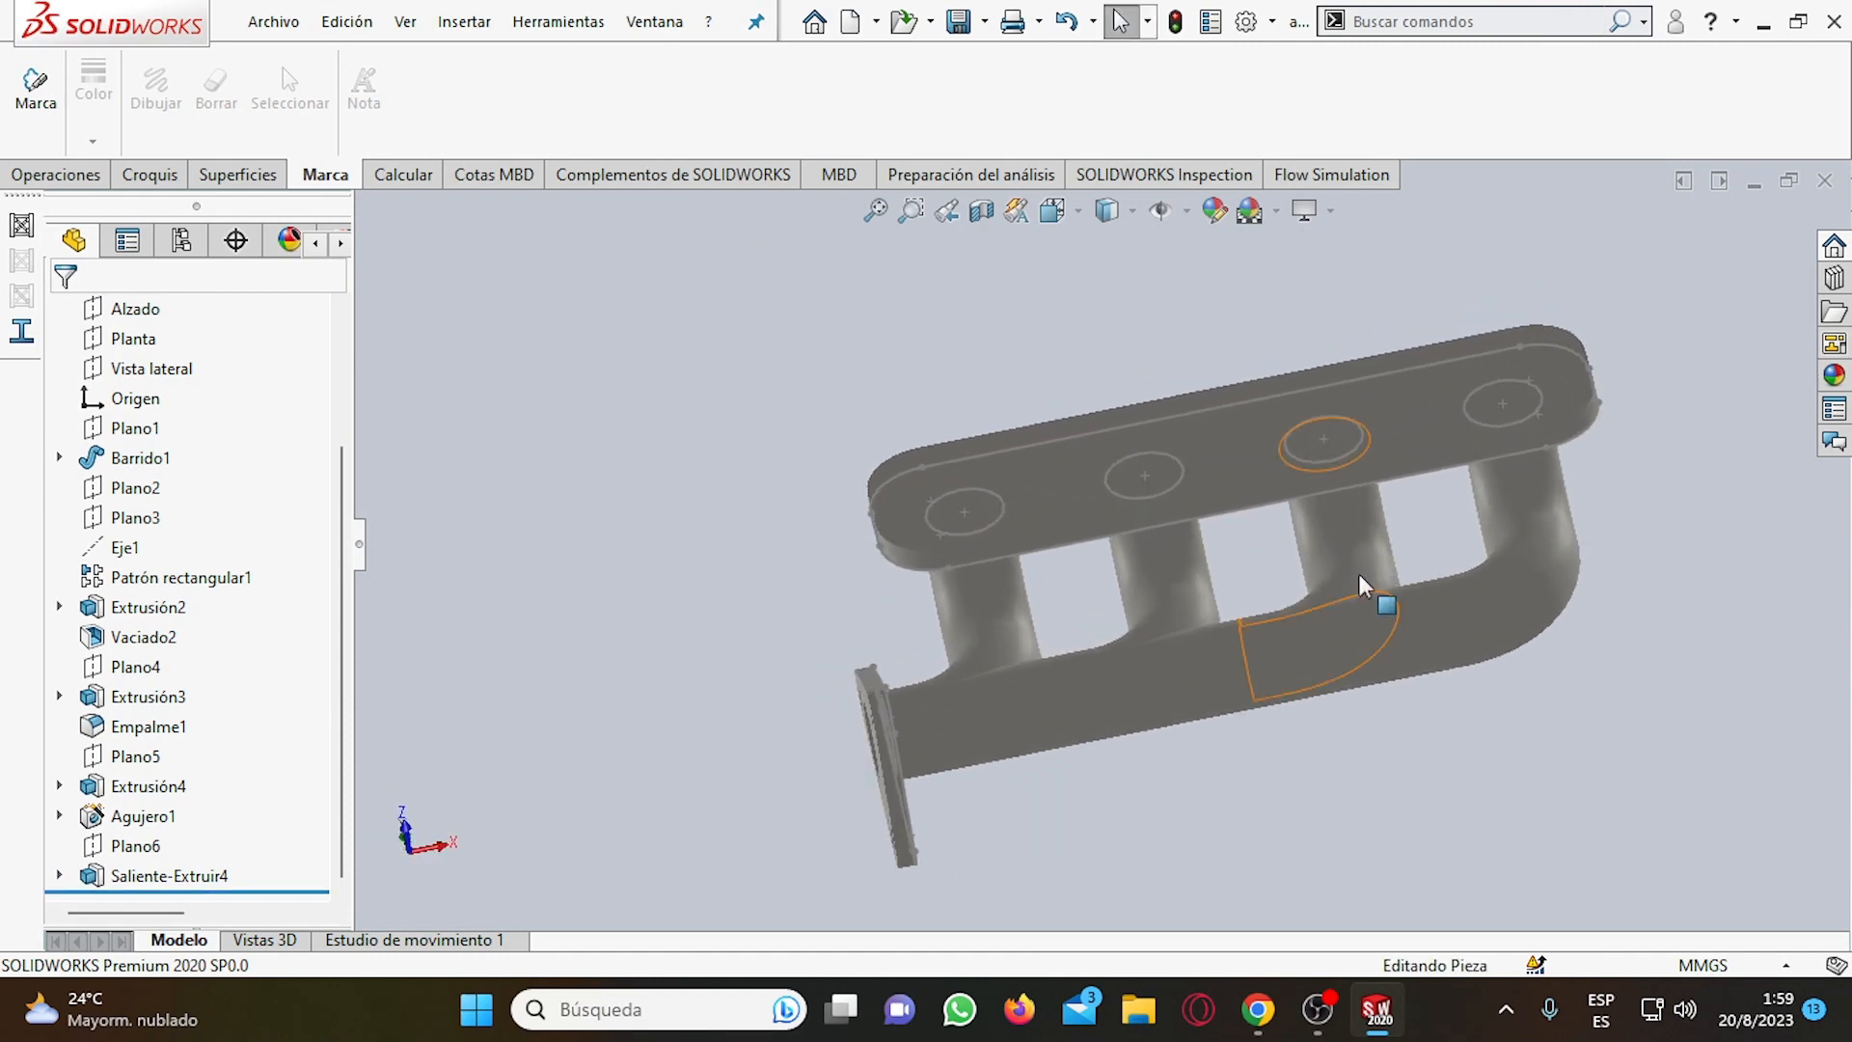
scroll(1161, 517, down, 3)
scroll(1206, 560, up, 4)
scroll(1252, 591, down, 4)
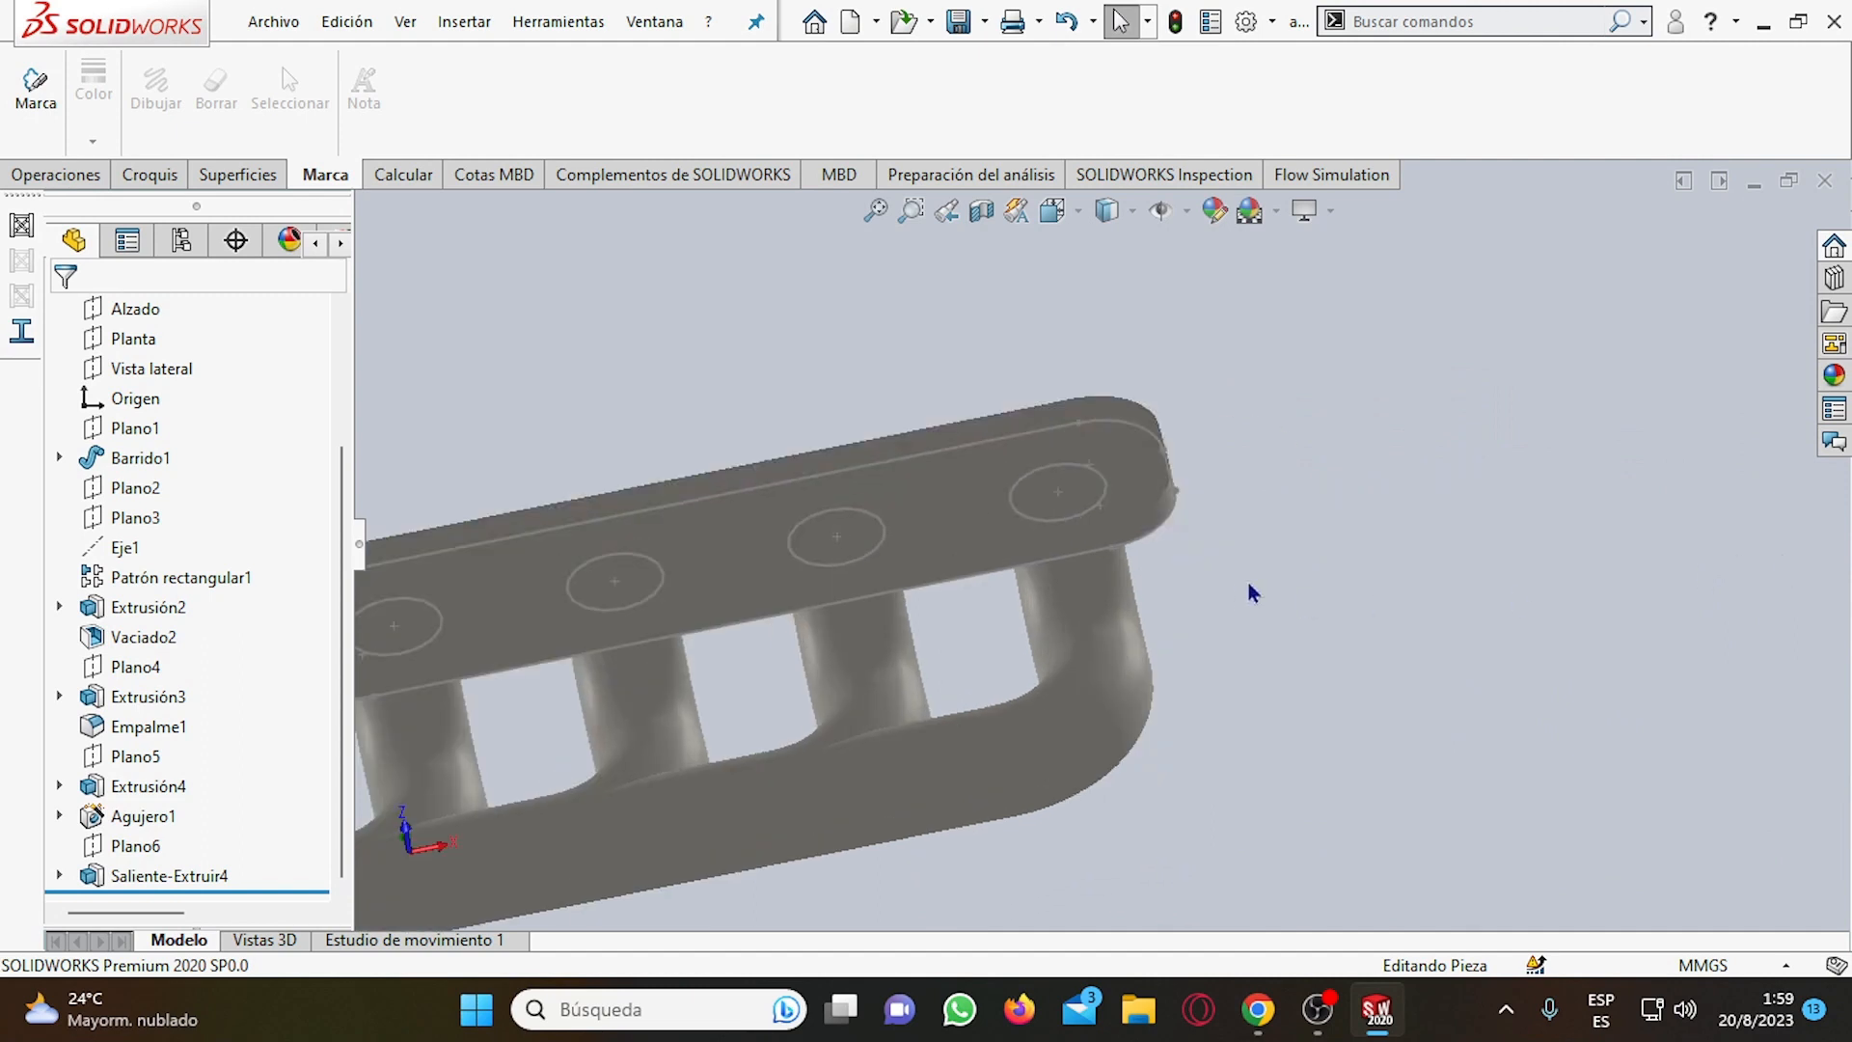
scroll(1253, 593, up, 4)
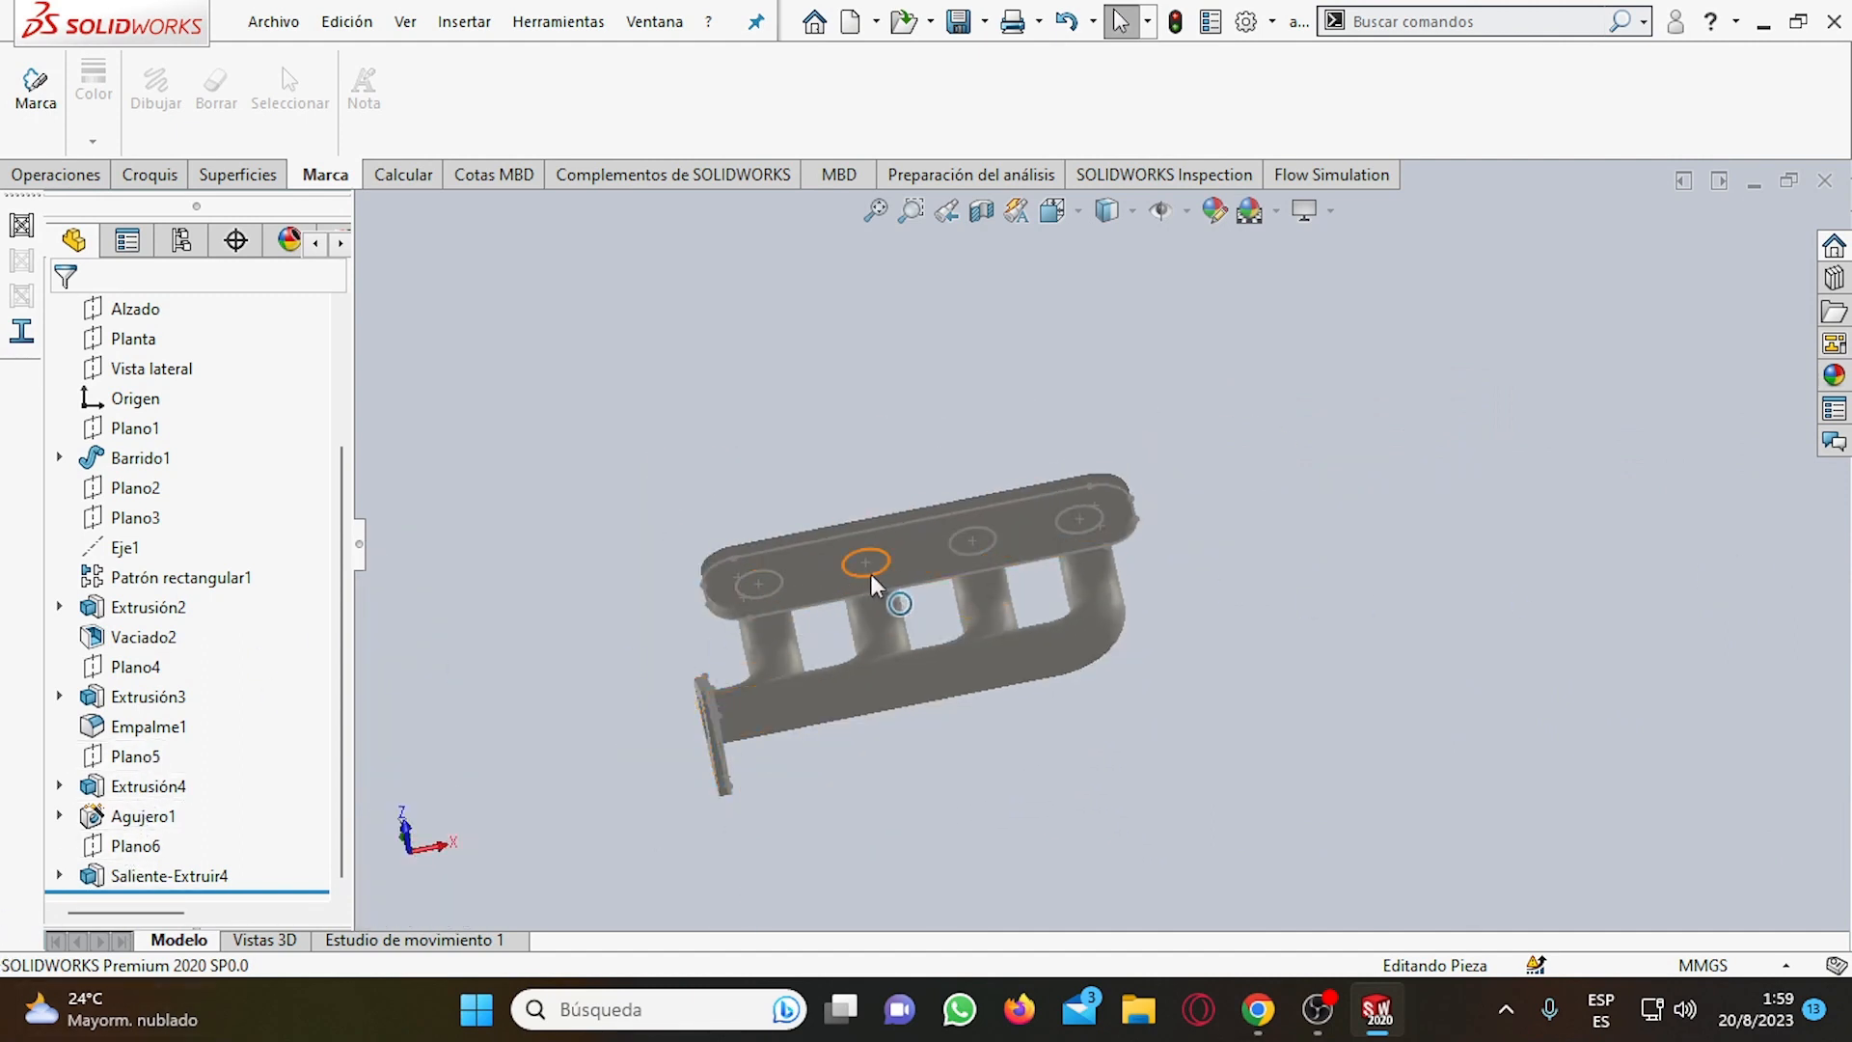
scroll(1095, 545, down, 3)
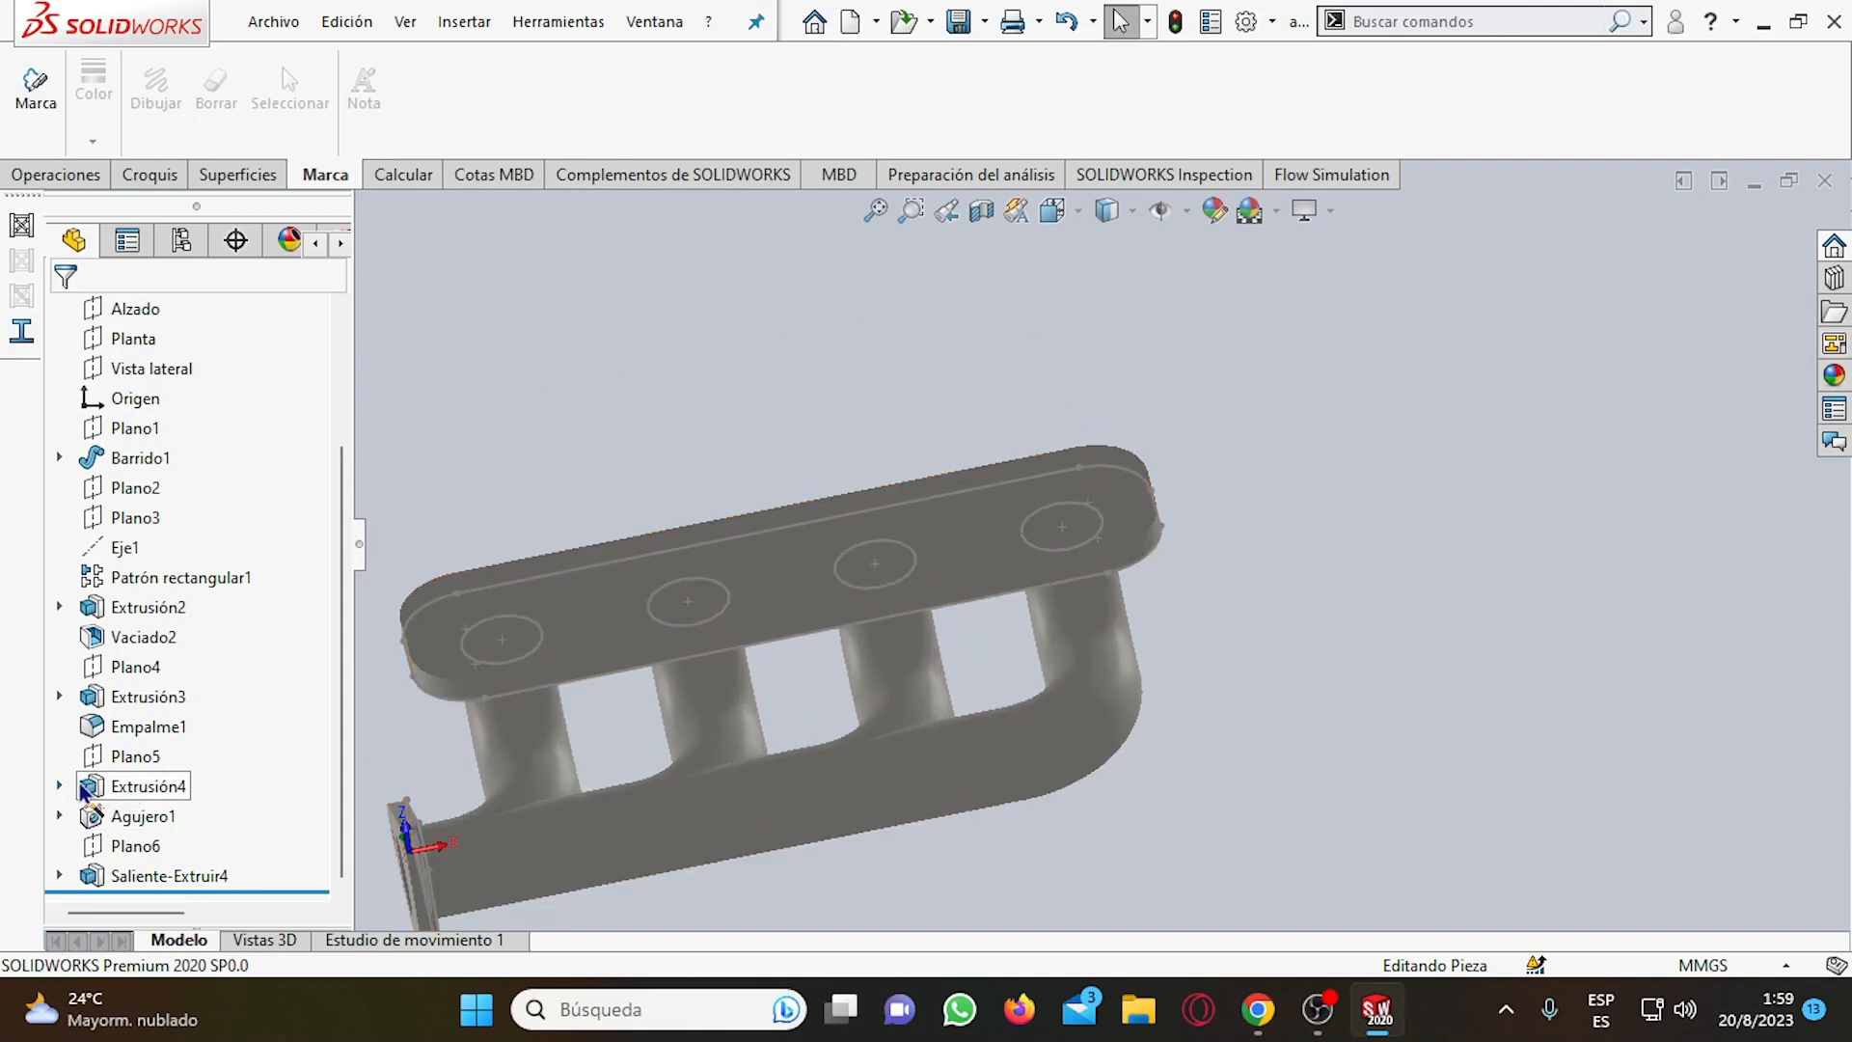
Review which geometry belongs to Empalme1, Extrusión3, Plano4, Extrusión2, Vaciado2 and Barrido1 by selecting each one.
click(176, 733)
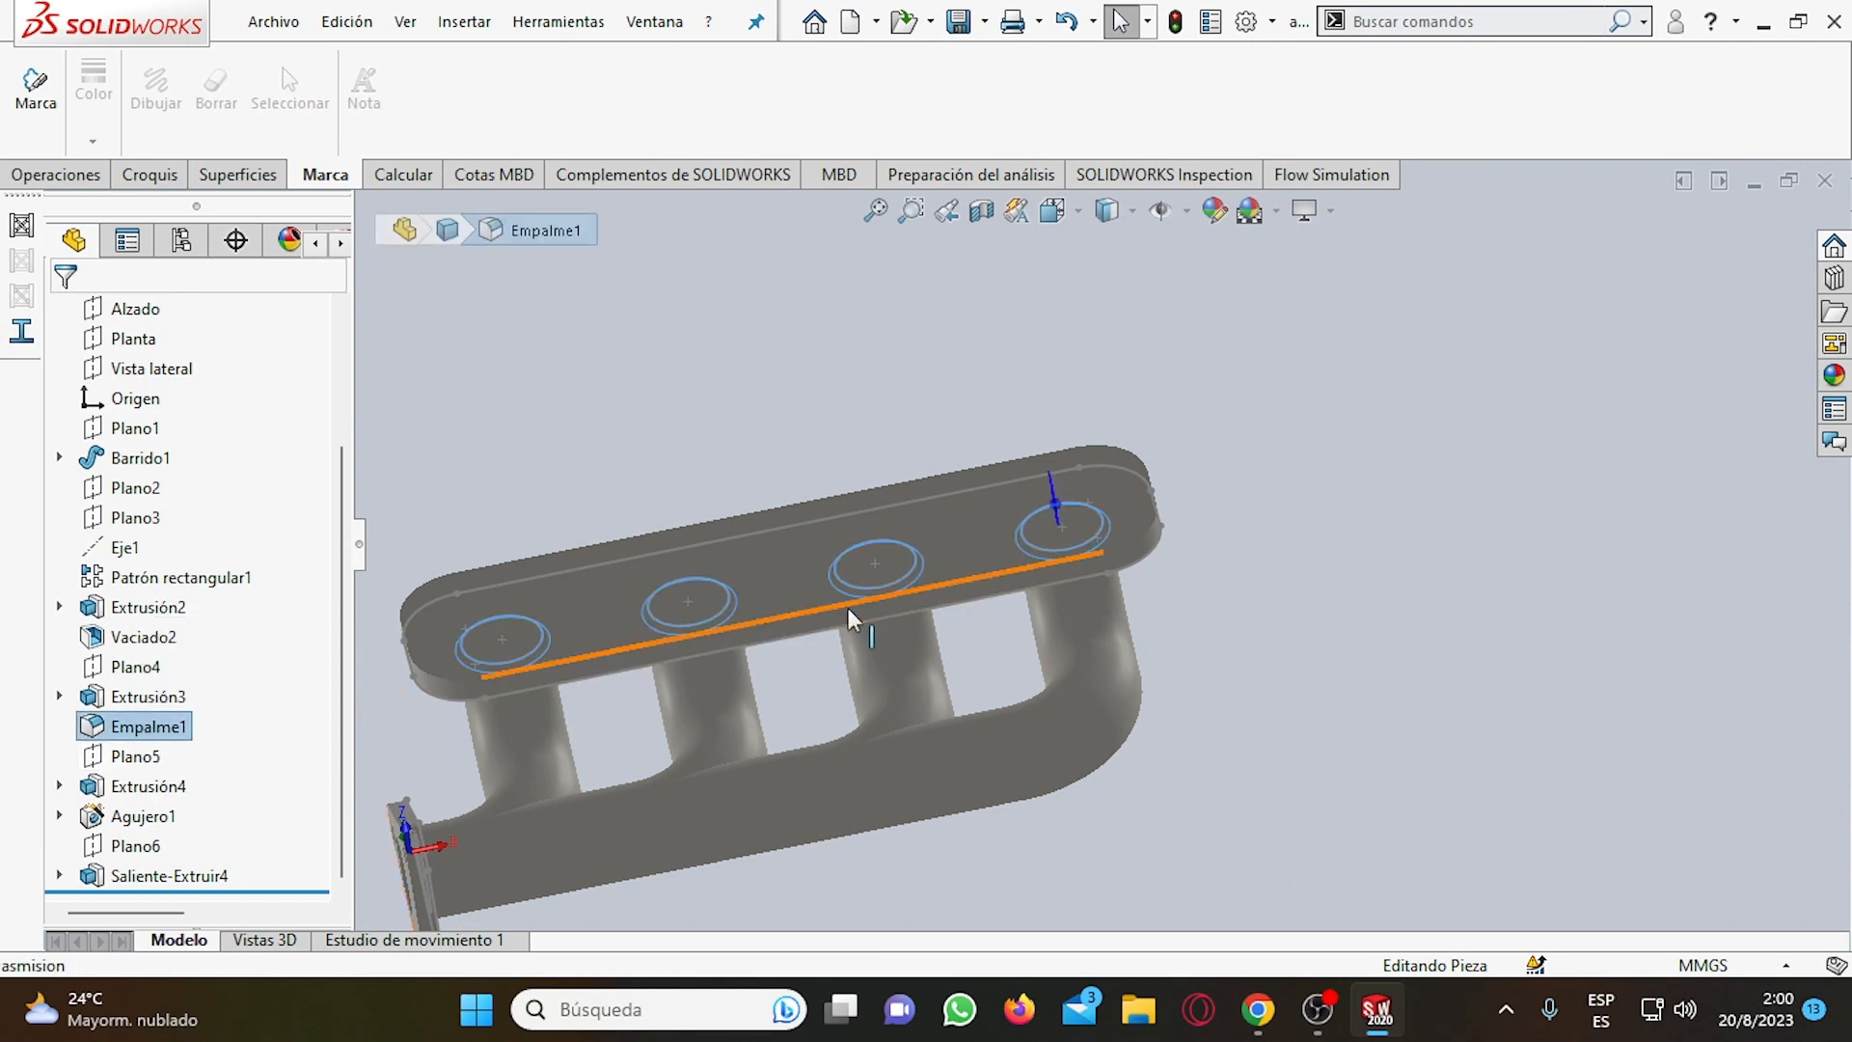
middle_drag(1090, 550, 1212, 546)
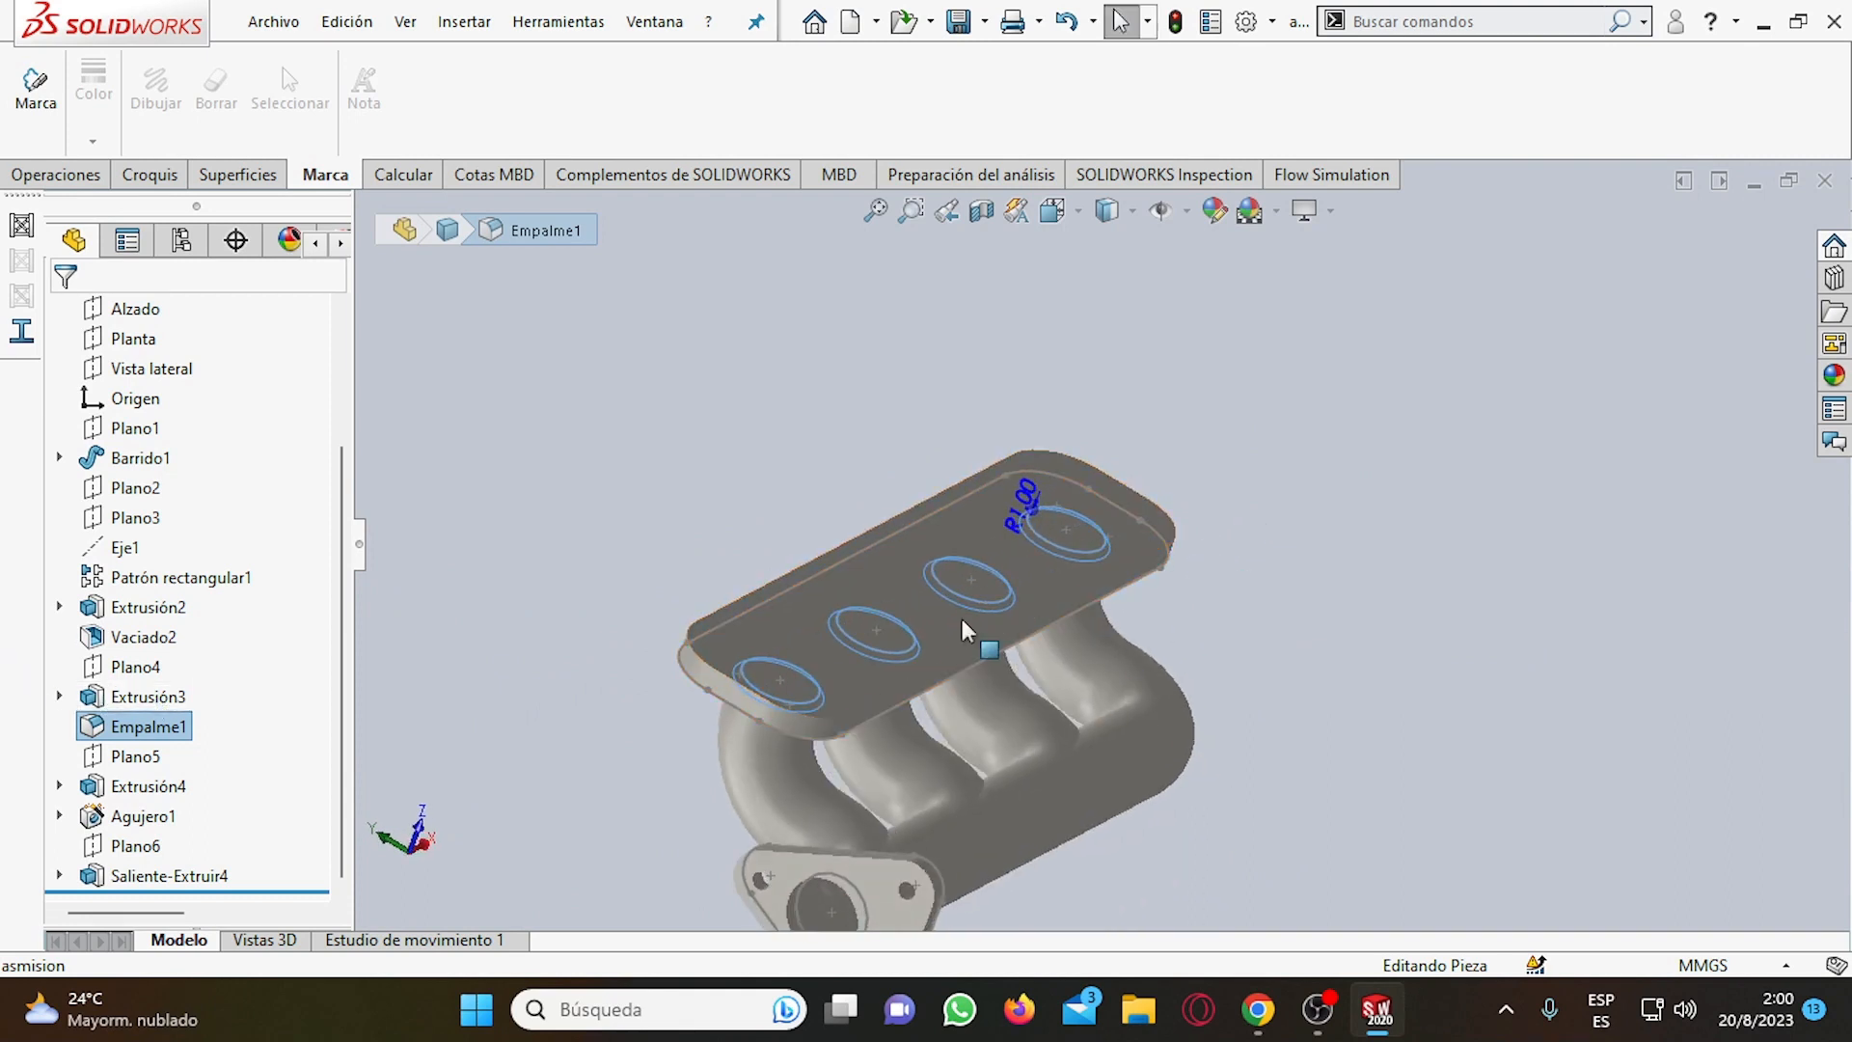
click(106, 701)
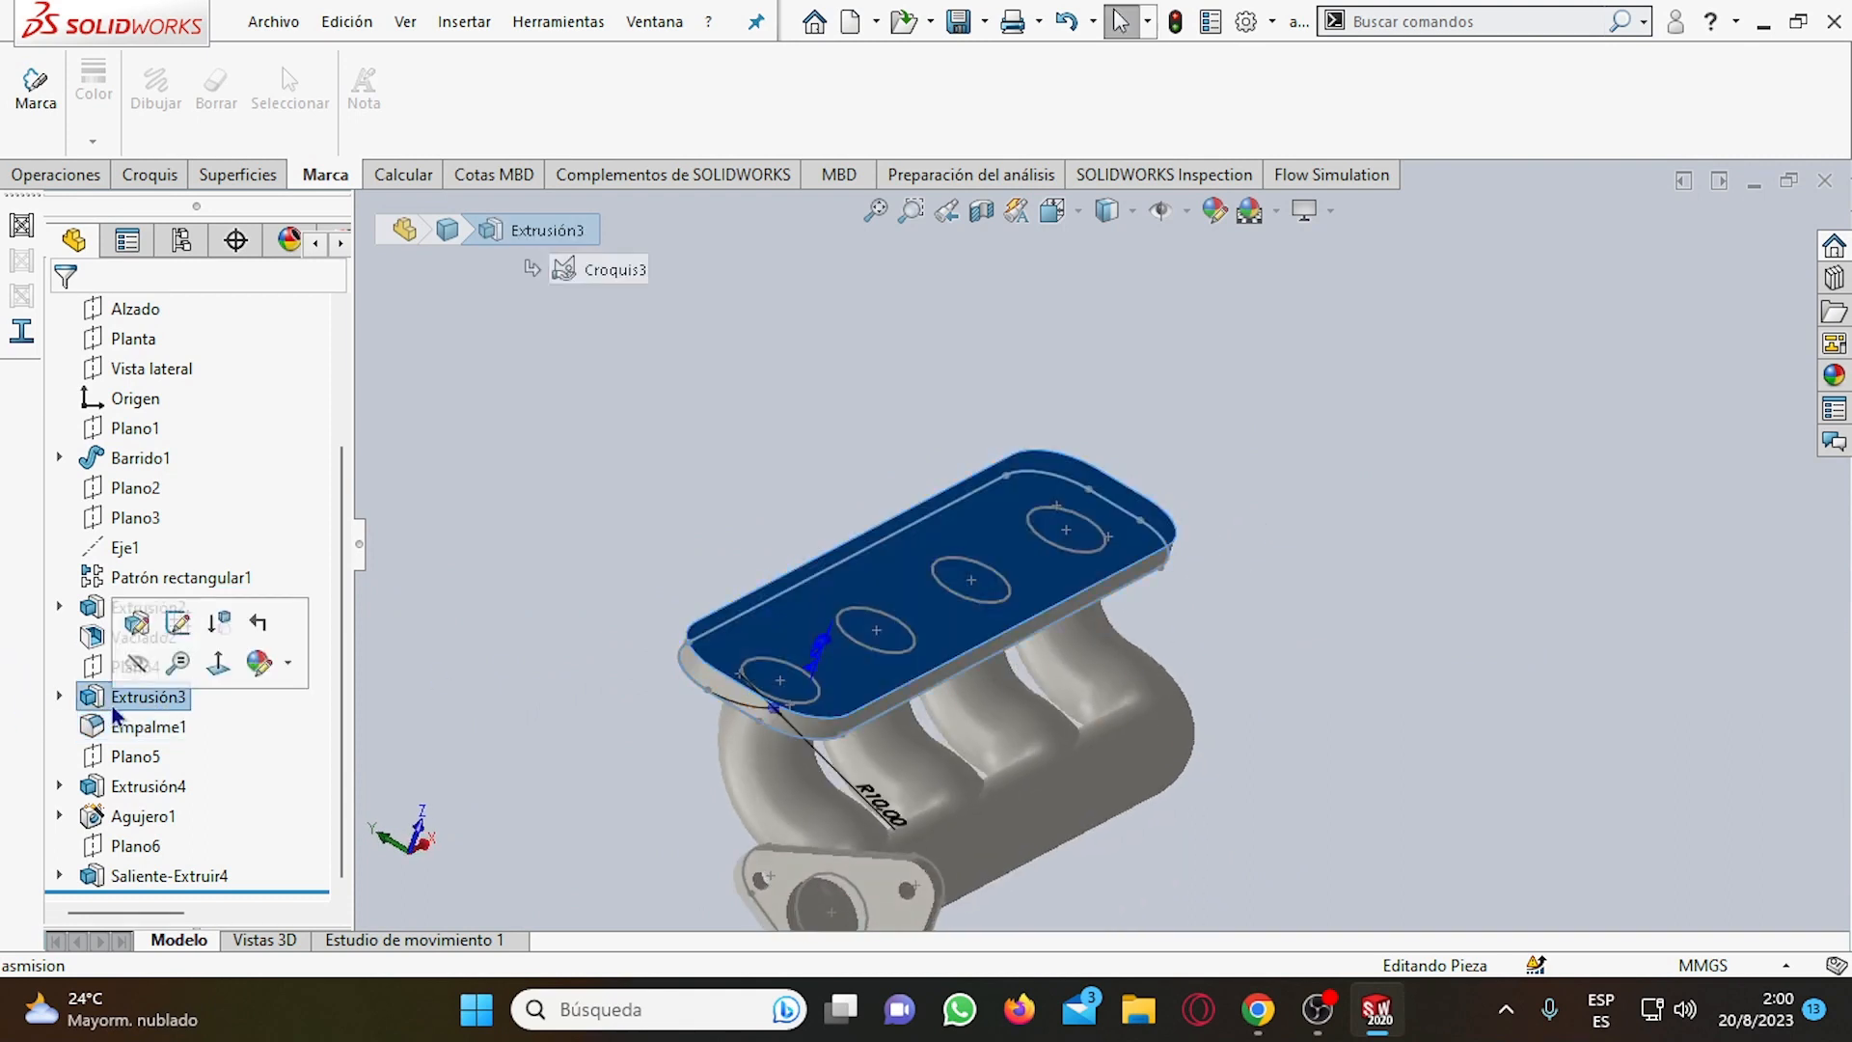
click(101, 666)
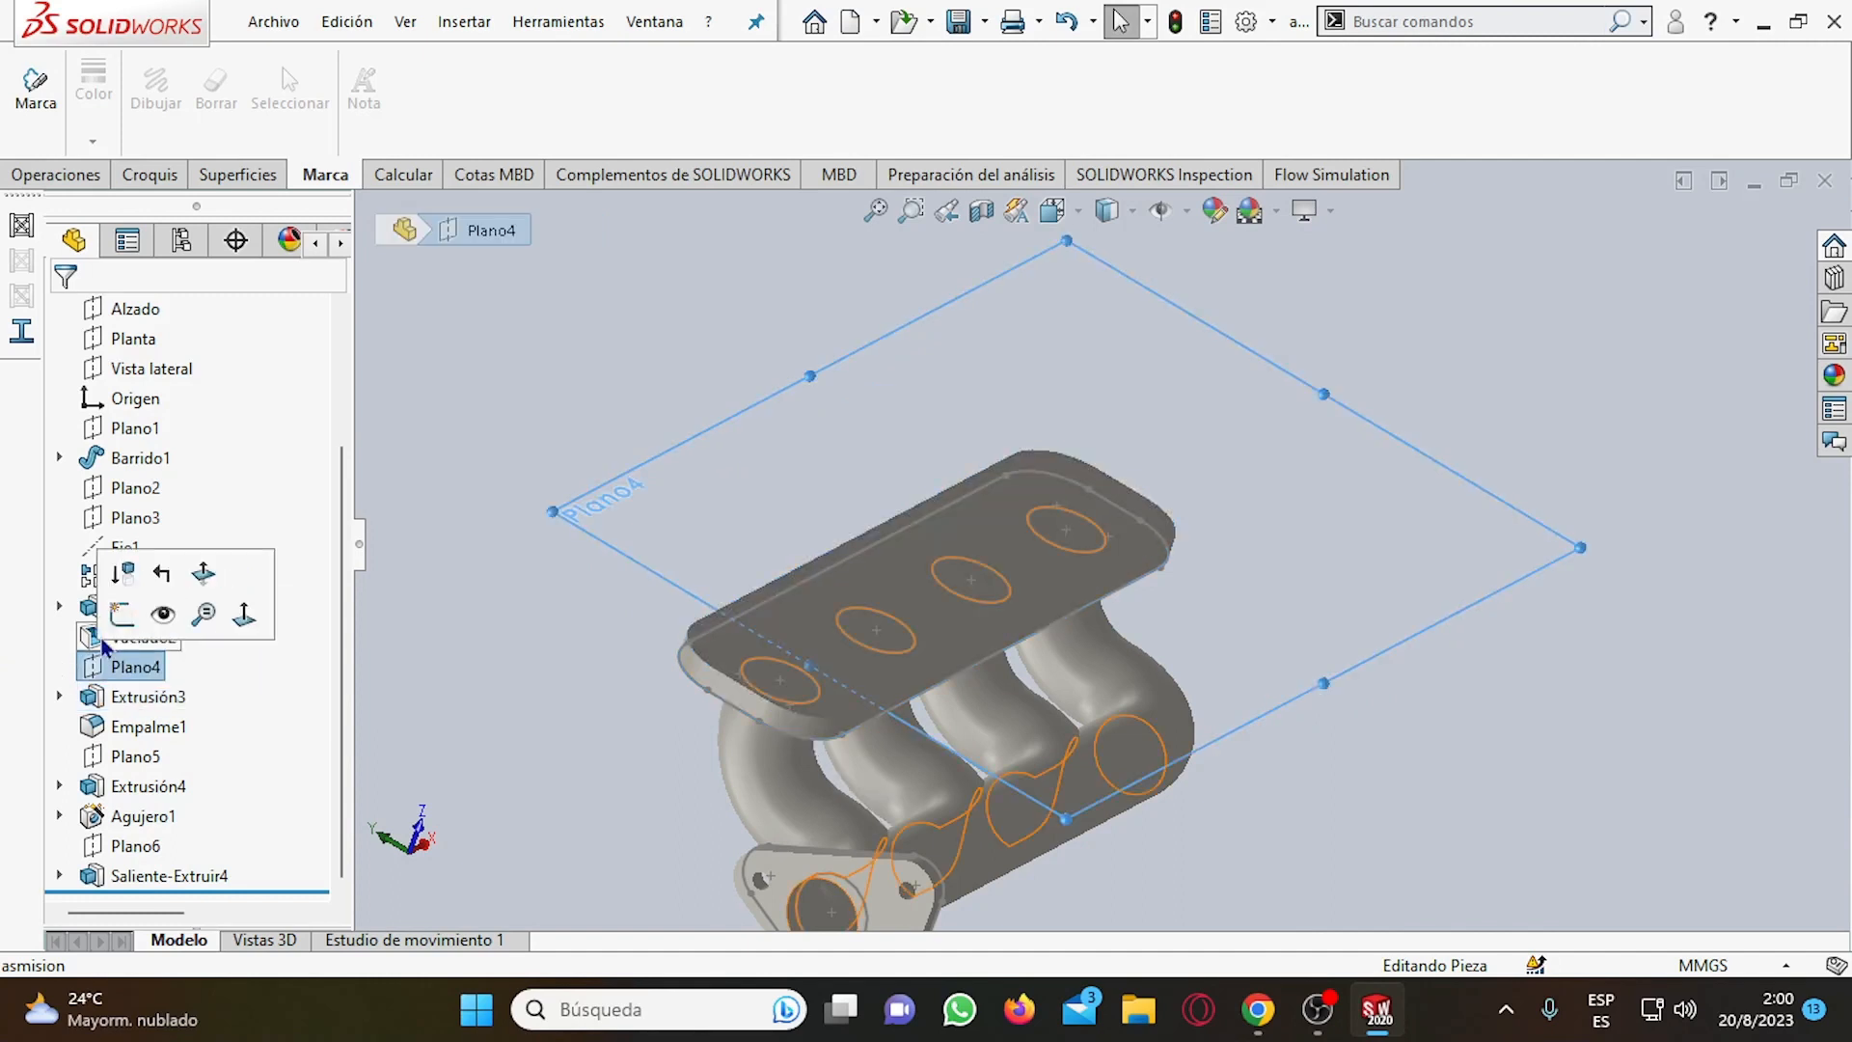
click(153, 608)
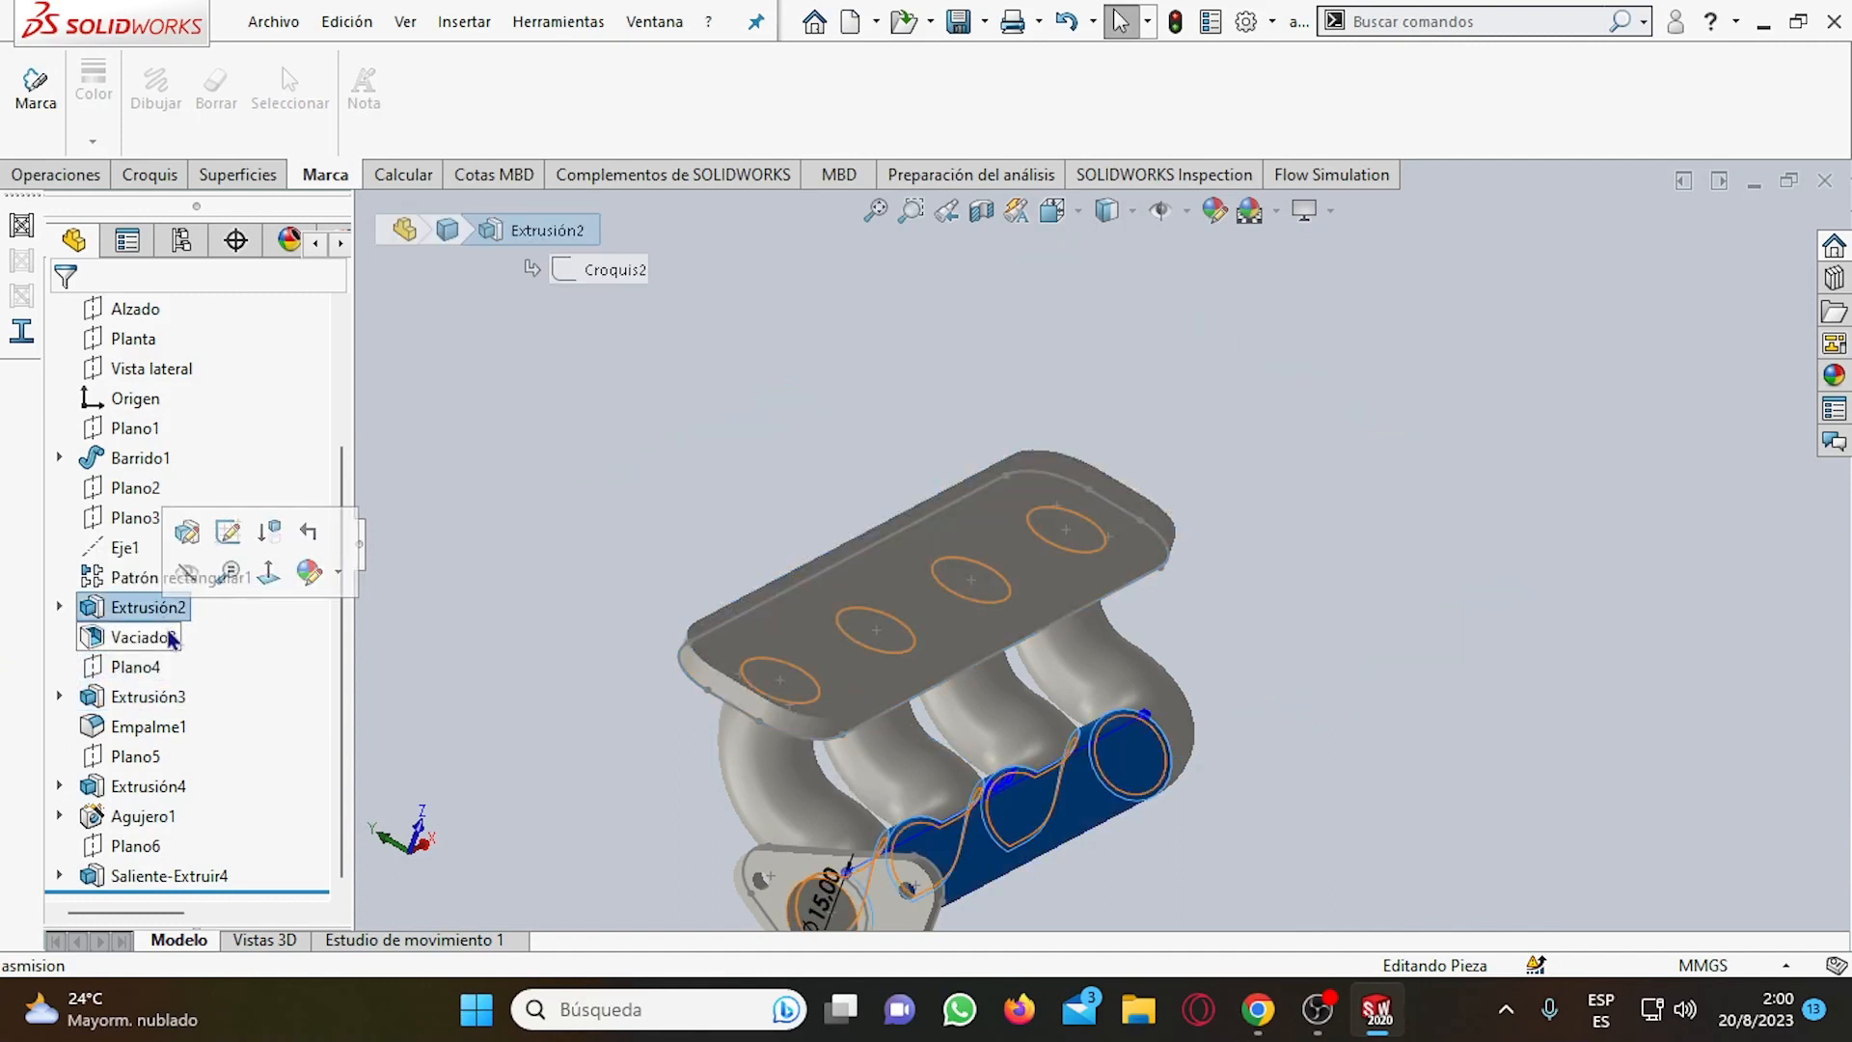
click(166, 635)
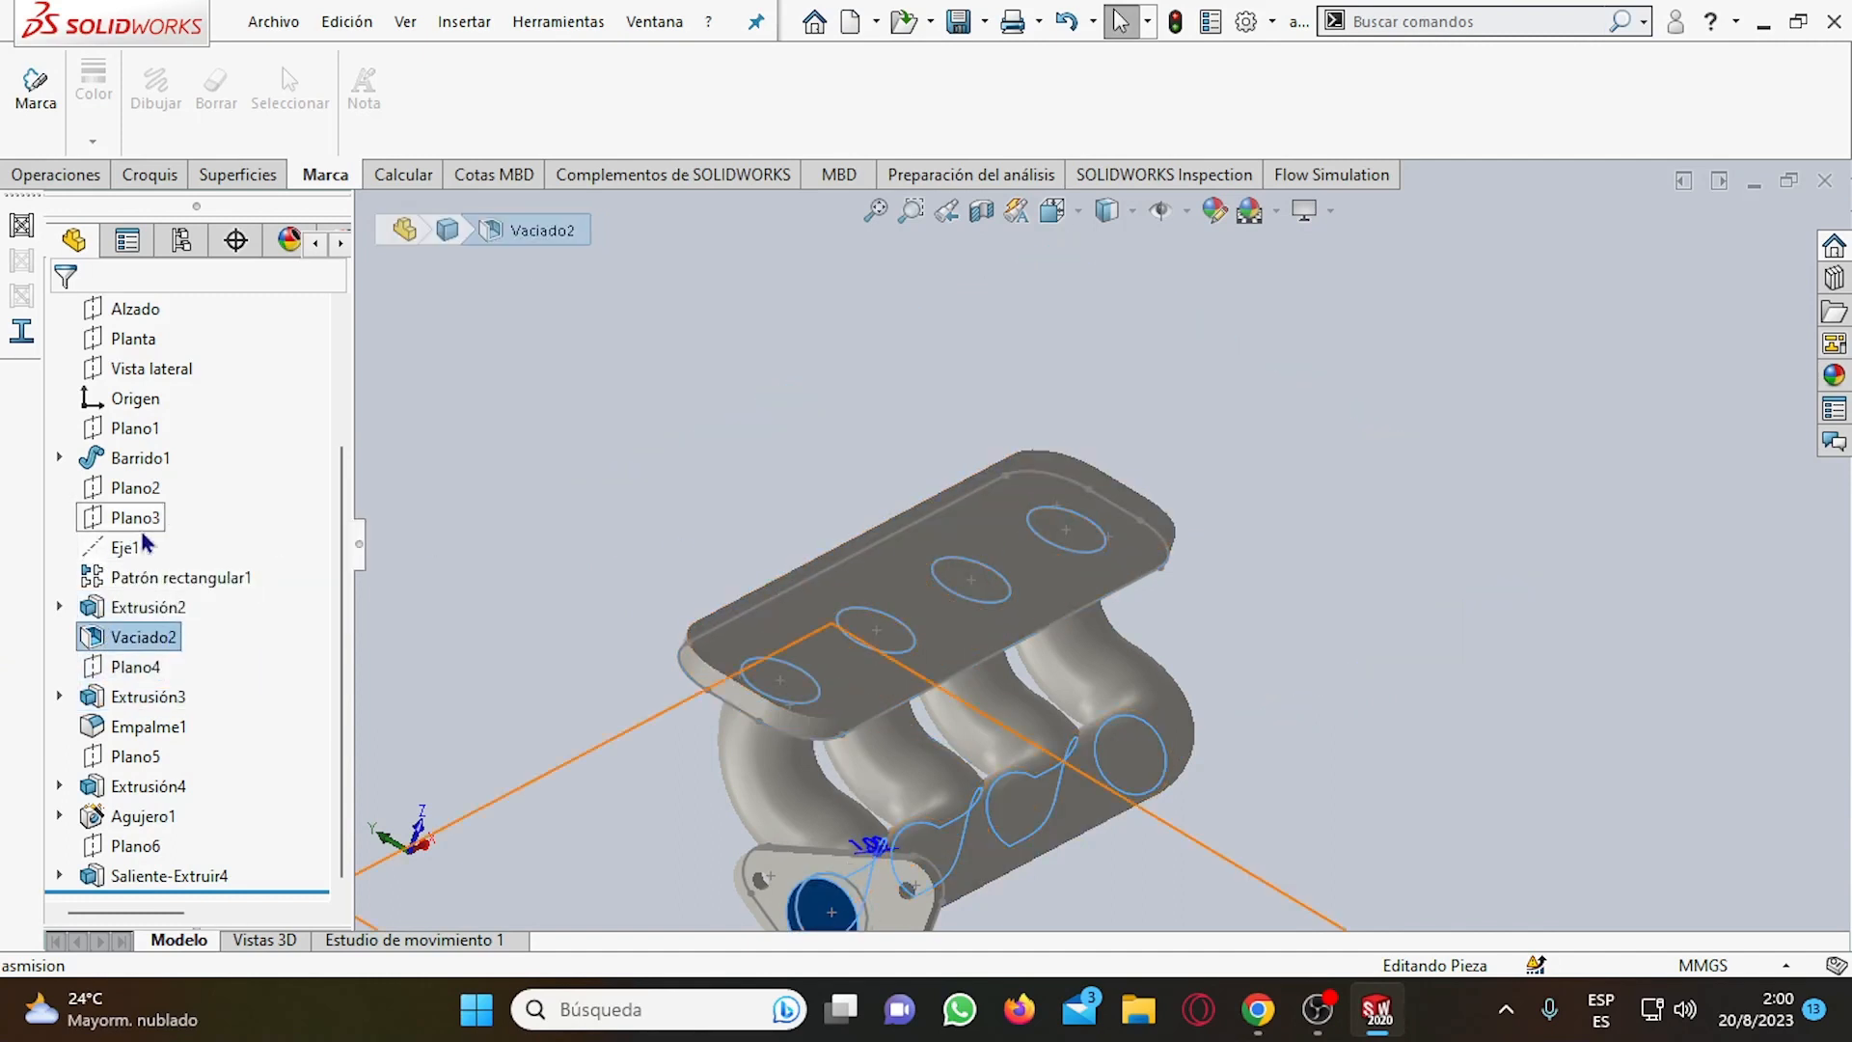
click(135, 459)
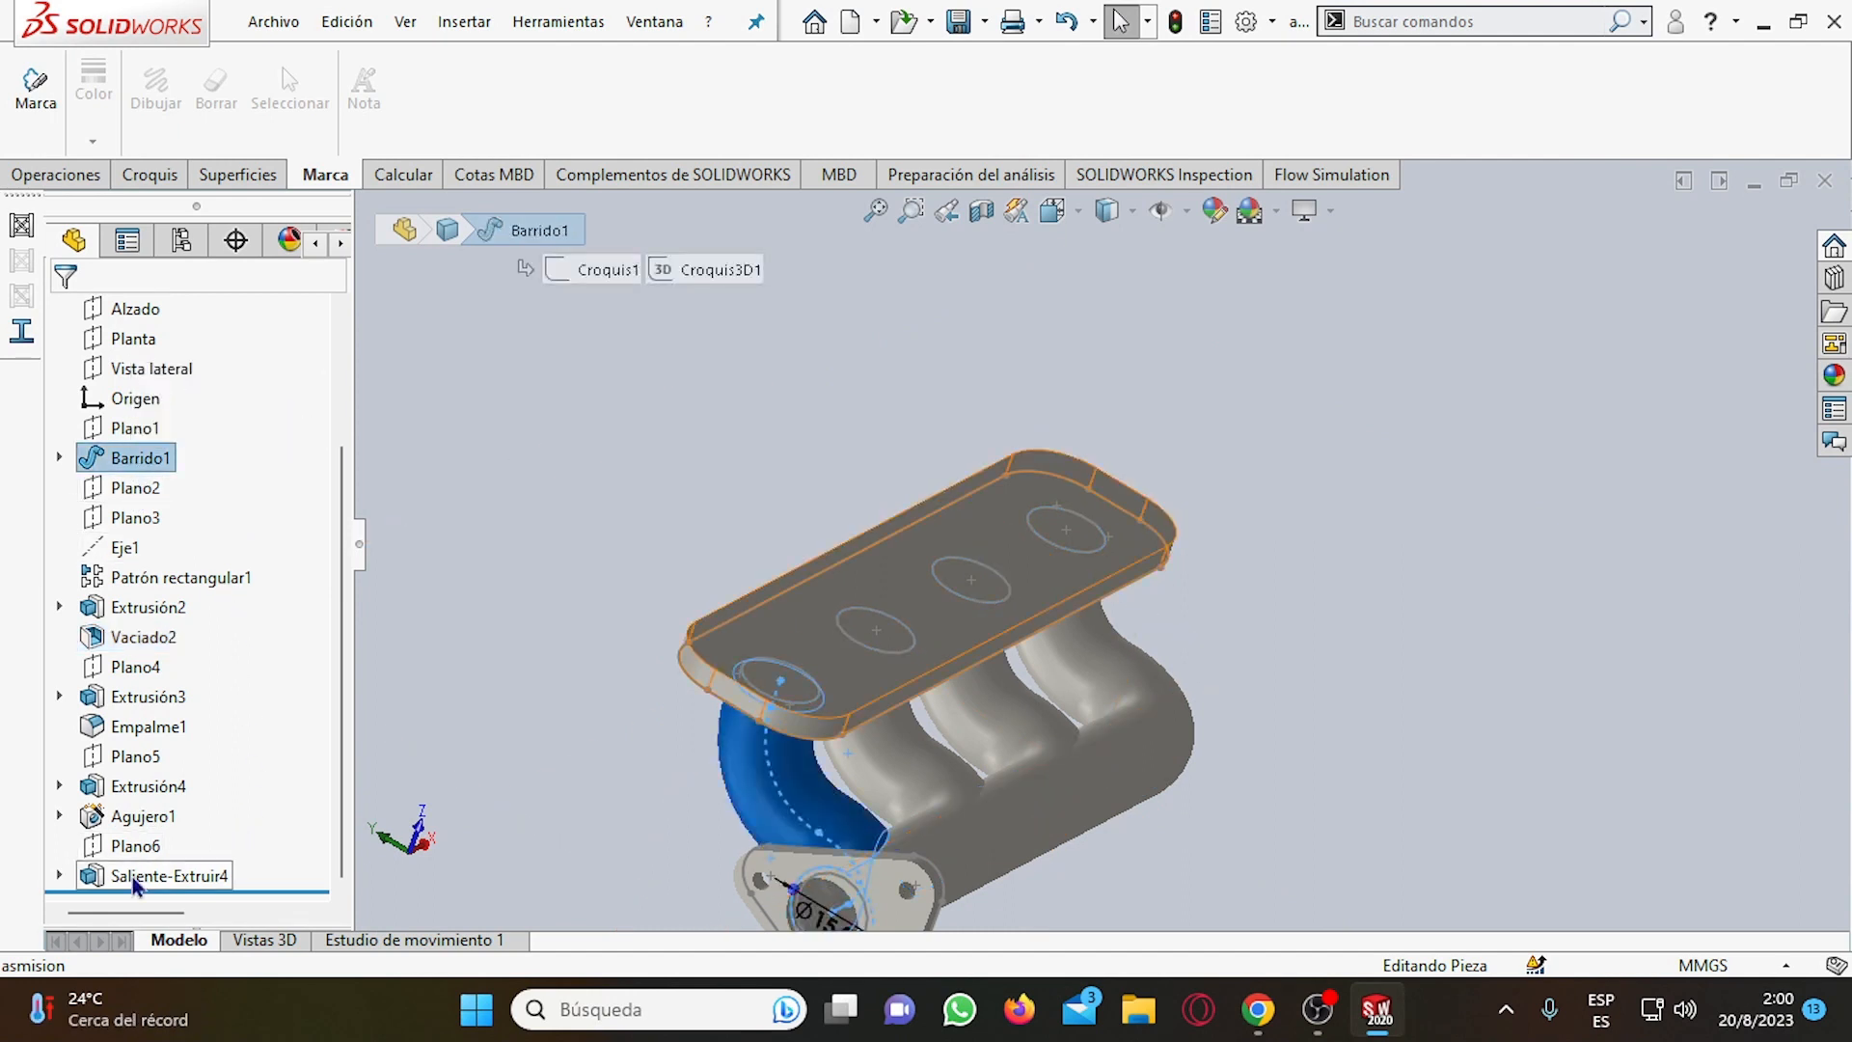
Review the geometry belonging to Saliente-Extruir4 by selecting it and orbiting around the upper flange.
click(164, 876)
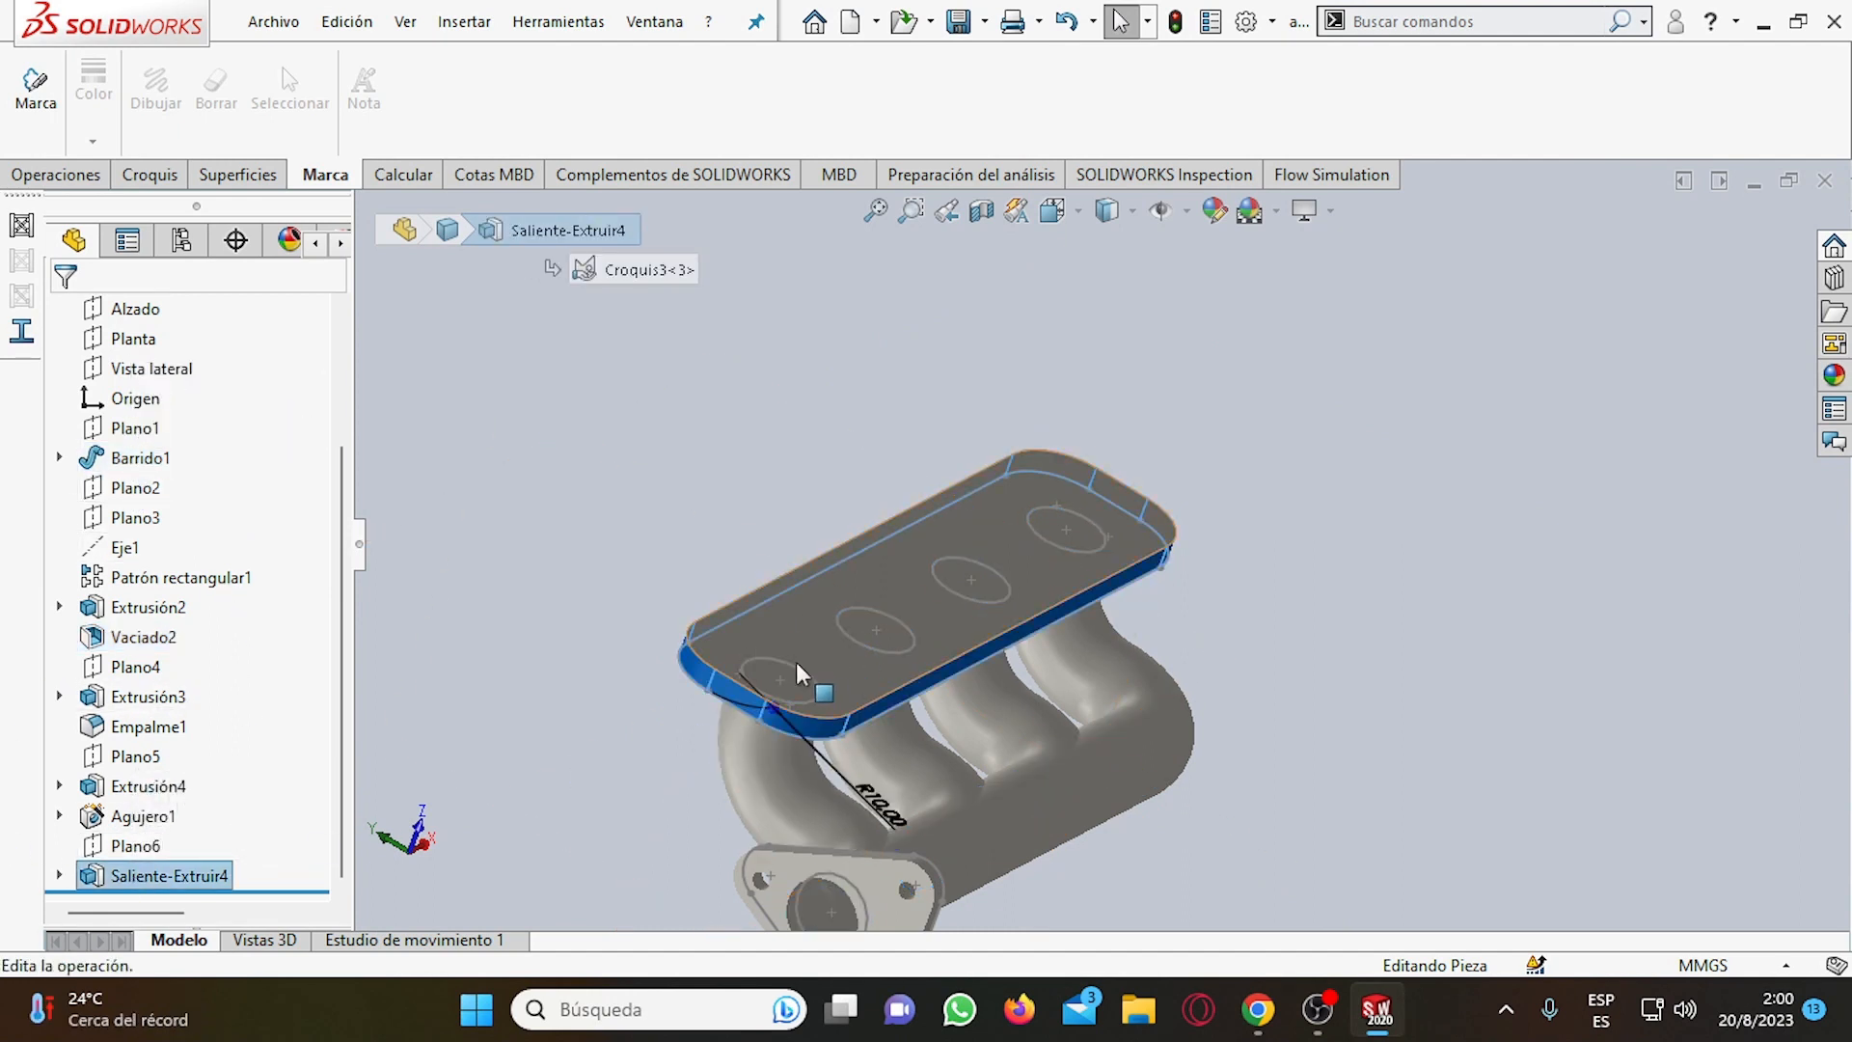
middle_drag(821, 684, 777, 711)
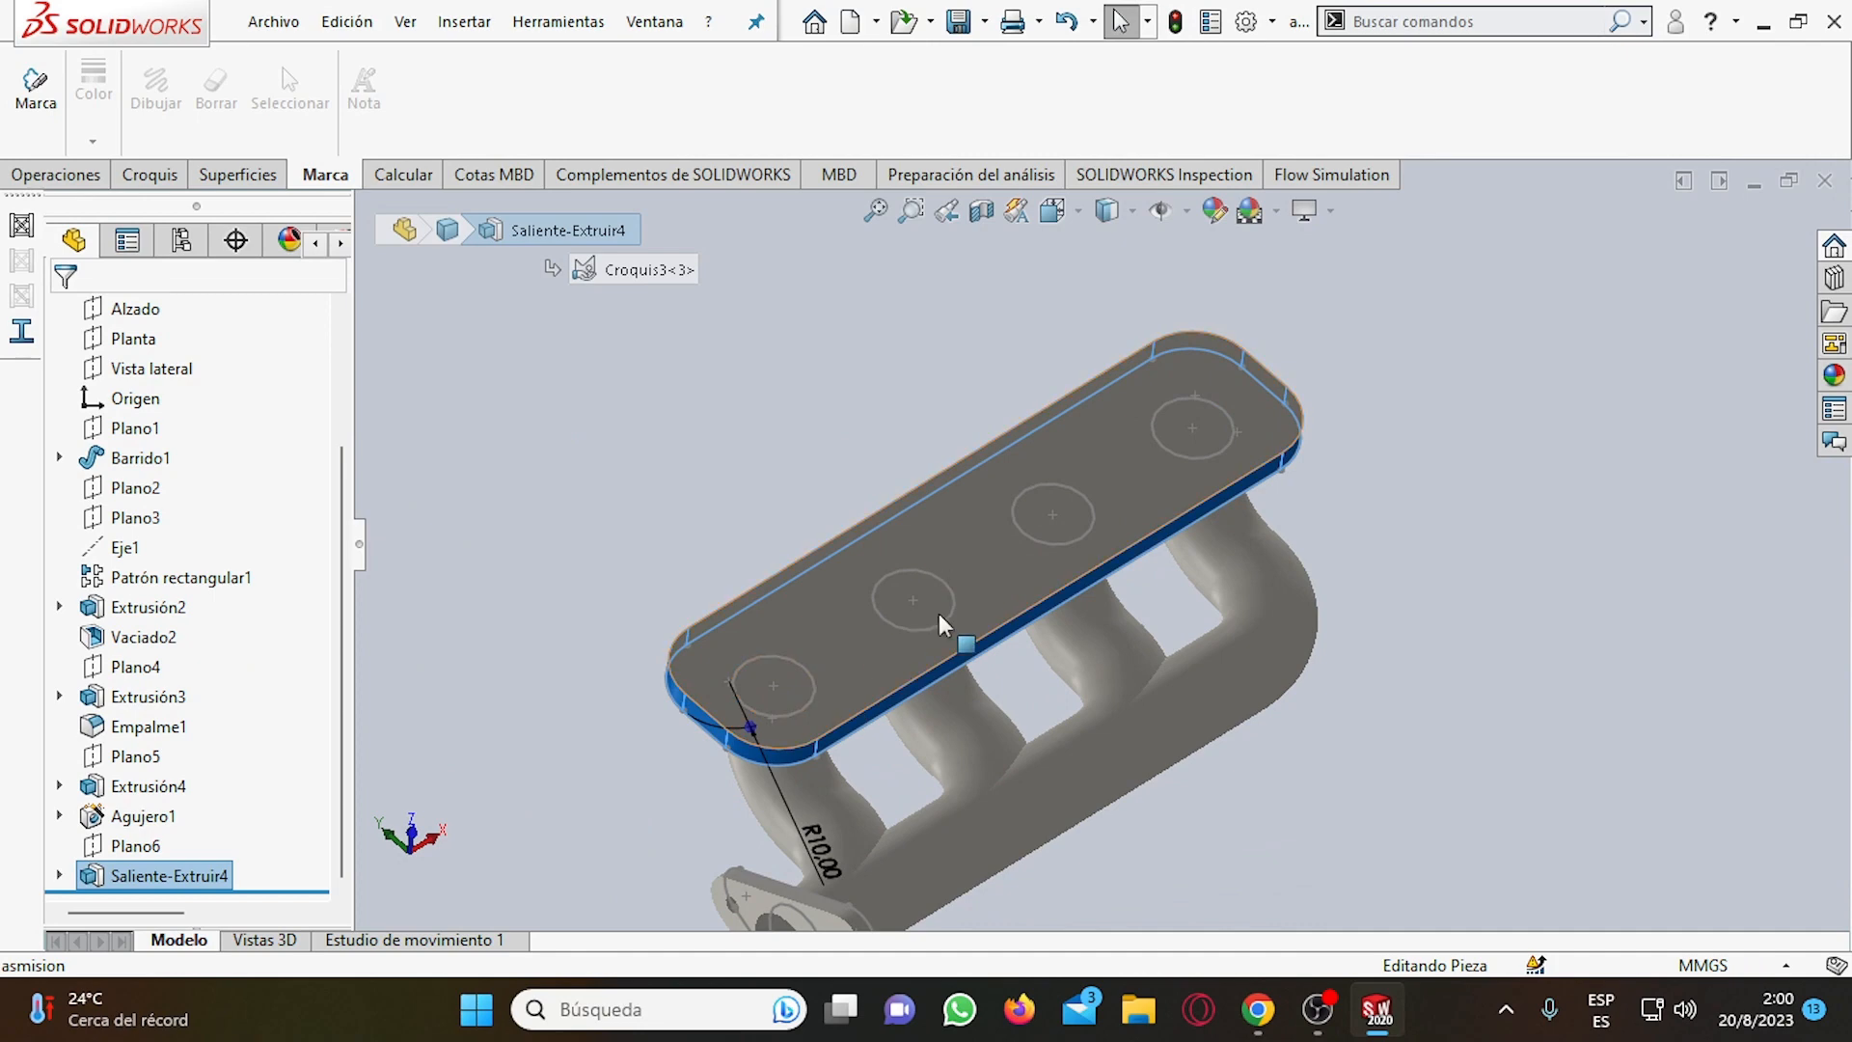
middle_drag(944, 625, 943, 588)
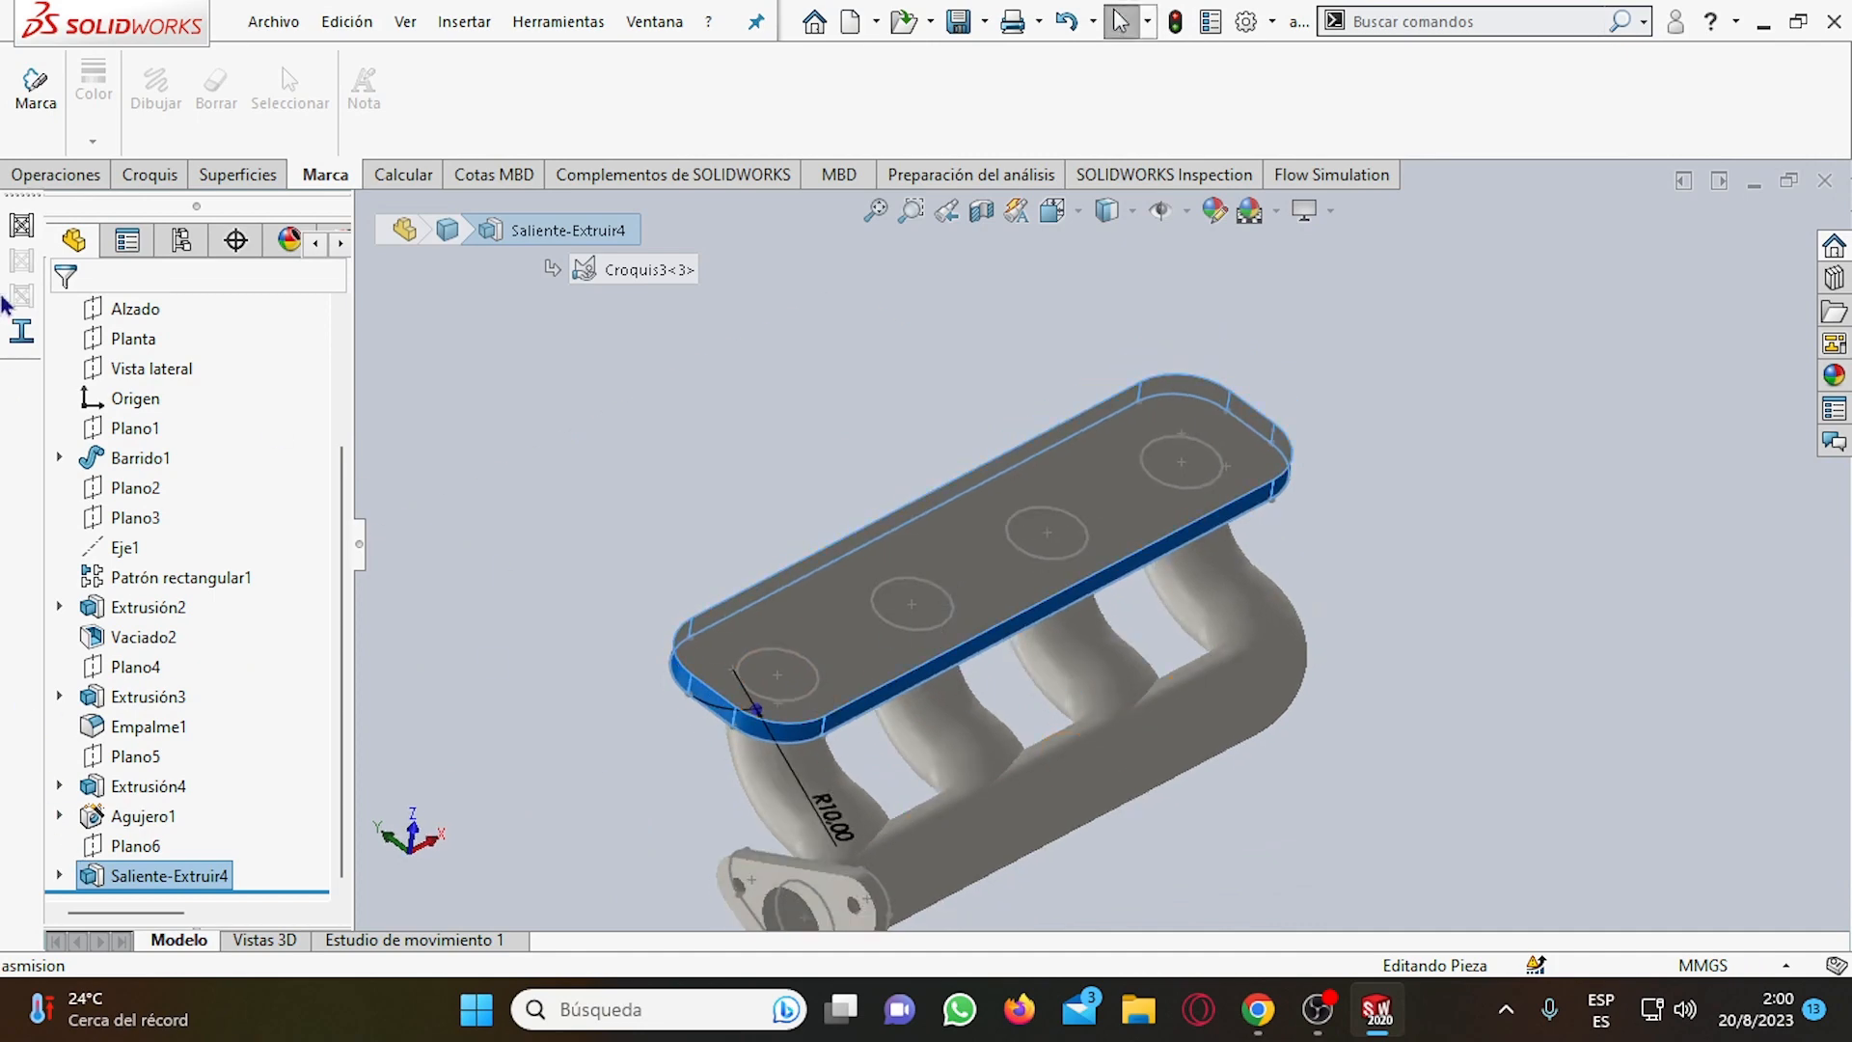
Open the flange sketch Croquis3 for editing from the first pipe's circle, and close the Circle command to check the existing contours.
click(149, 175)
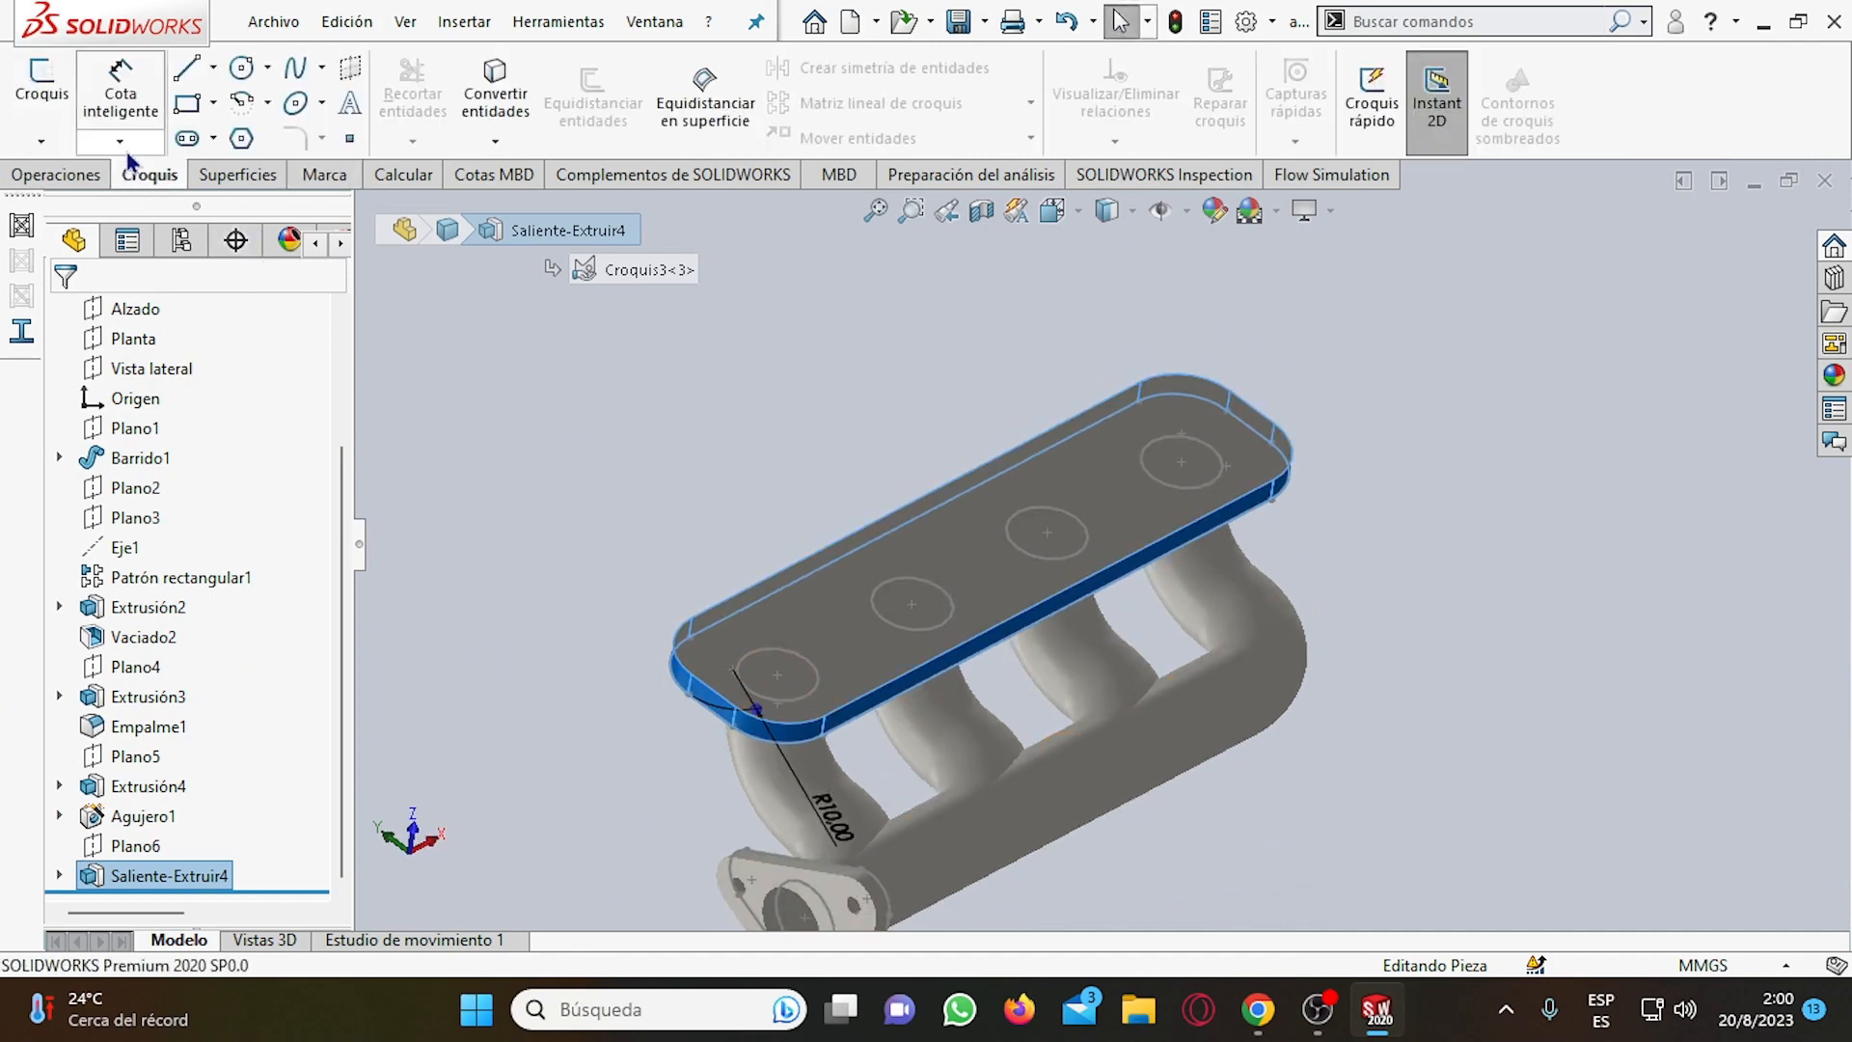
click(261, 82)
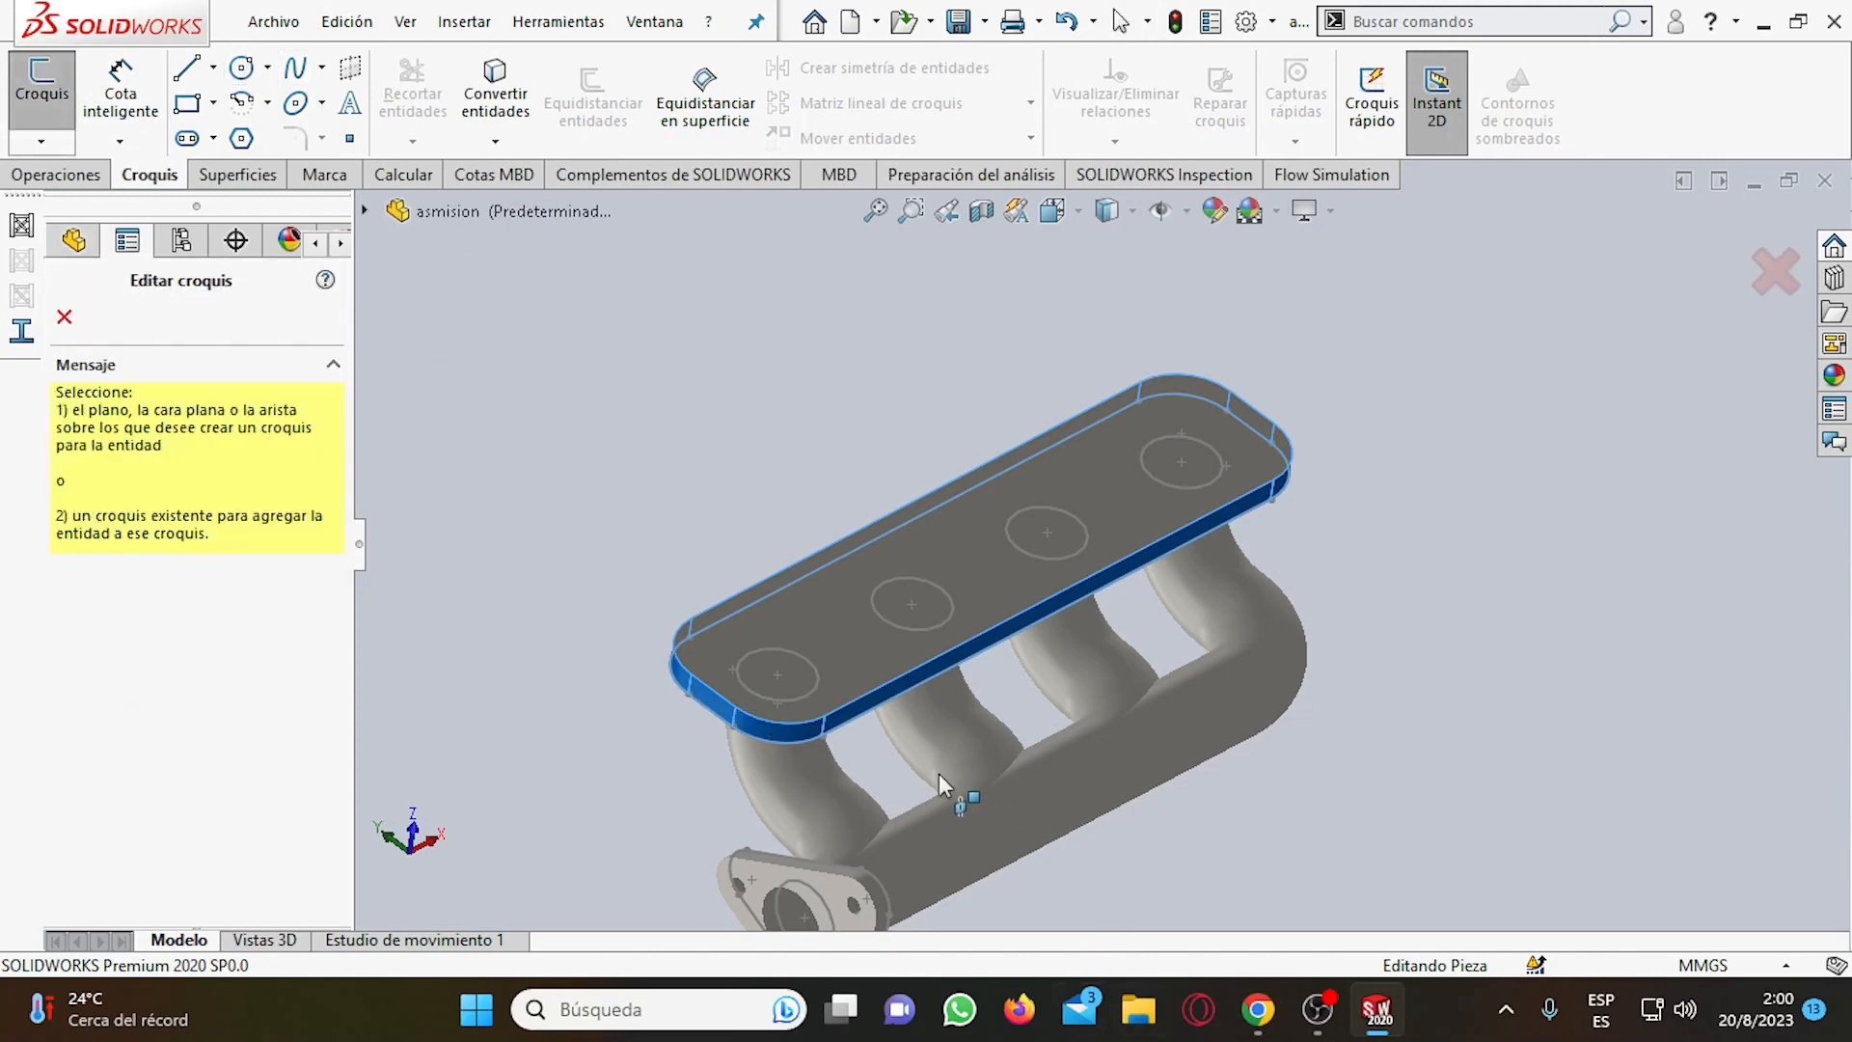
click(778, 673)
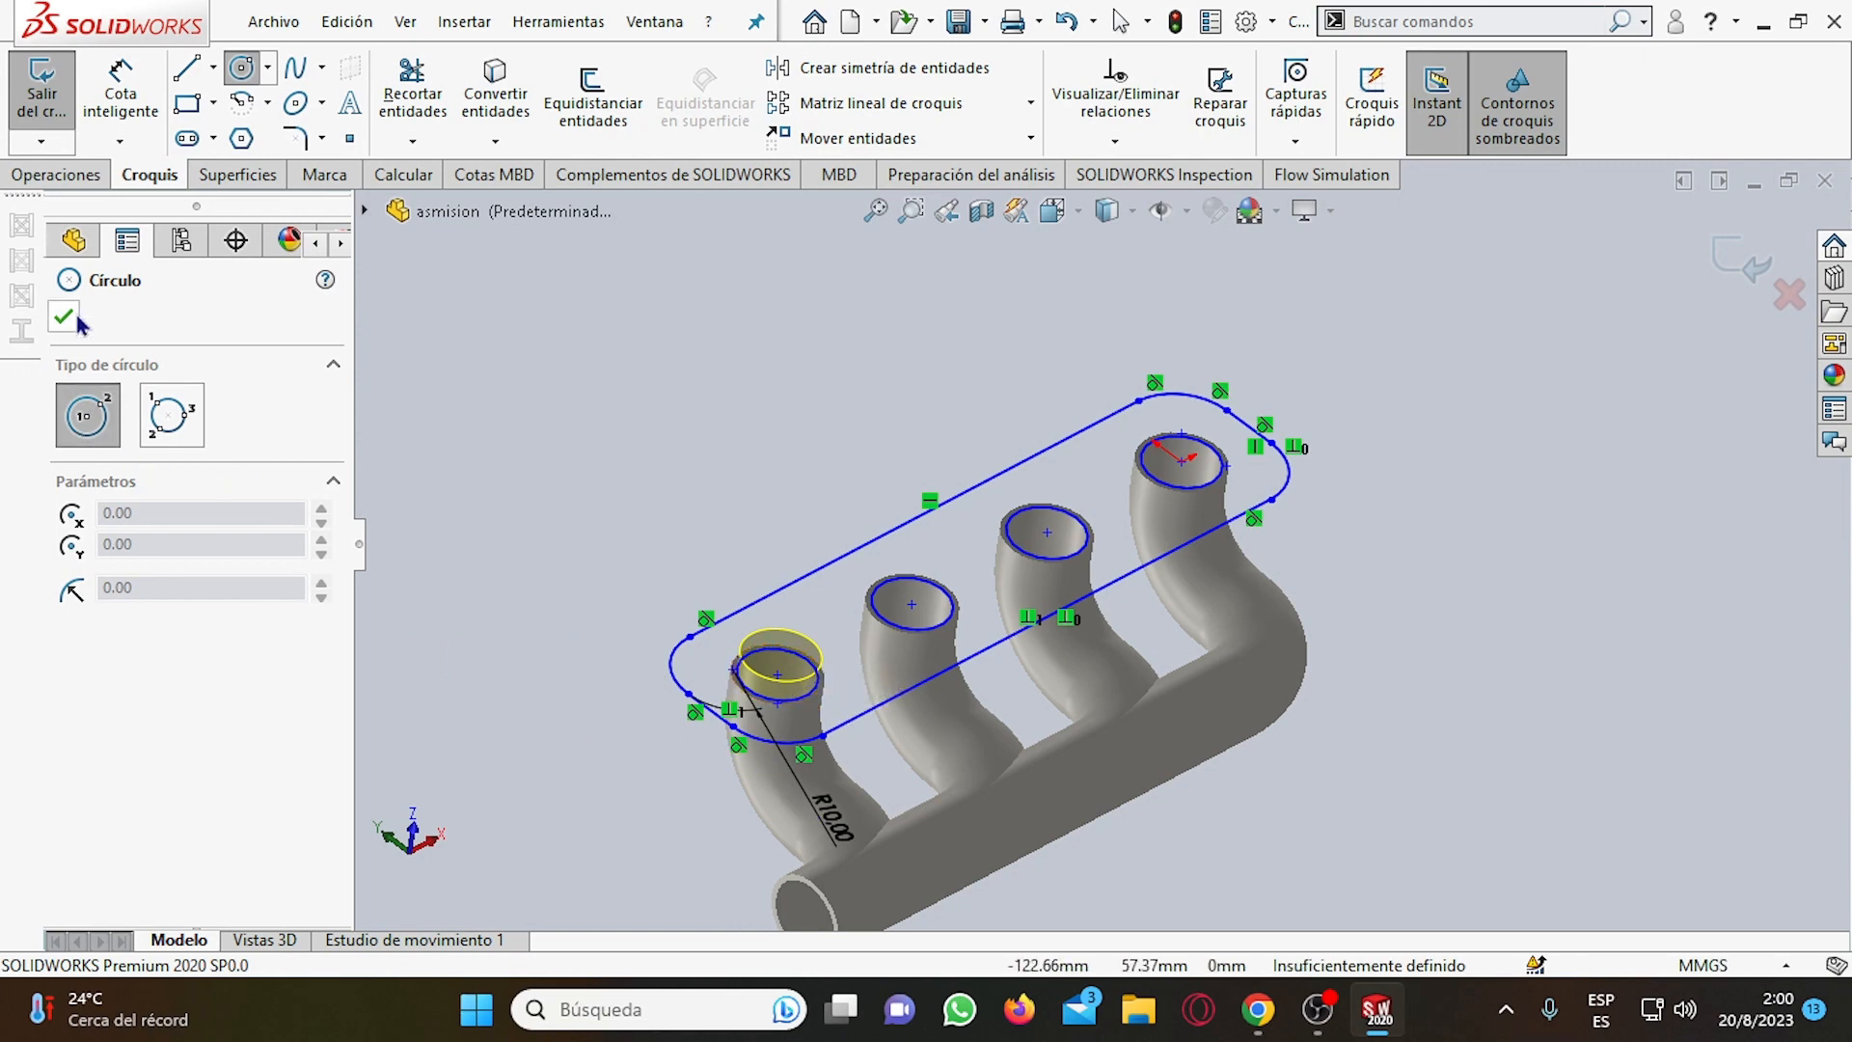
scroll(738, 704, down, 6)
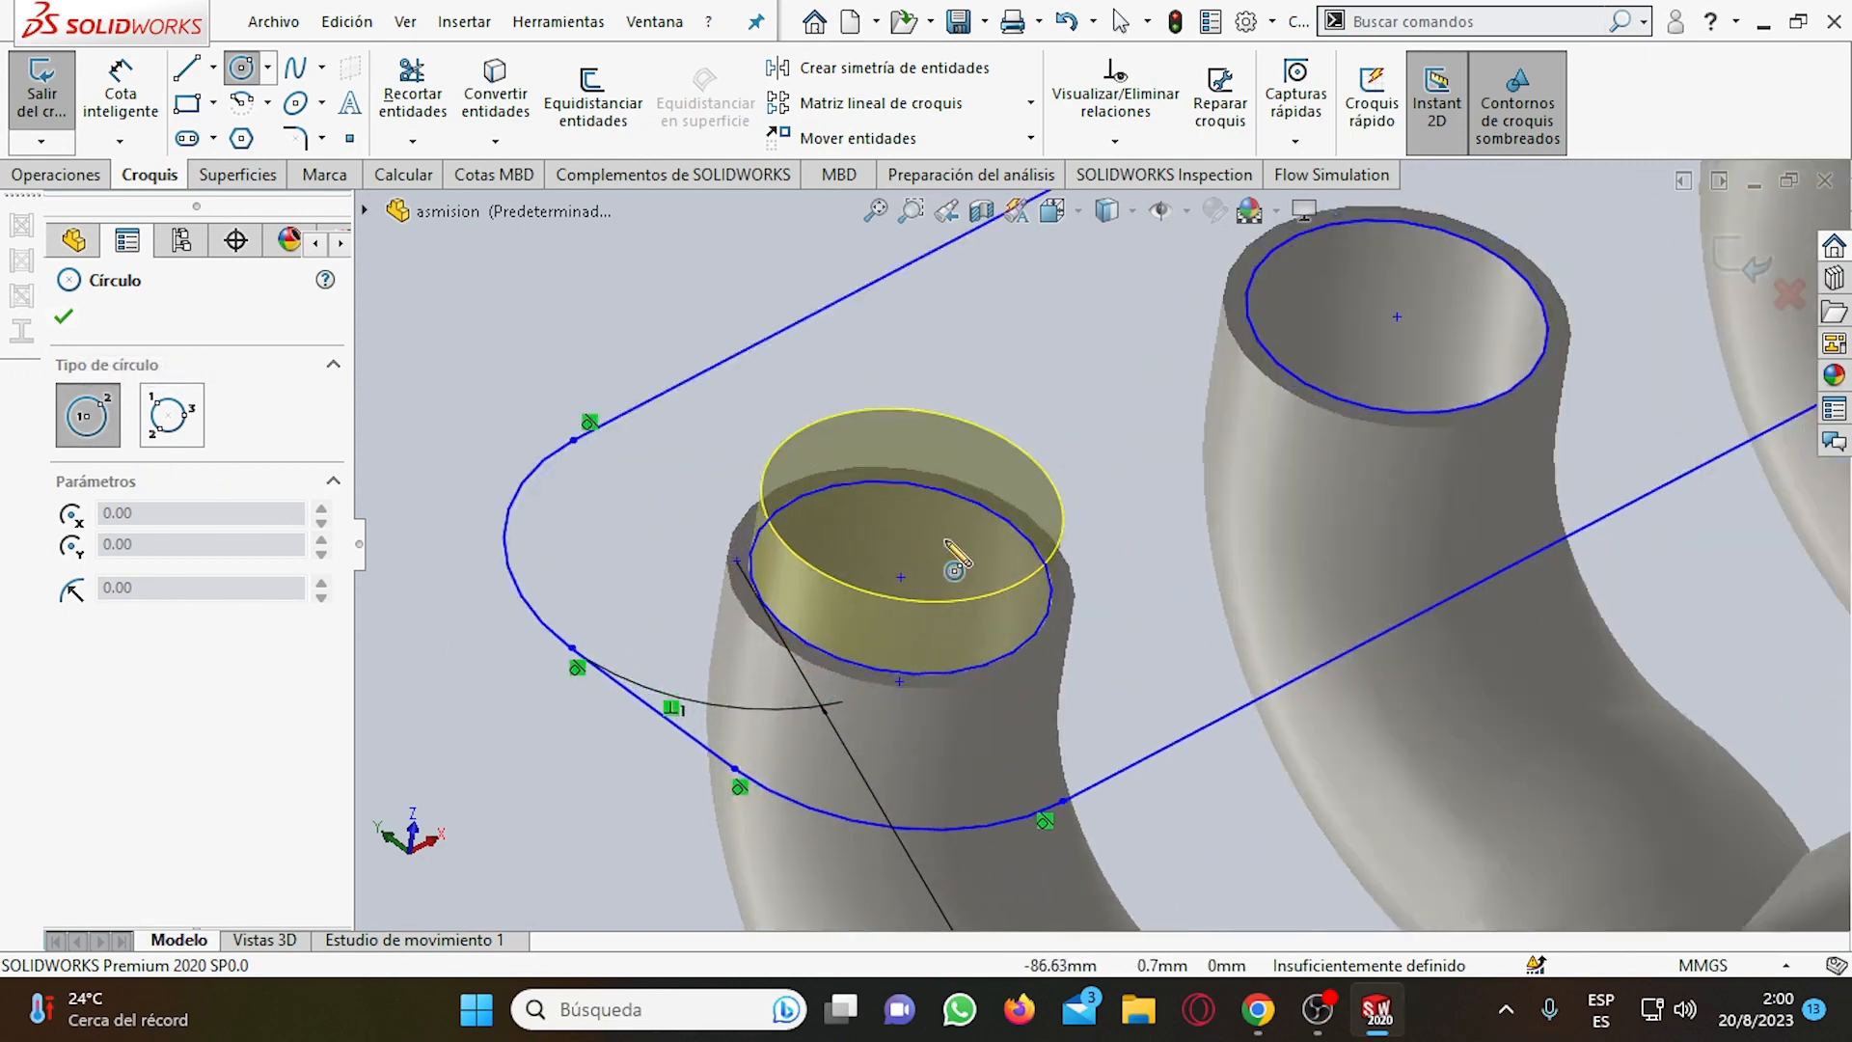
click(77, 315)
scroll(1013, 531, up, 8)
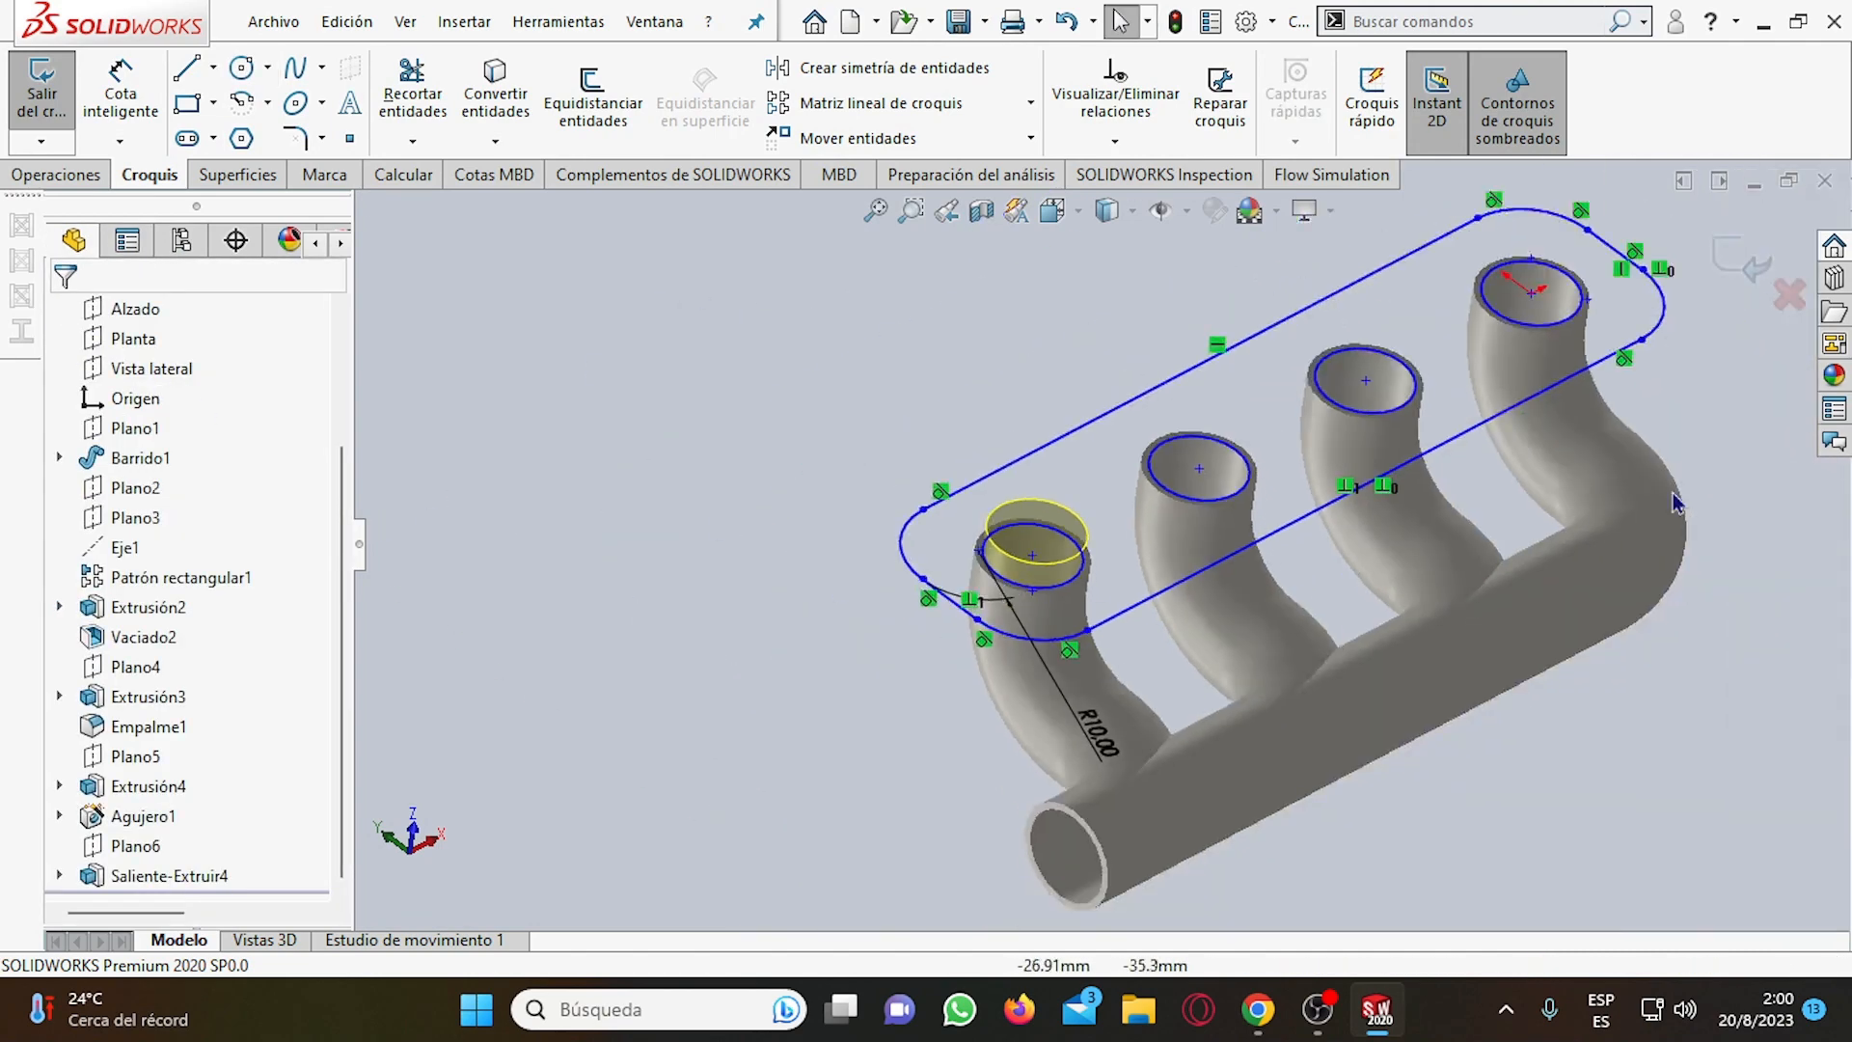
scroll(1645, 372, down, 4)
scroll(1645, 371, up, 4)
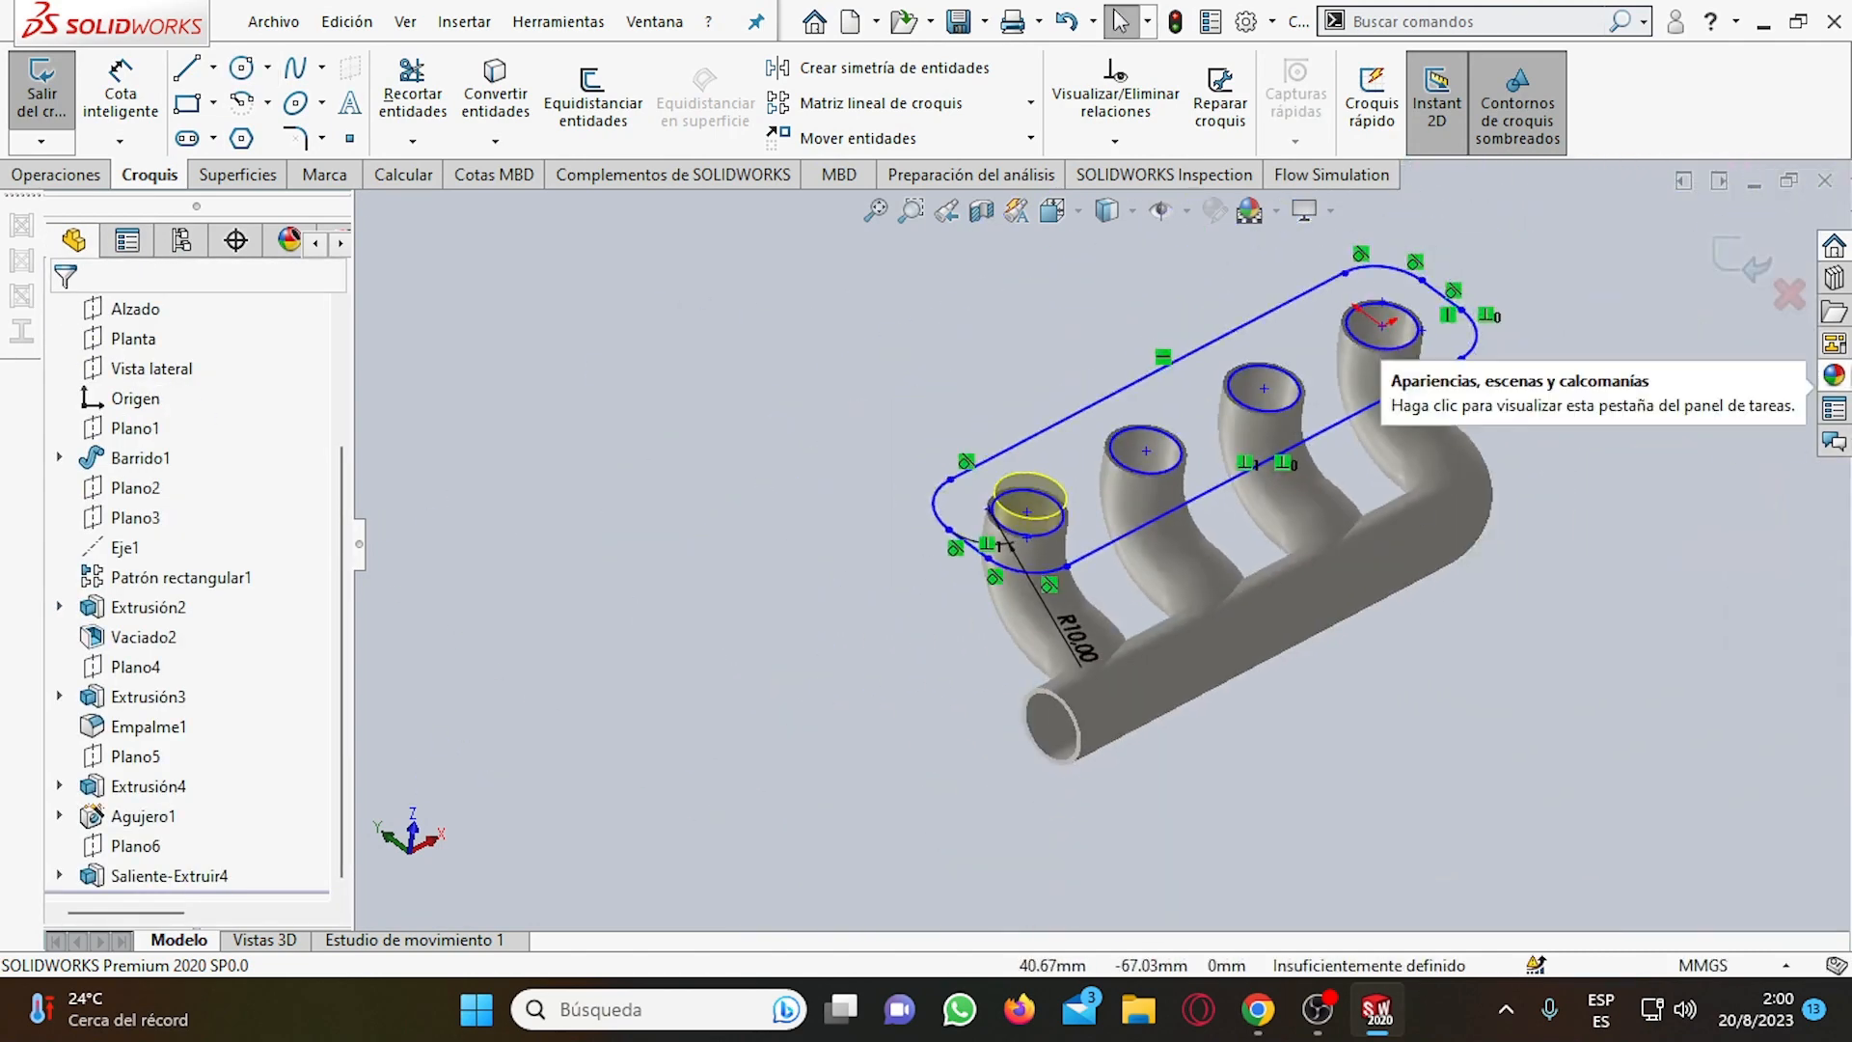
scroll(1695, 397, down, 3)
scroll(740, 465, up, 2)
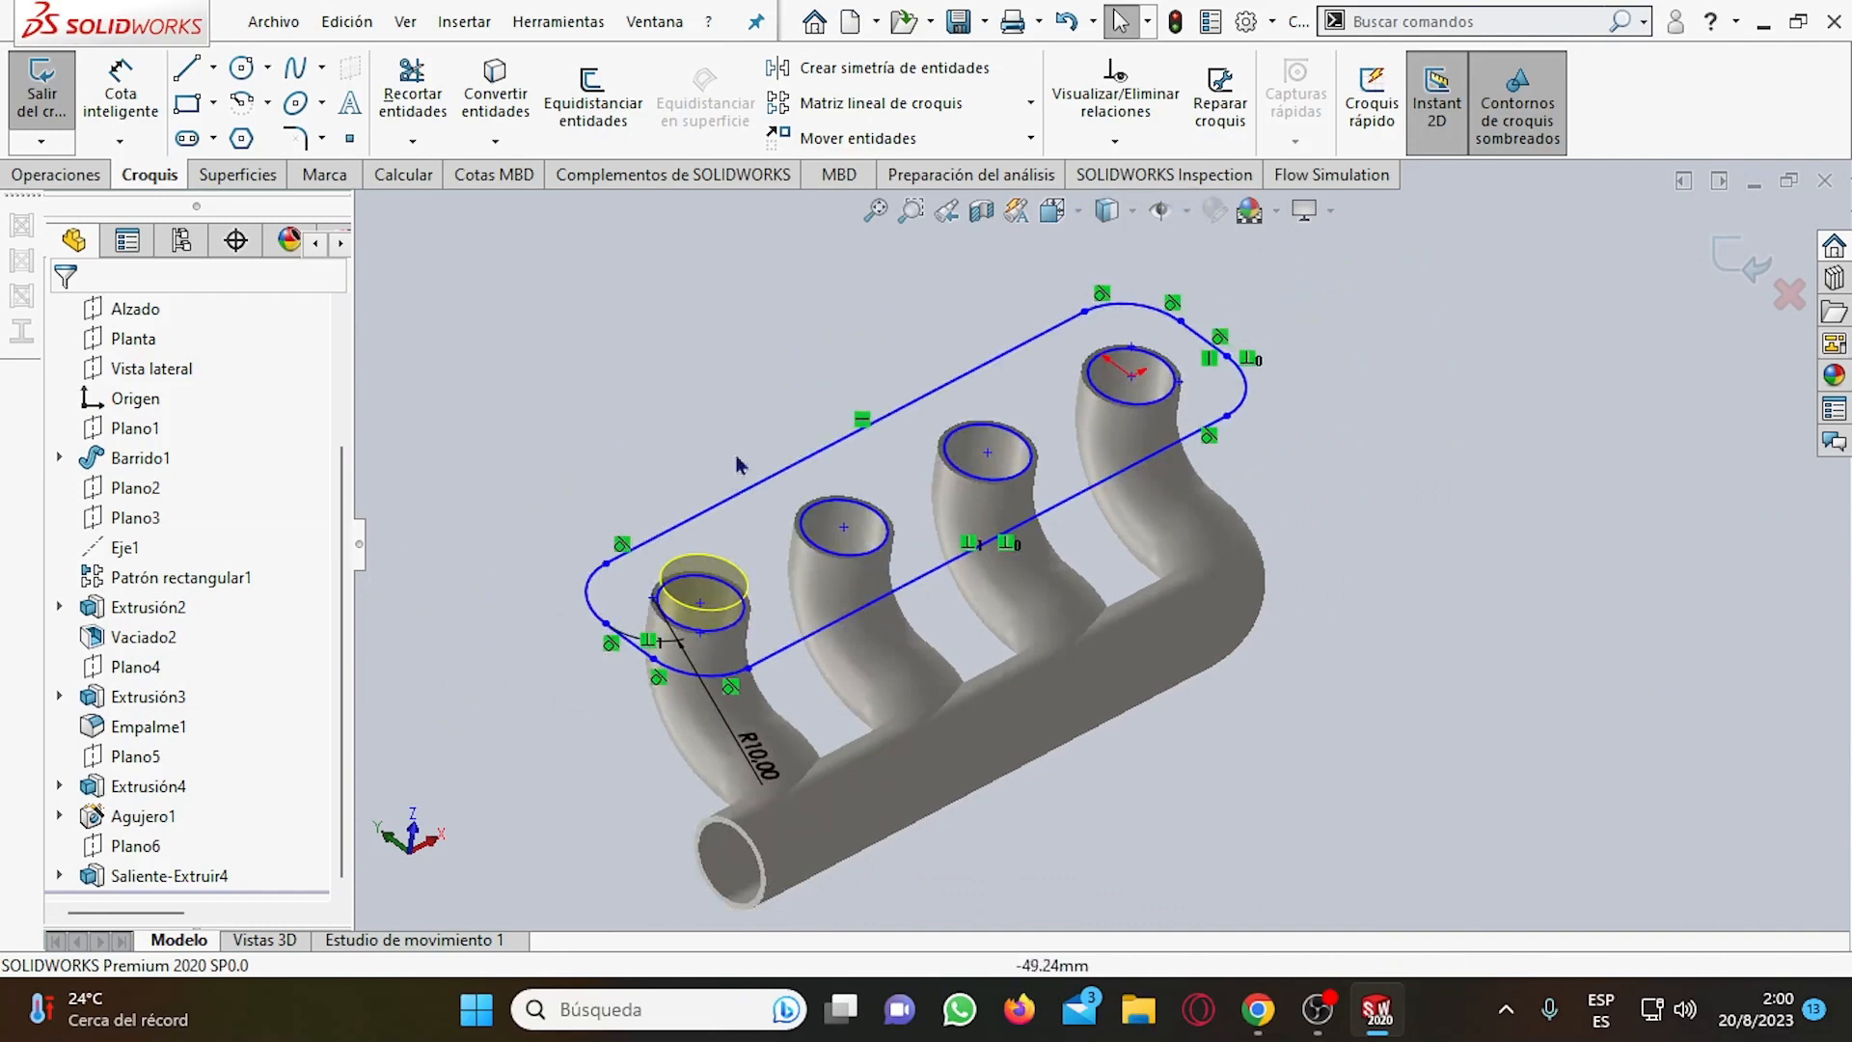
Sketch two concentric circles at the second pipe's opening, one on the inner rim and one on the outer rim with a 7.5 mm radius.
click(243, 72)
click(843, 528)
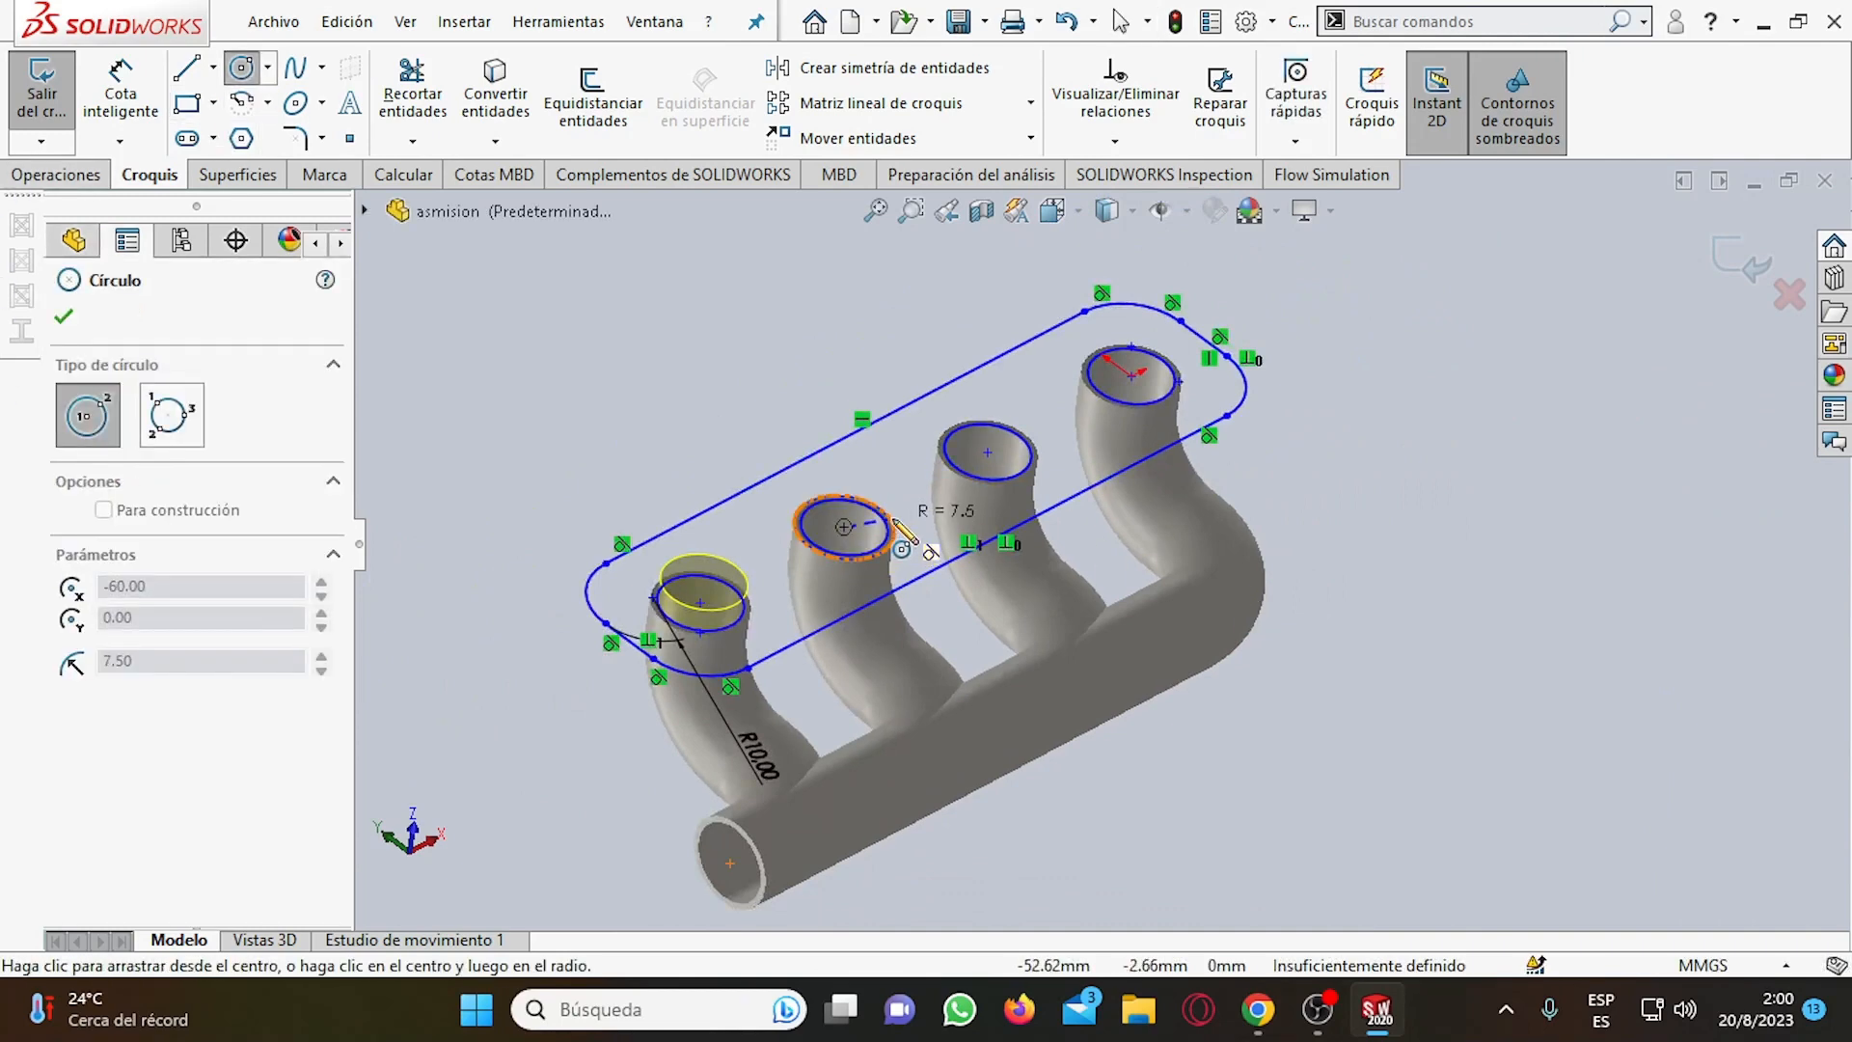
scroll(902, 530, down, 5)
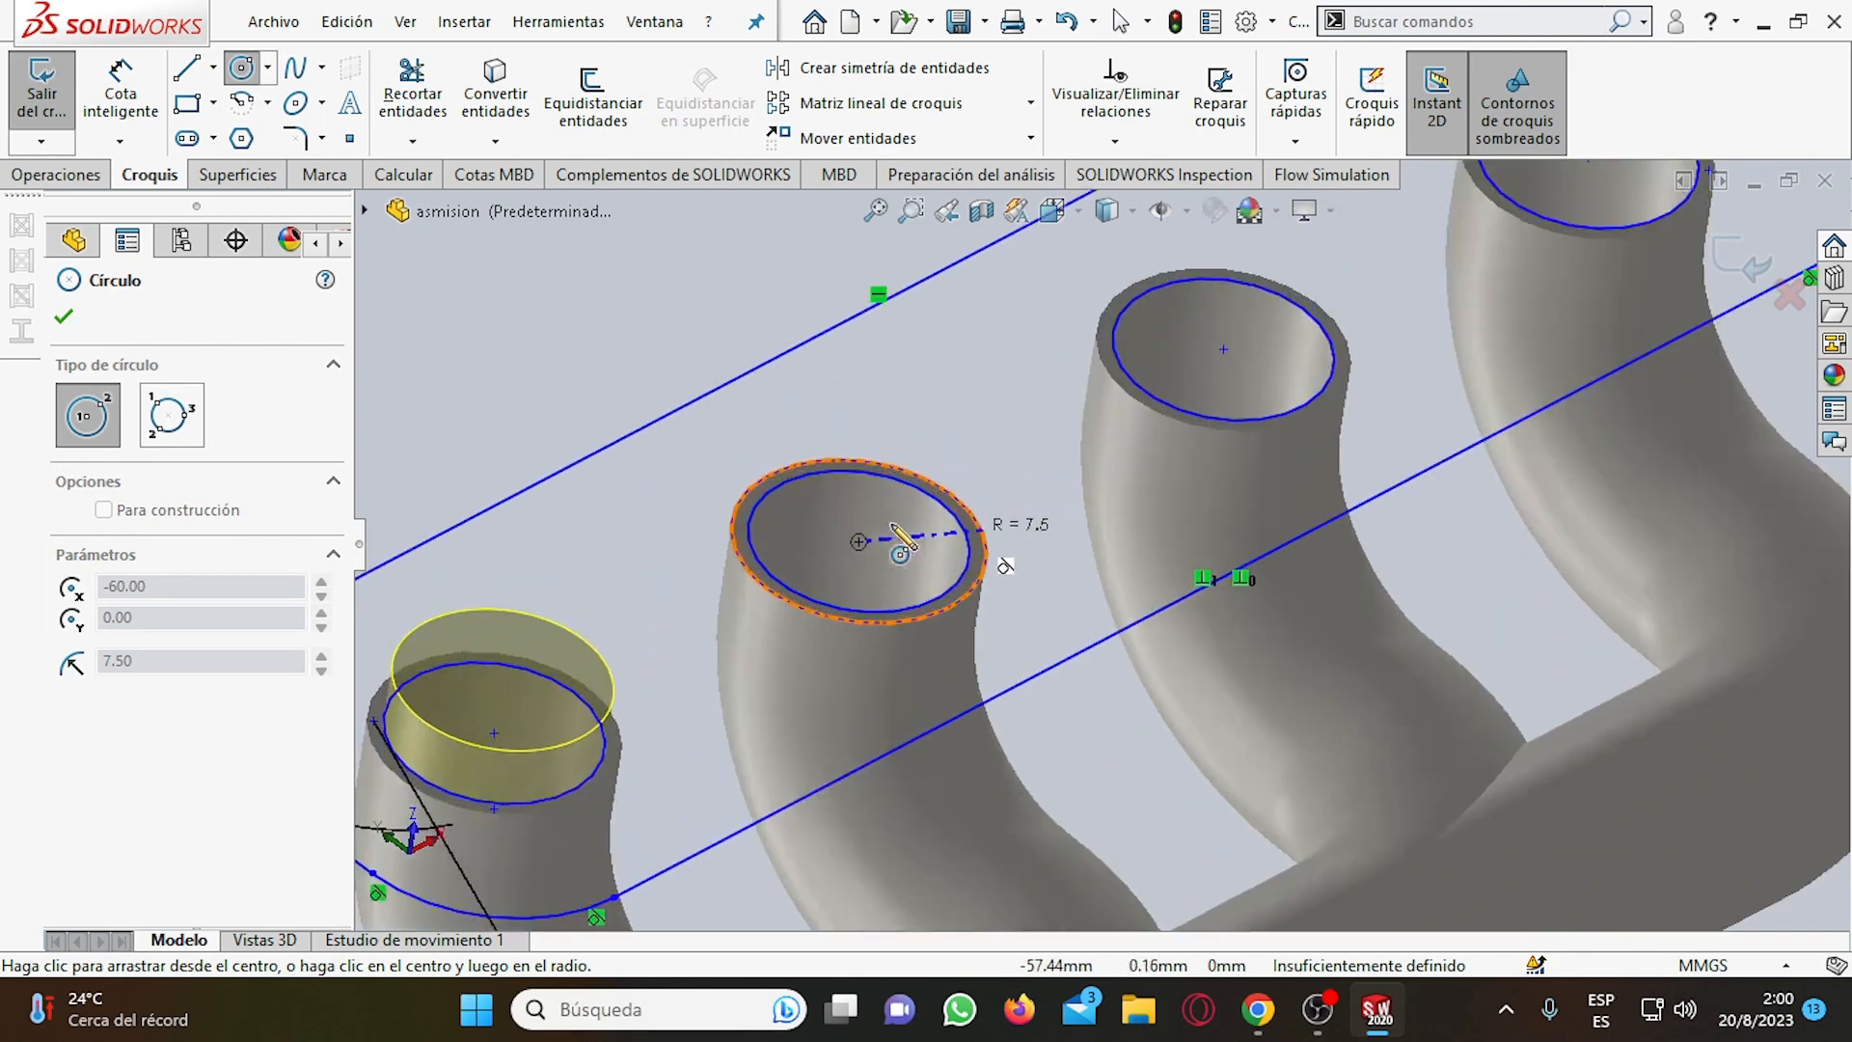
click(971, 532)
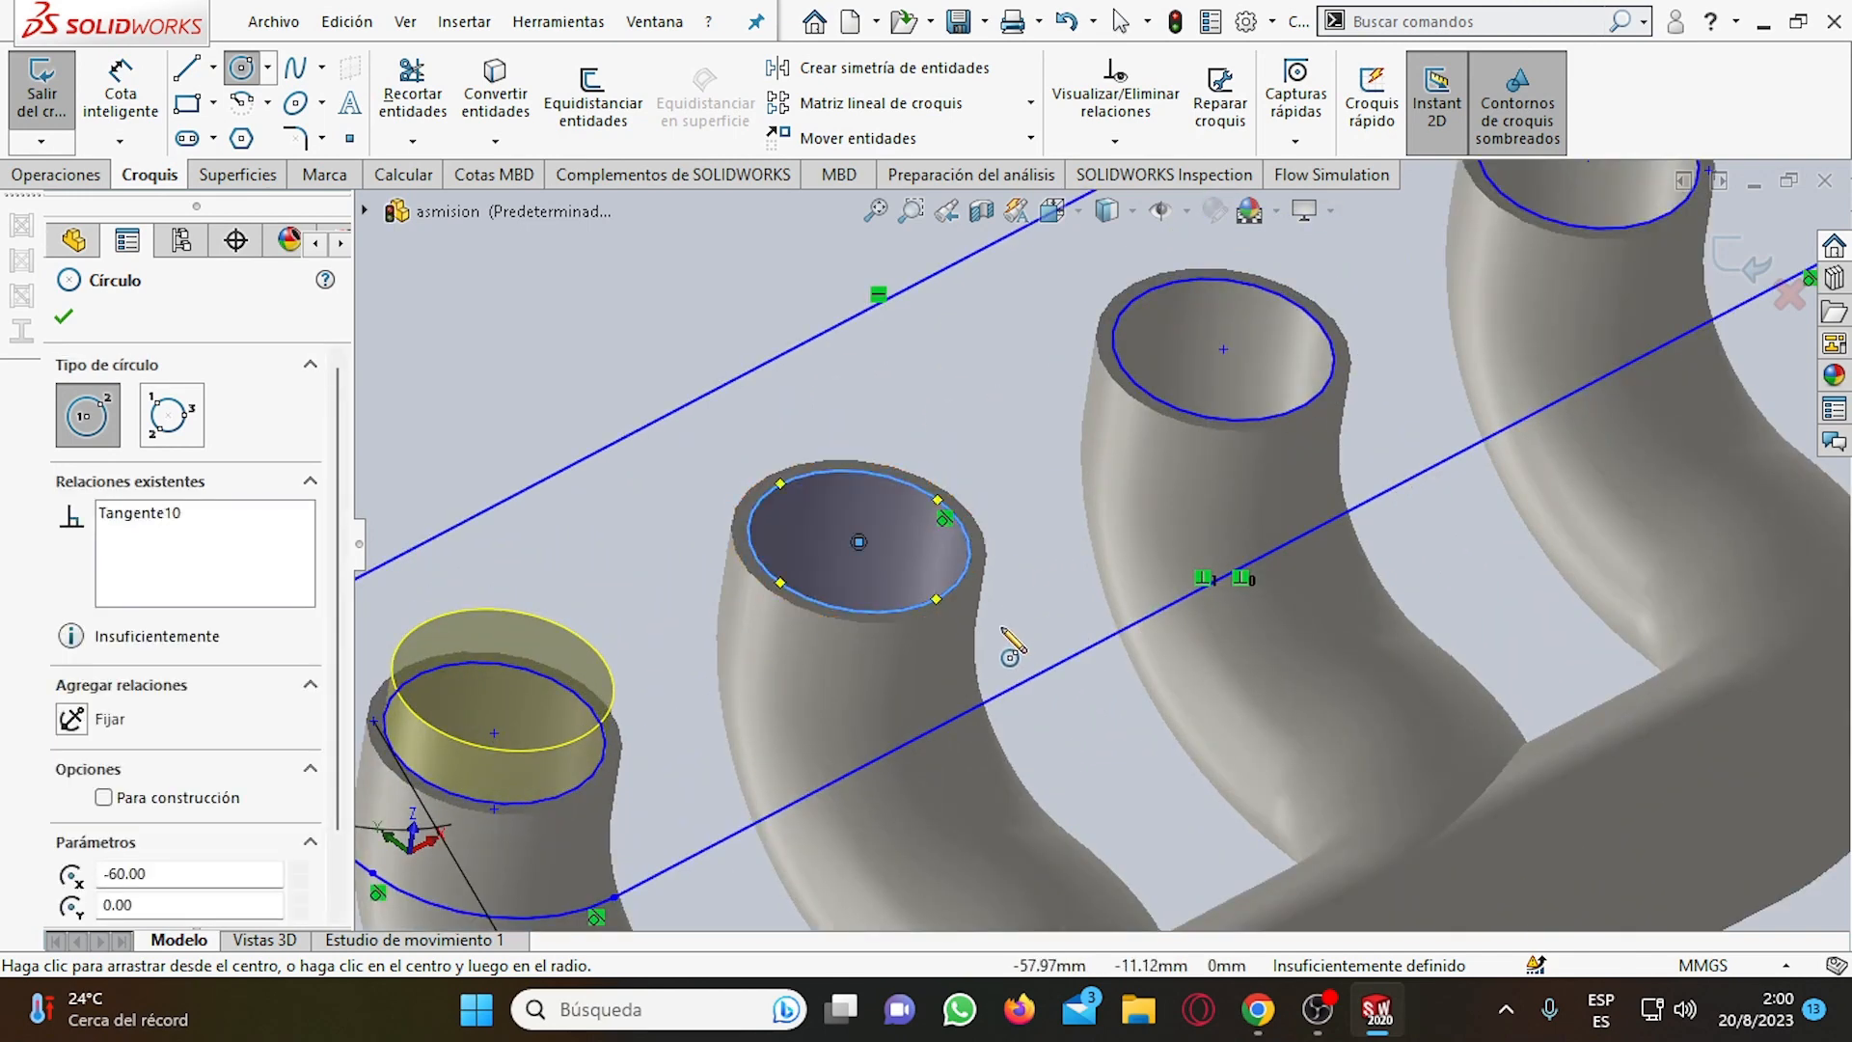
click(858, 542)
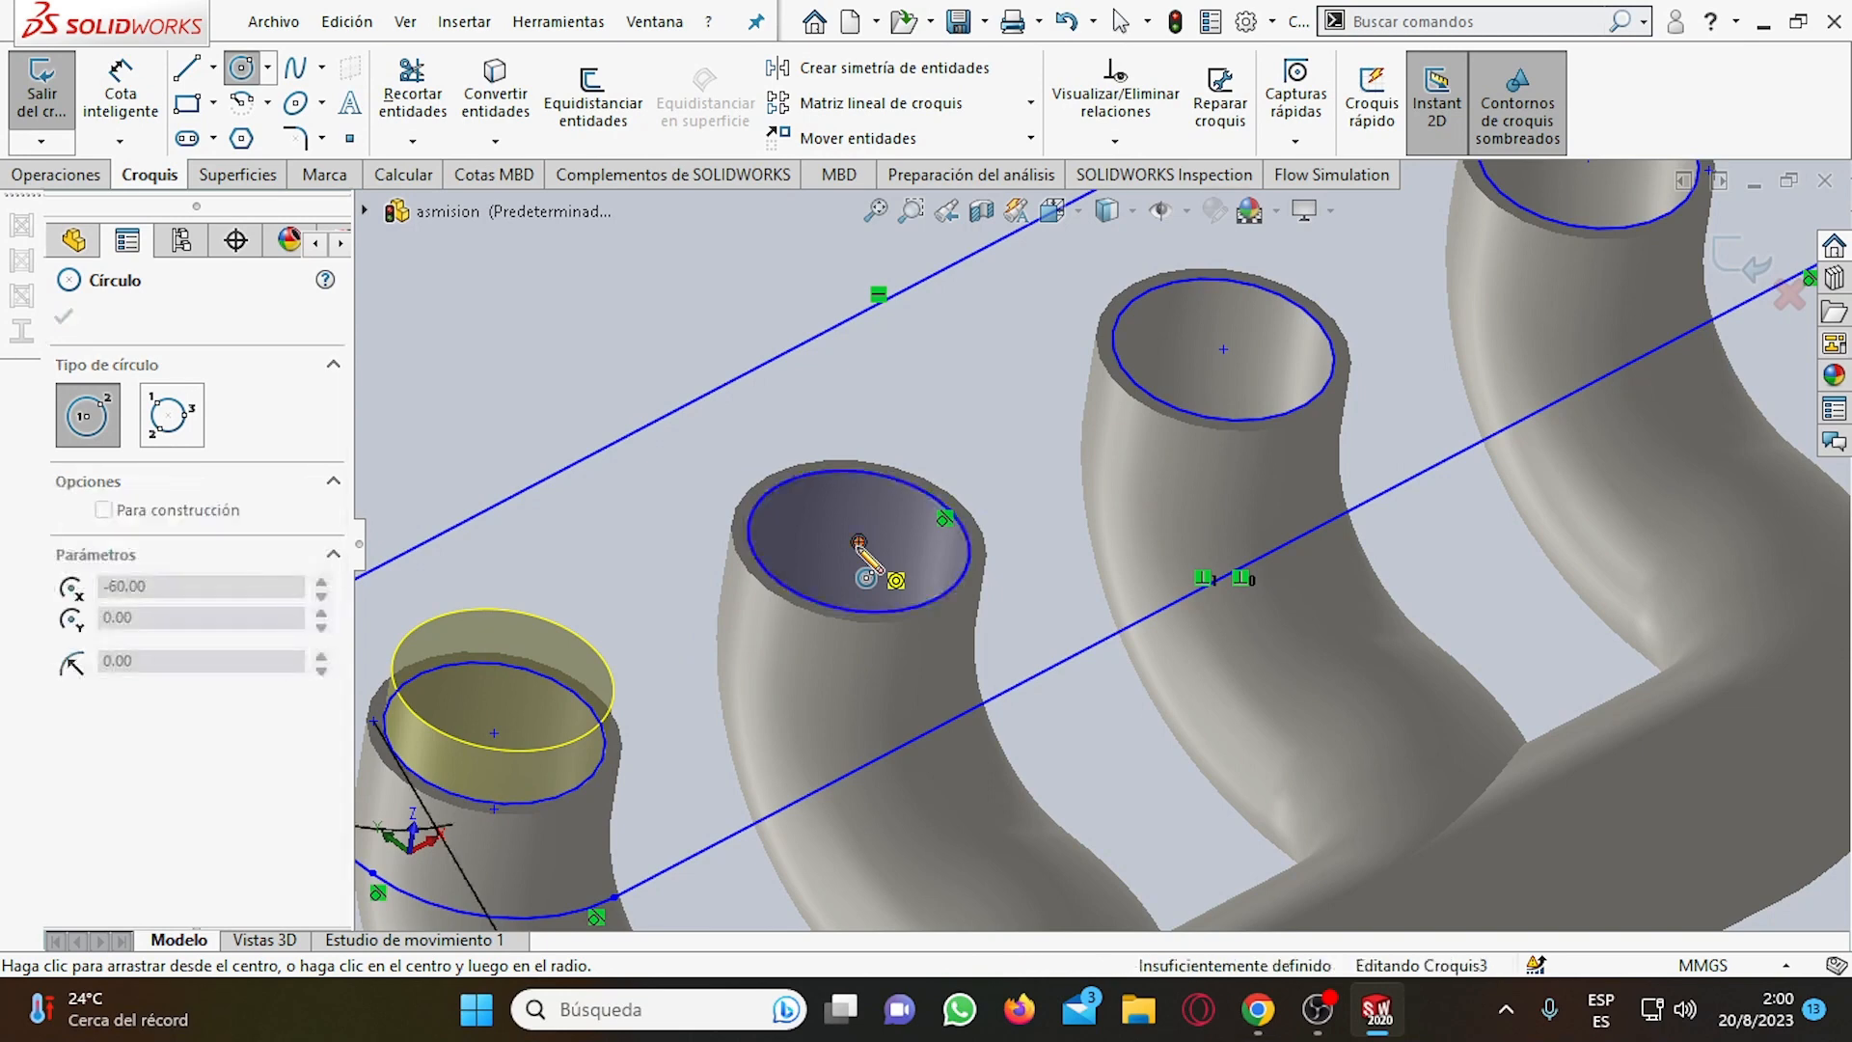
click(904, 464)
scroll(876, 576, up, 2)
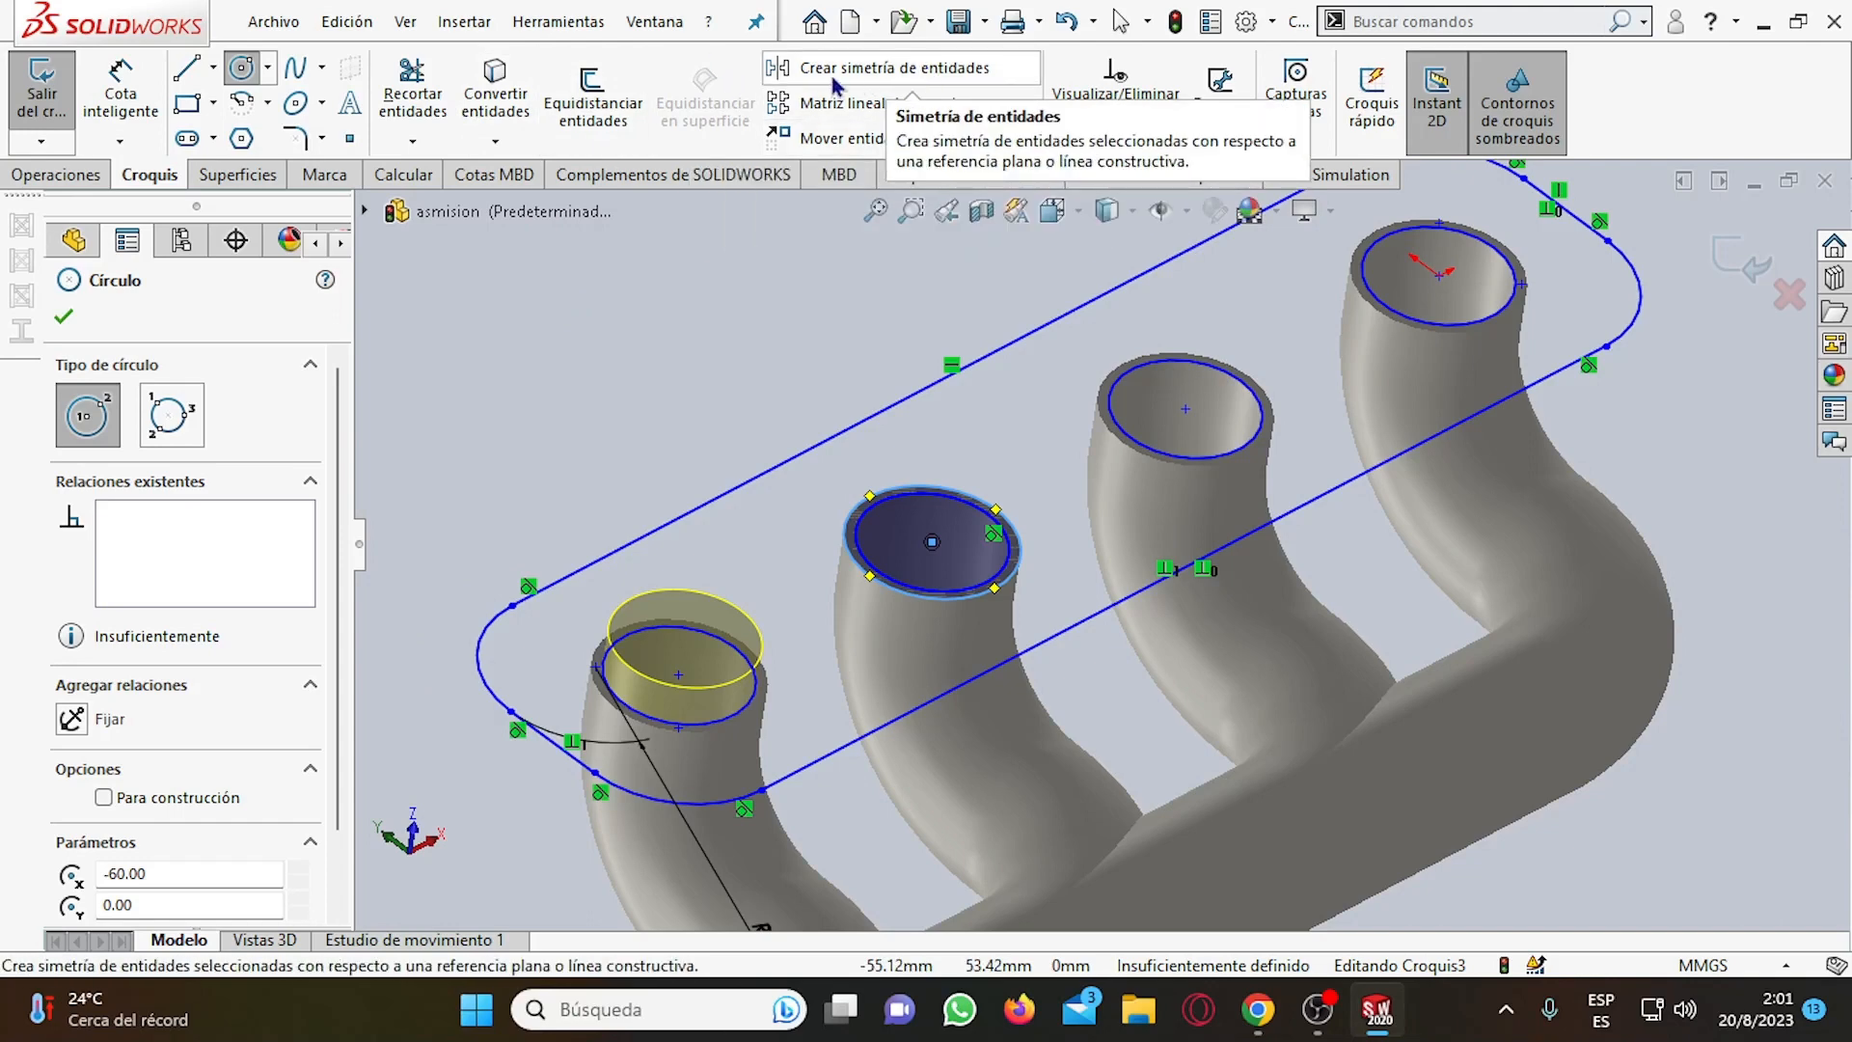
click(897, 69)
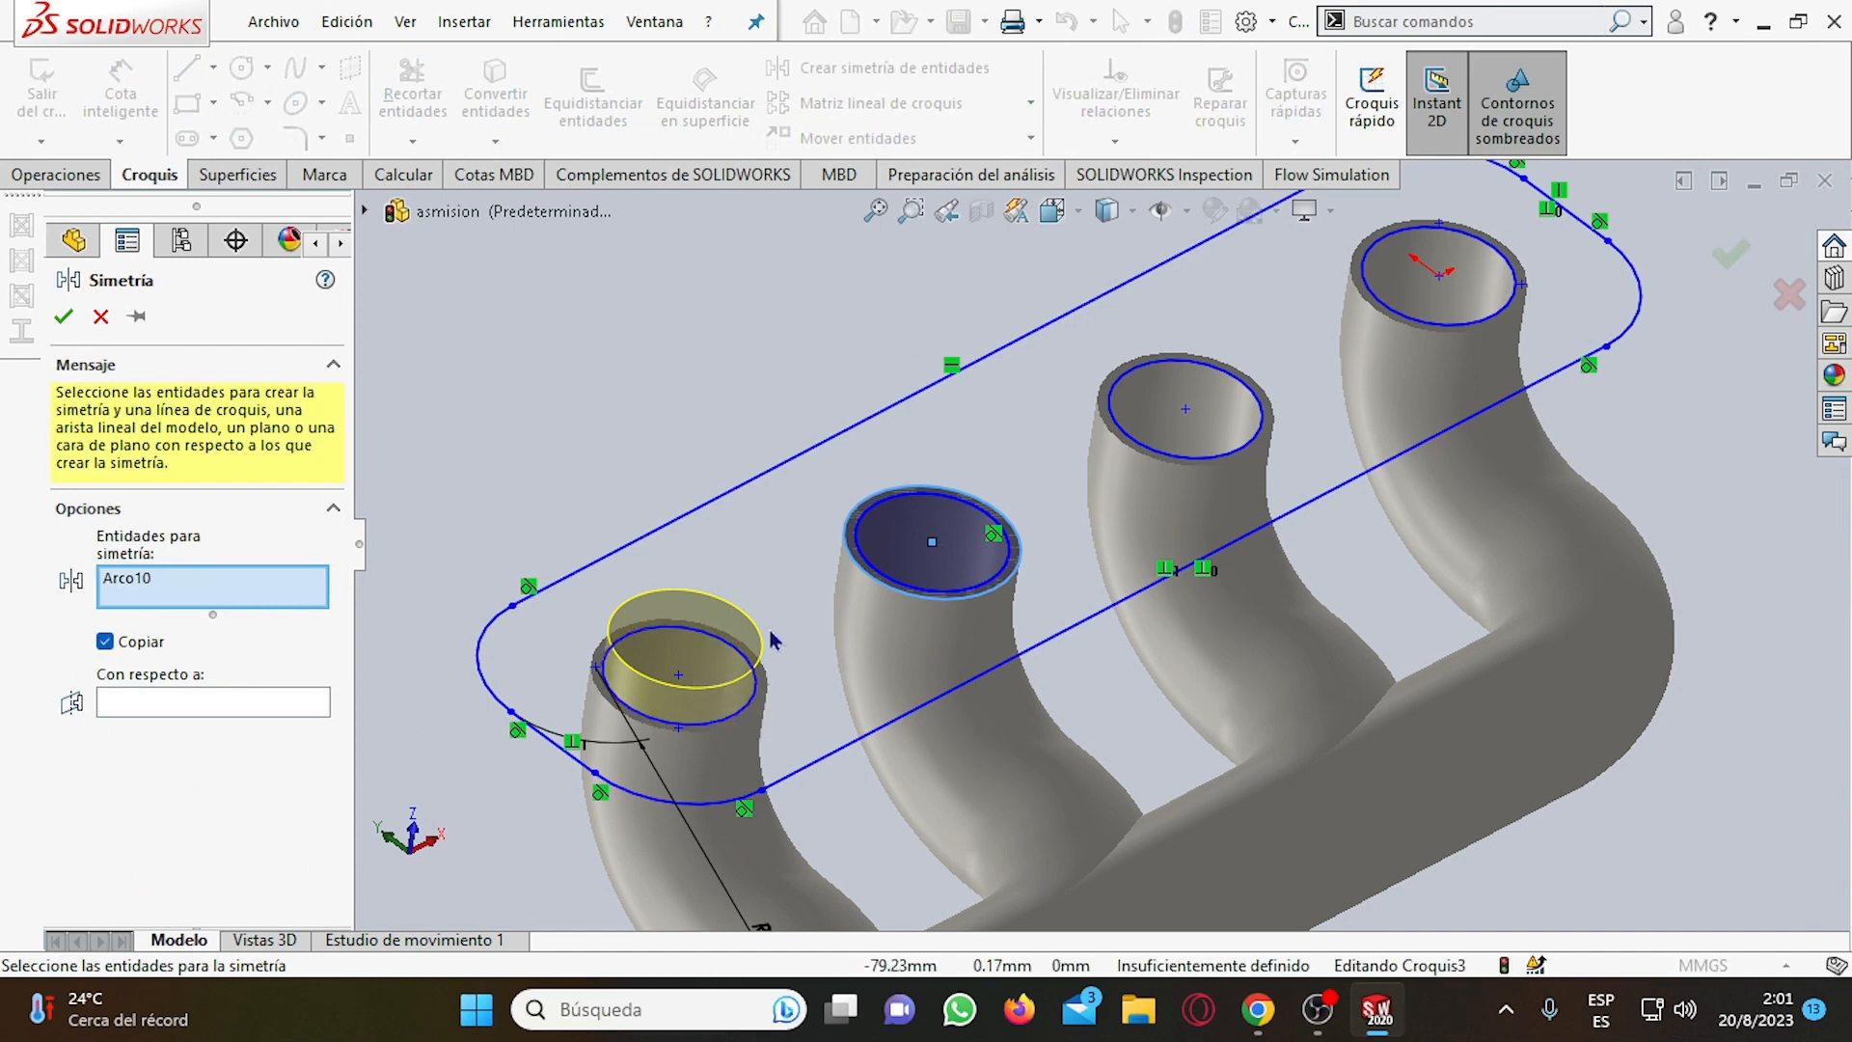
click(755, 642)
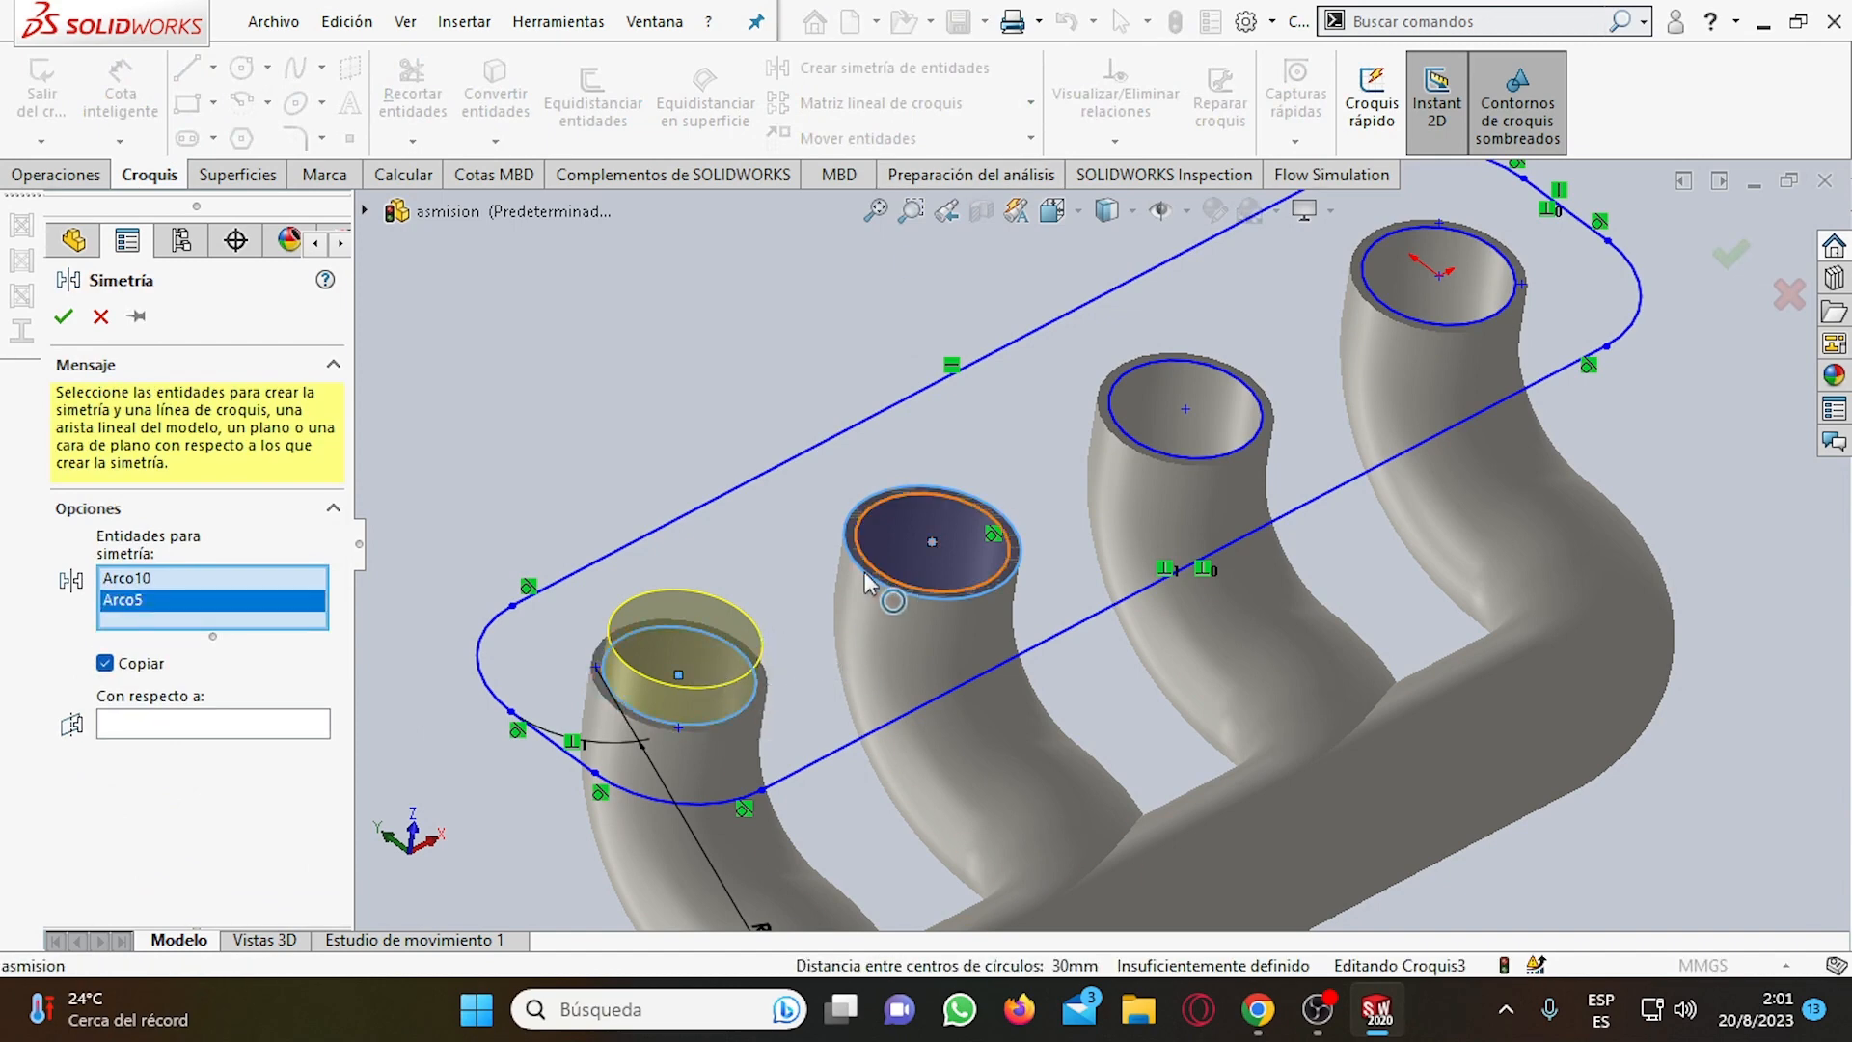
click(186, 724)
scroll(934, 504, up, 4)
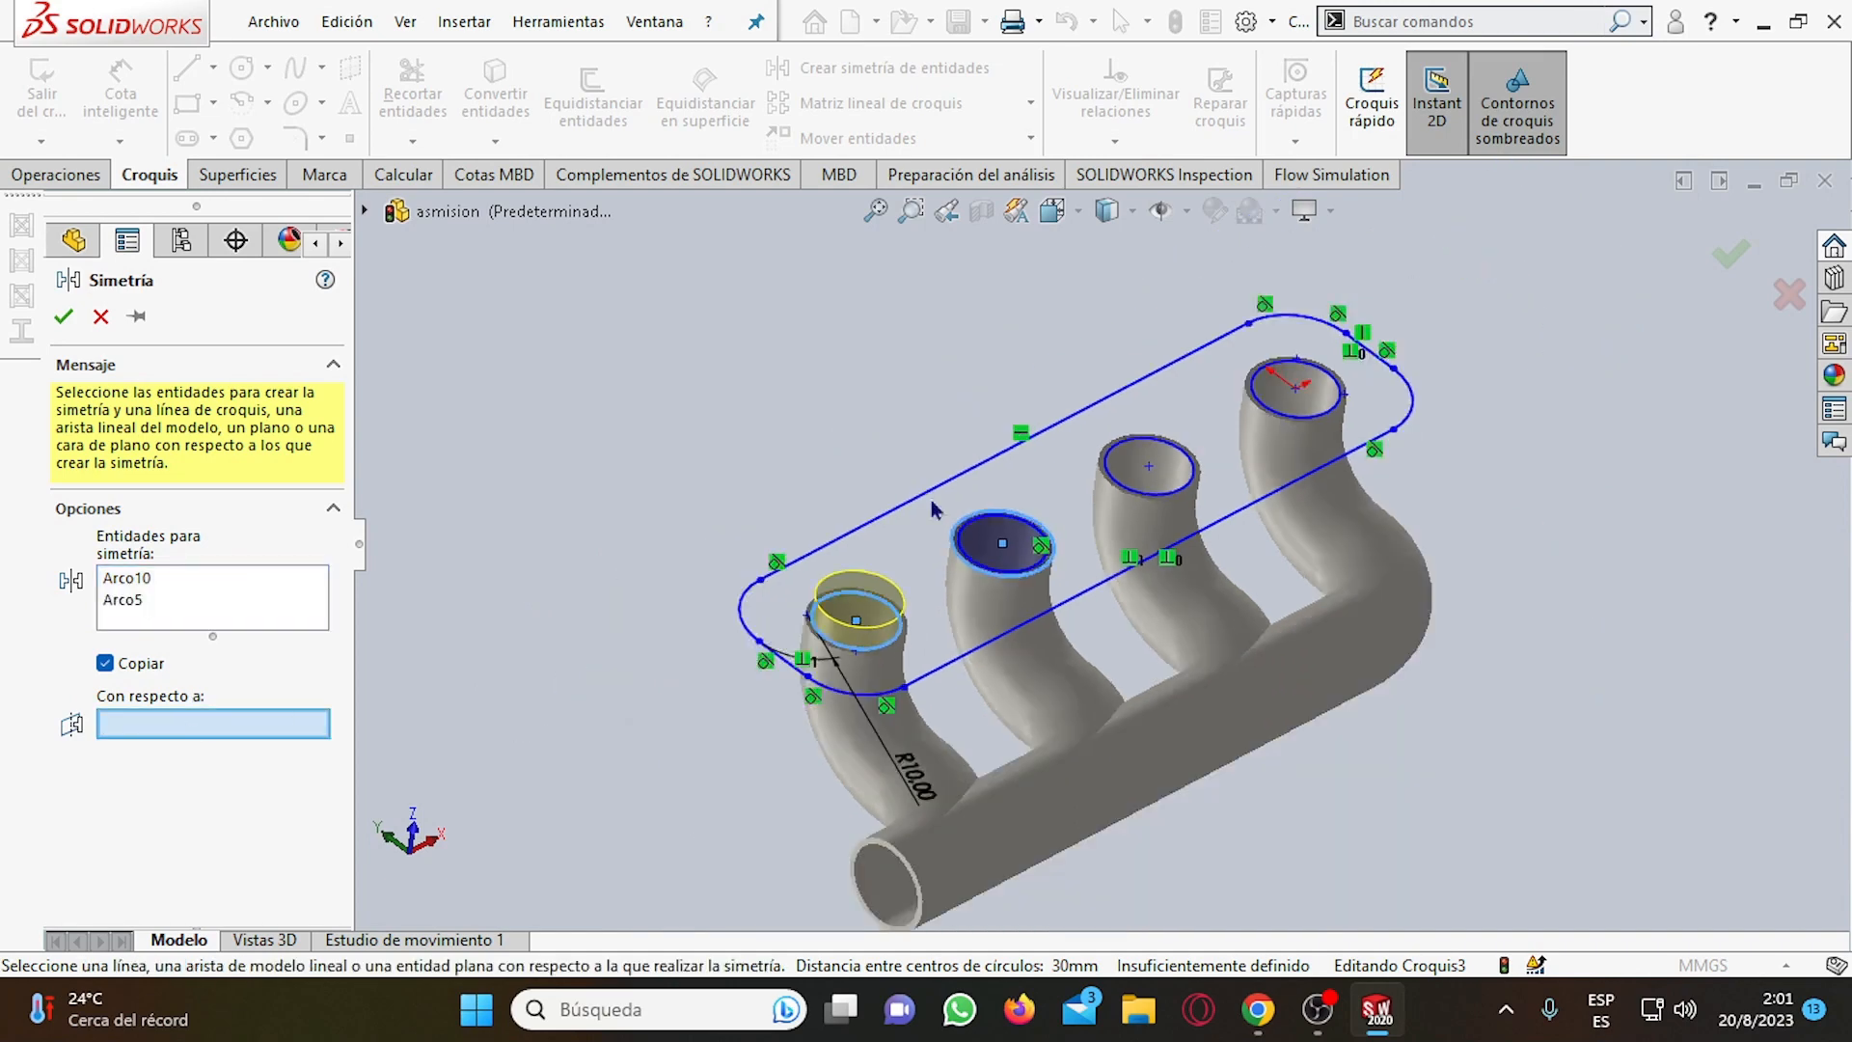
click(363, 210)
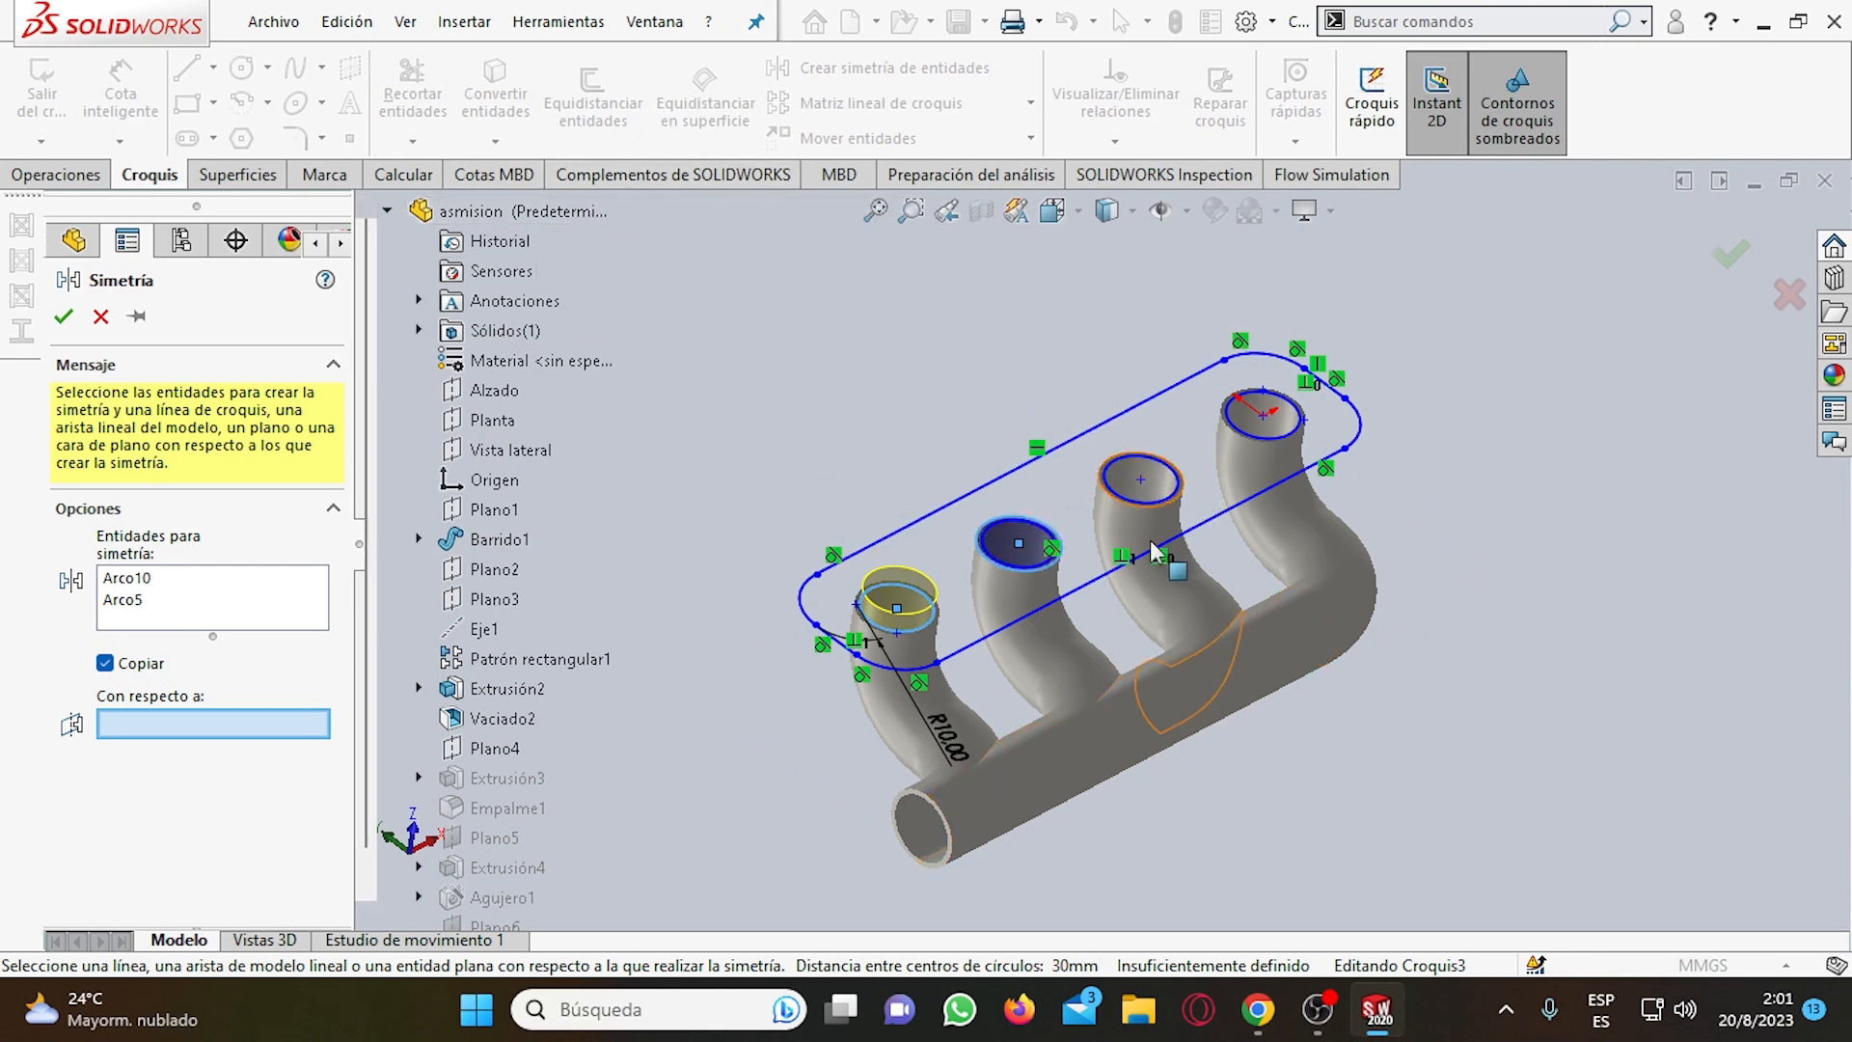
click(101, 316)
scroll(897, 522, up, 2)
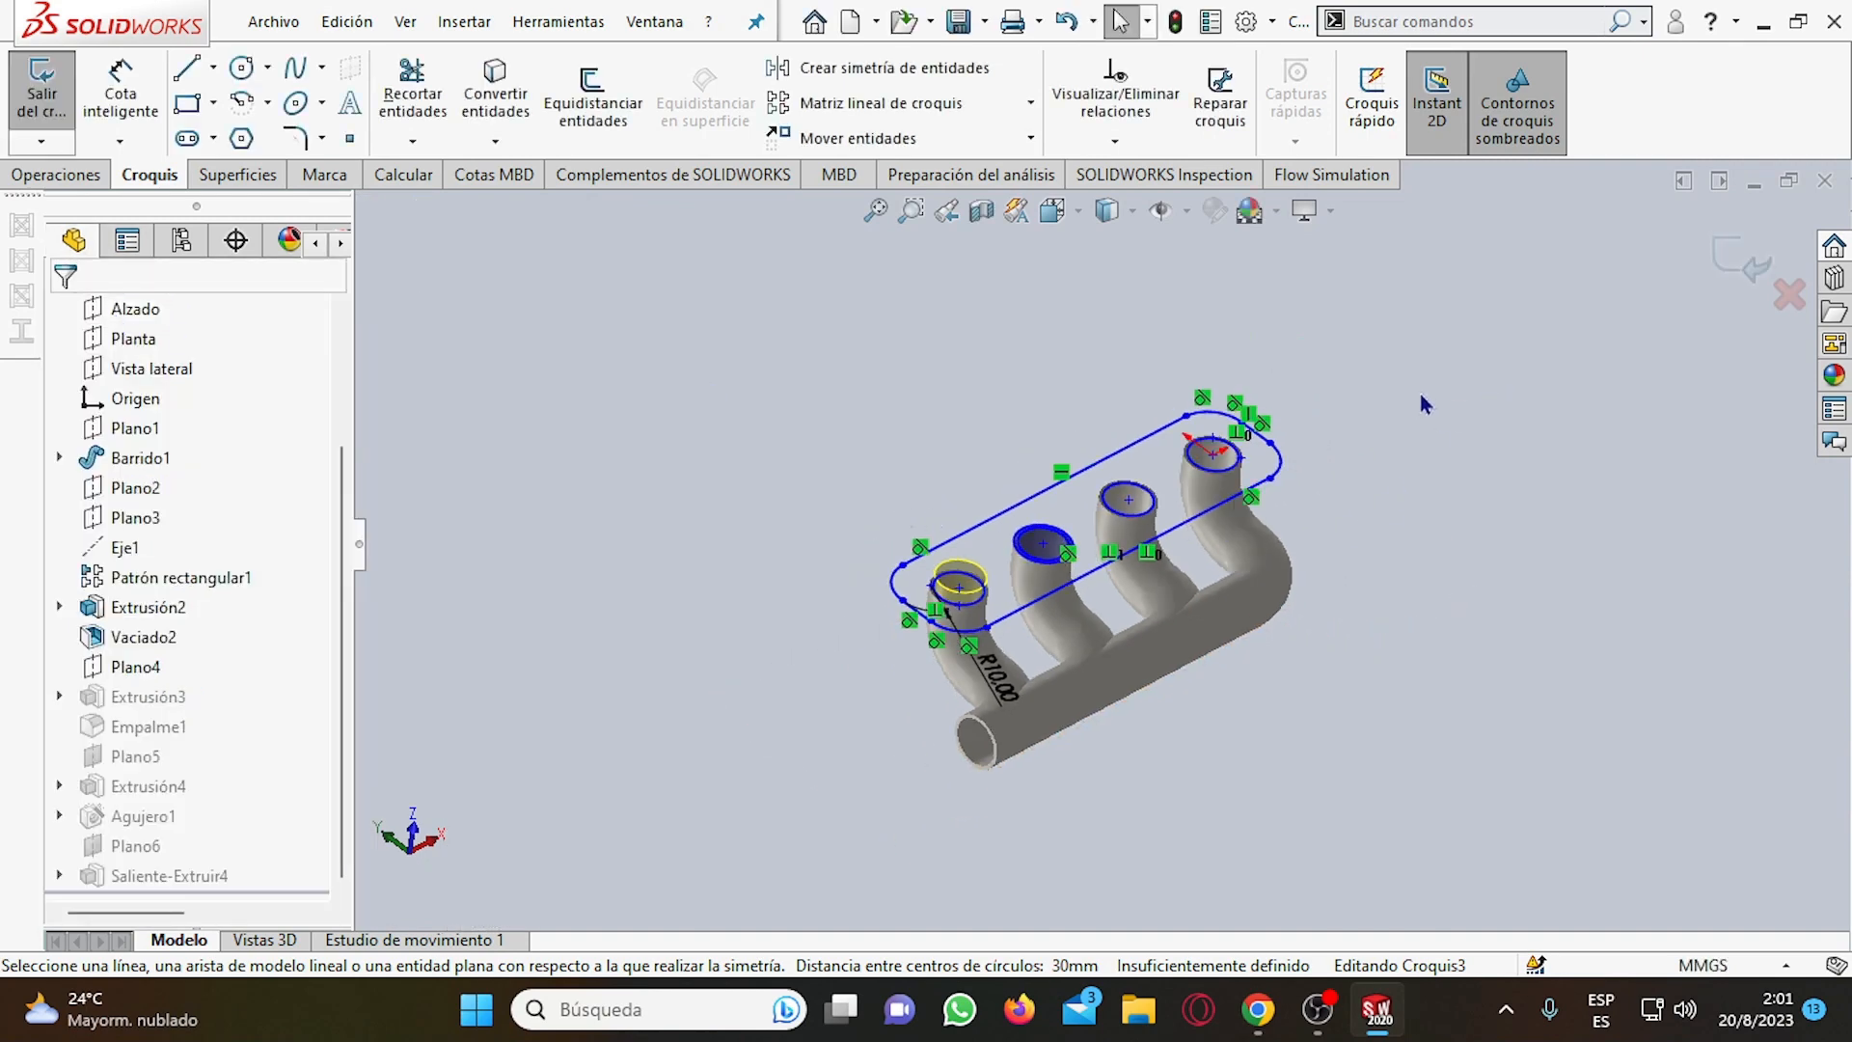
scroll(1425, 403, down, 2)
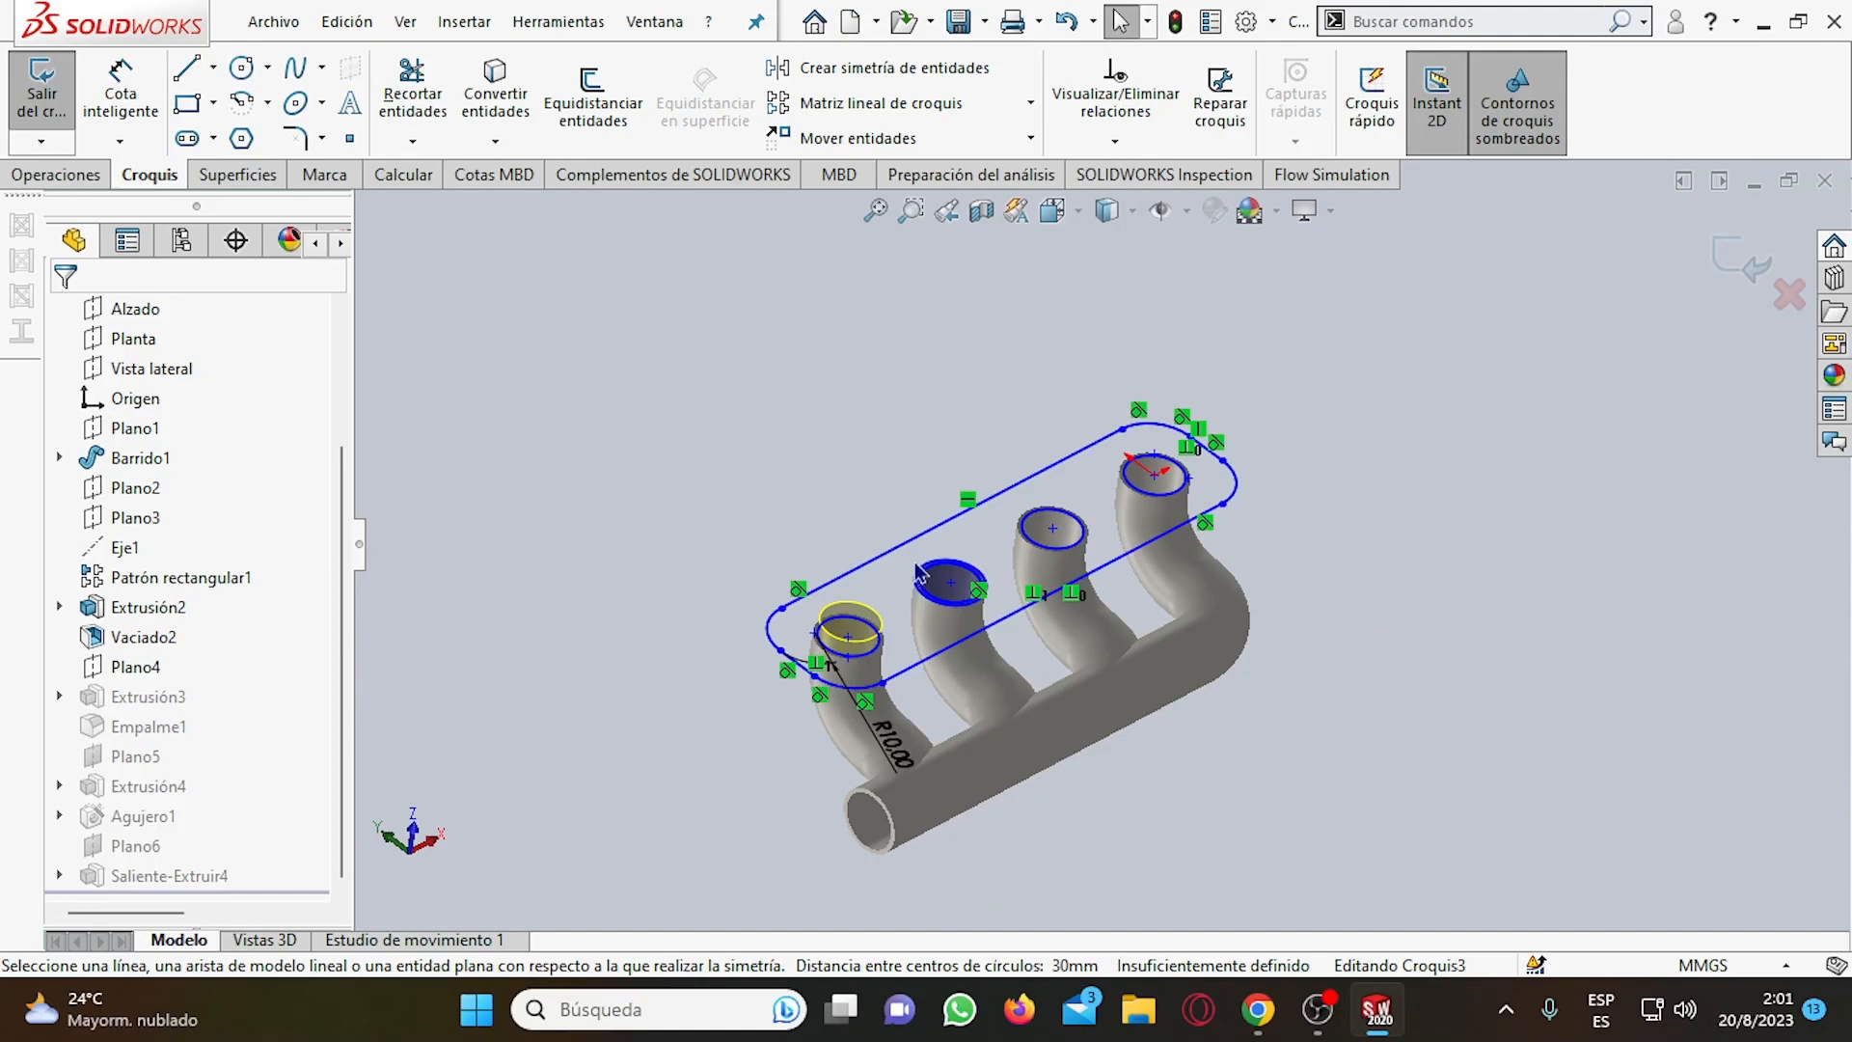
click(1318, 1009)
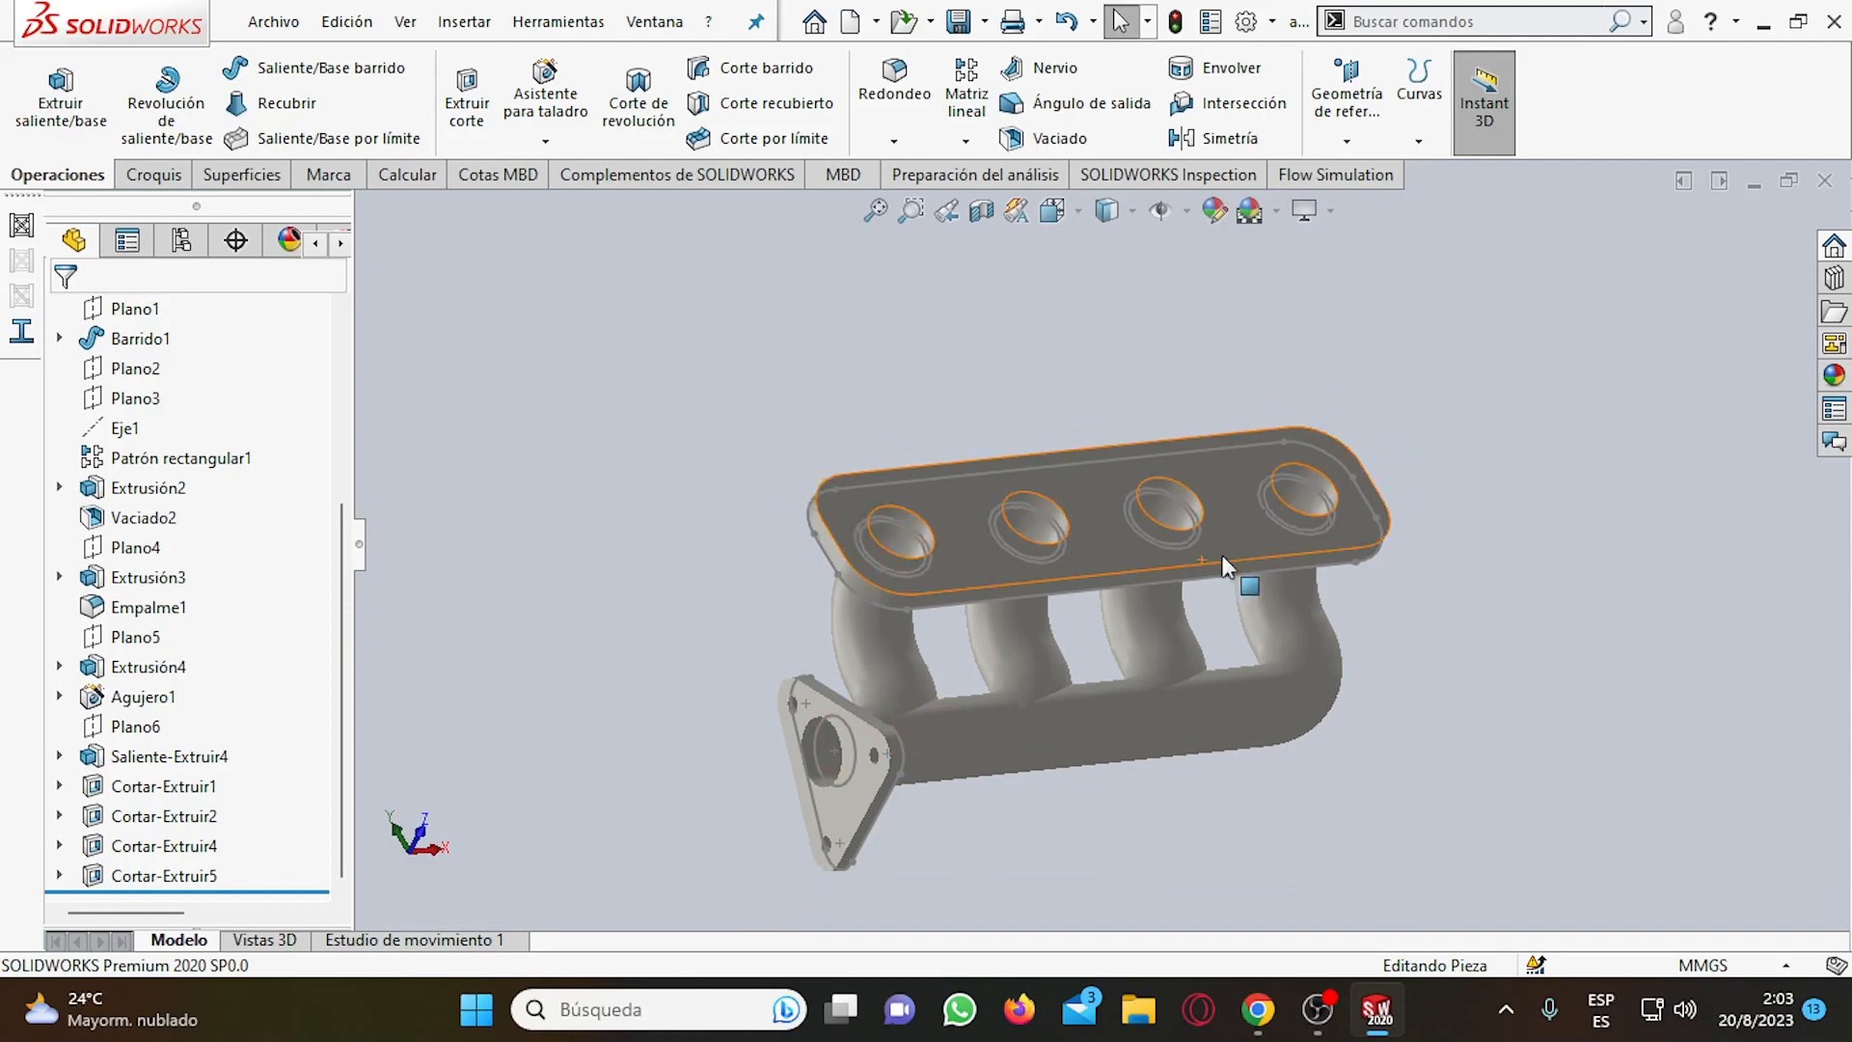
Review the flange holes cut by Cortar-Extruir1, Cortar-Extruir2 and Cortar-Extruir4, including the sketch Croquis3 used by the first cut.
scroll(1223, 564, down, 3)
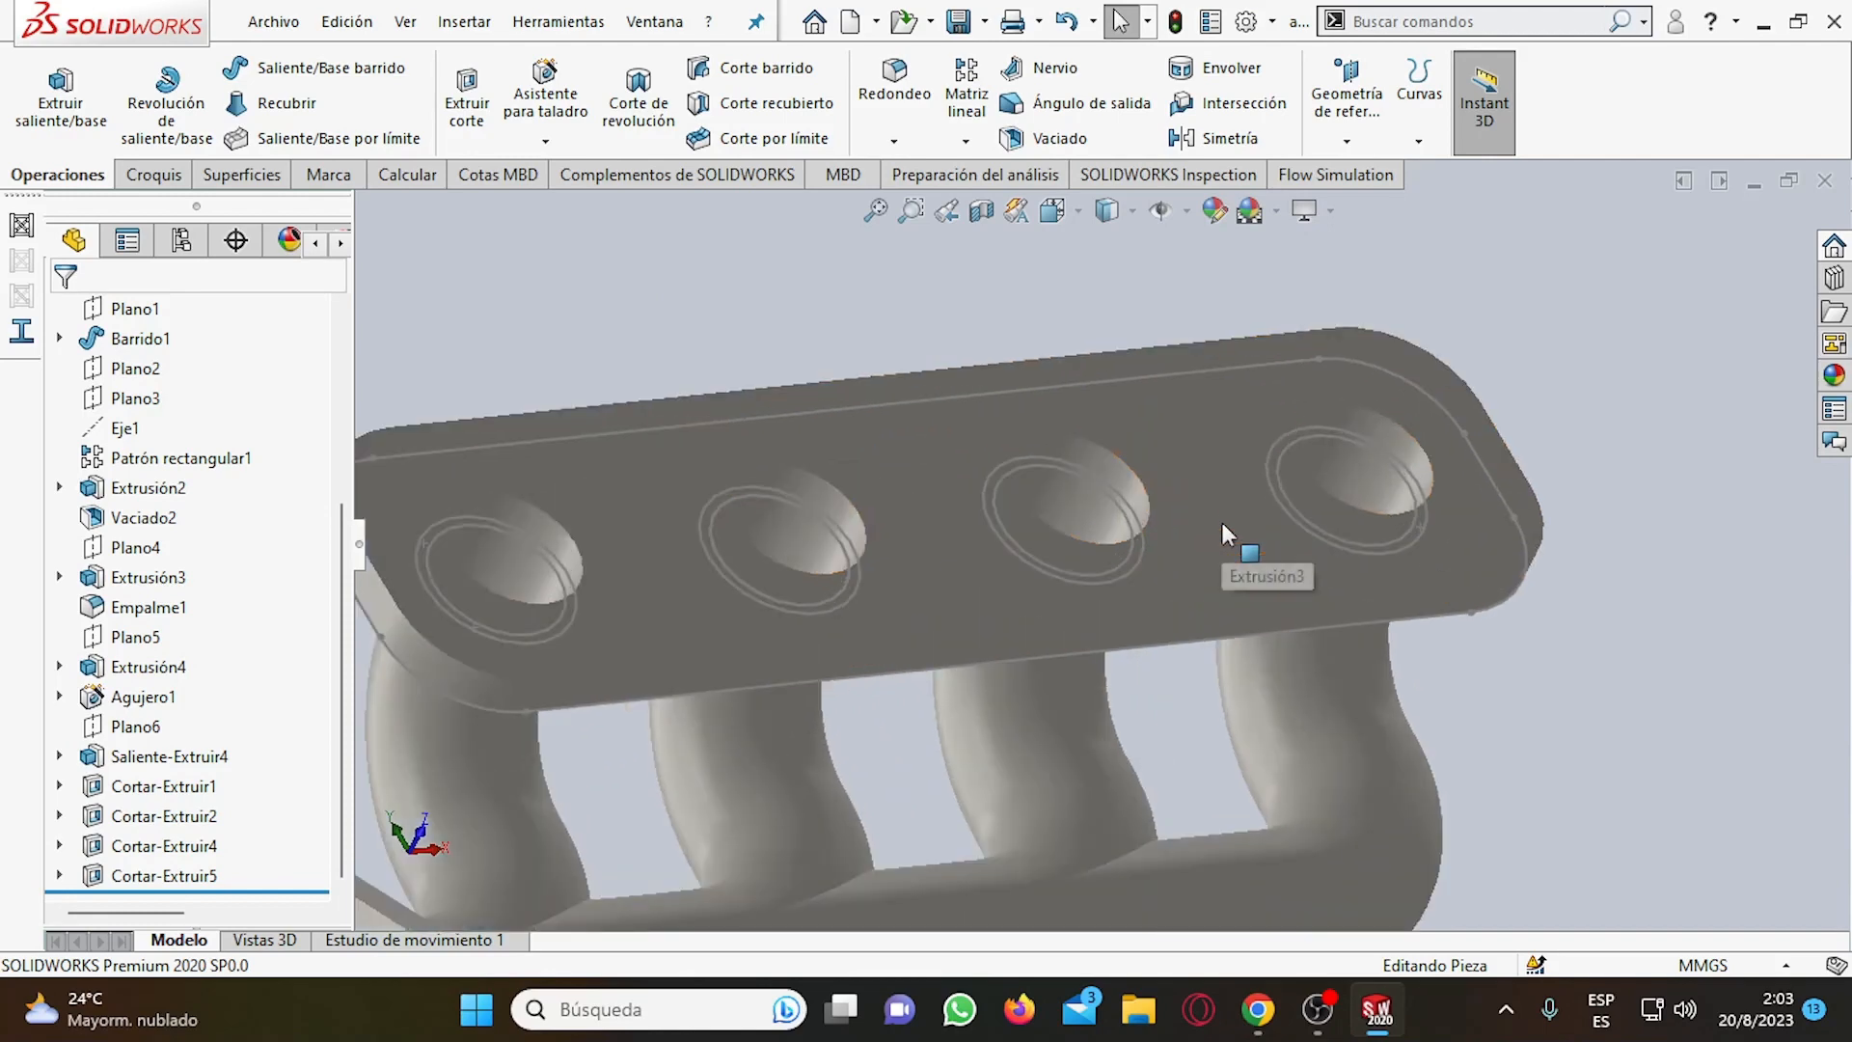
scroll(1061, 541, up, 3)
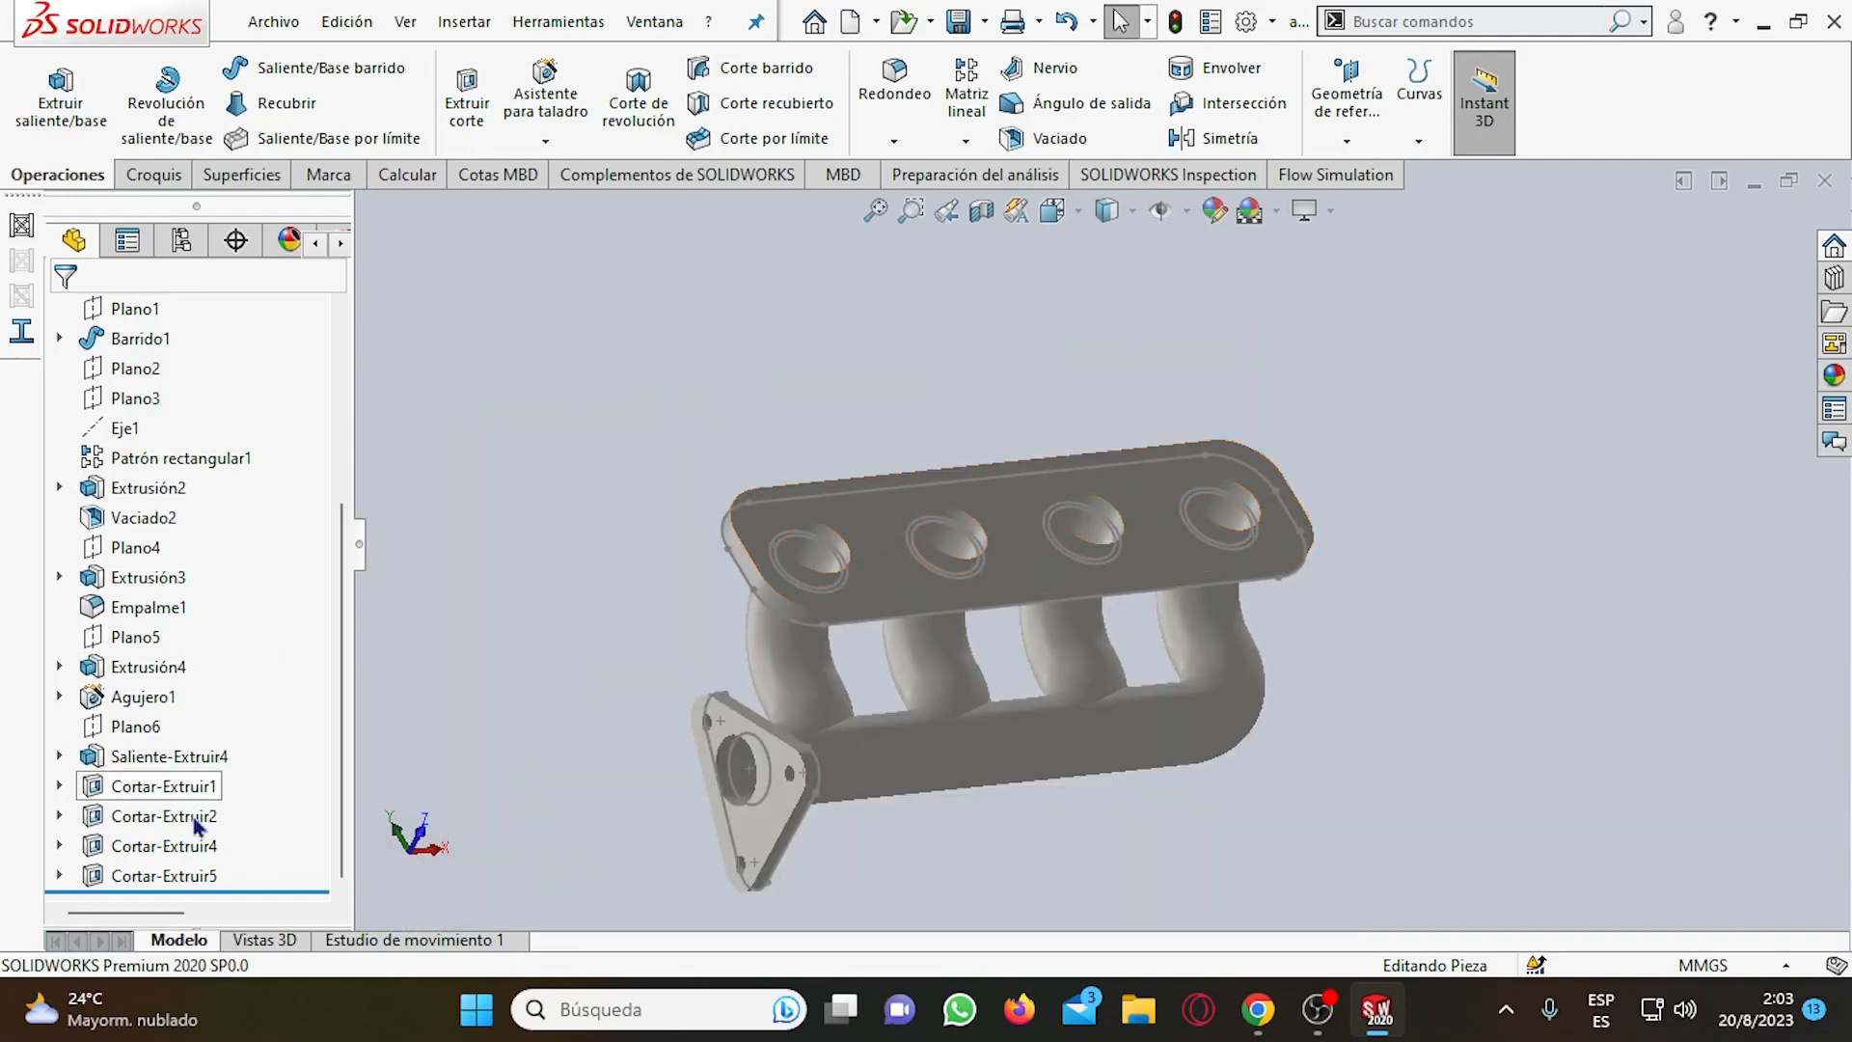
click(81, 787)
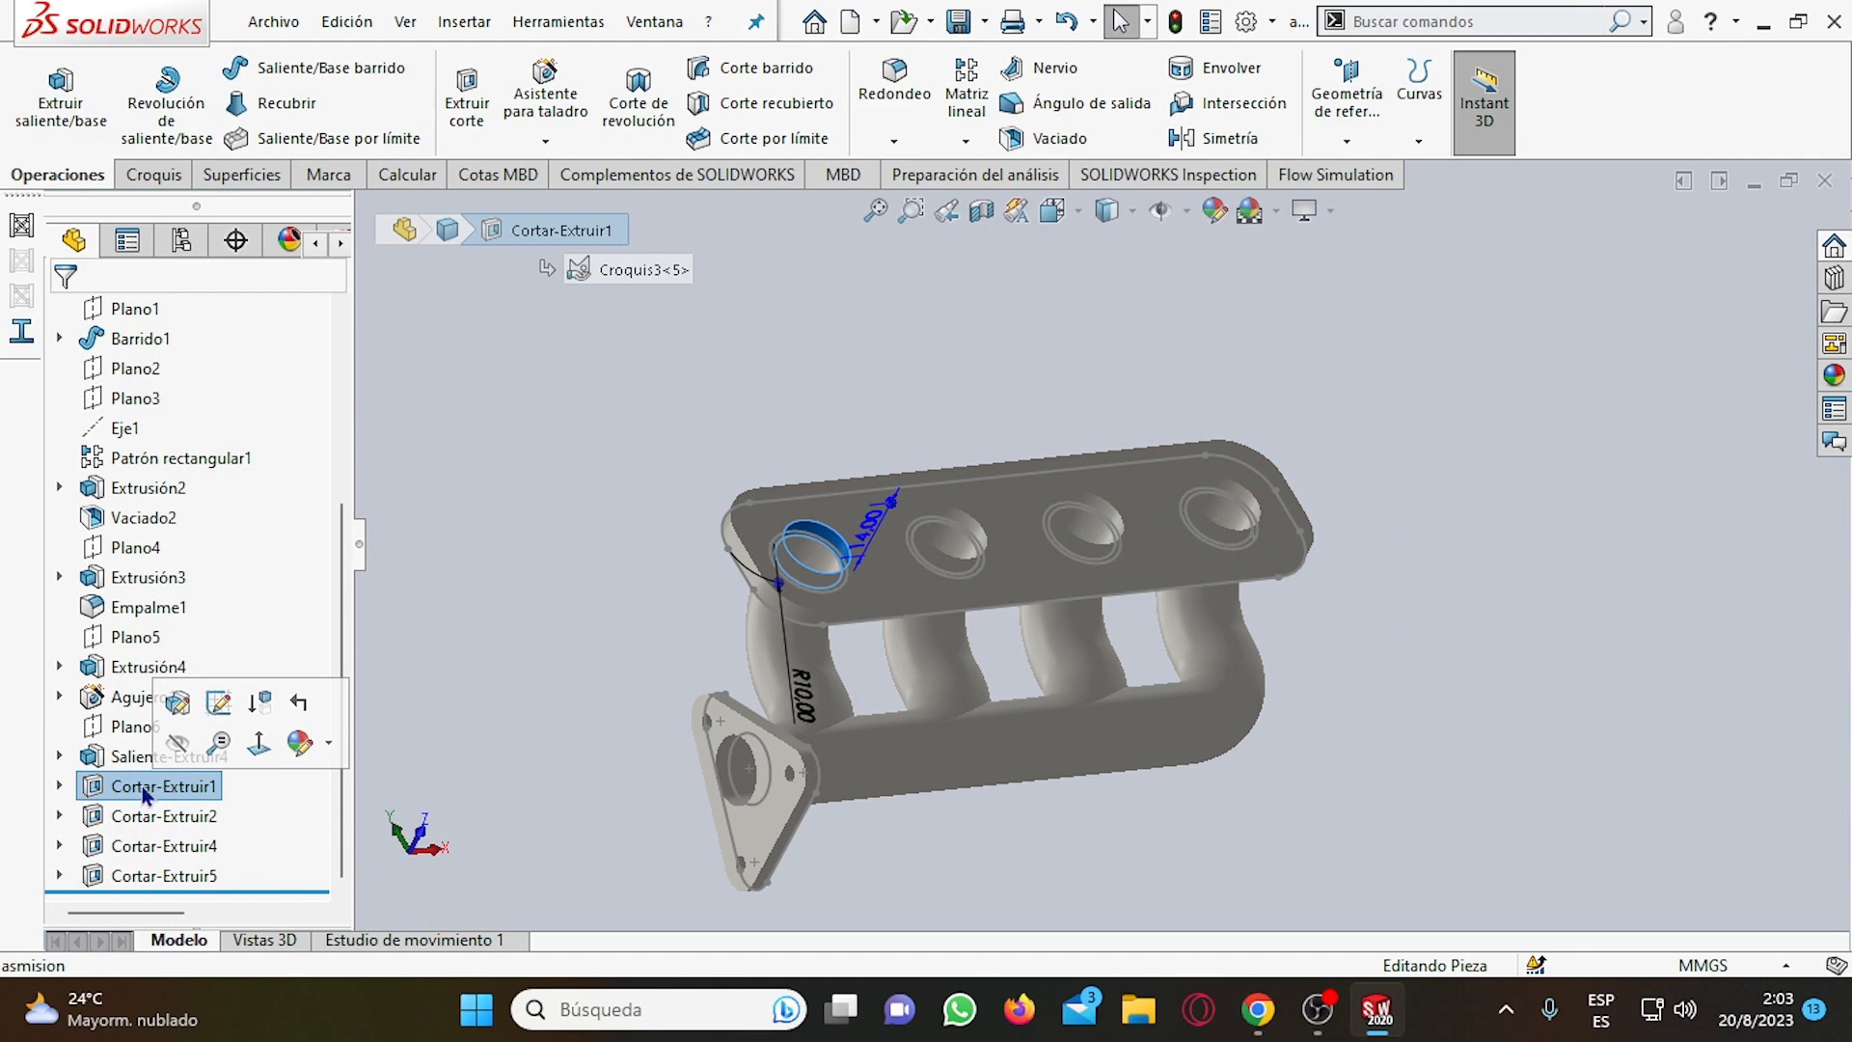
click(60, 786)
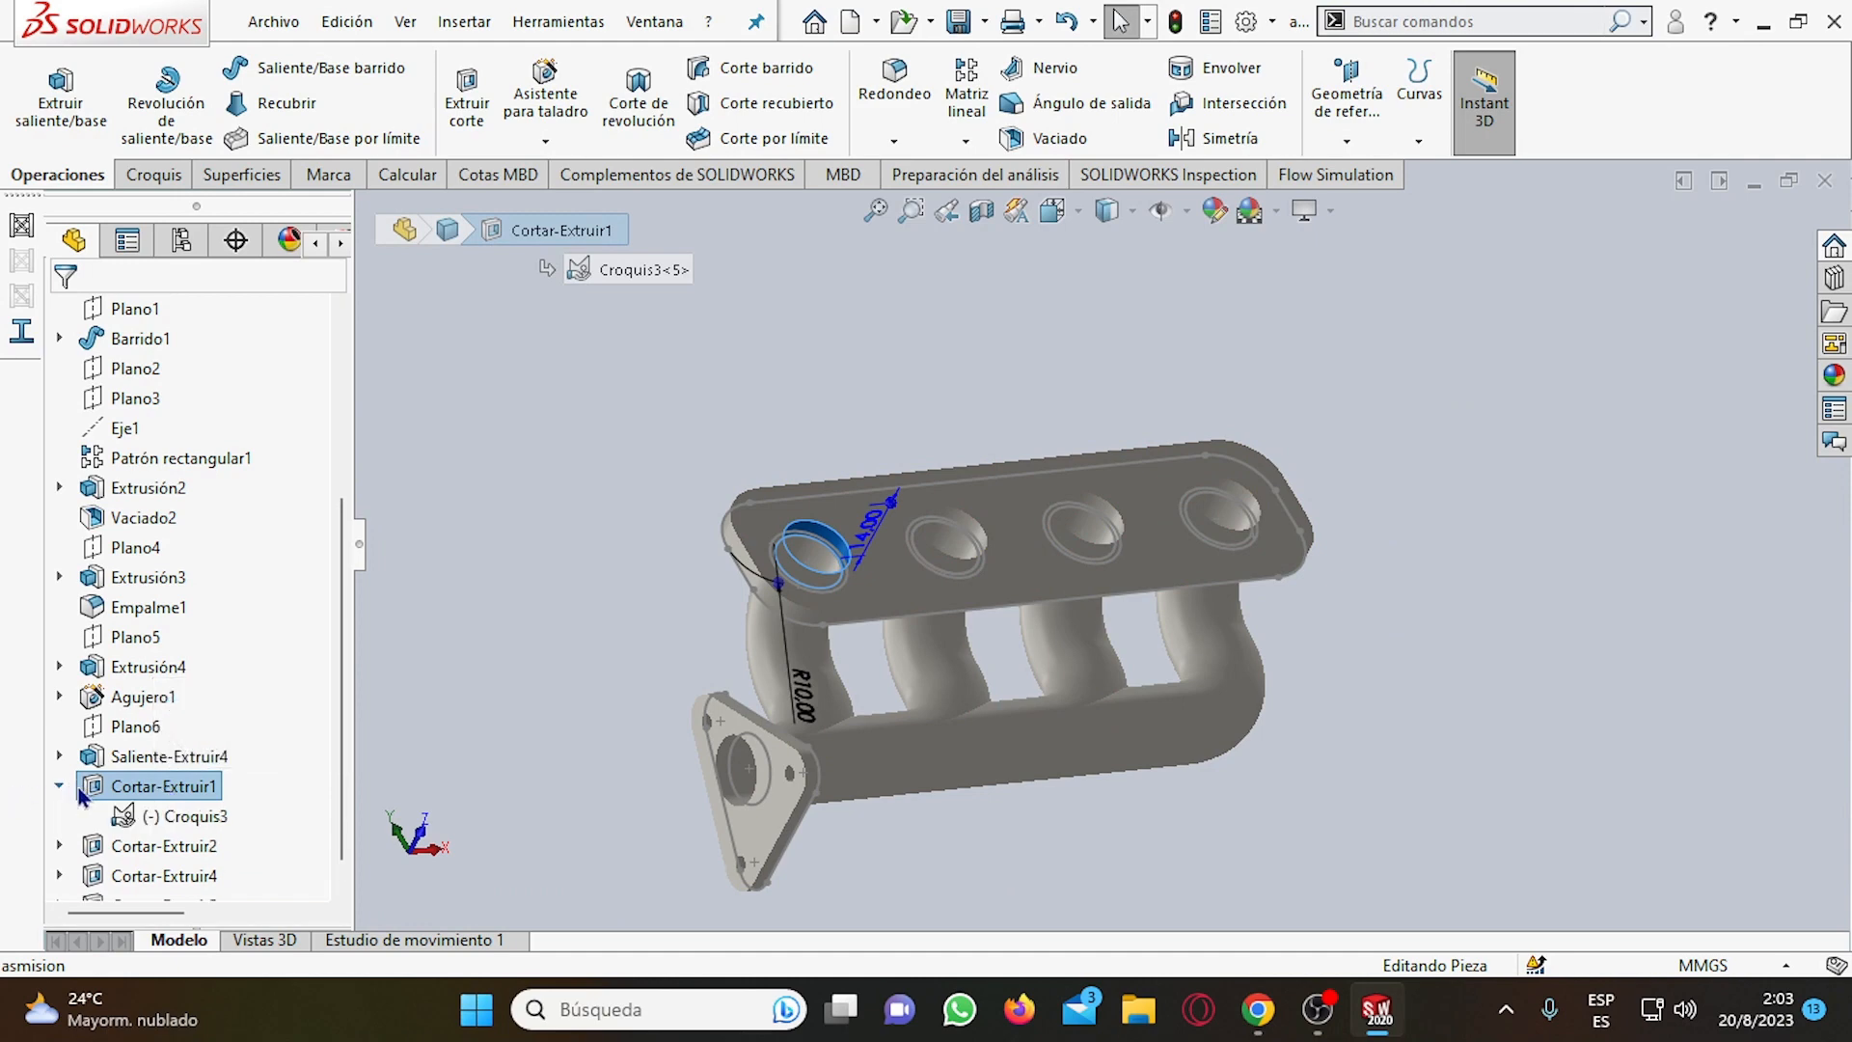
click(172, 815)
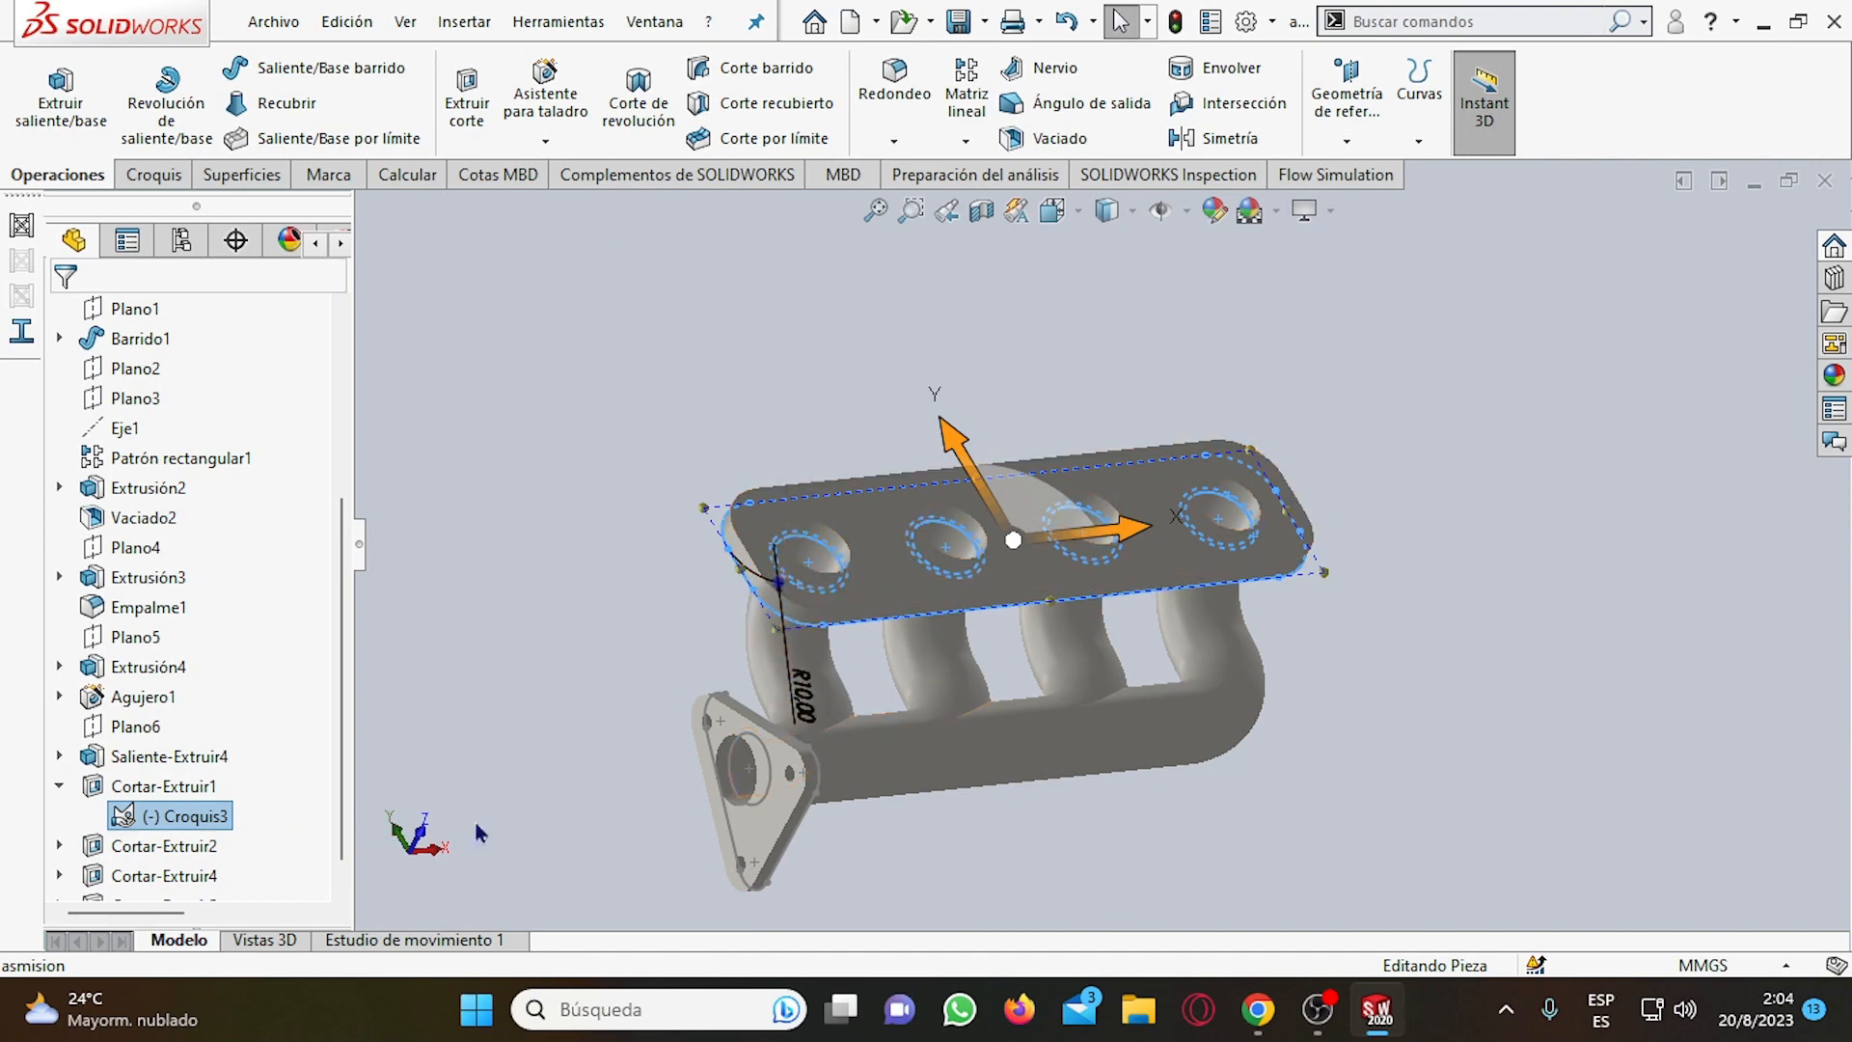
click(59, 786)
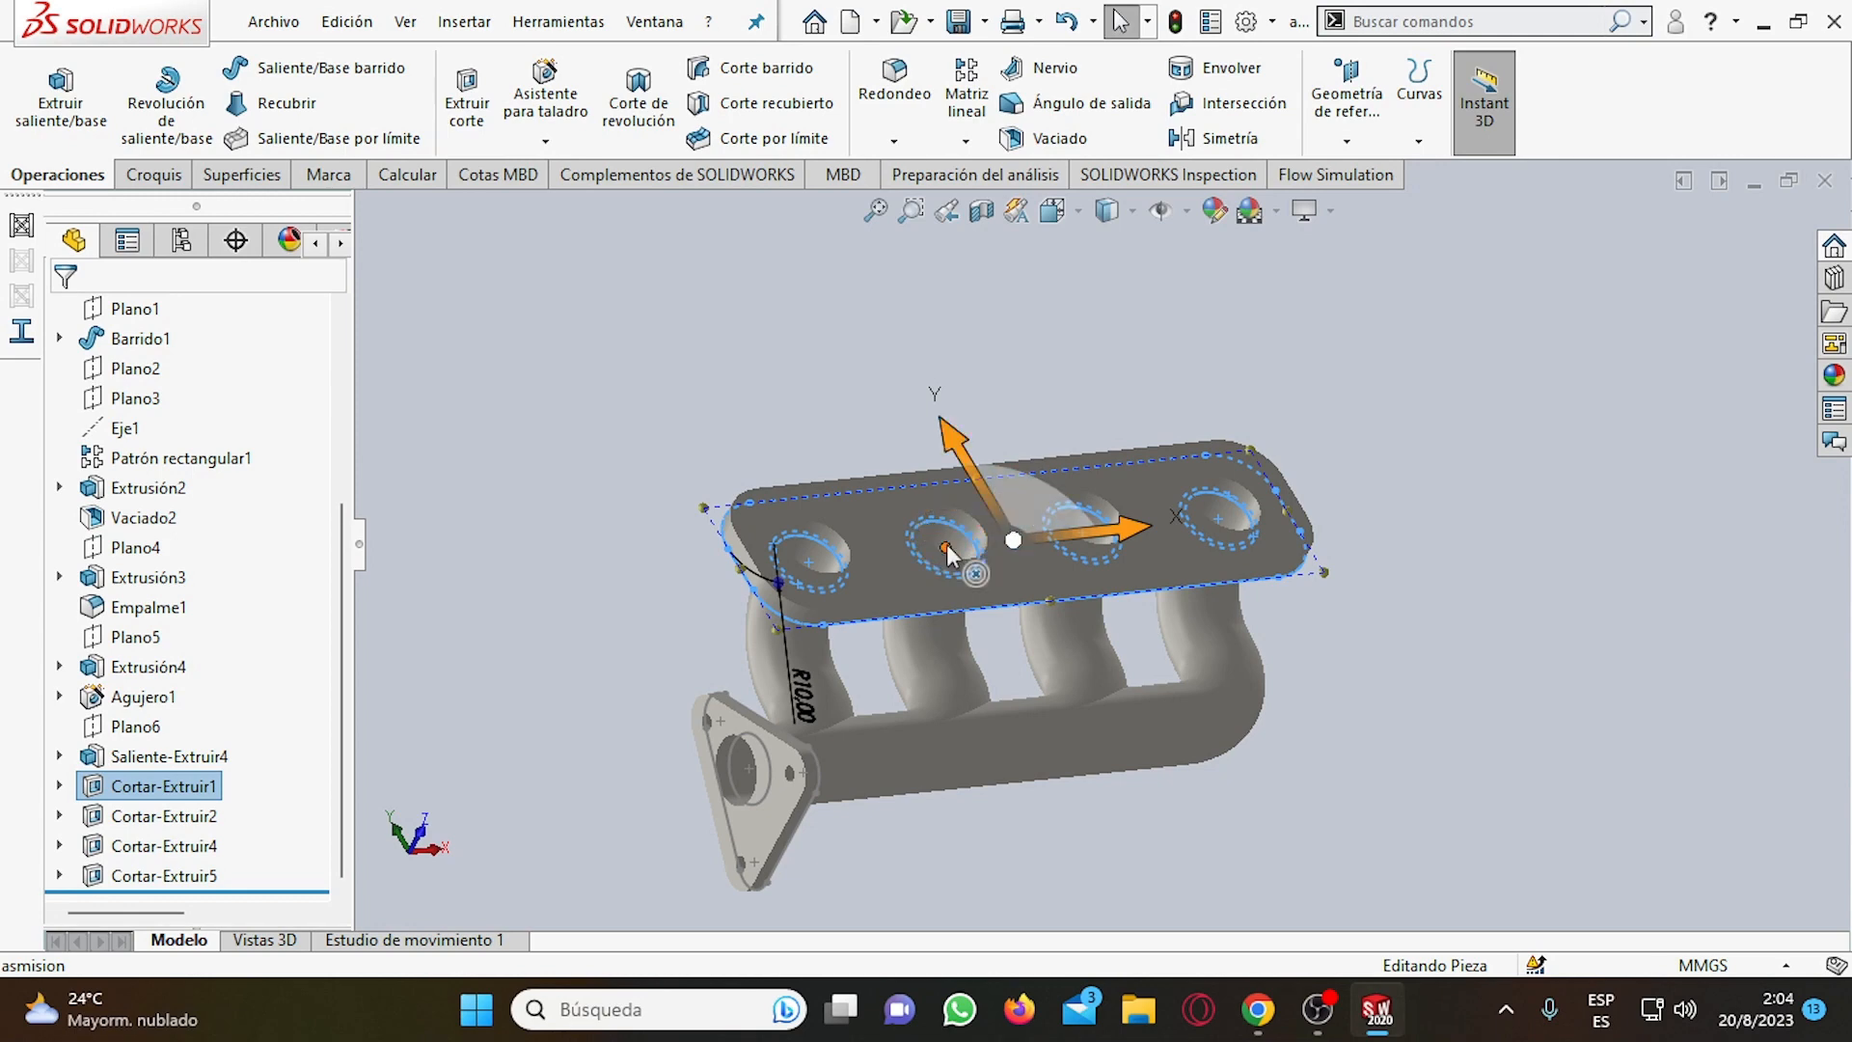
click(135, 816)
click(140, 846)
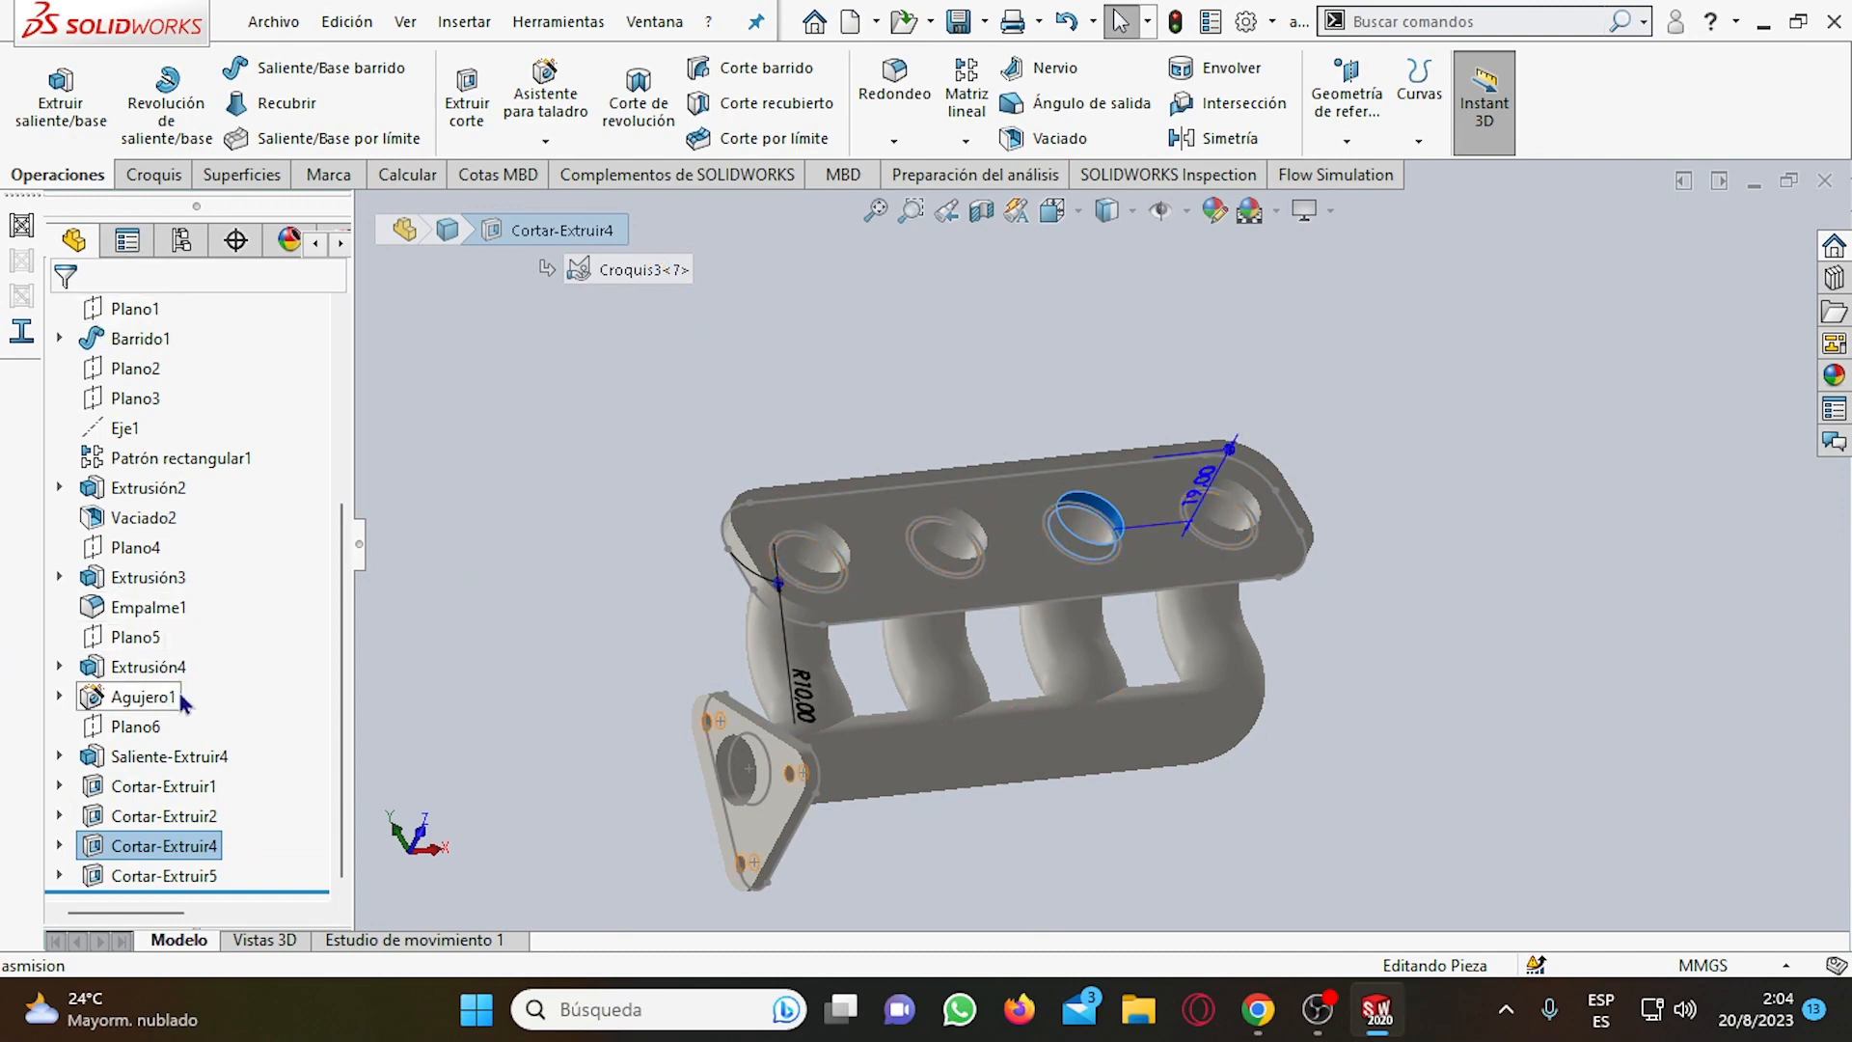
click(639, 424)
scroll(785, 490, up, 3)
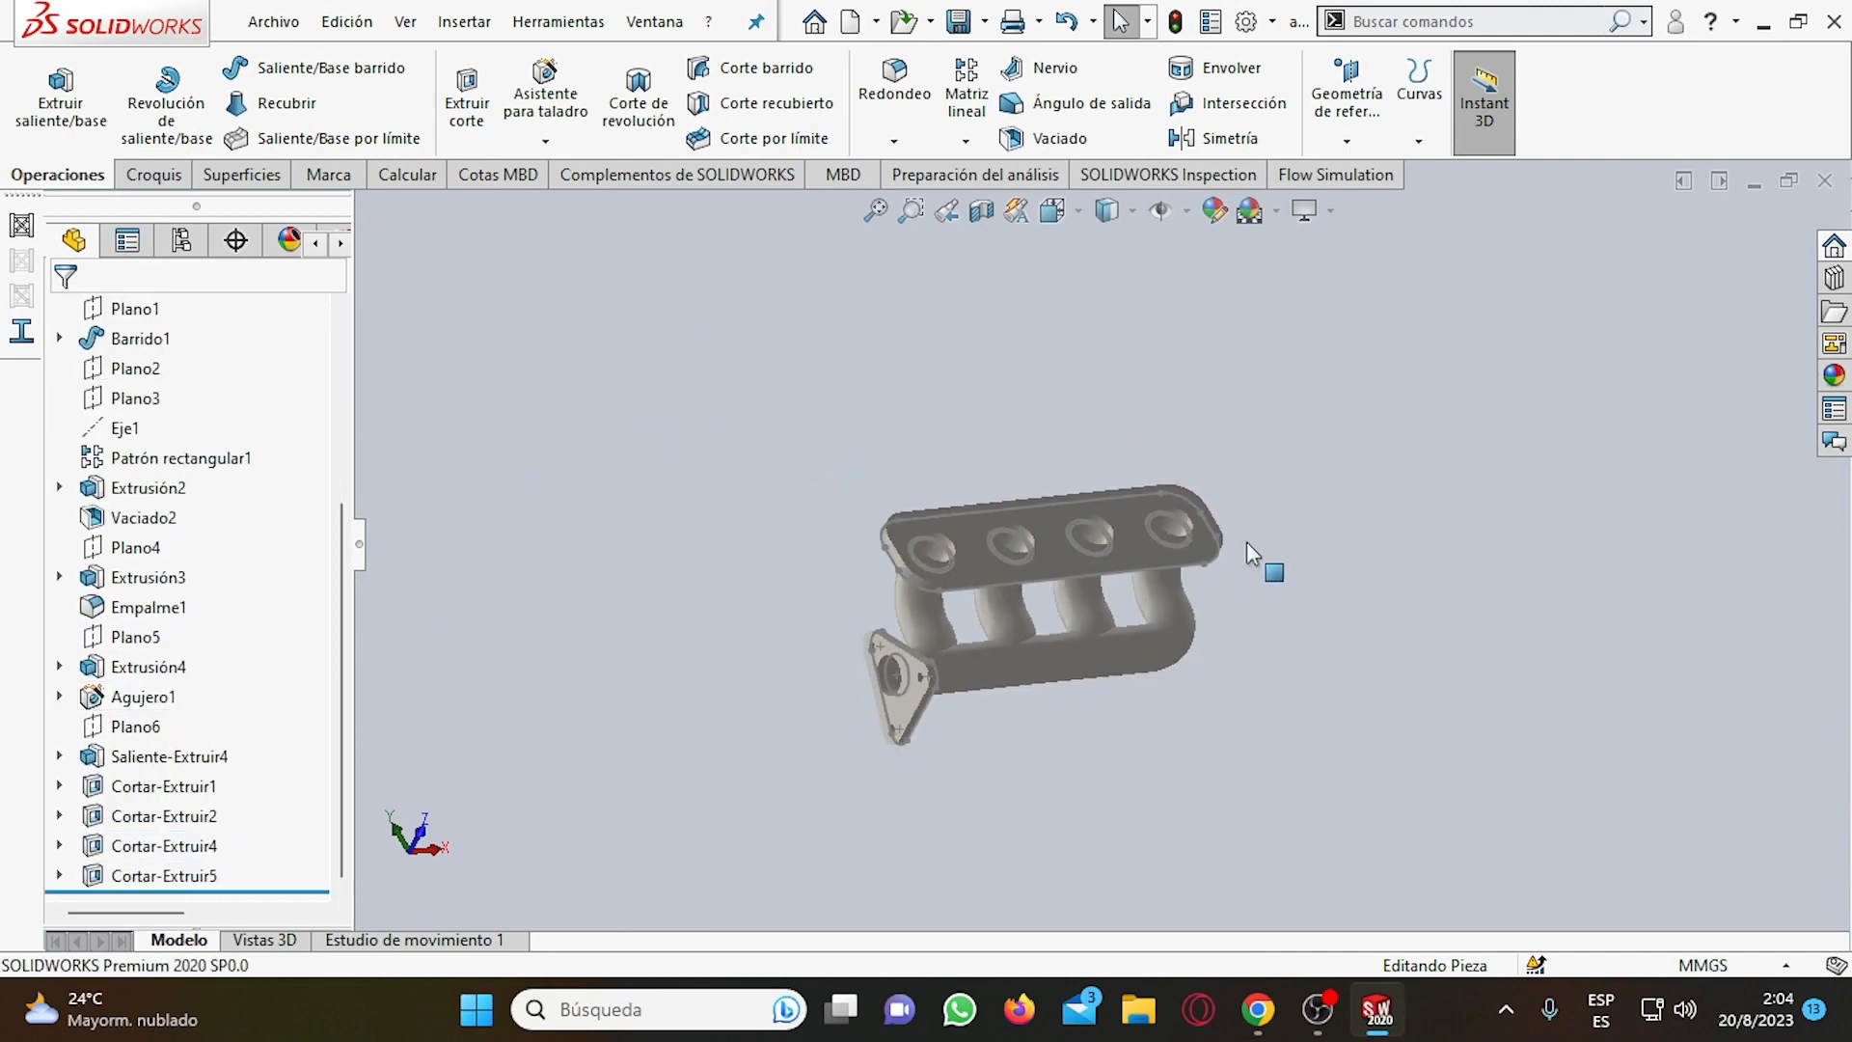
scroll(1340, 594, down, 2)
scroll(1072, 639, up, 3)
scroll(1001, 644, down, 2)
scroll(1229, 634, down, 3)
scroll(955, 550, up, 3)
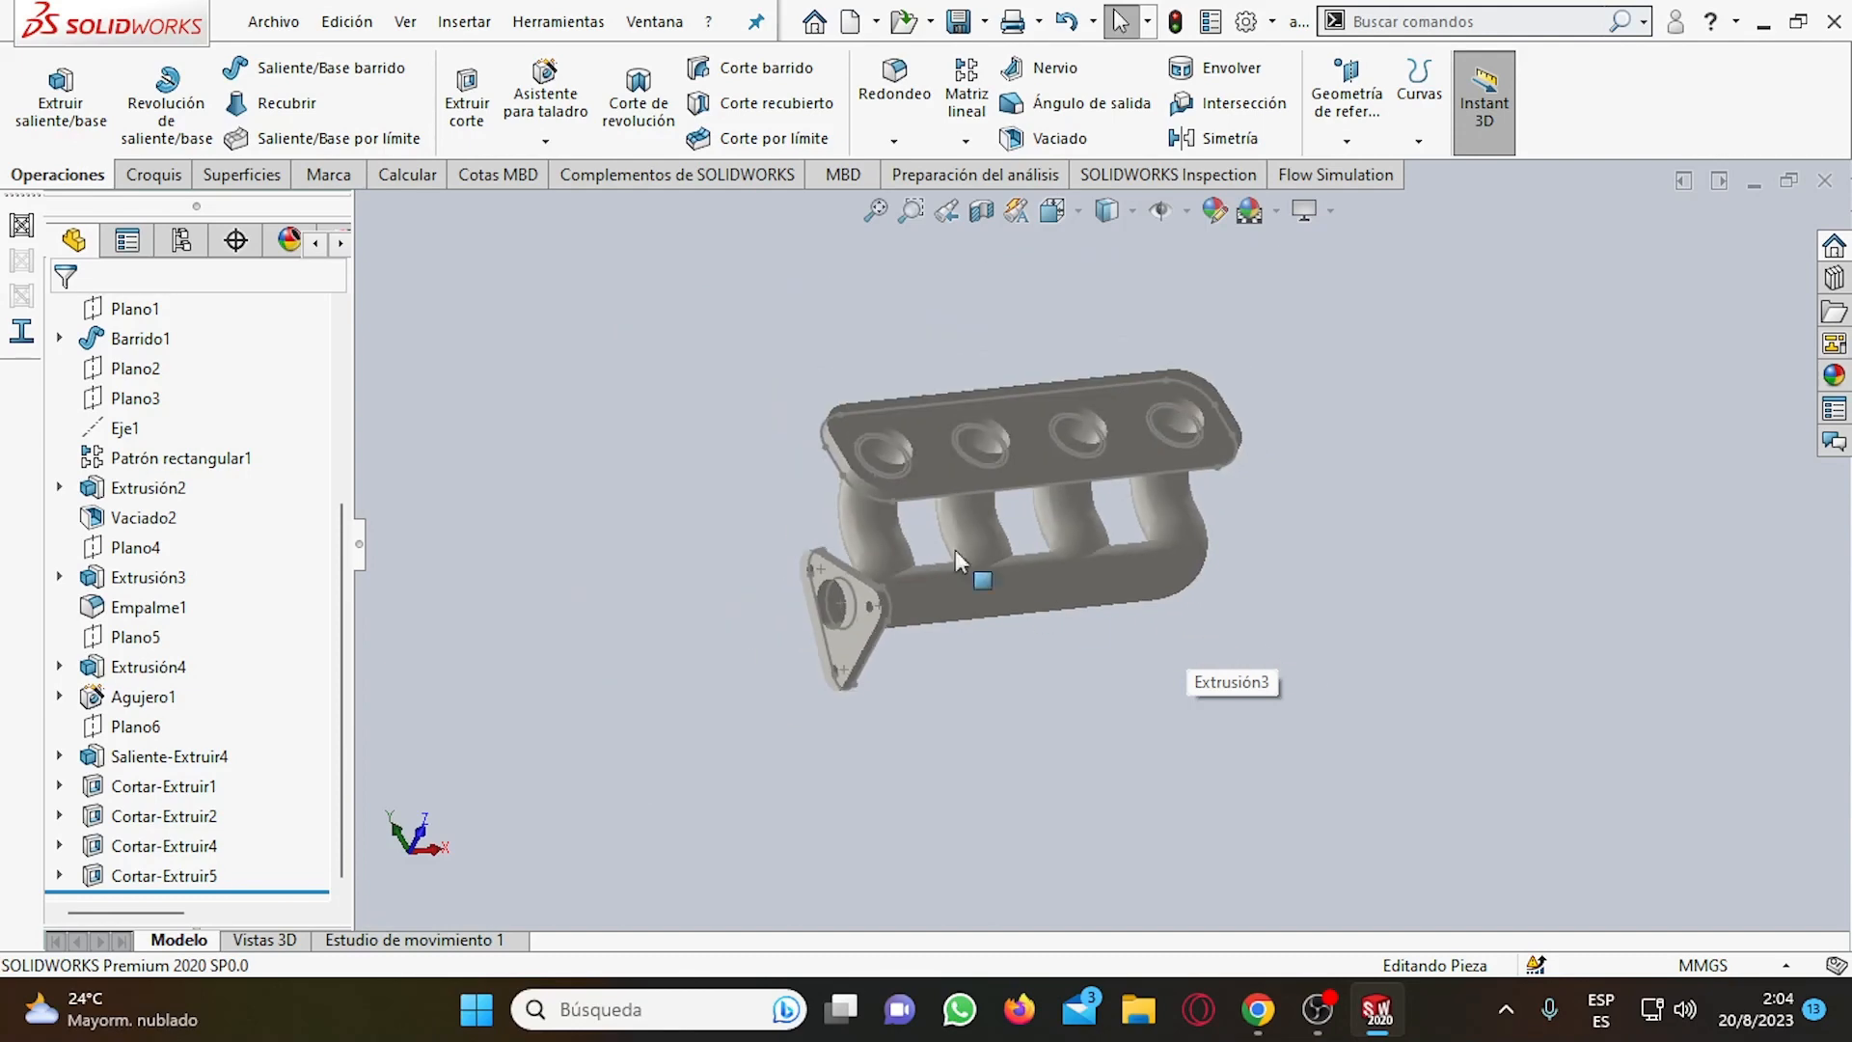
scroll(808, 523, down, 2)
right_click(537, 504)
click(481, 536)
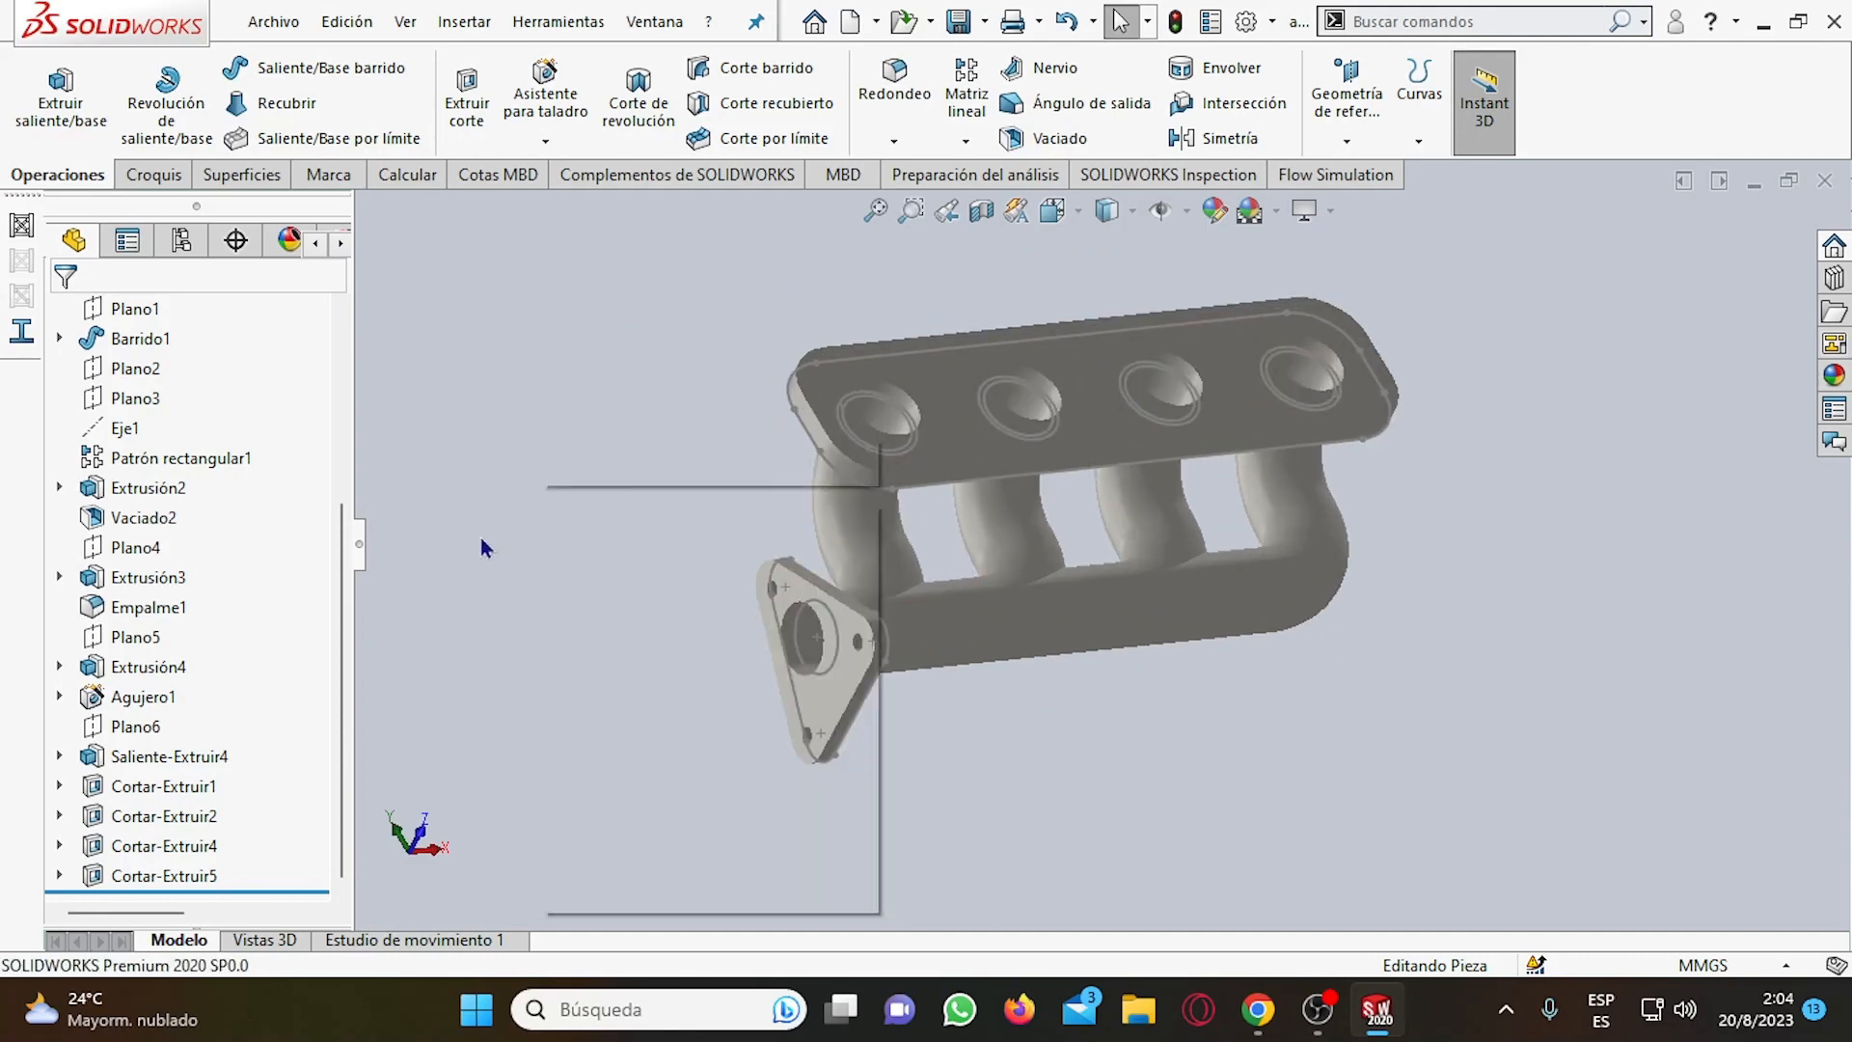
Try to create a new Flow Simulation project for the manifold part.
click(1329, 175)
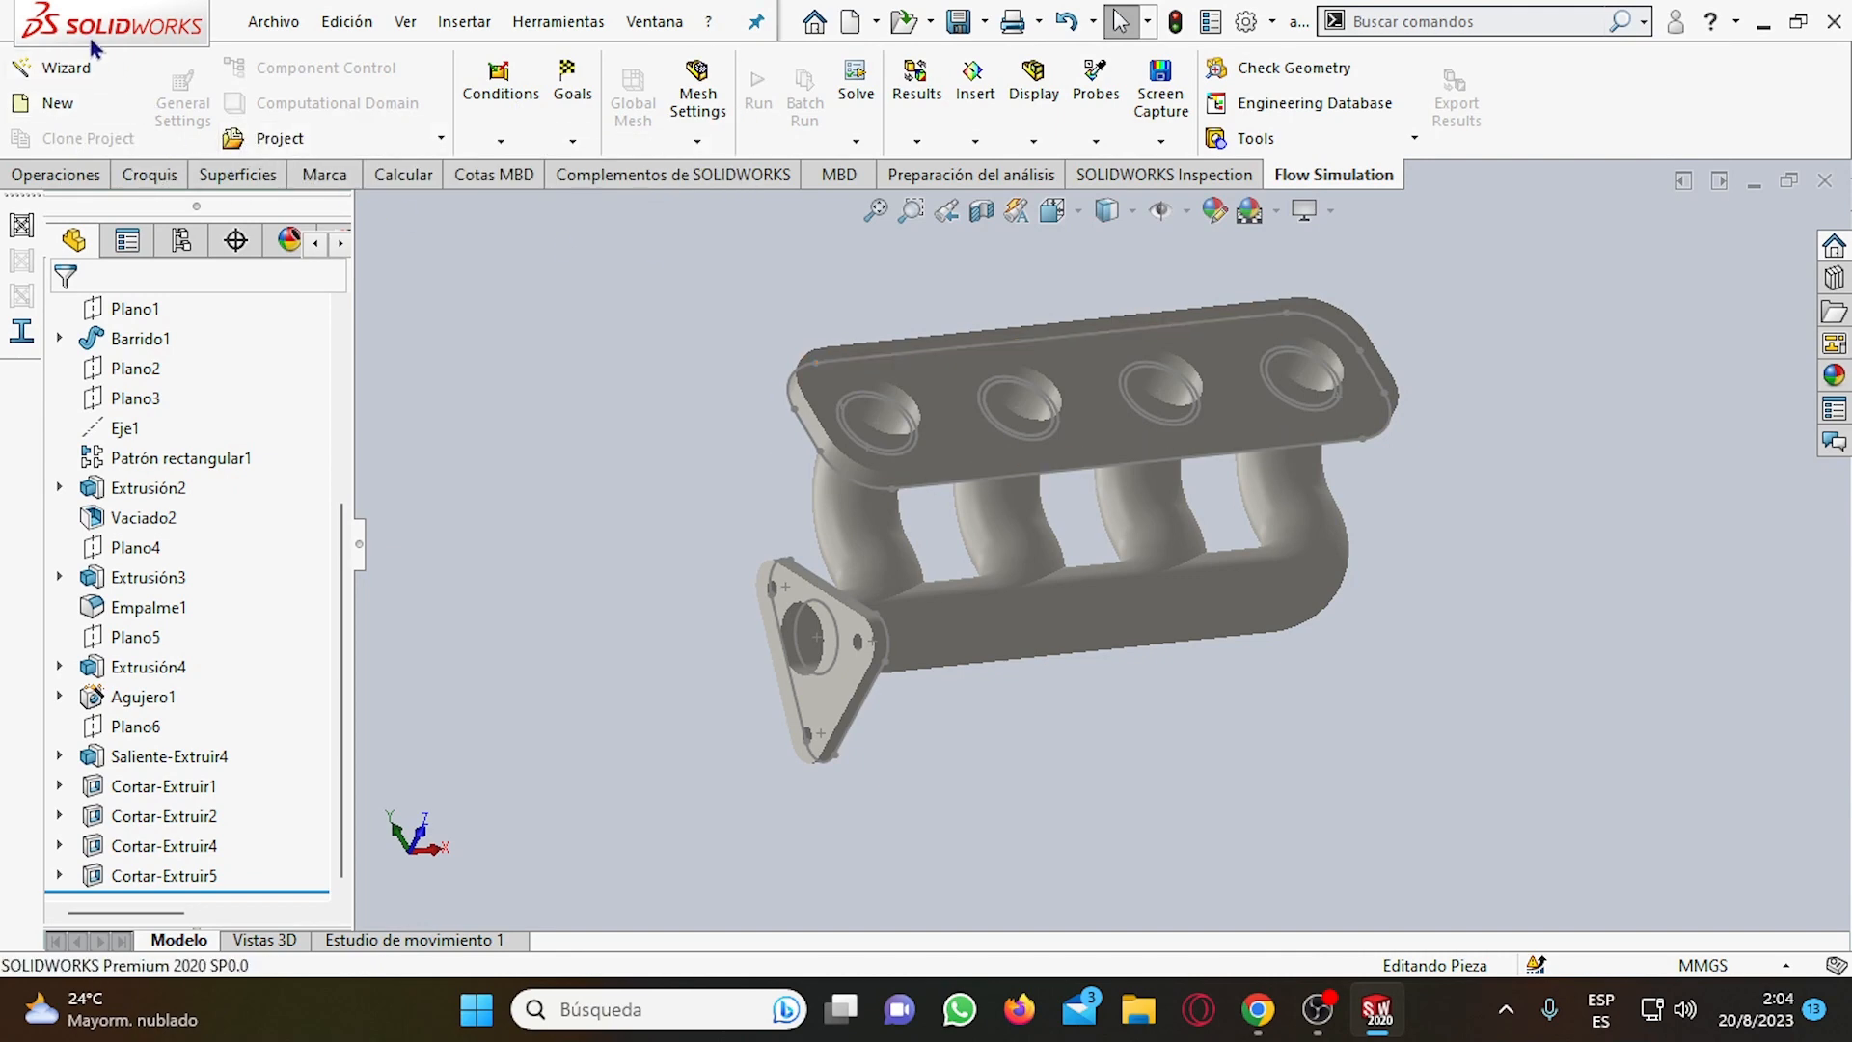
click(102, 101)
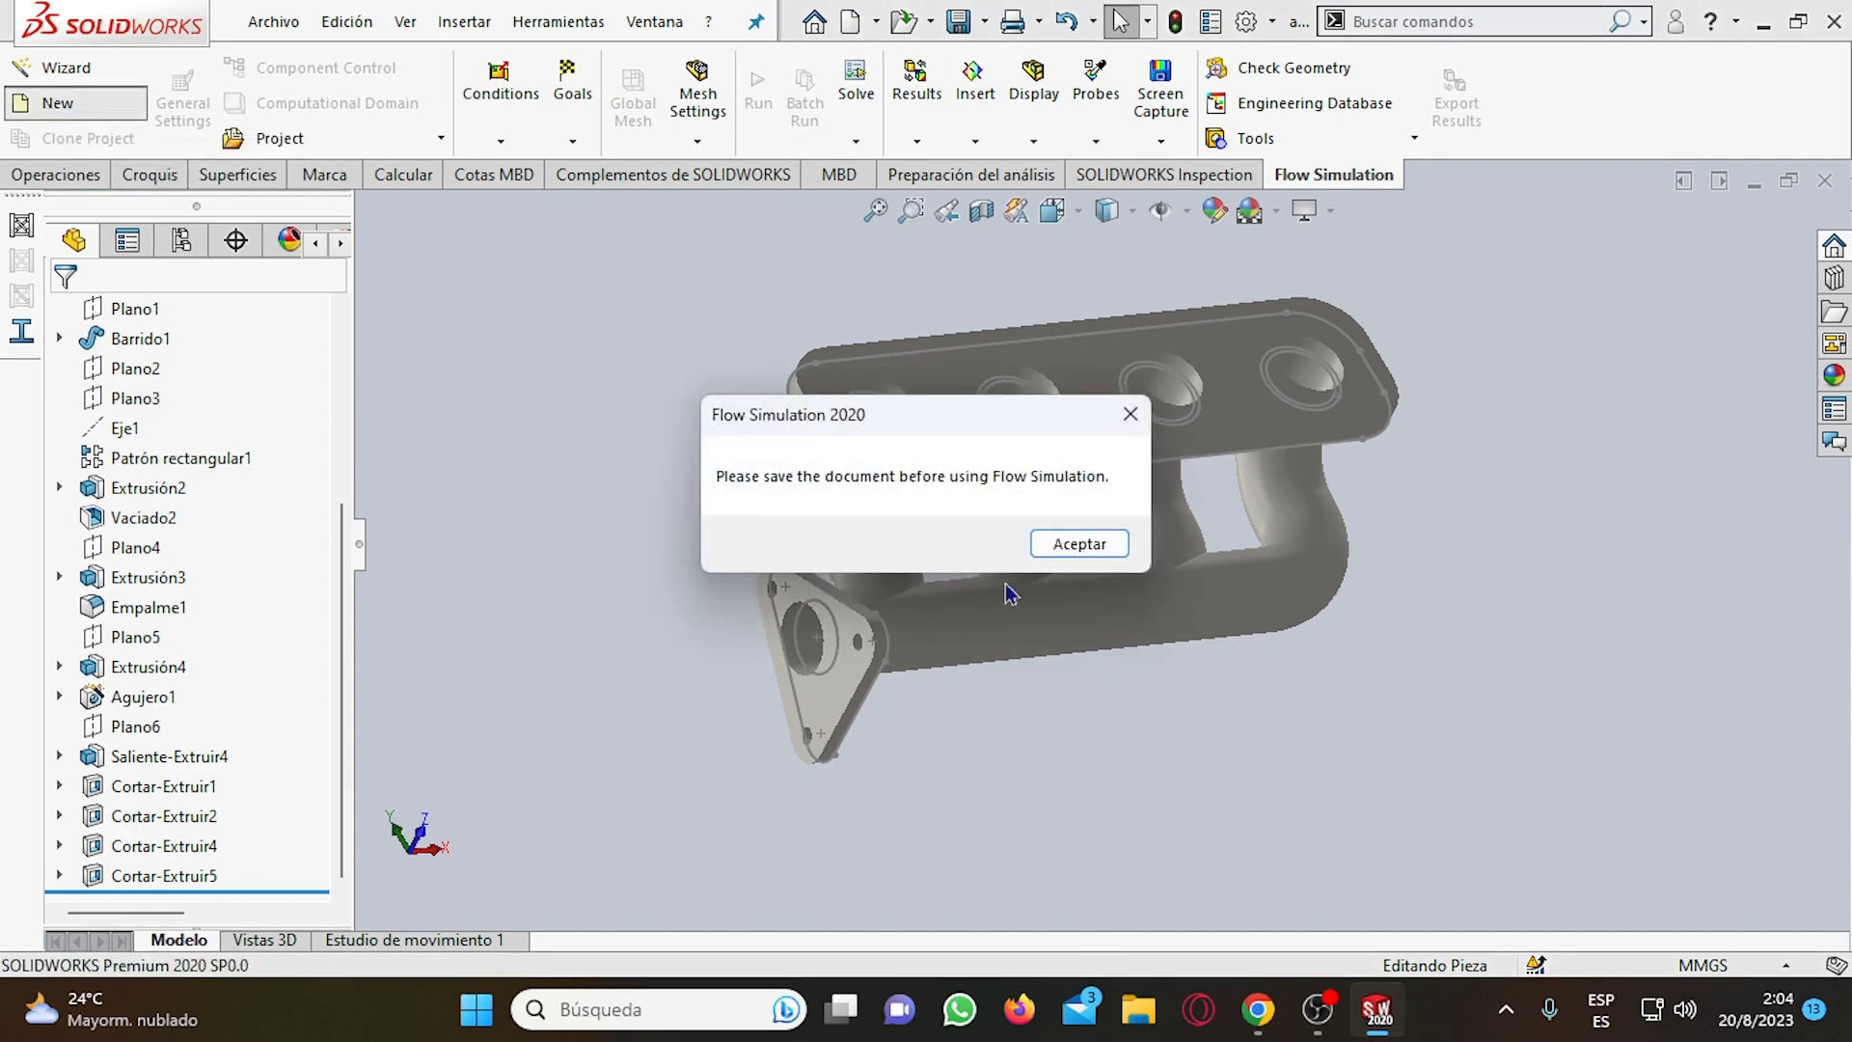
click(1079, 541)
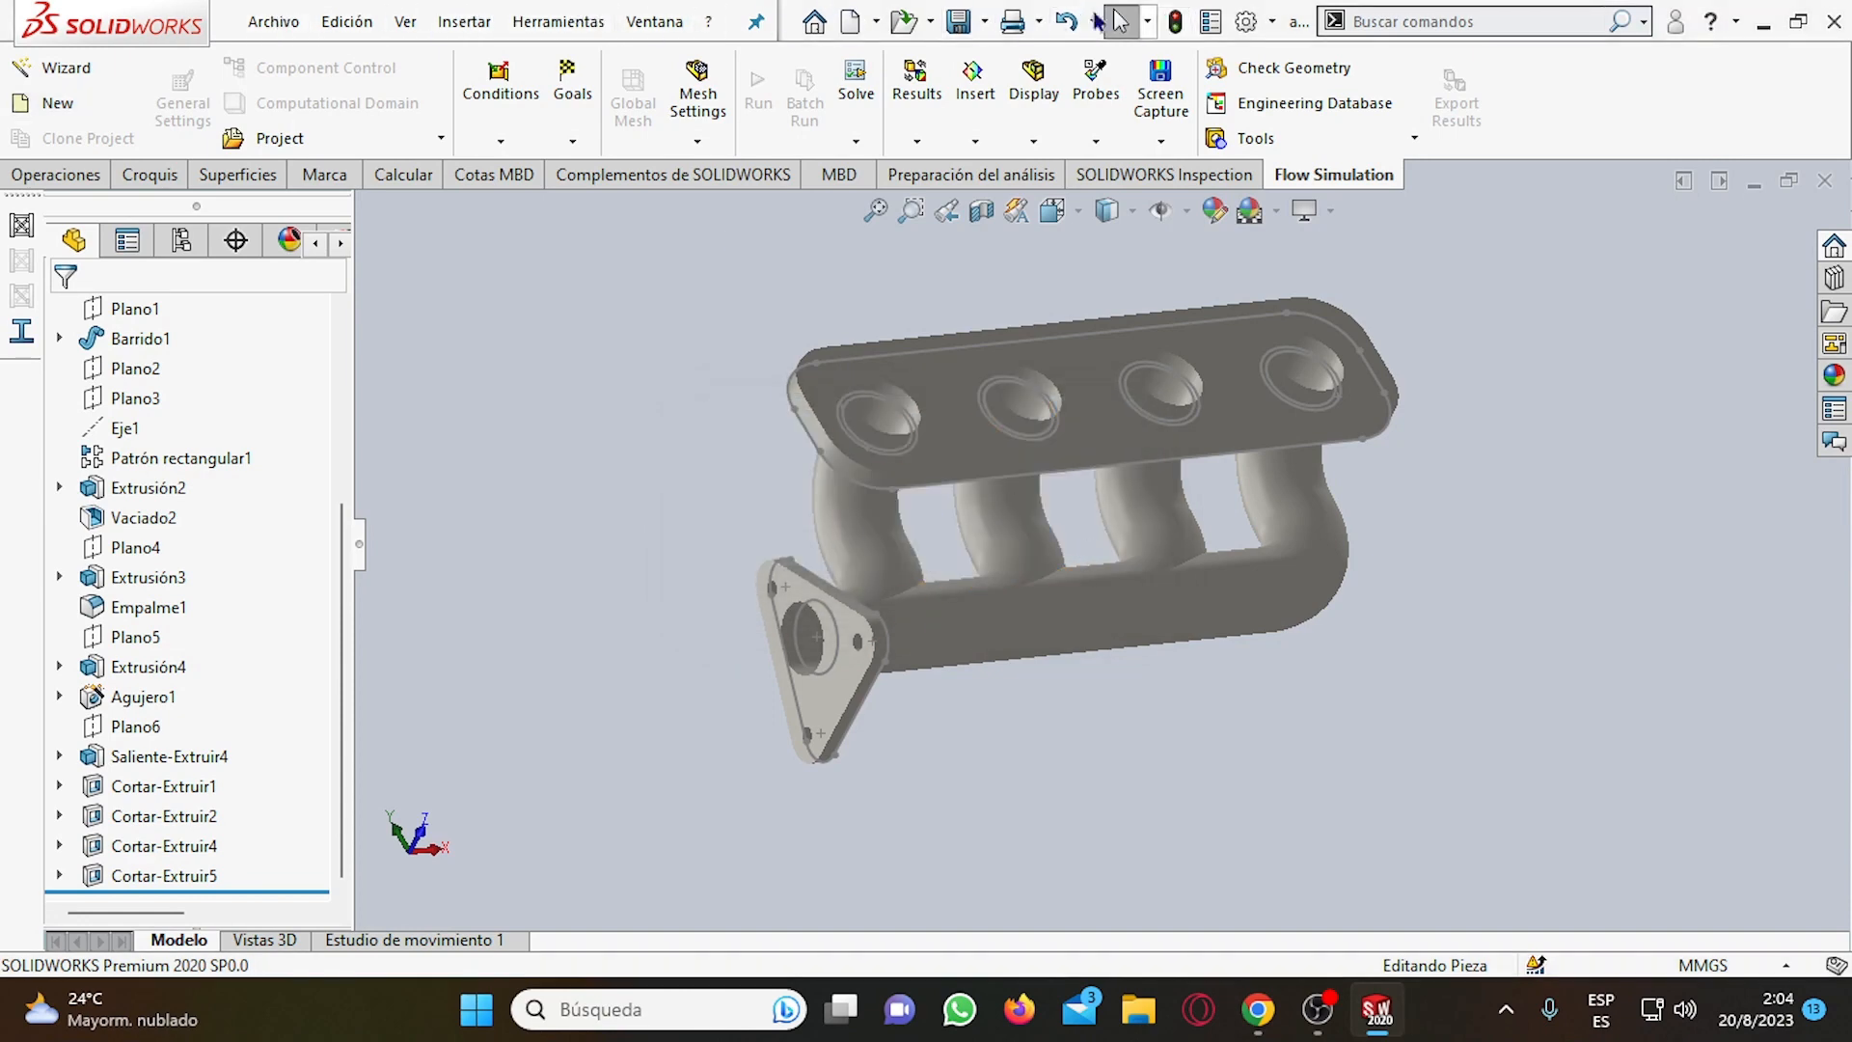
Save a copy of the part as MANIFOLD in the Descargas folder and continue working in the original document.
click(277, 21)
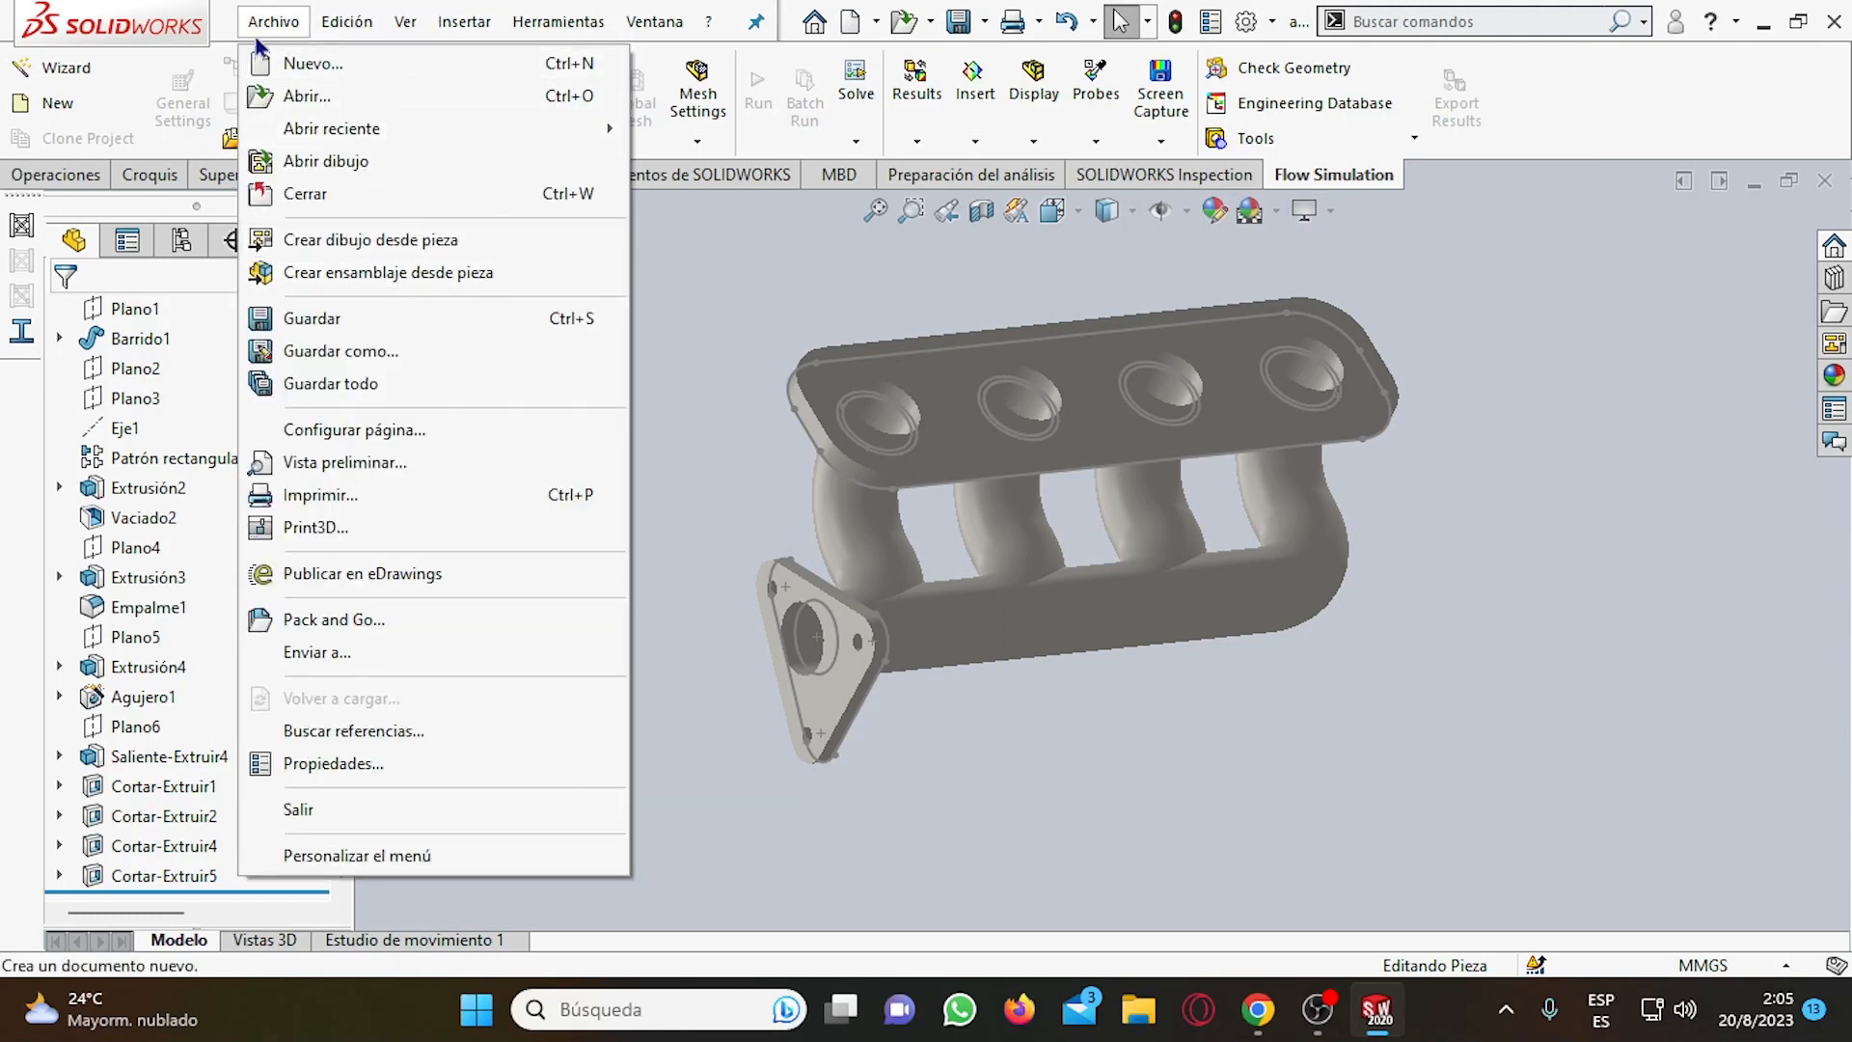
click(339, 351)
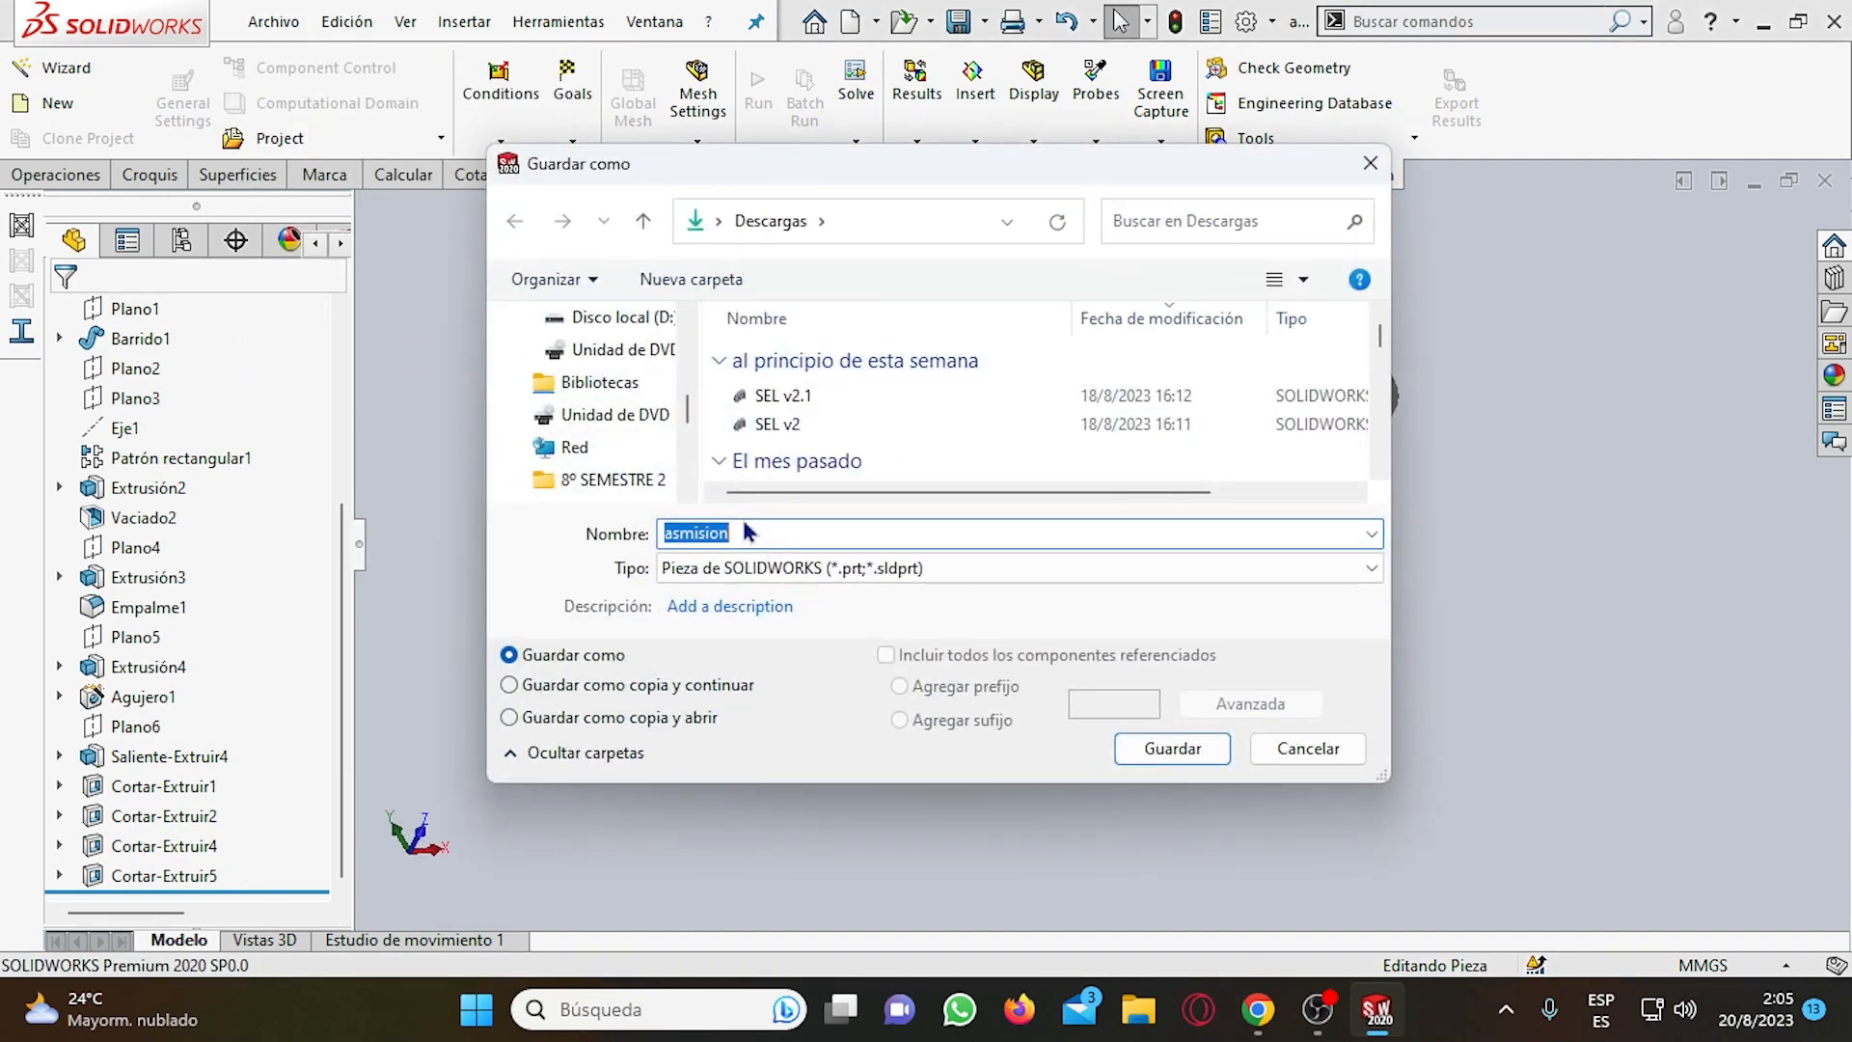
text(MANIFOLD)
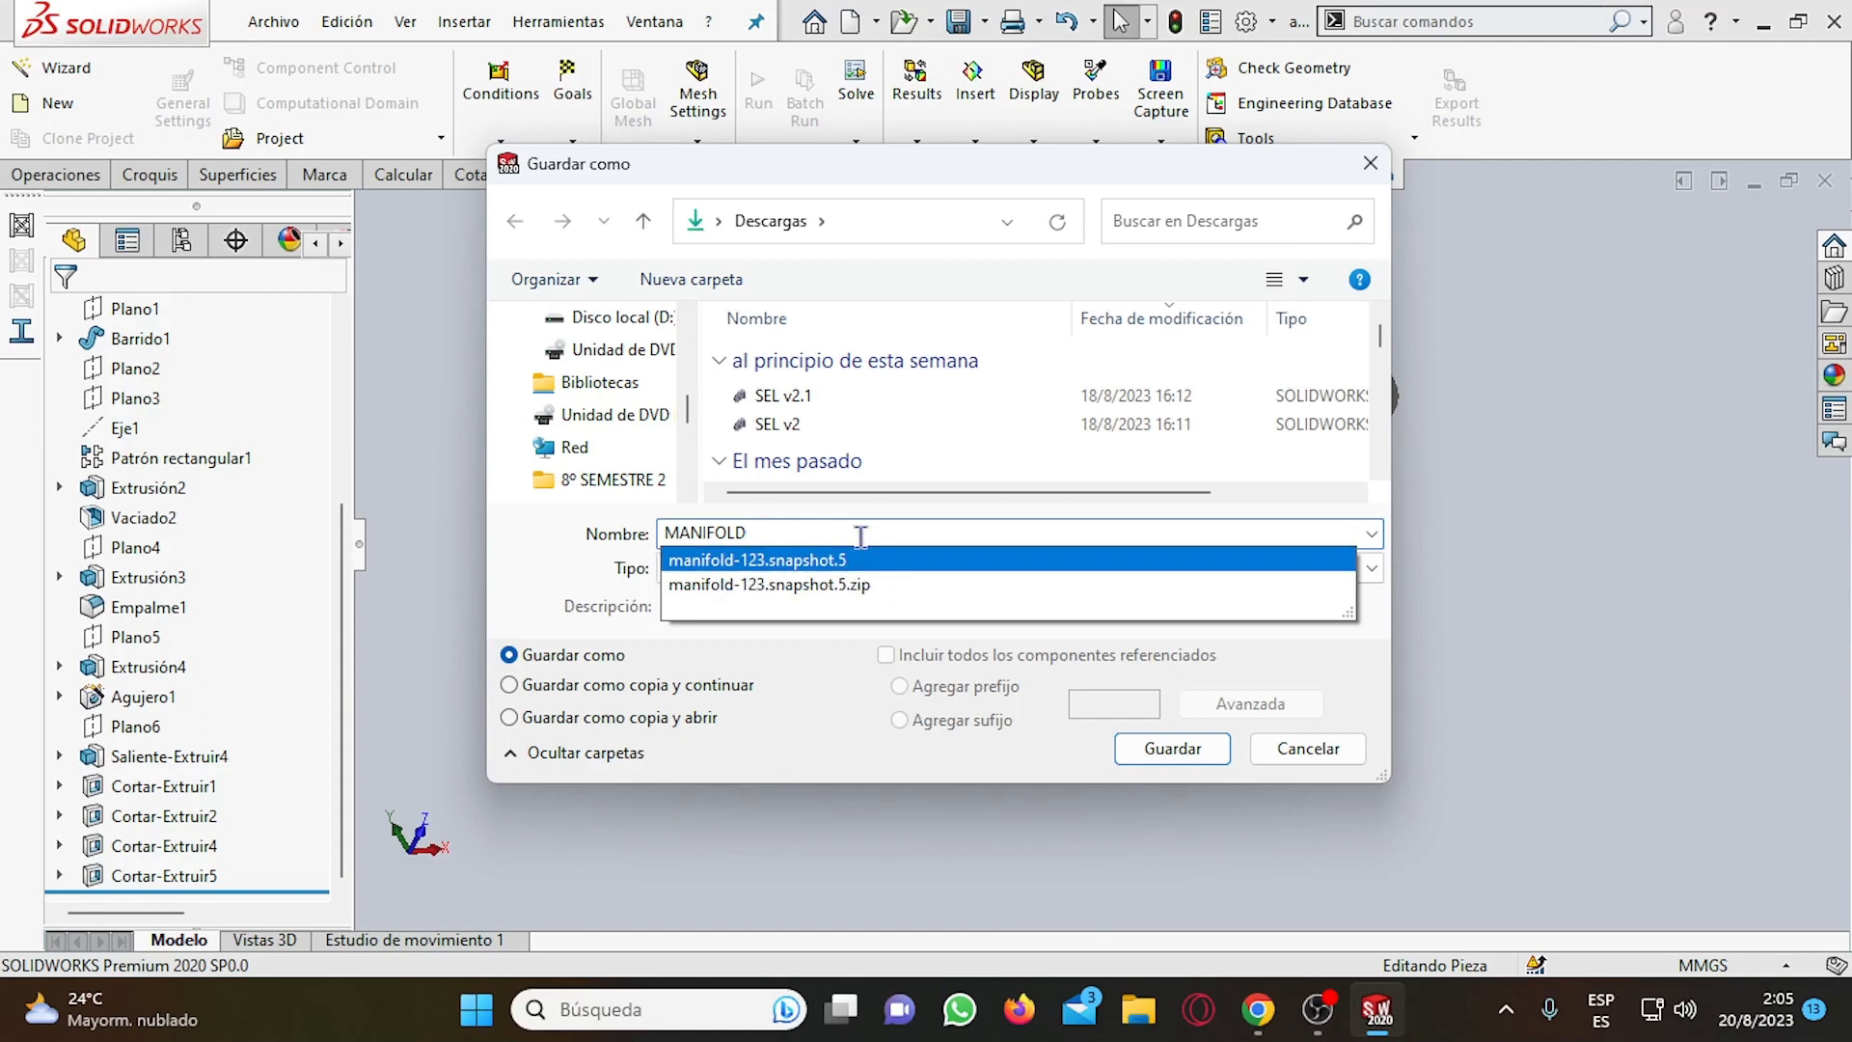
click(735, 687)
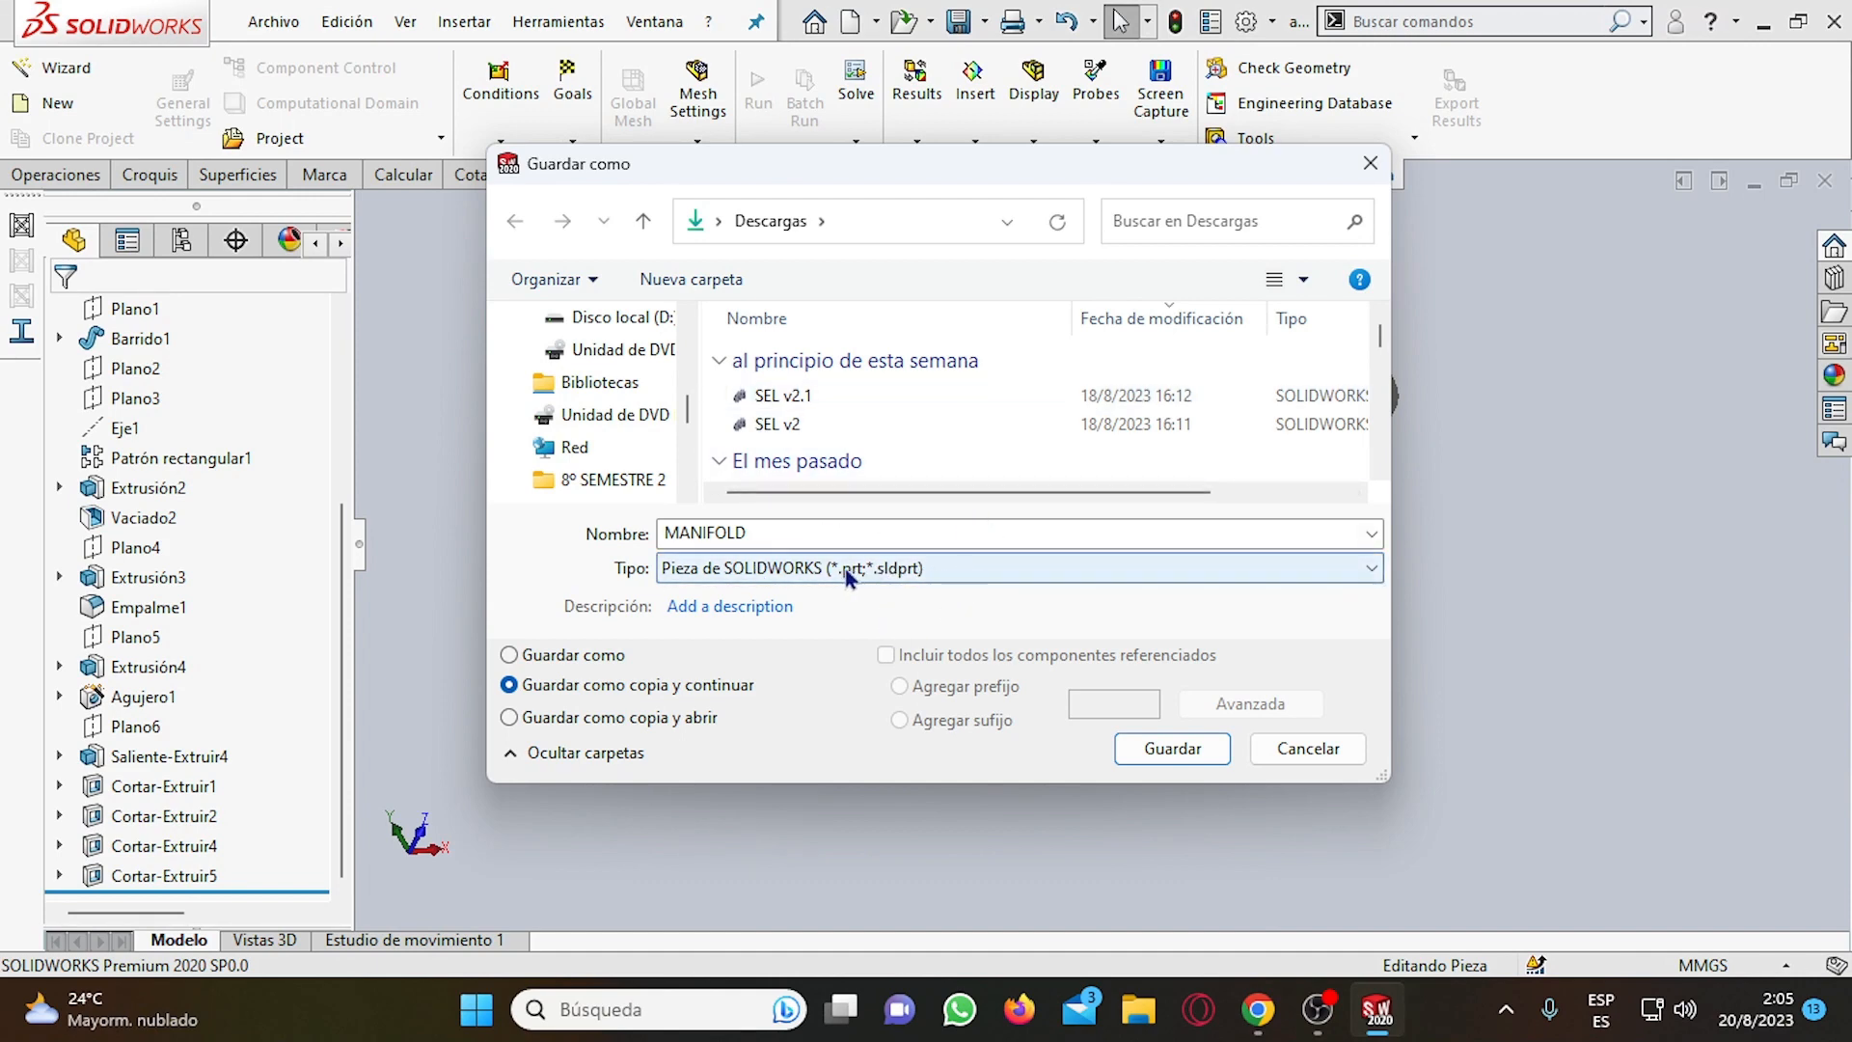
click(1172, 748)
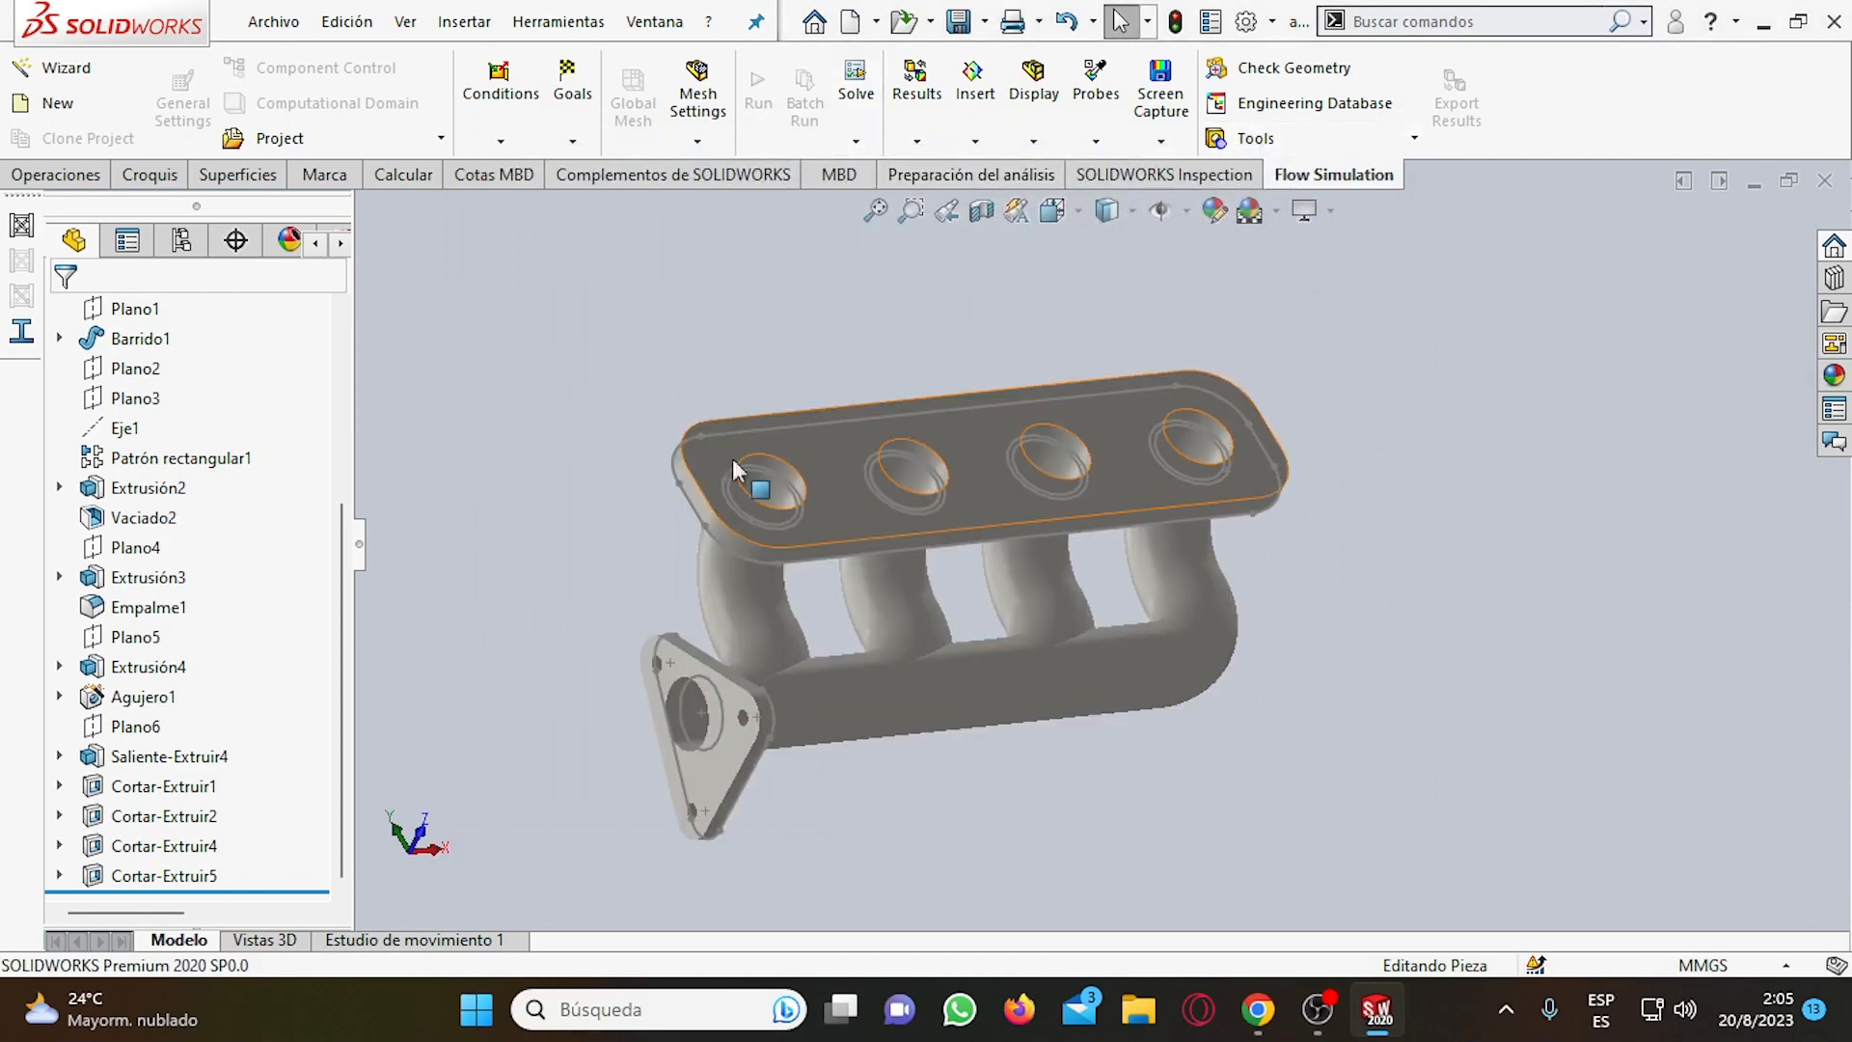
Try to start a Flow Simulation project for the manifold, first as a new project and again through the Wizard.
scroll(1241, 461, up, 2)
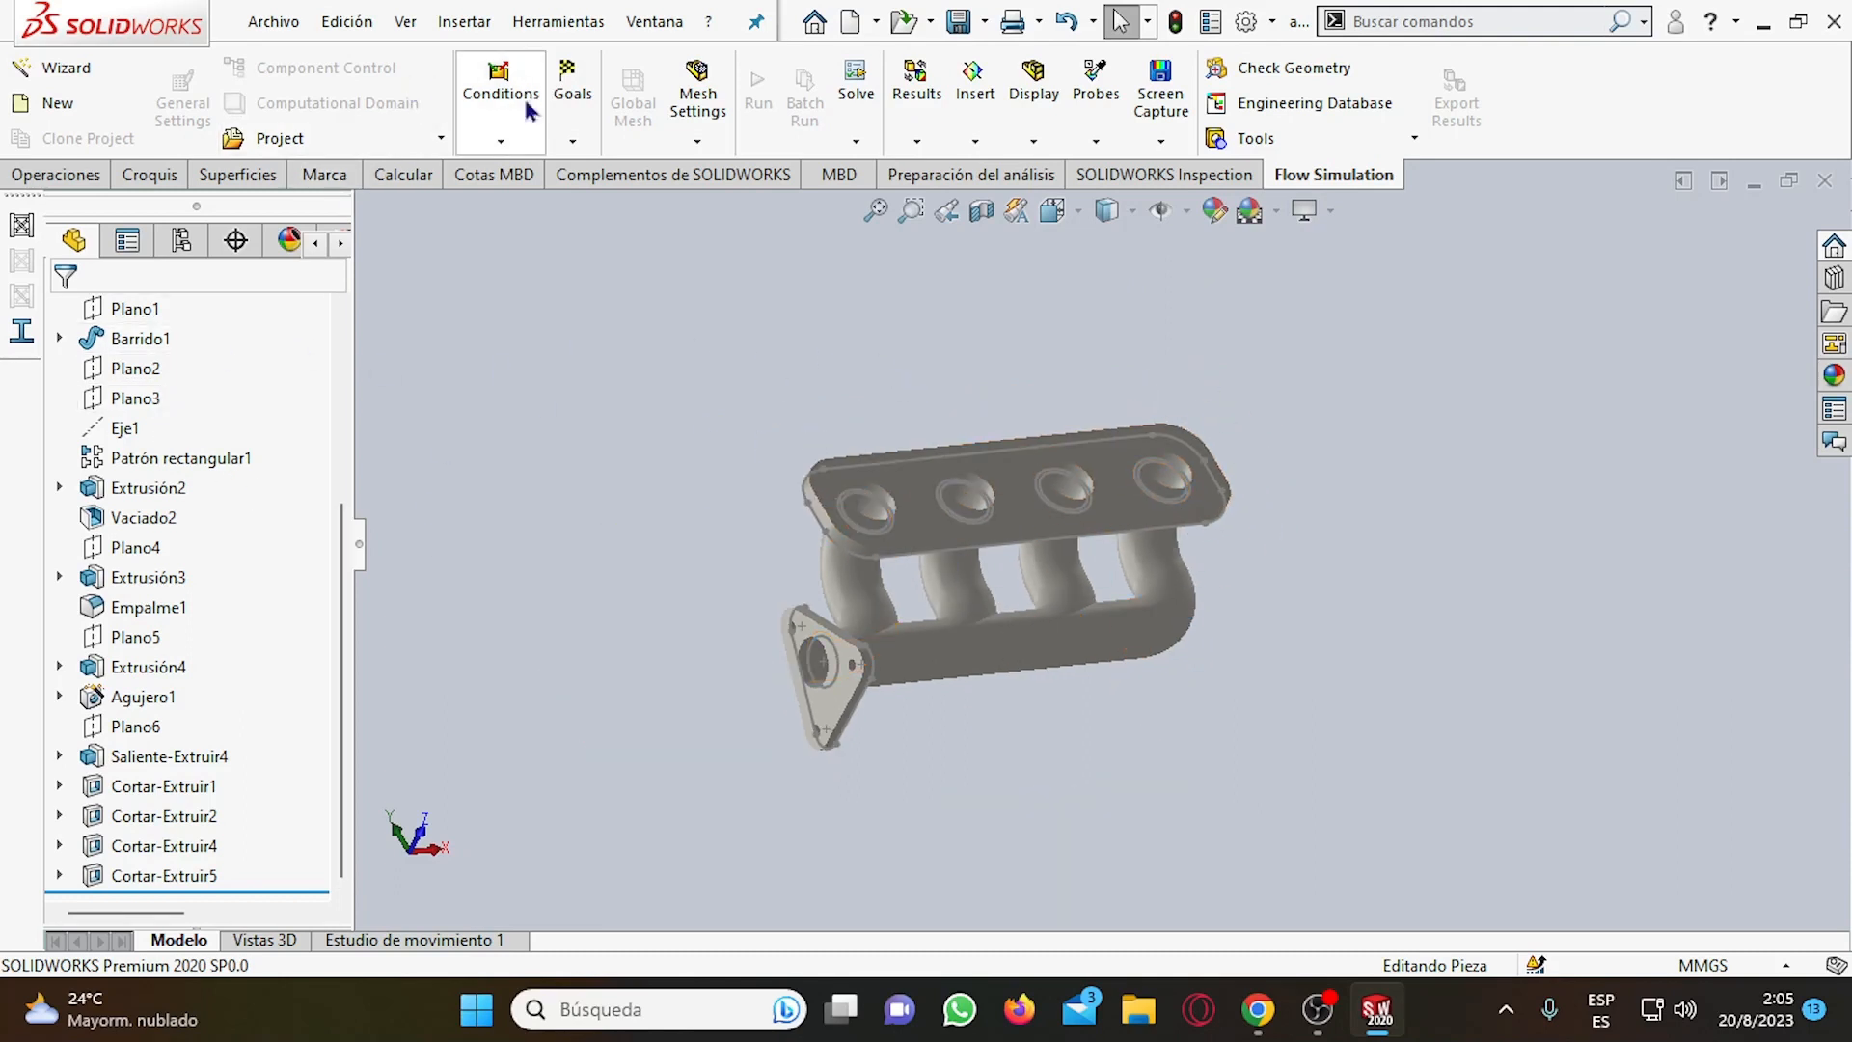
click(58, 103)
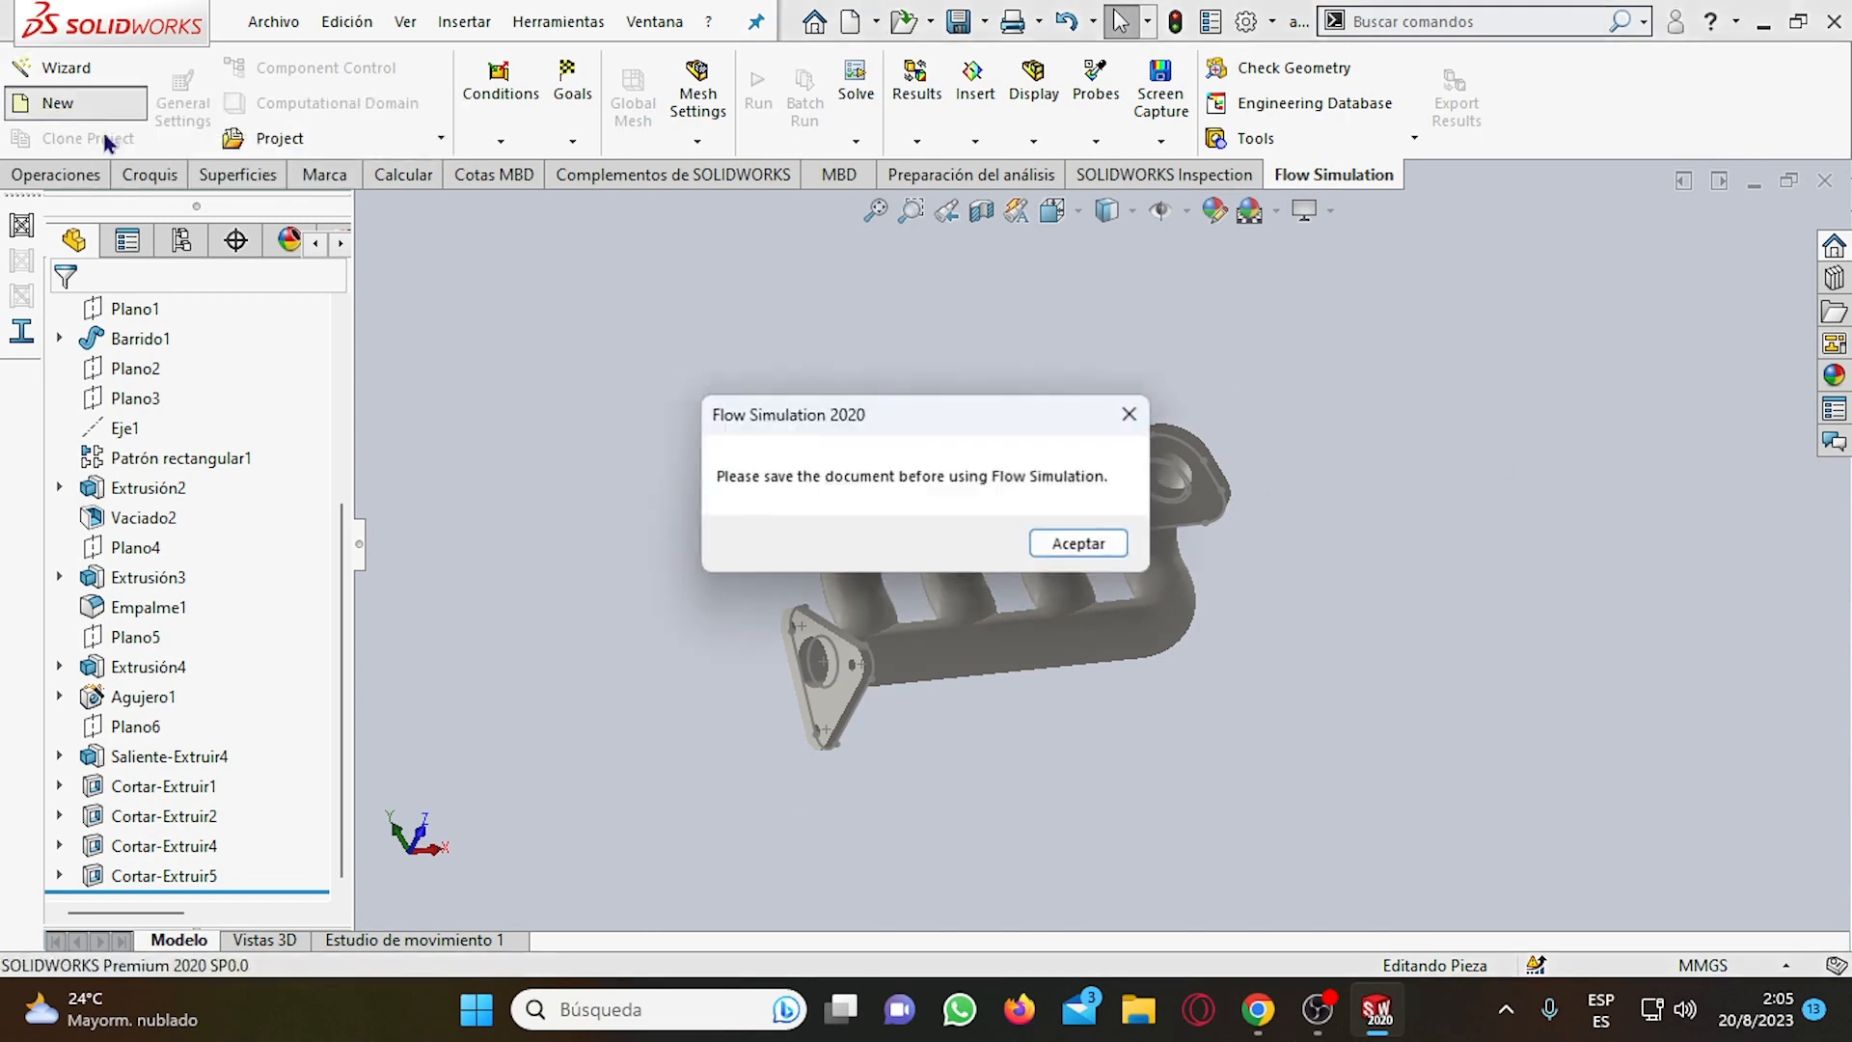
click(1070, 545)
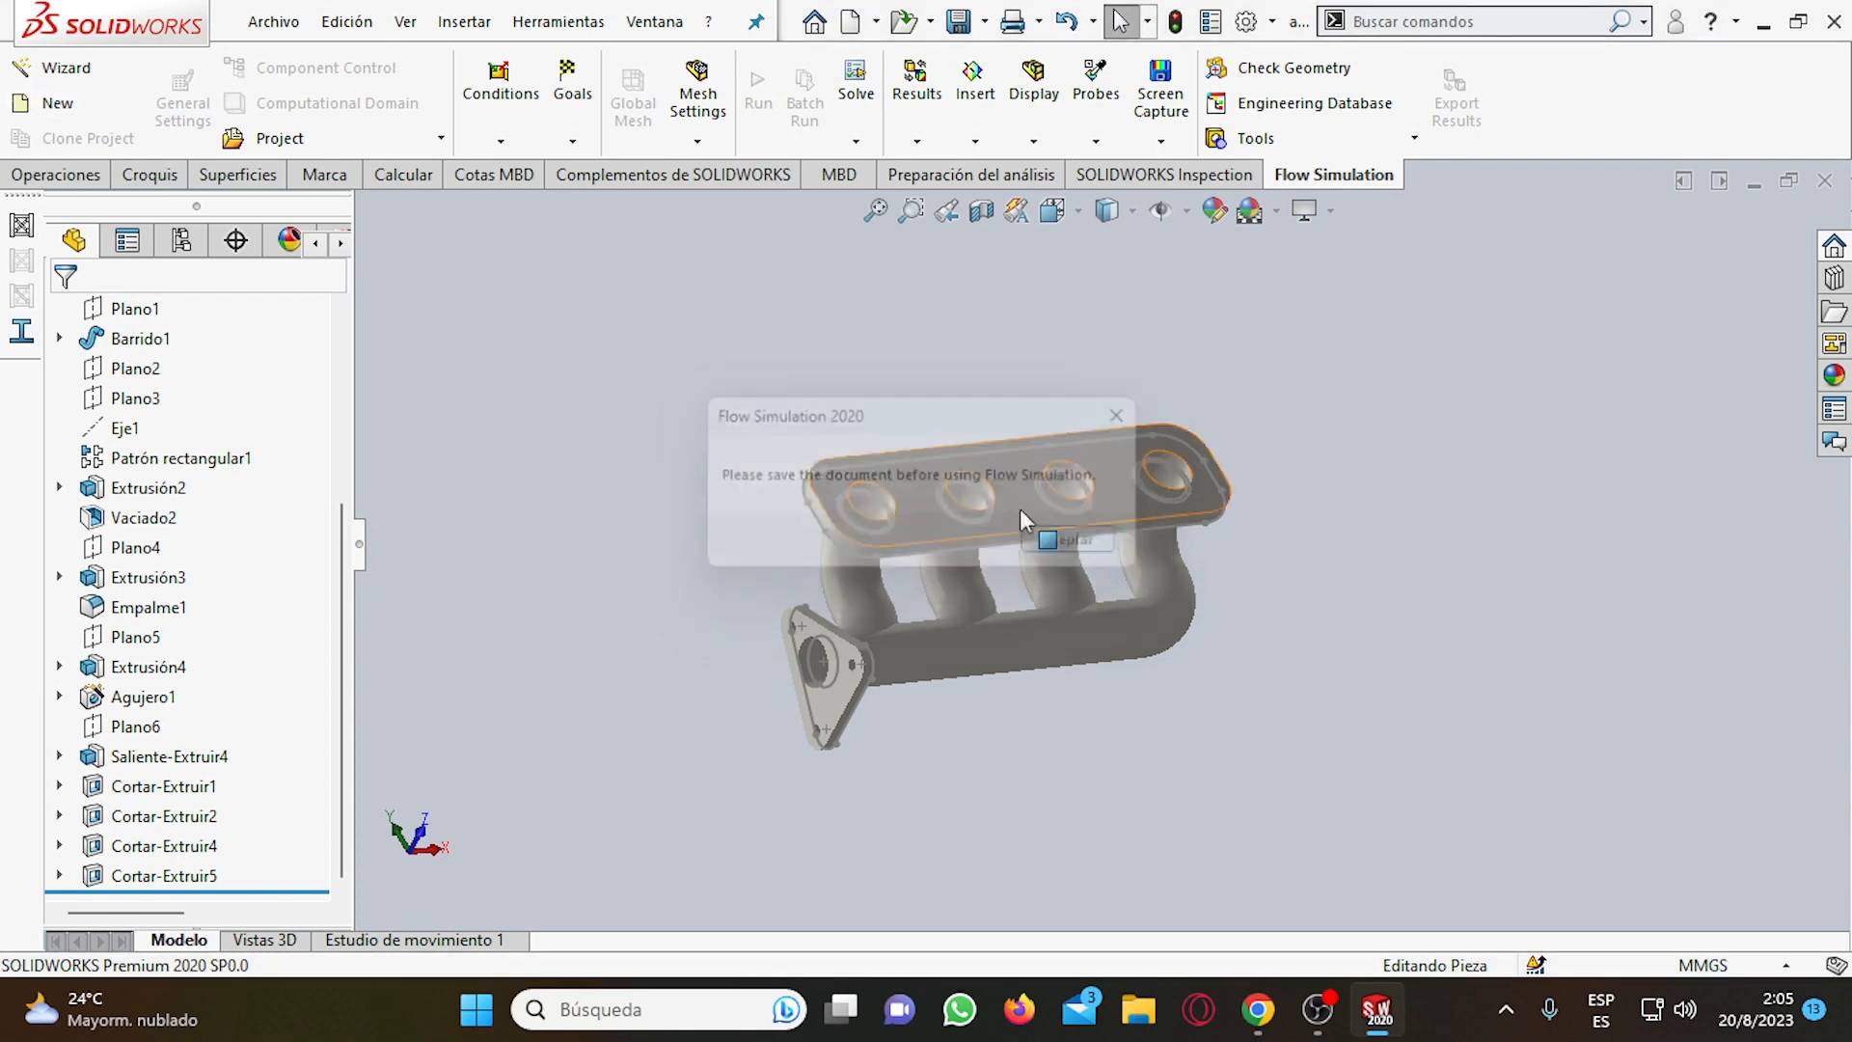
click(81, 82)
click(1069, 542)
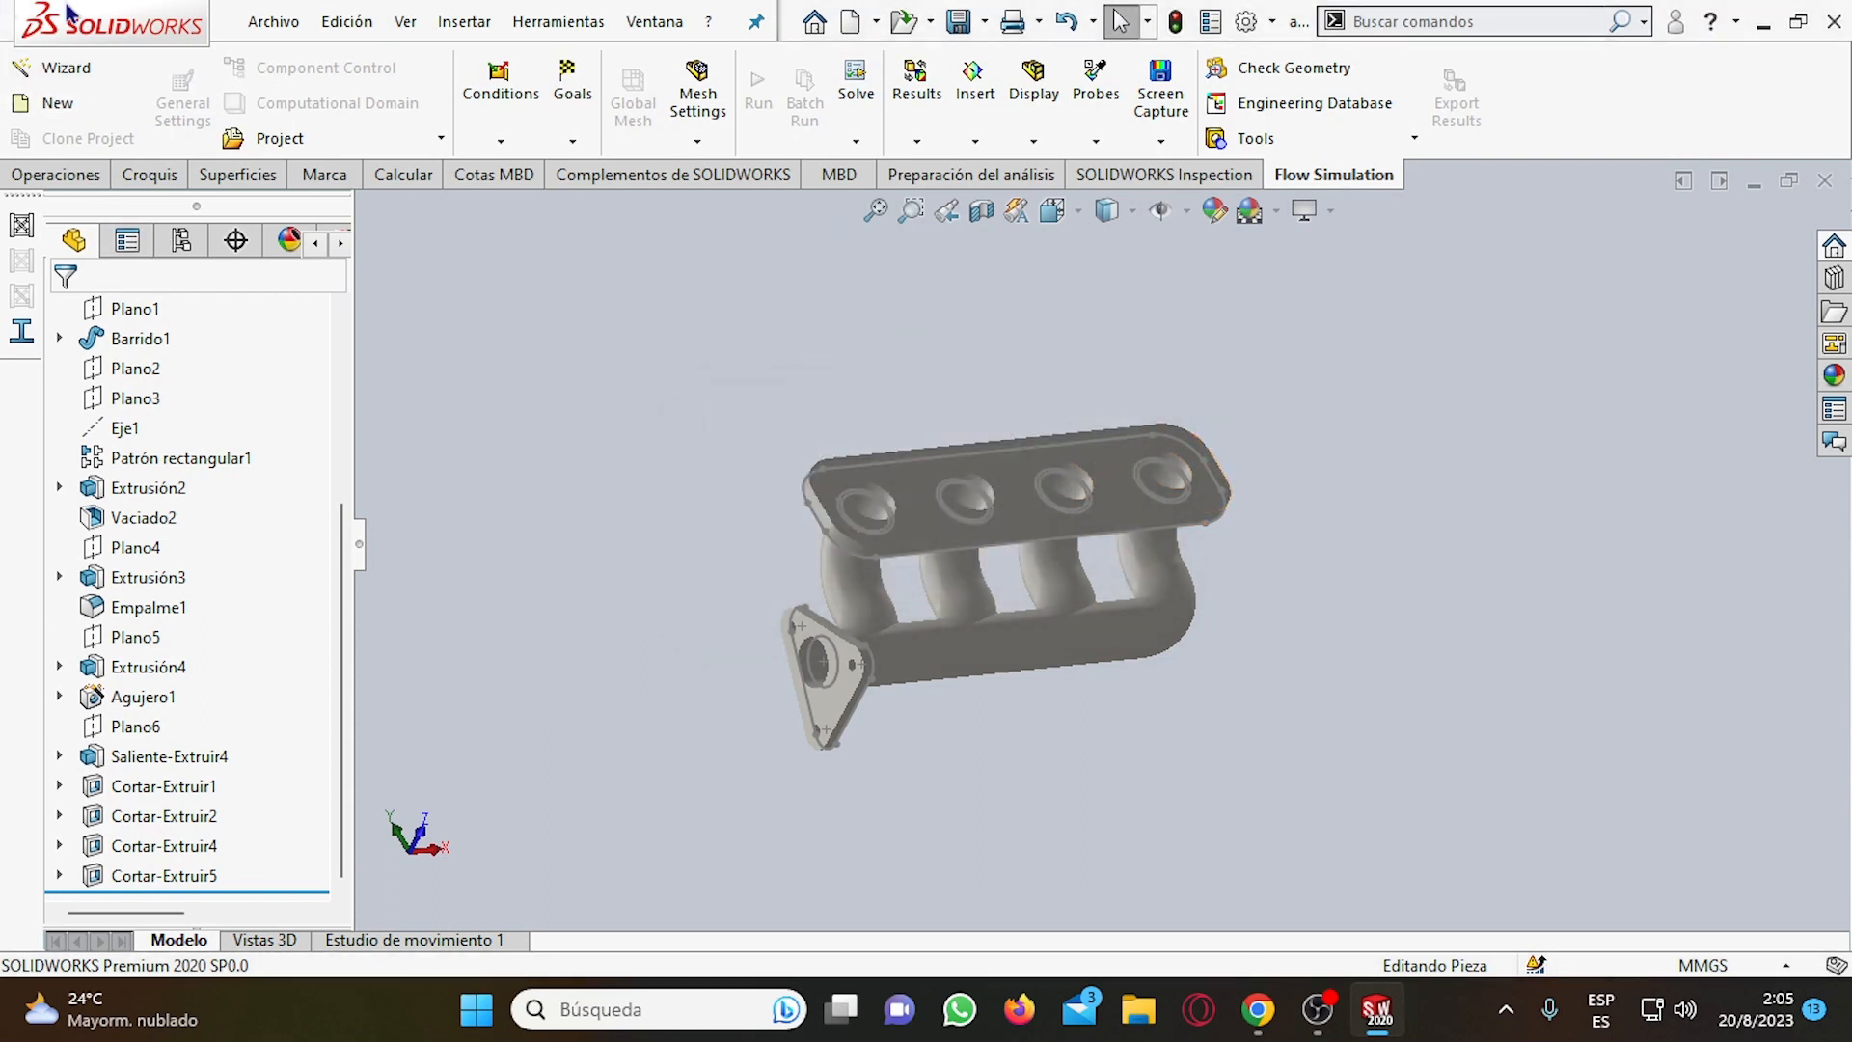
Save the active part under the new name MANIFOLD in the Descargas folder, replacing the existing MANIFOLD.SLDPRT file.
click(274, 22)
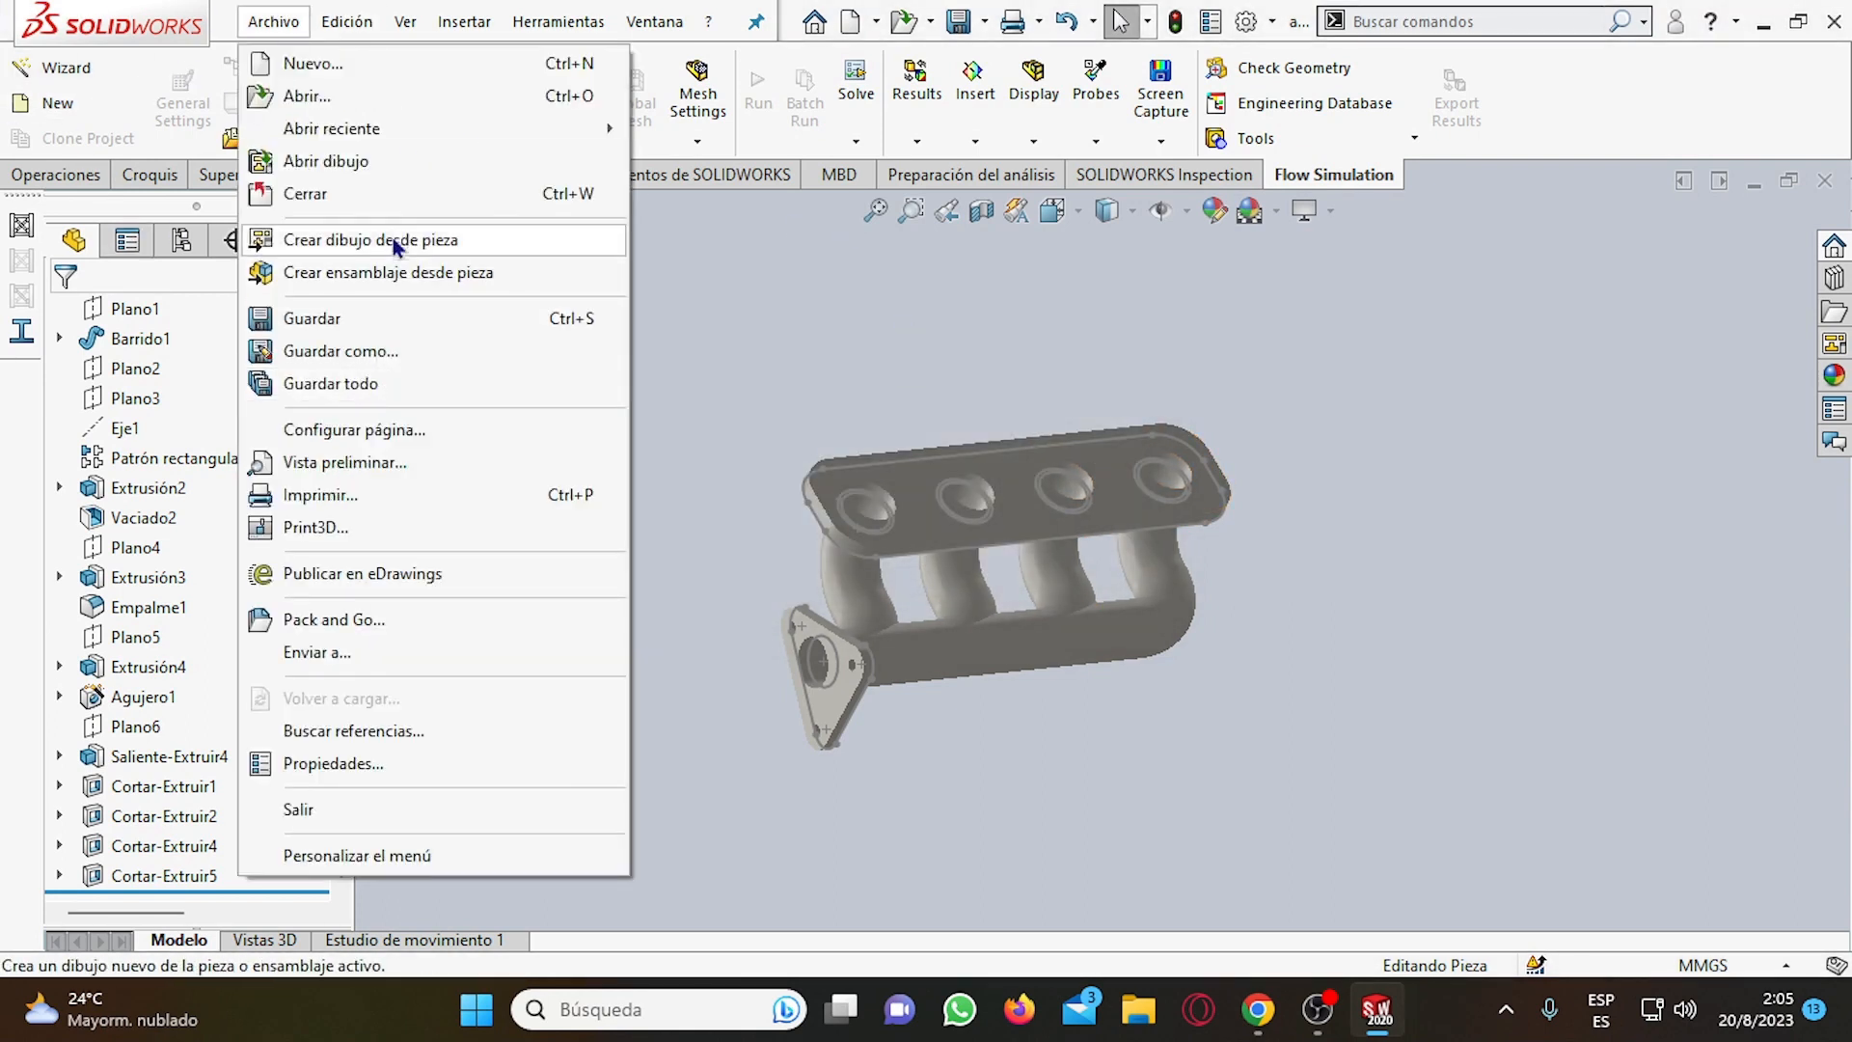
click(386, 352)
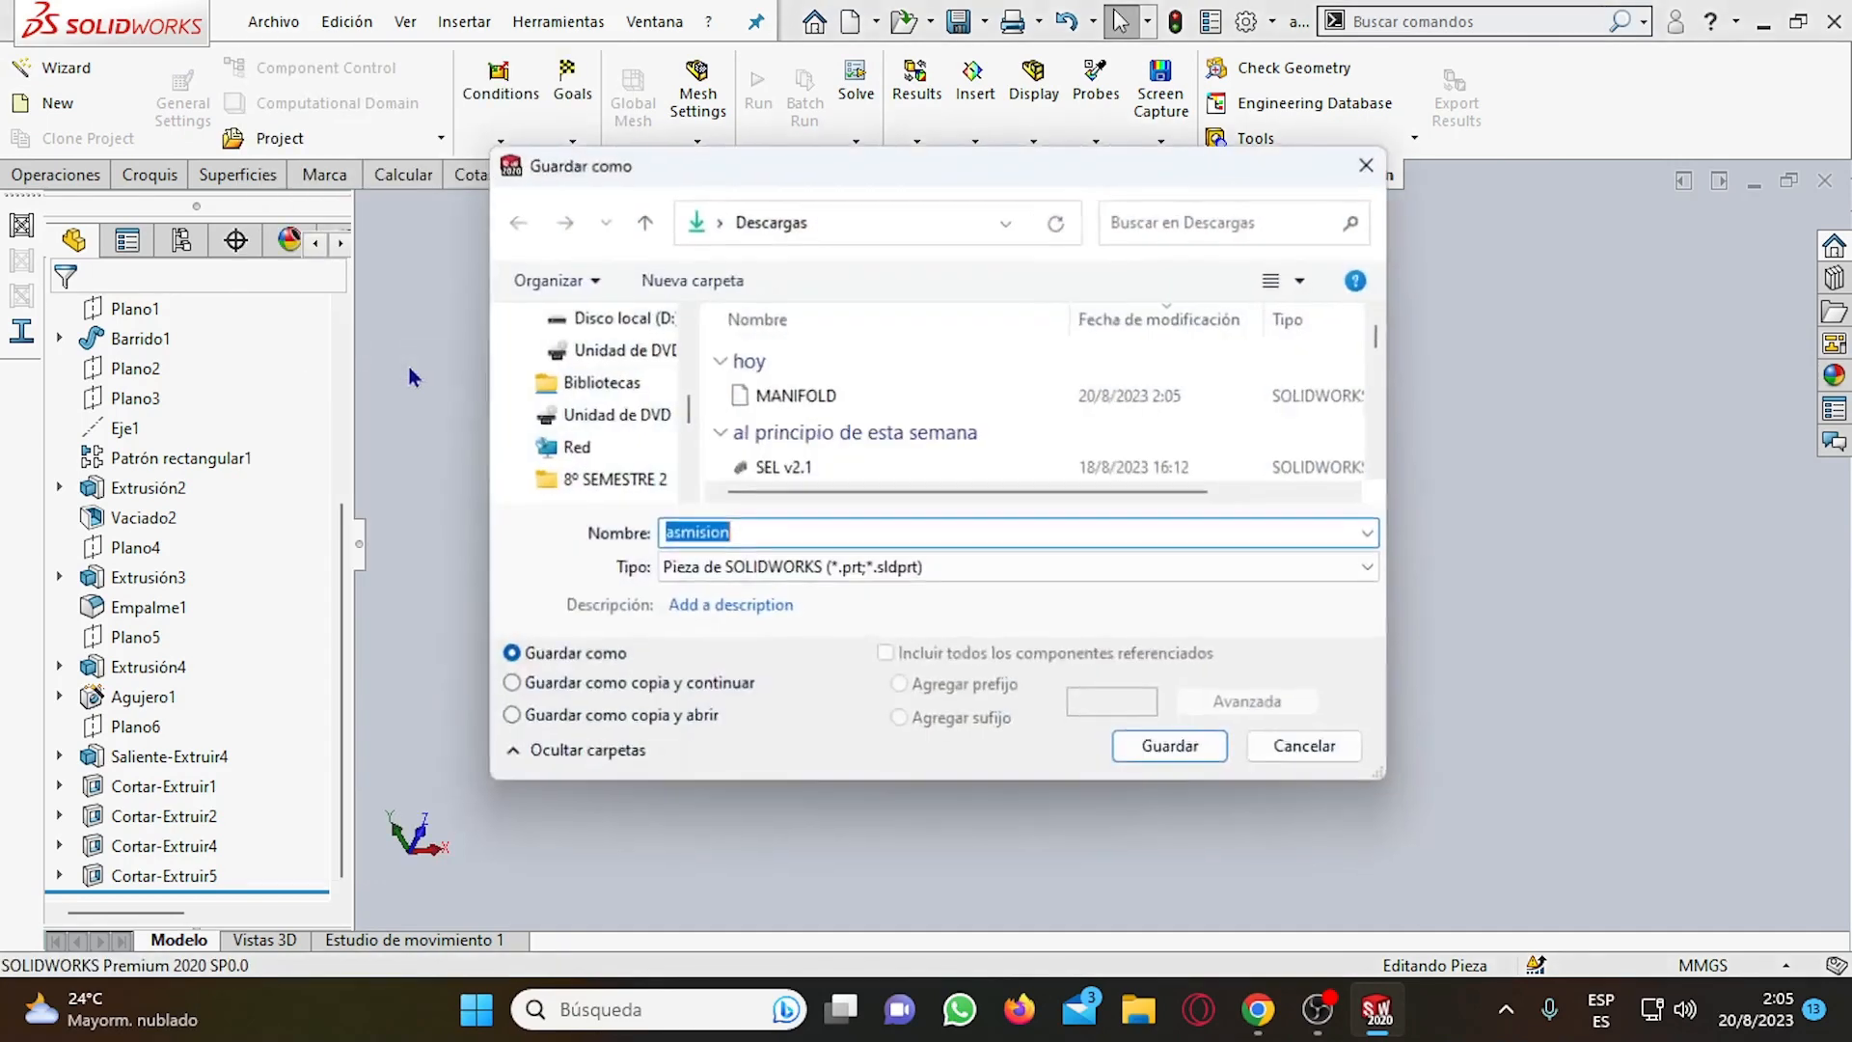
click(1139, 761)
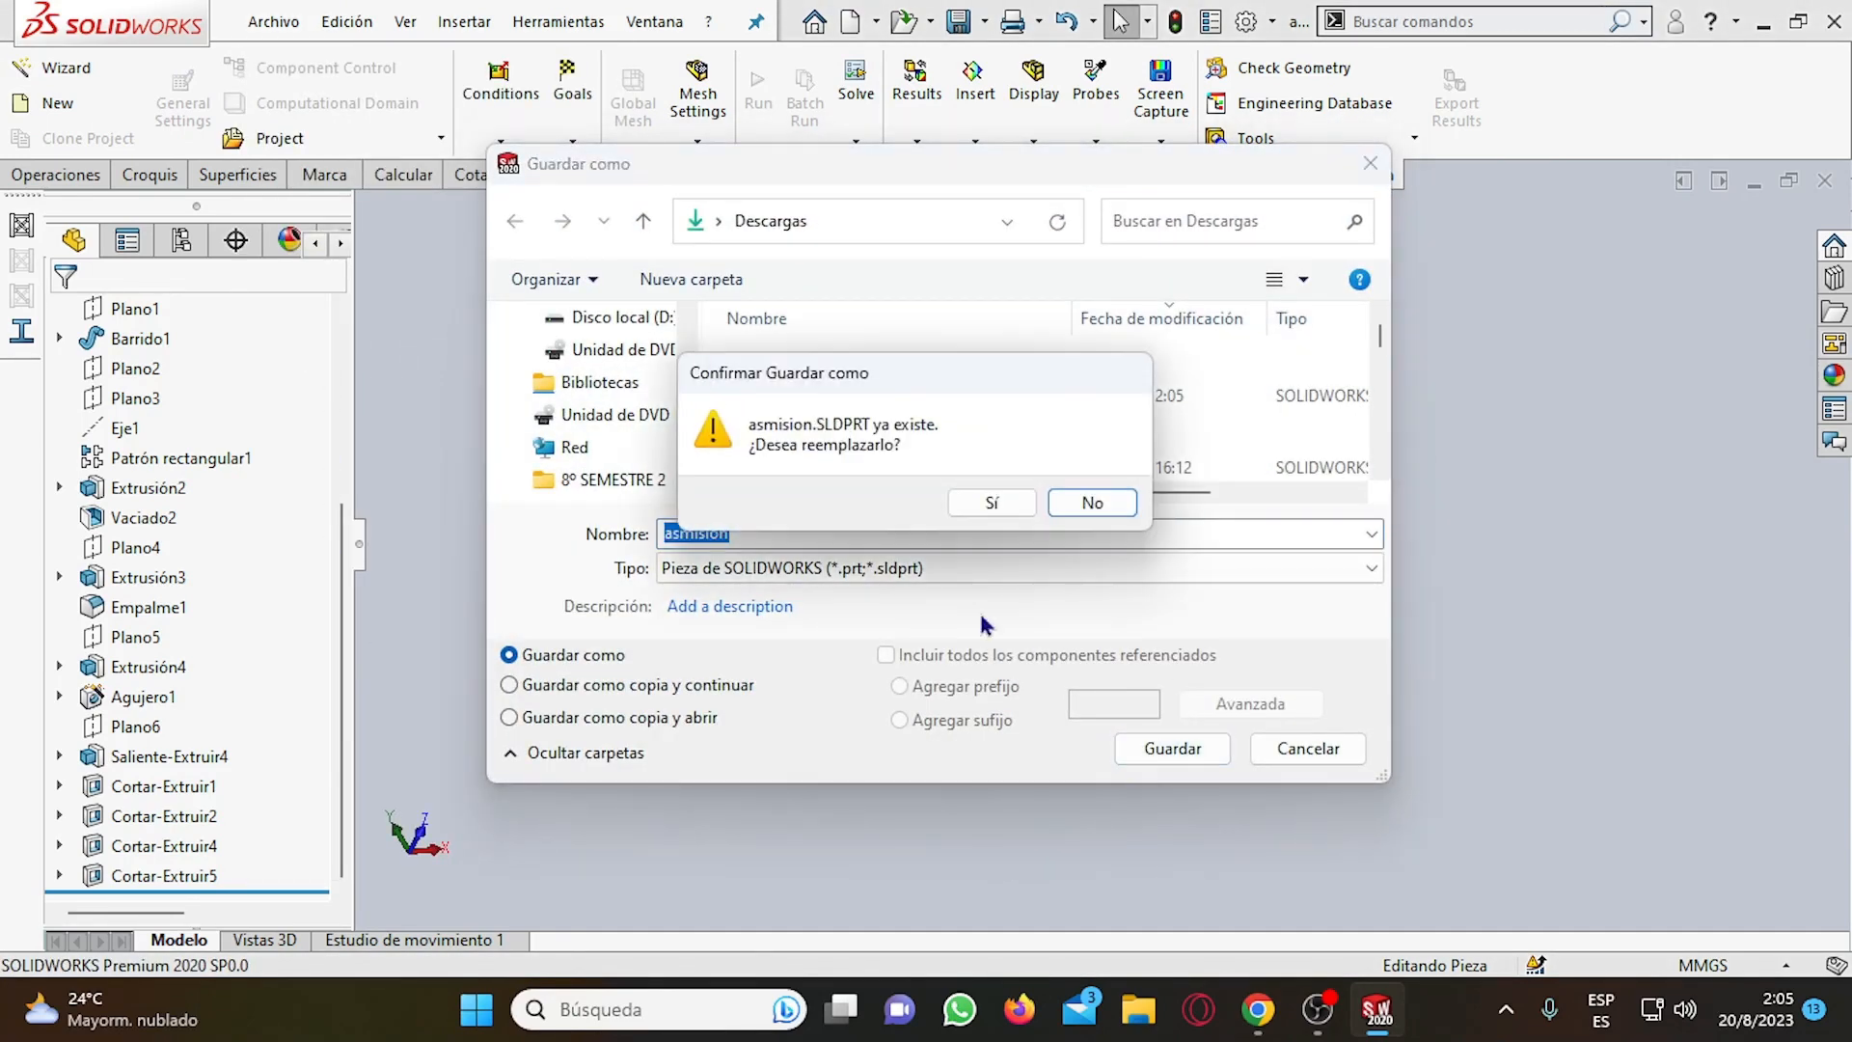
click(1082, 502)
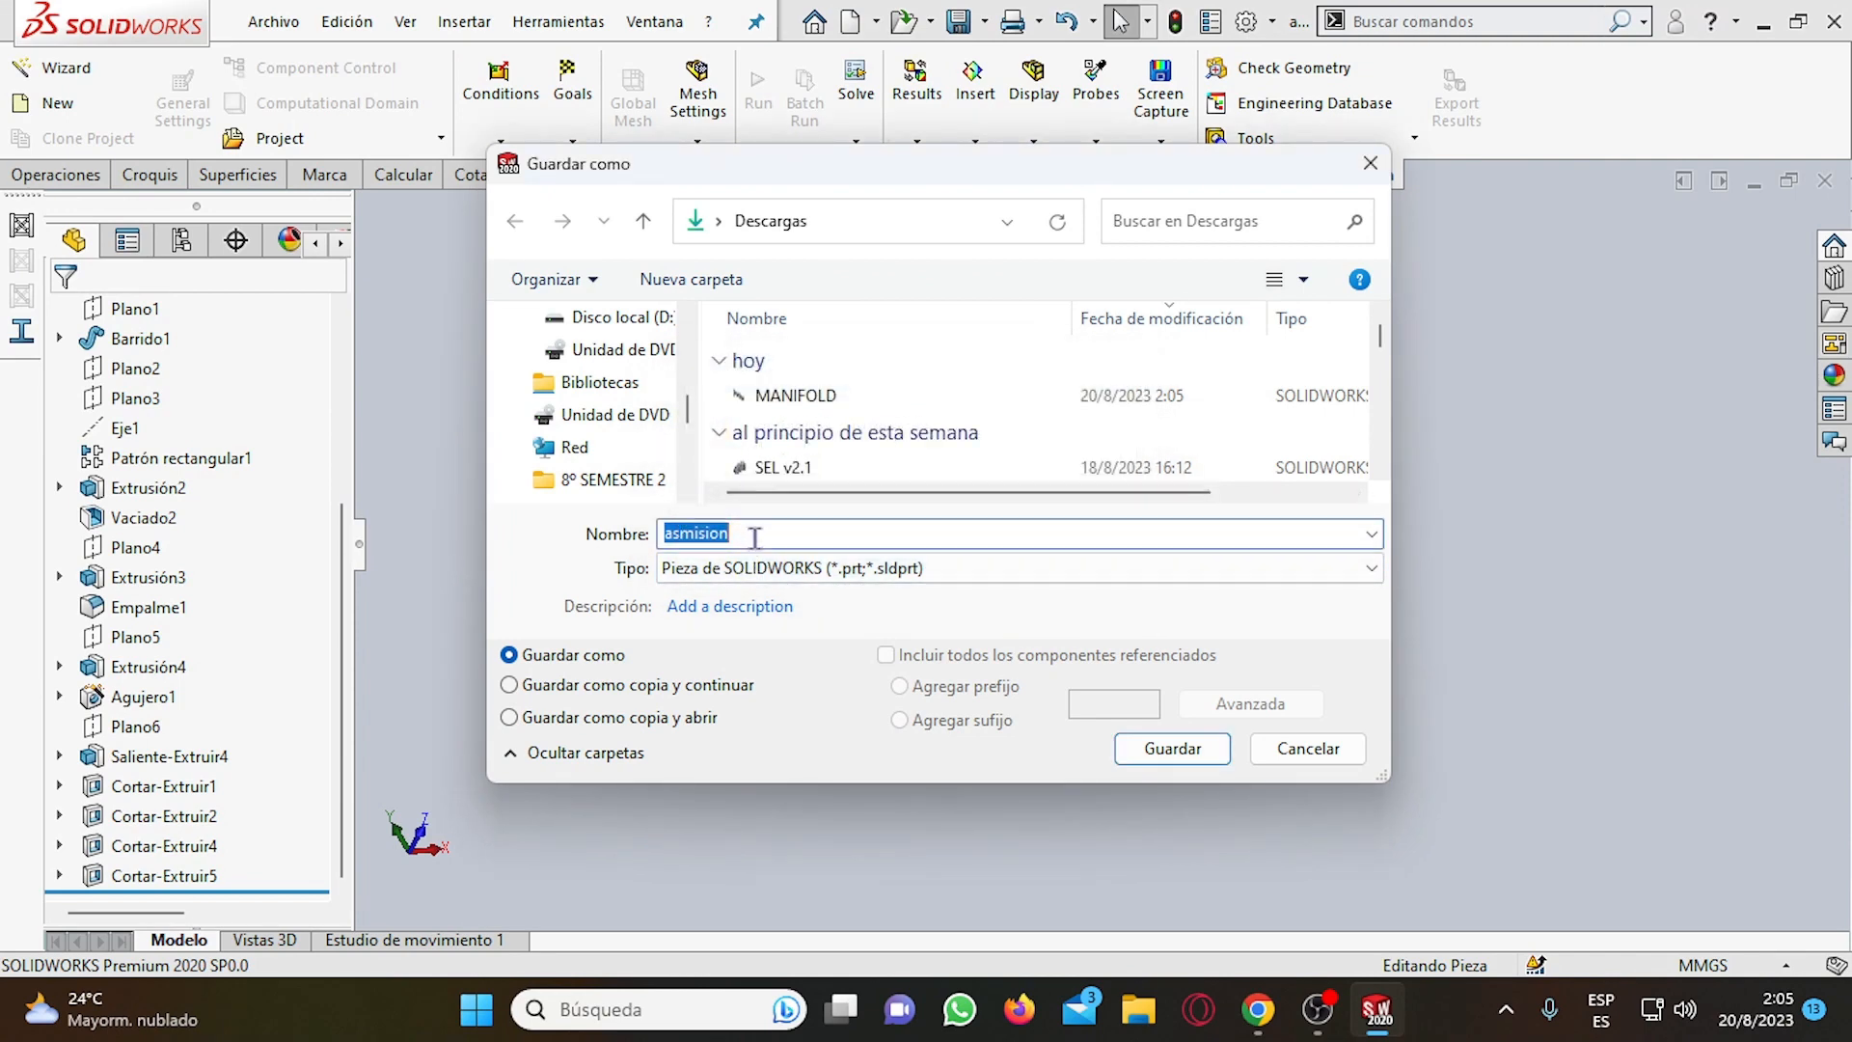
key(BackSpace)
text(MANIFOLD)
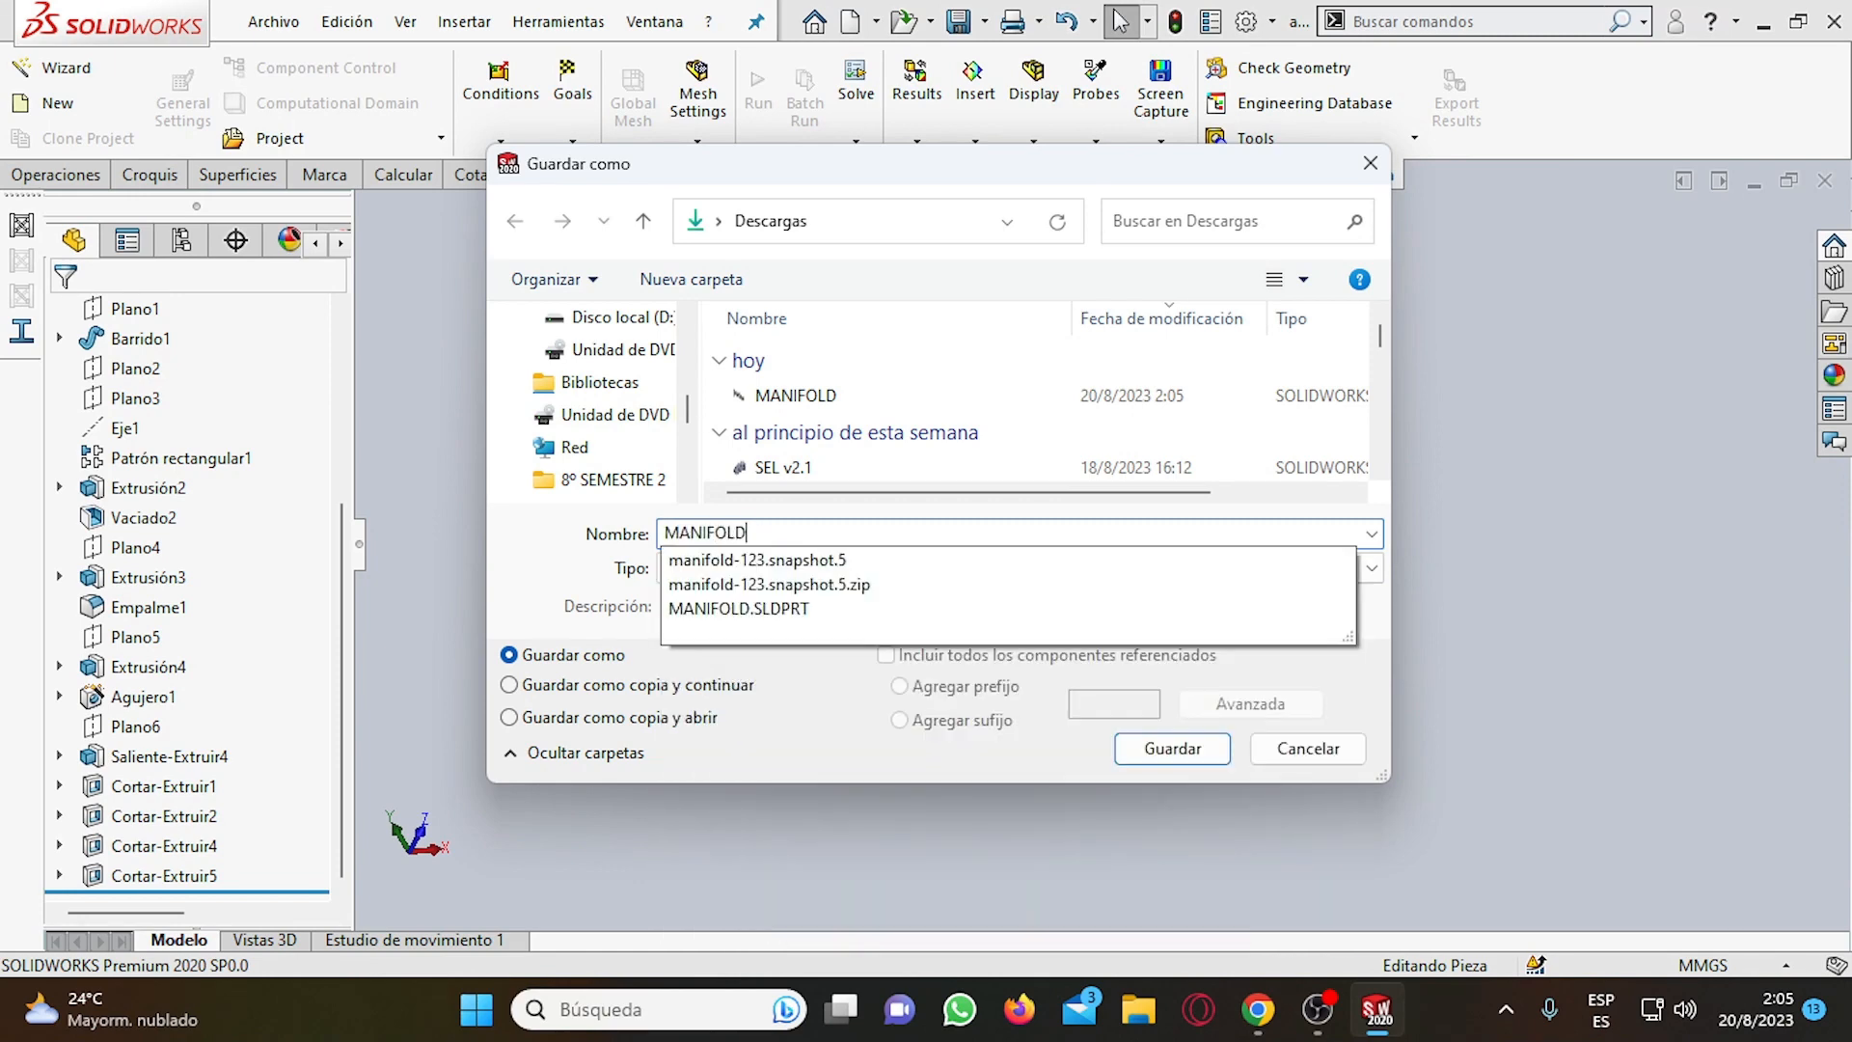
click(1166, 753)
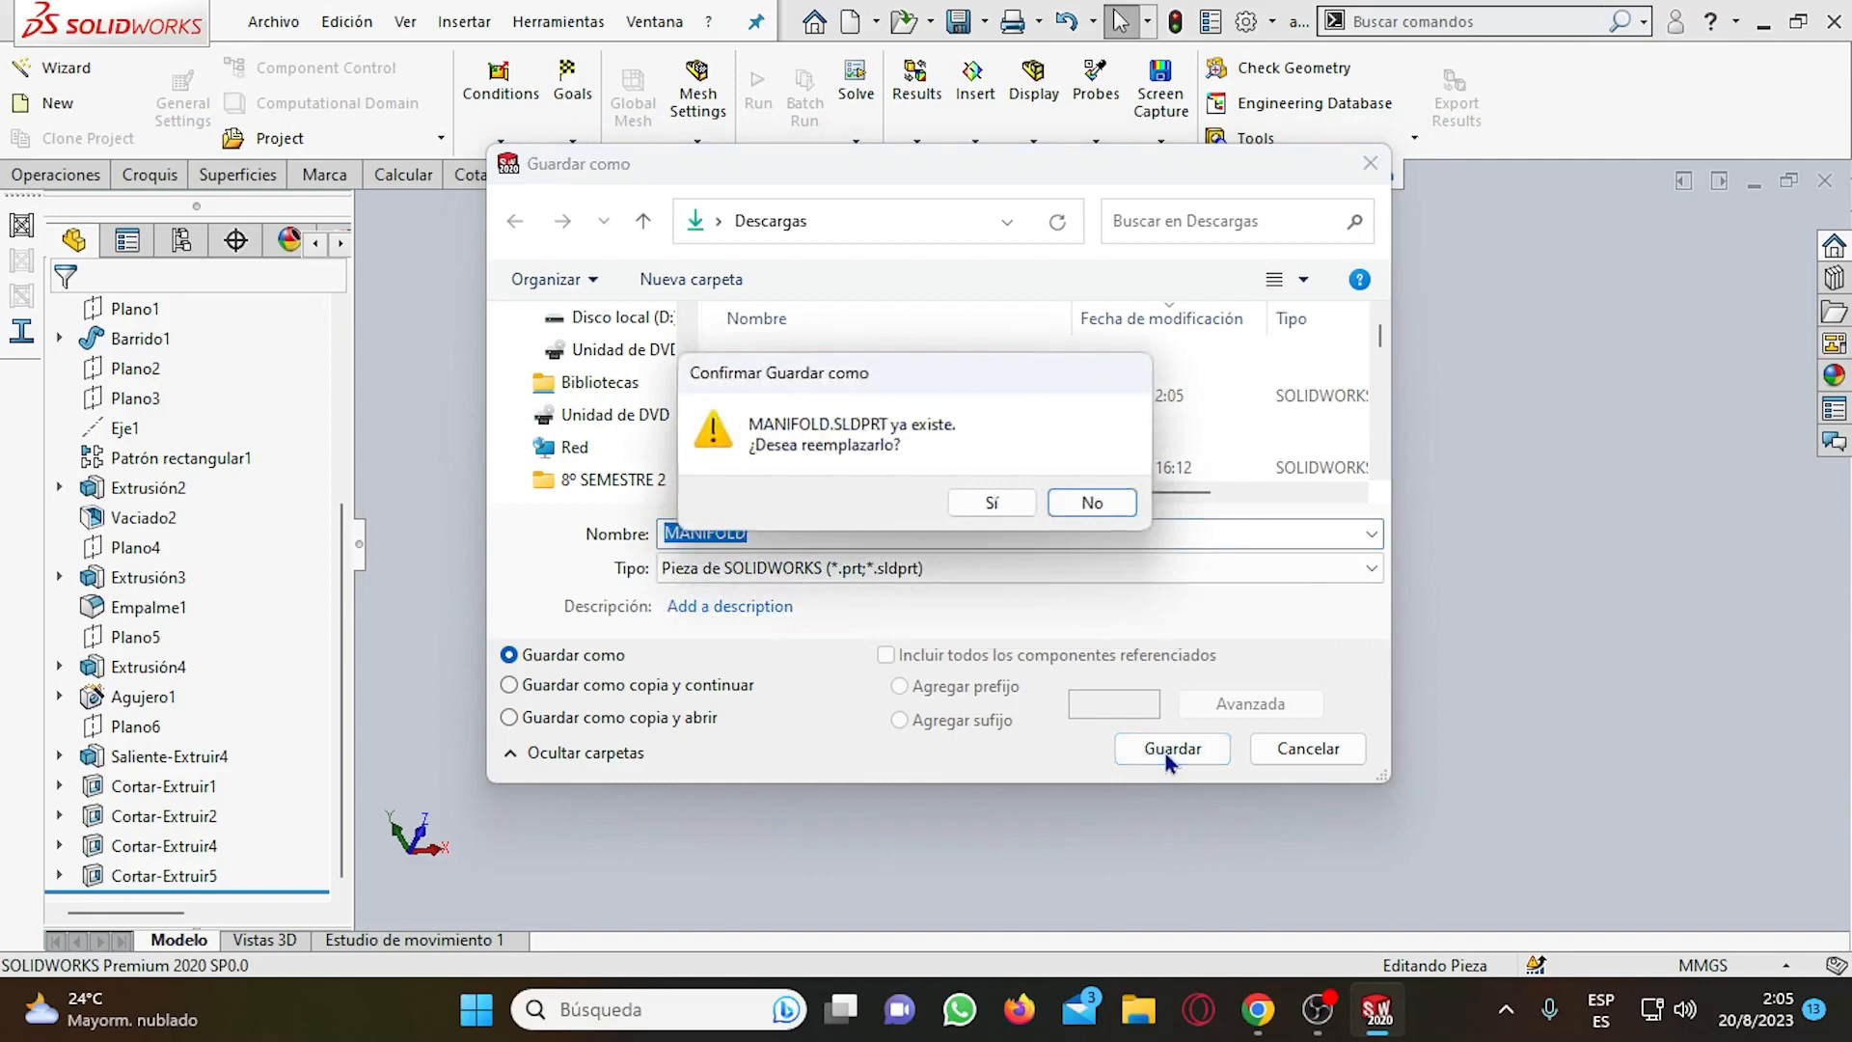
click(1023, 495)
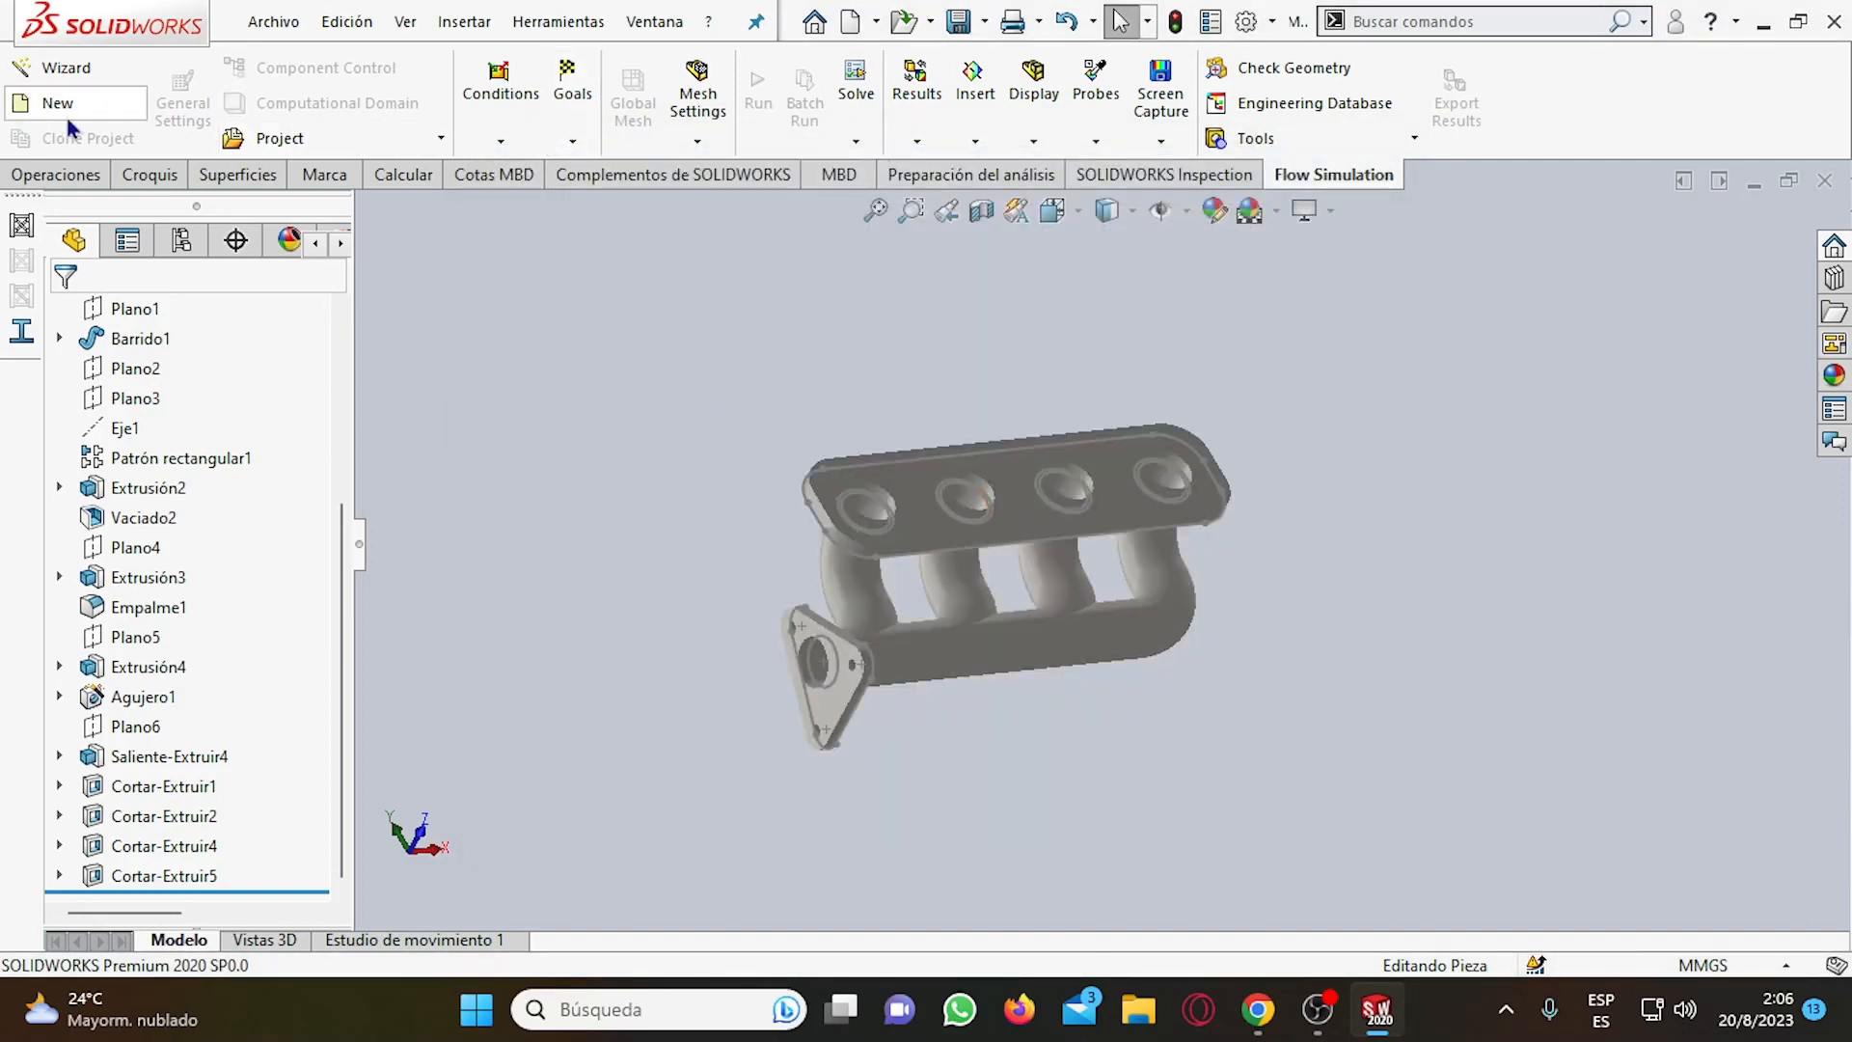
Create a new Flow Simulation project named PRUEBA with the current configuration and internal_water template, and reset its computational domain.
click(66, 113)
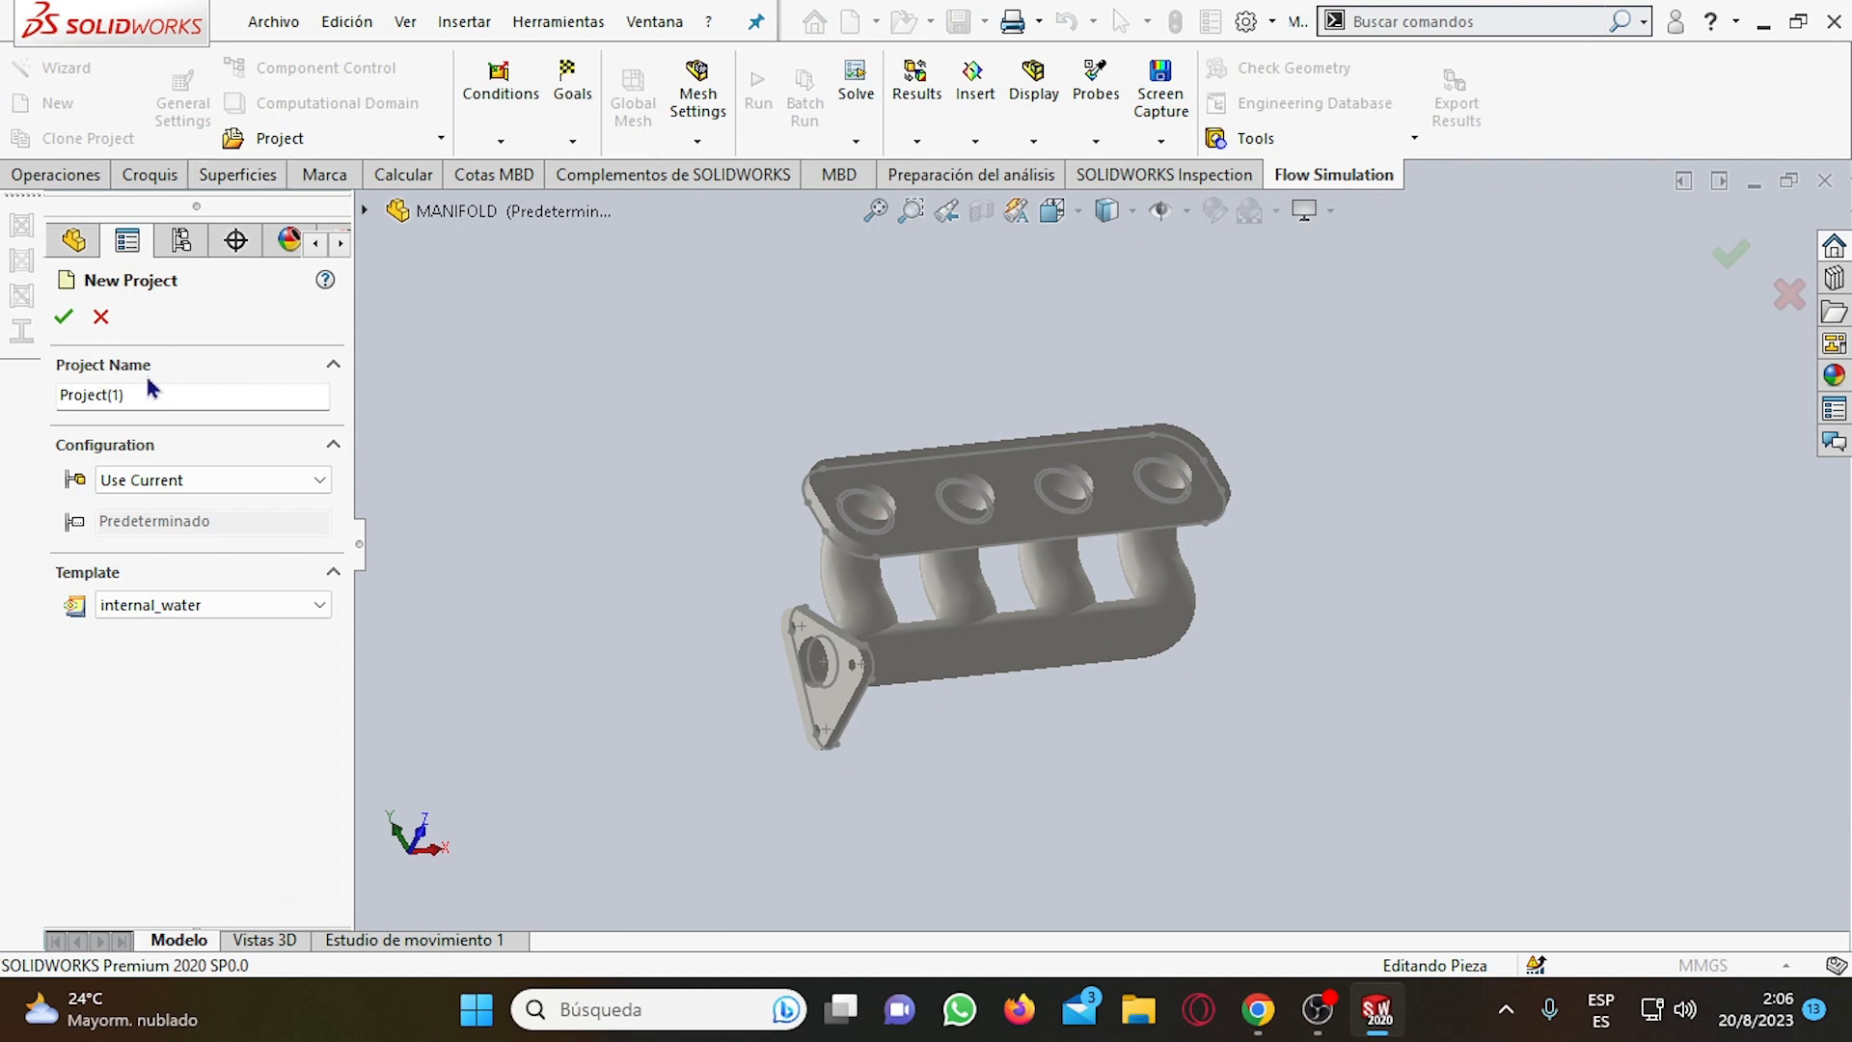
double_click(135, 393)
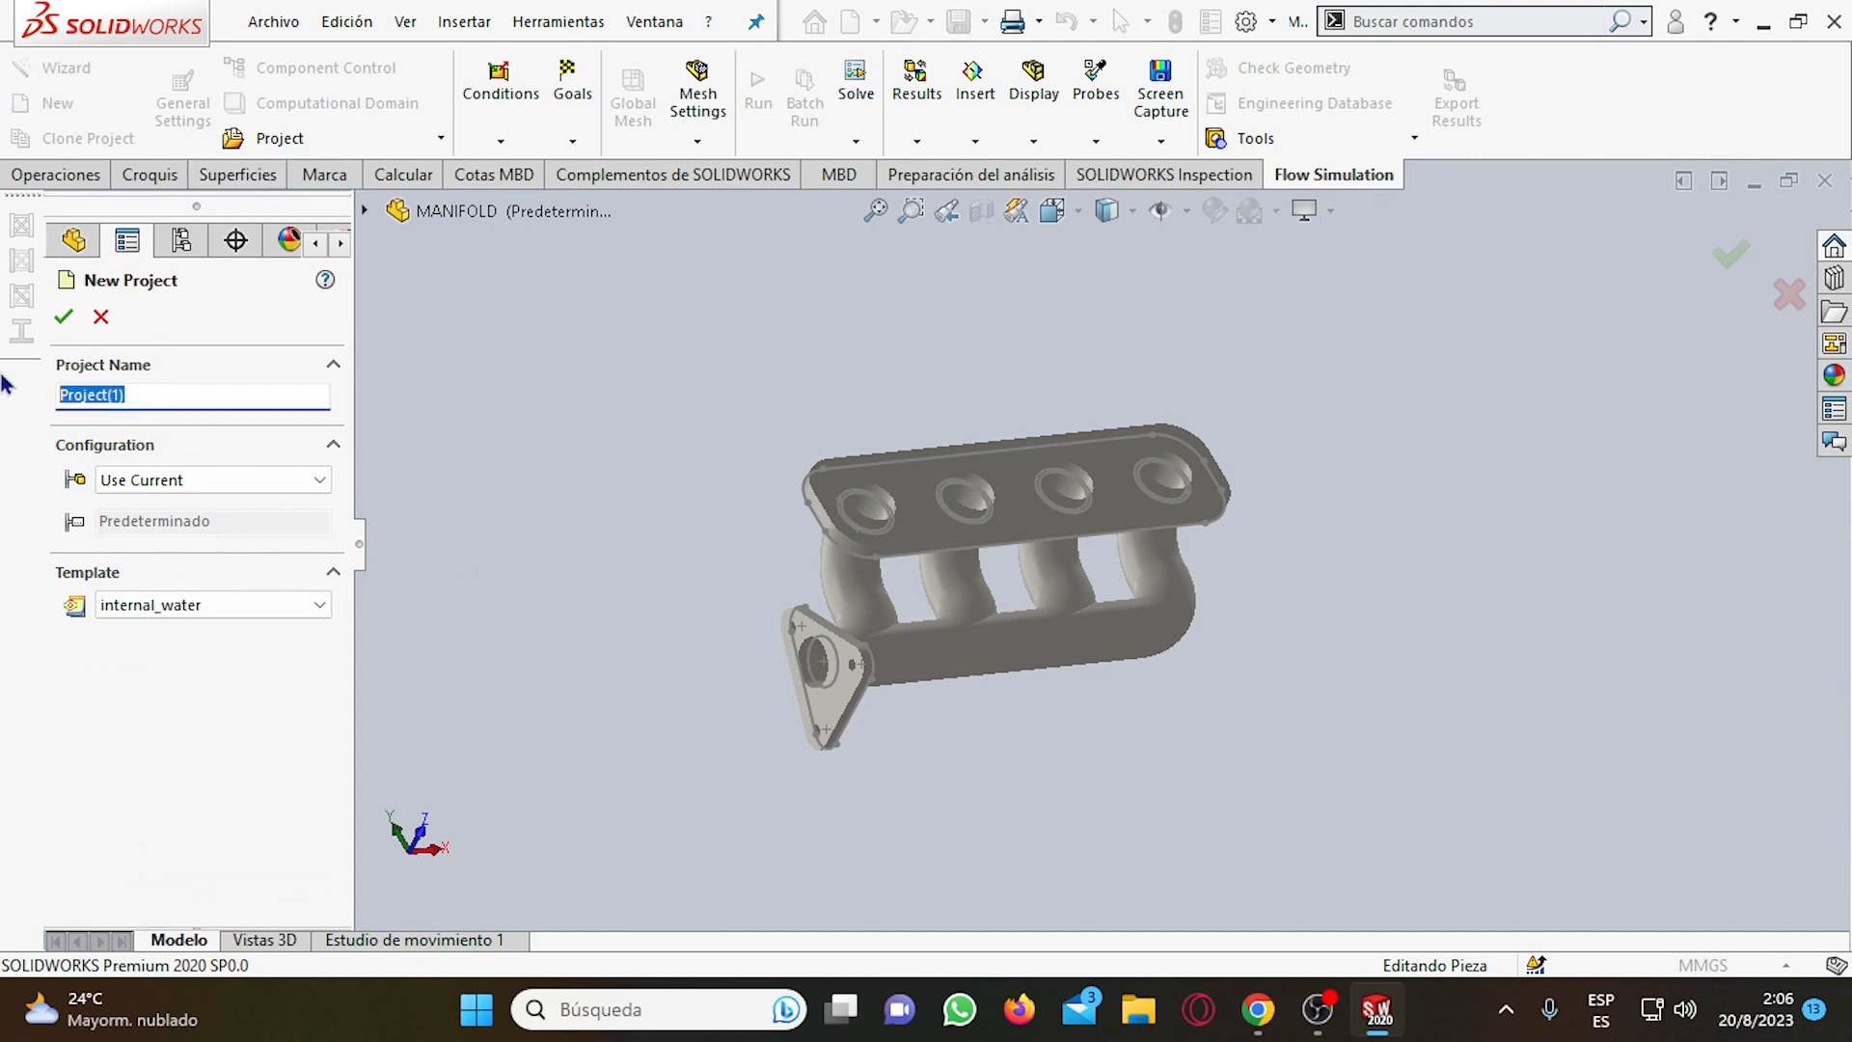
text(PRUEBA)
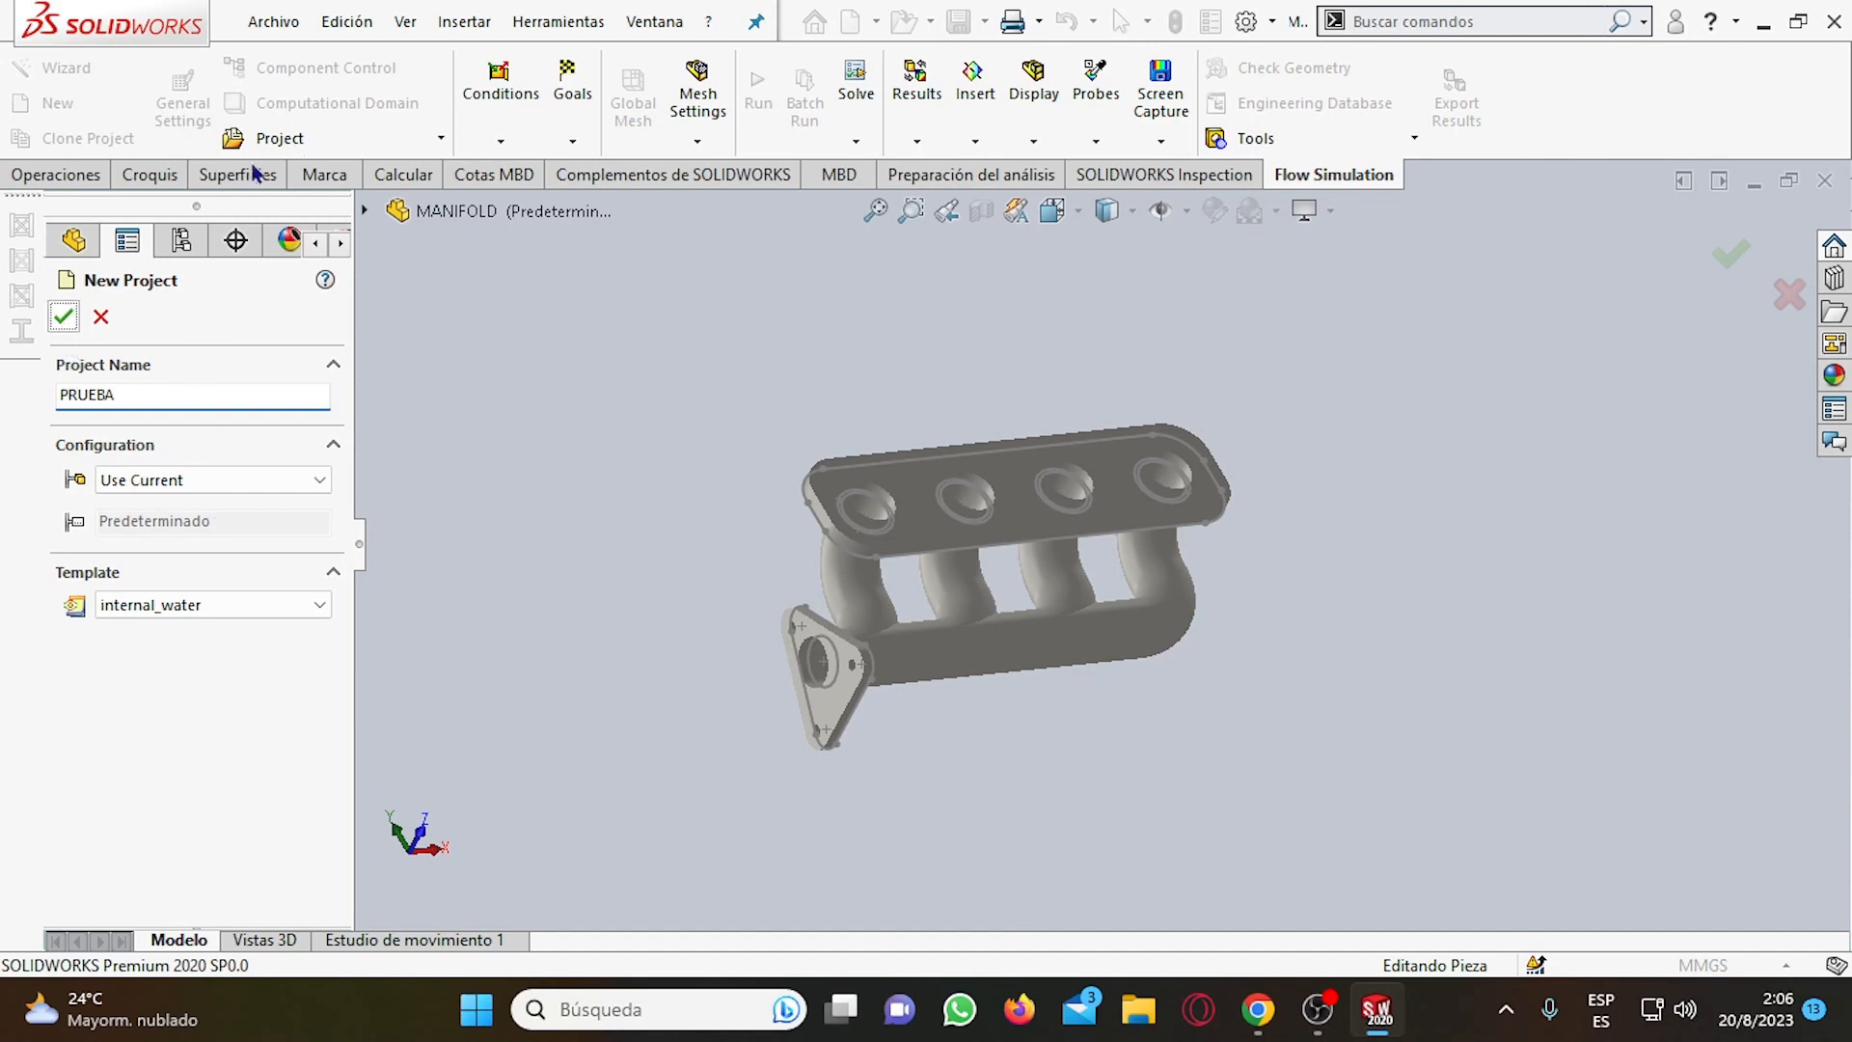
click(65, 311)
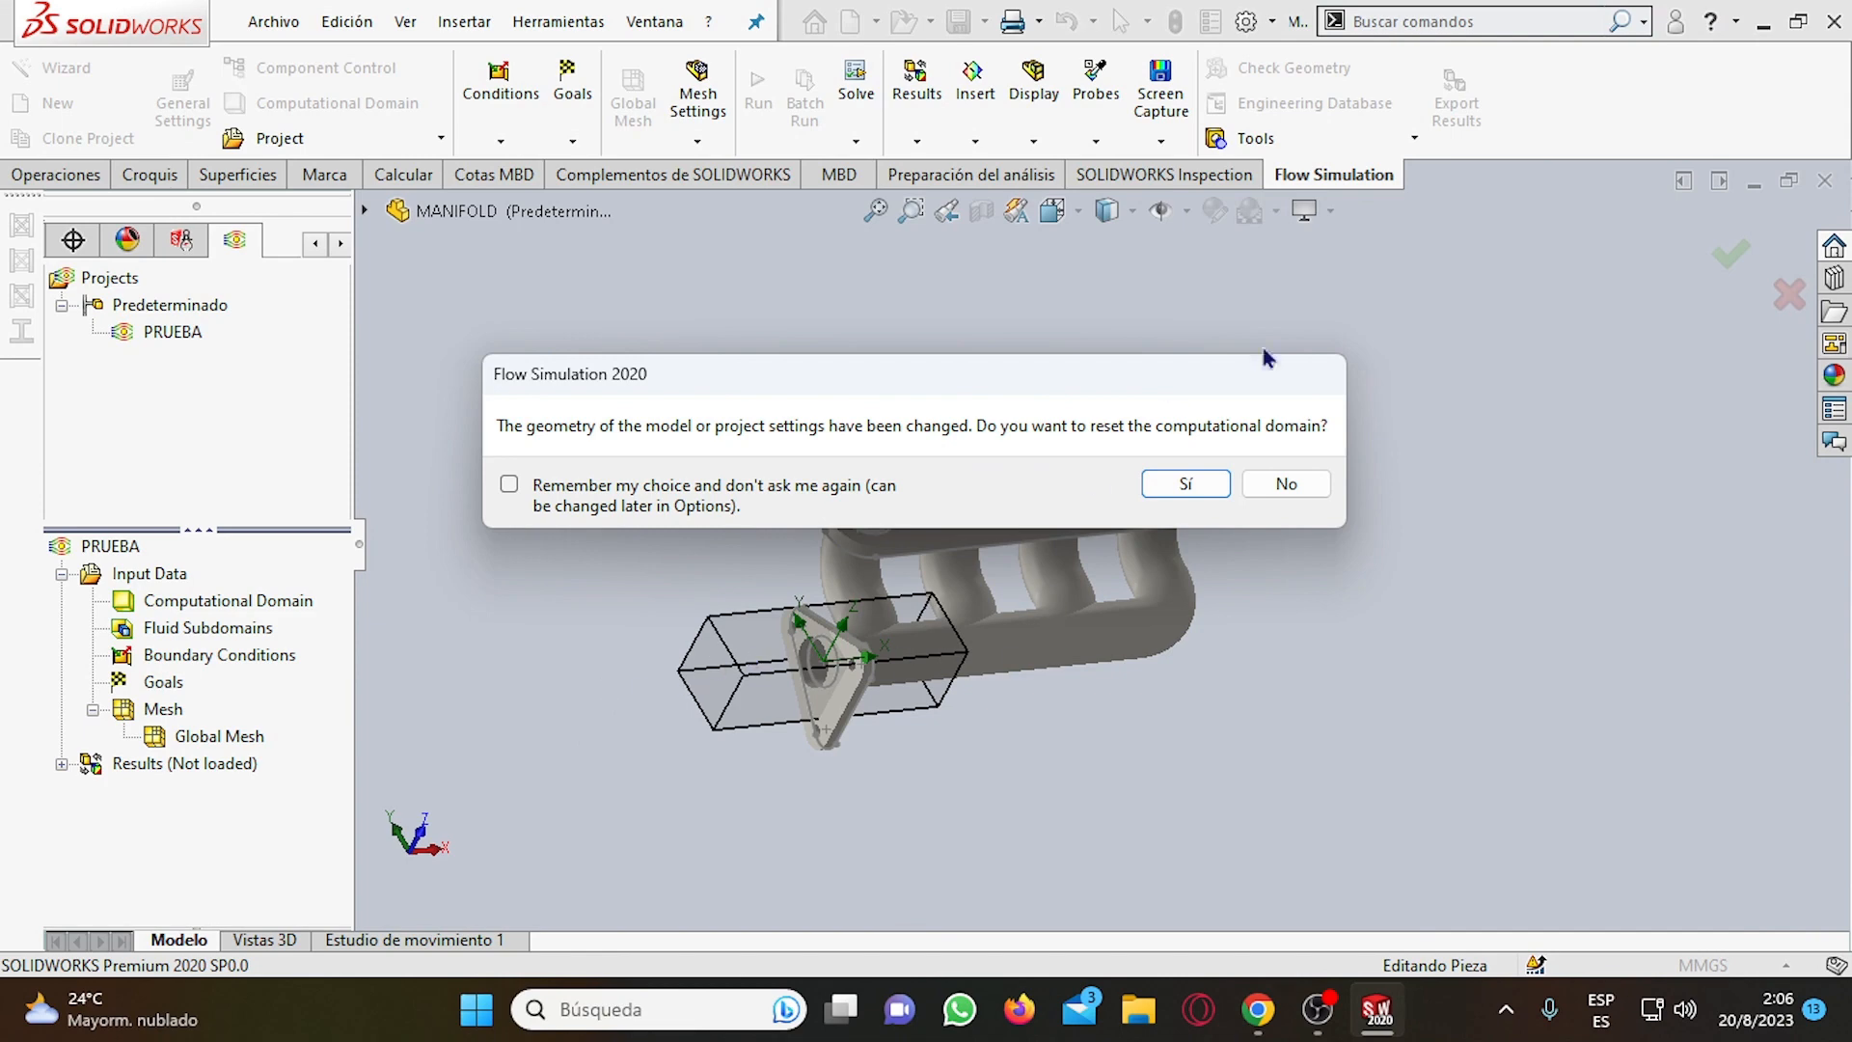
click(1205, 485)
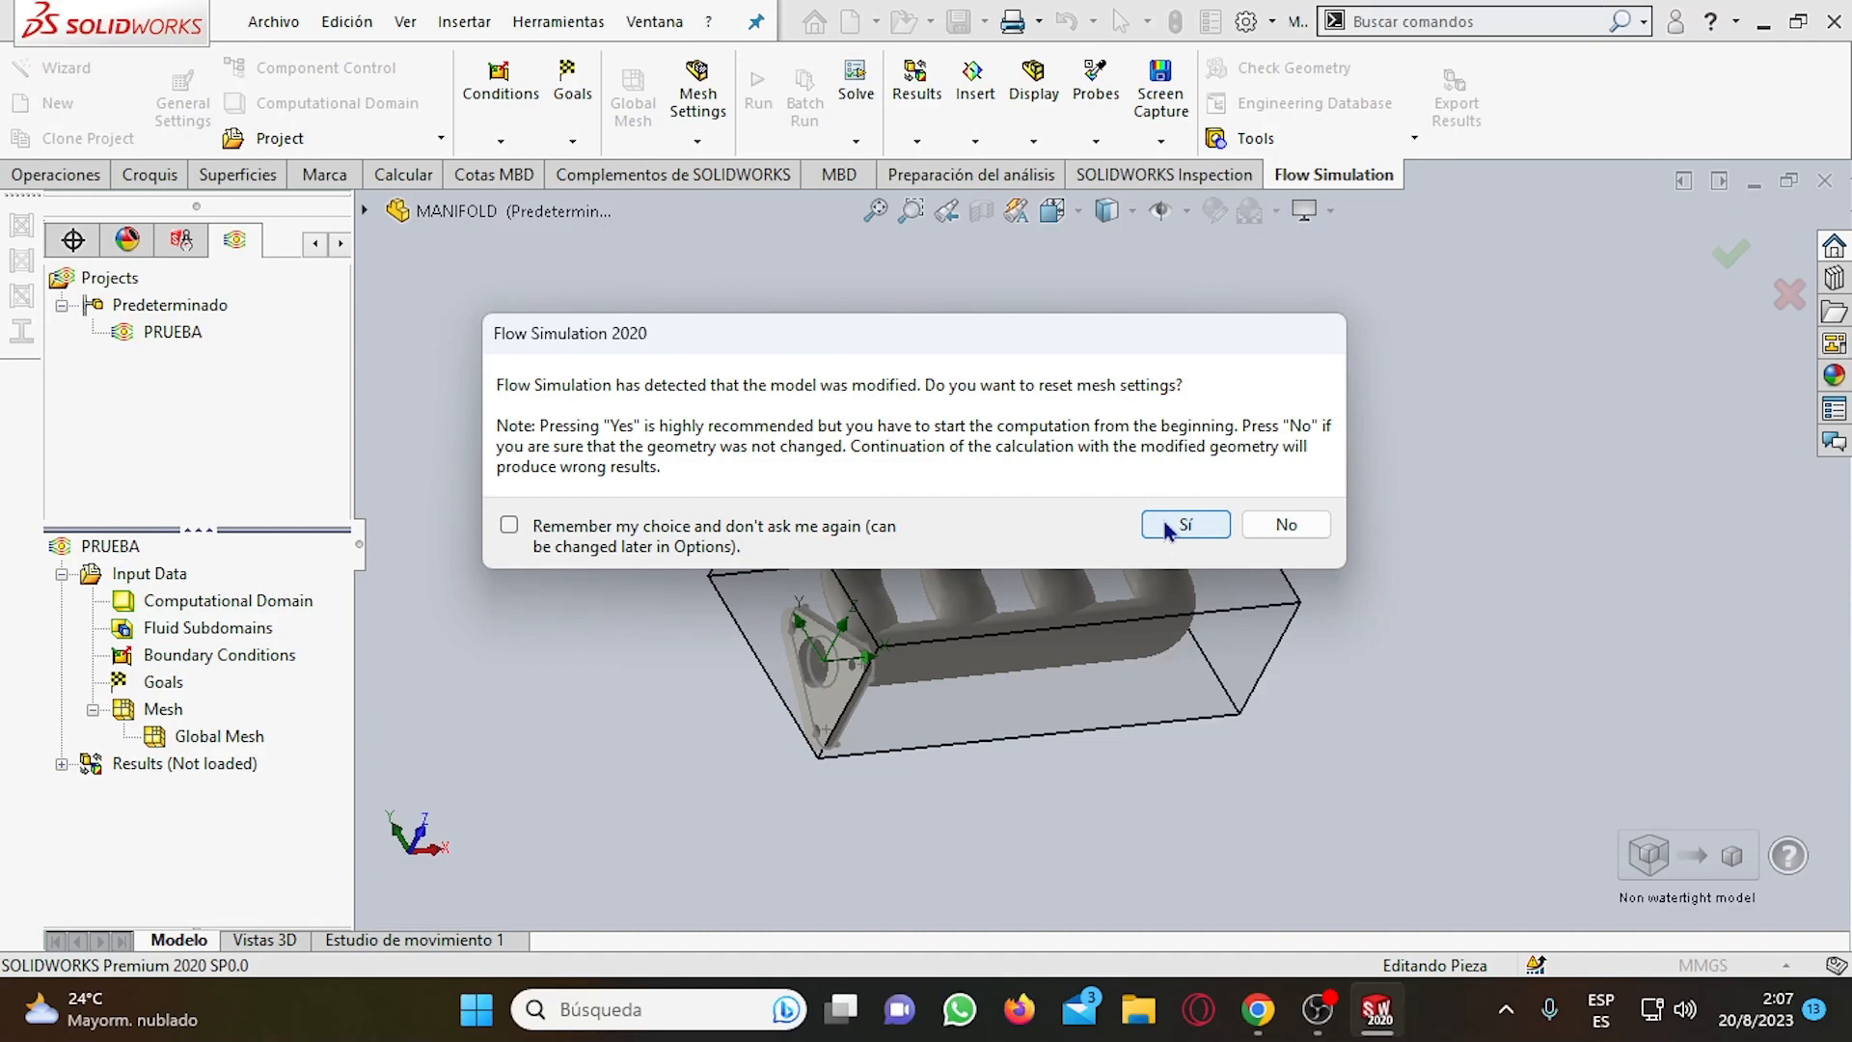
Reset the mesh settings and create lids over the openings on the four-port flange face and the triangular flange face.
click(1169, 530)
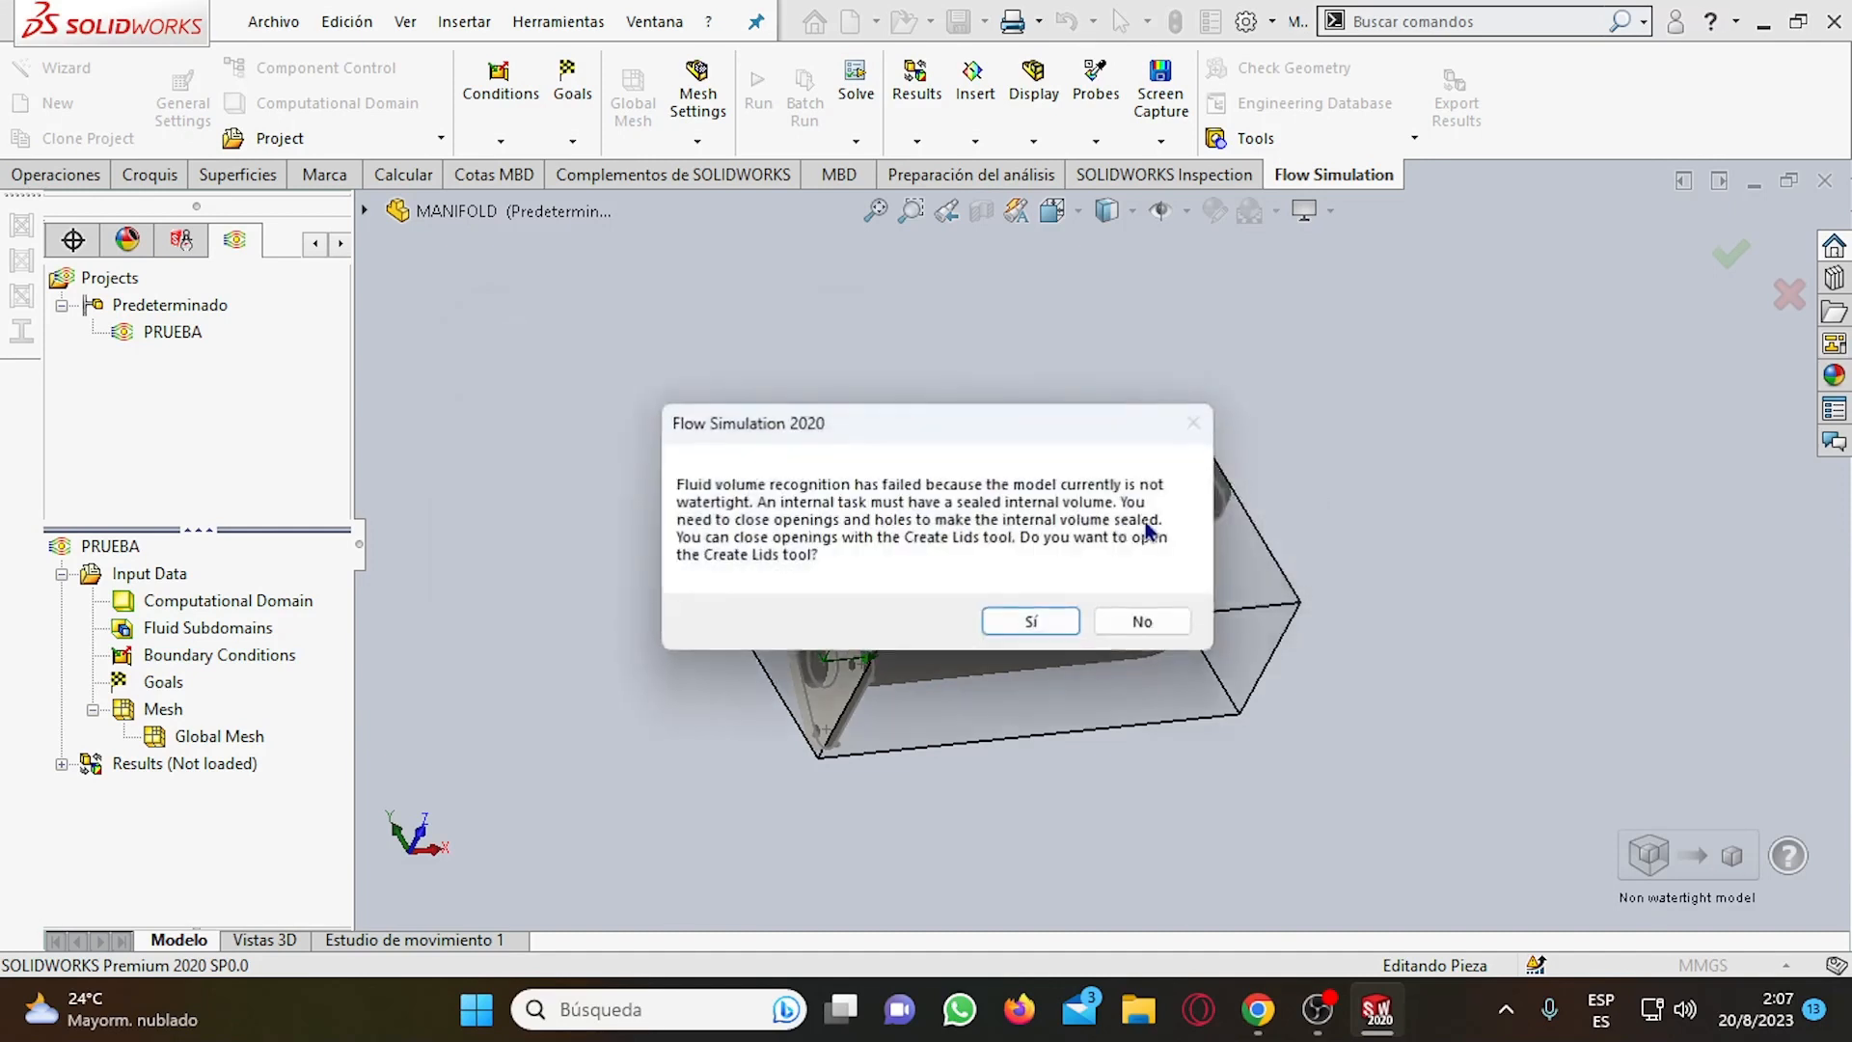
click(1045, 626)
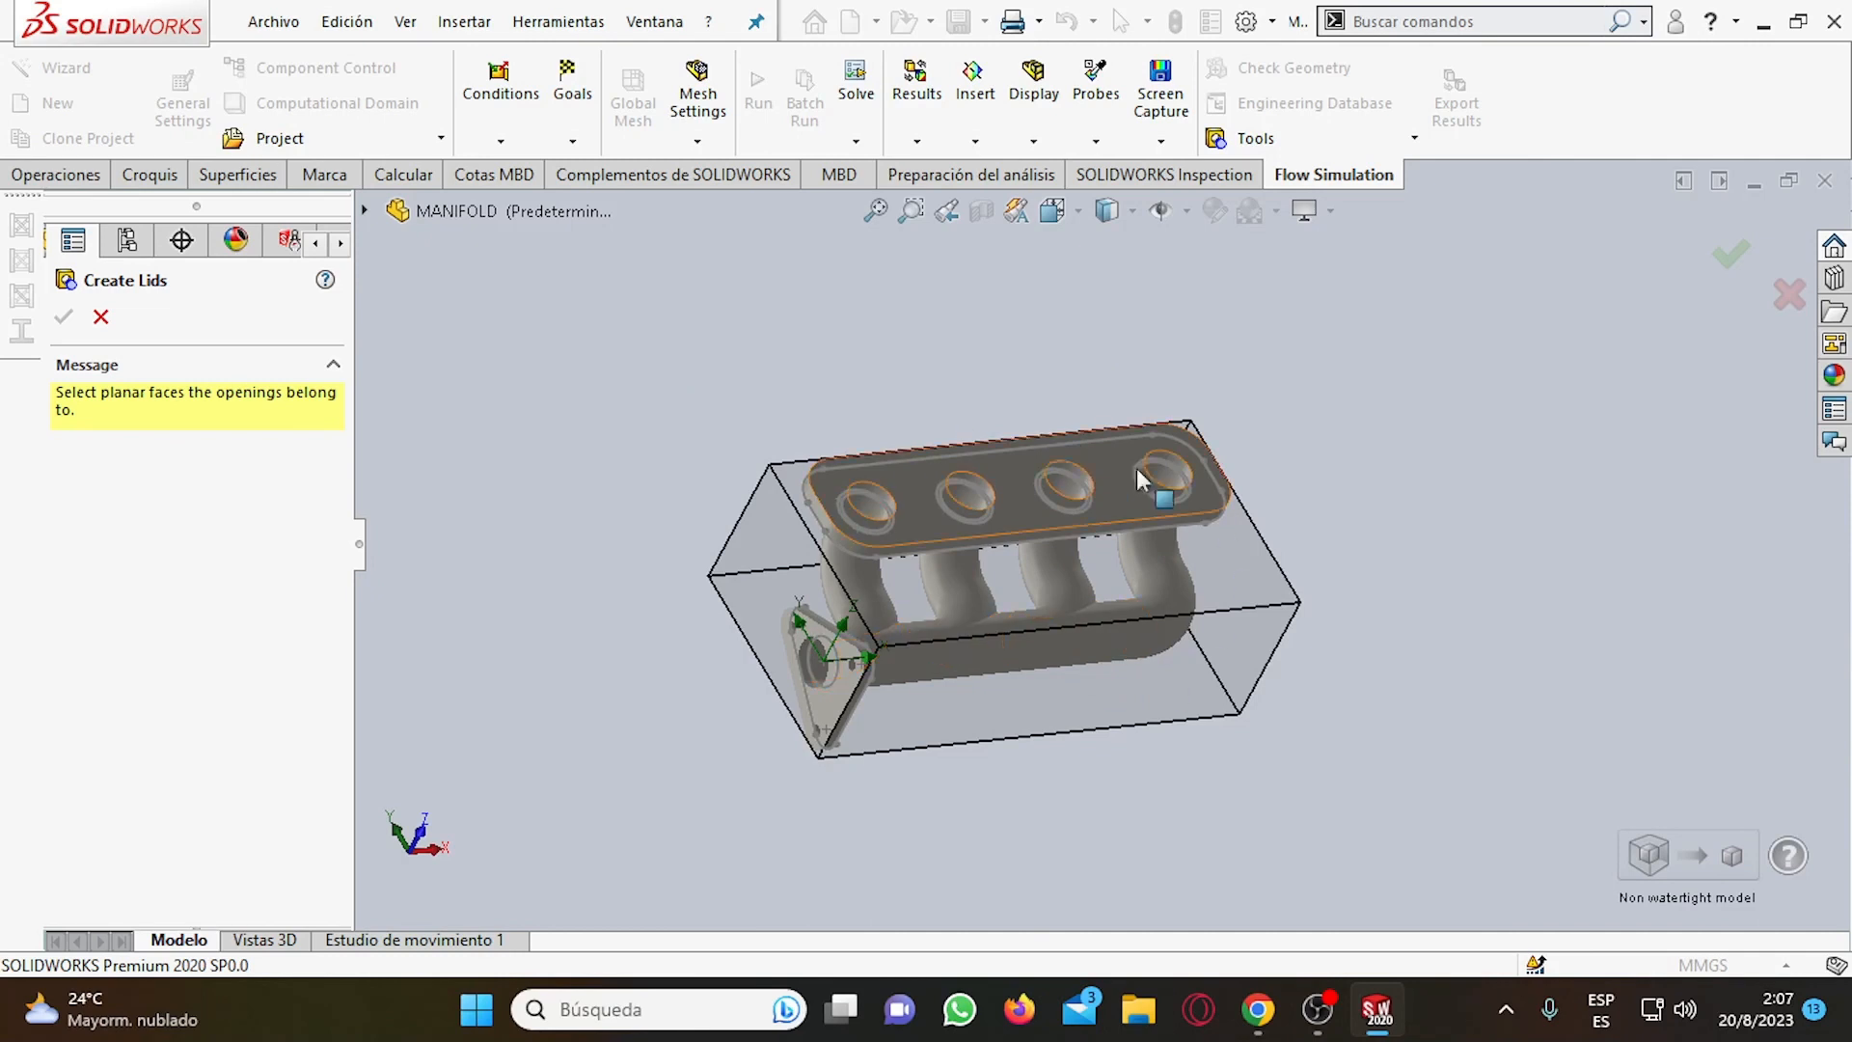
scroll(912, 648, down, 2)
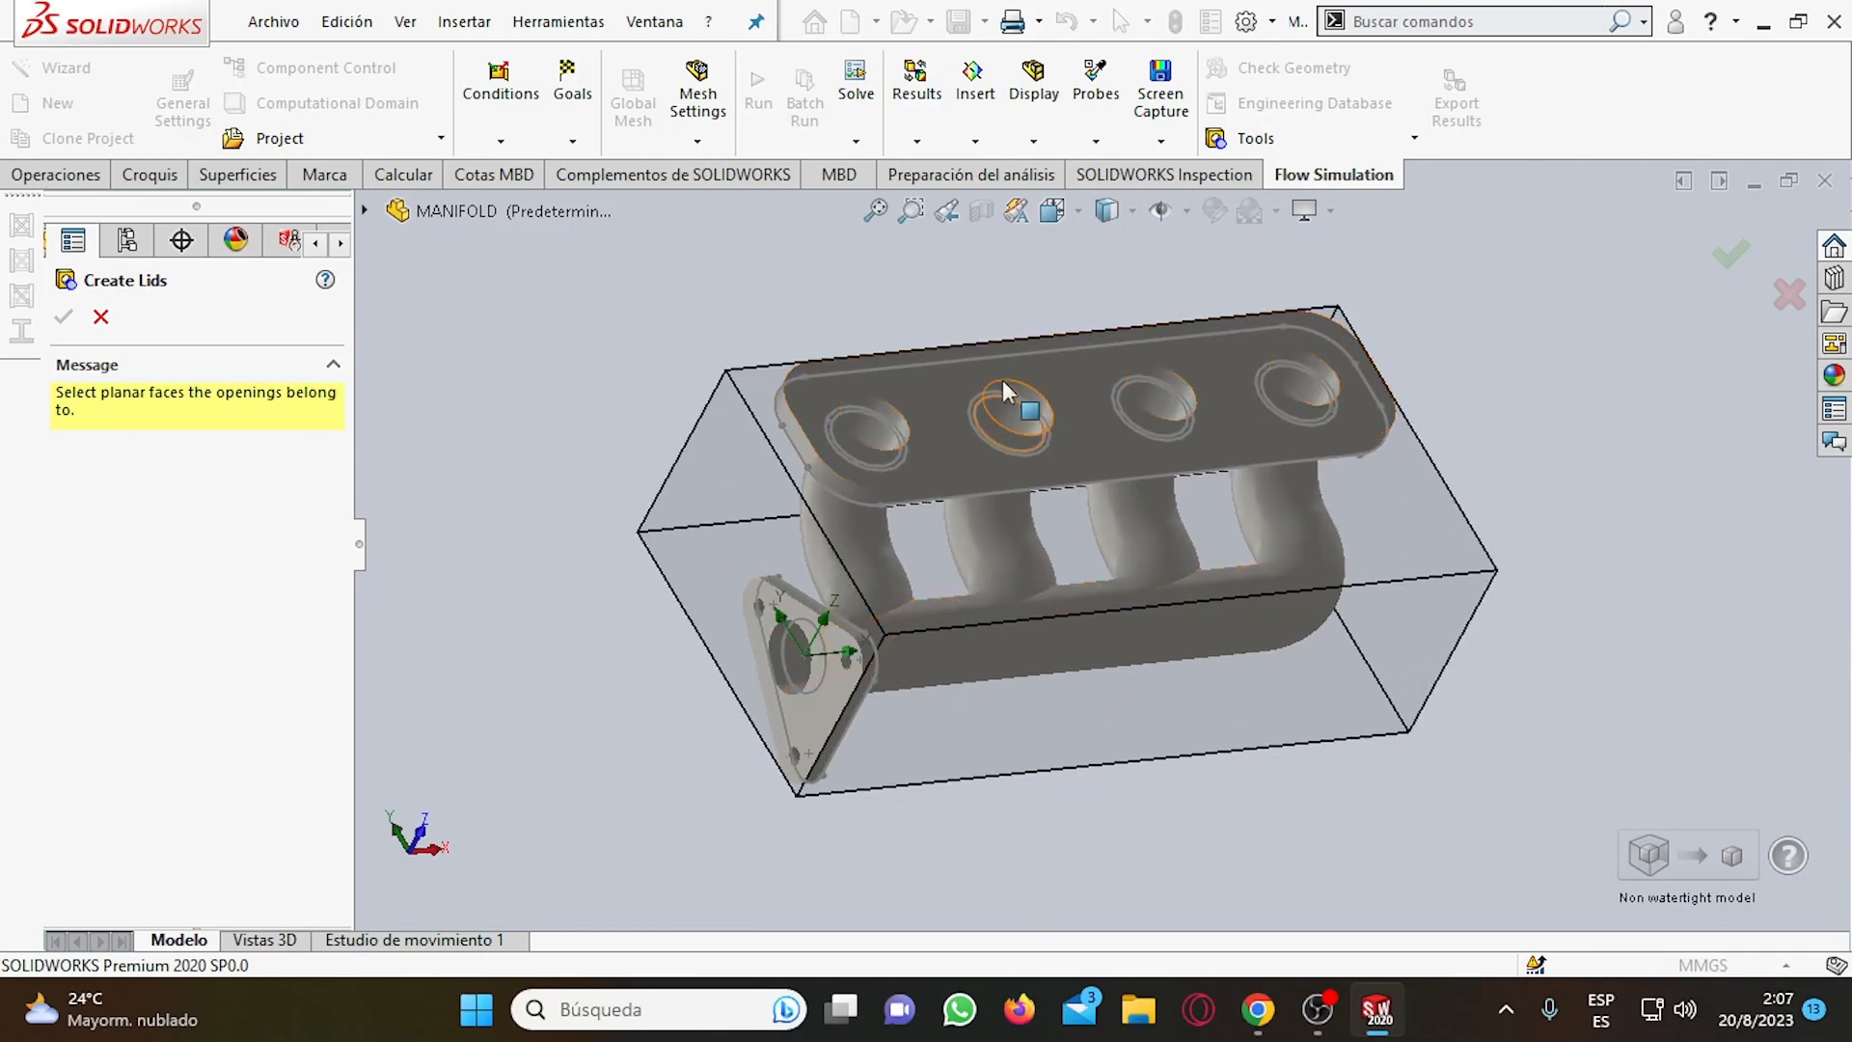
scroll(940, 416, down, 1)
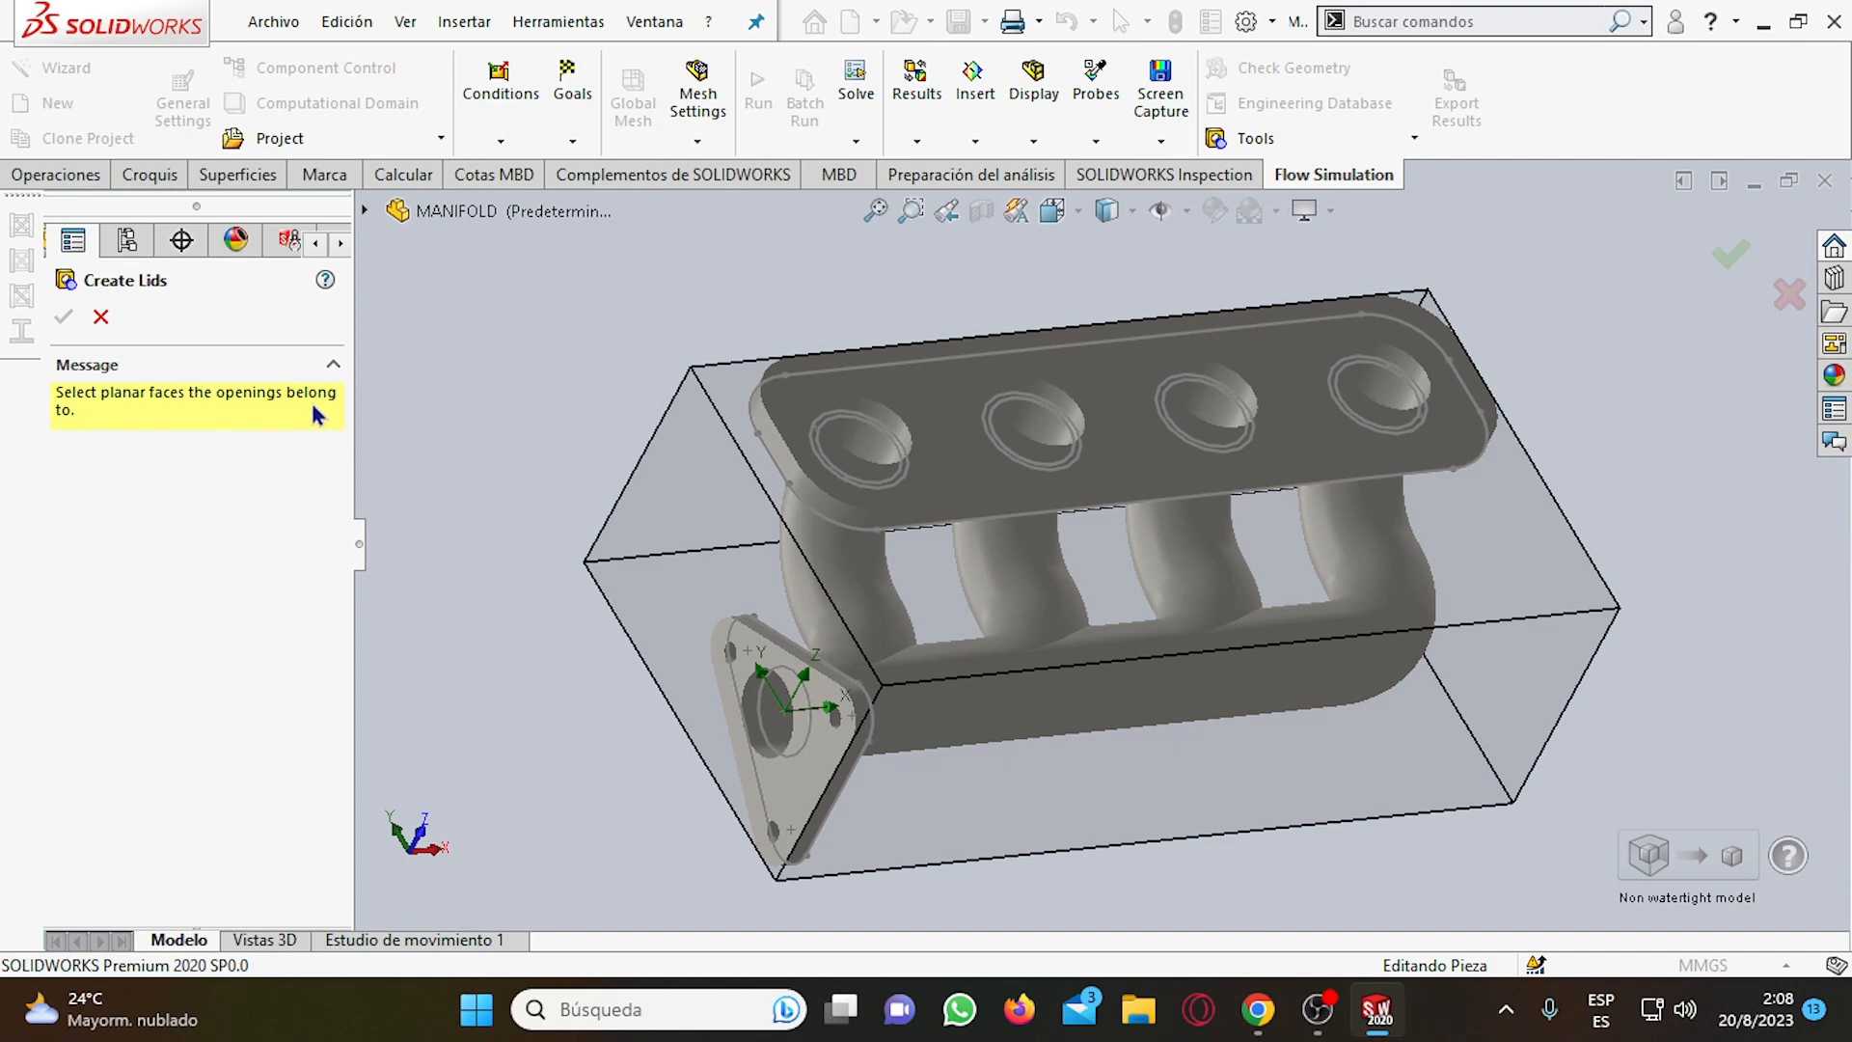
click(922, 402)
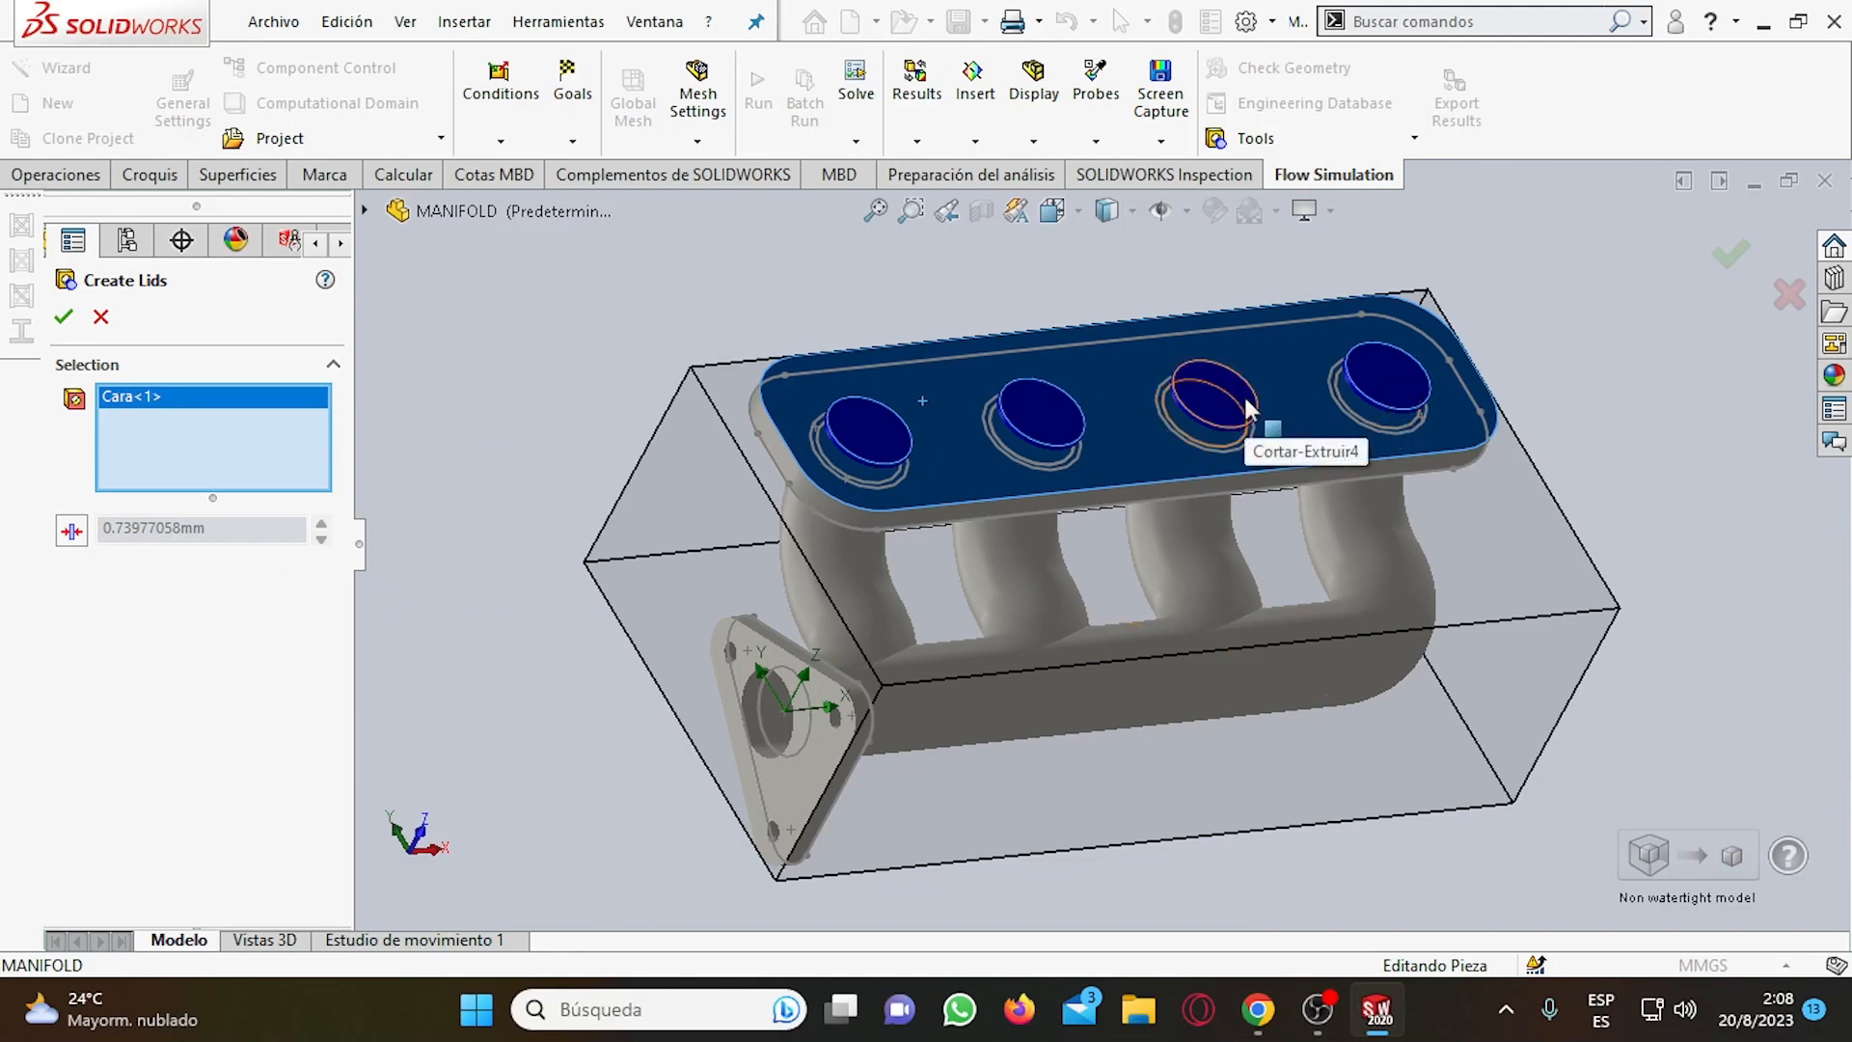
click(801, 744)
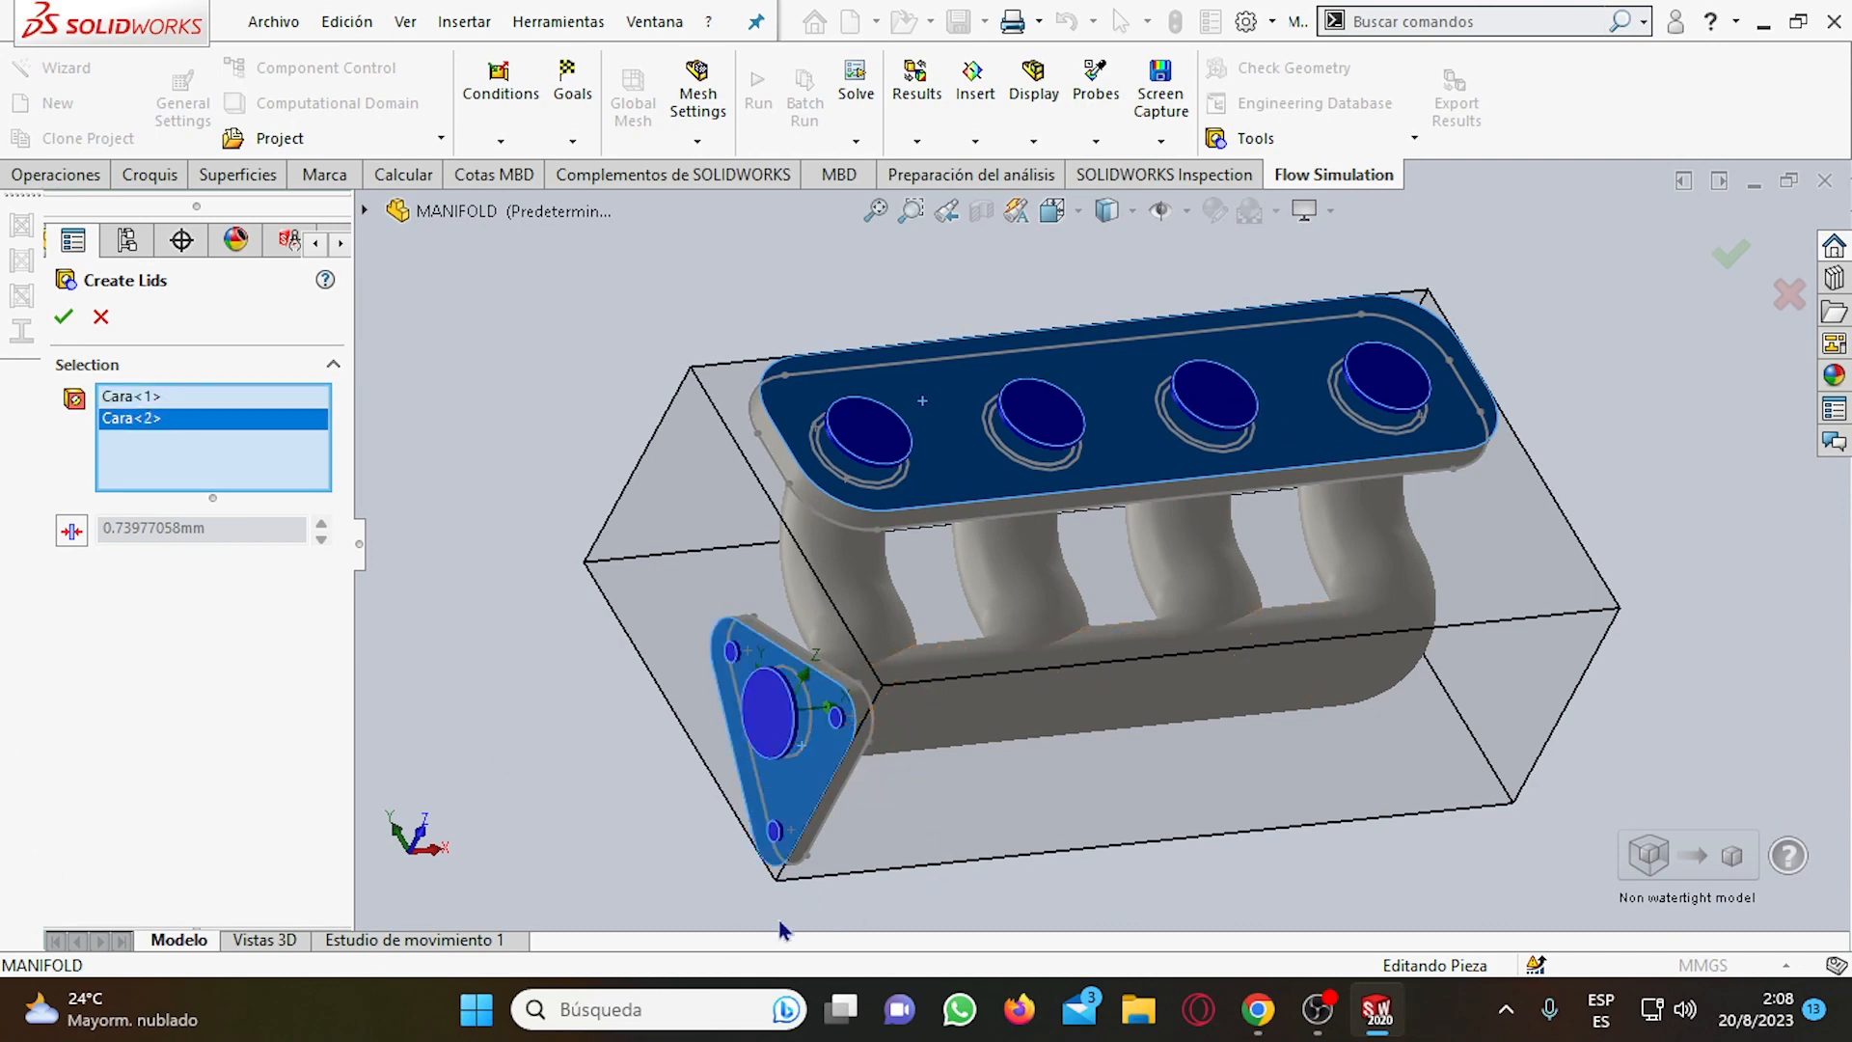
scroll(781, 931, down, 3)
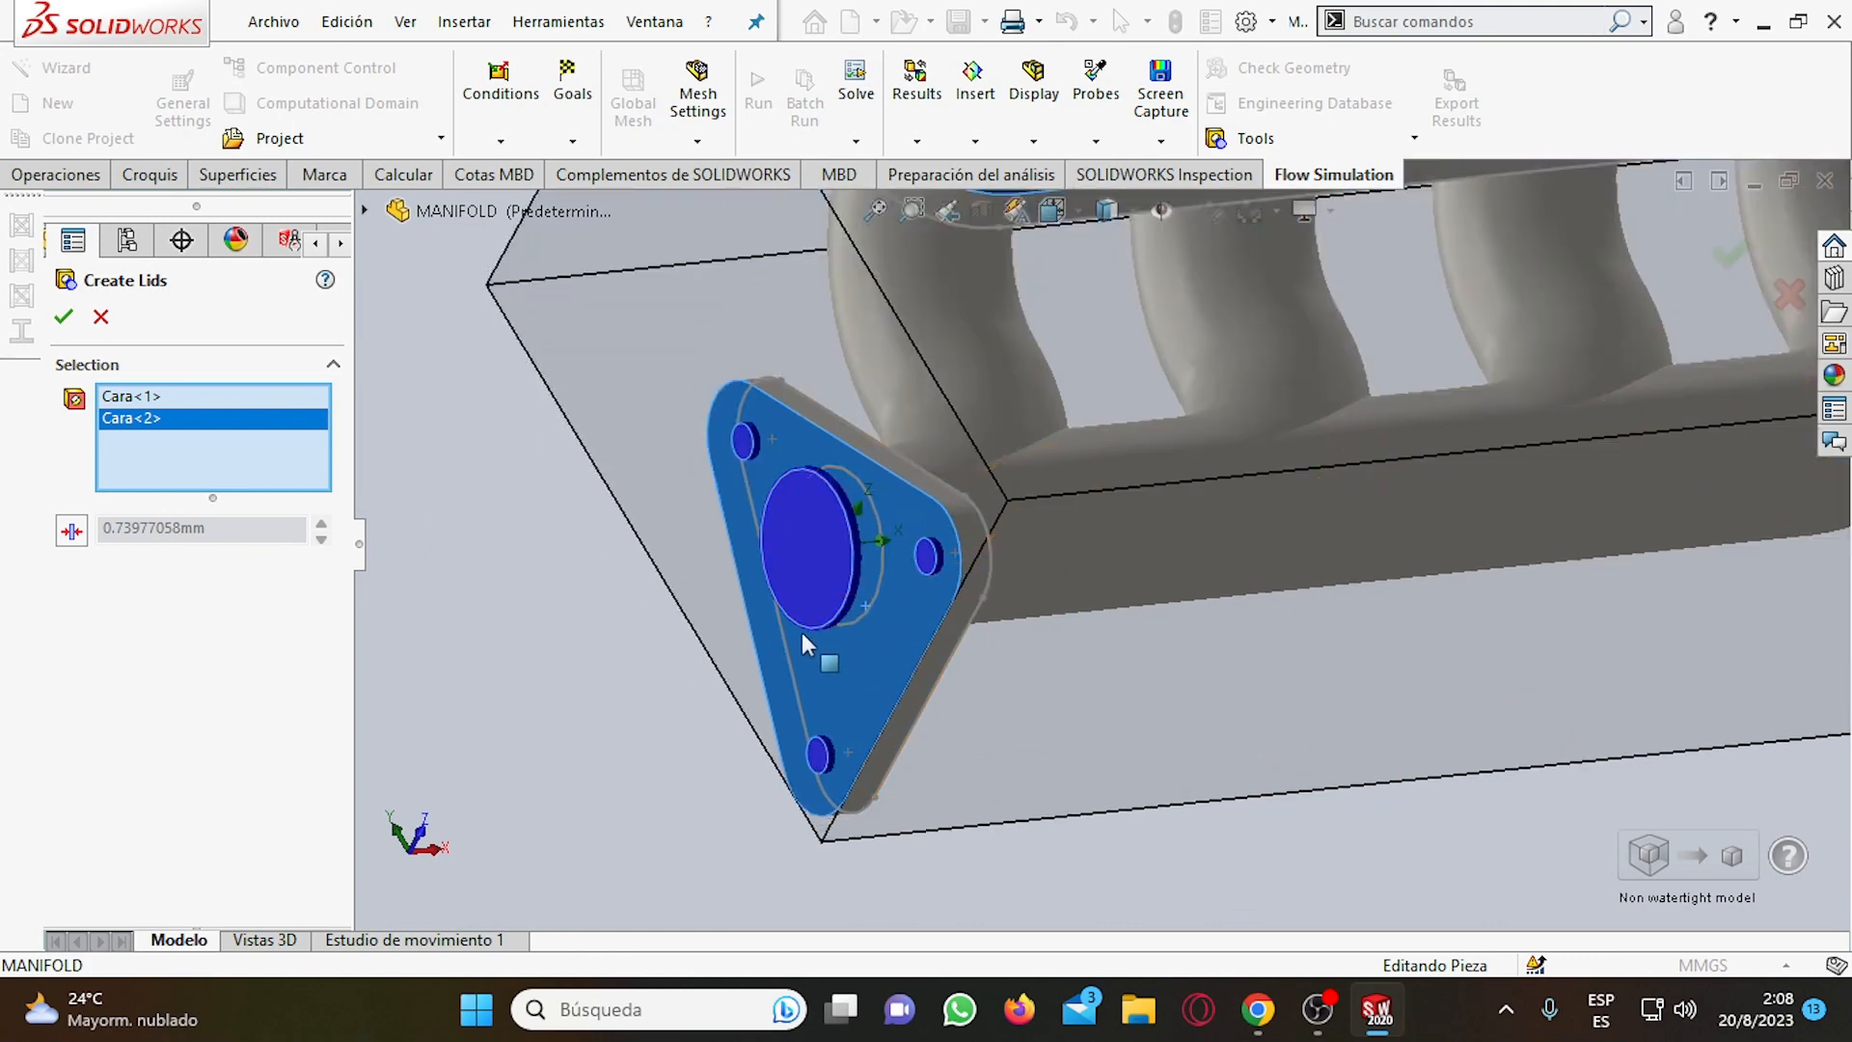
scroll(931, 554, down, 5)
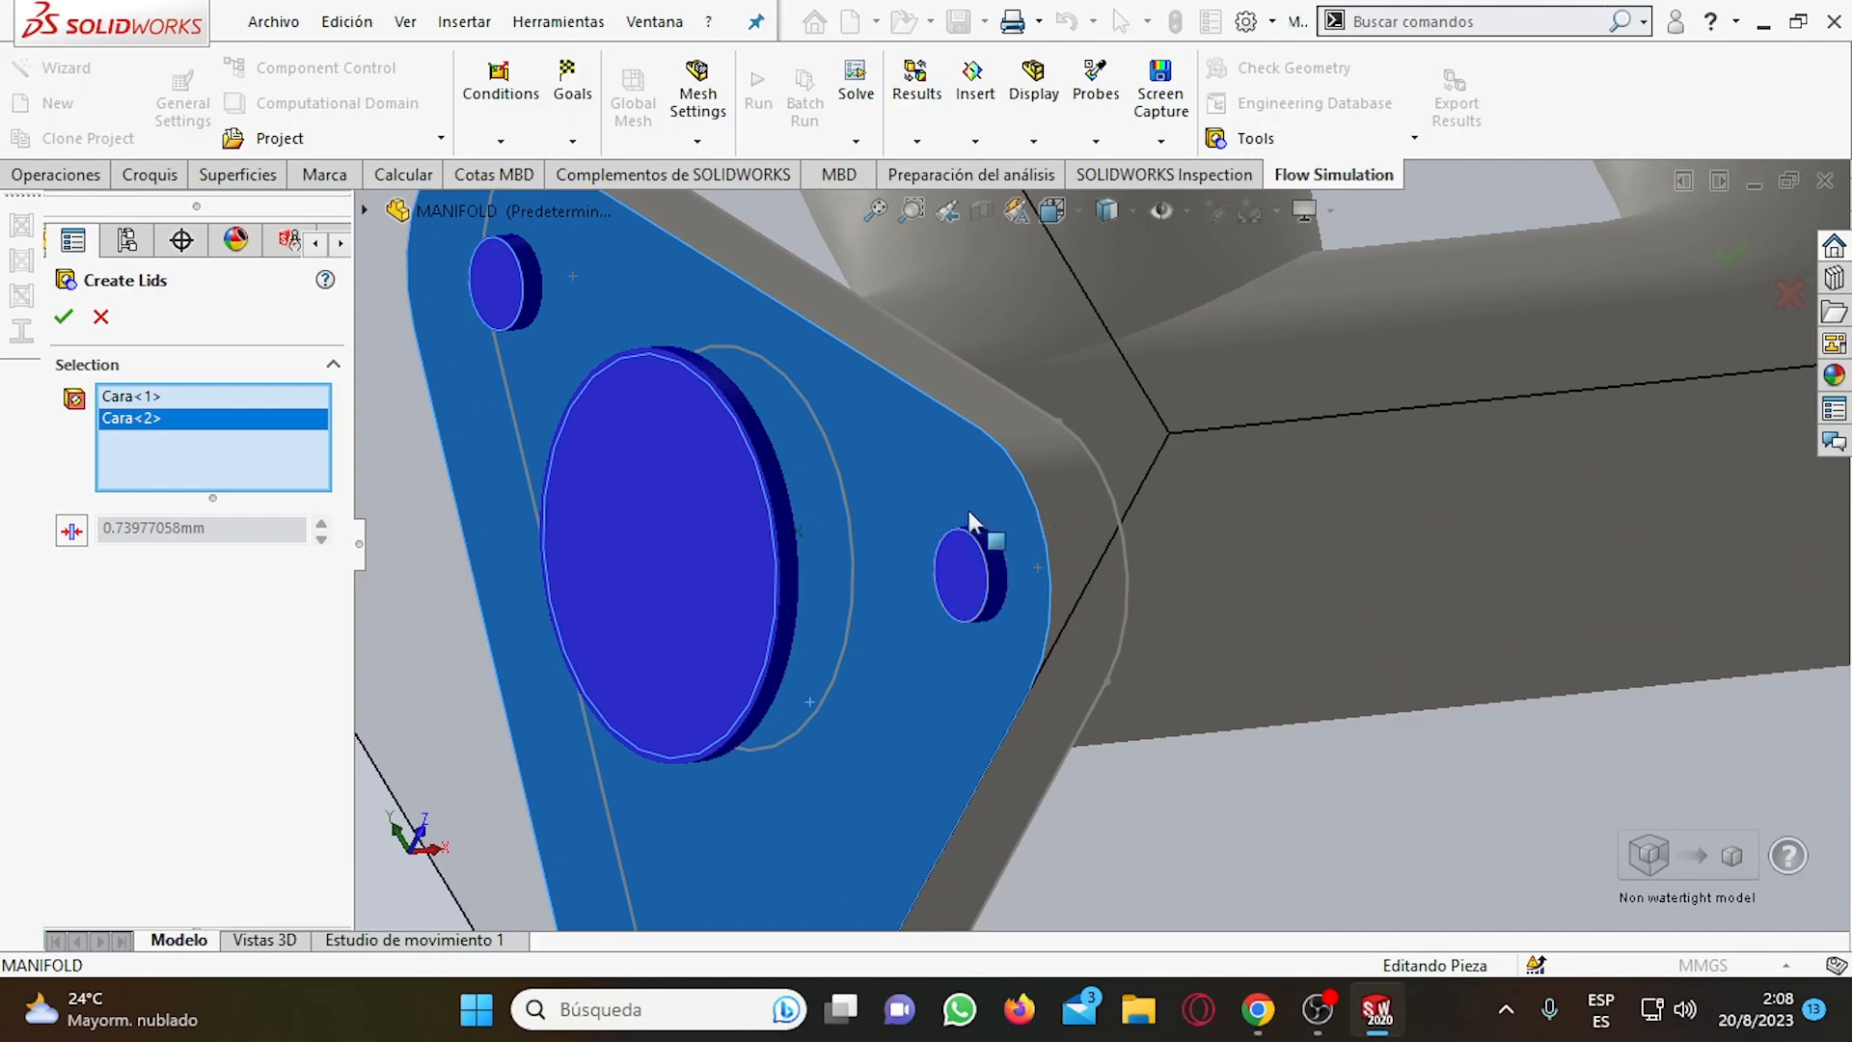
scroll(1003, 564, up, 5)
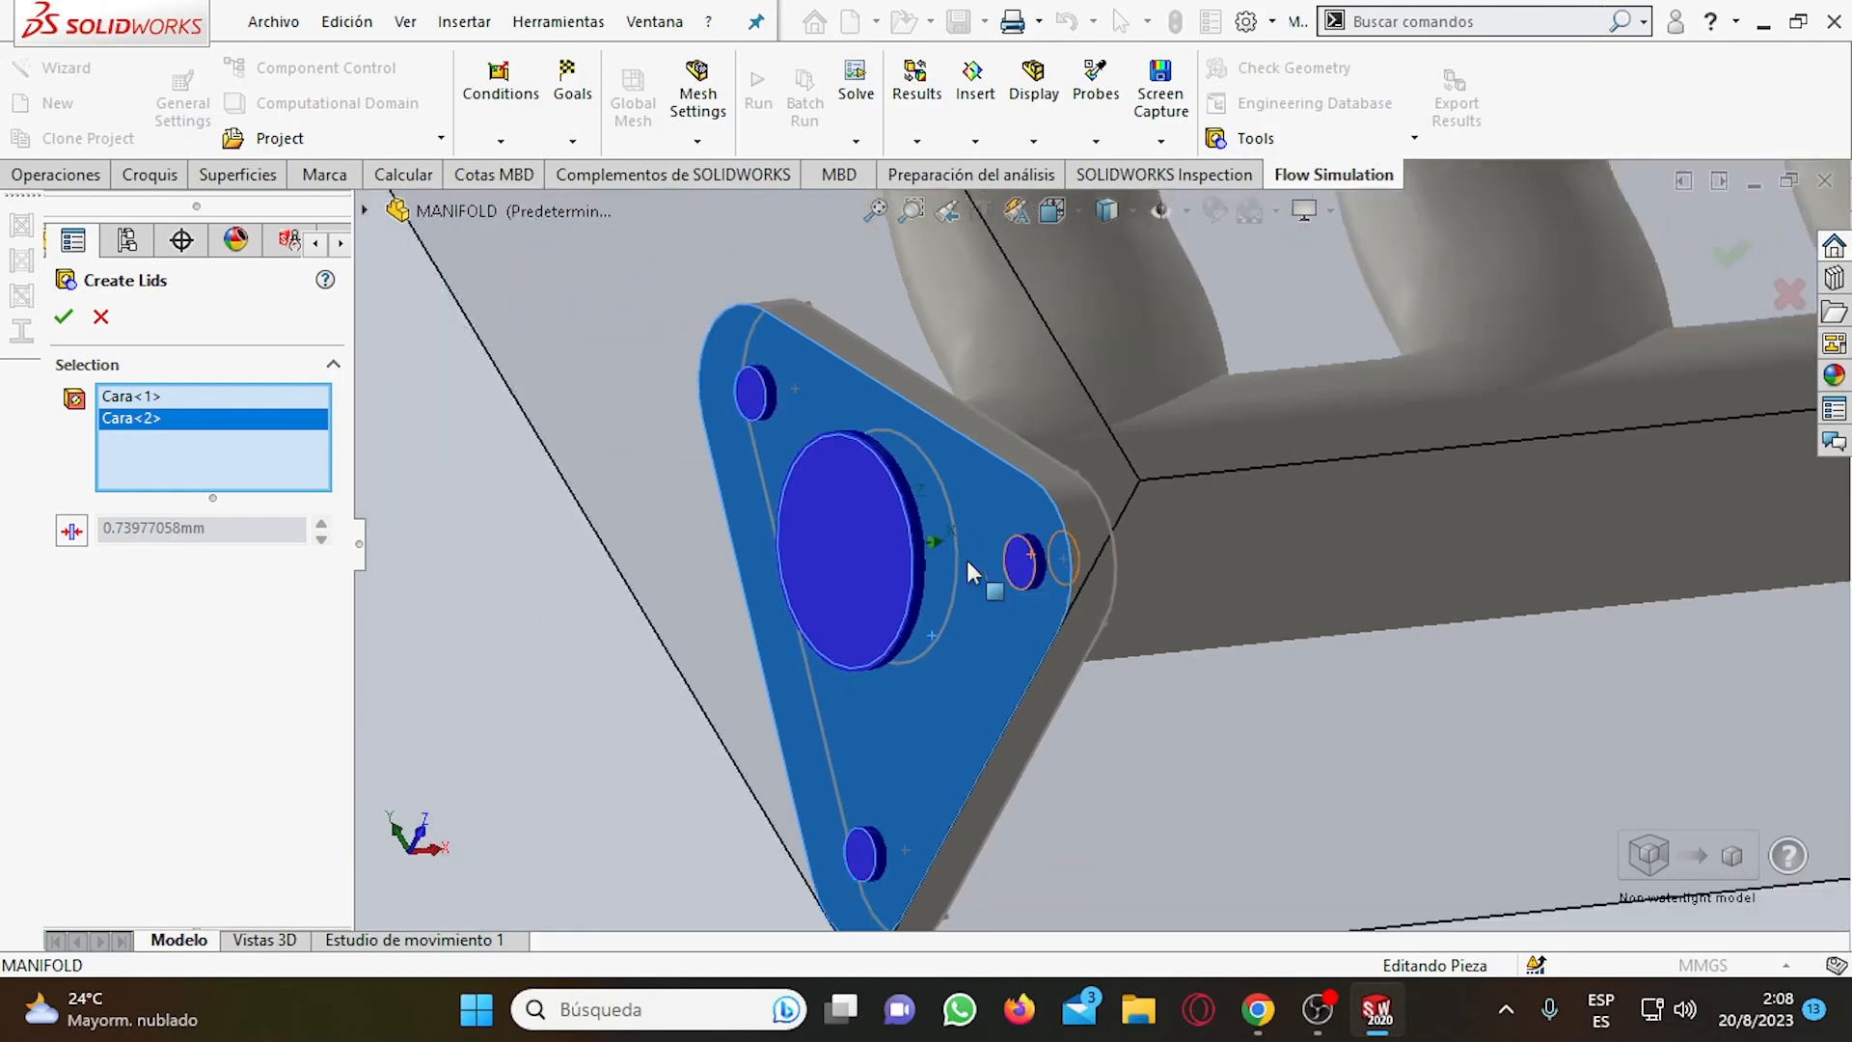
scroll(1056, 588, down, 3)
scroll(1057, 590, down, 2)
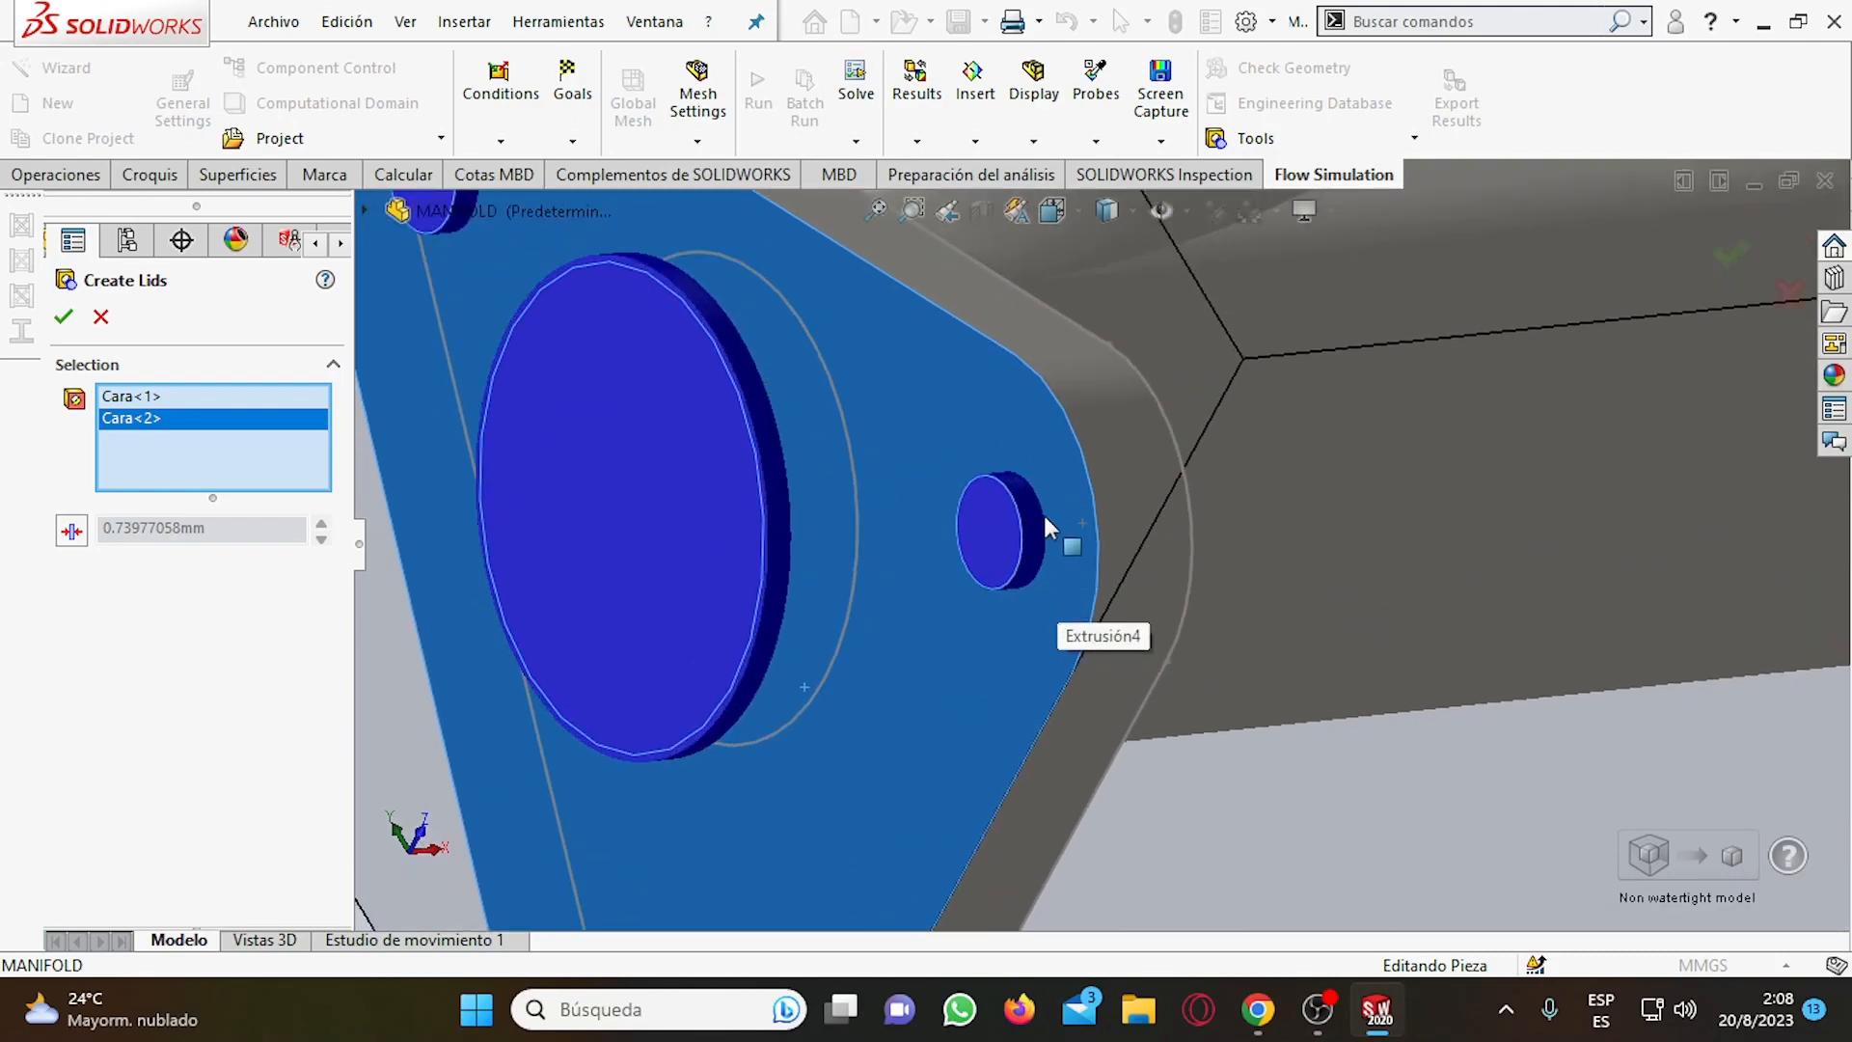
scroll(1046, 521, up, 2)
scroll(1045, 526, up, 6)
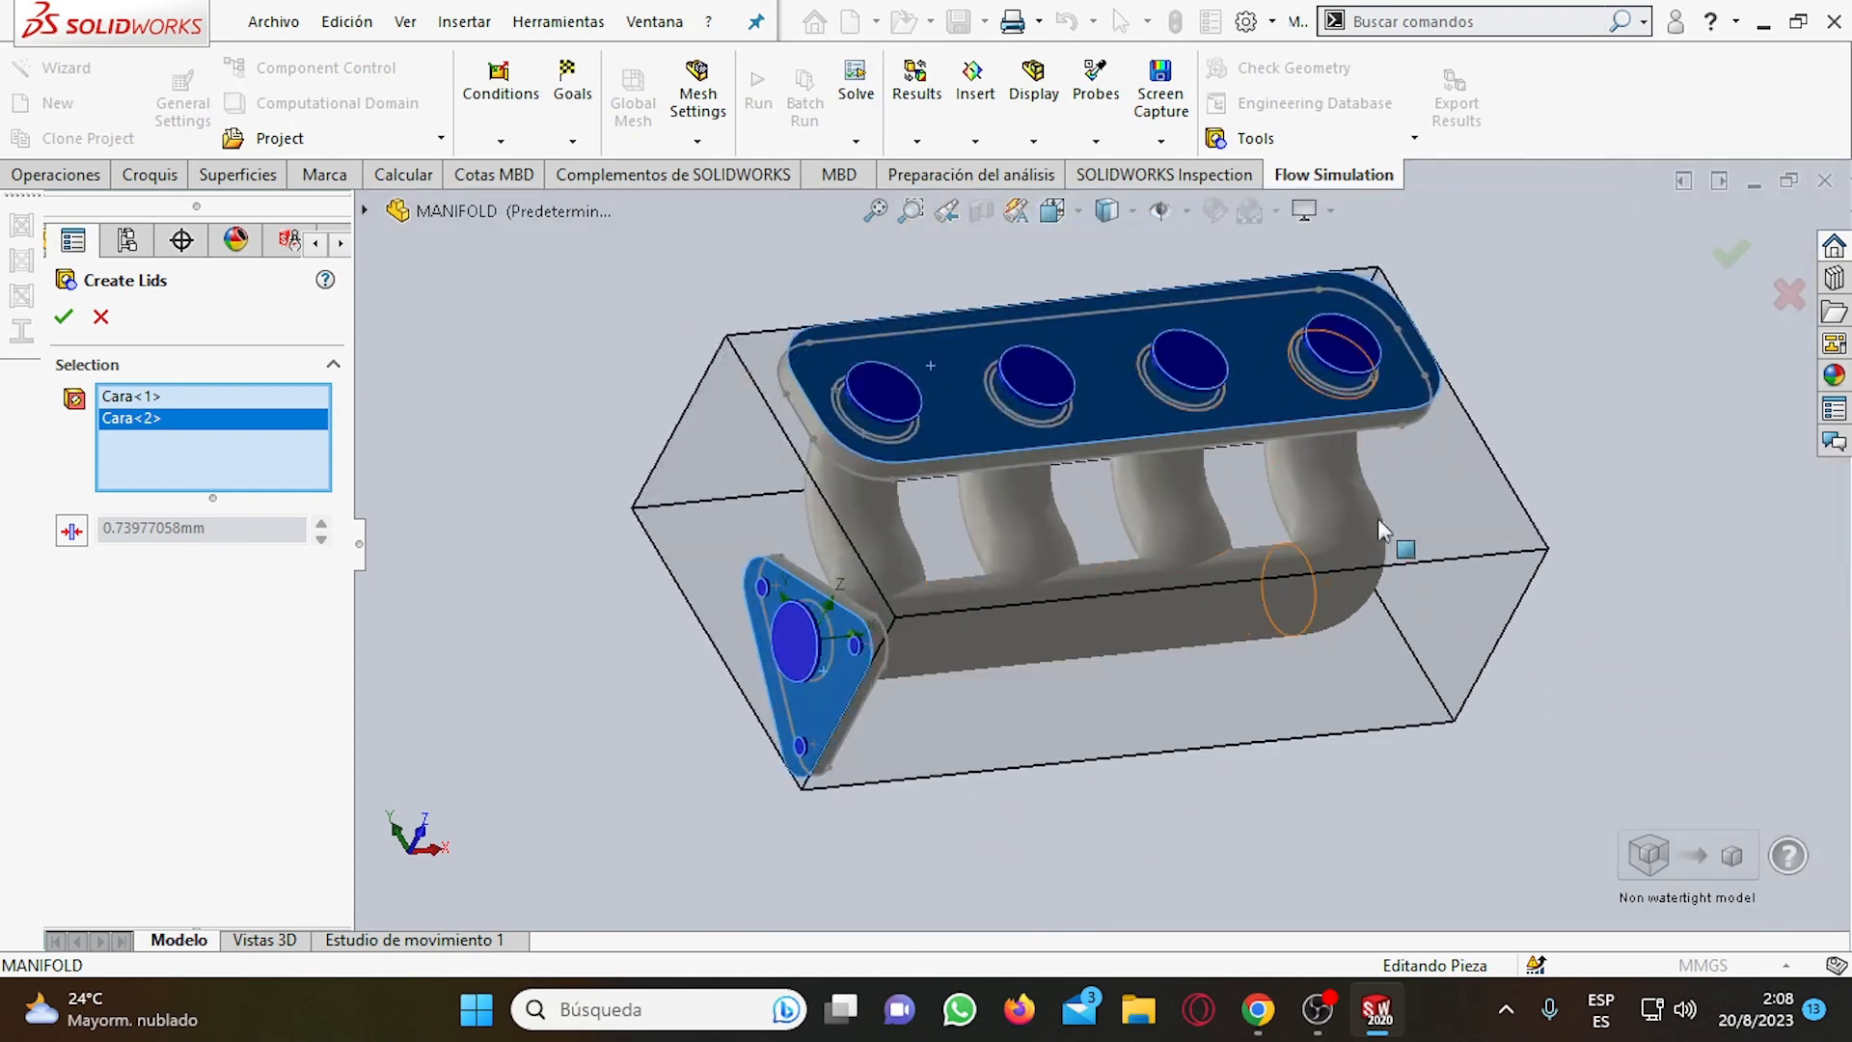
click(56, 318)
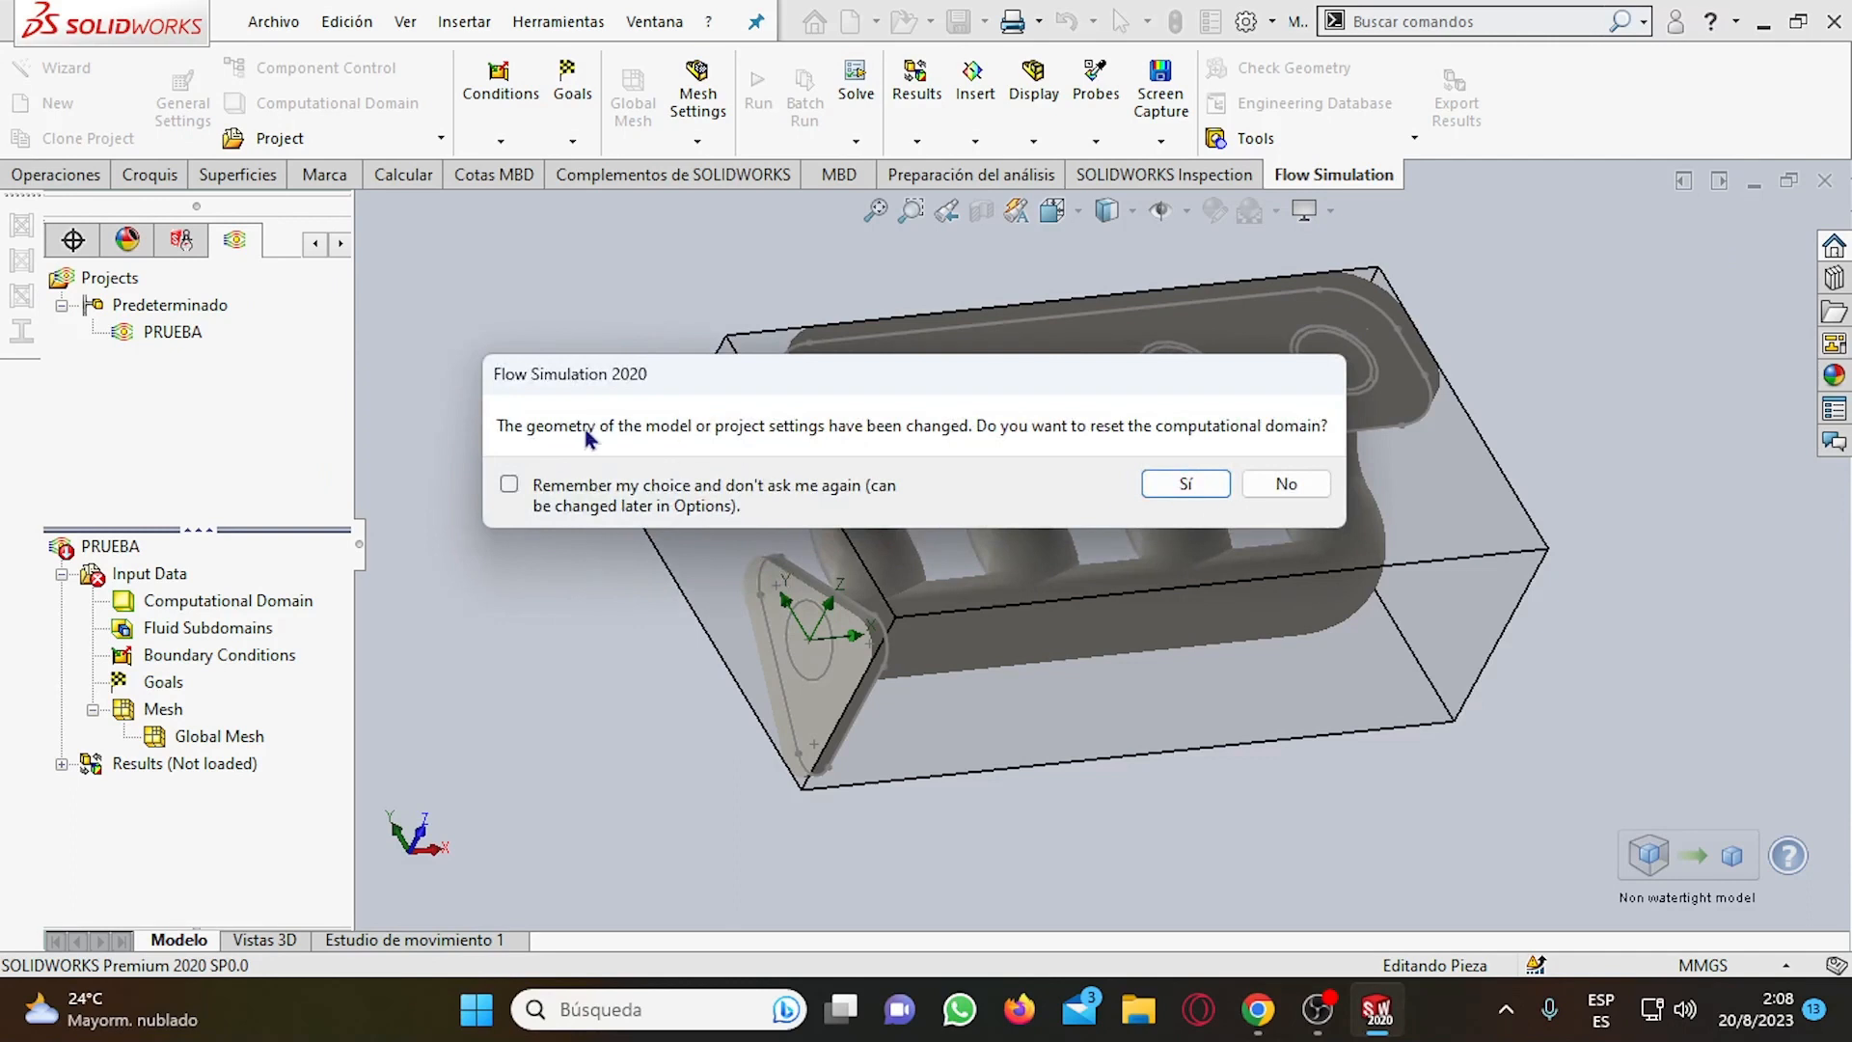
Reset the computational domain and the mesh settings for the manifold with its closed openings.
click(1203, 488)
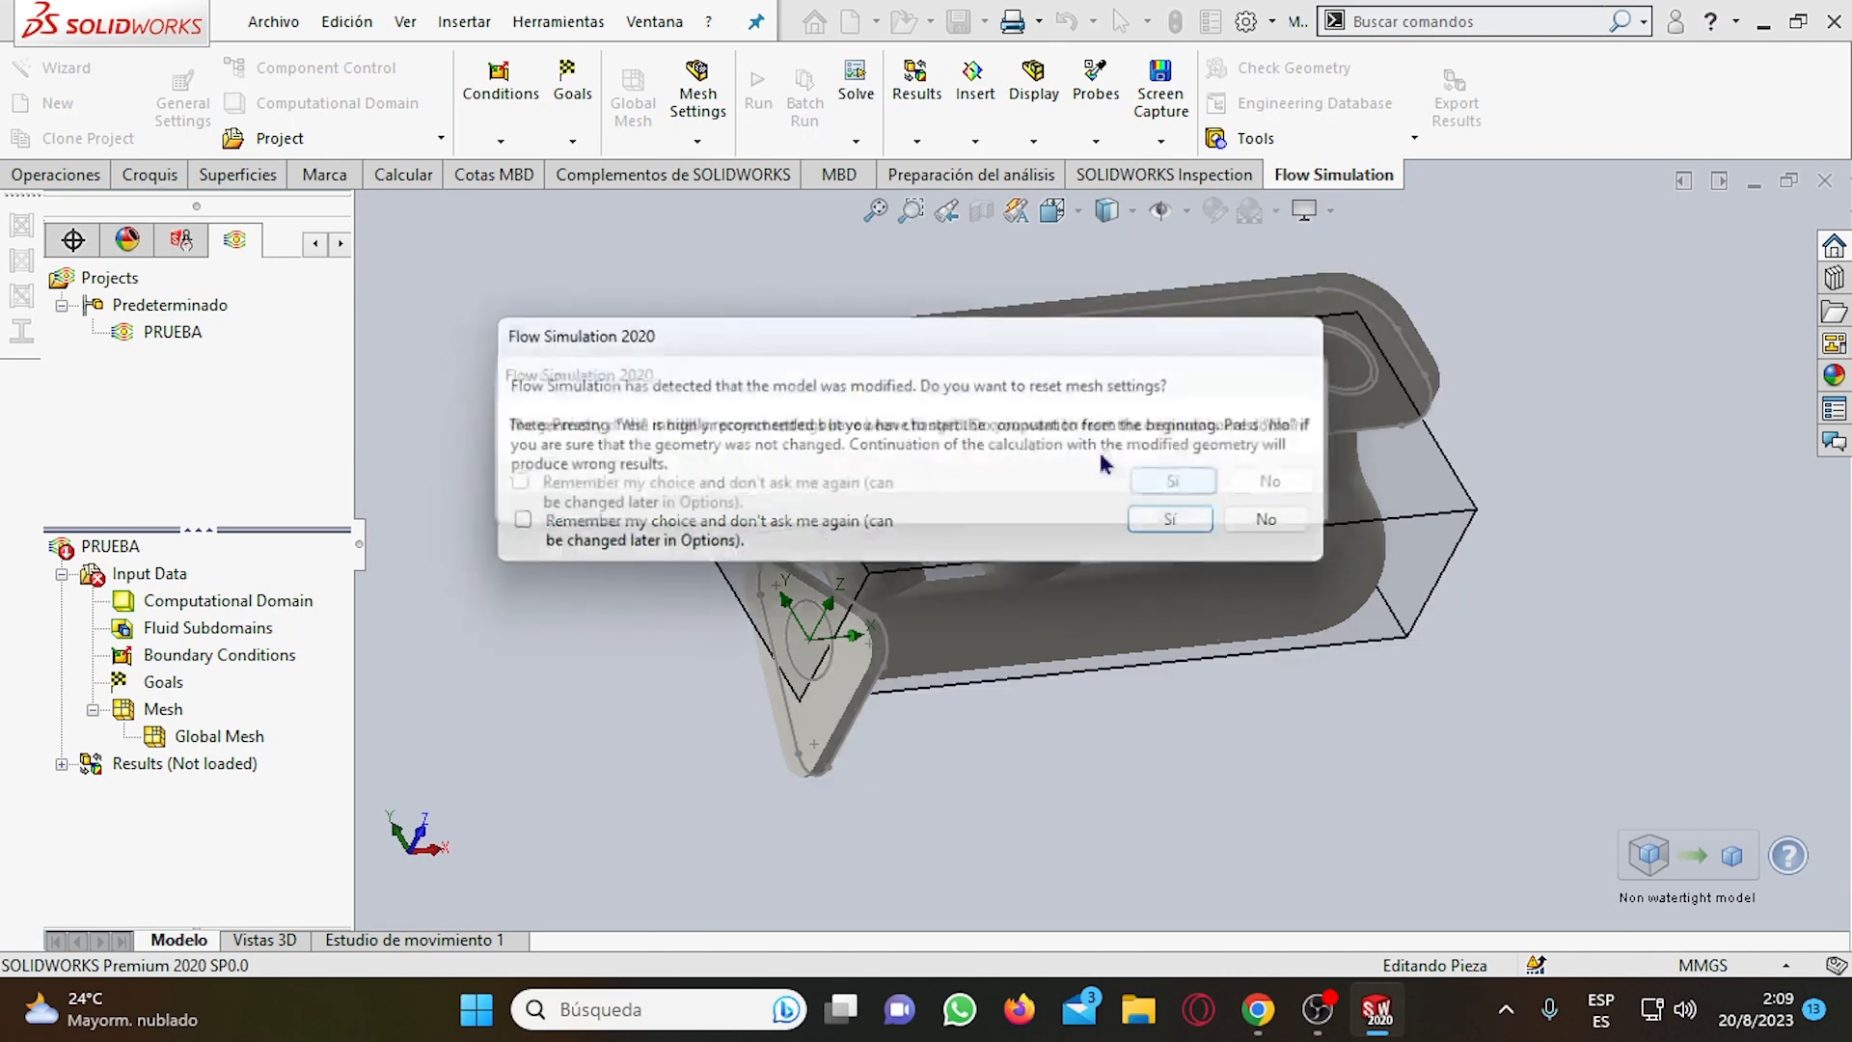
click(1175, 527)
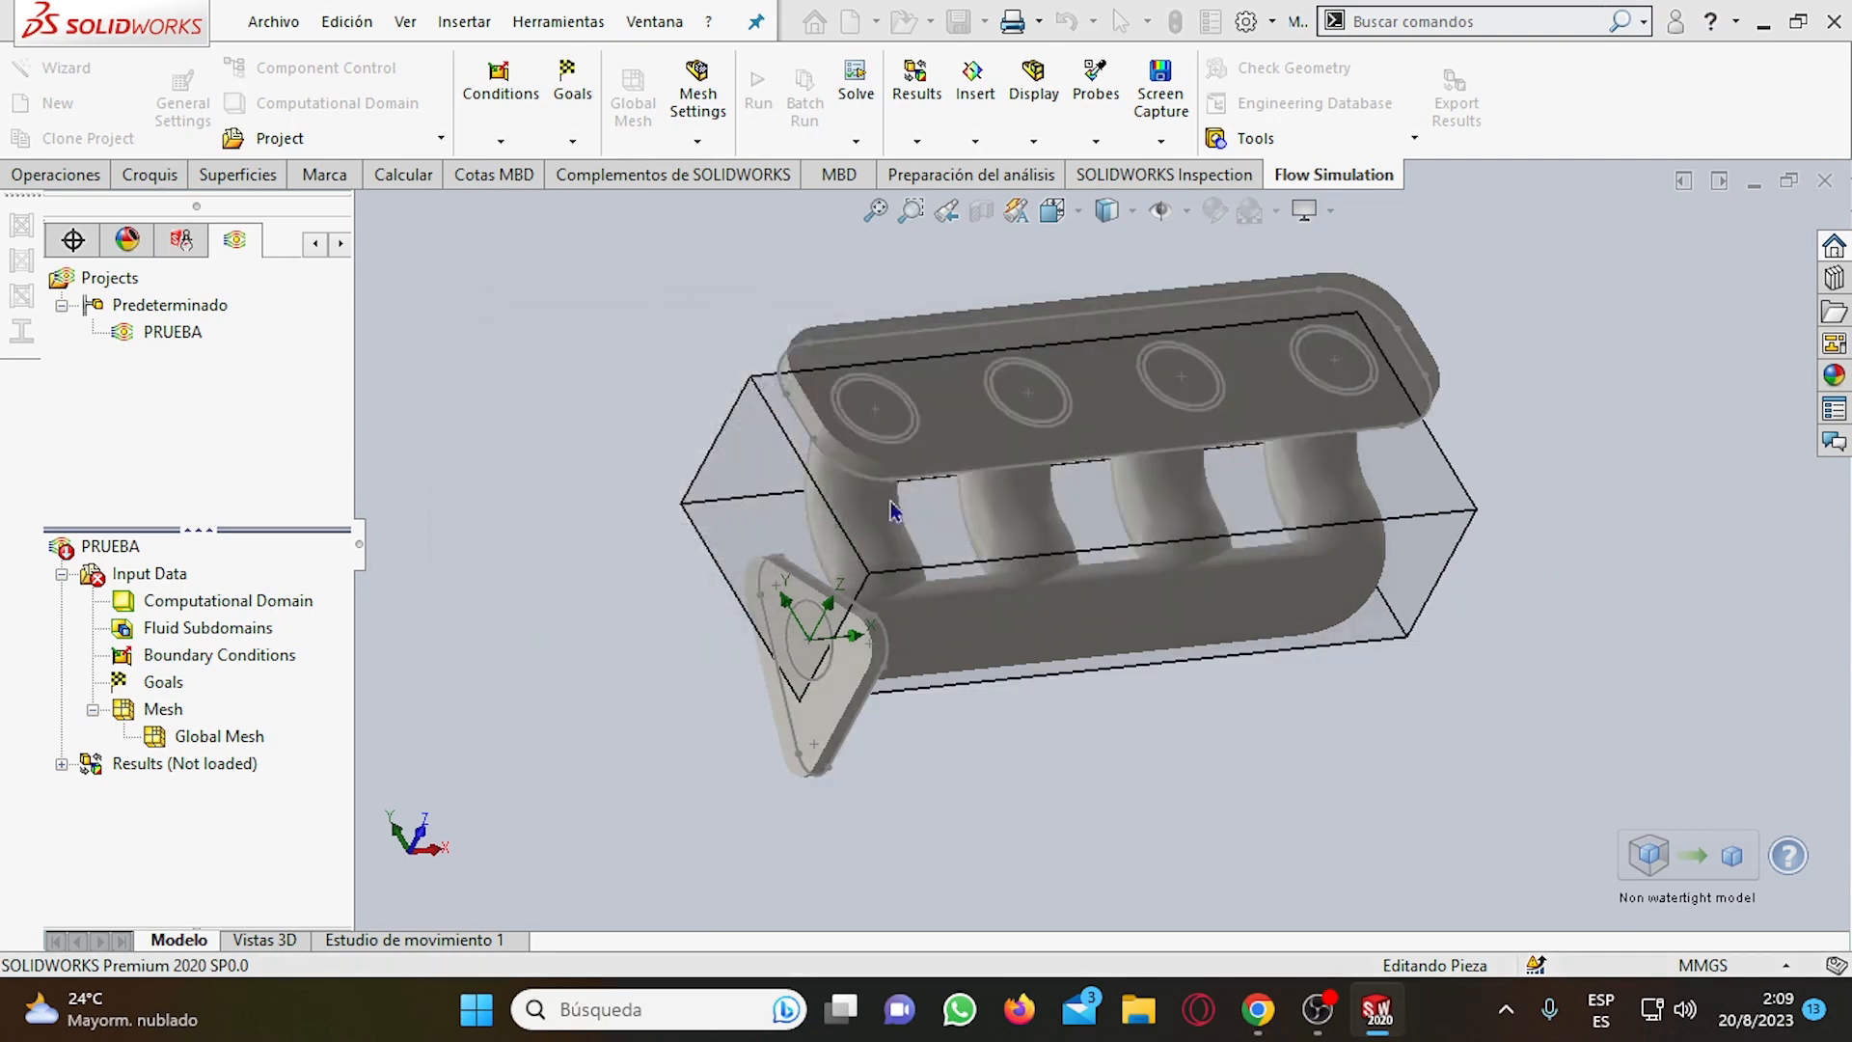
mouse_move(1049, 674)
middle_down()
mouse_move(1147, 683)
mouse_move(1119, 575)
middle_up()
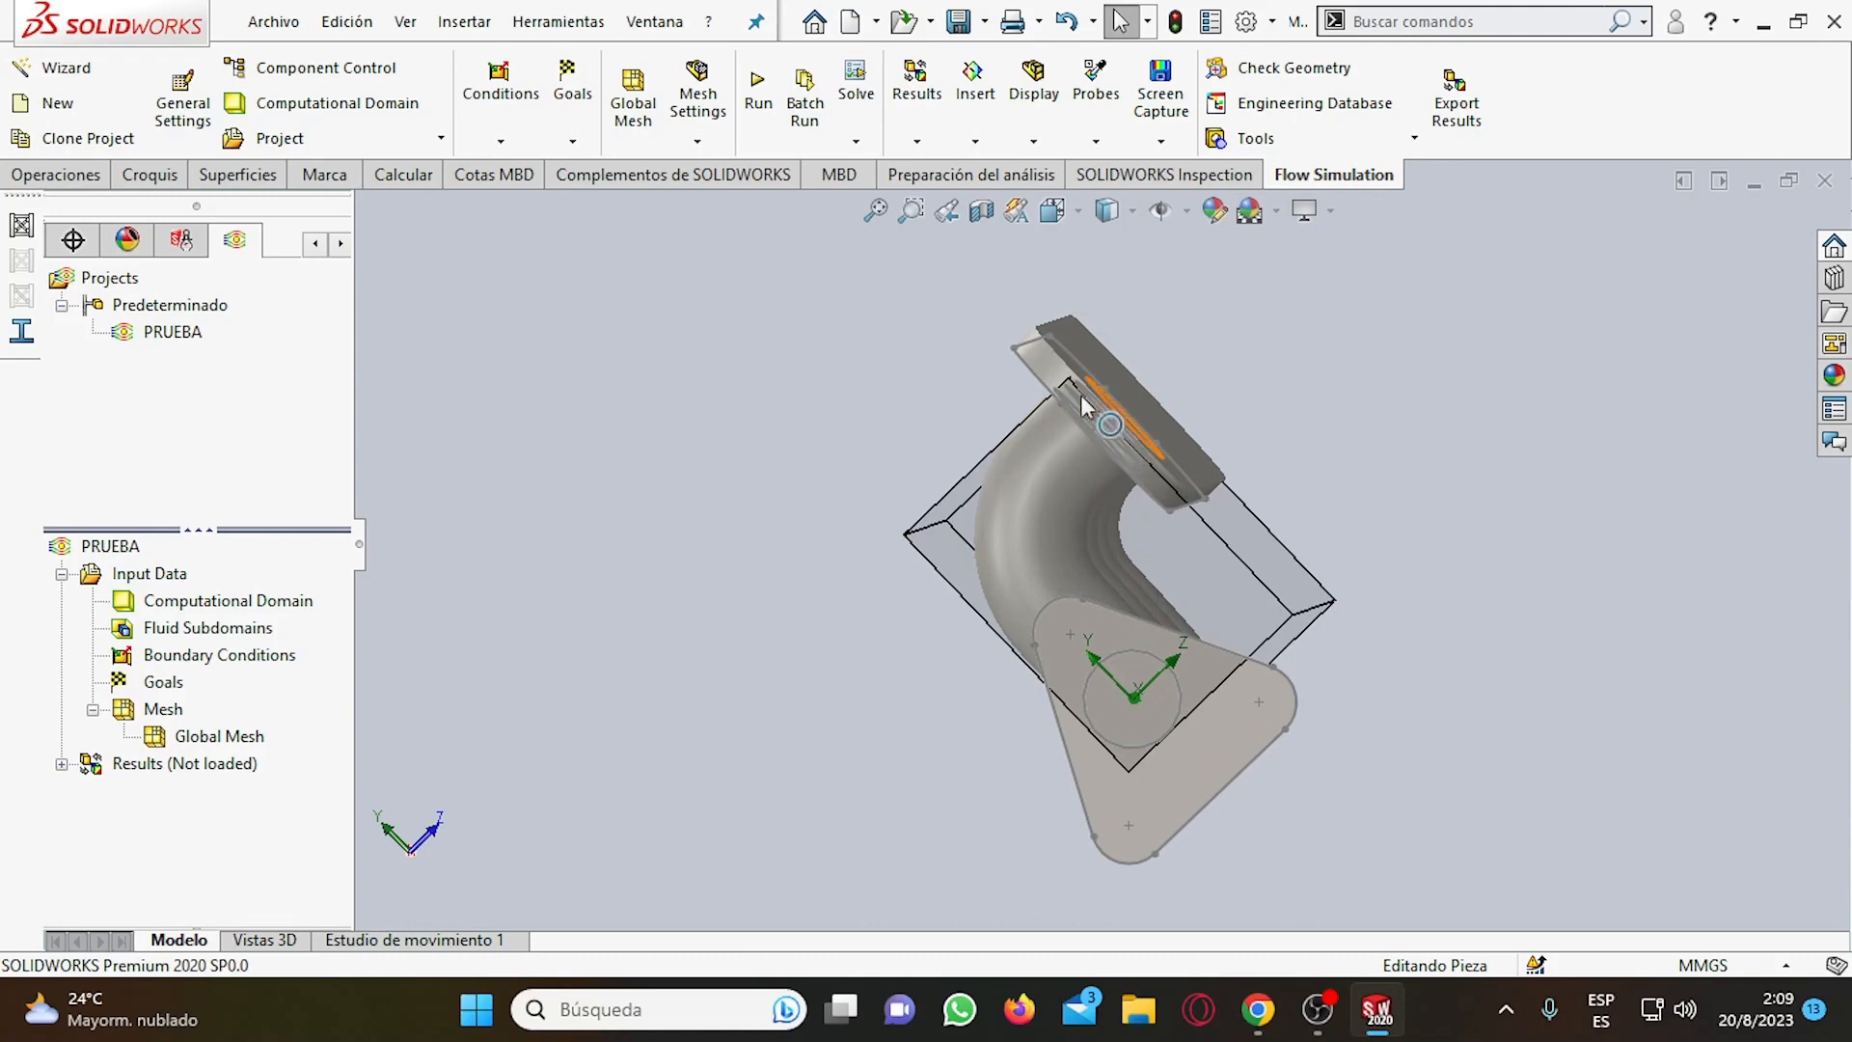
middle_drag(1219, 721, 1120, 449)
scroll(1136, 697, up, 2)
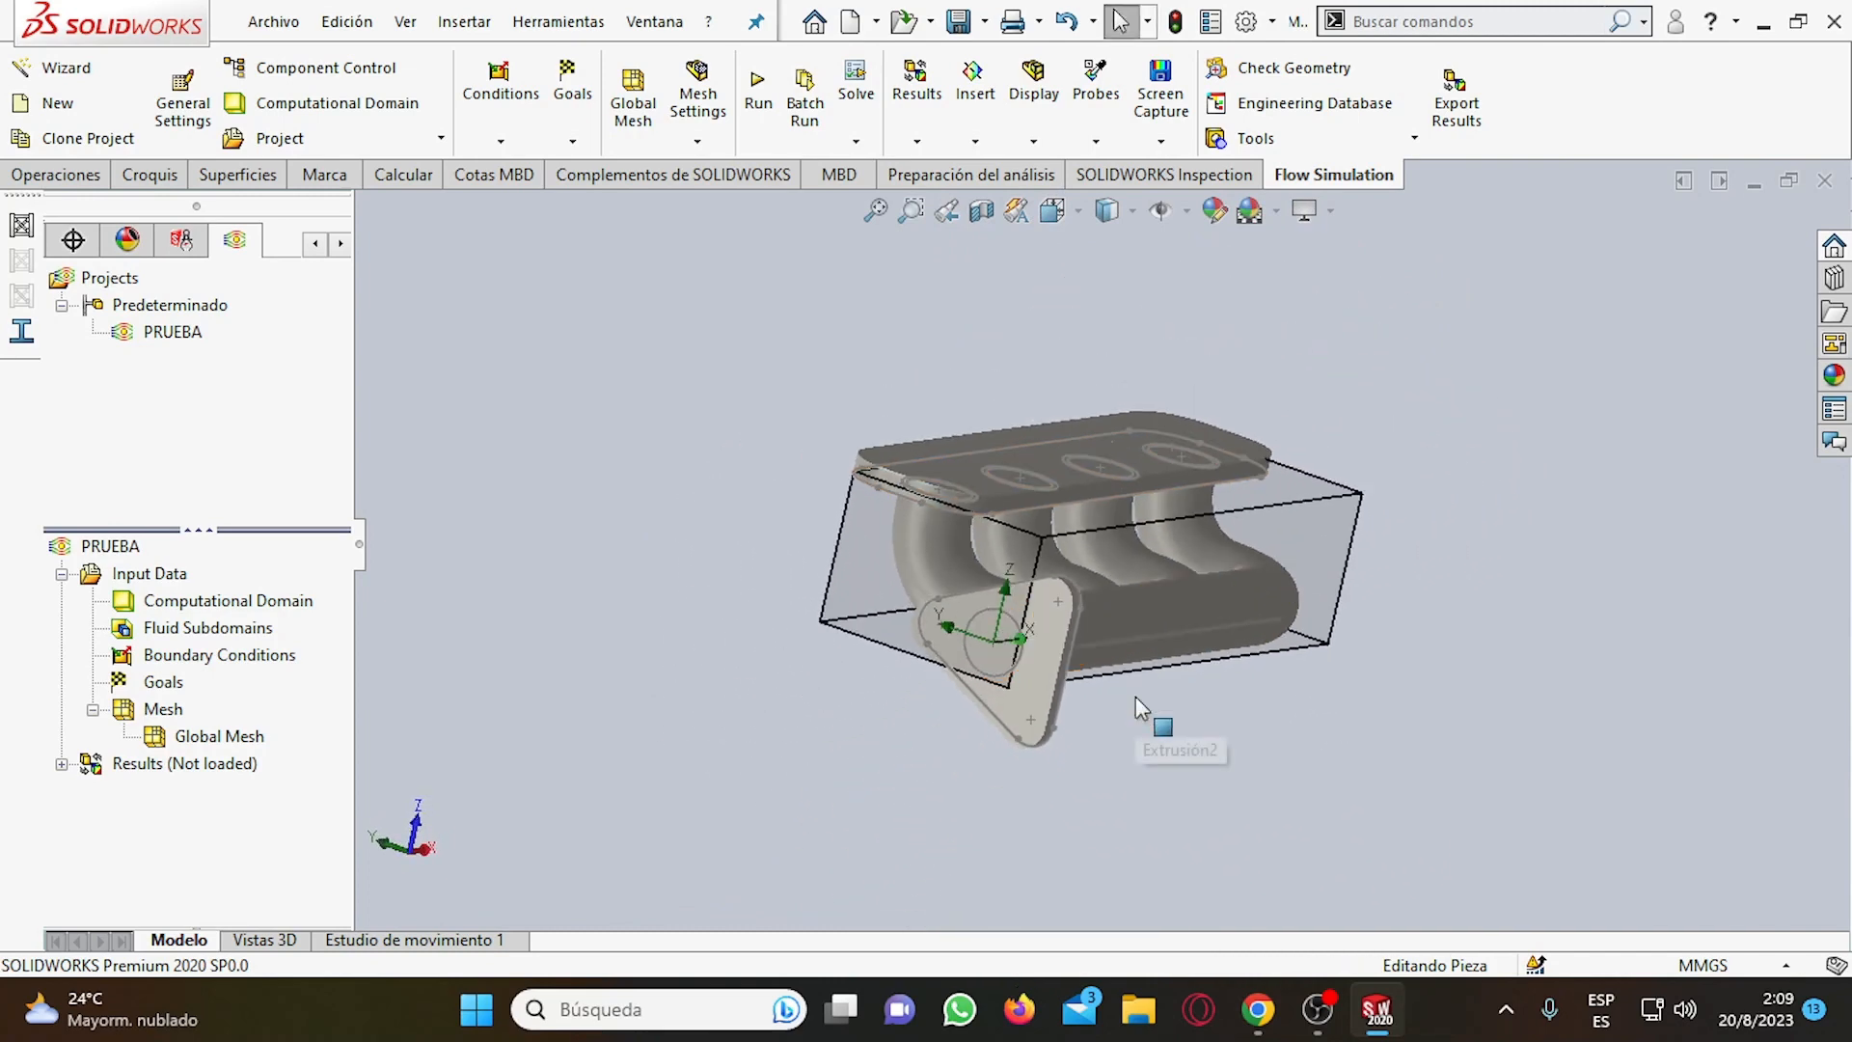
scroll(1137, 696, down, 2)
mouse_move(1074, 703)
middle_down()
mouse_move(1125, 725)
mouse_move(1012, 701)
mouse_move(1177, 700)
mouse_move(1097, 701)
middle_up()
scroll(1307, 490, up, 2)
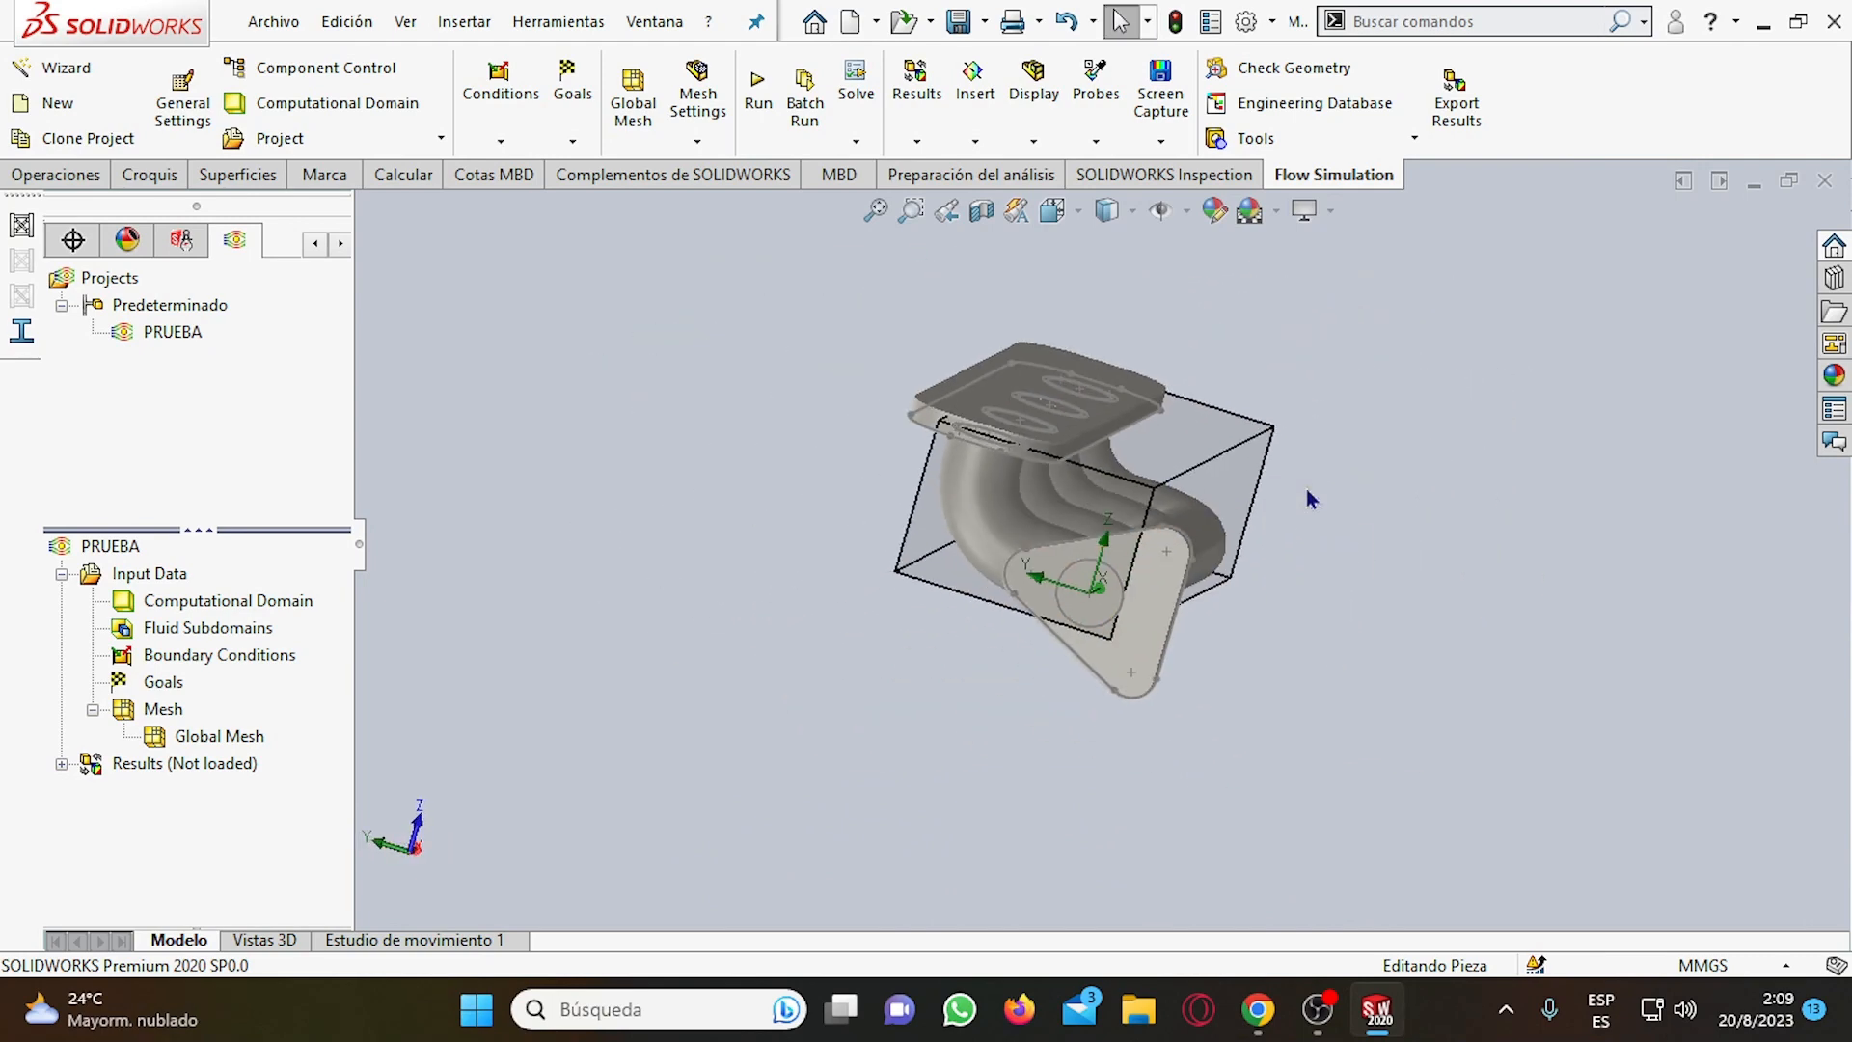
scroll(1306, 490, down, 1)
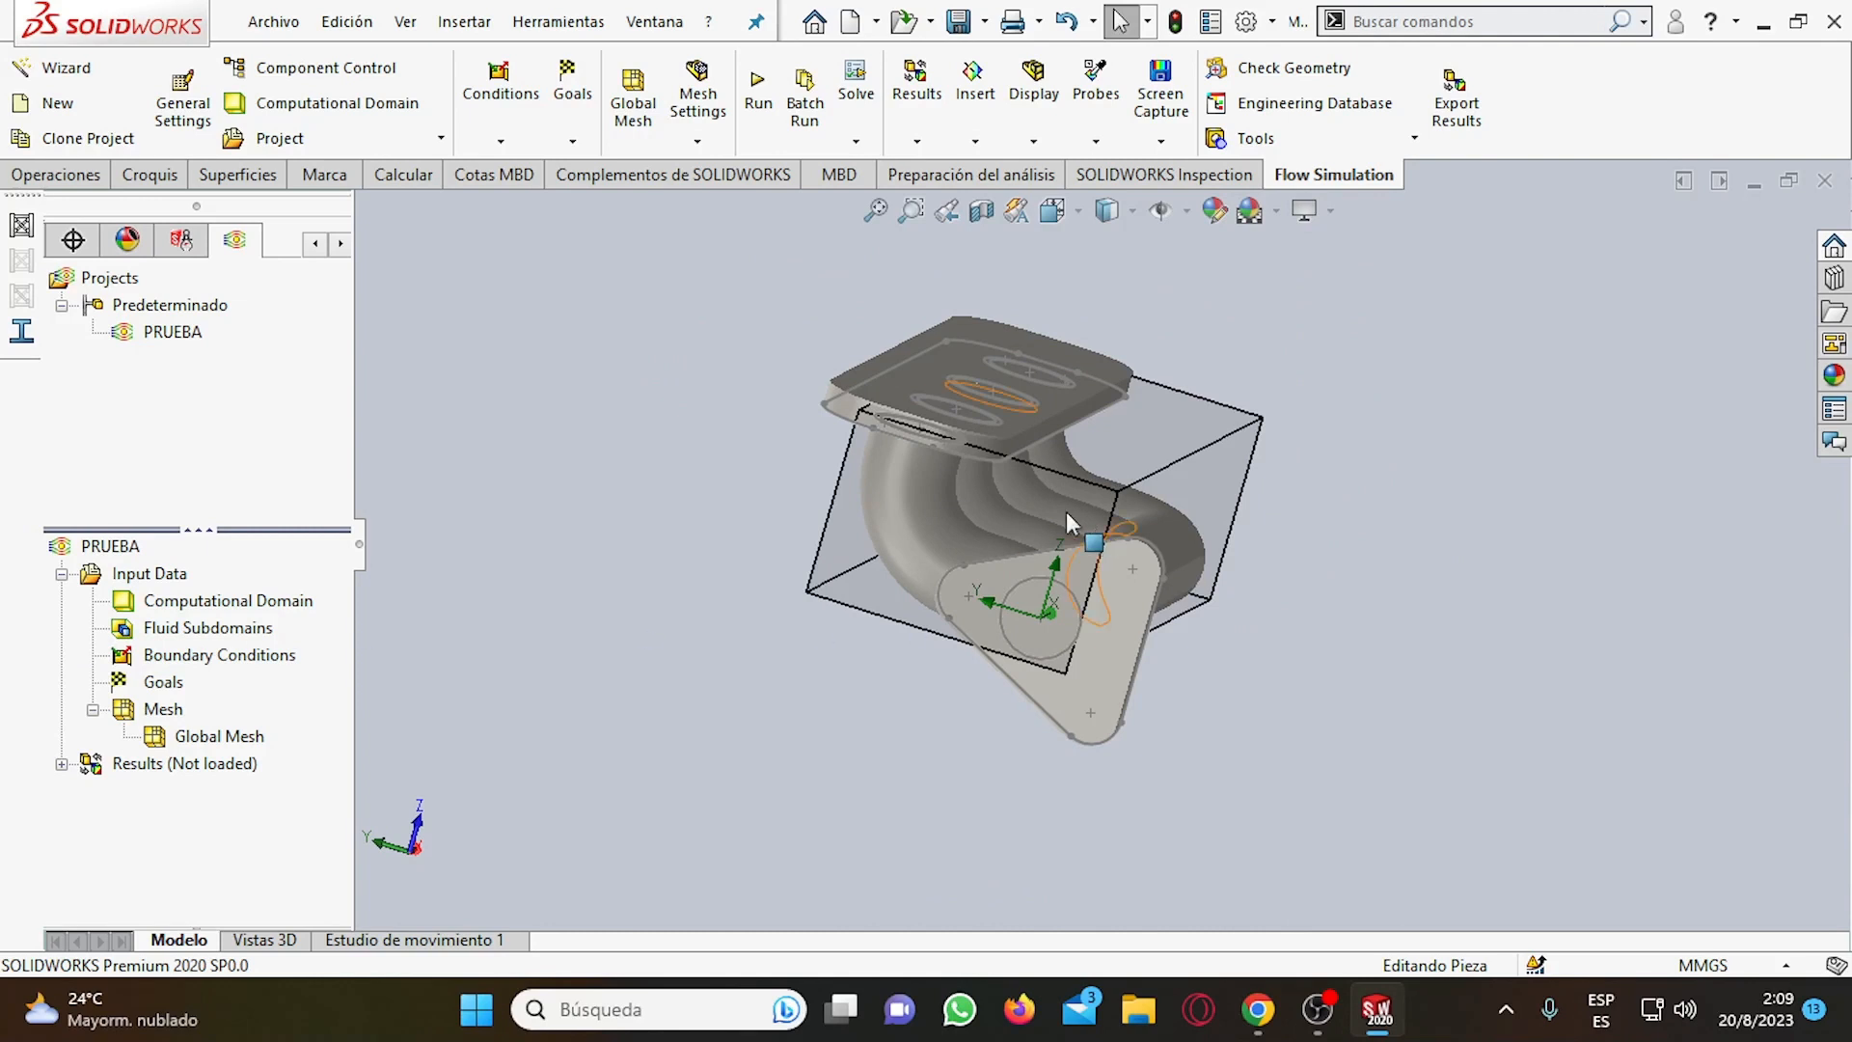
Enlarge the computational domain to about -0.0149 to 0.0574 m in Y and -0.0180 to 0.0458 m in Z.
click(210, 602)
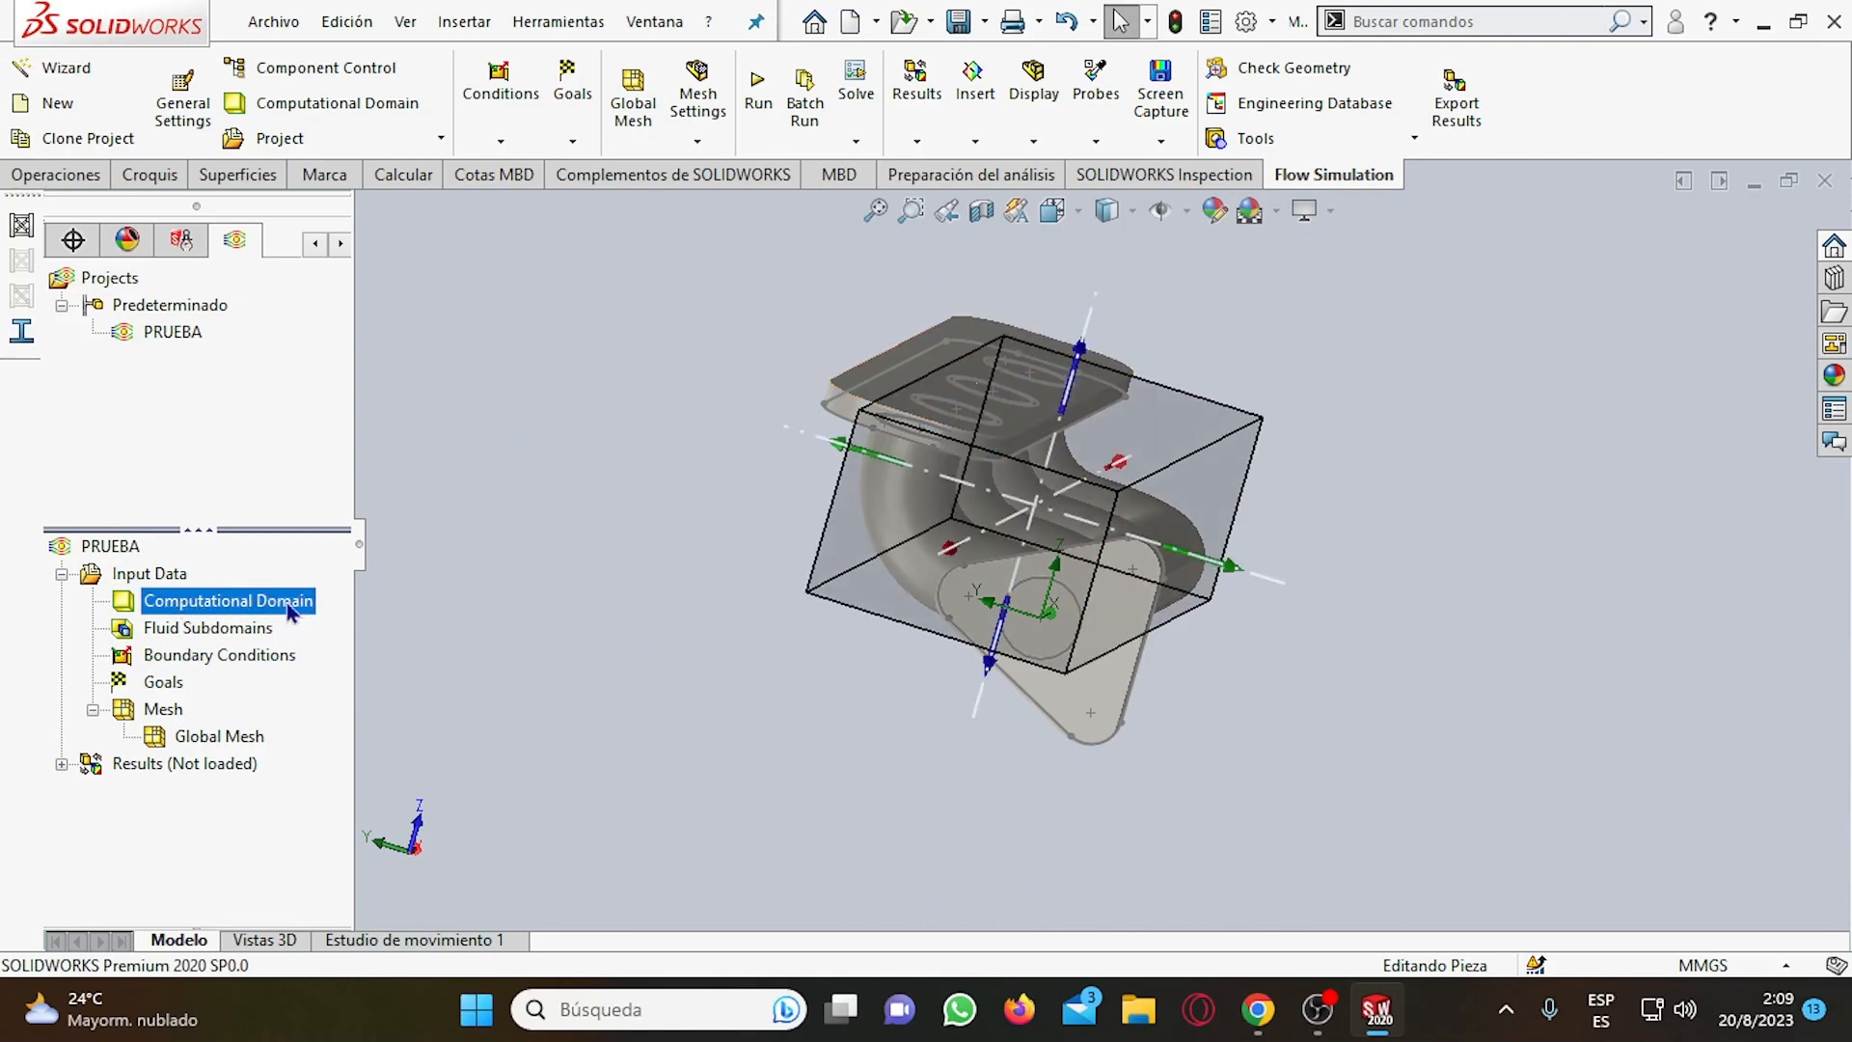
right_click(247, 611)
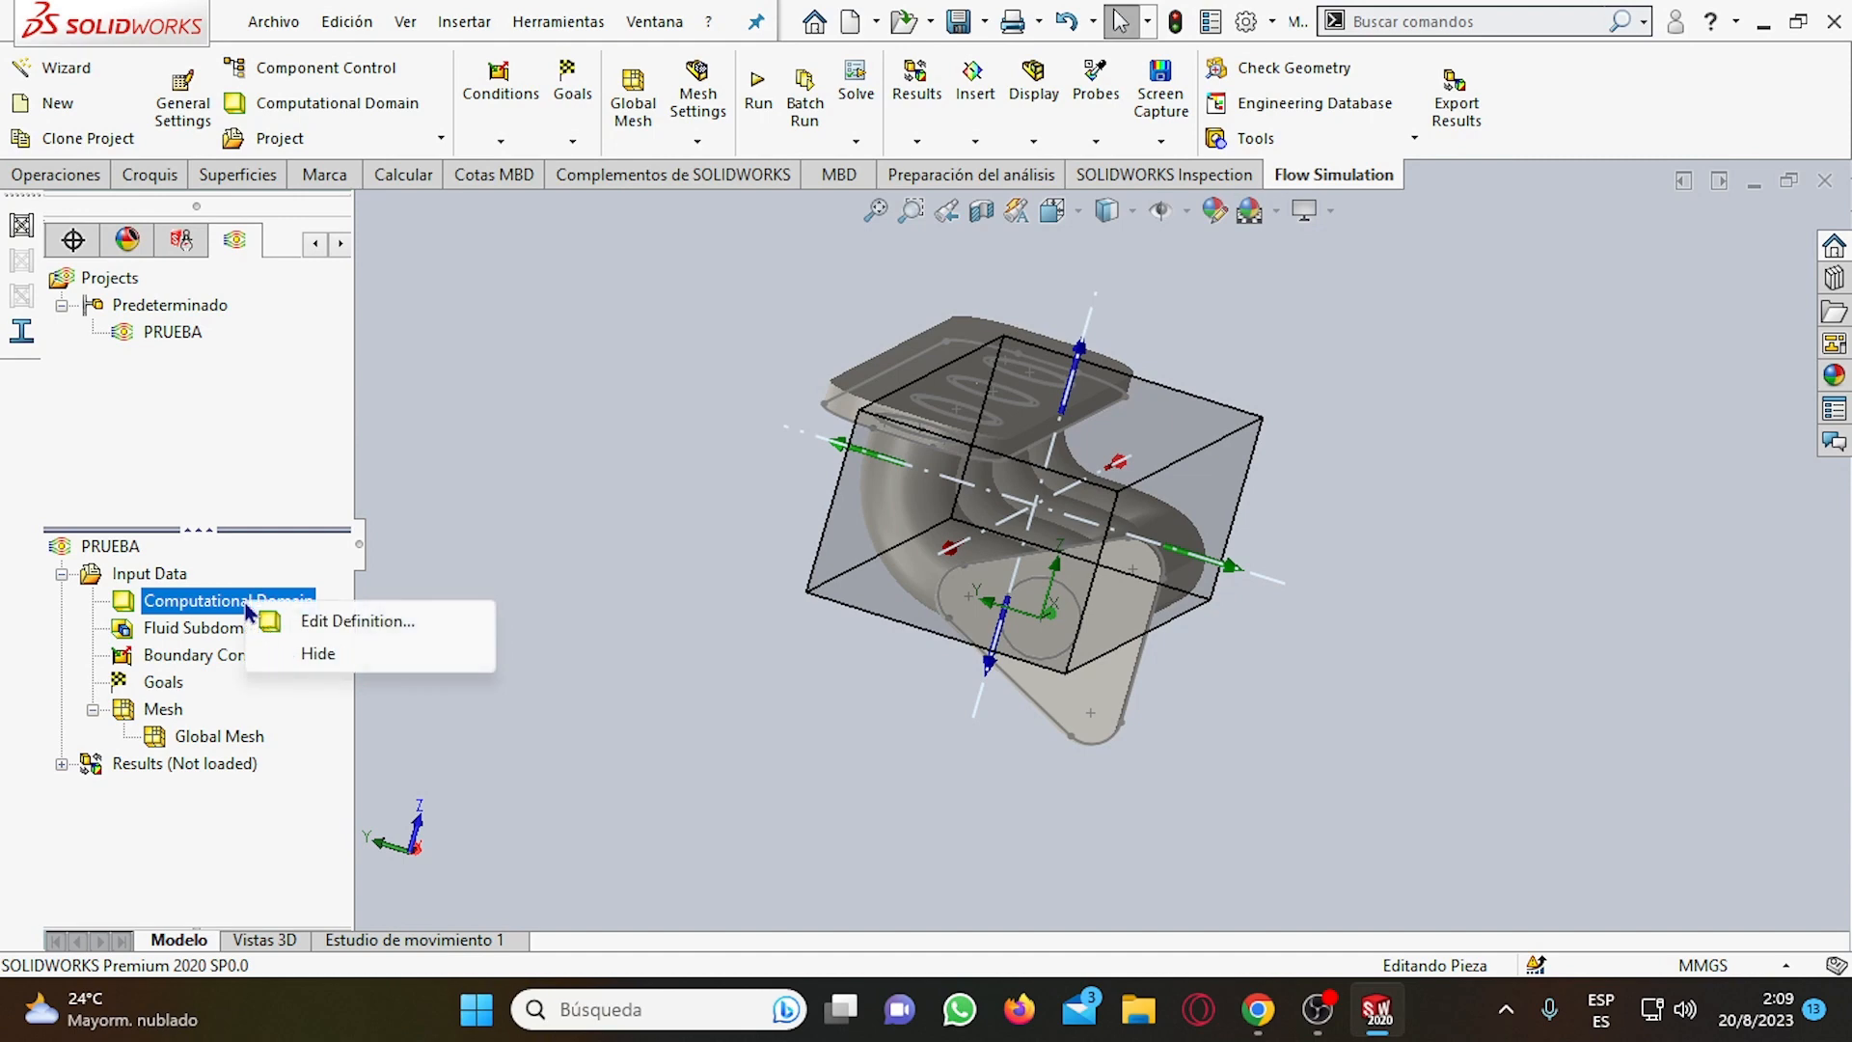
click(316, 627)
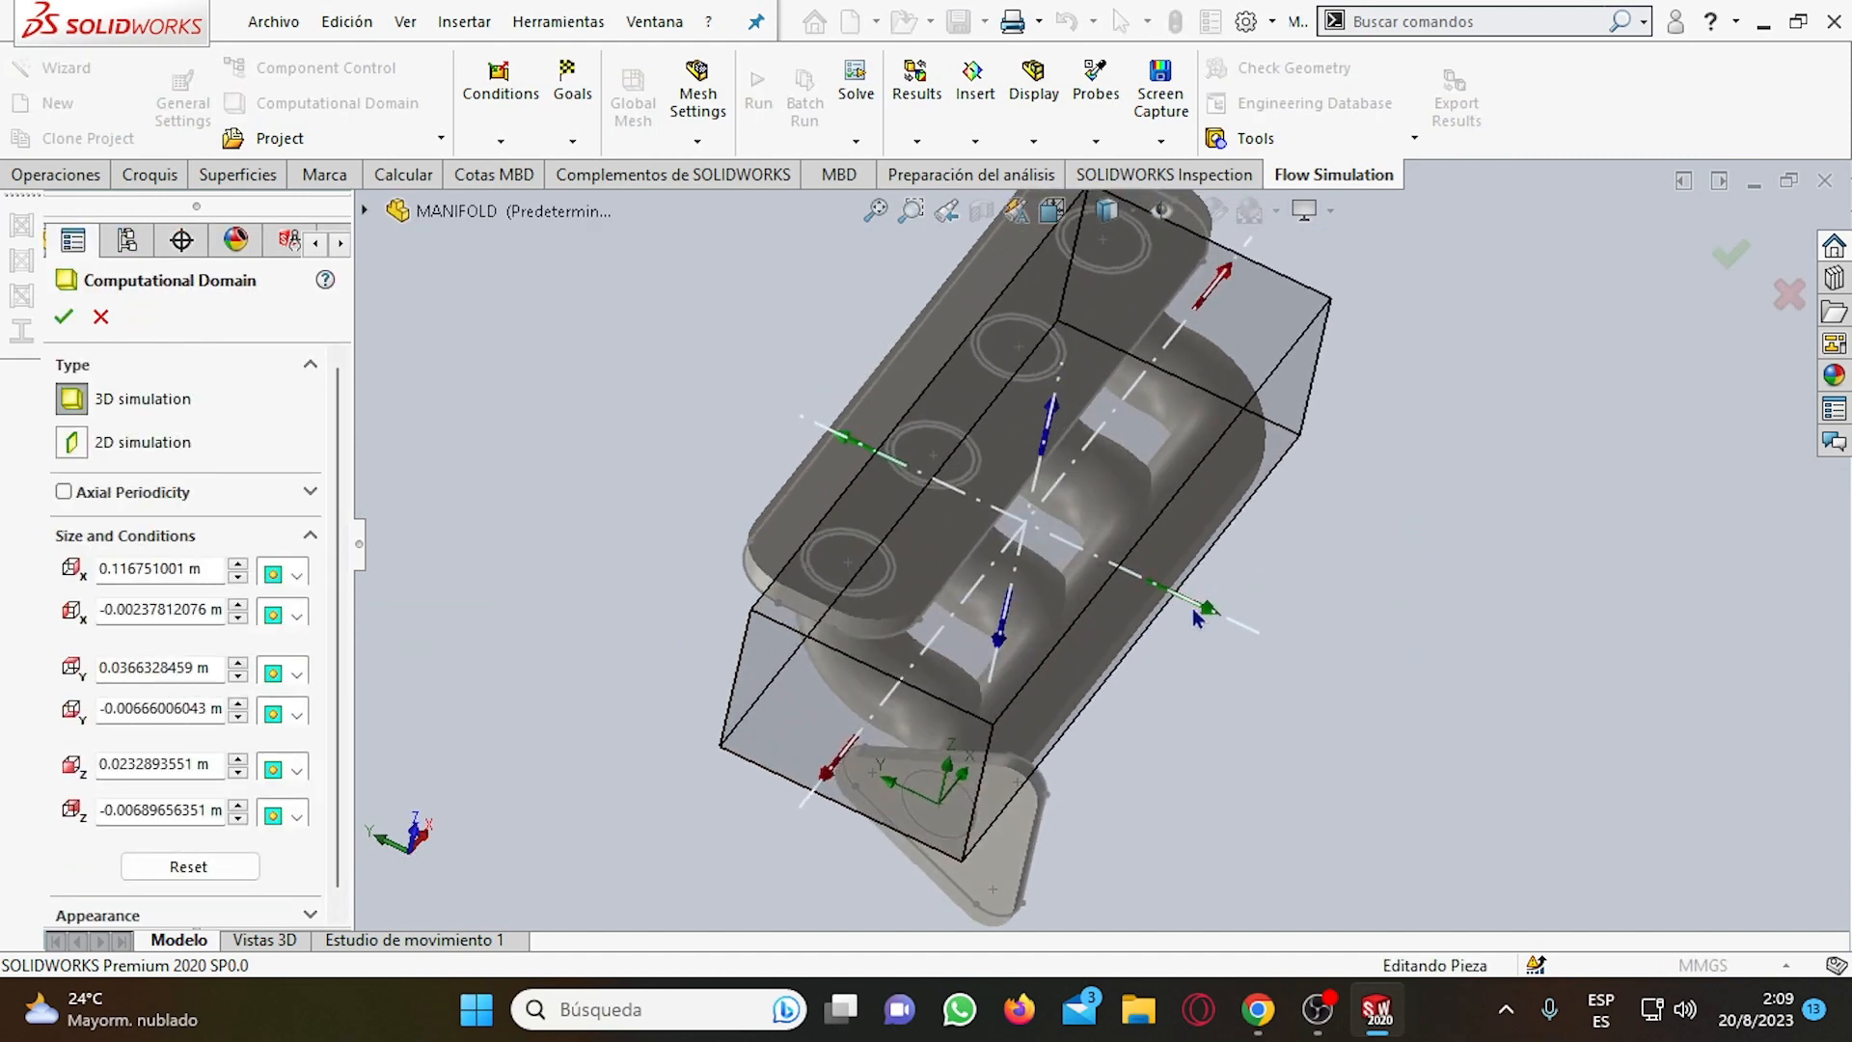
drag(1198, 616, 1255, 629)
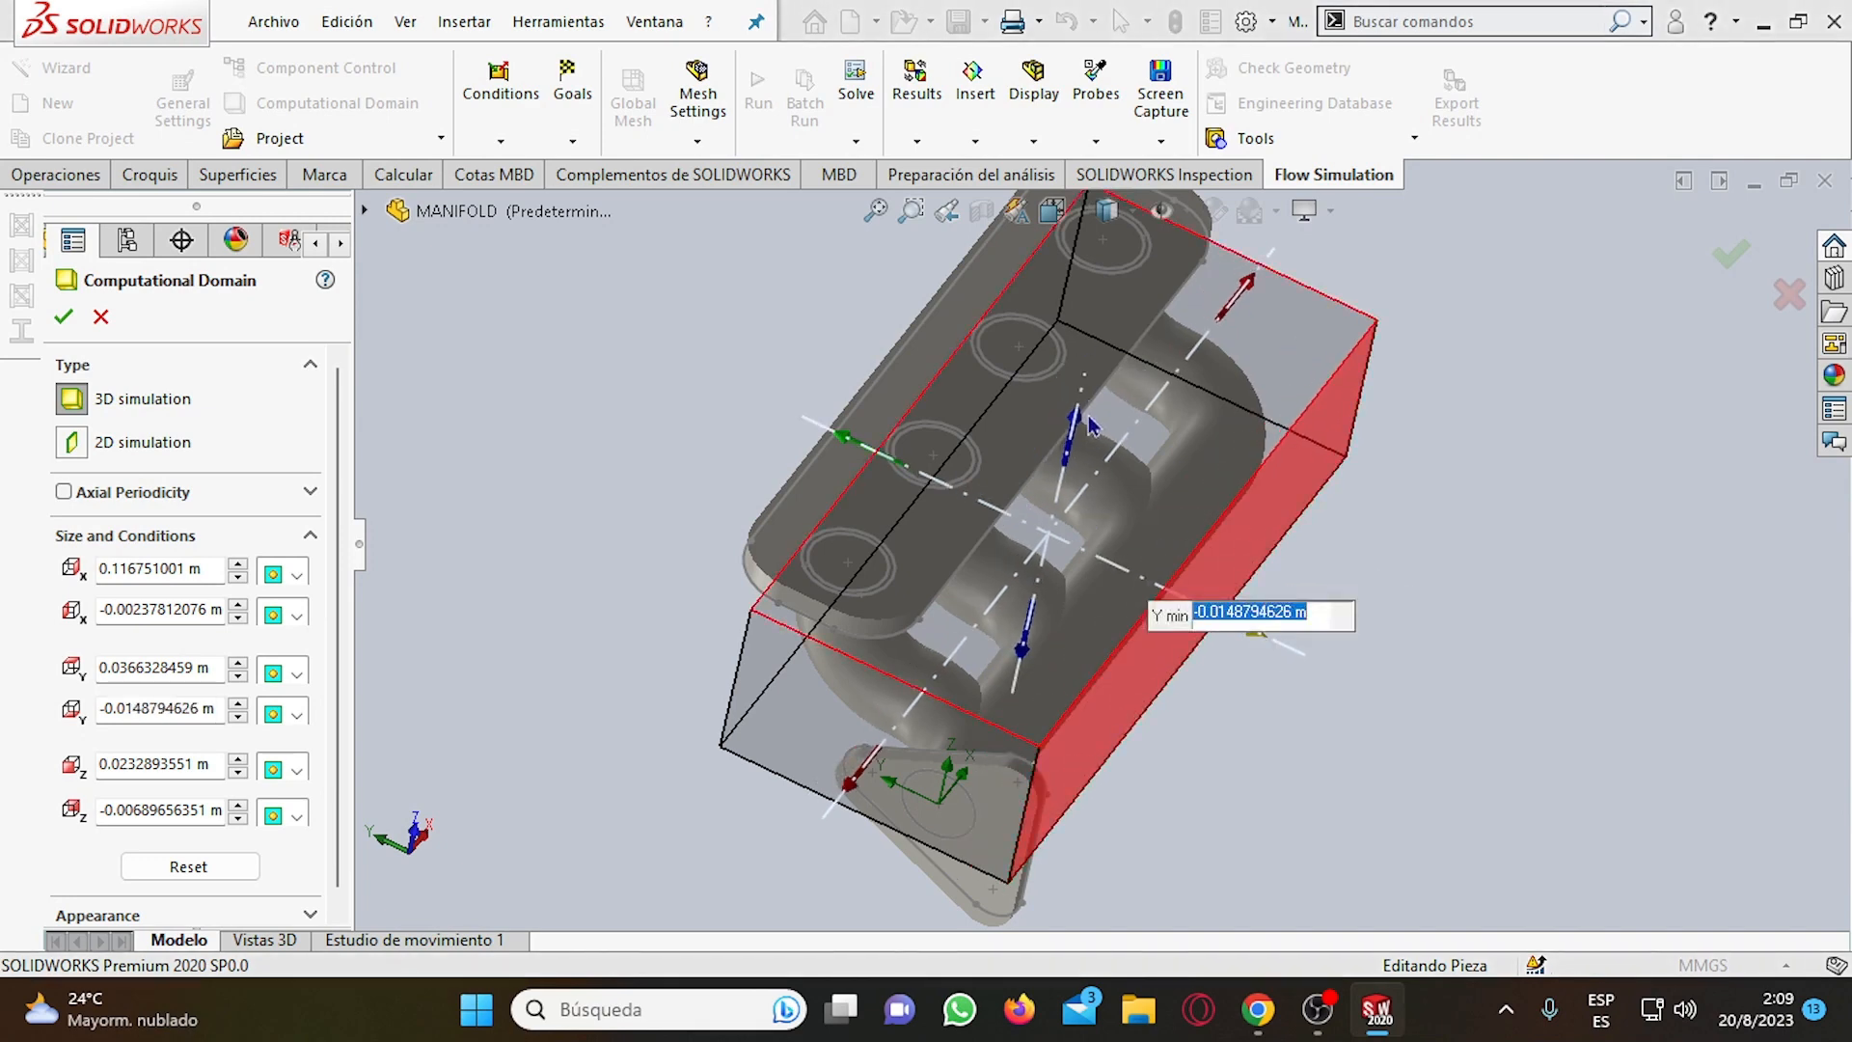
drag(1090, 425, 713, 361)
middle_drag(1414, 619, 1481, 449)
drag(965, 654, 955, 723)
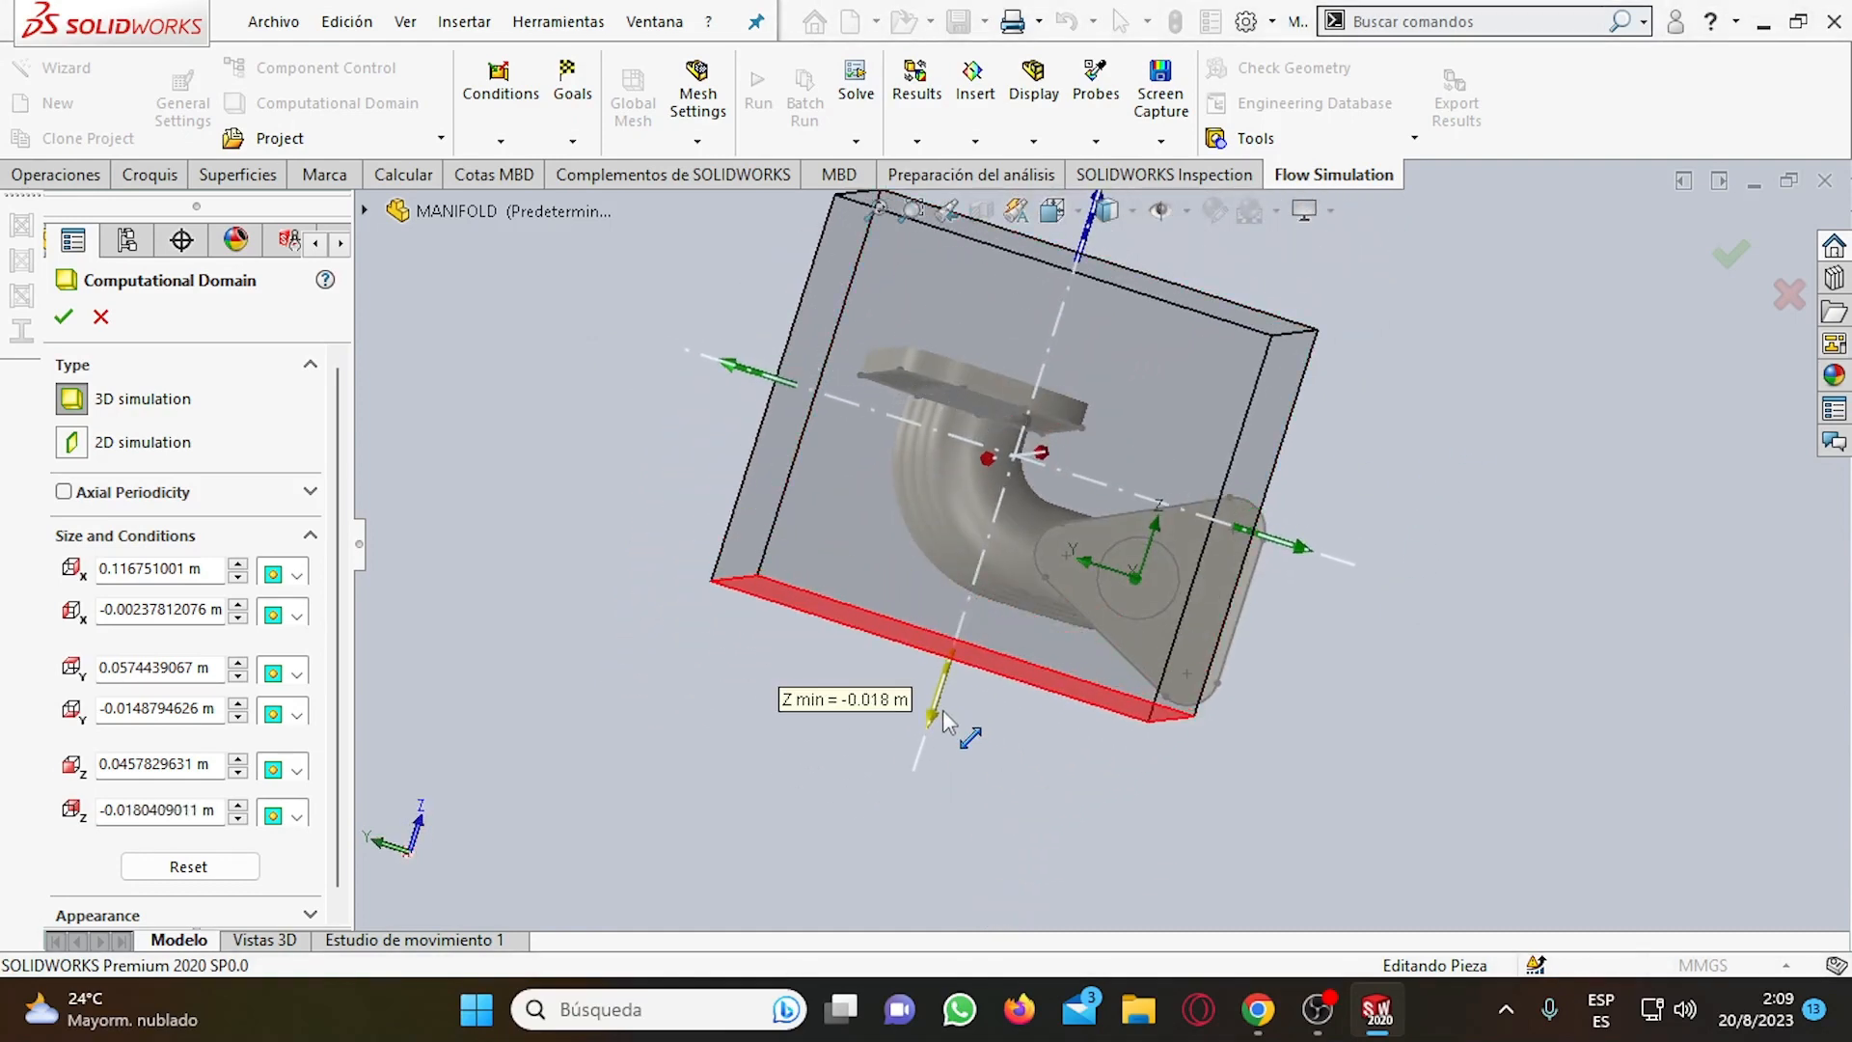
Extend the computational domain to about -0.0200 m at Y min, 0.1308 m at X max and -0.0073 m at X min.
click(1306, 544)
click(1310, 623)
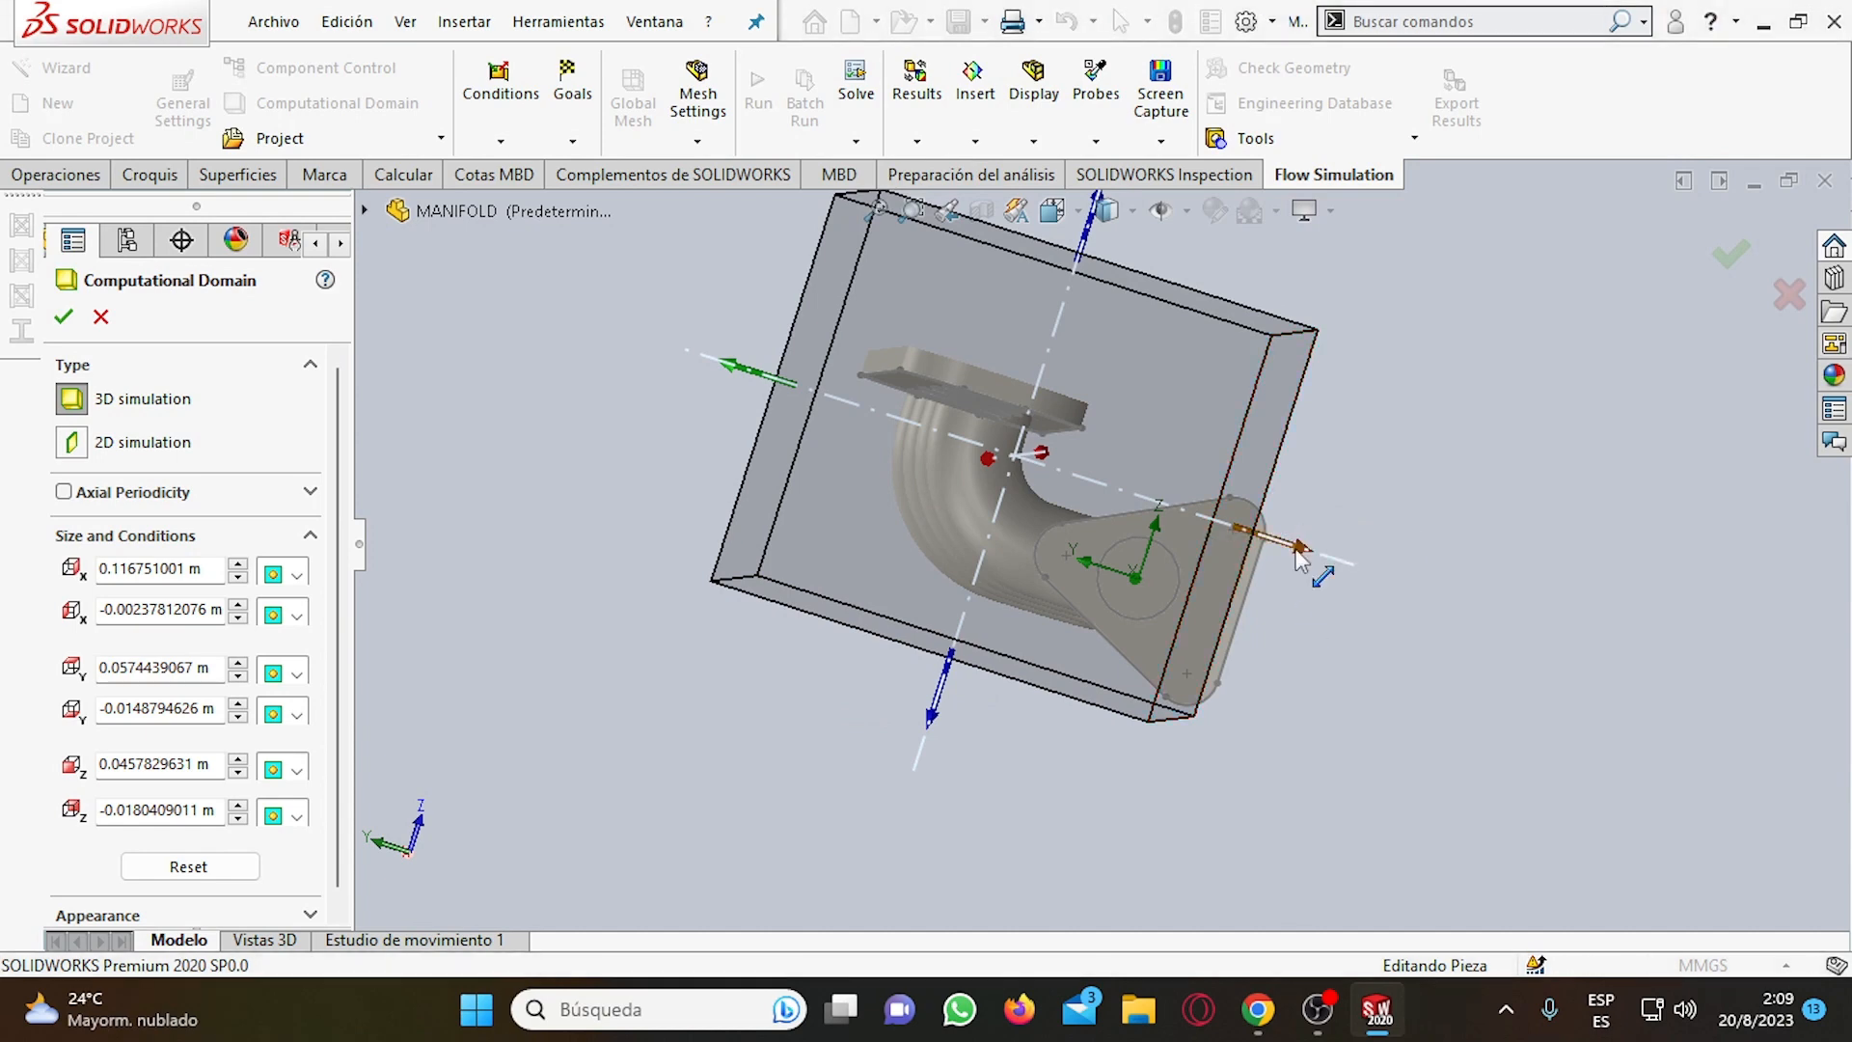
drag(1297, 547, 1343, 591)
middle_drag(1343, 590, 1413, 384)
drag(1396, 382, 1466, 383)
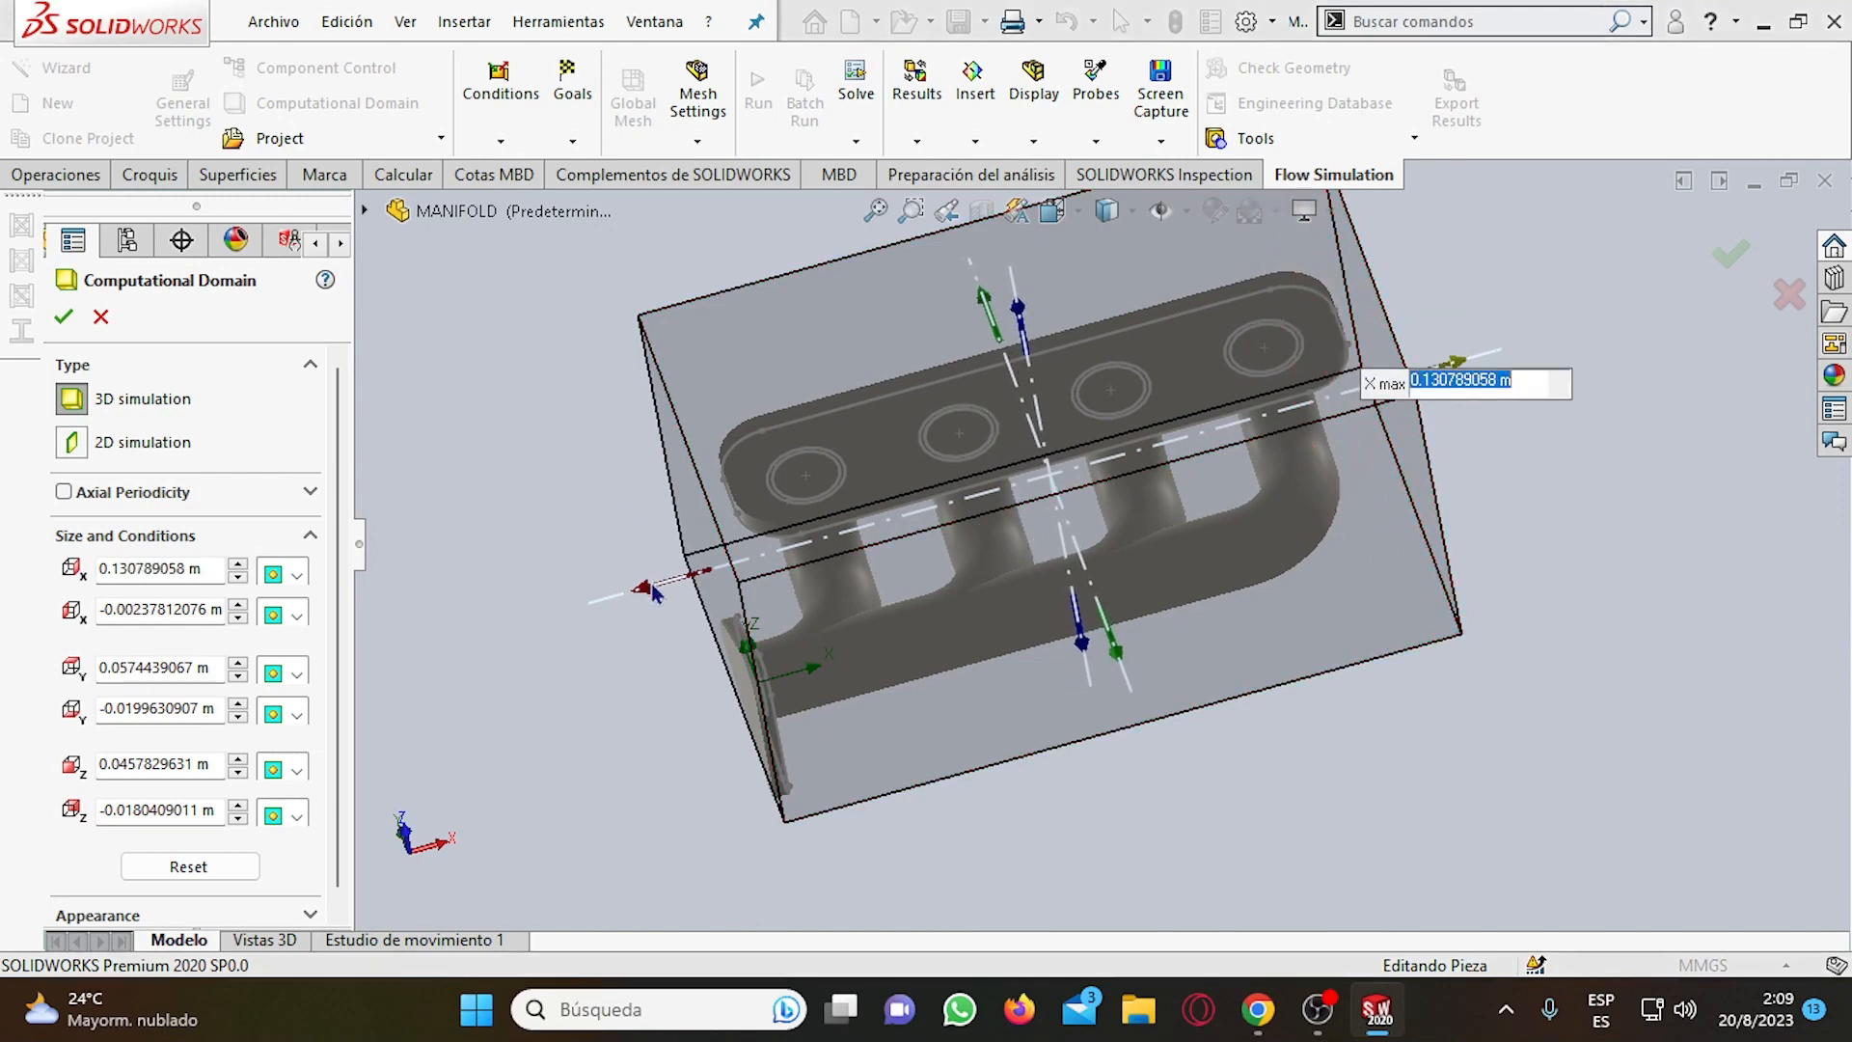
drag(648, 586, 627, 607)
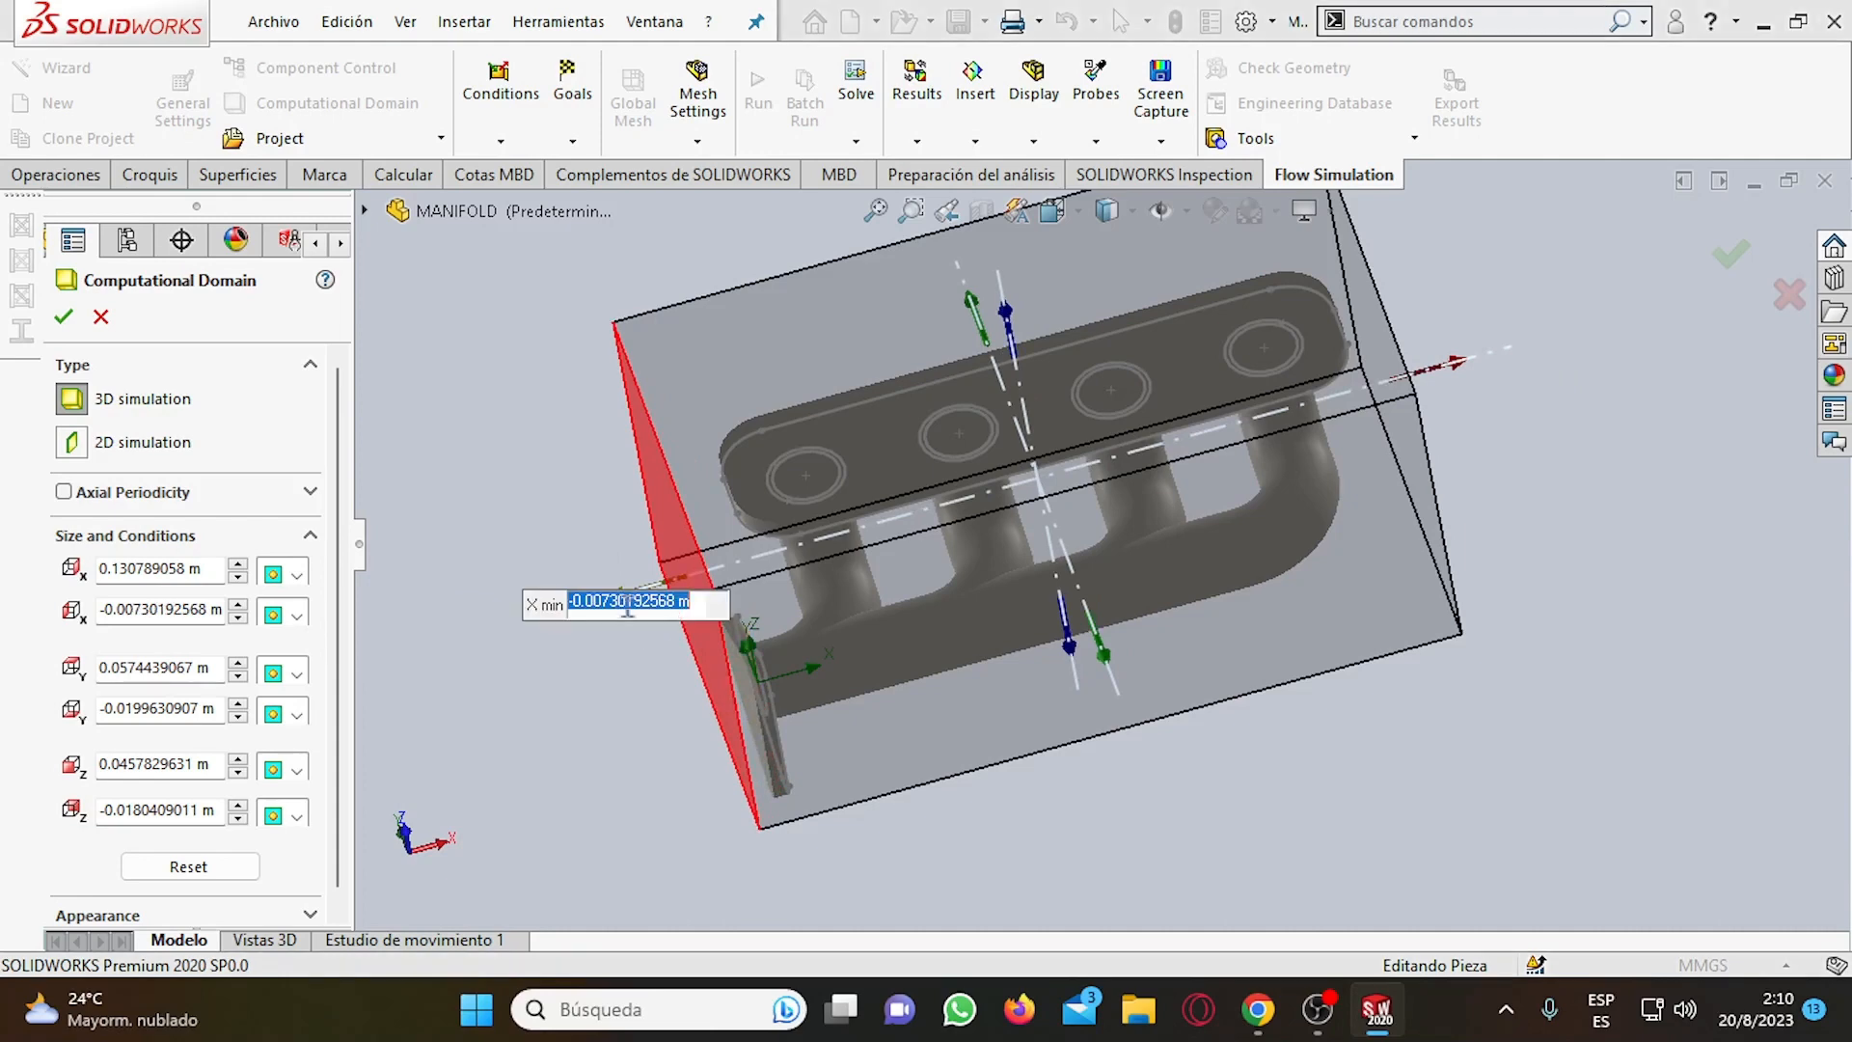
Lower the computational domain's Z max to about 0.0320 m and accept the domain definition.
middle_drag(1046, 600, 1196, 389)
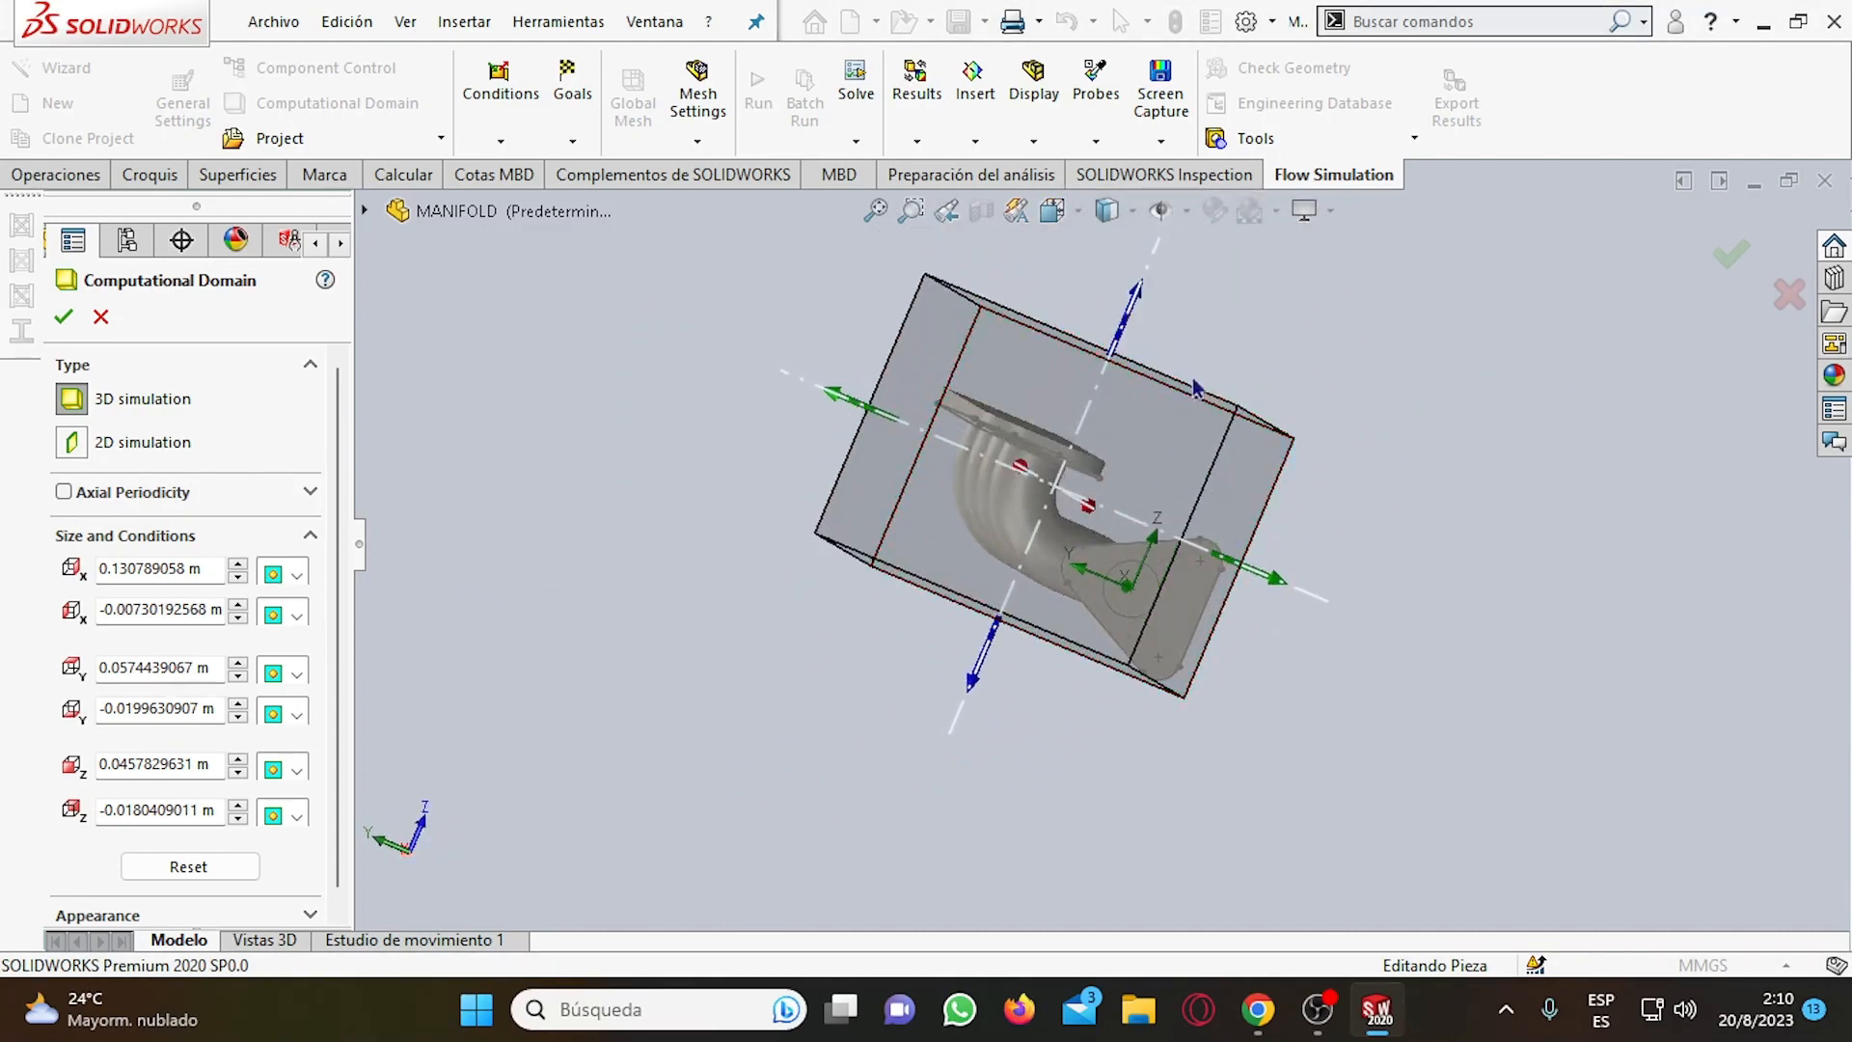
drag(1136, 293, 1132, 355)
middle_drag(1257, 405, 1244, 449)
click(1731, 254)
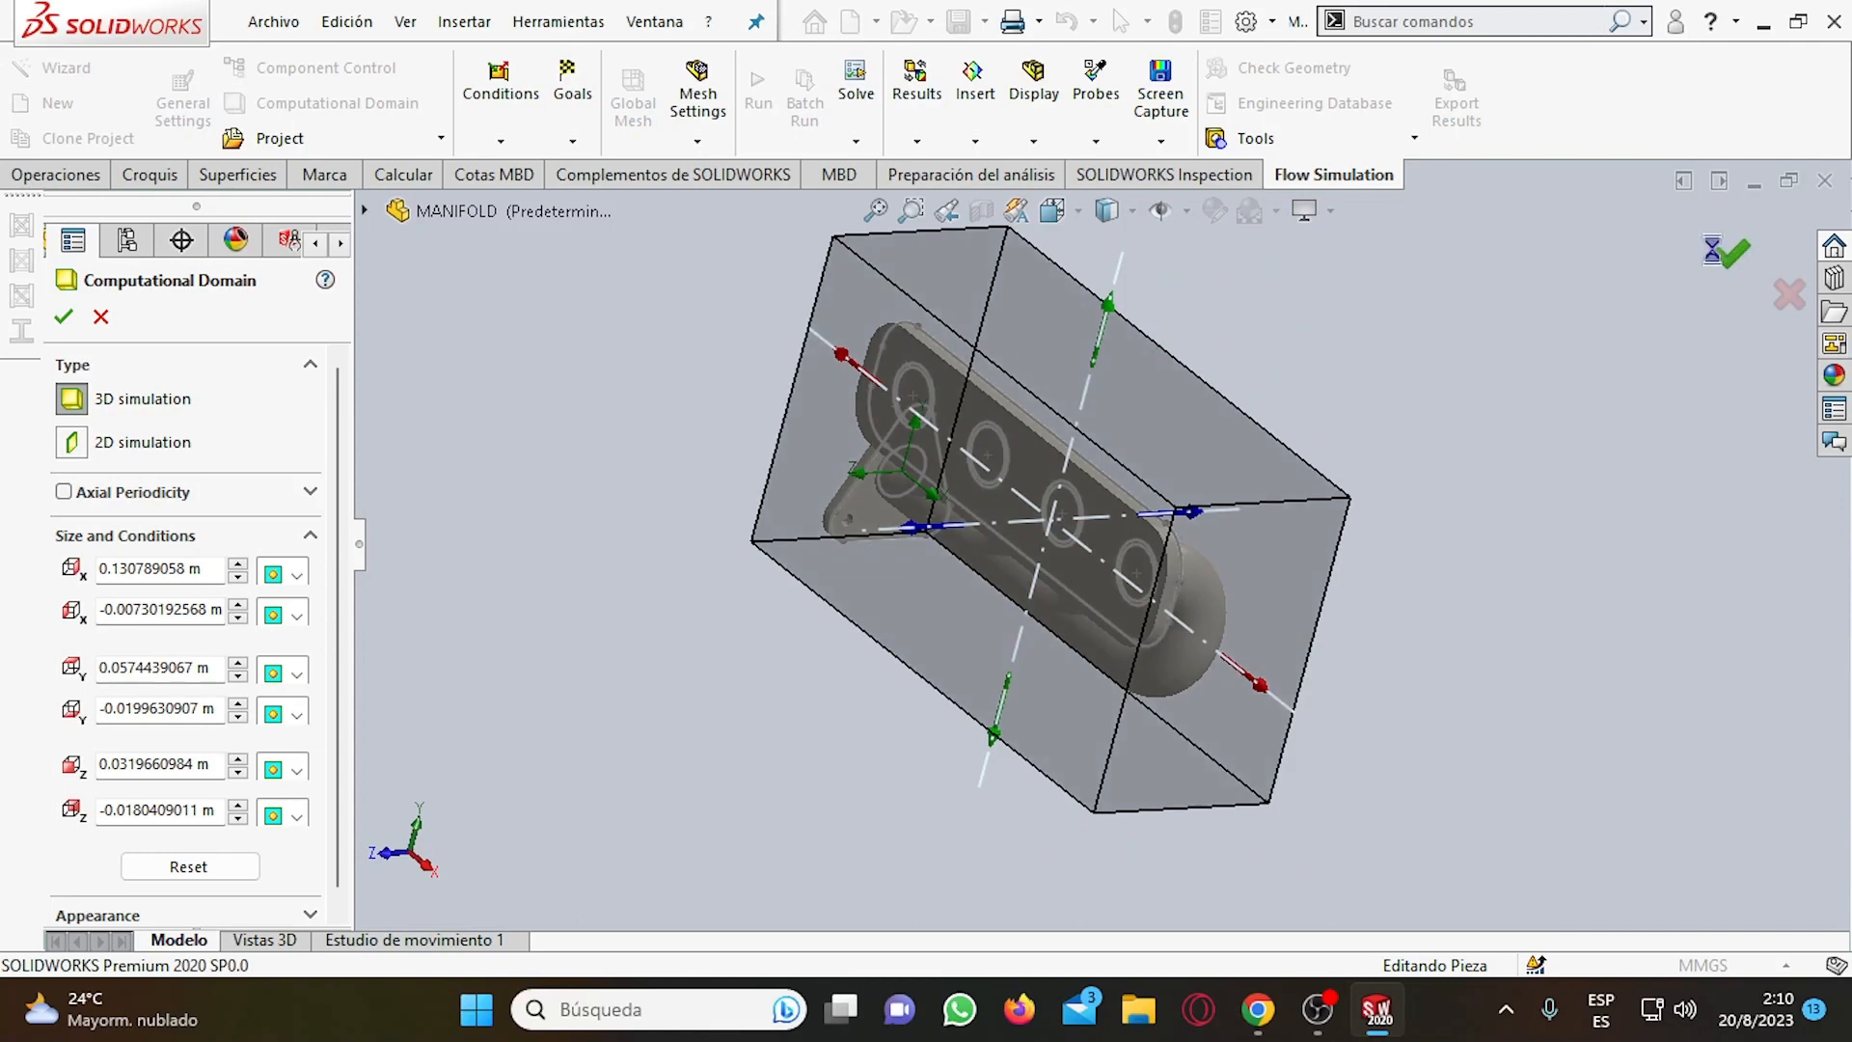
Insert a new boundary condition in the PRUEBA project.
middle_drag(1550, 550, 1406, 596)
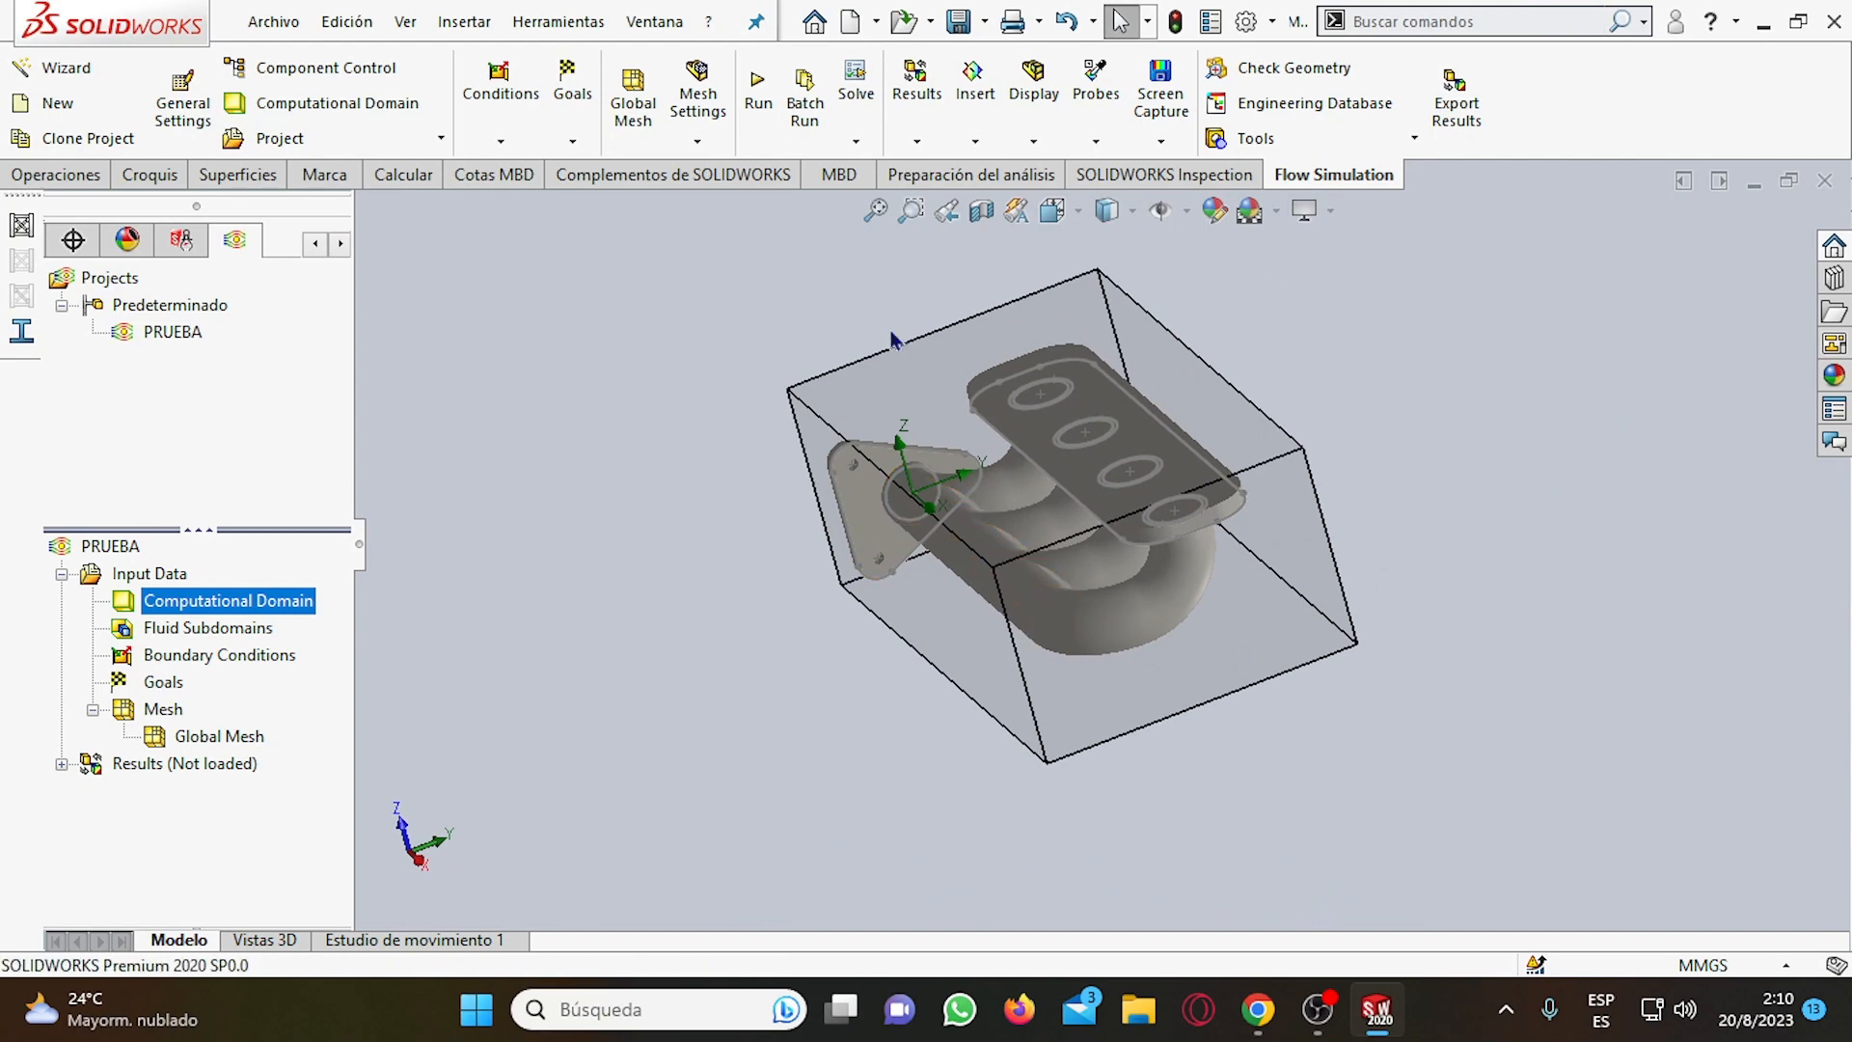
middle_drag(1155, 451, 1290, 461)
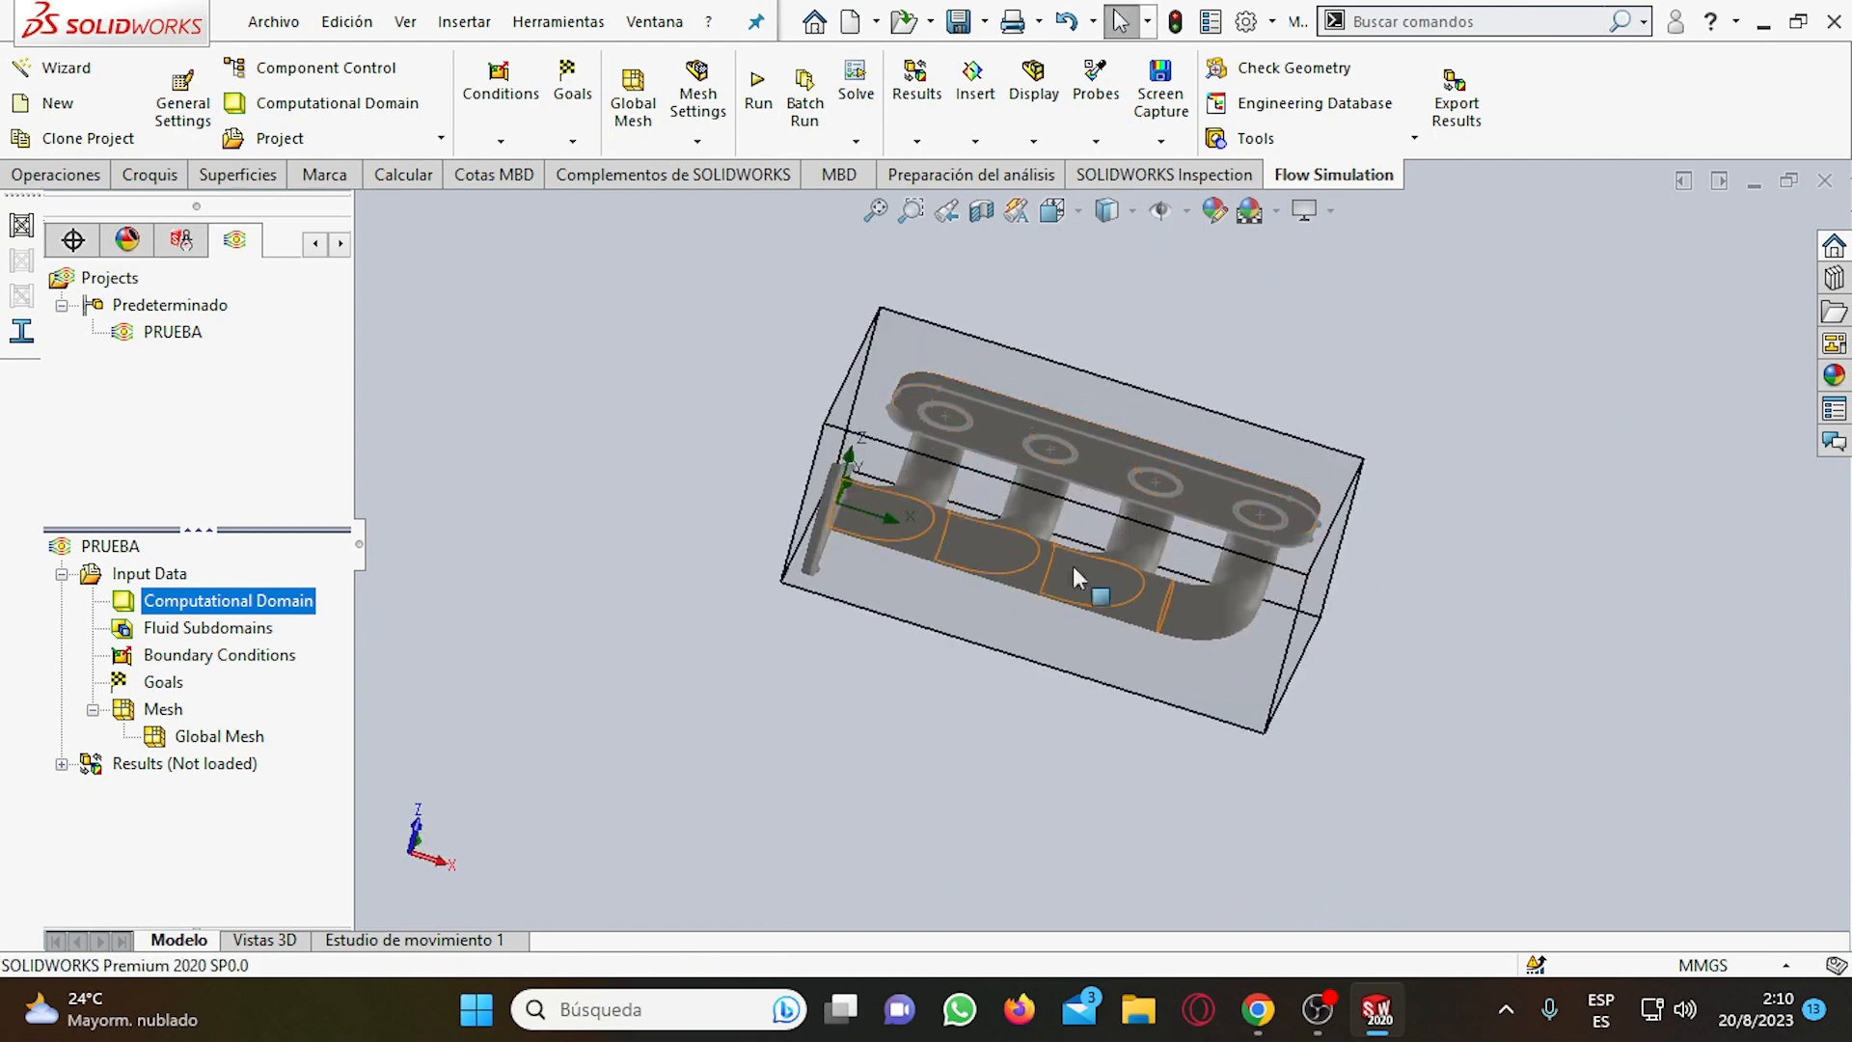
scroll(984, 477, down, 2)
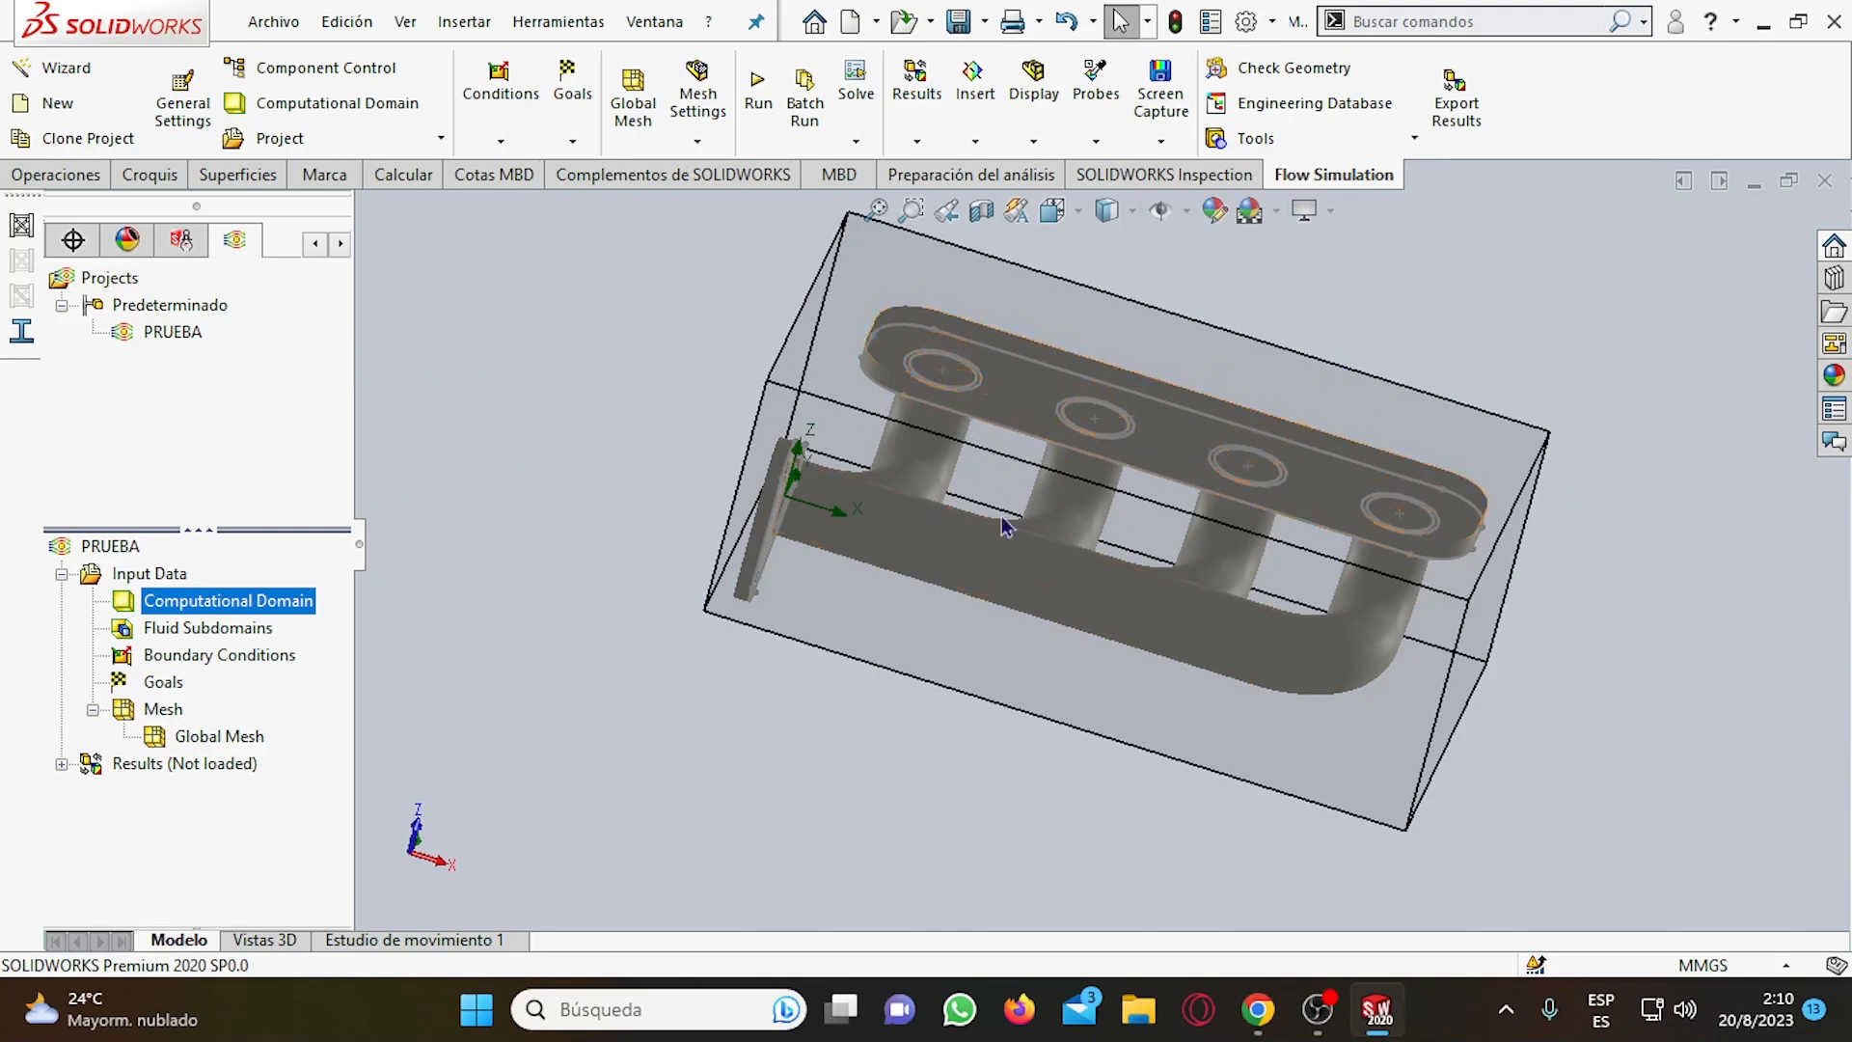
right_click(186, 665)
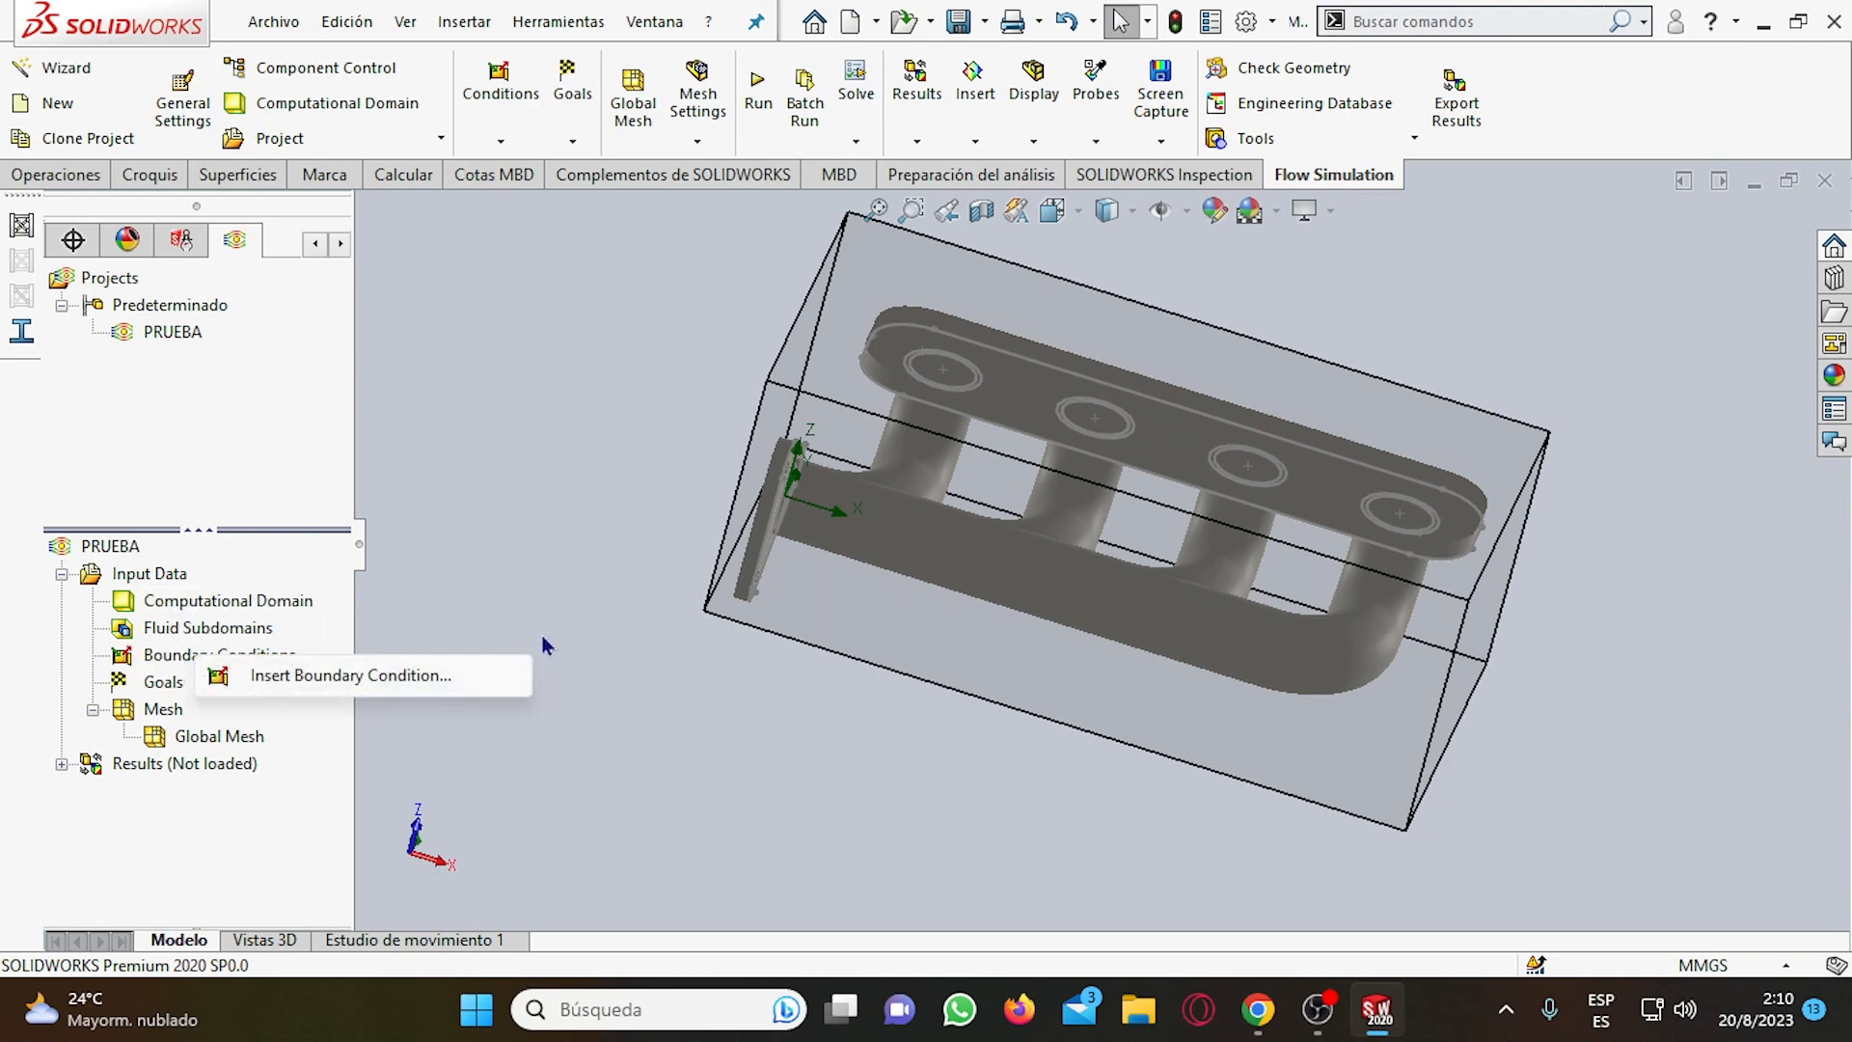
click(339, 680)
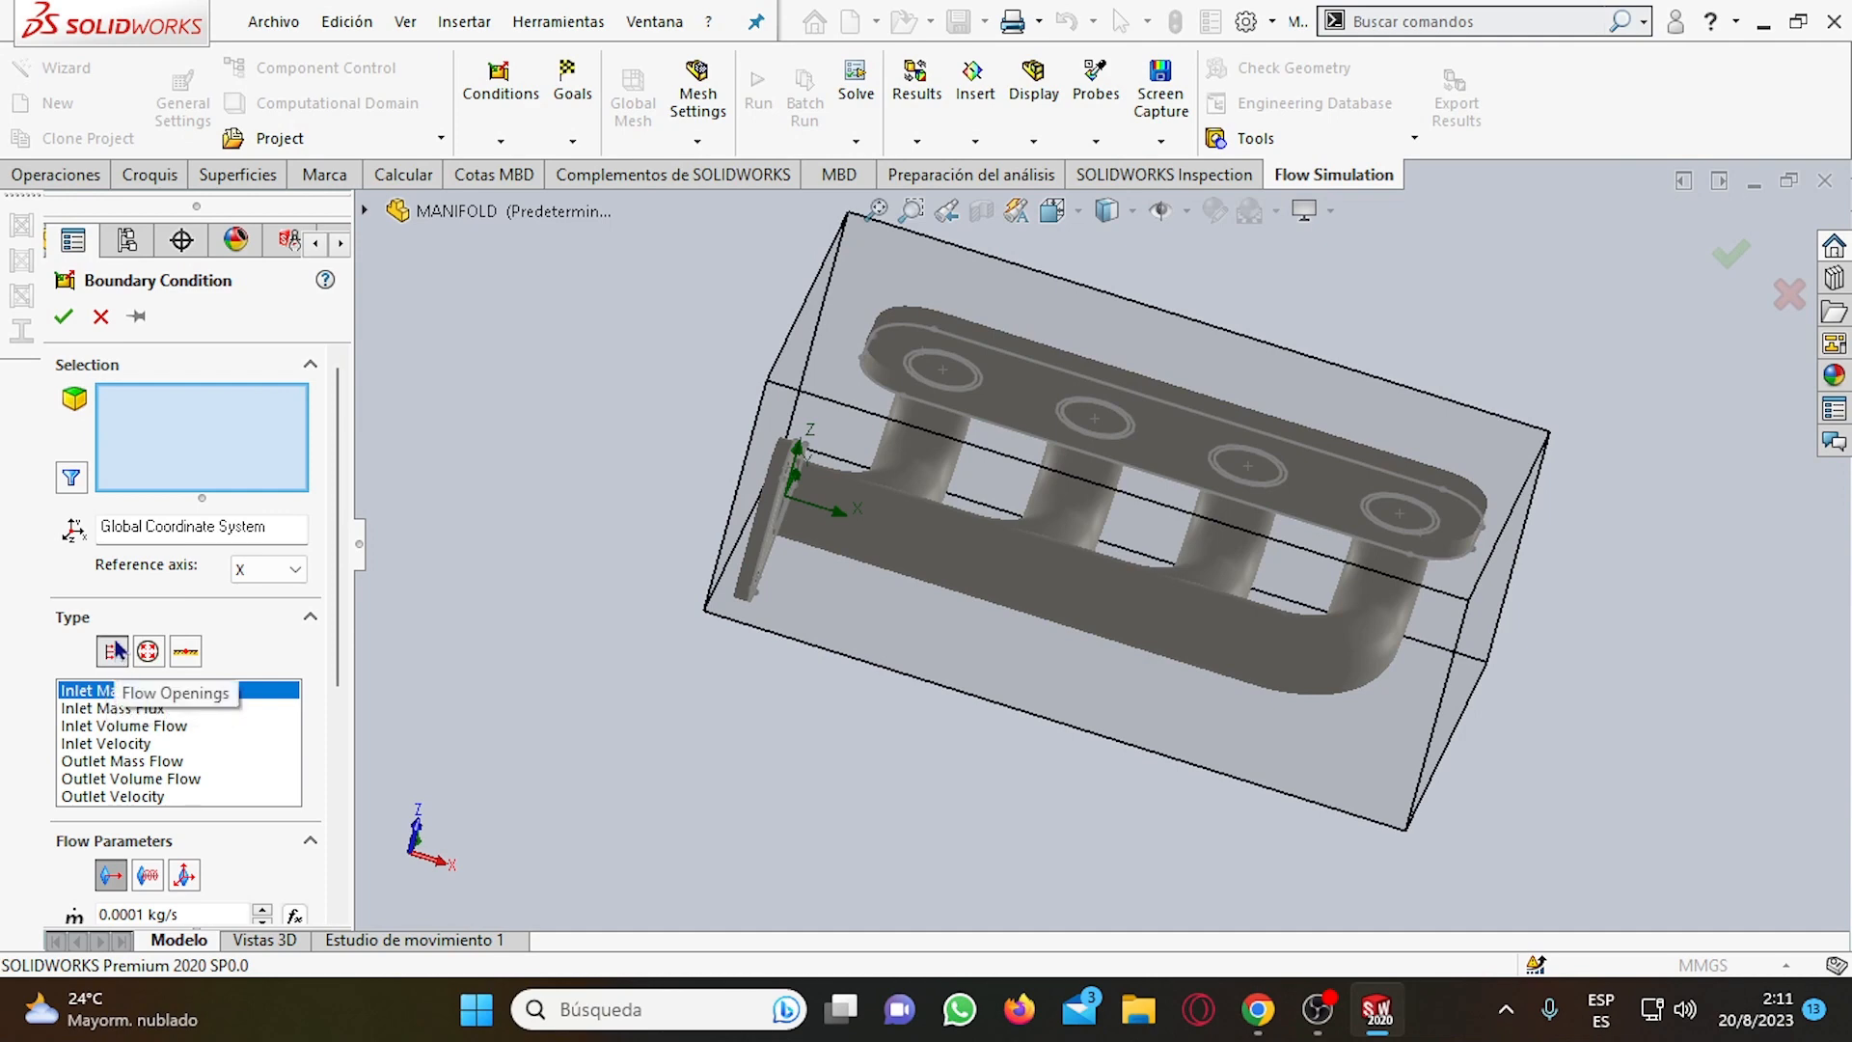
Review the available inlet and outlet flow types for the boundary condition, ending on Inlet Mass Flow.
click(157, 711)
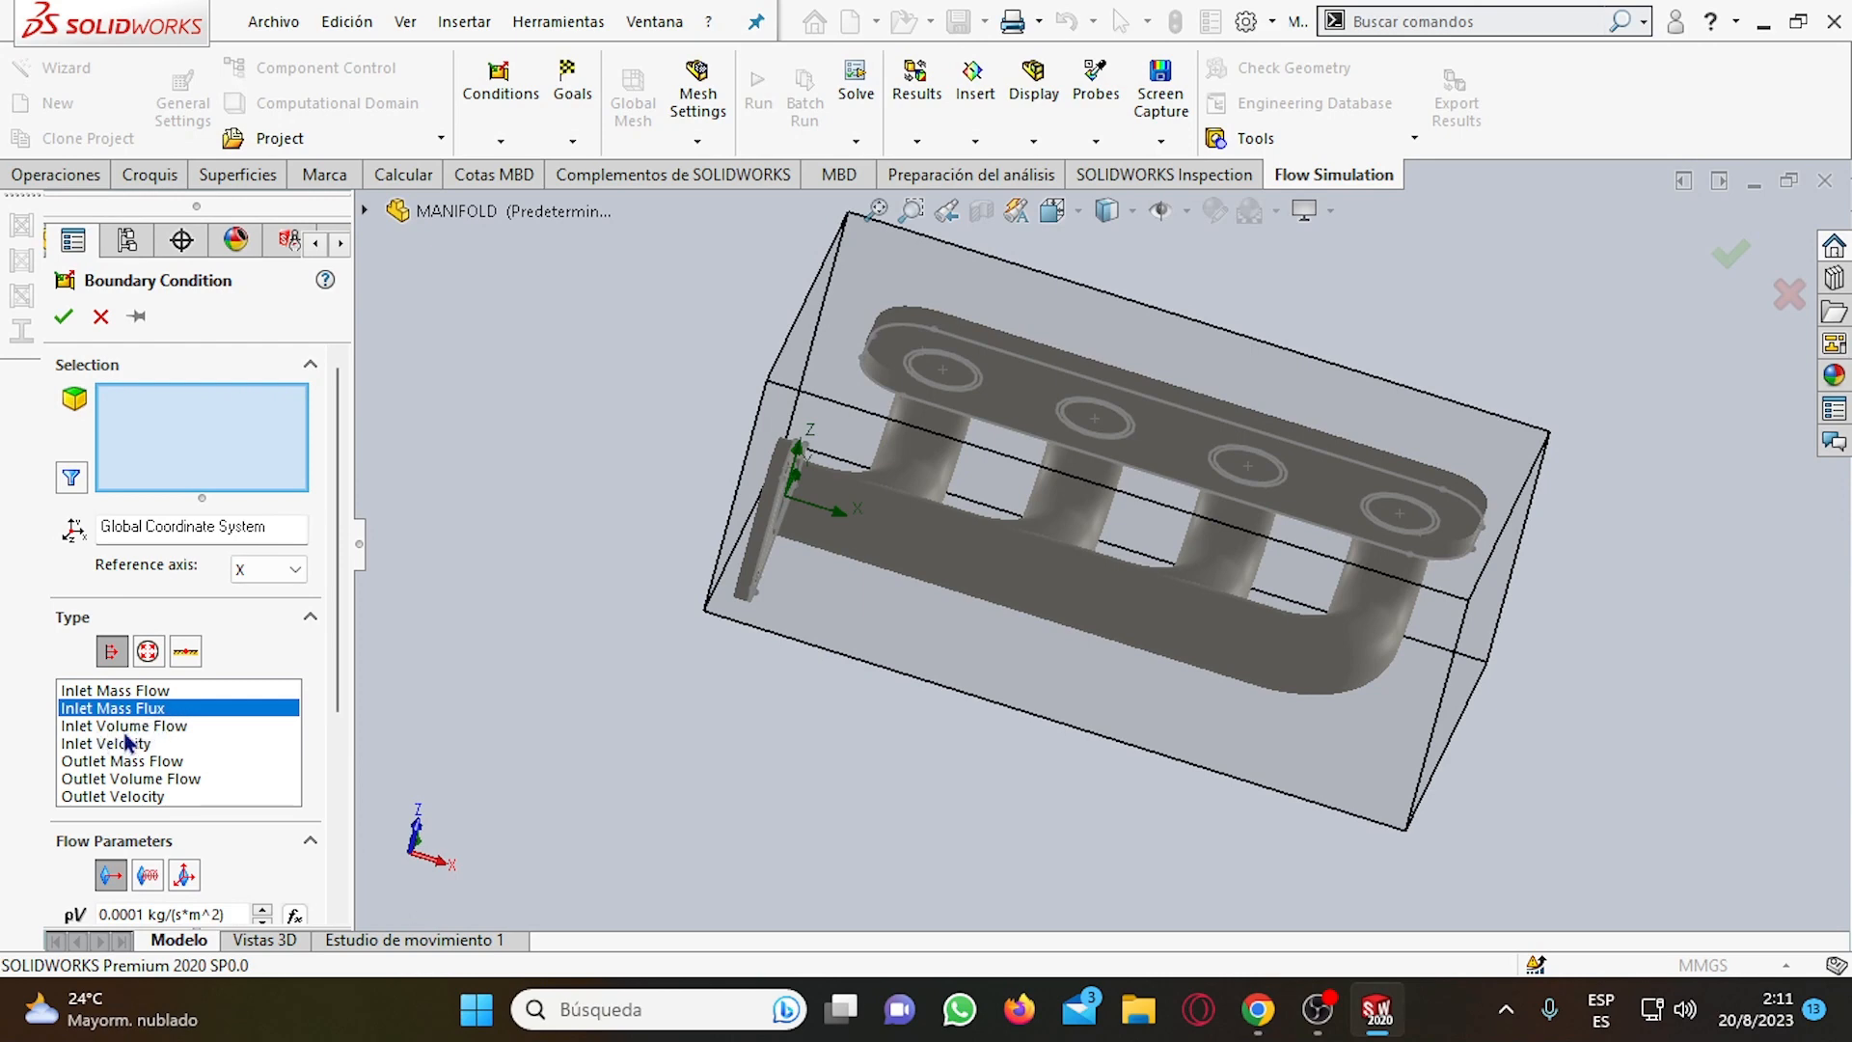
click(127, 726)
click(128, 745)
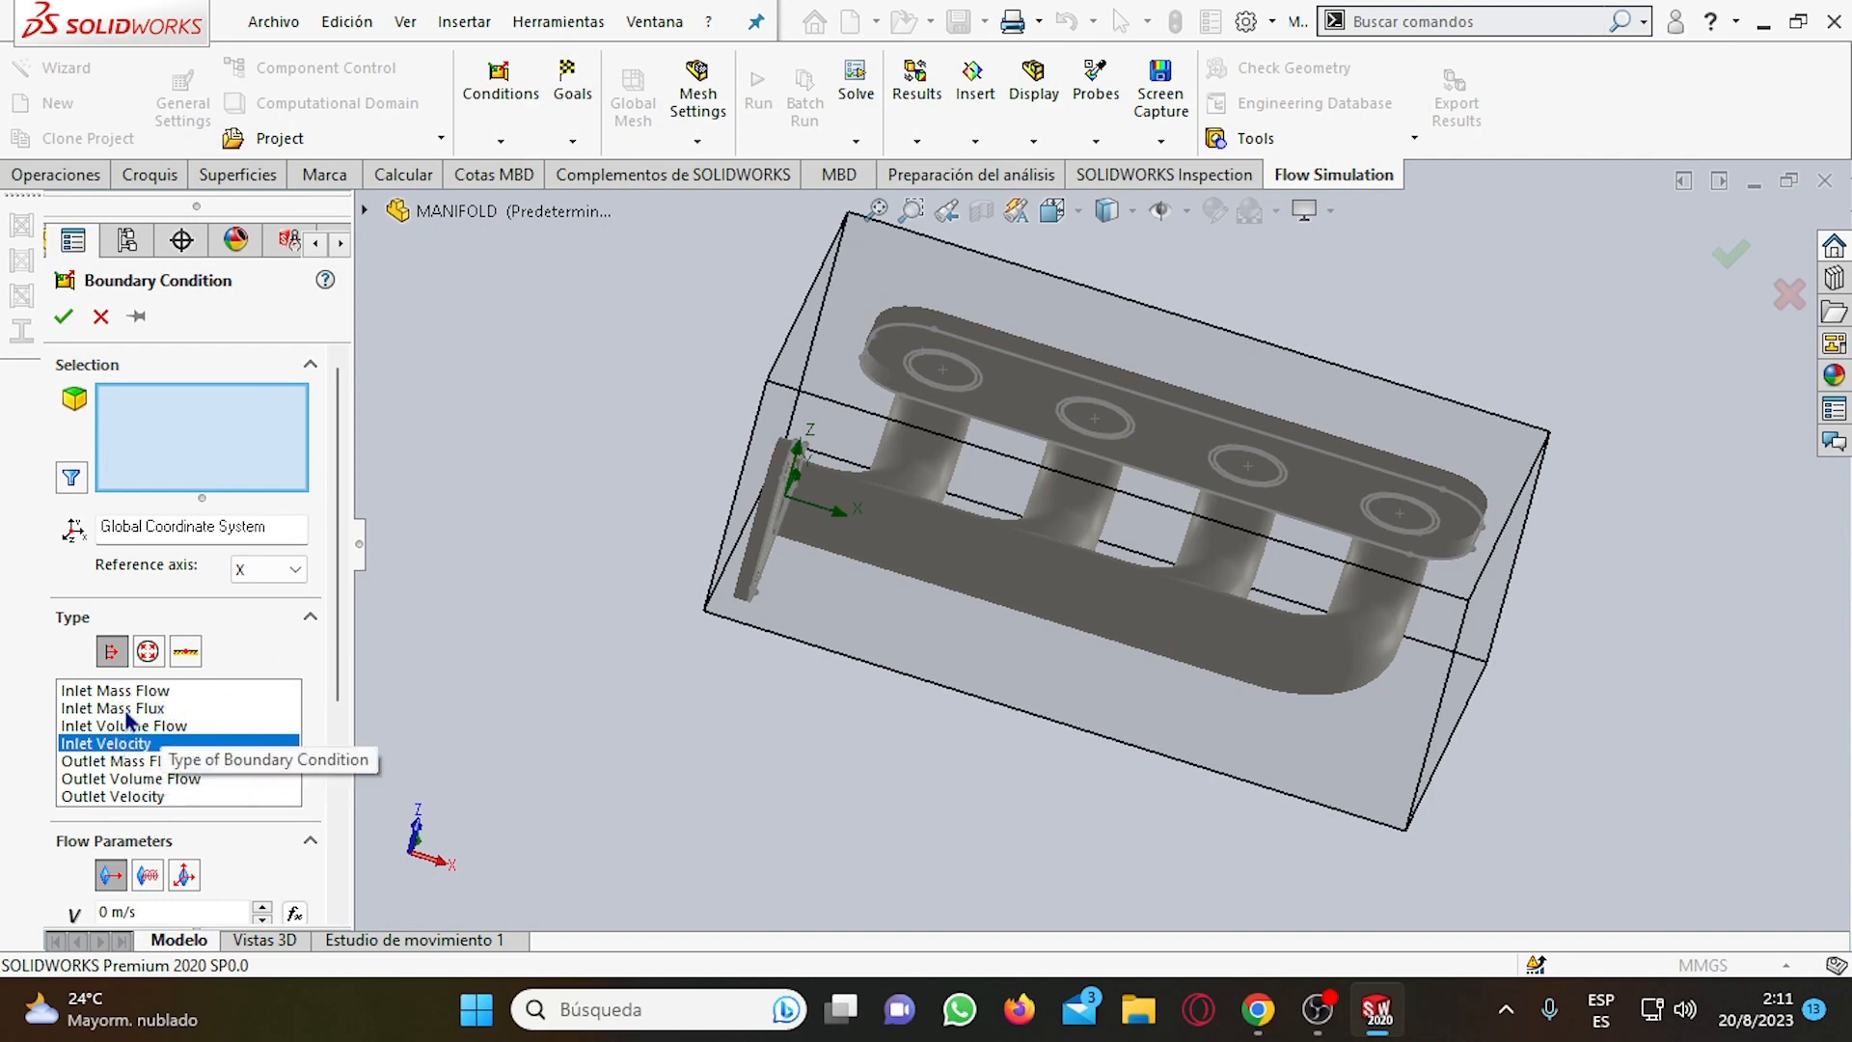
click(128, 760)
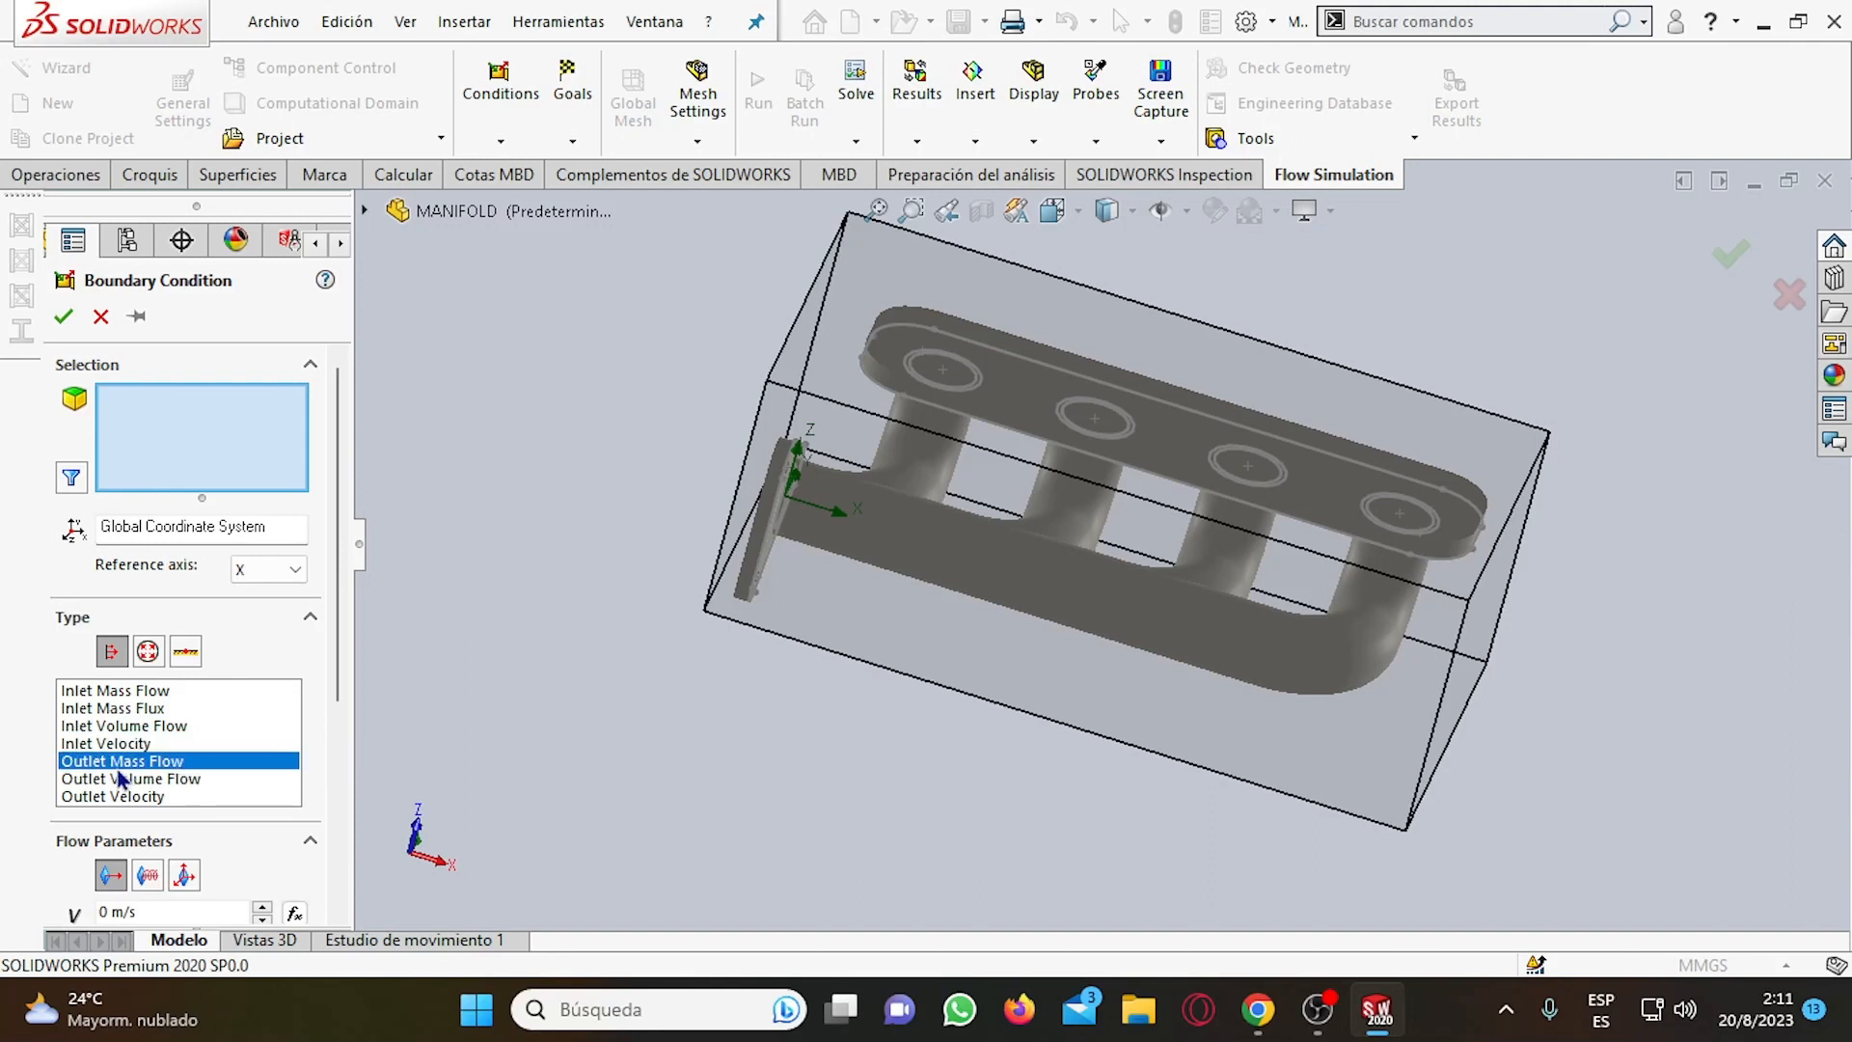
click(169, 780)
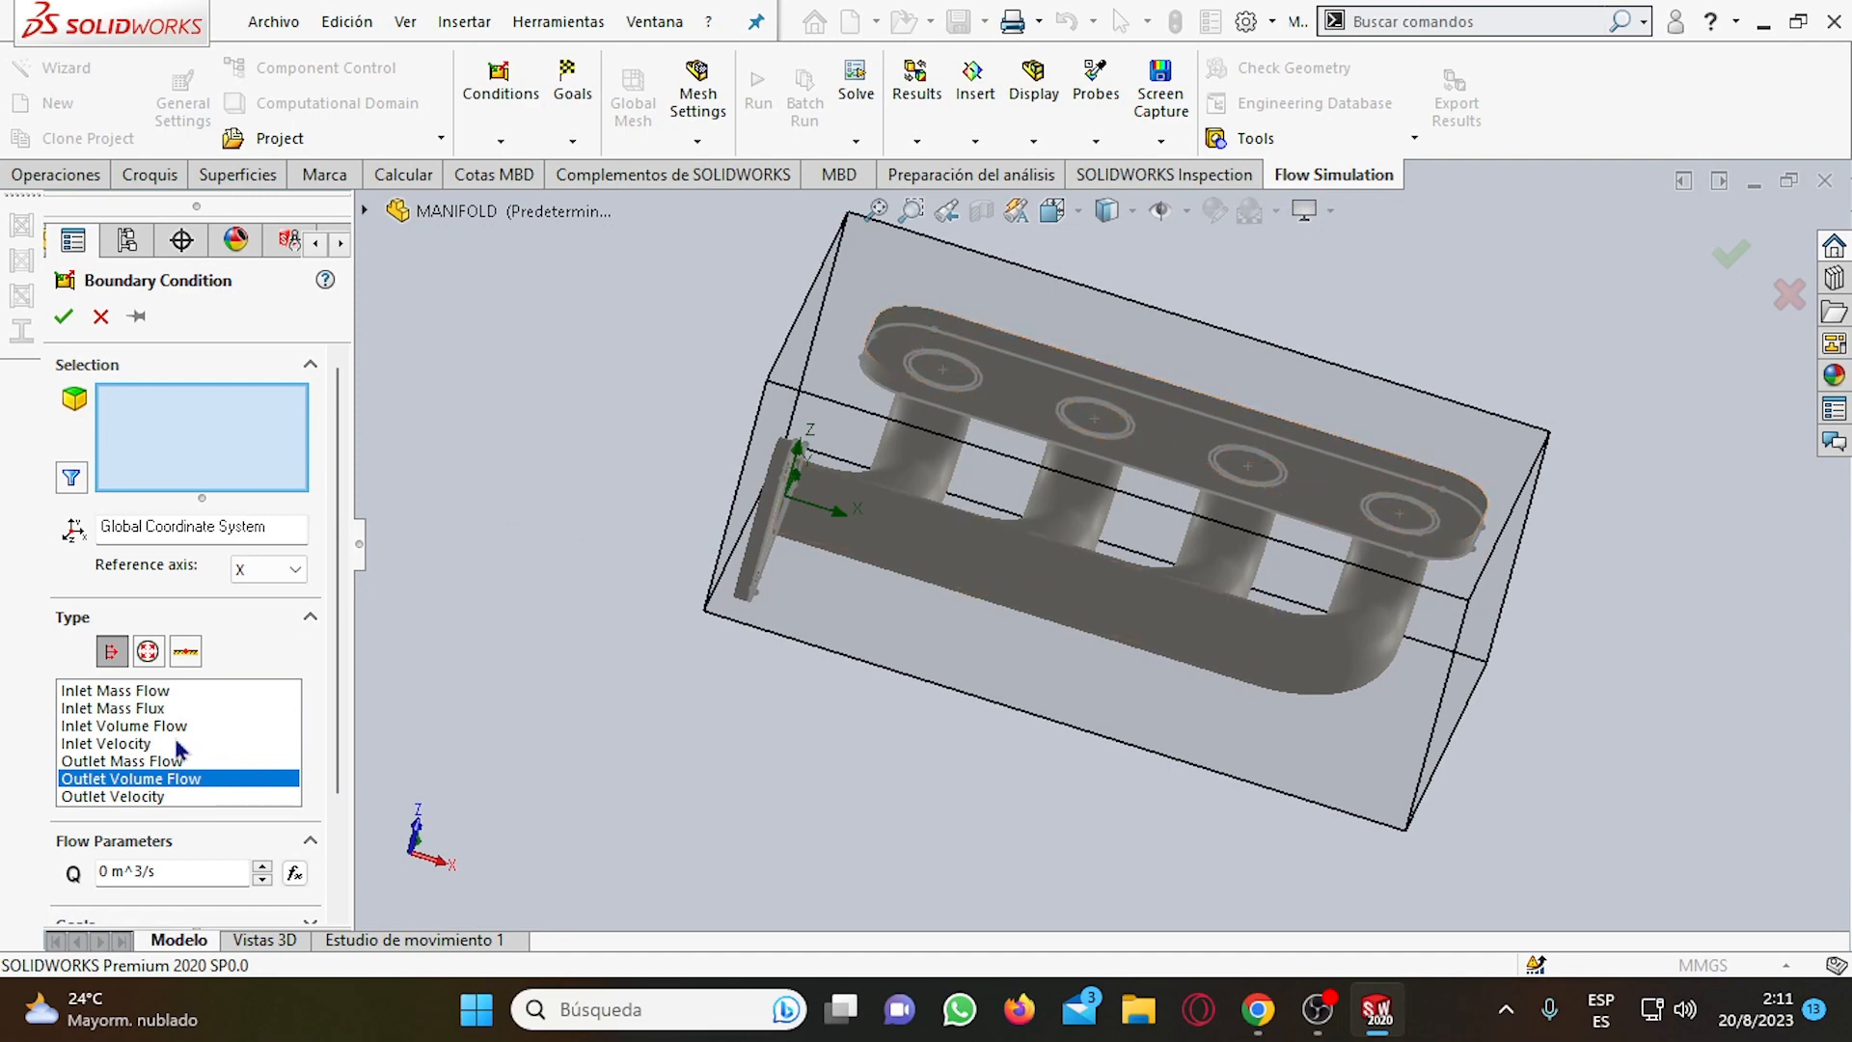
click(127, 694)
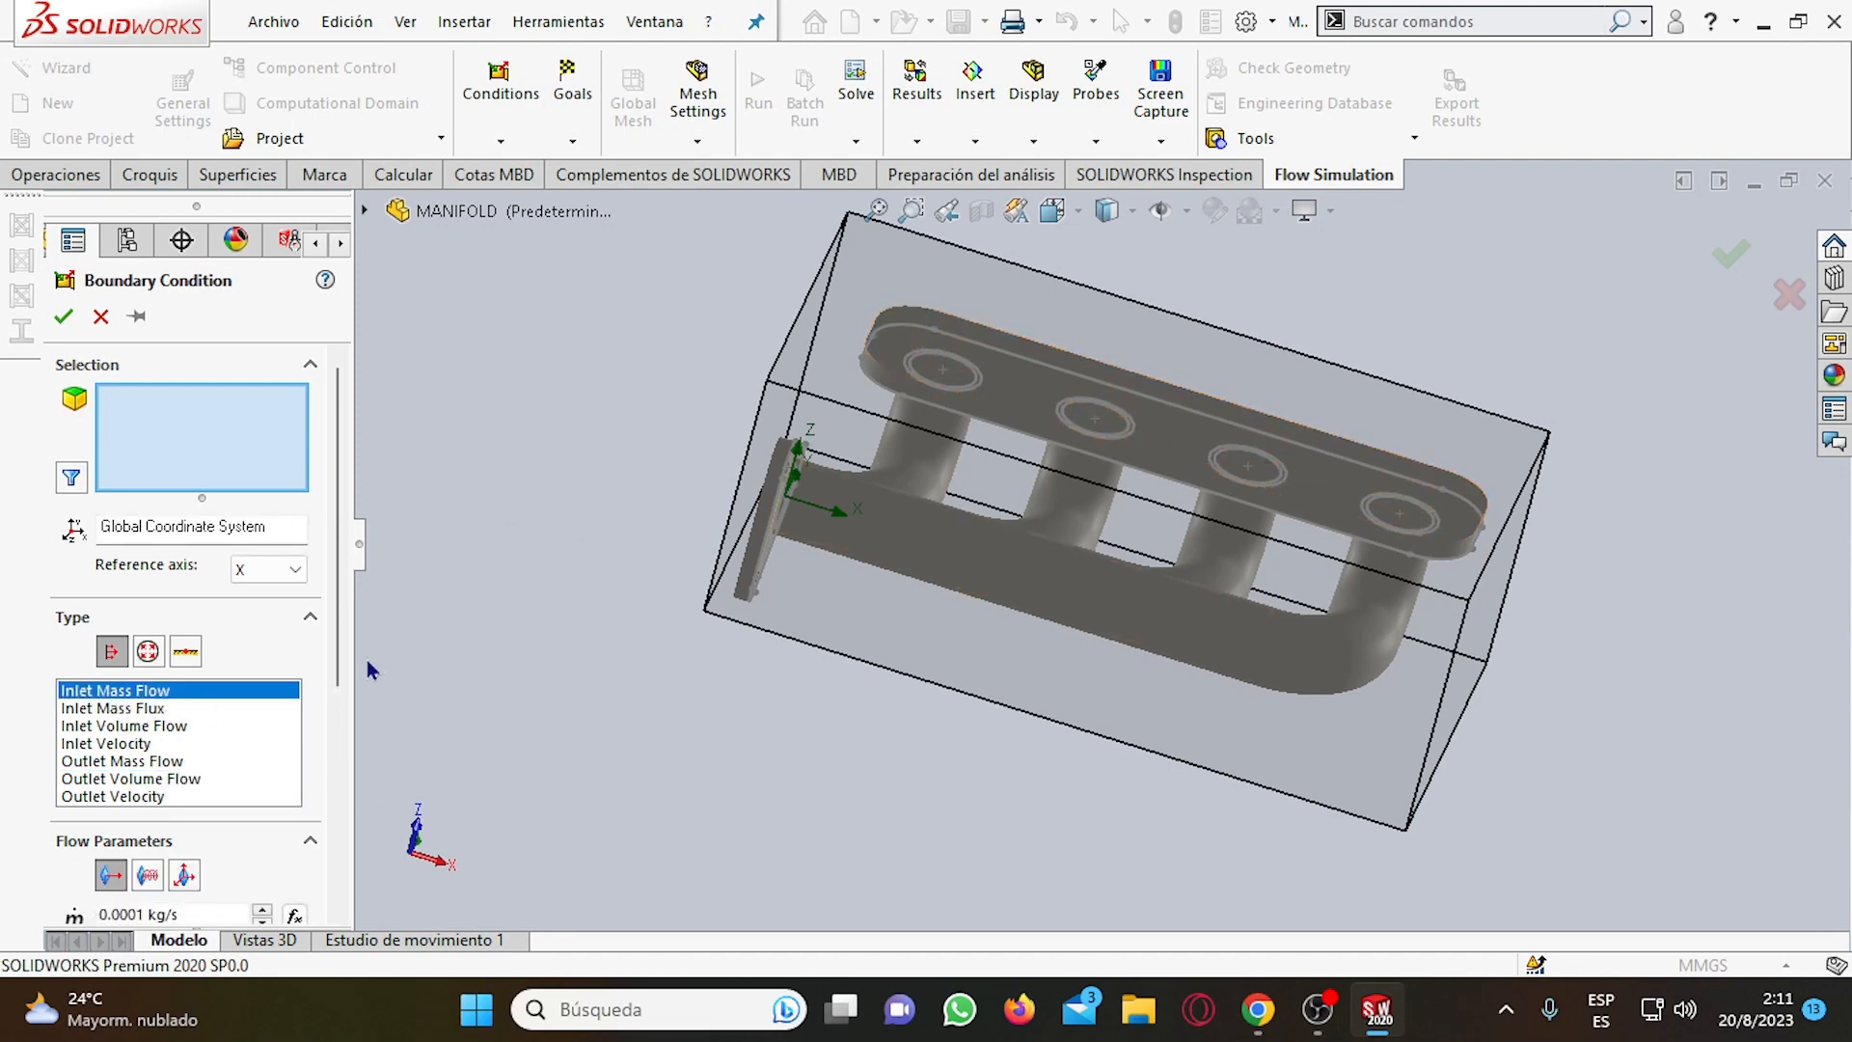
click(138, 726)
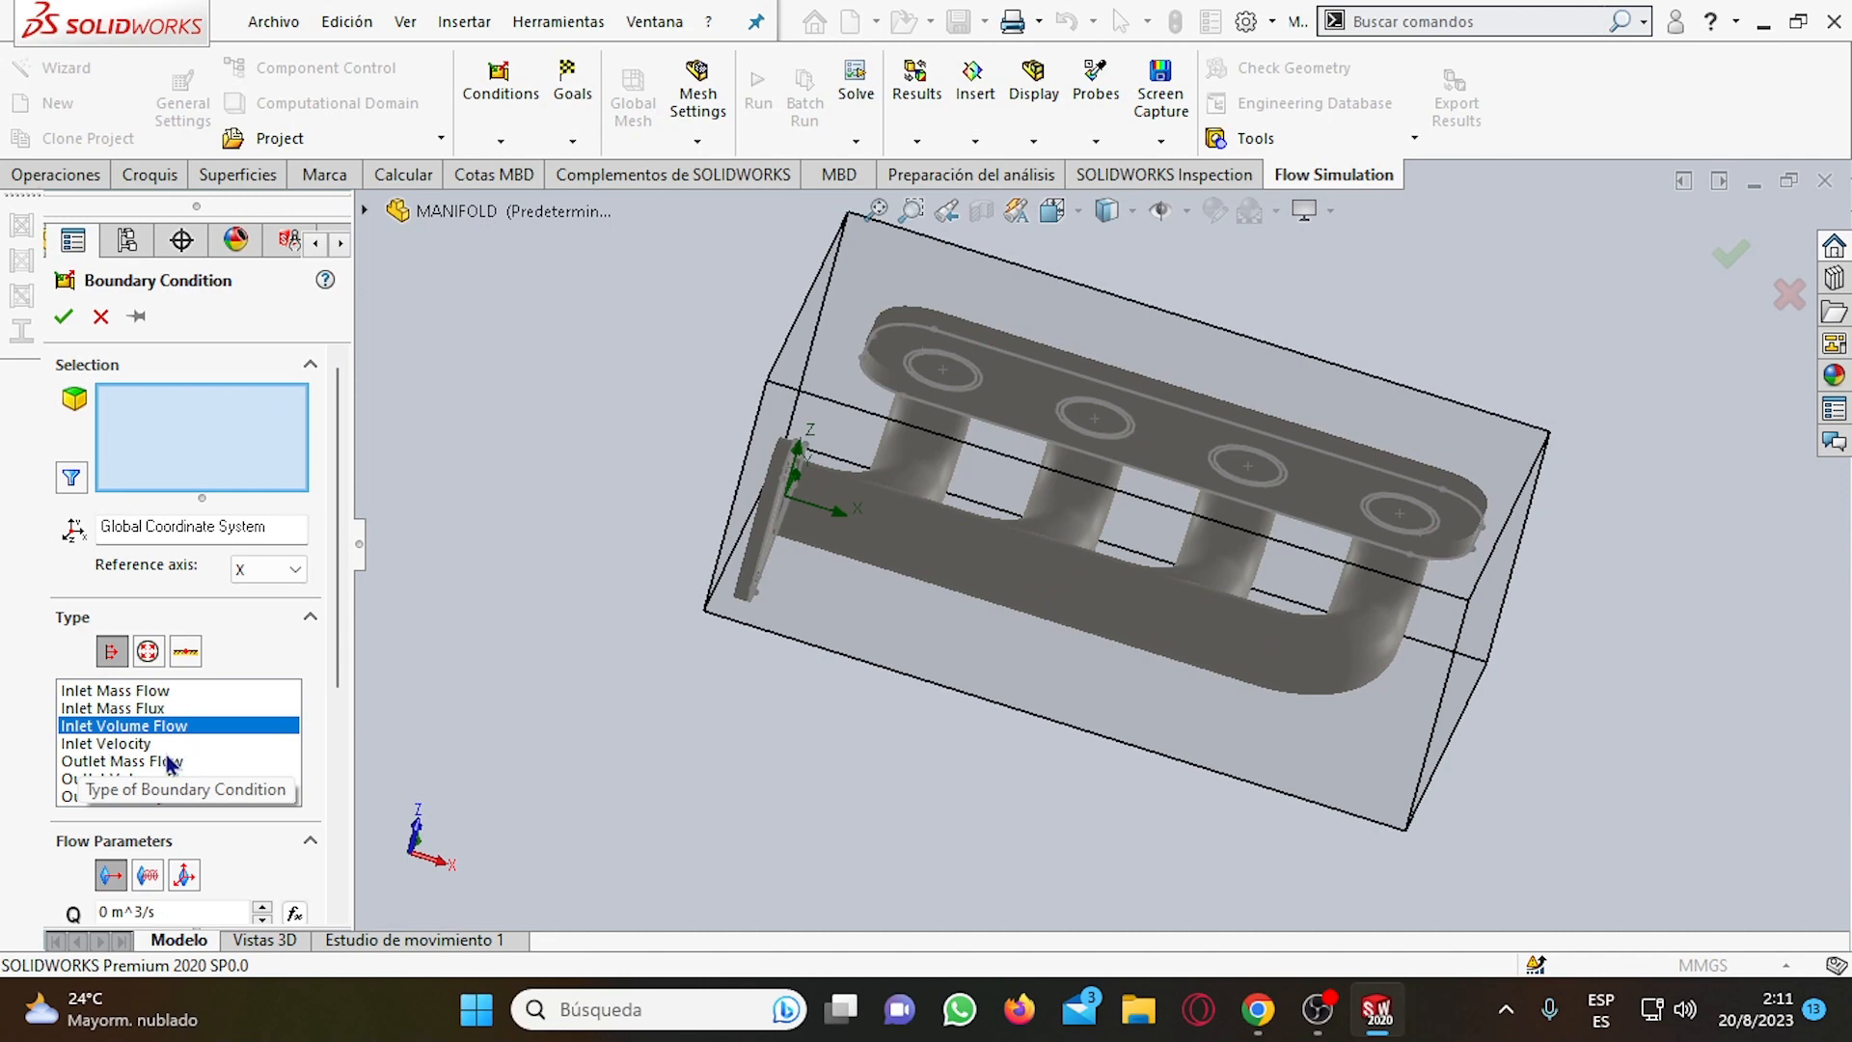
click(139, 750)
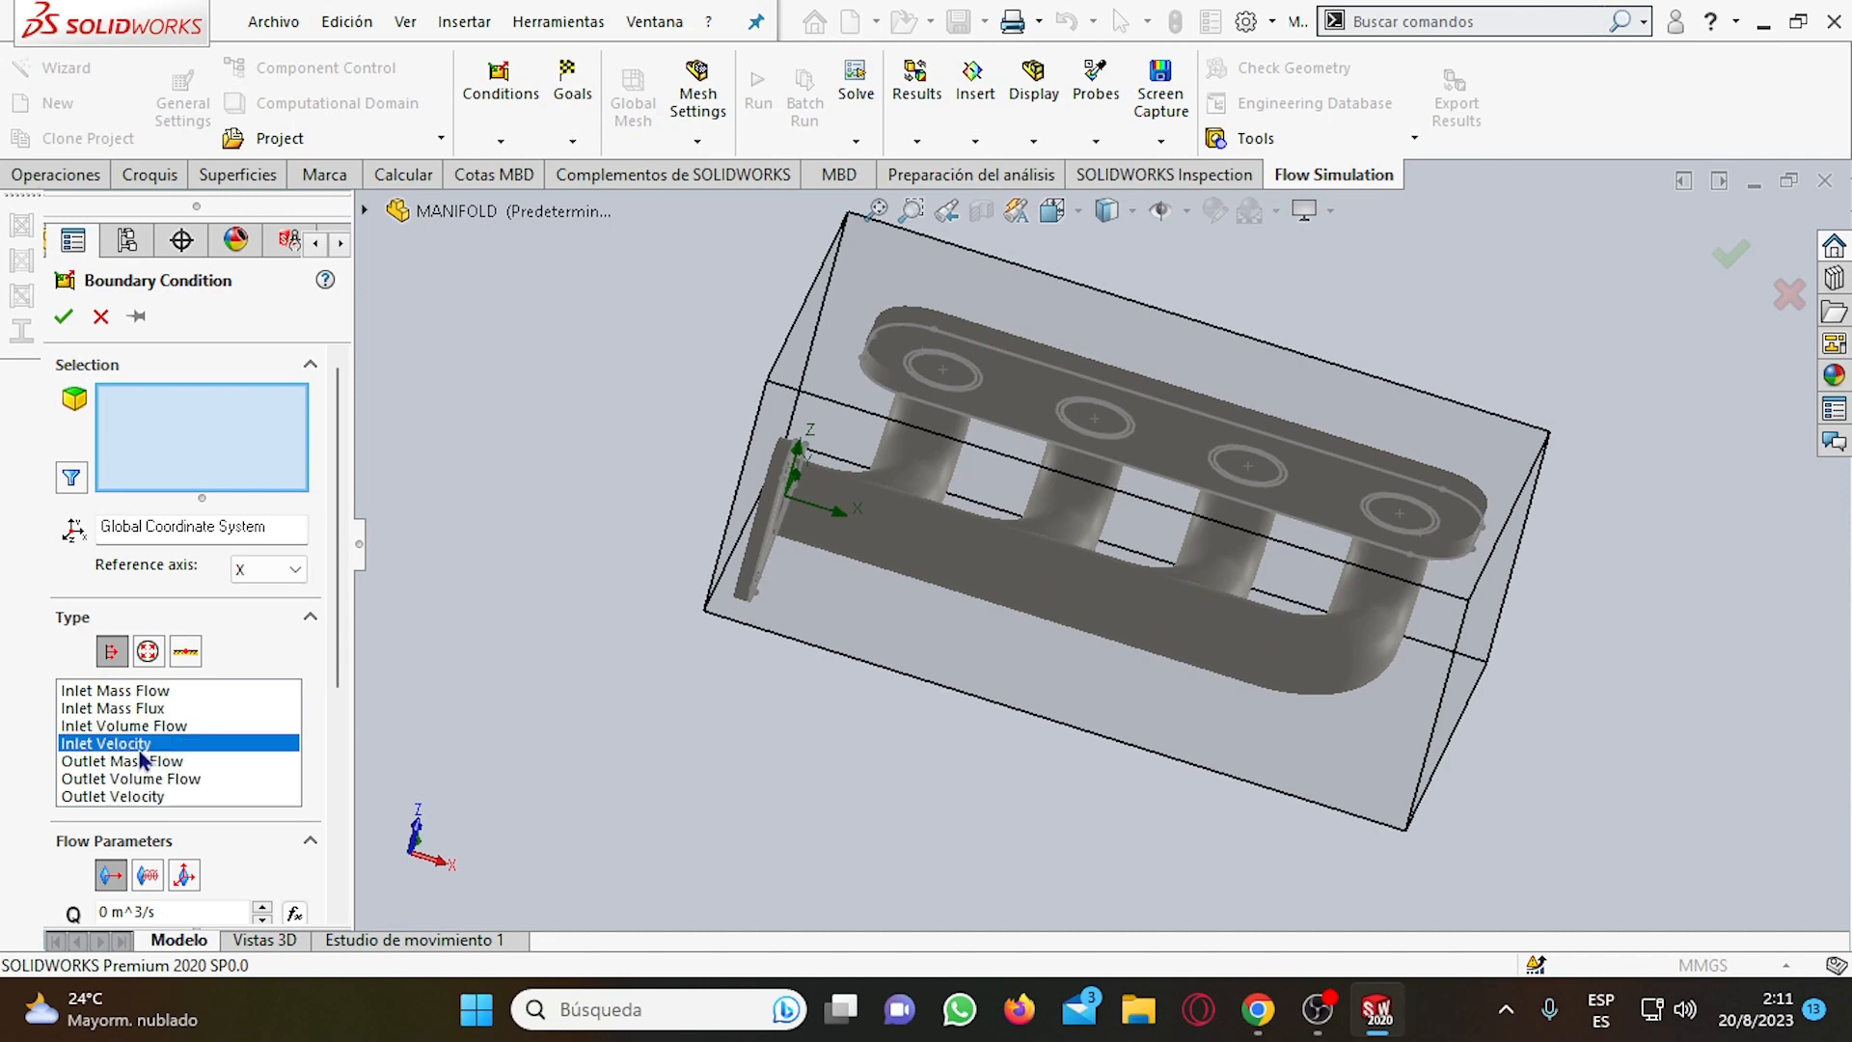
click(141, 699)
Select the inner Vaciado2 face behind the LID1 lid as the first face of the inlet mass flow condition.
scroll(643, 615, up, 2)
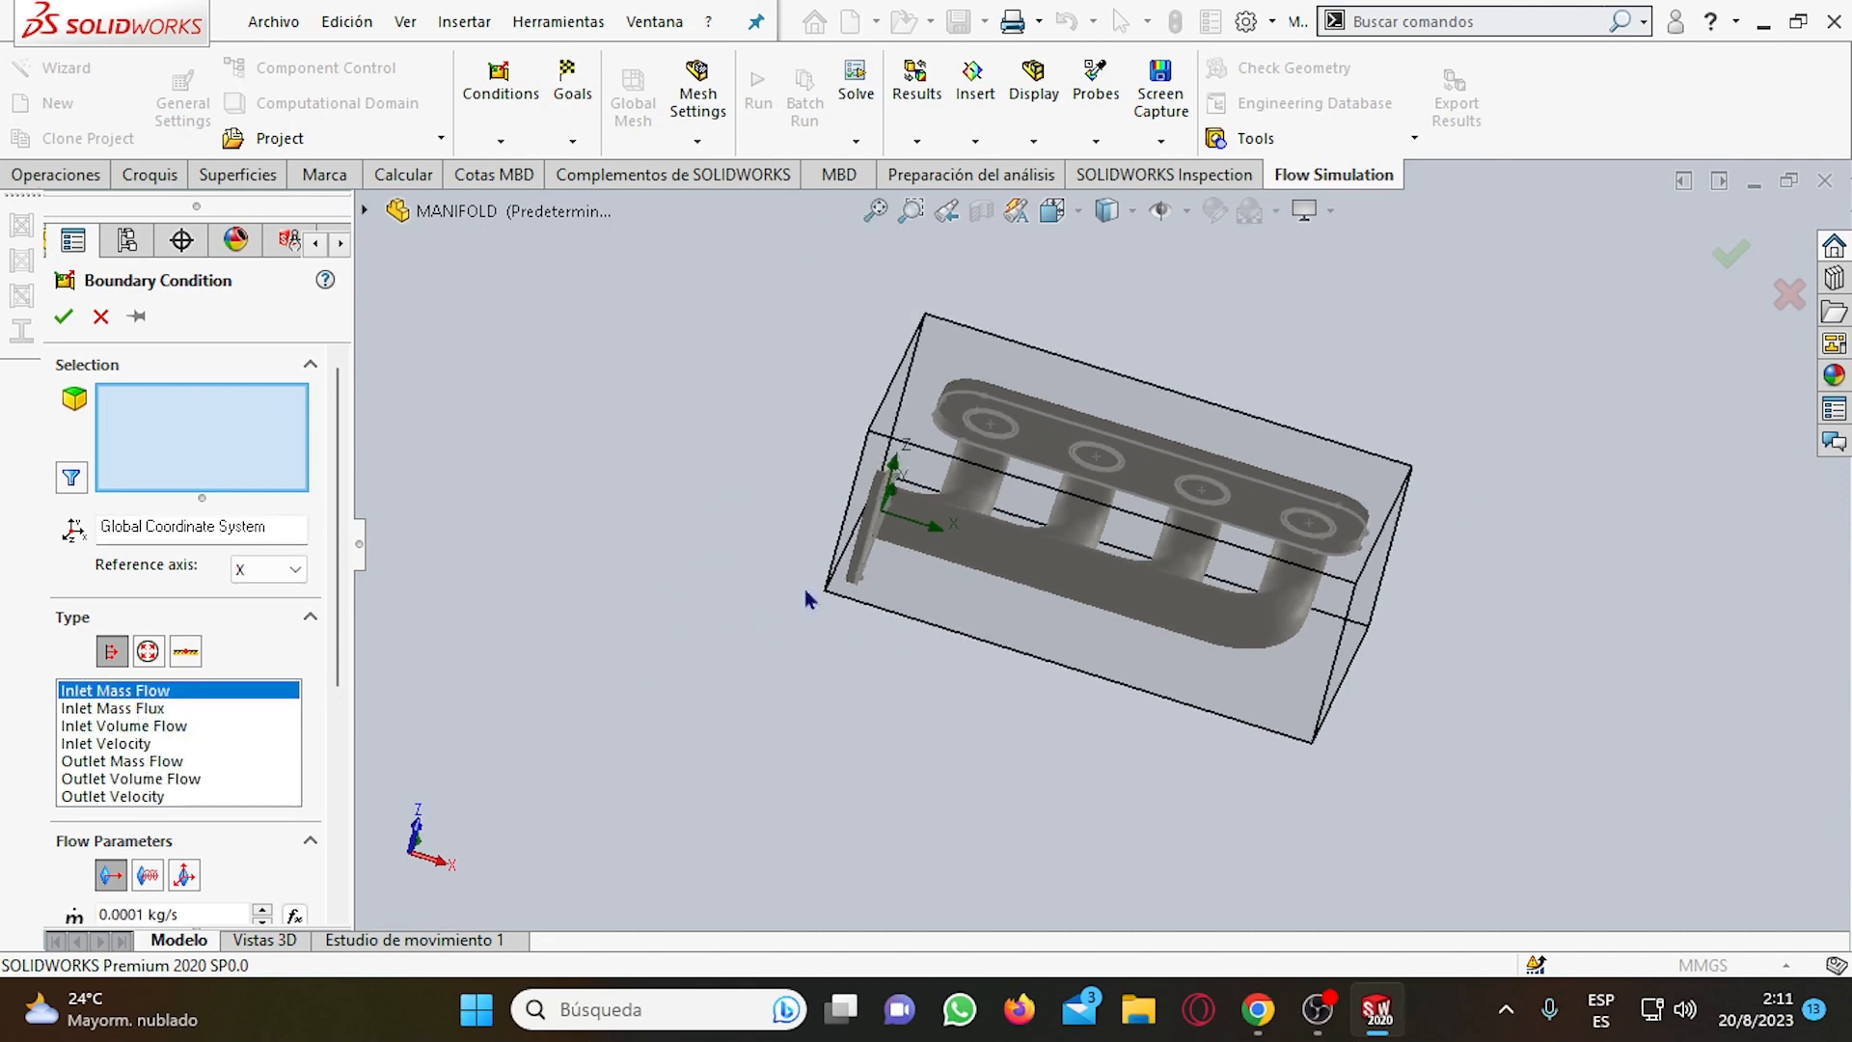
scroll(1046, 424, down, 1)
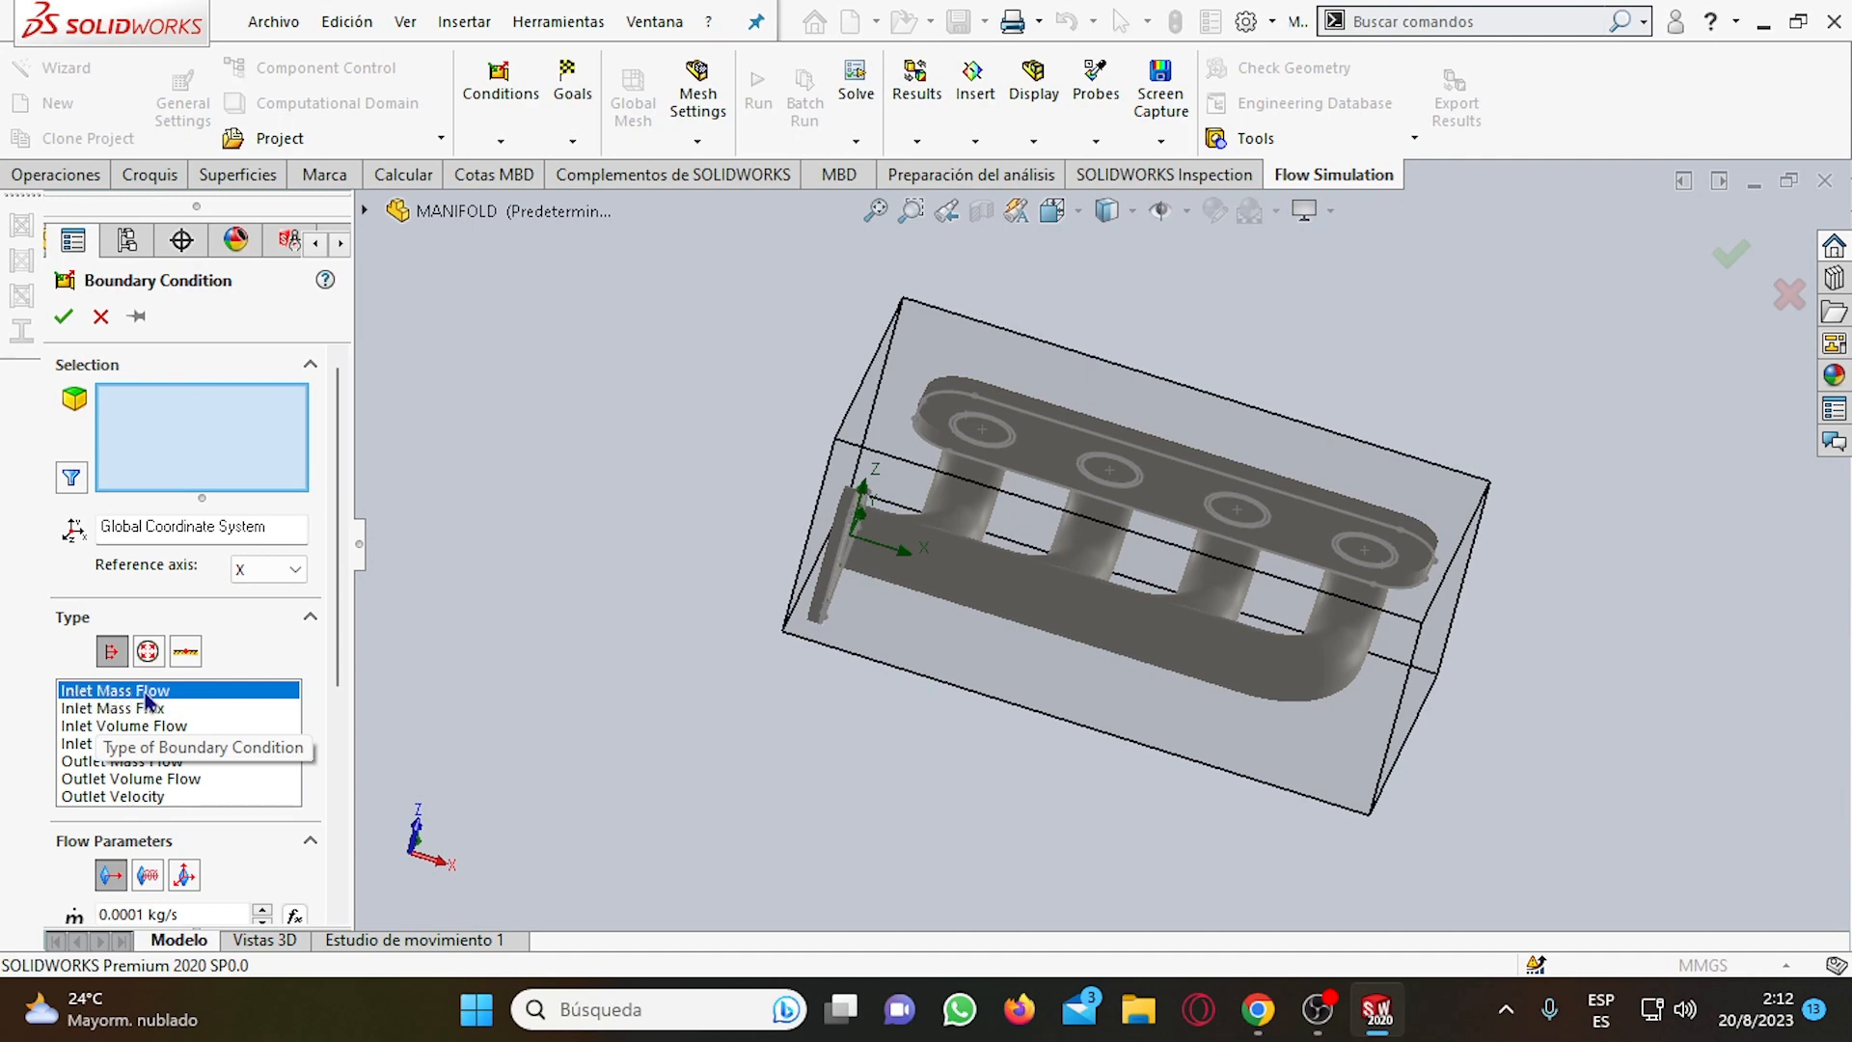
scroll(986, 444, down, 1)
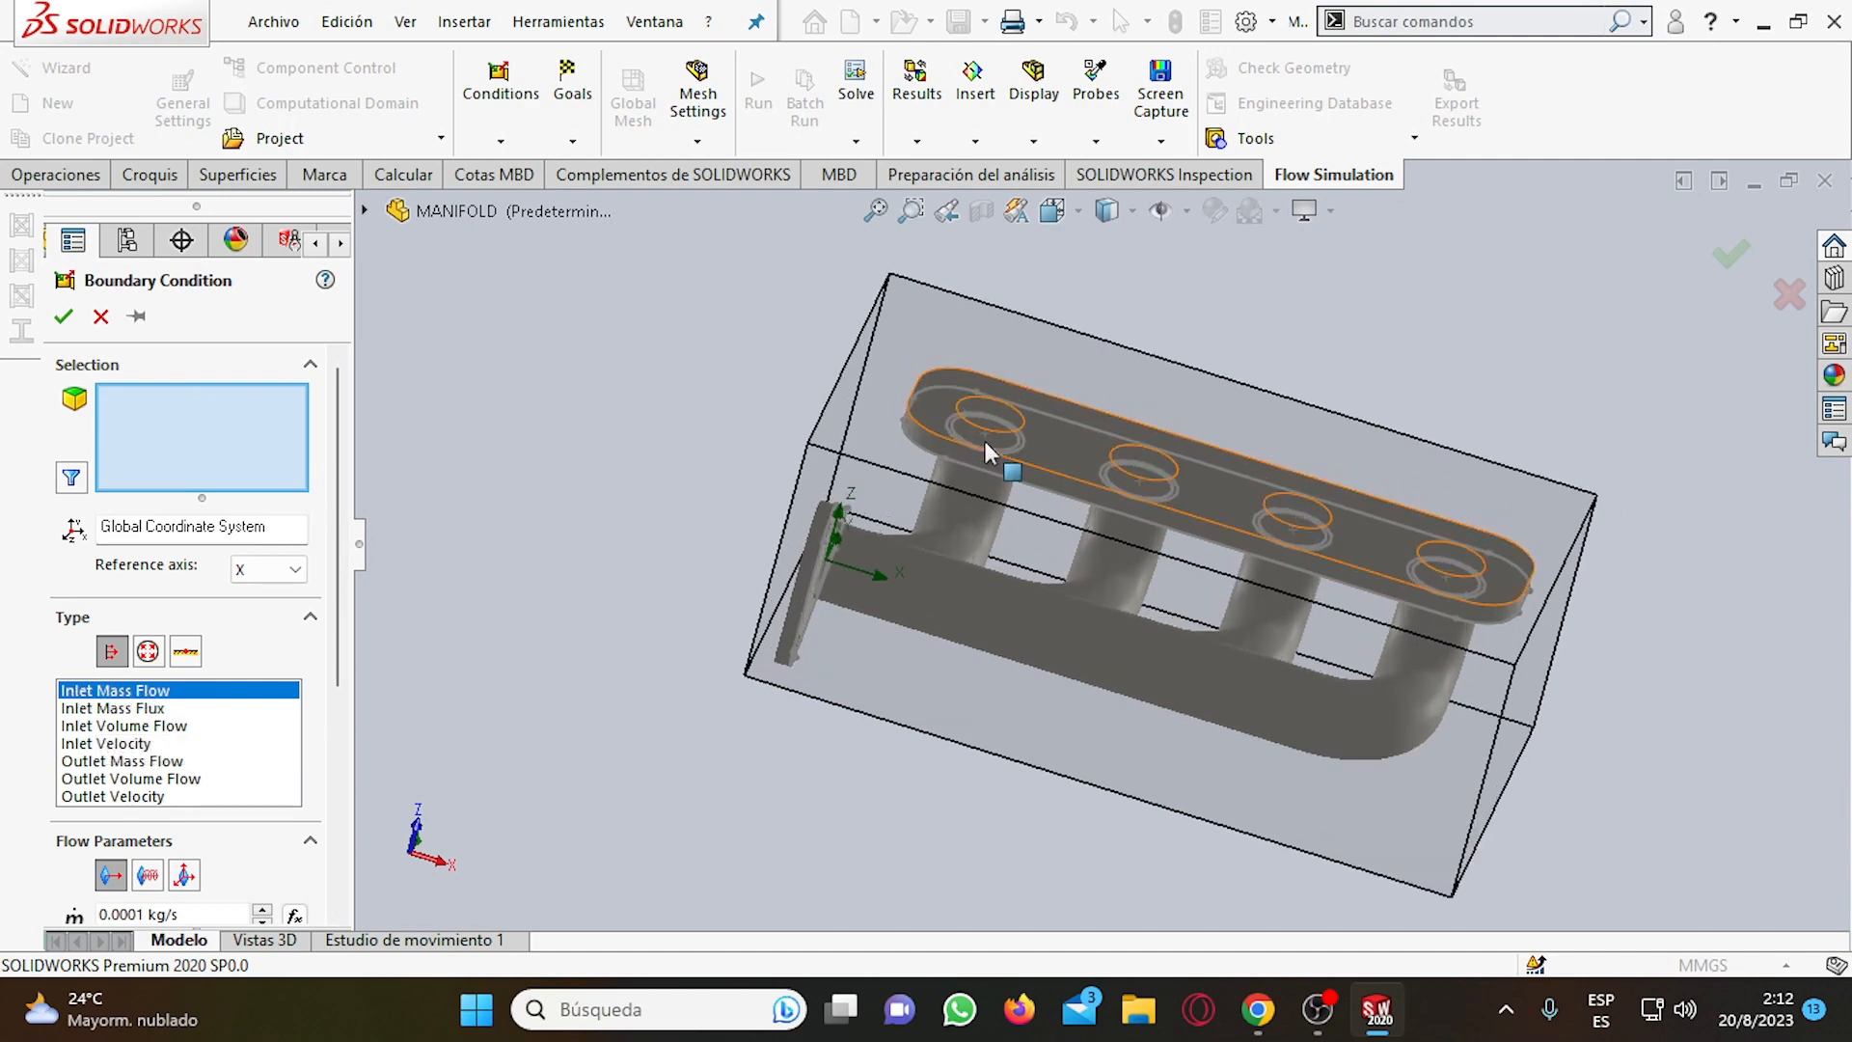
scroll(986, 444, down, 1)
scroll(1144, 450, up, 1)
scroll(921, 482, down, 2)
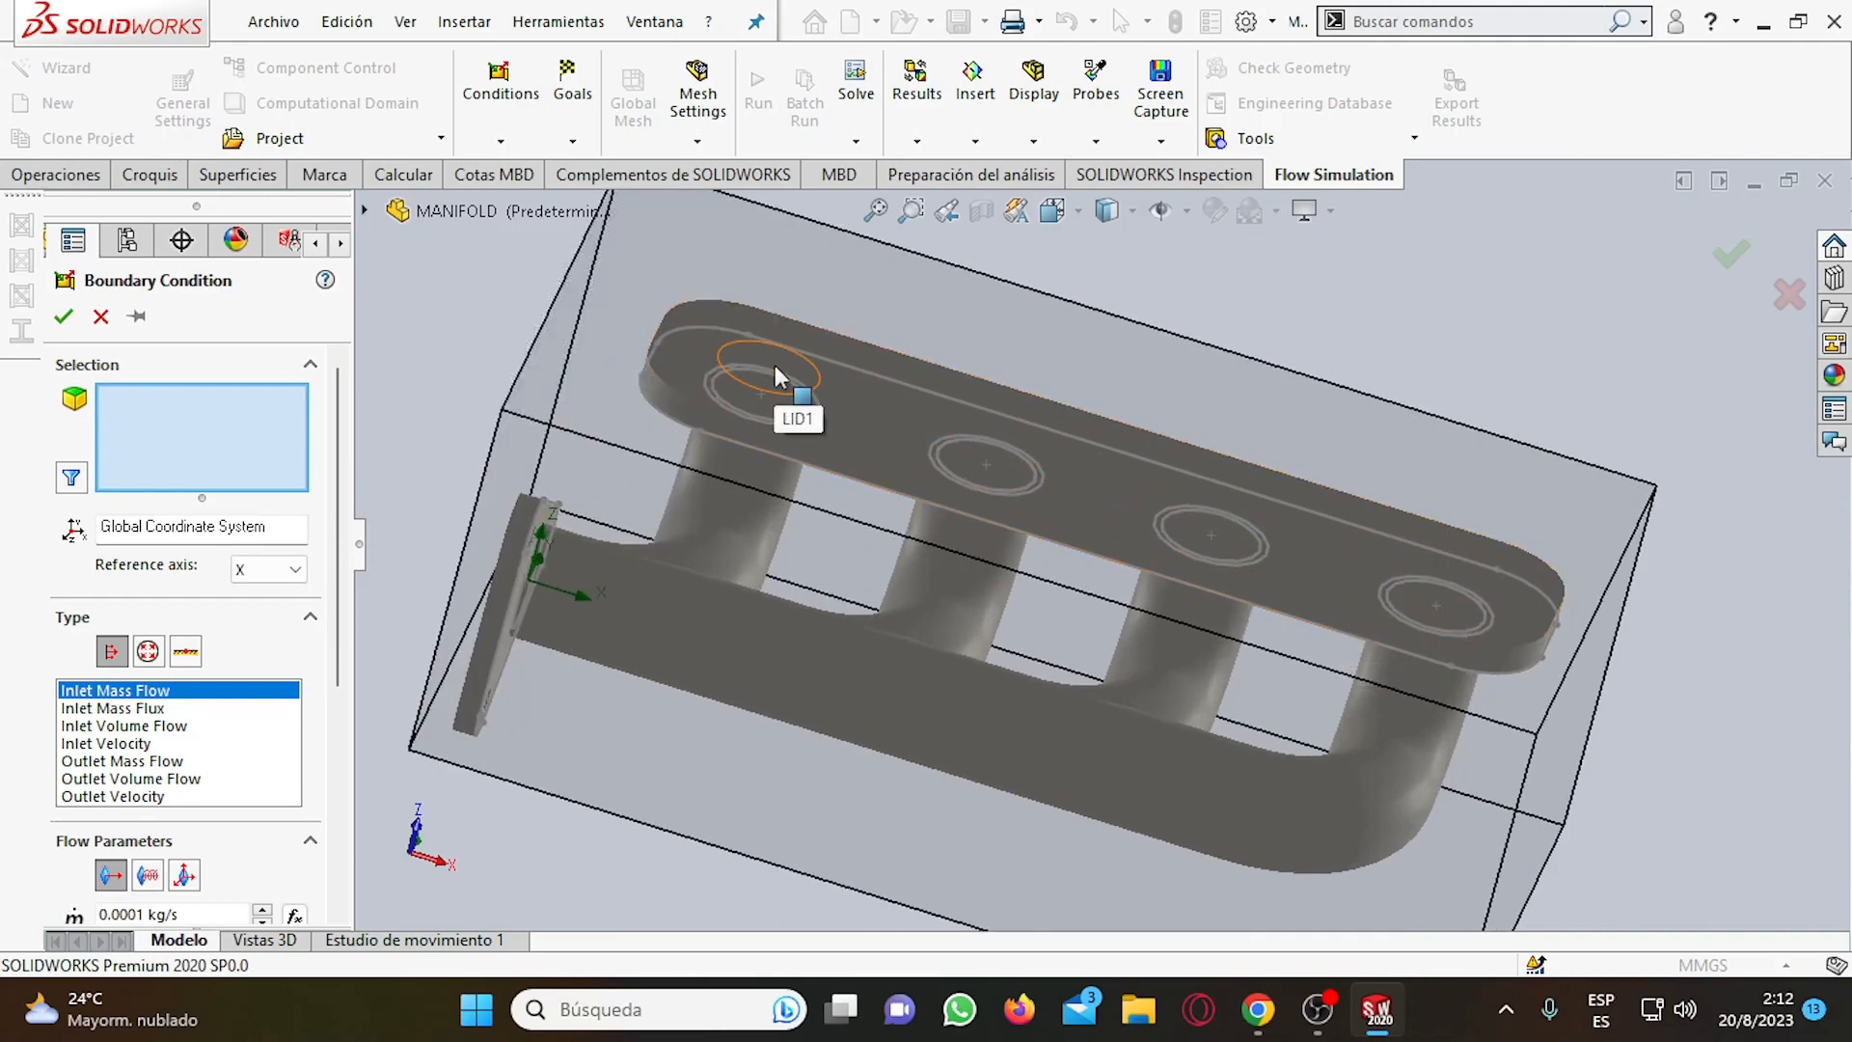
middle_drag(865, 384, 847, 434)
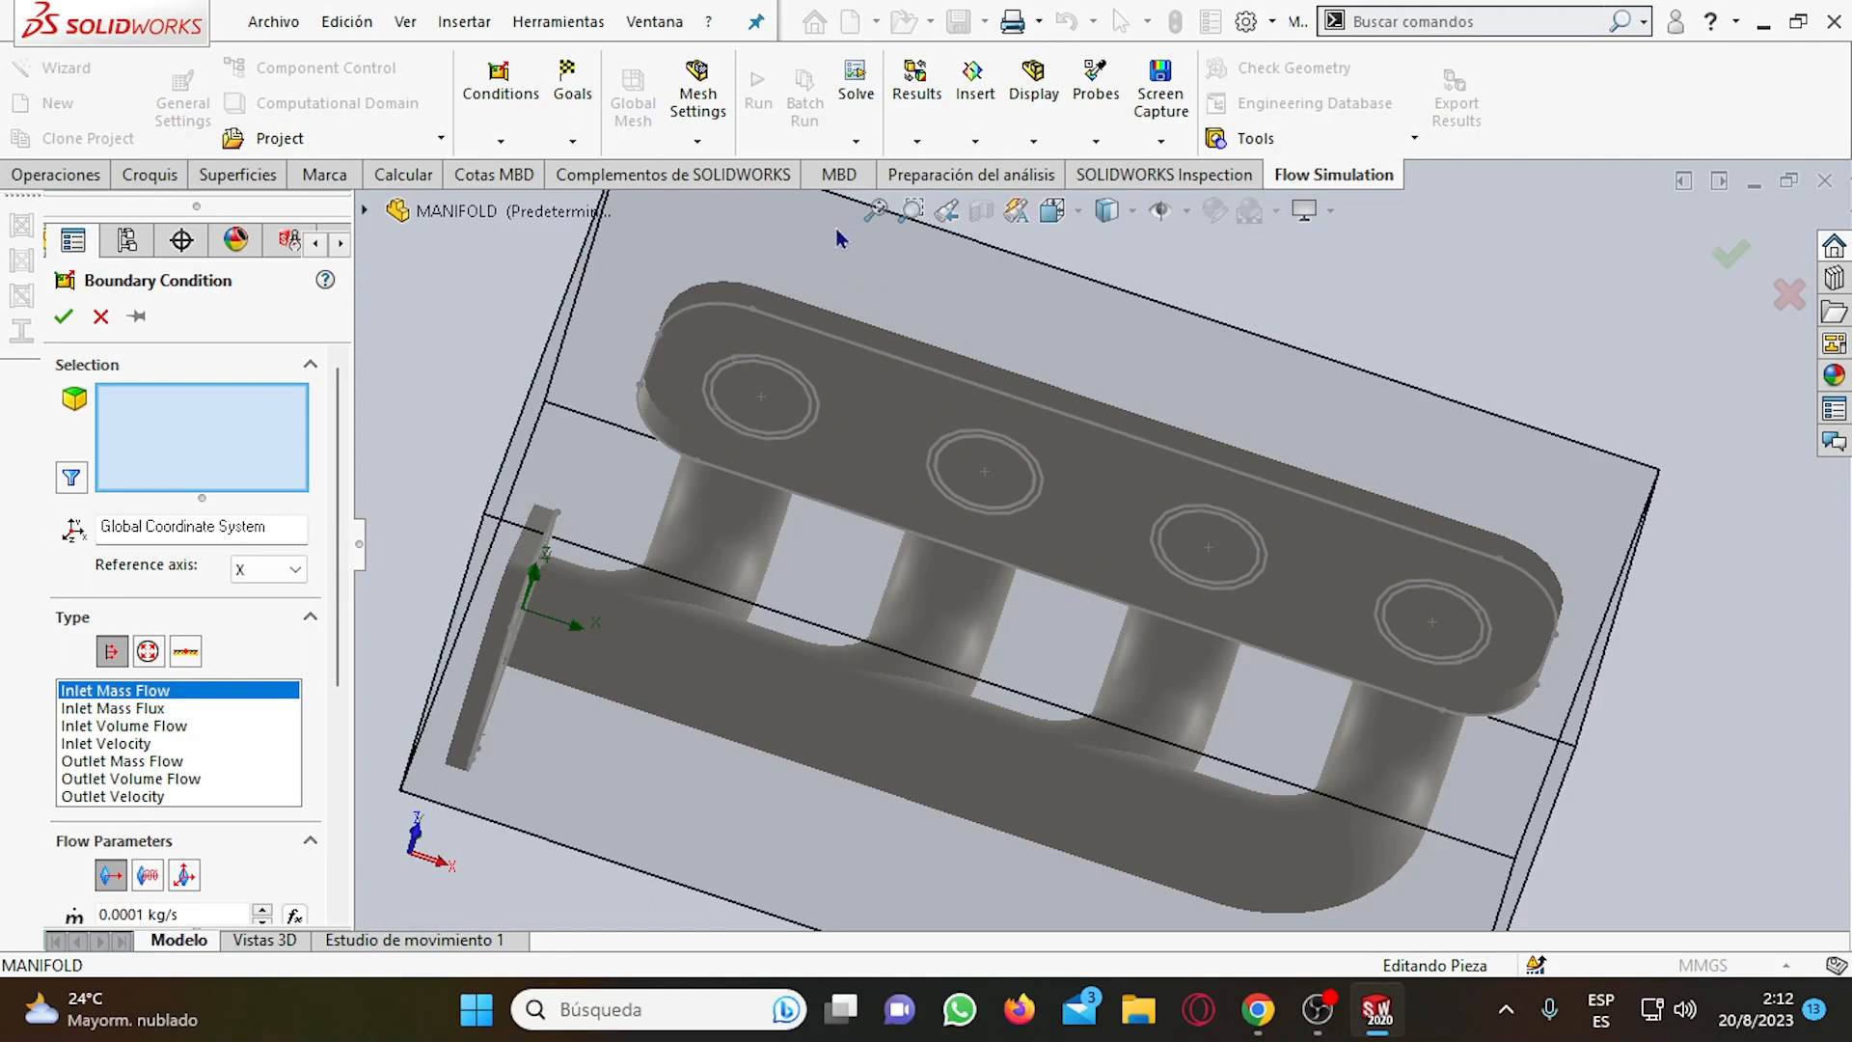
right_click(760, 370)
click(830, 451)
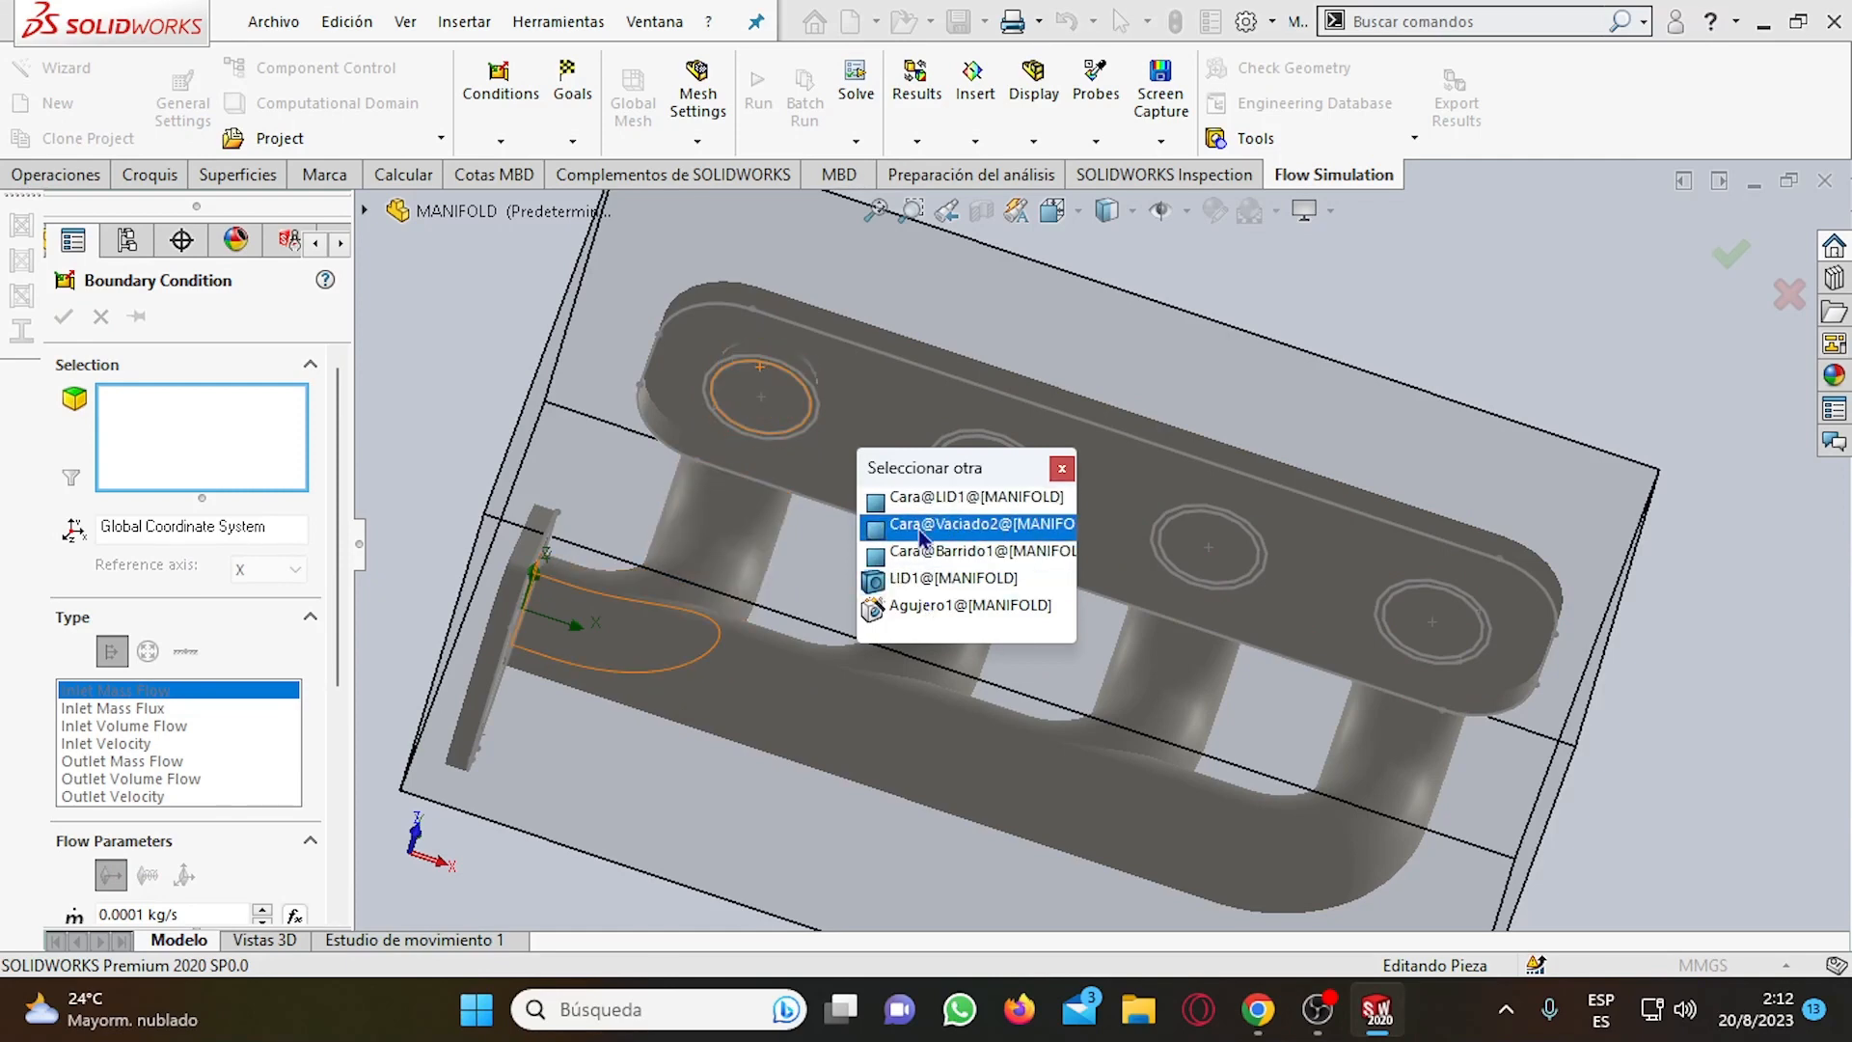
scroll(756, 309, down, 3)
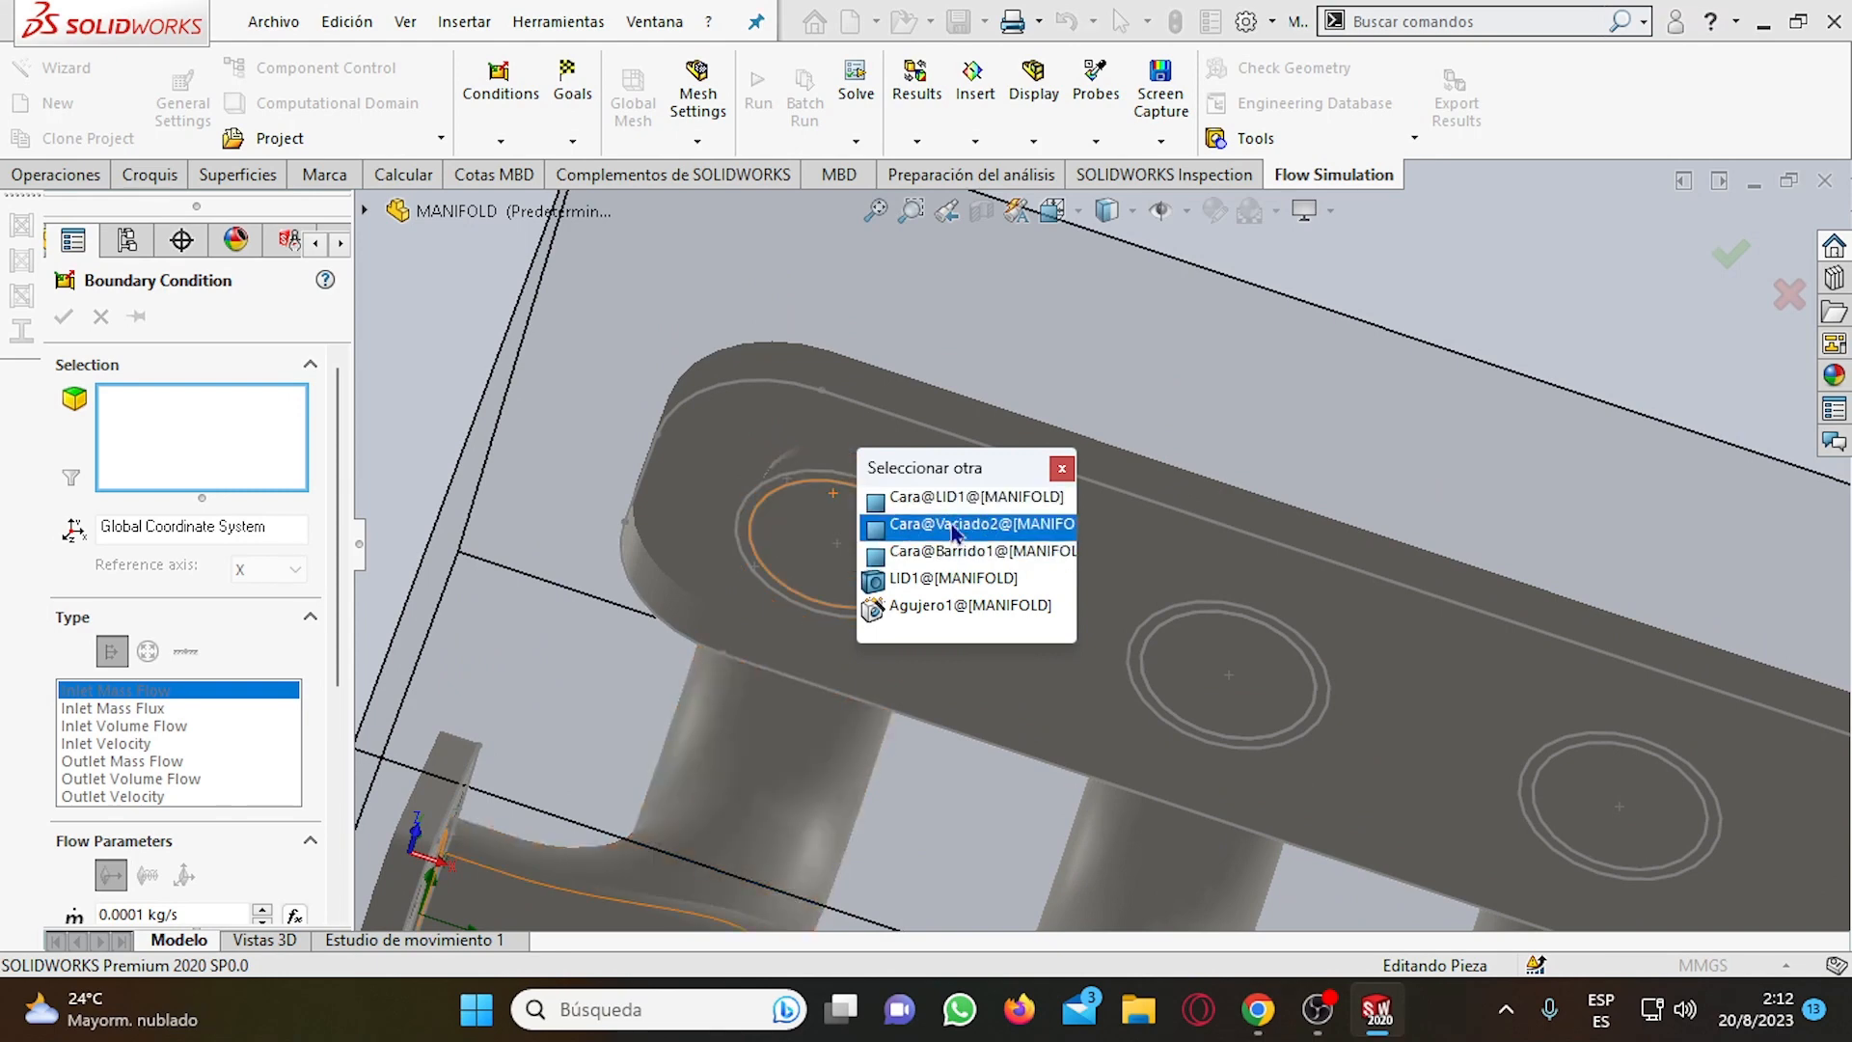
click(952, 529)
Examine the selected inner face and the flange openings from several angles.
middle_drag(921, 509, 1127, 570)
scroll(1099, 562, up, 3)
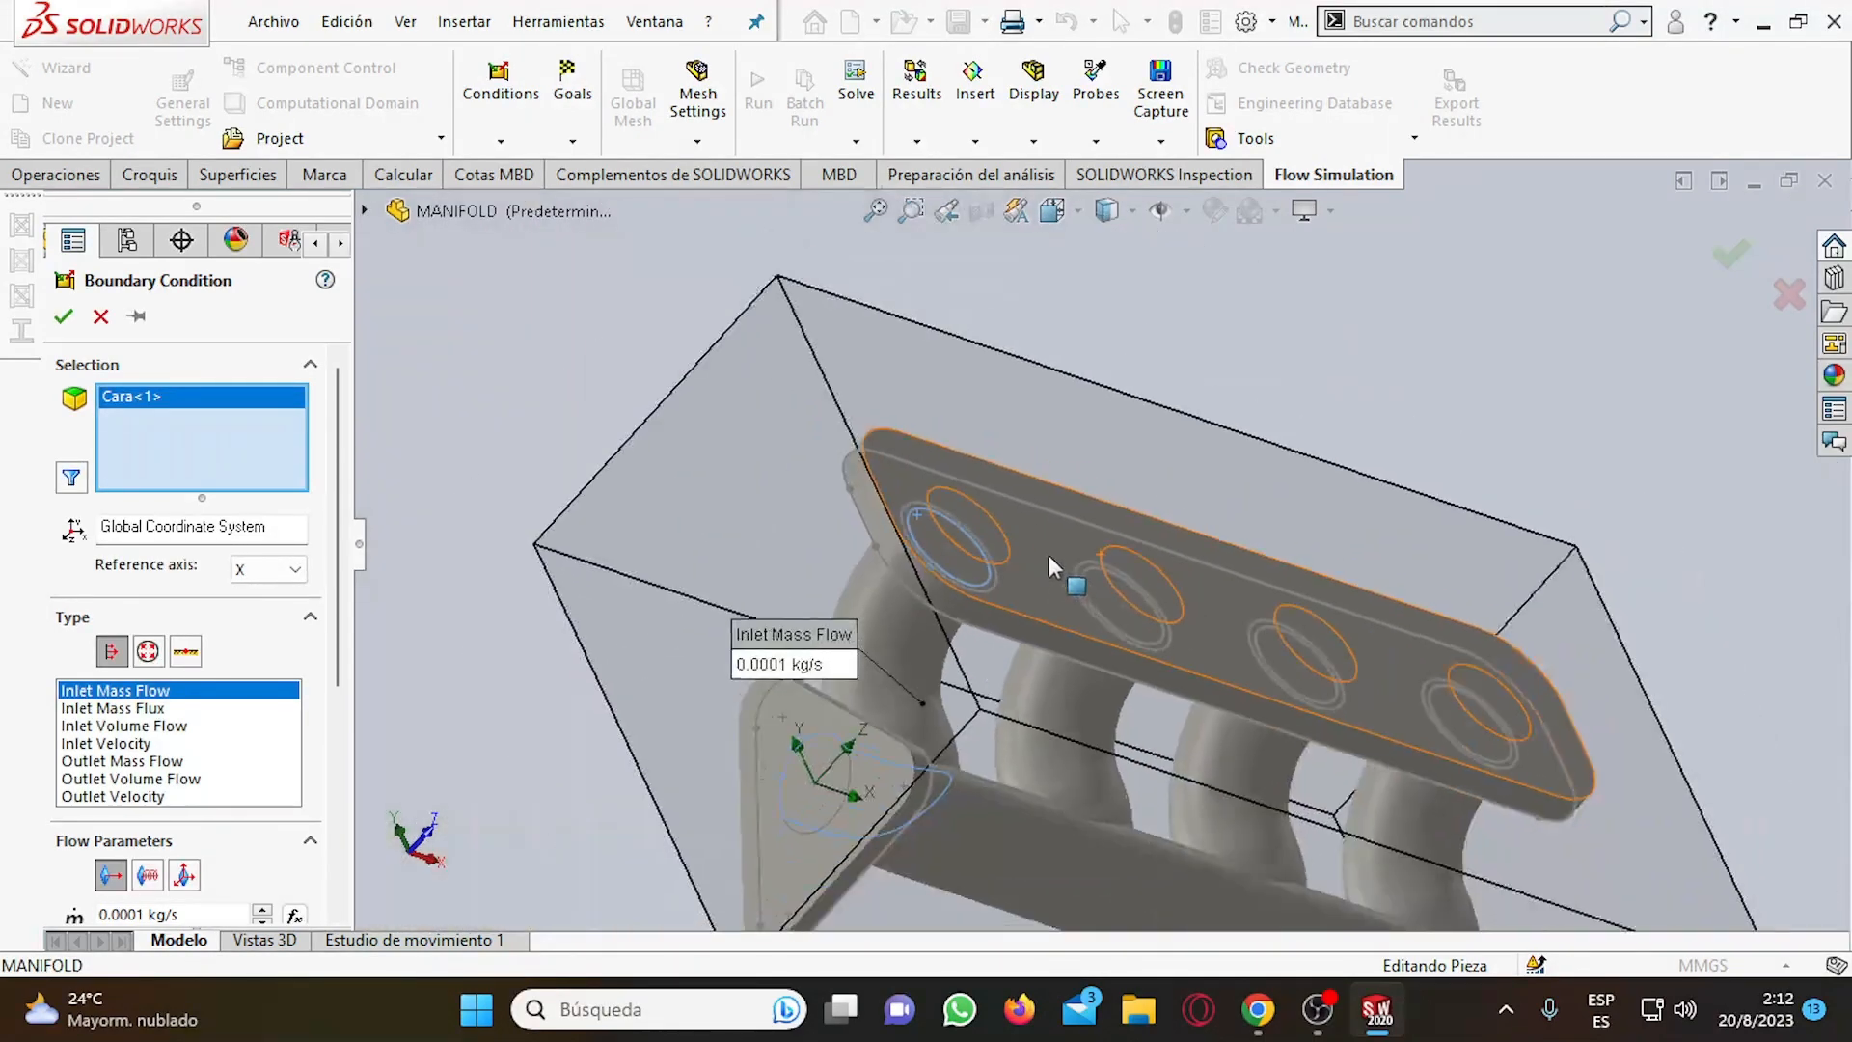
middle_drag(1196, 622, 992, 532)
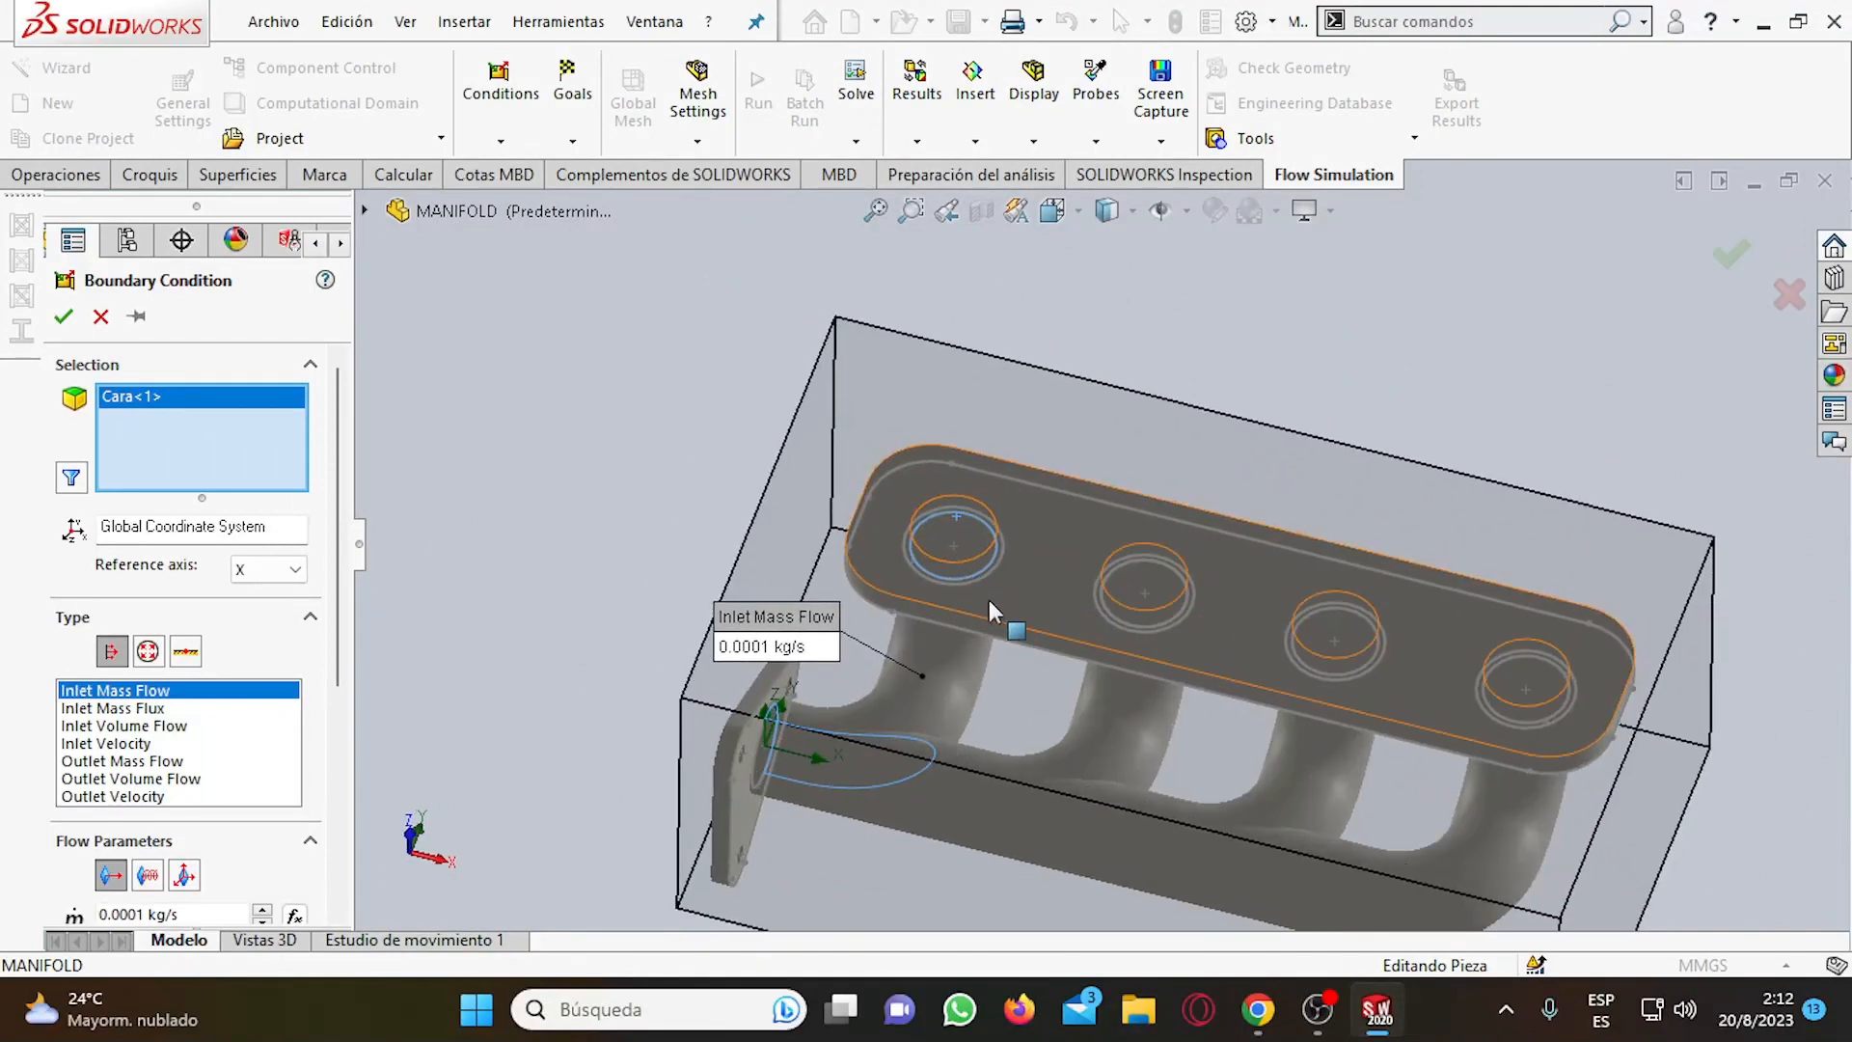
scroll(982, 552, down, 4)
scroll(1128, 569, up, 1)
middle_click(1133, 562)
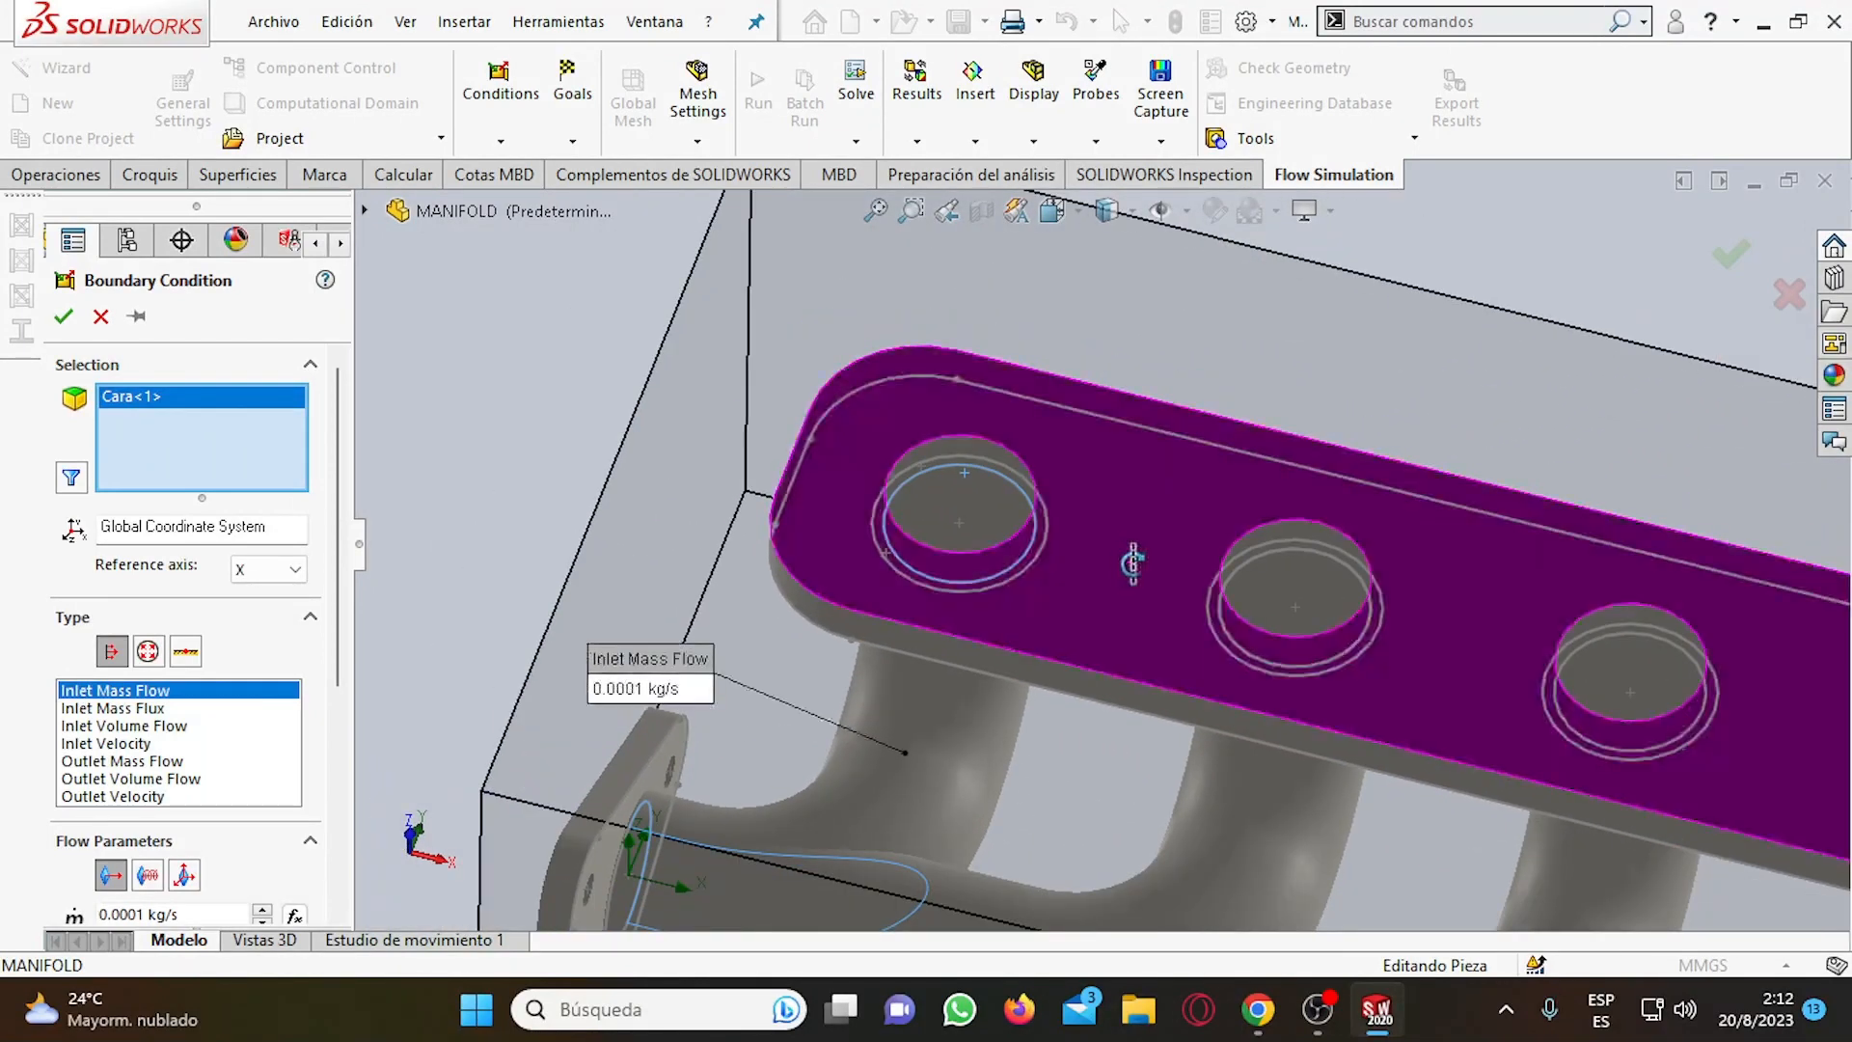
scroll(1336, 562, down, 4)
scroll(1348, 563, up, 4)
scroll(1348, 562, up, 3)
scroll(1471, 362, up, 2)
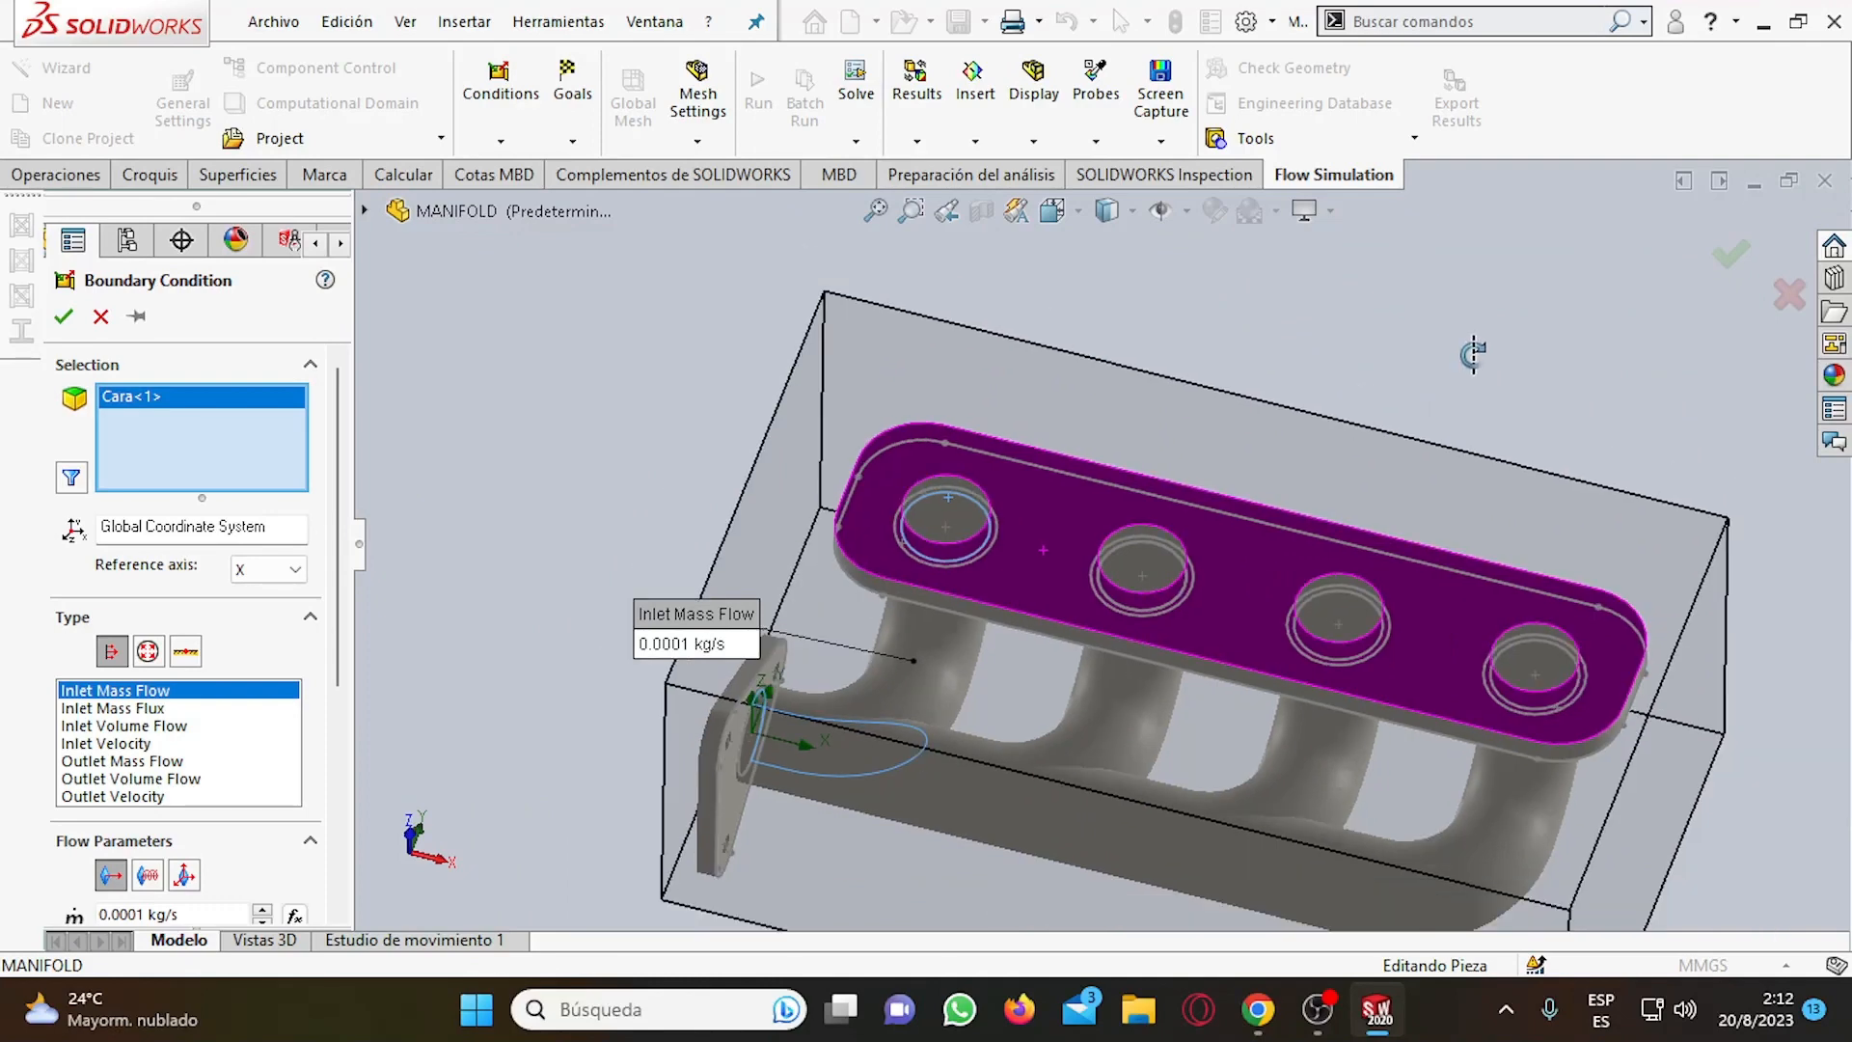
scroll(1449, 405, down, 2)
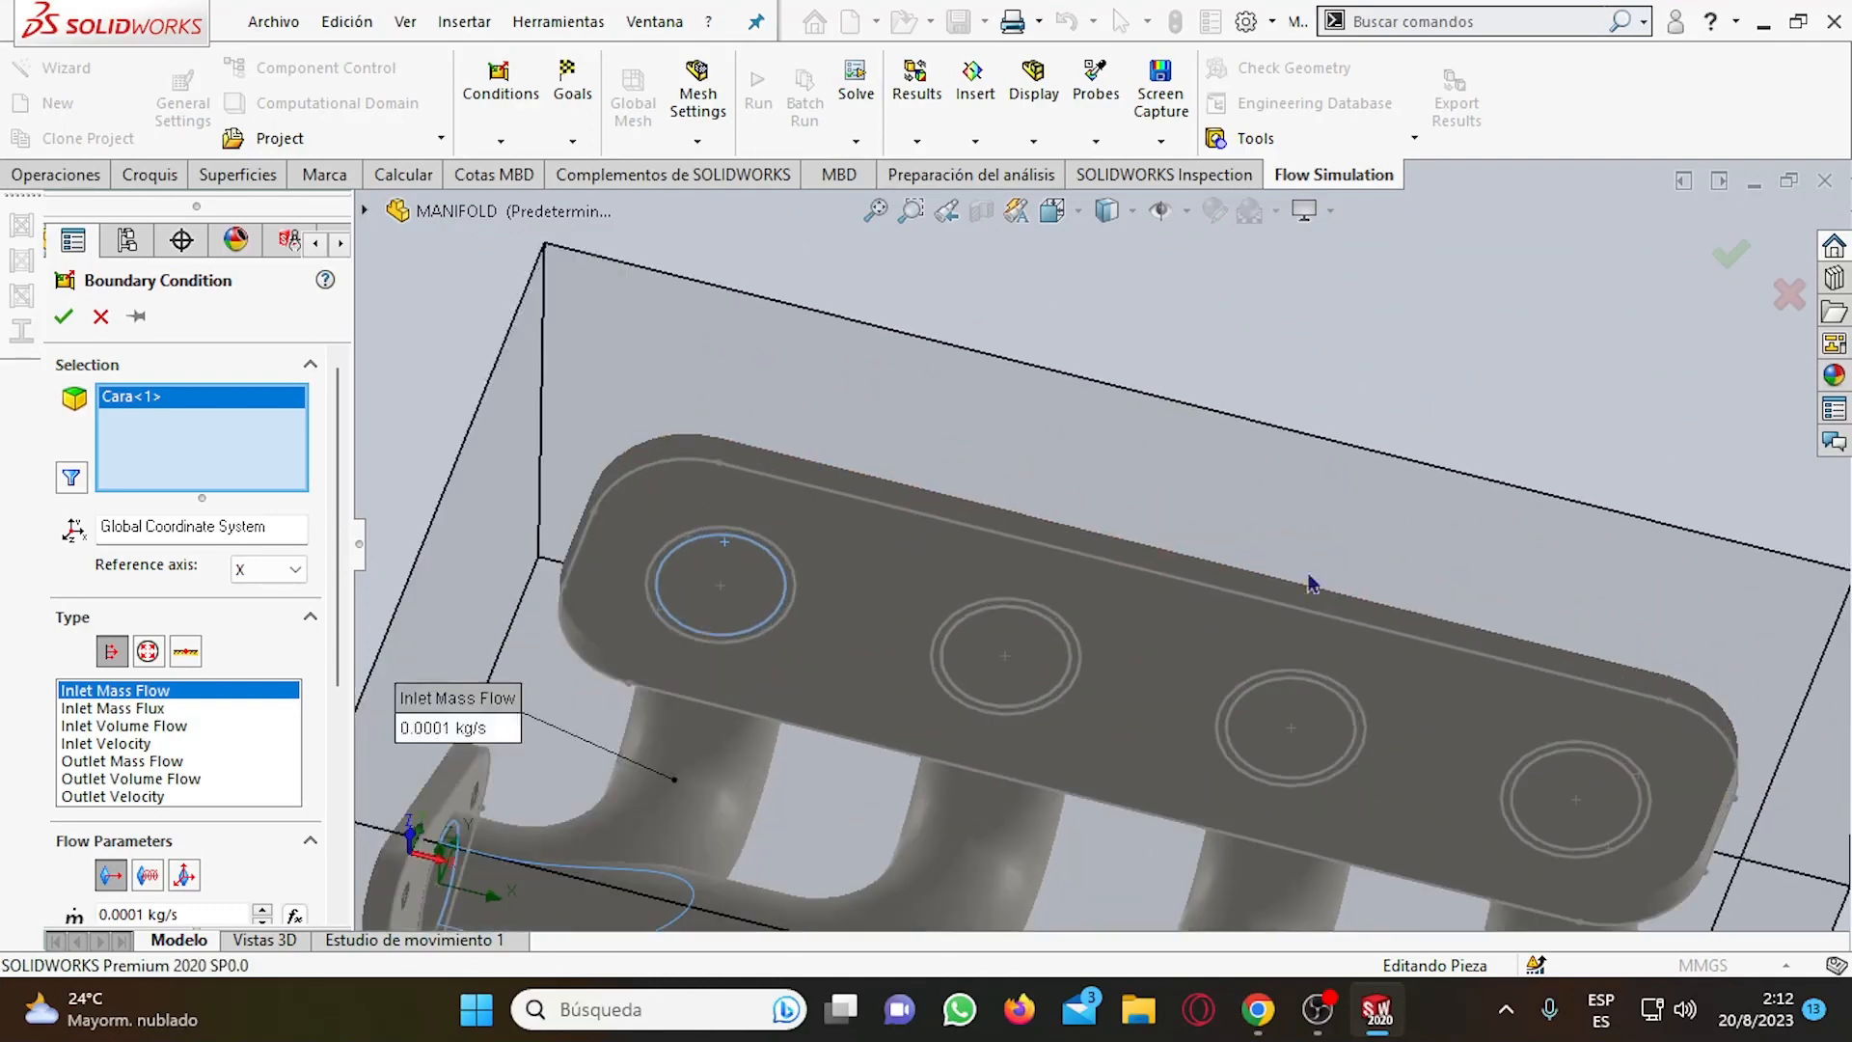
Add the inner Vaciado2 face behind the LID2 lid to the inlet selection and leave out the lid's own face.
click(1000, 653)
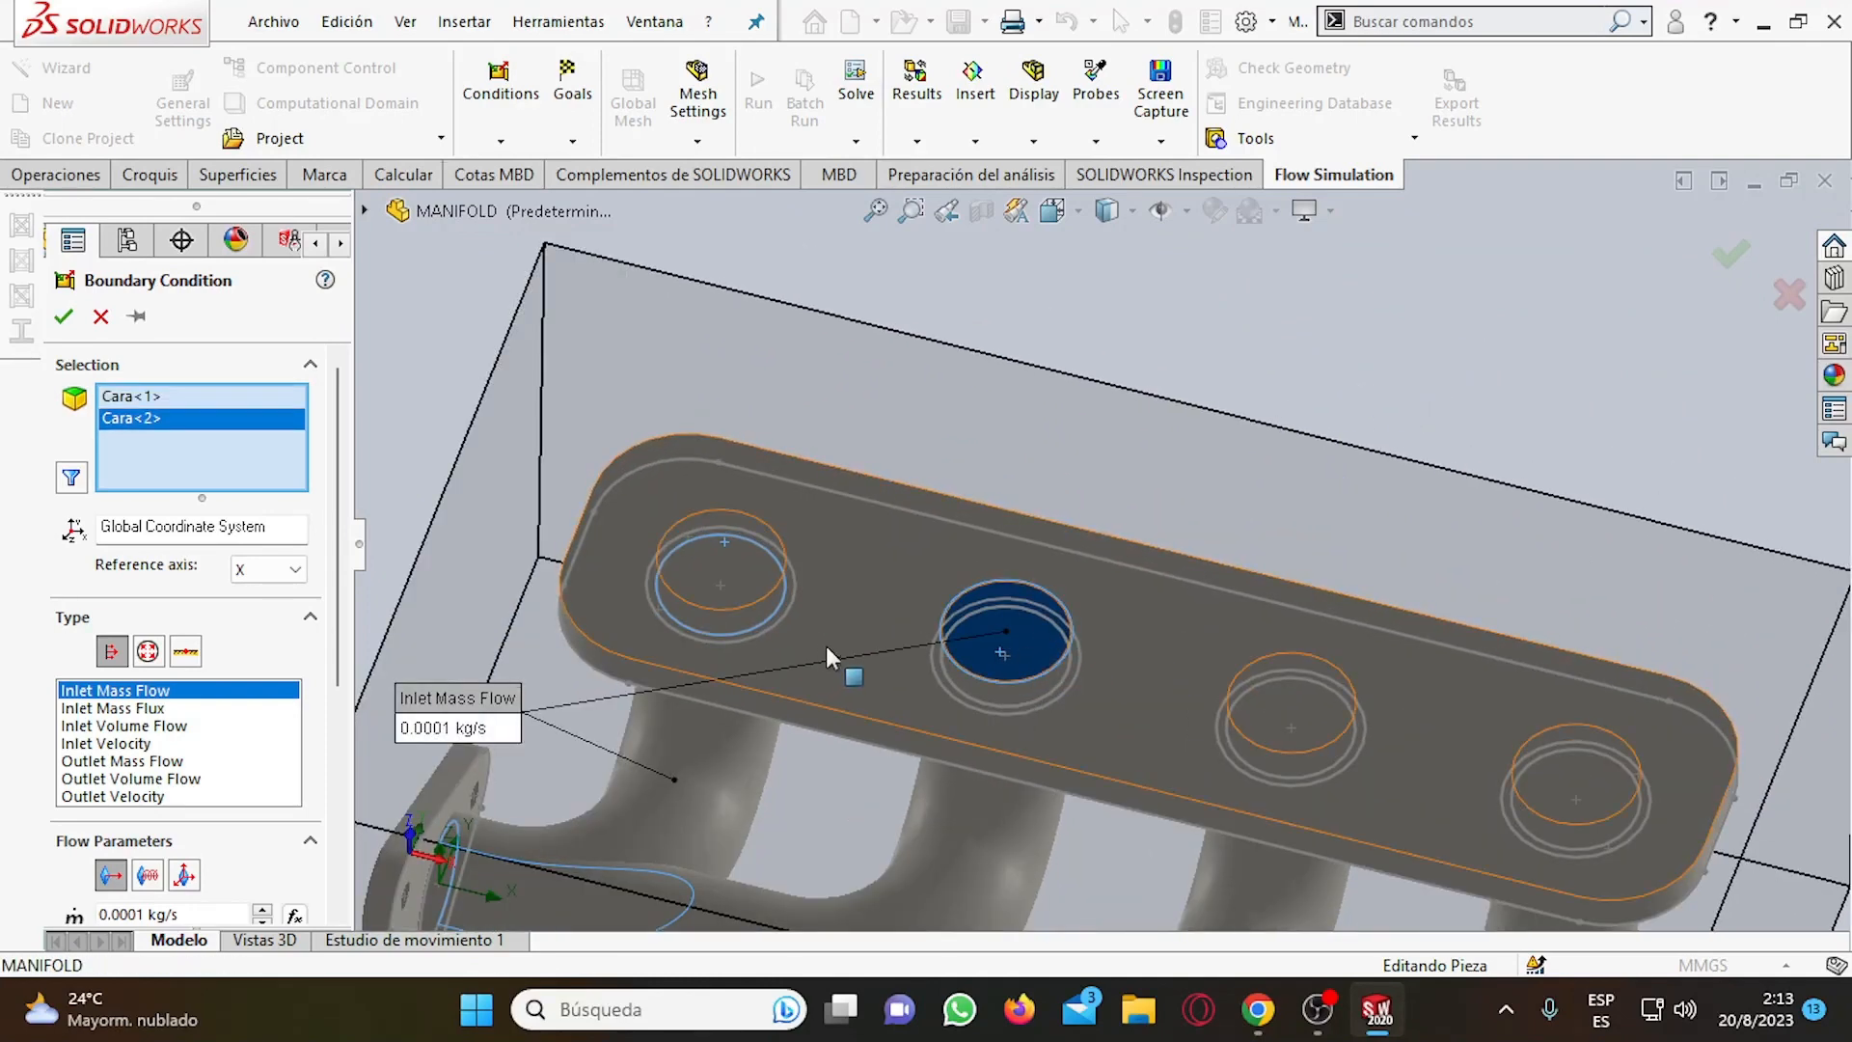
click(1028, 637)
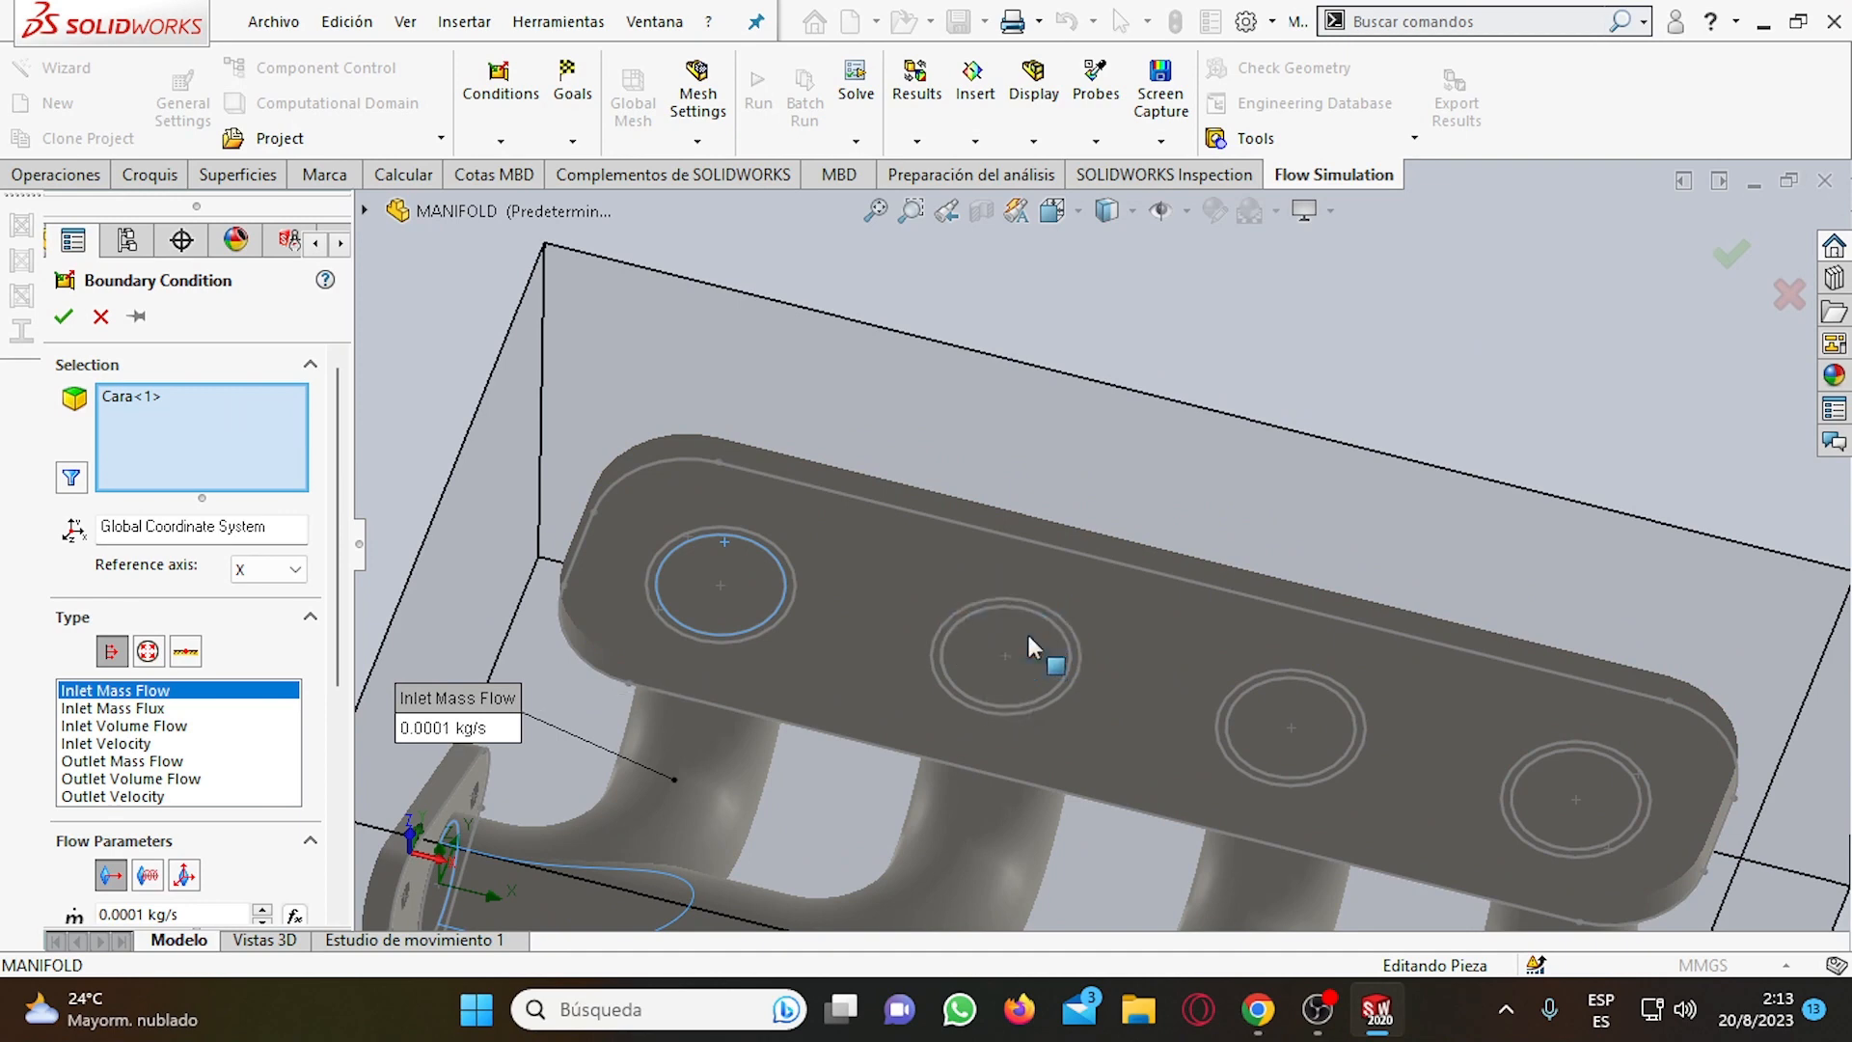
click(1026, 637)
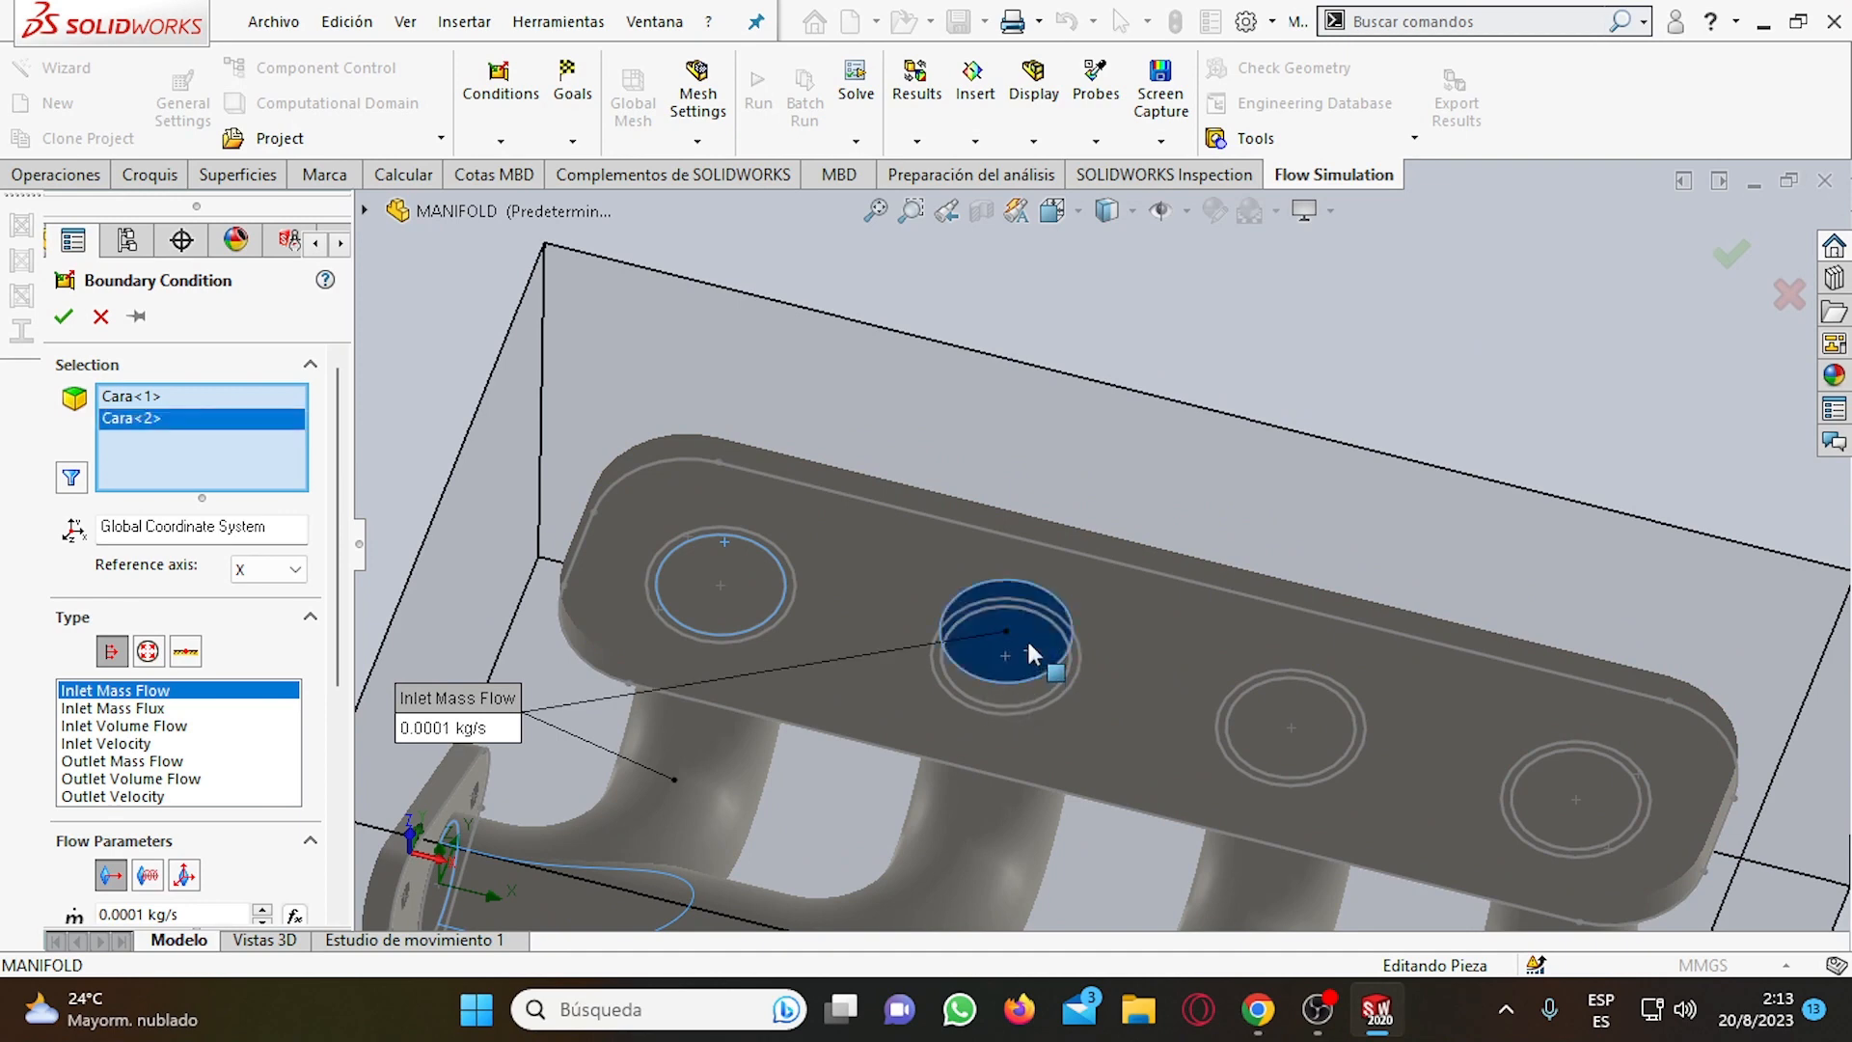
right_click(1026, 638)
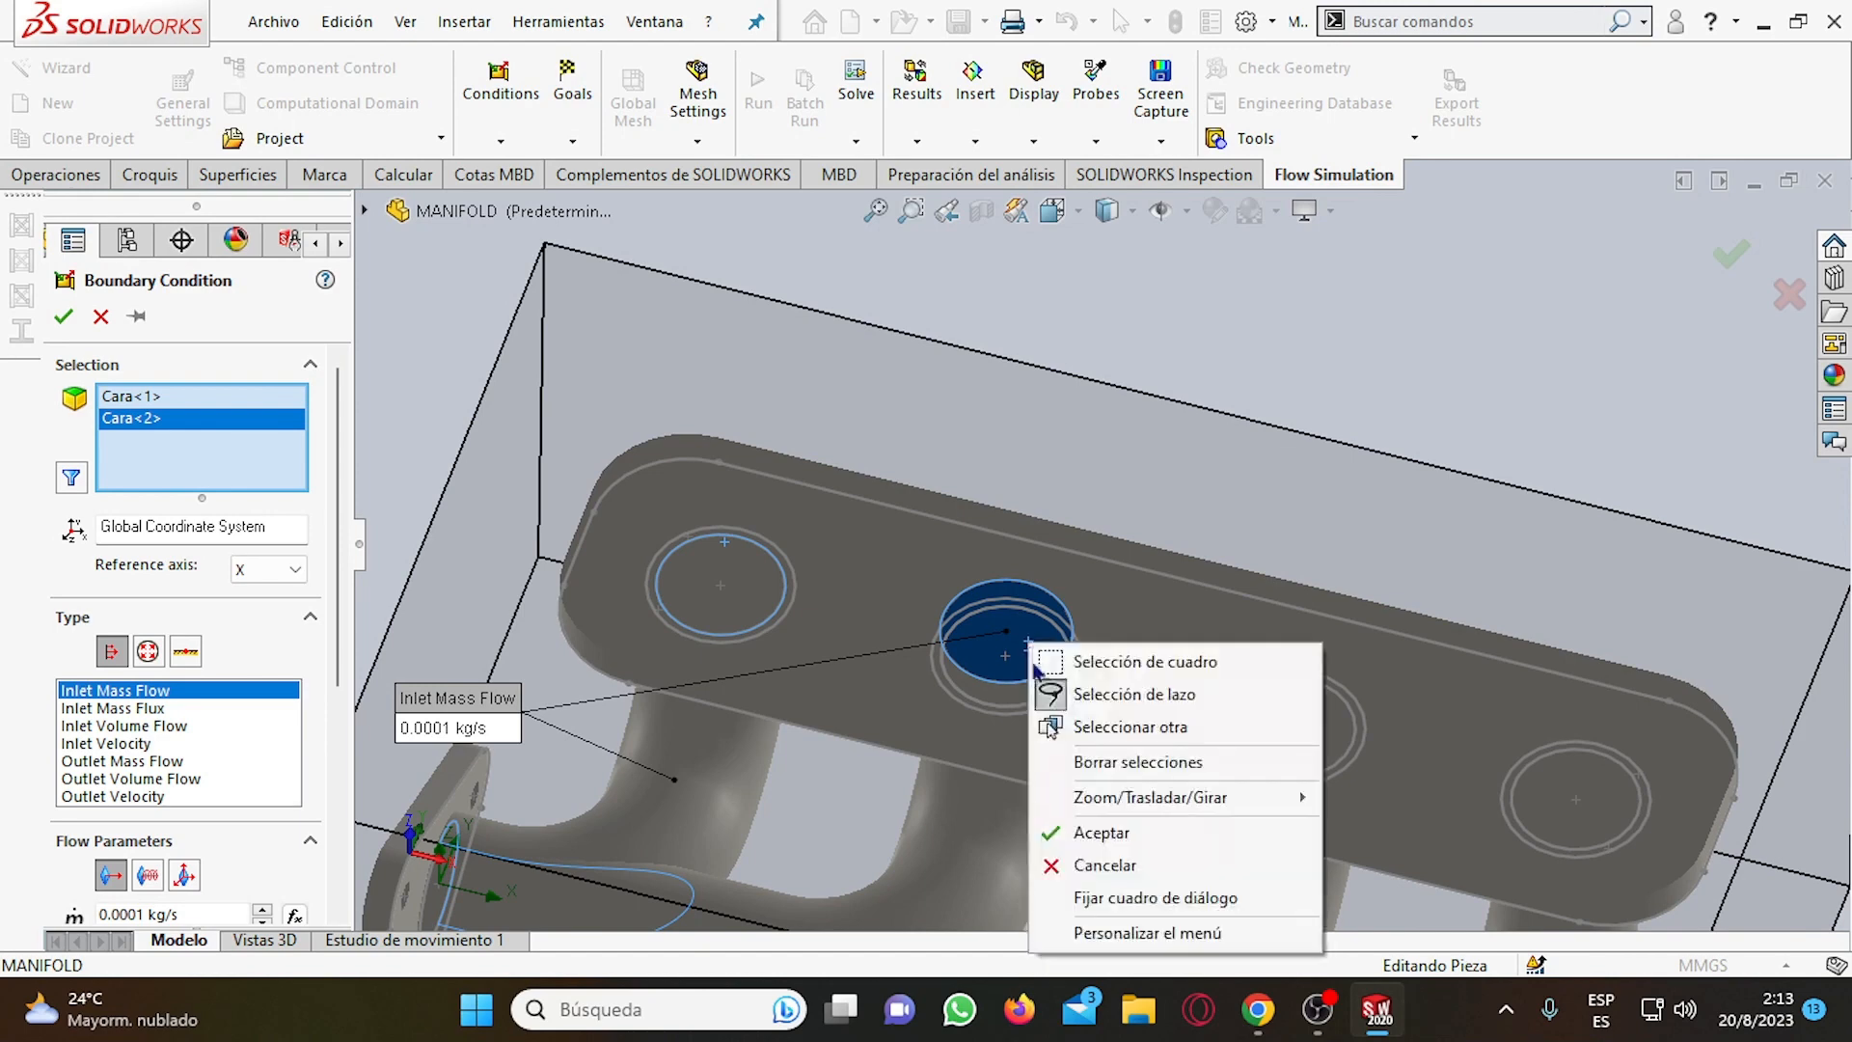
click(1057, 725)
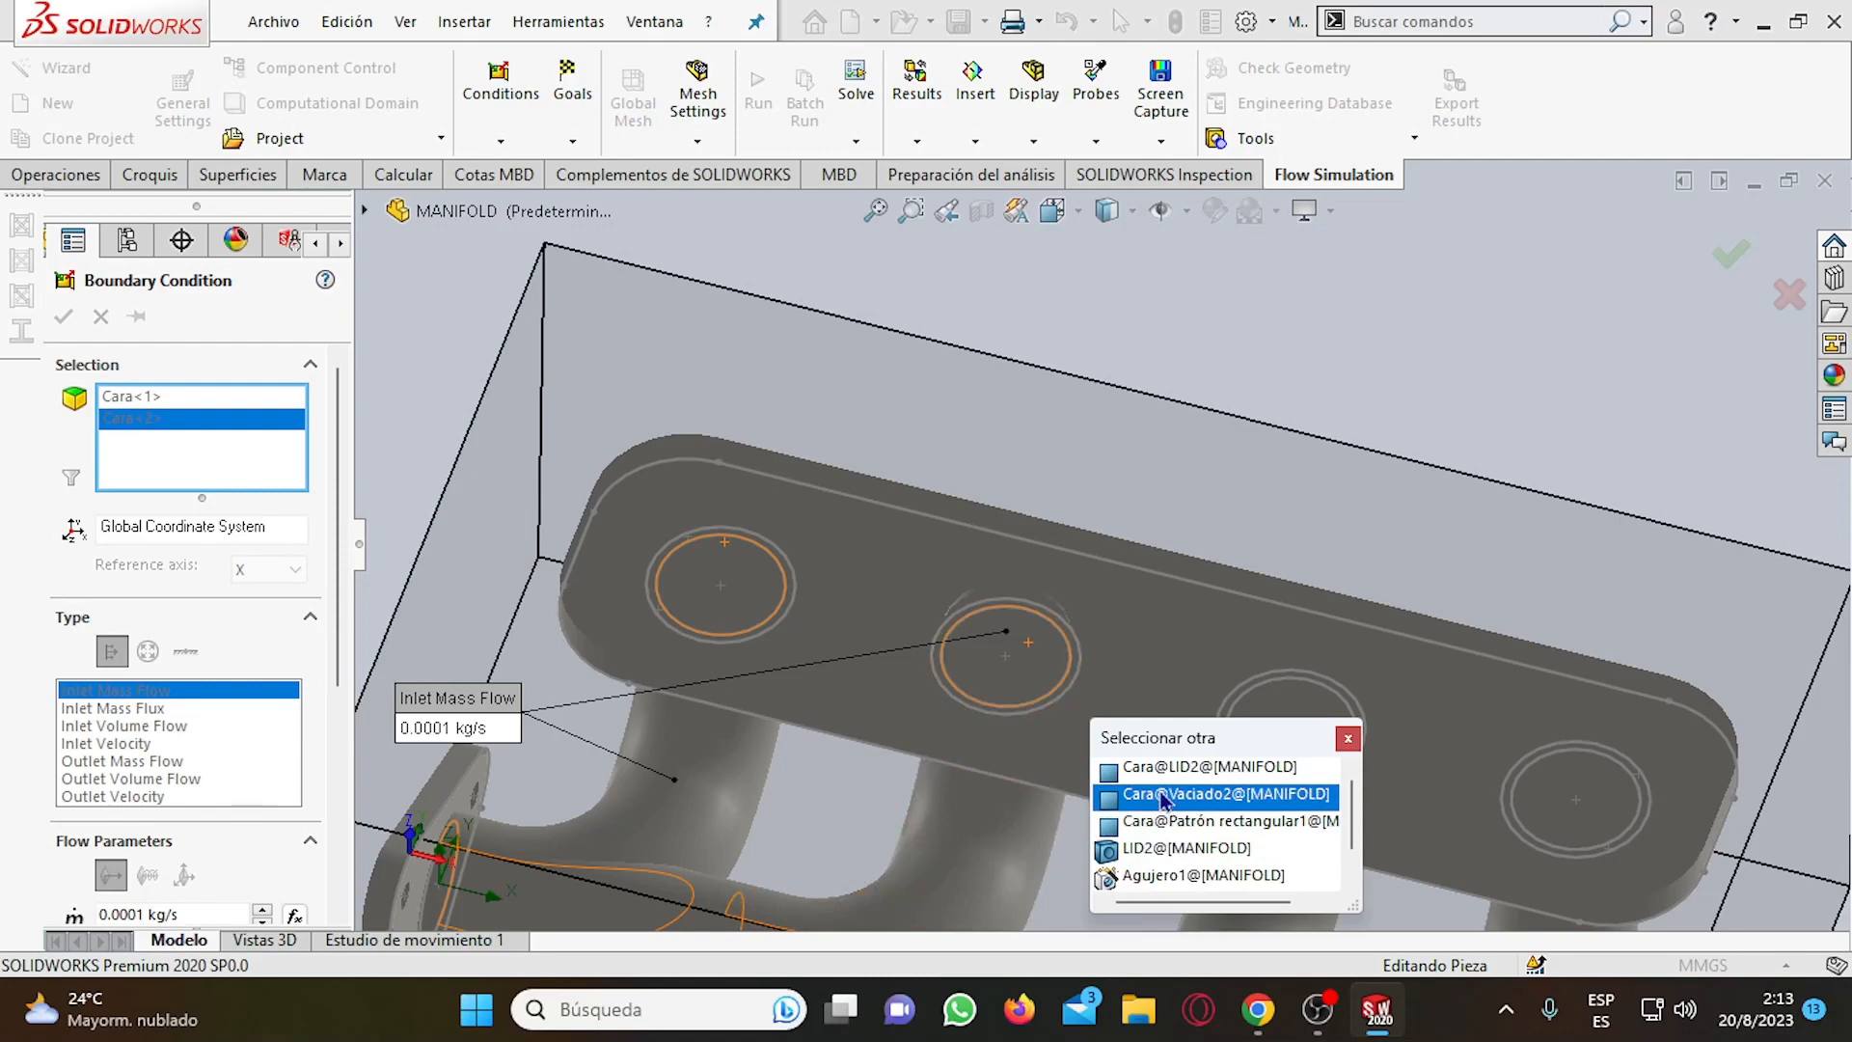
click(1165, 798)
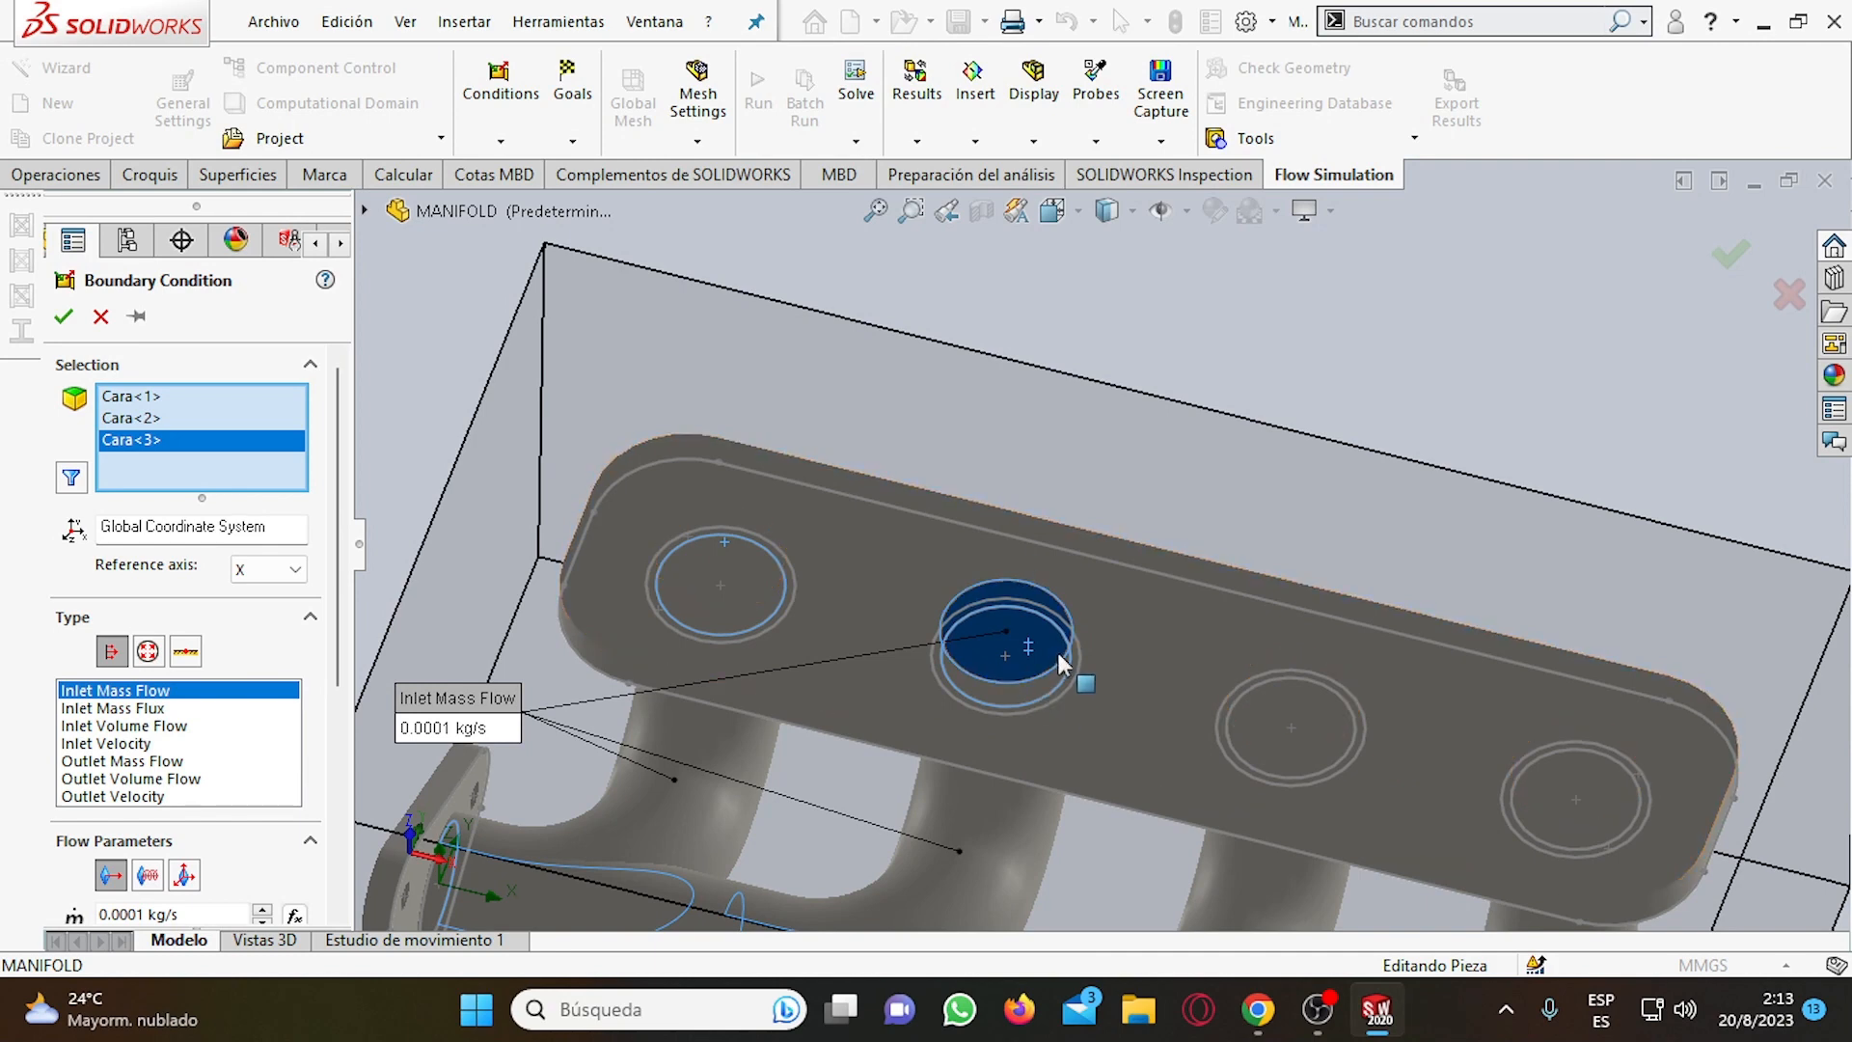
middle_drag(1057, 652, 1020, 630)
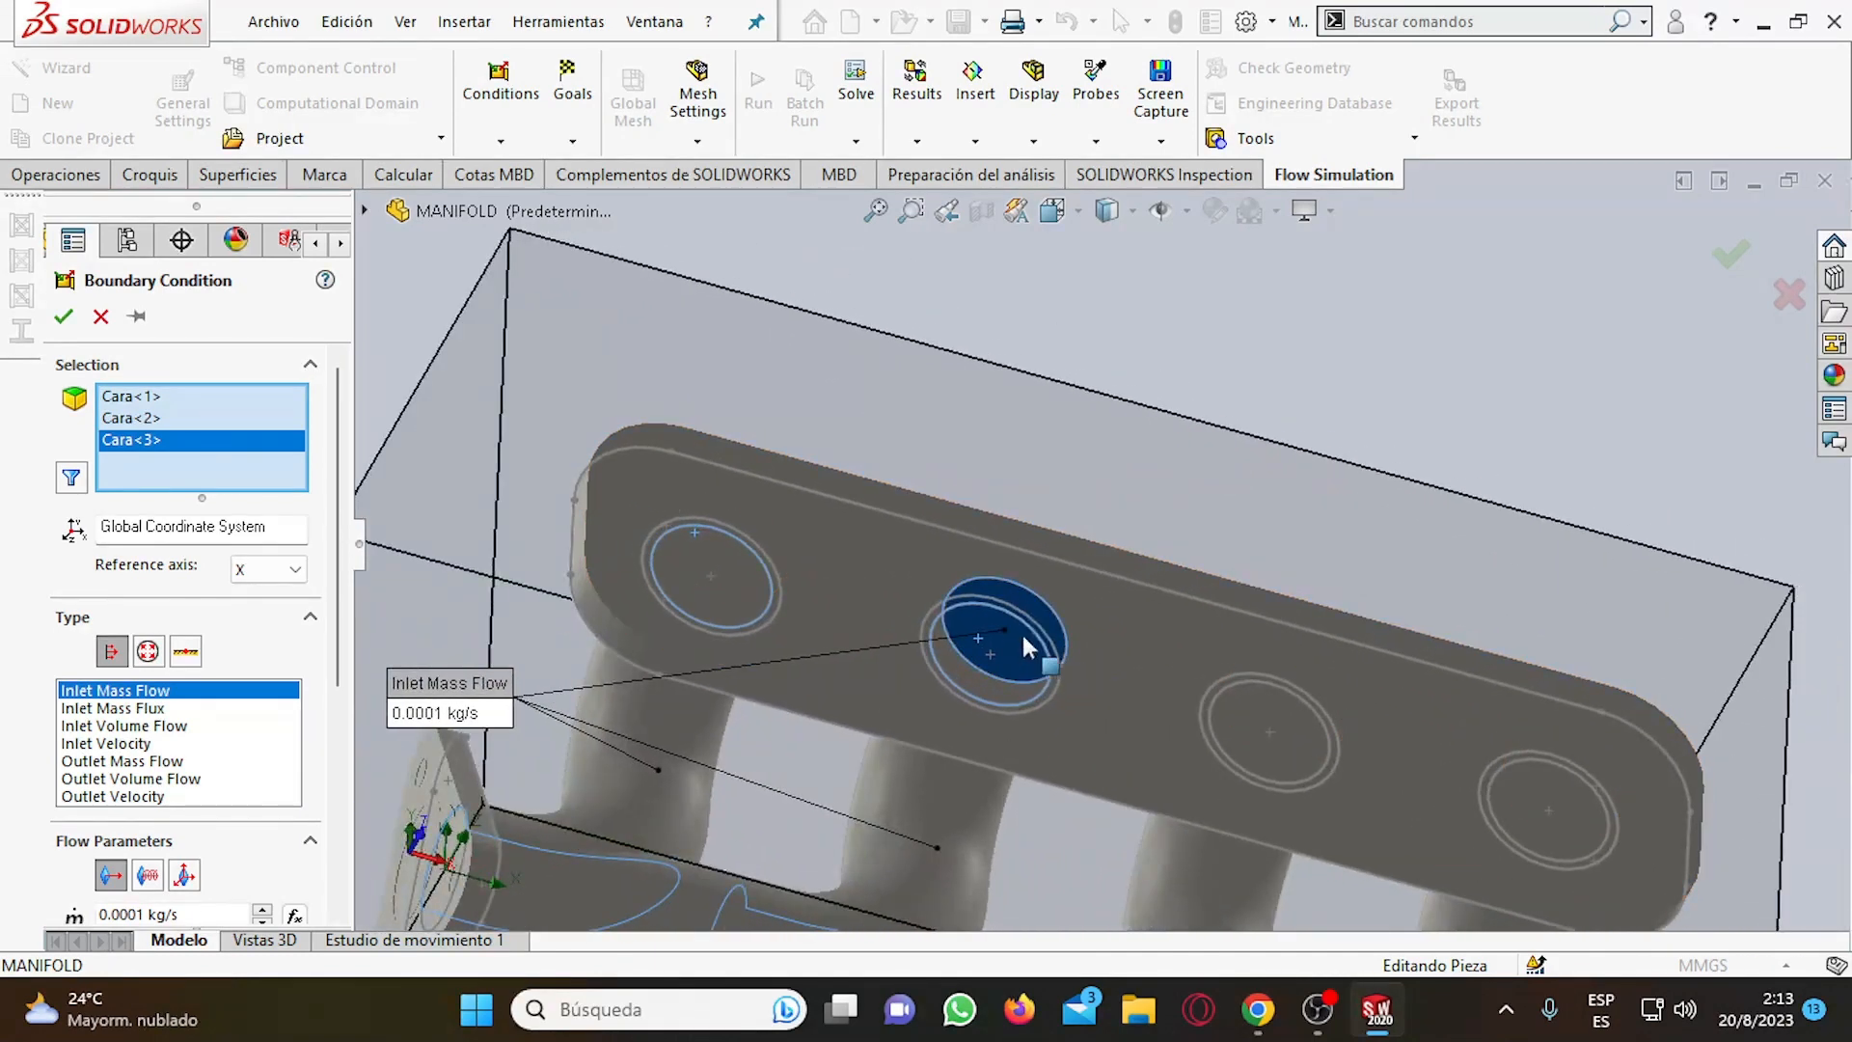
right_click(1021, 617)
click(989, 613)
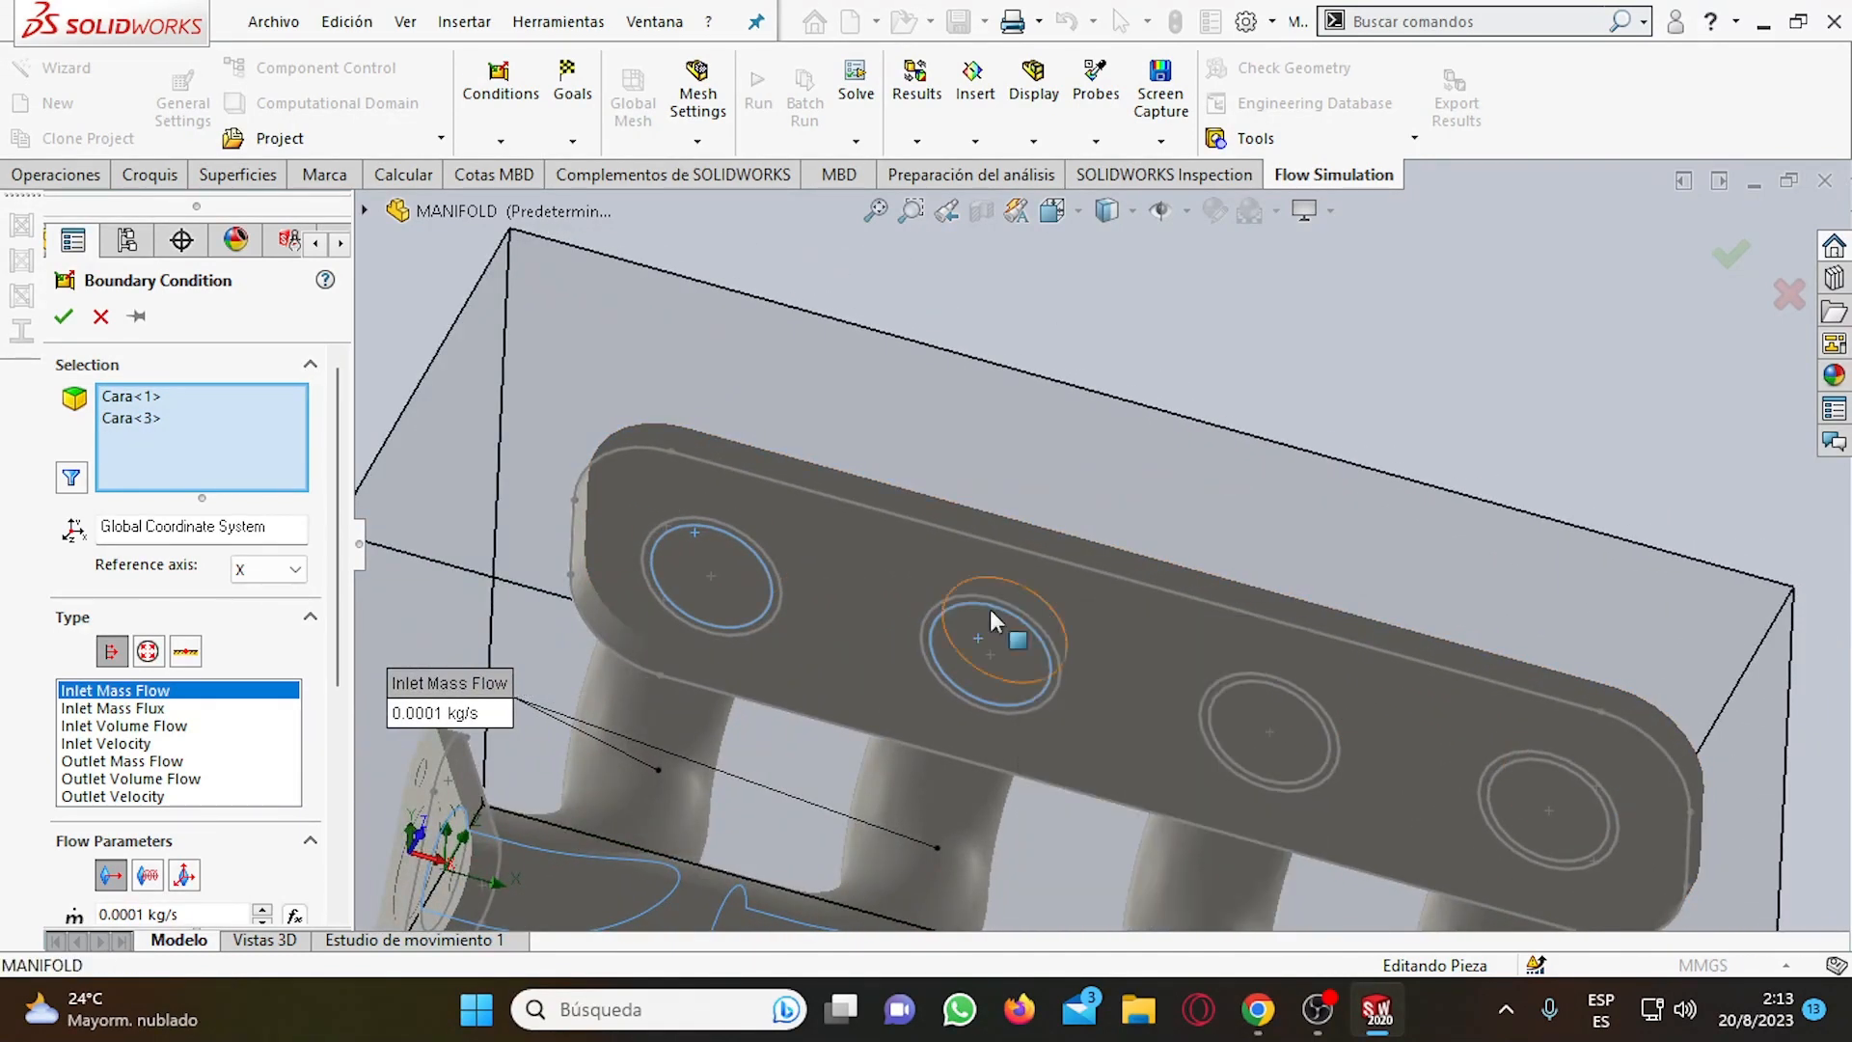
Add the inner Vaciado2 faces behind the LID3 and LID4 lids to the inlet mass flow selection.
middle_drag(1138, 654, 1051, 584)
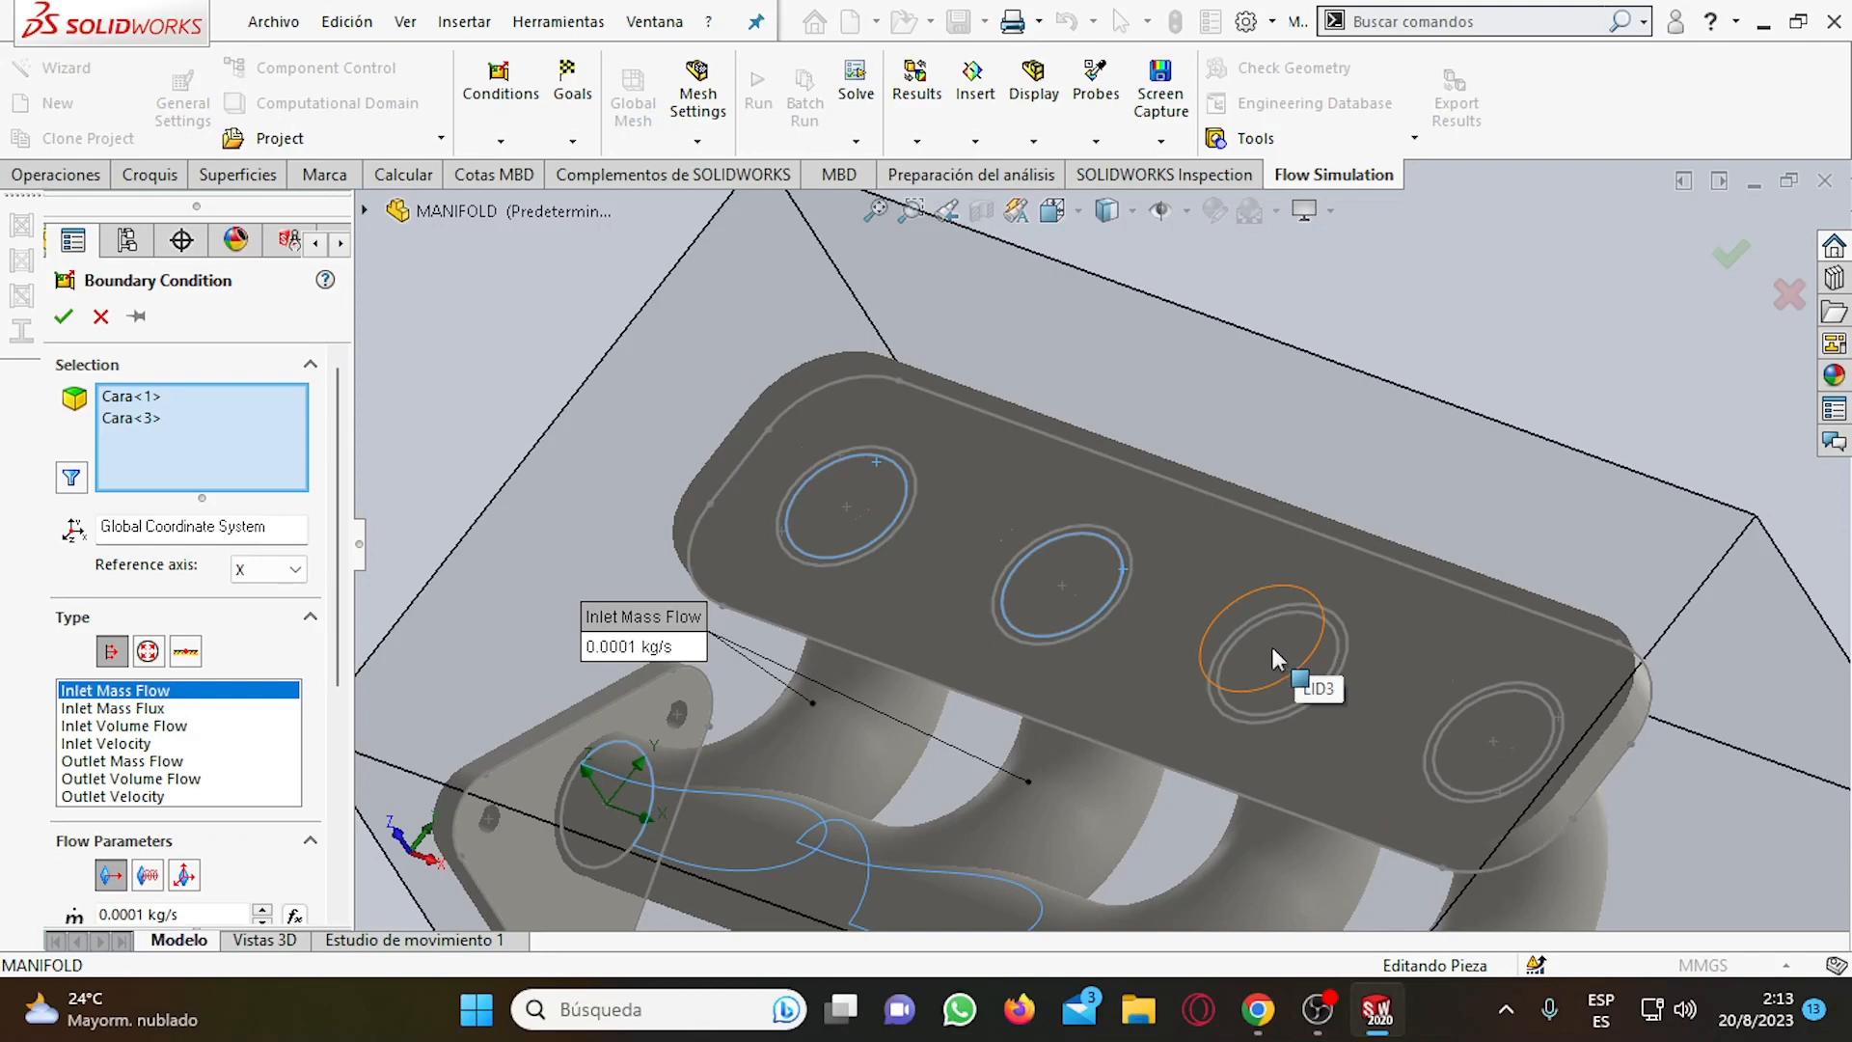
right_click(1271, 647)
click(1356, 729)
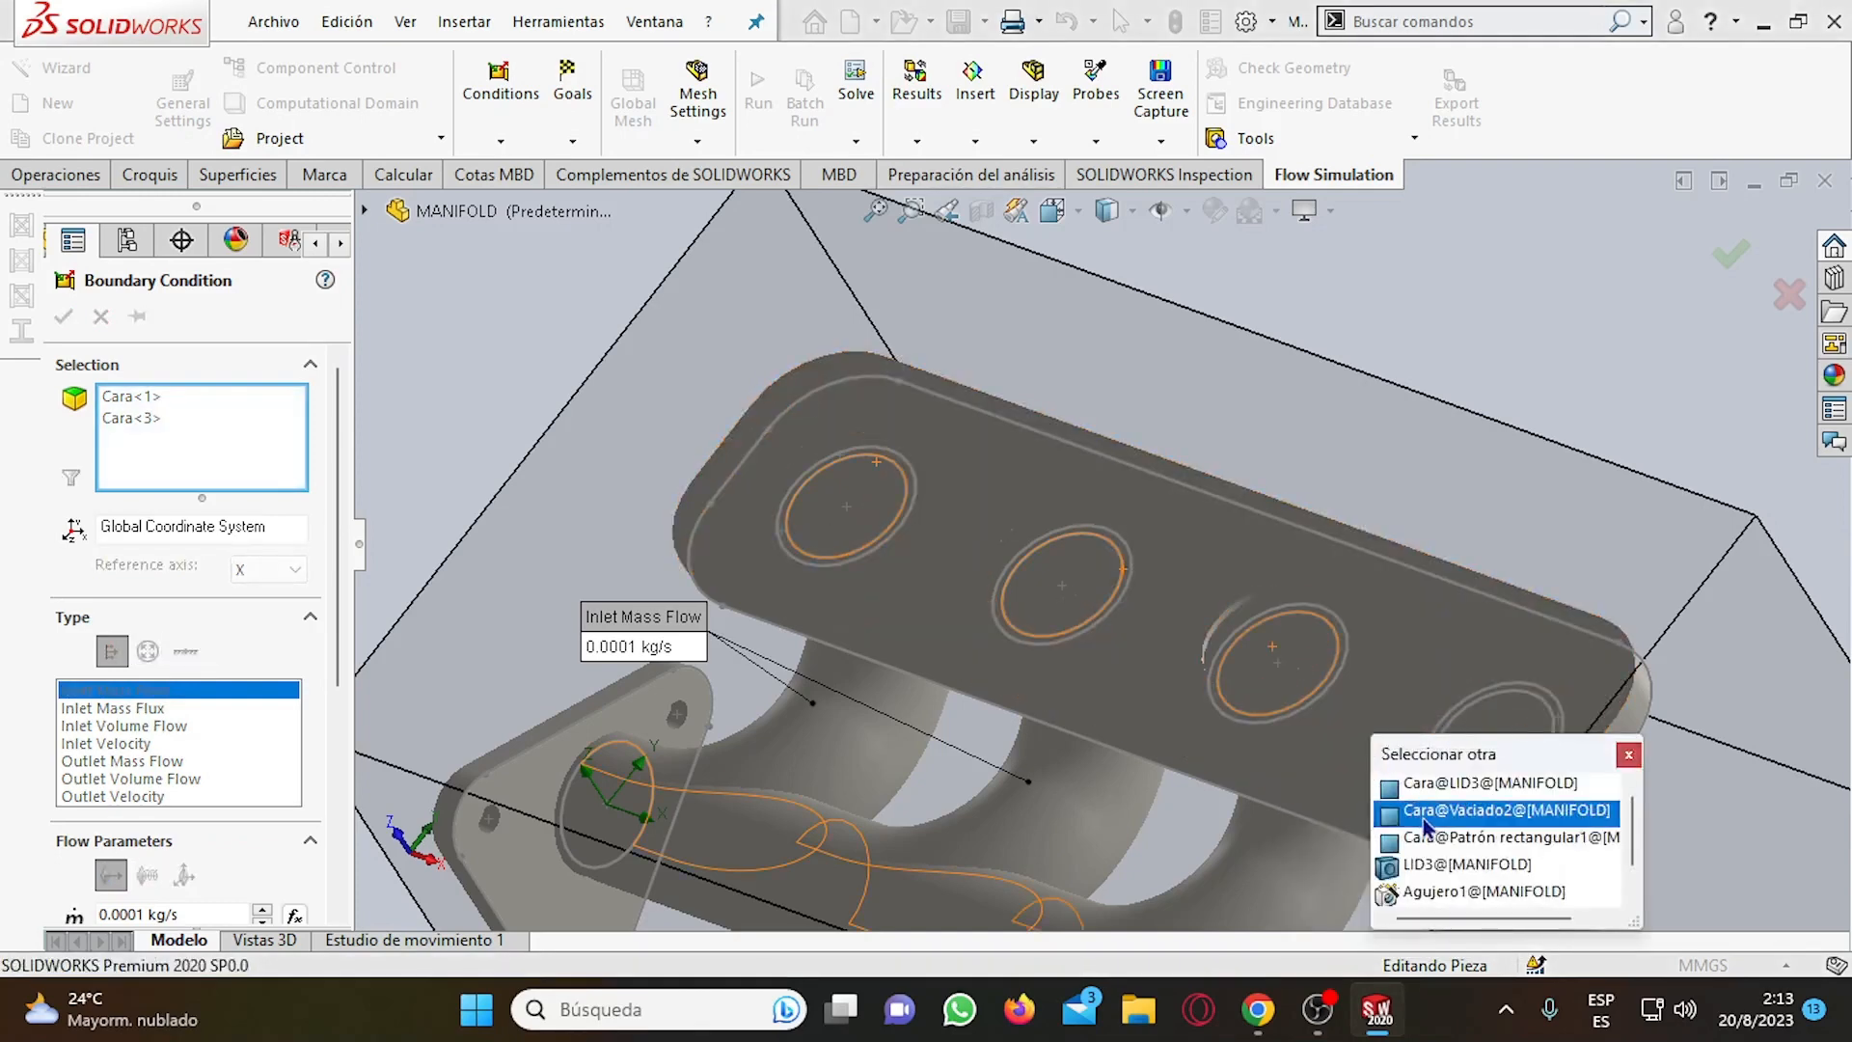
click(1425, 815)
right_click(1468, 737)
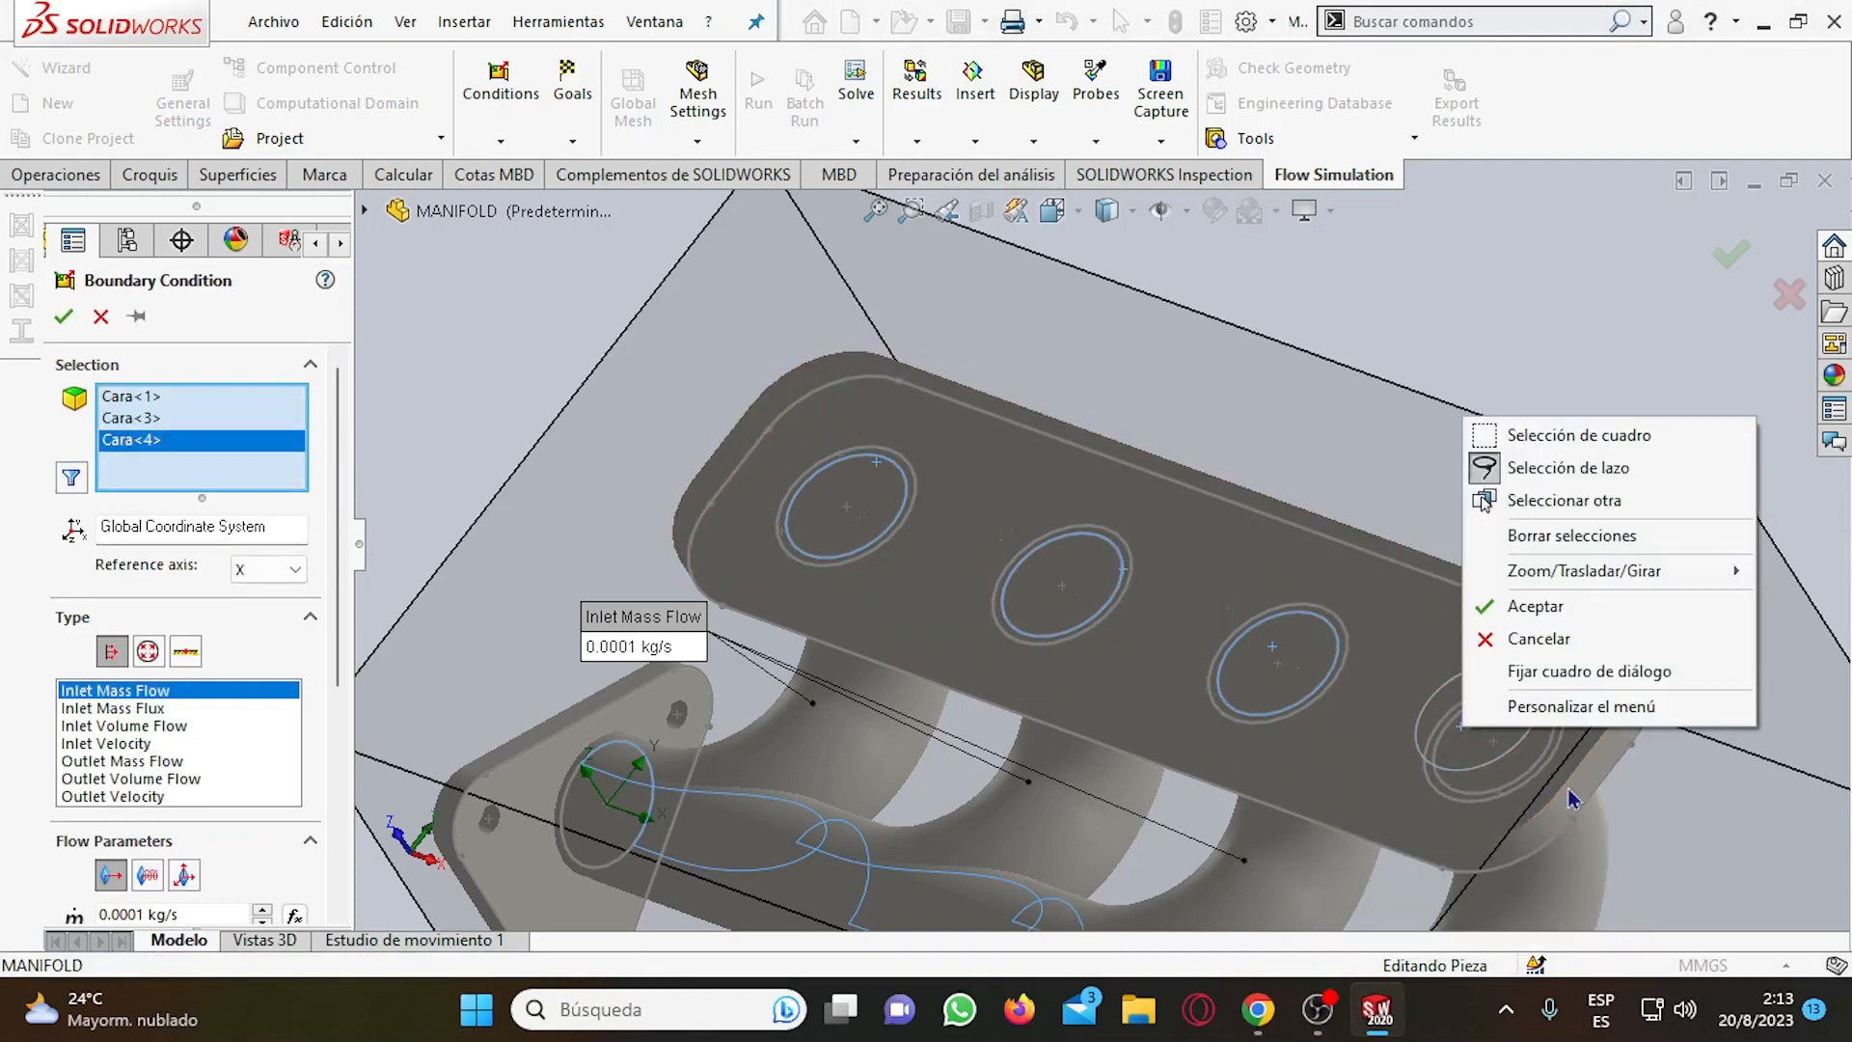
click(1546, 500)
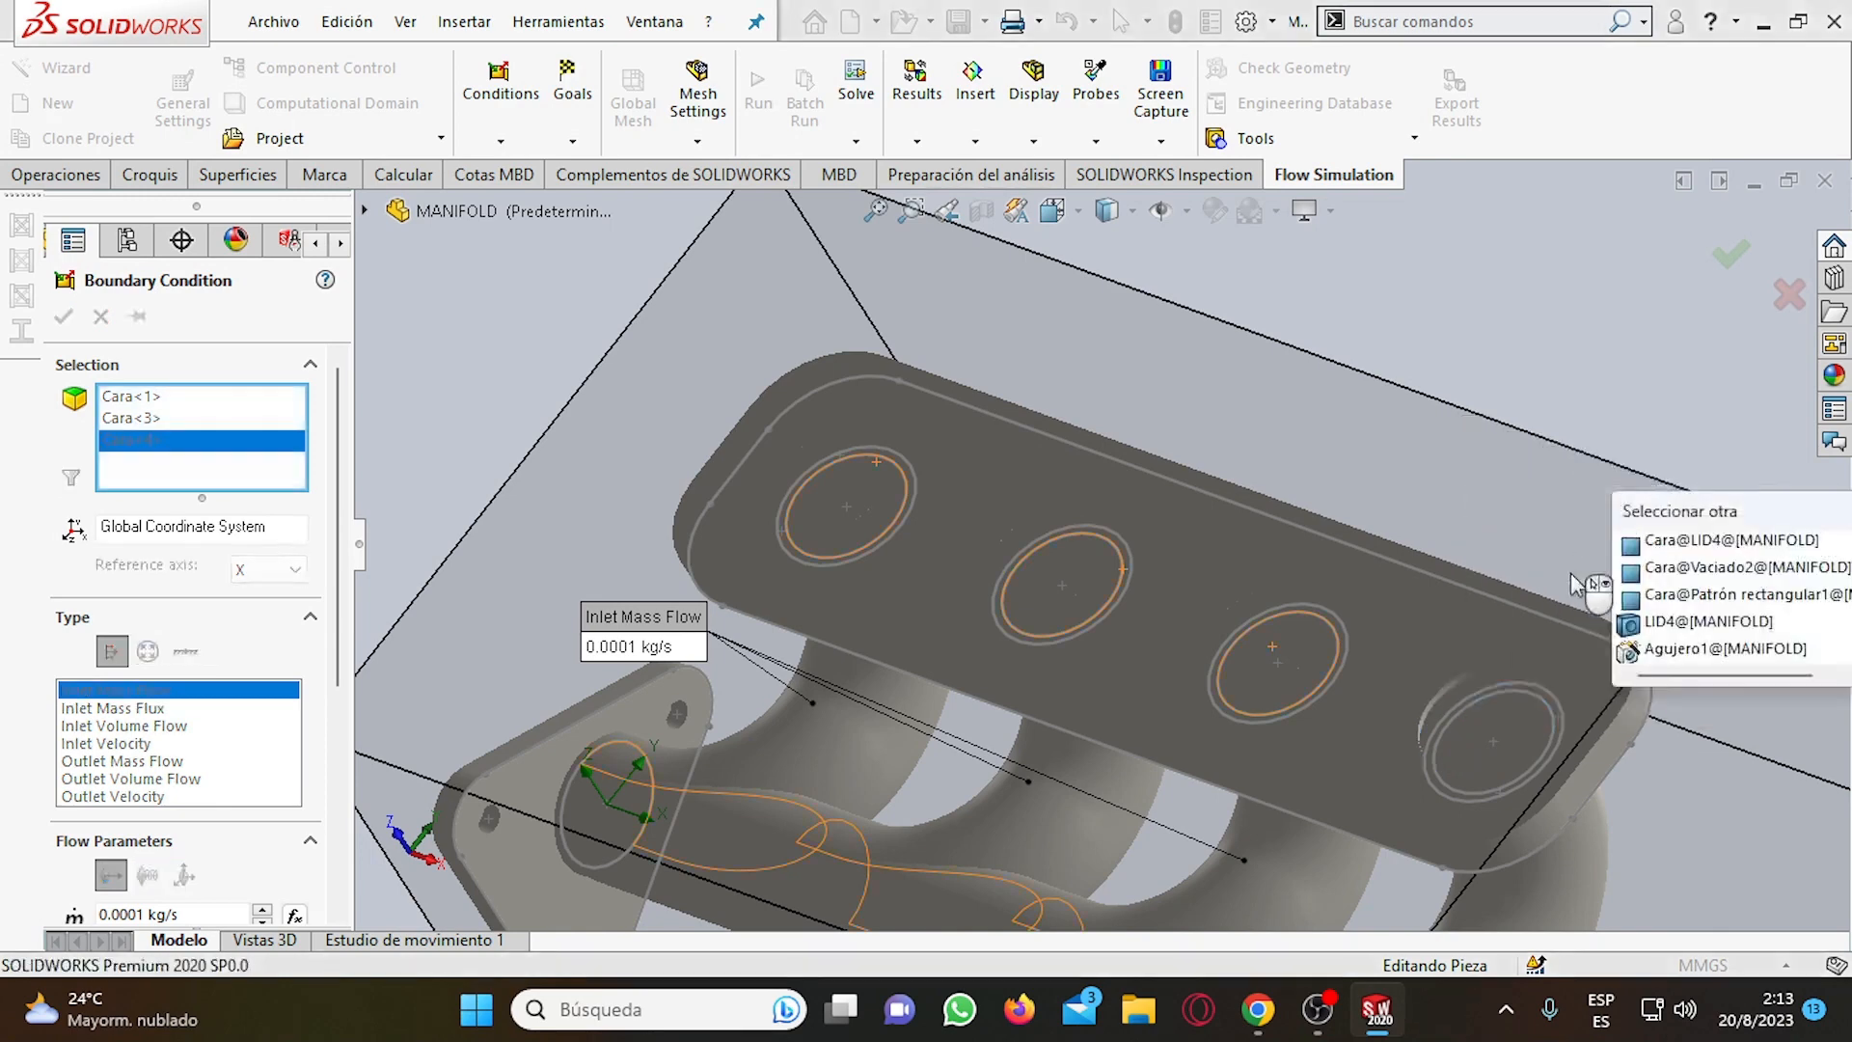
click(1667, 565)
middle_drag(1443, 675, 1511, 680)
scroll(1507, 656, up, 3)
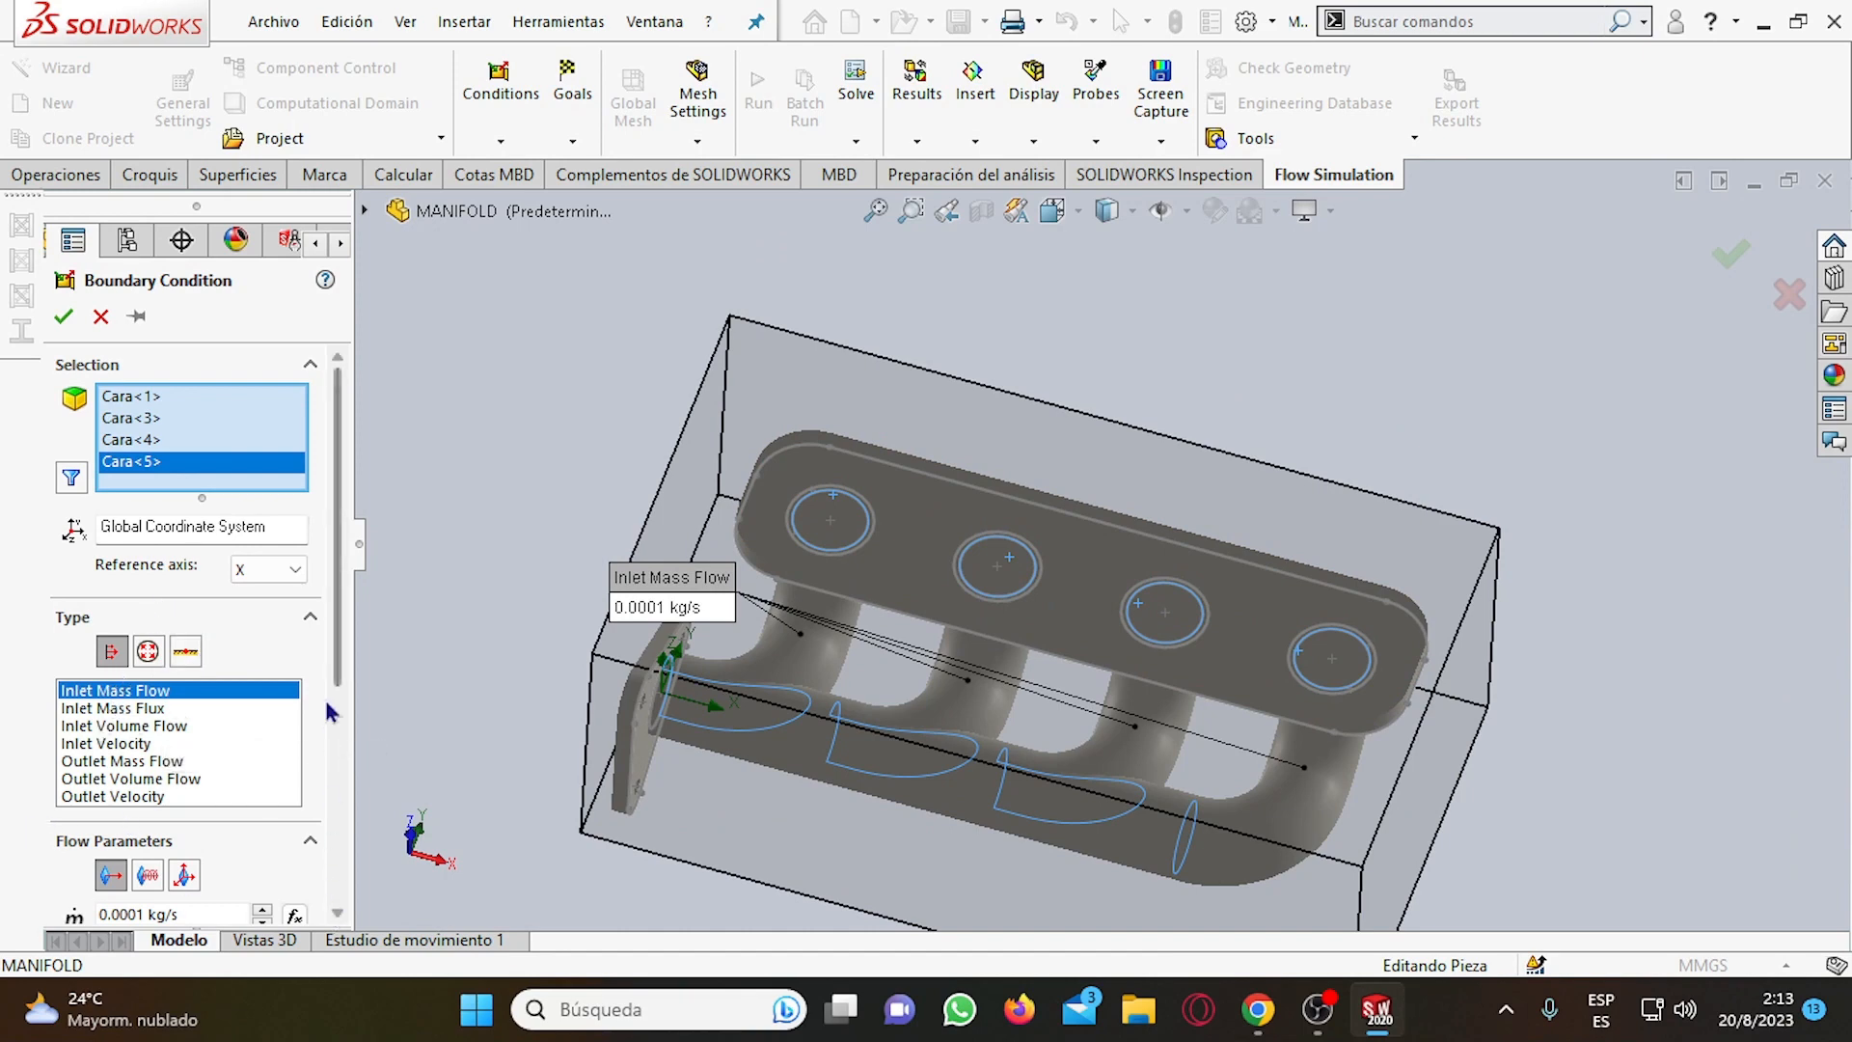
Set the inlet mass flow rate to 0.05 kg/s with a uniform profile and accept the boundary condition.
drag(336, 670, 349, 848)
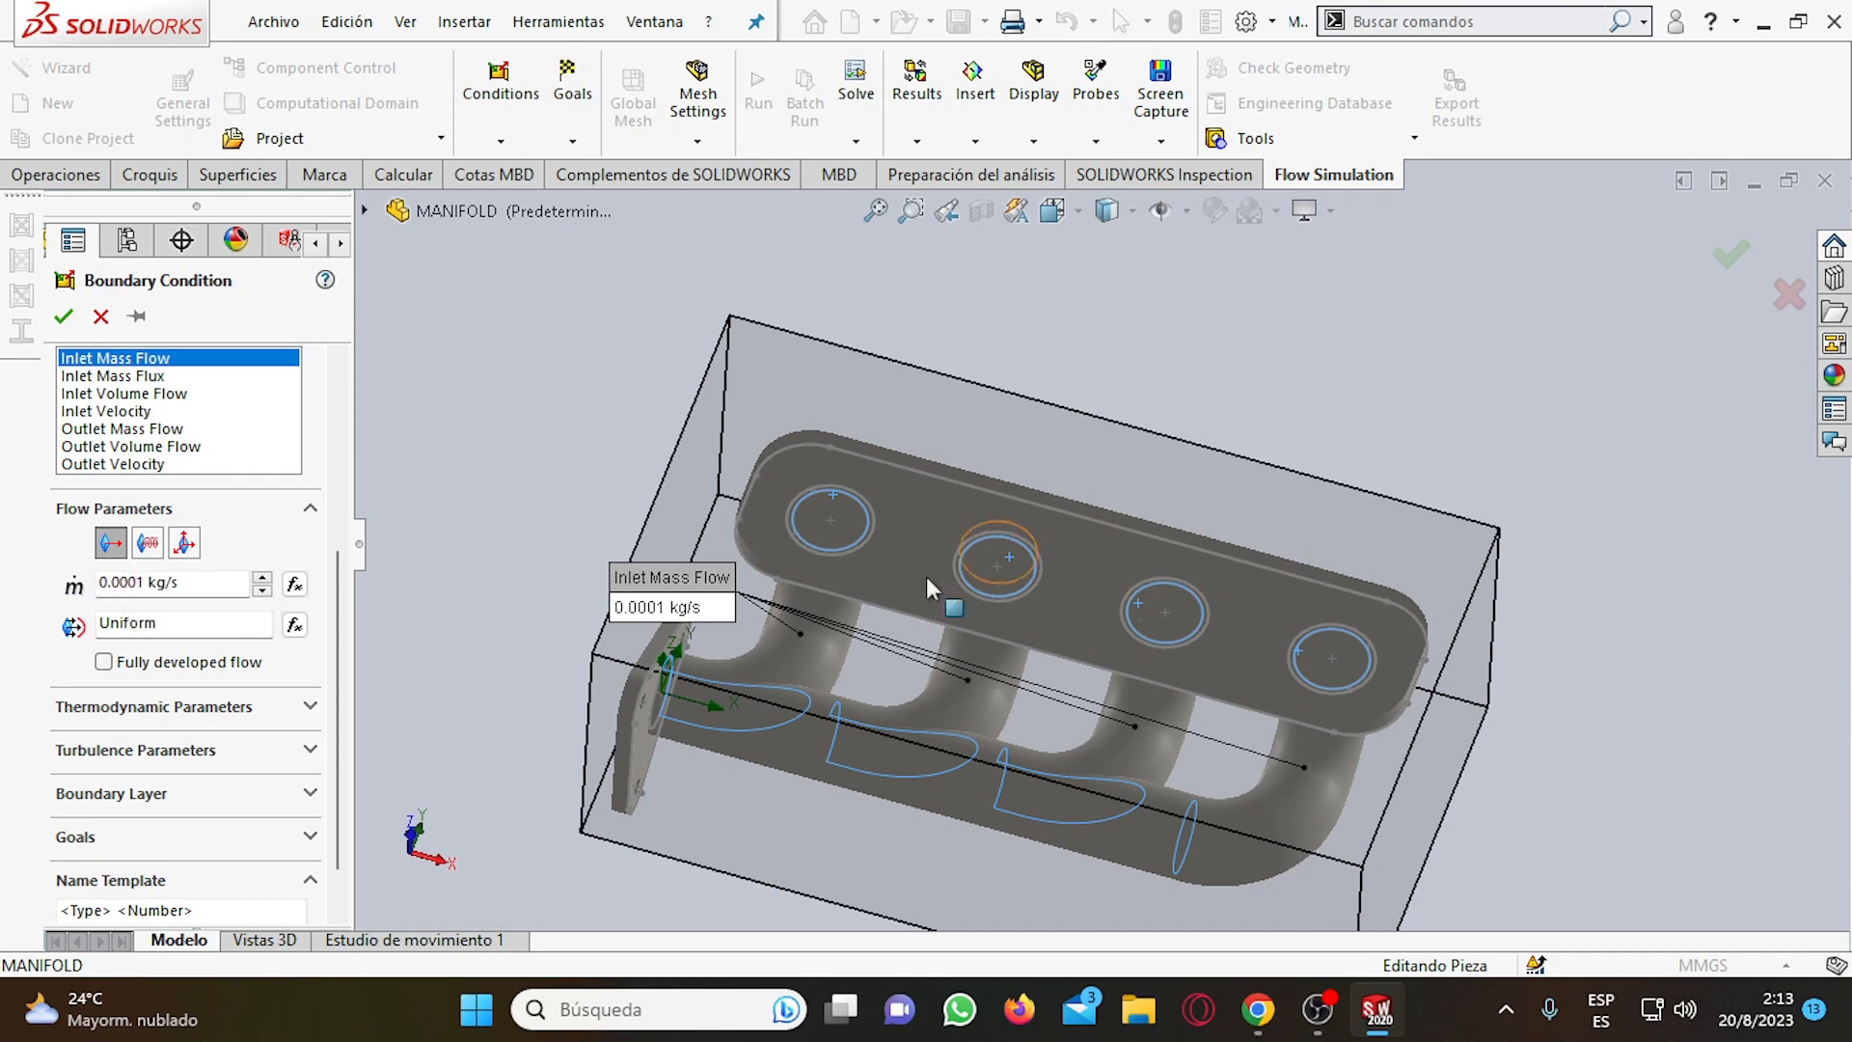
click(148, 579)
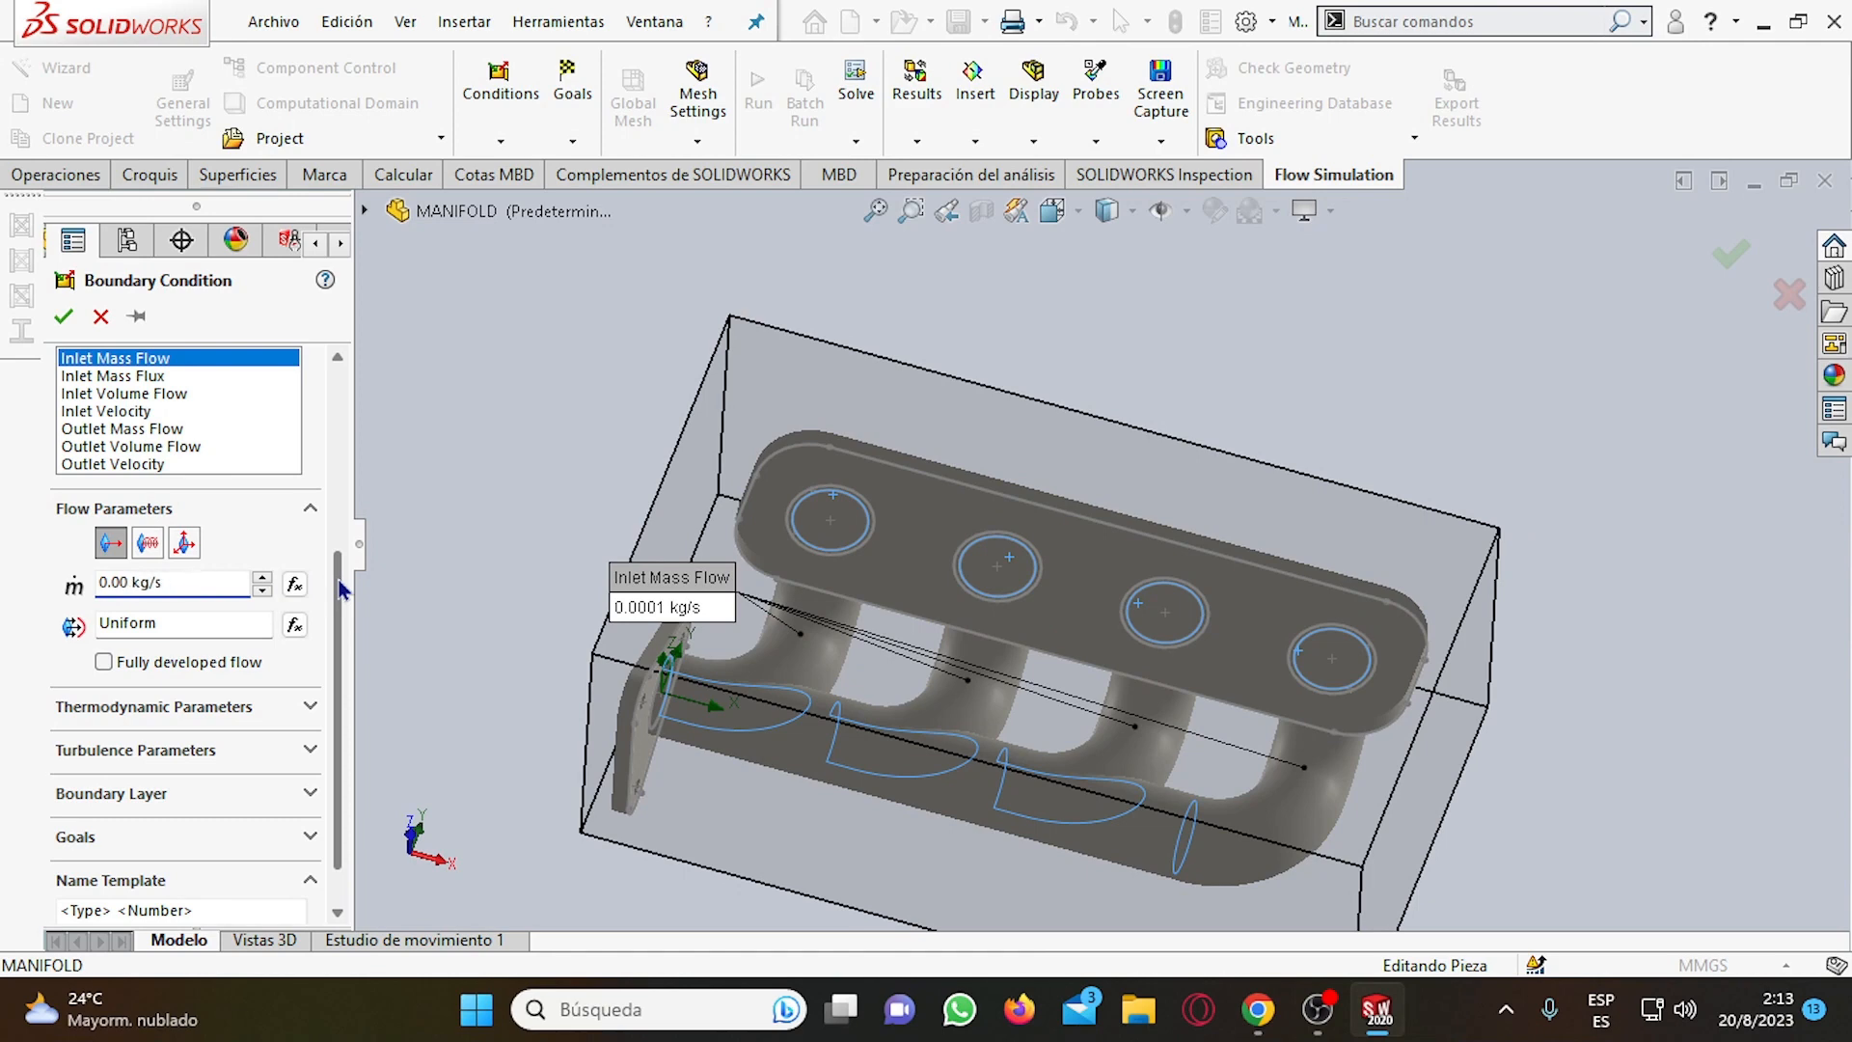
text(0.005)
scroll(331, 556, up, 3)
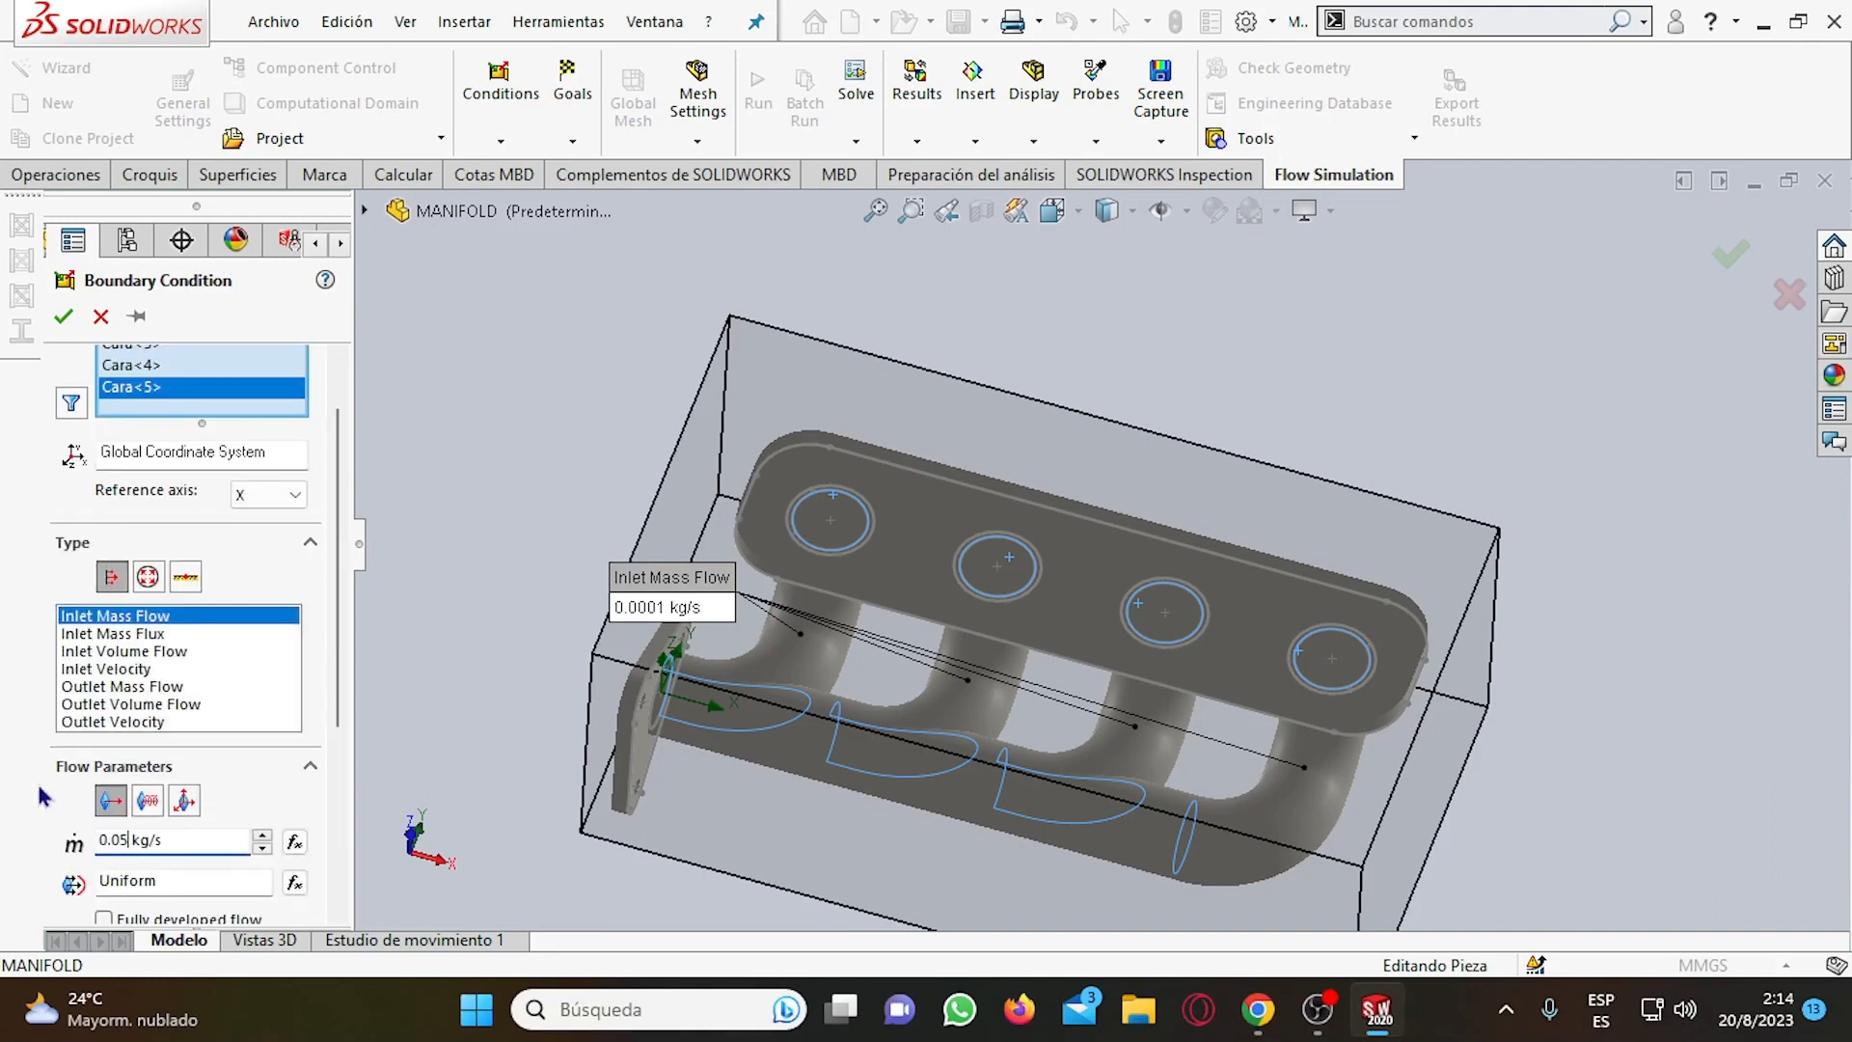
drag(338, 625, 346, 802)
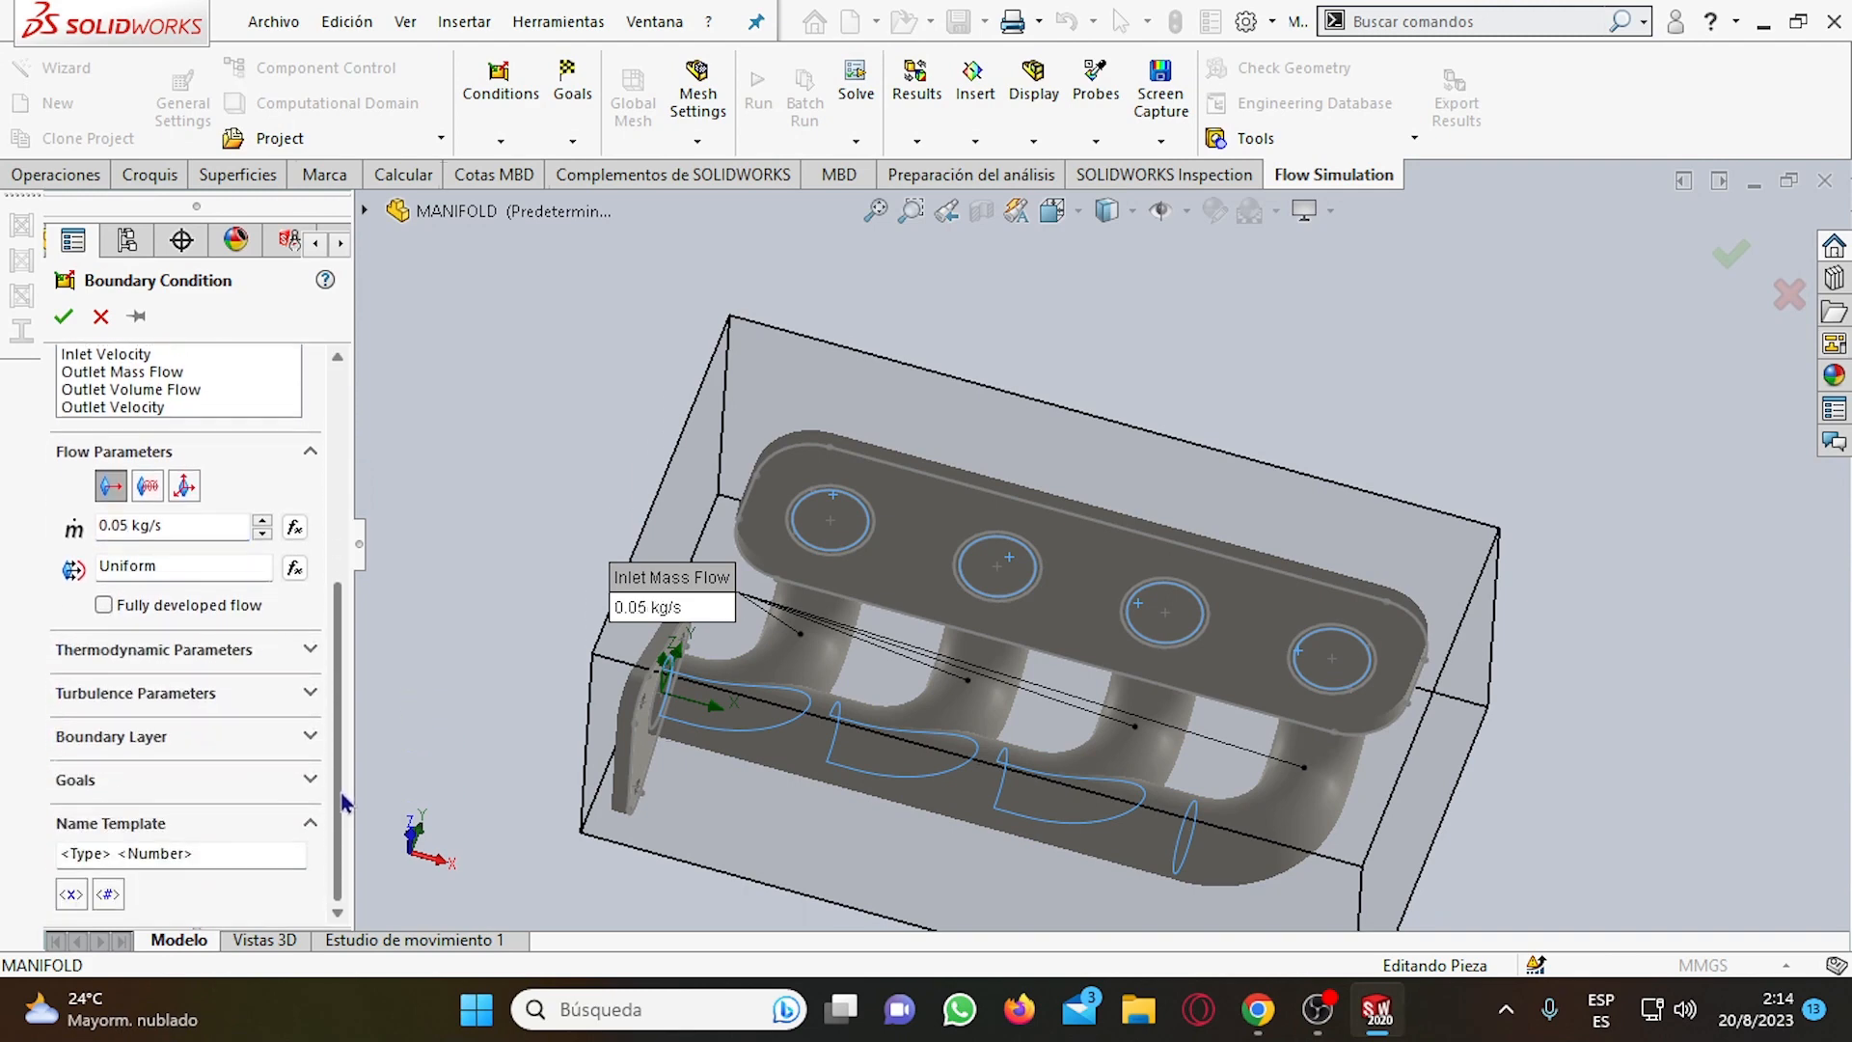
middle_drag(1342, 512, 1364, 436)
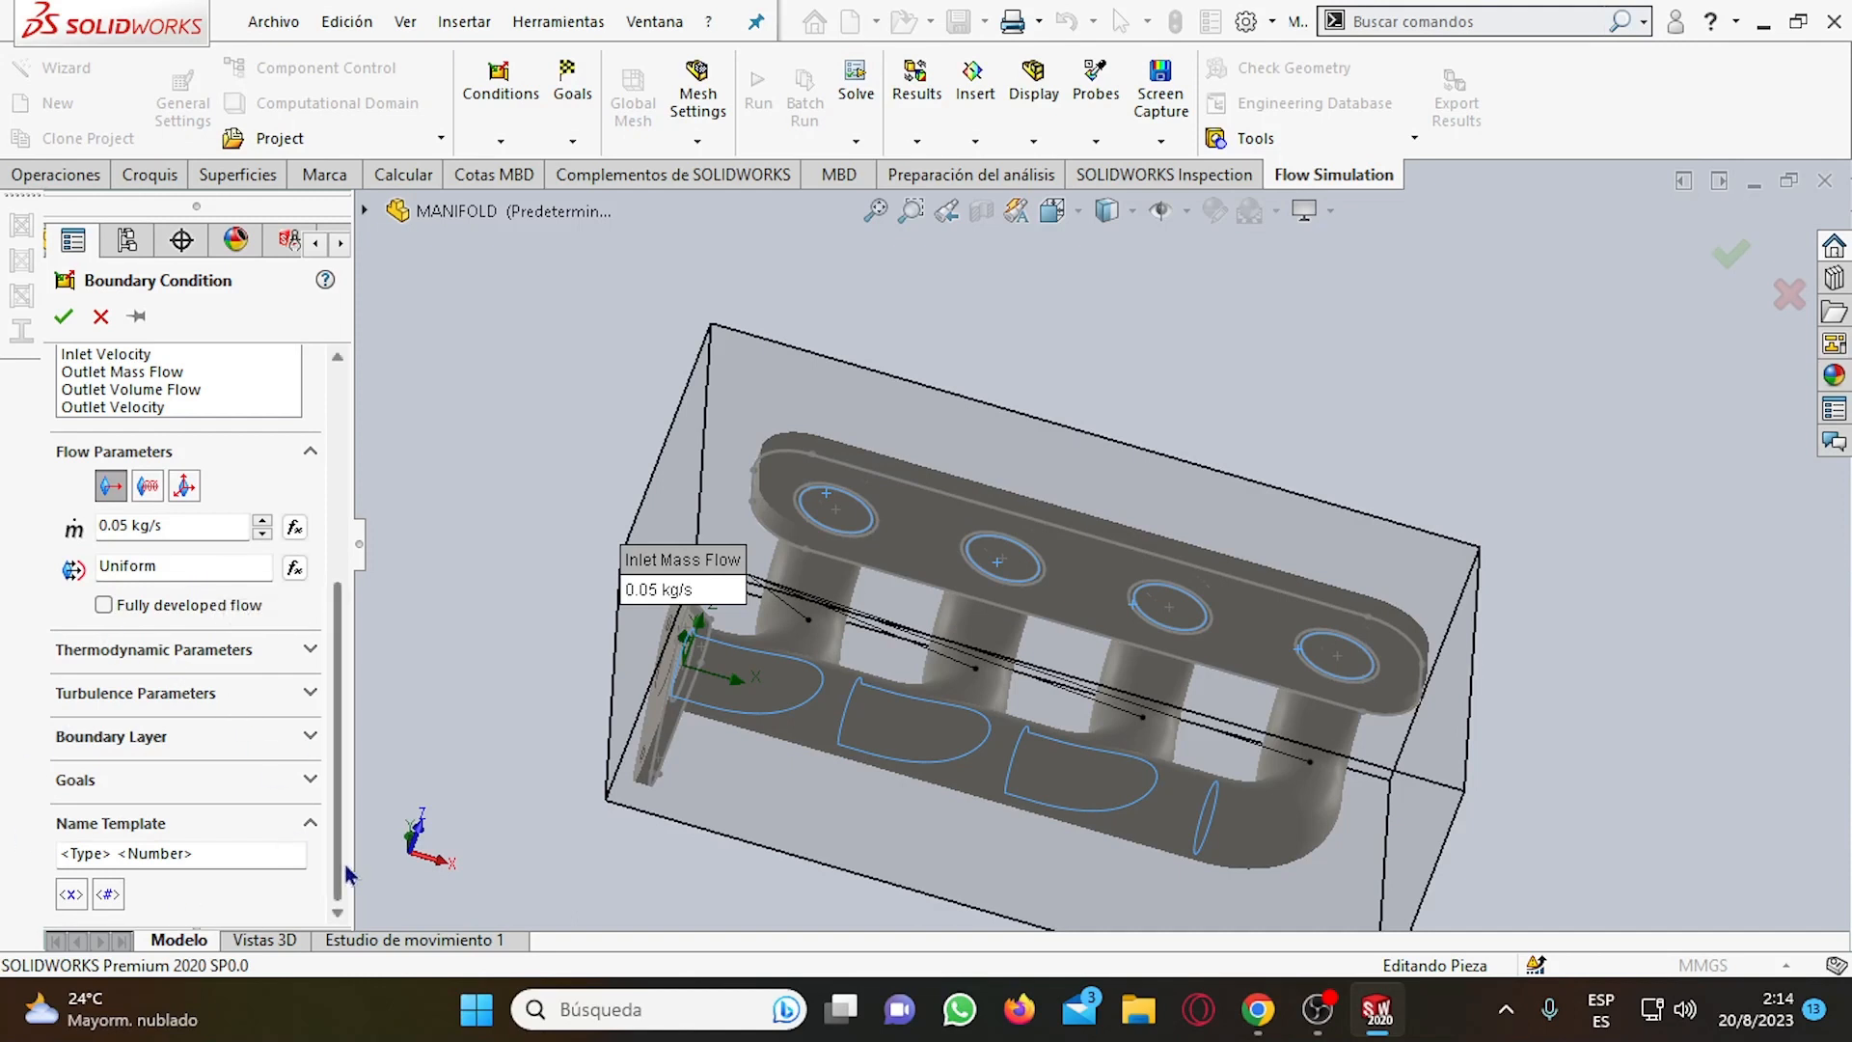
drag(346, 878, 357, 634)
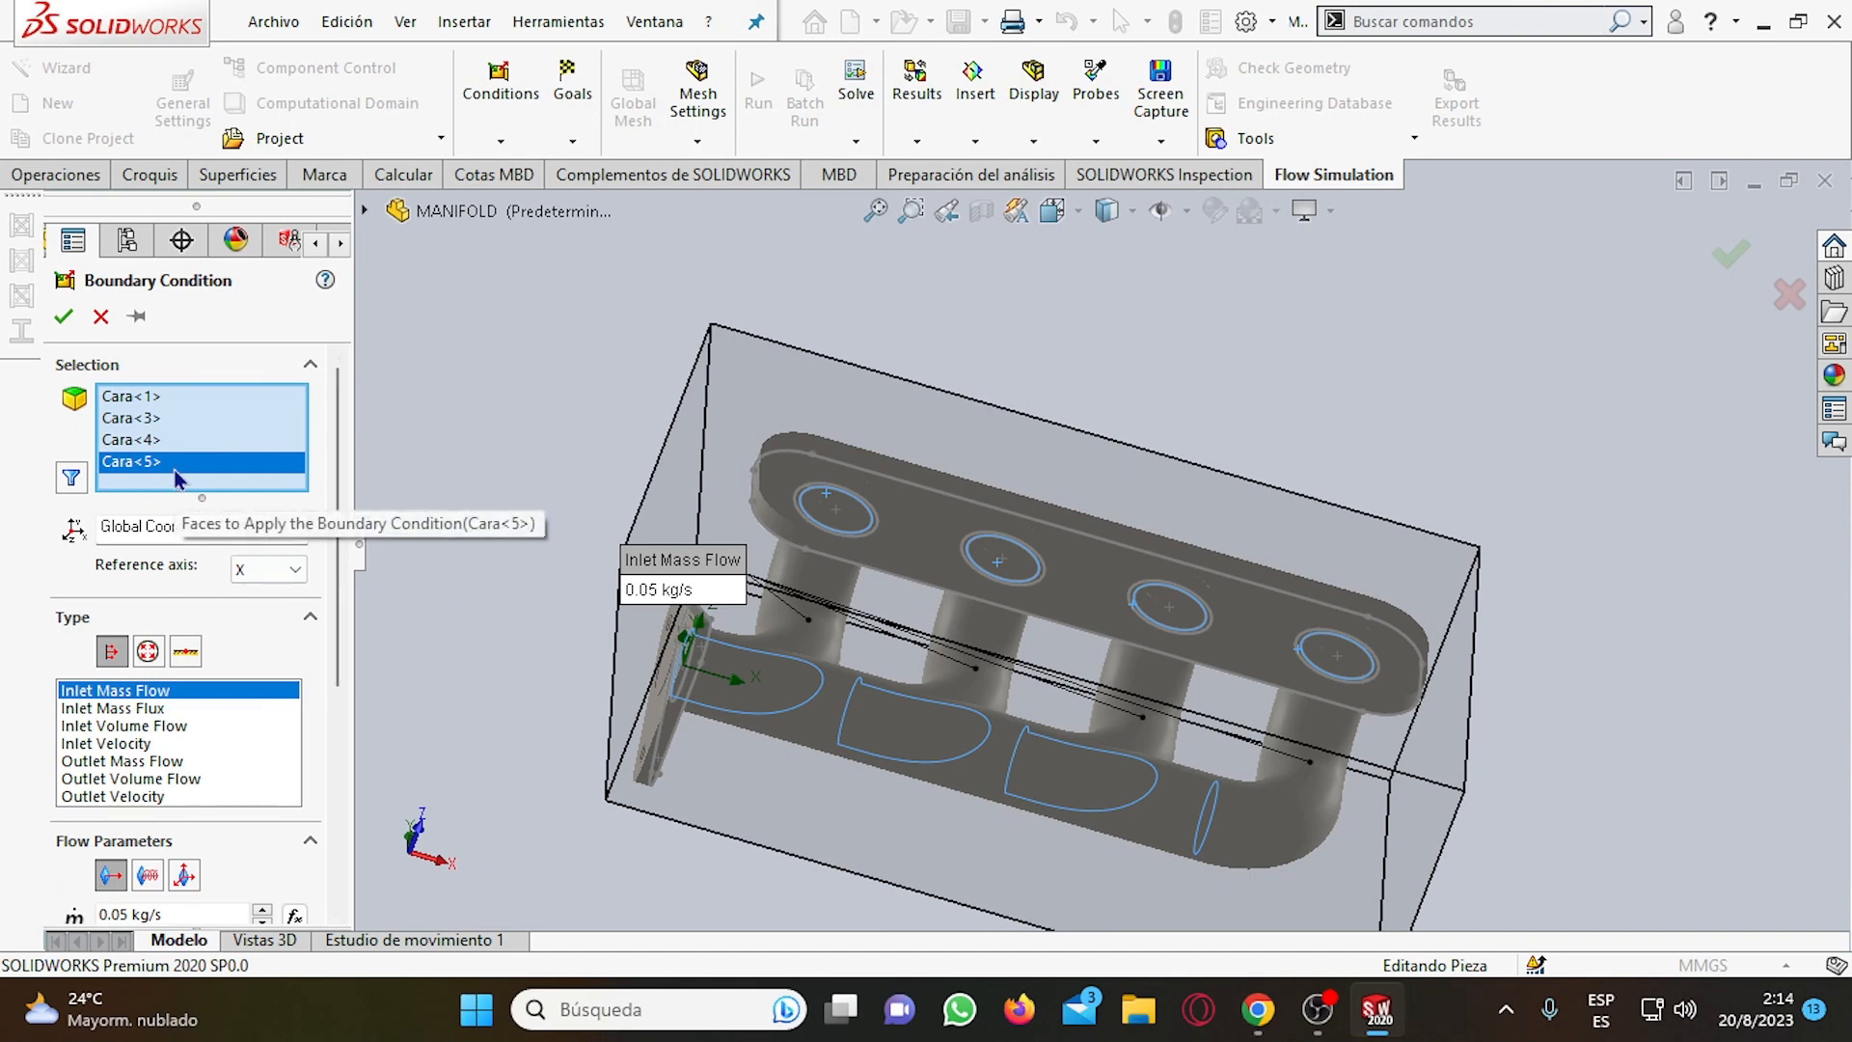
click(67, 323)
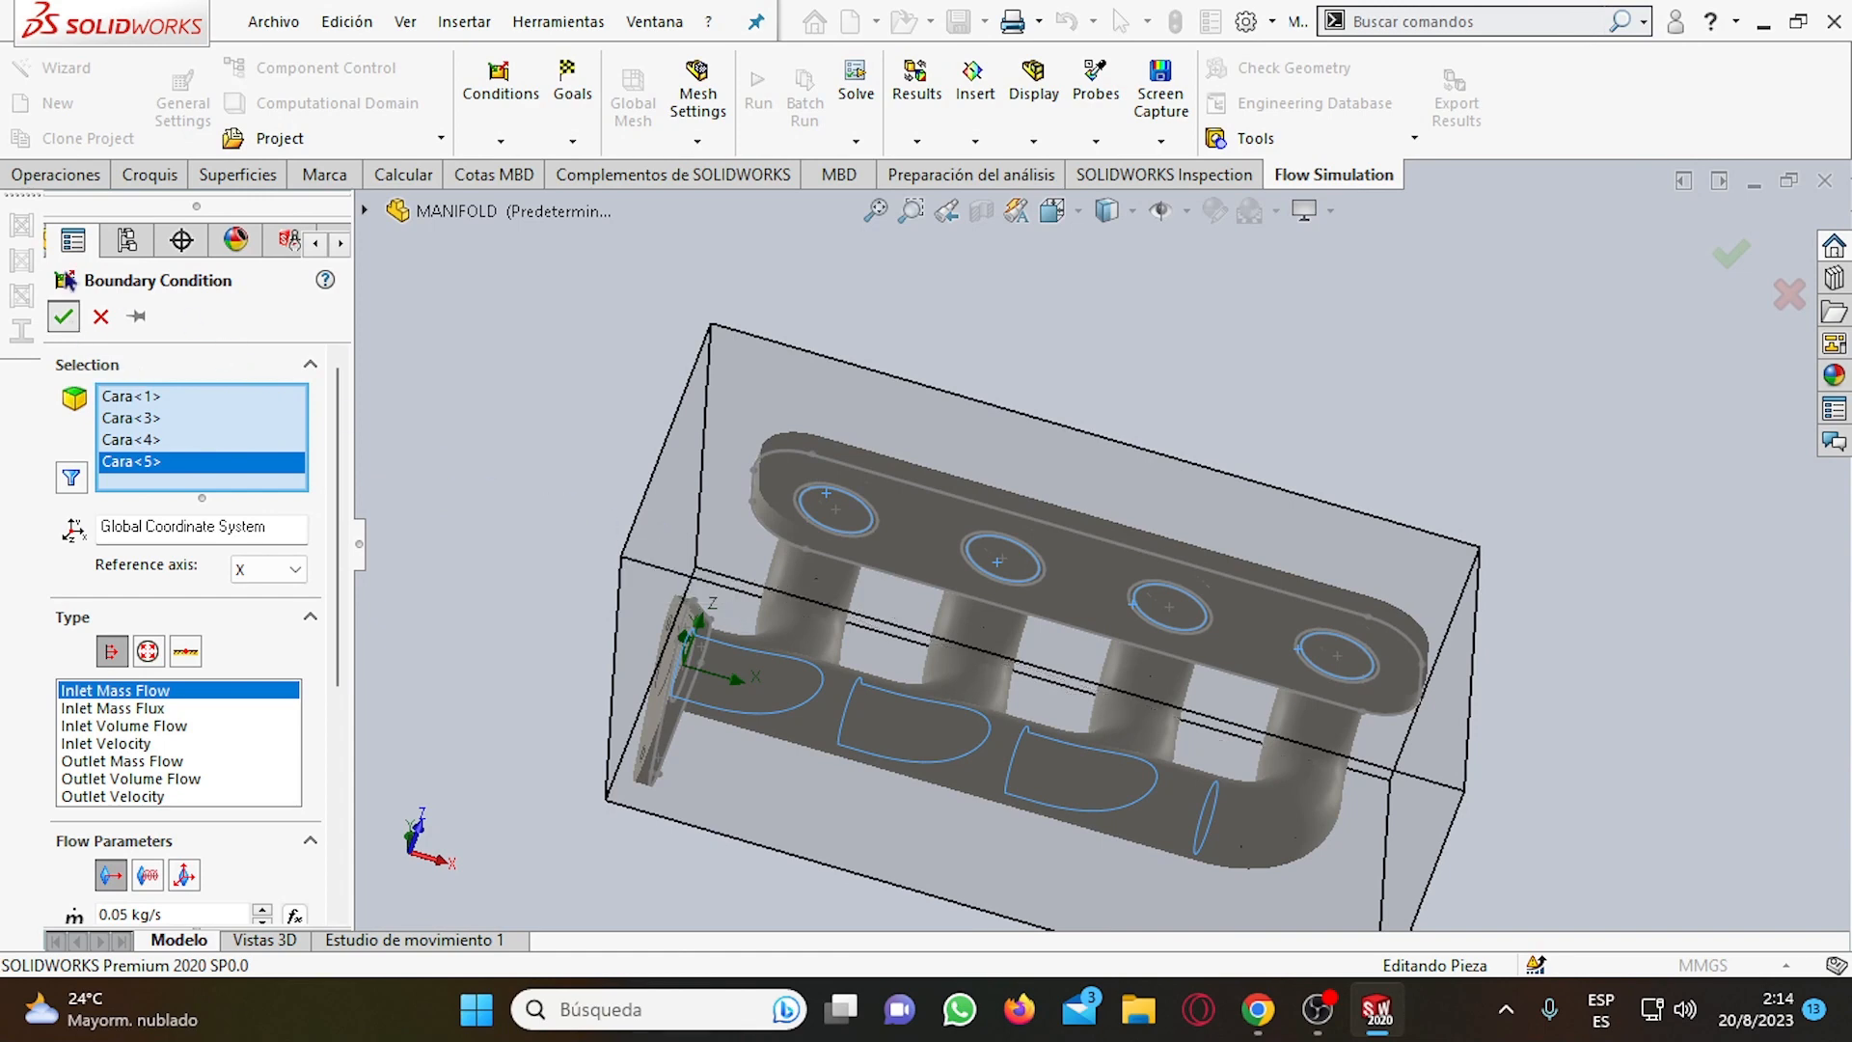
Insert a second boundary condition in project PRUEBA for the opening in the triangular flange.
scroll(992, 507, up, 4)
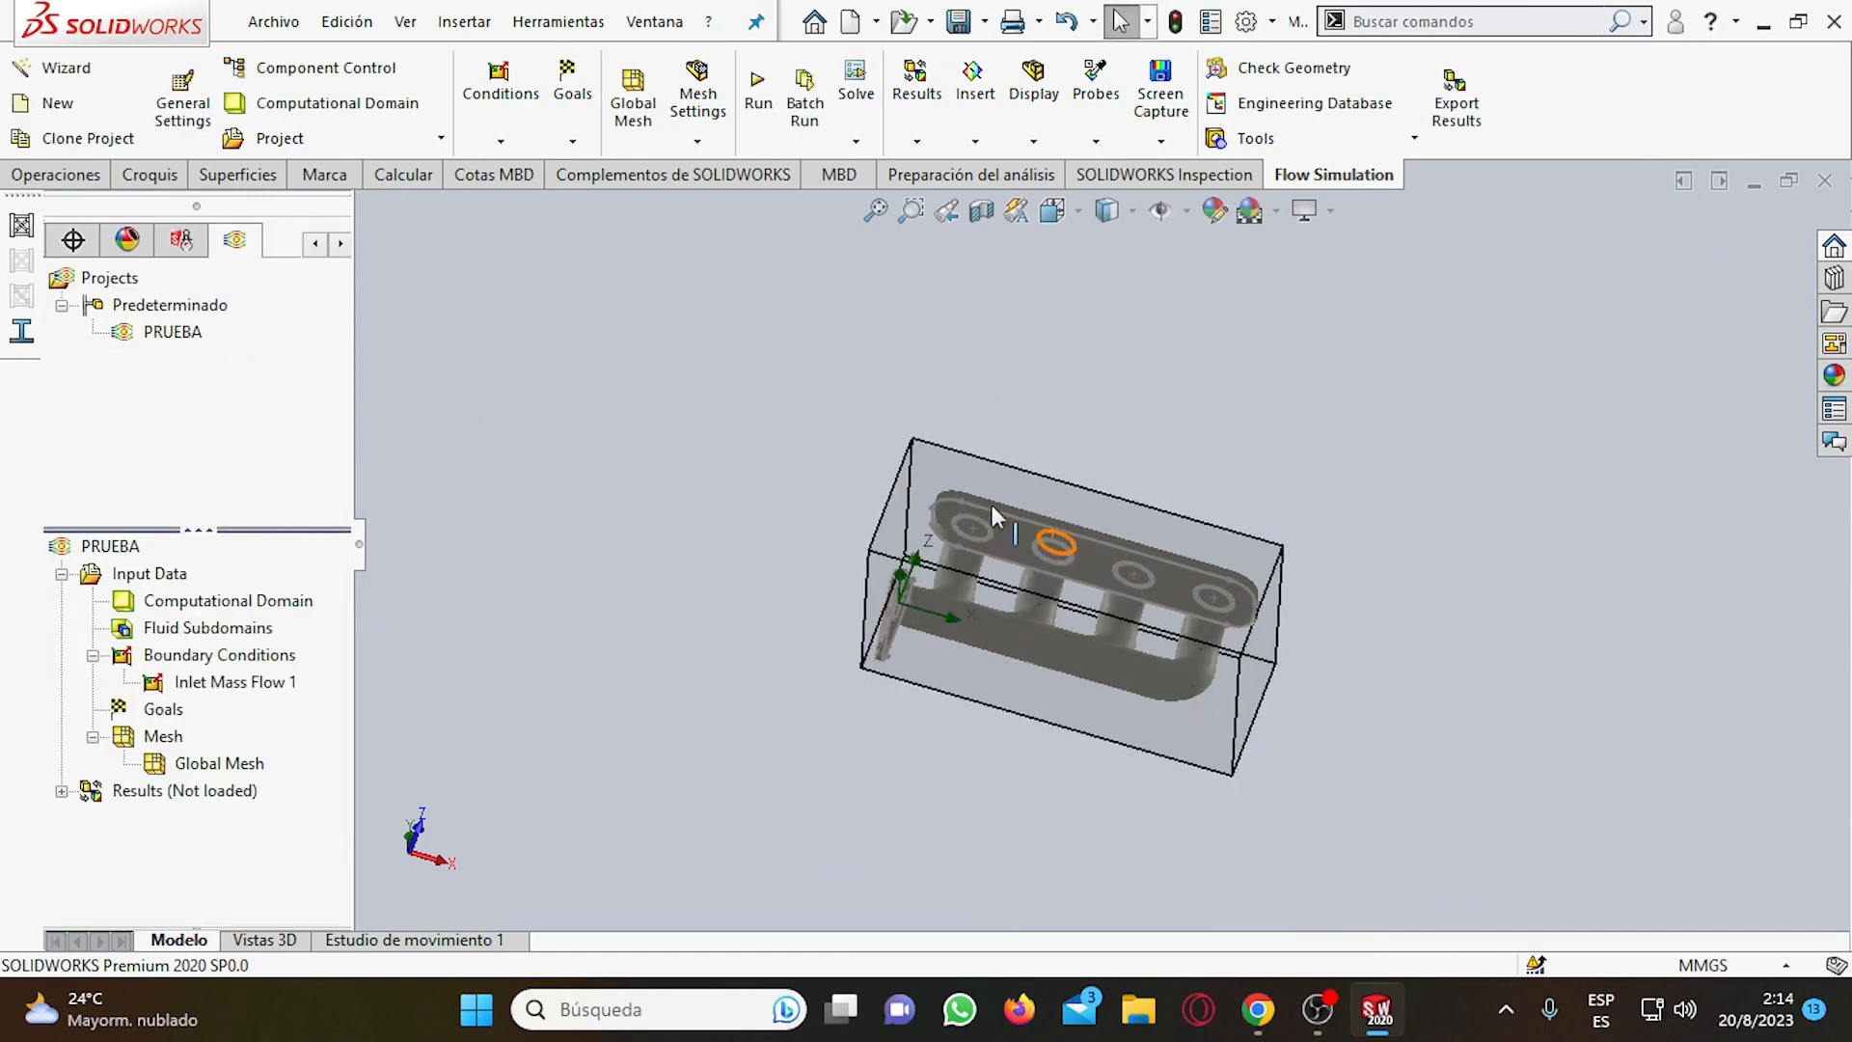
scroll(1171, 723, down, 4)
scroll(837, 494, up, 2)
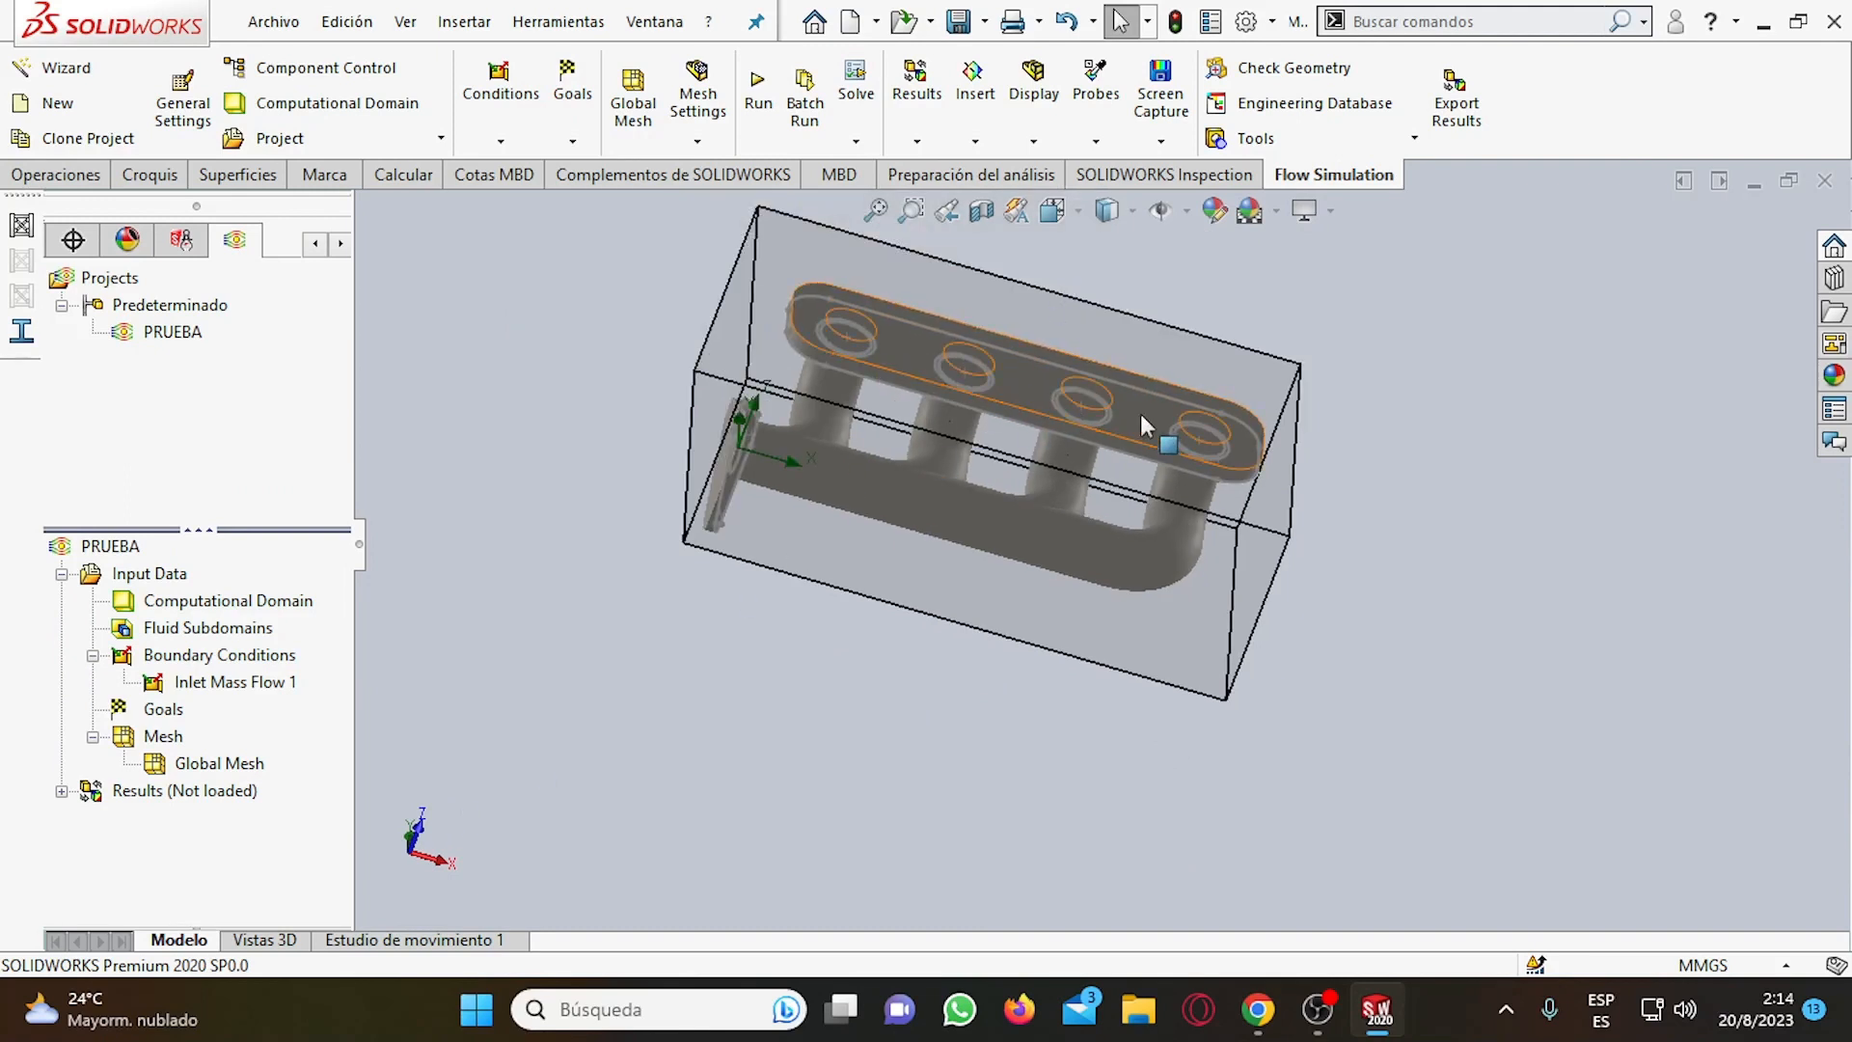
middle_drag(784, 426, 873, 559)
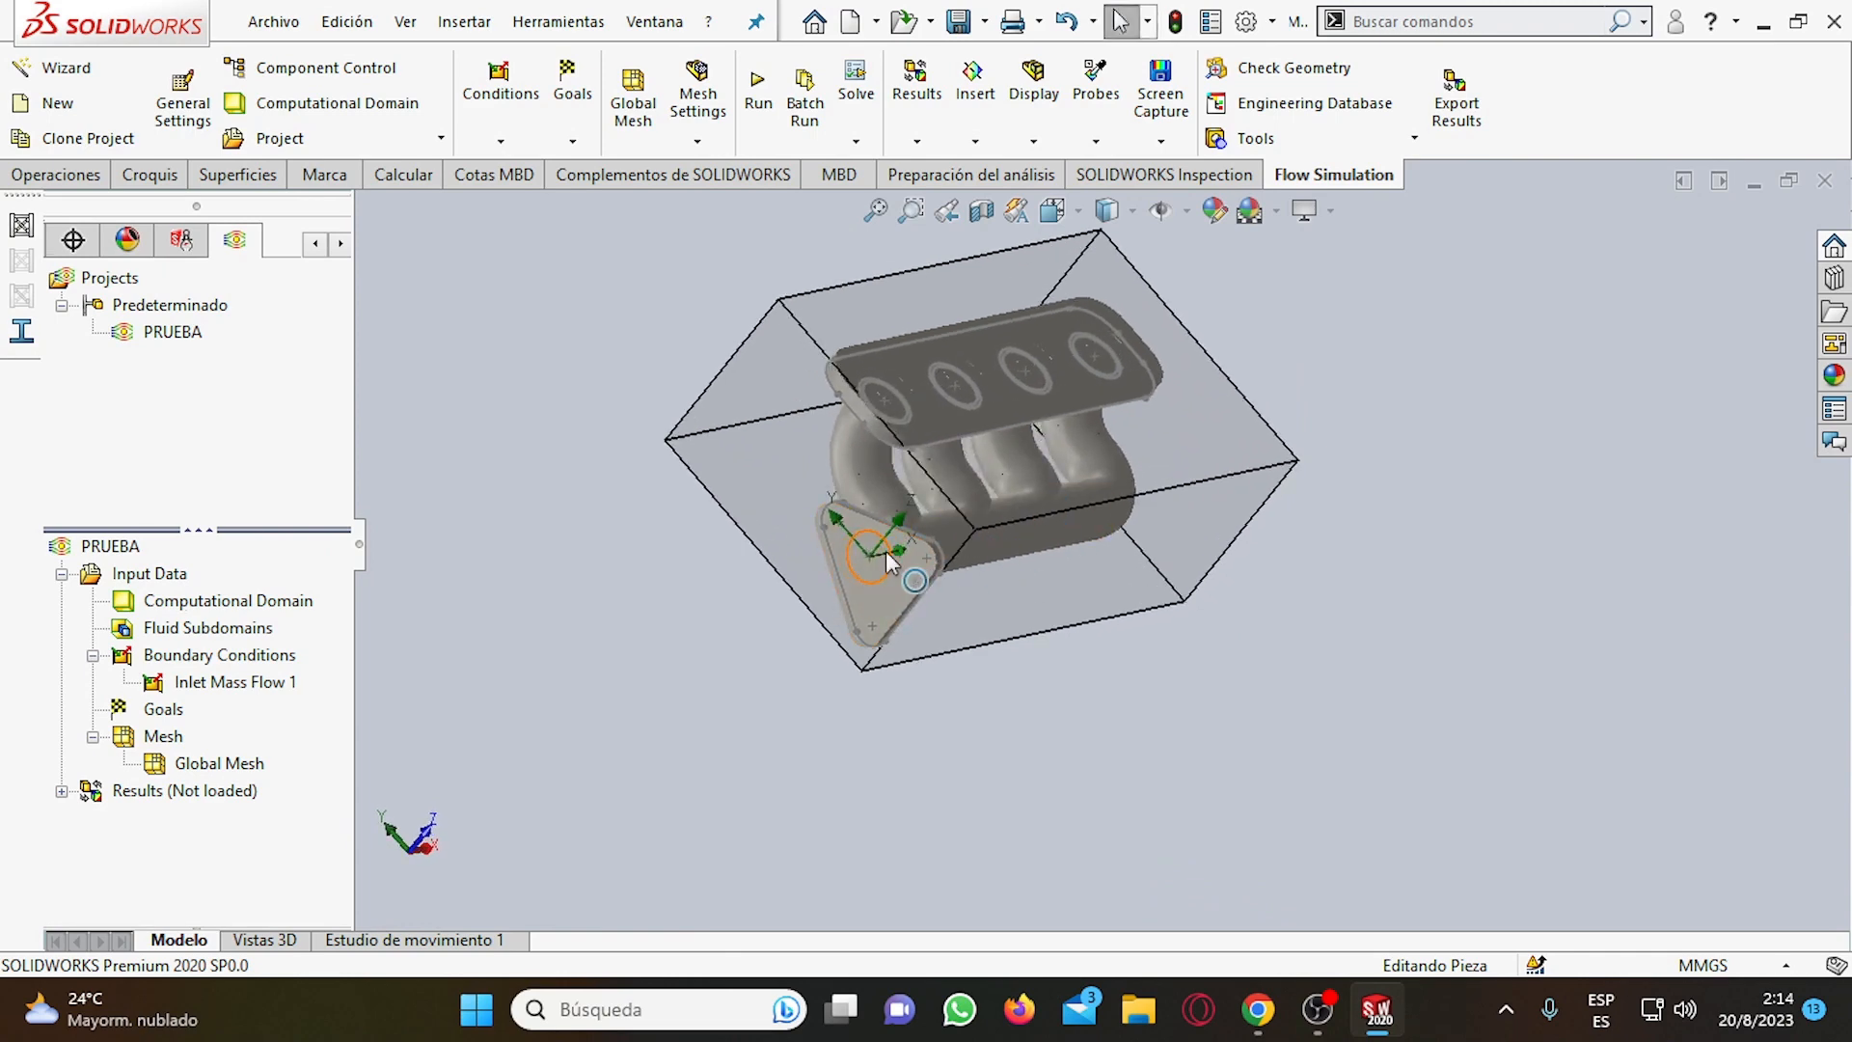
scroll(888, 559, down, 4)
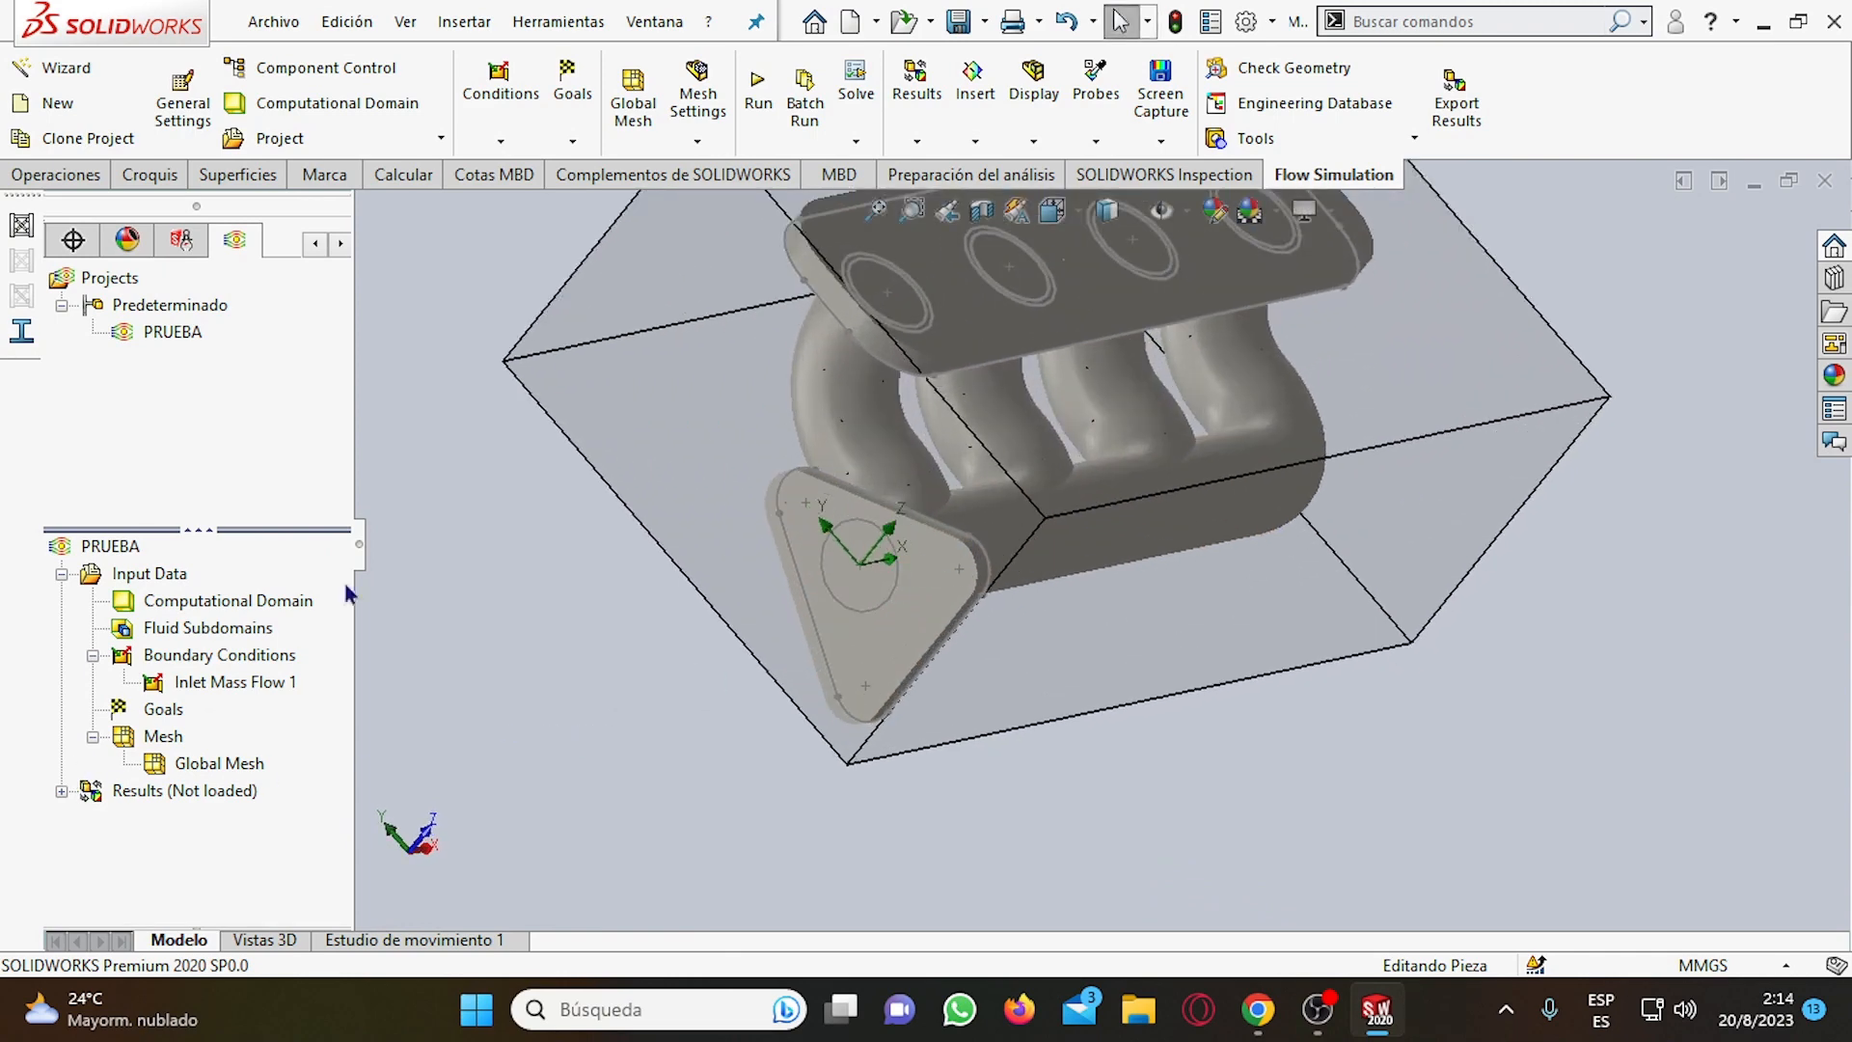
right_click(207, 664)
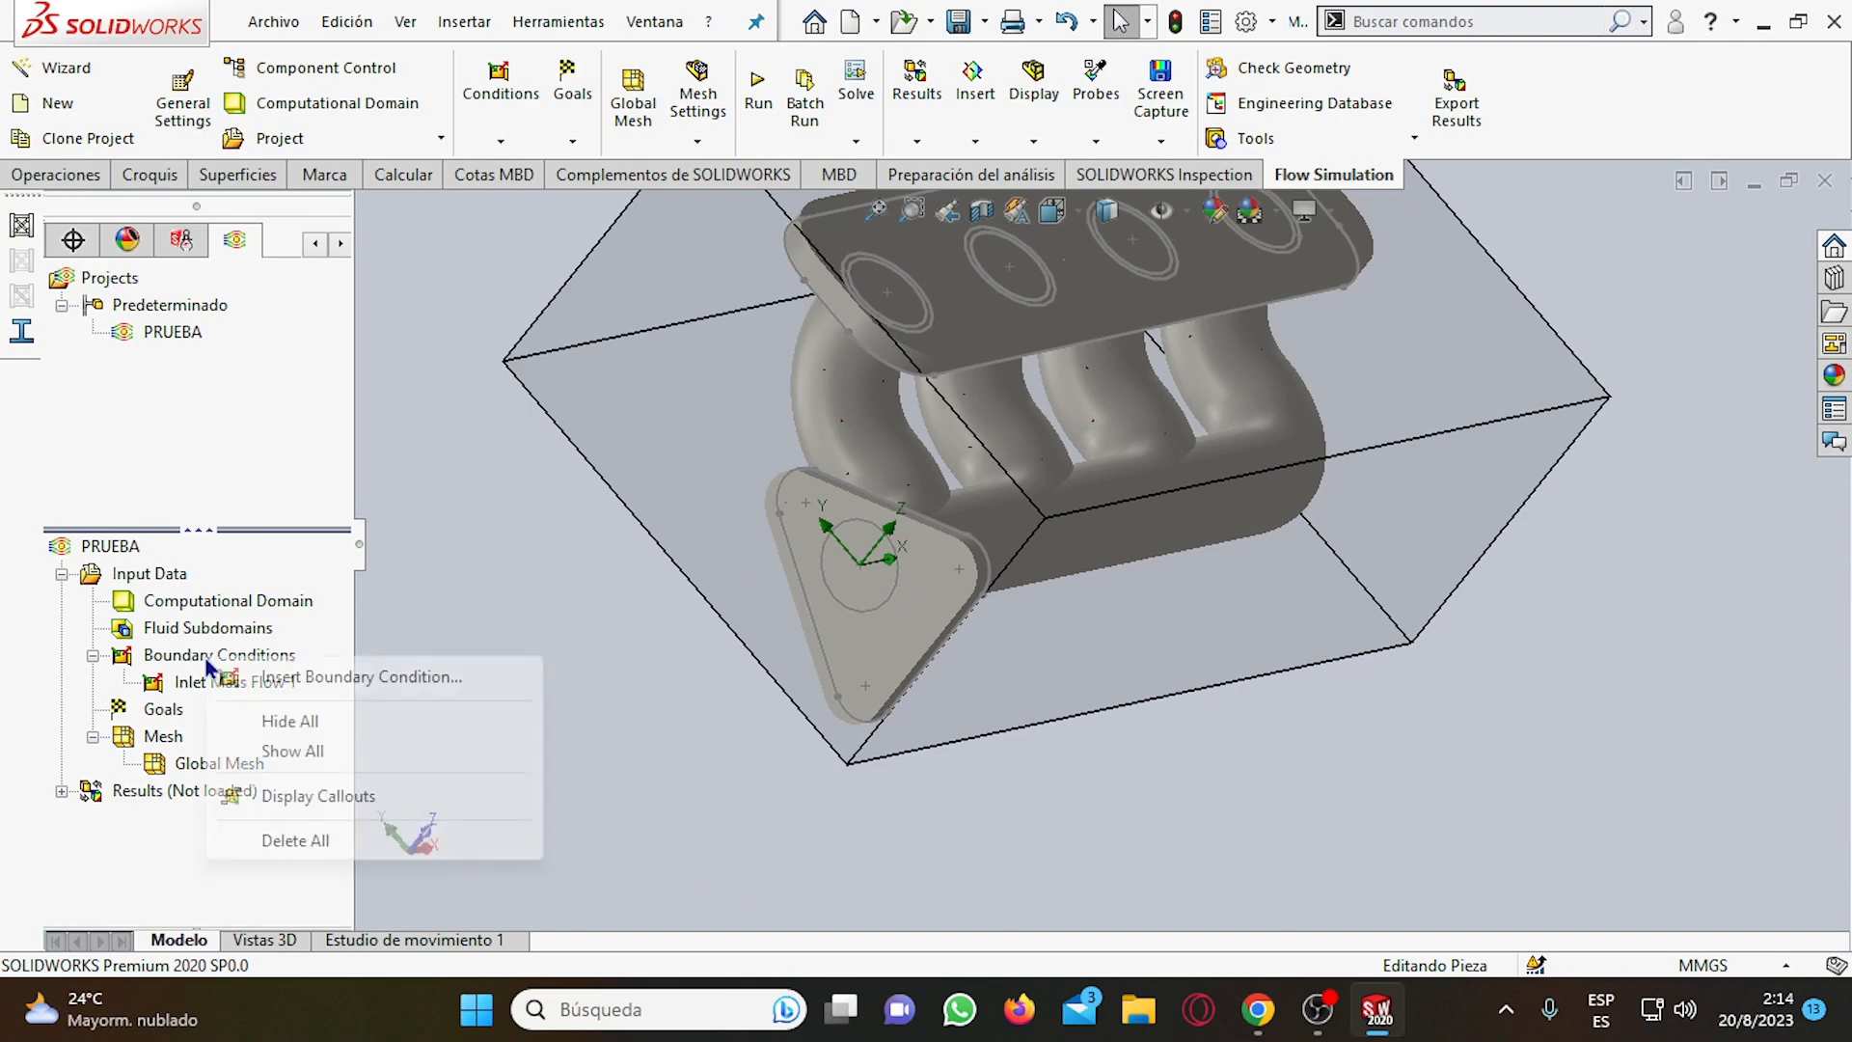
click(308, 678)
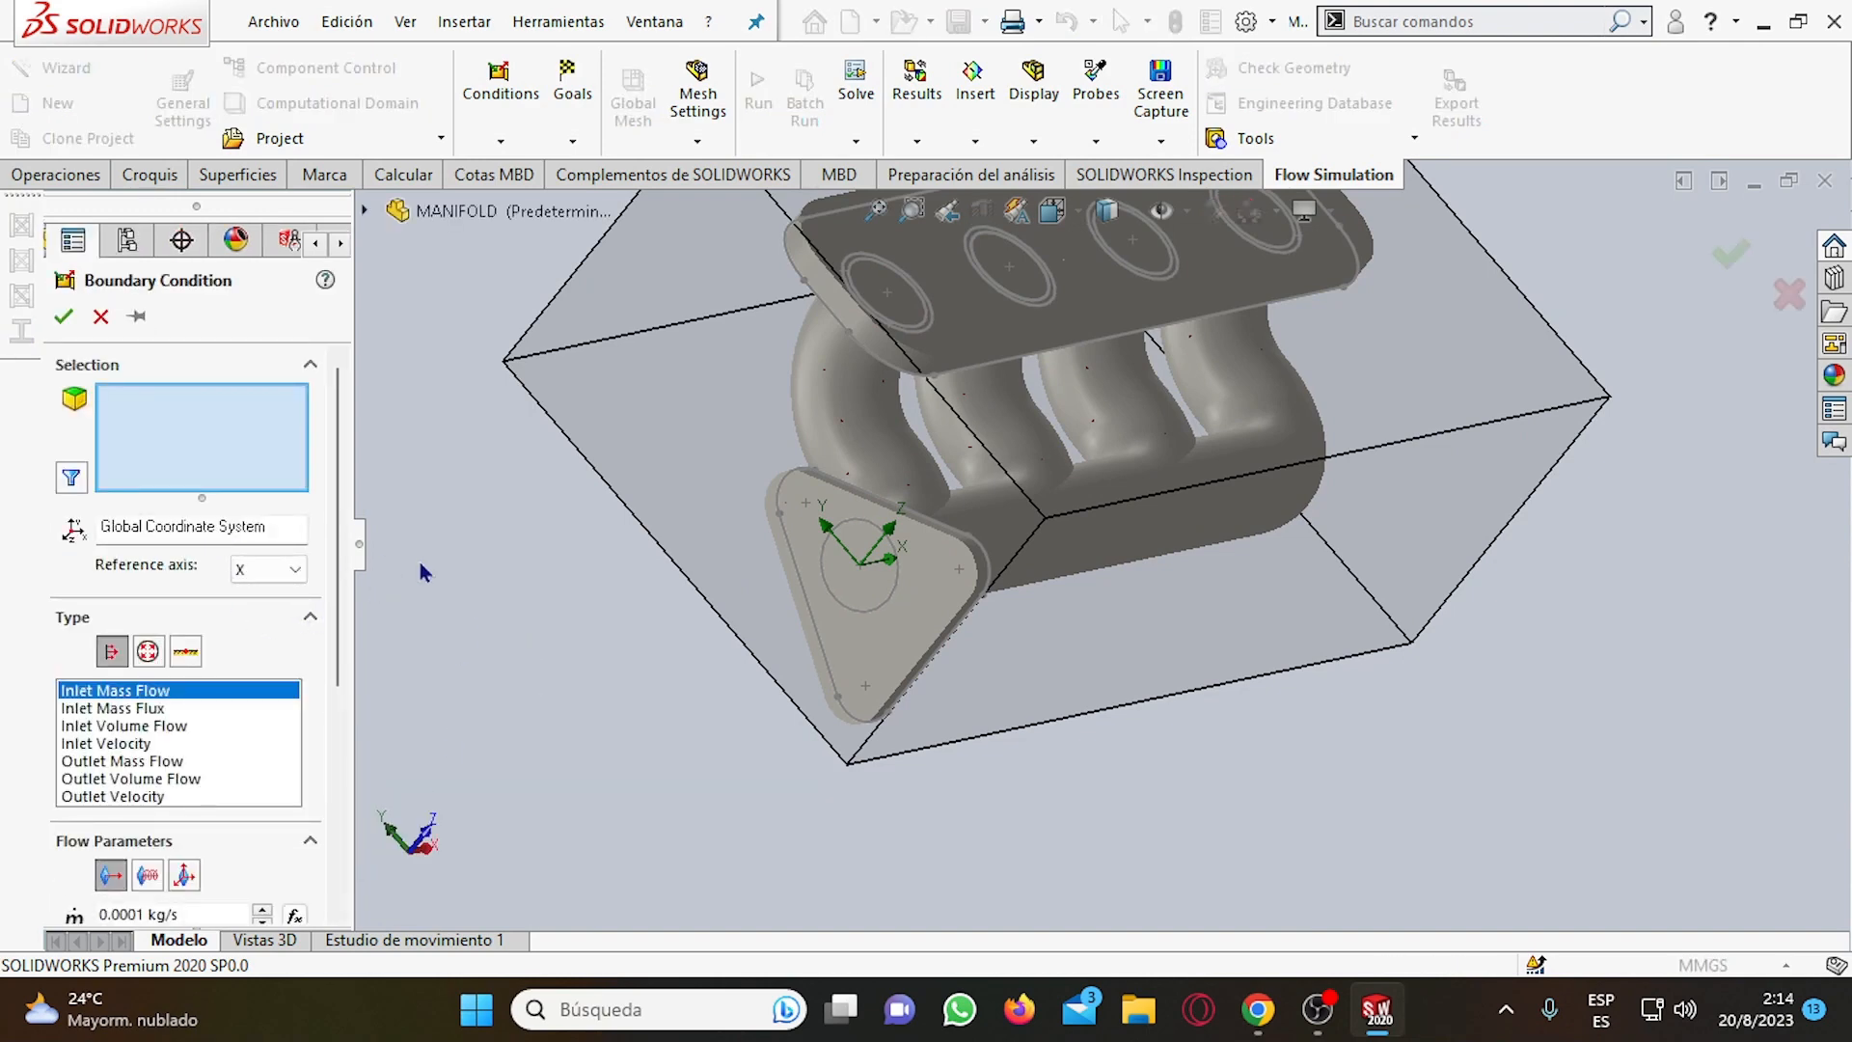
scroll(883, 530, down, 2)
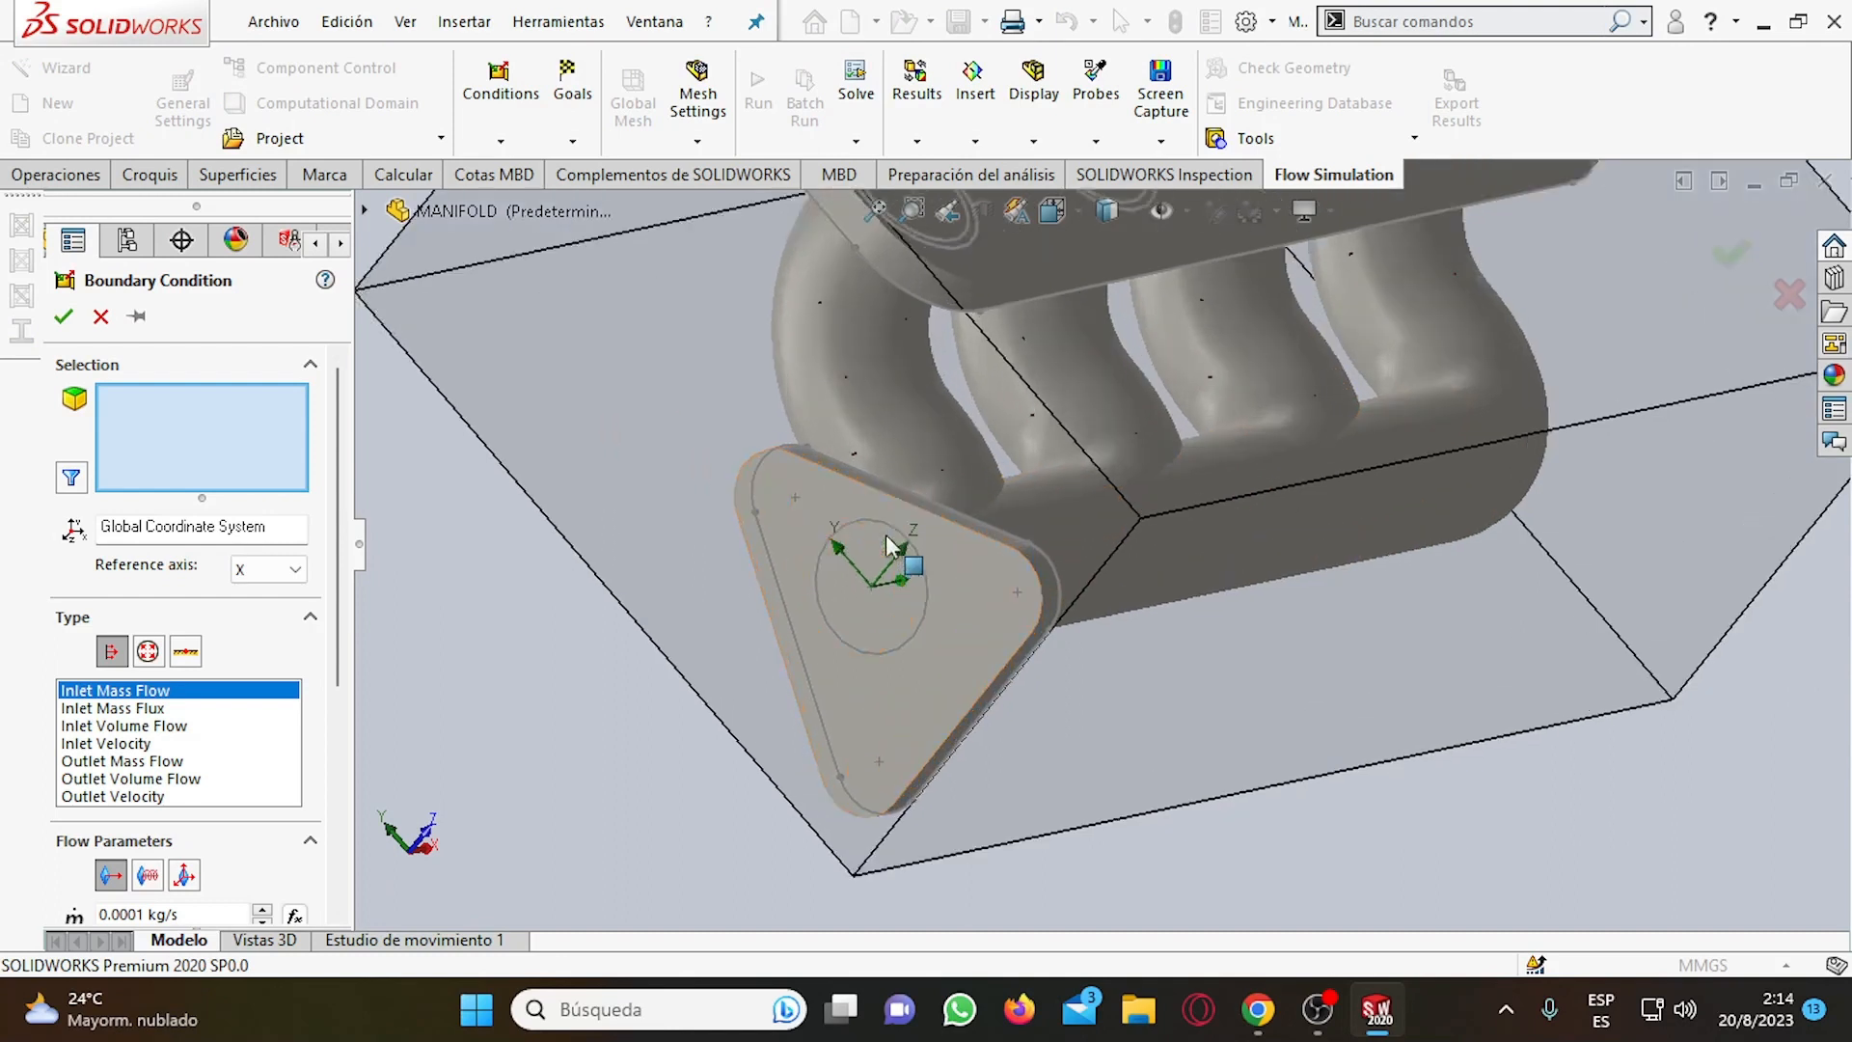
right_click(871, 606)
click(926, 685)
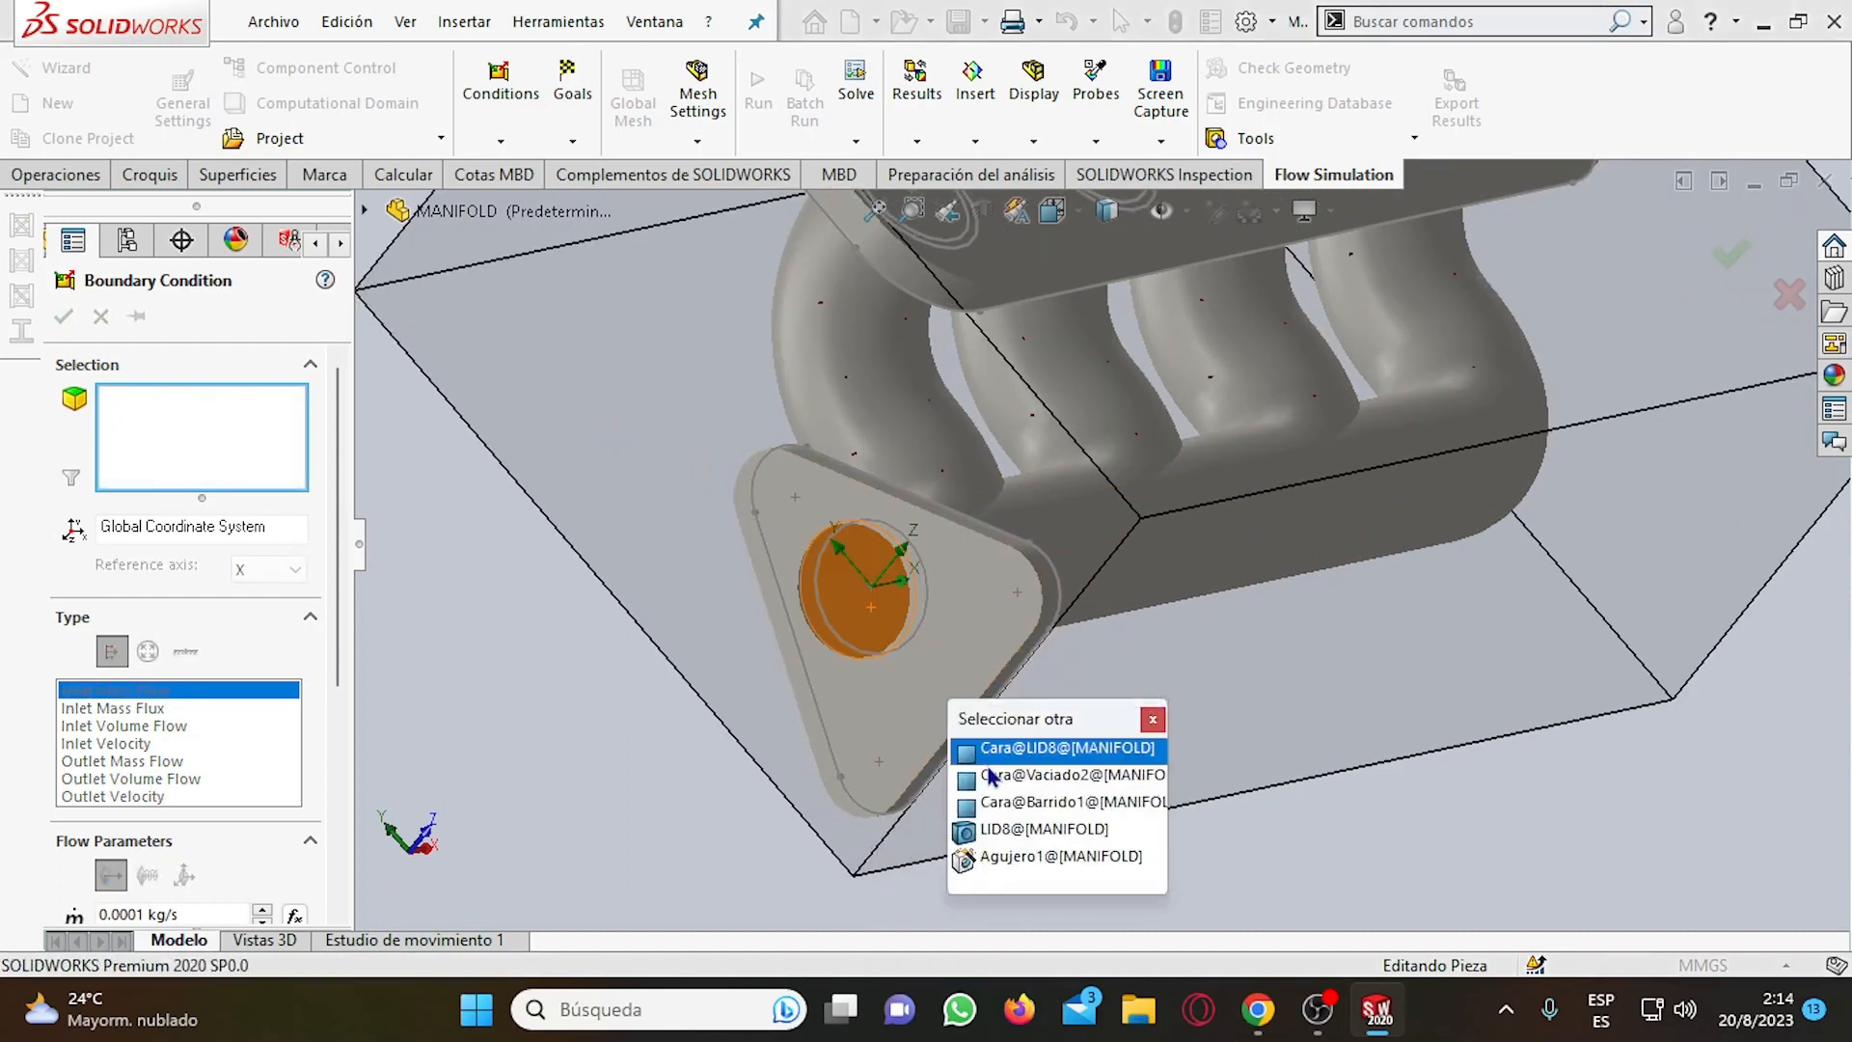
click(1022, 774)
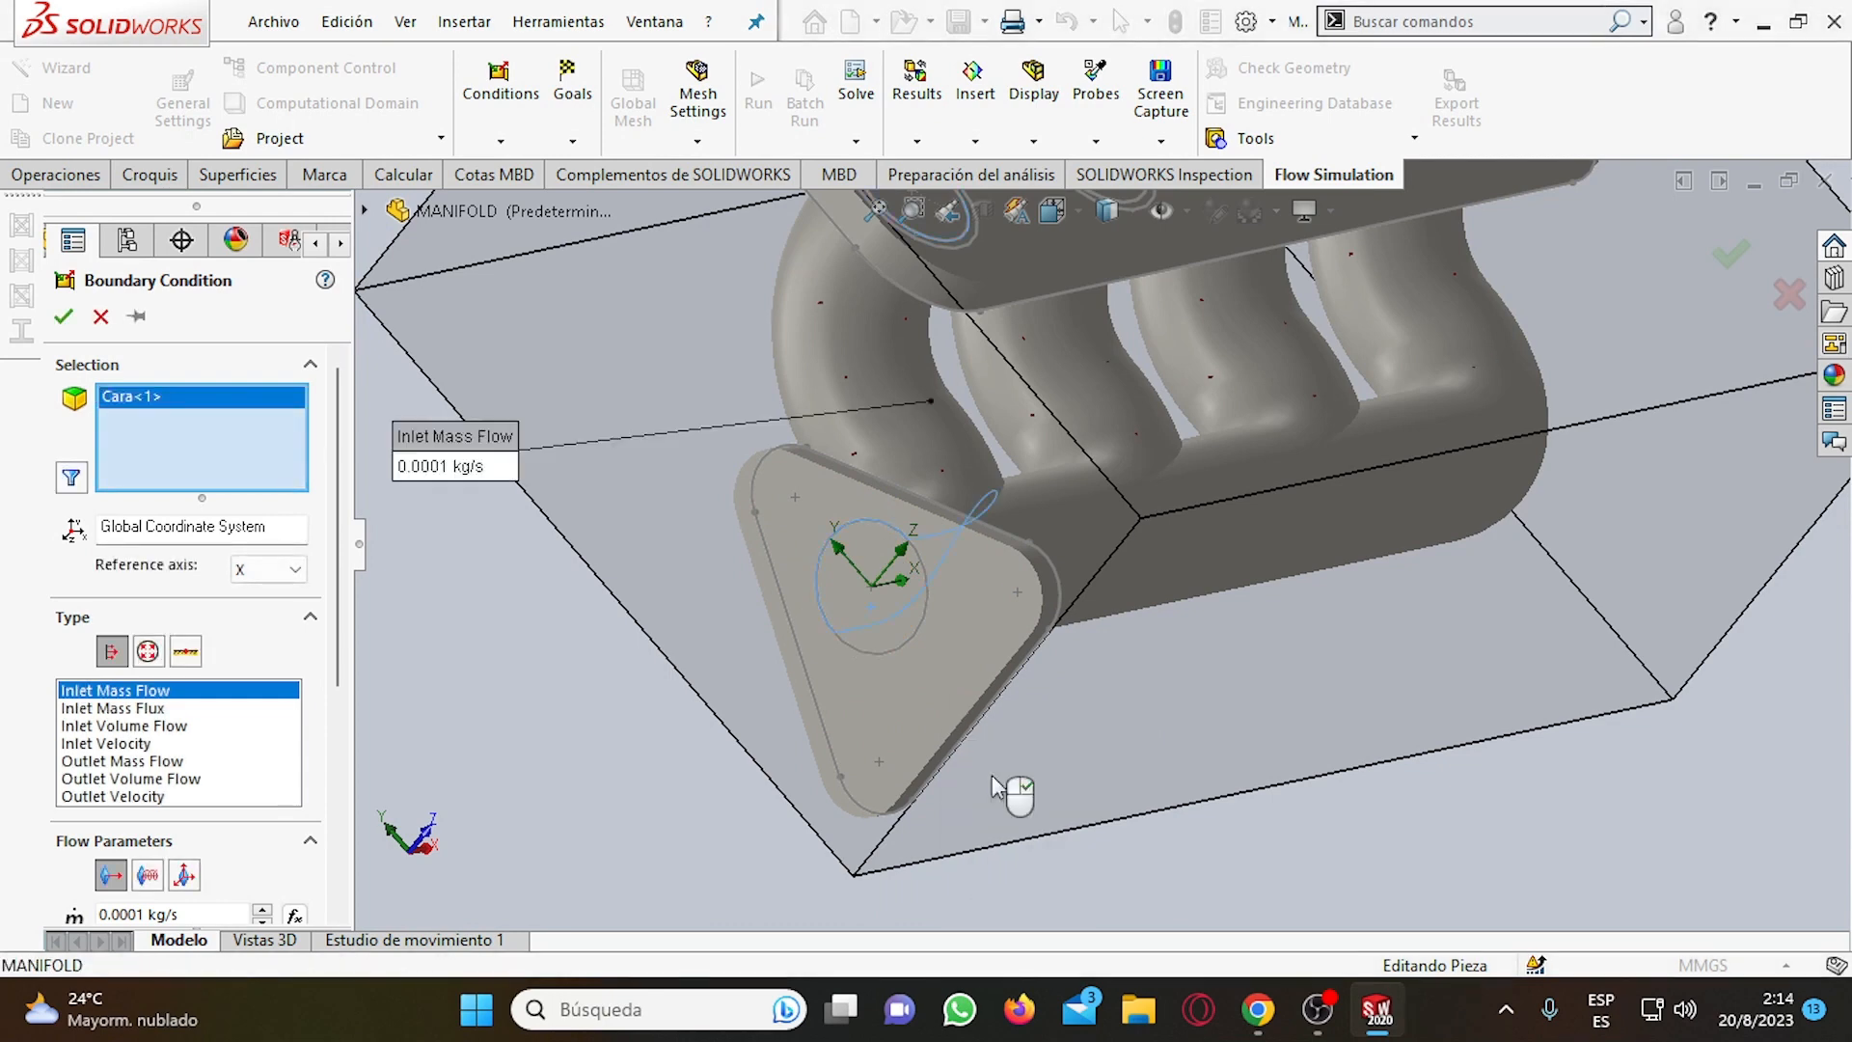
right_click(885, 622)
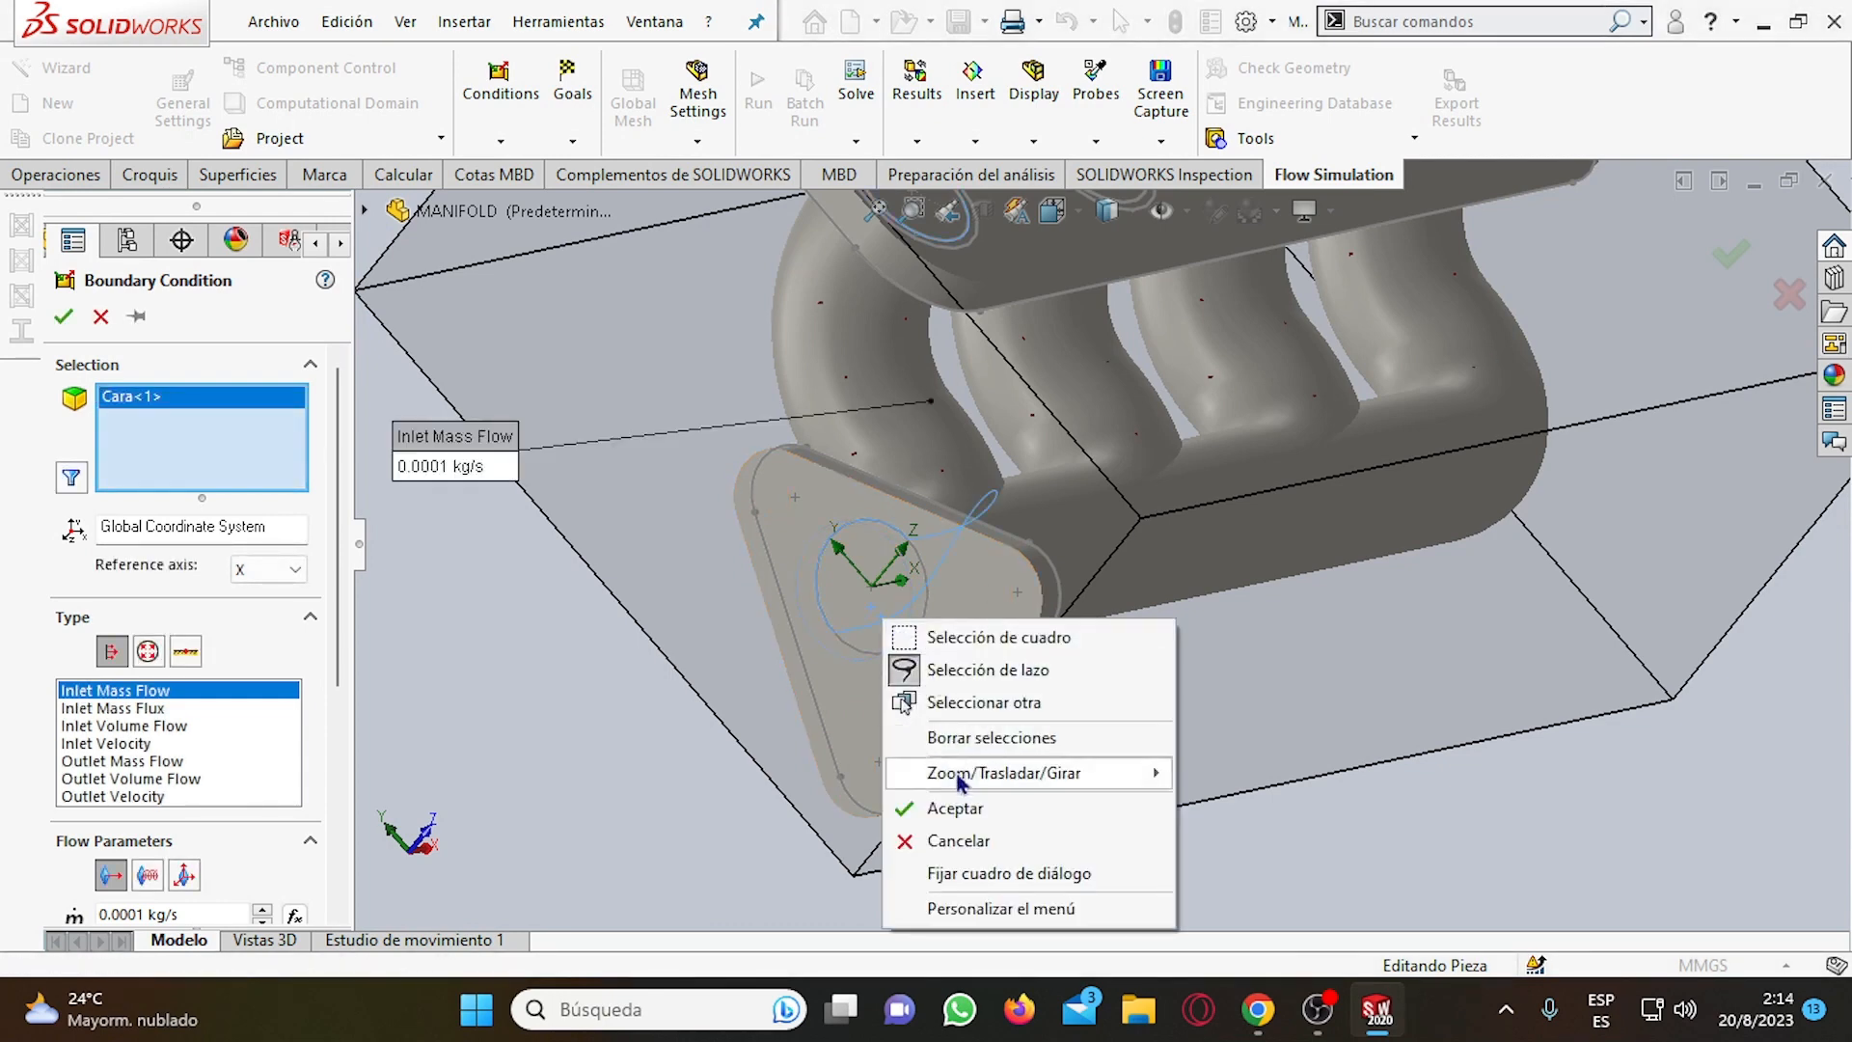
click(990, 703)
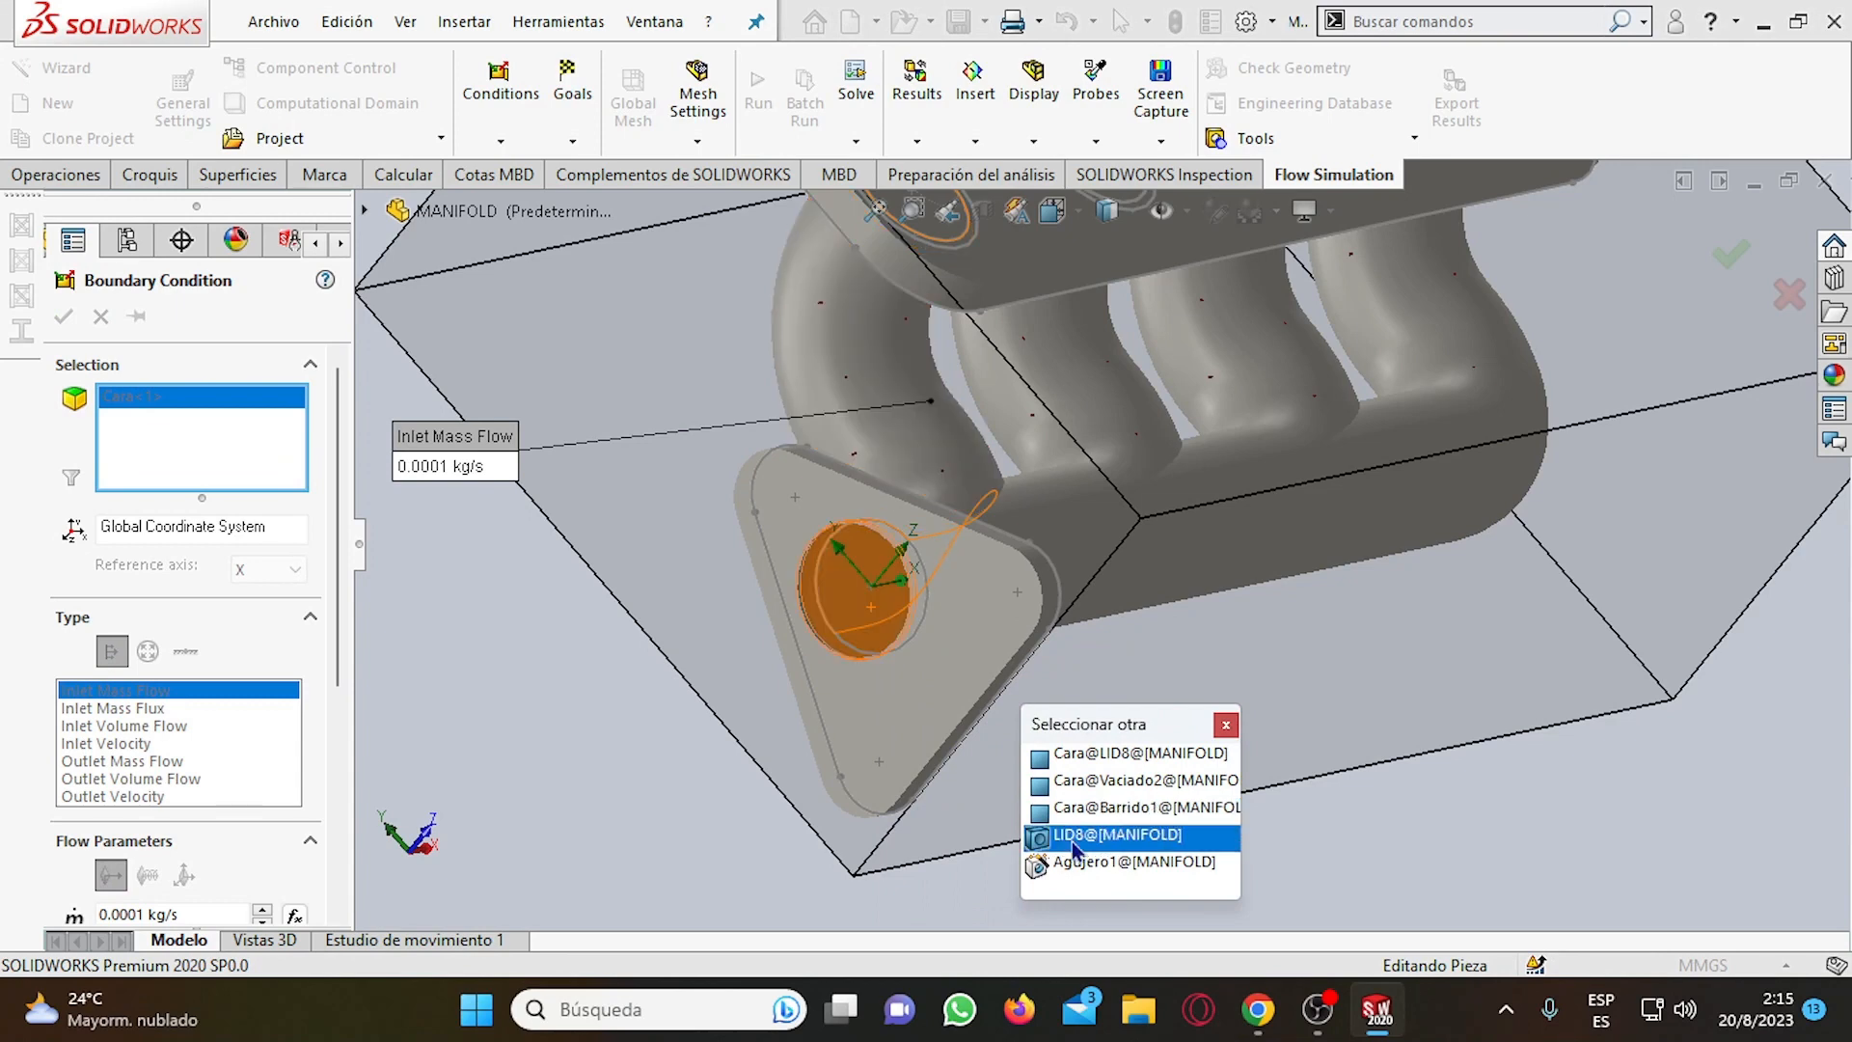
click(1077, 772)
scroll(966, 600, down, 5)
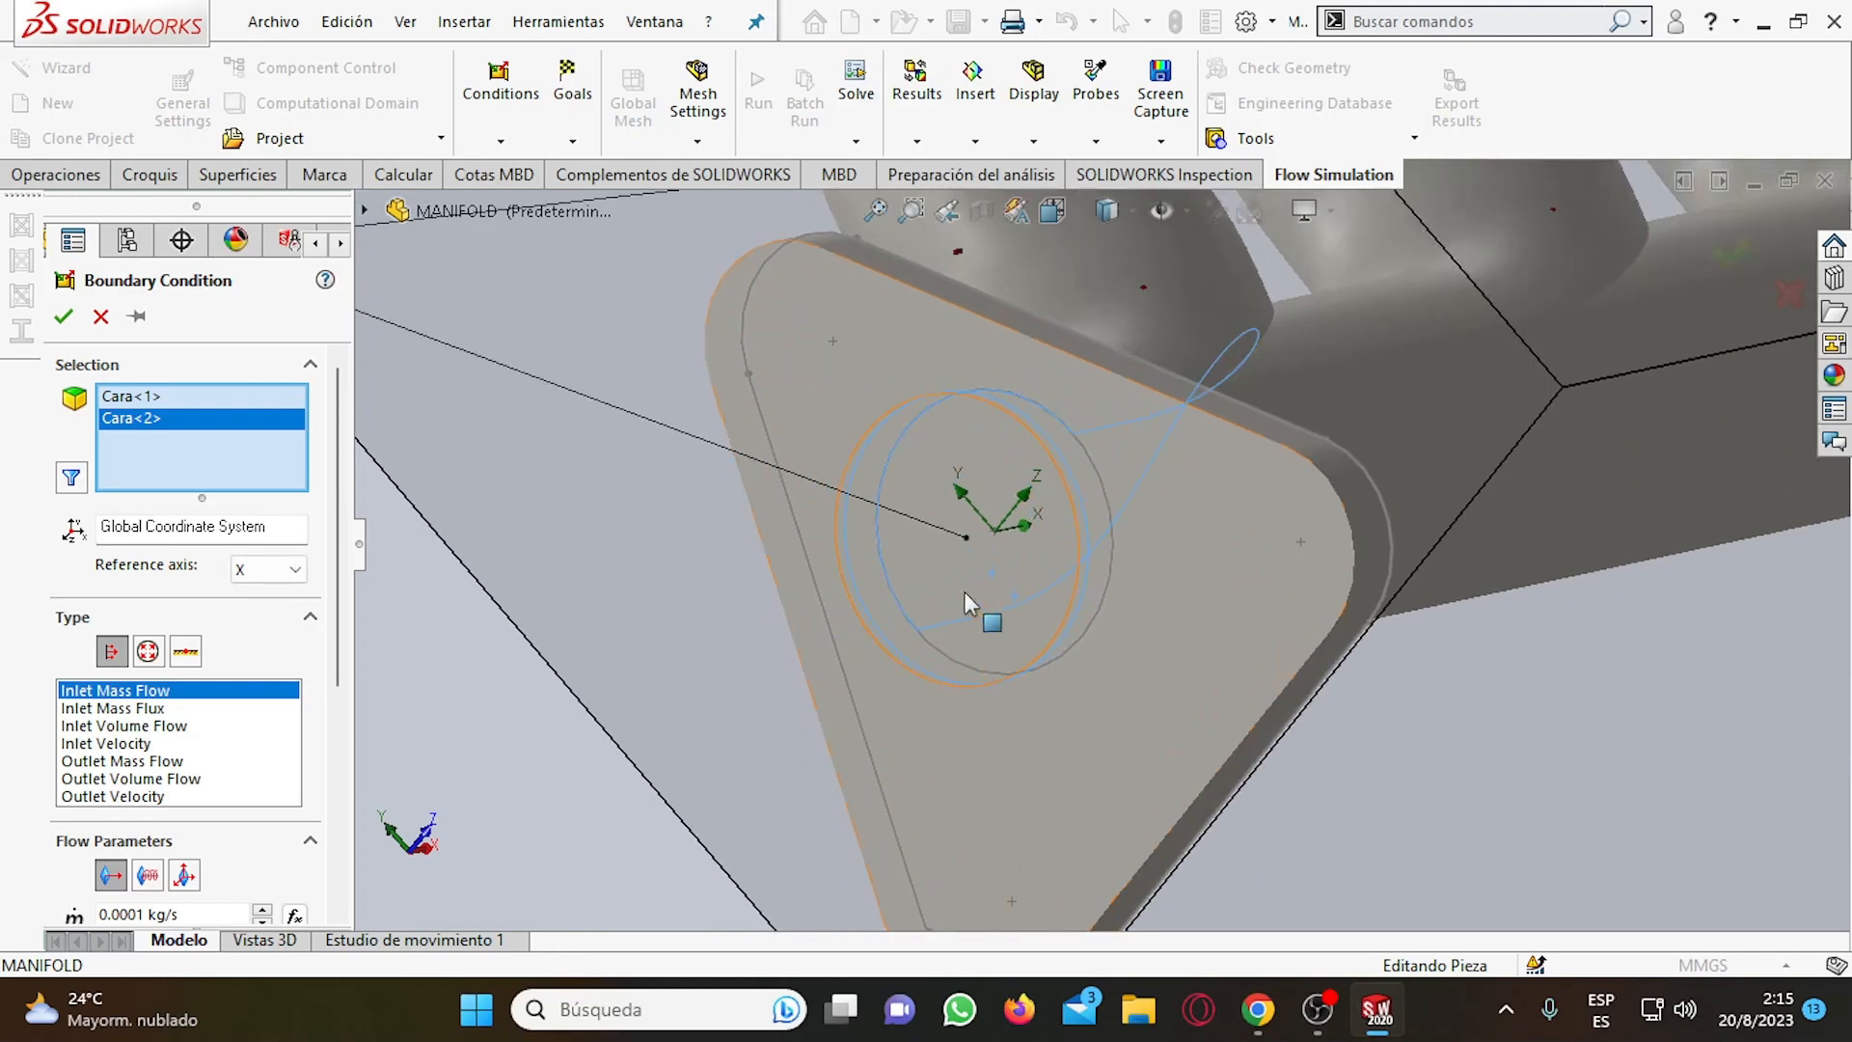
click(153, 405)
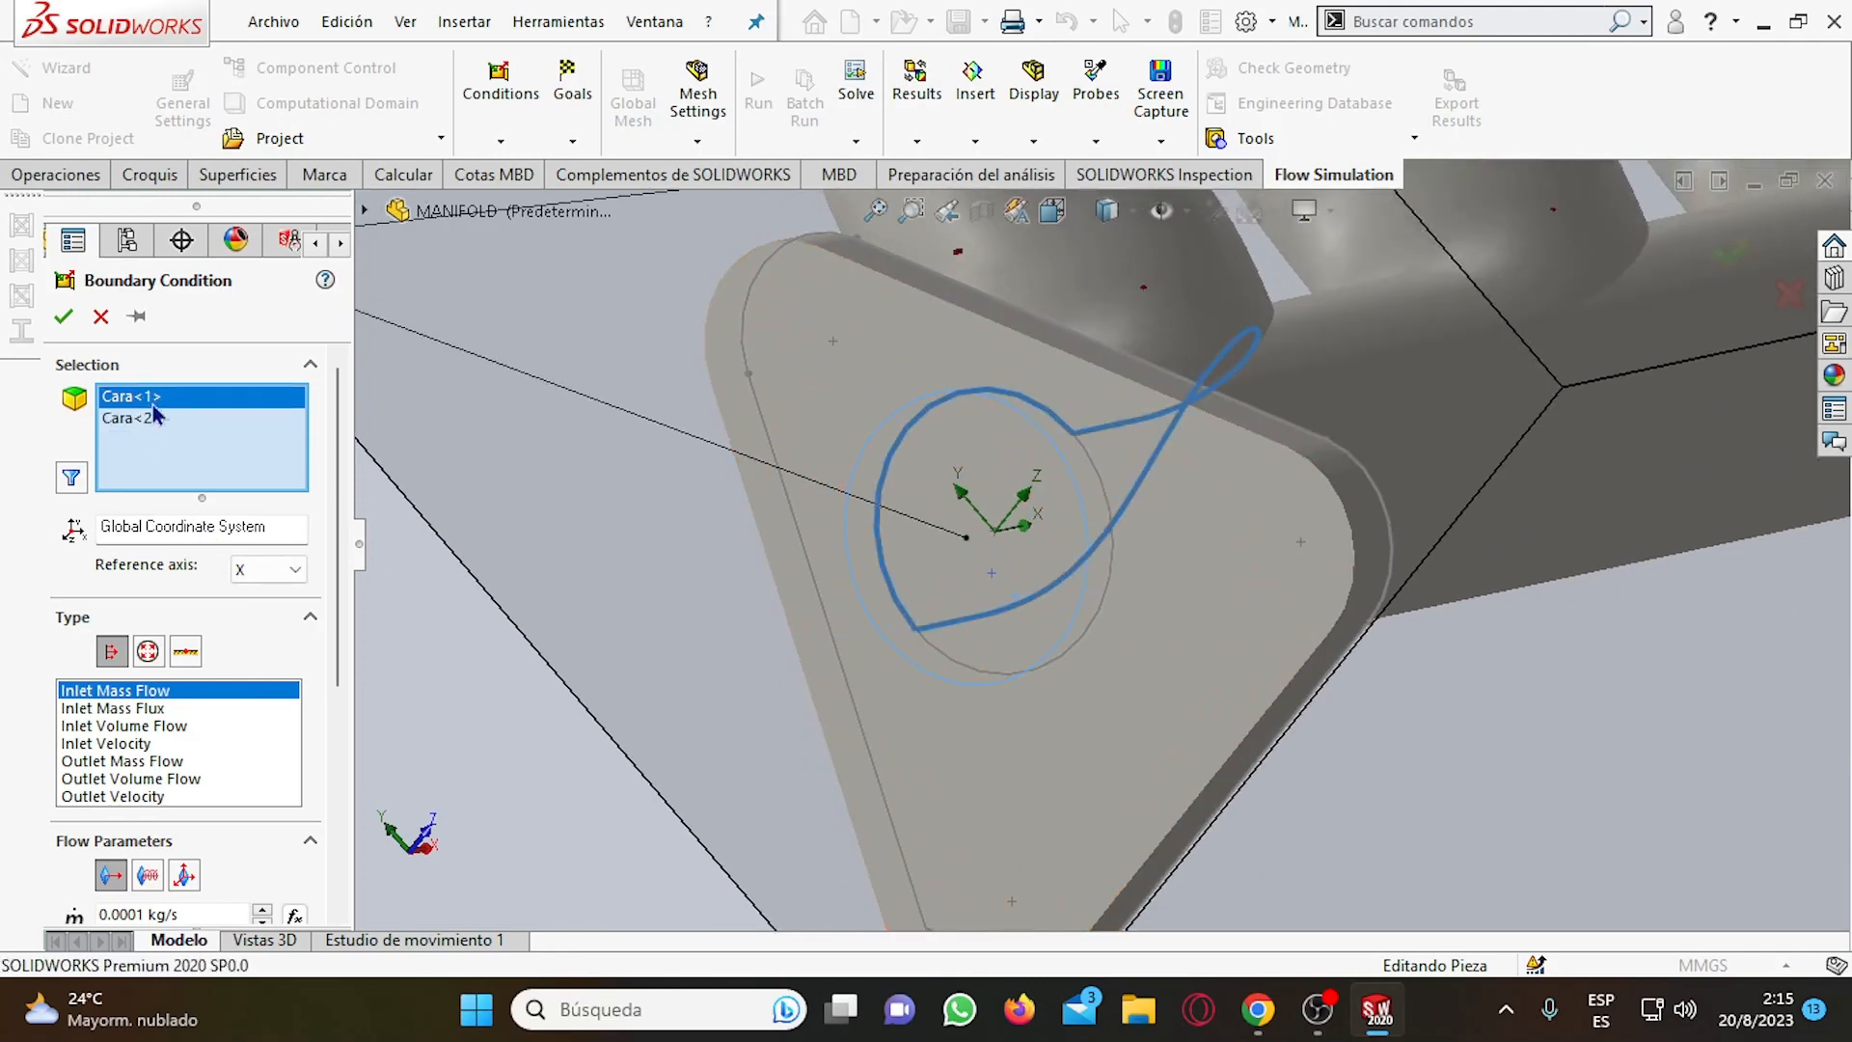
key(Delete)
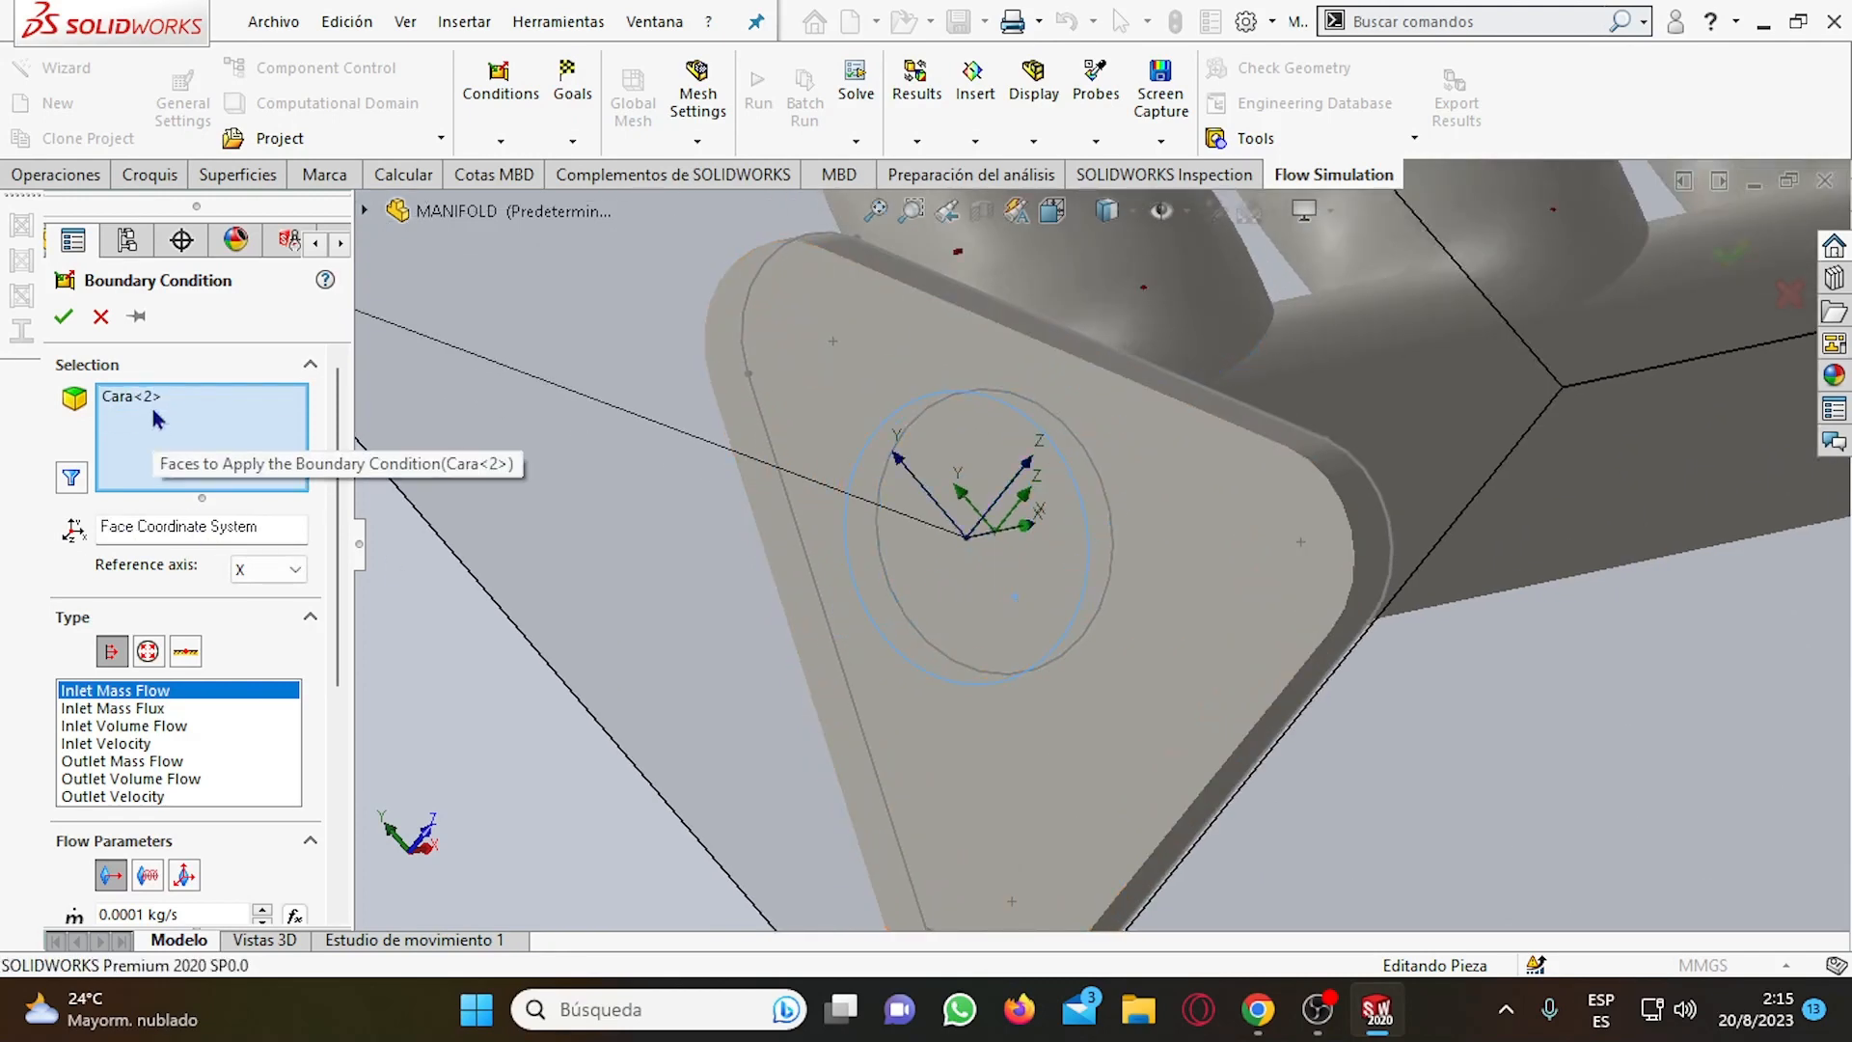
click(155, 399)
key(Delete)
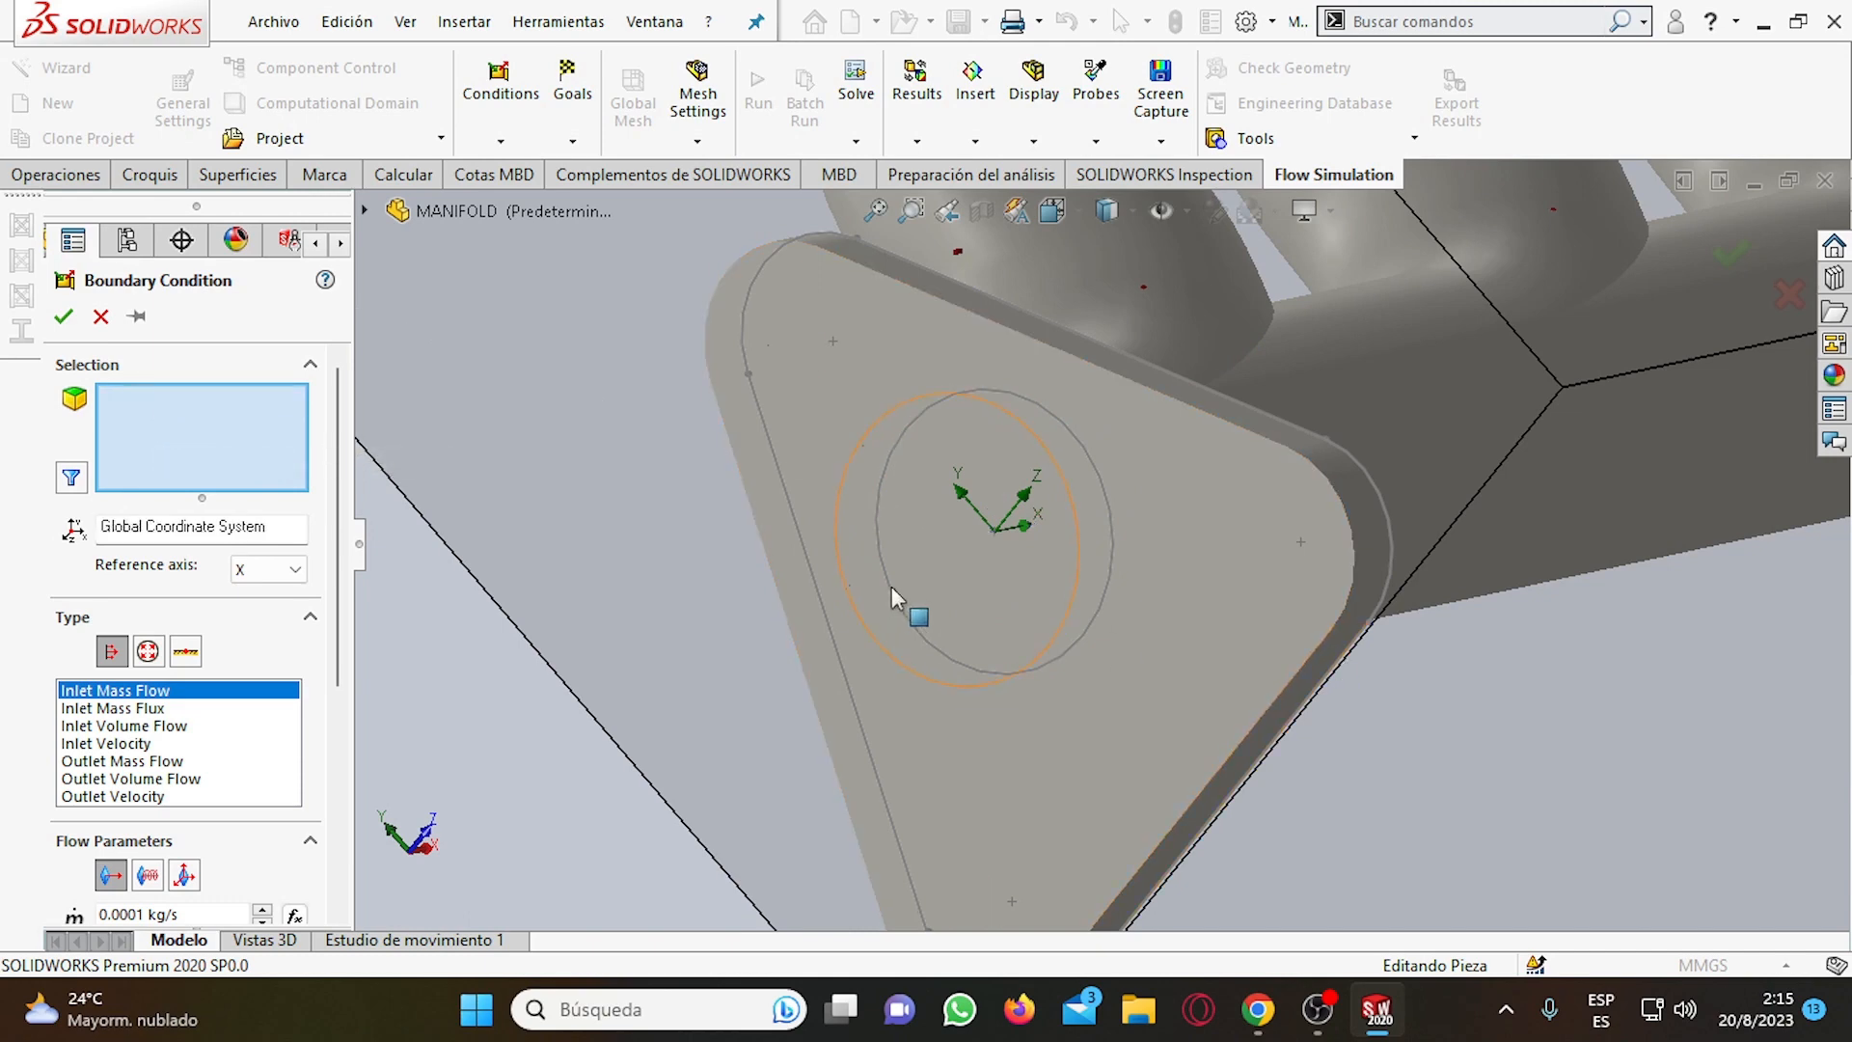
Select the LID8 lid's own face and the inner Vaciado2 face behind it on the triangular flange for the boundary condition.
click(917, 585)
right_click(922, 585)
click(974, 671)
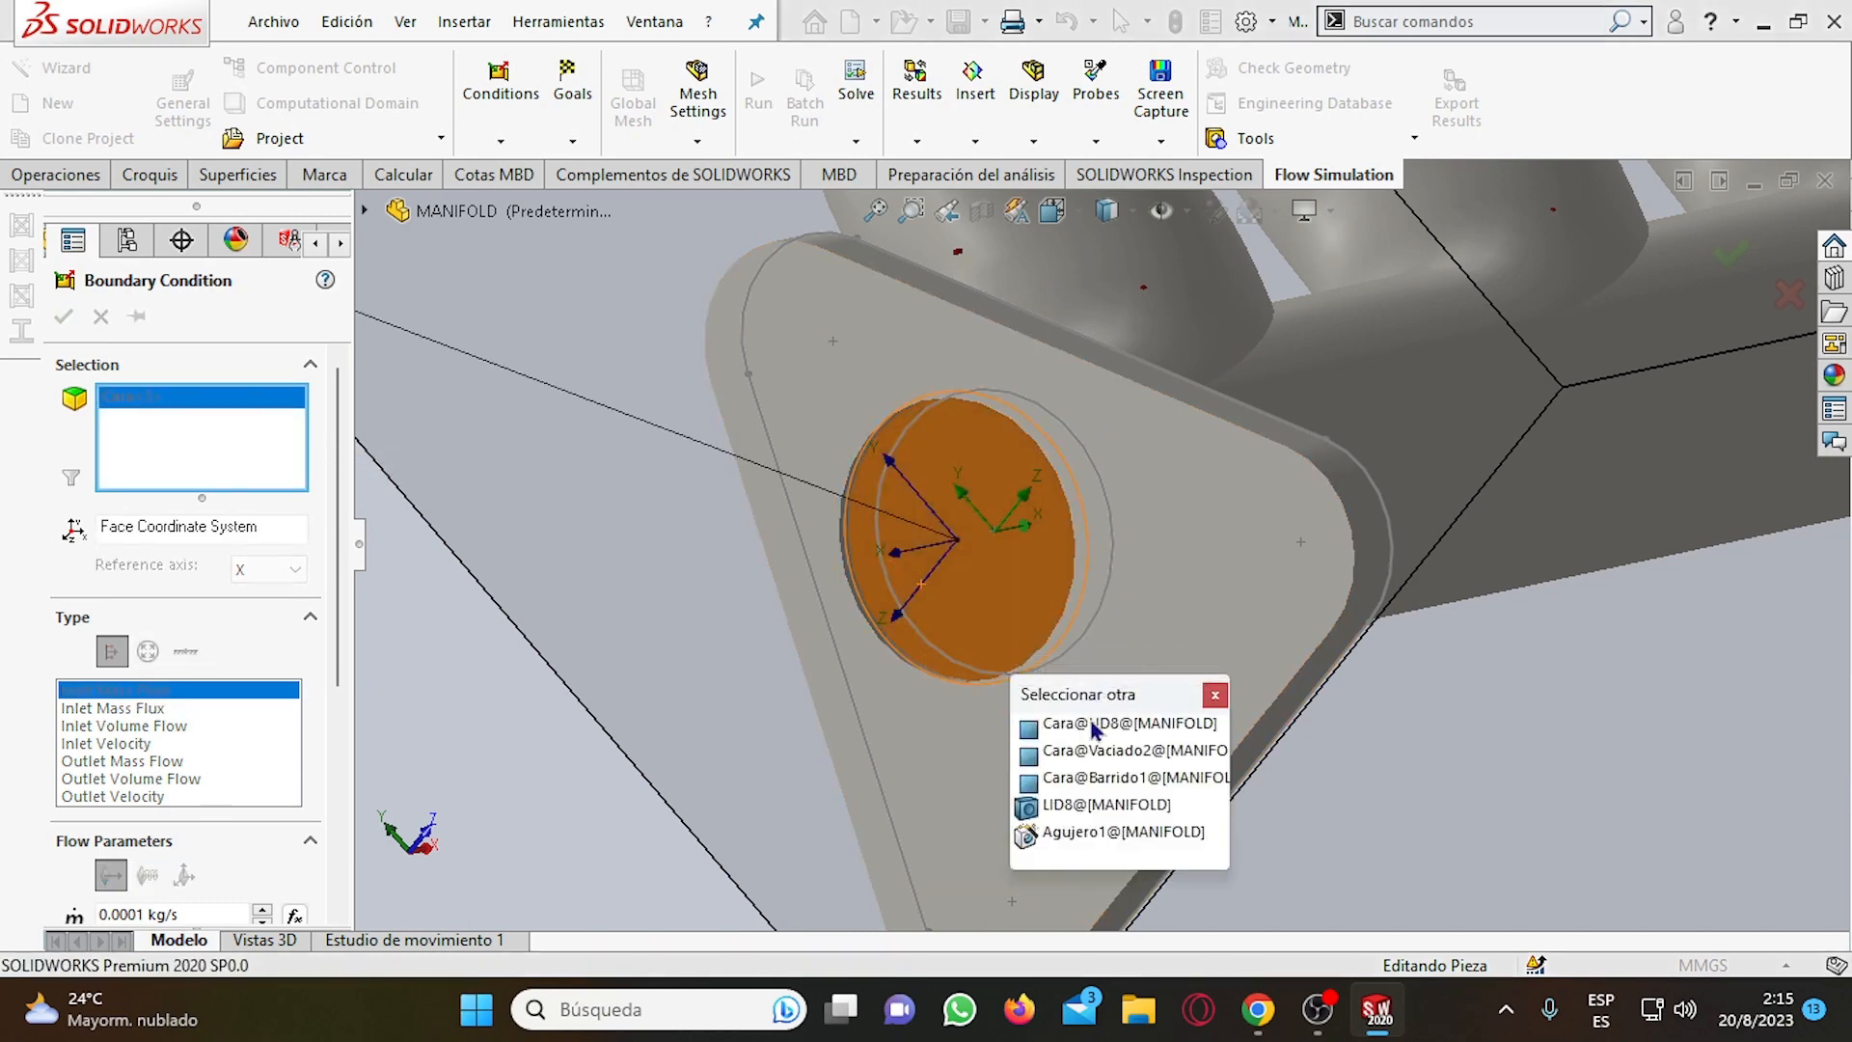
click(1087, 761)
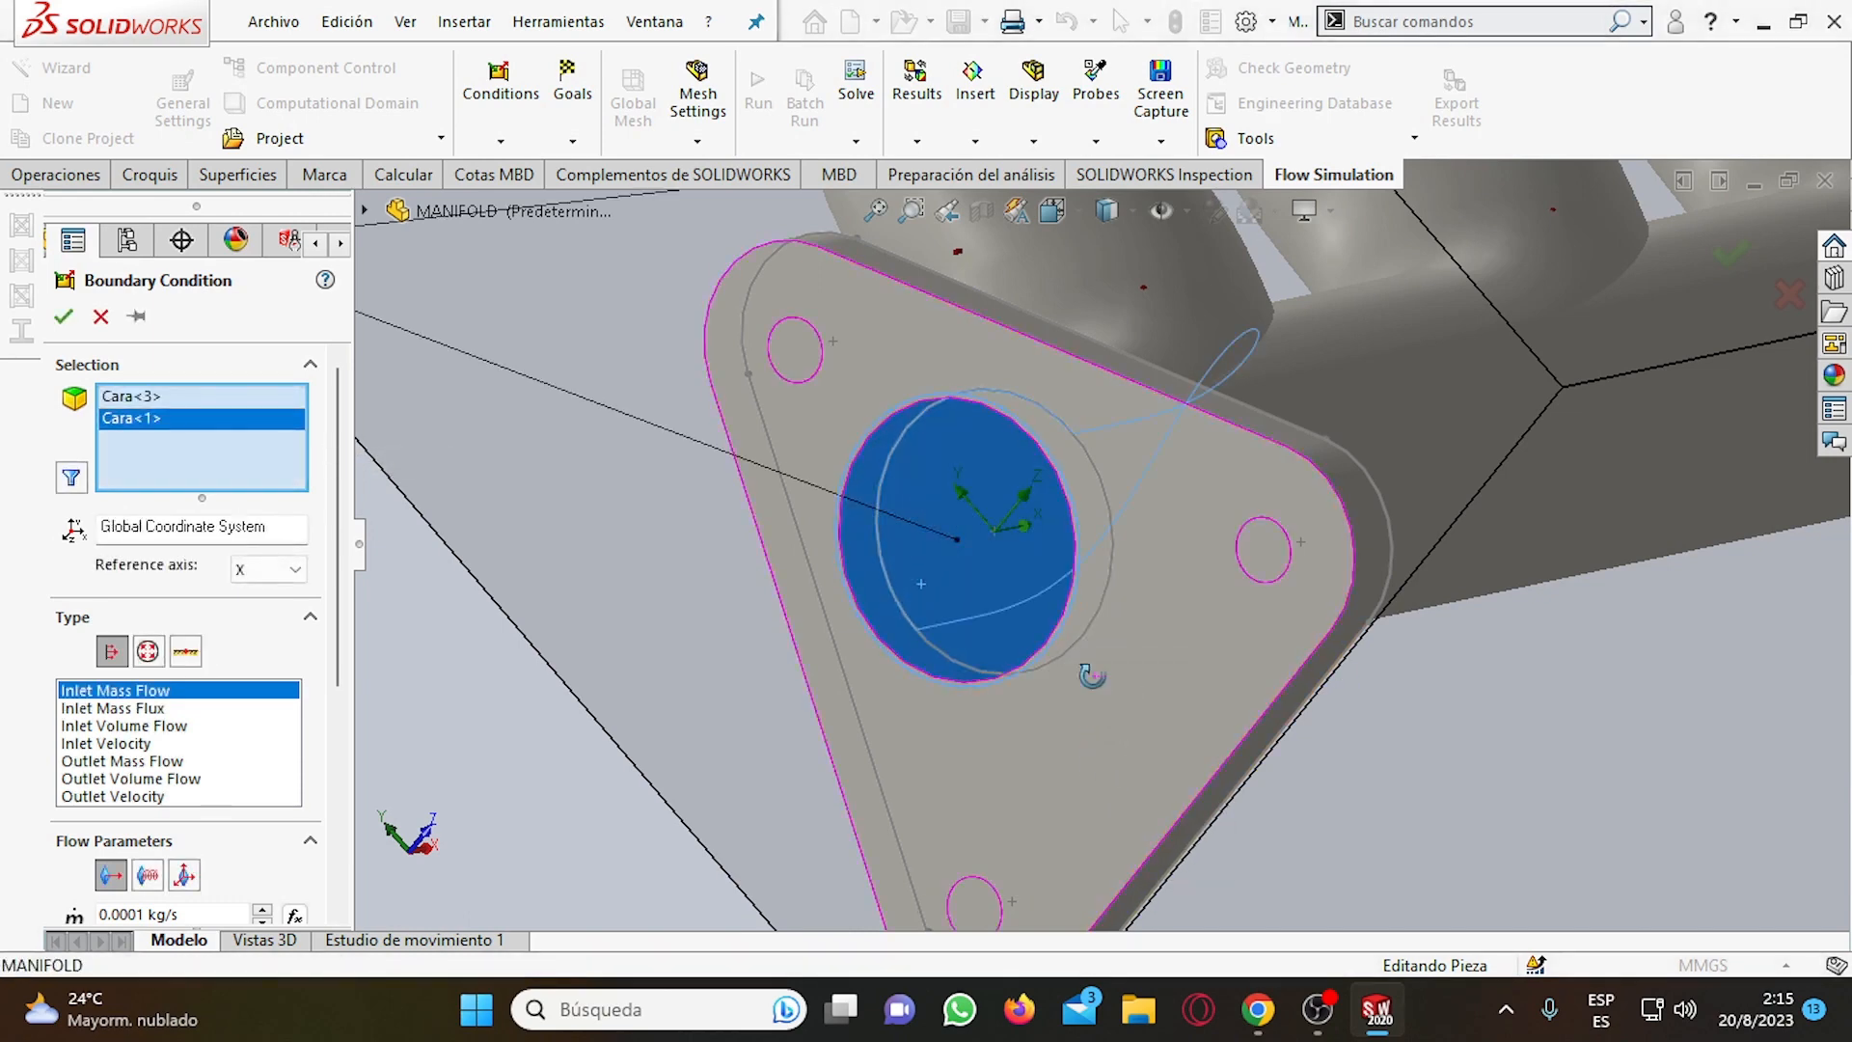
middle_drag(1109, 694, 1091, 745)
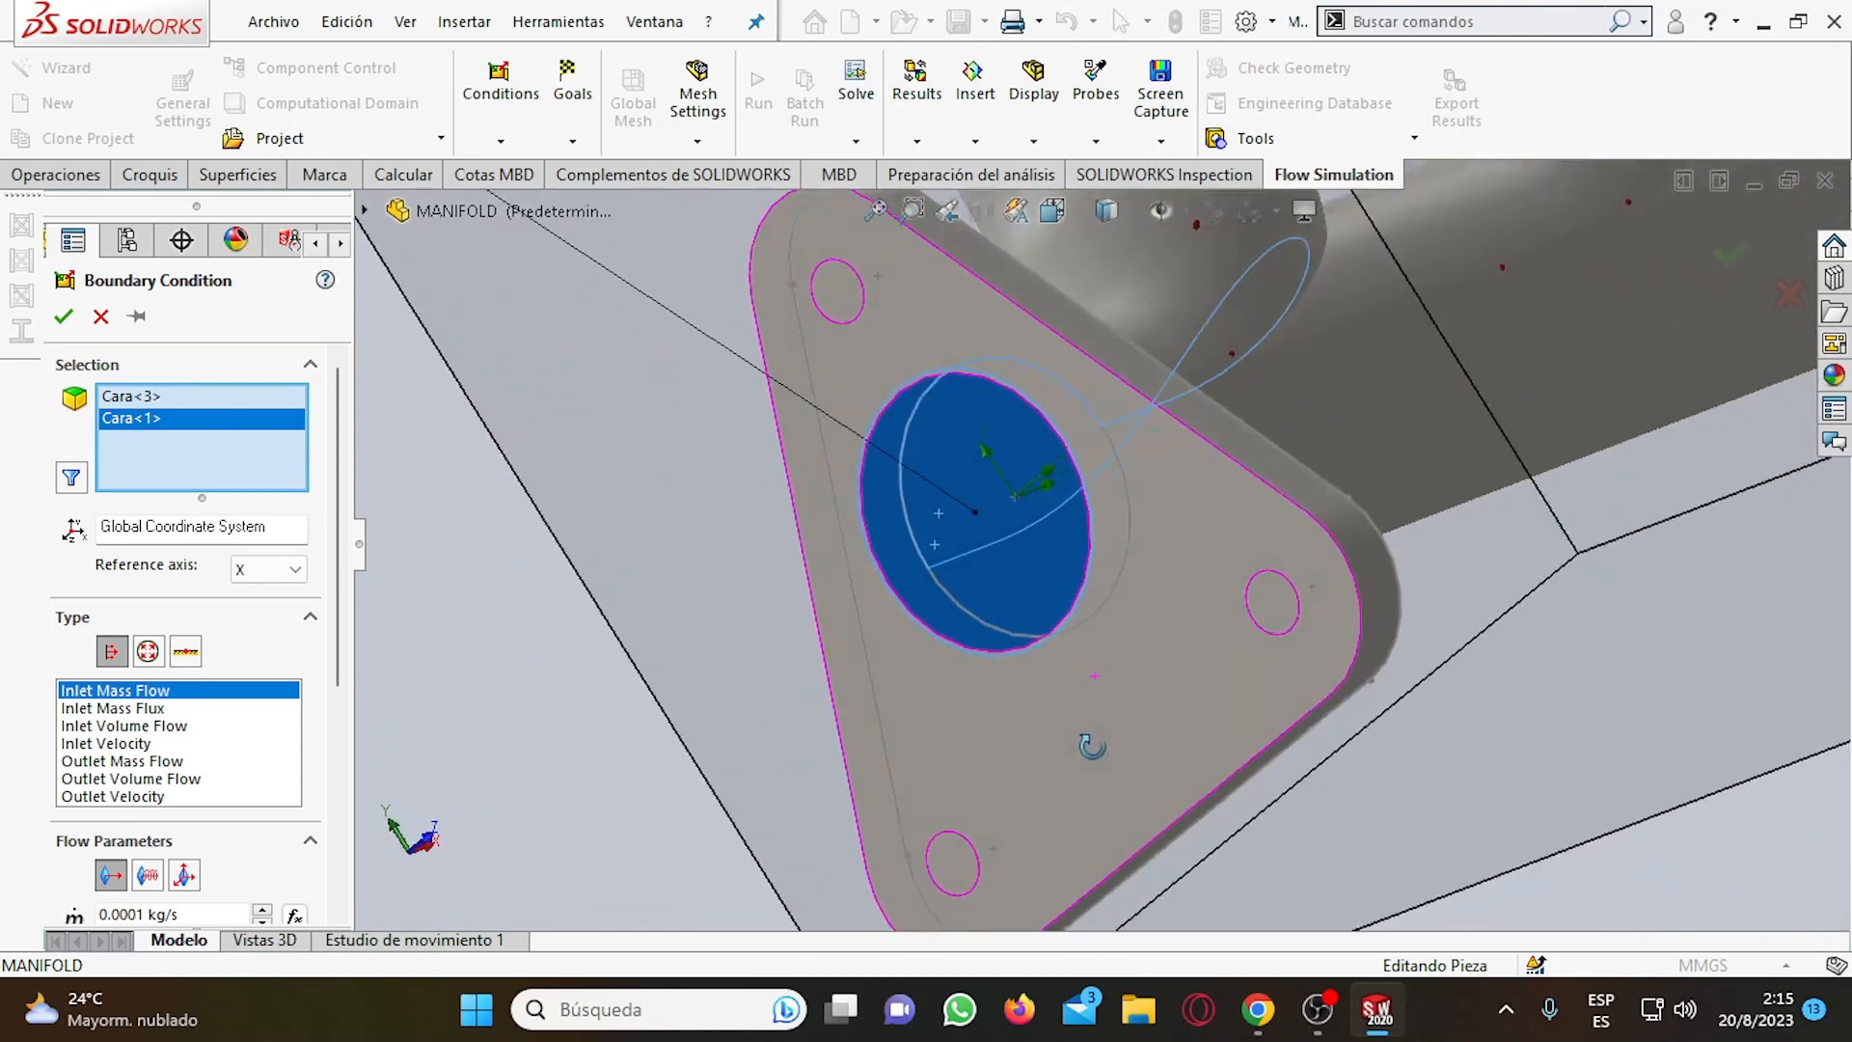
click(1012, 562)
click(992, 563)
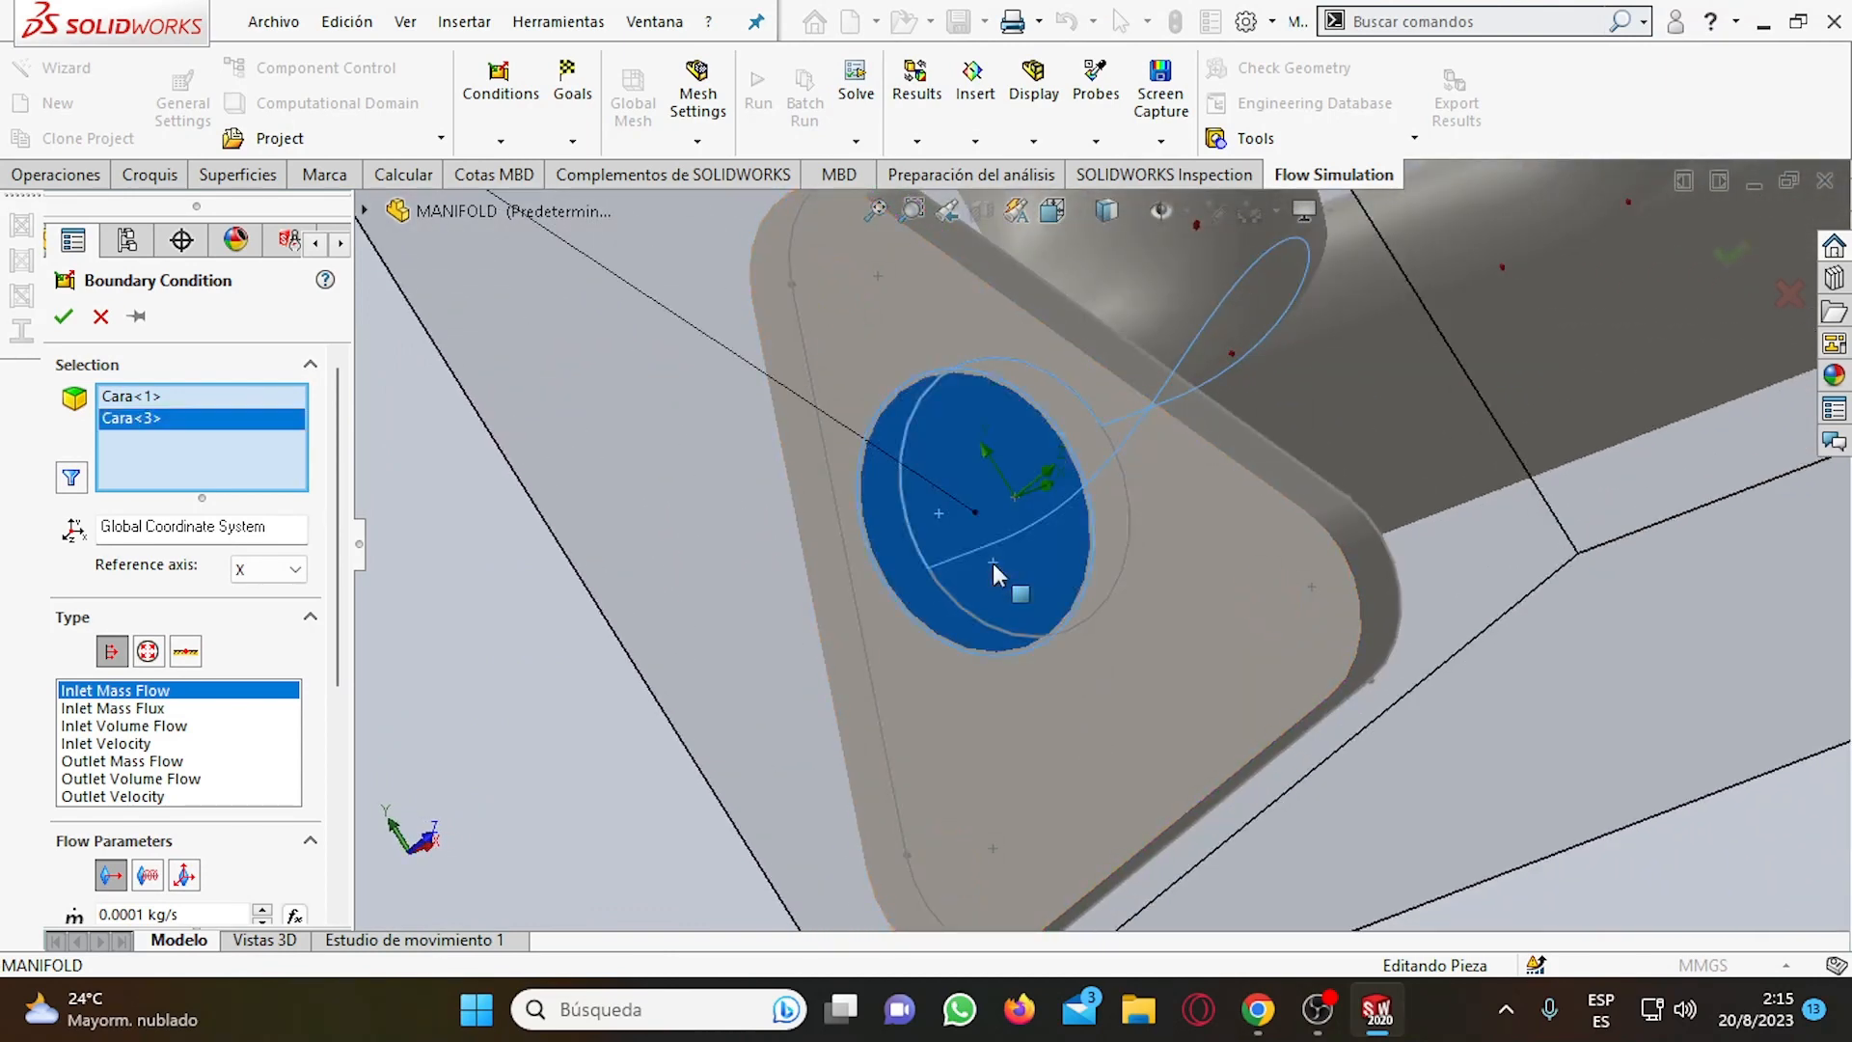
Examine the faces selected at the triangular flange and the nearby runner from several angles and distances.
middle_drag(992, 563, 1090, 617)
scroll(1090, 616, up, 3)
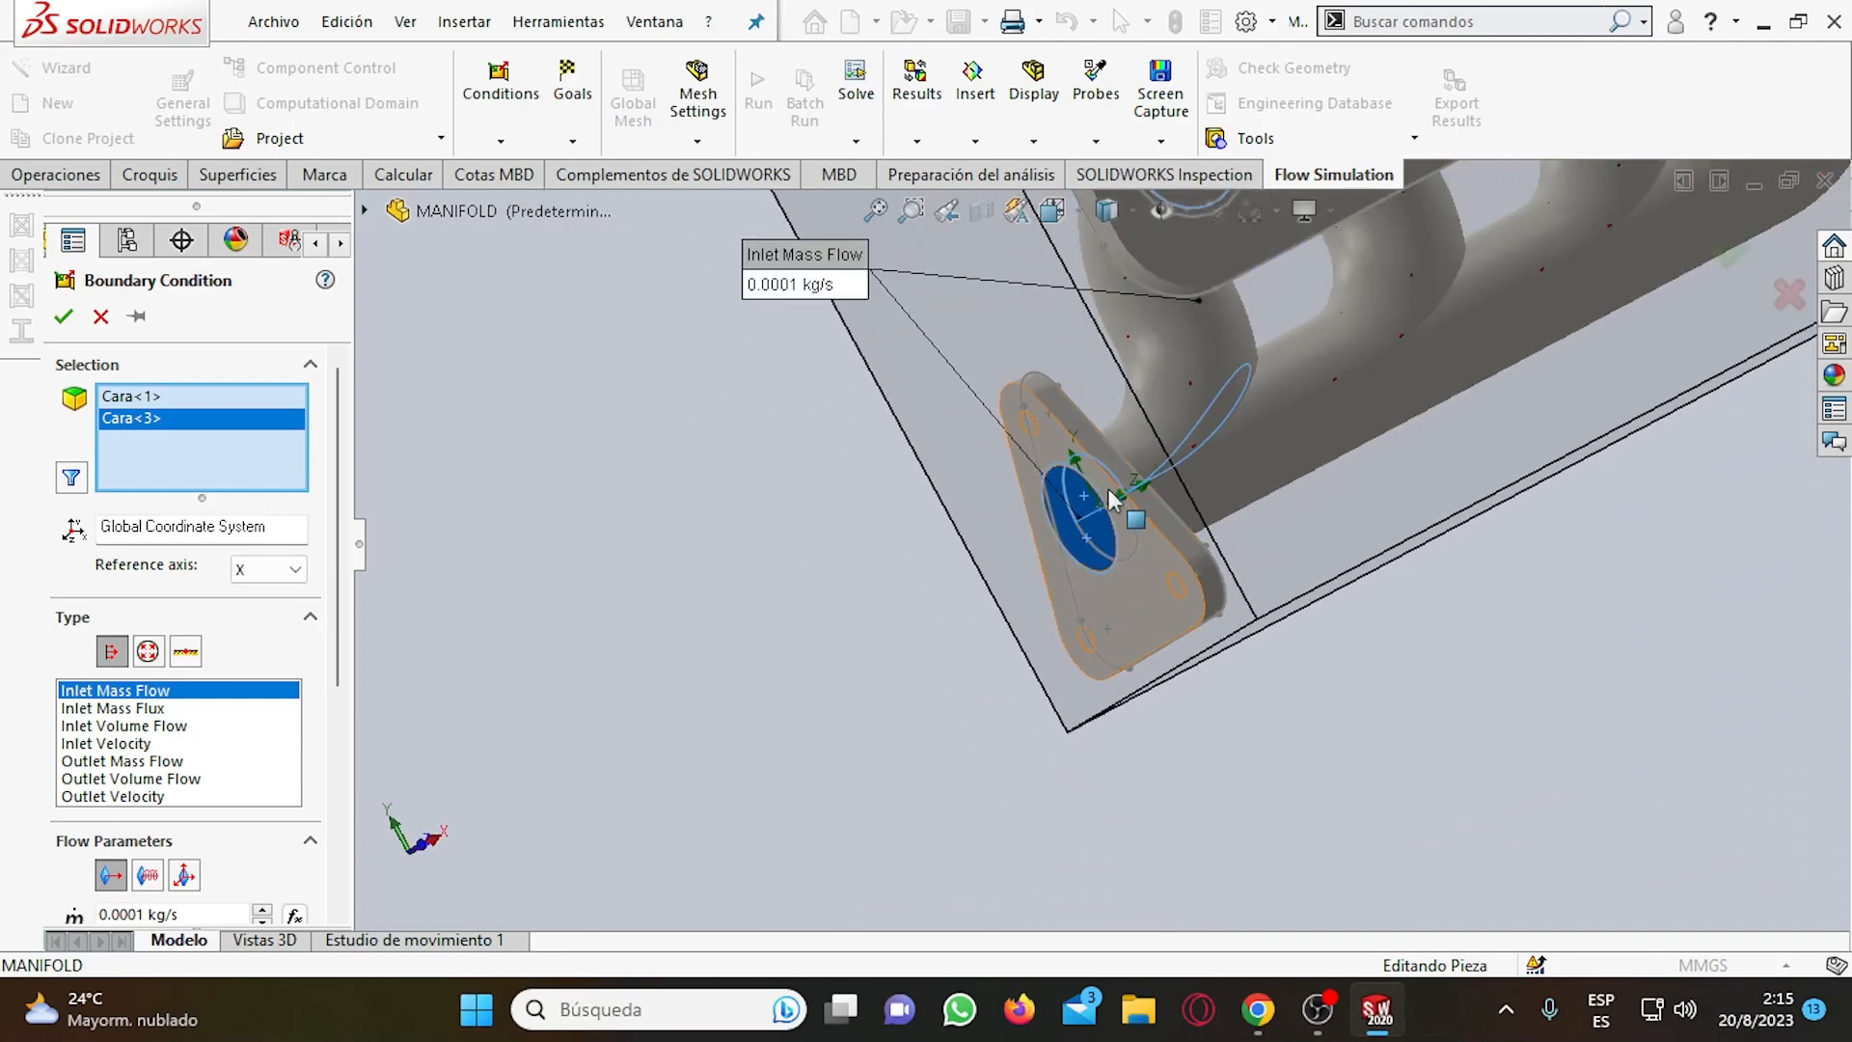
middle_drag(1109, 516, 1094, 560)
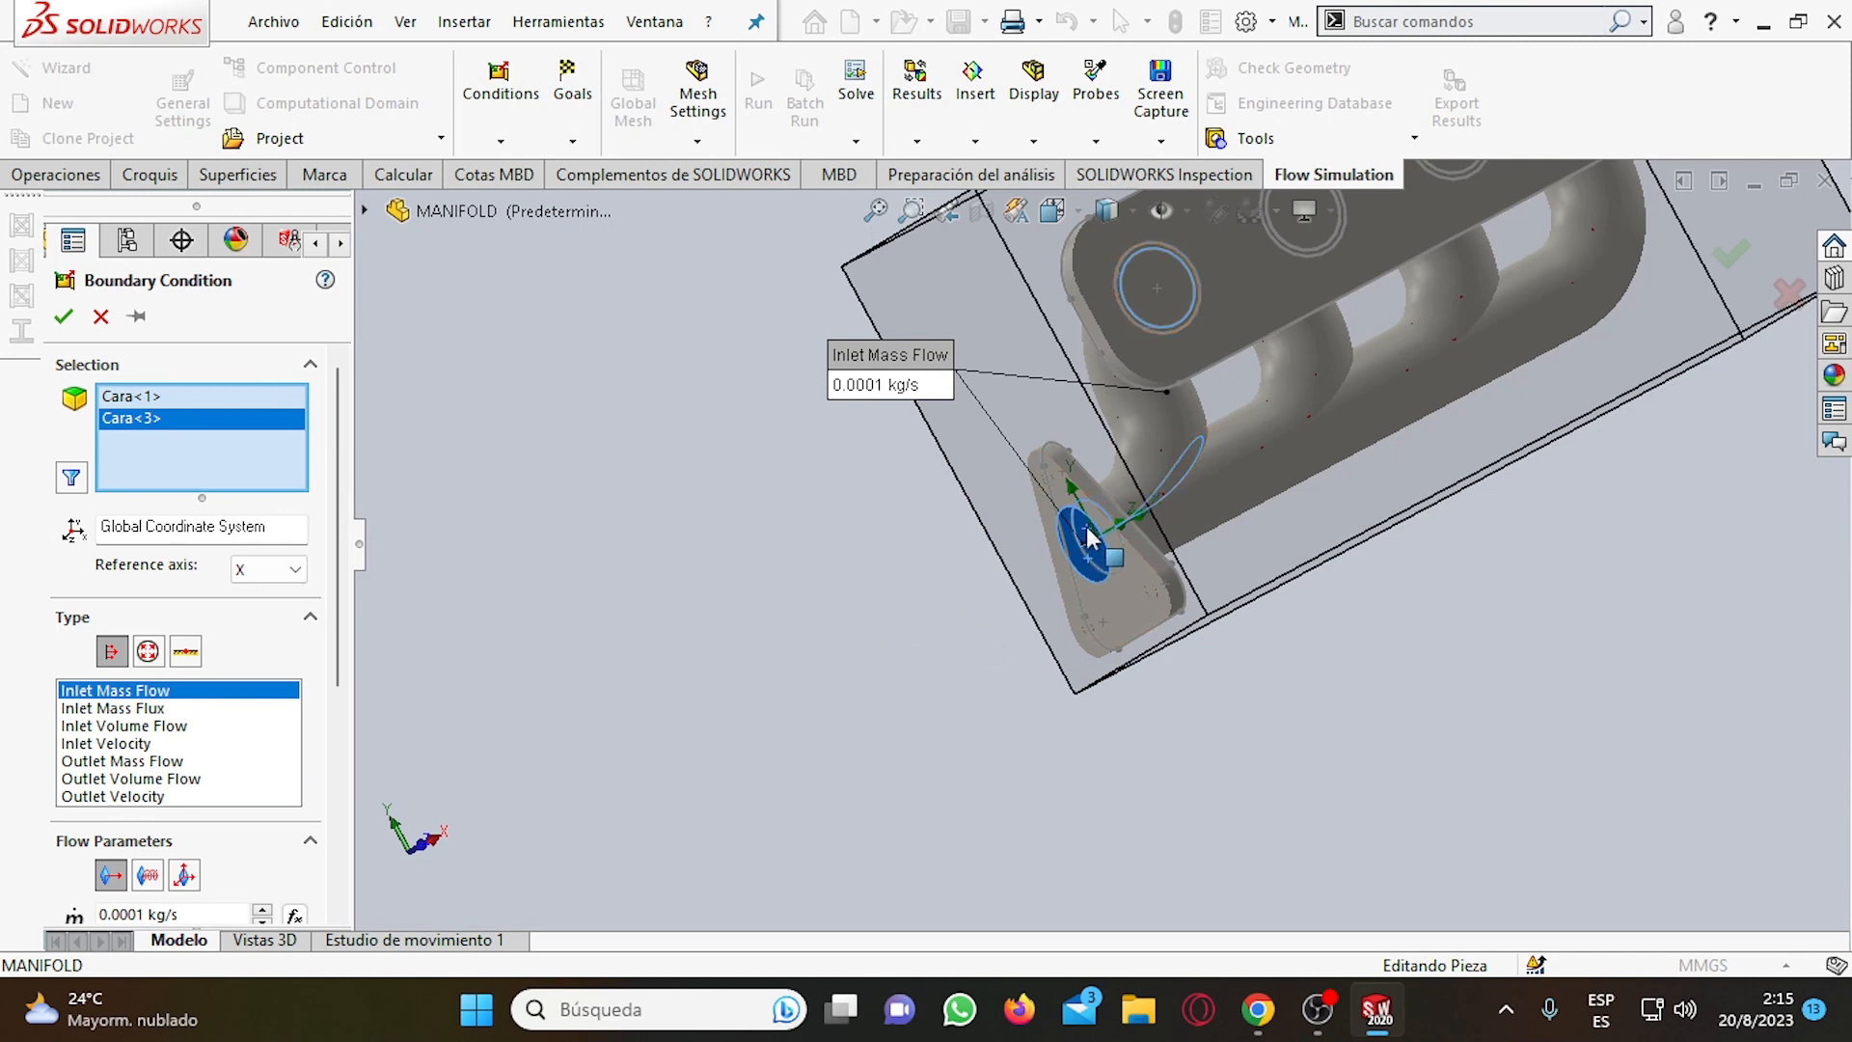
scroll(1088, 542, down, 5)
scroll(1109, 582, up, 8)
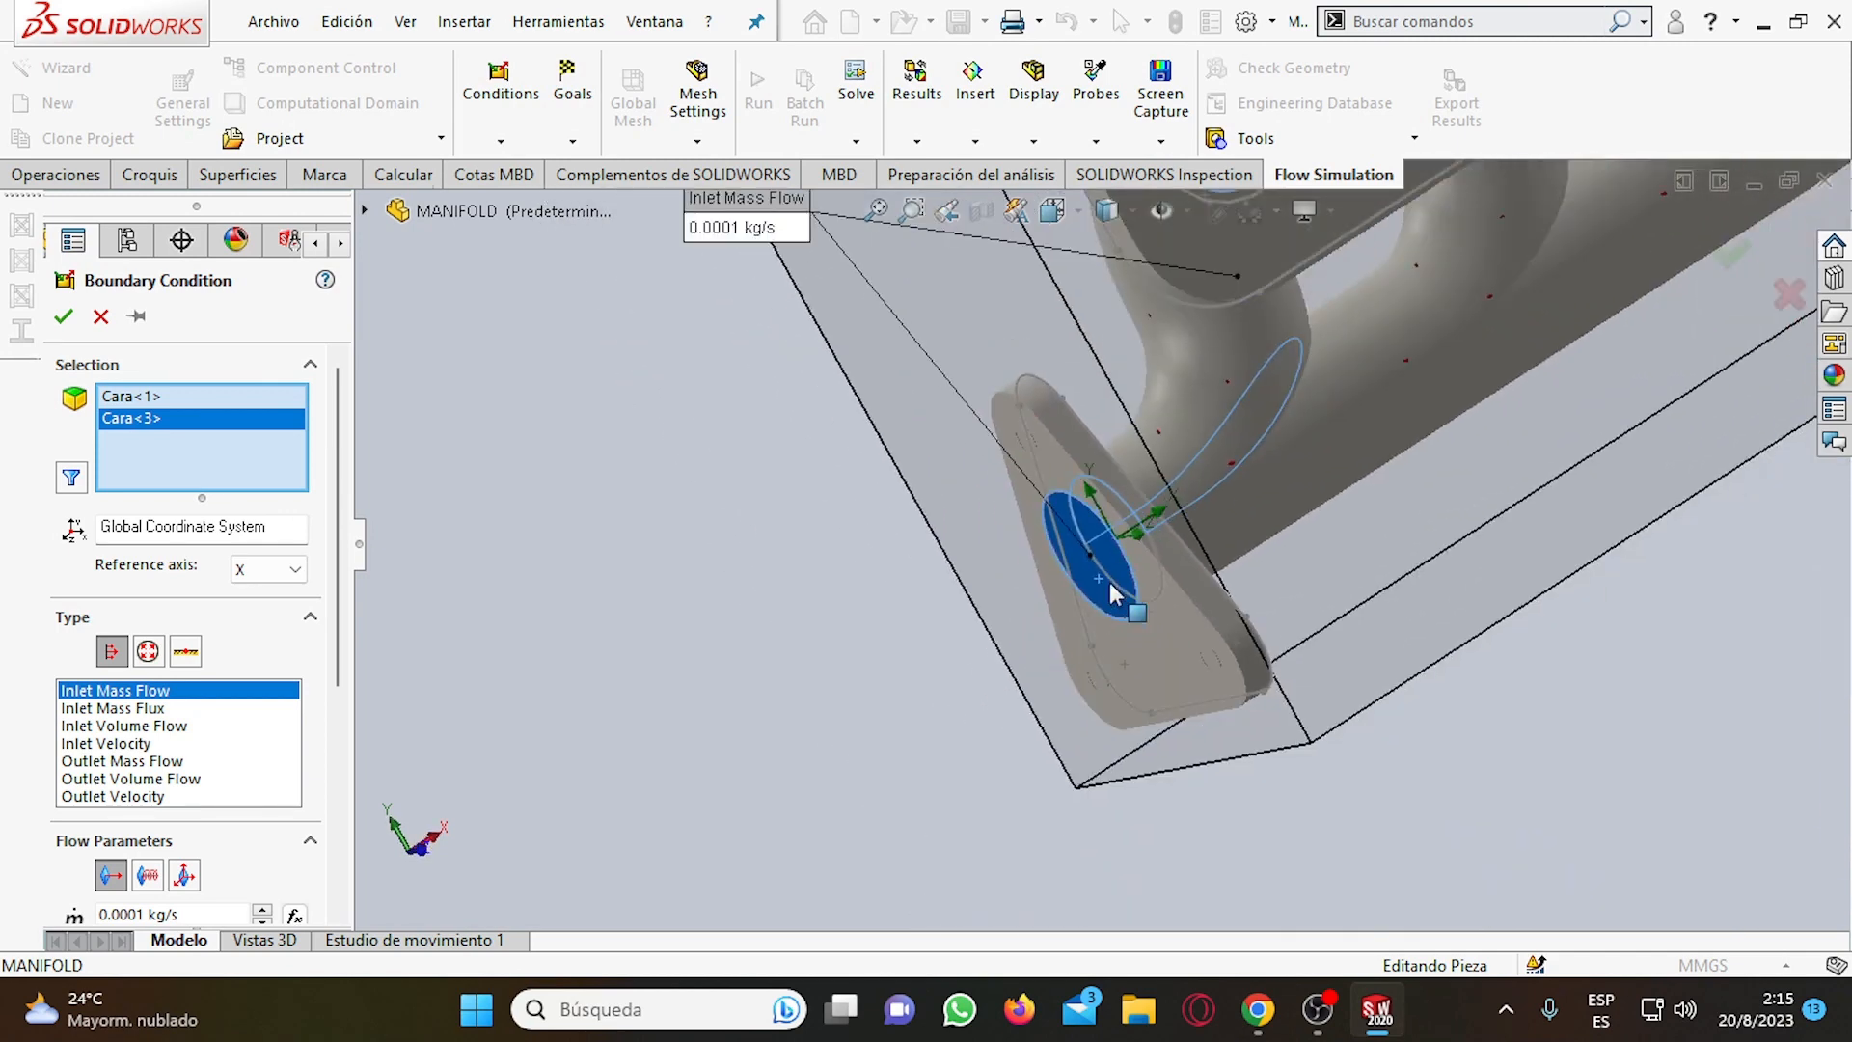
scroll(1140, 521, down, 5)
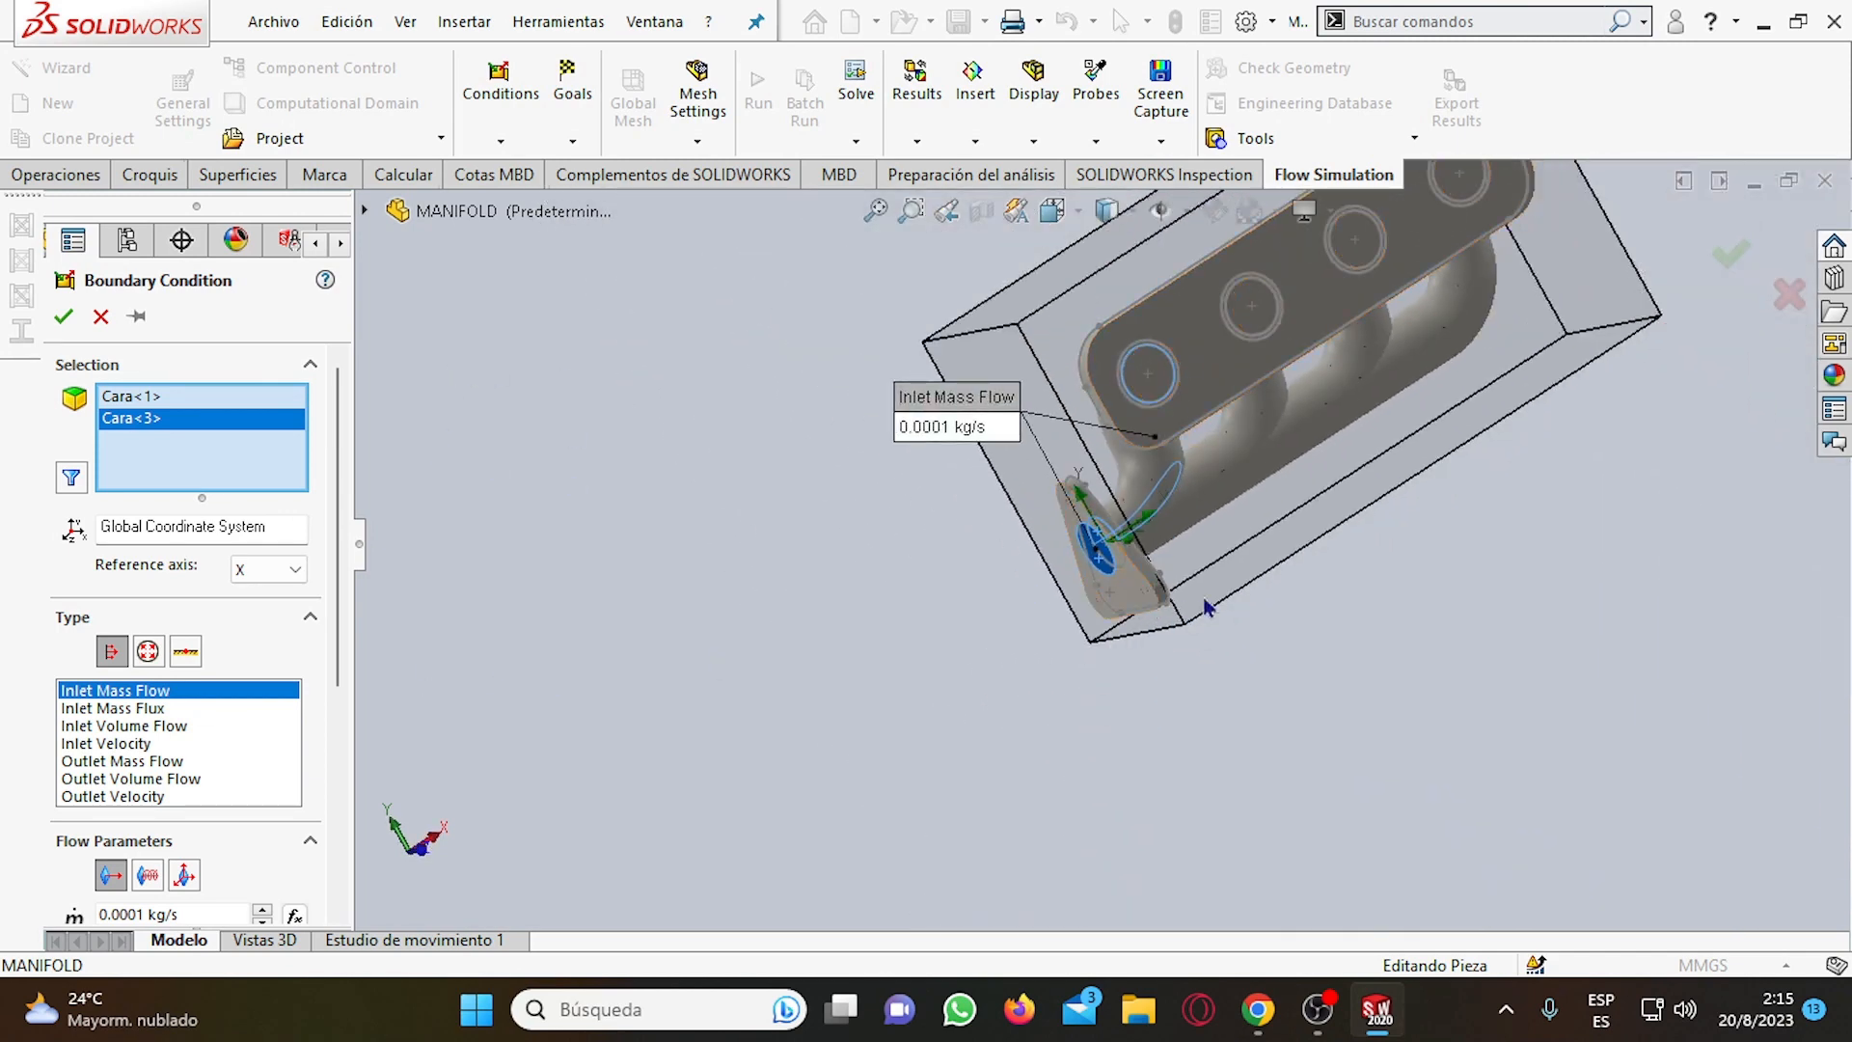
middle_drag(1140, 520, 1256, 521)
scroll(1256, 519, up, 6)
scroll(1279, 380, down, 4)
middle_drag(1109, 714, 1072, 487)
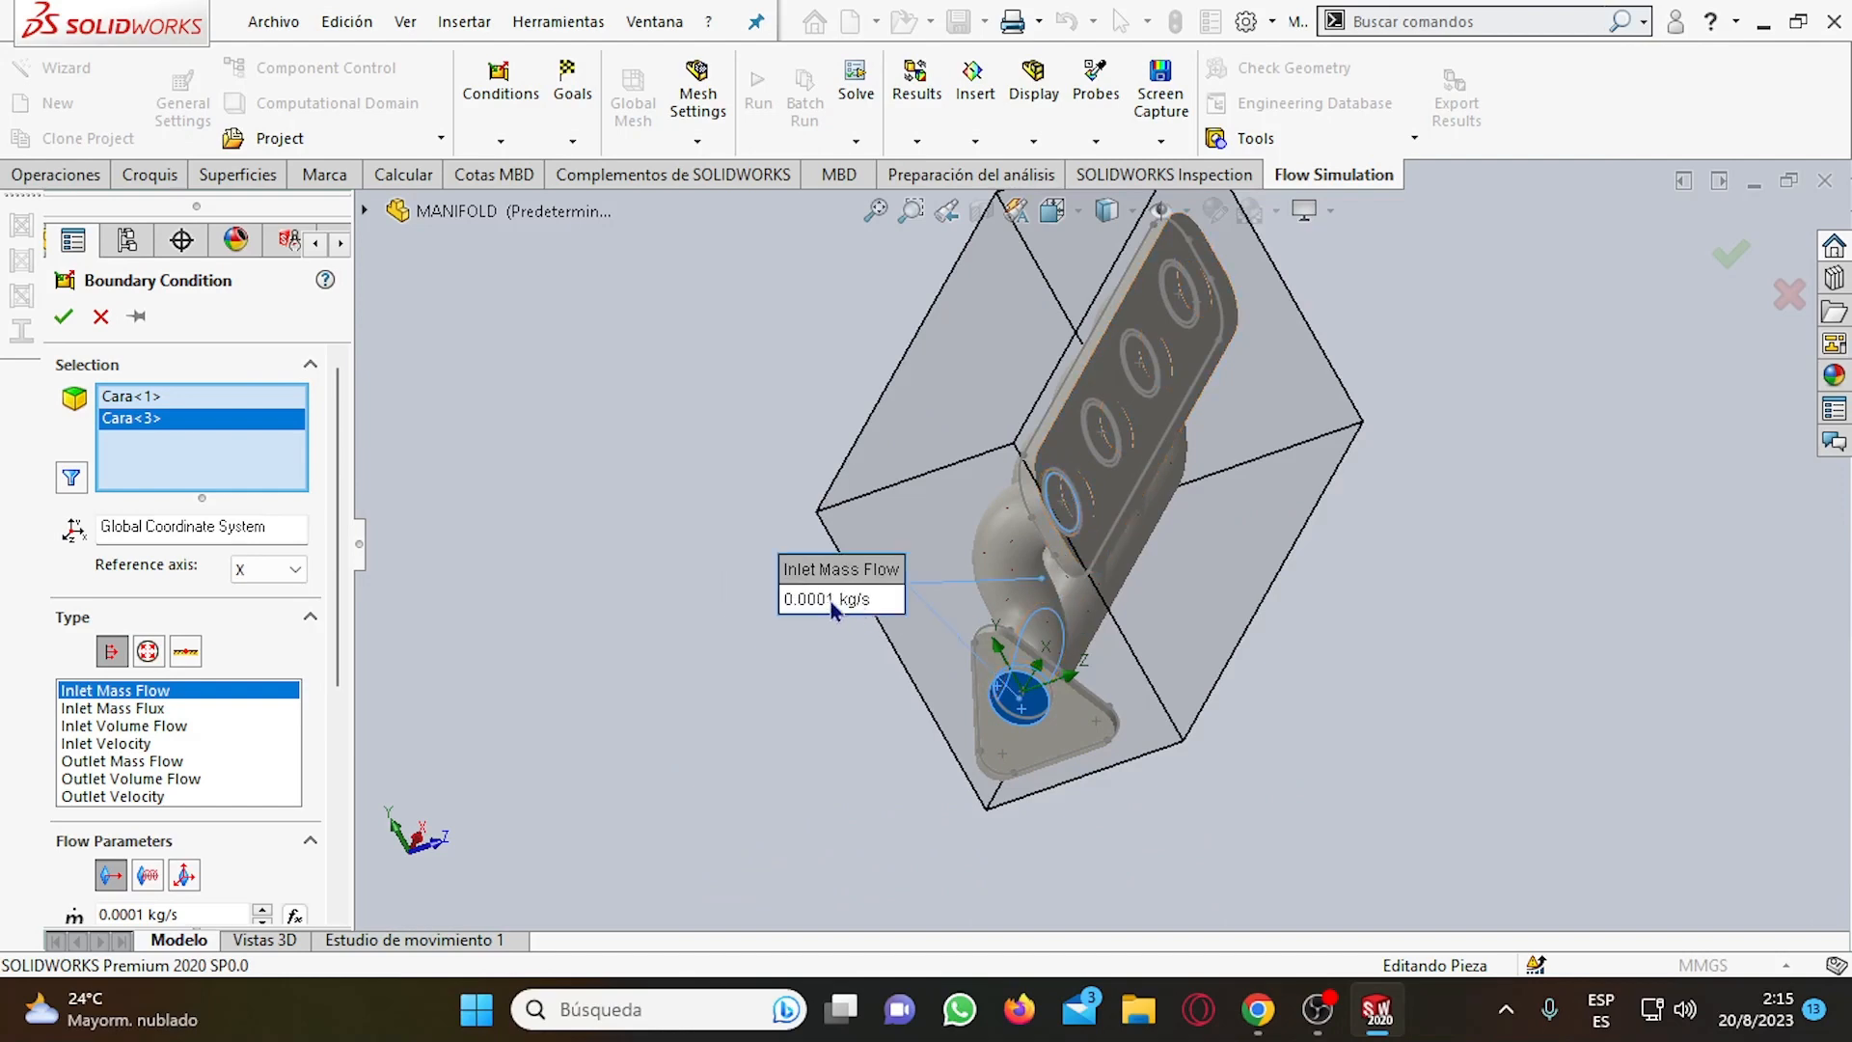
Remove the inner face Cara<1> from the boundary condition's selection, keeping only the lid's face on the triangular flange.
scroll(1047, 569, down, 5)
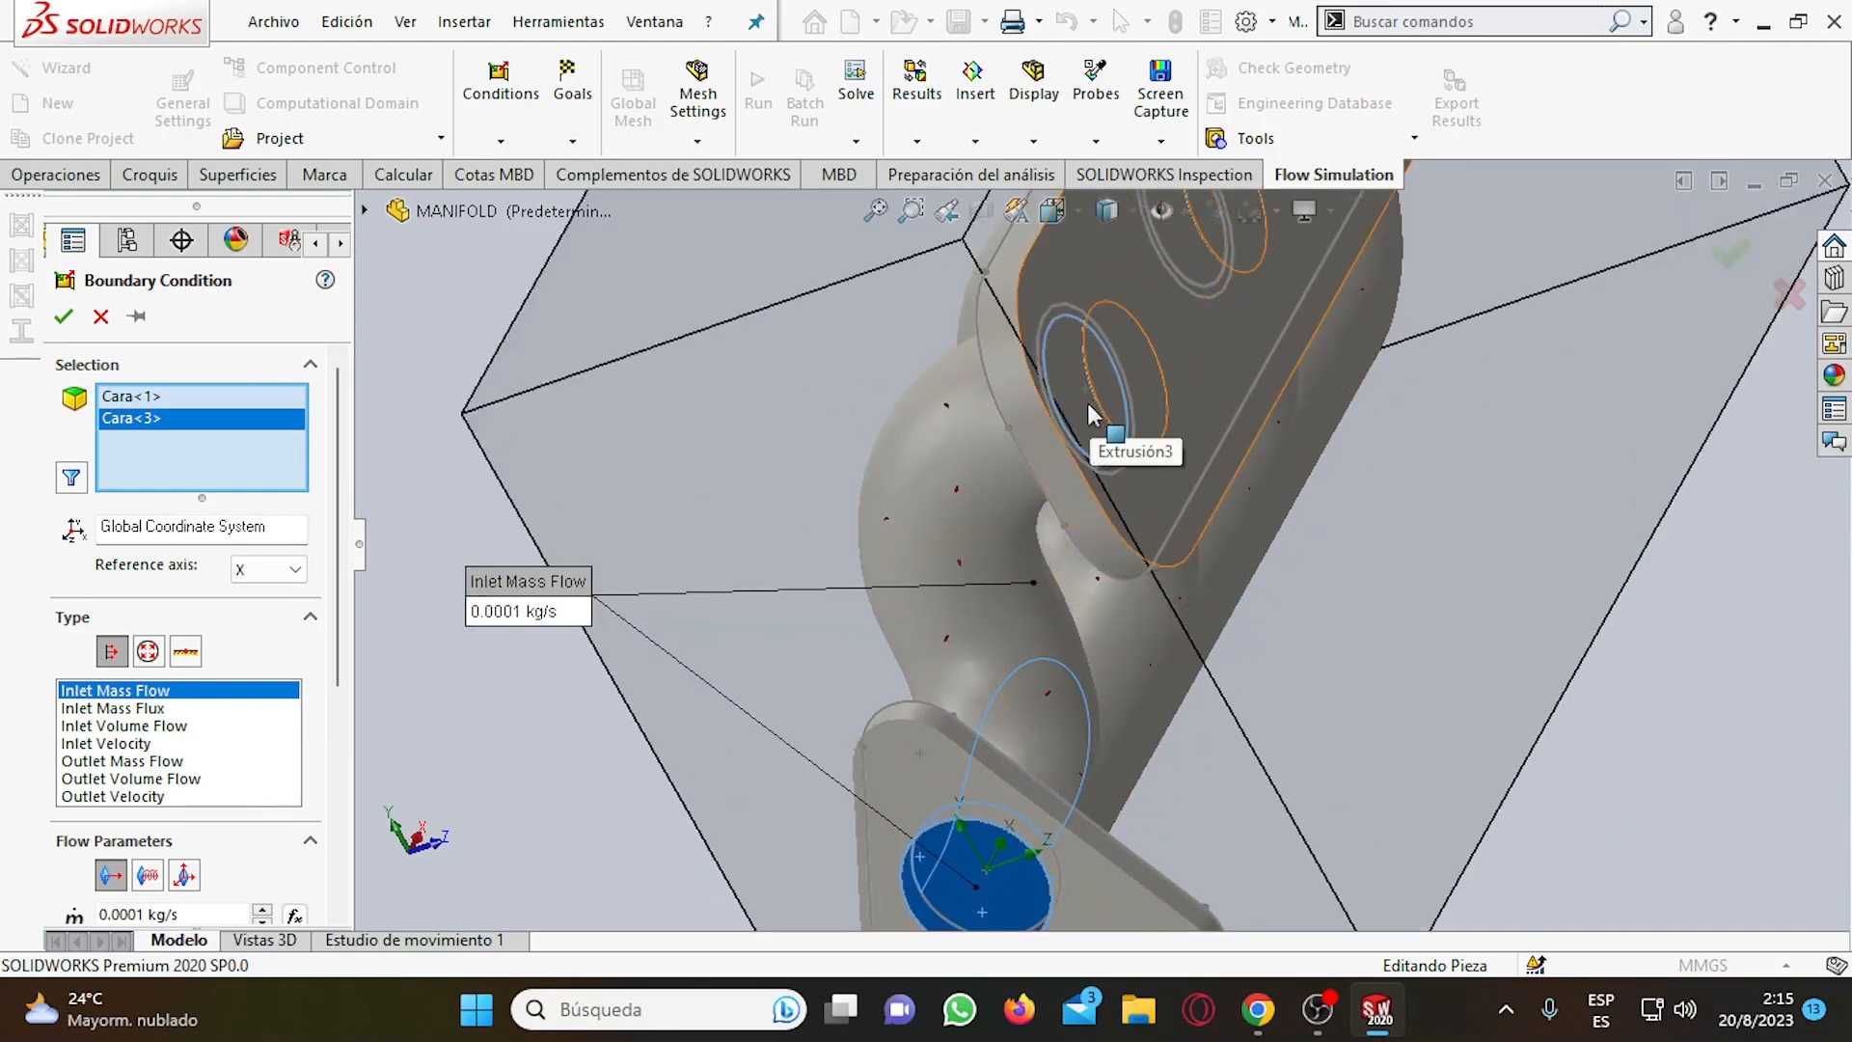
scroll(986, 749, down, 2)
key(f)
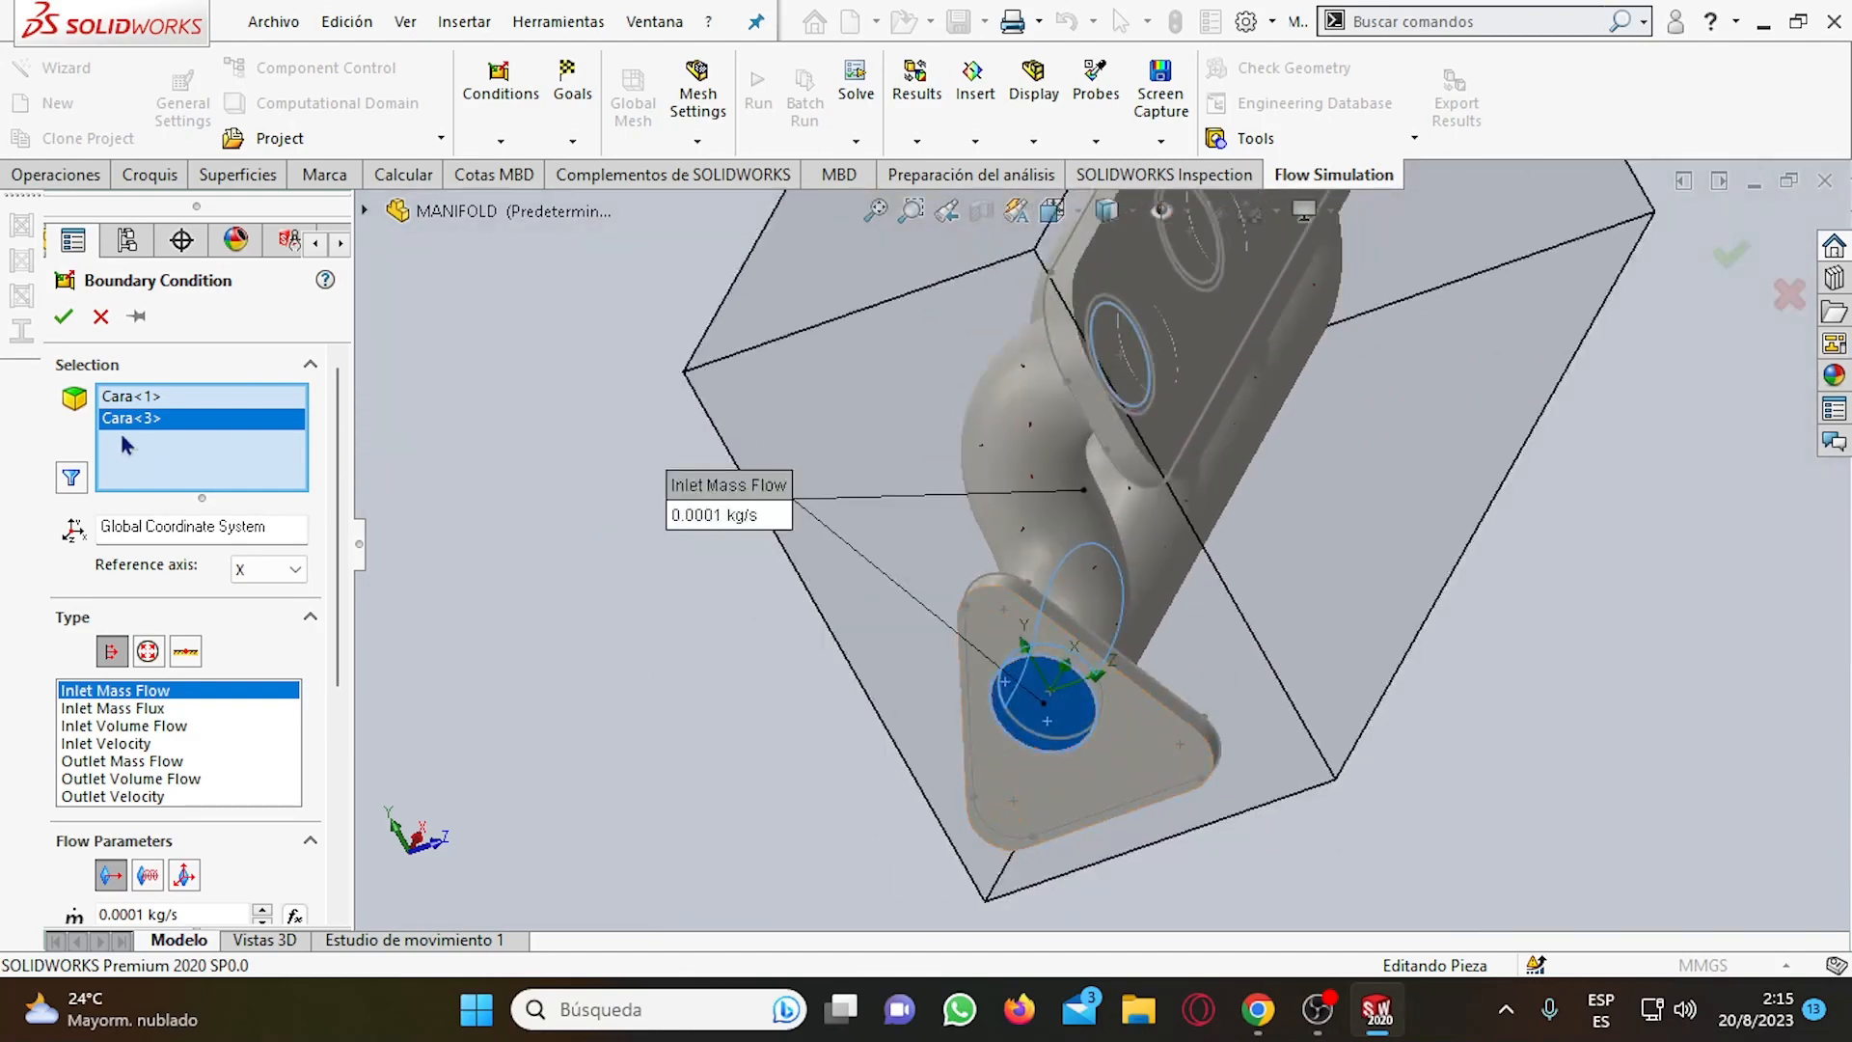
click(145, 405)
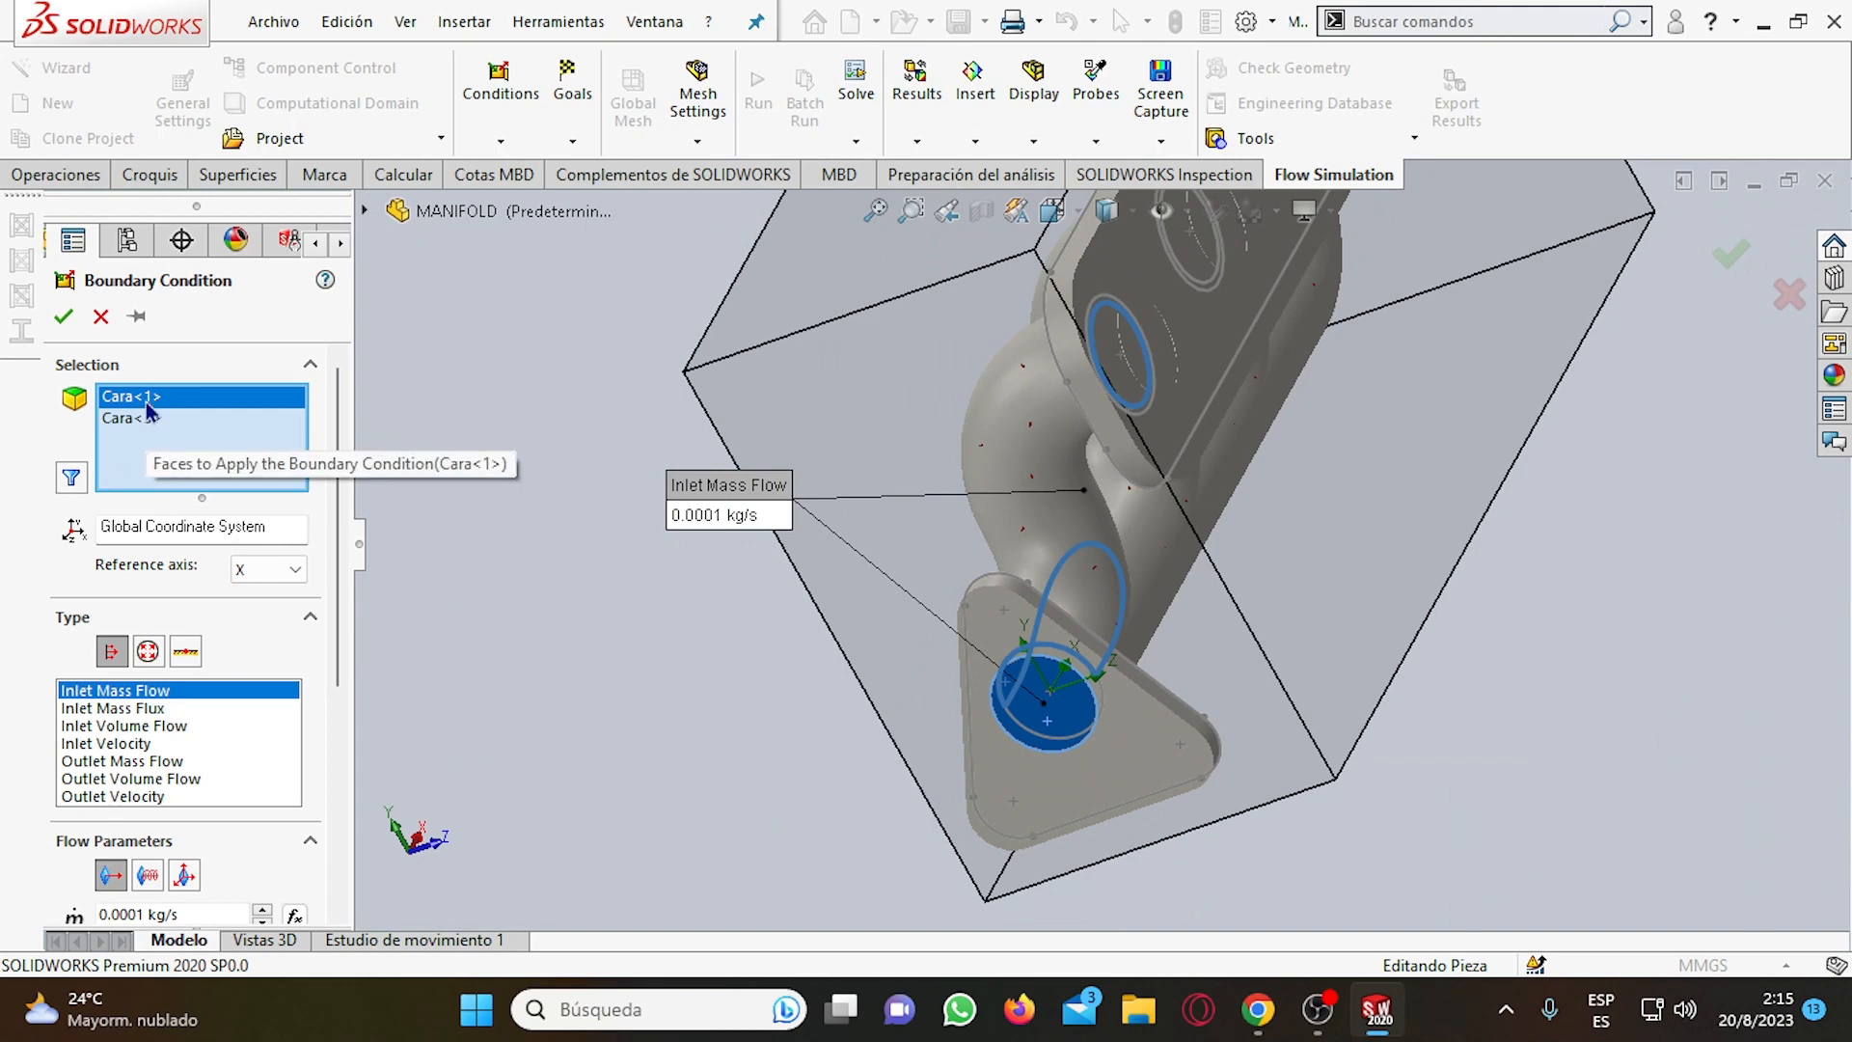
key(Delete)
scroll(1133, 546, up, 2)
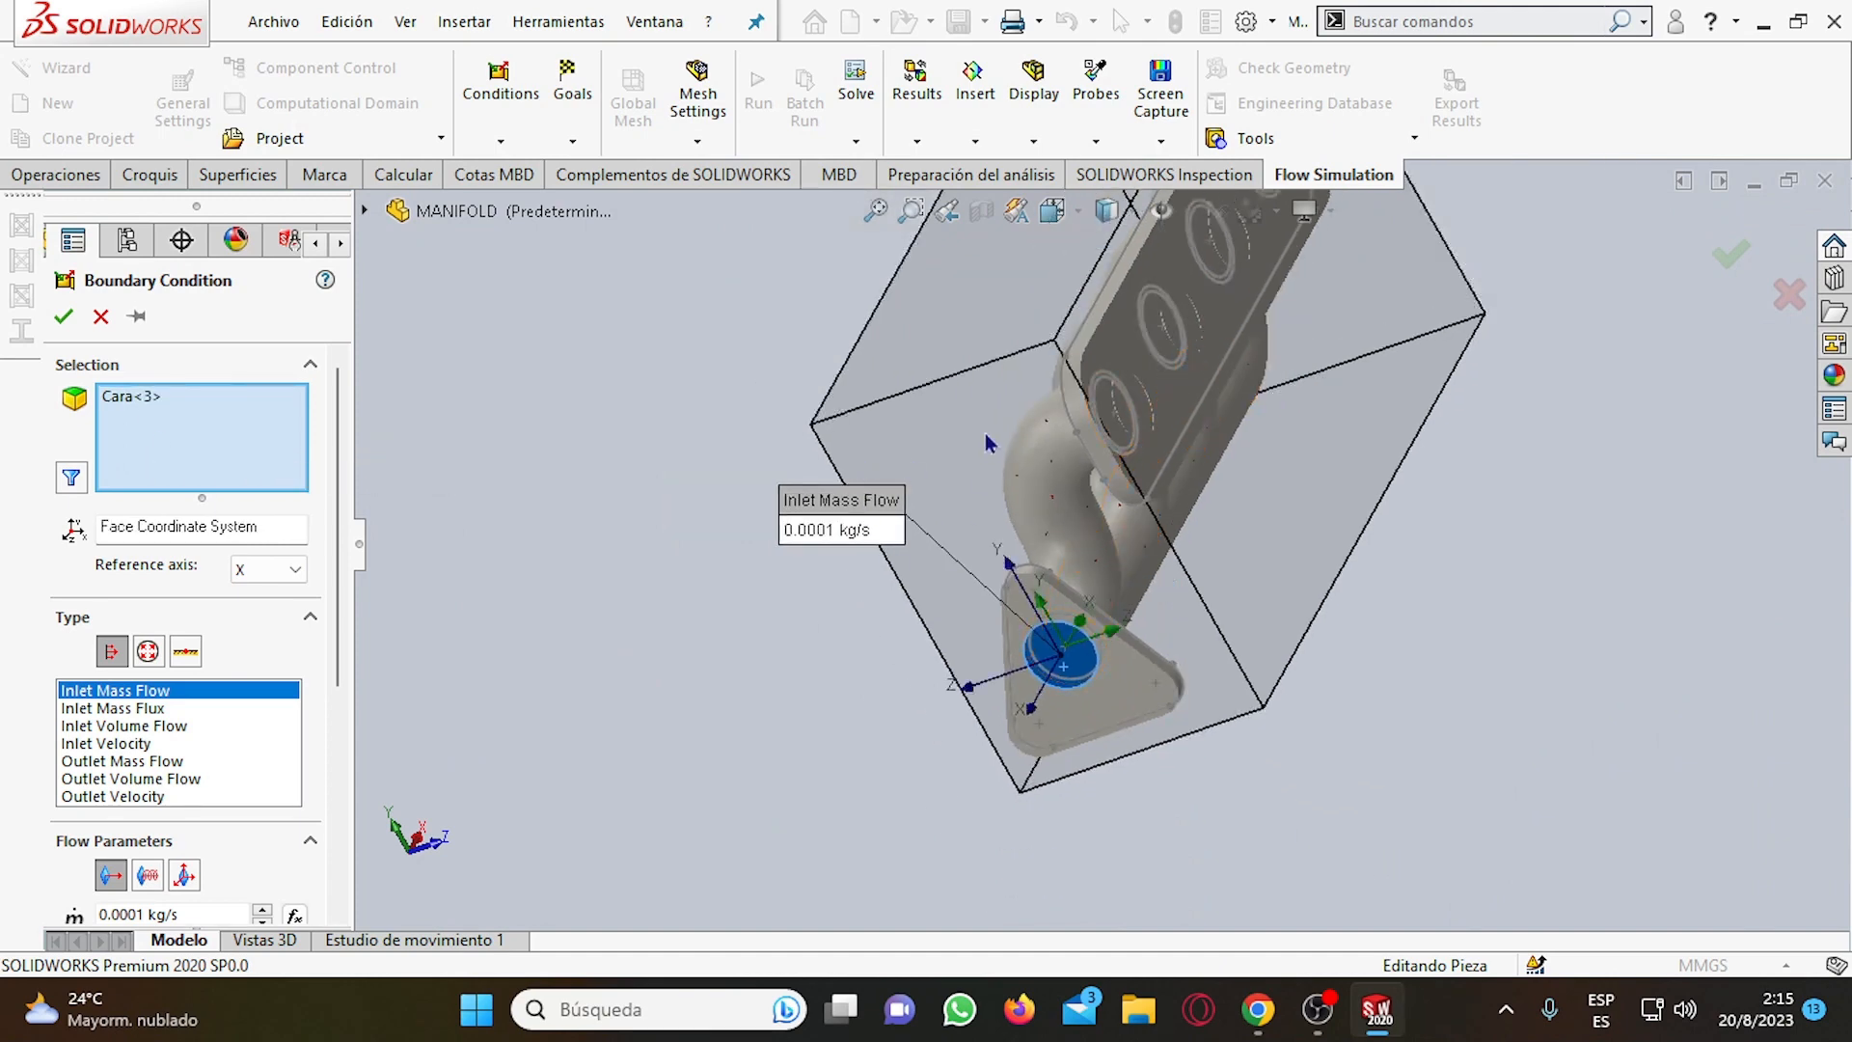
middle_drag(1084, 569, 1007, 562)
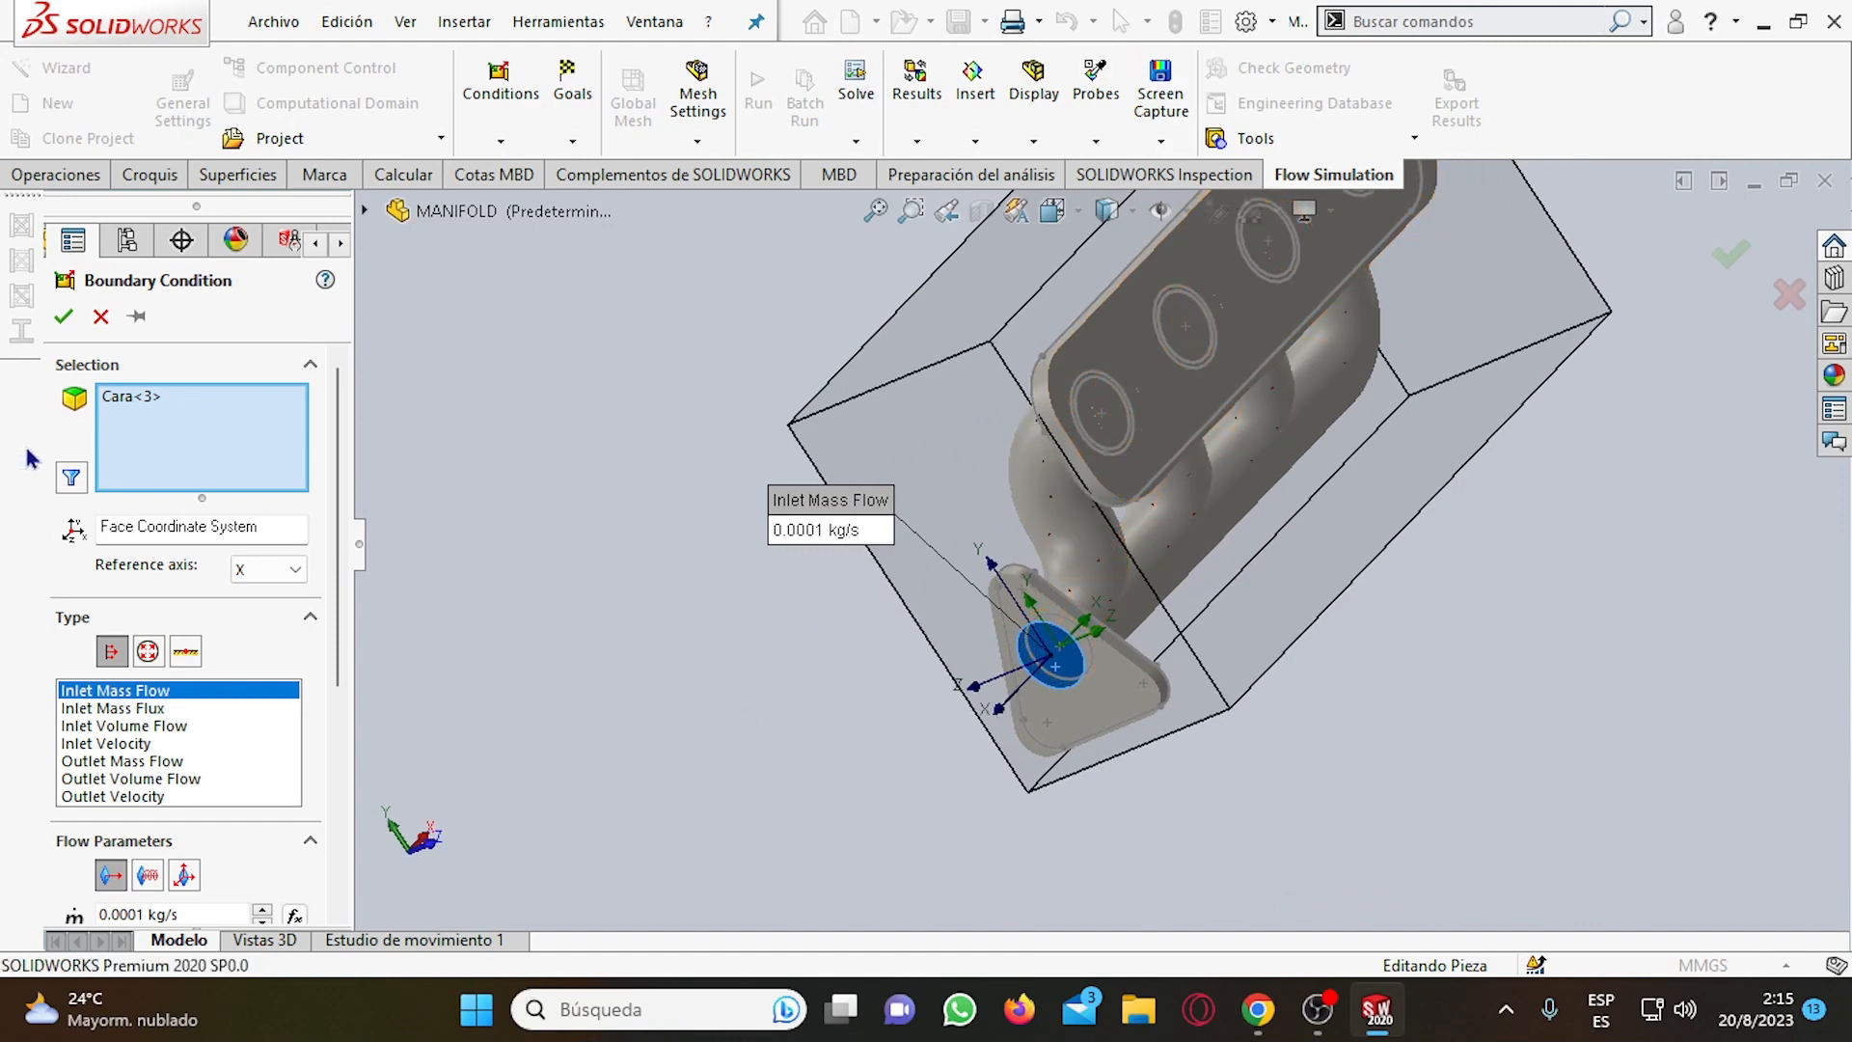
click(131, 401)
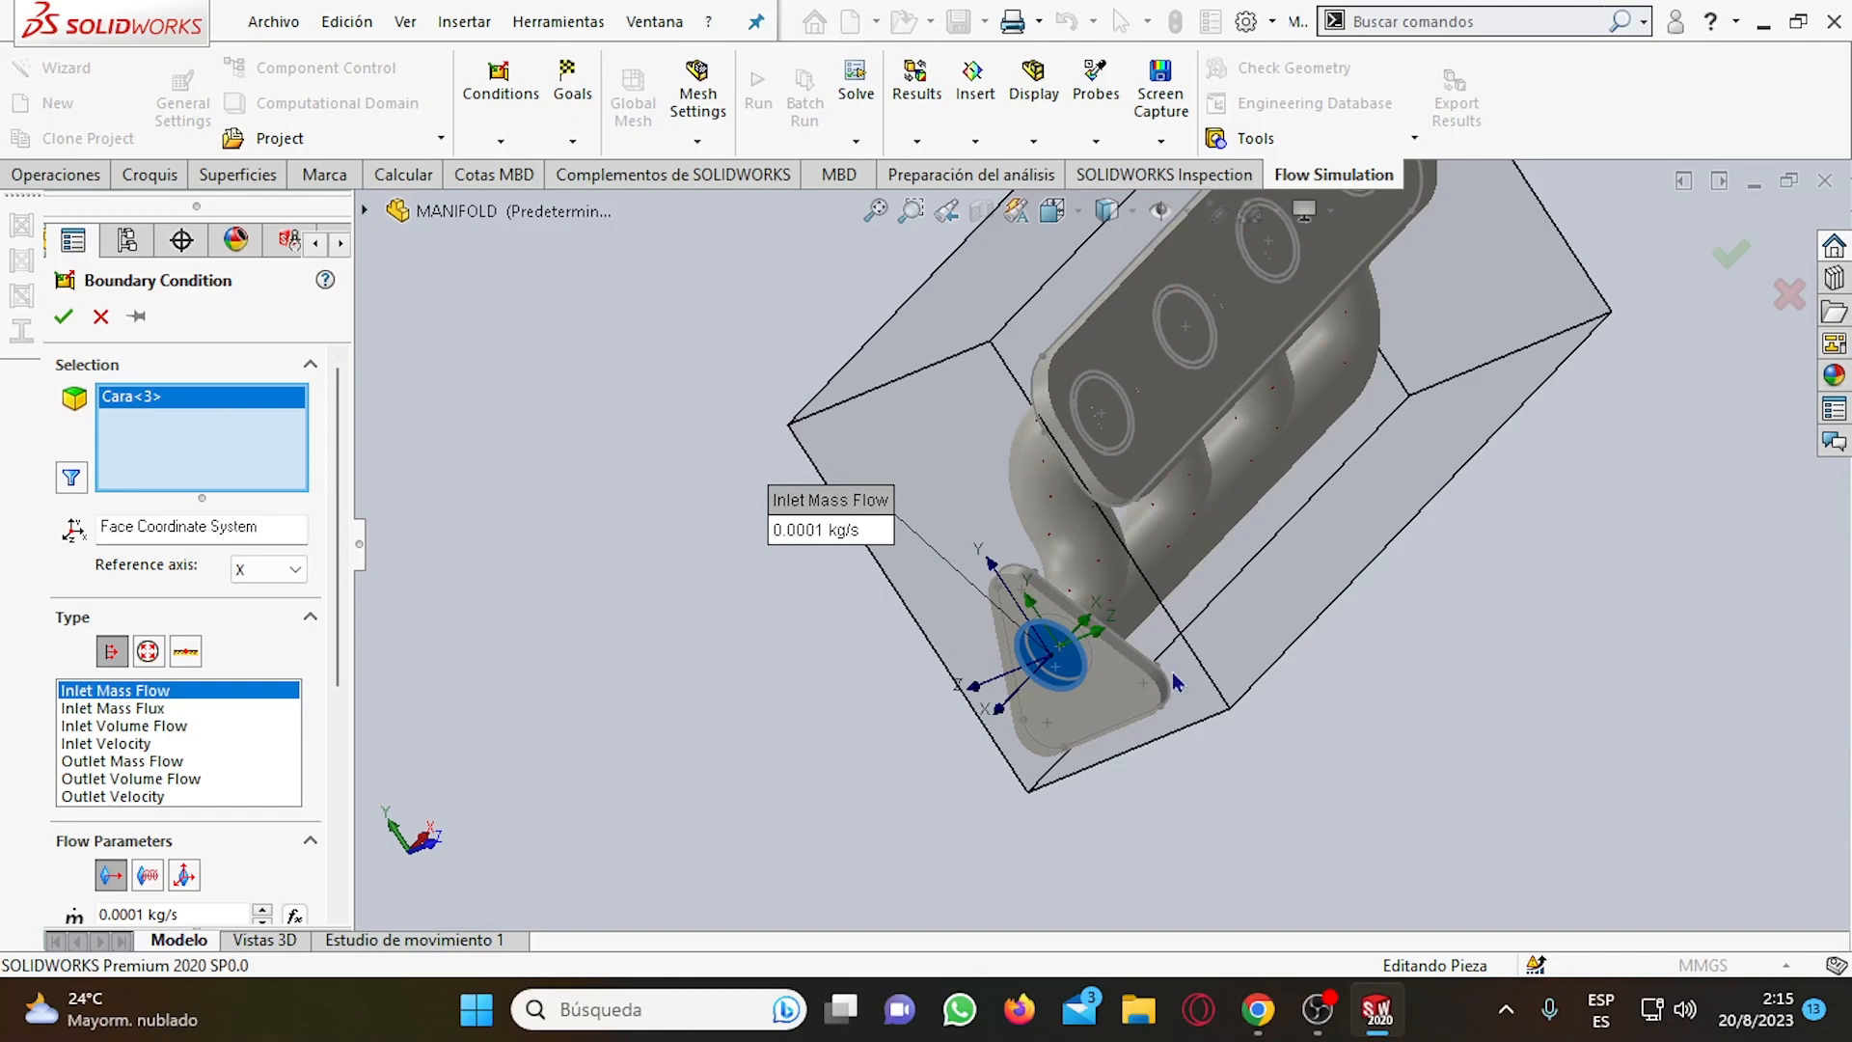
middle_drag(1174, 681, 1087, 723)
scroll(1085, 728, down, 8)
middle_drag(1193, 489, 1272, 478)
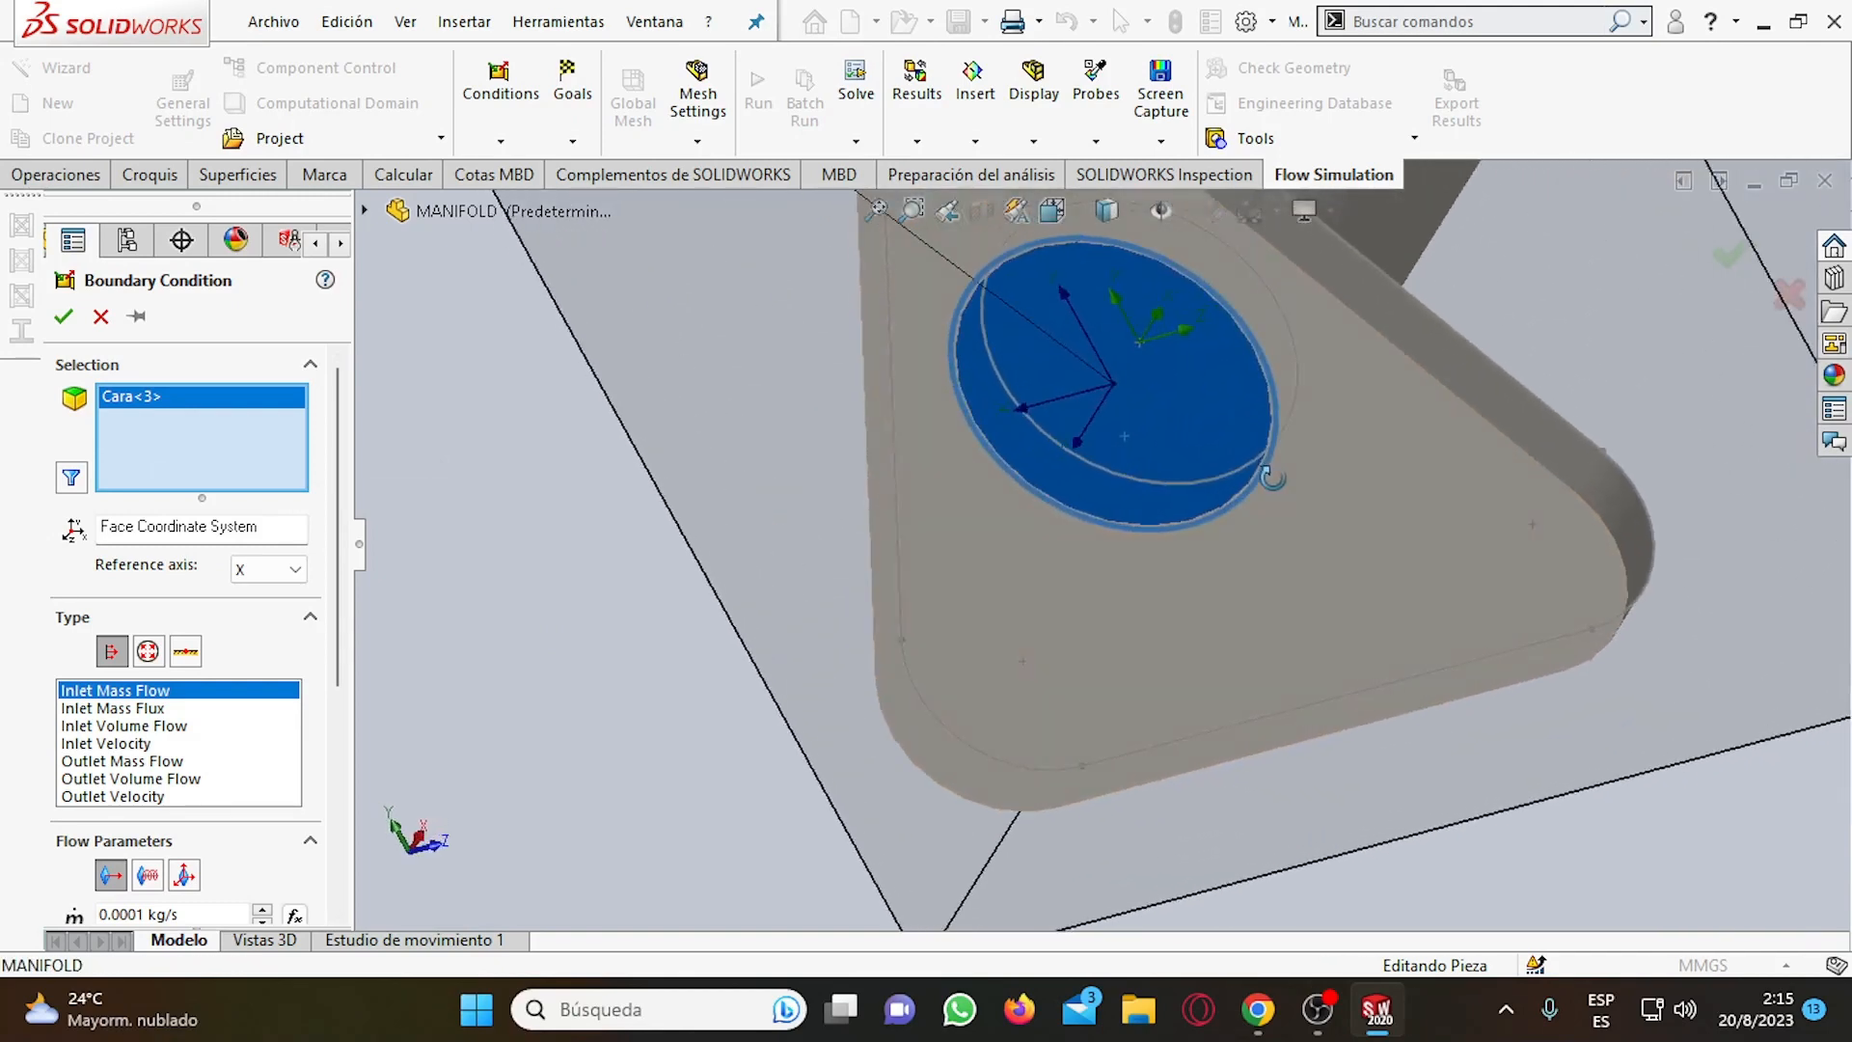
scroll(1160, 484, up, 8)
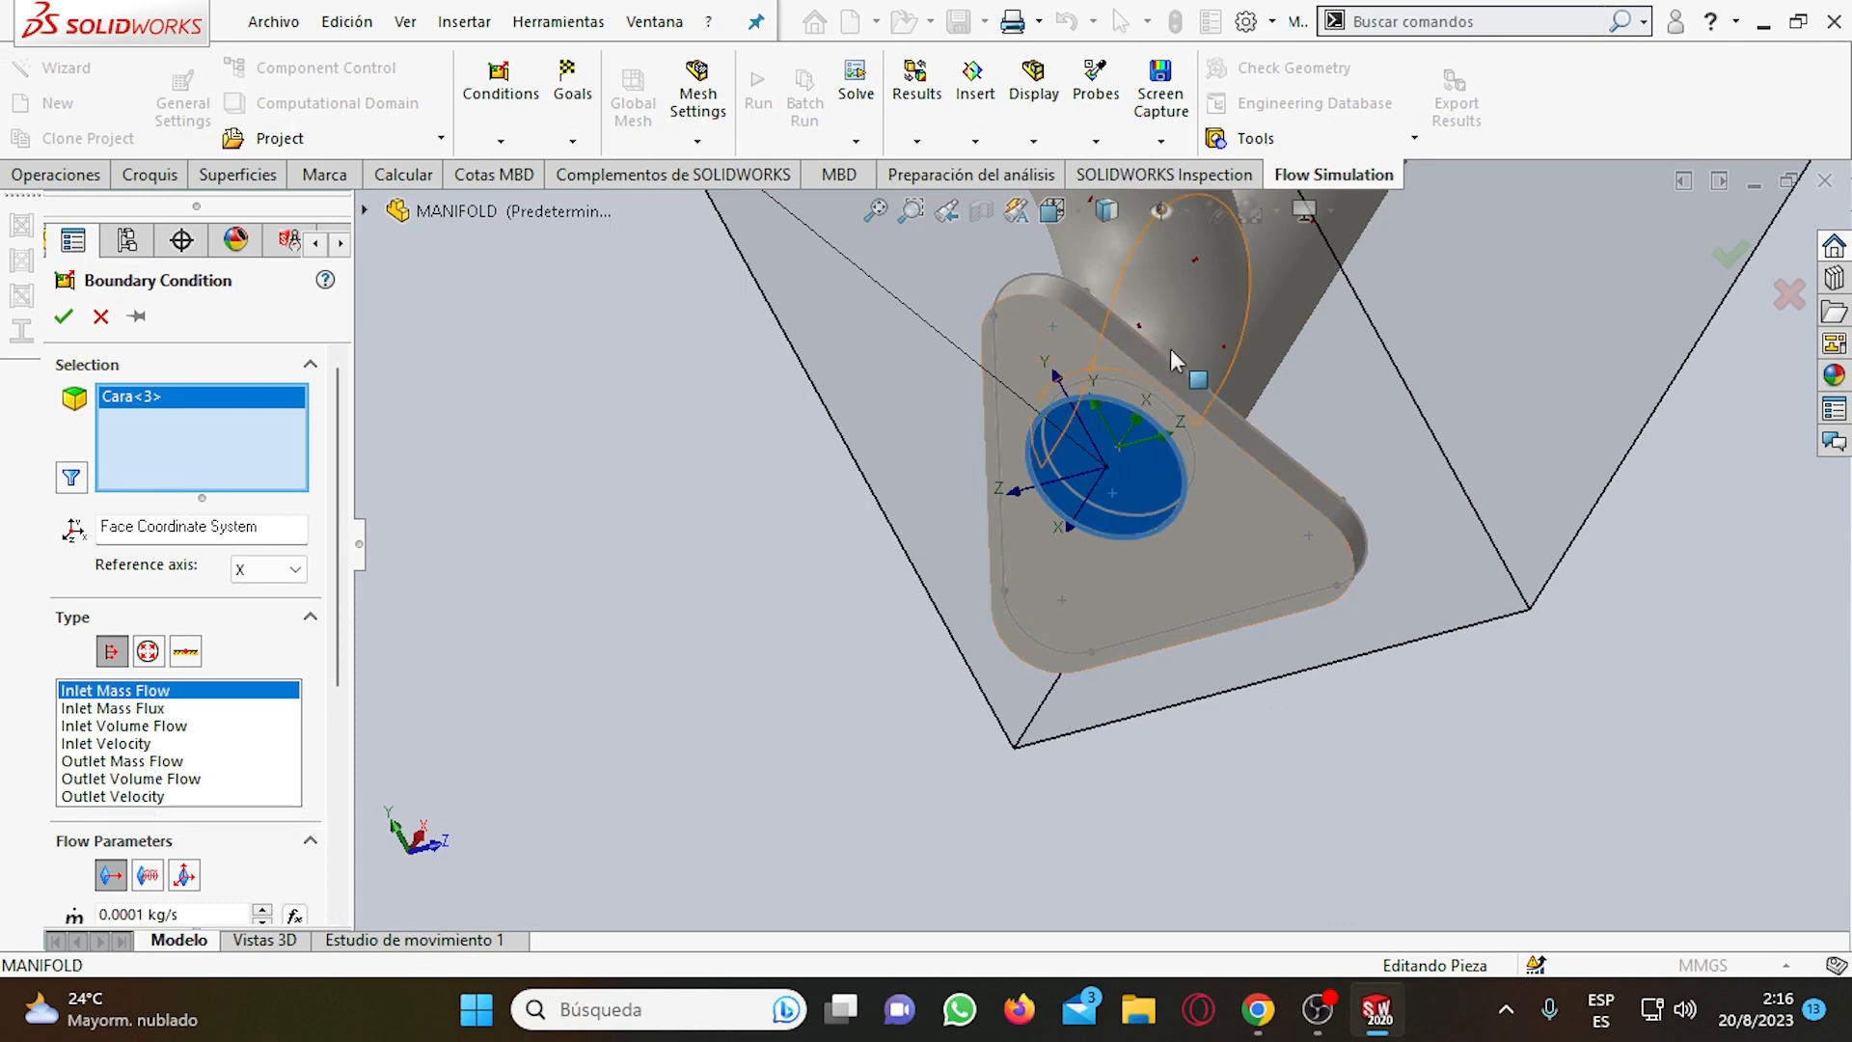
Change the flange boundary condition to a pressure opening of the Environment Pressure type.
click(148, 652)
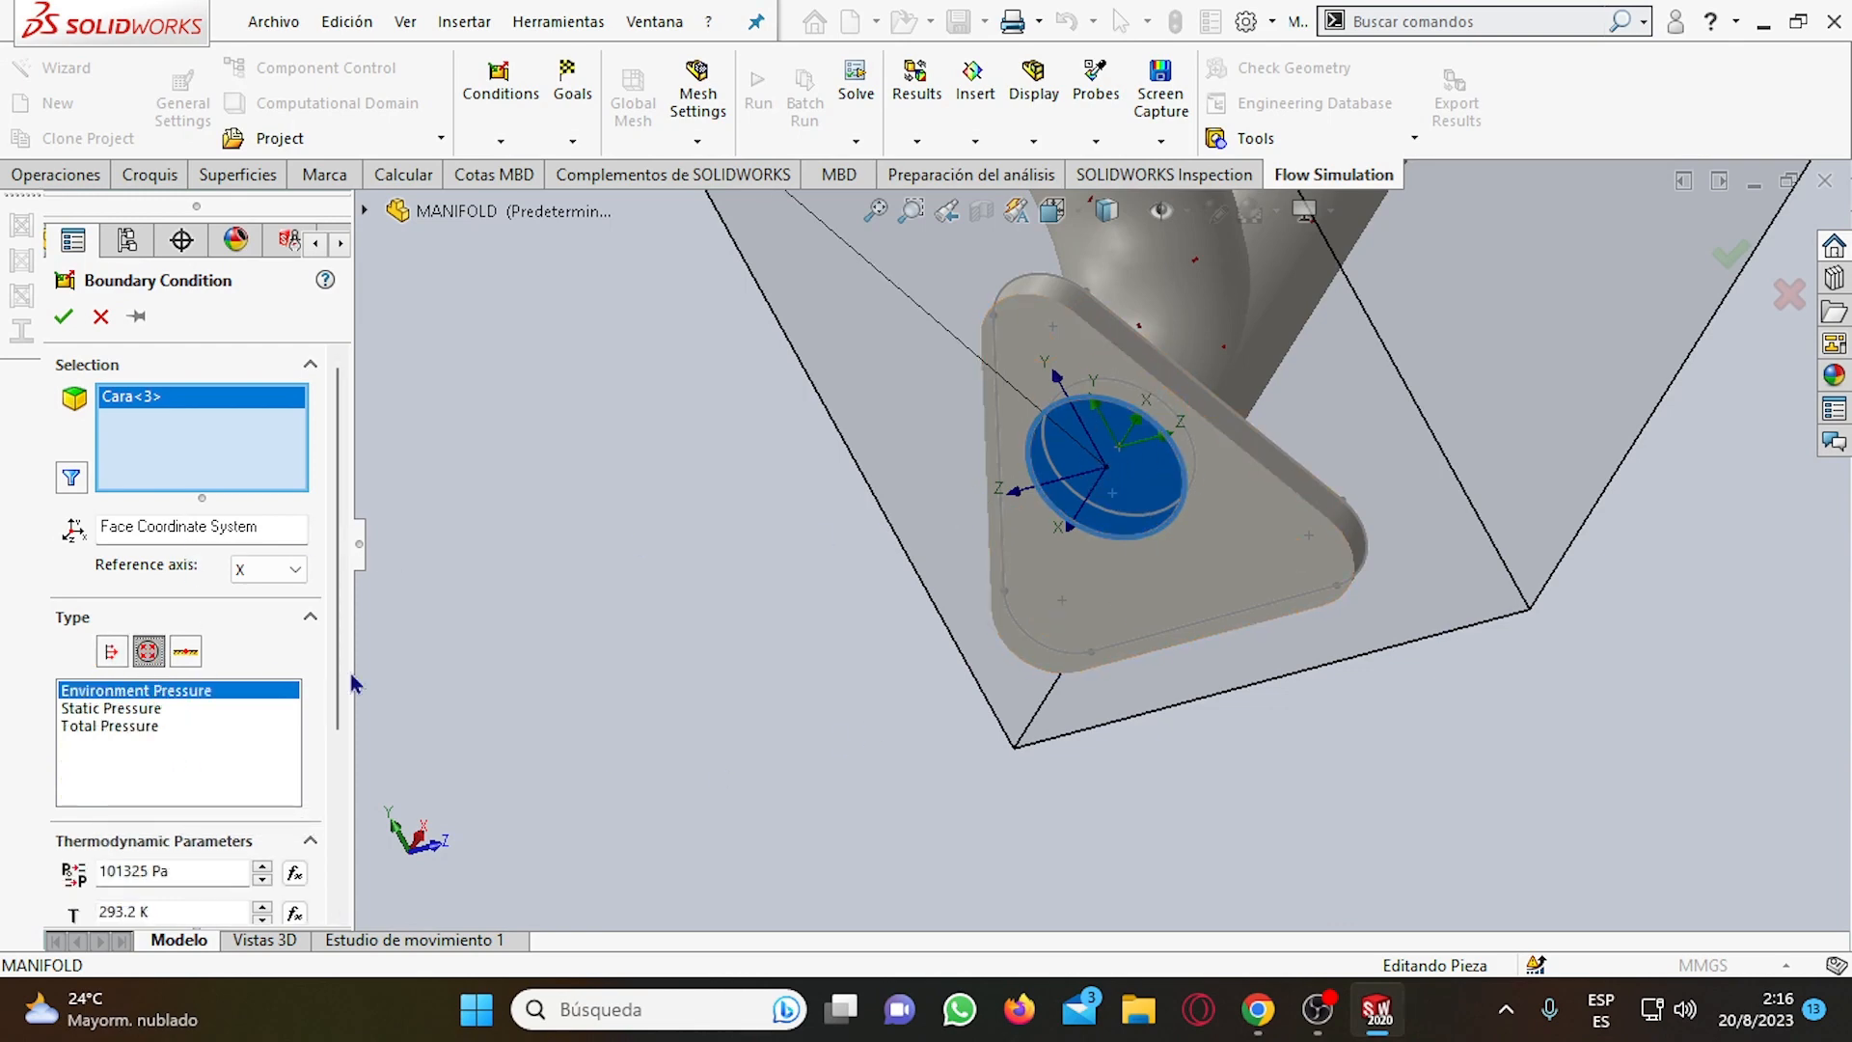
scroll(1136, 588, up, 7)
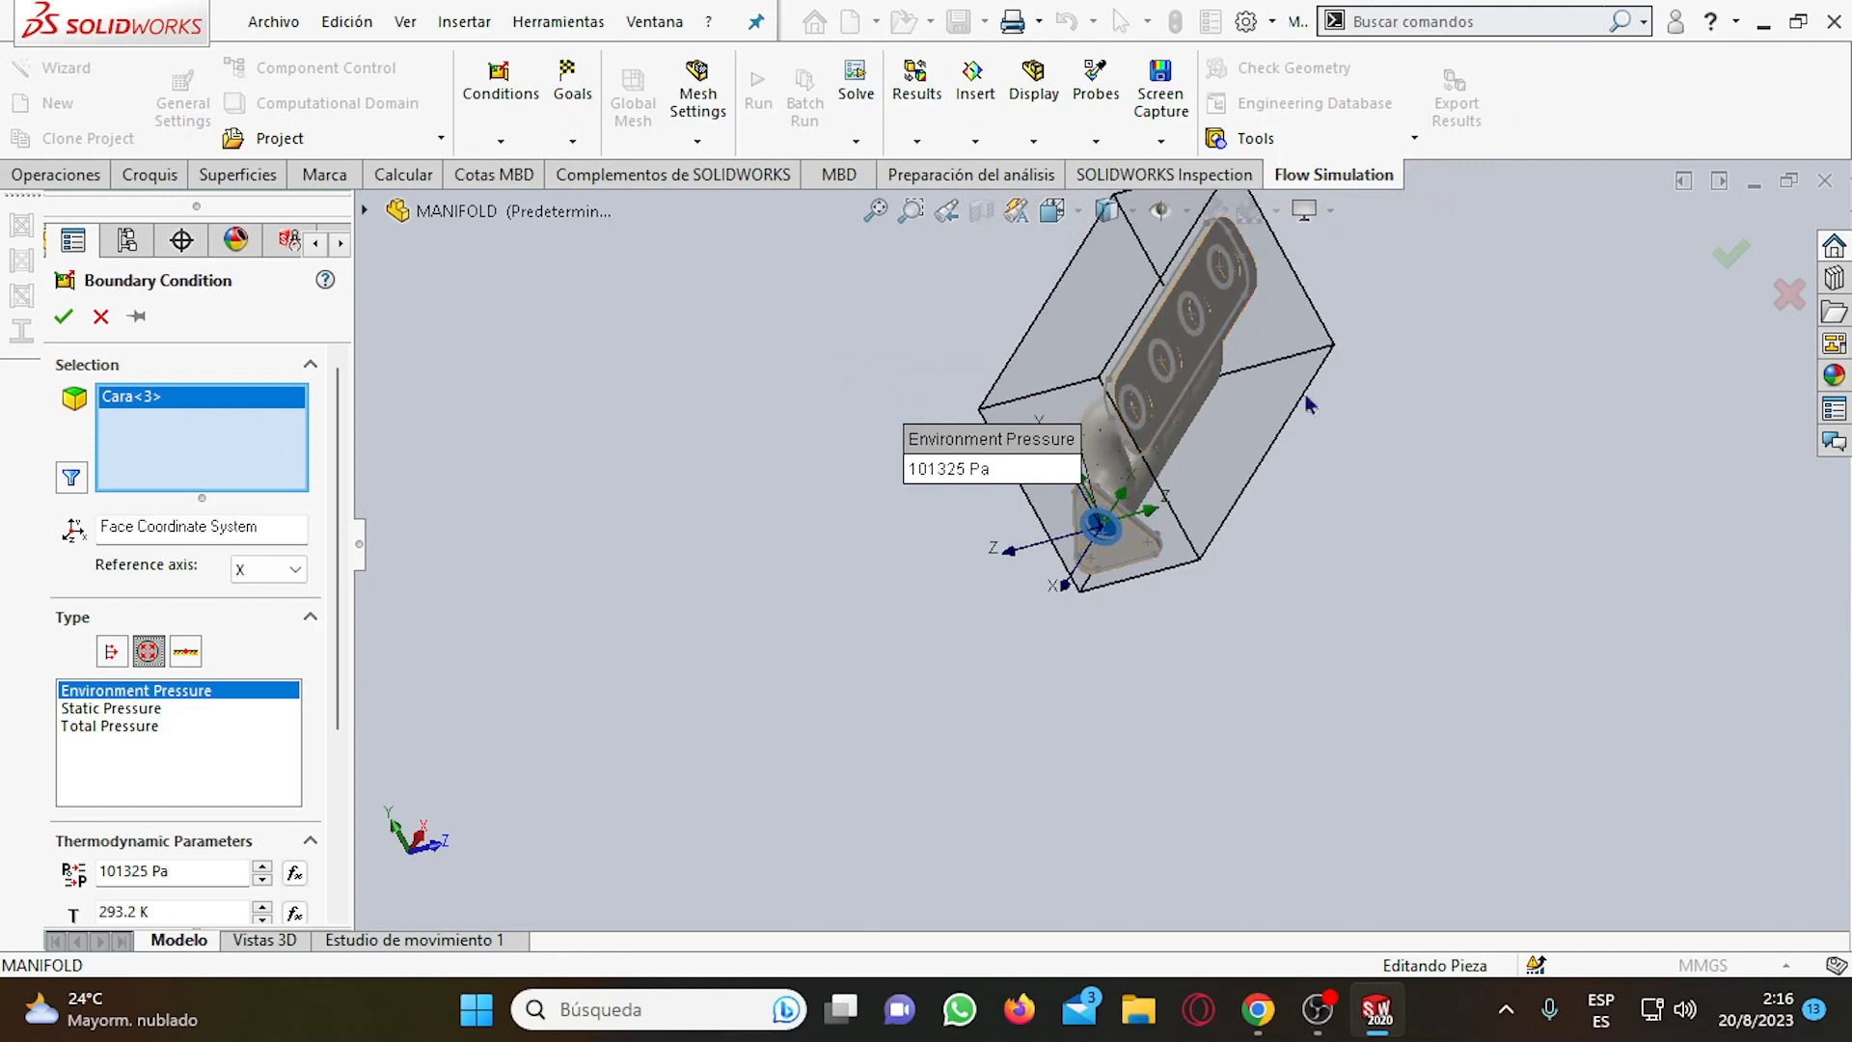
middle_drag(1379, 517, 1254, 370)
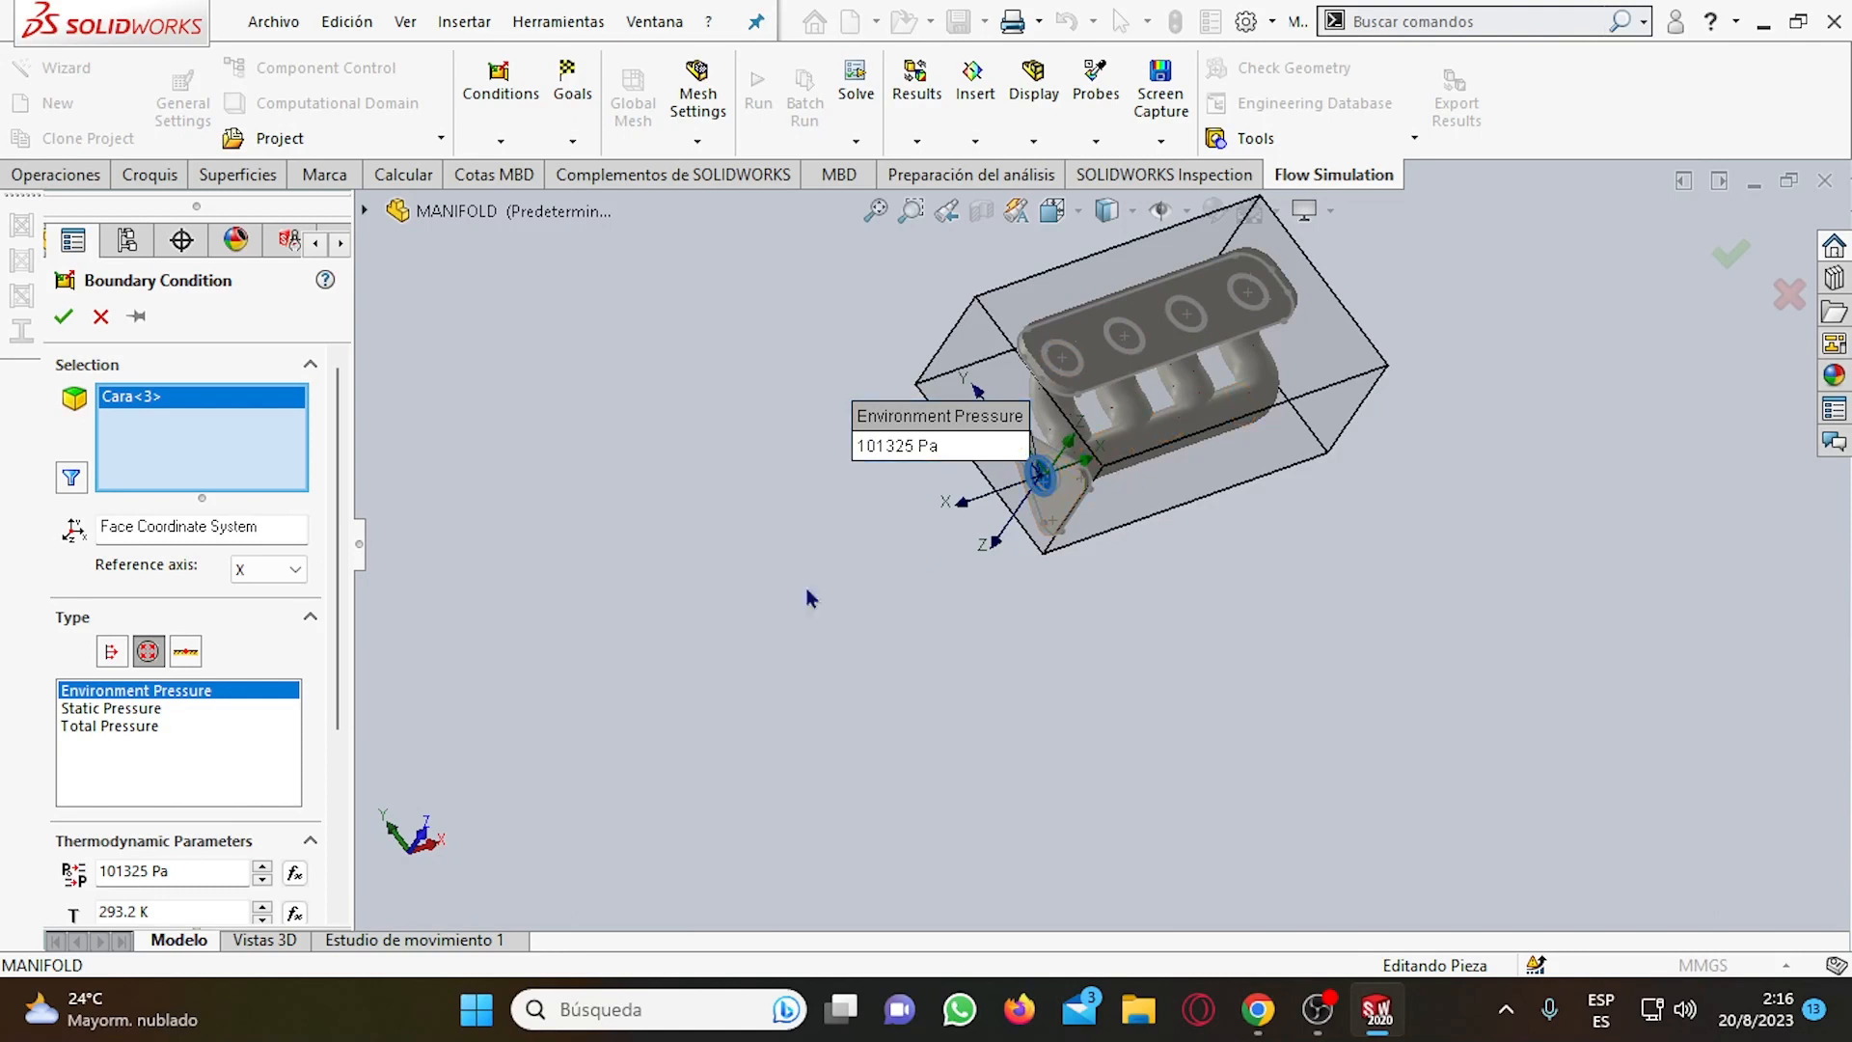
click(111, 652)
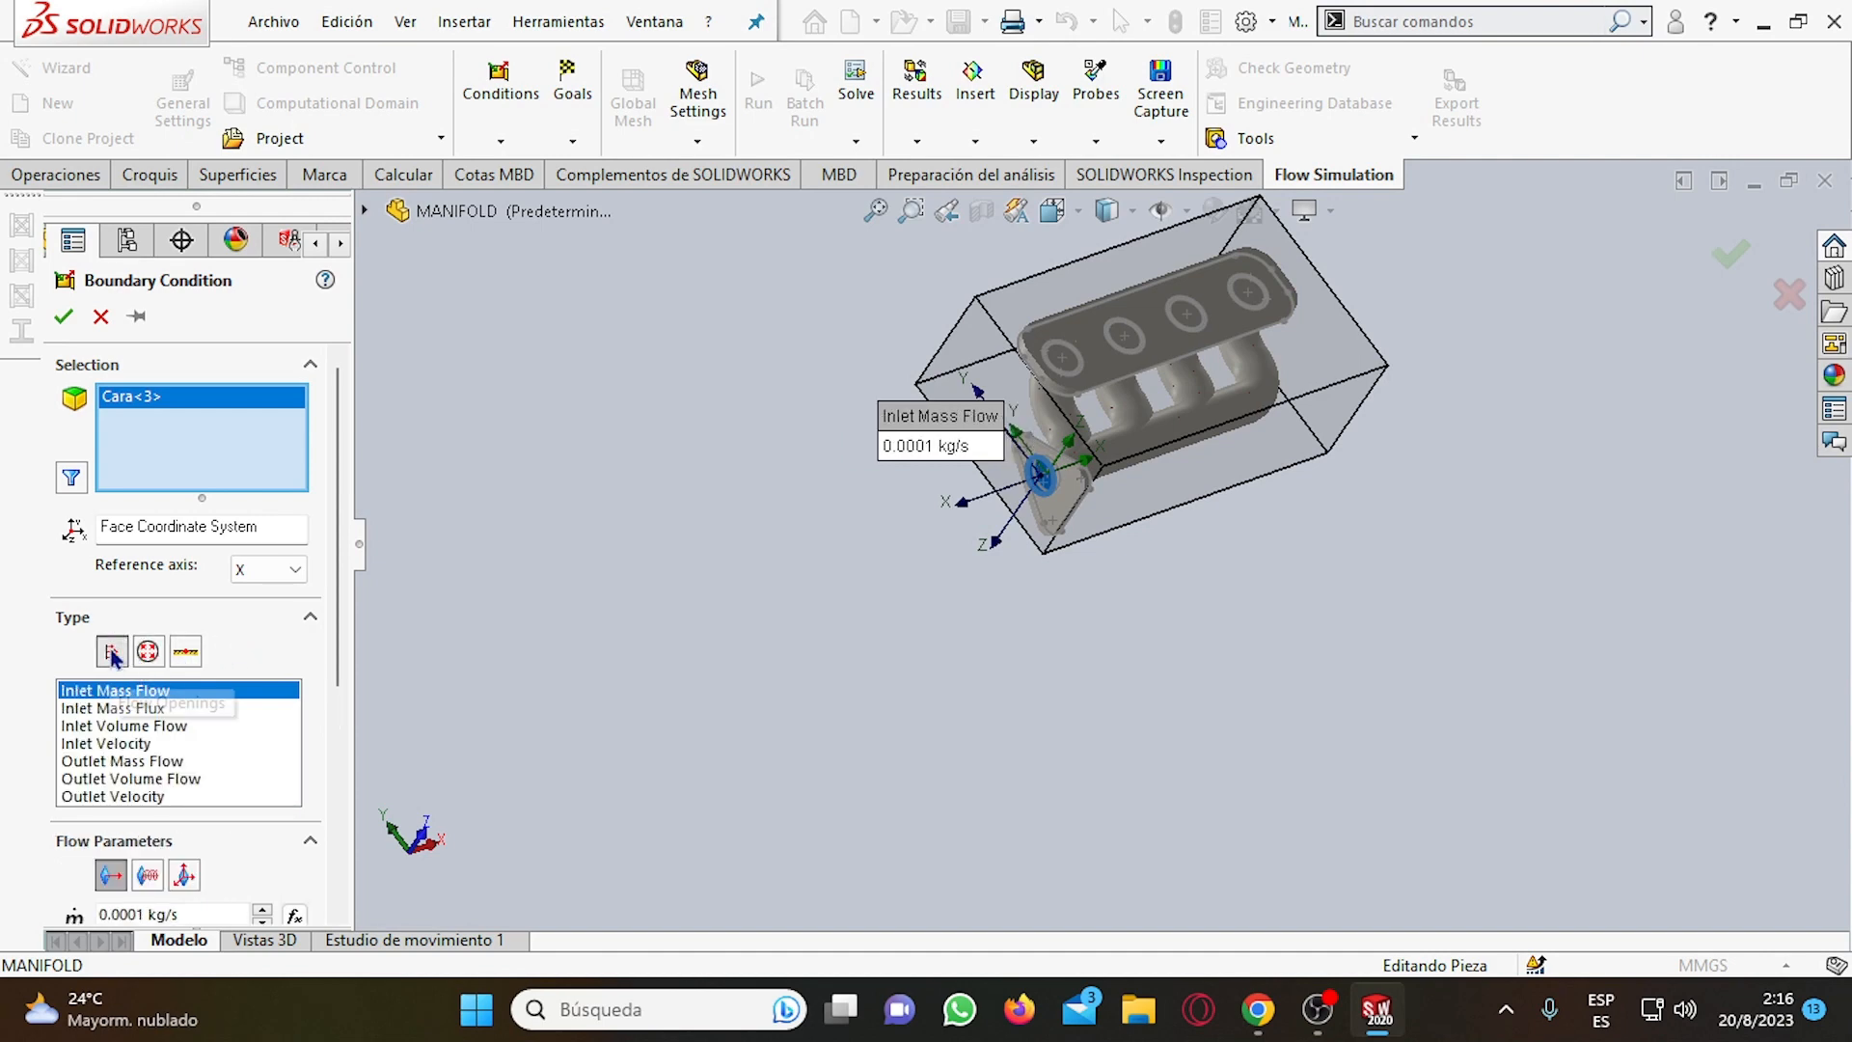
click(147, 652)
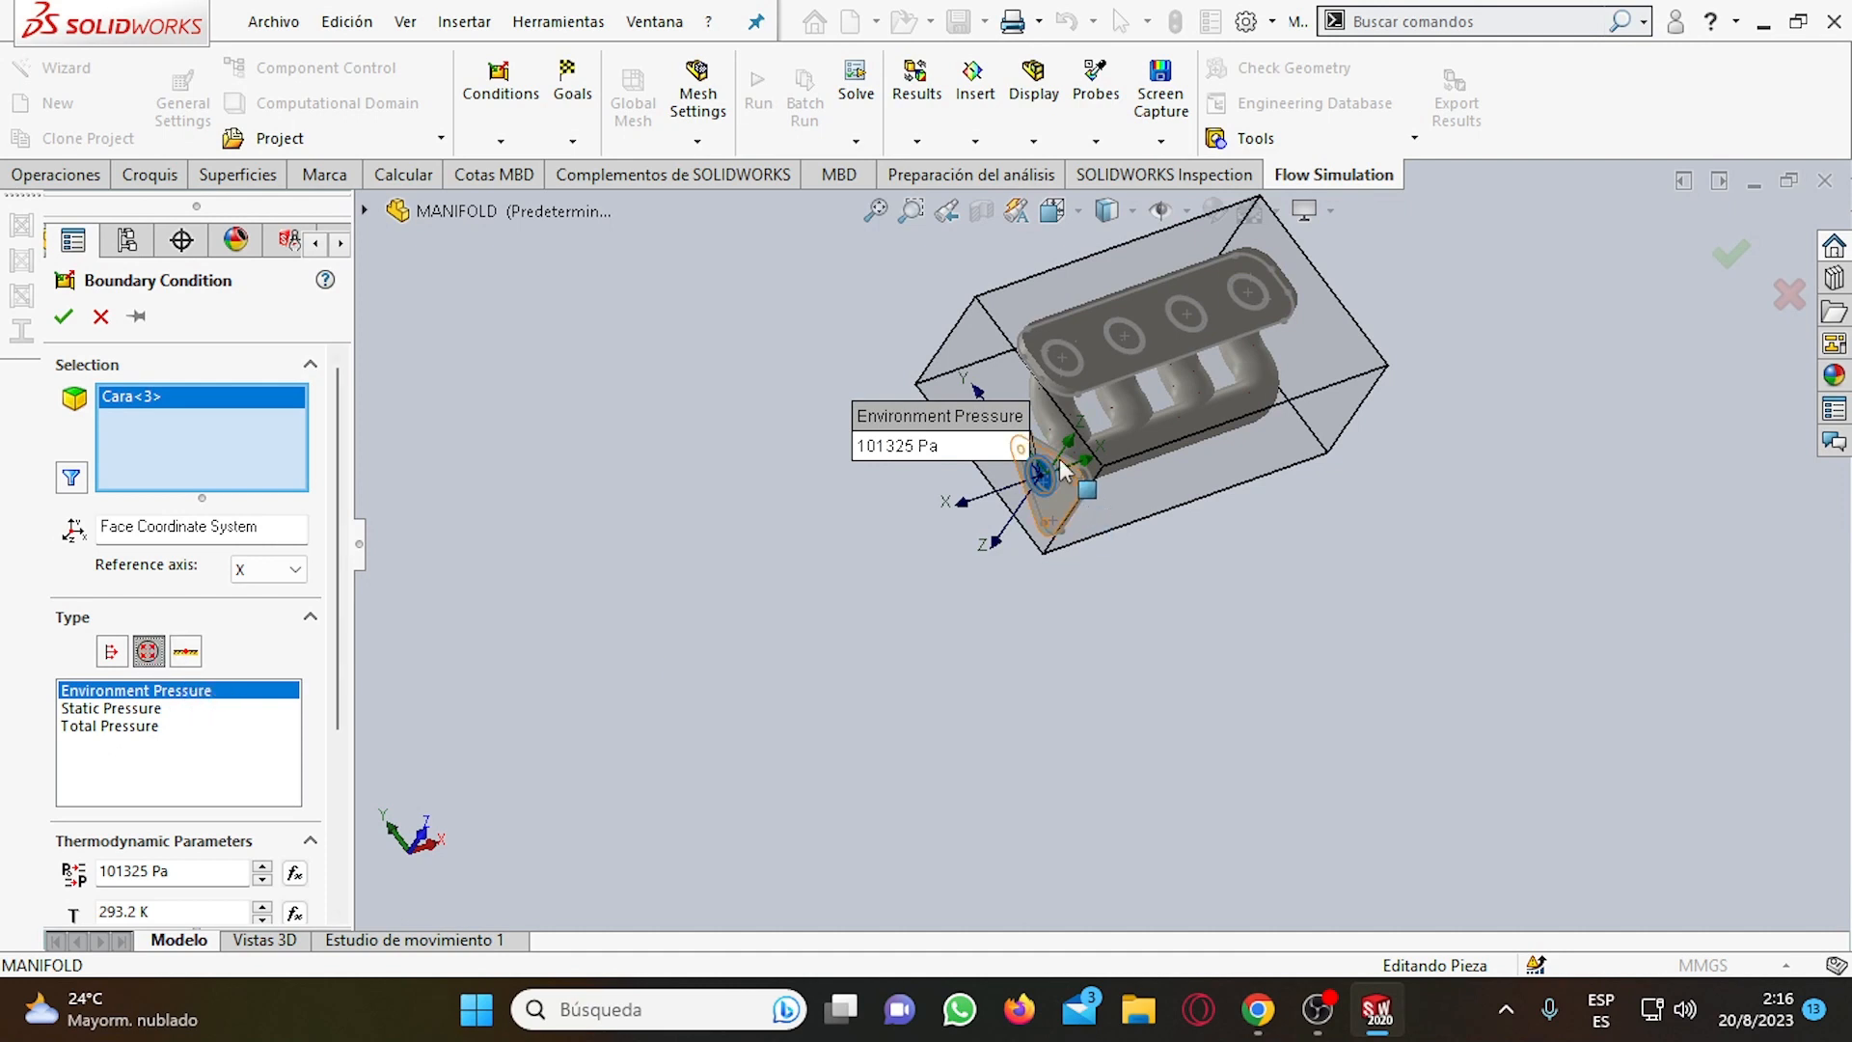
scroll(1075, 478, down, 2)
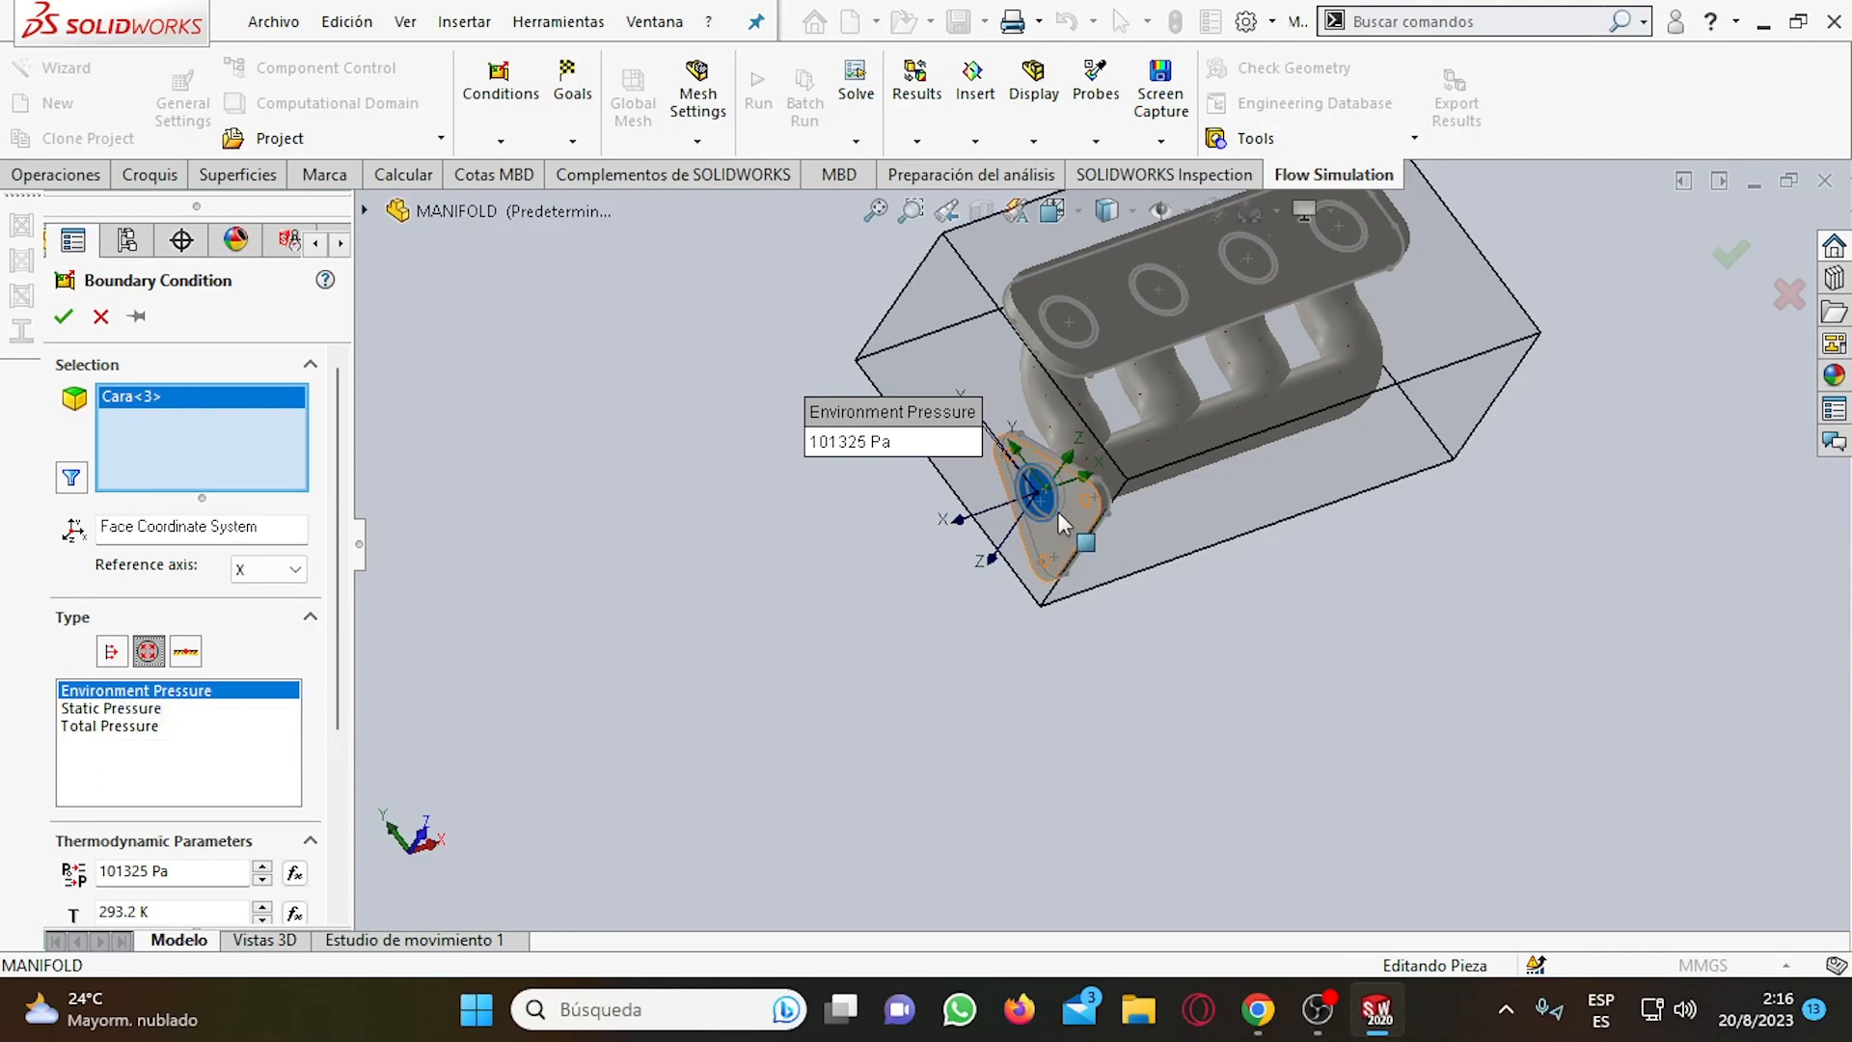
scroll(1047, 492, down, 3)
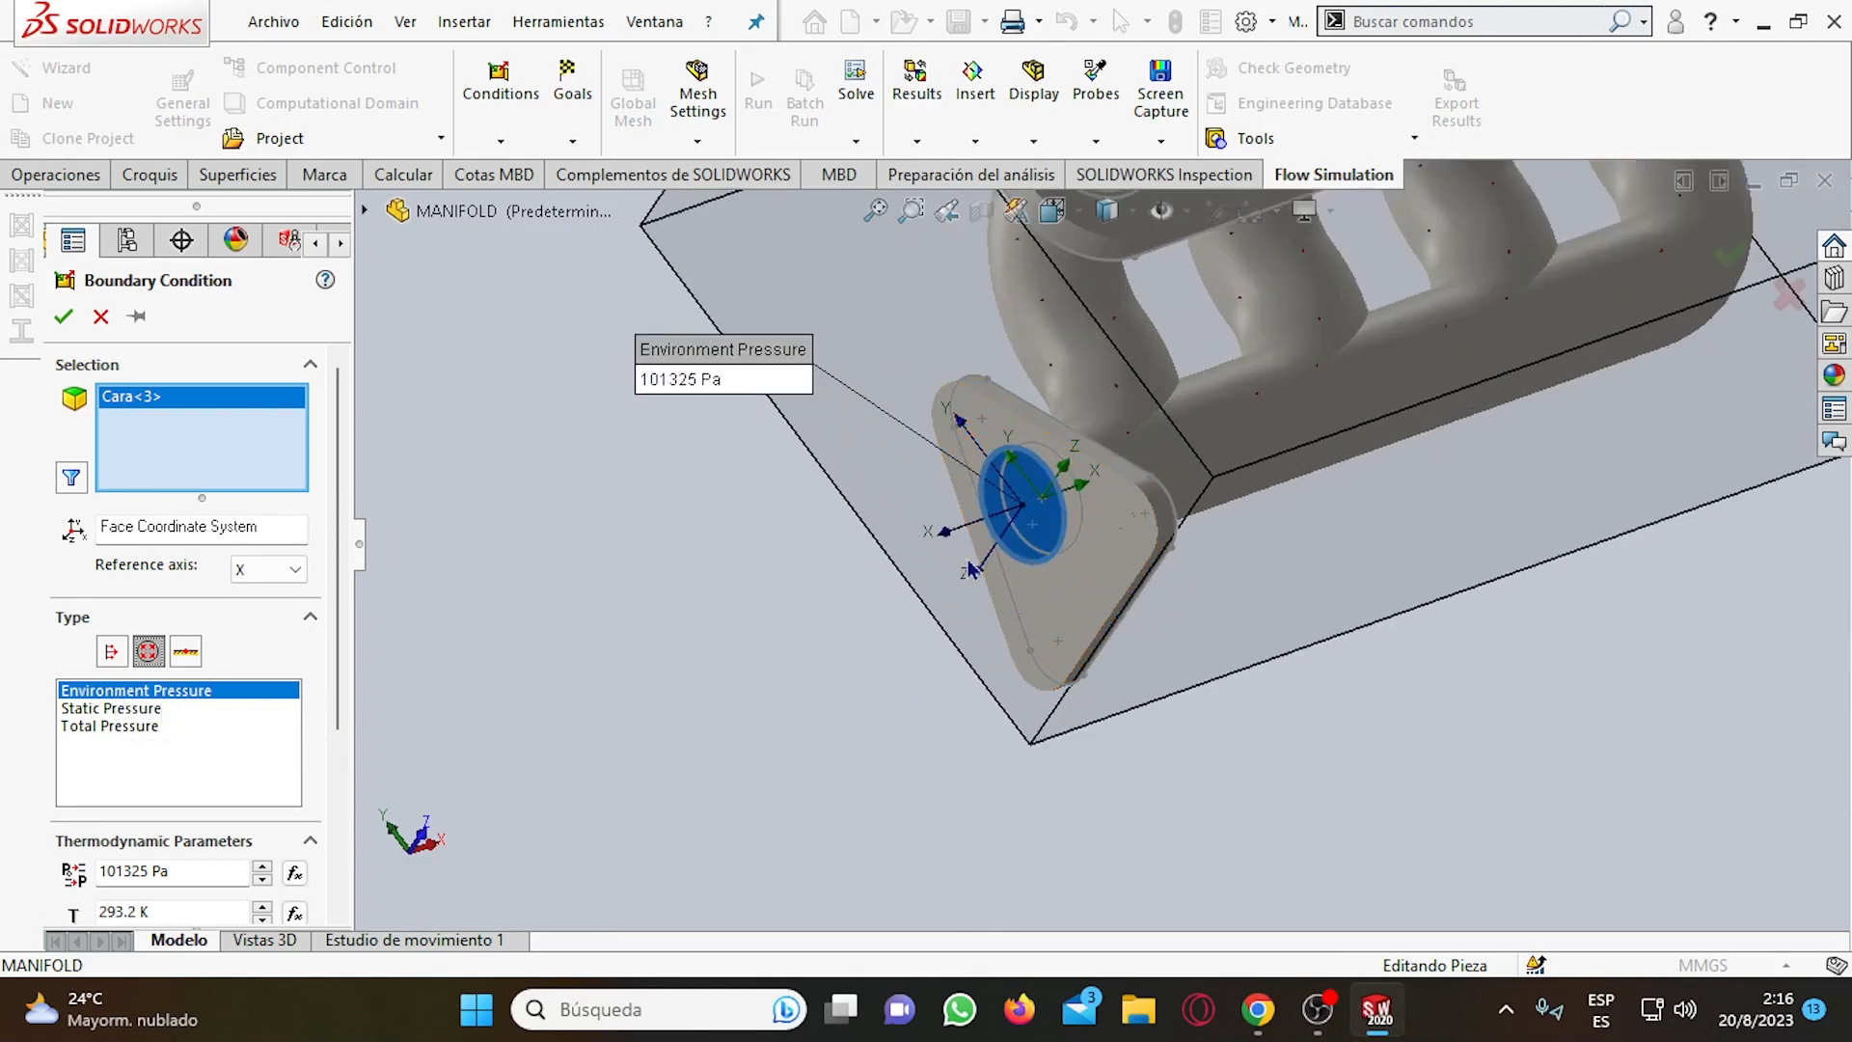
scroll(972, 535, up, 2)
scroll(1035, 515, down, 3)
scroll(1119, 526, up, 5)
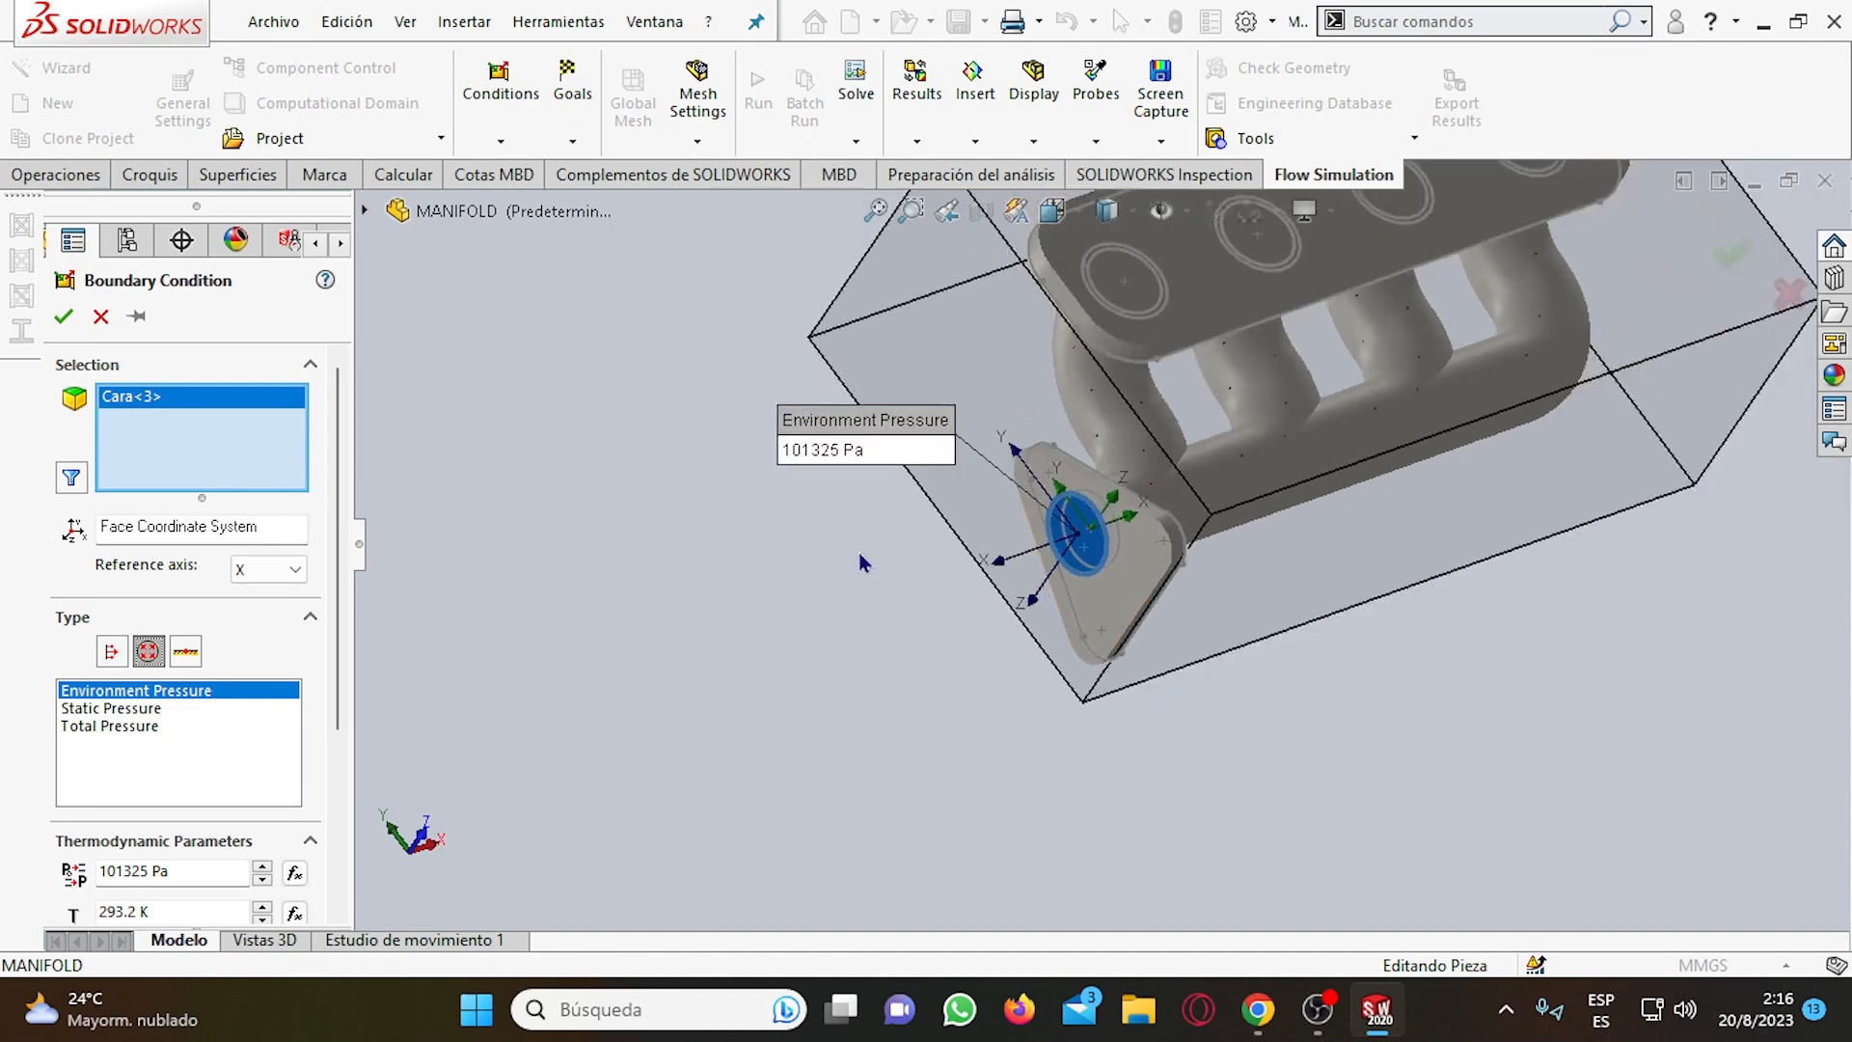
scroll(1202, 515, down, 2)
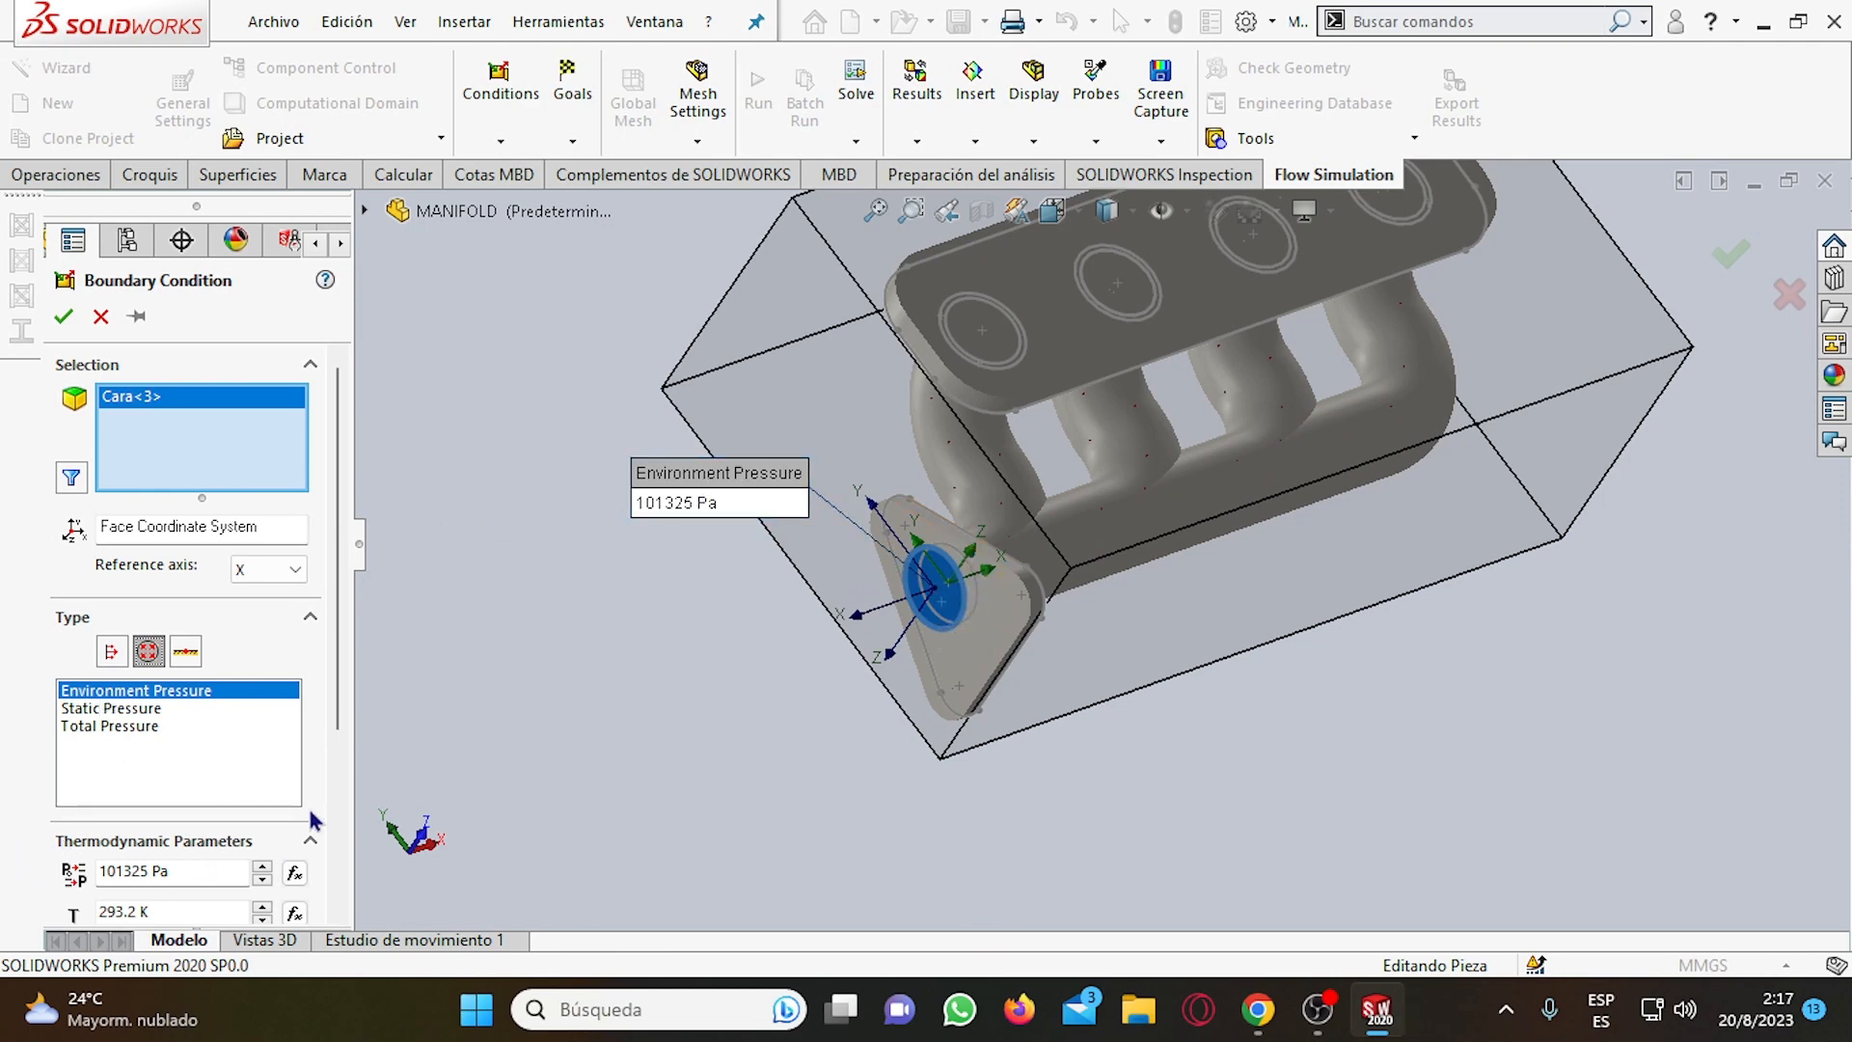
Review the thermodynamic parameters of the environment pressure condition, checking its pressure and temperature values.
scroll(197, 596, down, 3)
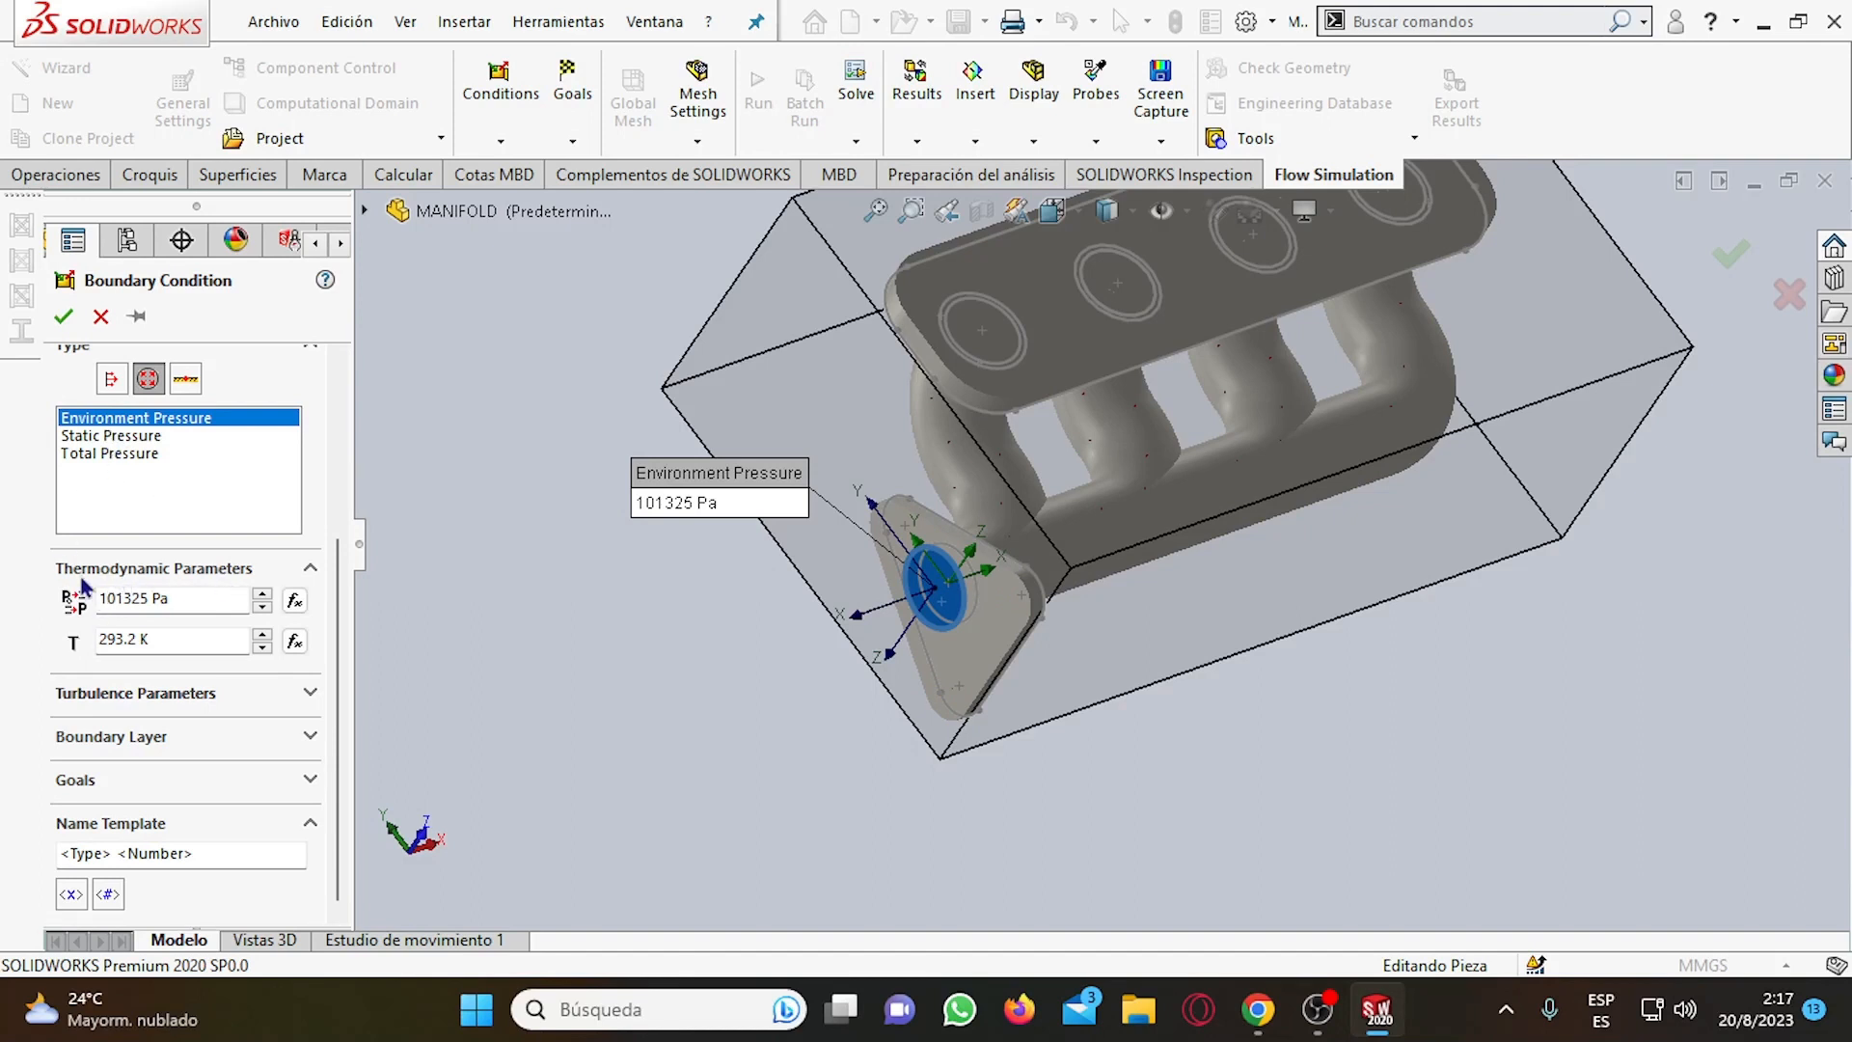
drag(171, 599, 81, 599)
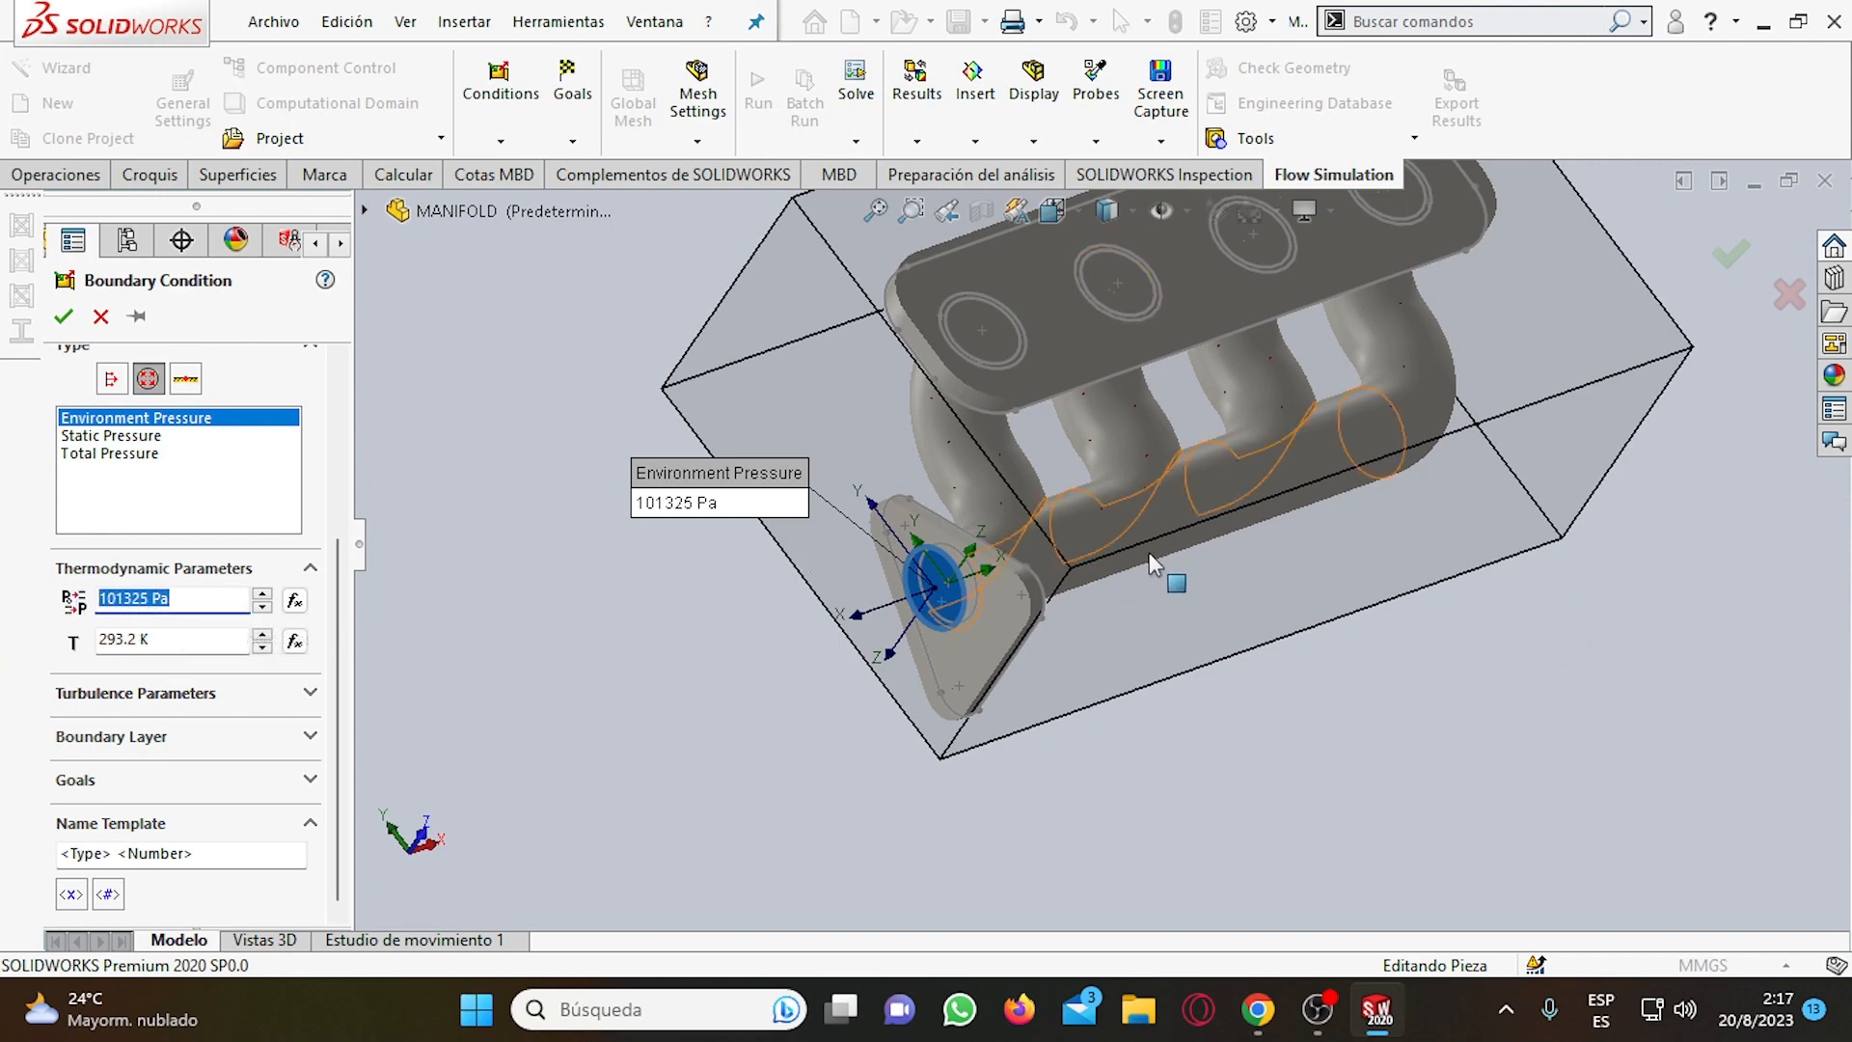
key(z)
scroll(1146, 567, down, 1)
scroll(847, 651, up, 3)
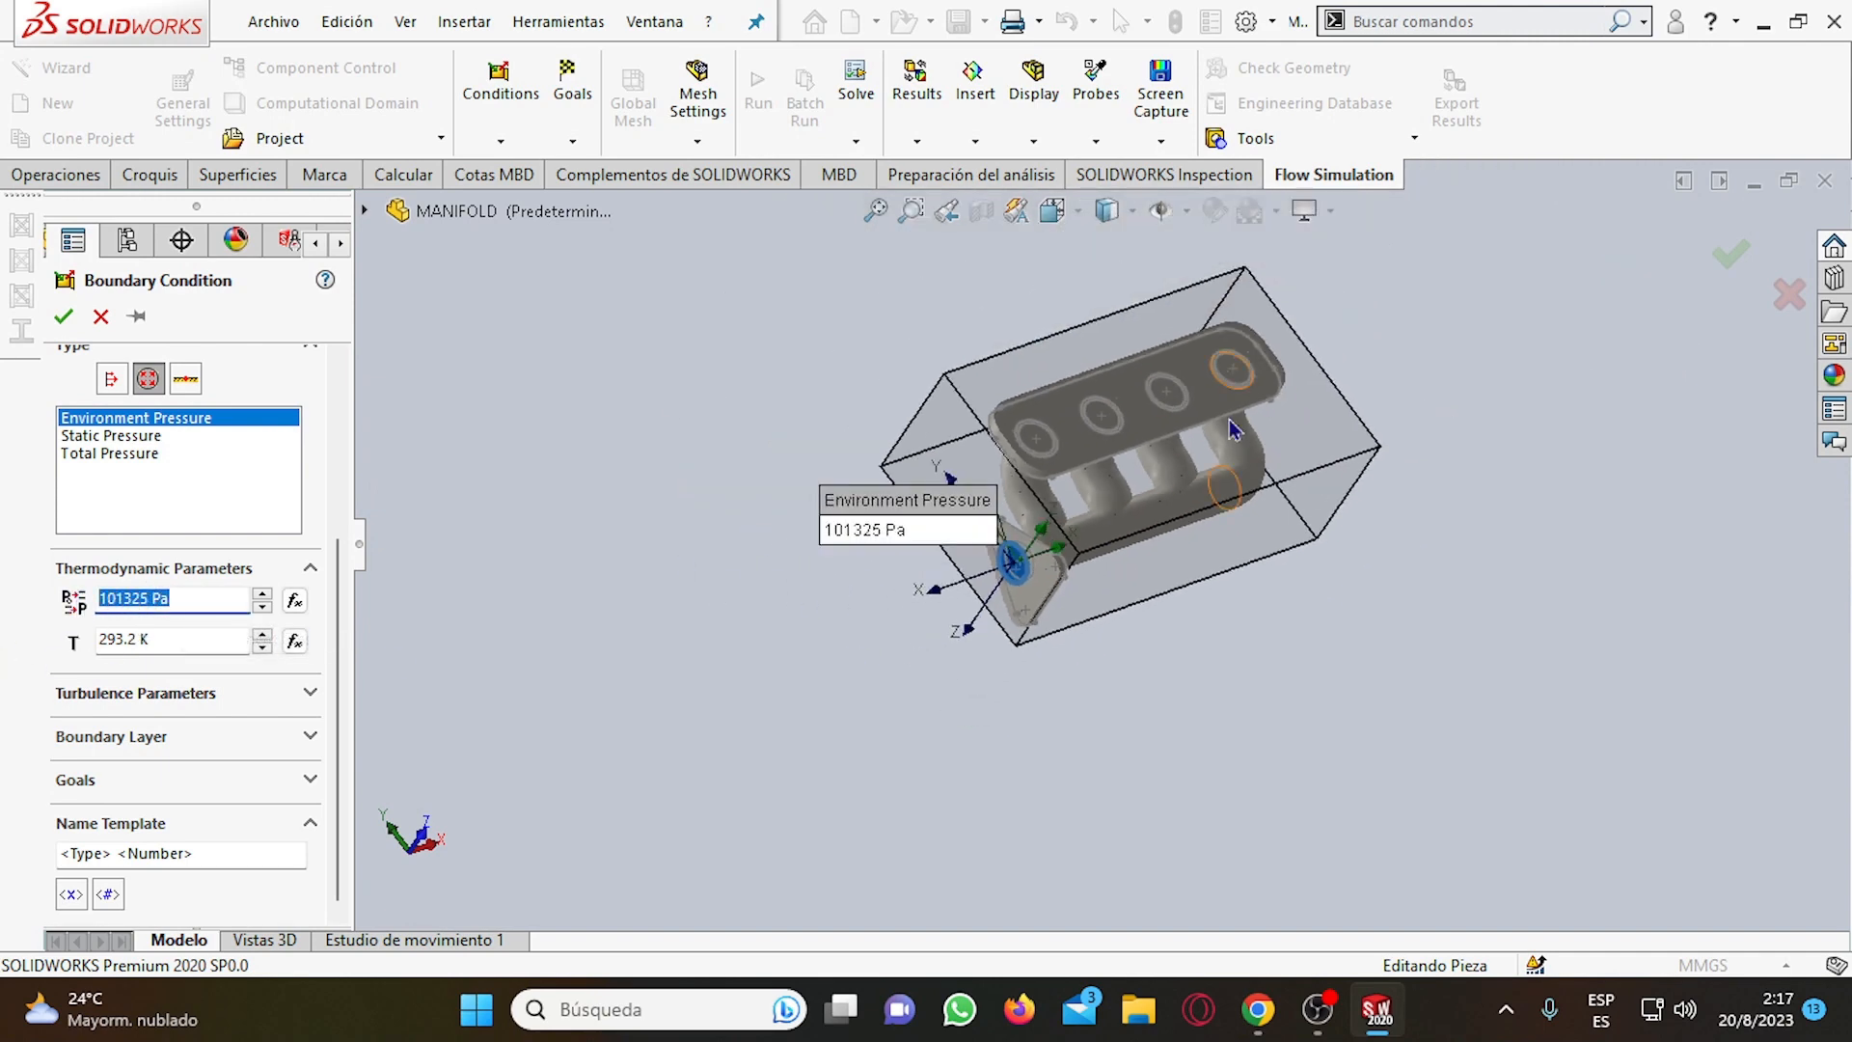
scroll(1247, 386, down, 3)
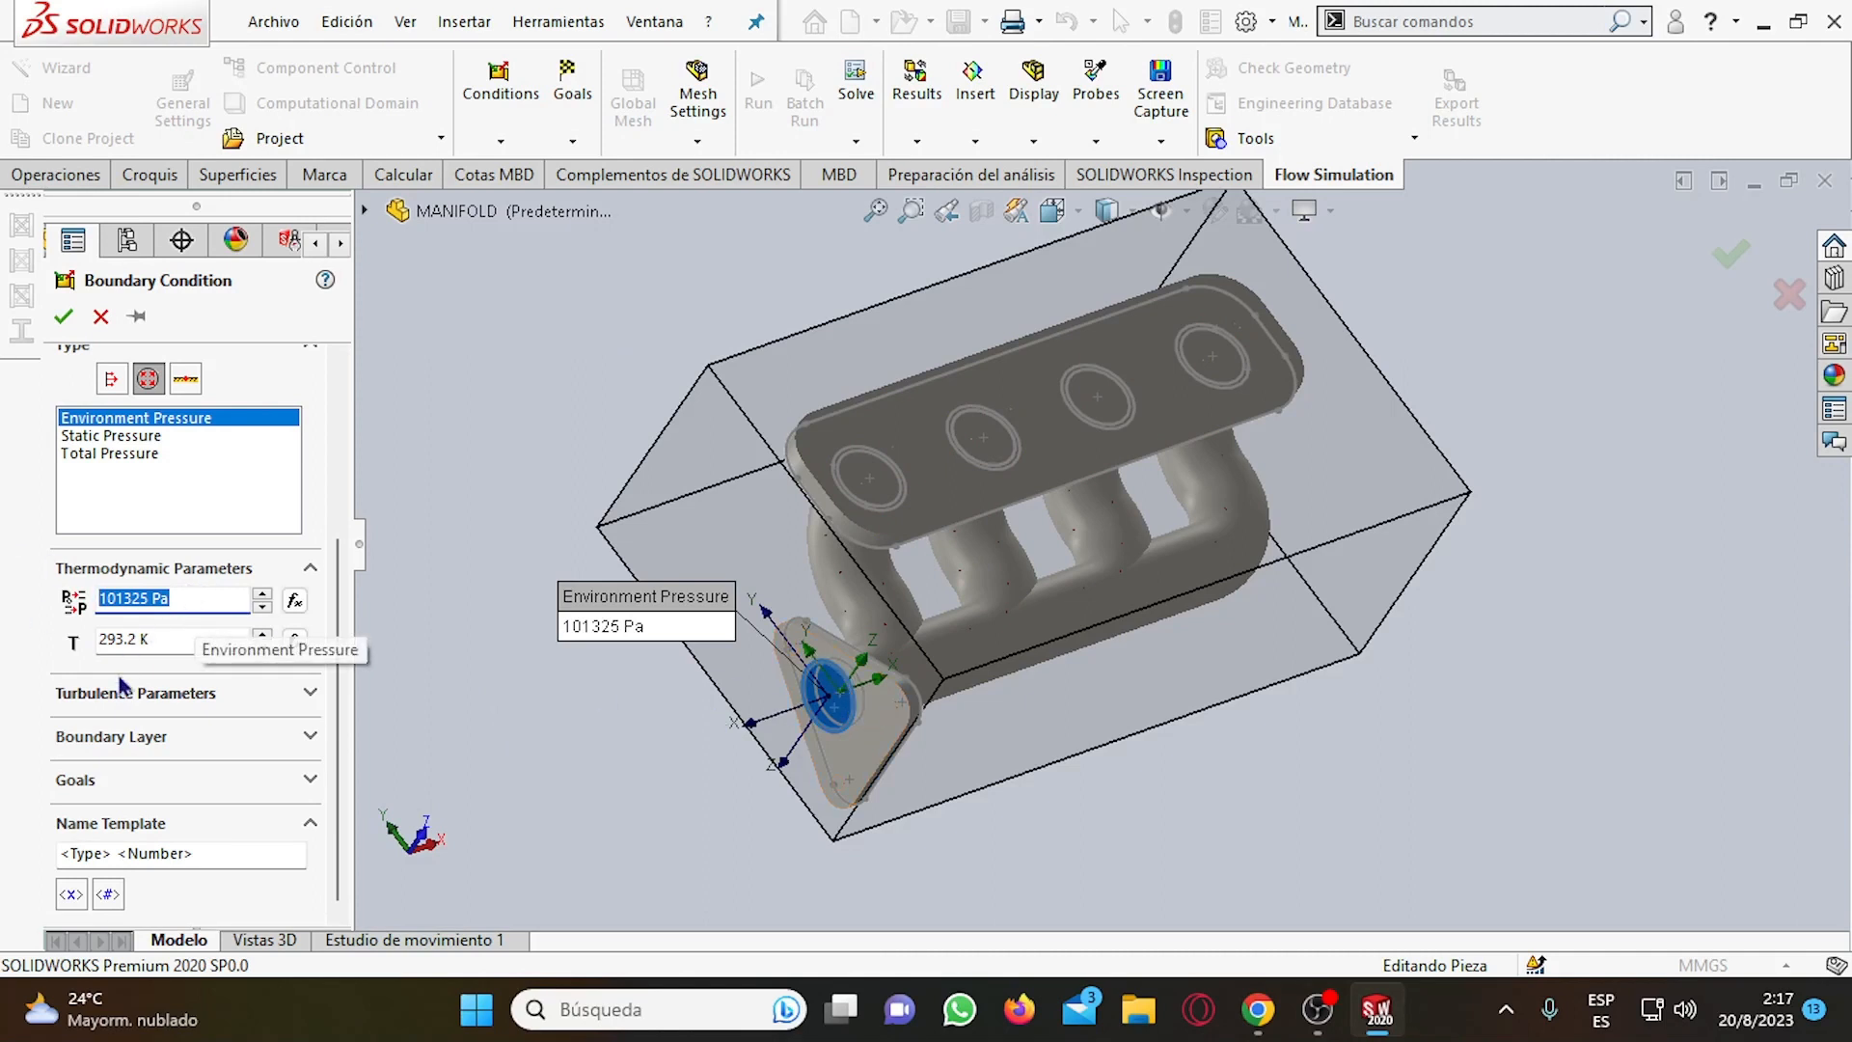
click(195, 641)
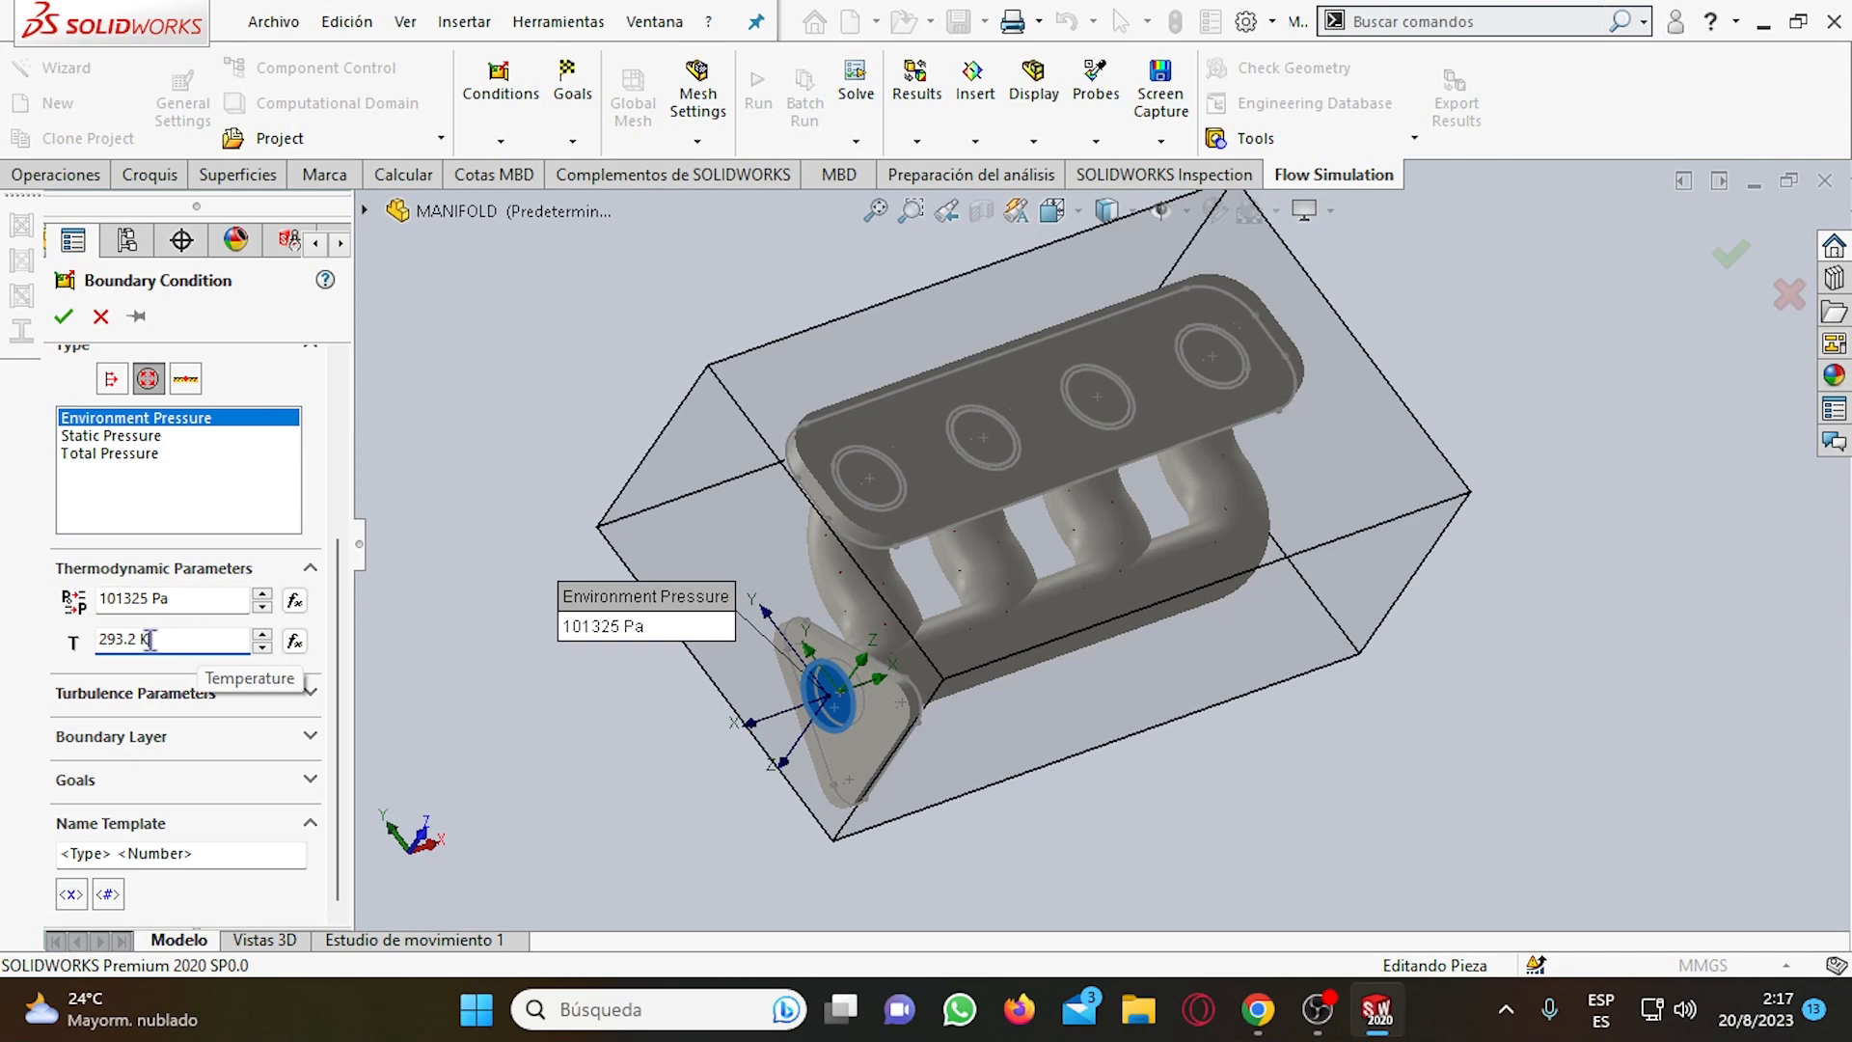
drag(152, 640, 60, 637)
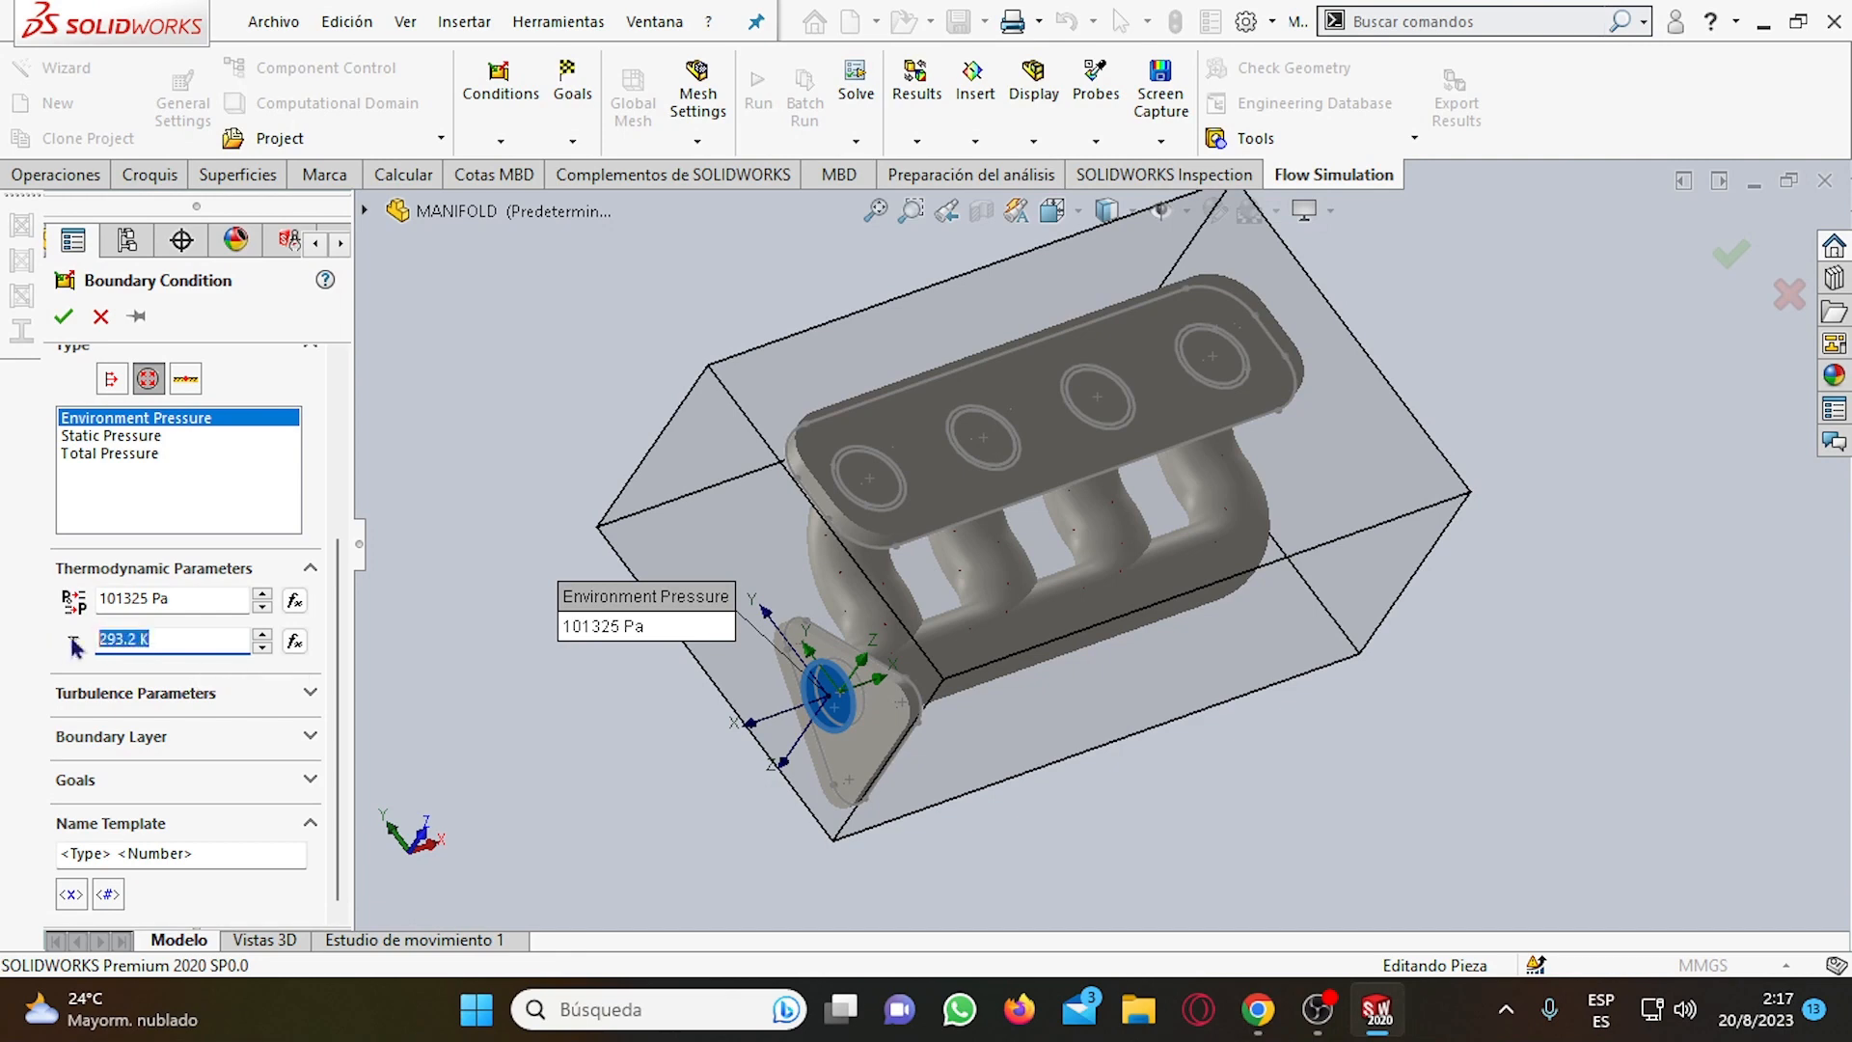
click(145, 630)
double_click(156, 638)
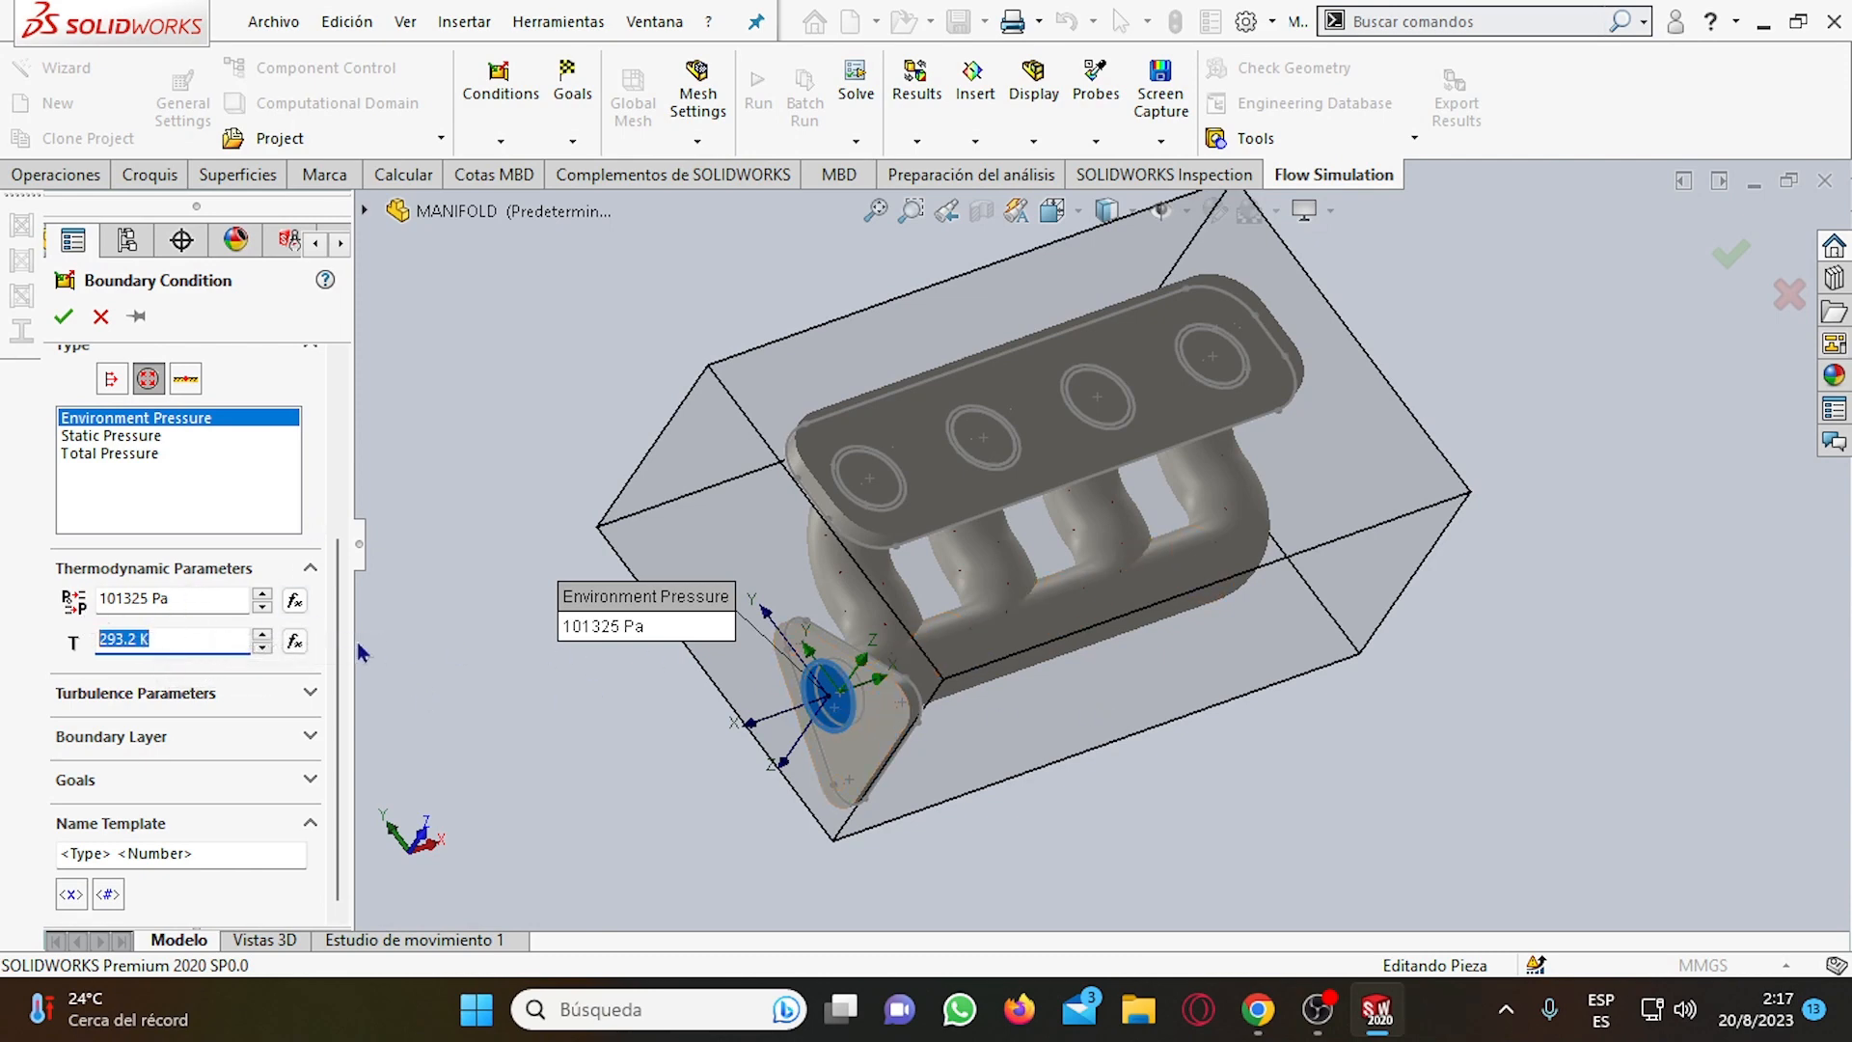
click(169, 595)
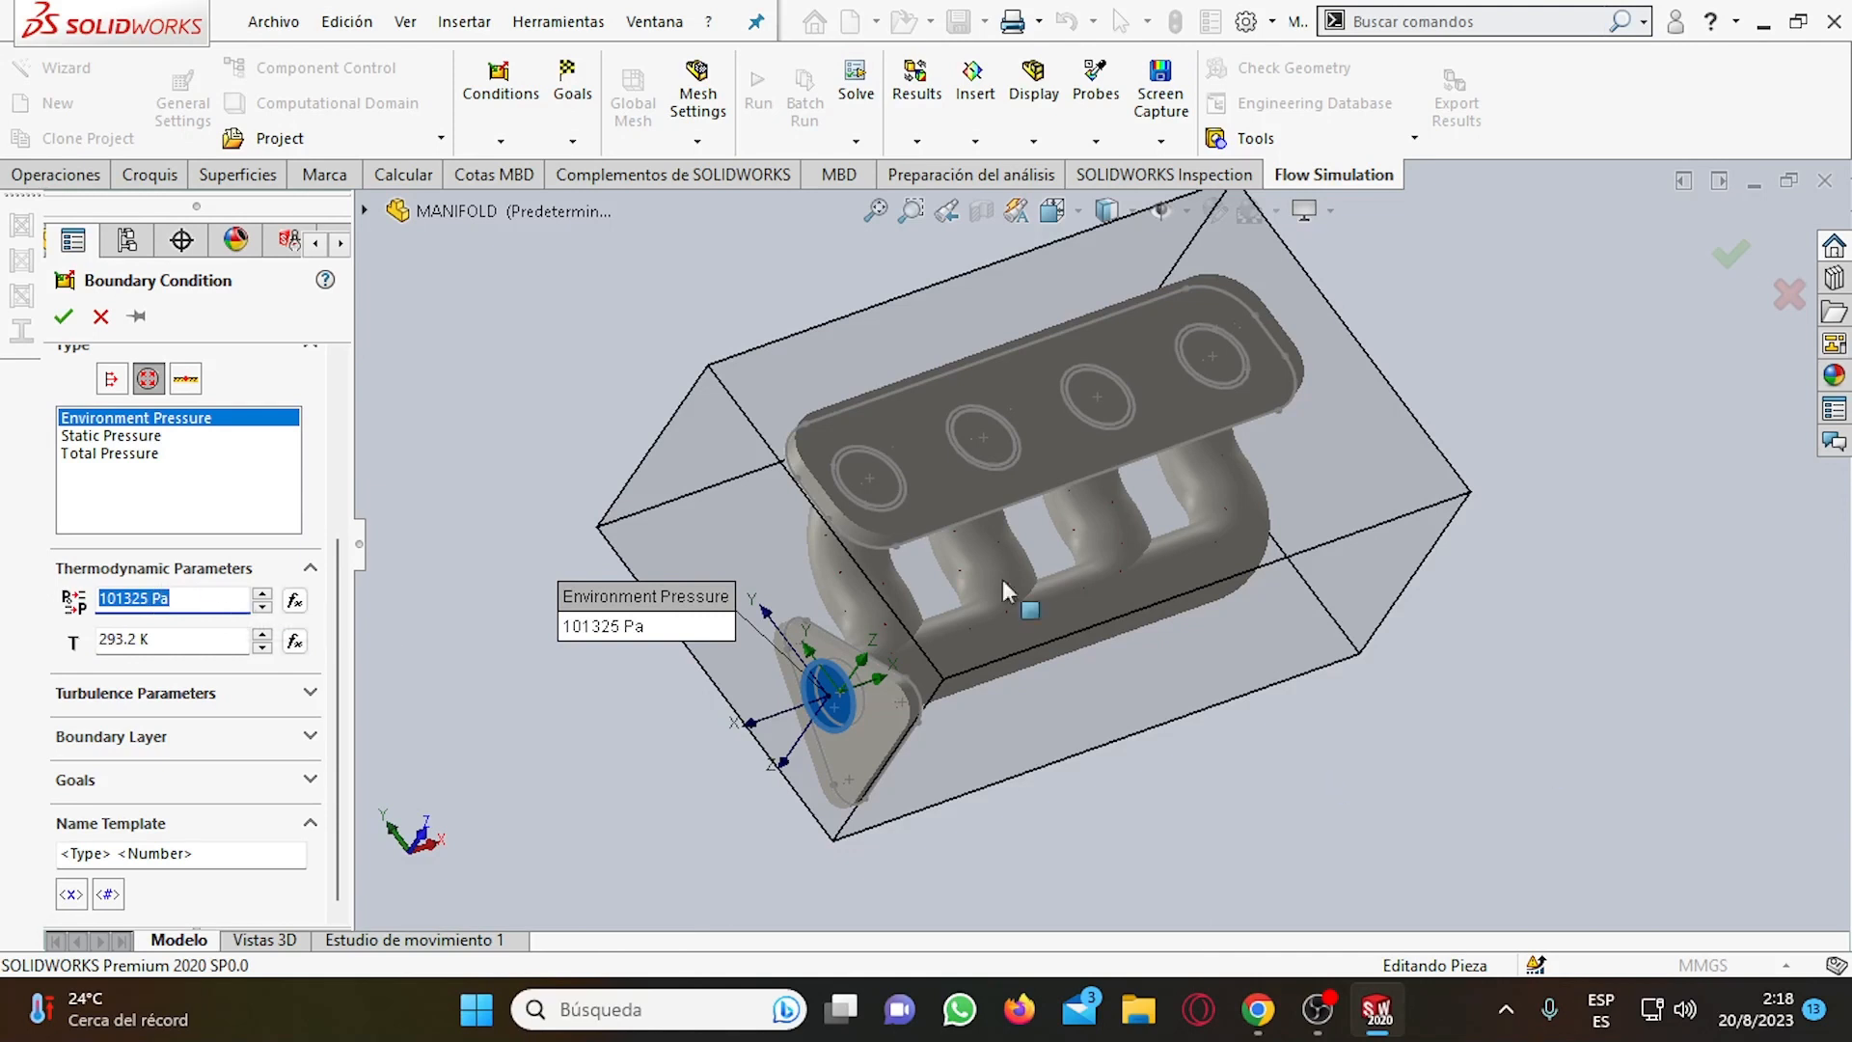
scroll(101, 661, up, 5)
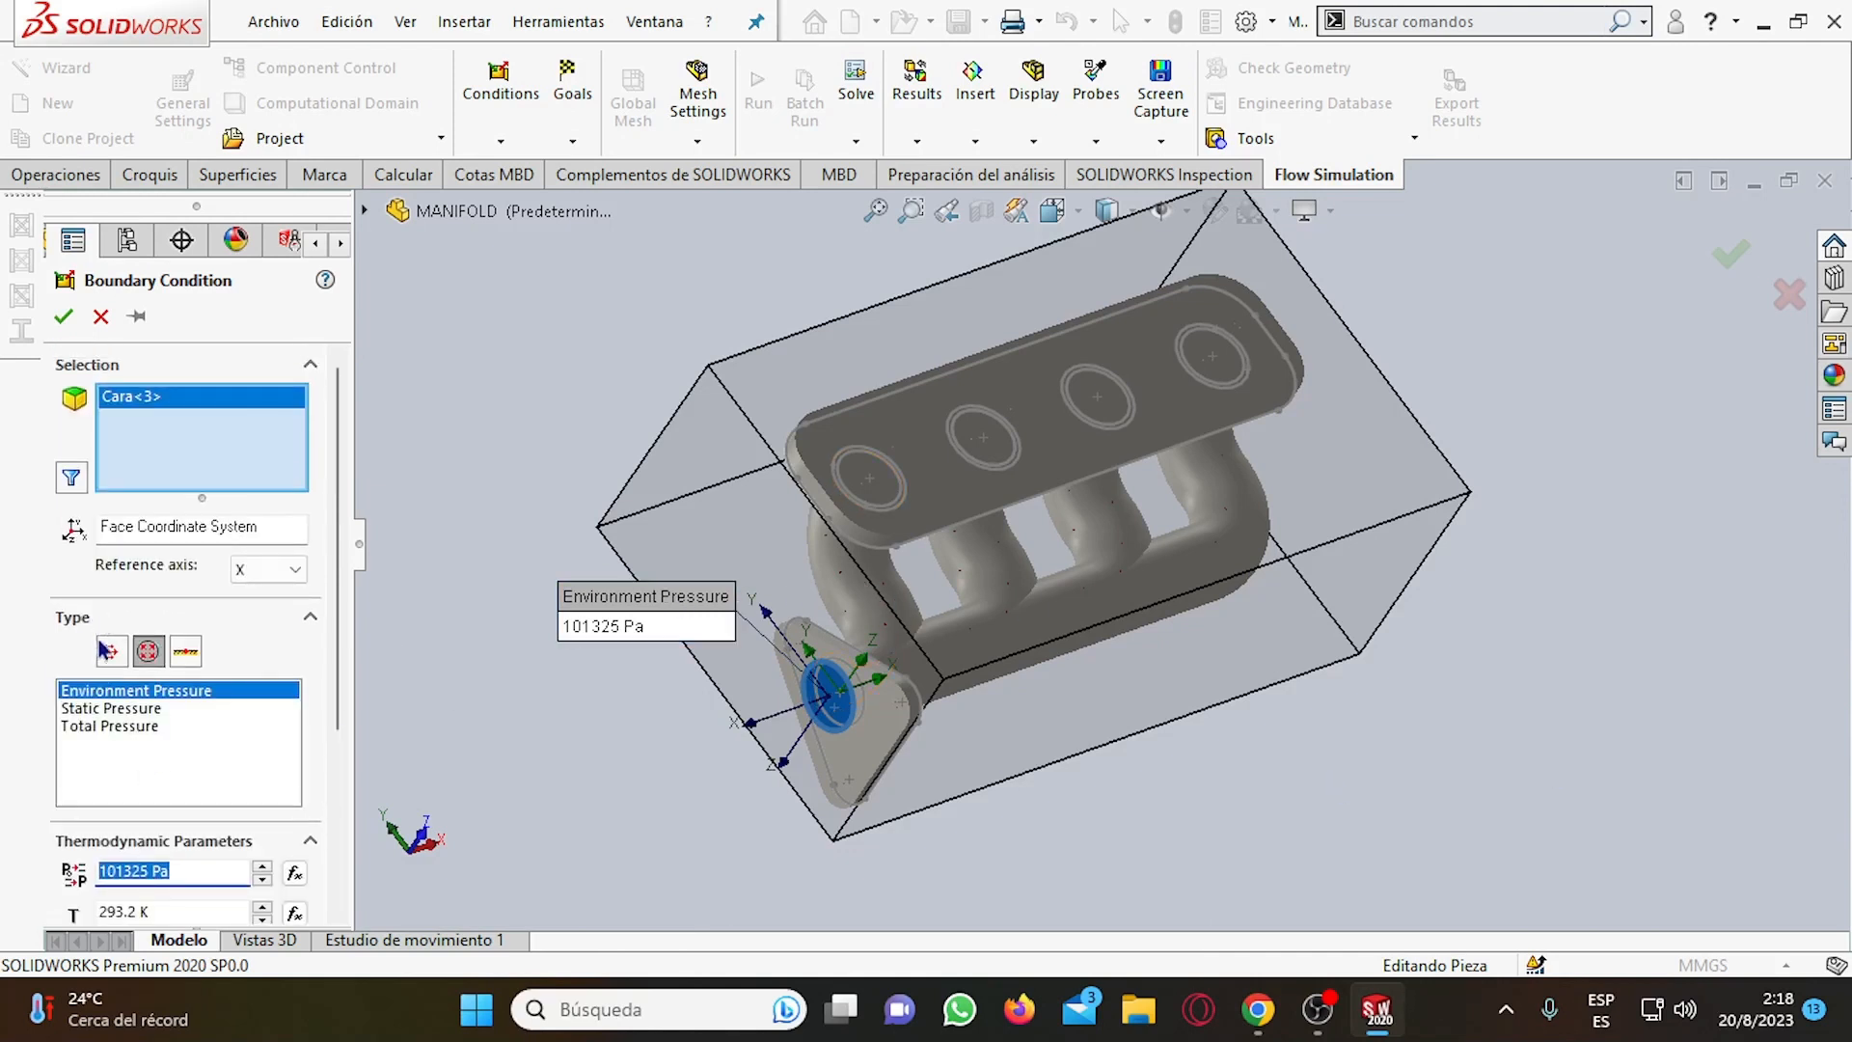
Accept the environment pressure boundary condition and close the Rebuild Errors report.
click(64, 316)
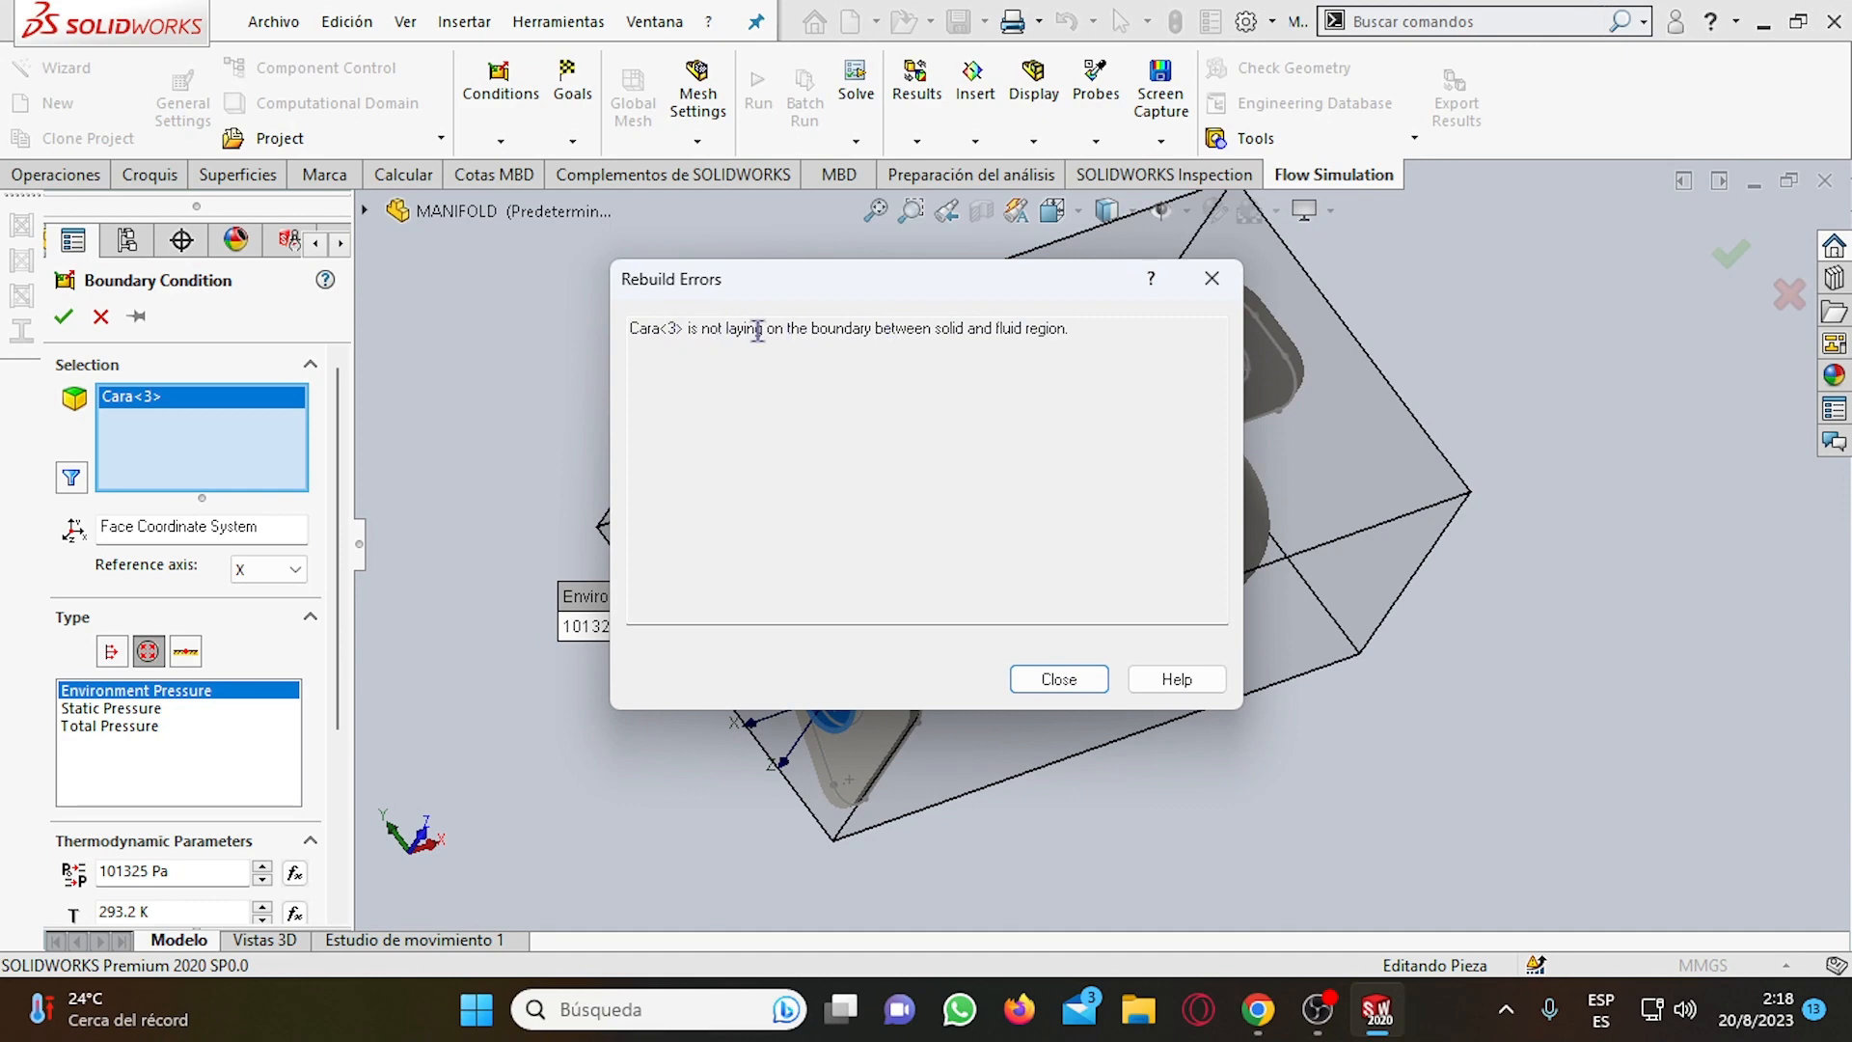
drag(754, 327, 879, 330)
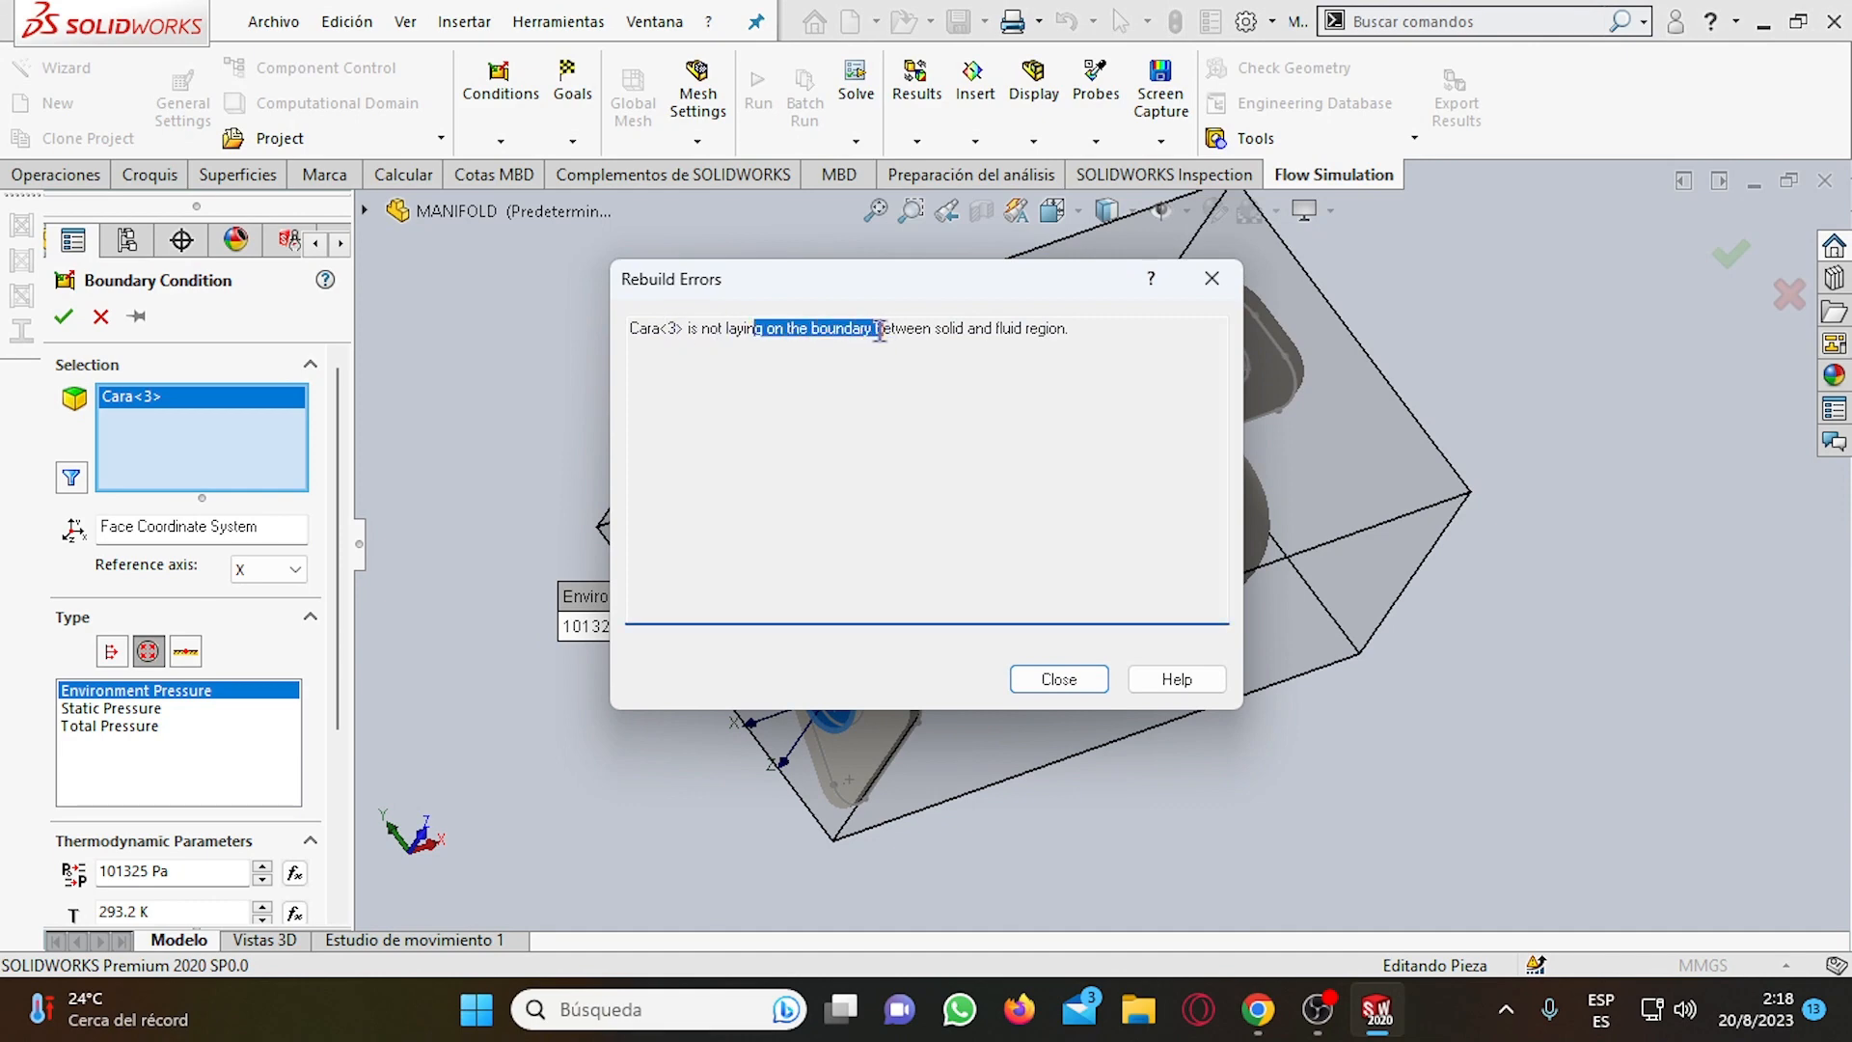
click(1058, 679)
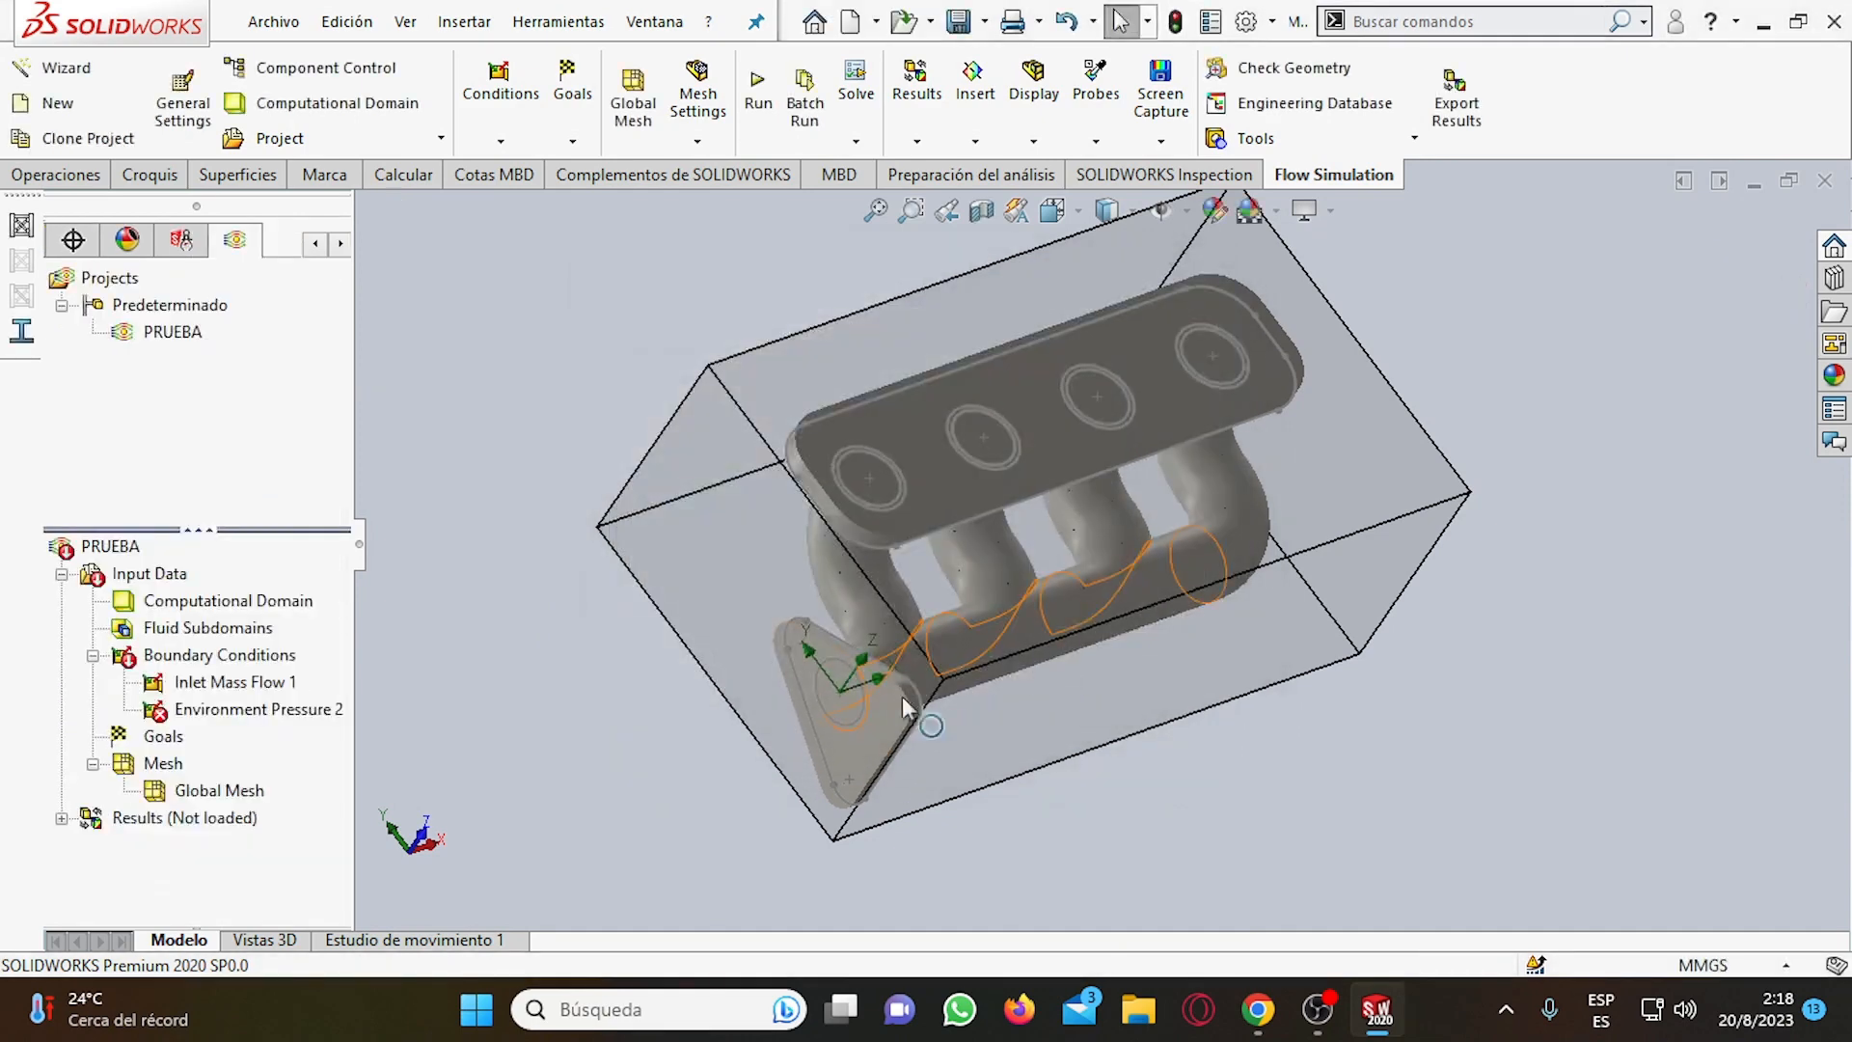
Inspect the Environment Pressure 2 condition and the LID8 face it uses on the triangular flange from several angles.
click(237, 709)
scroll(964, 675, down, 5)
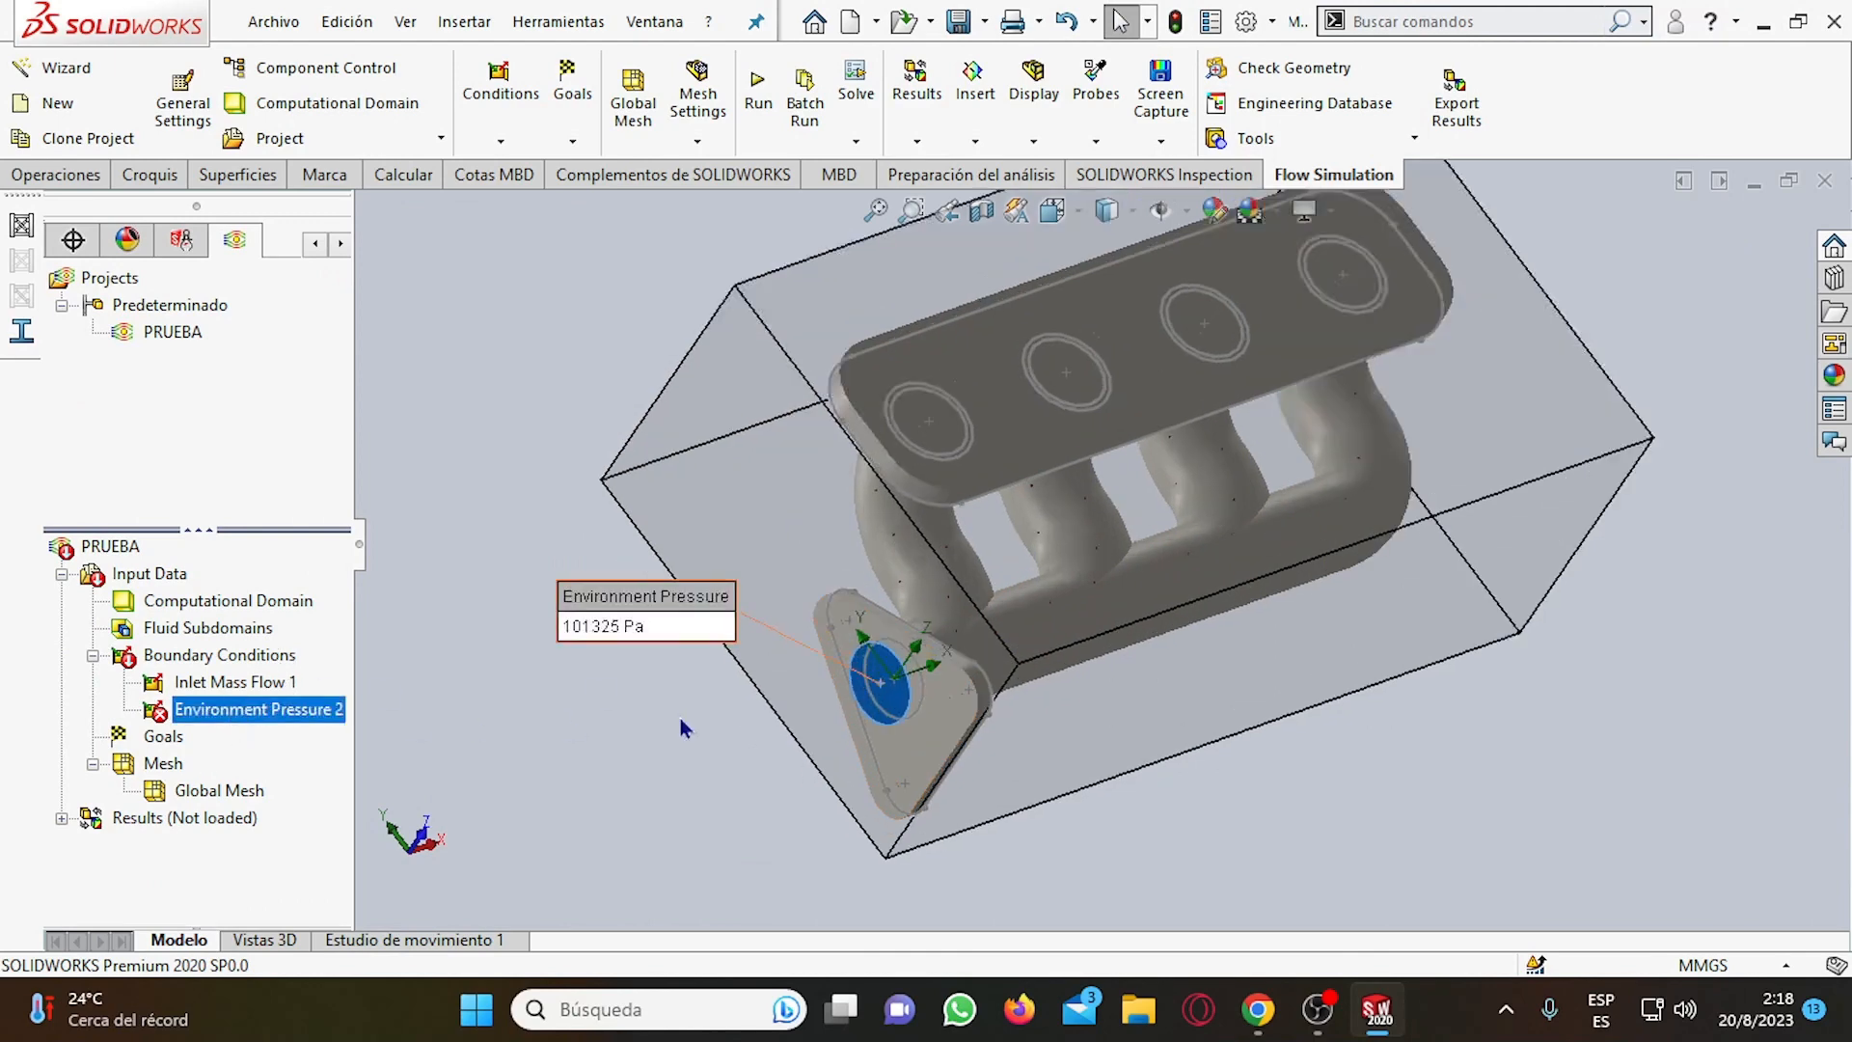
click(1053, 678)
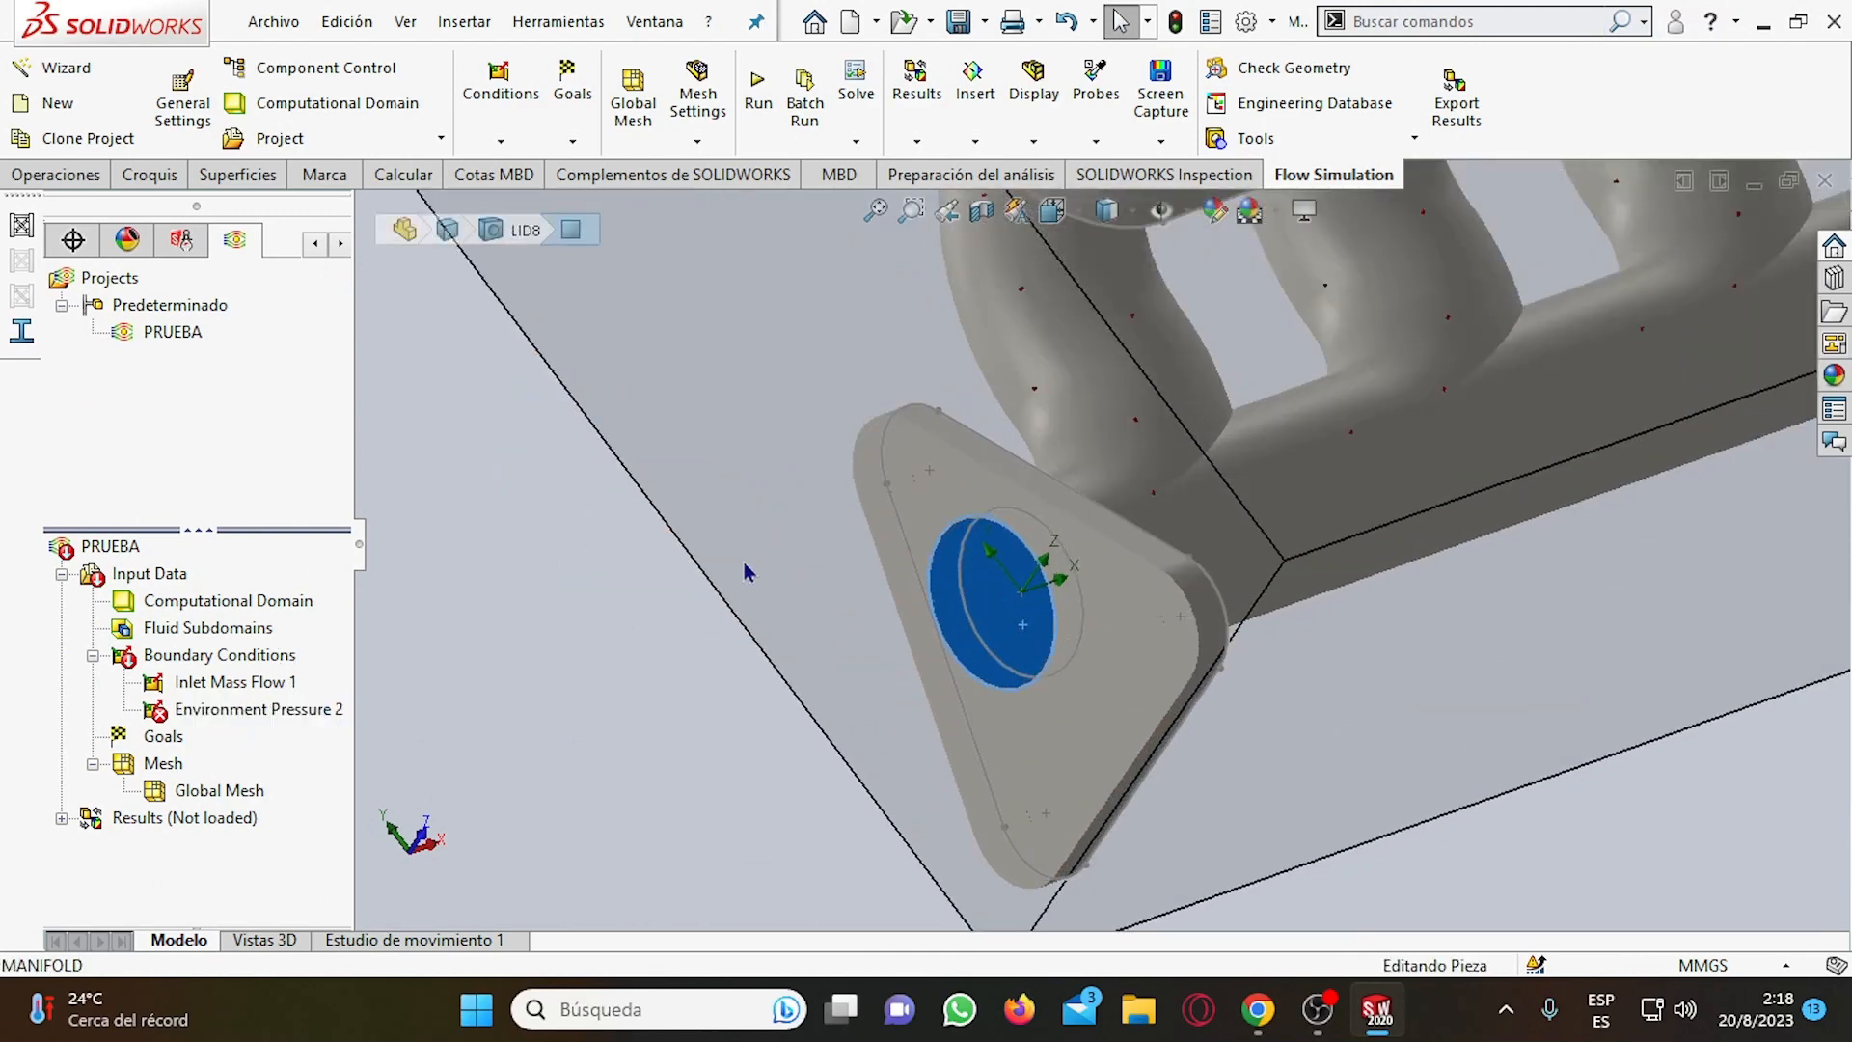
scroll(680, 528, up, 5)
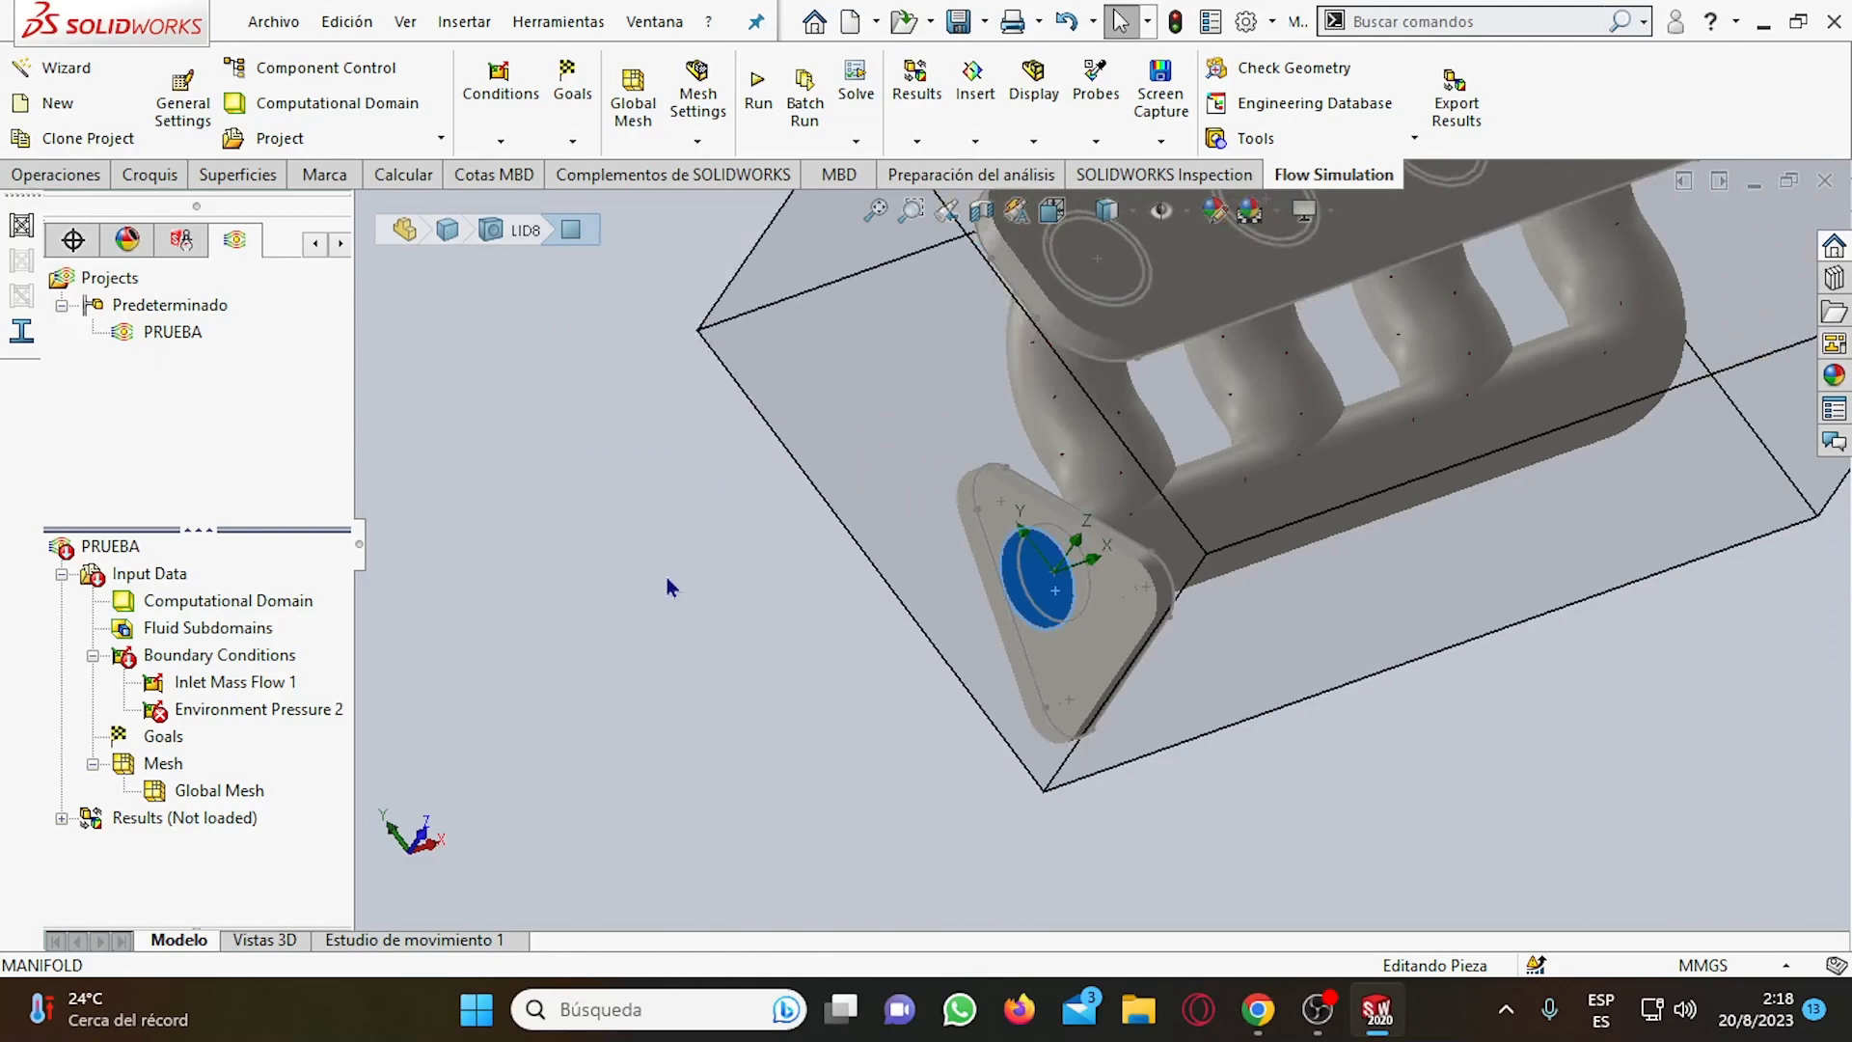
scroll(1022, 598, down, 2)
right_click(1043, 591)
click(101, 278)
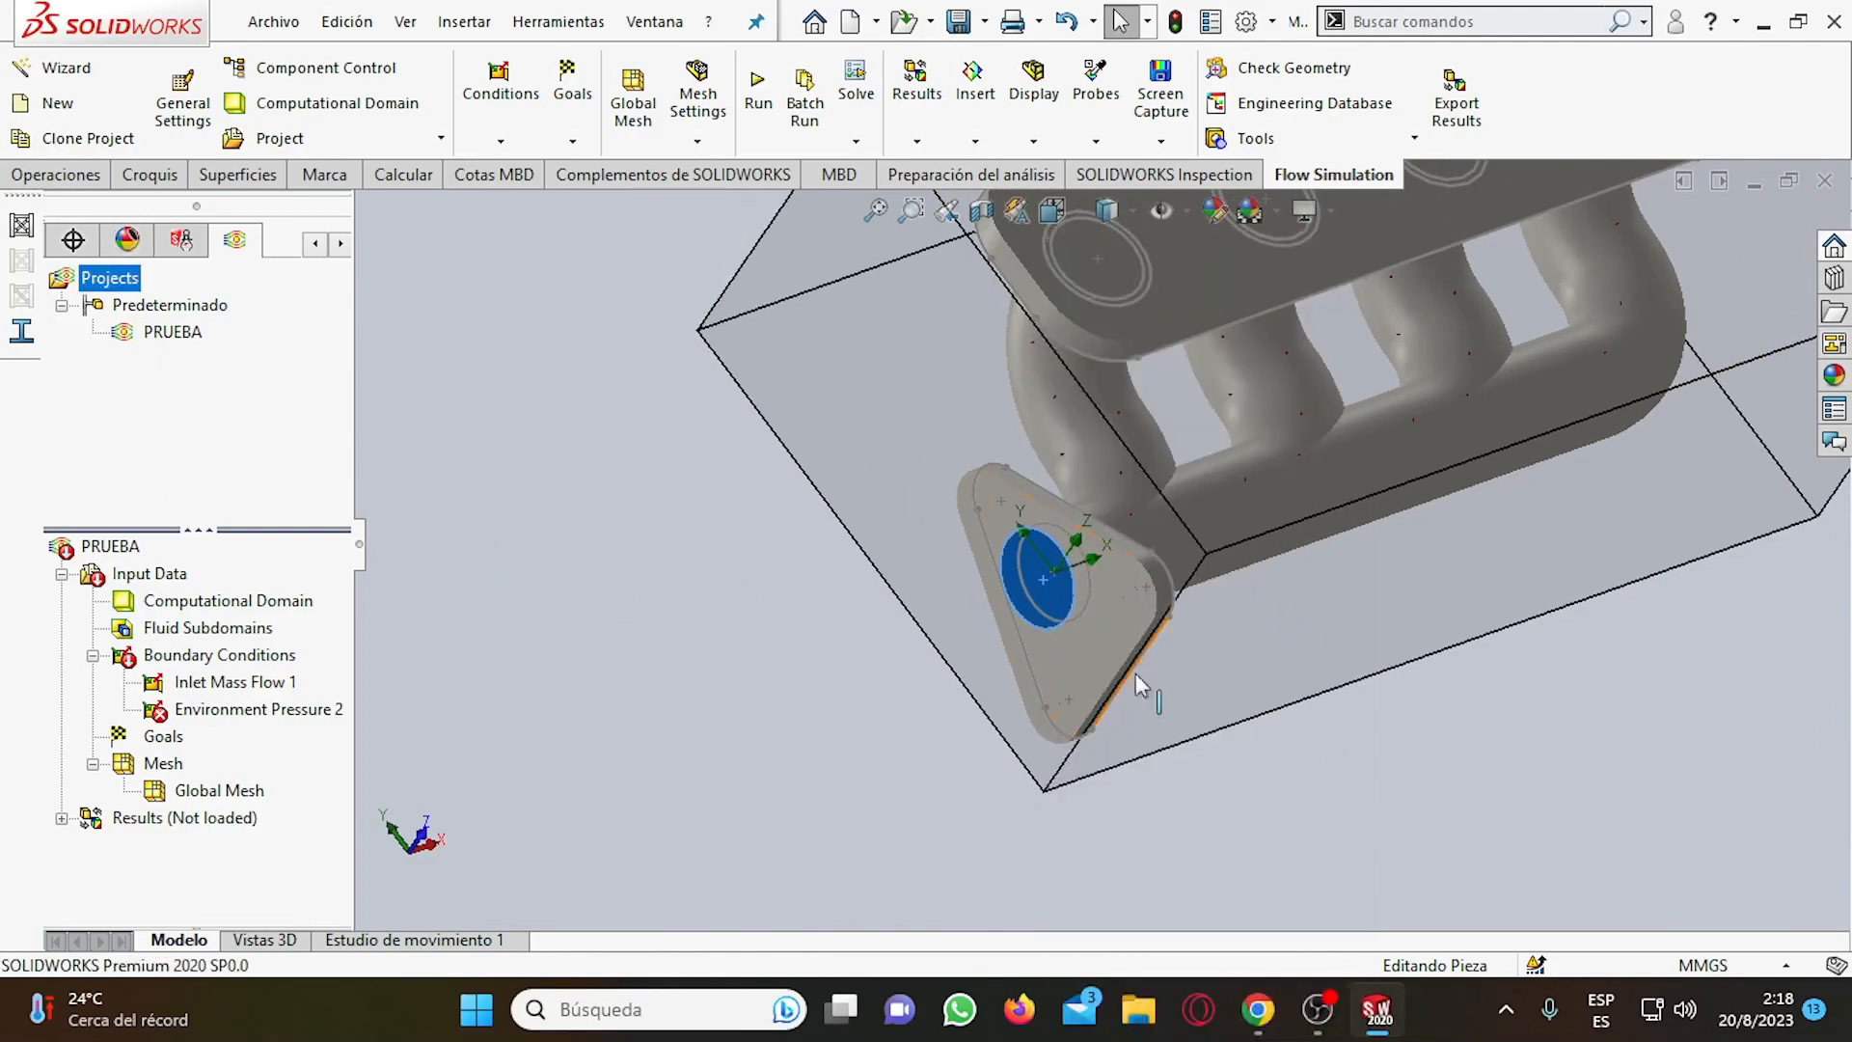
middle_drag(979, 589, 1179, 634)
scroll(1079, 585, down, 4)
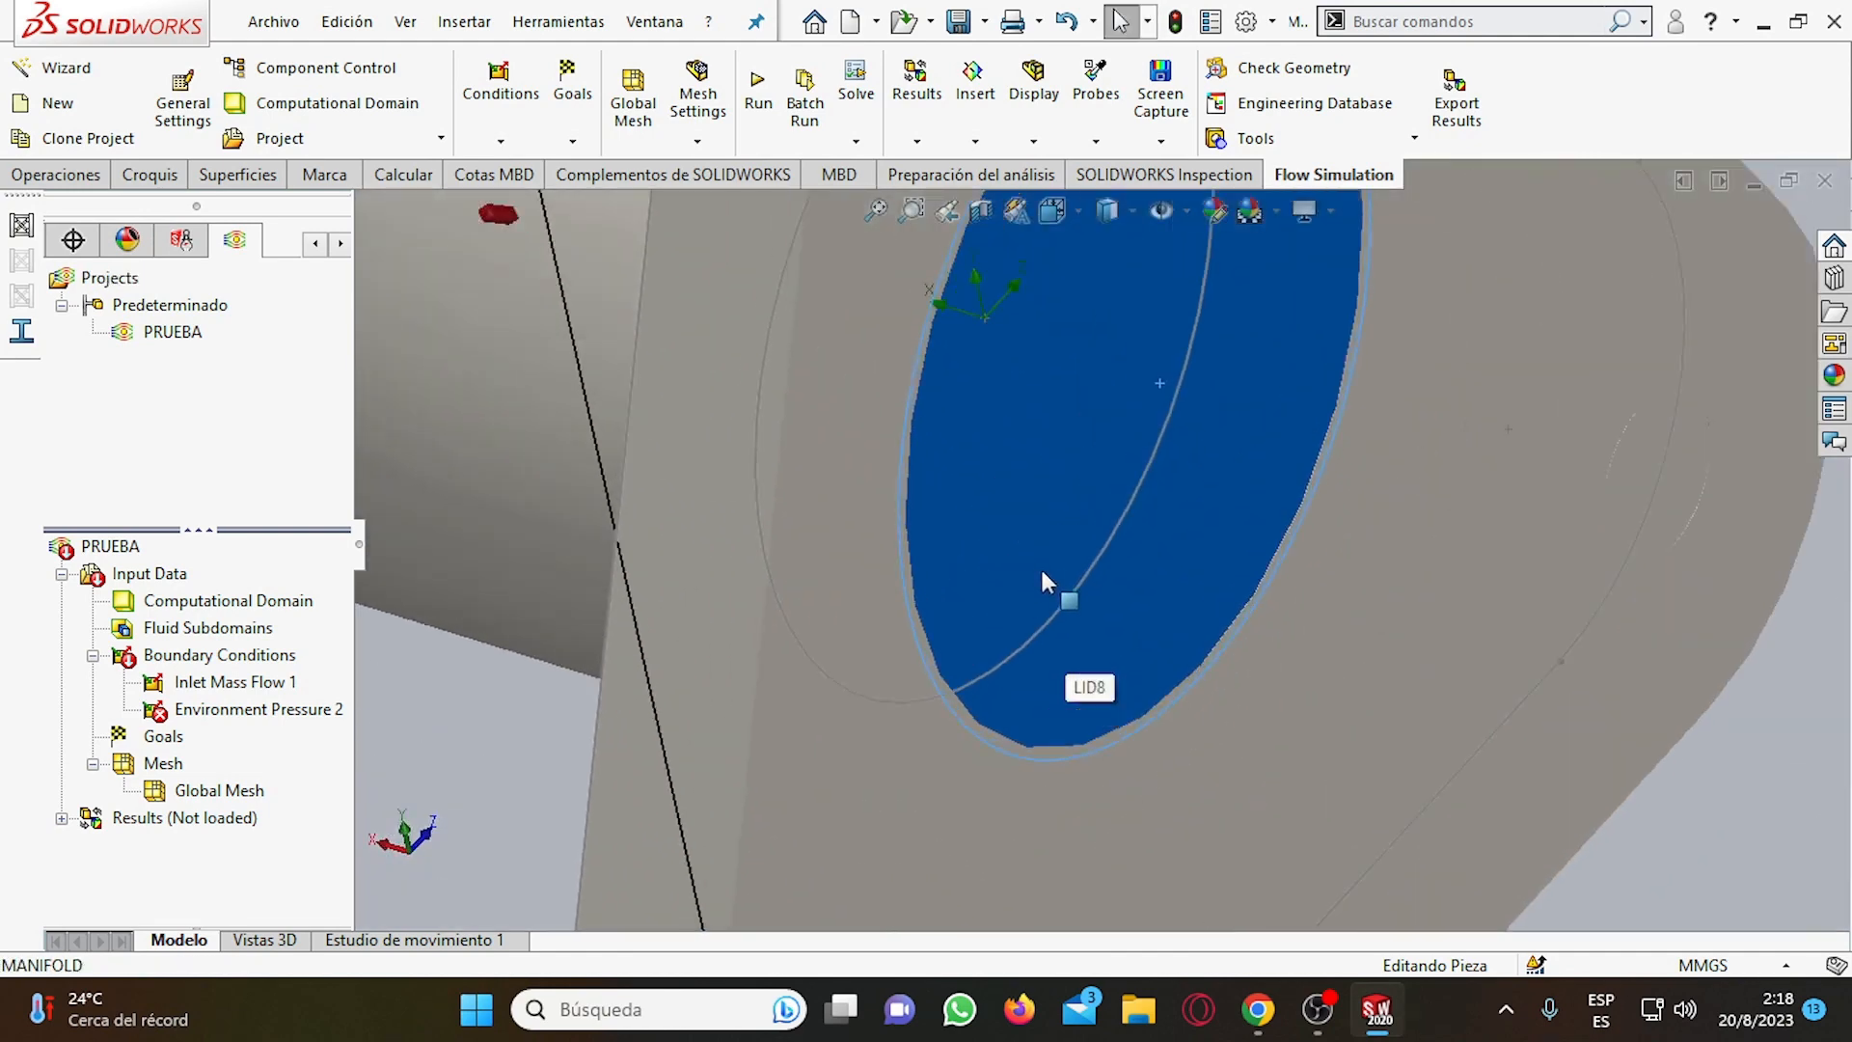
scroll(1042, 579, up, 5)
middle_drag(1198, 537, 1074, 472)
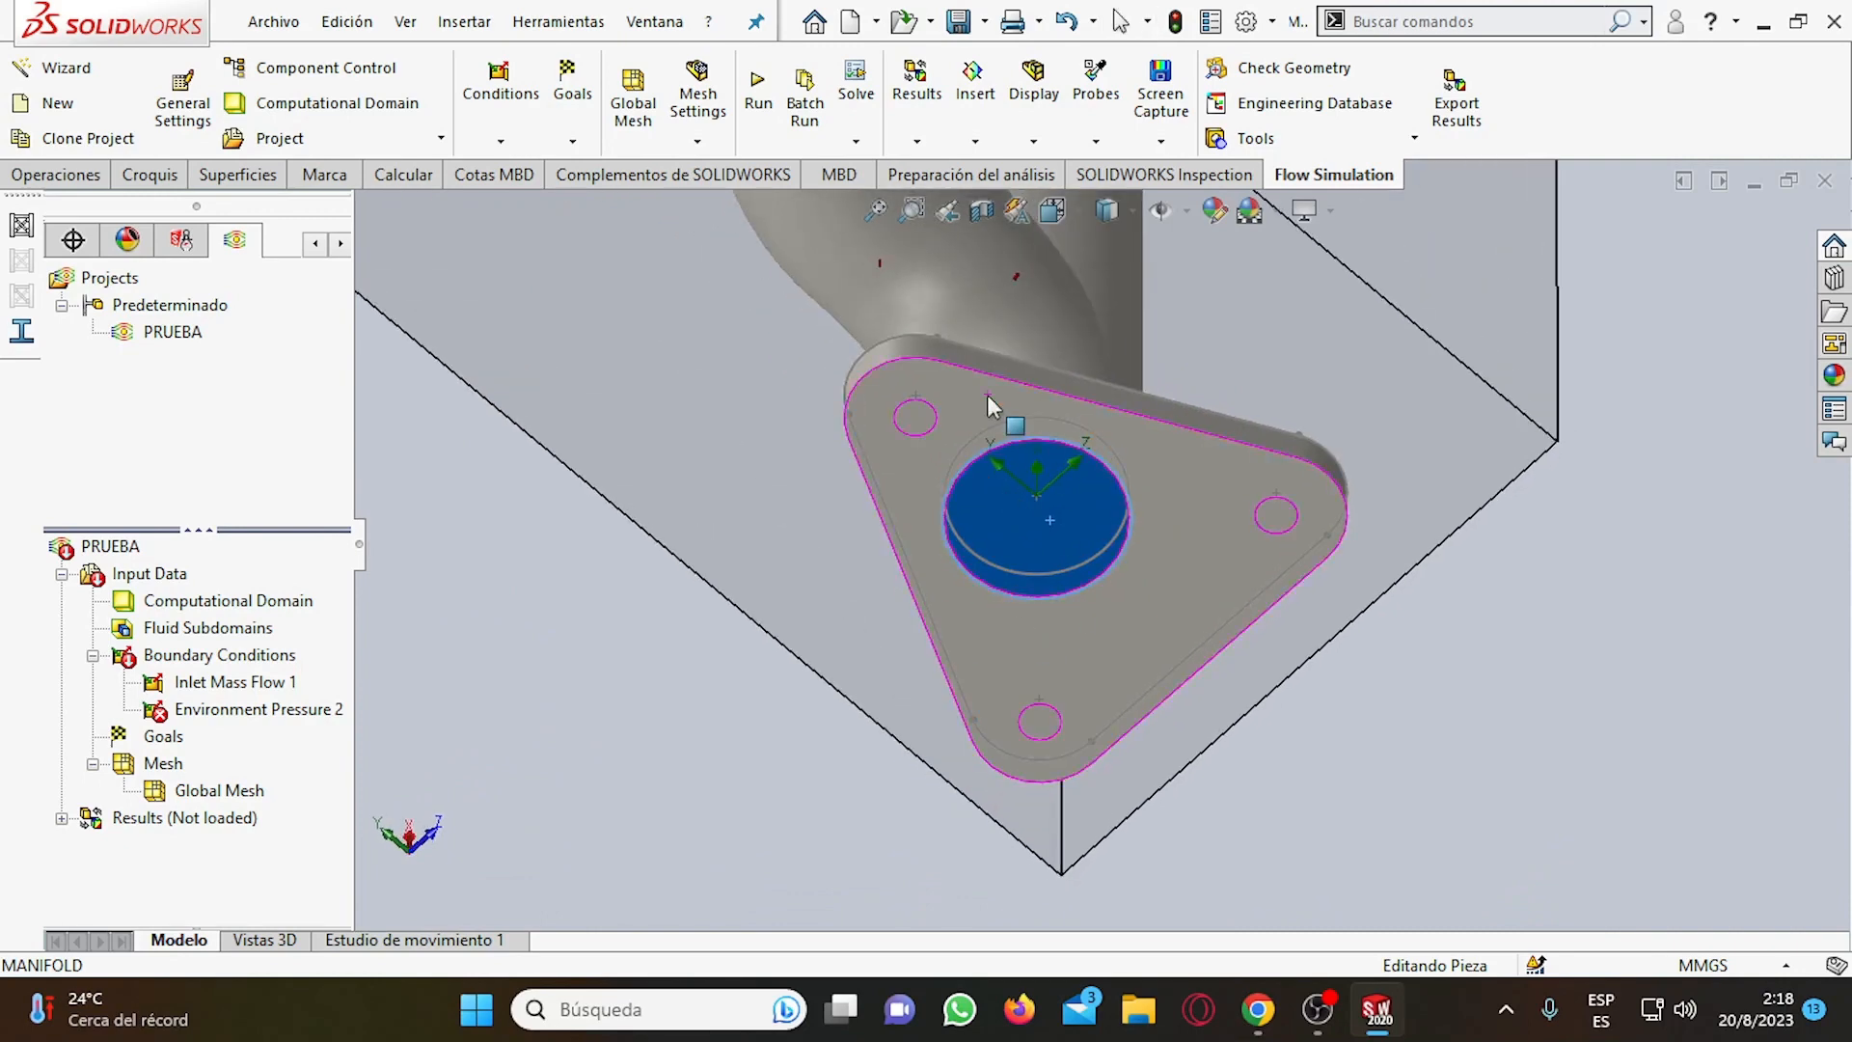
middle_drag(993, 405, 959, 404)
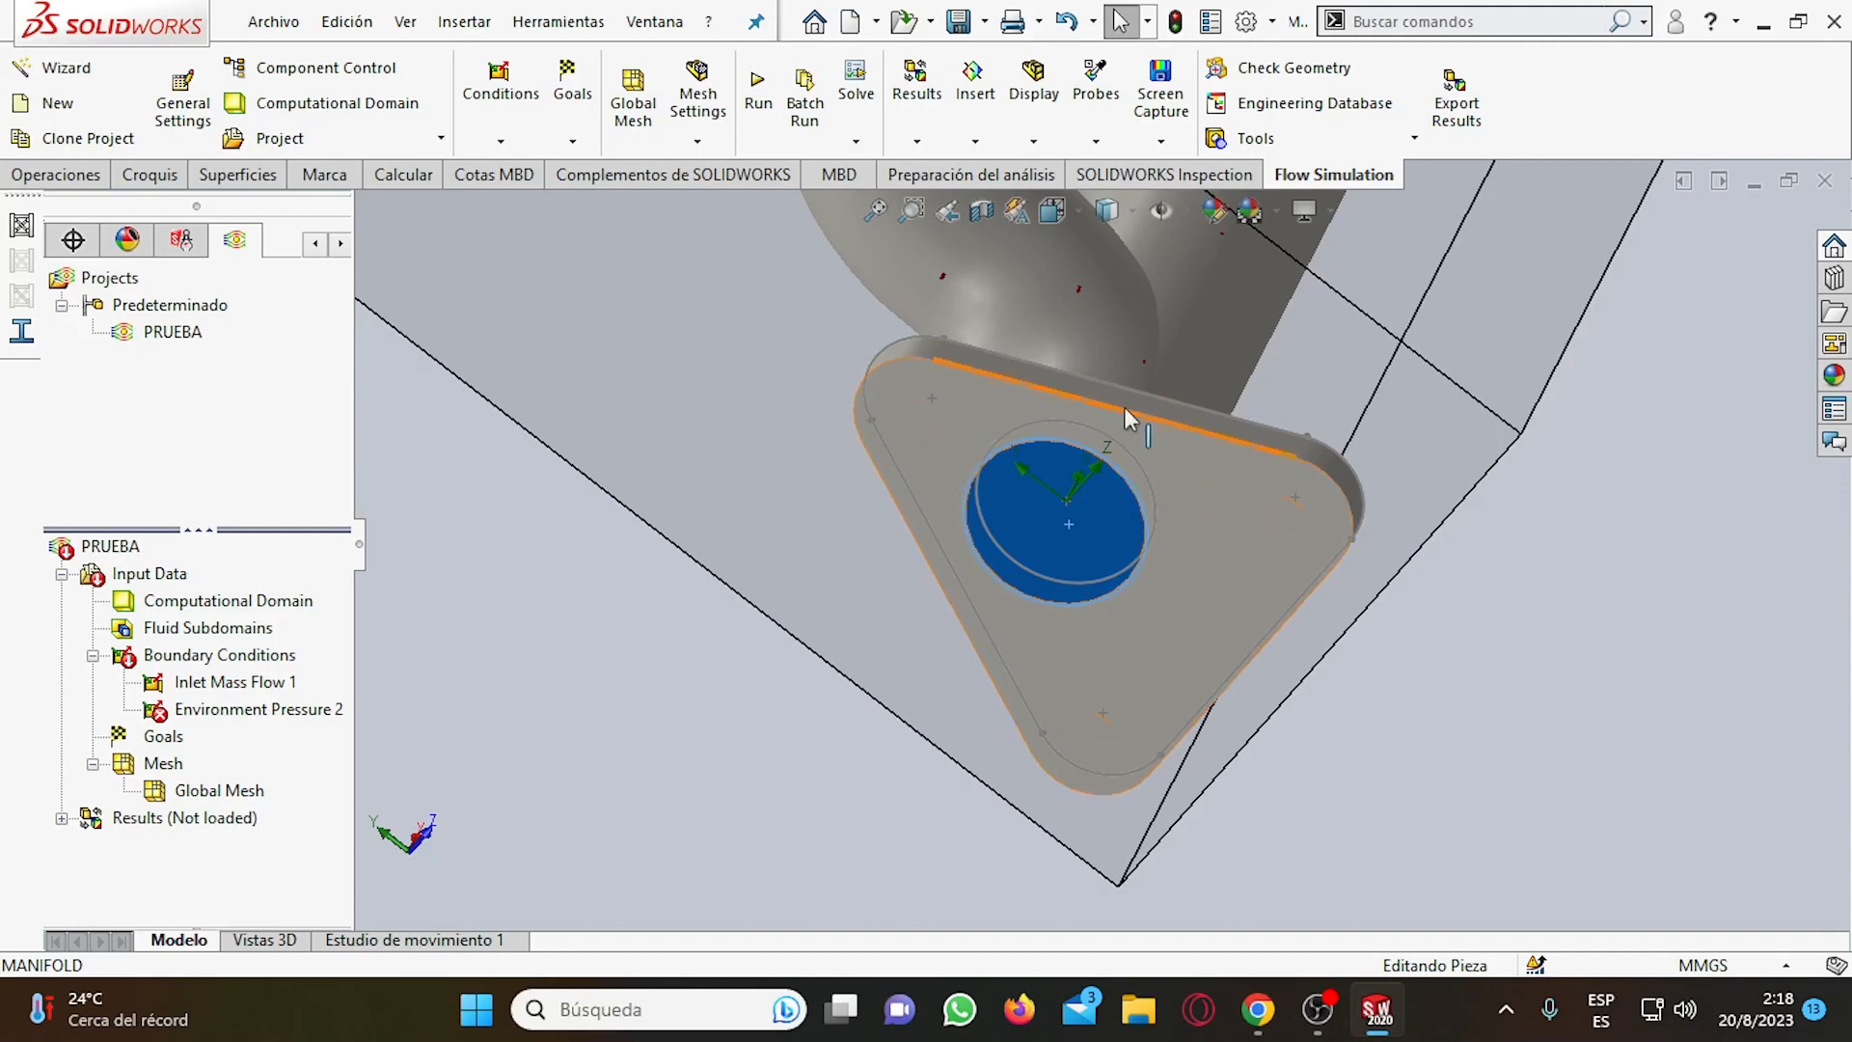
scroll(1029, 465, down, 3)
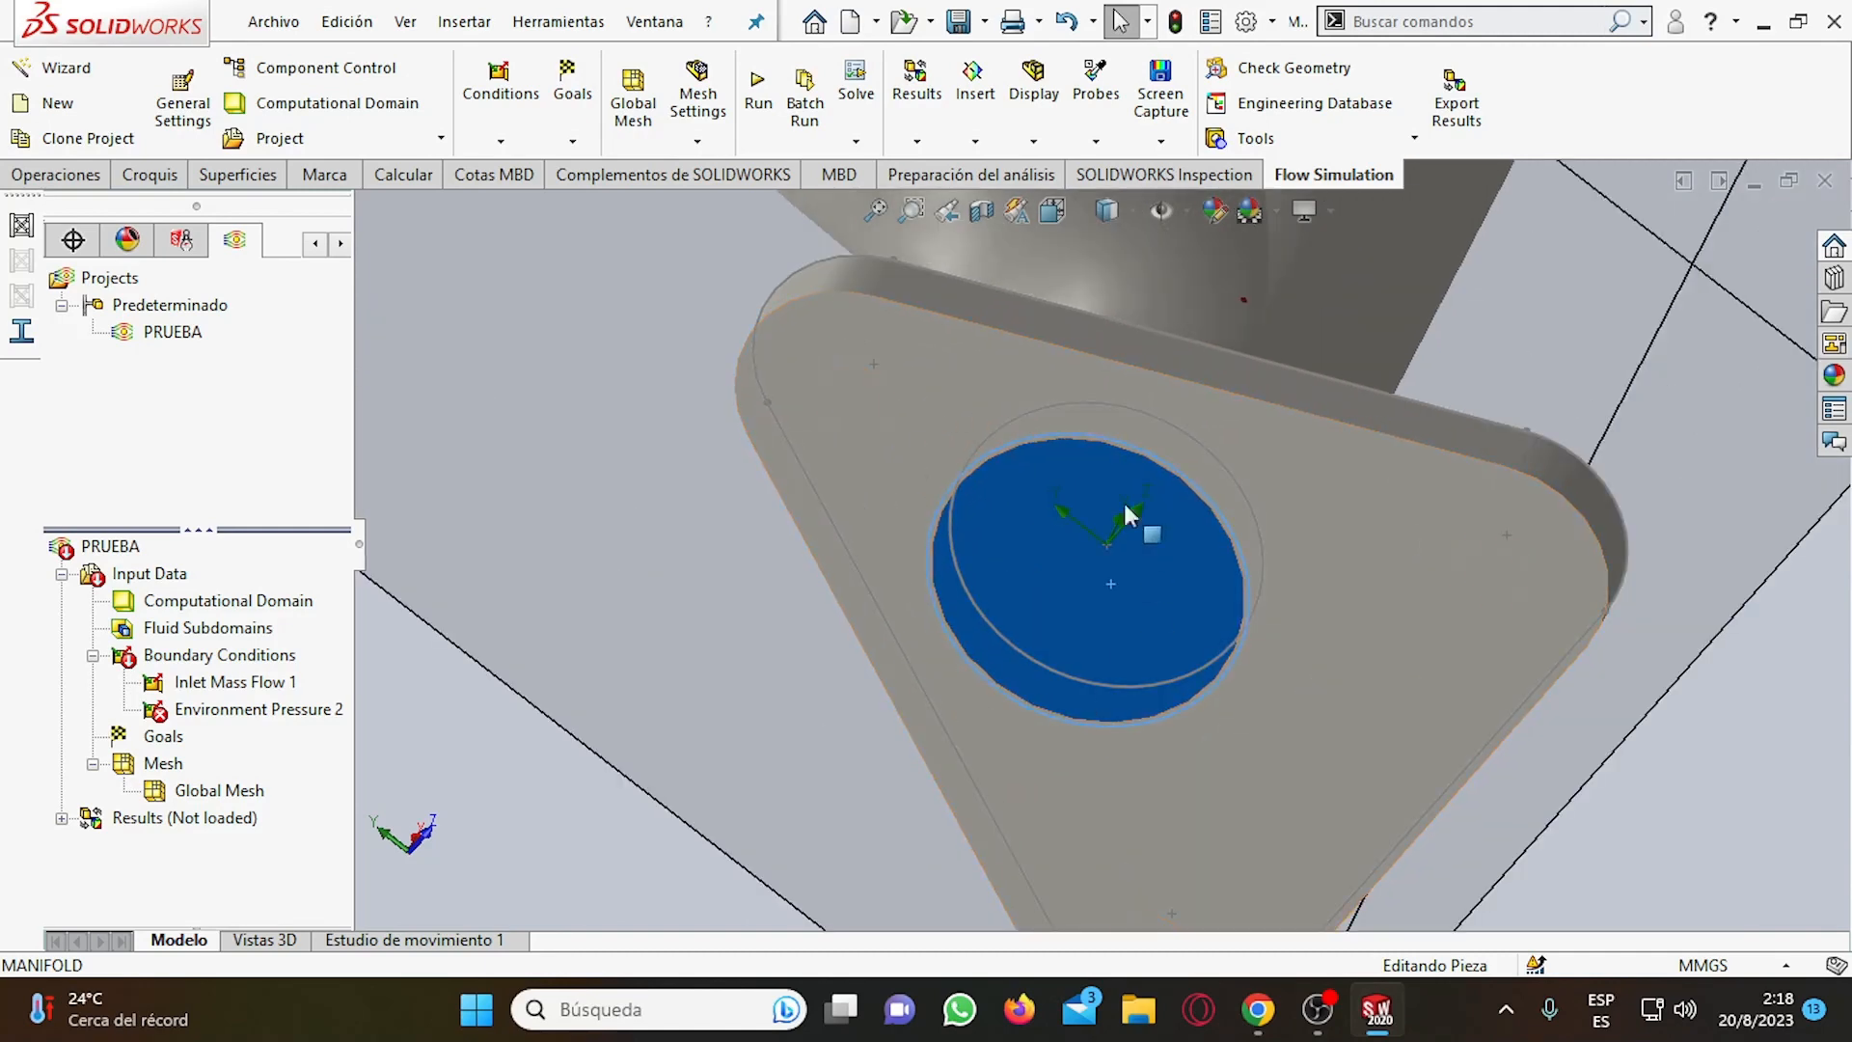
scroll(939, 546, up, 3)
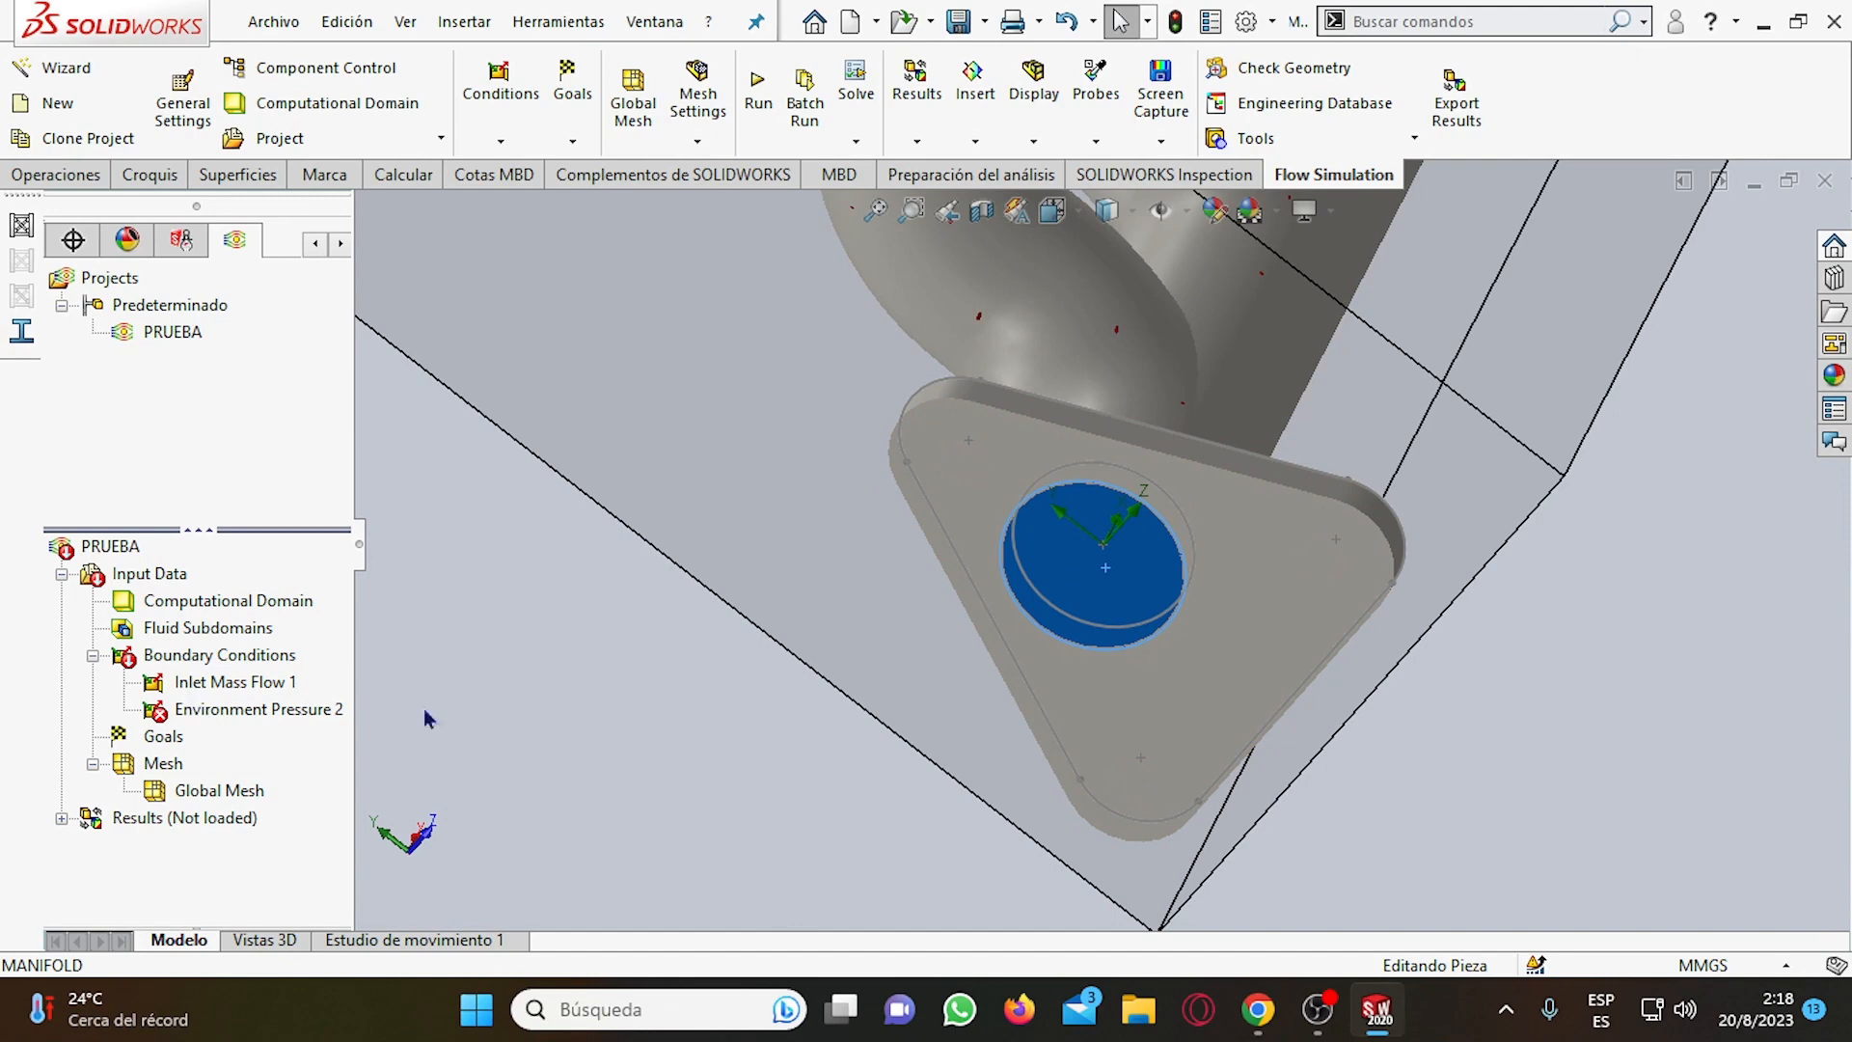
mouse_move(1346, 1024)
click(1318, 1009)
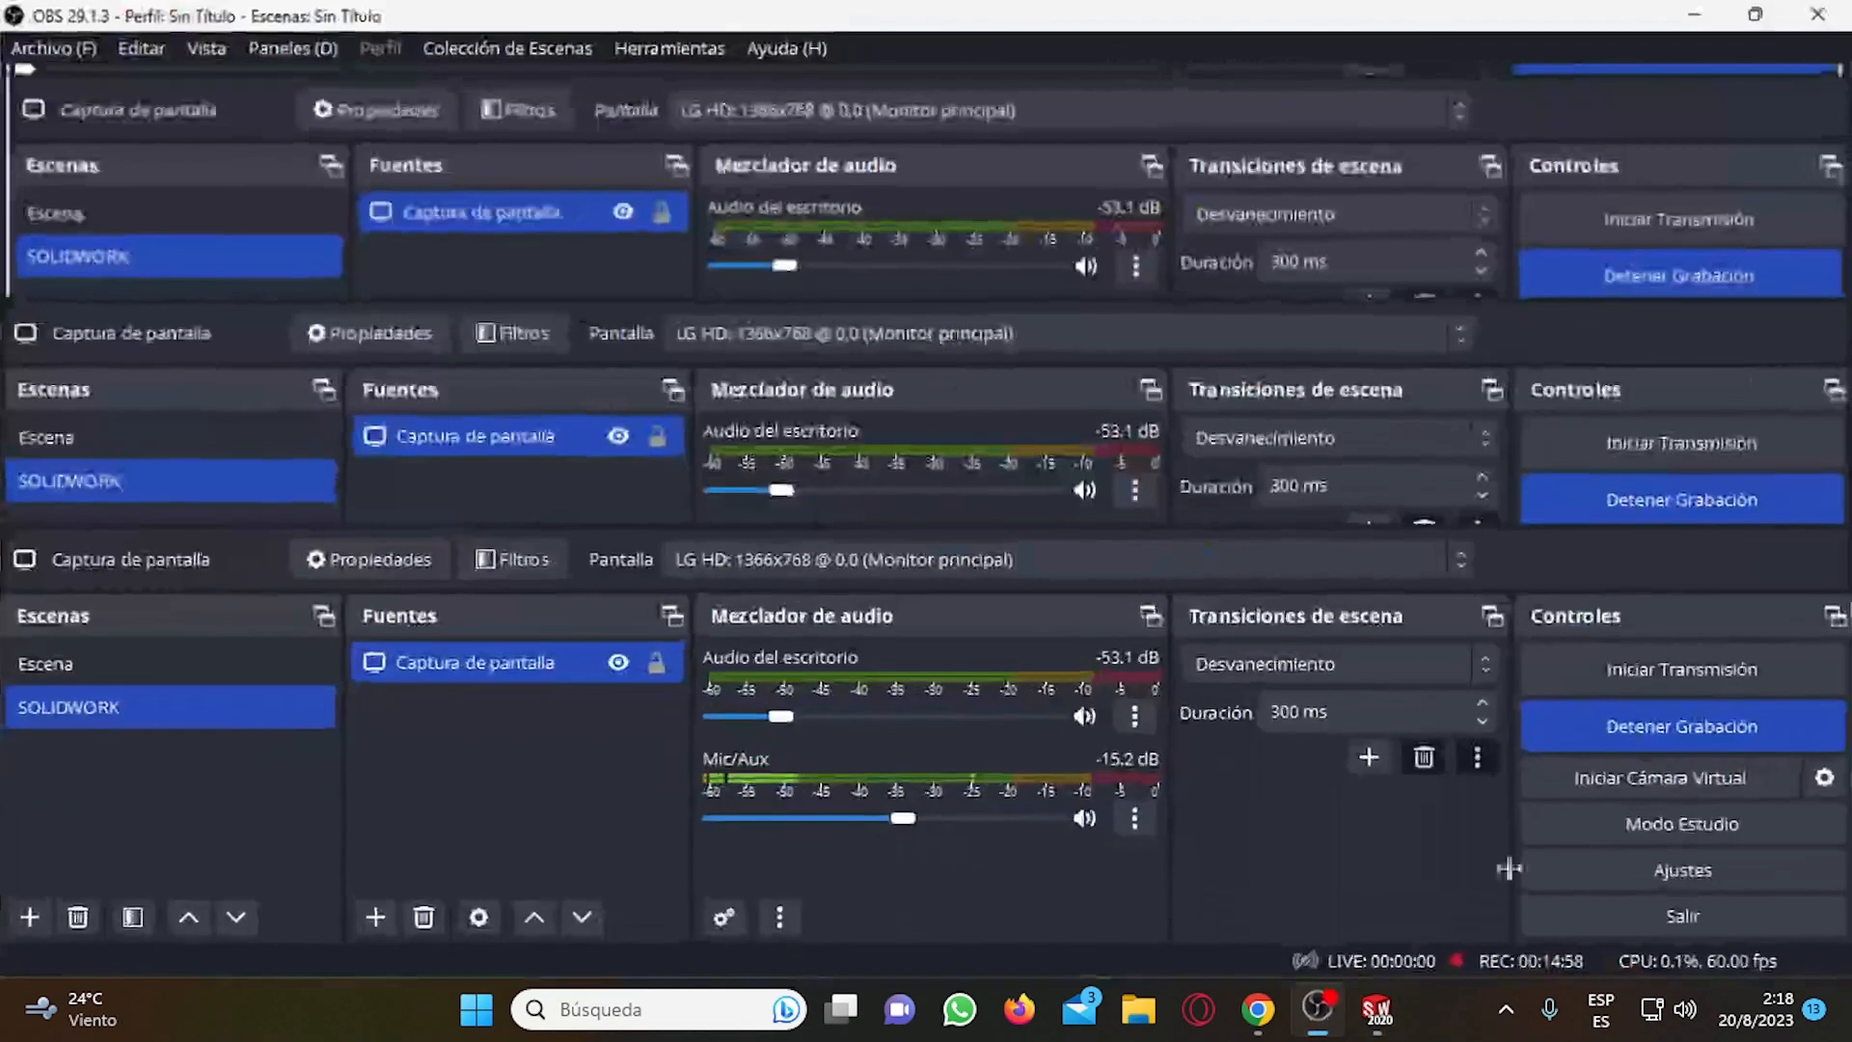
click(1688, 14)
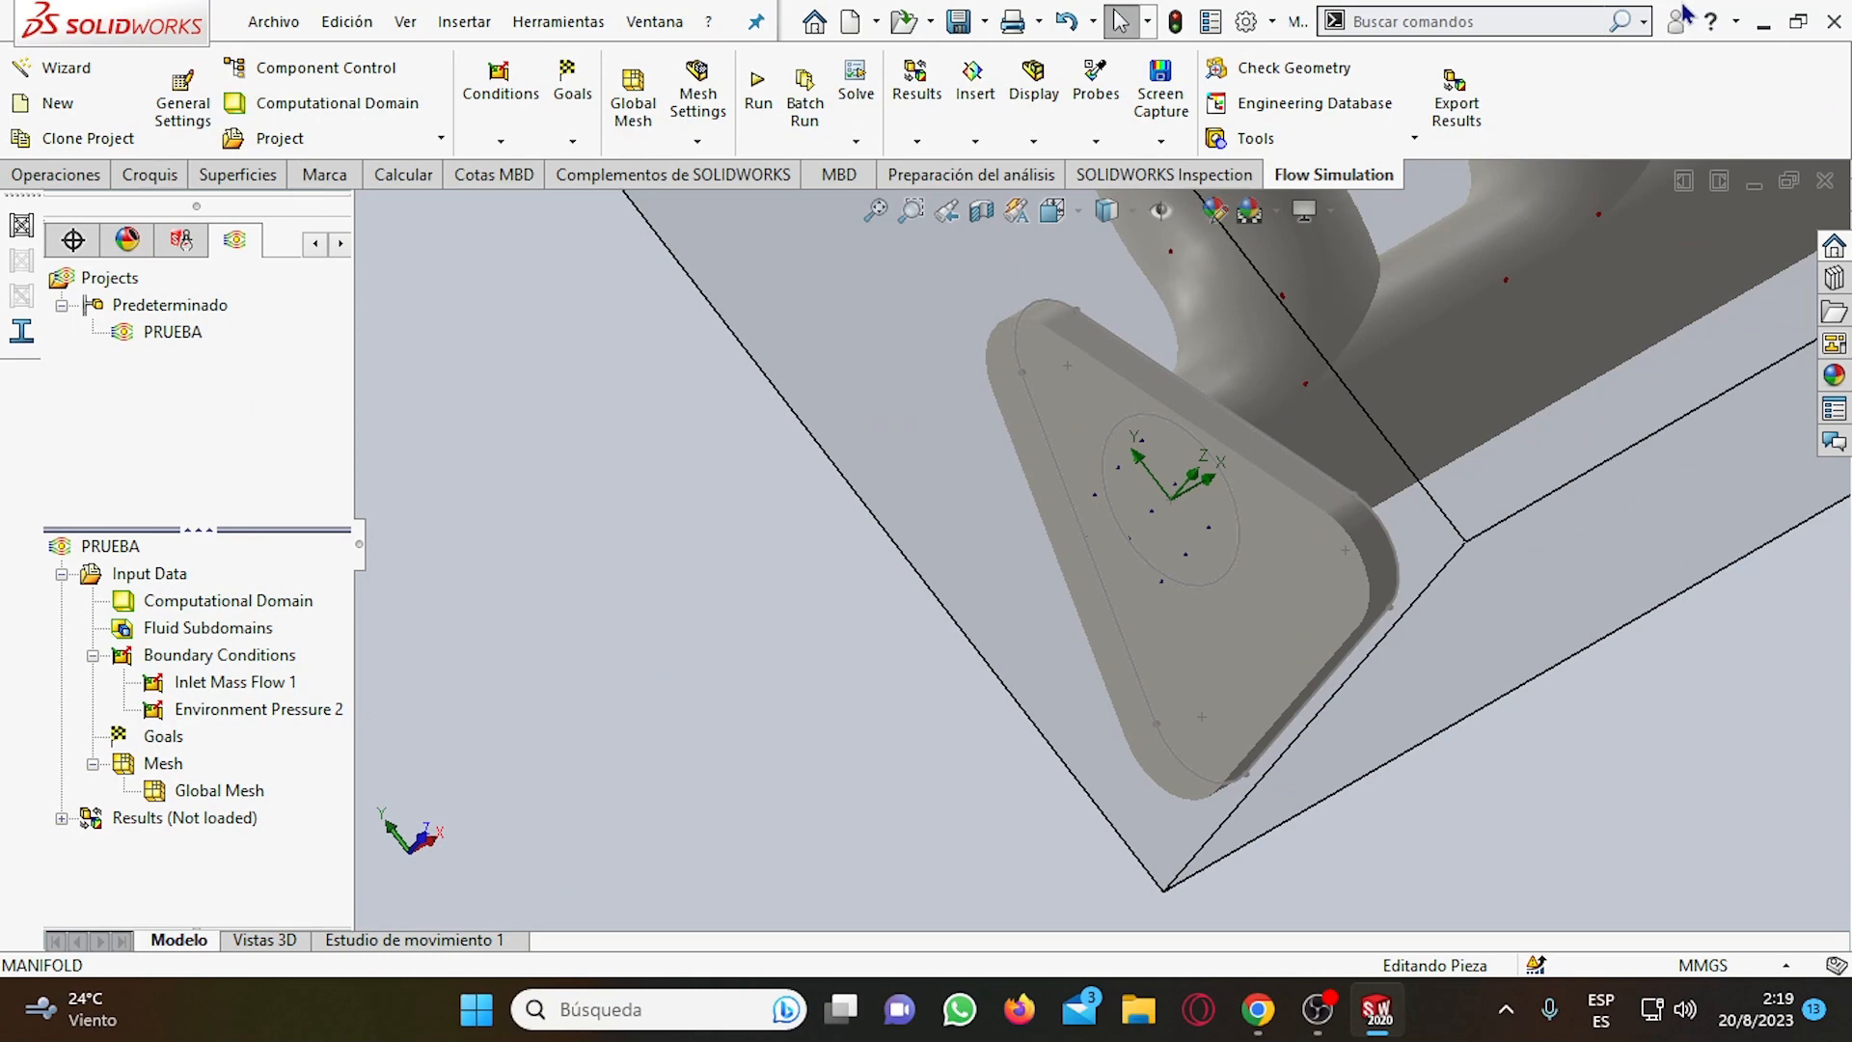
Open the Environment Pressure 2 definition, check the face it is applied to on the triangular flange, and accept it.
middle_drag(1265, 571, 1015, 385)
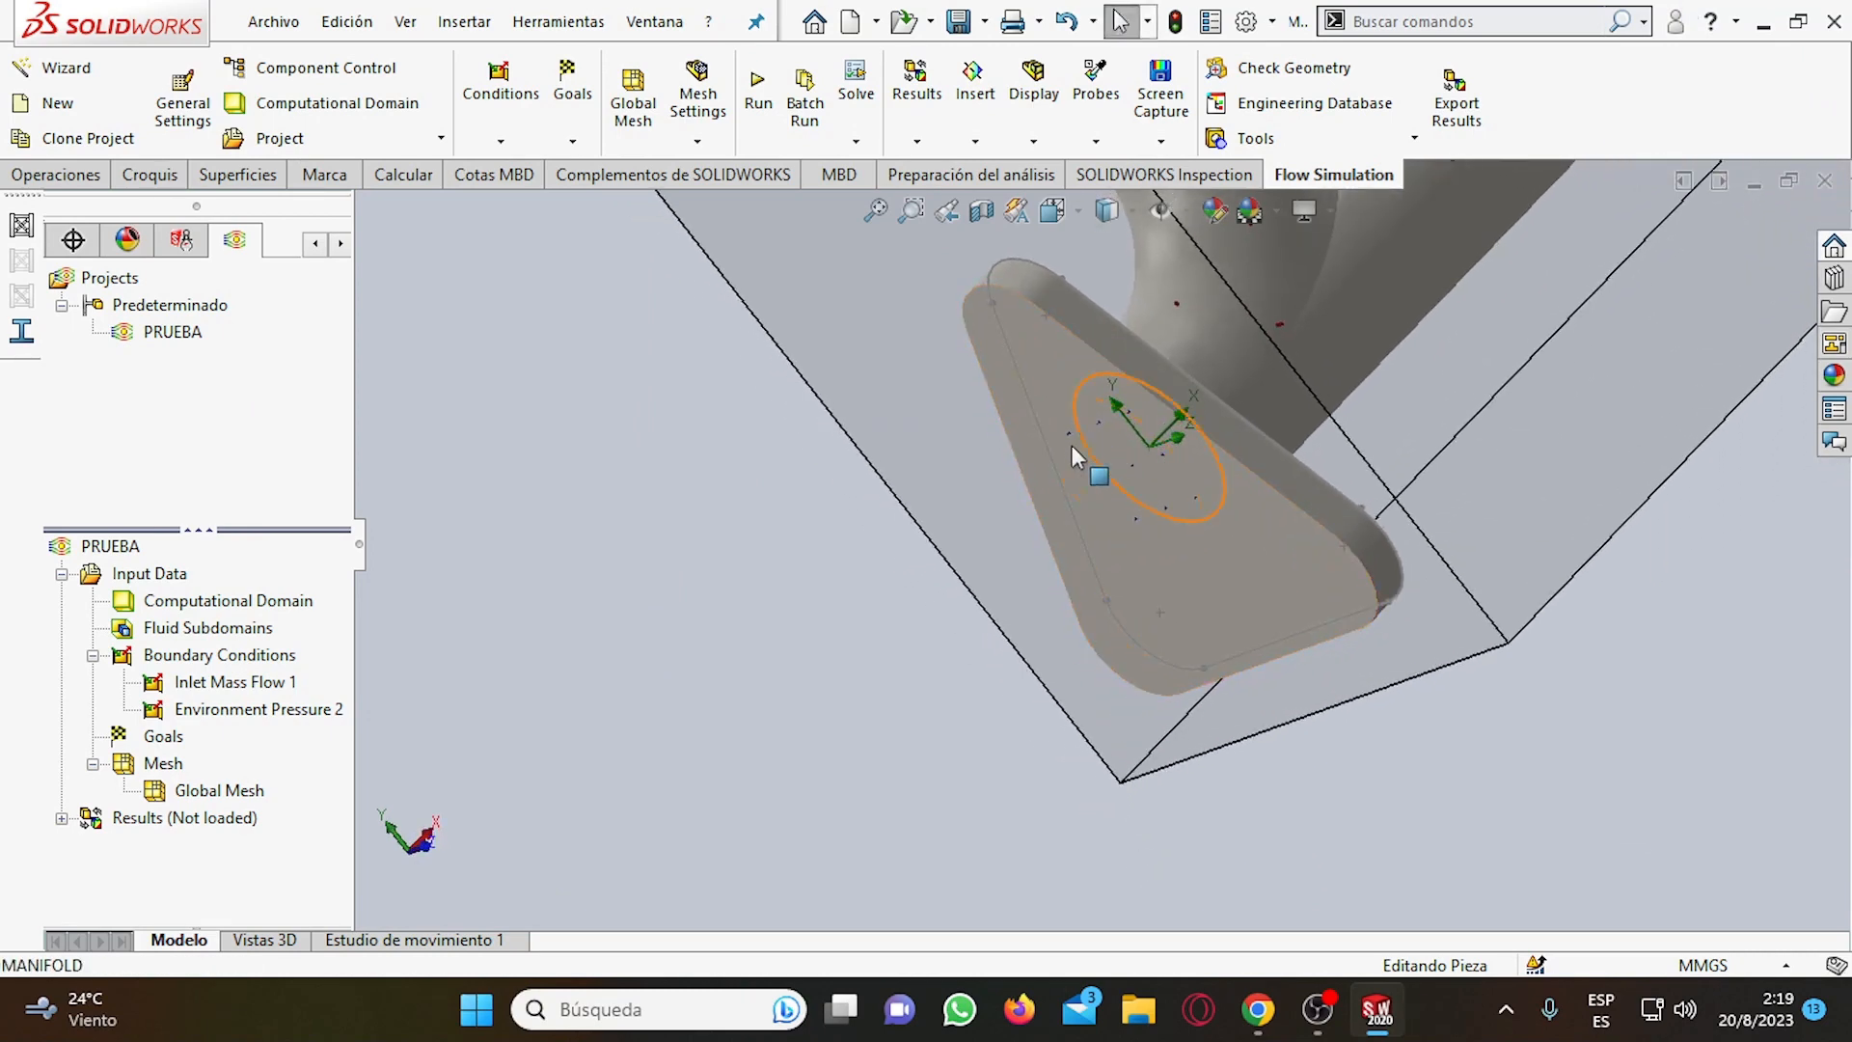
right_click(218, 717)
click(339, 734)
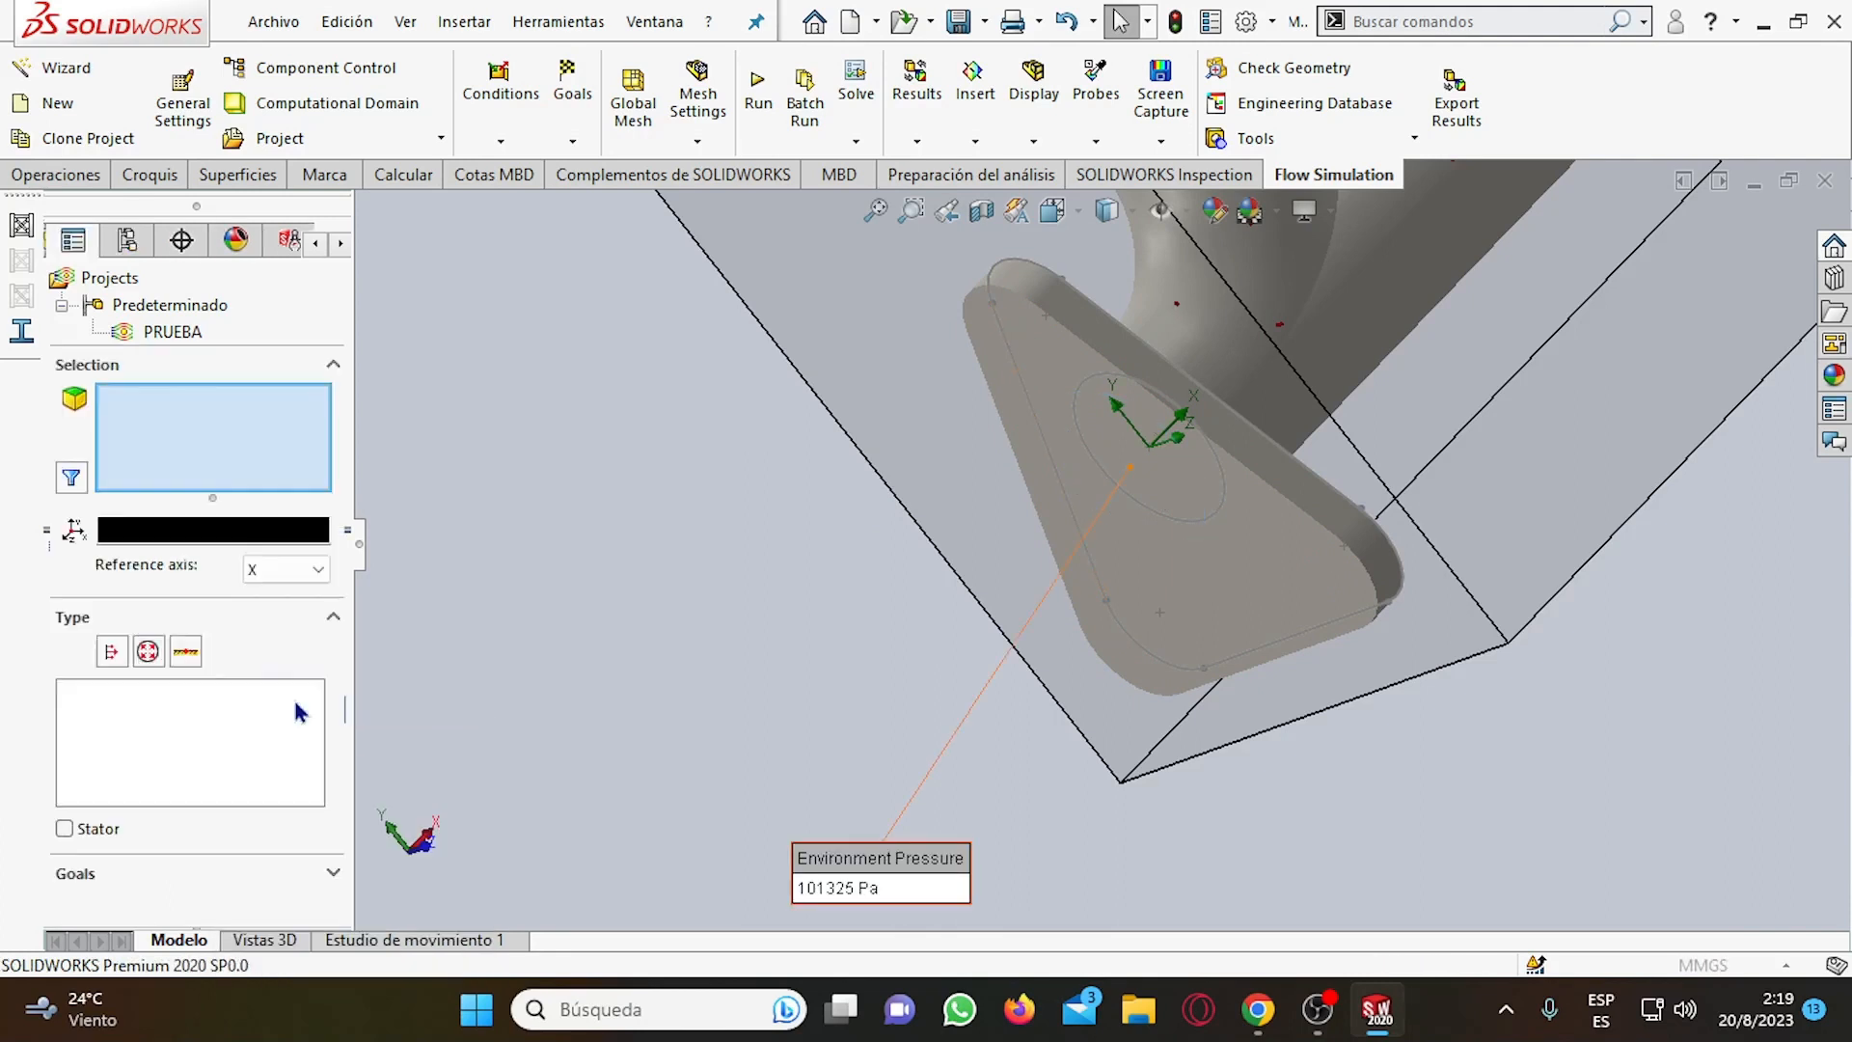
click(130, 397)
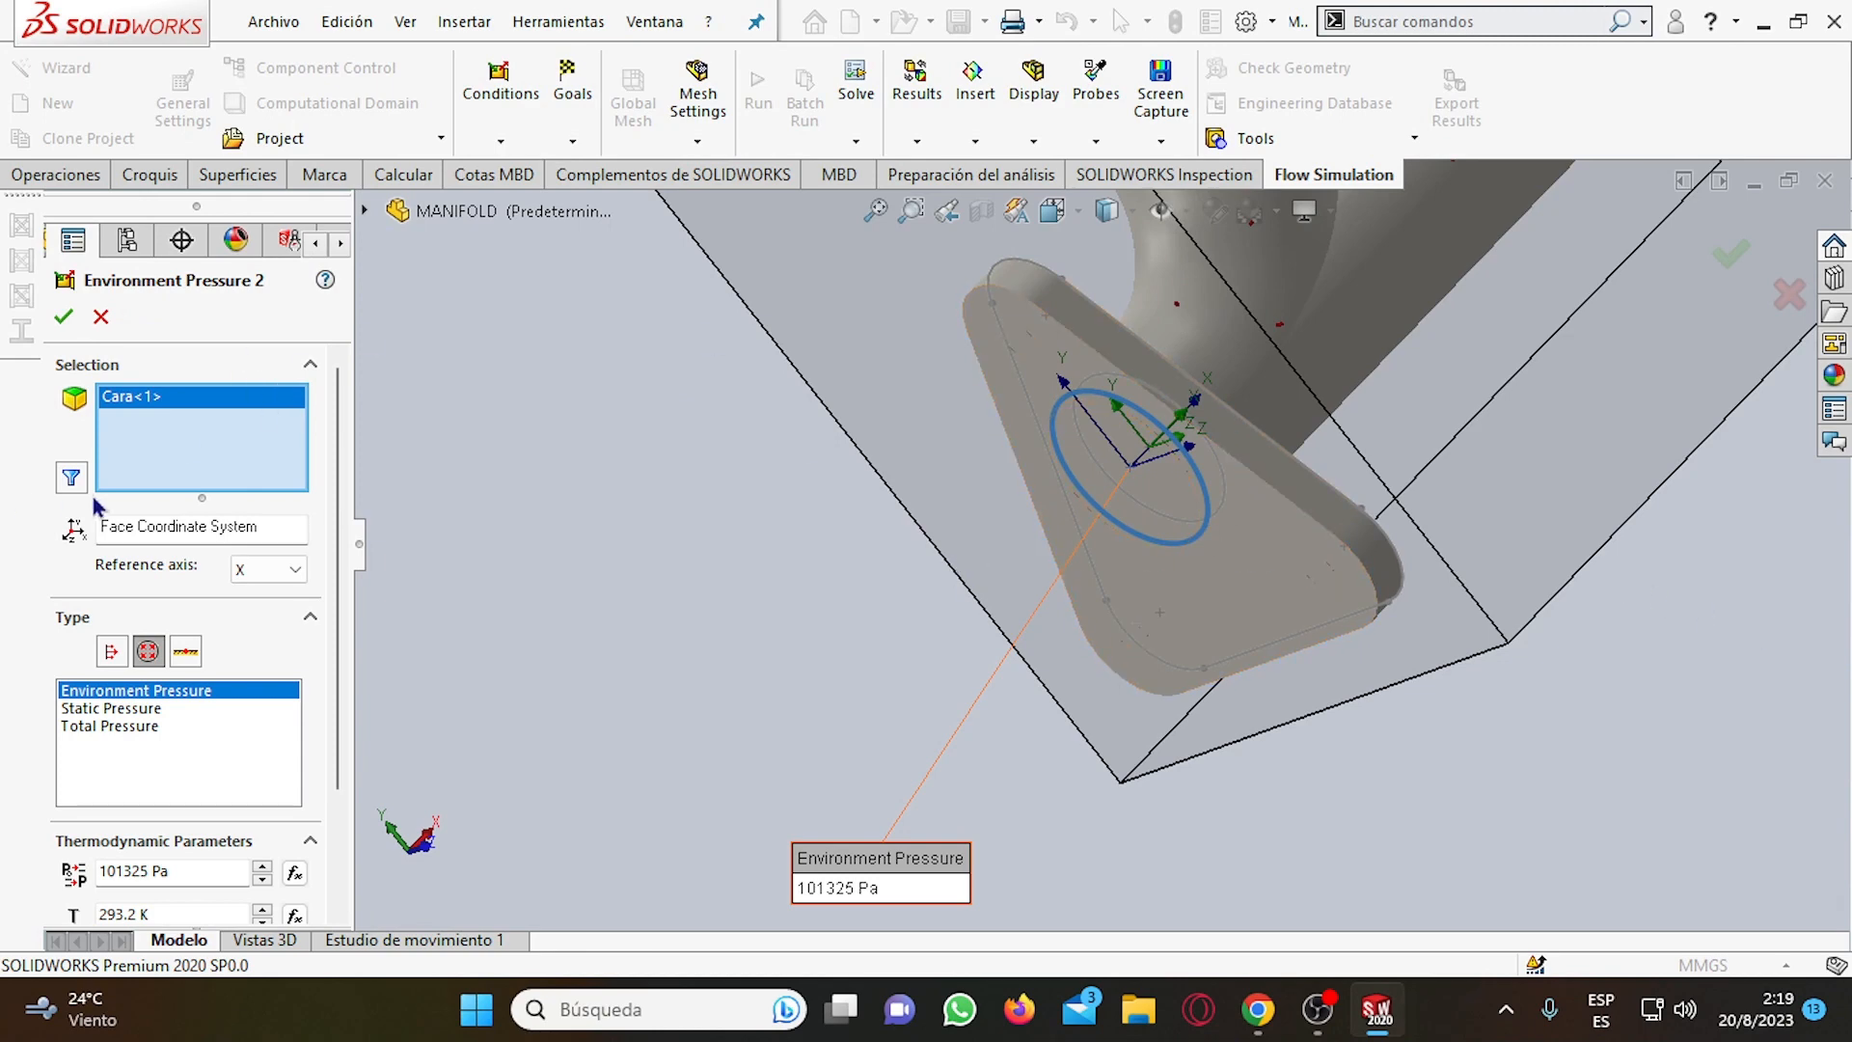
click(64, 317)
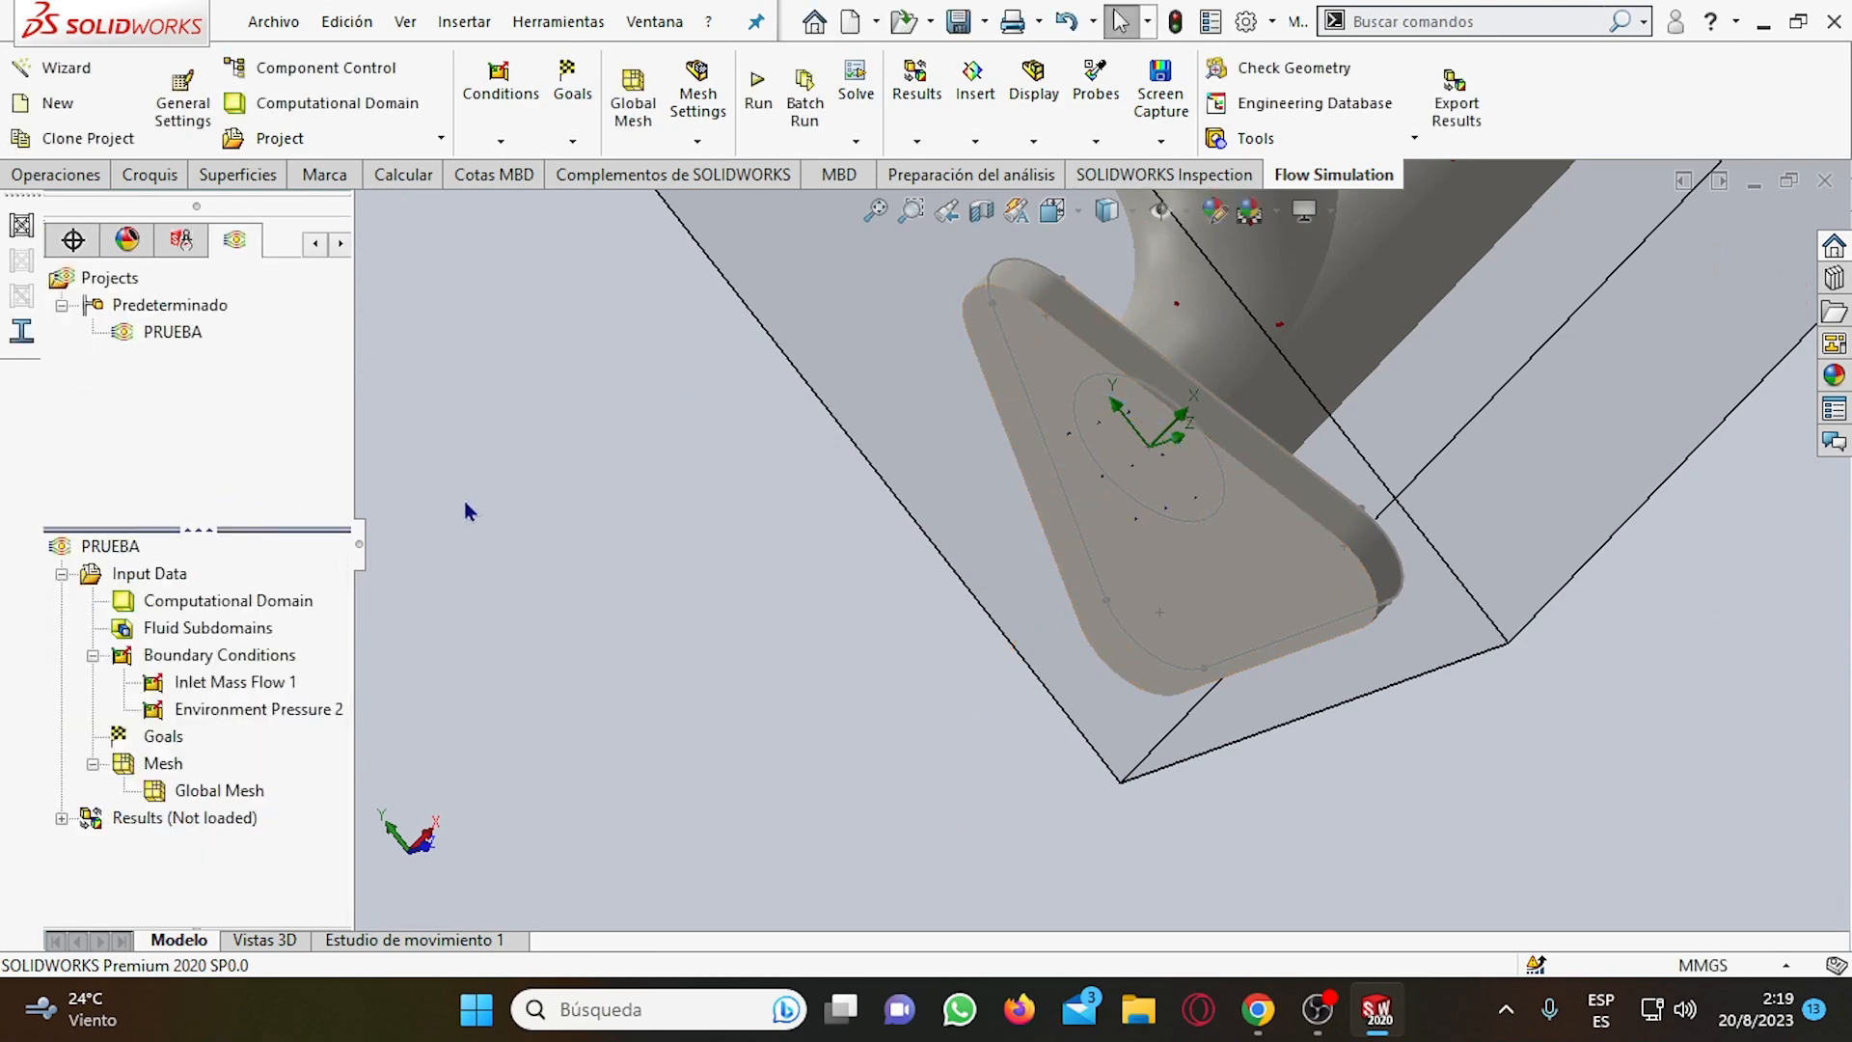
Examine the direction arrows of the environment pressure condition on the LID8 face of the triangular flange up close.
scroll(1147, 529, down, 6)
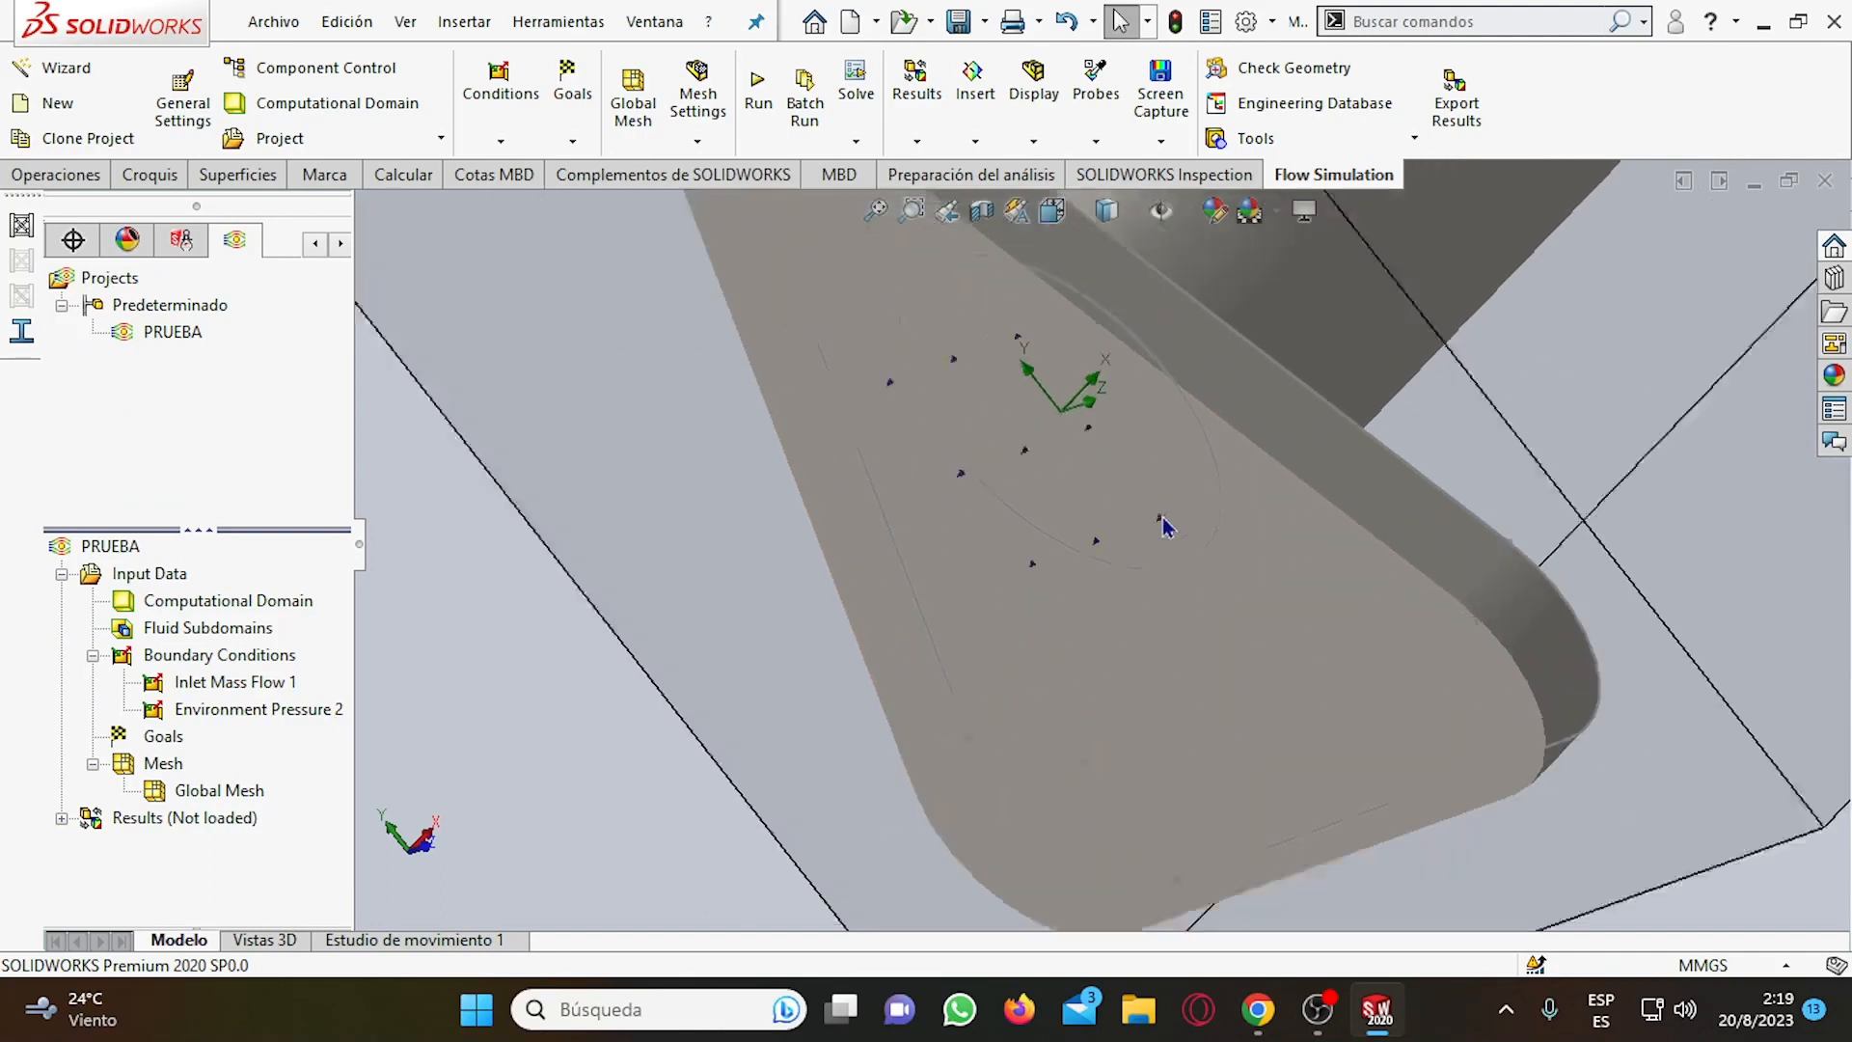
scroll(1119, 521, up, 2)
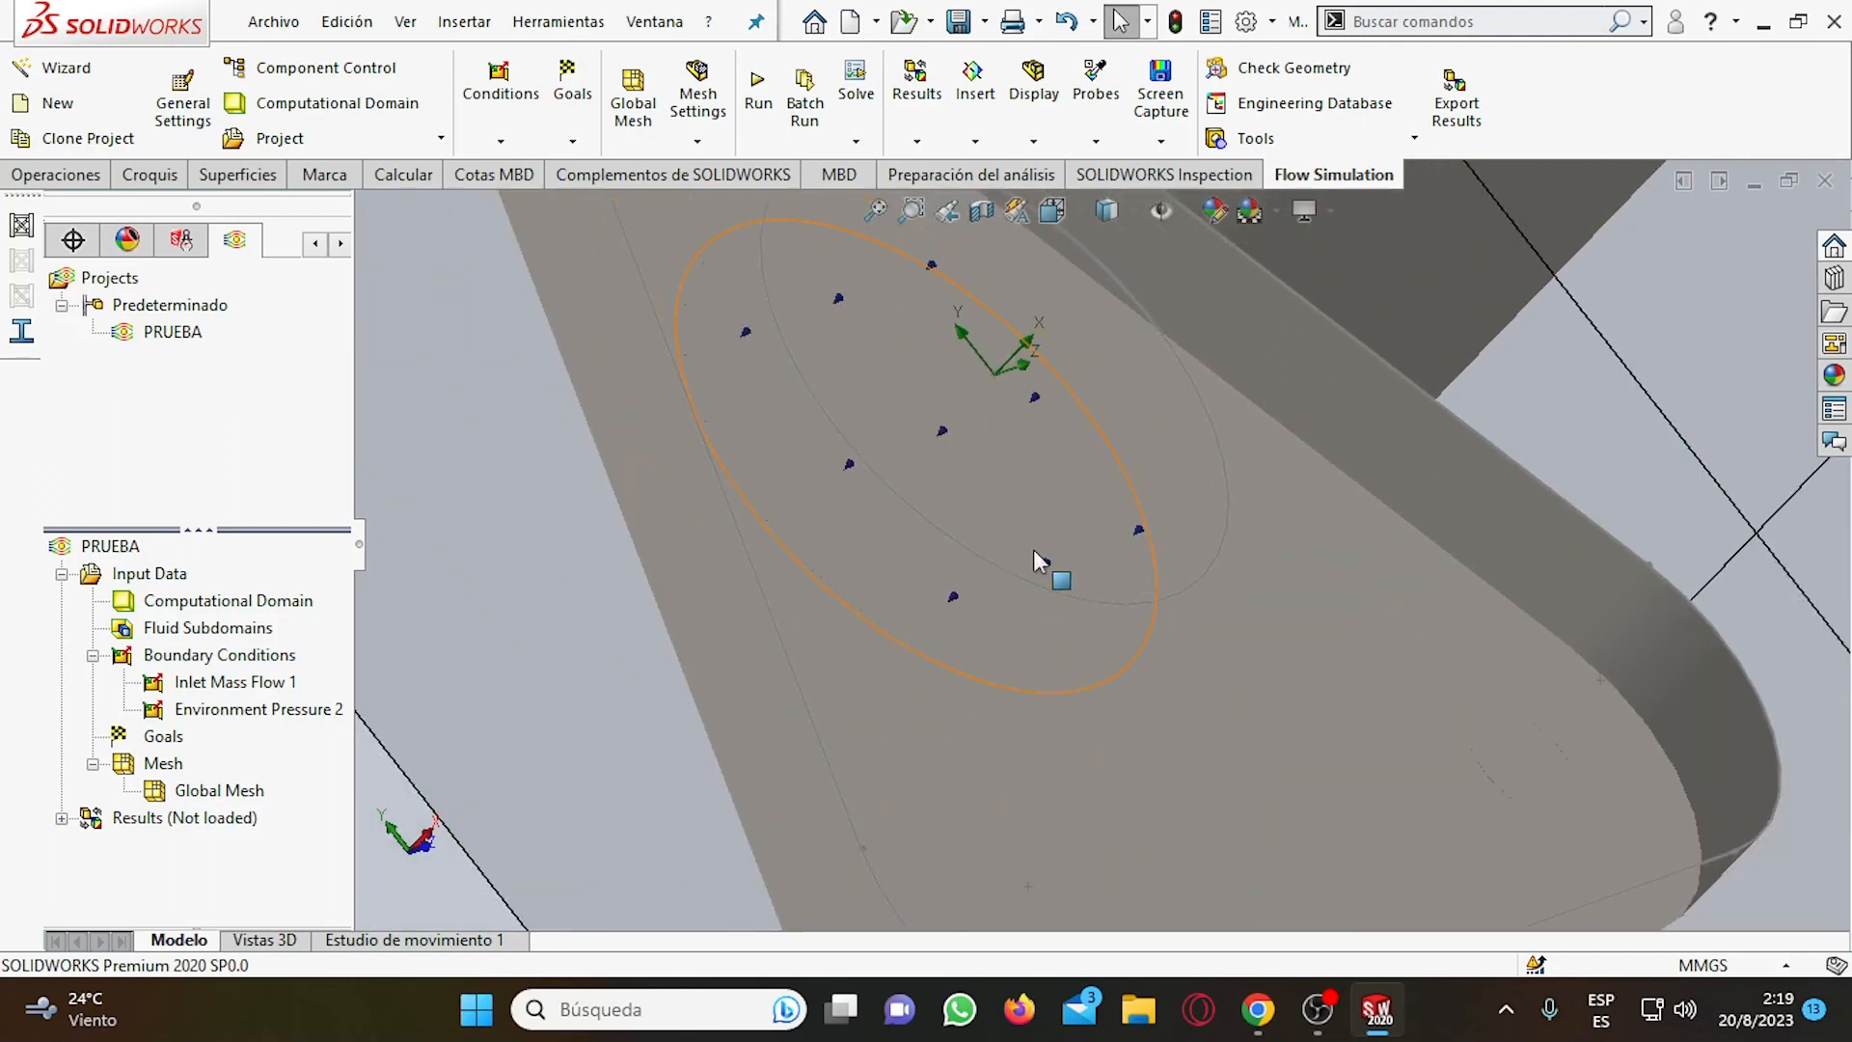
scroll(1034, 553, down, 3)
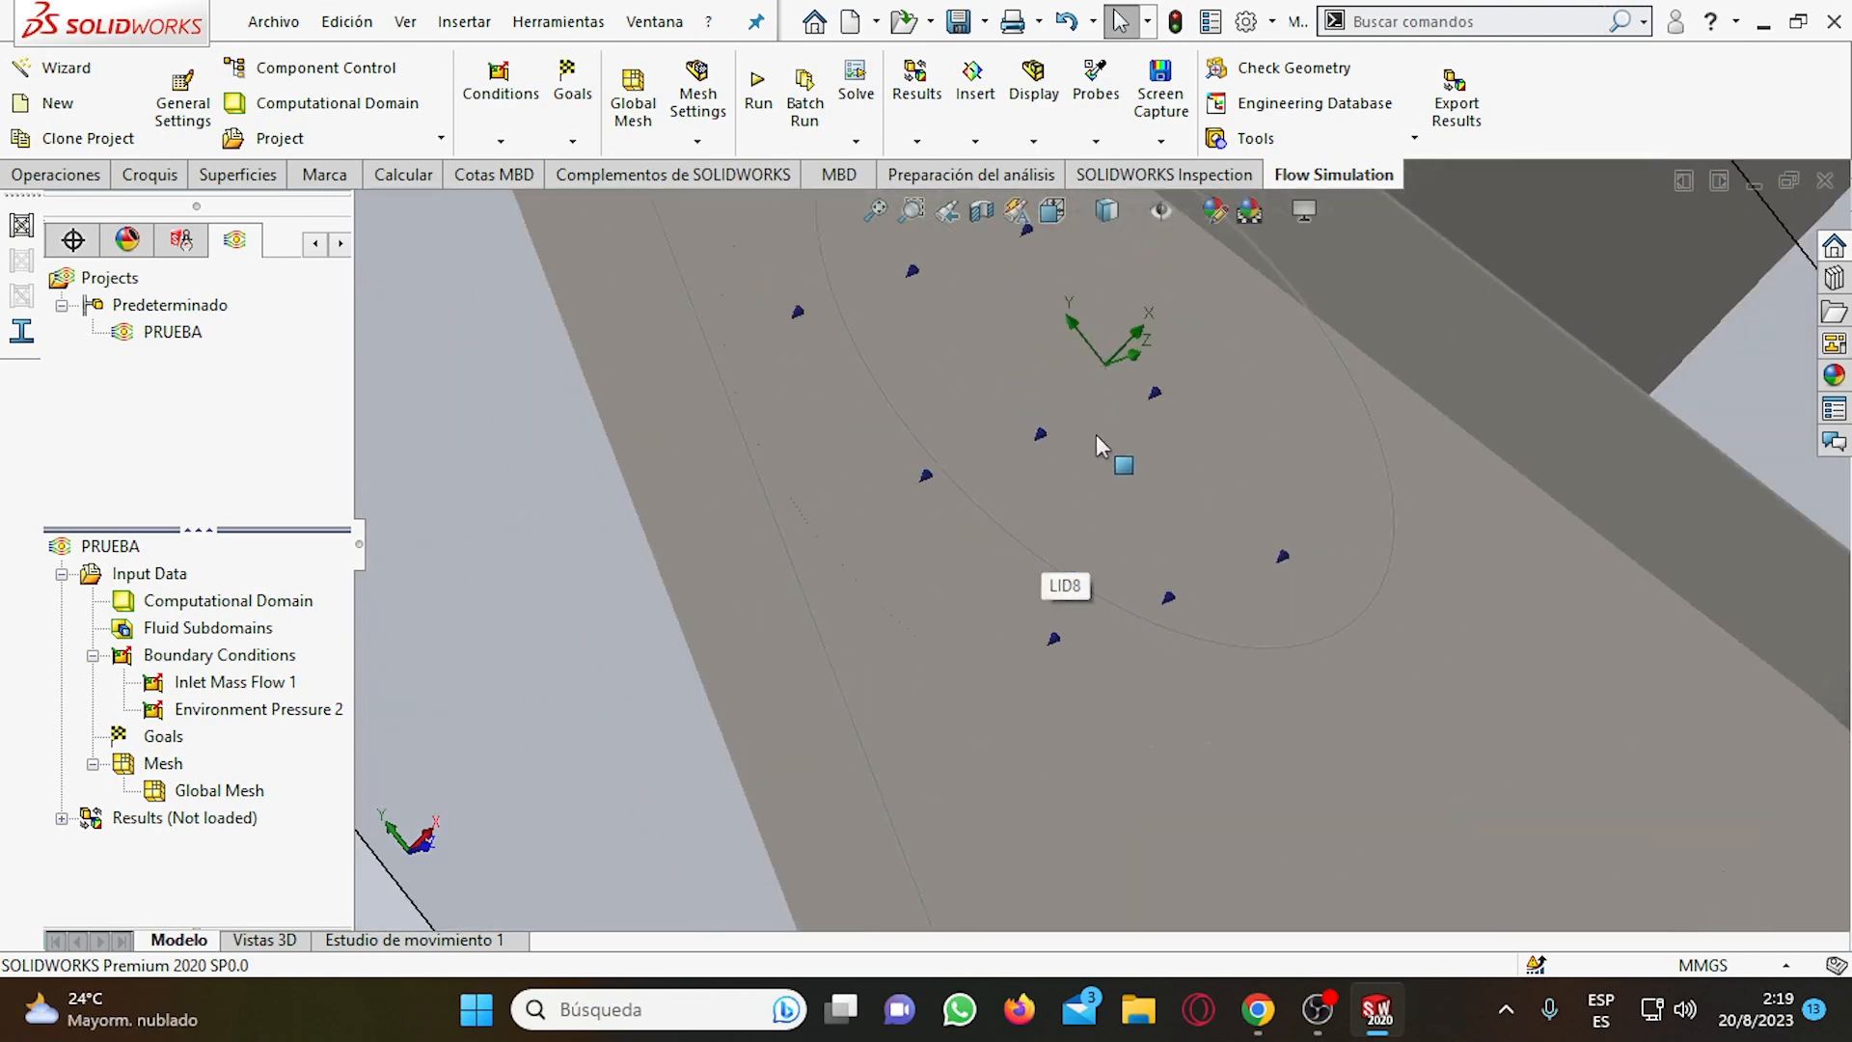
scroll(1108, 413, up, 4)
scroll(1107, 429, down, 4)
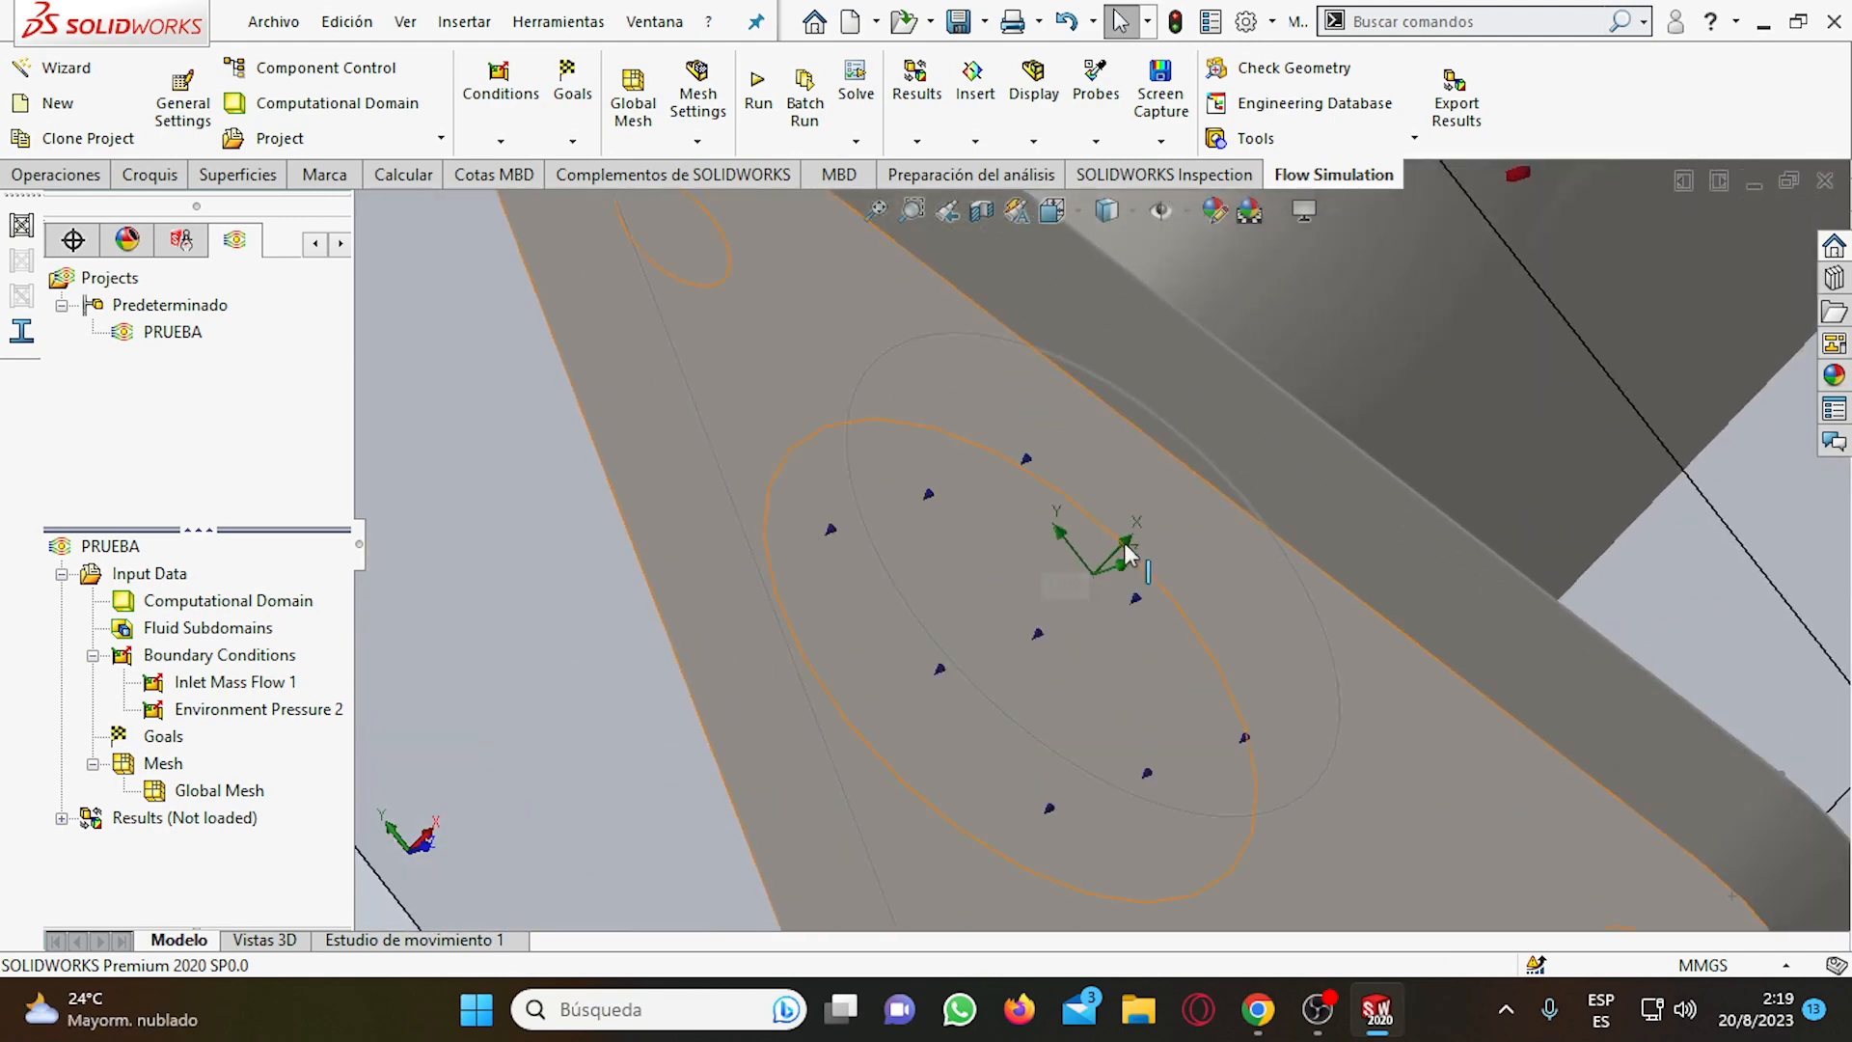
scroll(1120, 581, down, 1)
scroll(916, 685, down, 3)
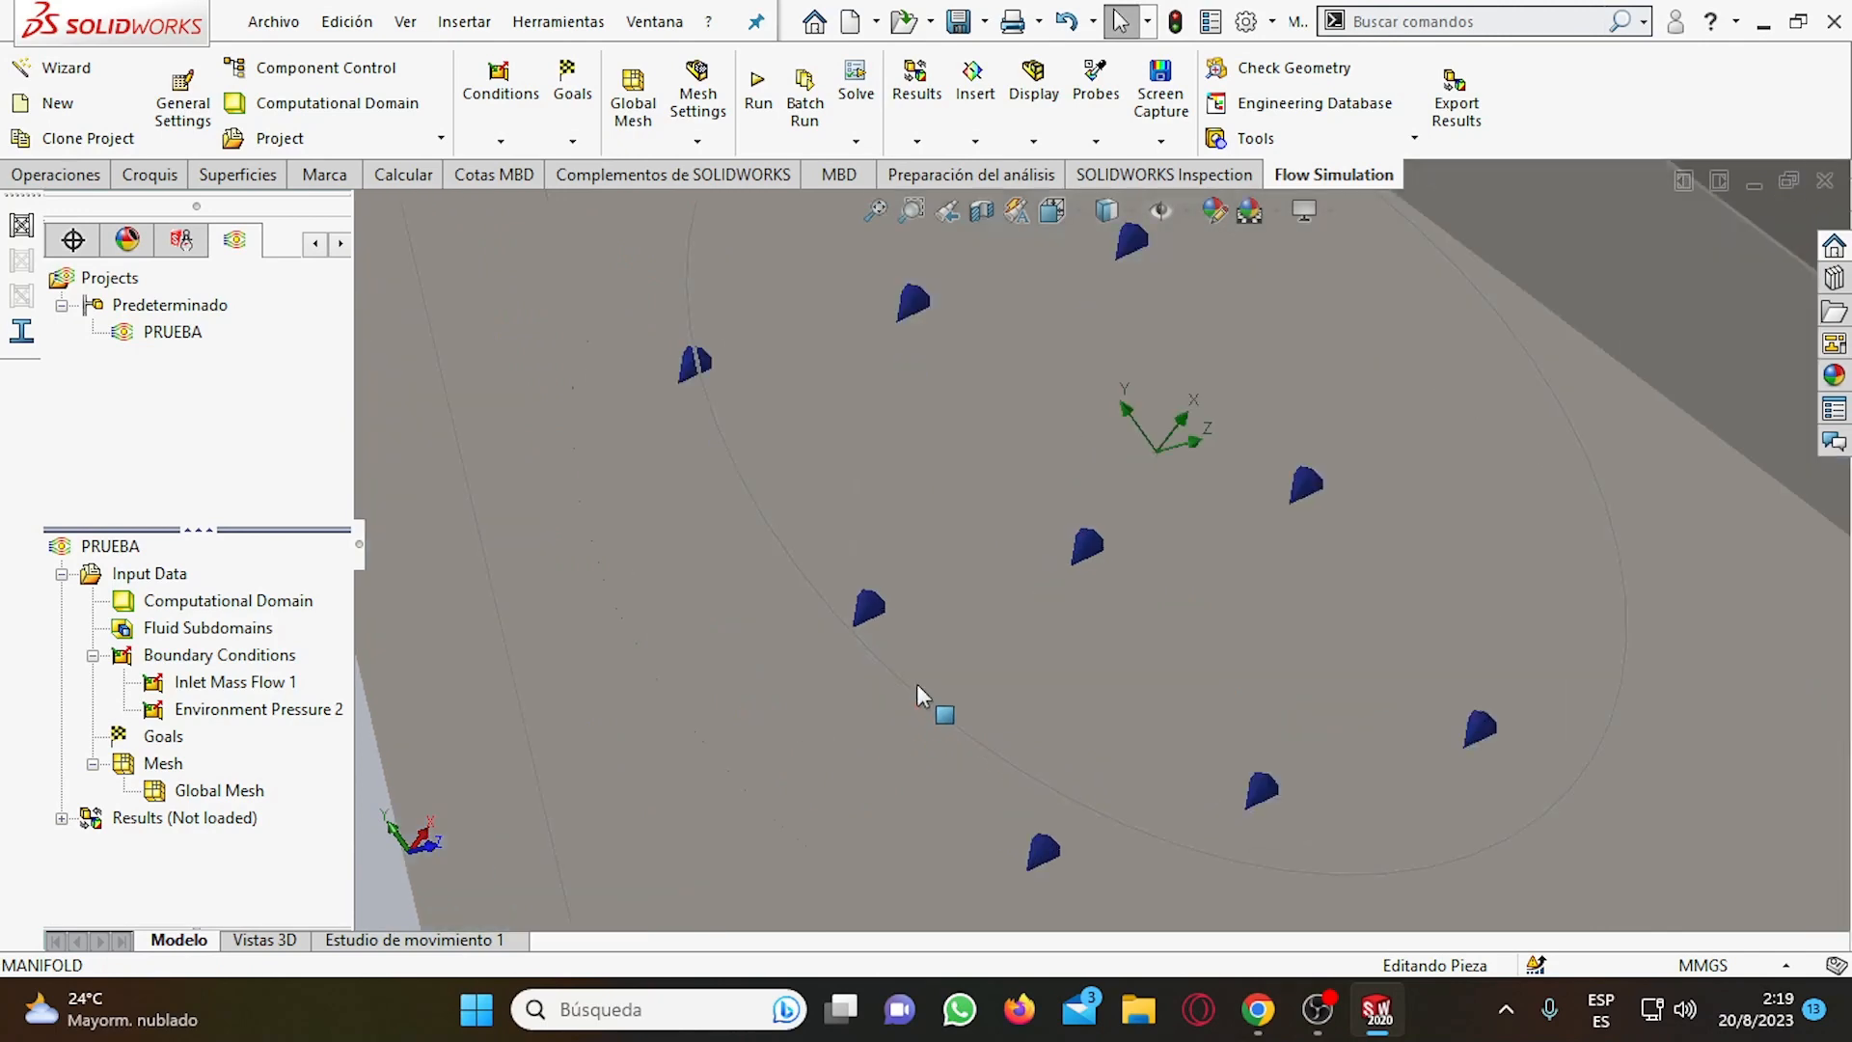
scroll(917, 685, up, 8)
scroll(1138, 407, down, 7)
Examine the inlet mass flow arrows around the manifold runners and the whole model inside its computational domain.
scroll(845, 465, up, 8)
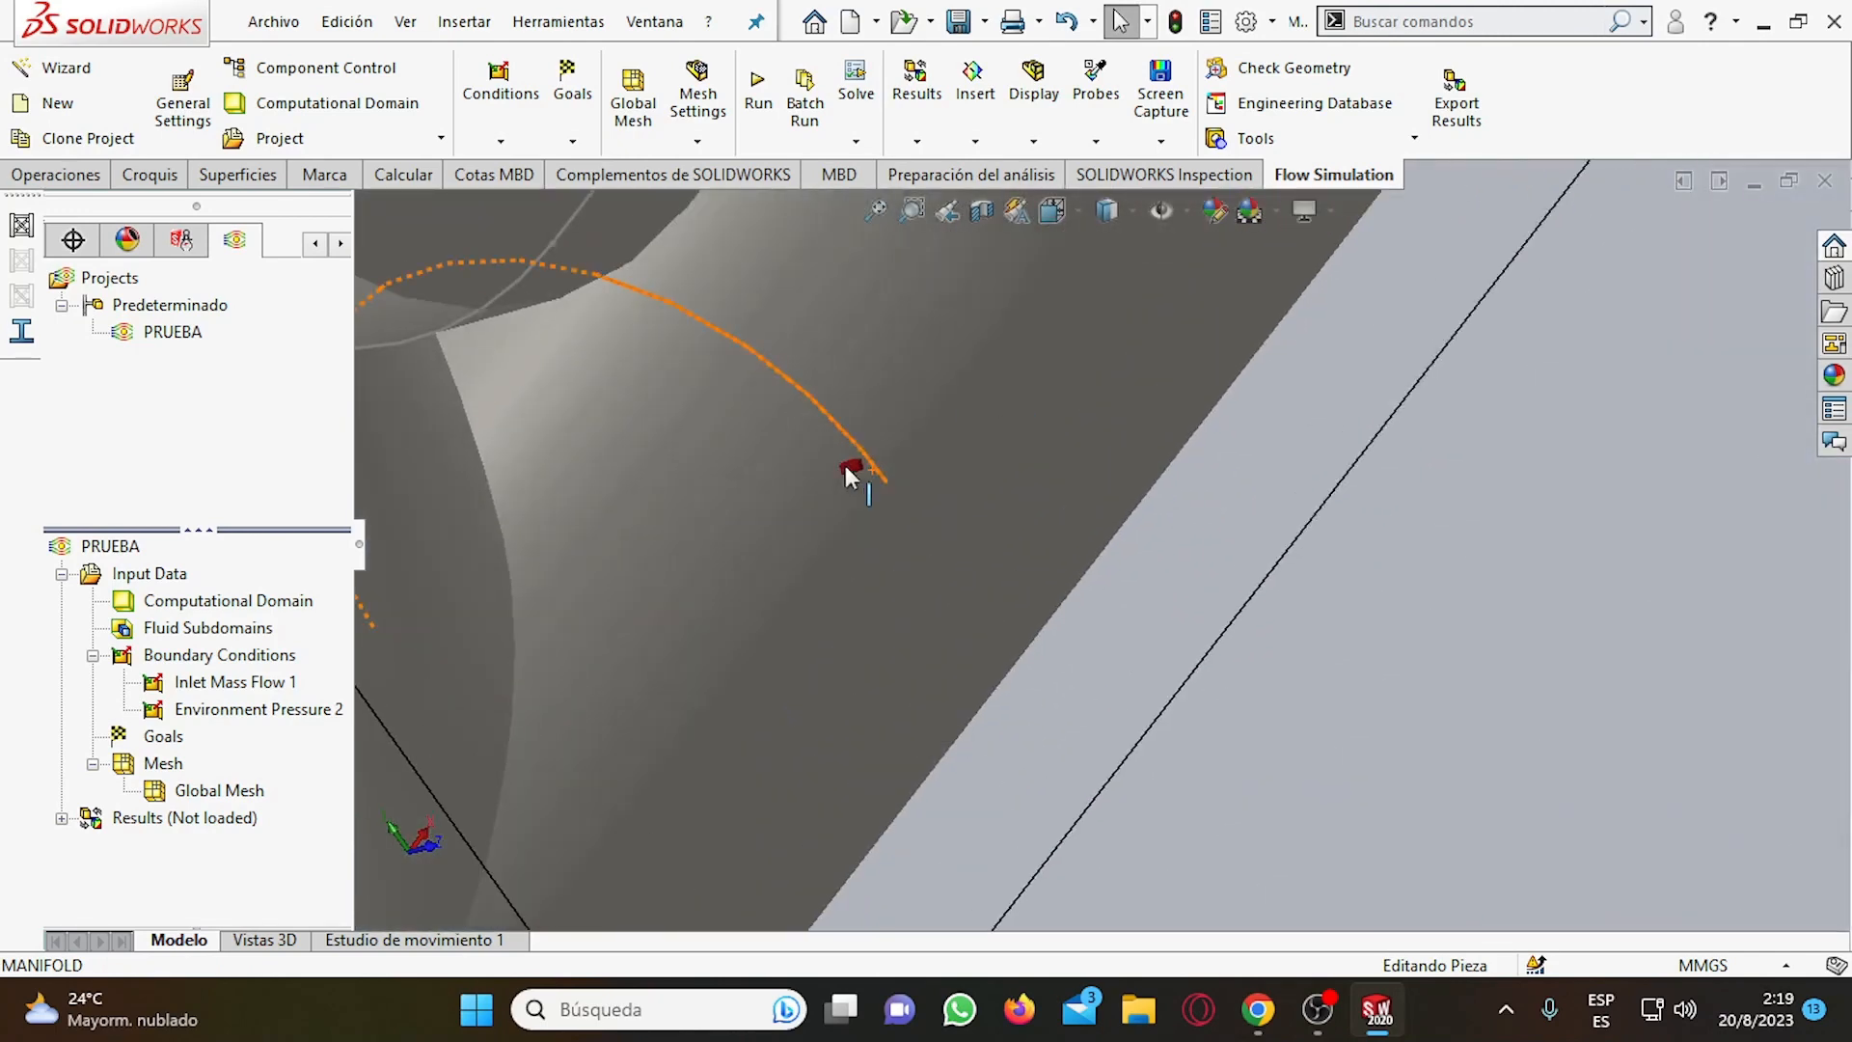
scroll(1079, 342, down, 5)
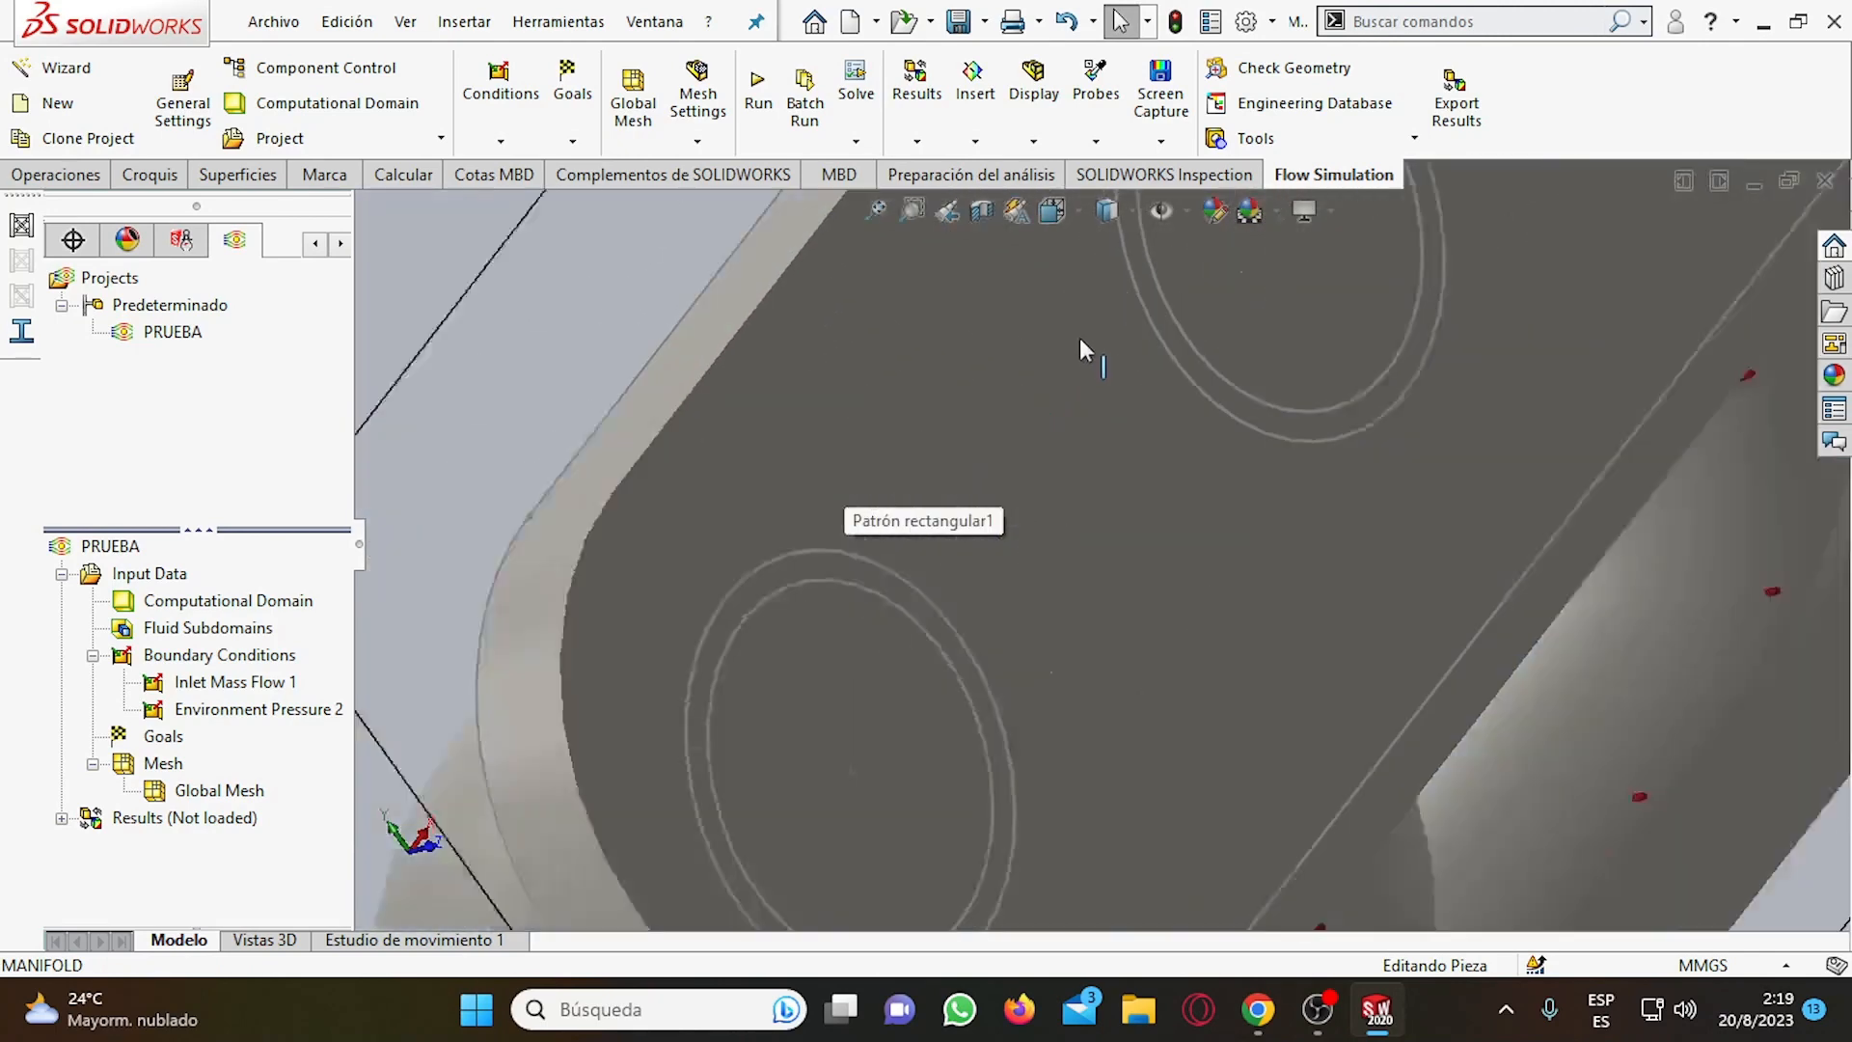
scroll(1078, 373, up, 3)
scroll(1288, 471, down, 4)
scroll(1289, 437, up, 3)
scroll(1288, 437, up, 4)
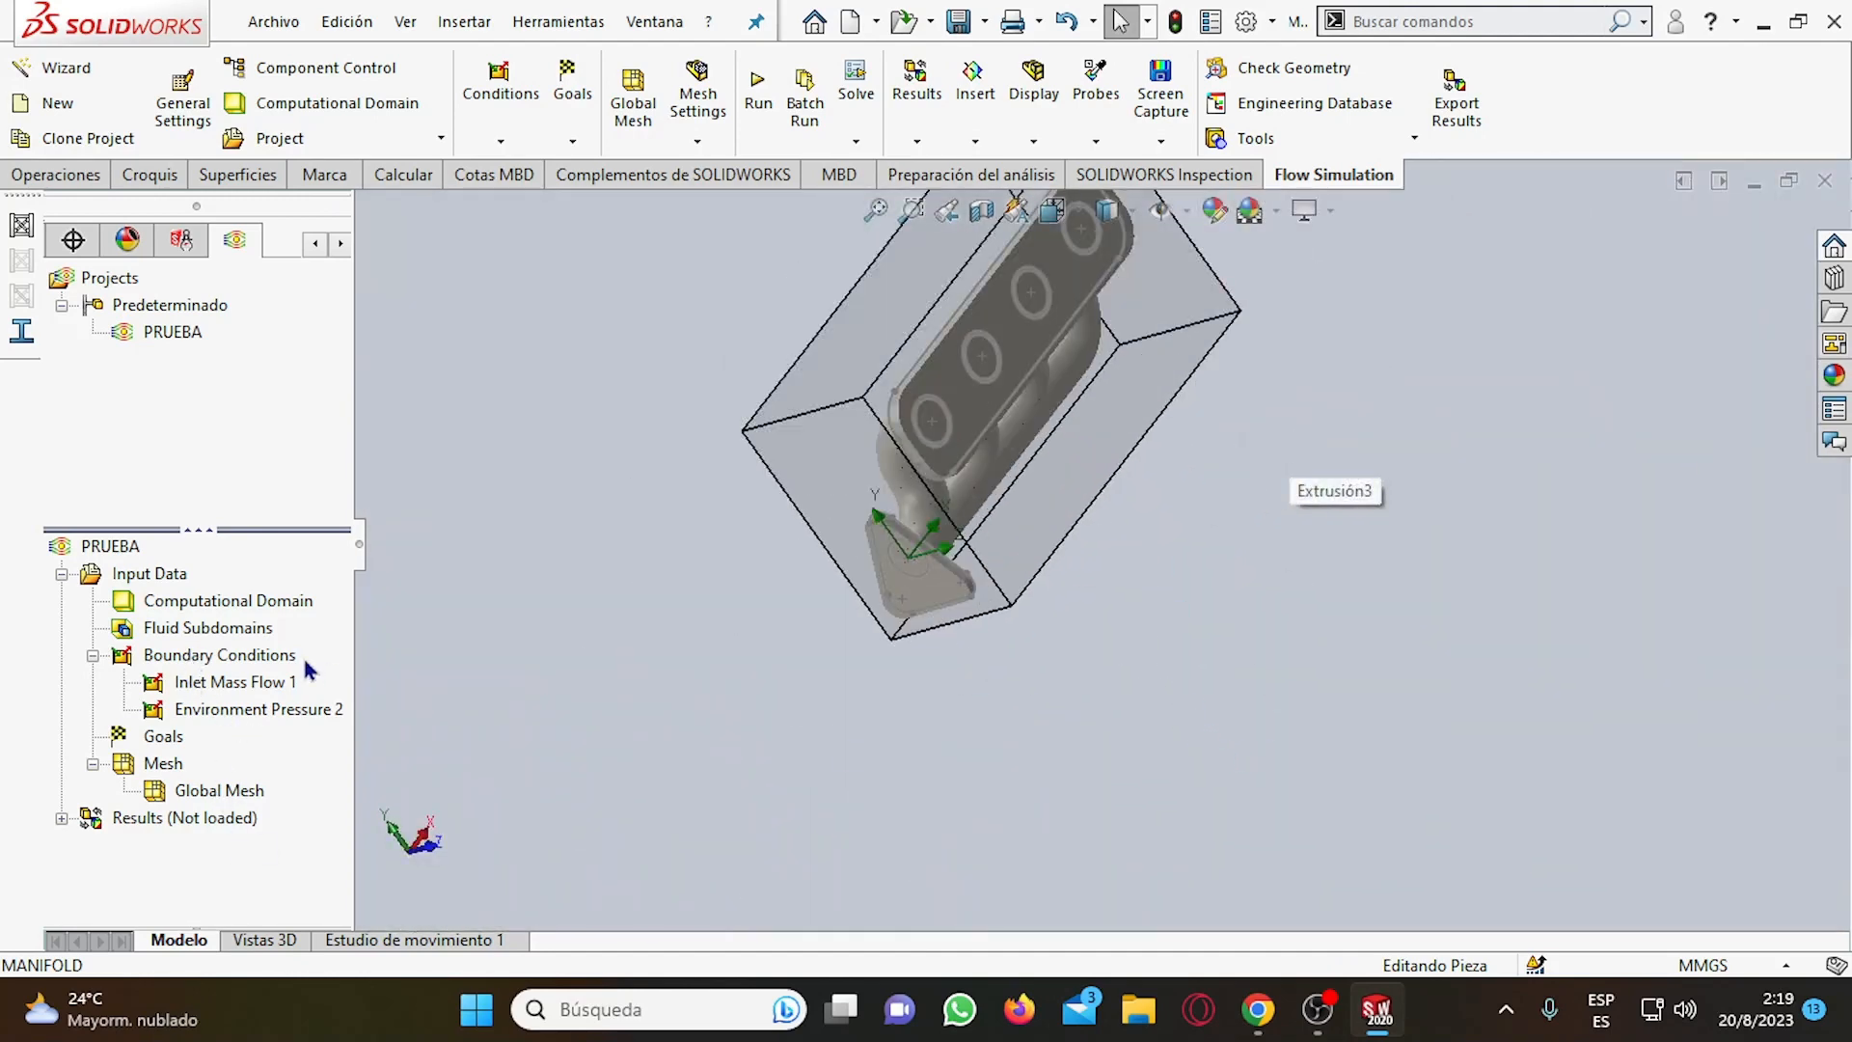
scroll(1142, 548, up, 3)
scroll(1105, 469, down, 4)
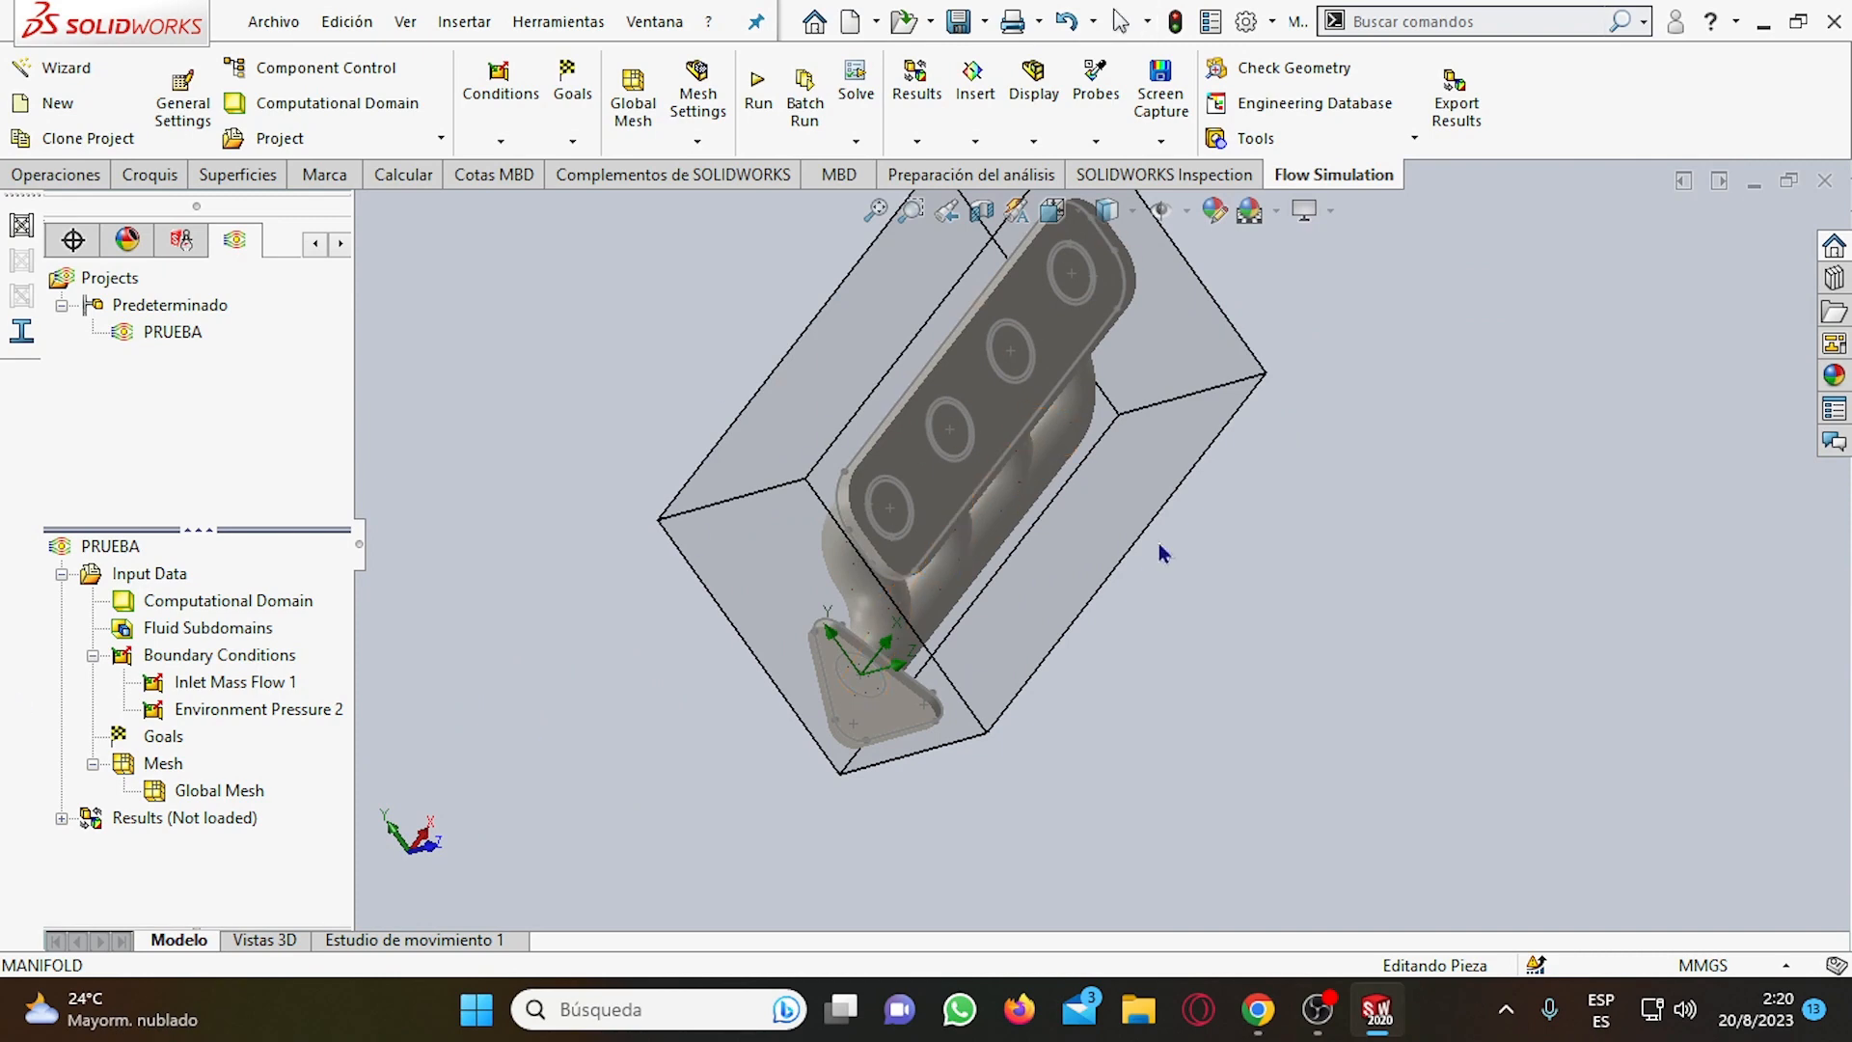
middle_drag(1160, 544, 1171, 503)
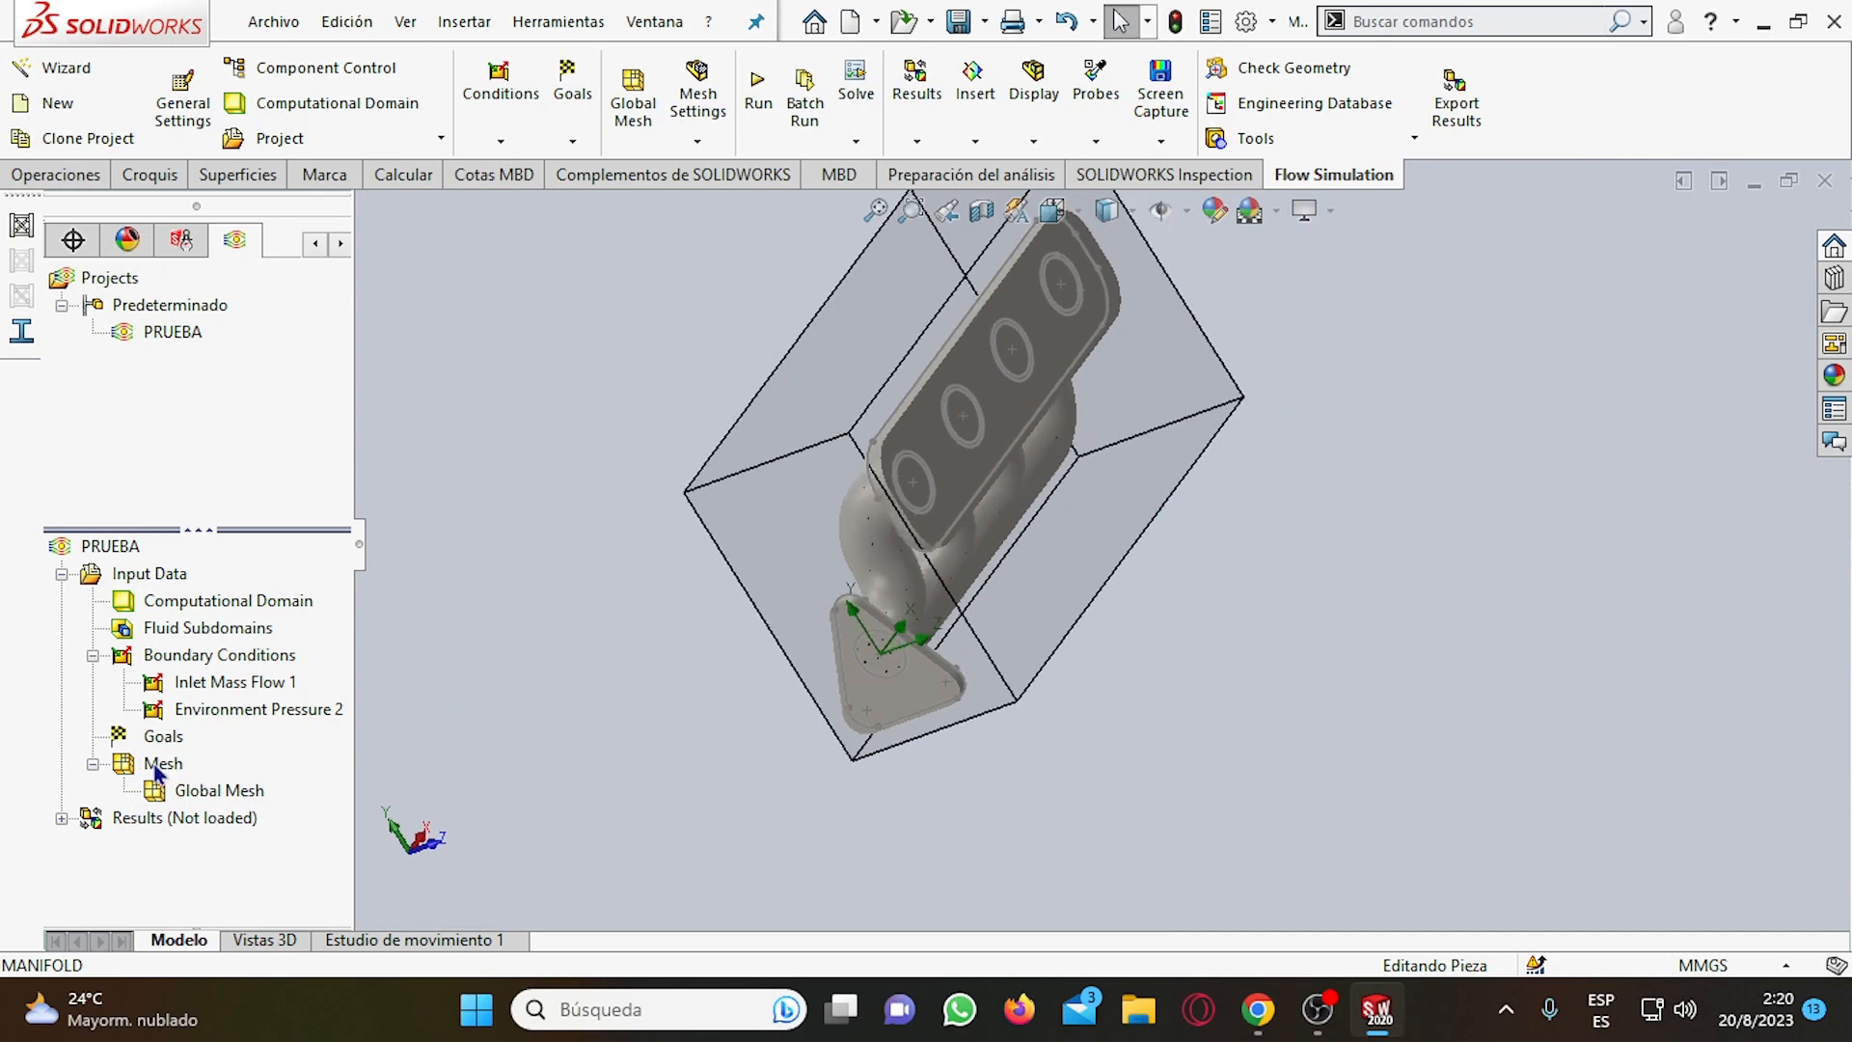
Review the global mesh settings against the flange plate and manifold bodies, and accept them with the Automatic type.
right_click(199, 790)
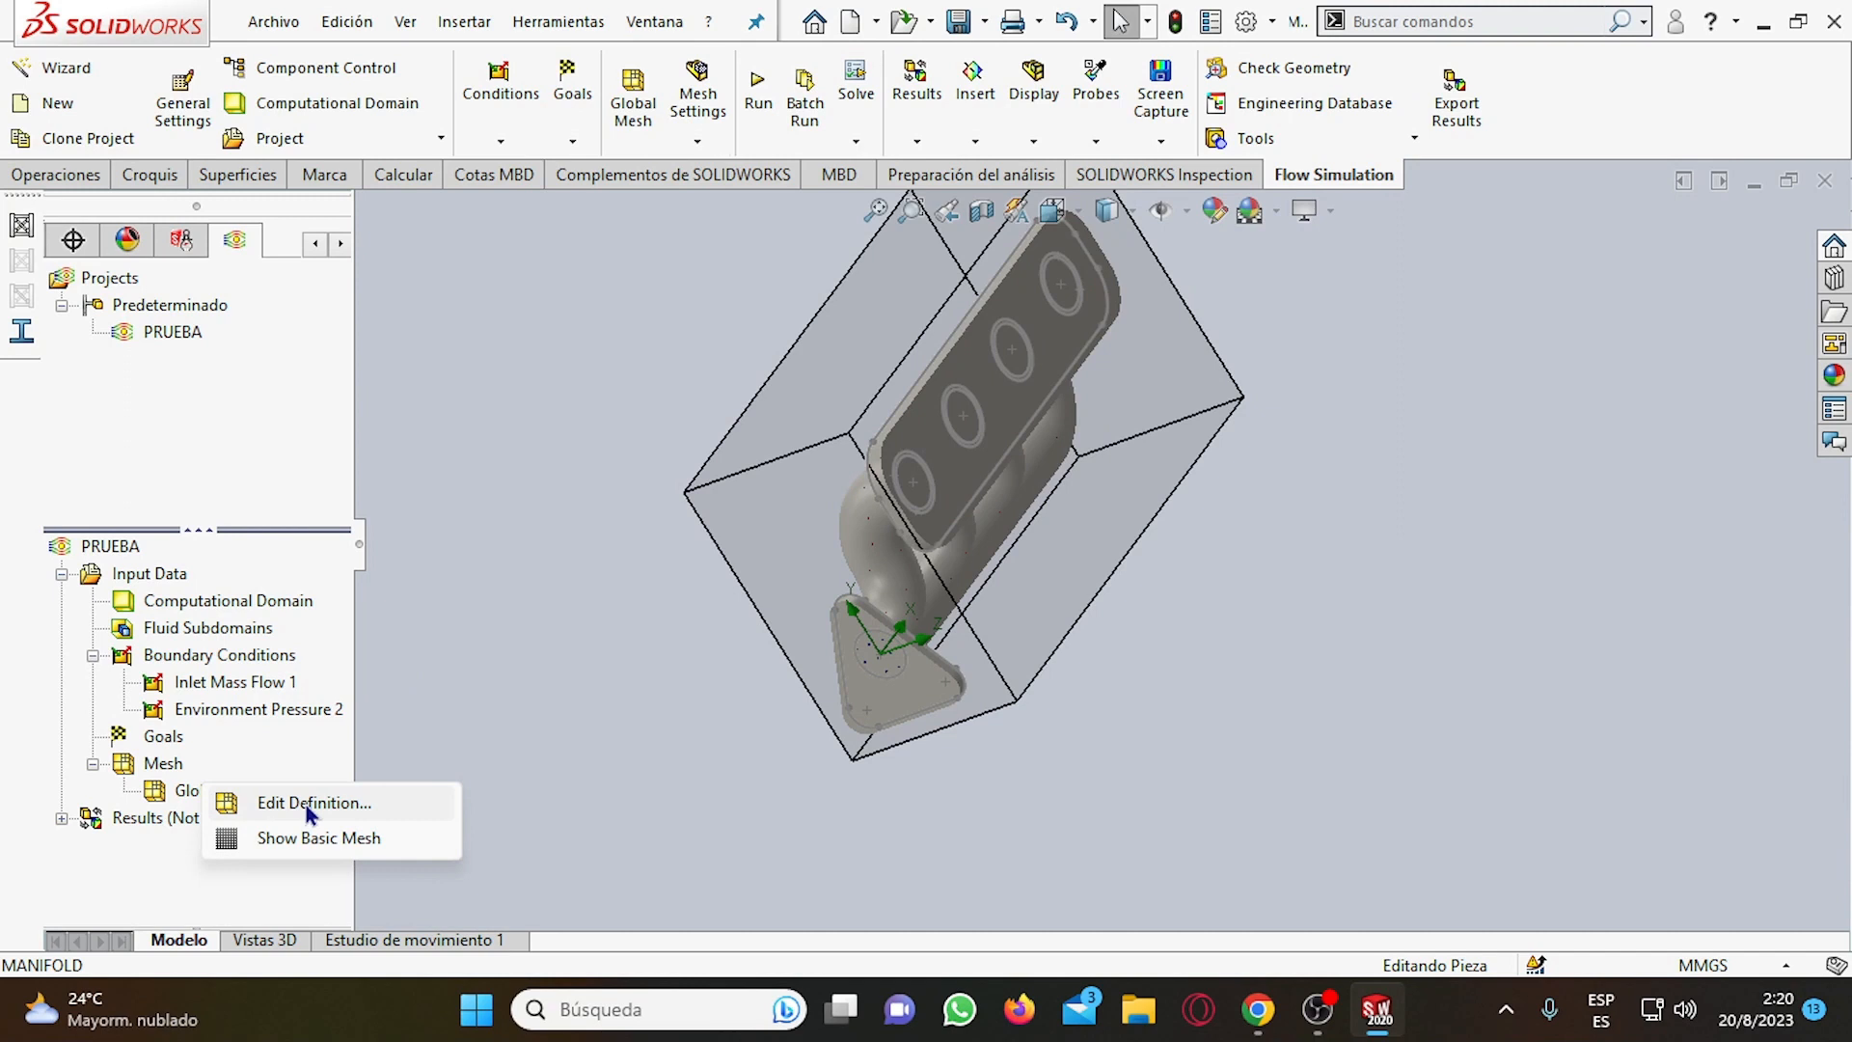
click(337, 802)
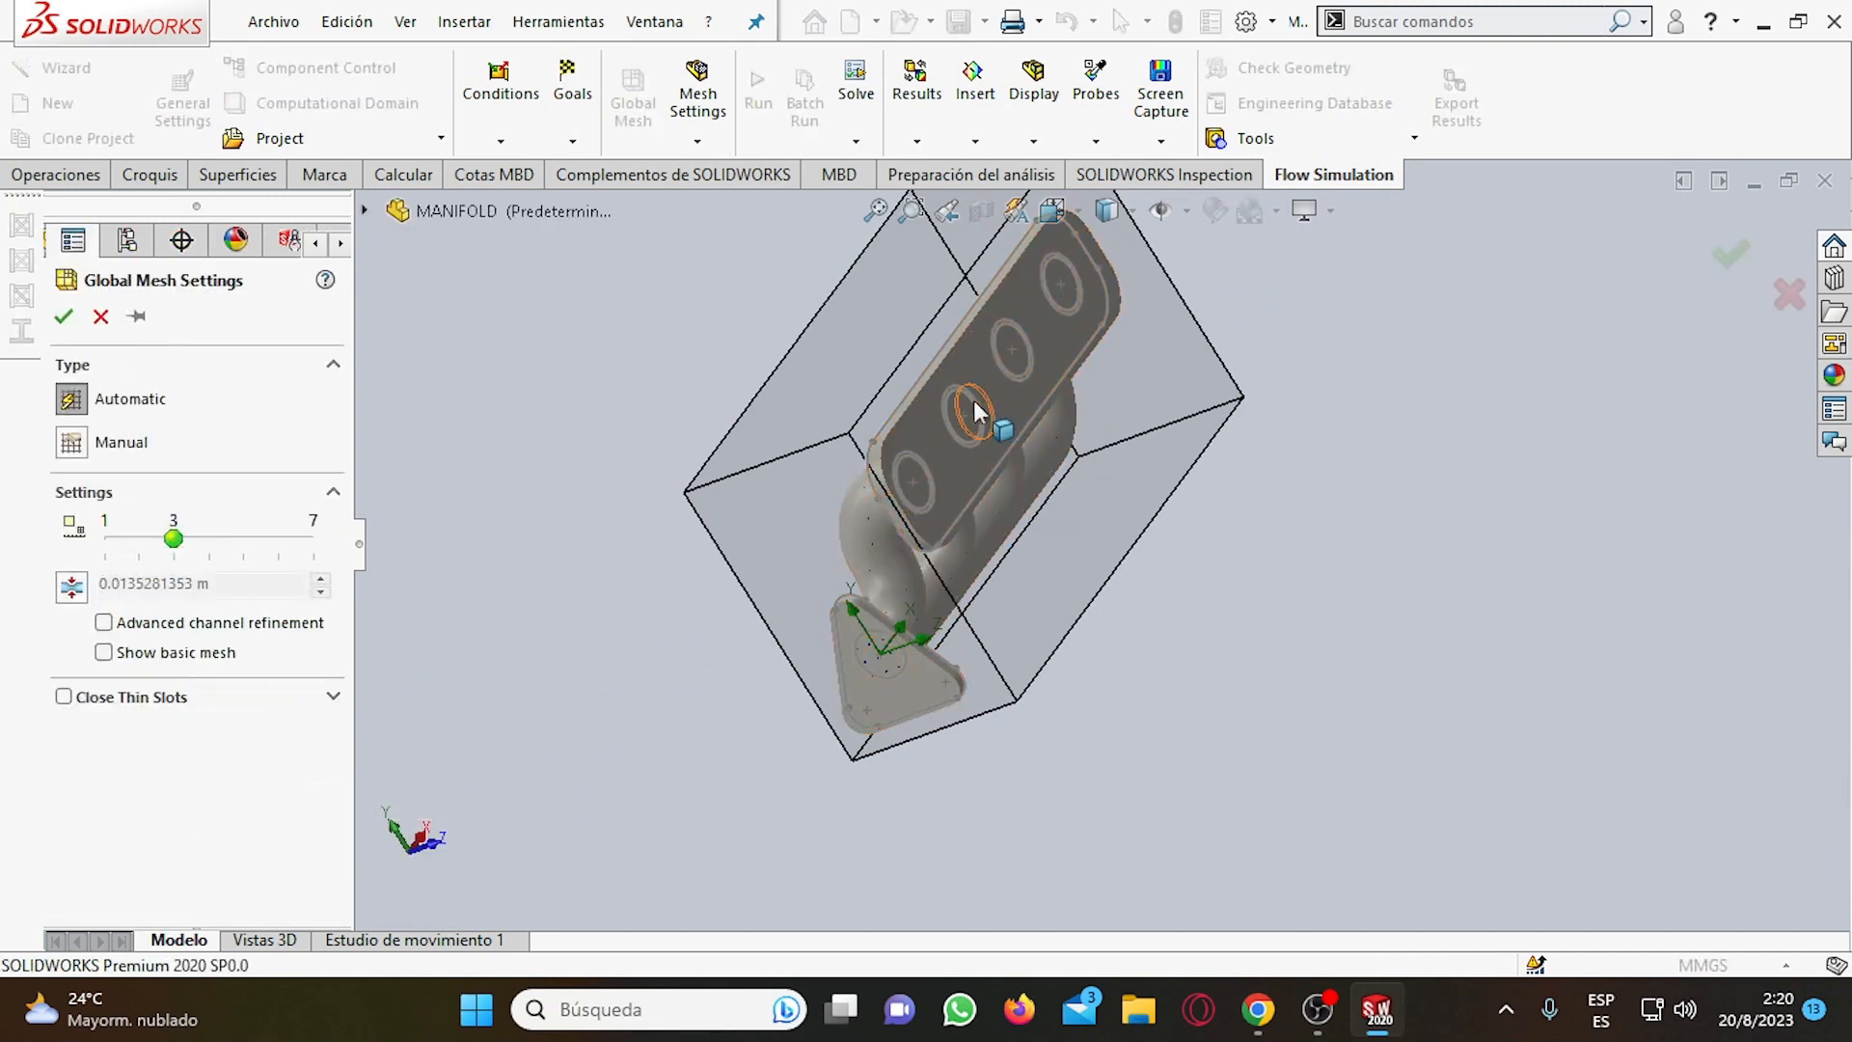
click(959, 470)
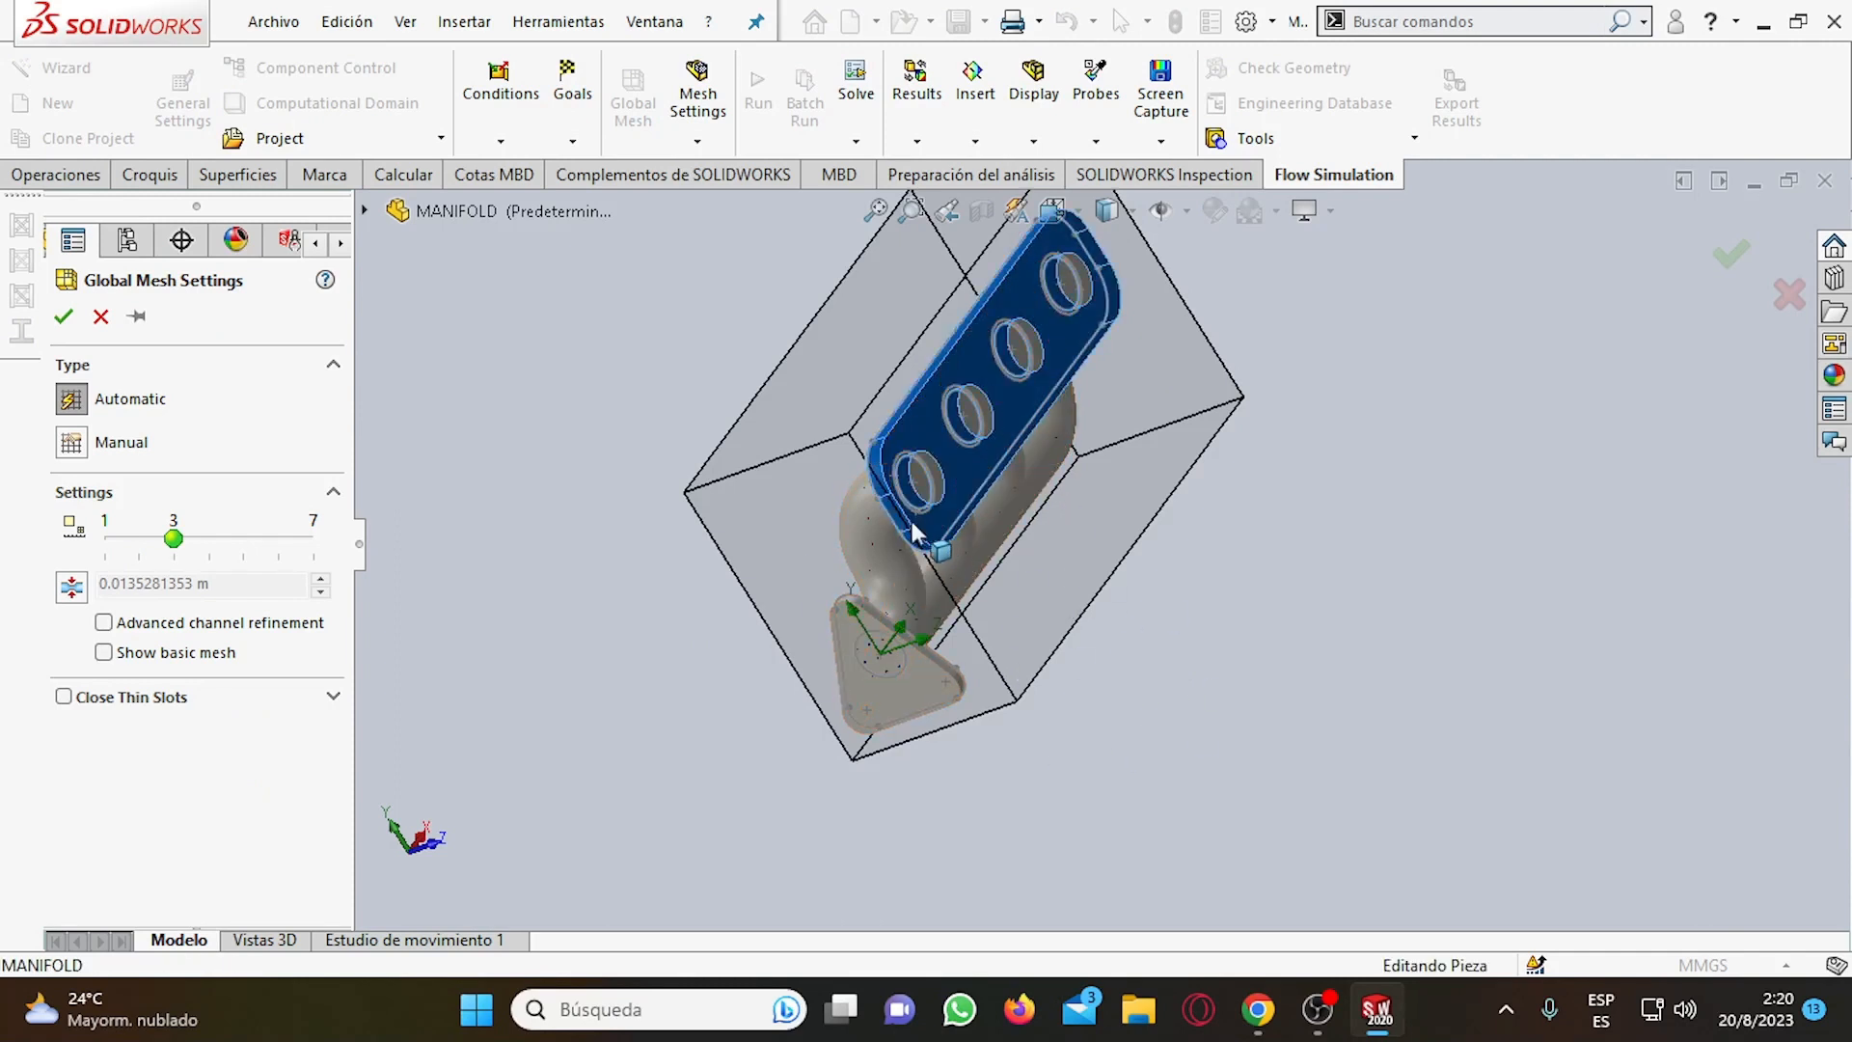
click(879, 565)
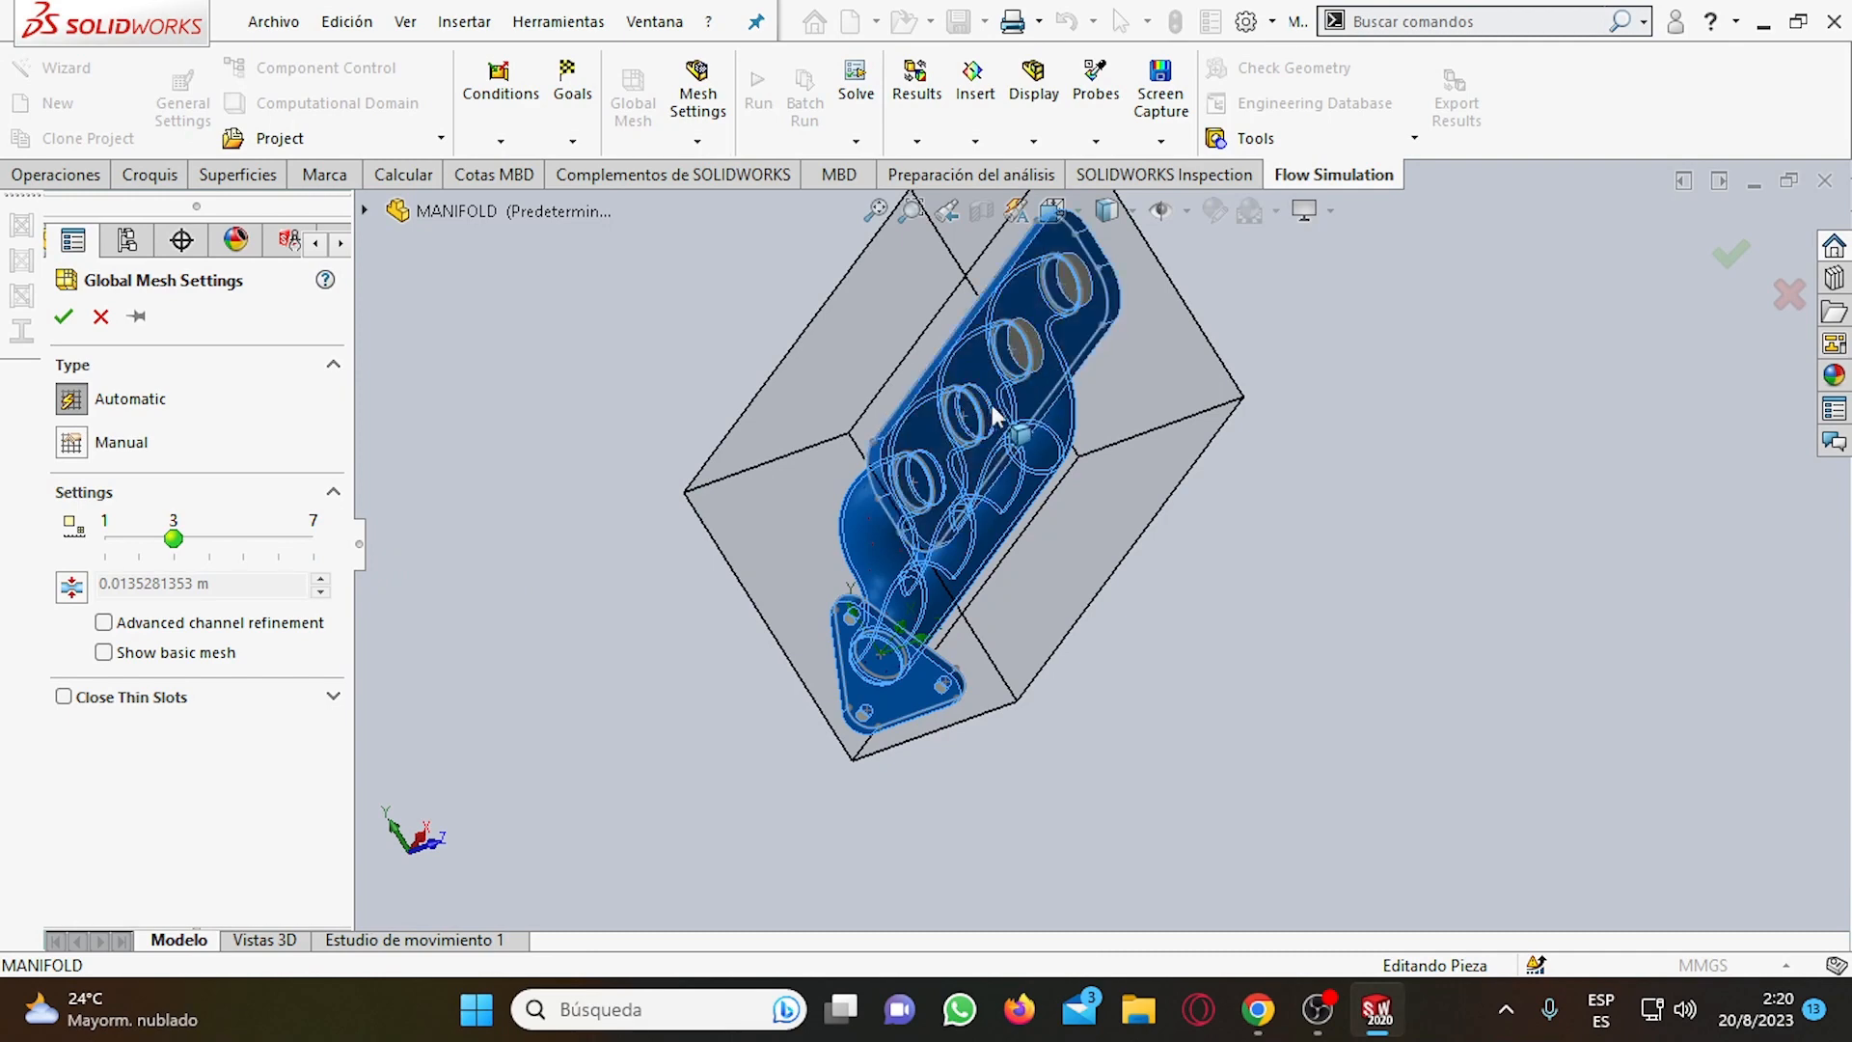
scroll(1065, 304, down, 6)
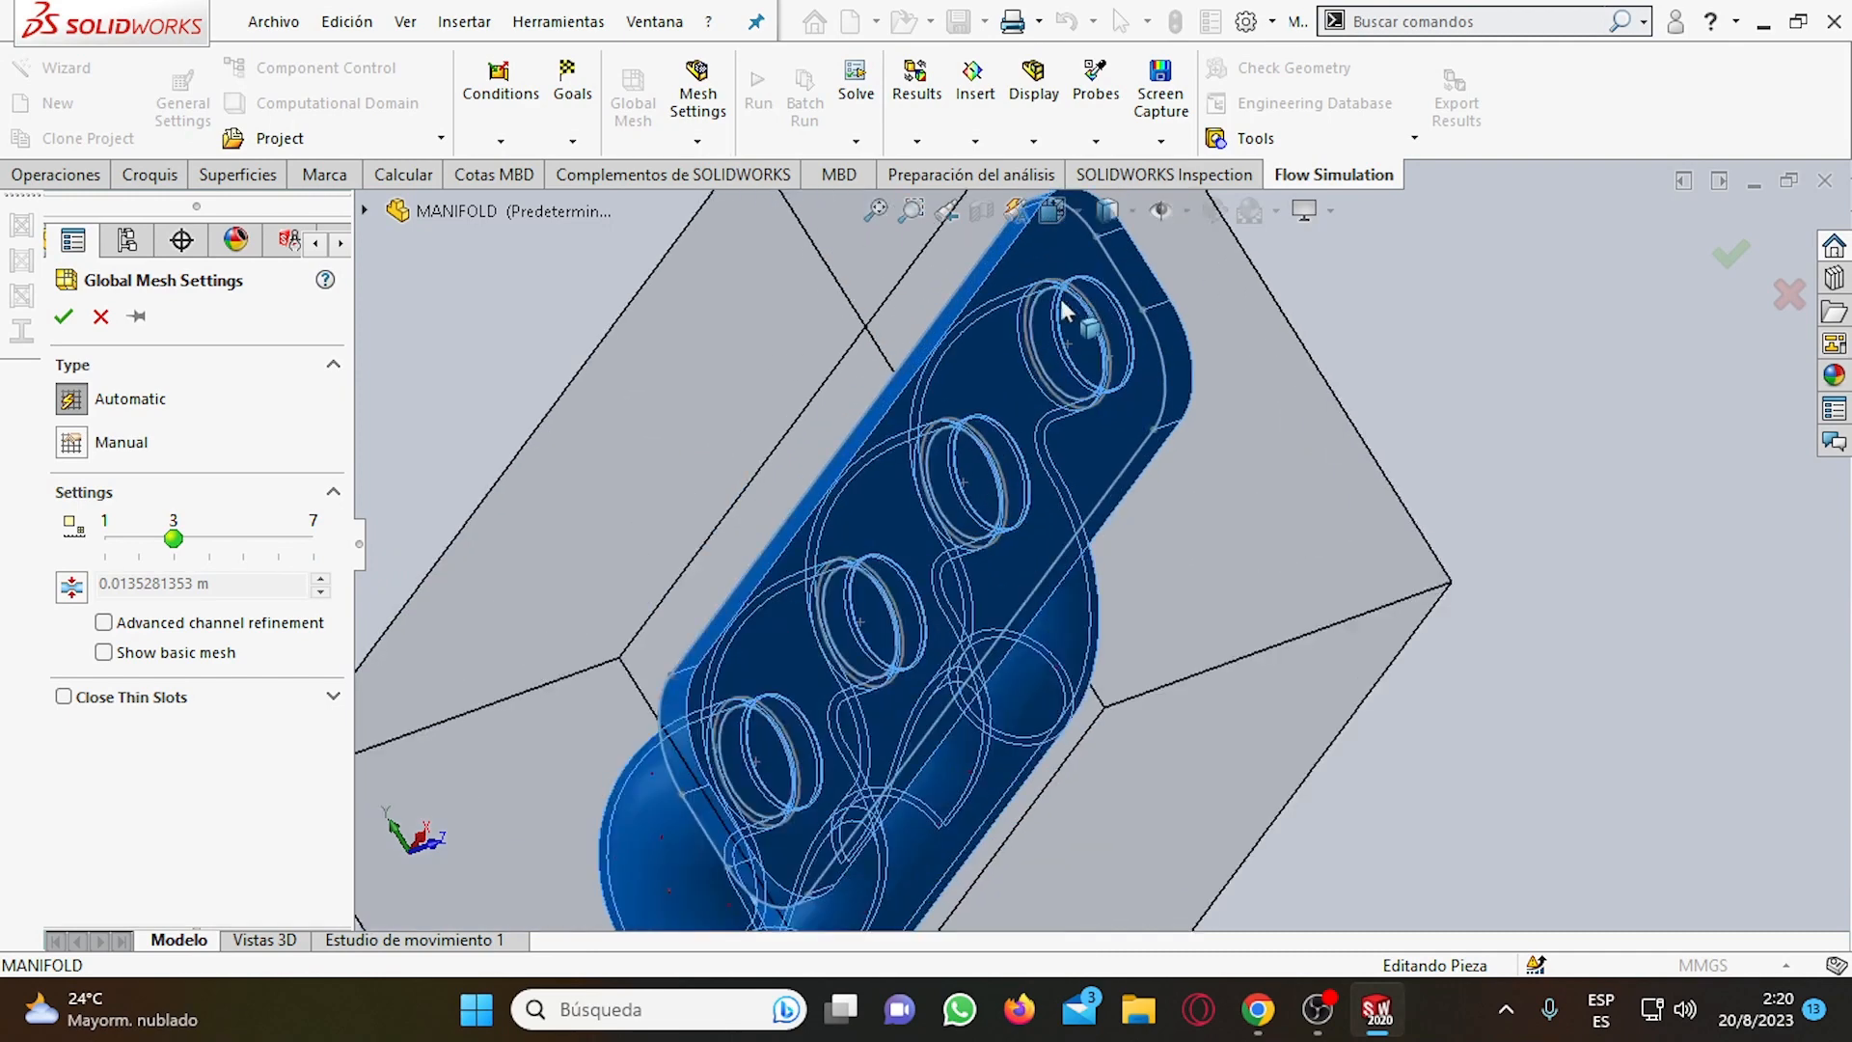
scroll(1050, 386, up, 5)
scroll(1042, 530, up, 3)
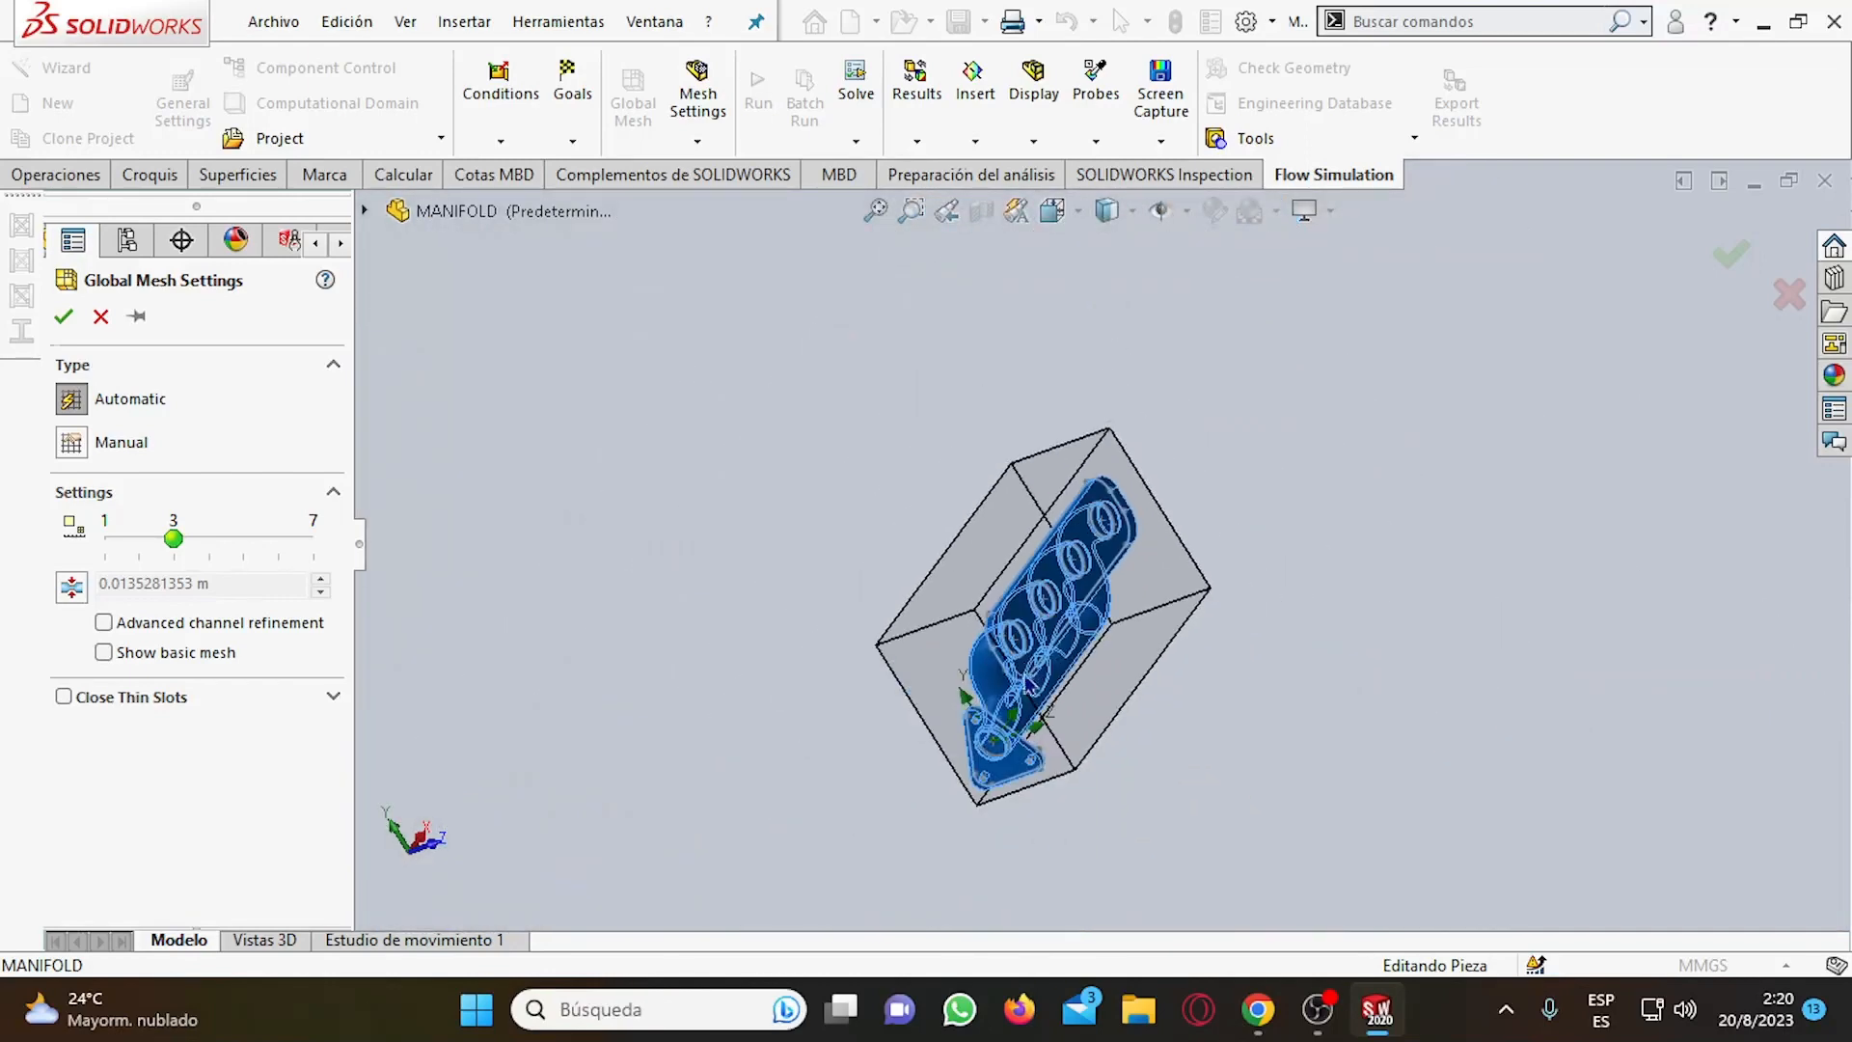
scroll(1032, 804, down, 5)
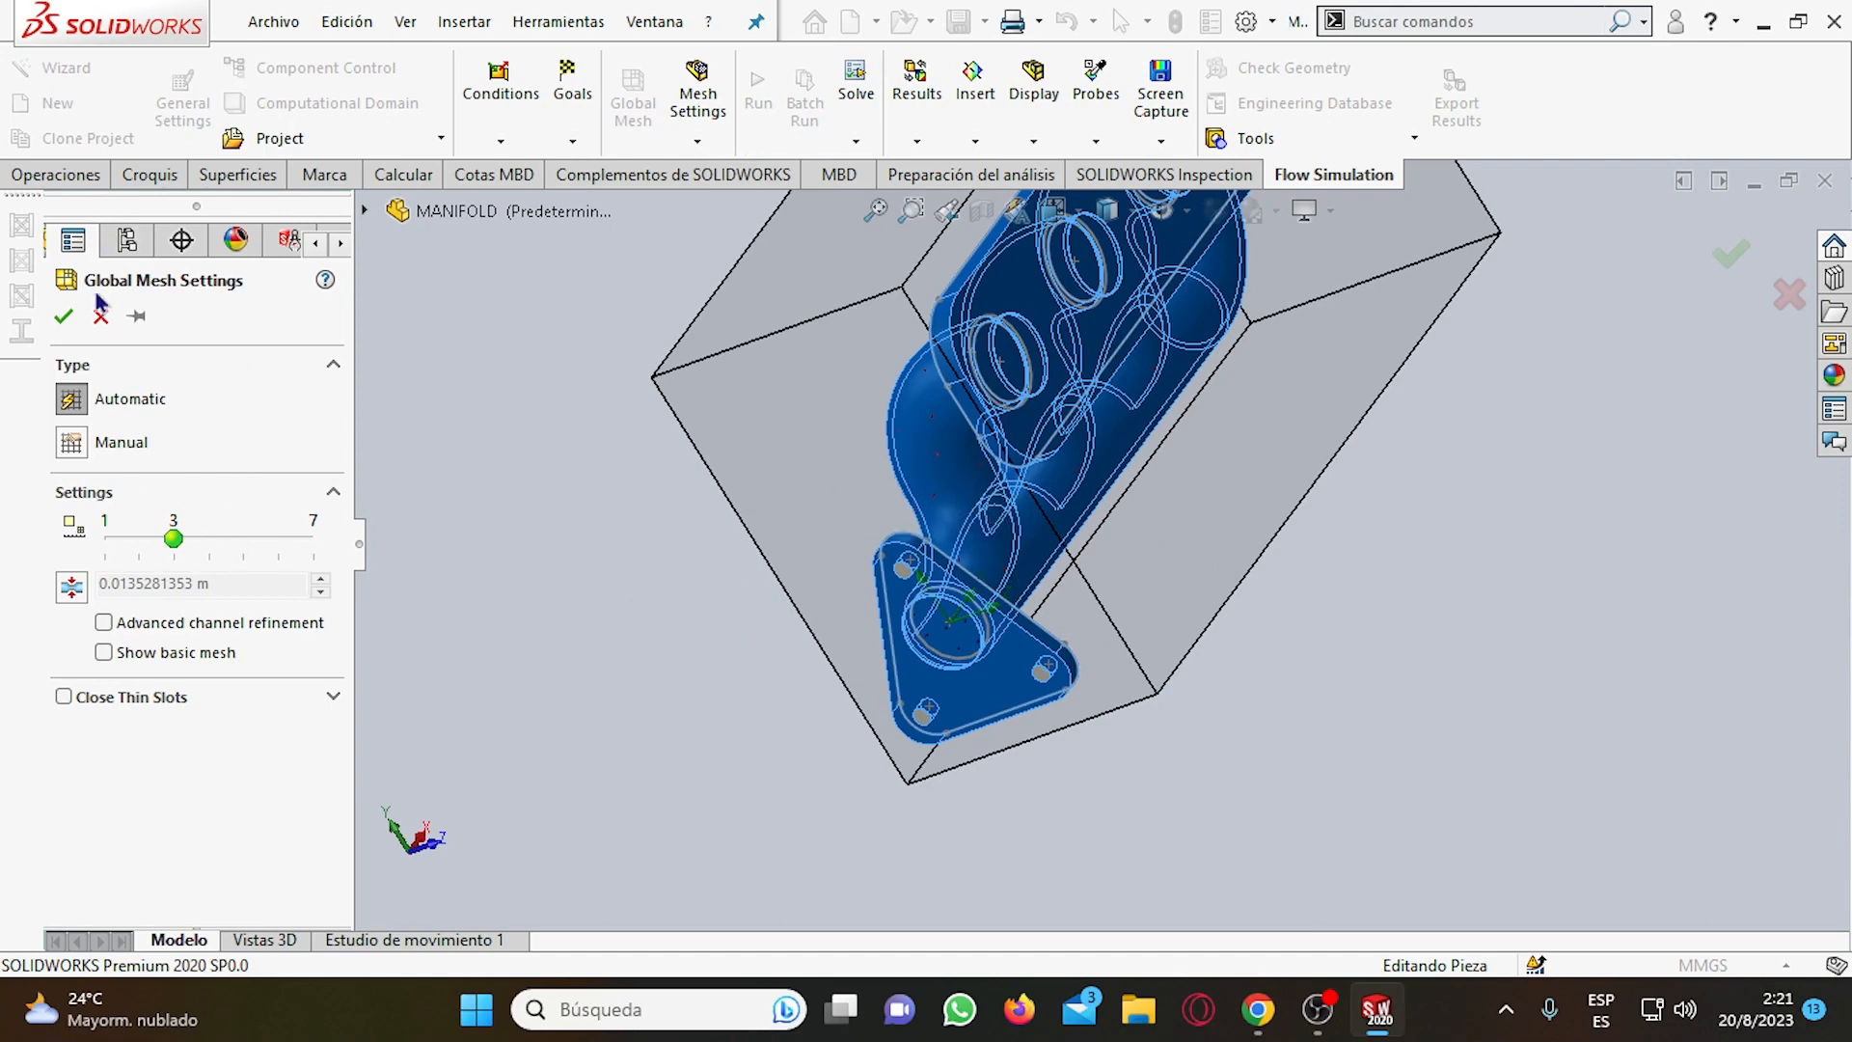
click(64, 316)
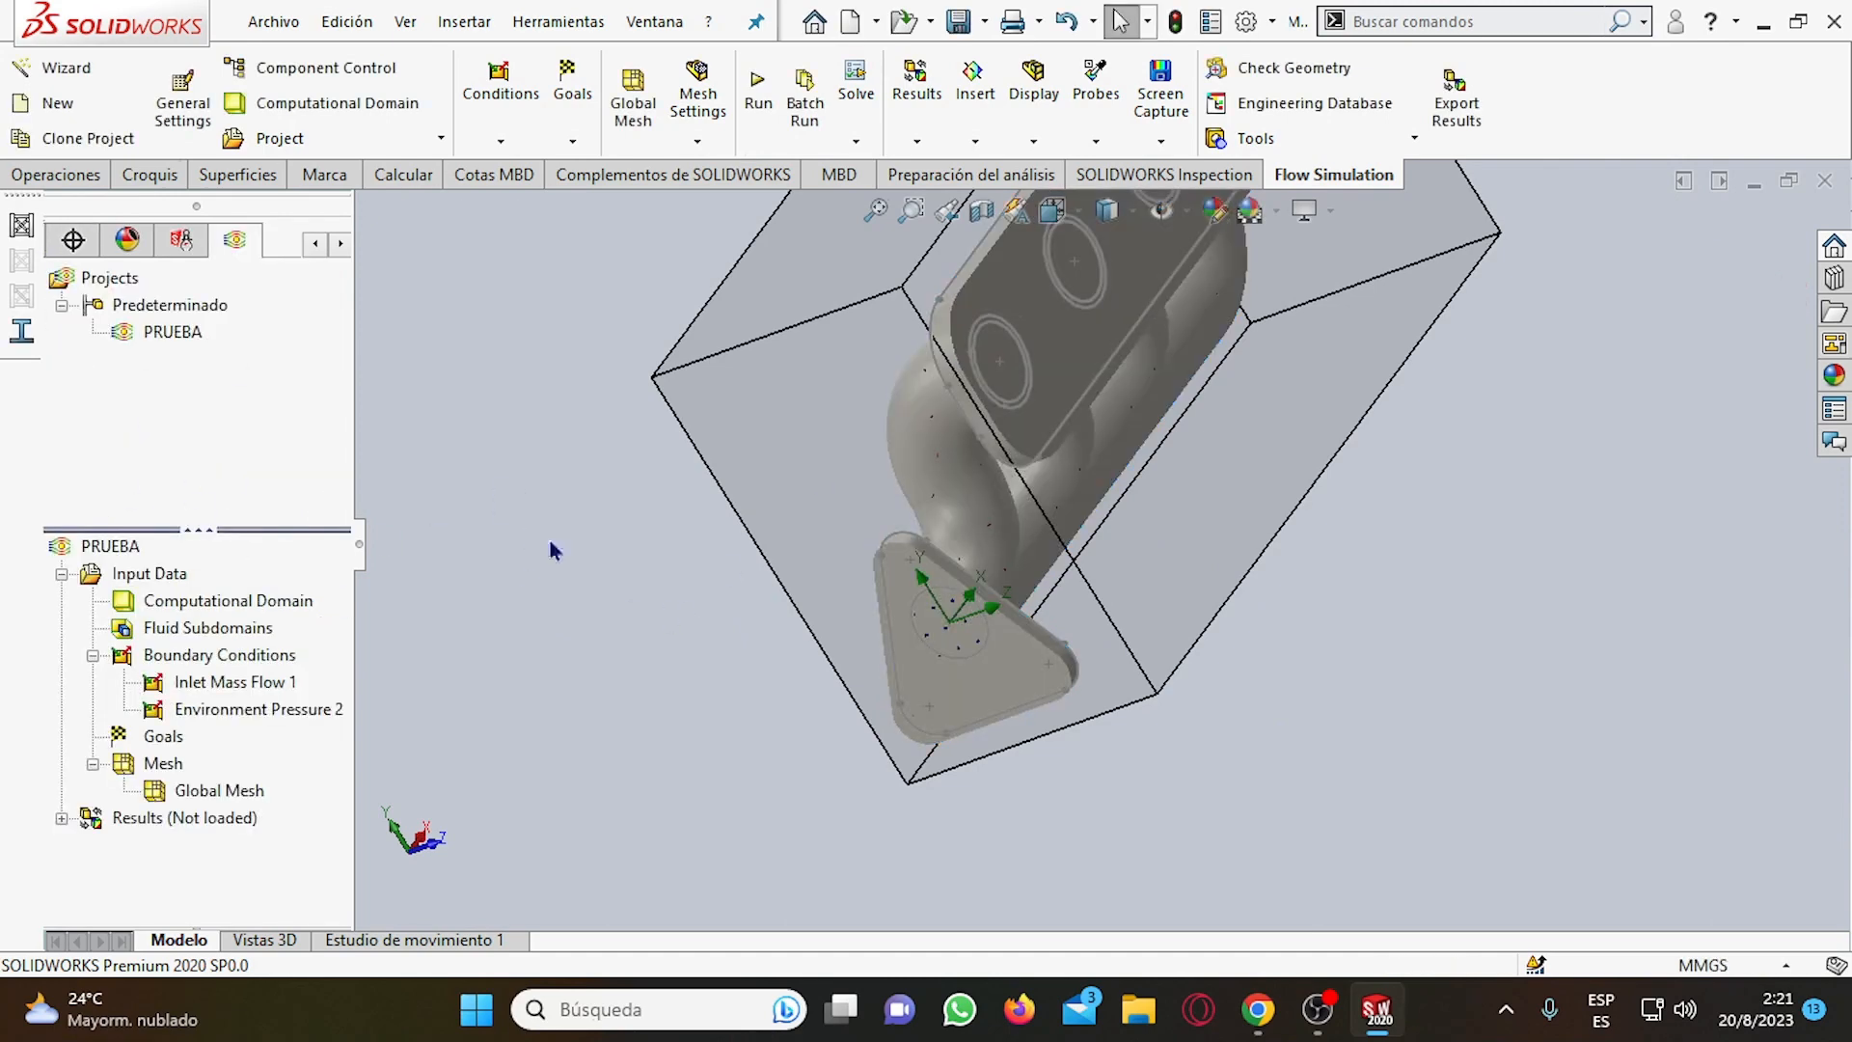
scroll(750, 576, up, 6)
scroll(1136, 447, down, 5)
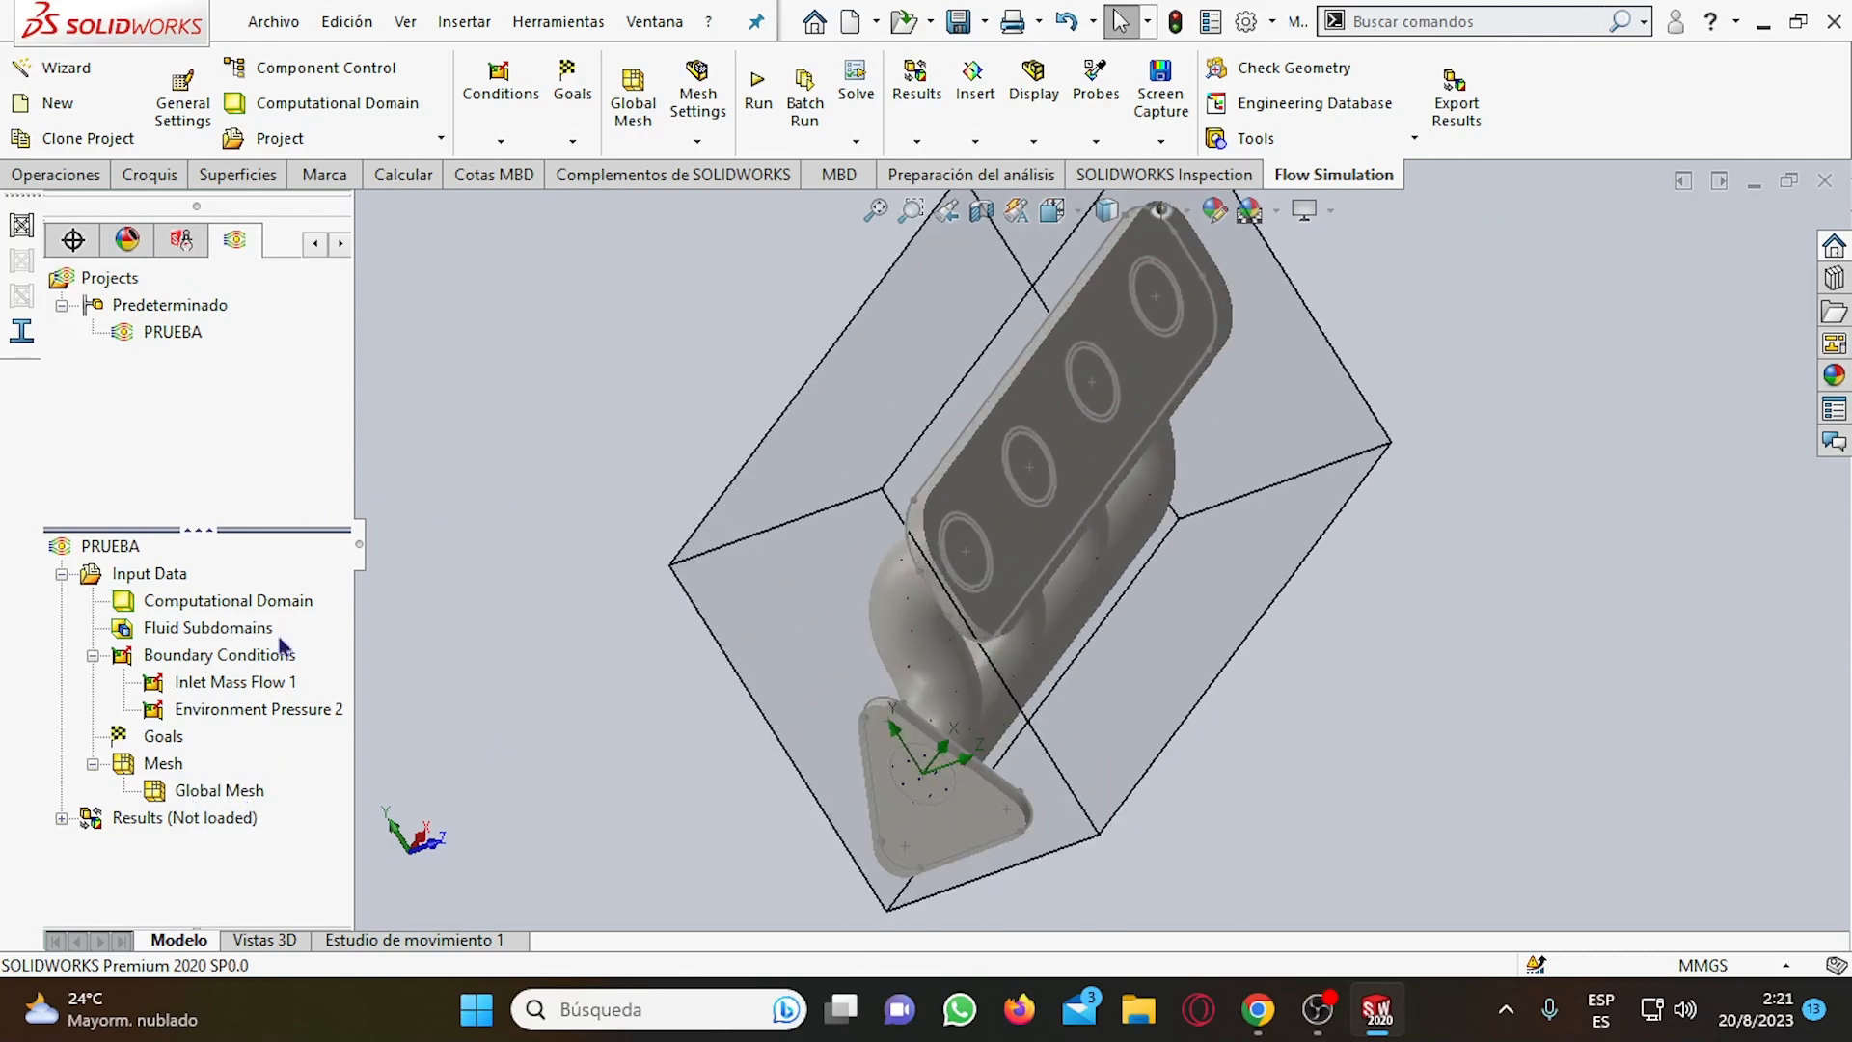
scroll(1054, 498, up, 4)
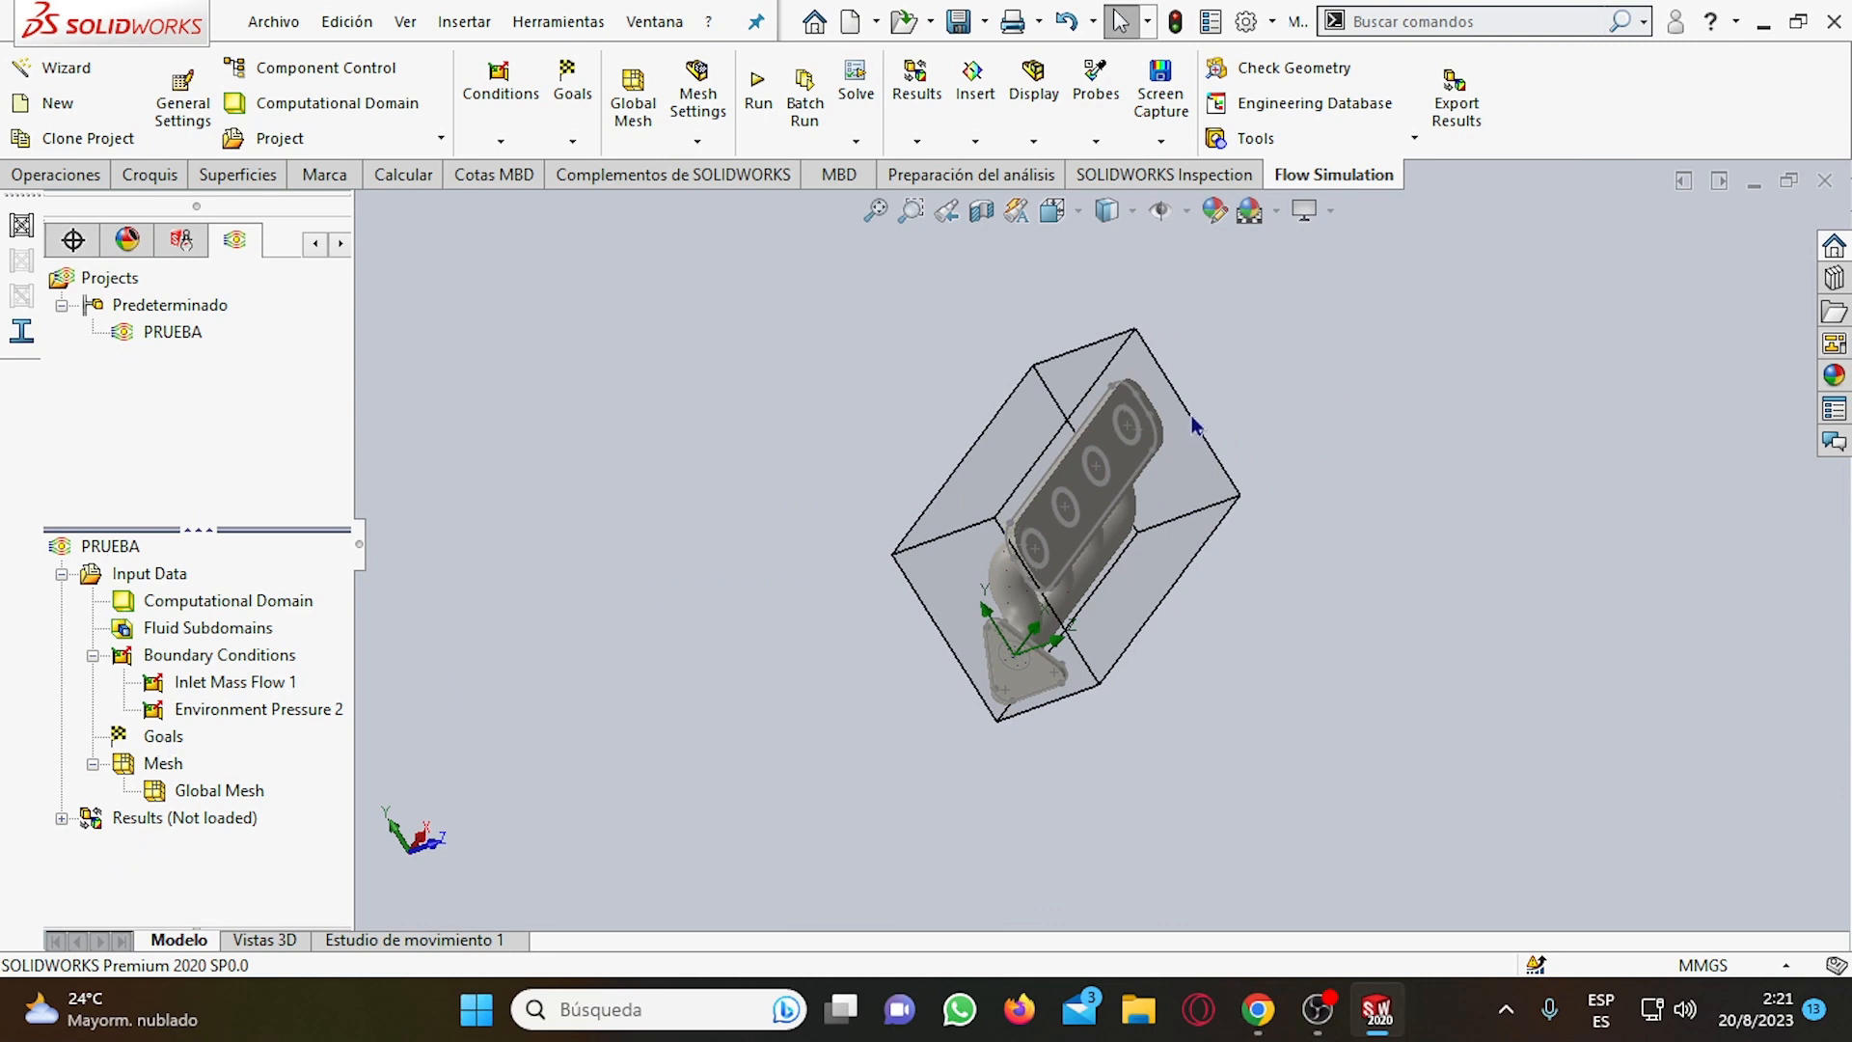
scroll(1085, 449, down, 3)
scroll(1055, 553, up, 3)
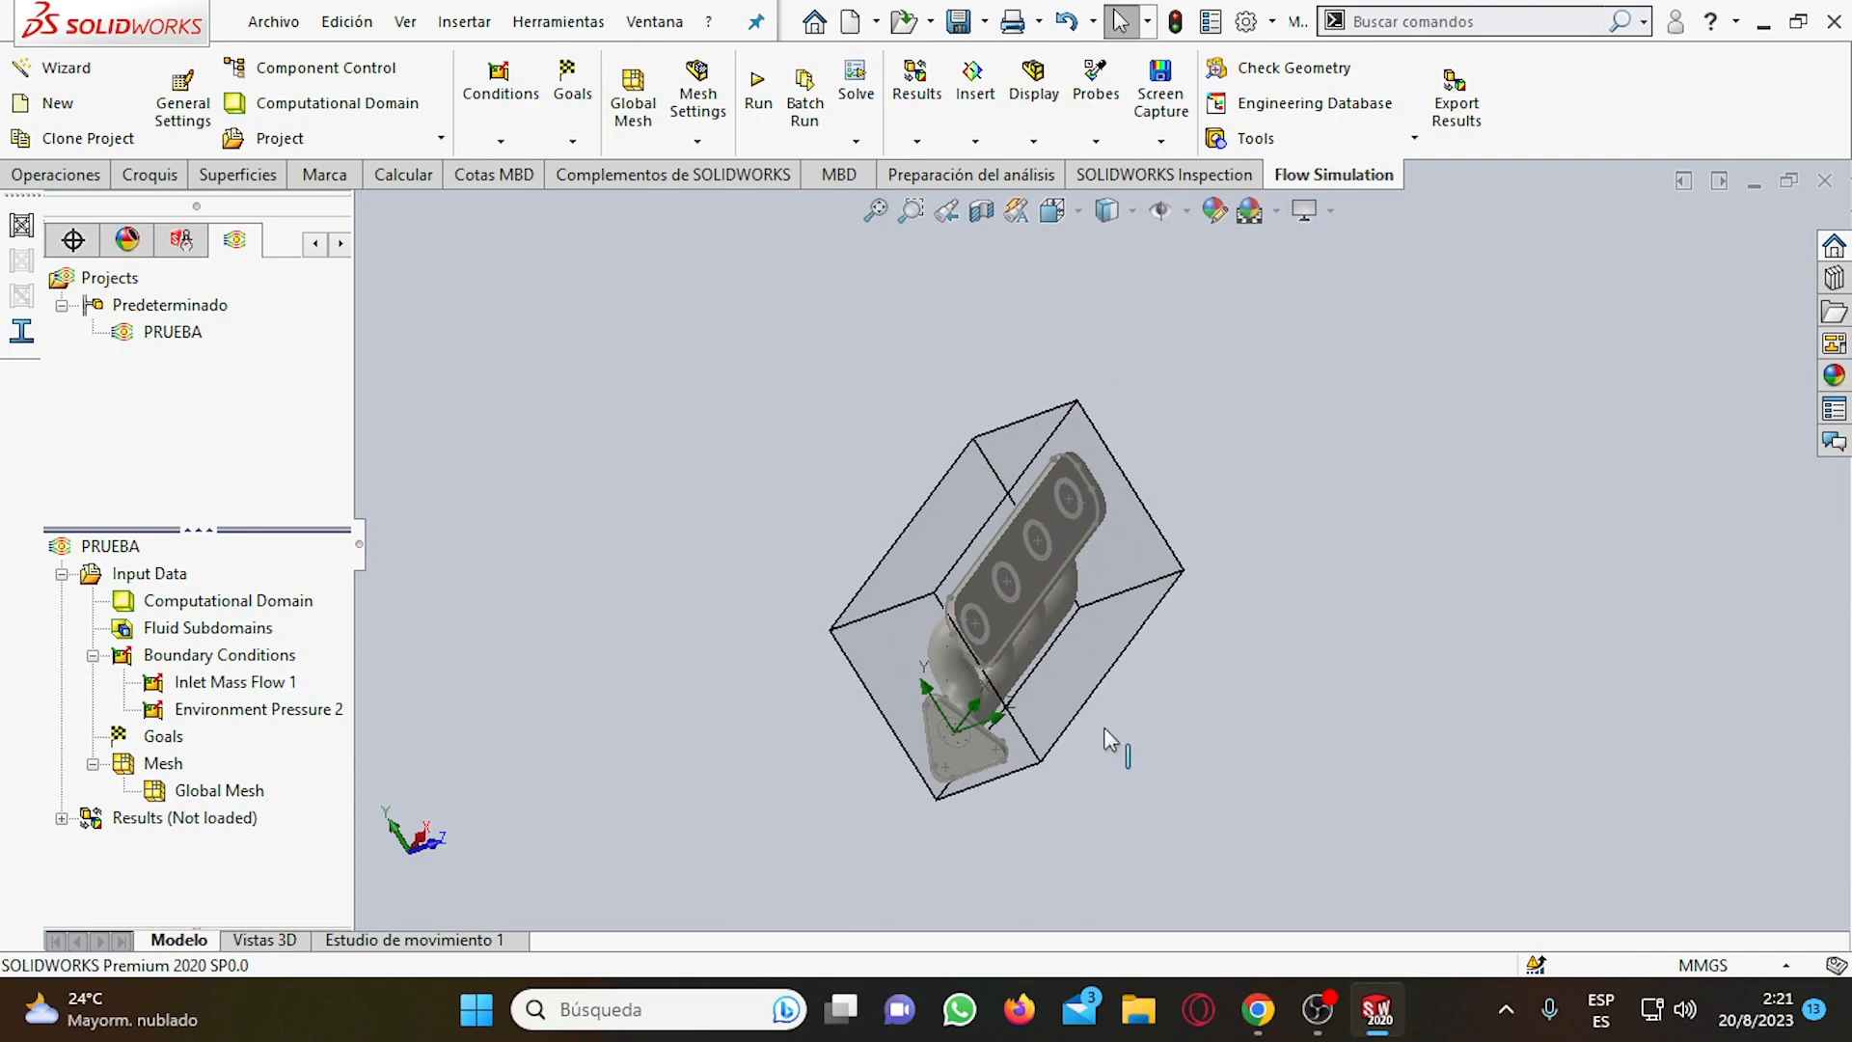
Start a new project in the wizard, keeping the project name Project(1) and the current configuration.
click(79, 81)
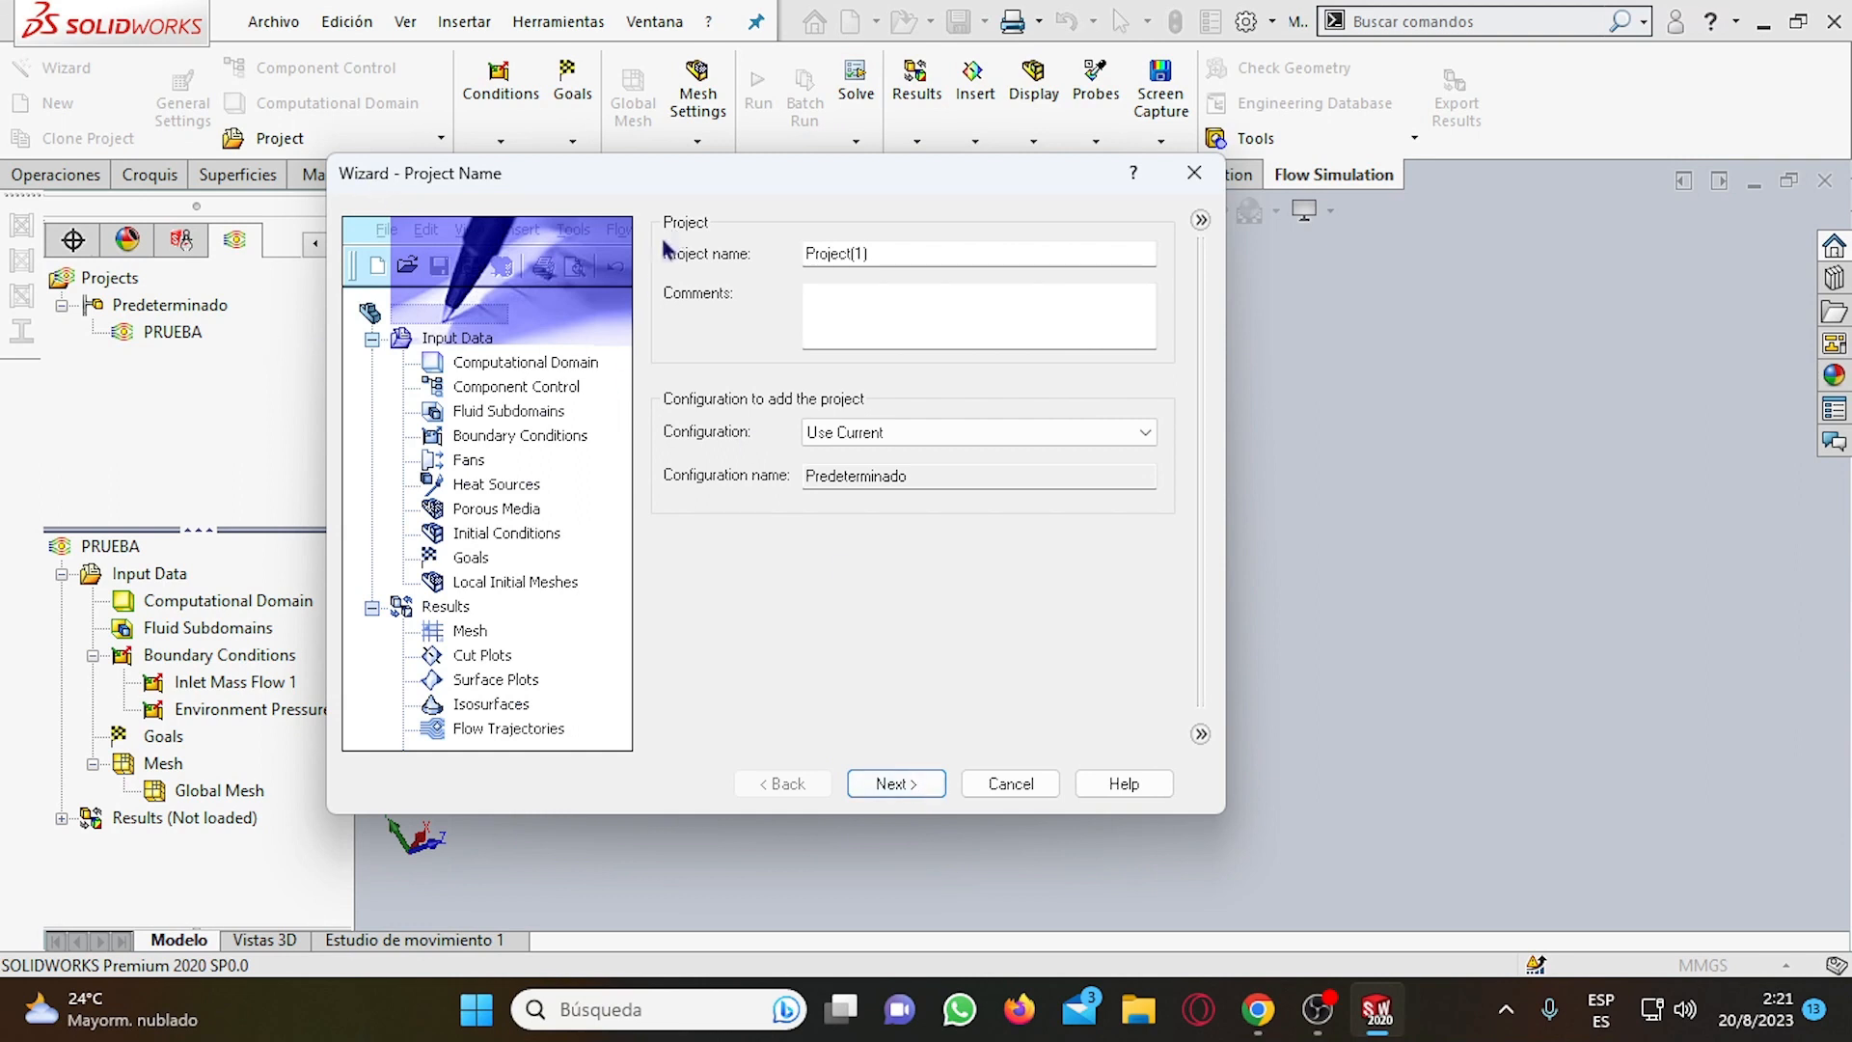
drag(870, 251, 804, 253)
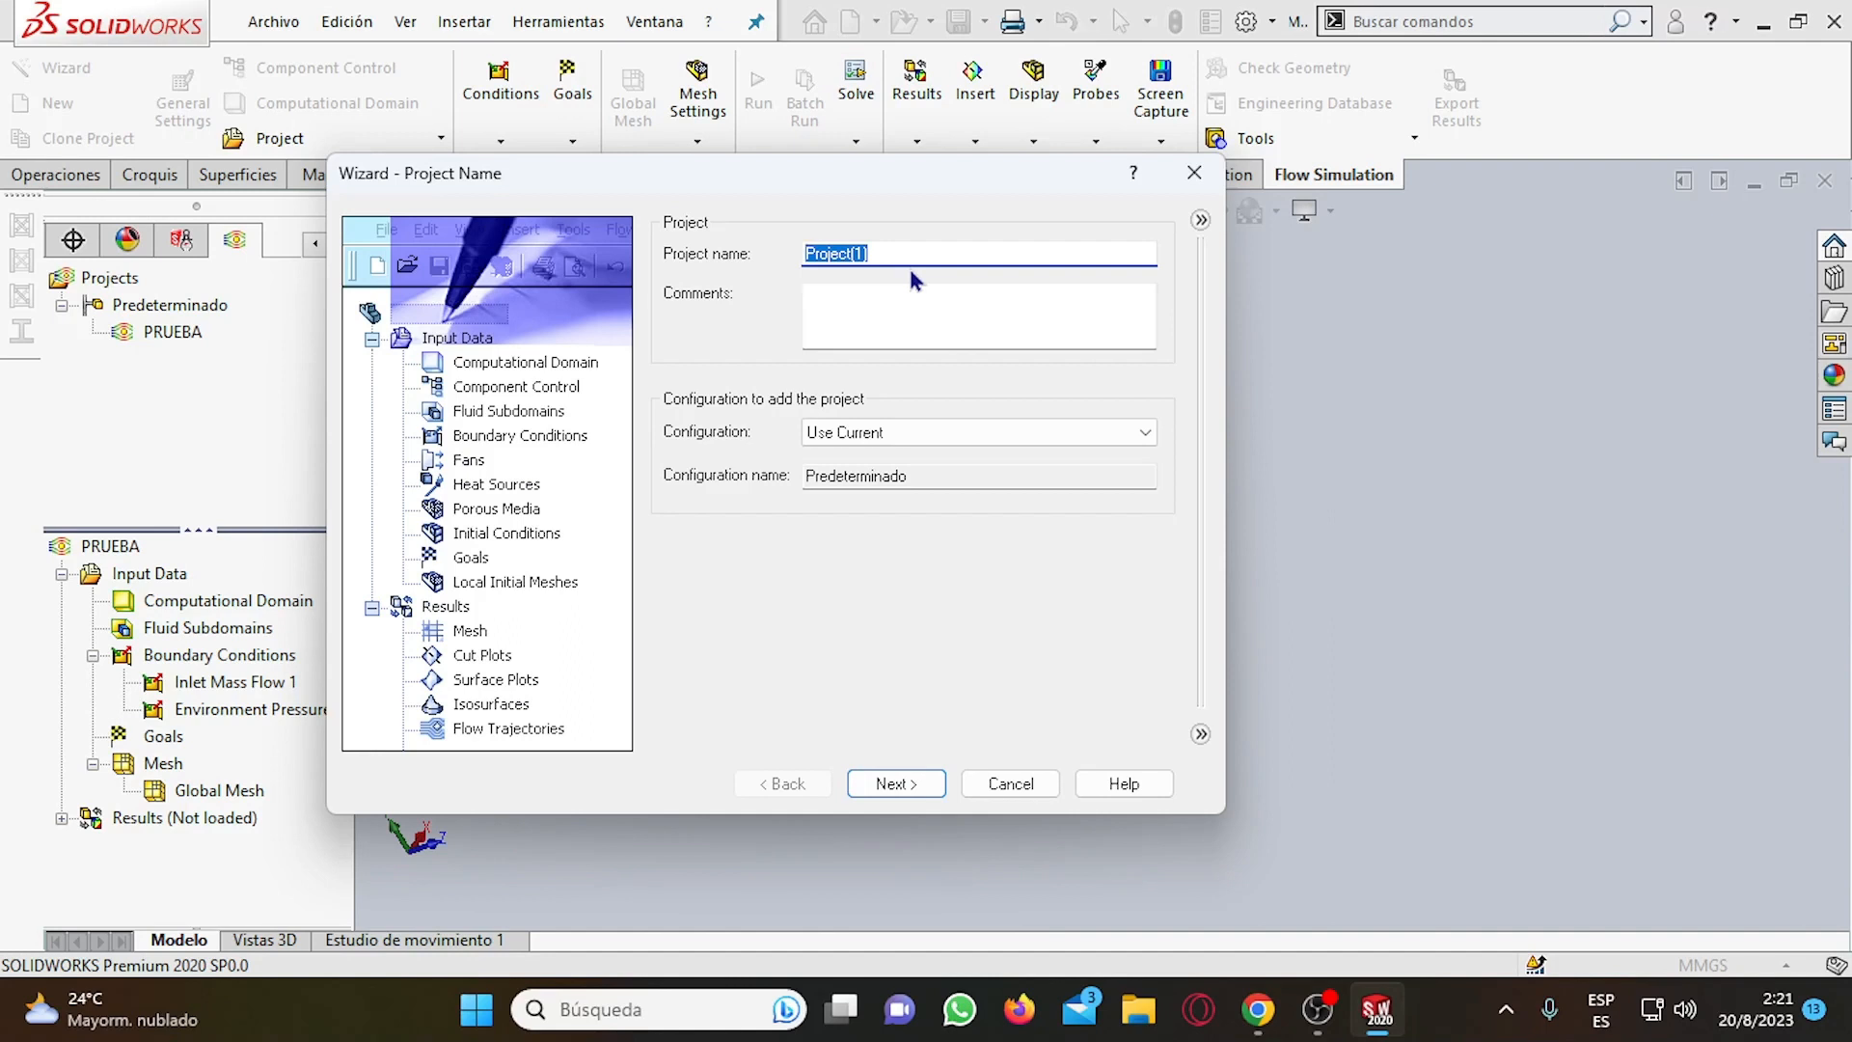
click(880, 781)
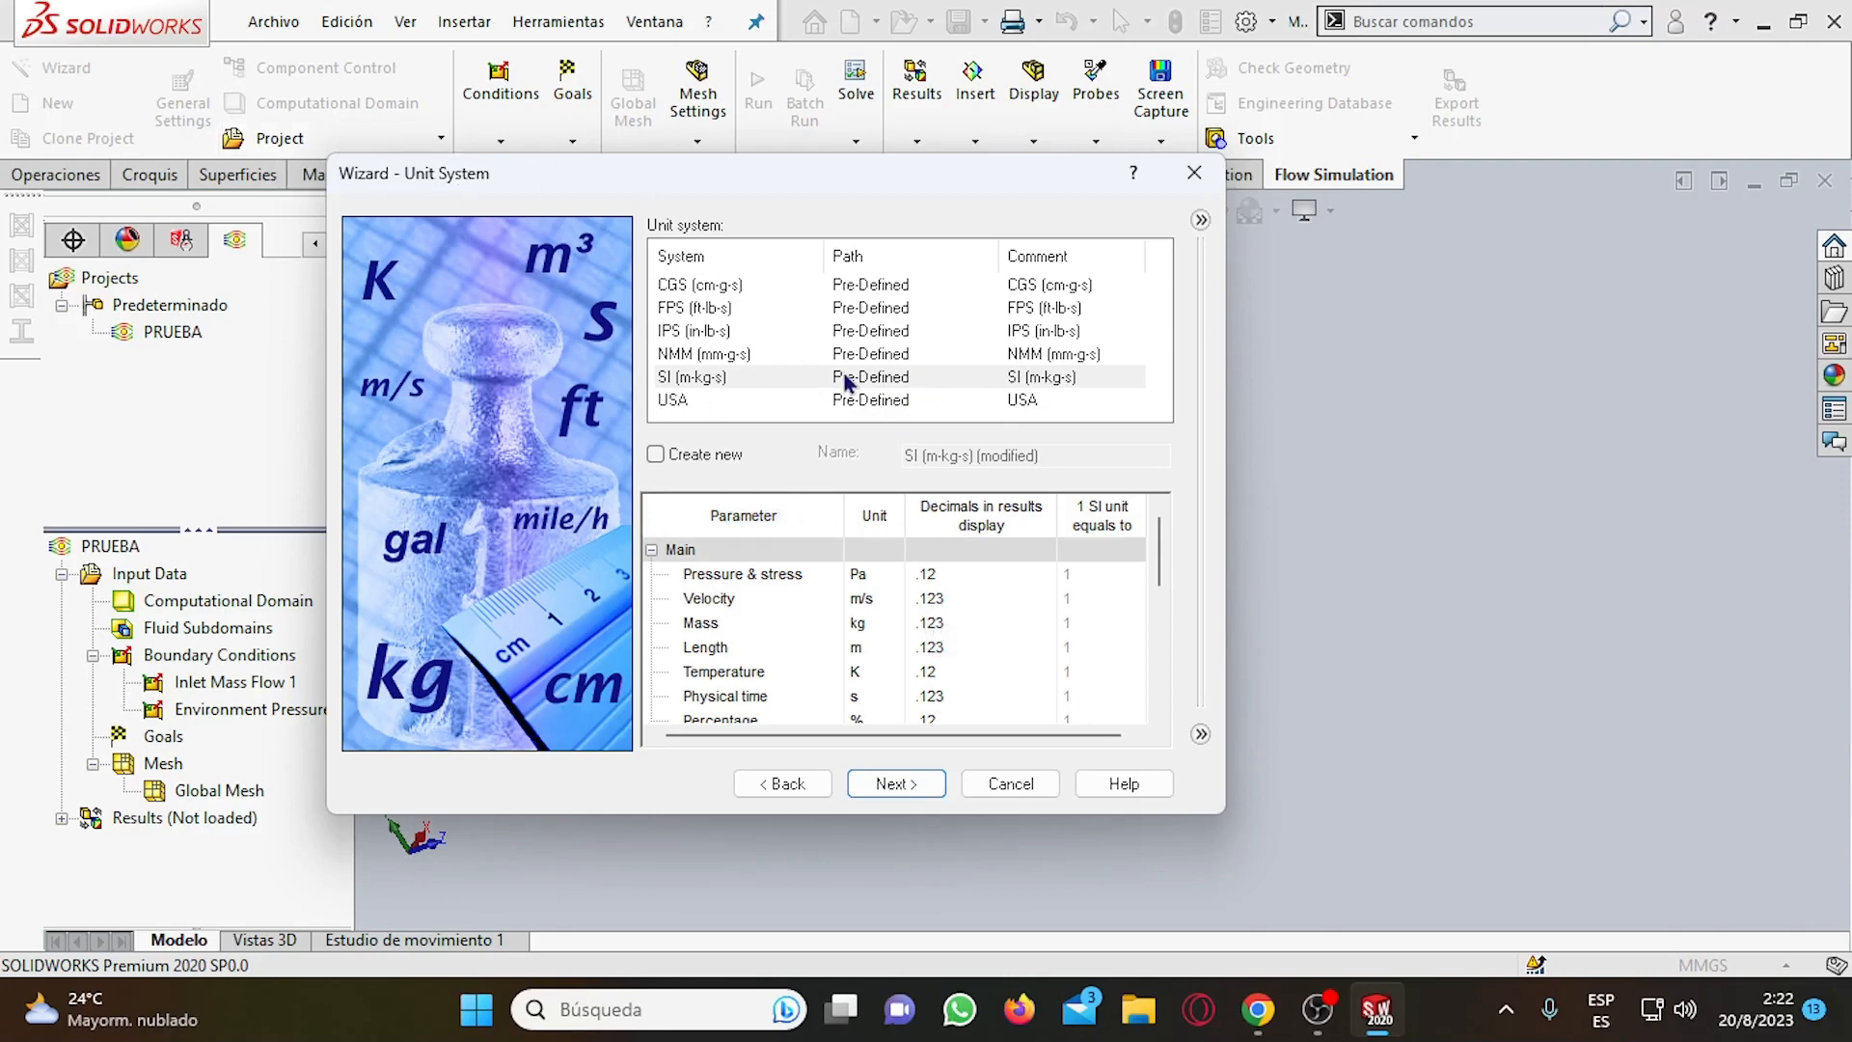
Compare the USA and SI unit systems and their parameter units, and accept SI (m-kg-s) for the project.
click(818, 376)
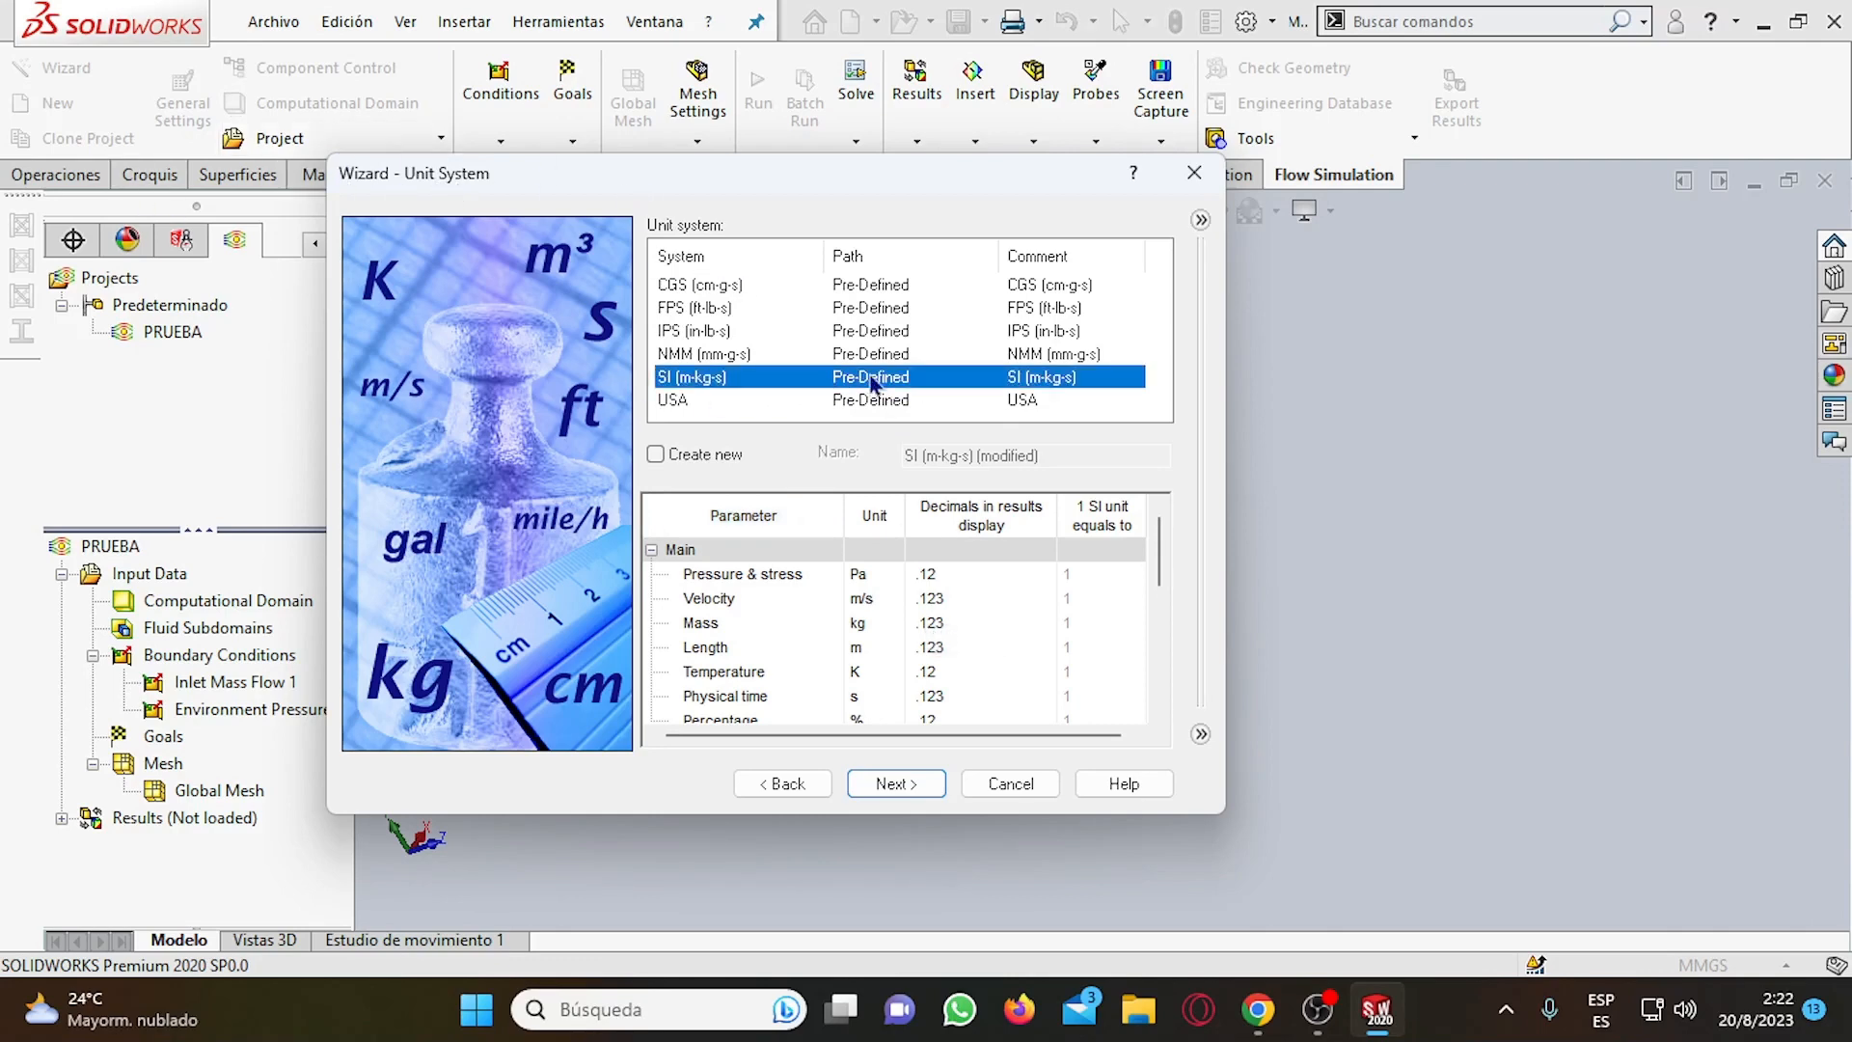
click(733, 400)
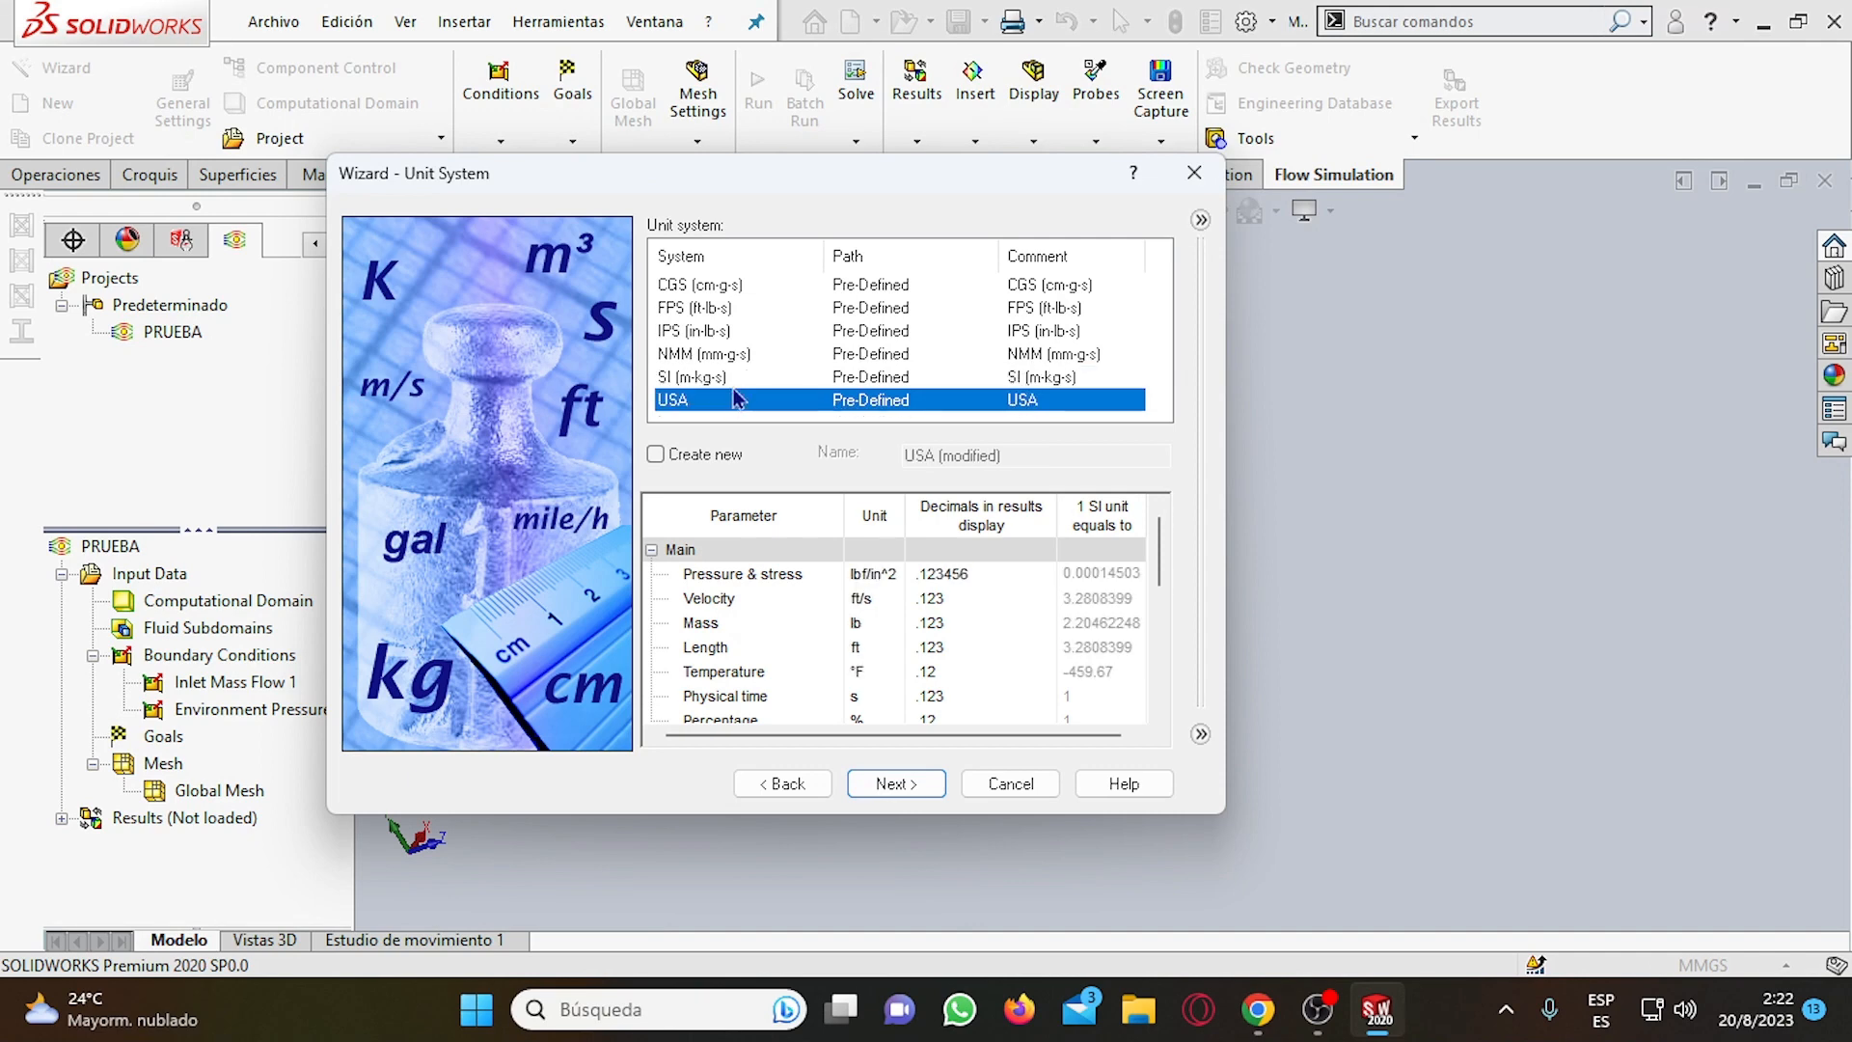
click(738, 378)
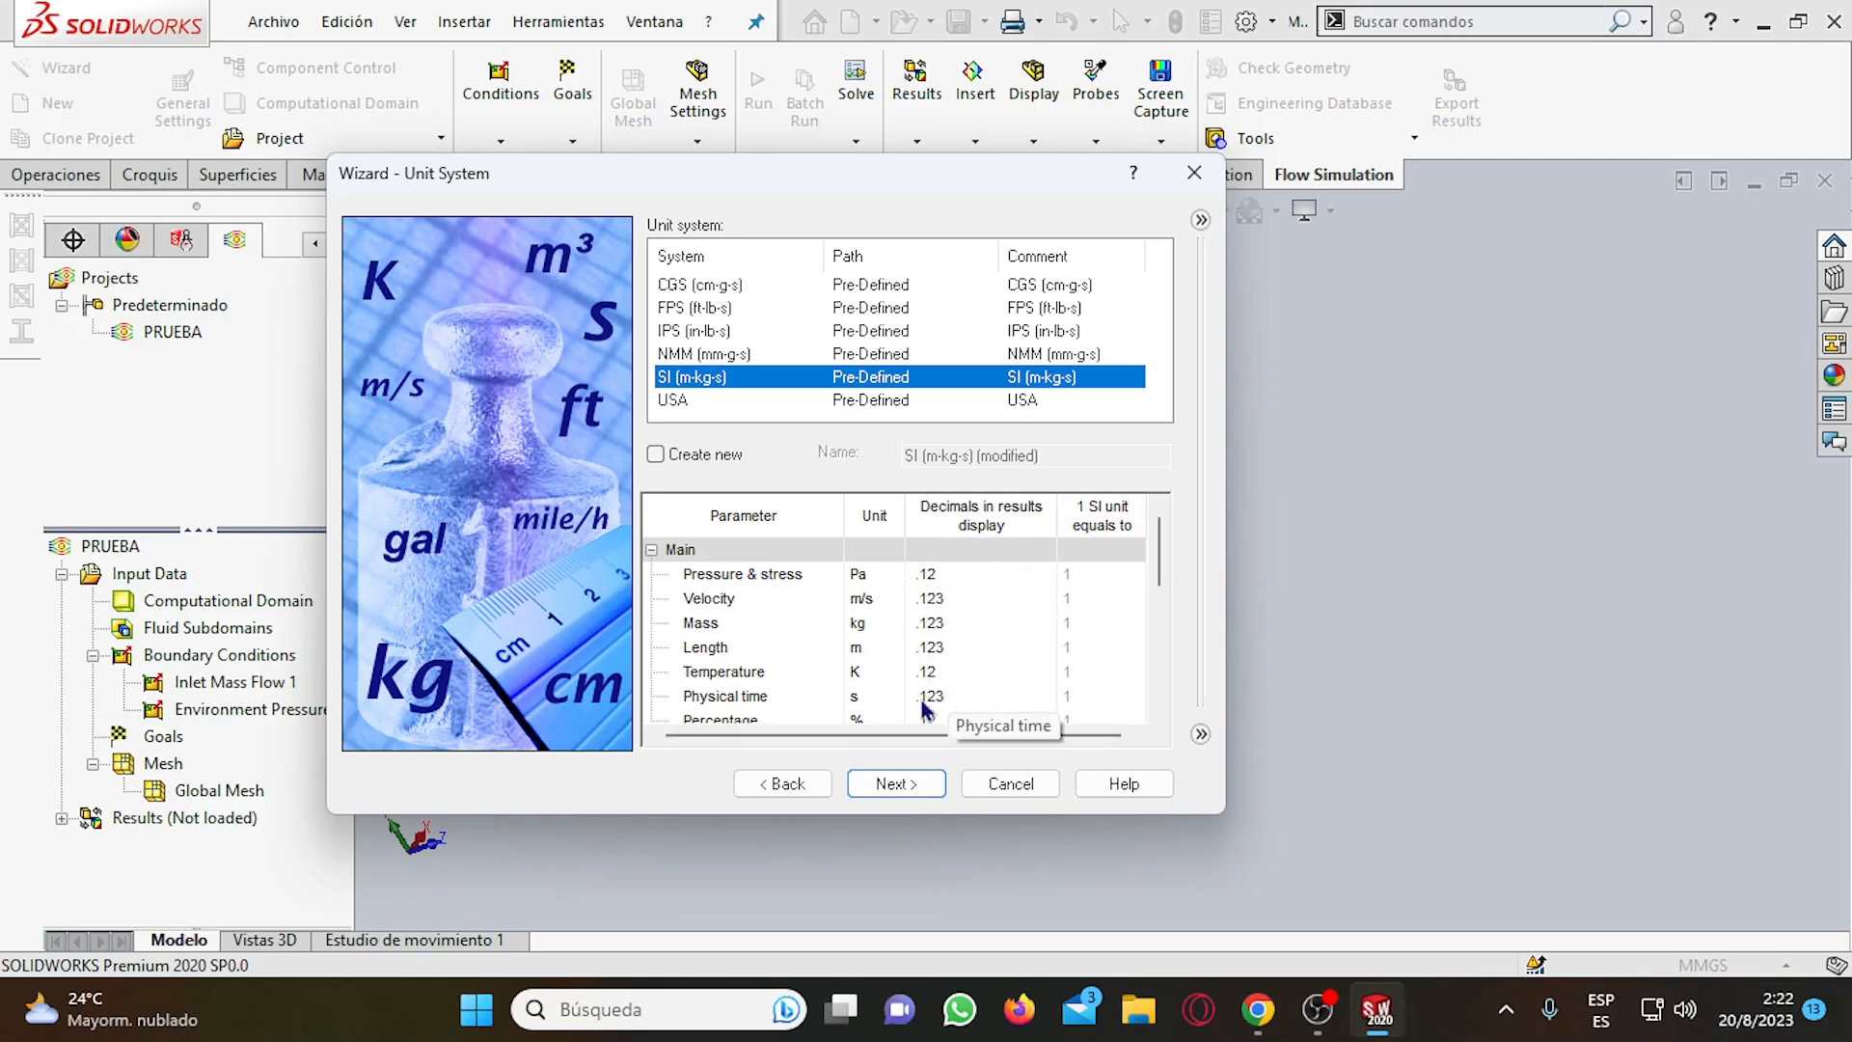
scroll(950, 627, down, 10)
scroll(950, 627, up, 10)
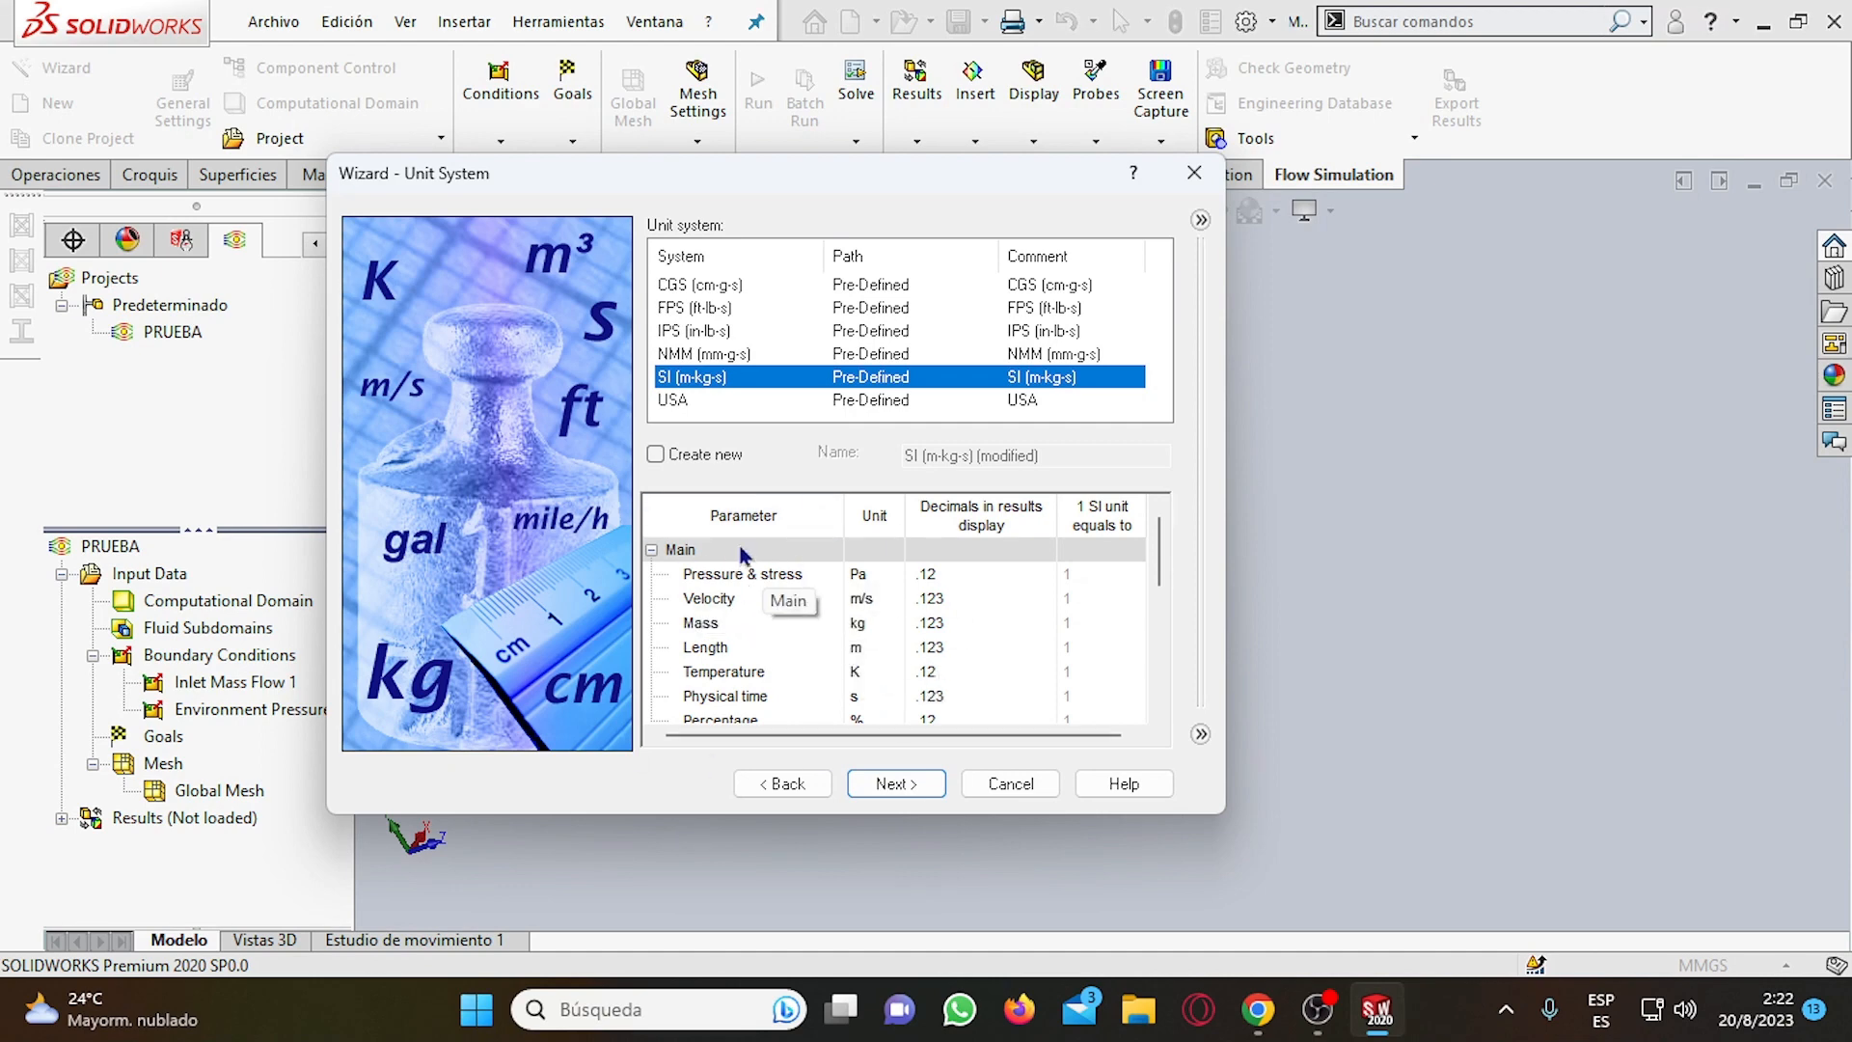
click(915, 783)
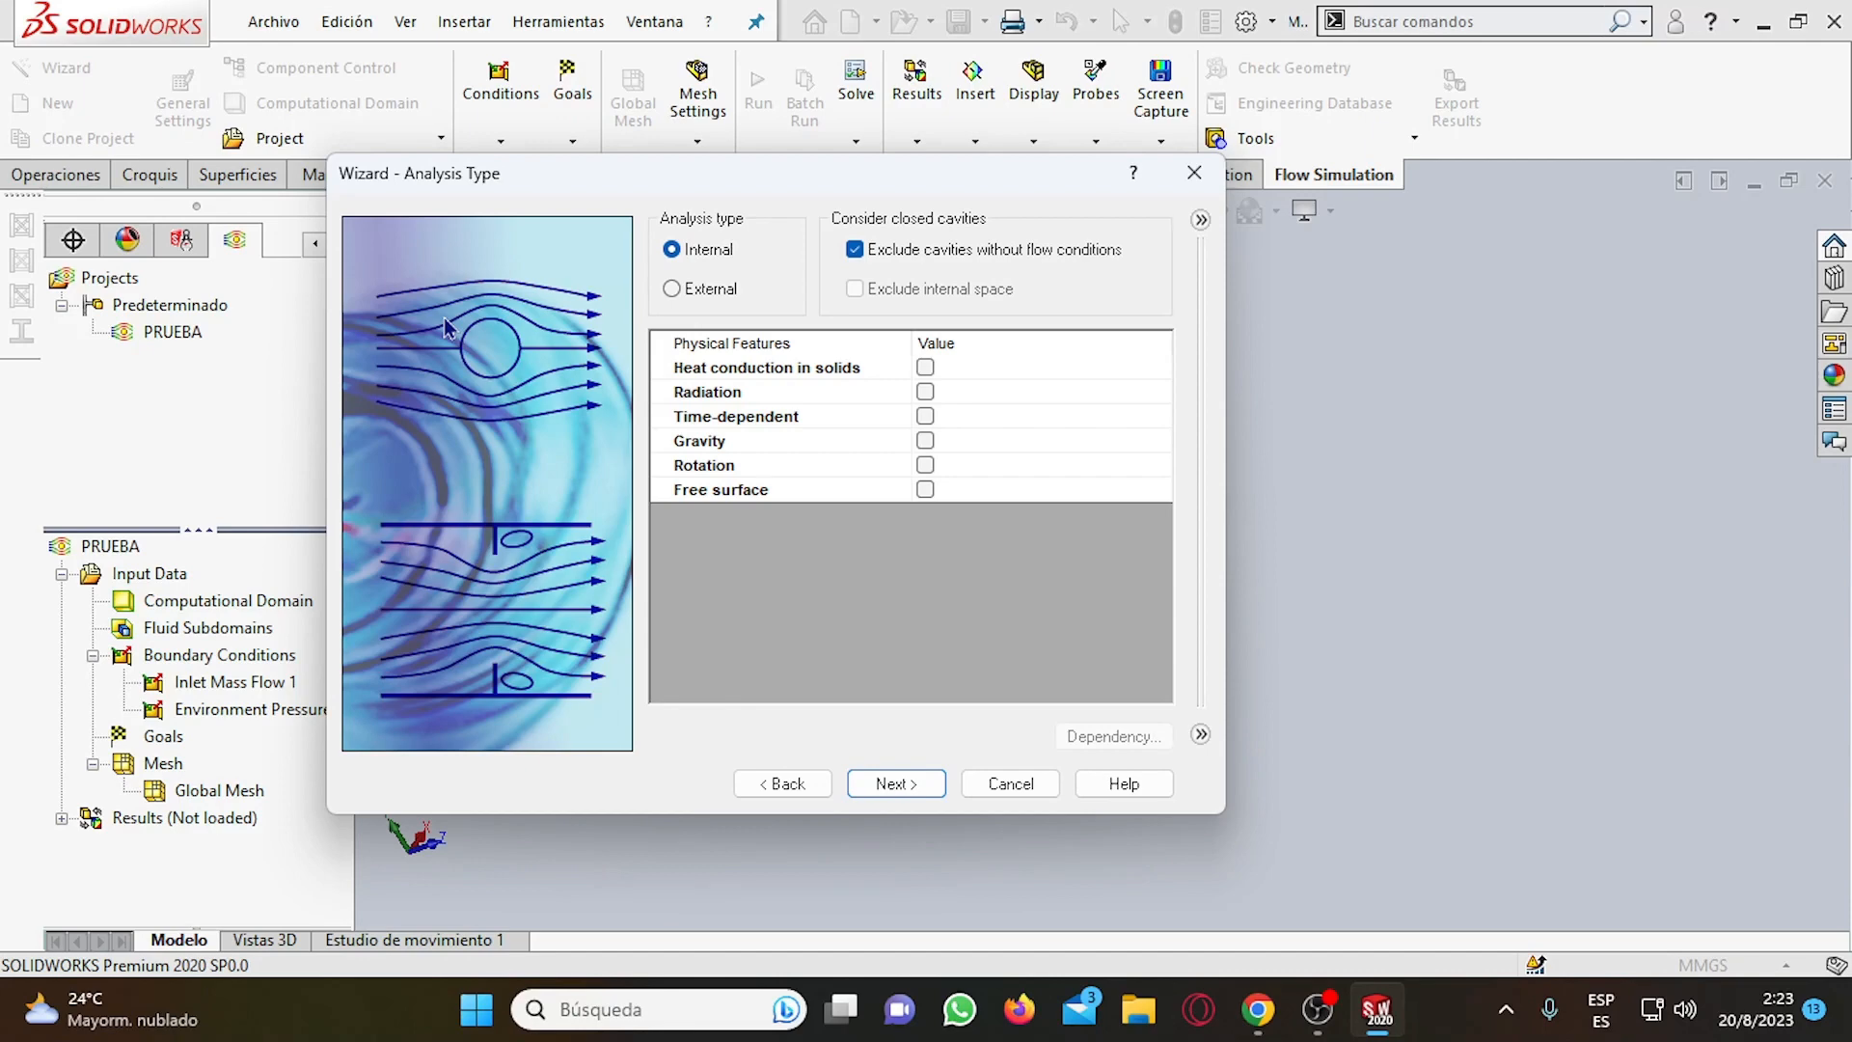
Compare the External and Internal analysis types, and accept Internal with cavities without flow conditions excluded.
click(694, 299)
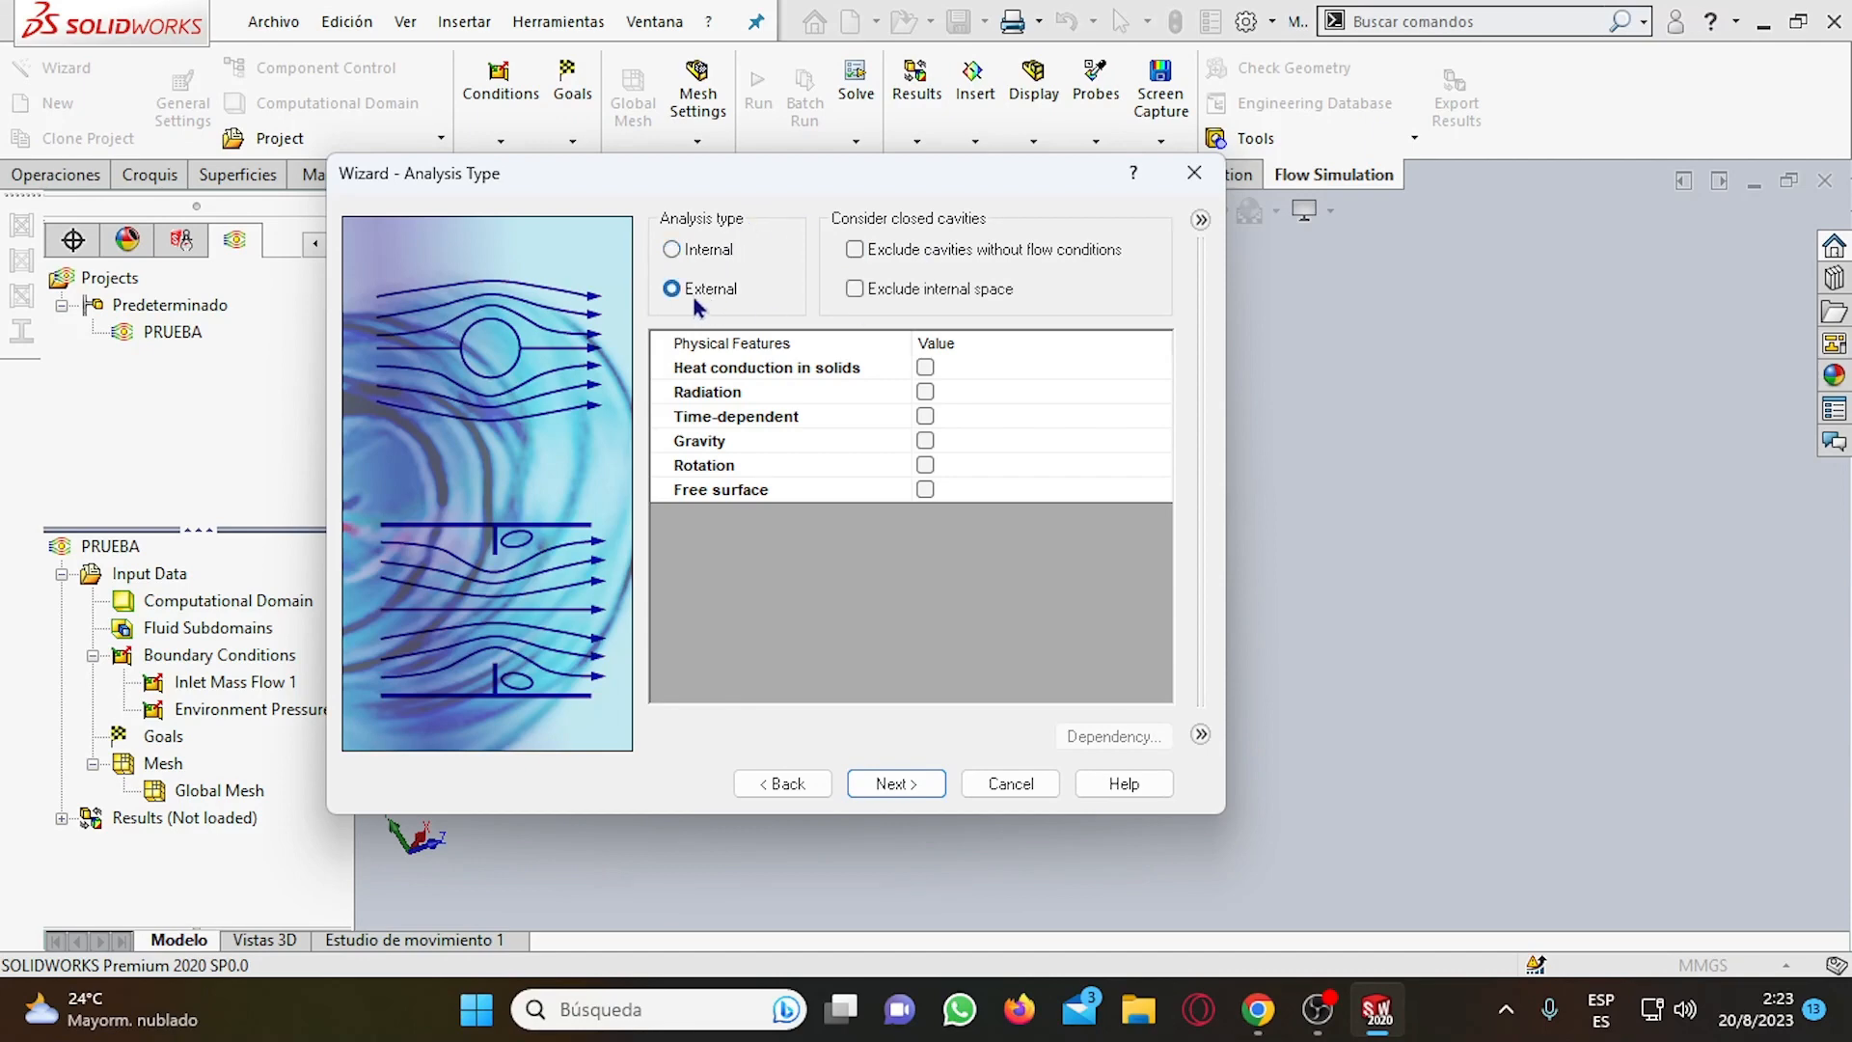
click(671, 251)
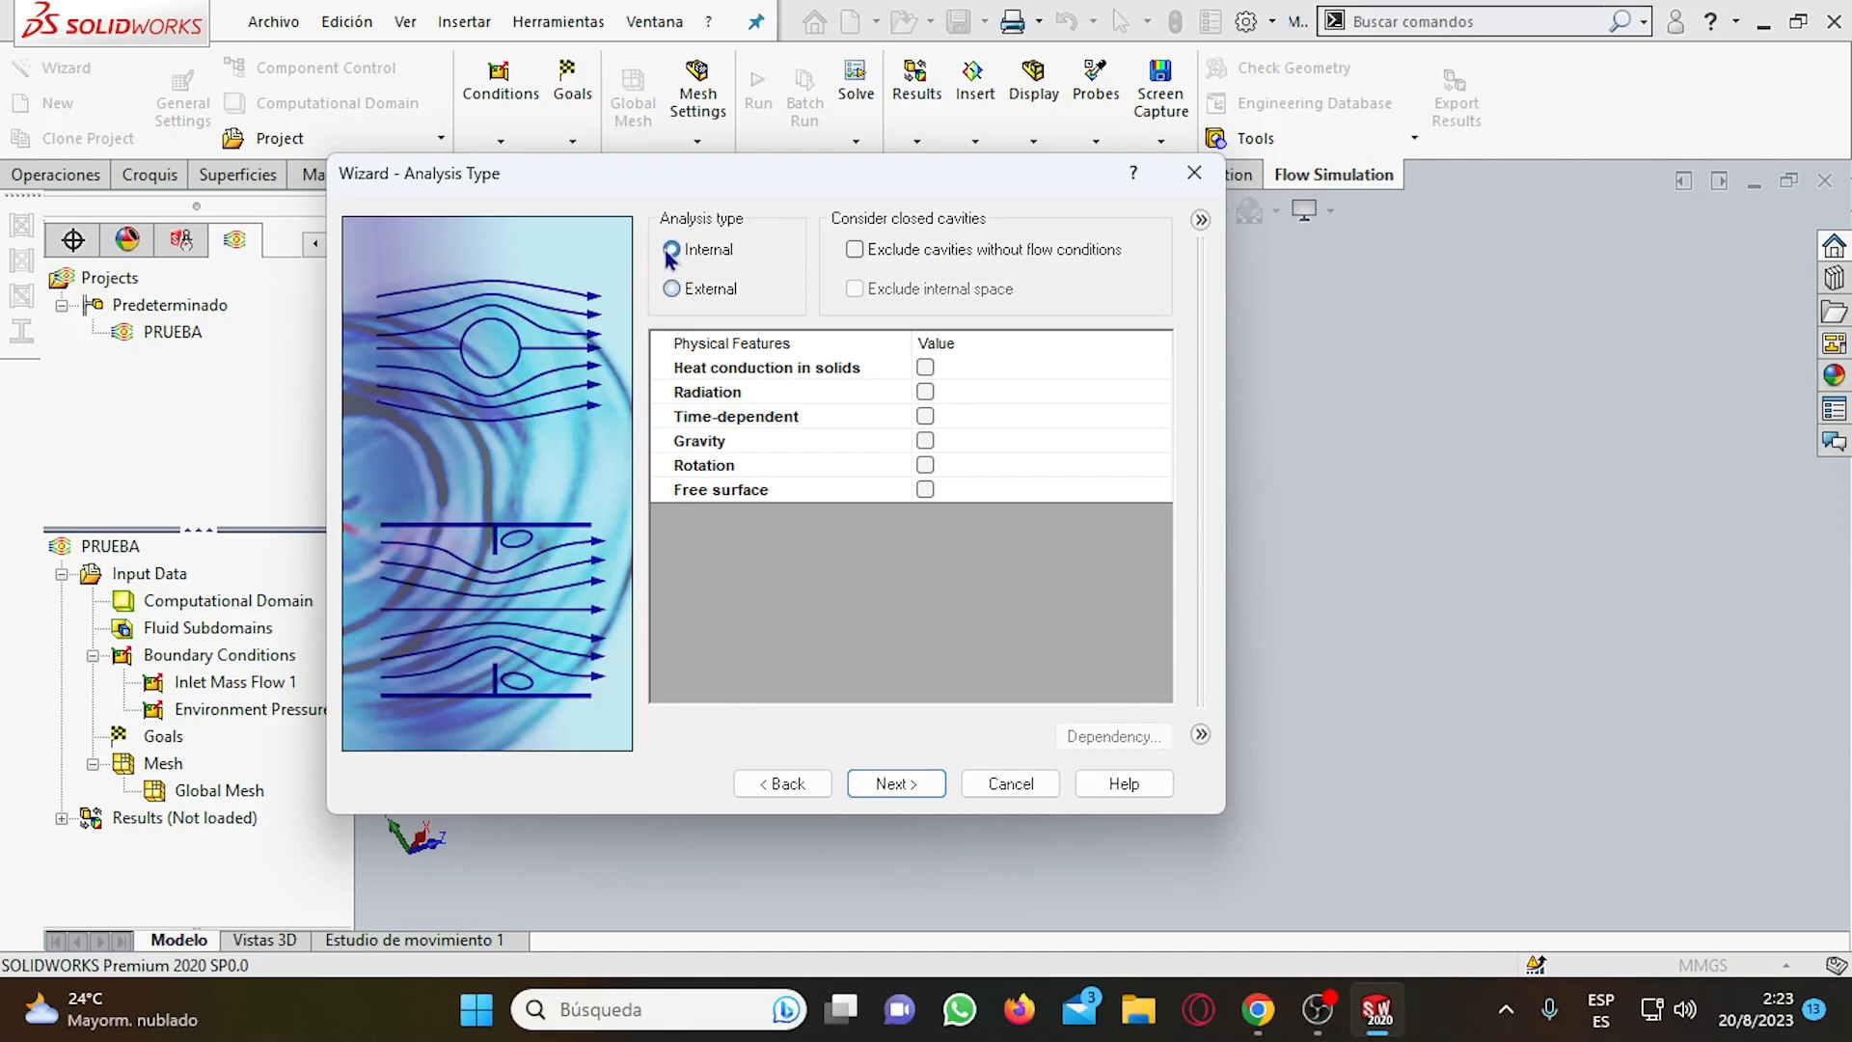
click(855, 249)
click(914, 785)
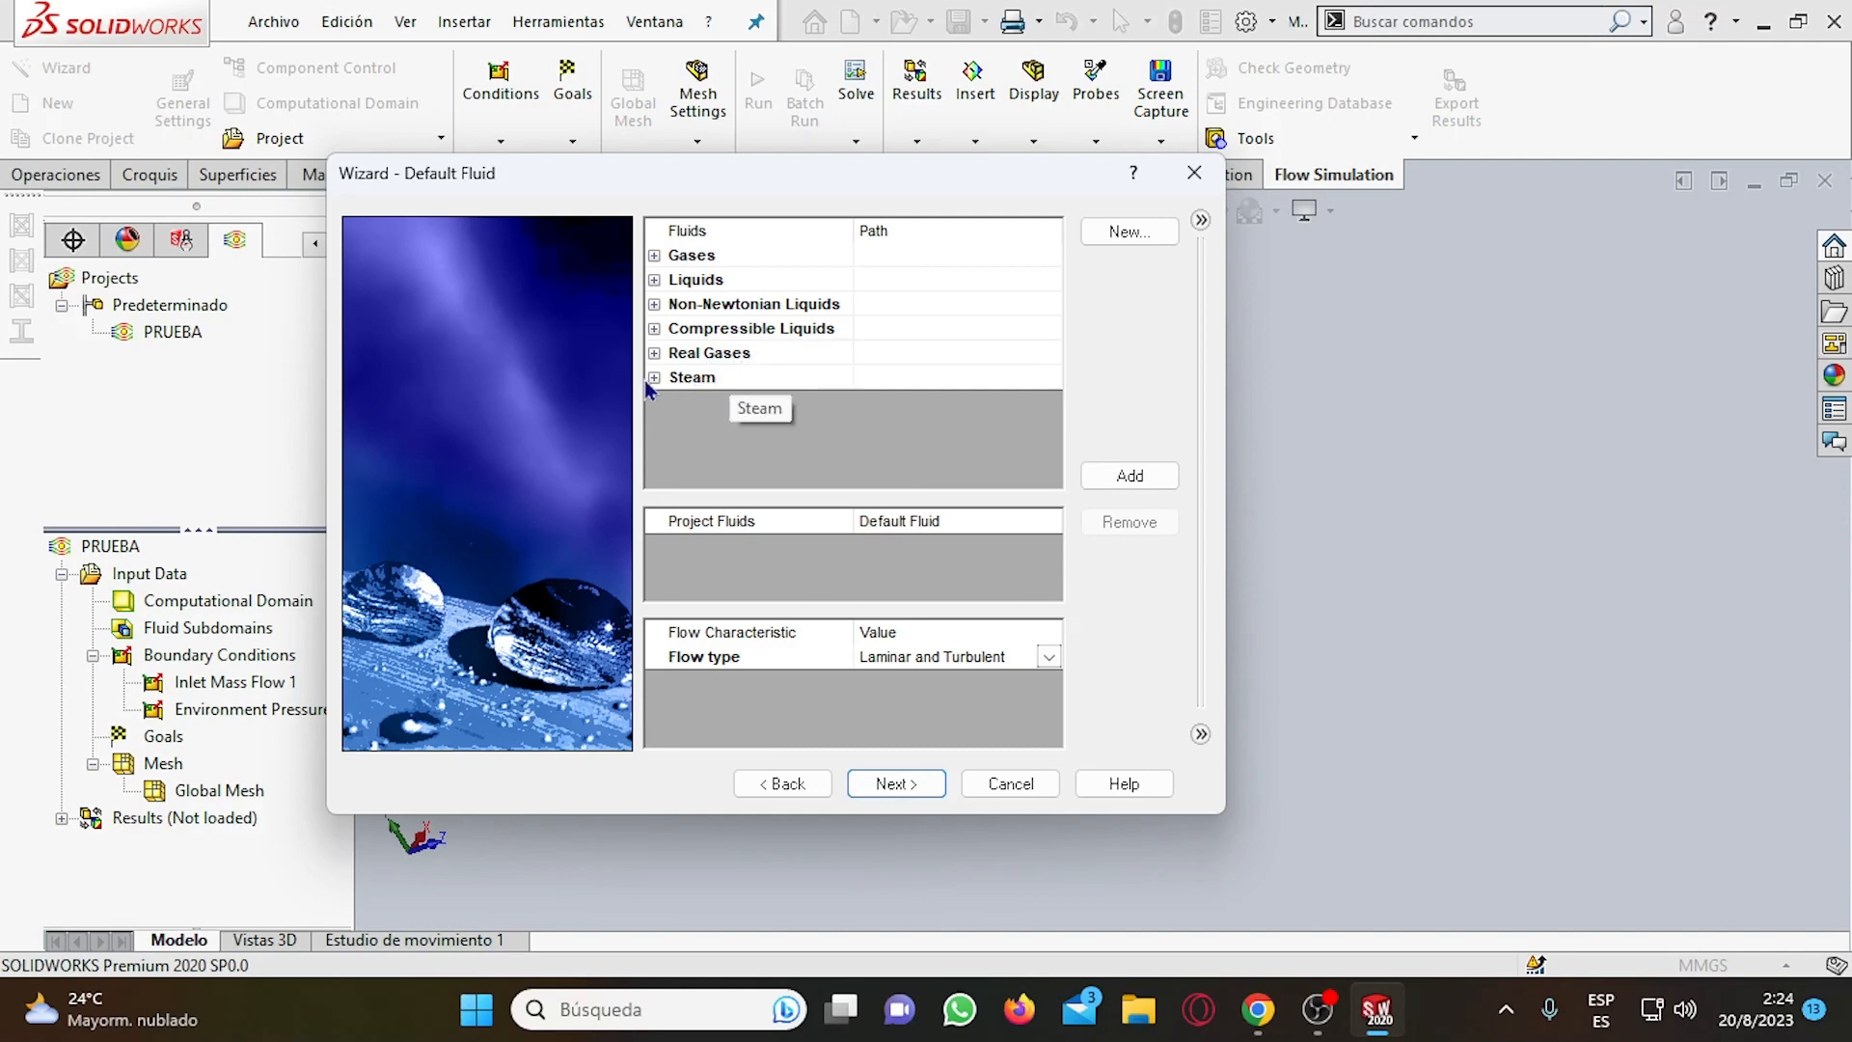
Look through the predefined Steam and Gases entries available as the project's default fluid.
double_click(693, 380)
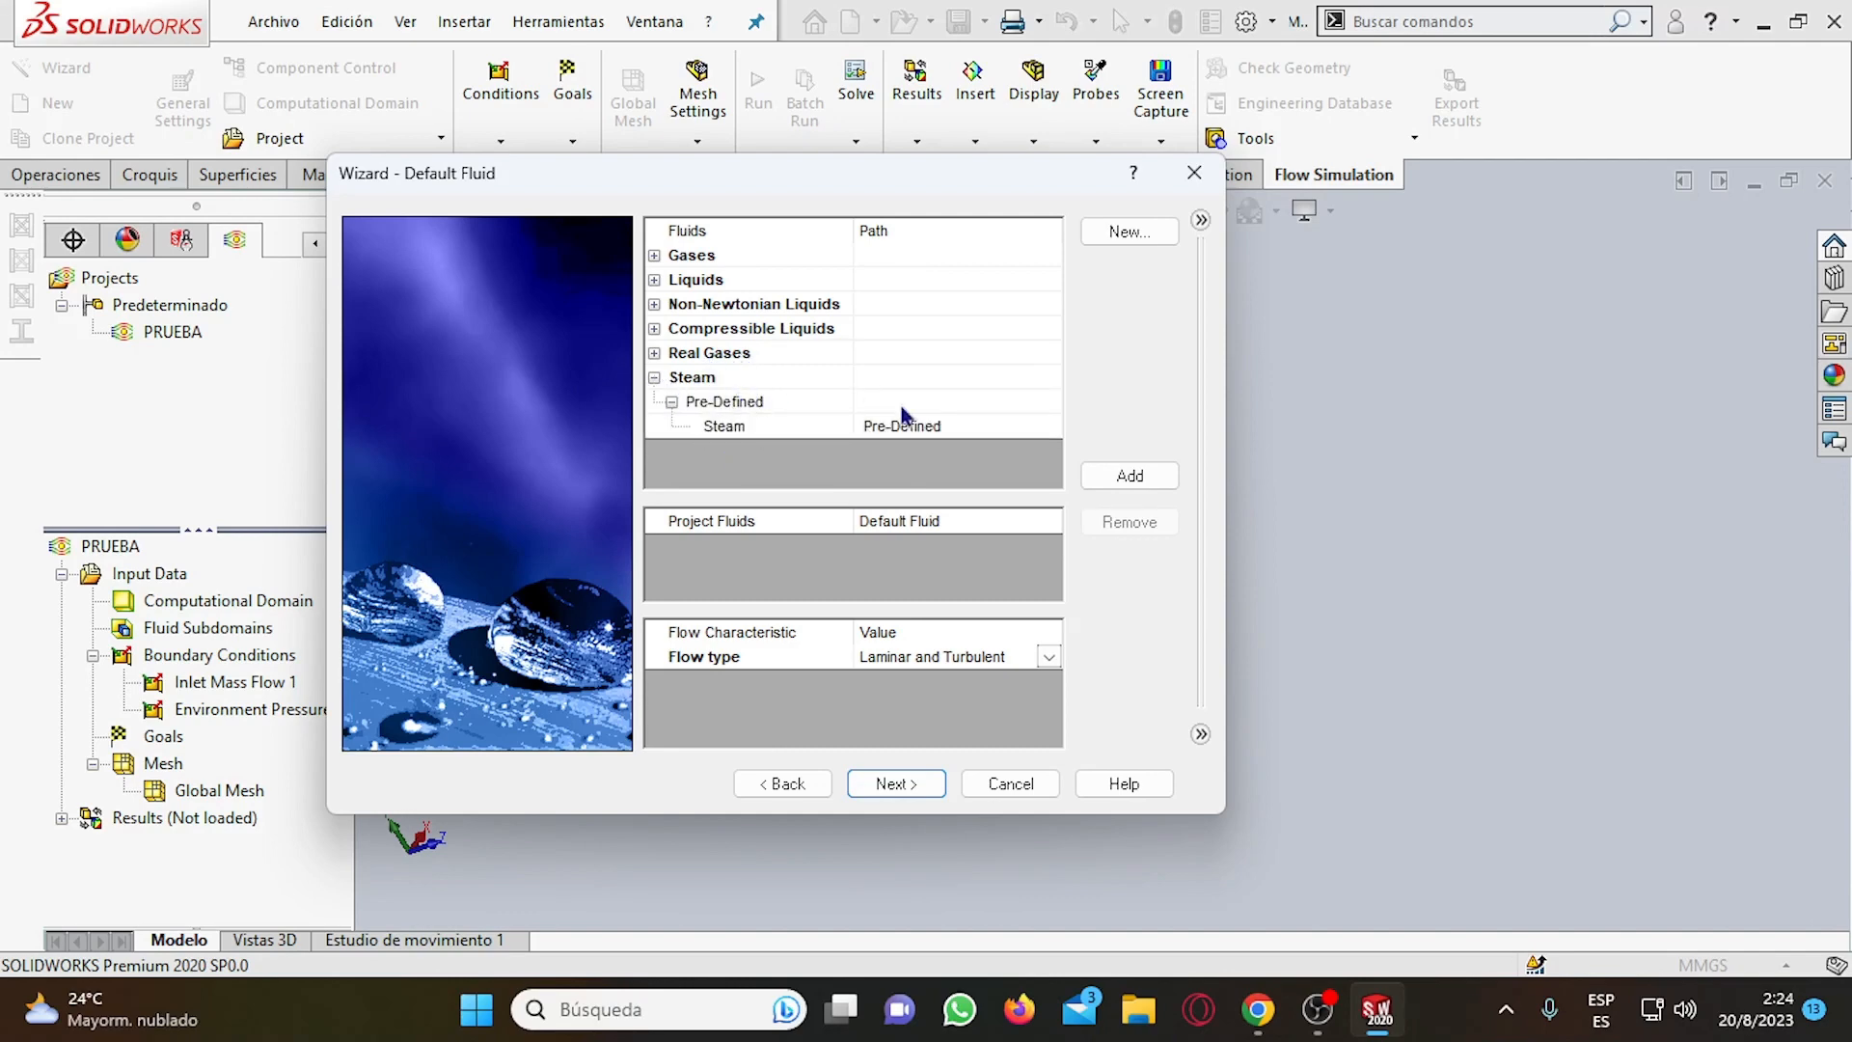
click(656, 379)
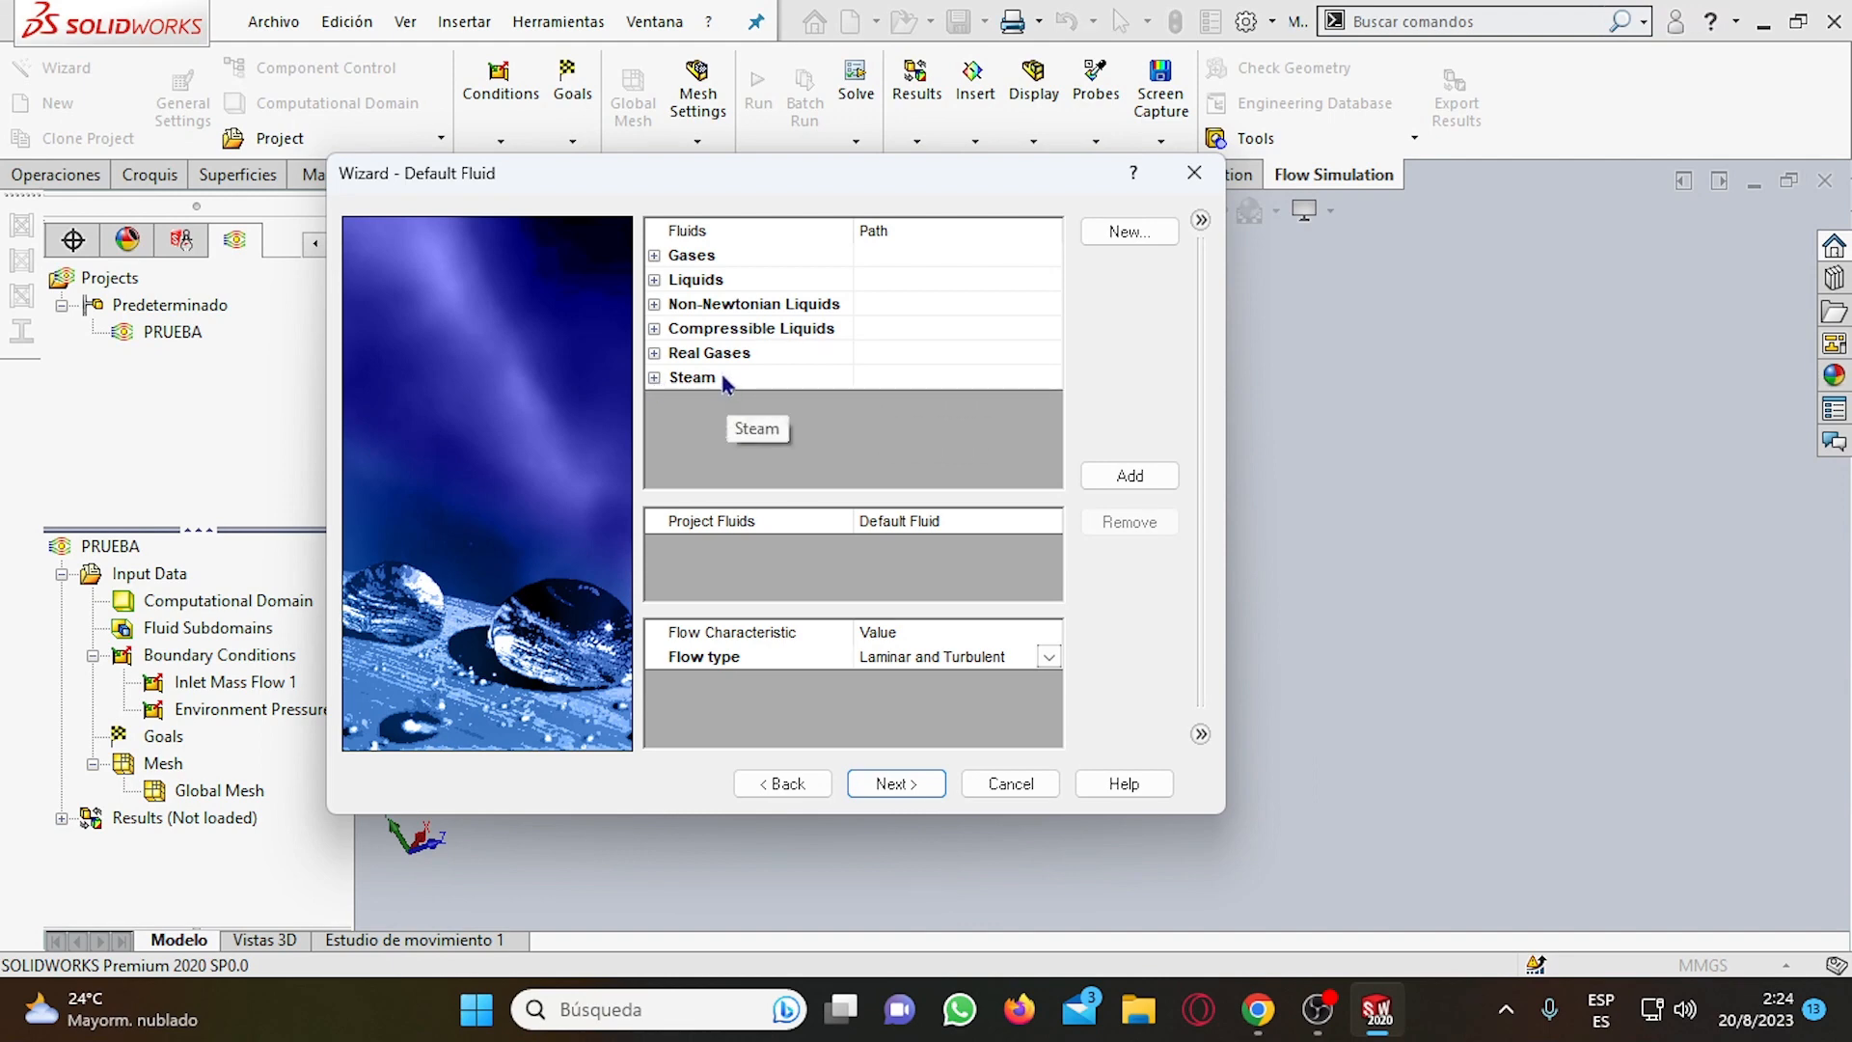
click(655, 256)
scroll(762, 413, down, 2)
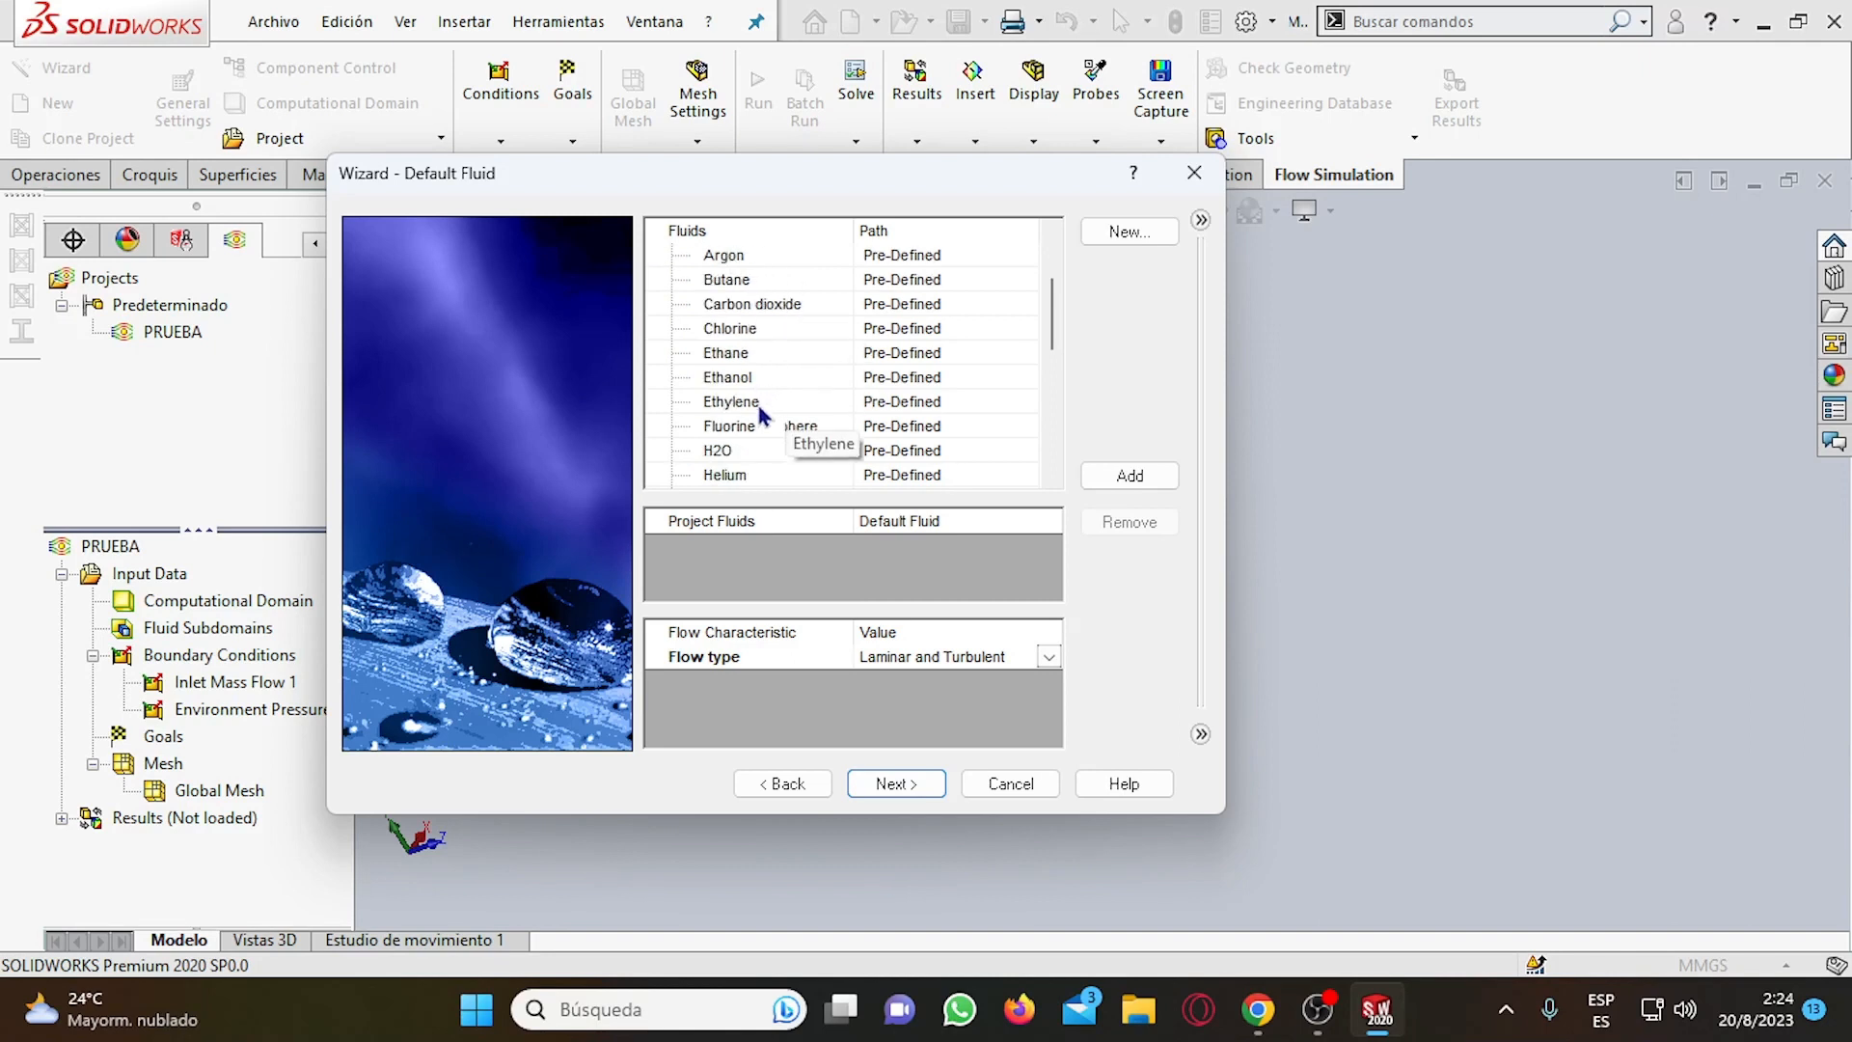
scroll(764, 429, down, 4)
scroll(767, 434, up, 6)
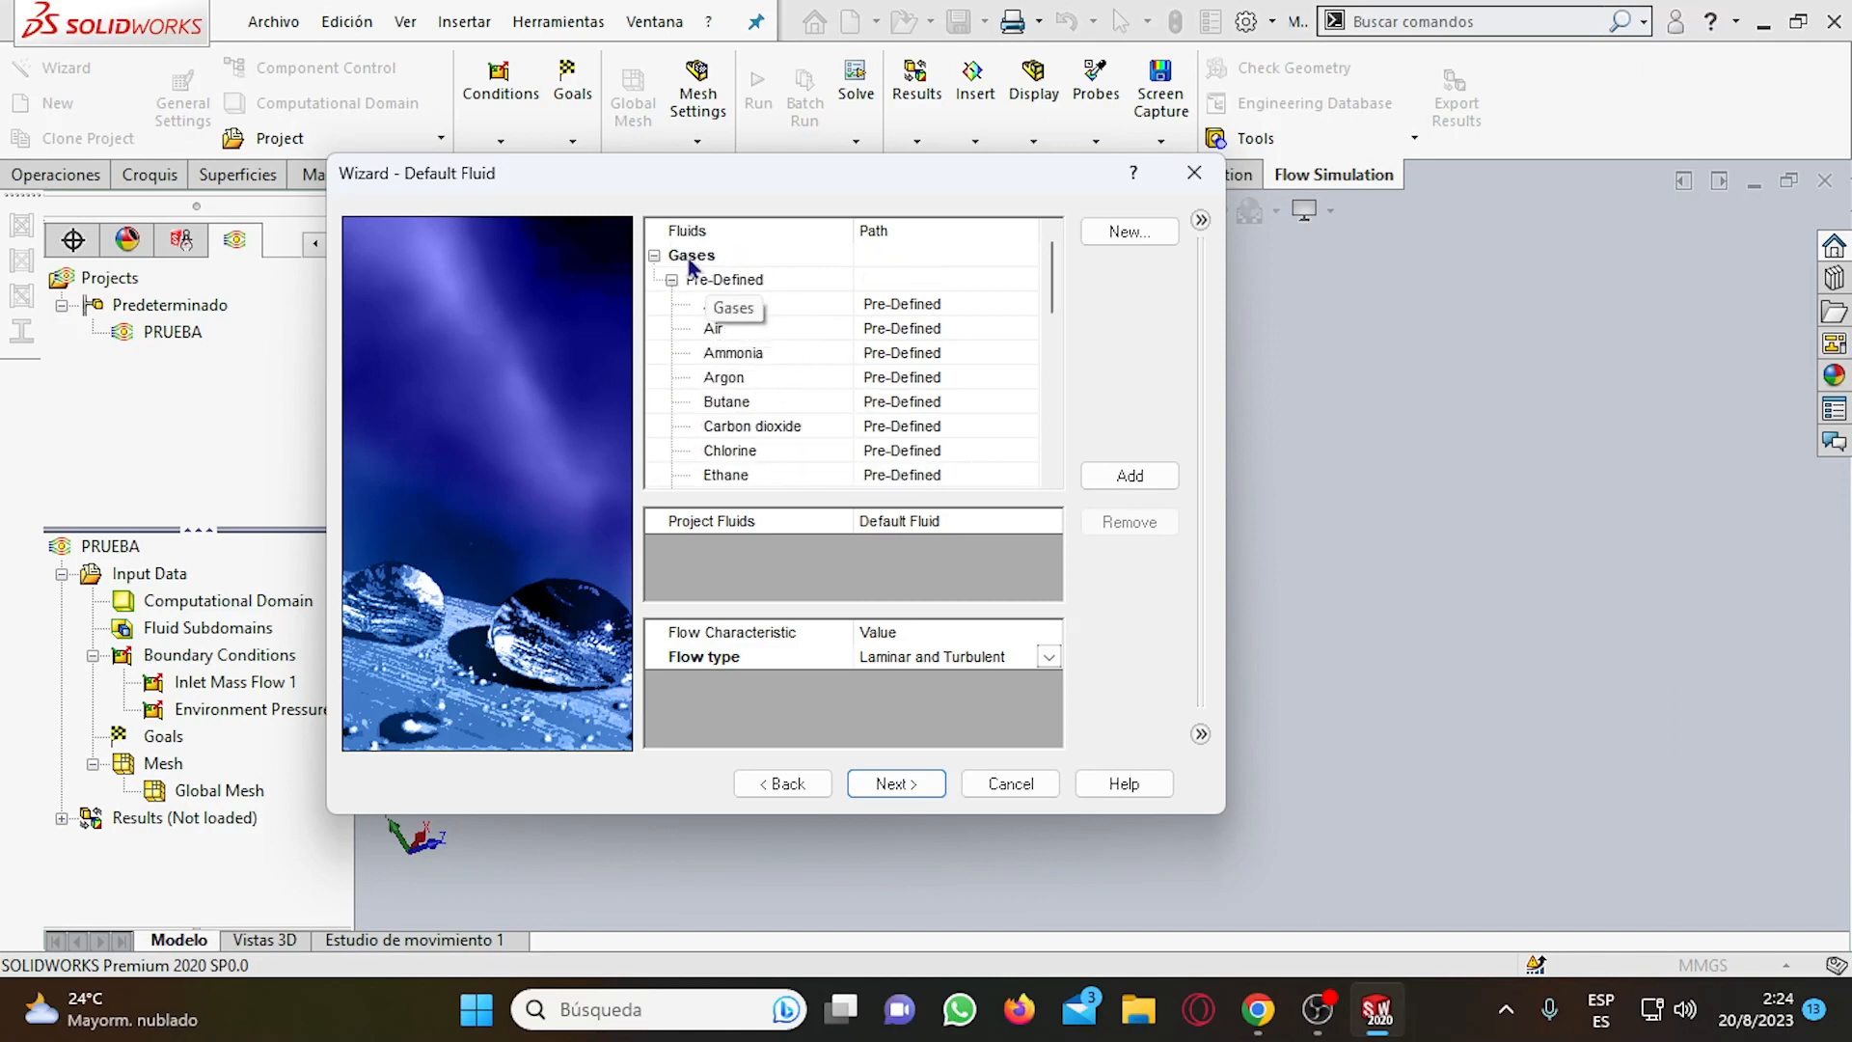
scroll(738, 391, down, 4)
scroll(744, 415, up, 5)
scroll(739, 399, down, 2)
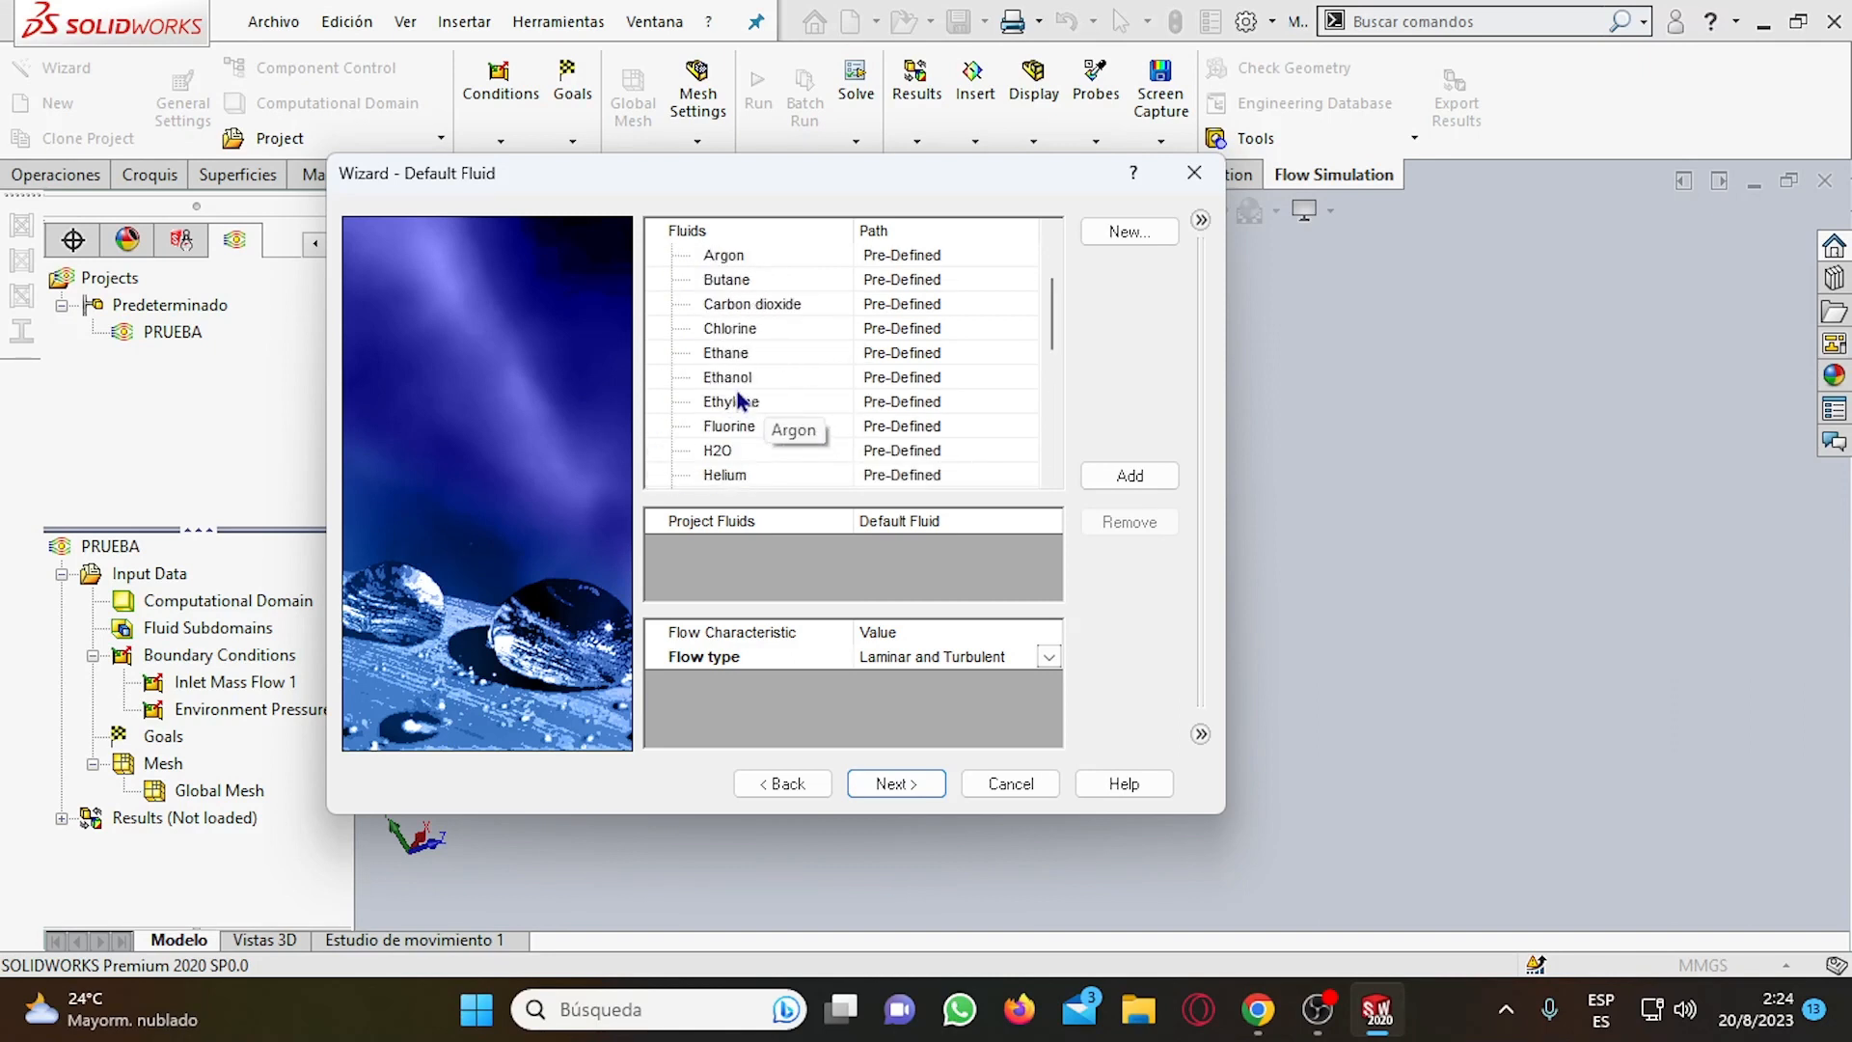
scroll(741, 400, down, 3)
scroll(833, 395, up, 1)
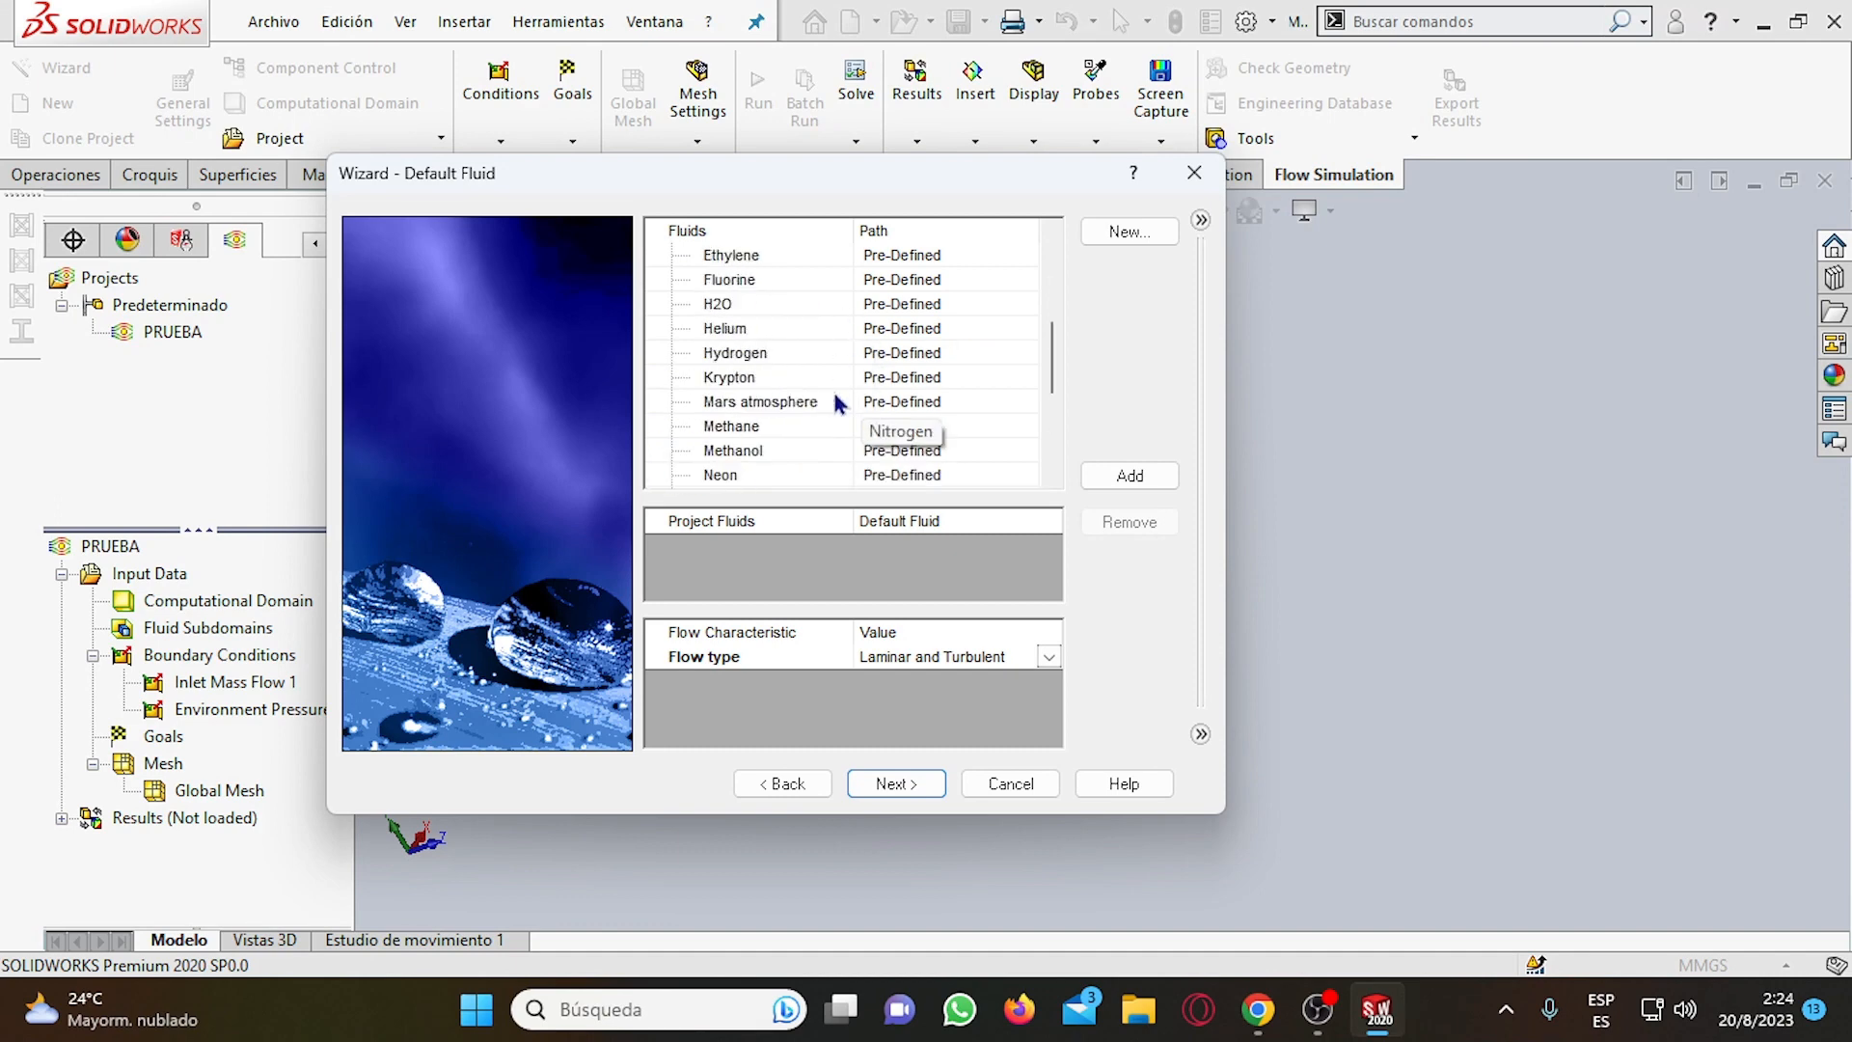
scroll(835, 401, up, 2)
scroll(833, 395, up, 2)
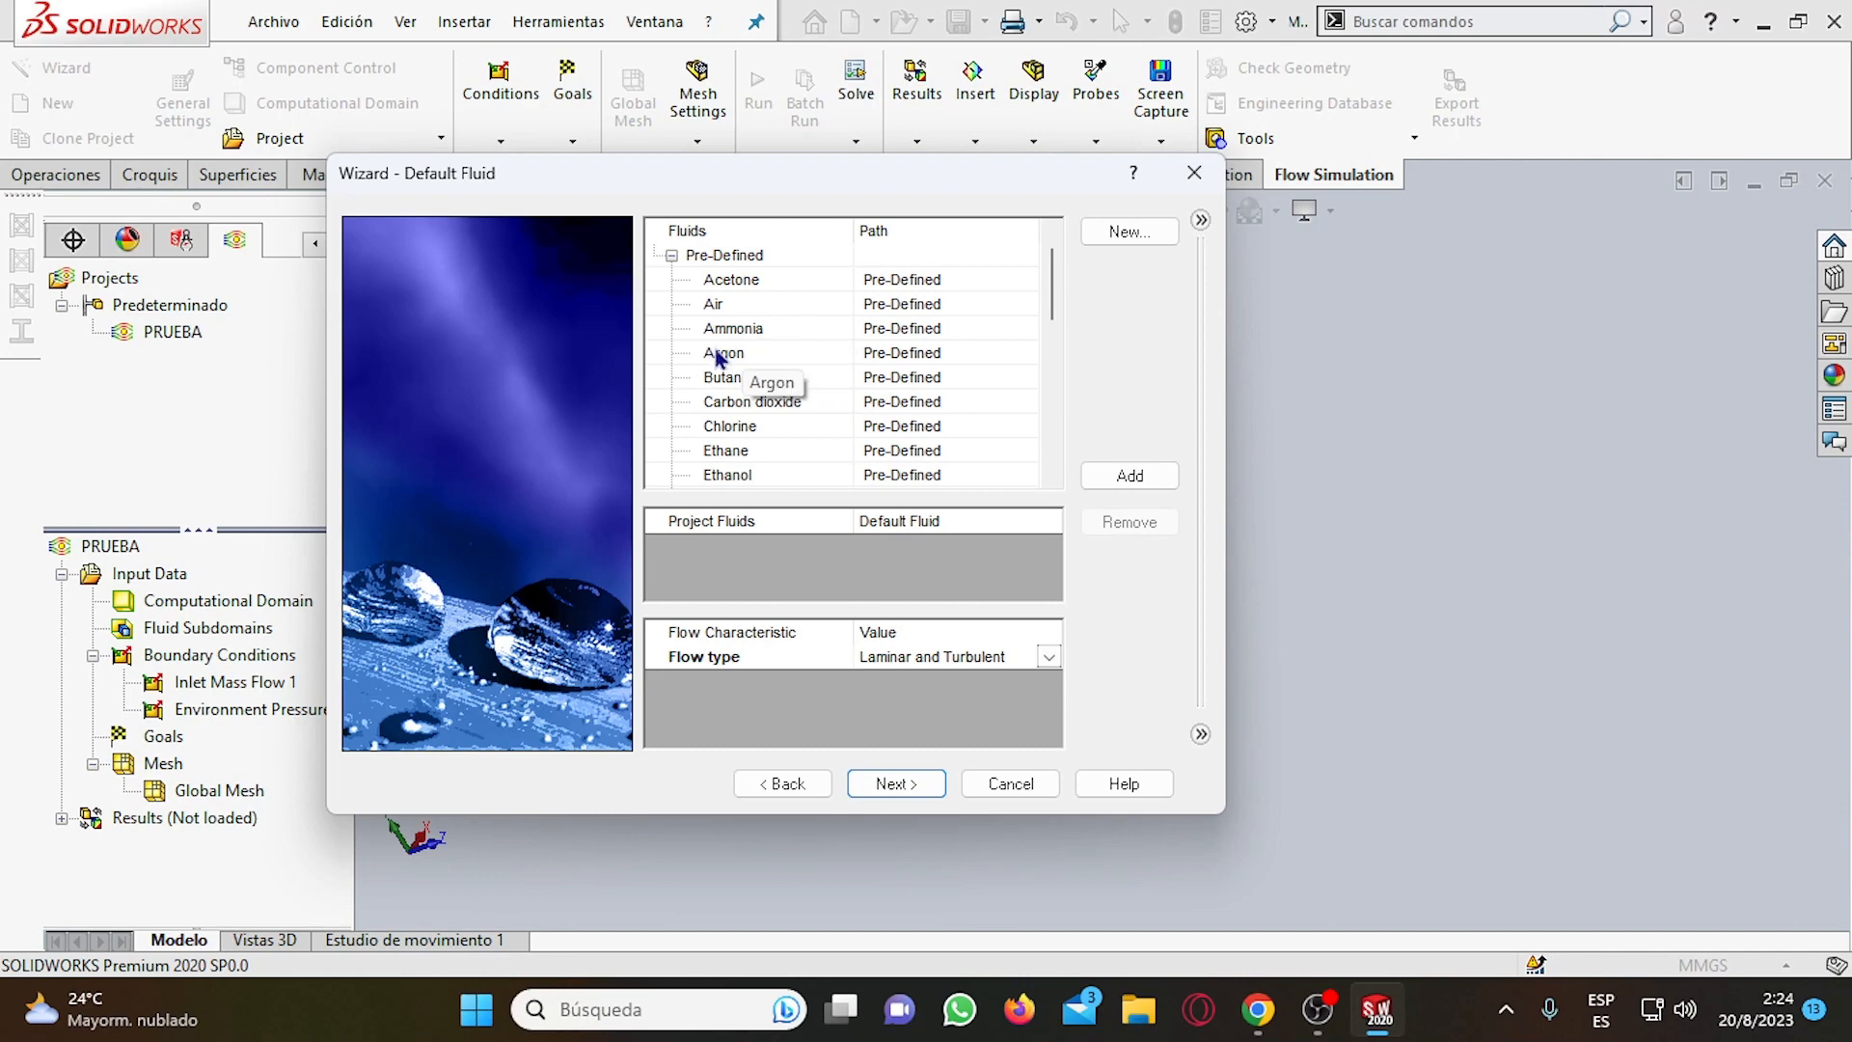
scroll(728, 364, down, 2)
scroll(837, 442, up, 3)
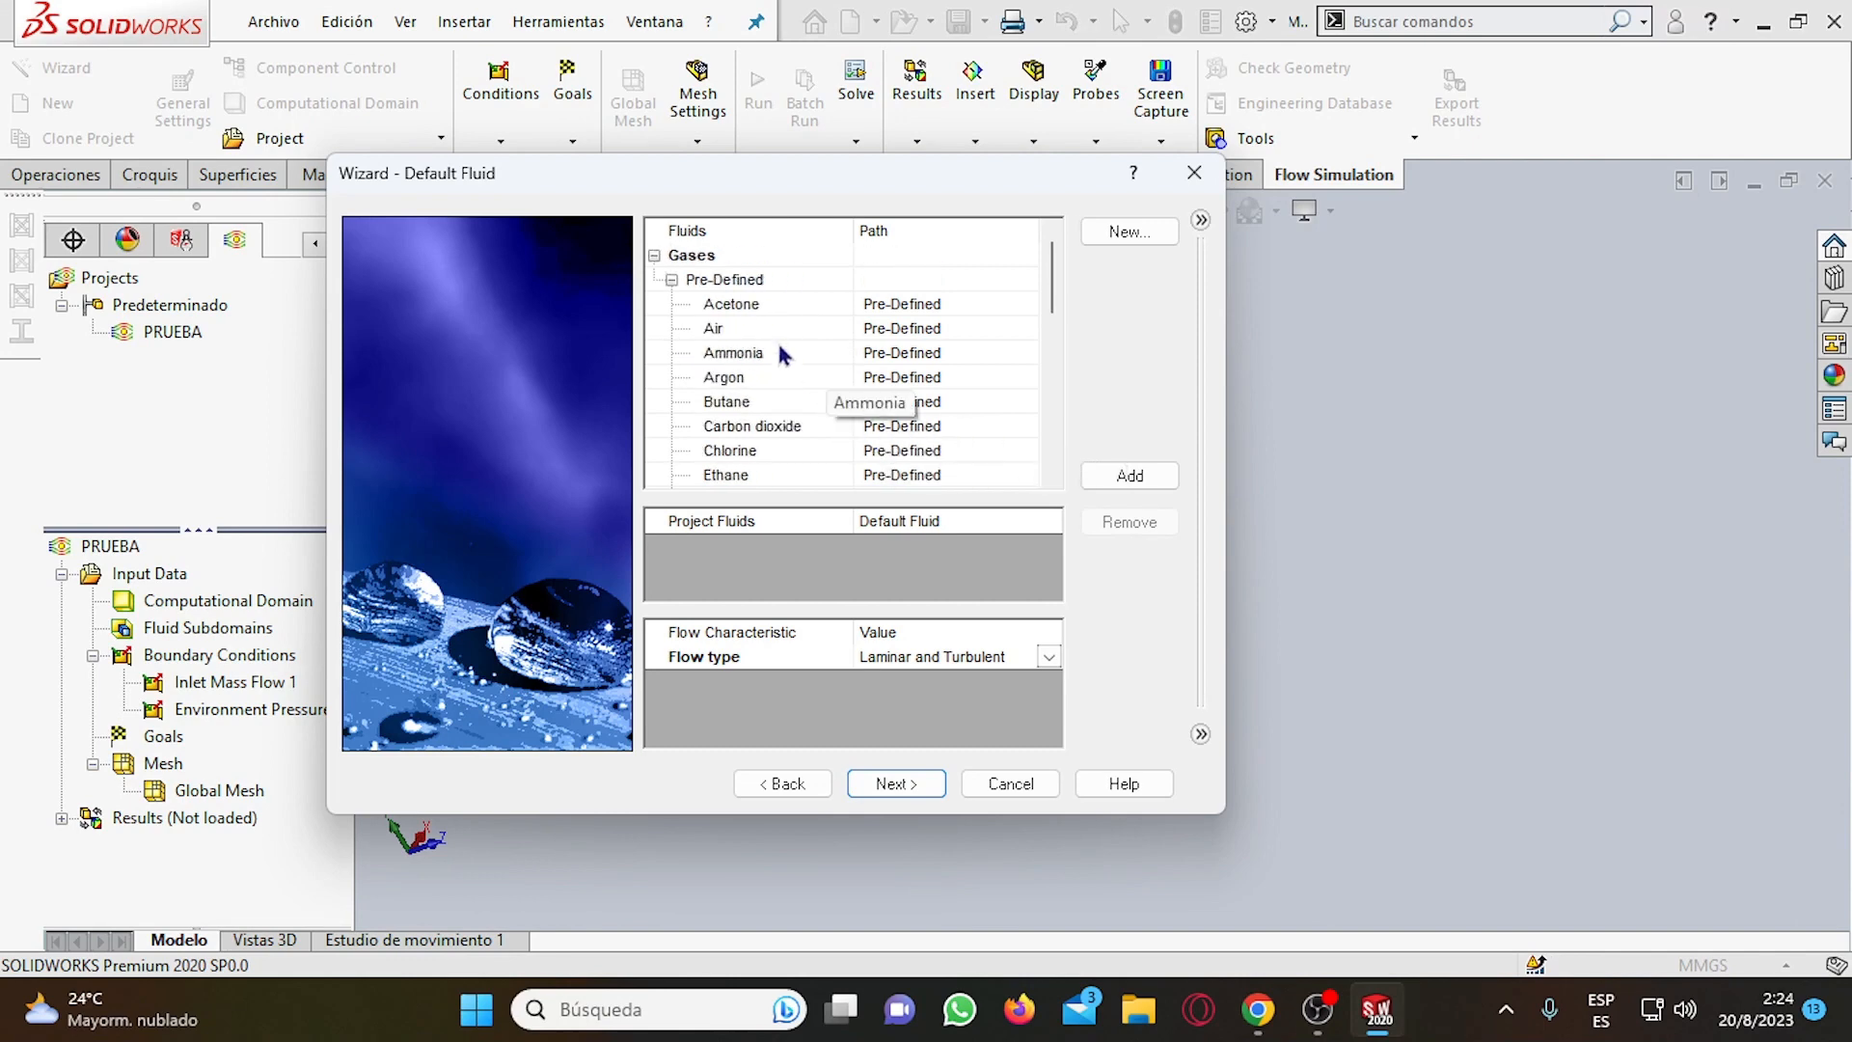
Add Carbon dioxide from the predefined gases to the project fluids as the default fluid.
click(723, 330)
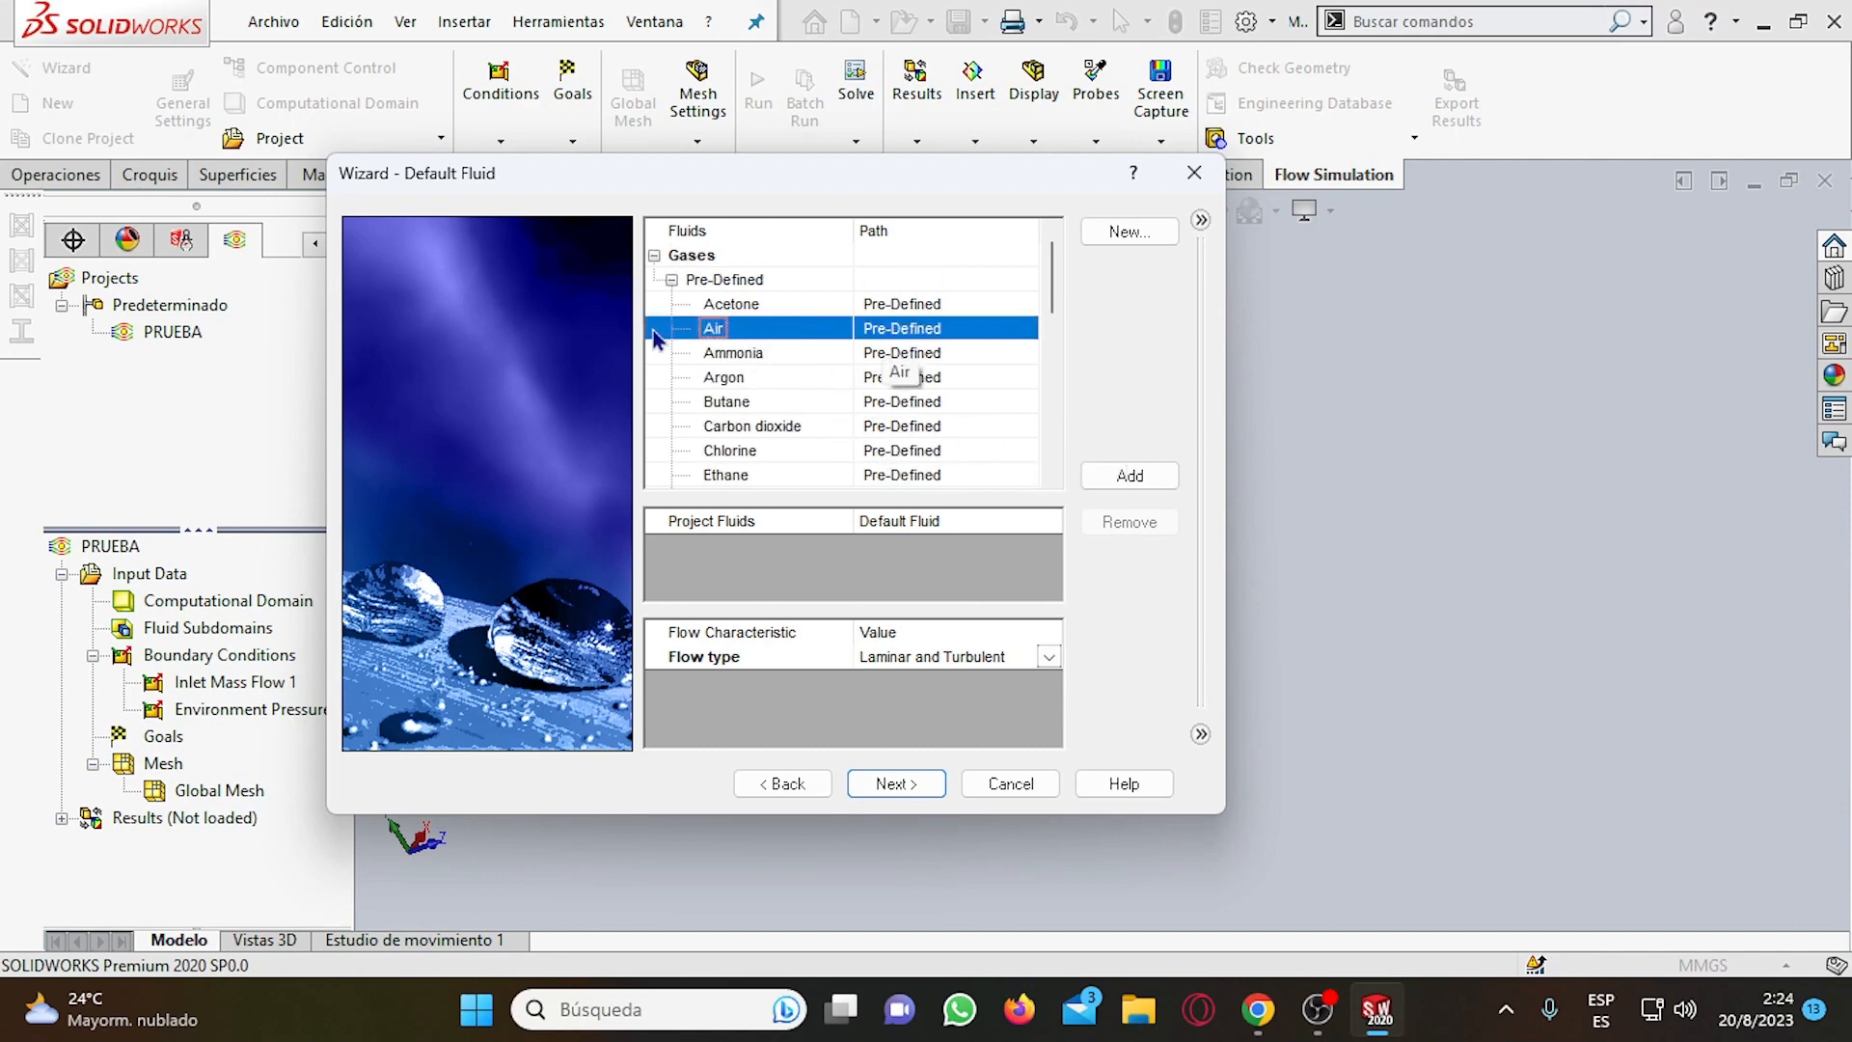
scroll(731, 329, down, 2)
scroll(732, 330, down, 2)
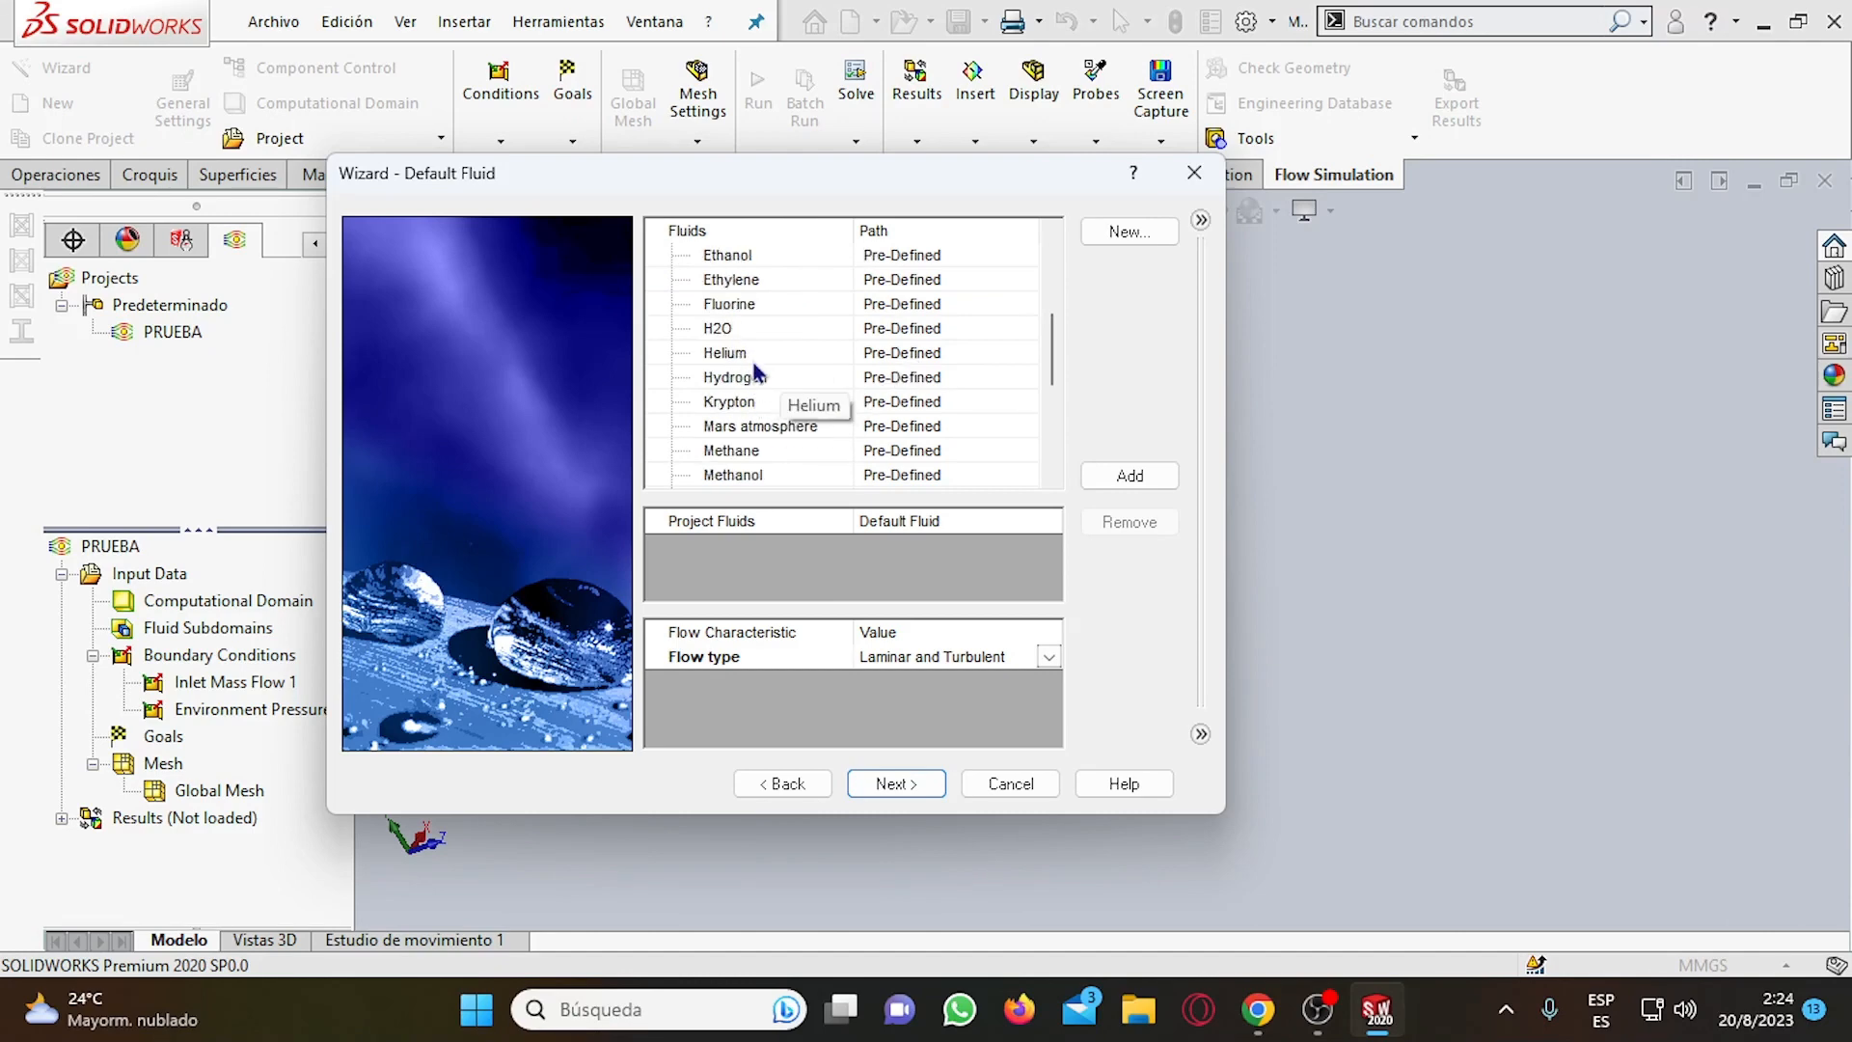
scroll(757, 386, up, 2)
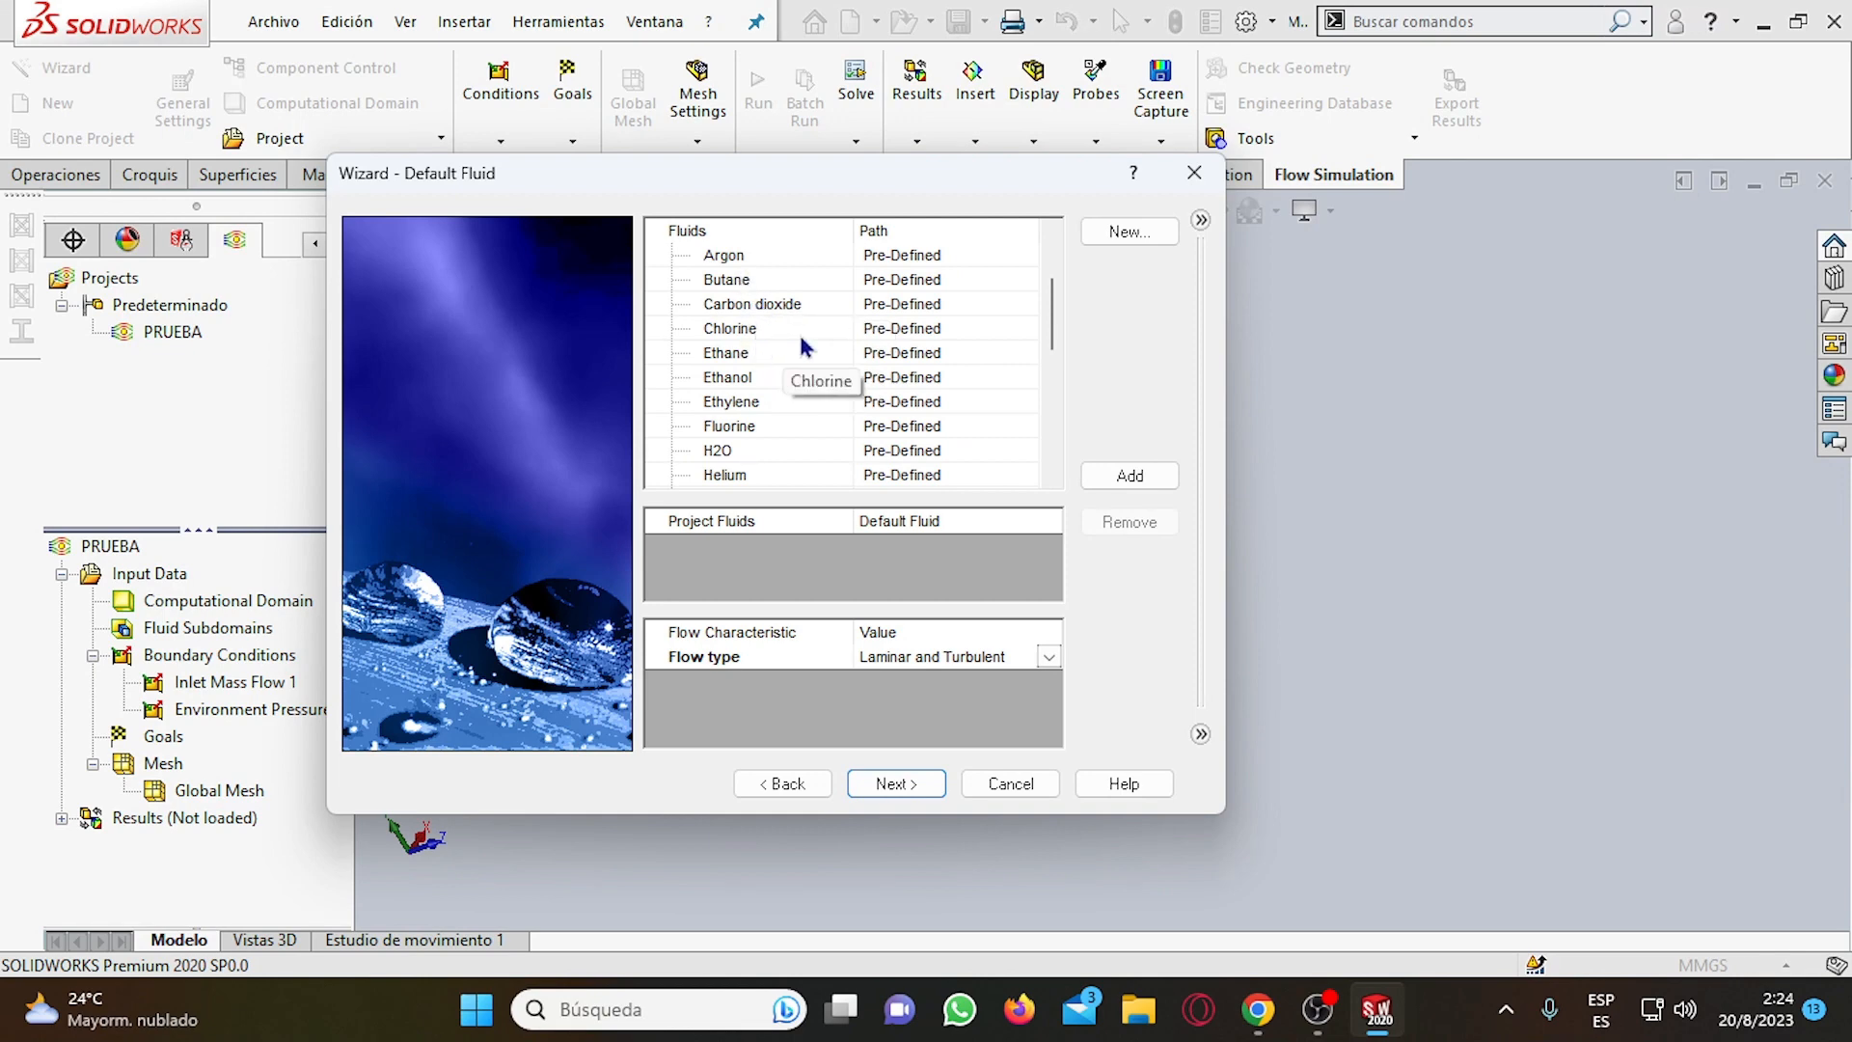
click(756, 308)
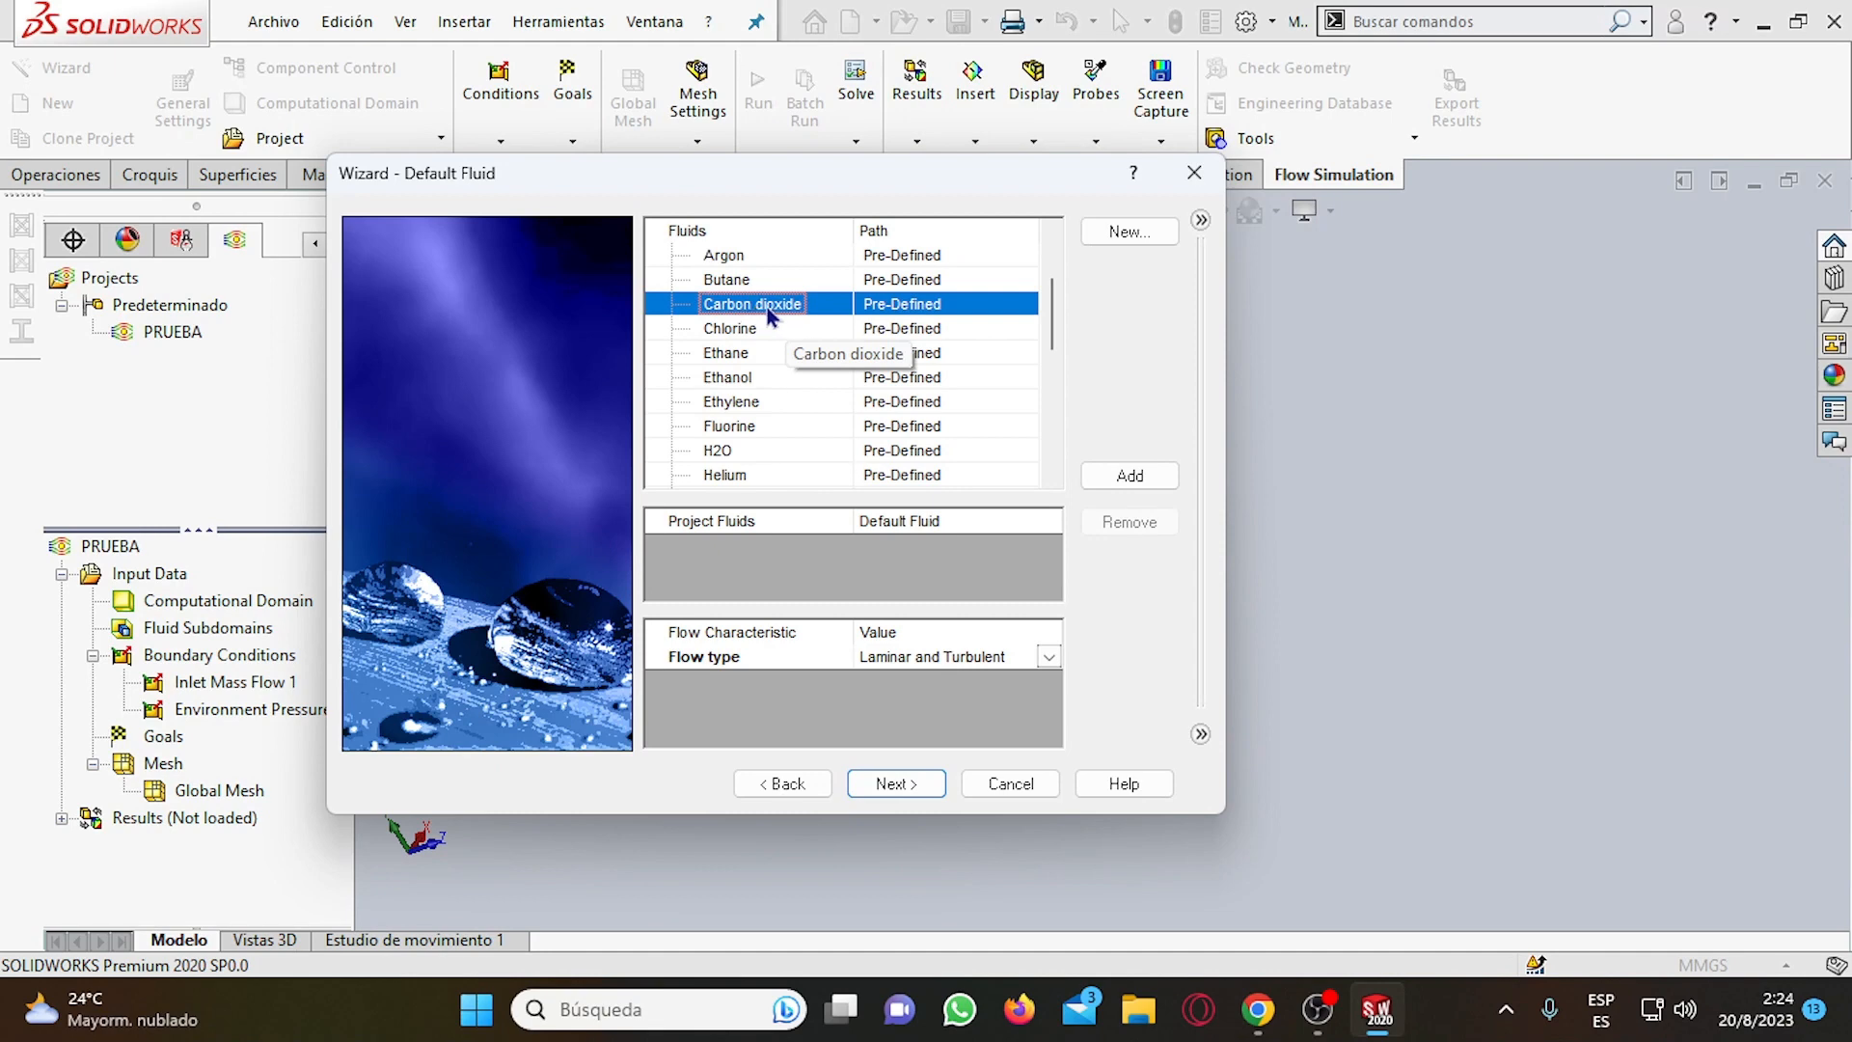
double_click(767, 307)
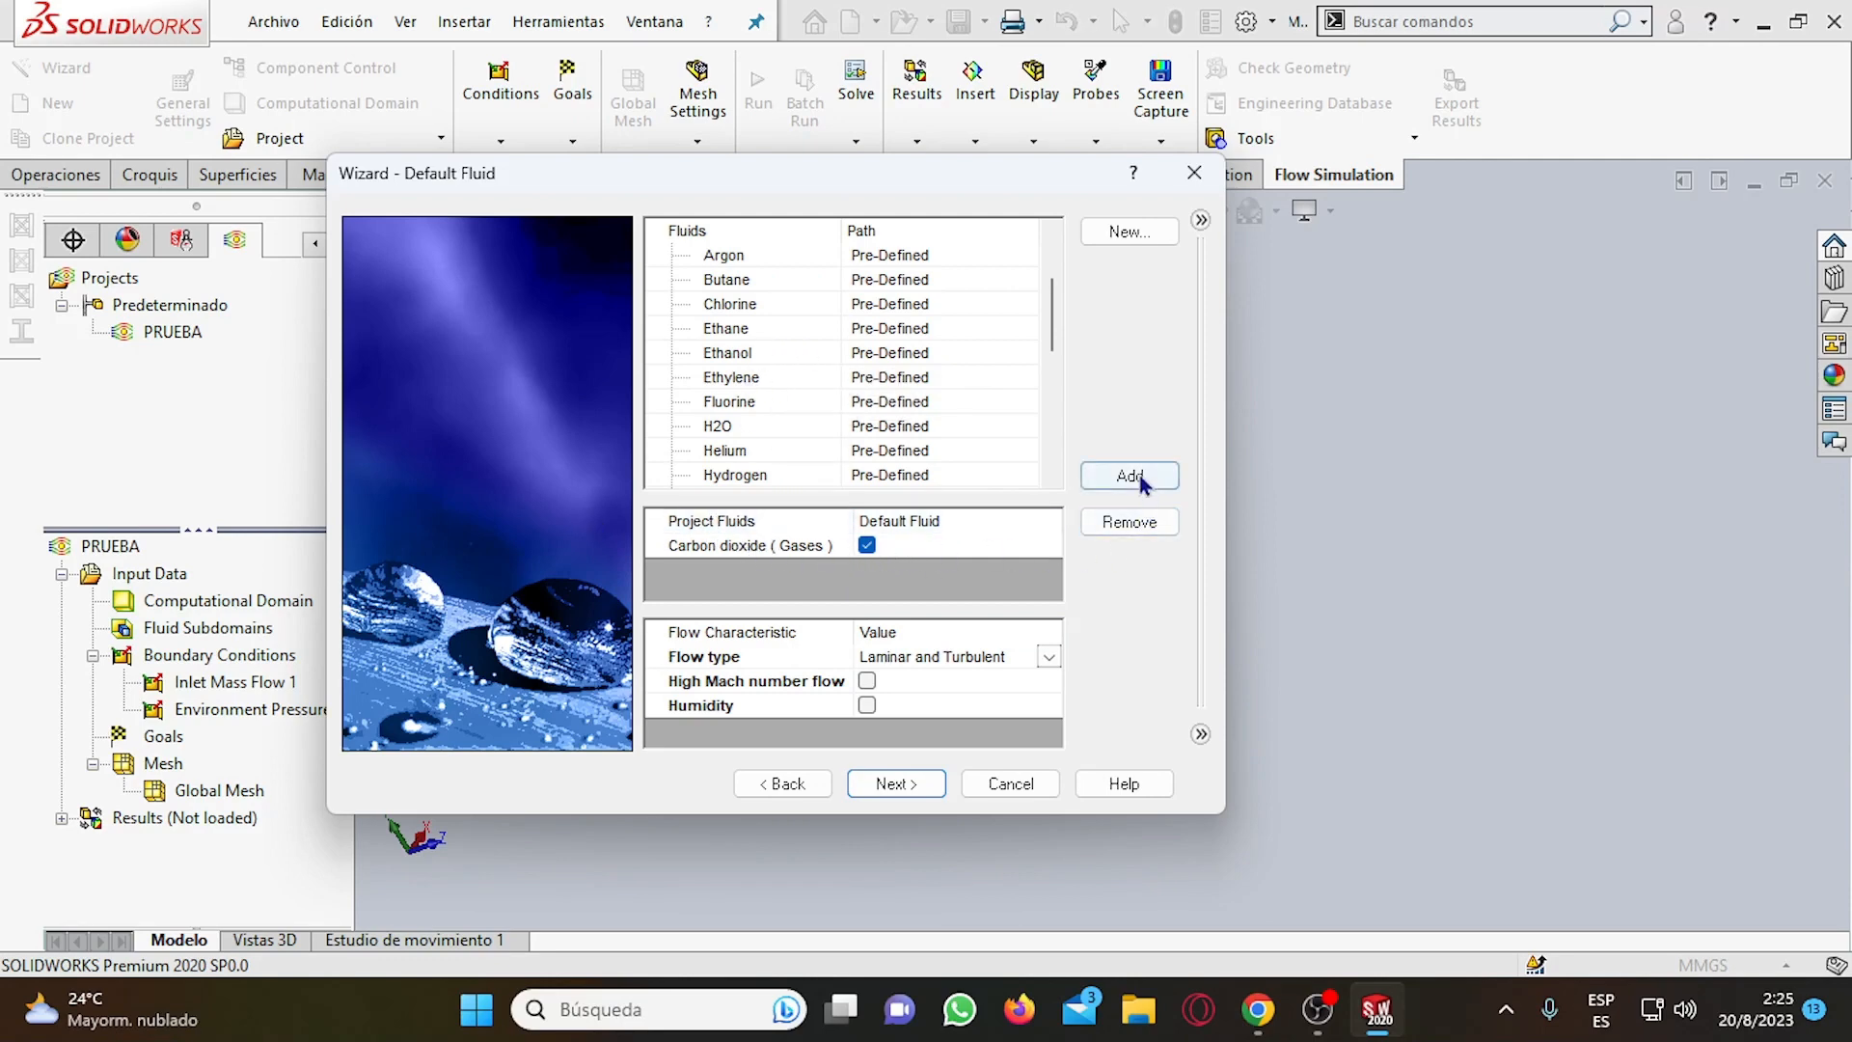
Add the gas H2O to the project fluids and remove it again.
click(955, 426)
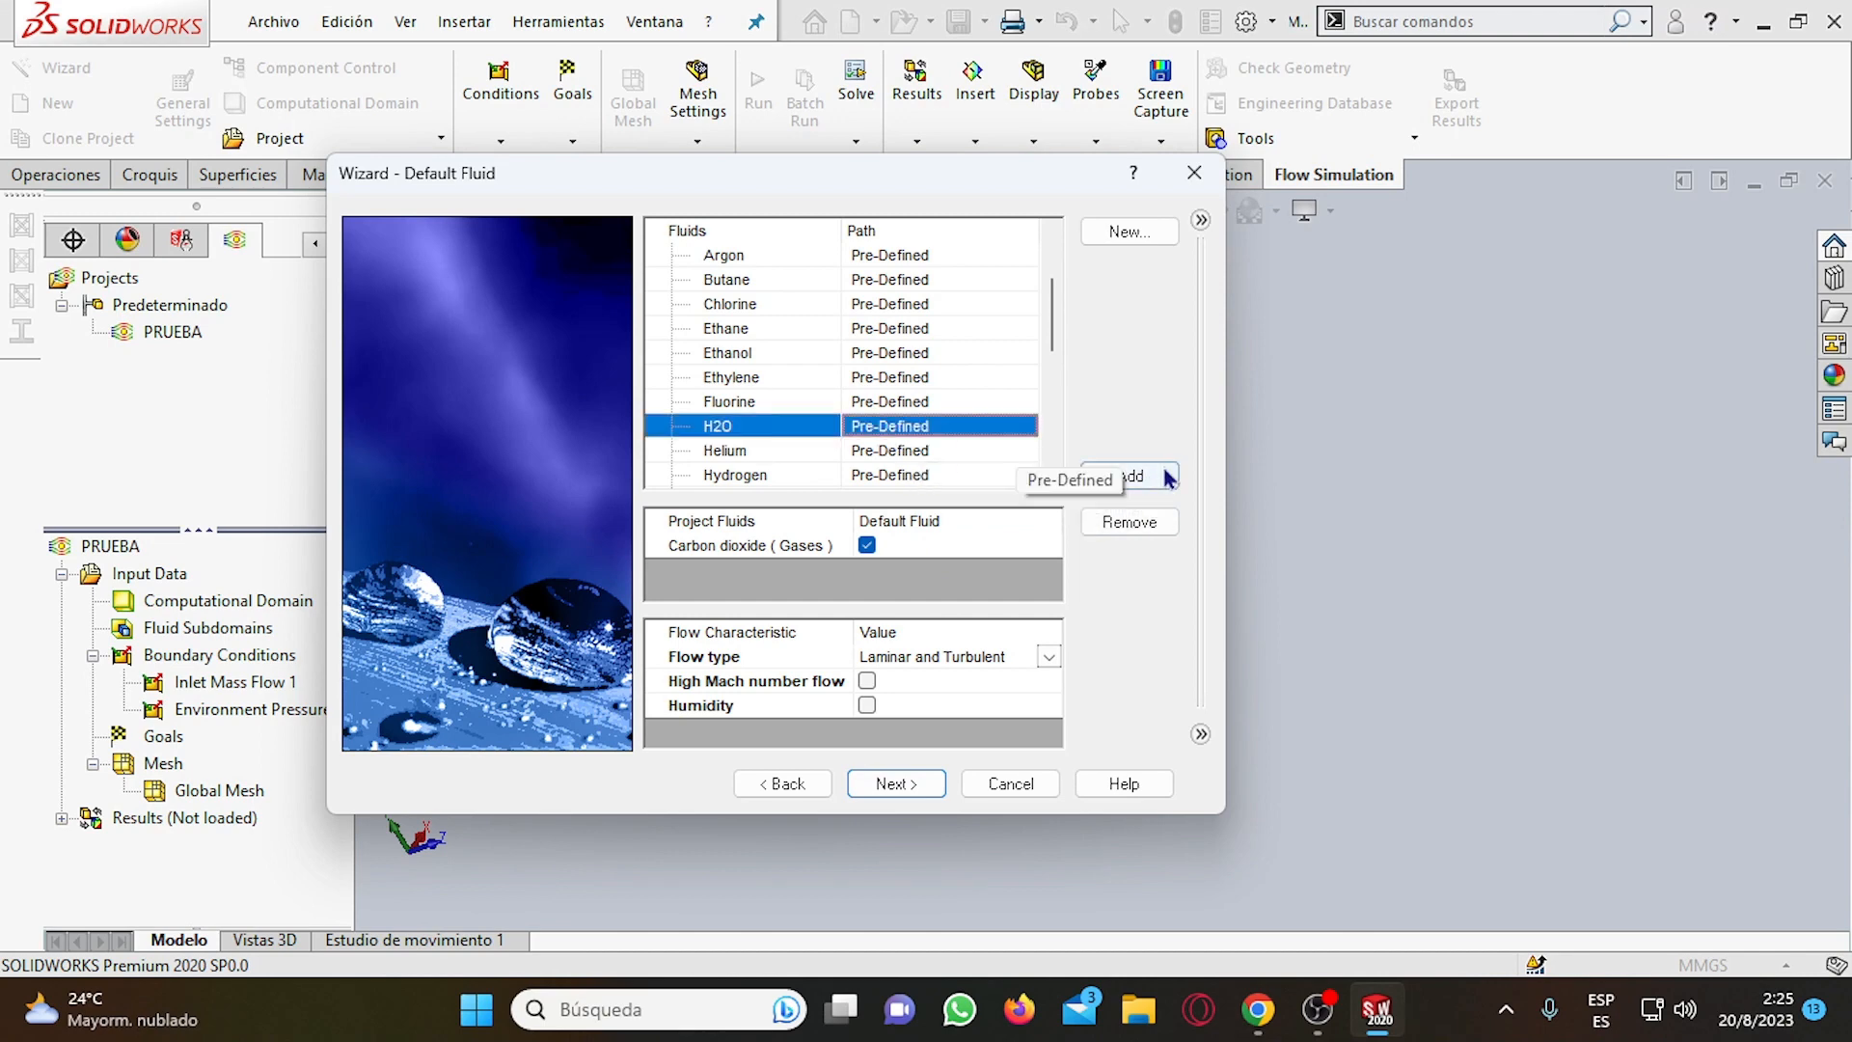
click(1129, 476)
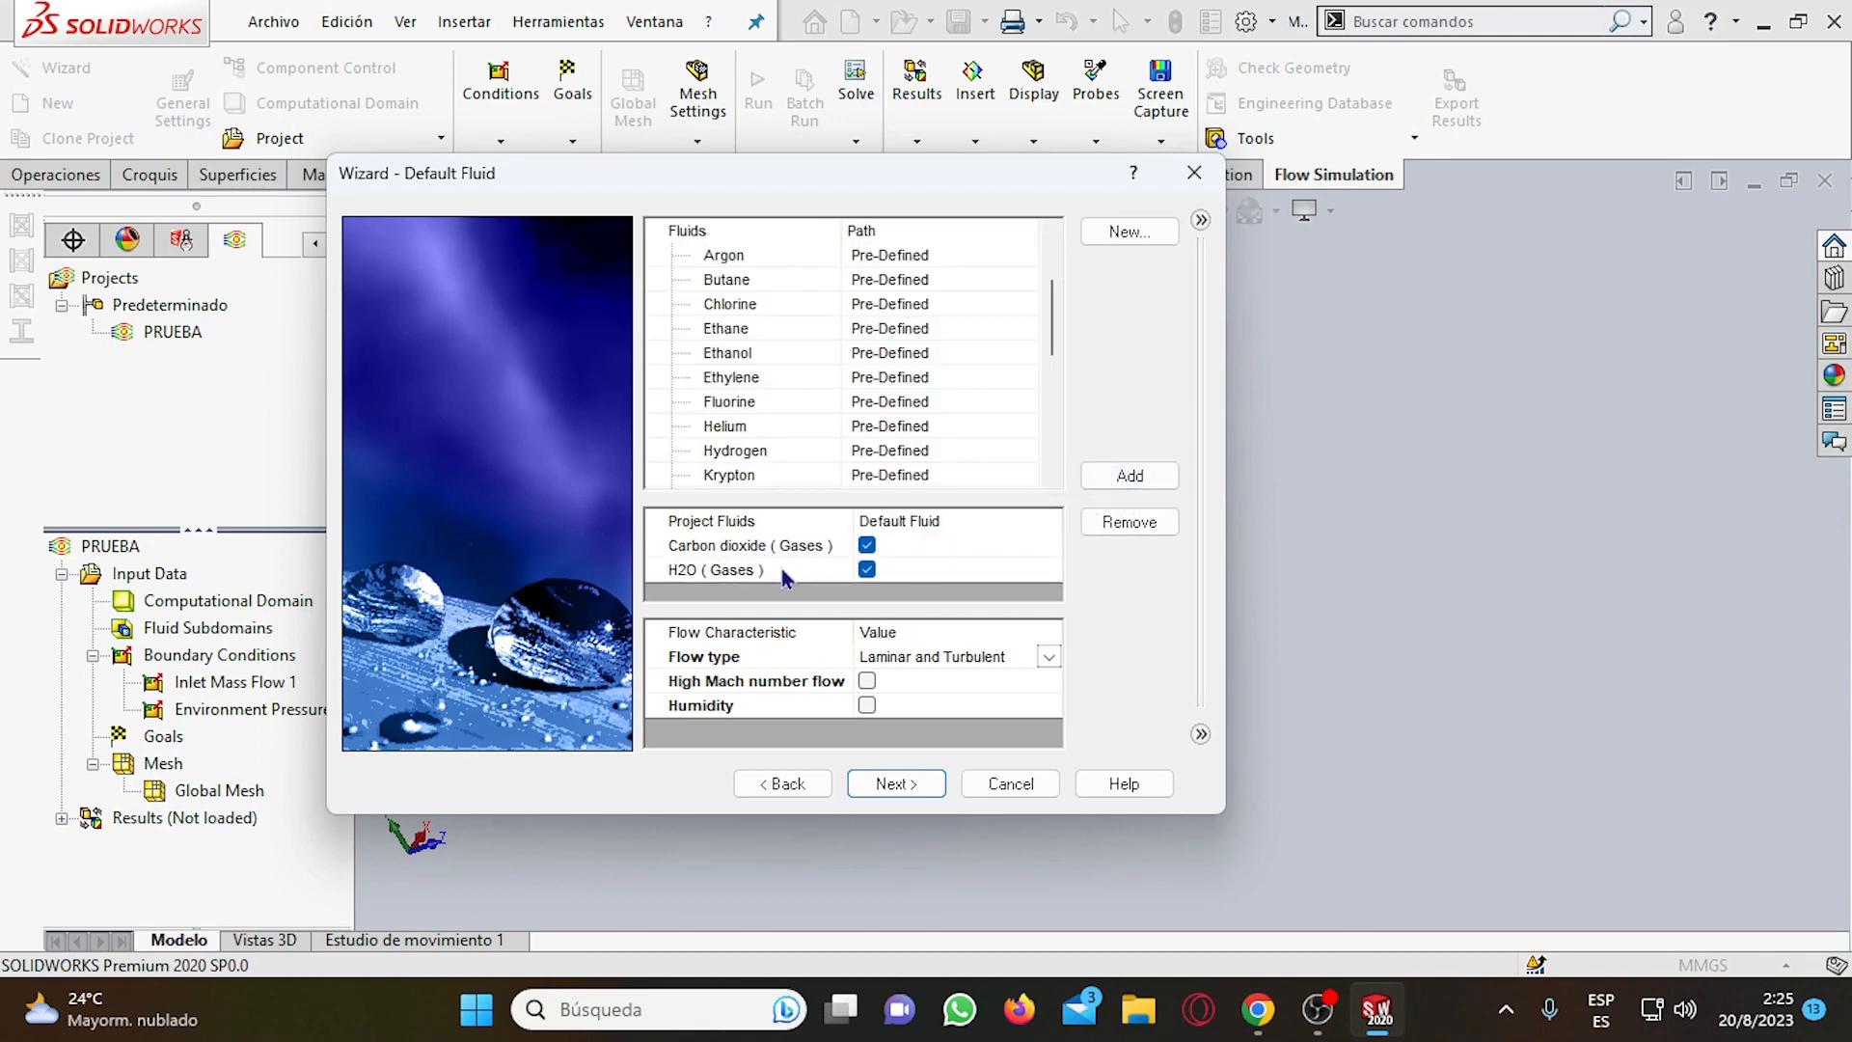
click(707, 570)
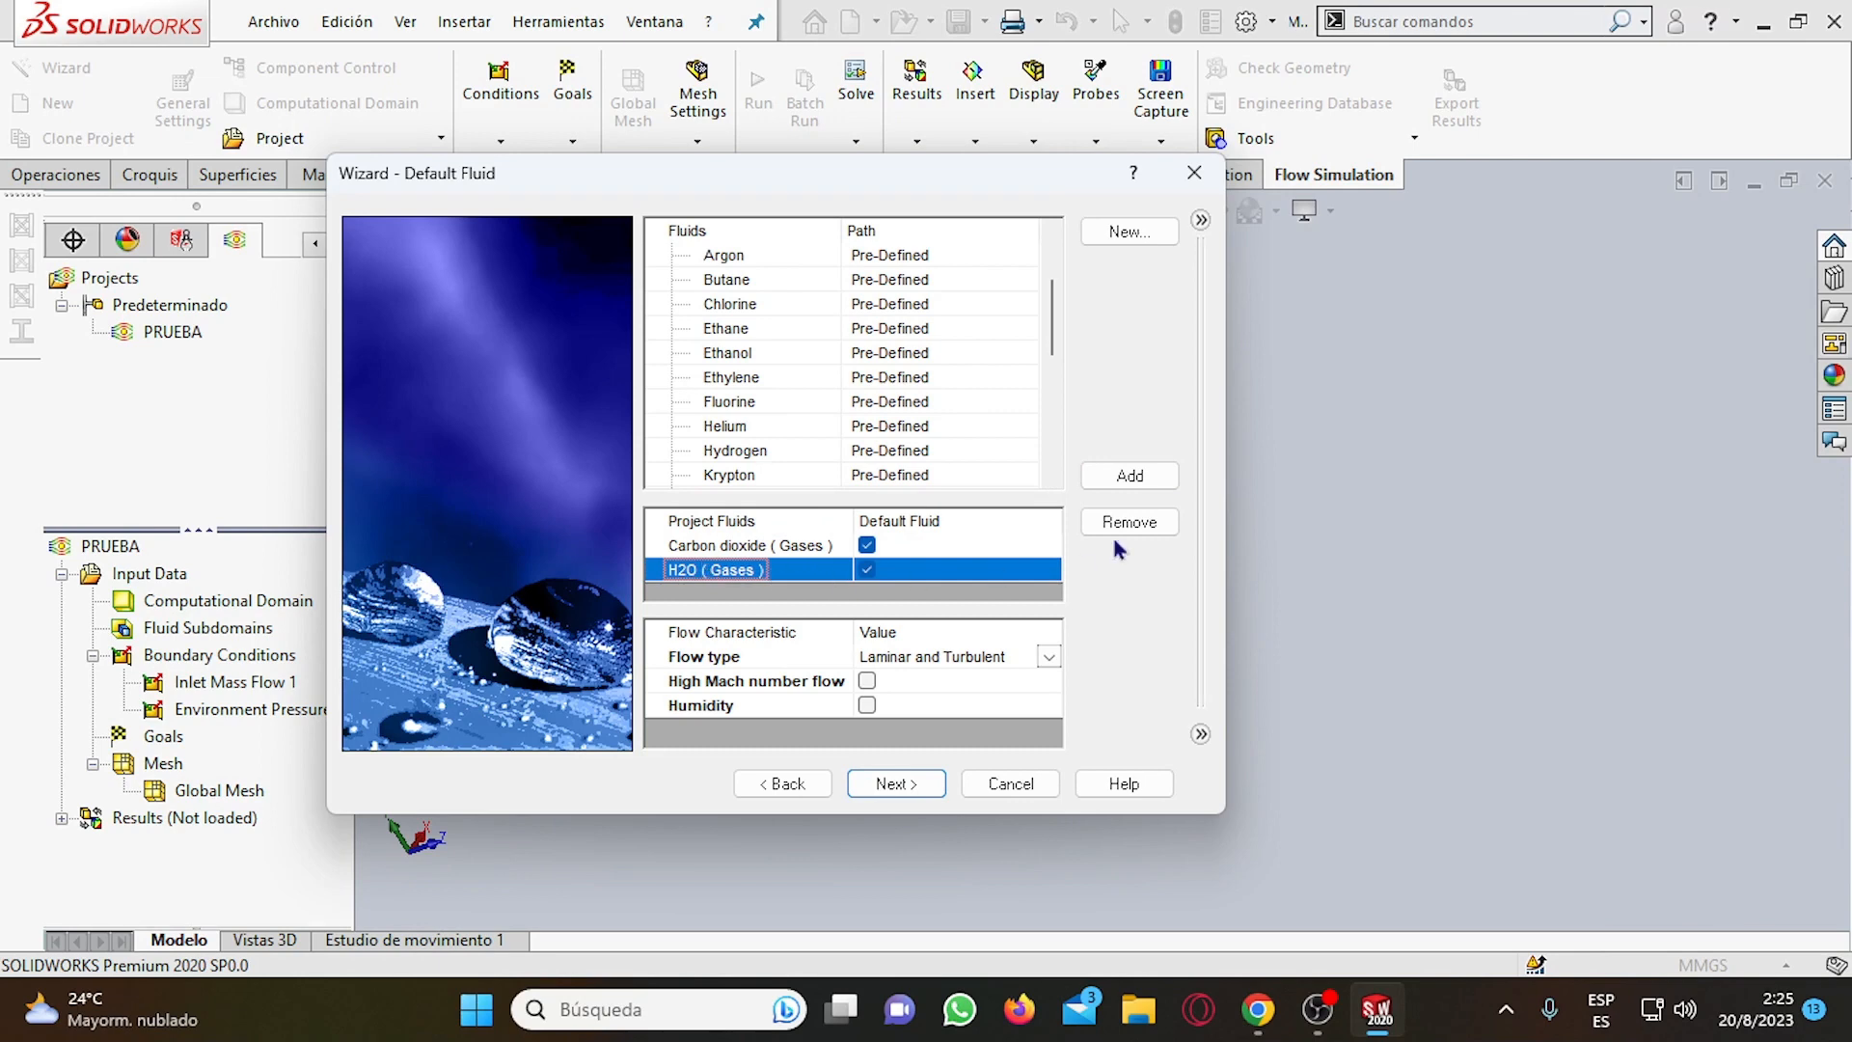
click(1165, 522)
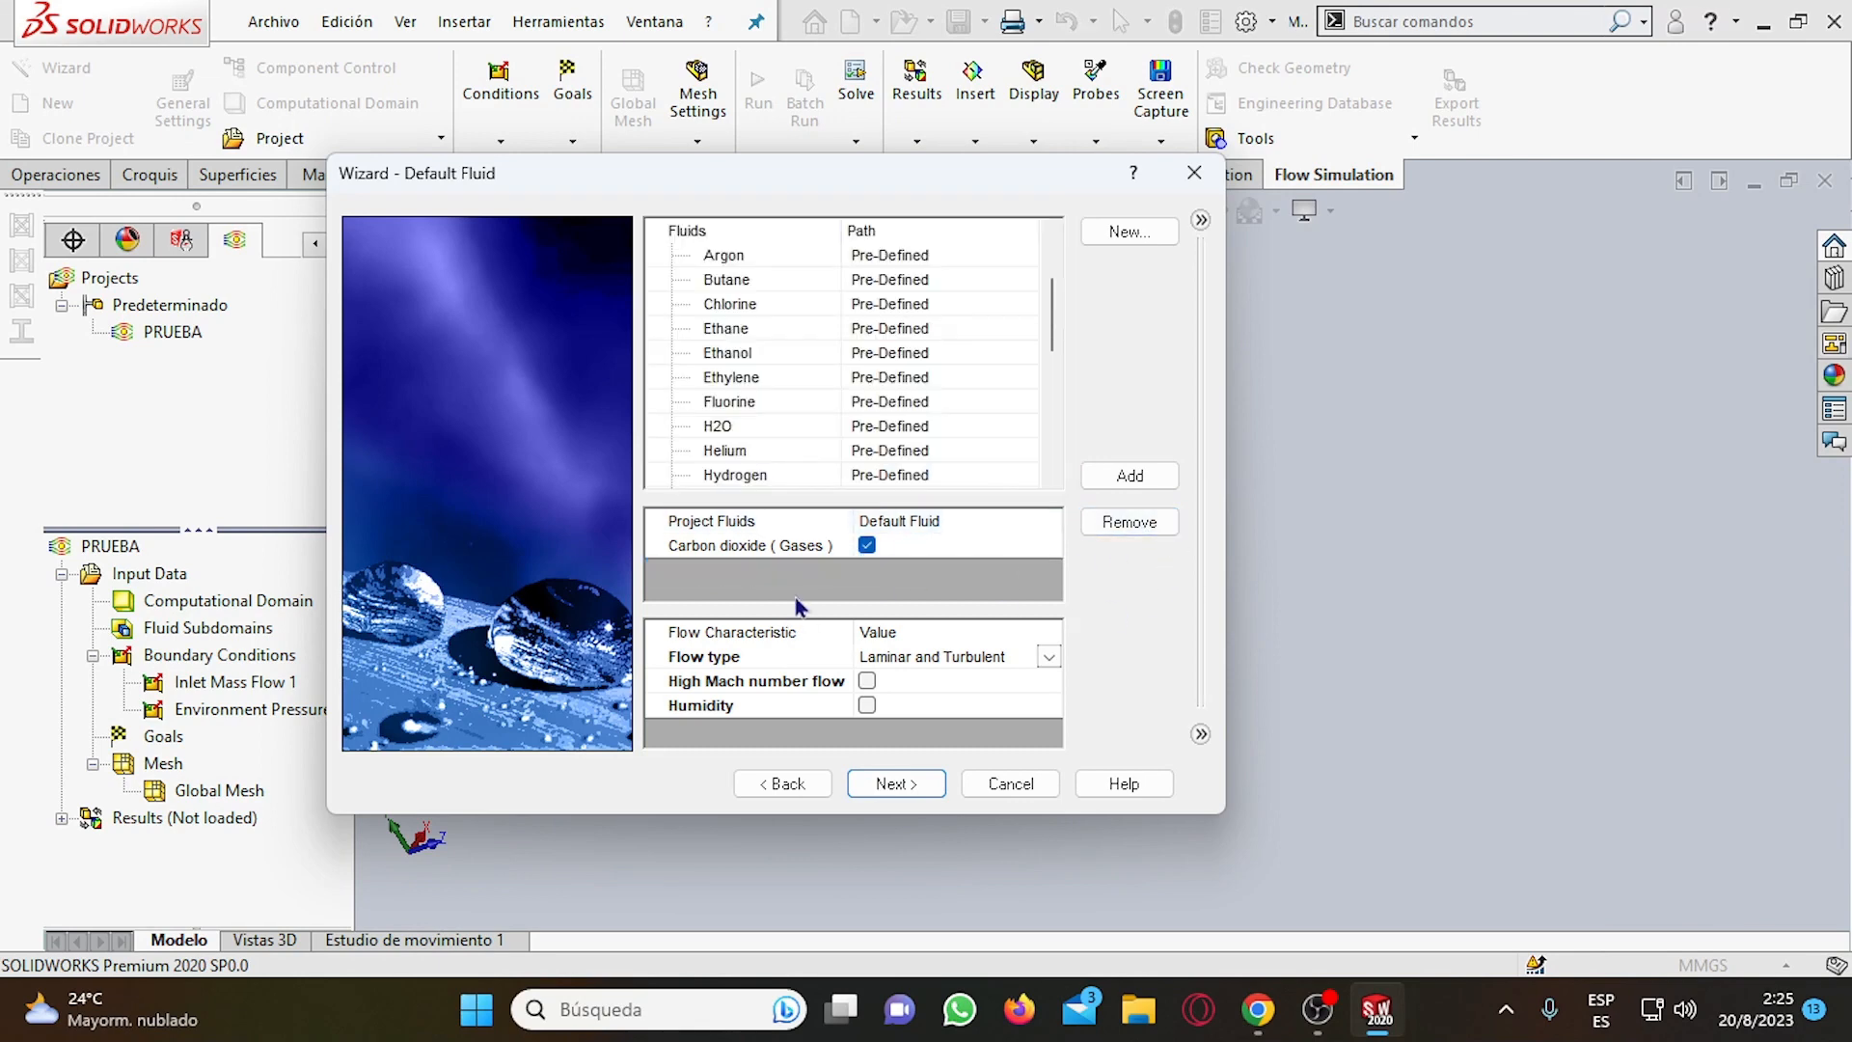
Accept the Laminar and Turbulent flow type and the adiabatic wall condition with 0 micrometer roughness.
click(750, 546)
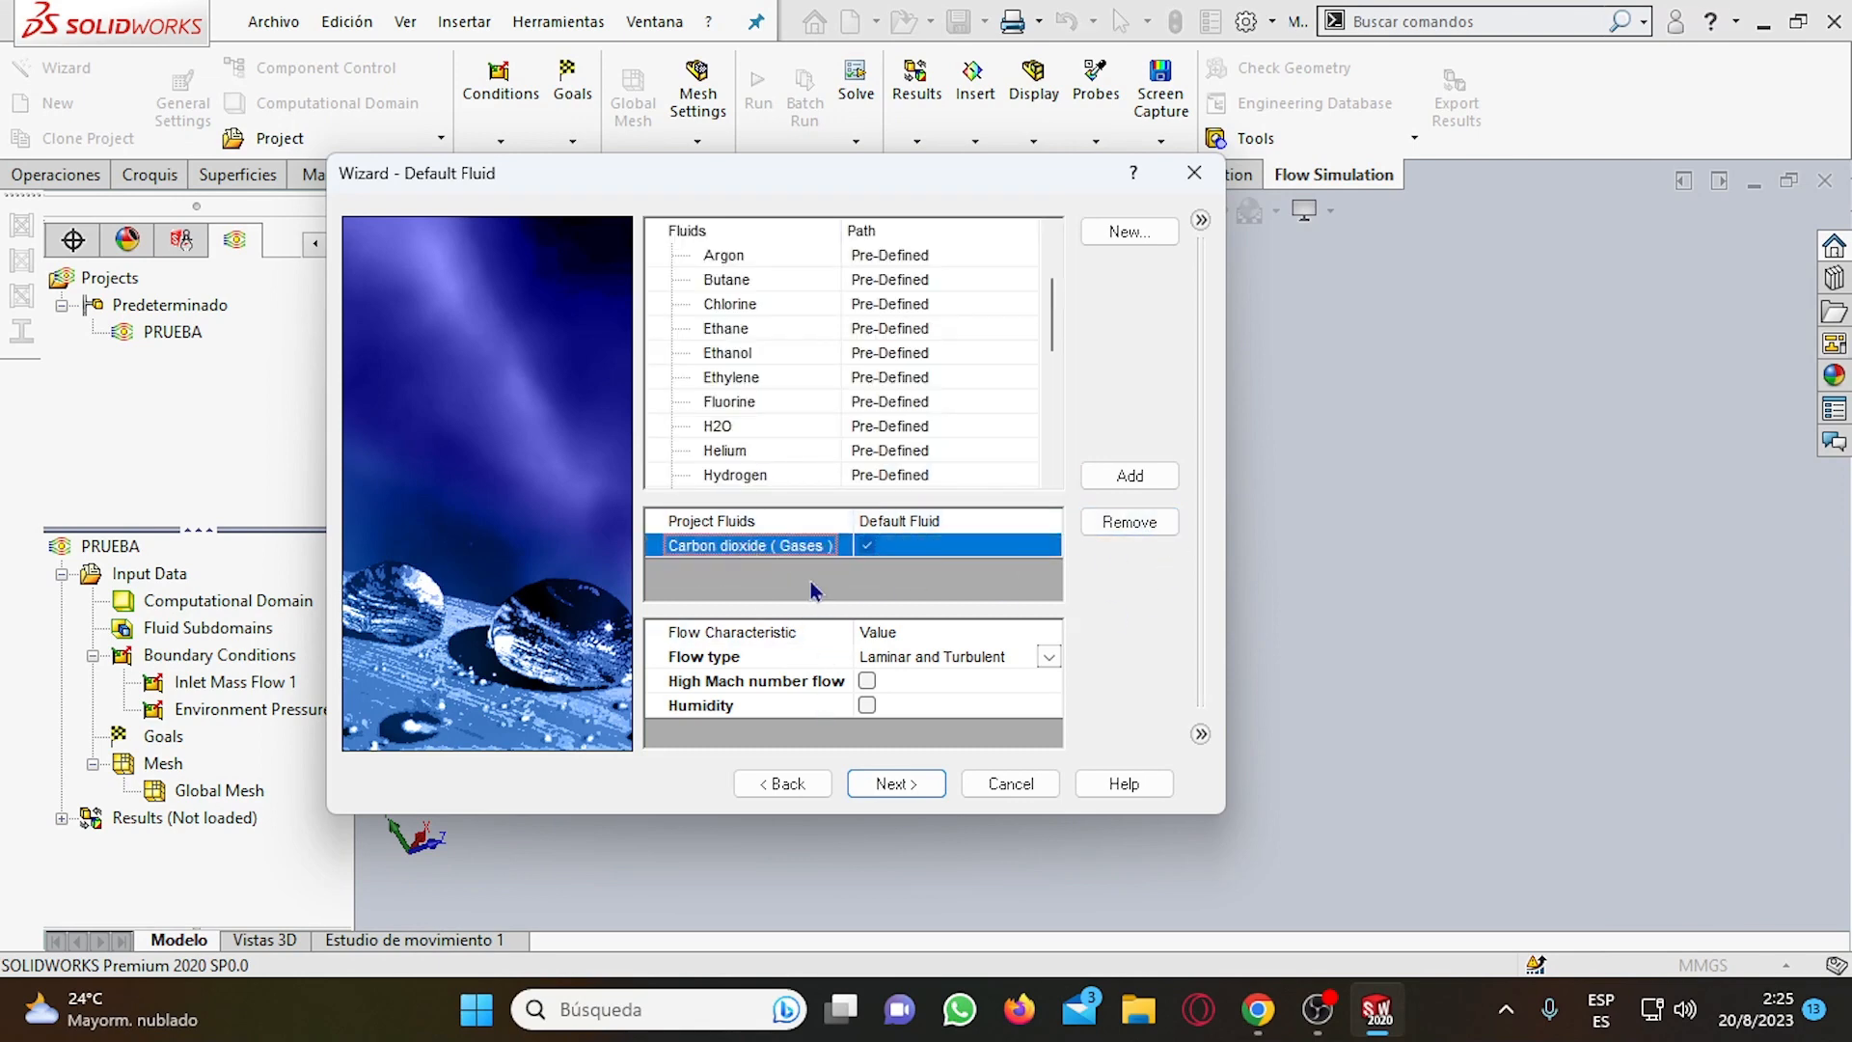
click(1046, 662)
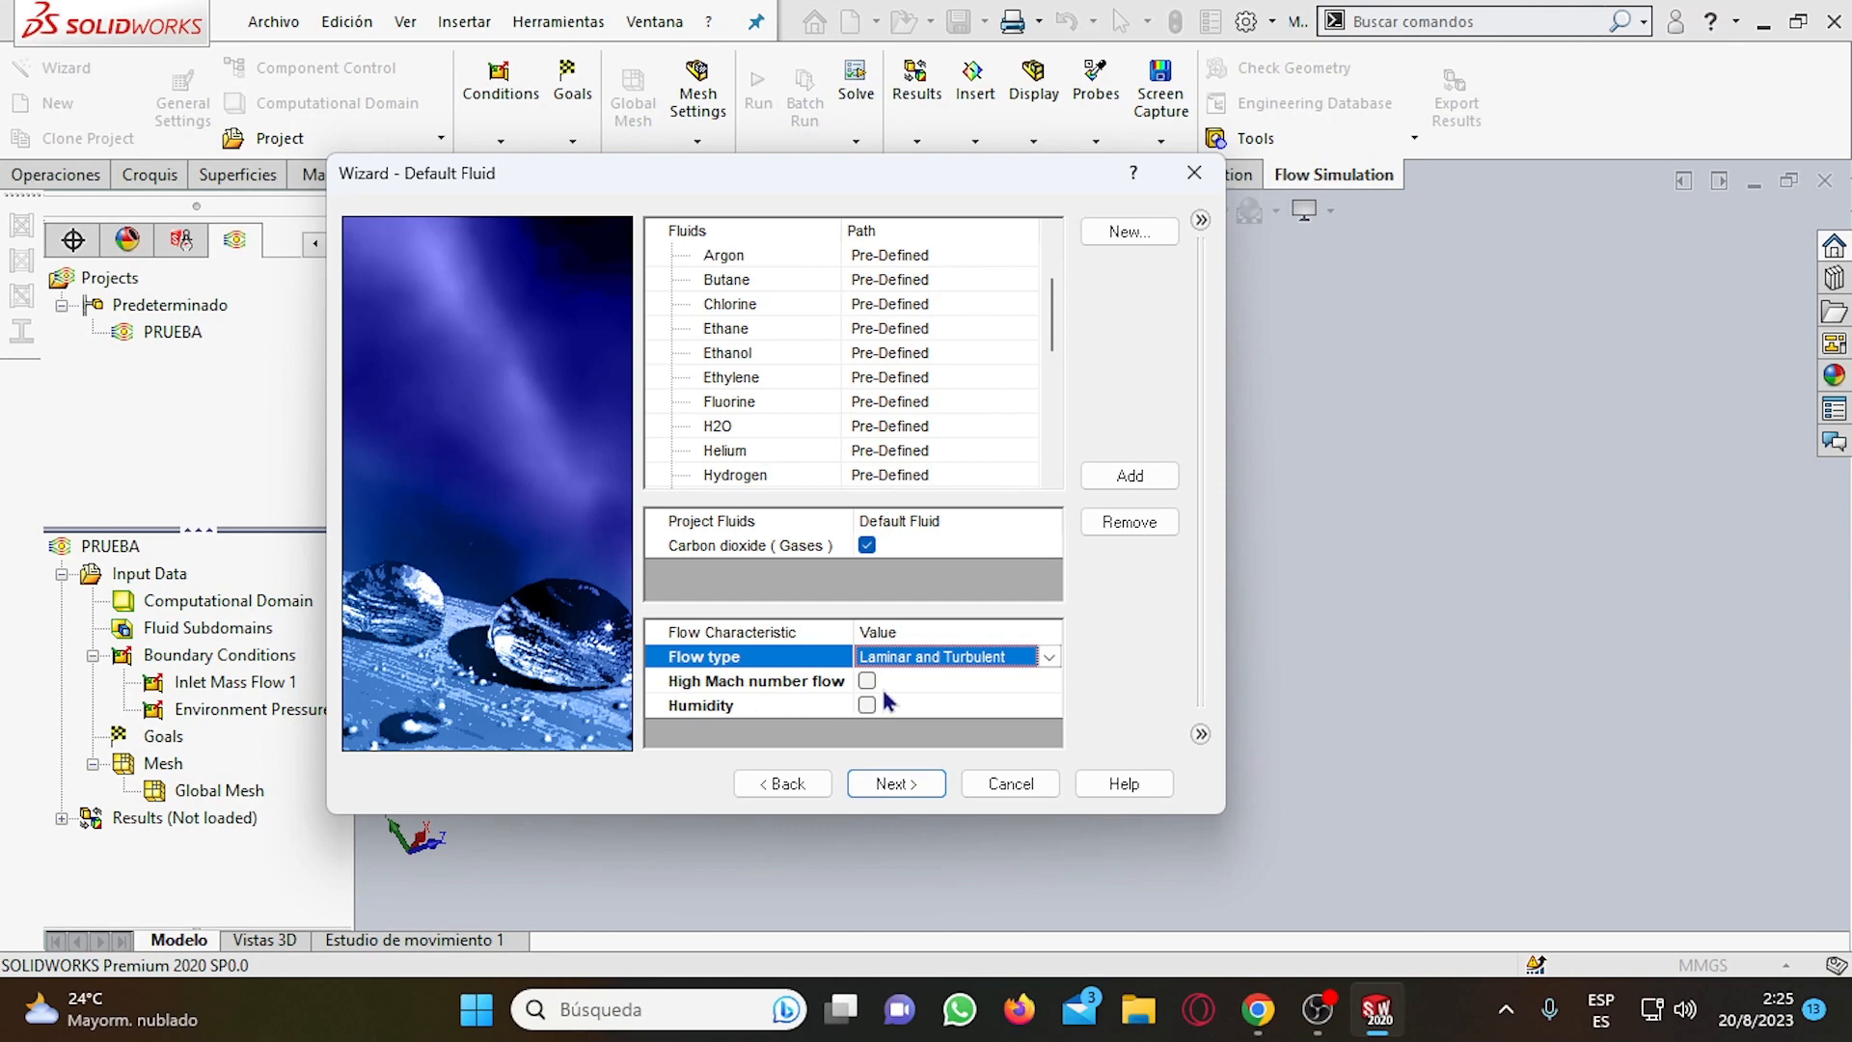
click(909, 785)
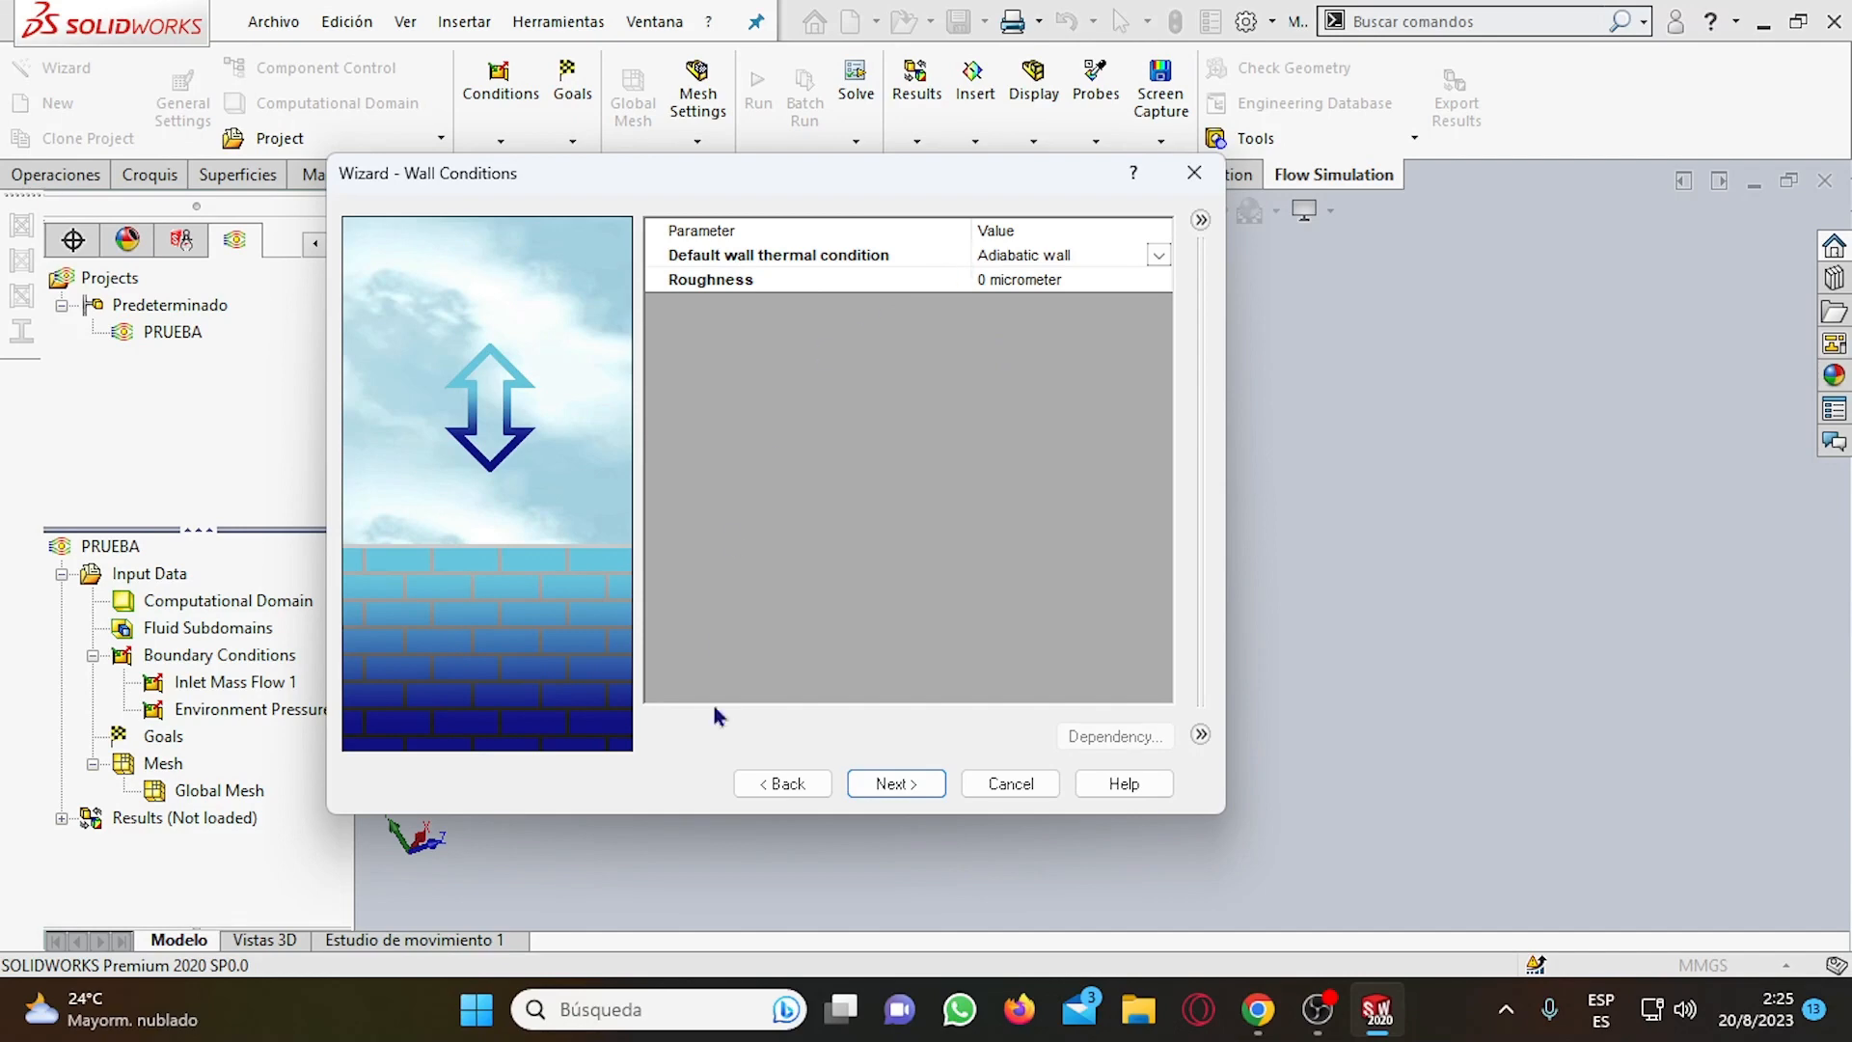
click(907, 786)
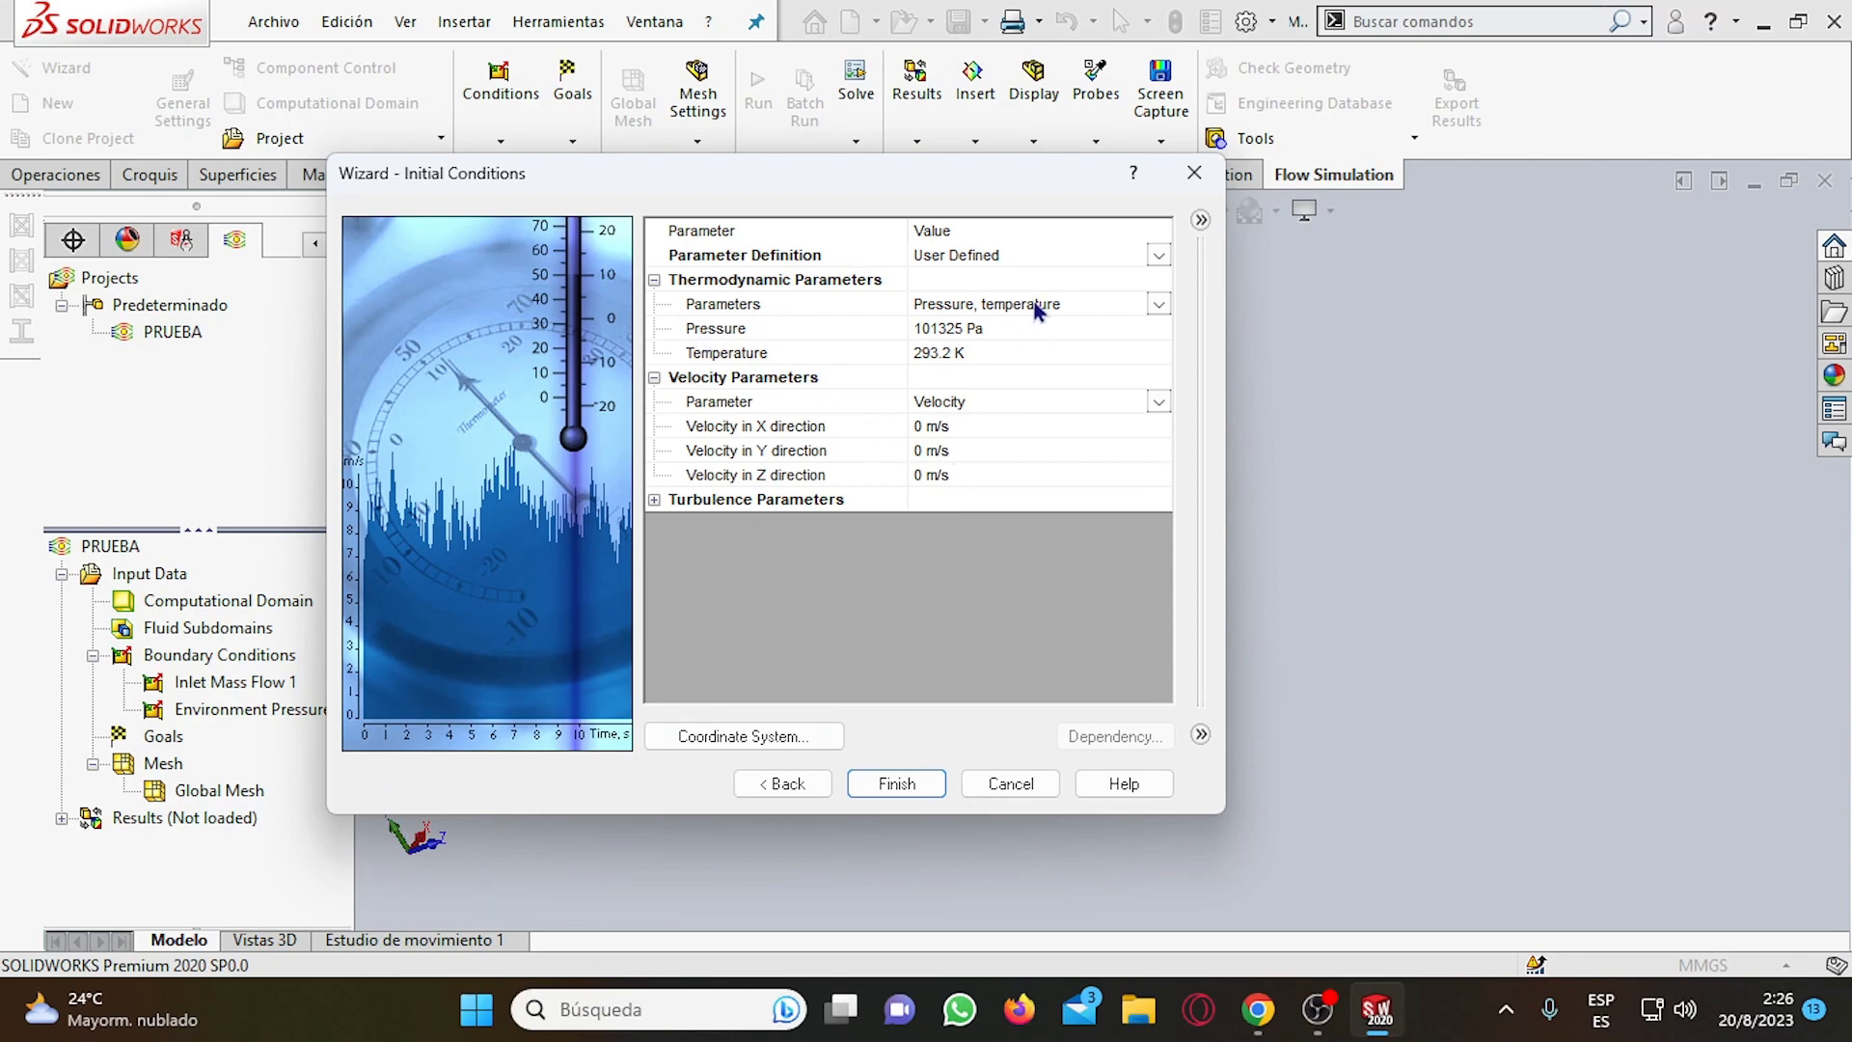
Review the parameter definition and thermodynamic parameter options, along with the pressure and temperature fields, in the initial conditions.
click(1162, 305)
click(1162, 304)
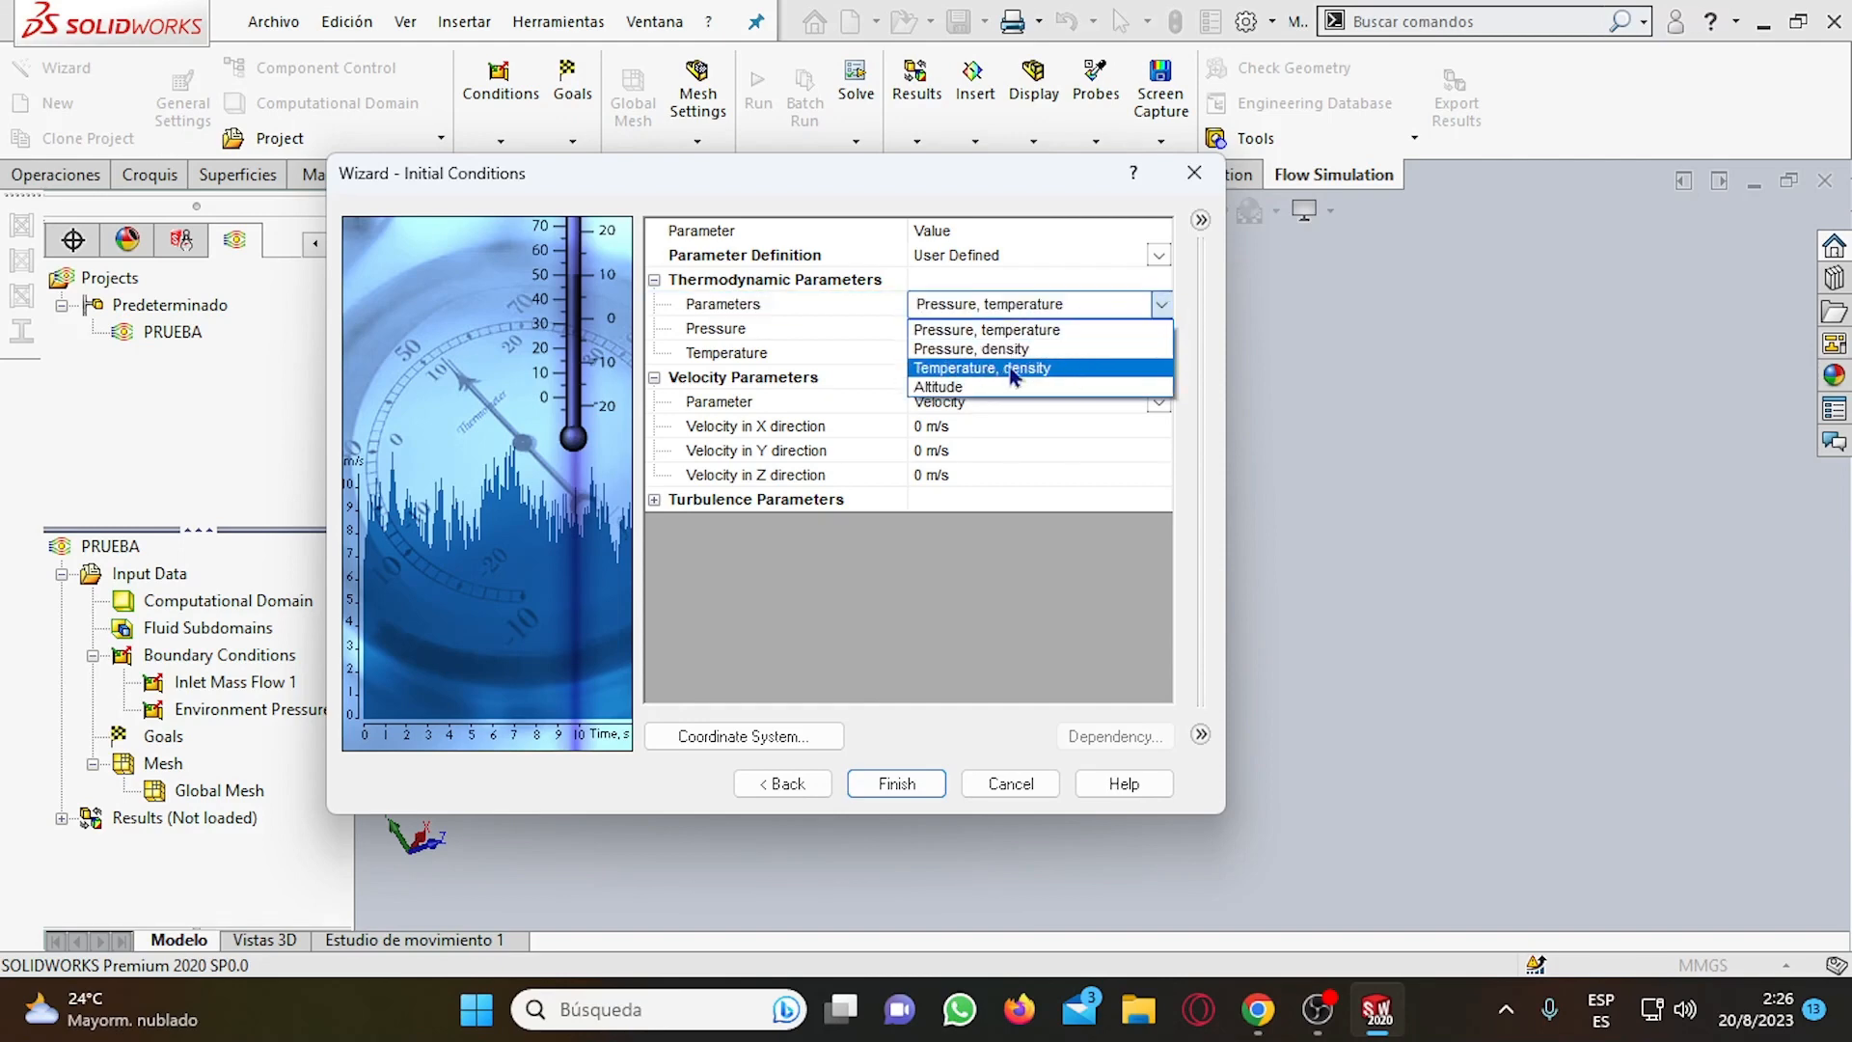
click(1162, 305)
click(1159, 264)
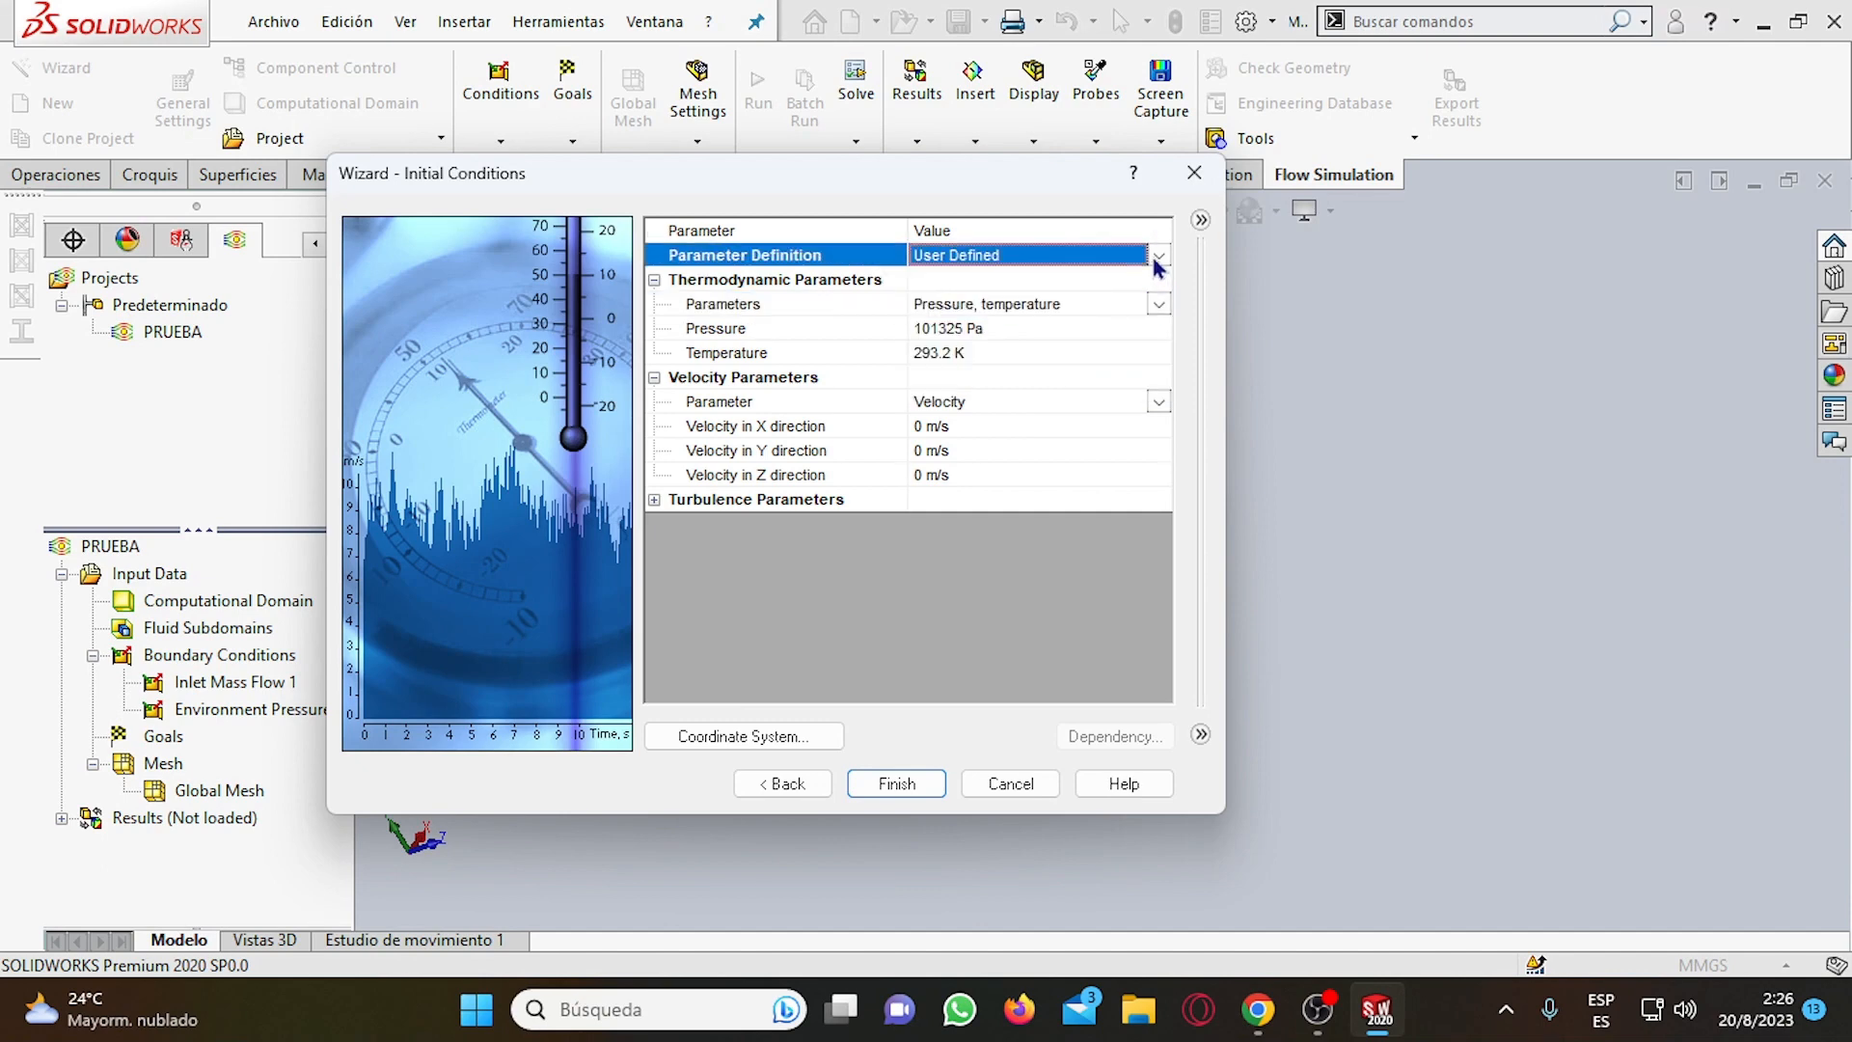
click(1159, 264)
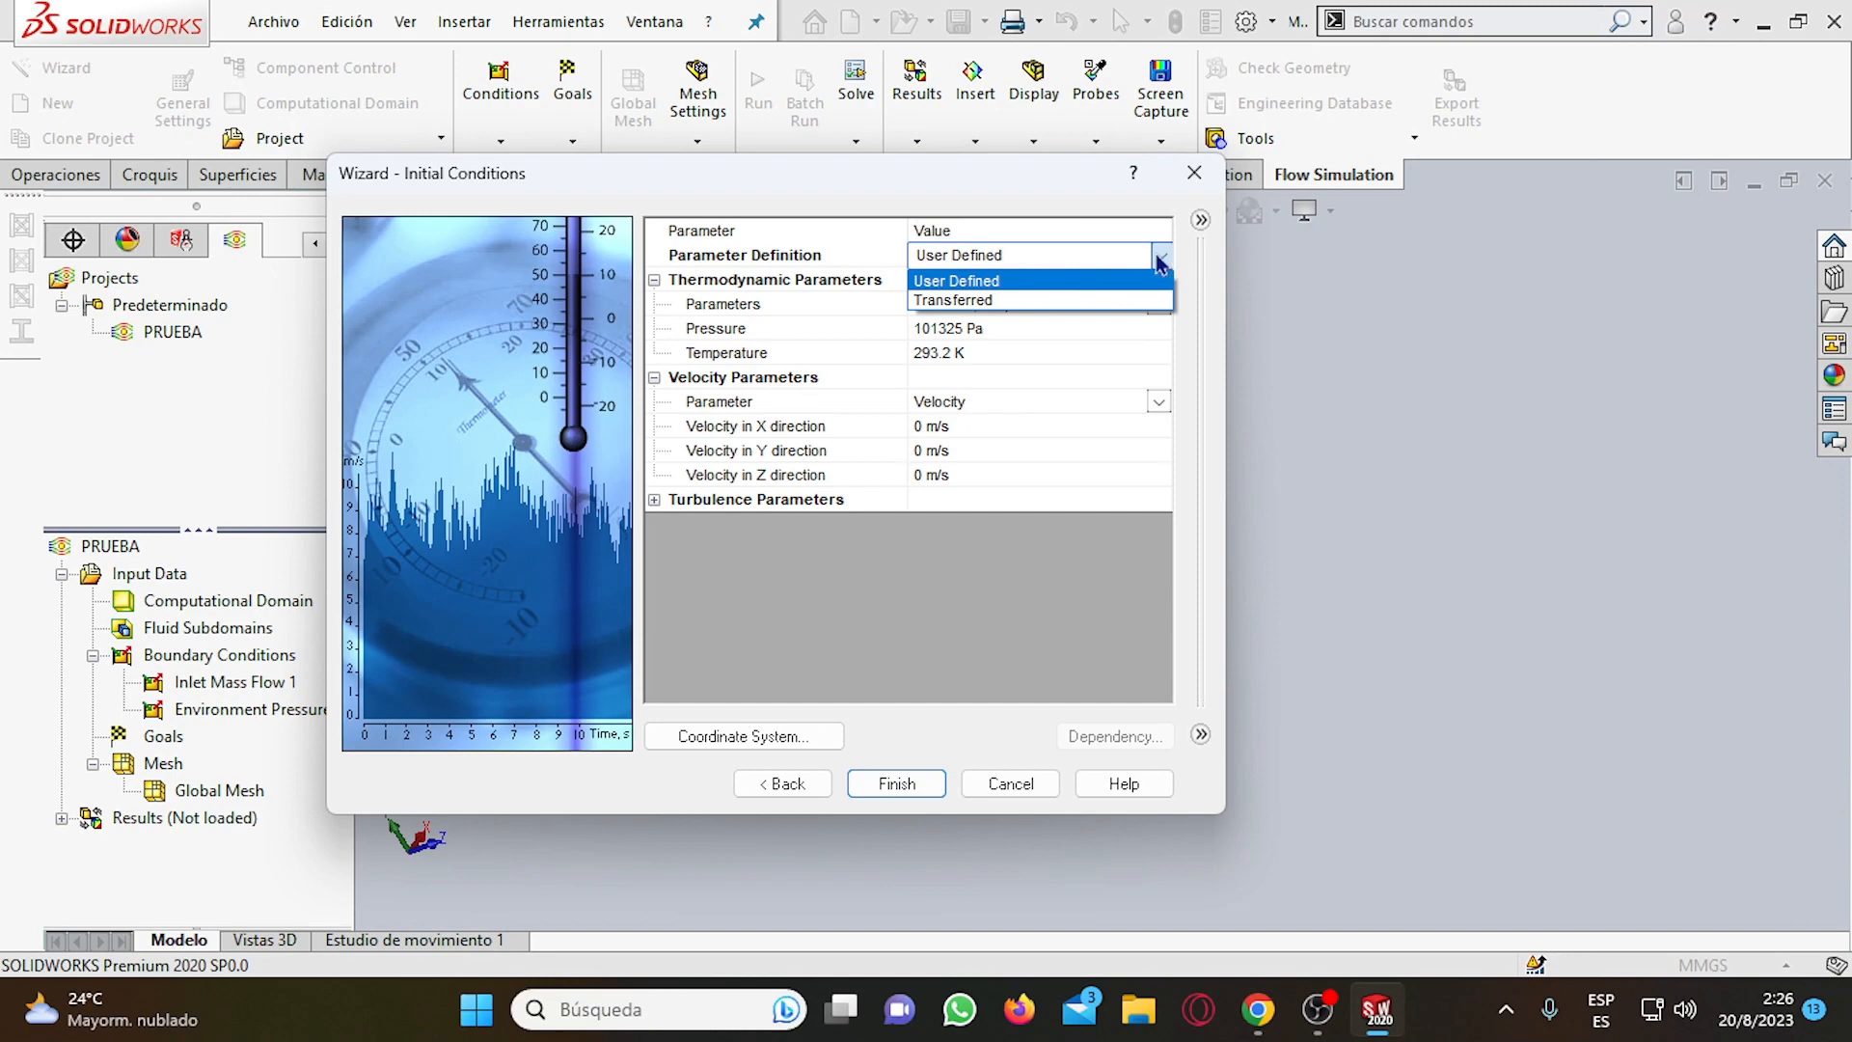
click(1151, 260)
click(929, 330)
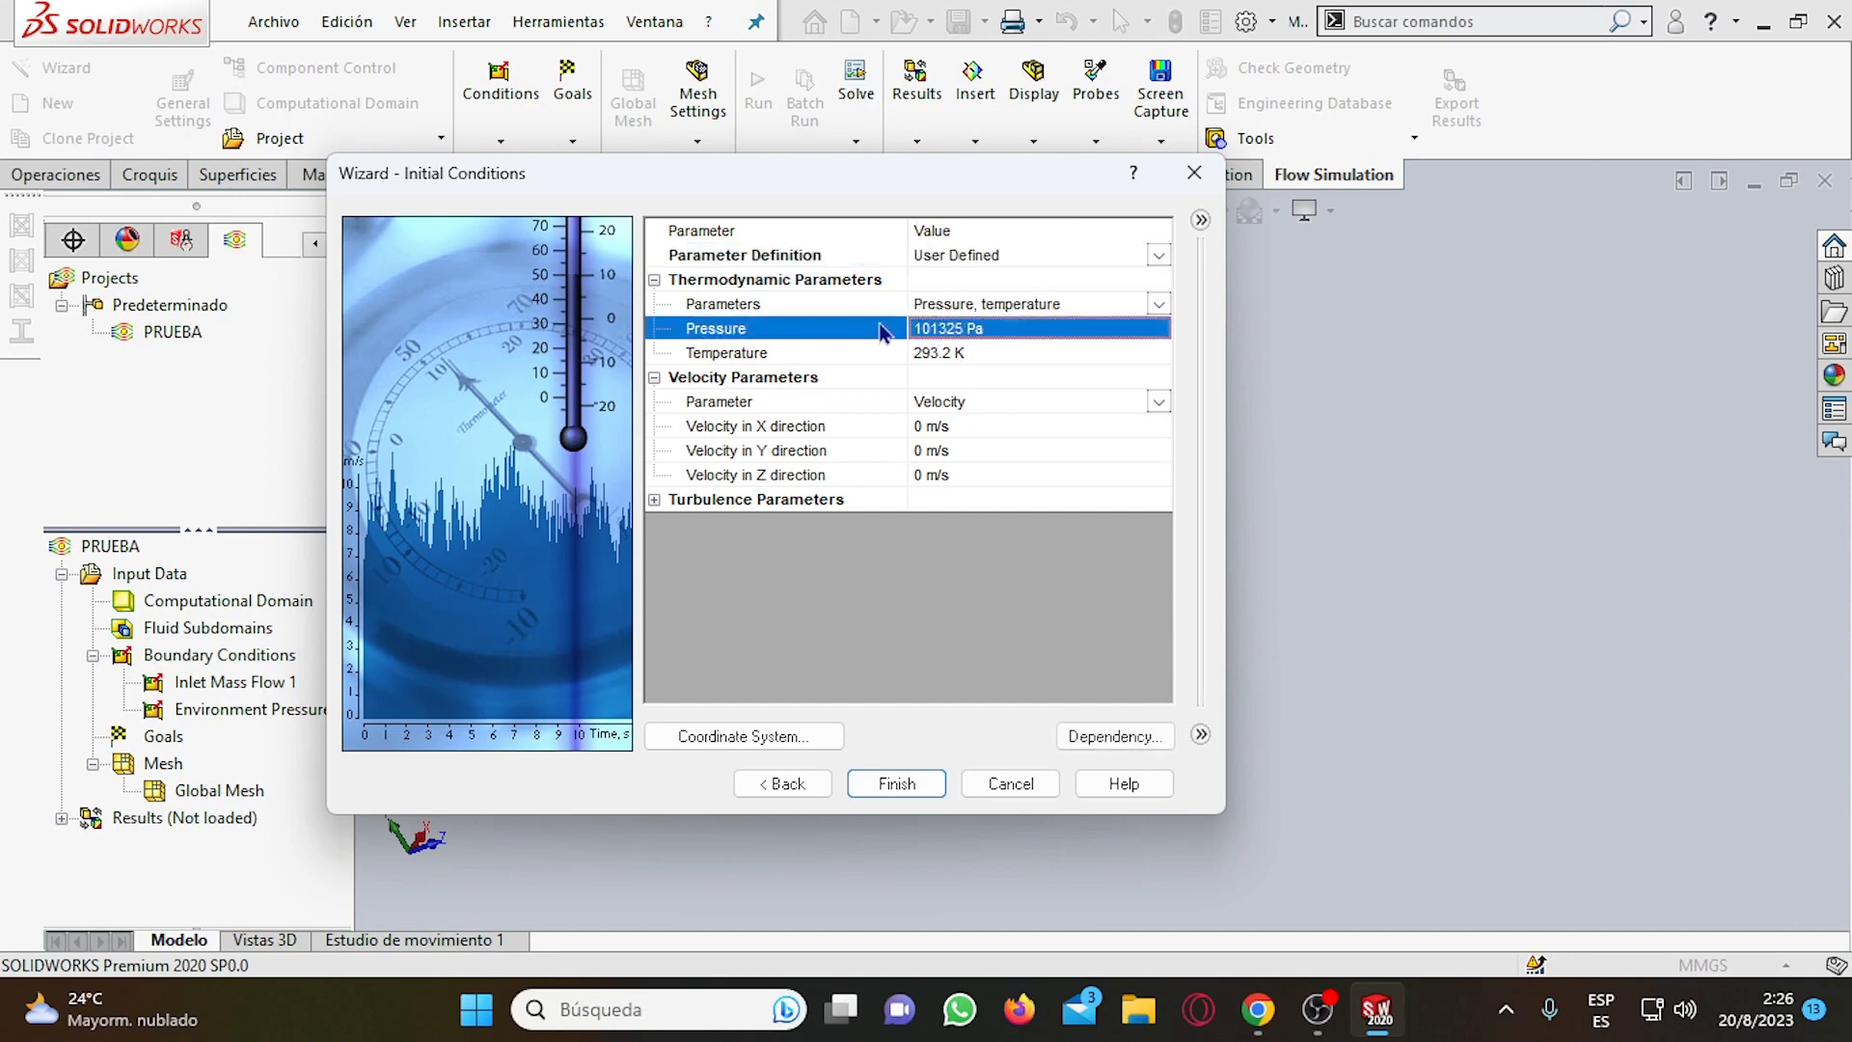
click(978, 333)
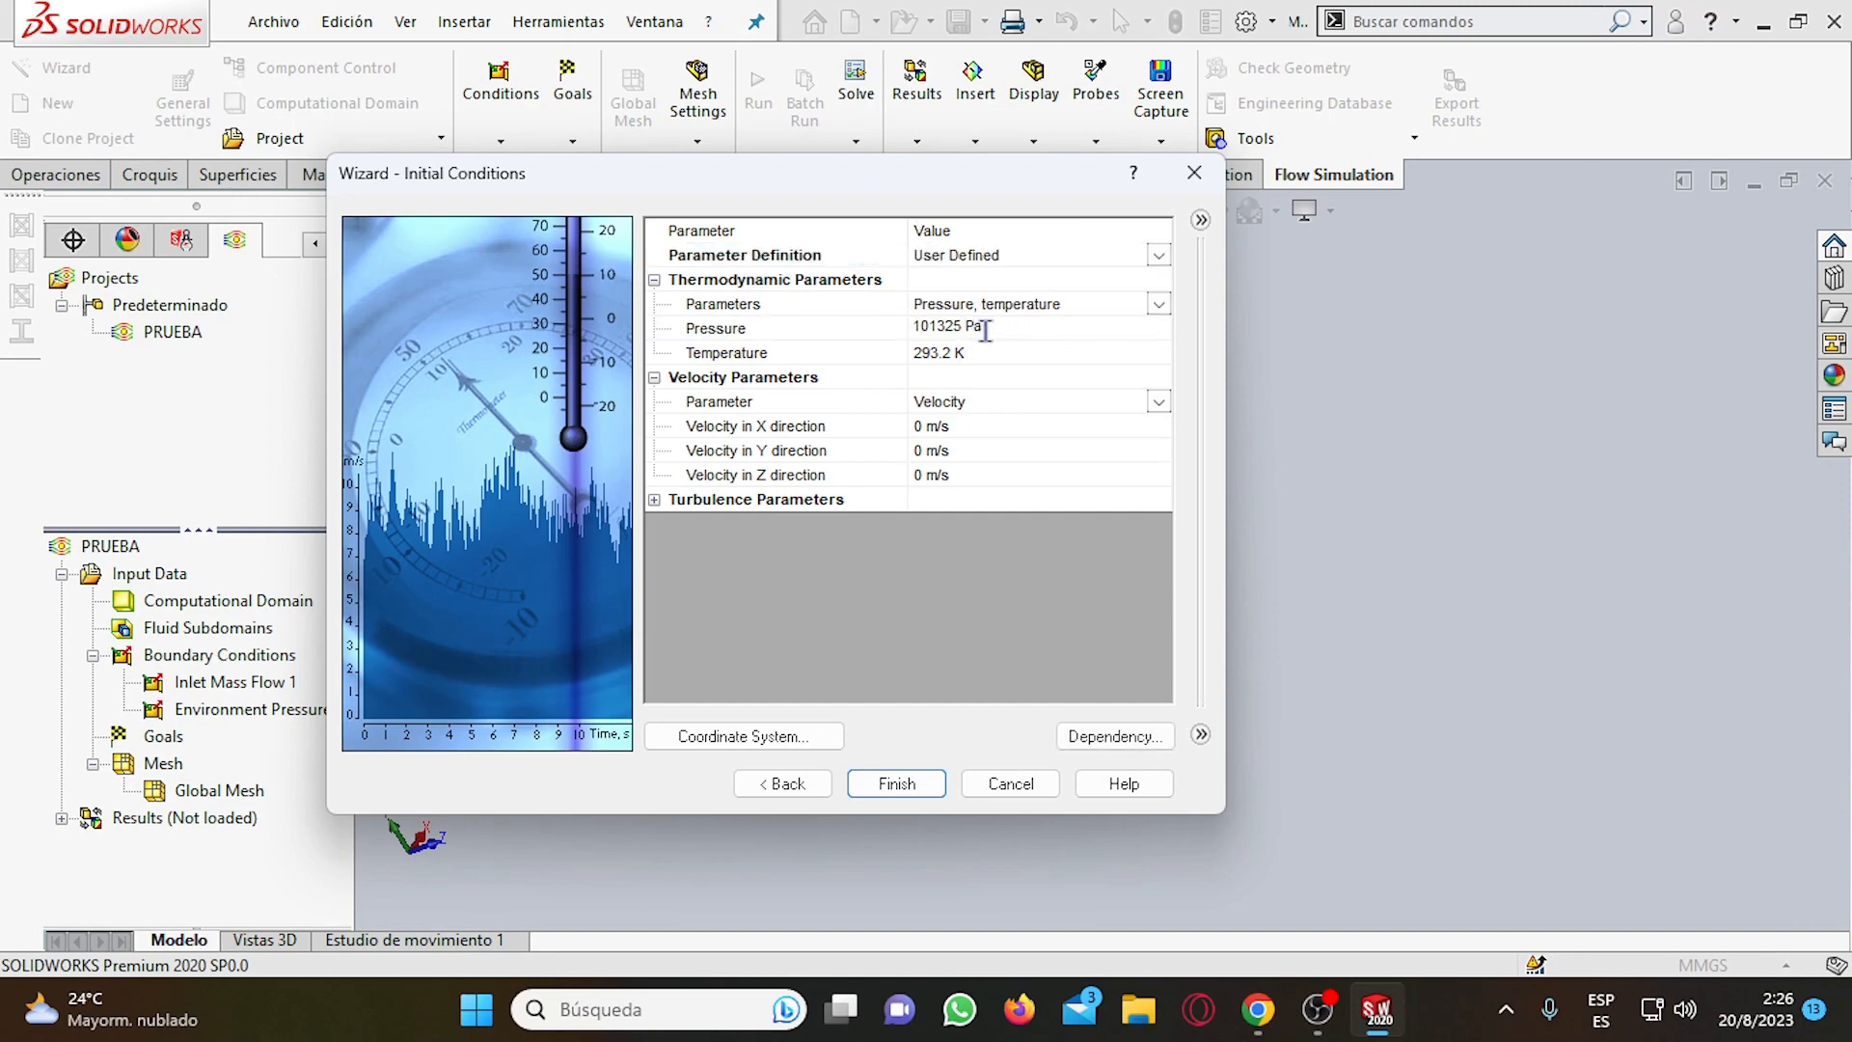
drag(962, 328, 908, 328)
click(944, 353)
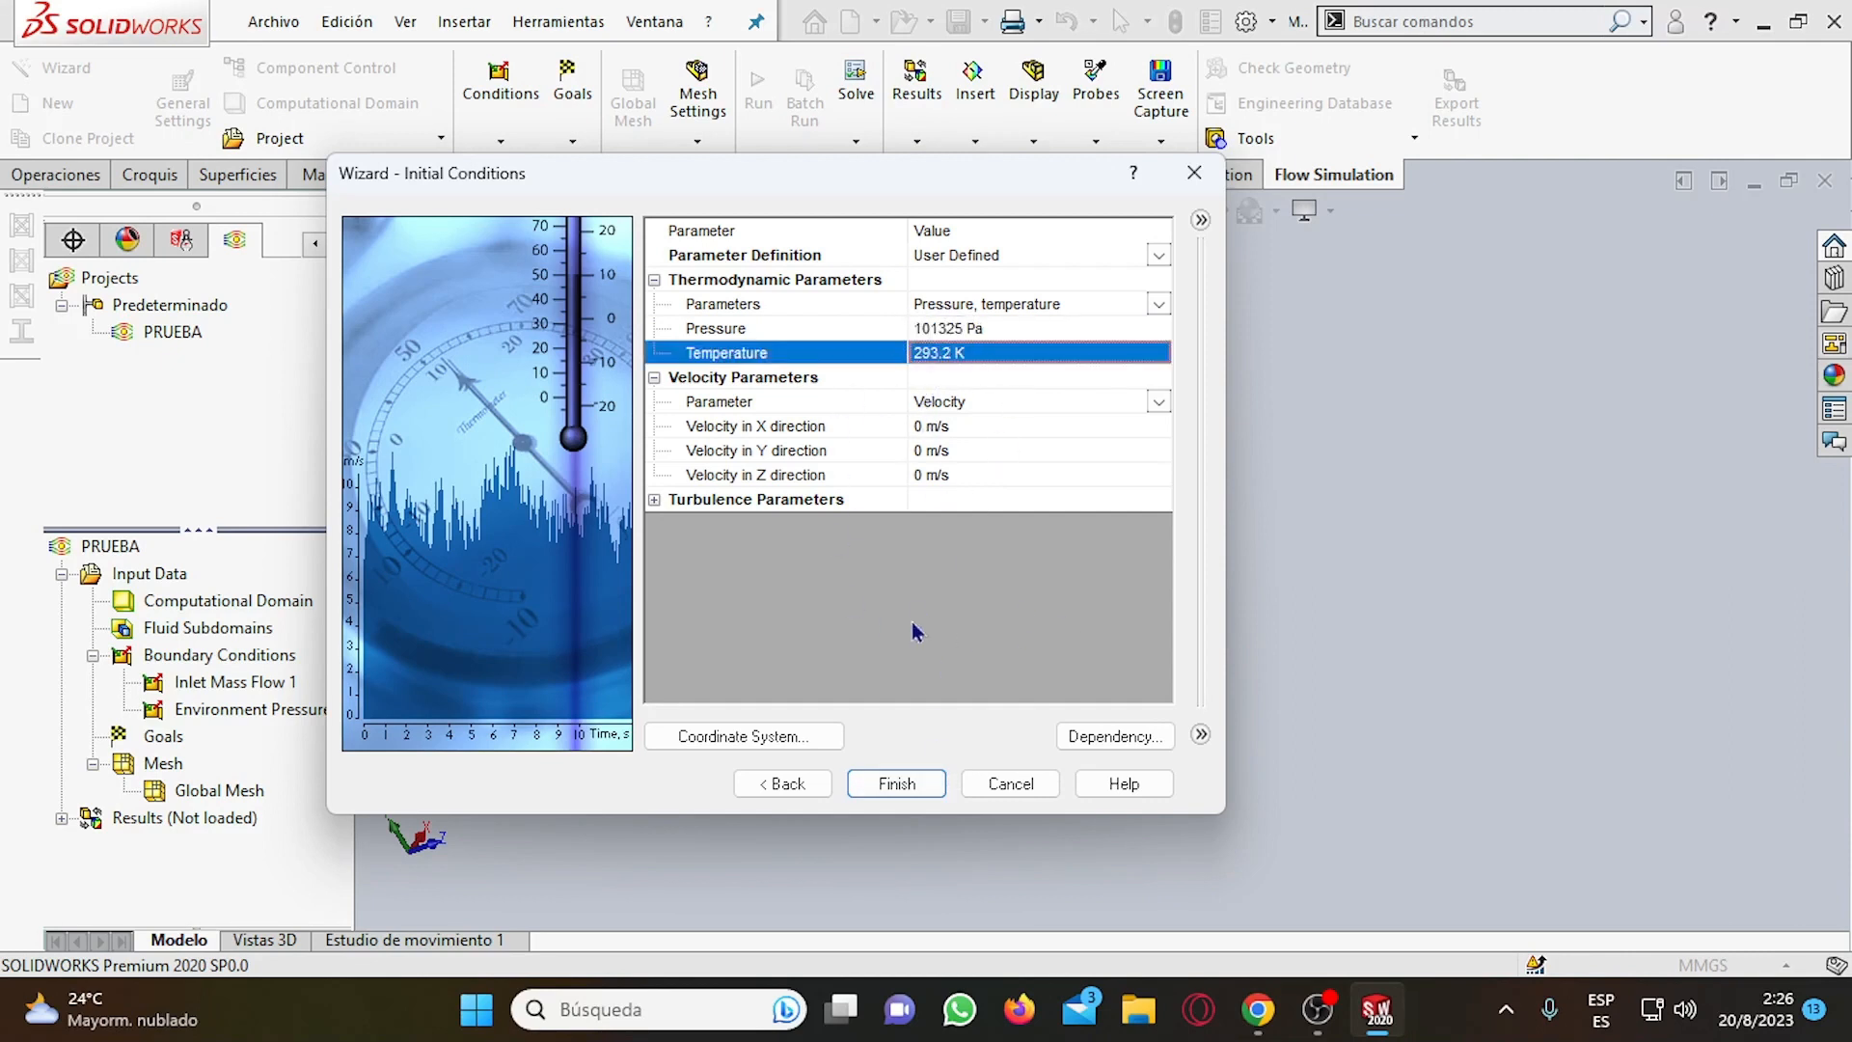
click(958, 351)
Uncover the manifold behind the wizard and examine its ports and inlet flange relative to the X, Y and Z axes.
drag(1001, 189, 647, 109)
scroll(988, 546, down, 4)
scroll(1112, 537, up, 5)
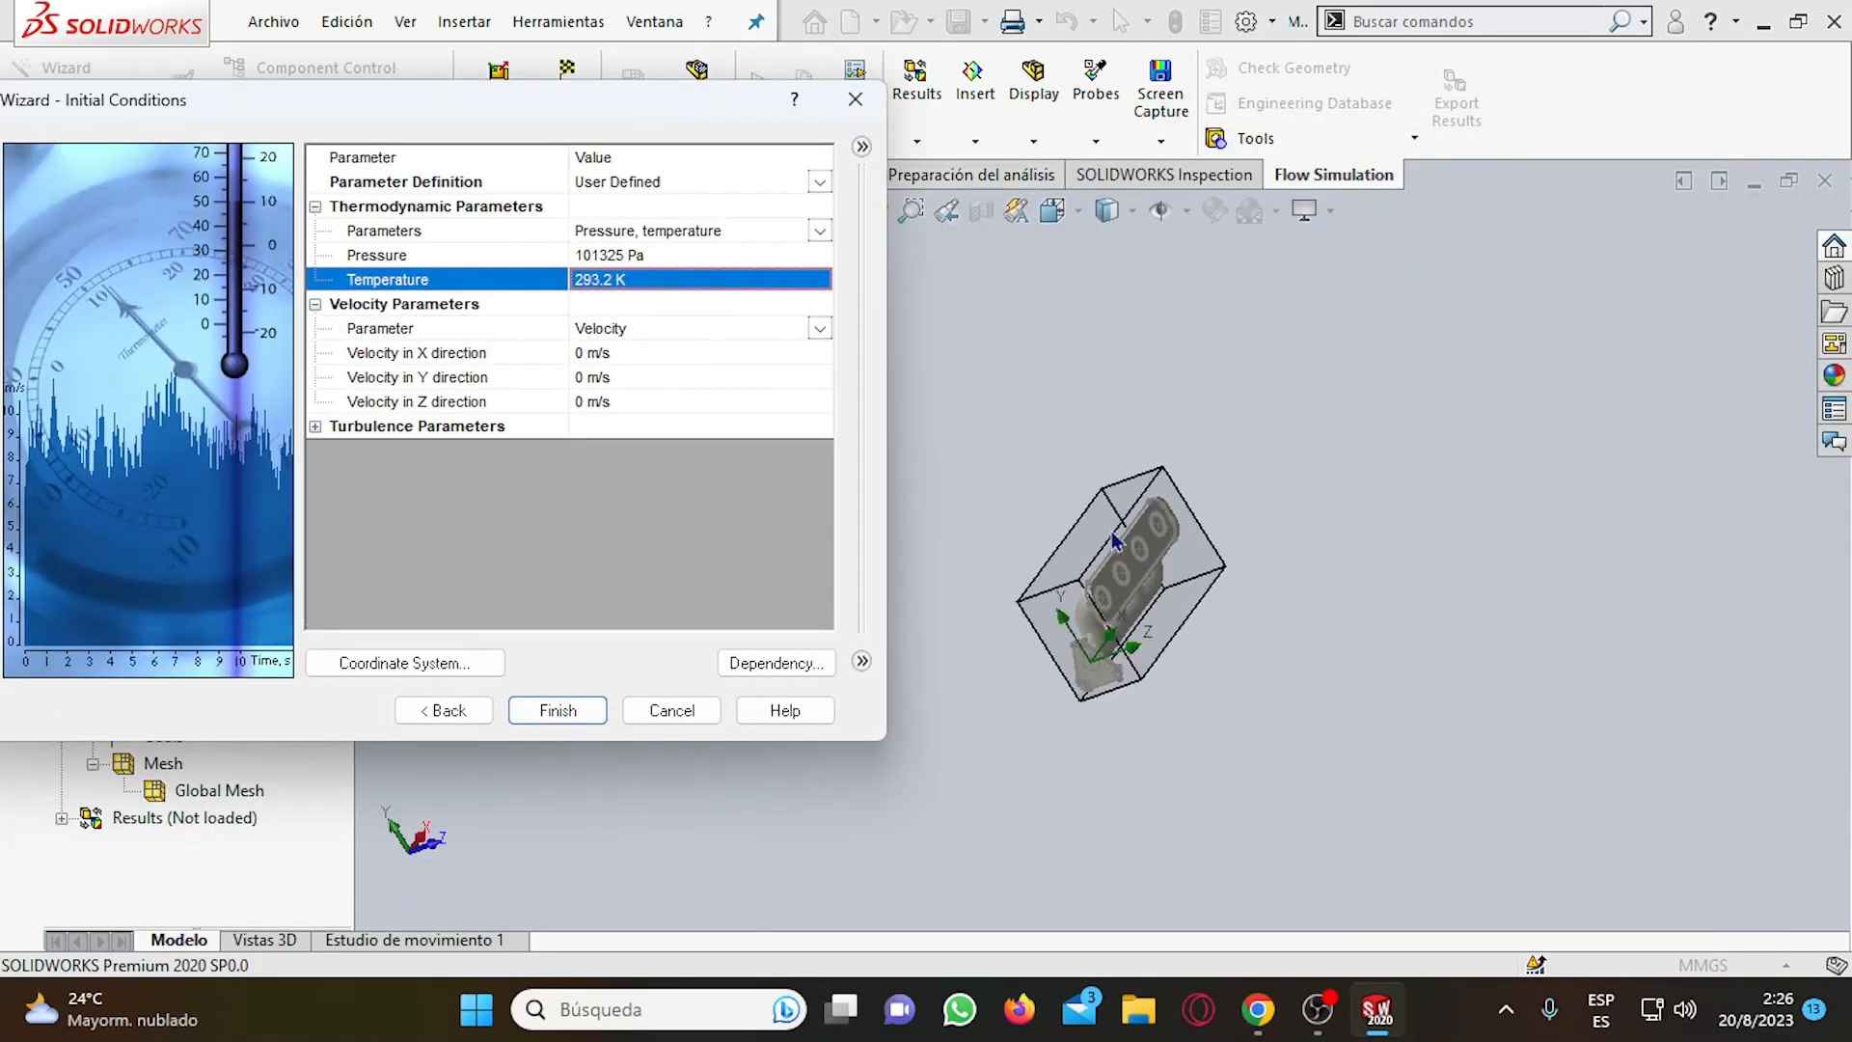
scroll(1076, 675, down, 5)
scroll(1116, 656, down, 3)
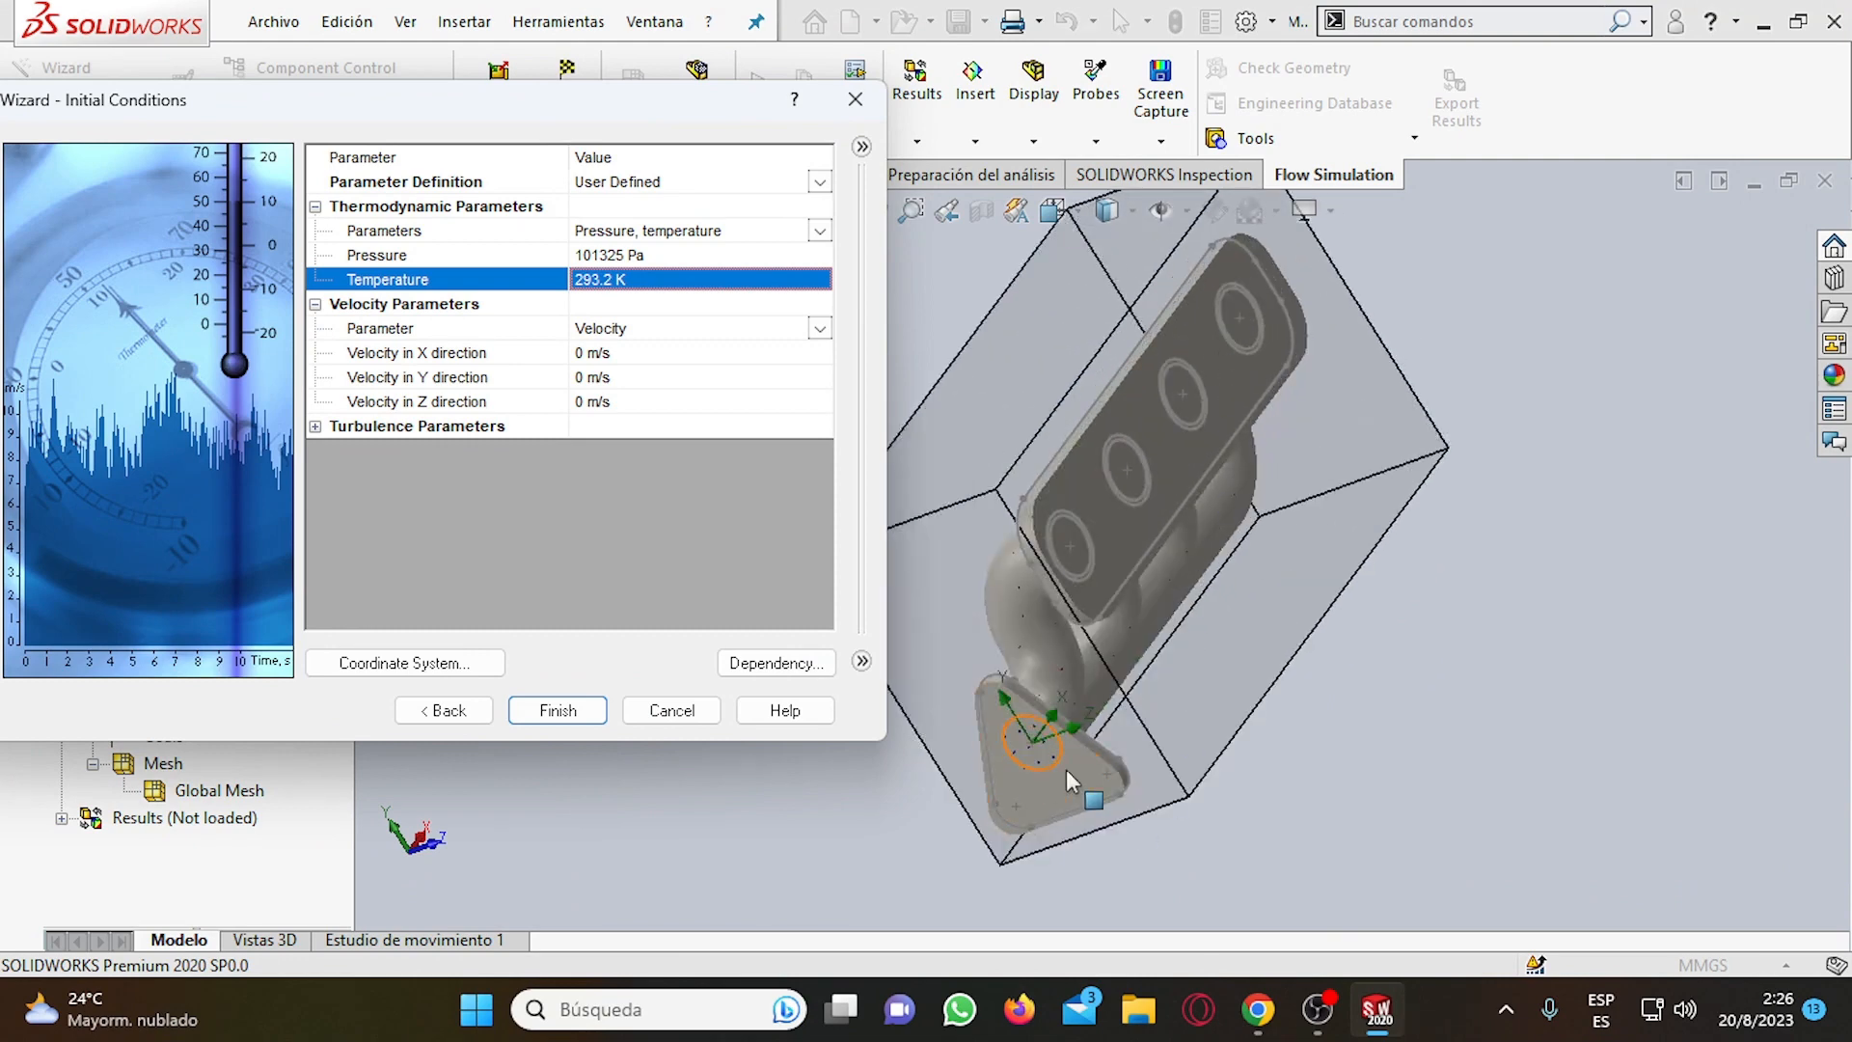
scroll(1119, 444, up, 3)
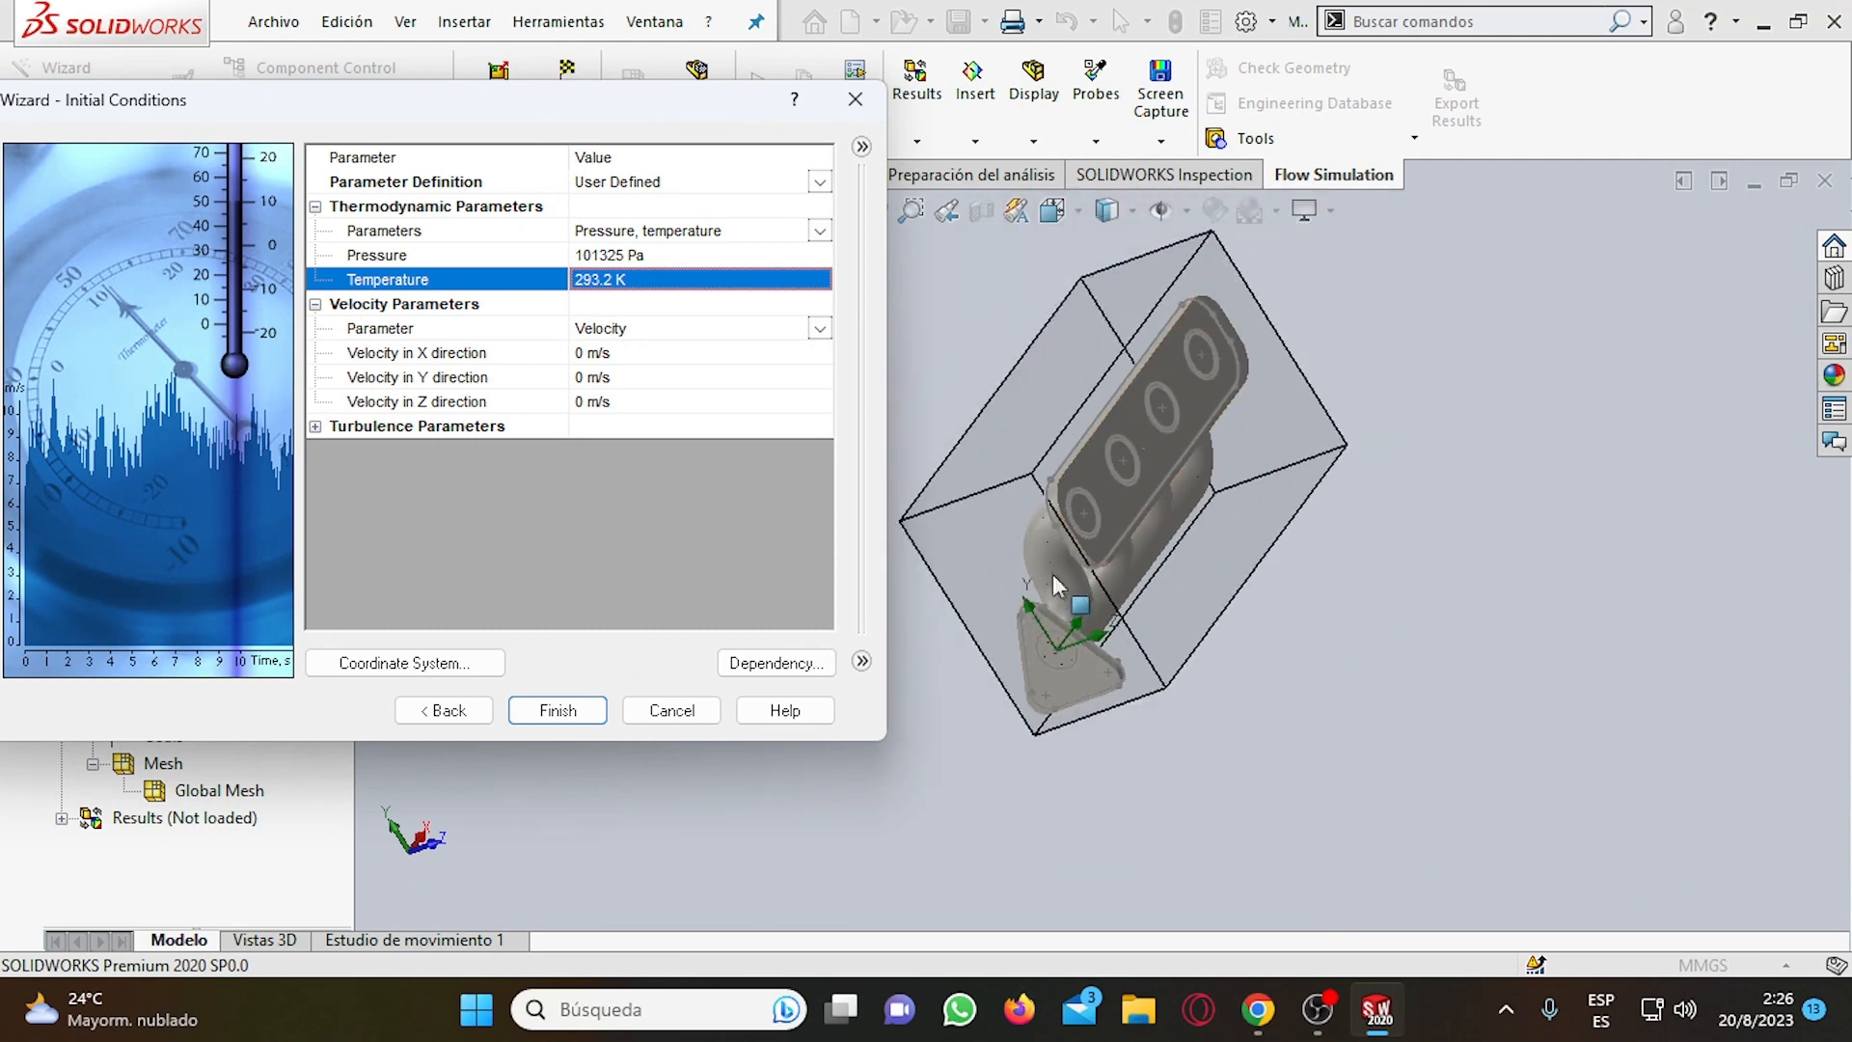
middle_drag(1157, 627, 1312, 487)
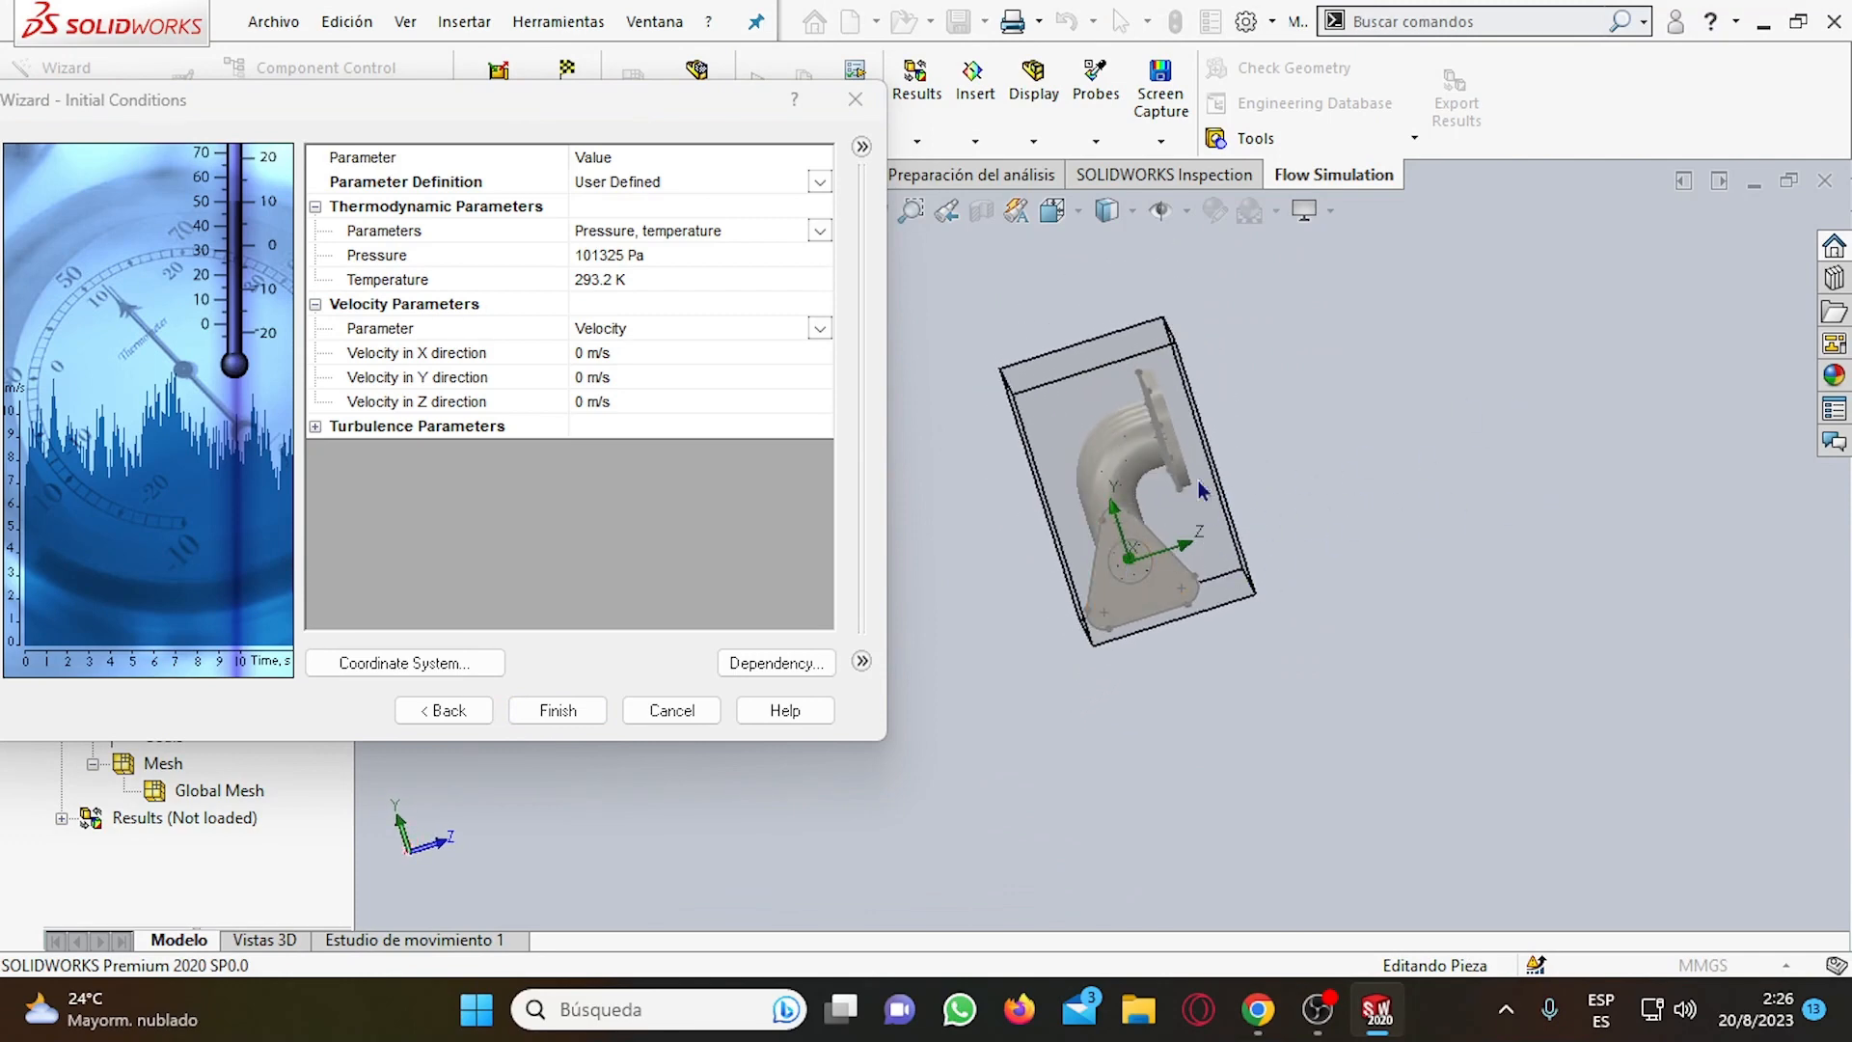
scroll(1160, 559, up, 4)
scroll(1227, 523, down, 3)
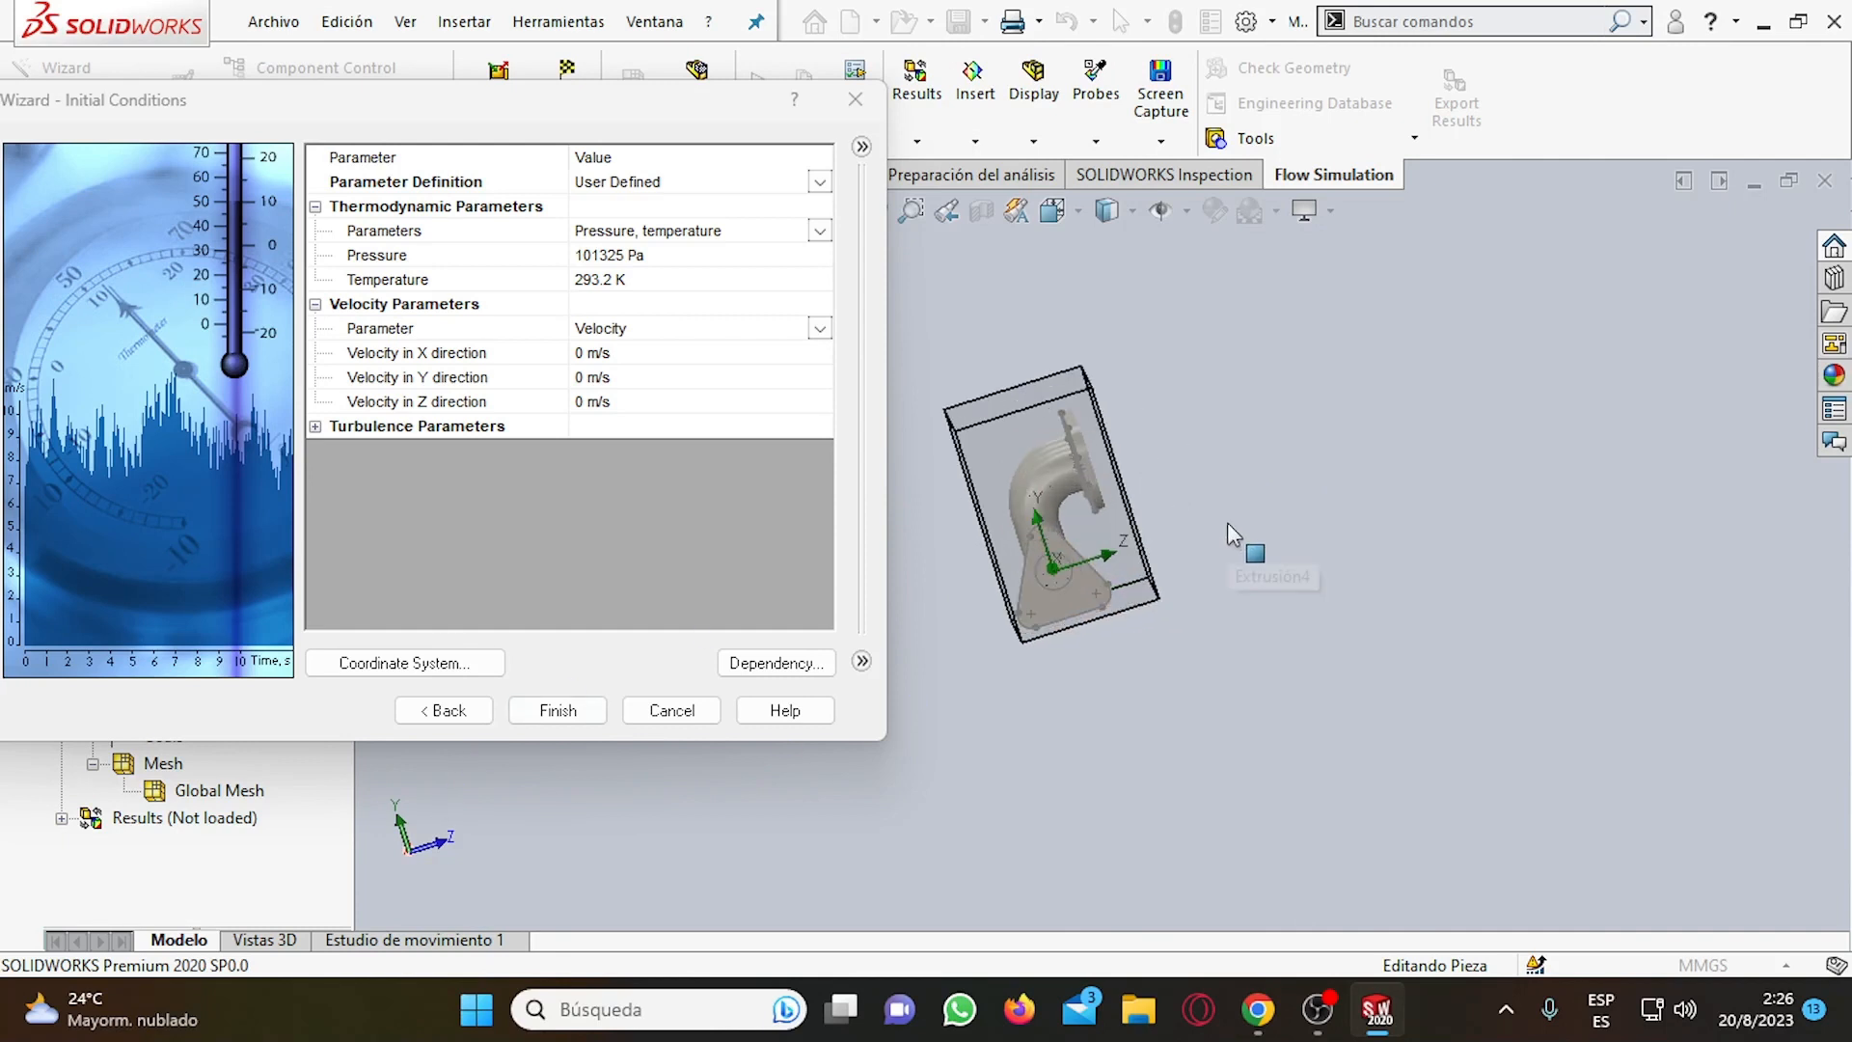
middle_drag(1206, 500, 1124, 394)
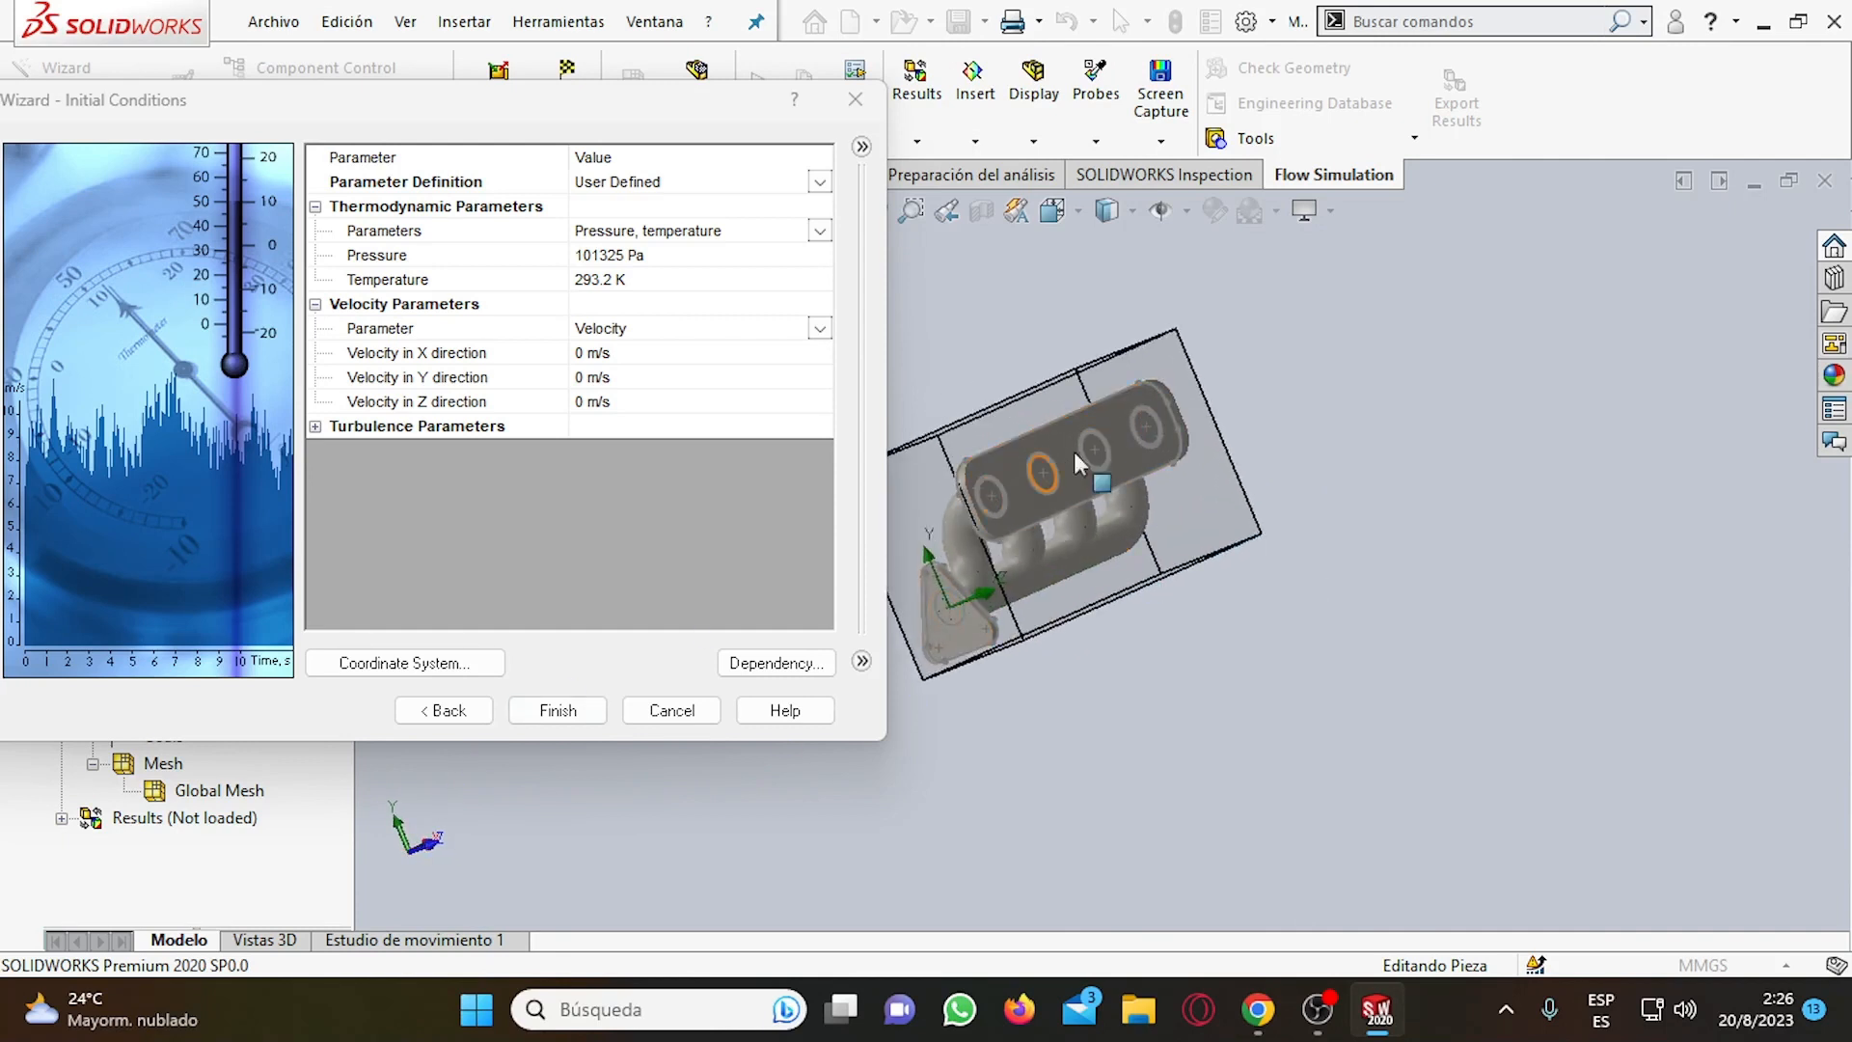
middle_drag(1148, 521, 1235, 471)
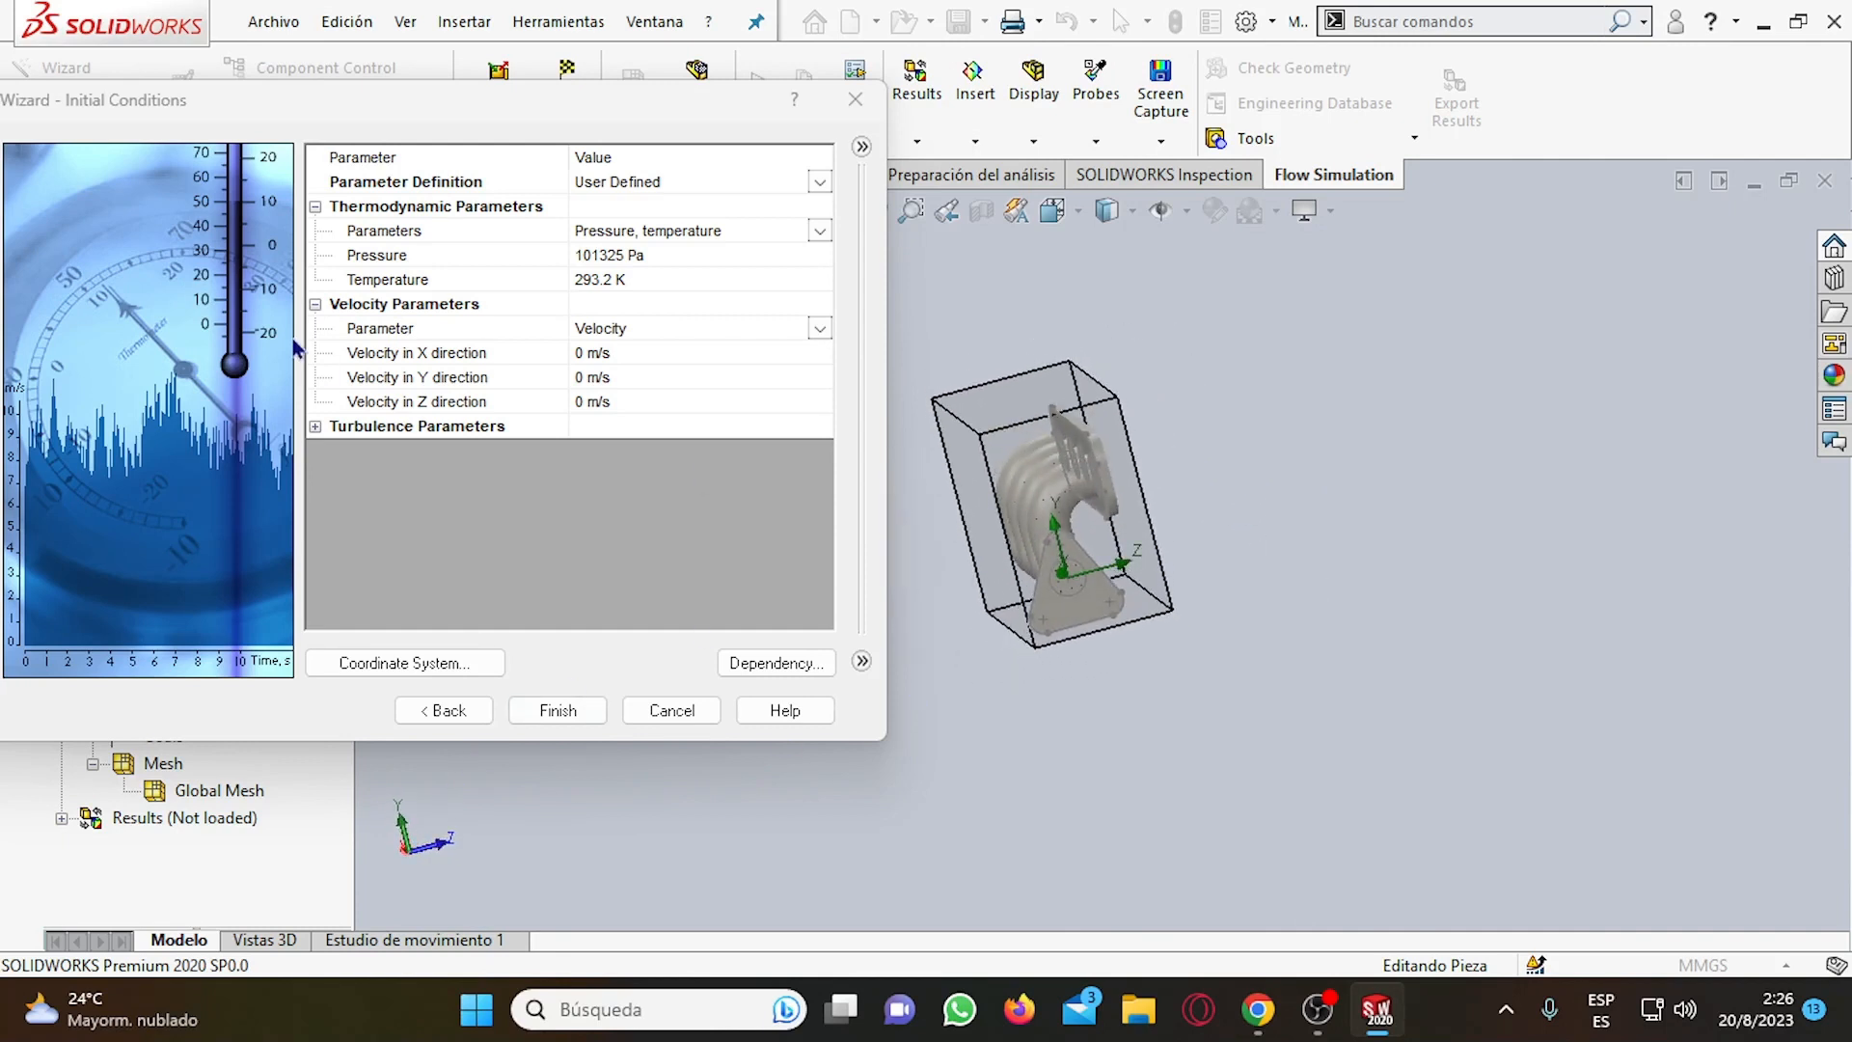
Set the initial velocity in the Z direction to 5 m/s and check its direction on the manifold.
click(584, 384)
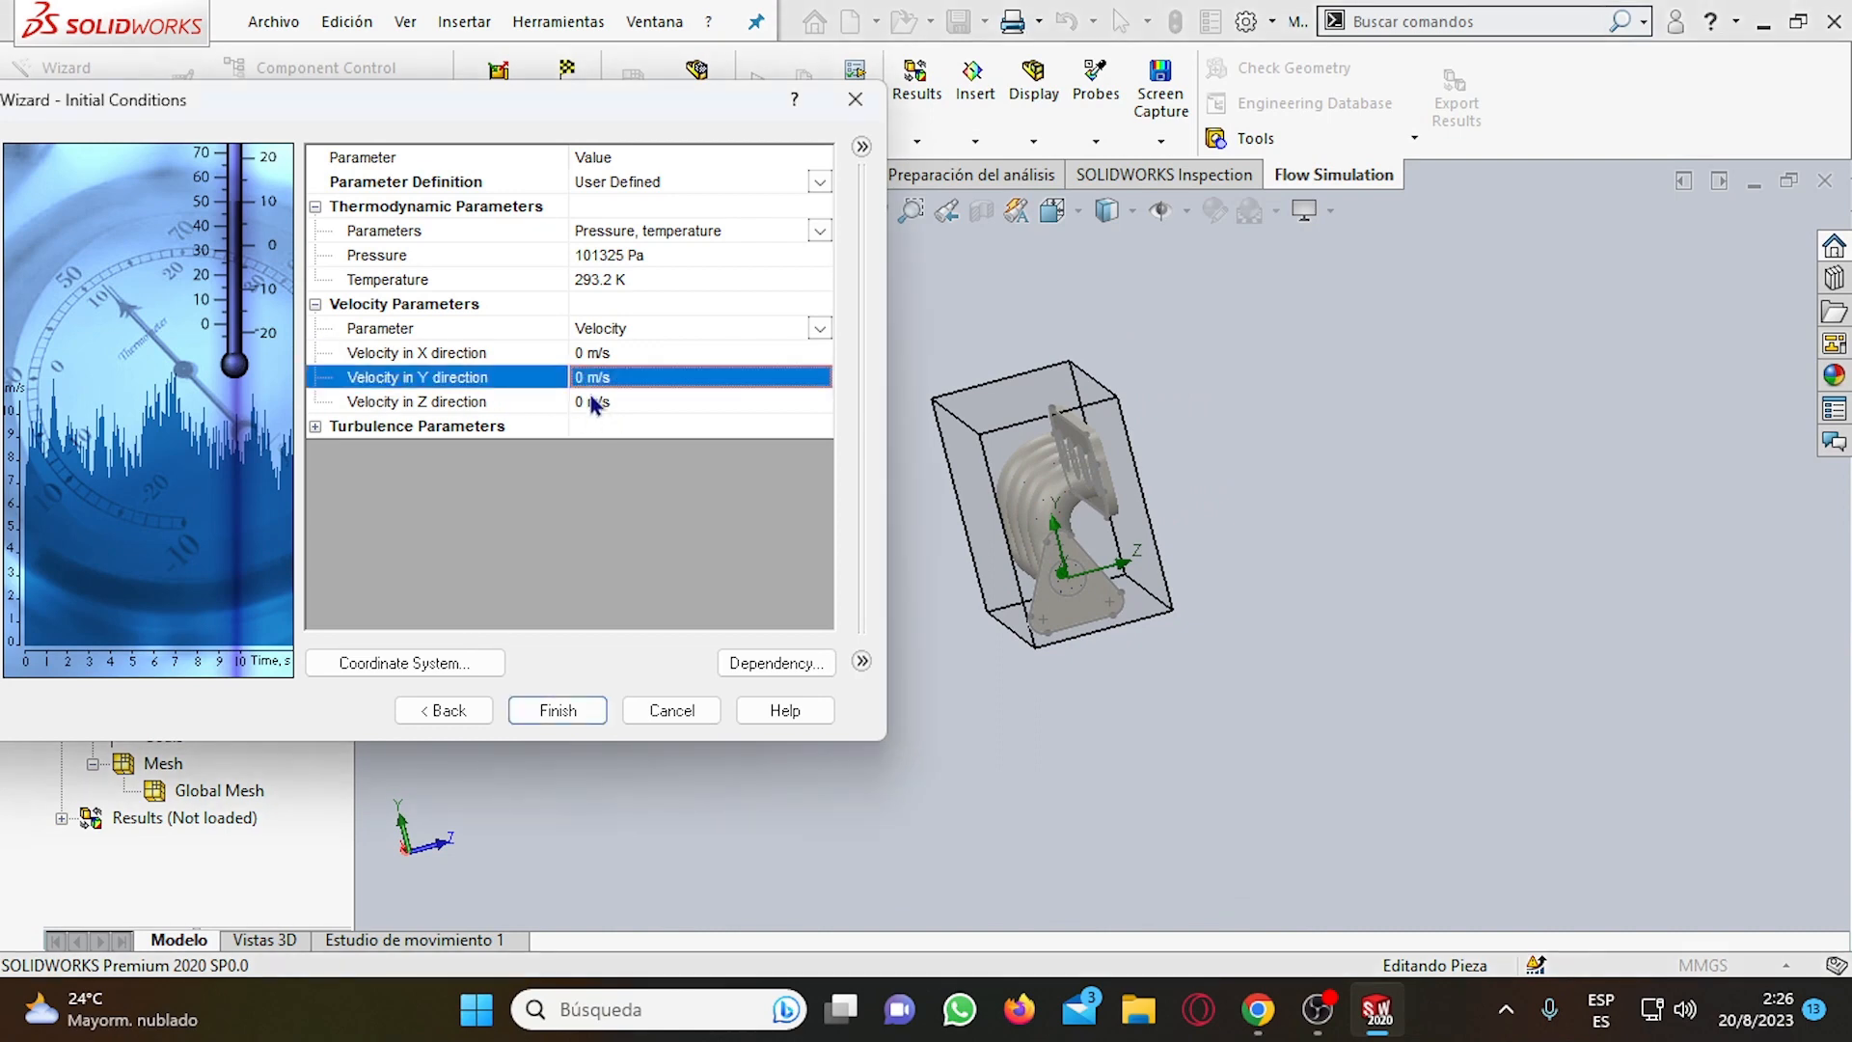
click(595, 403)
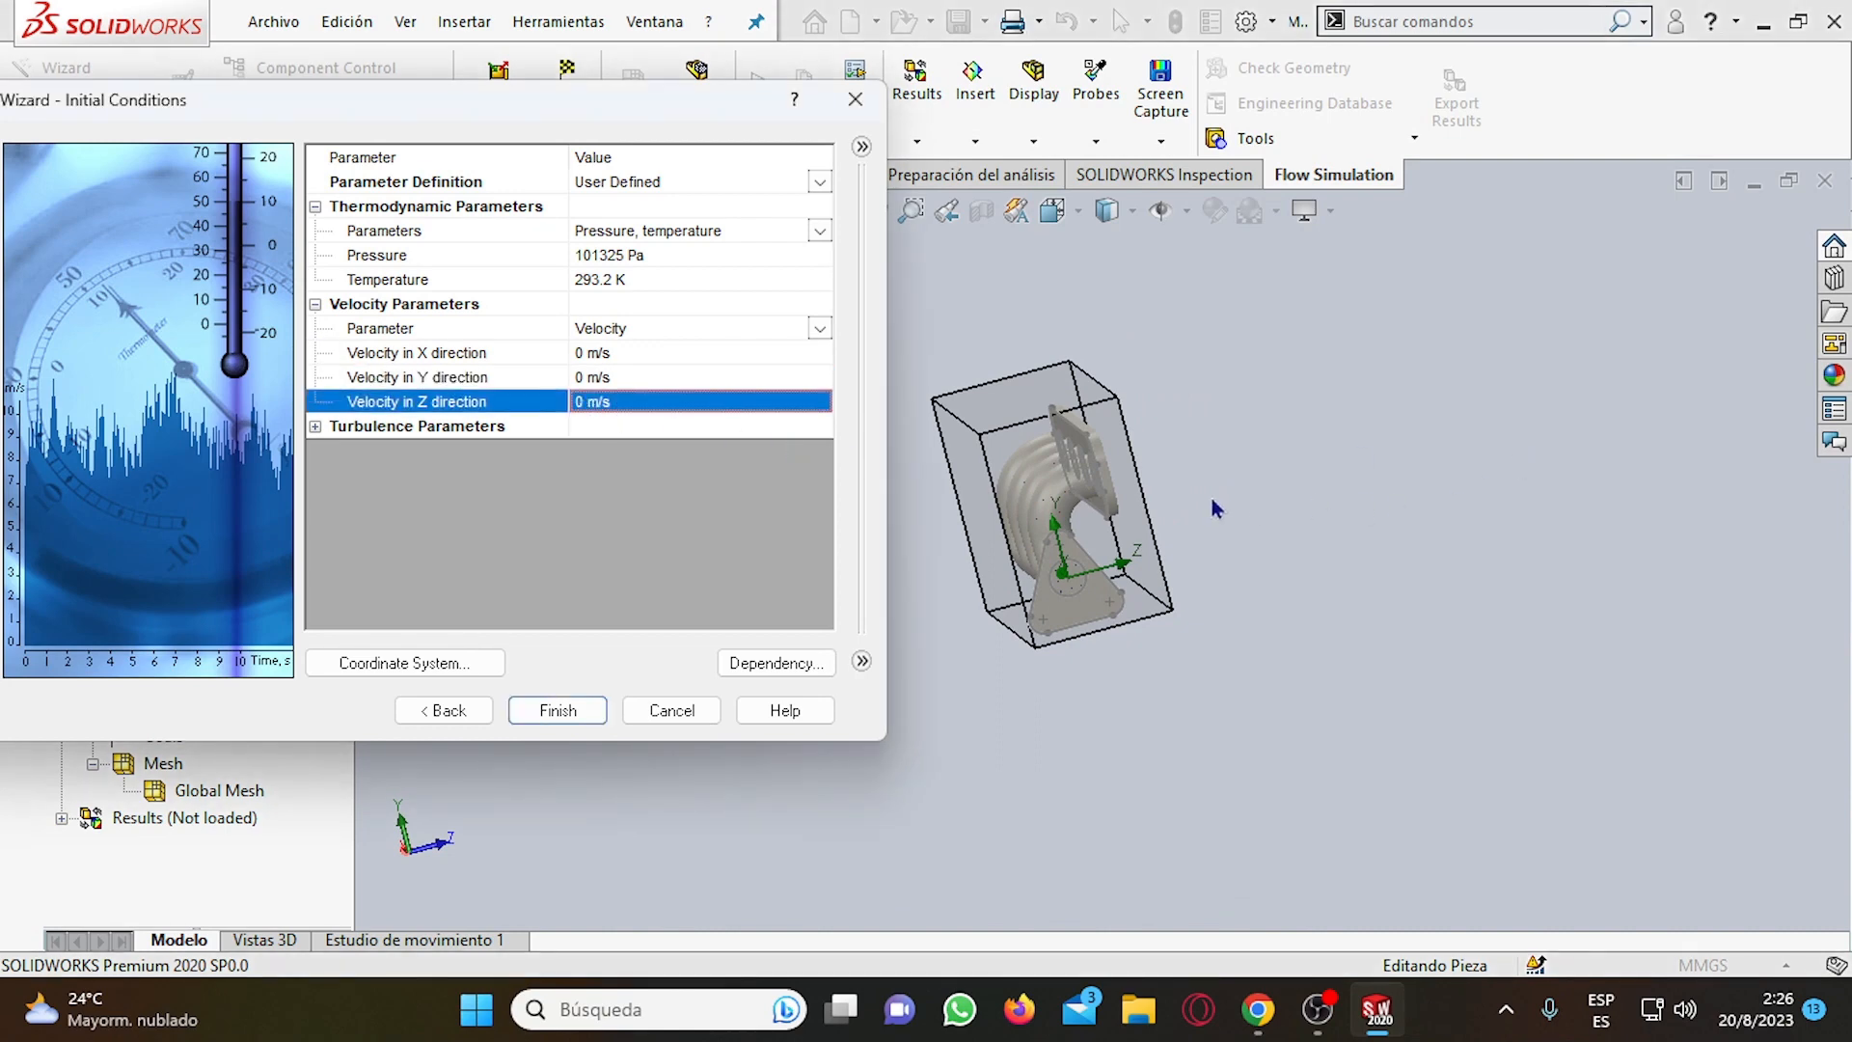
click(588, 402)
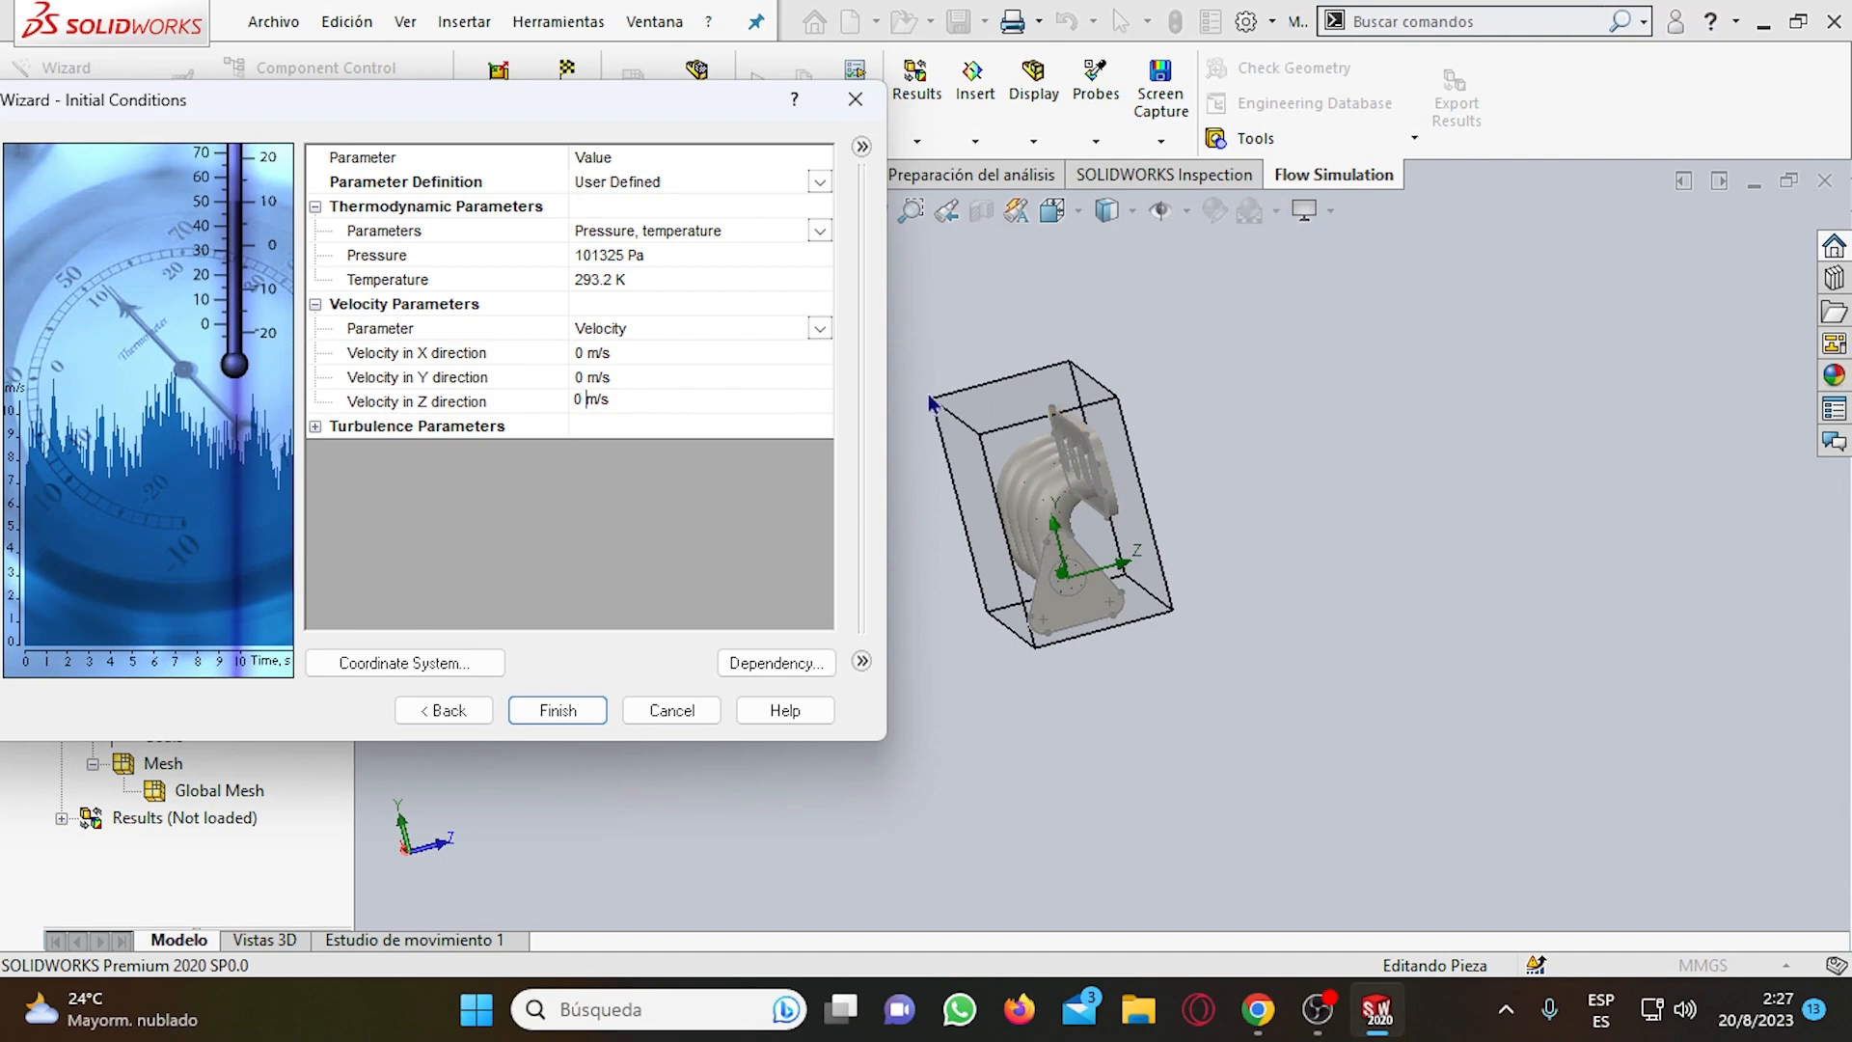
text(5)
middle_drag(1479, 529, 1442, 575)
middle_drag(1144, 685, 1140, 599)
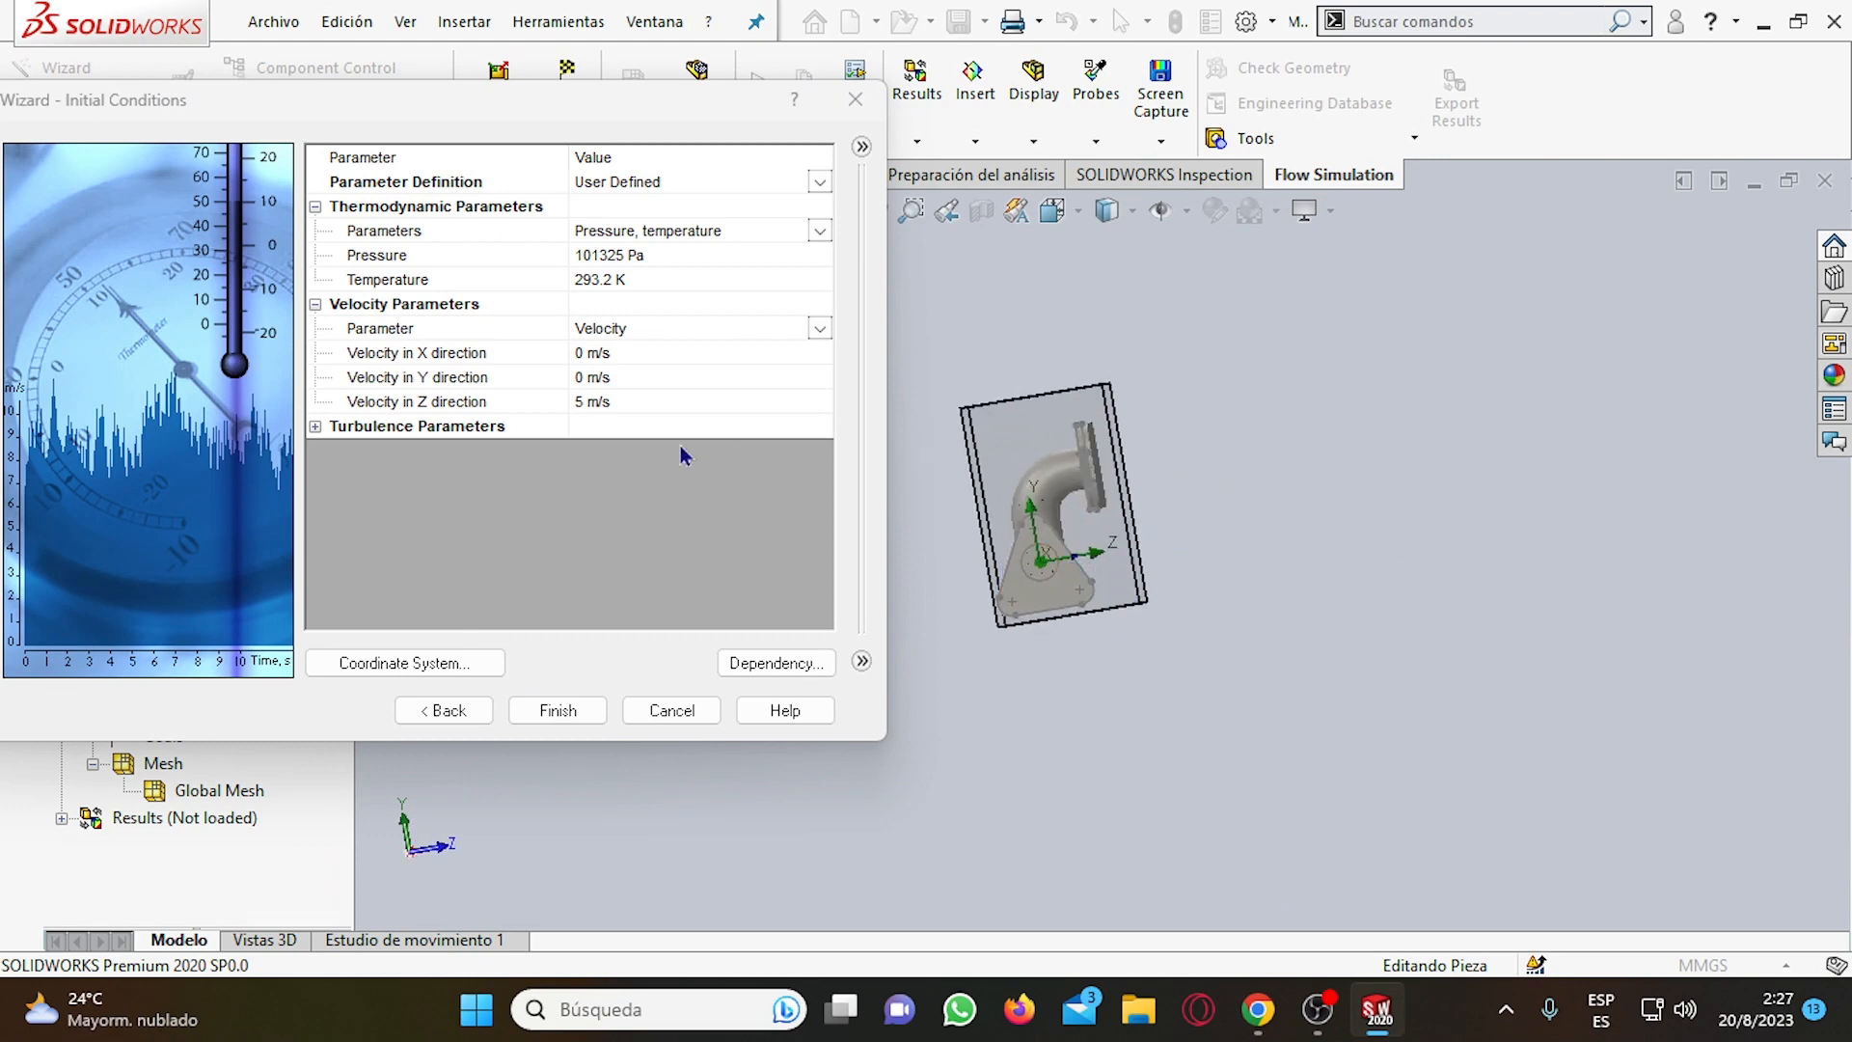
Set the initial velocity in the Z direction to -5 m/s and finish the project wizard.
click(576, 401)
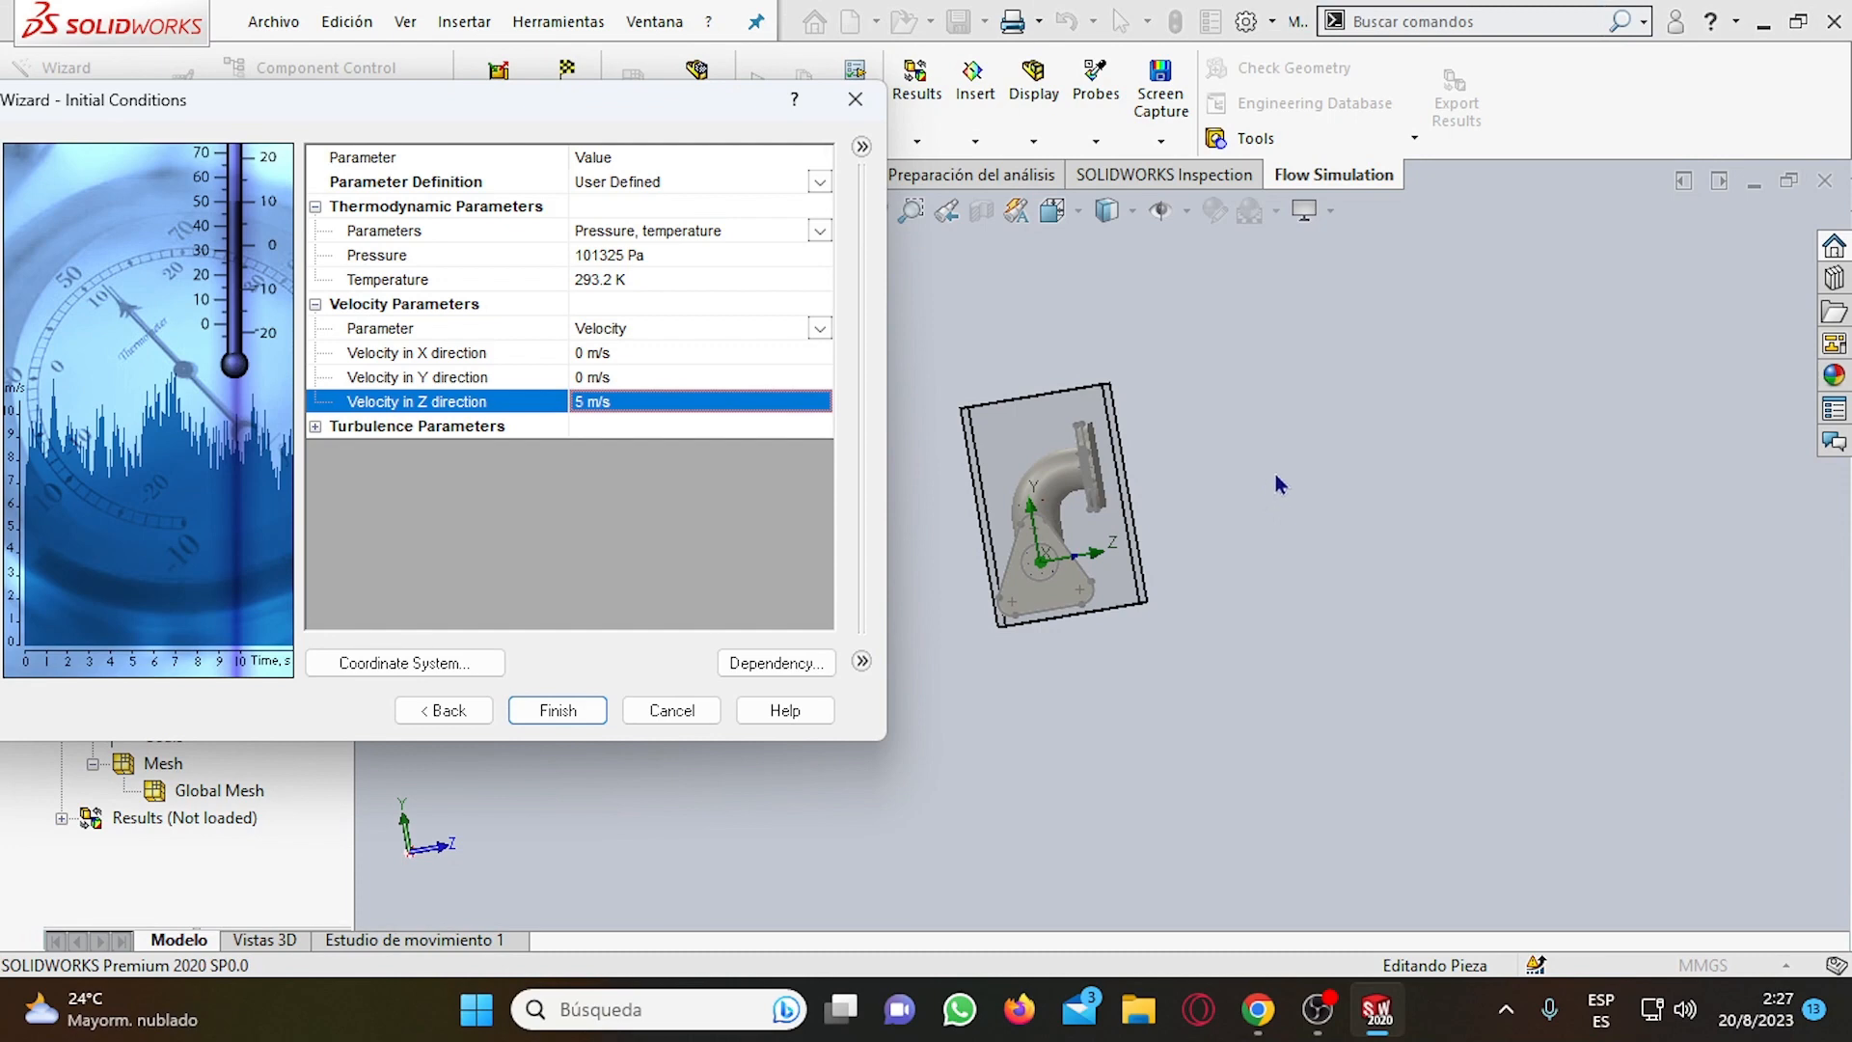
middle_drag(1280, 484, 1233, 516)
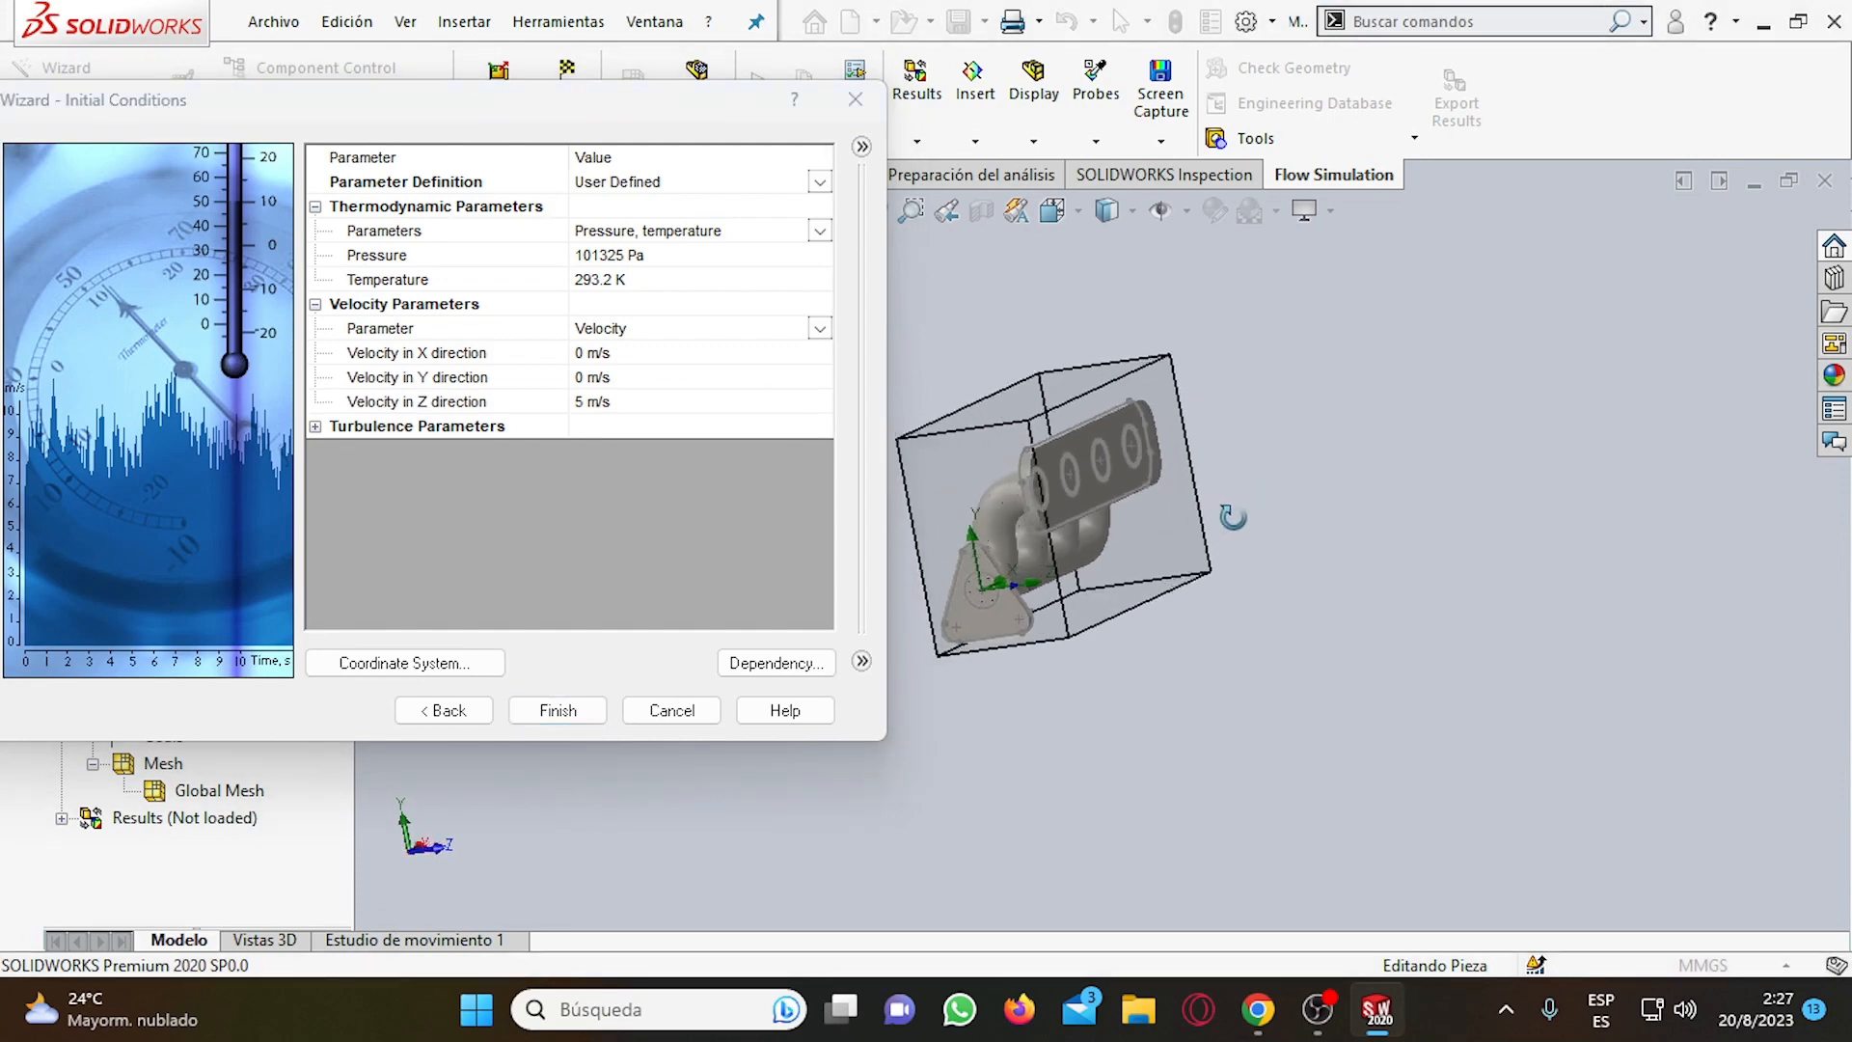
click(580, 401)
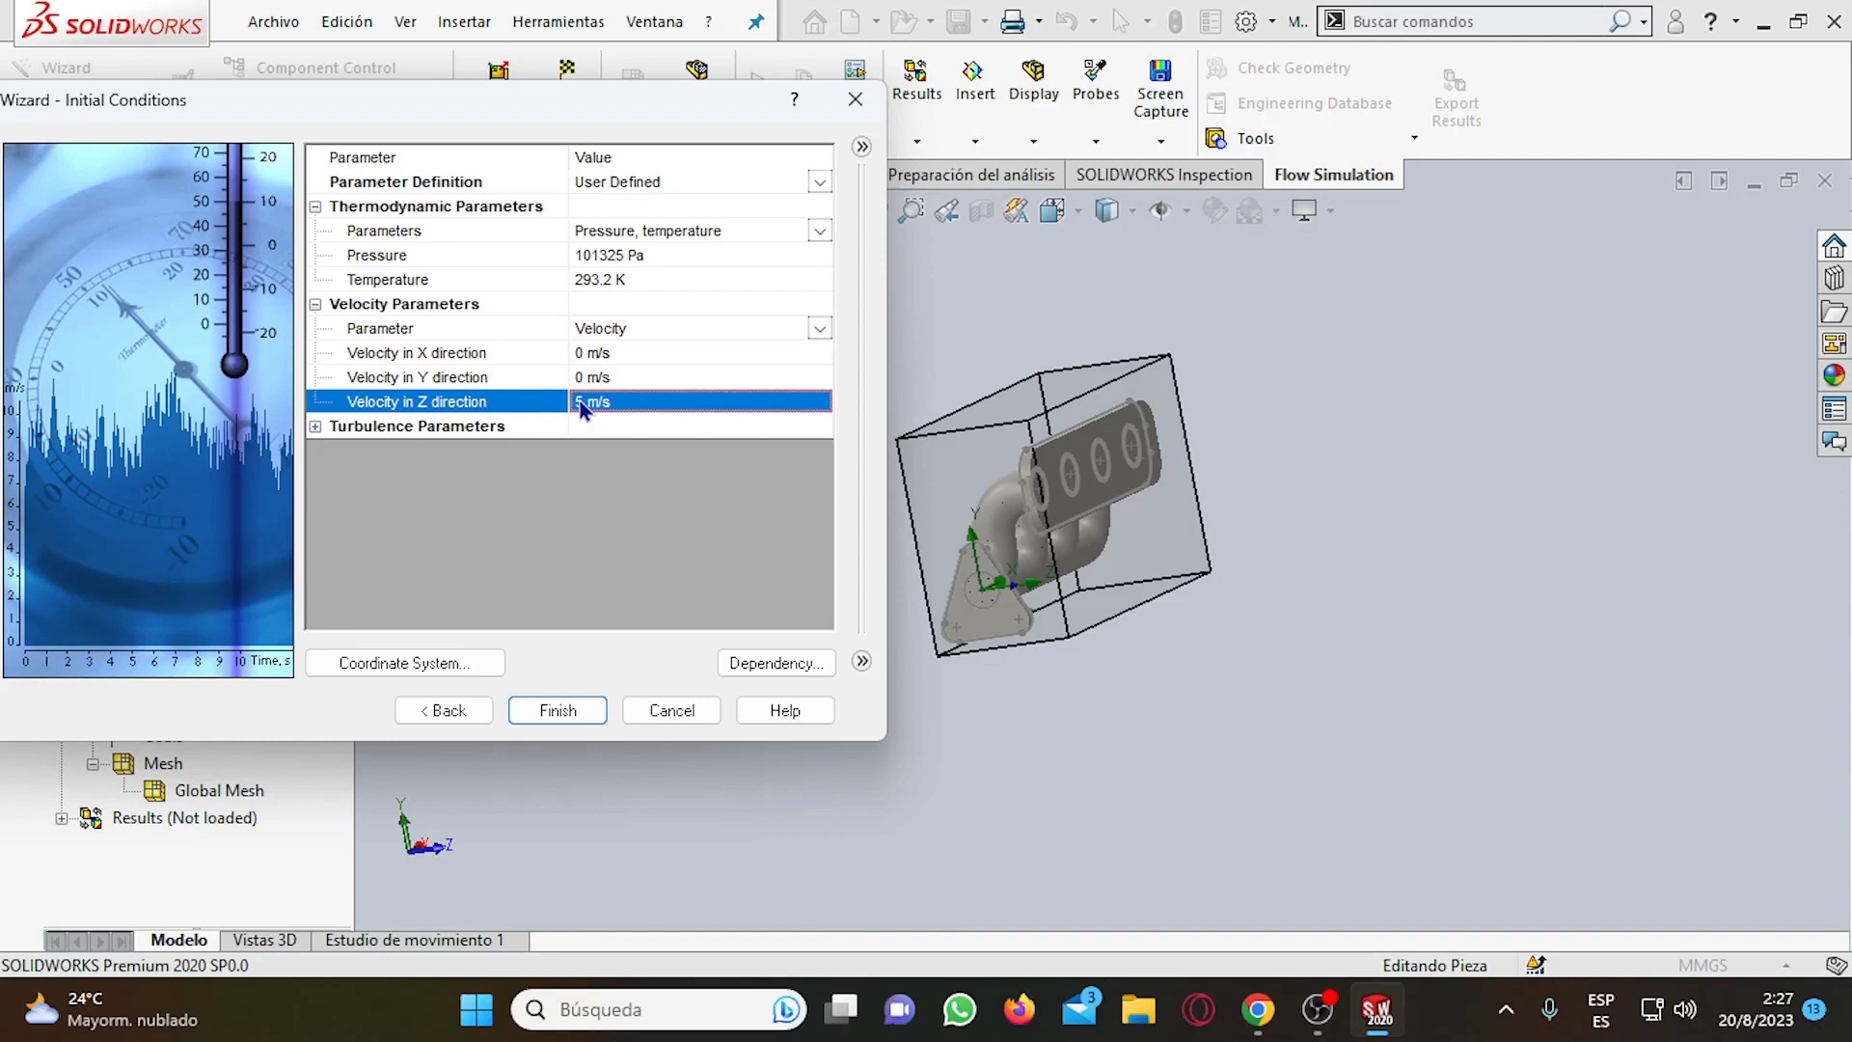
text(-5)
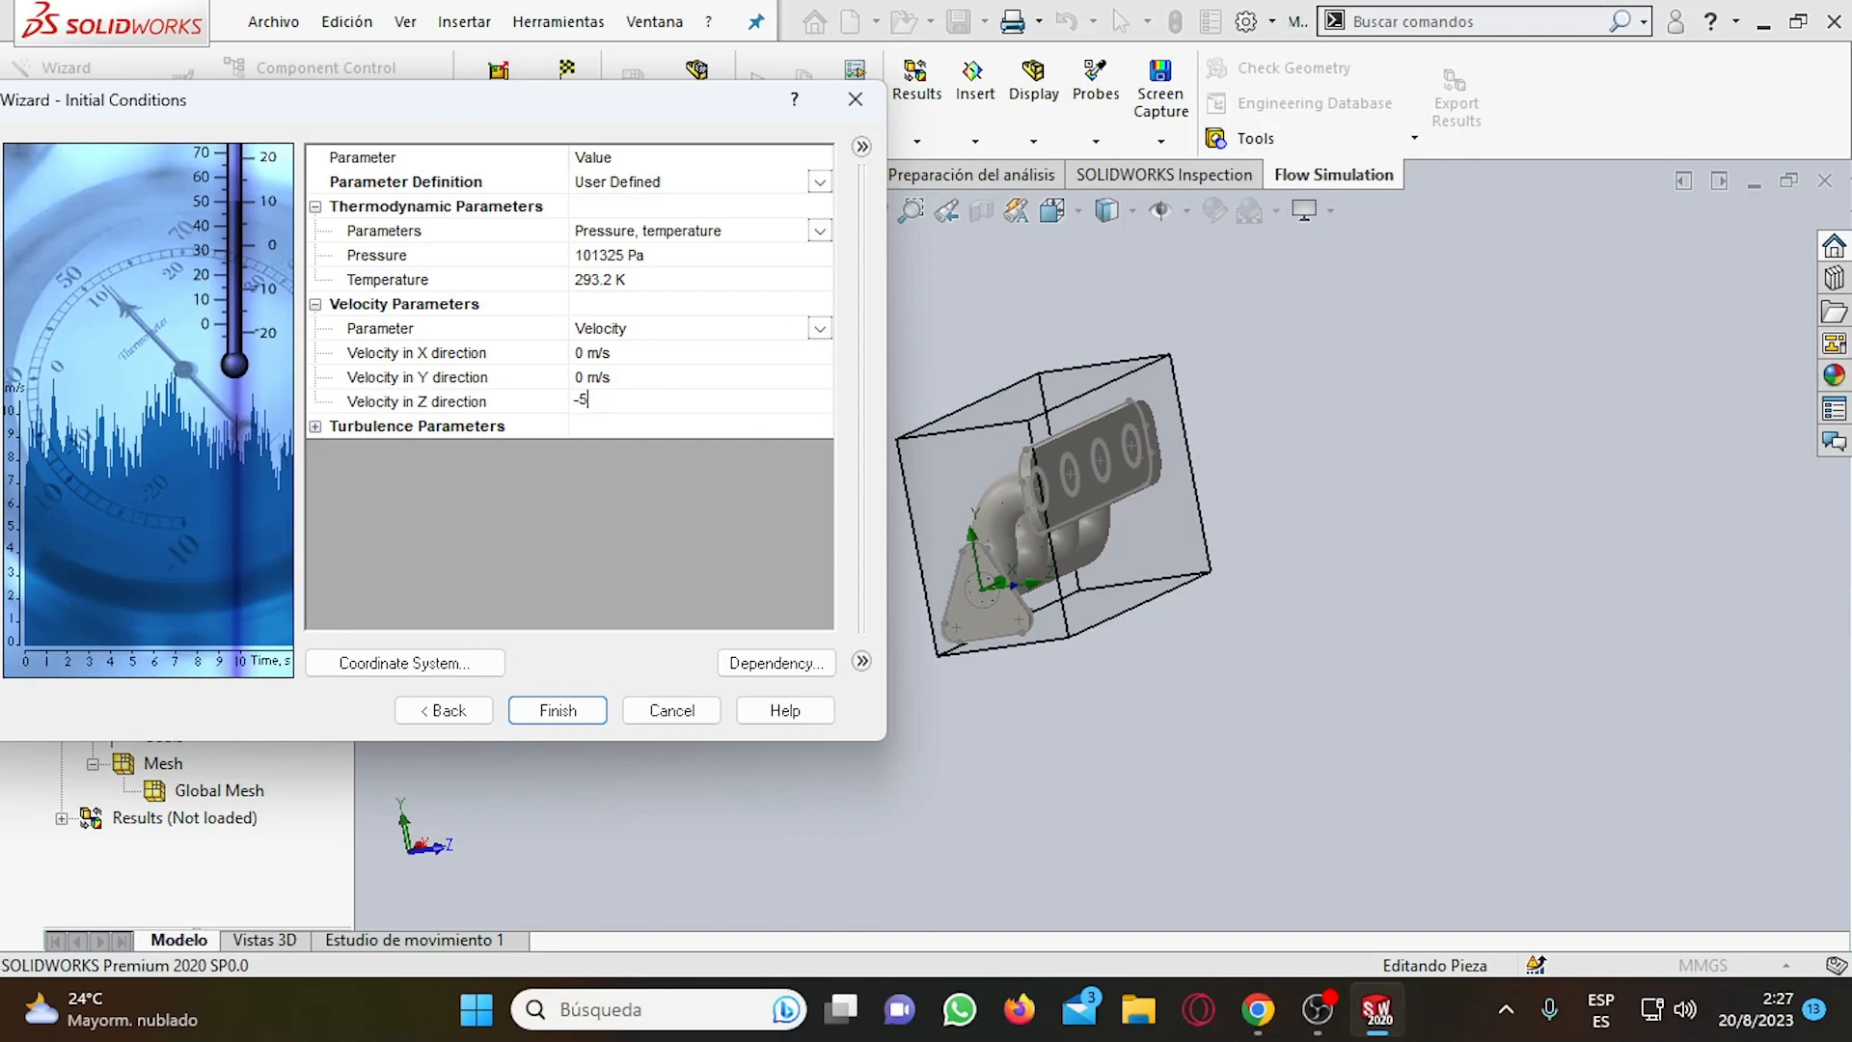
key(Return)
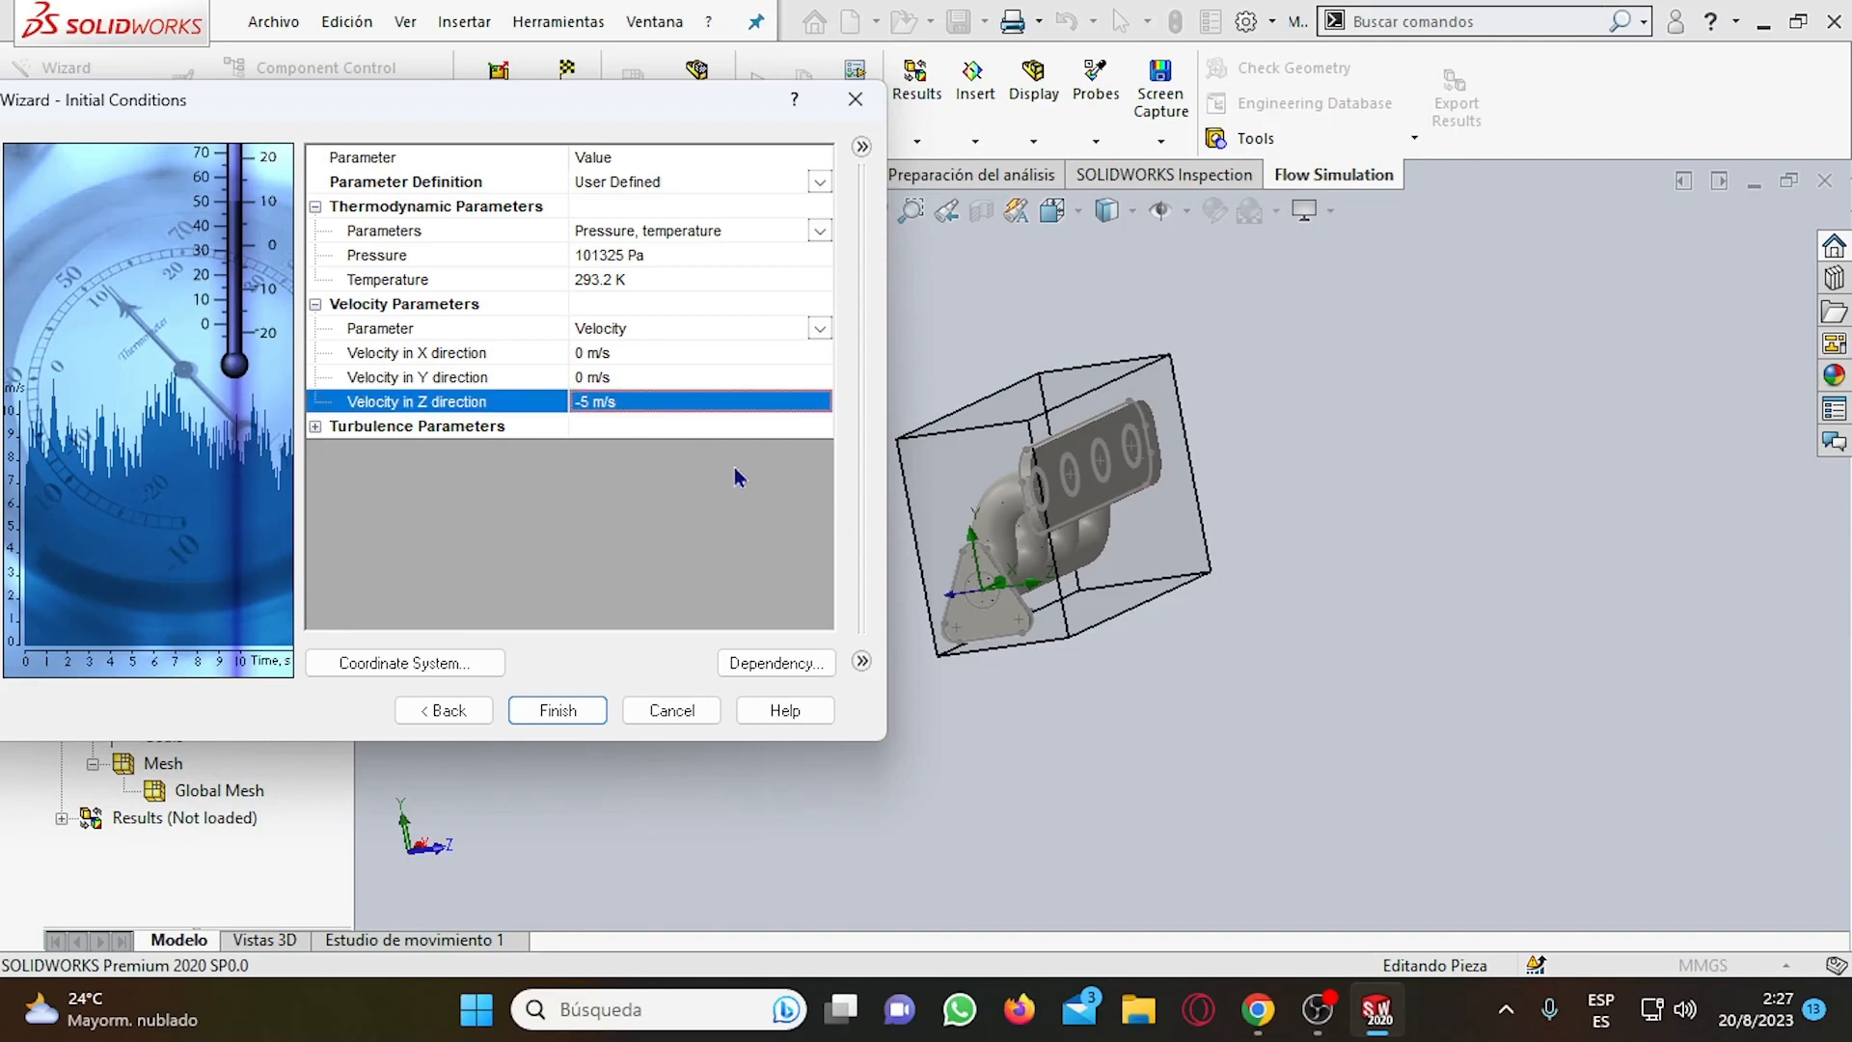
middle_drag(1347, 524, 1406, 504)
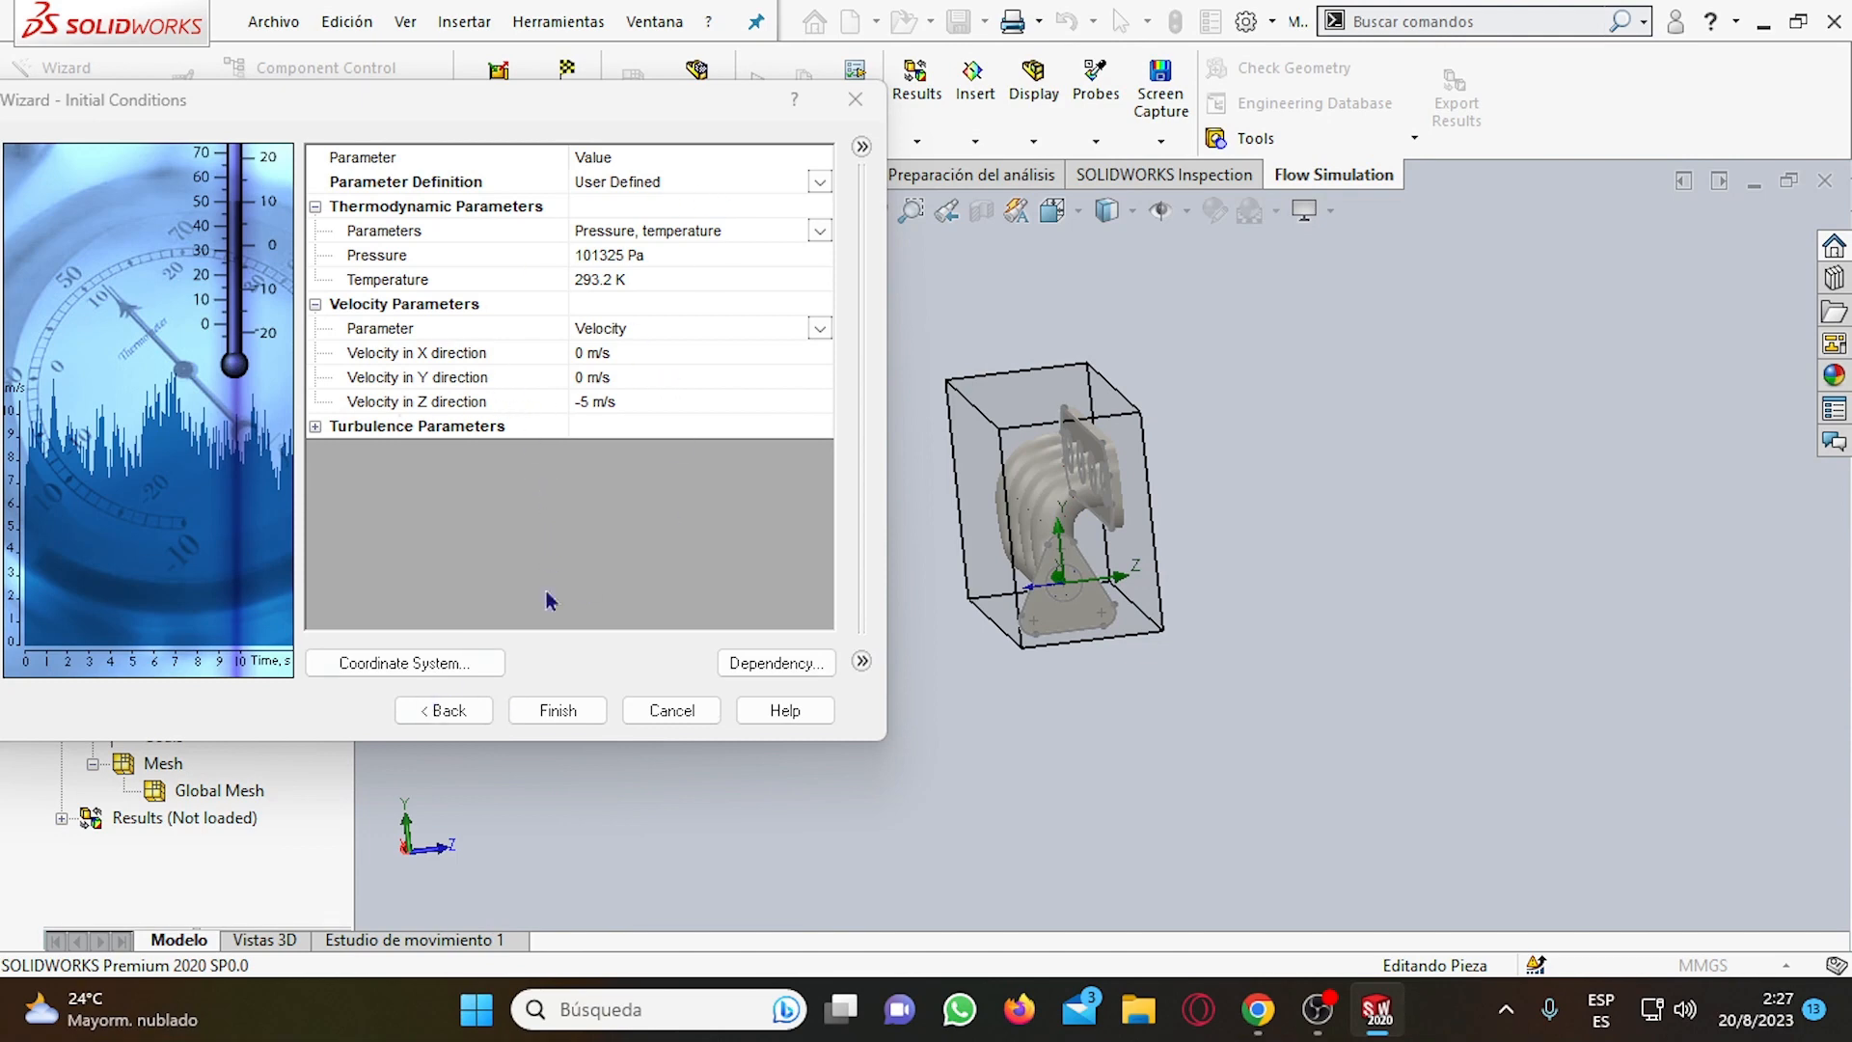
click(583, 710)
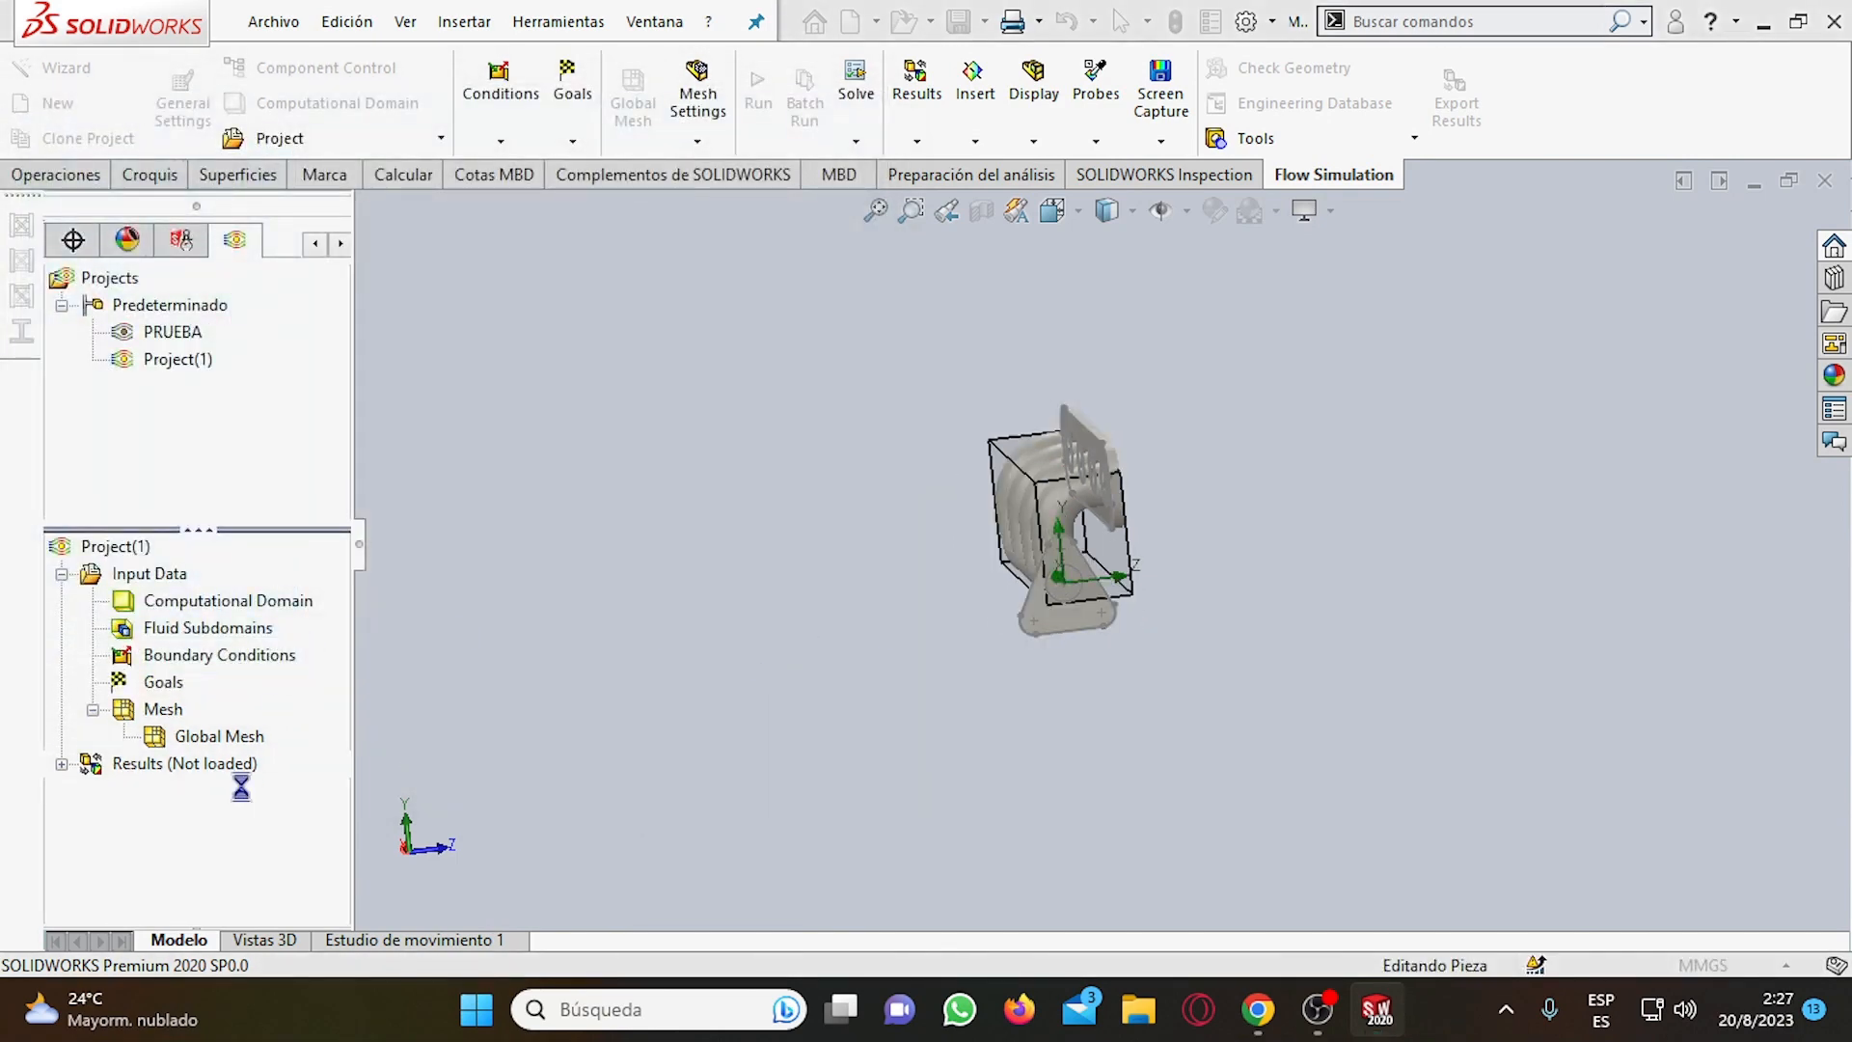
Start a new boundary condition in Project(1) with the manifold's four-port flange facing the view.
scroll(1073, 546, down, 5)
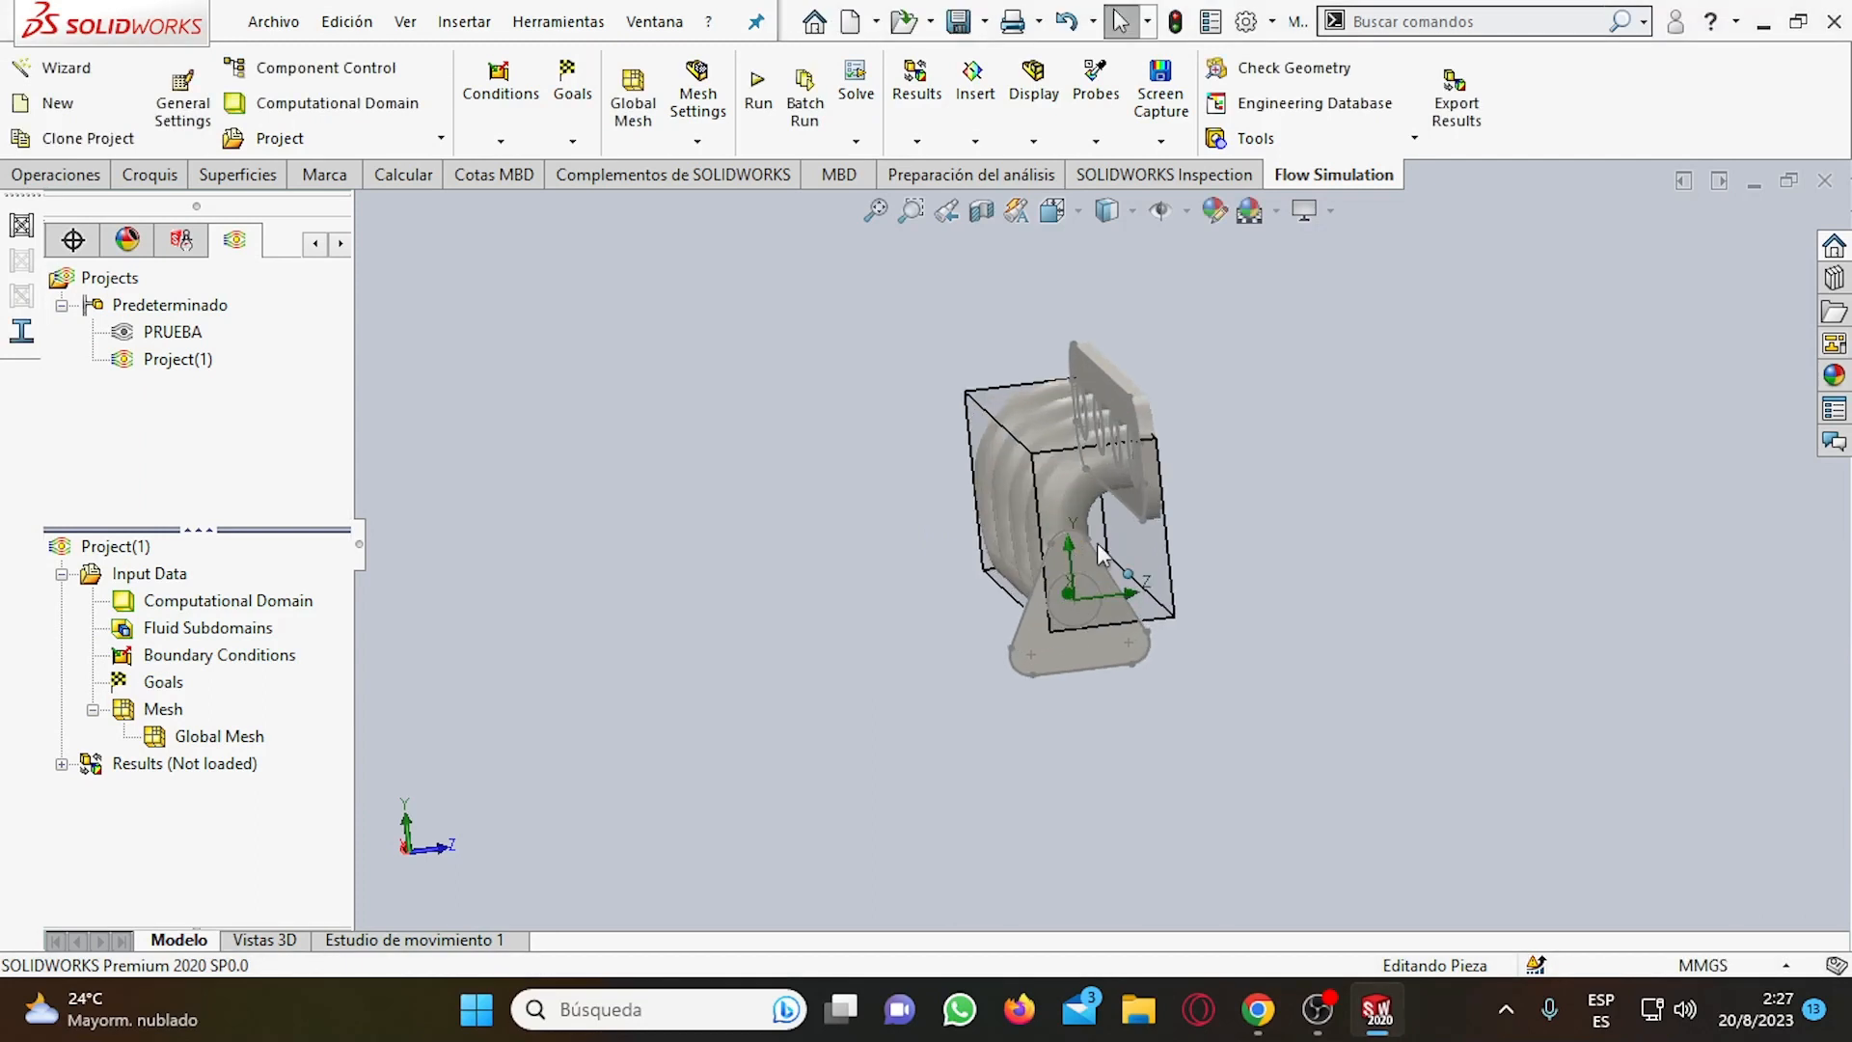
middle_drag(1437, 546, 1364, 566)
middle_drag(1281, 591, 1410, 579)
key(Escape)
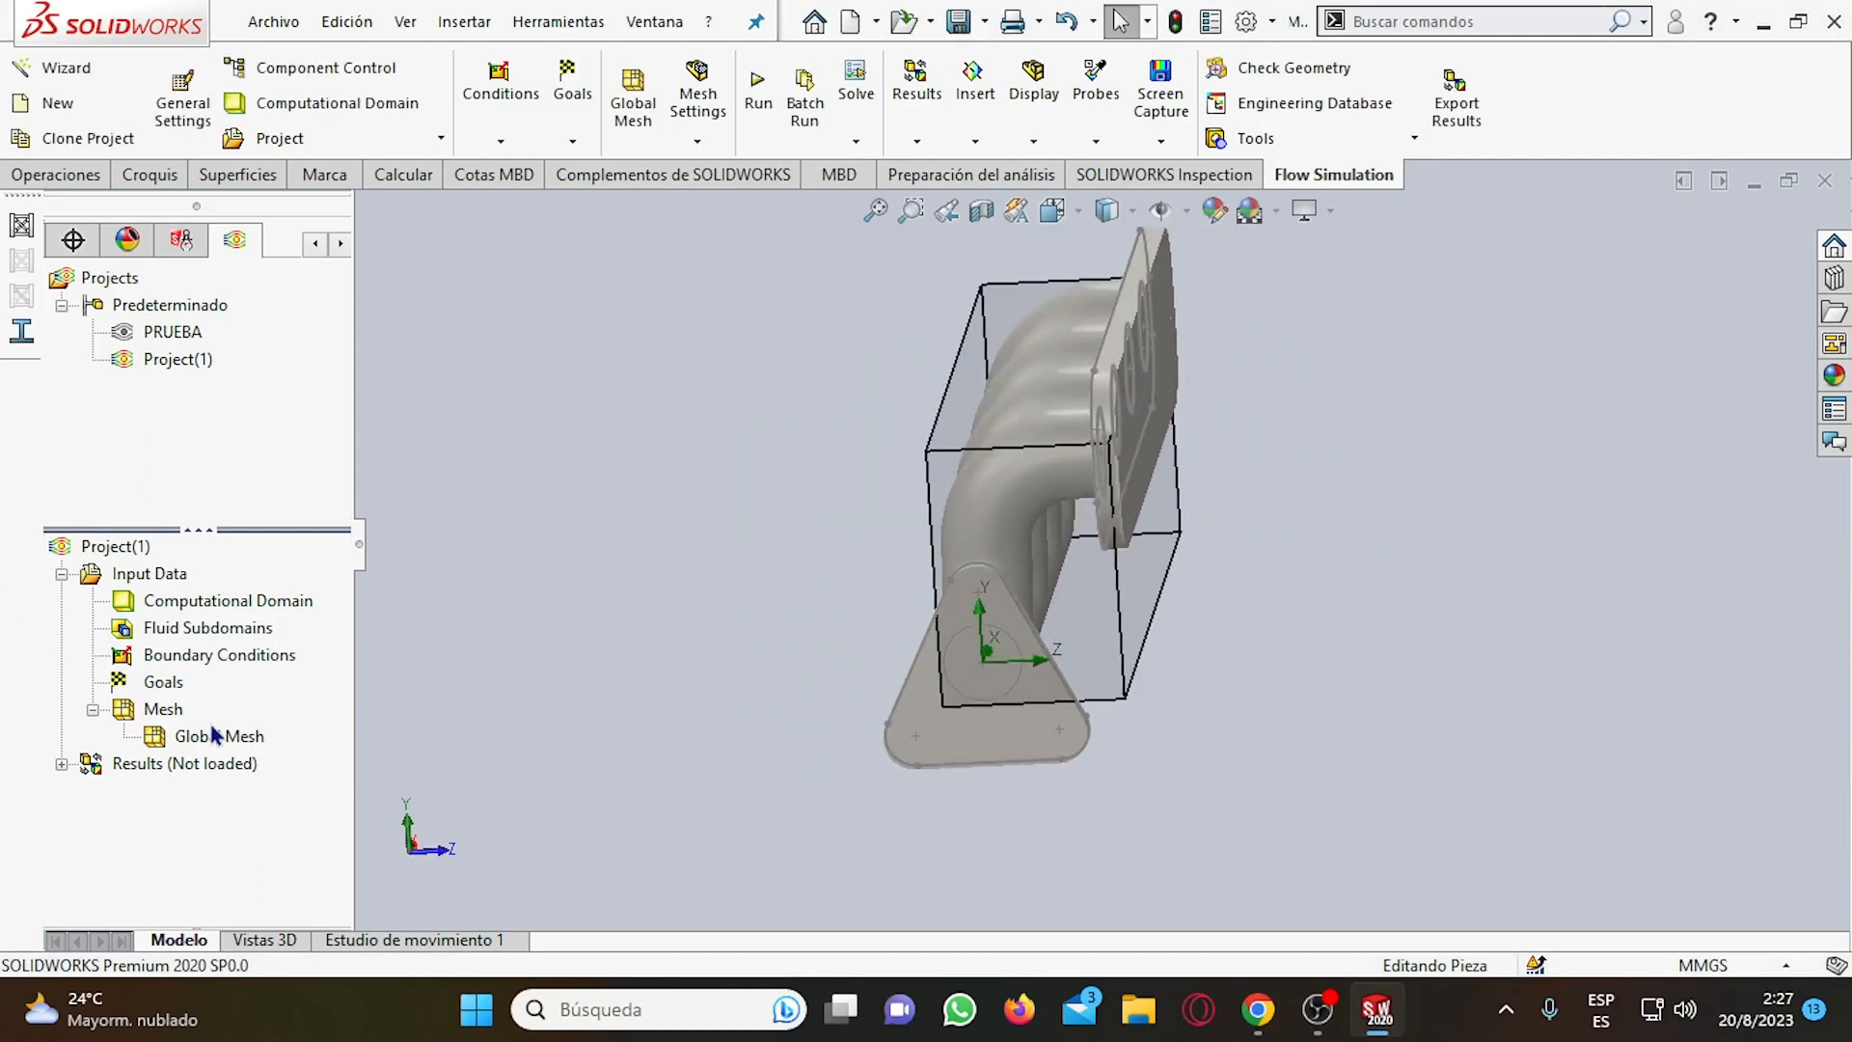
right_click(218, 663)
click(362, 675)
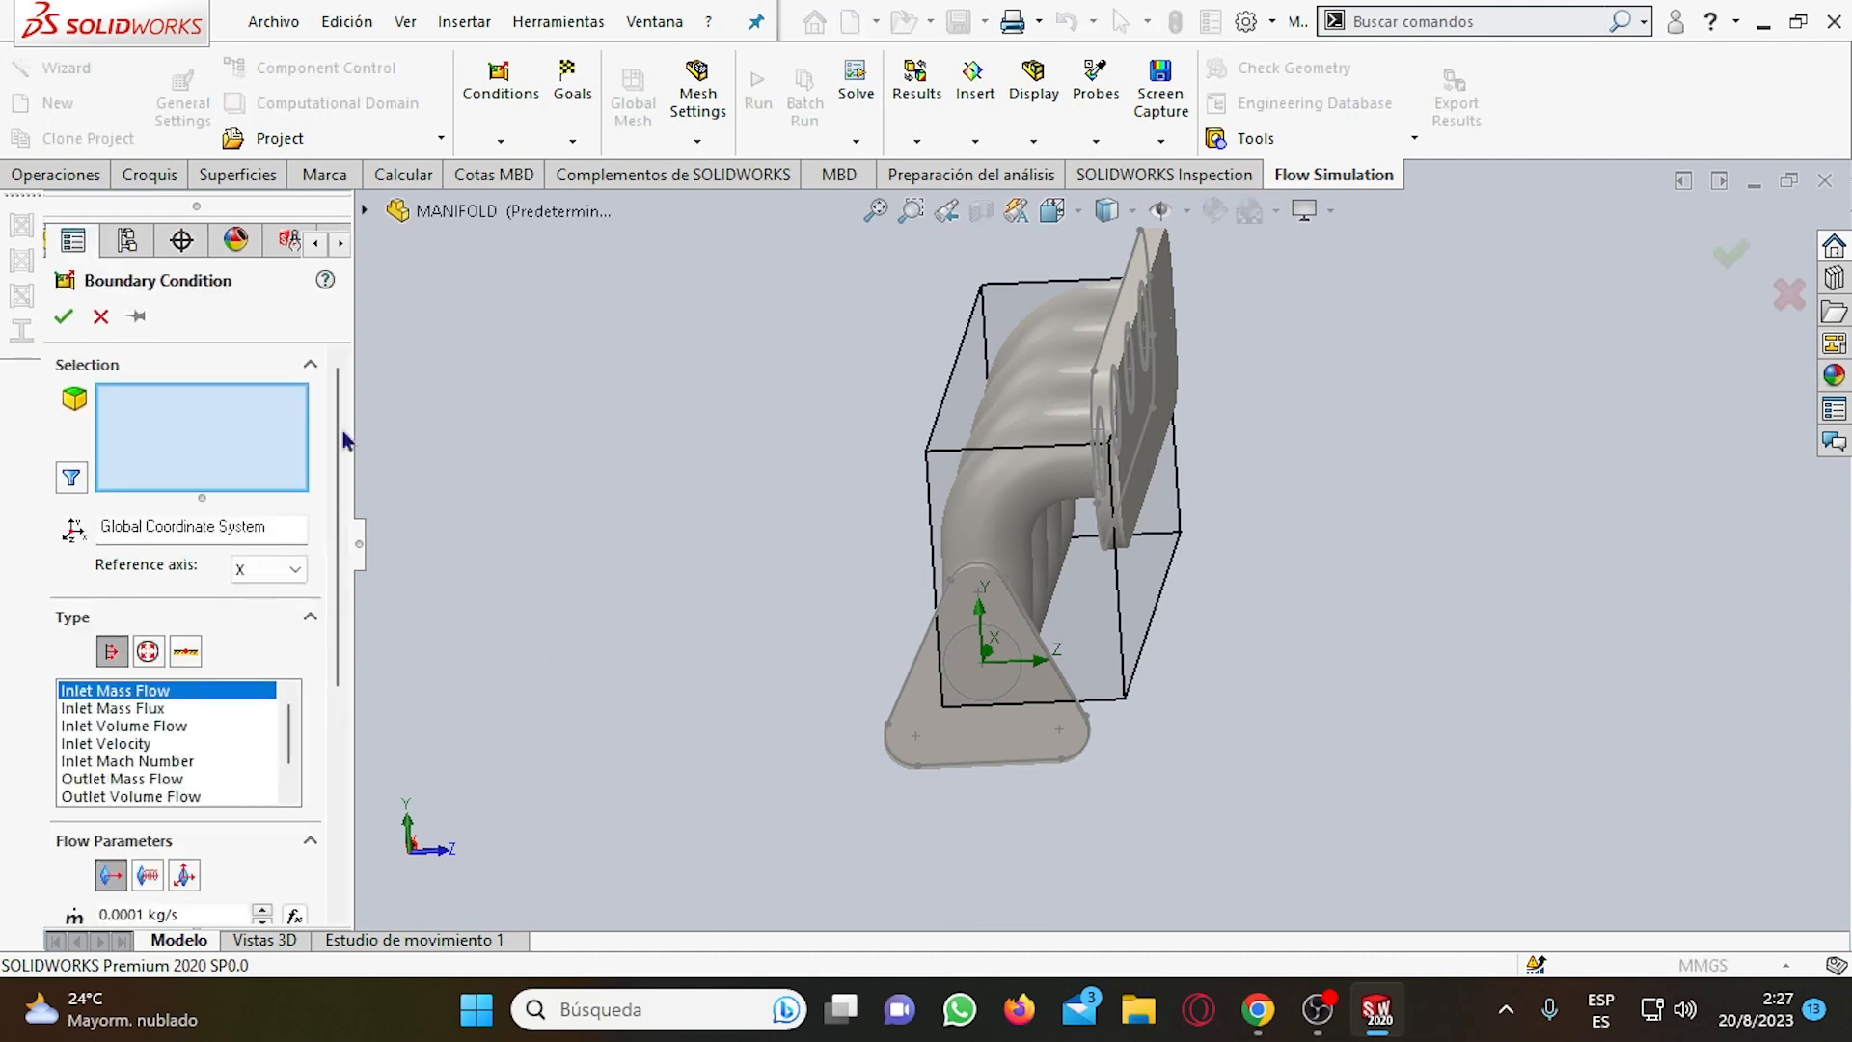
middle_drag(1373, 582, 1022, 450)
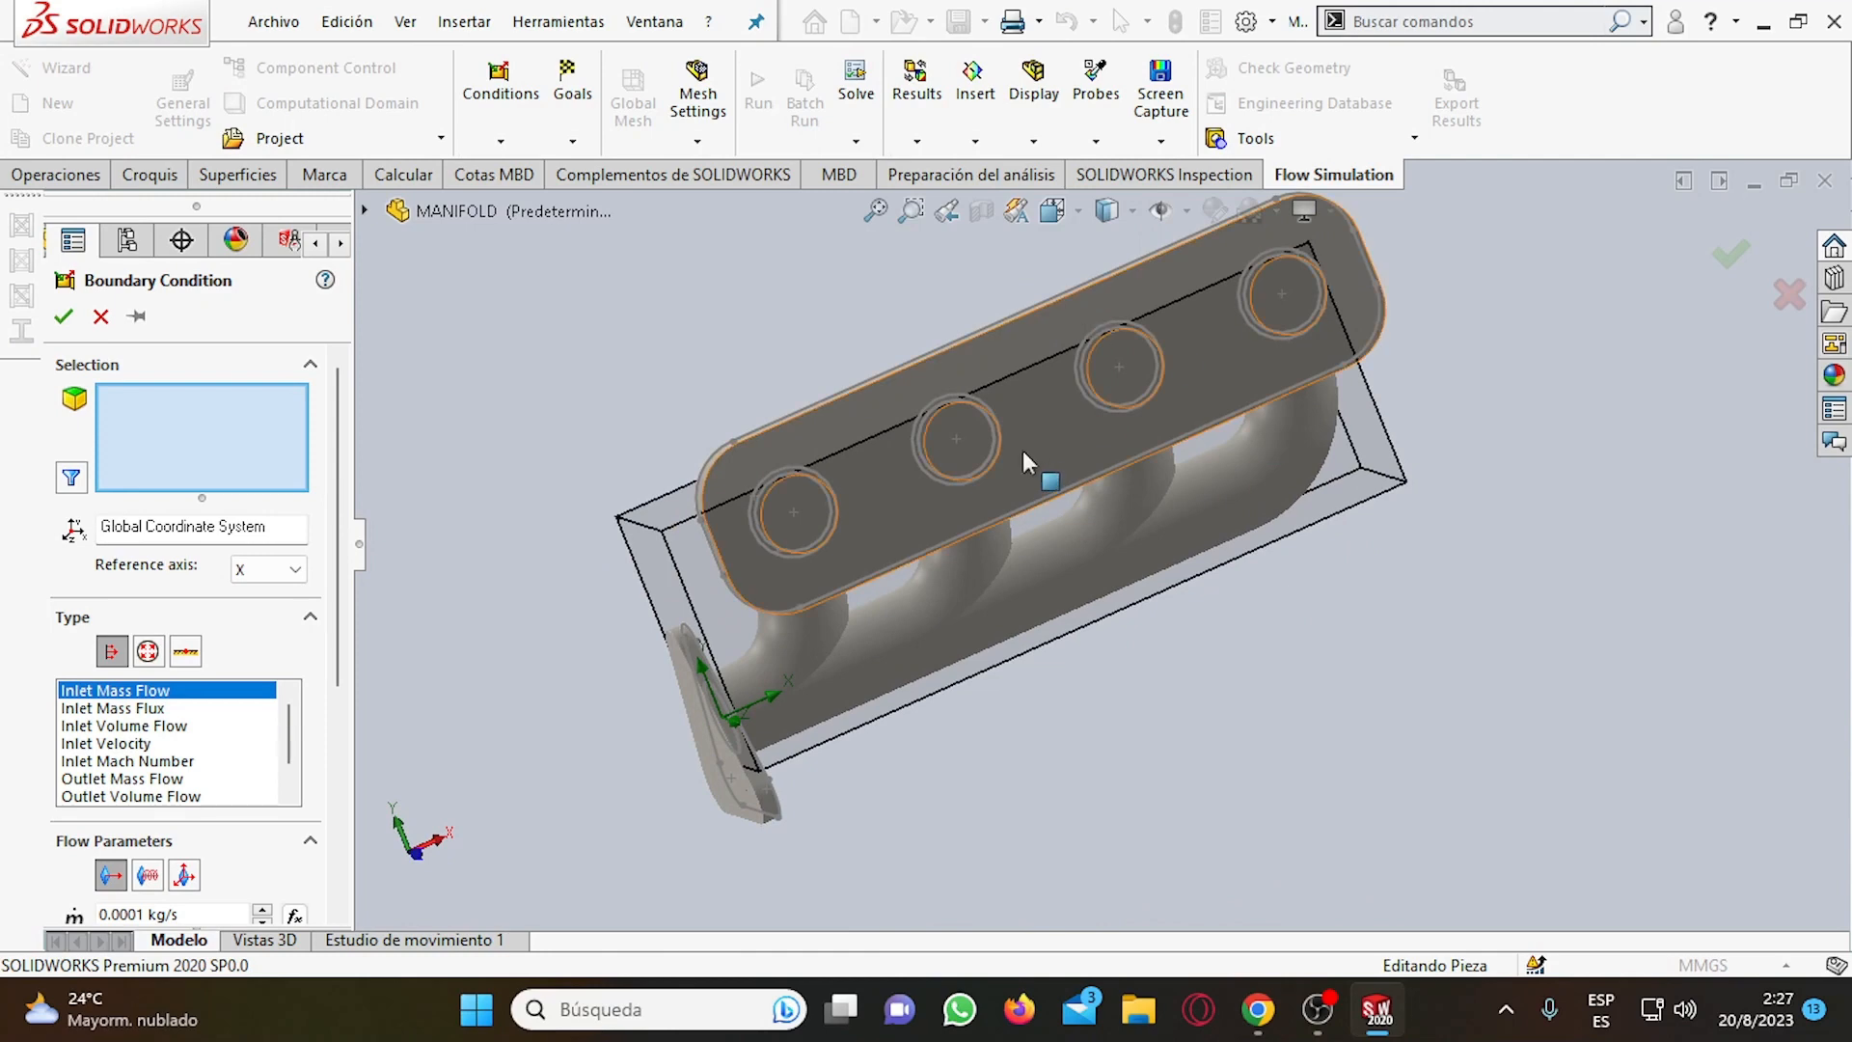
Try to select the internal Vaciado2 faces behind the lids of the four-port flange for the Inlet Mass Flow condition.
right_click(802, 498)
click(847, 583)
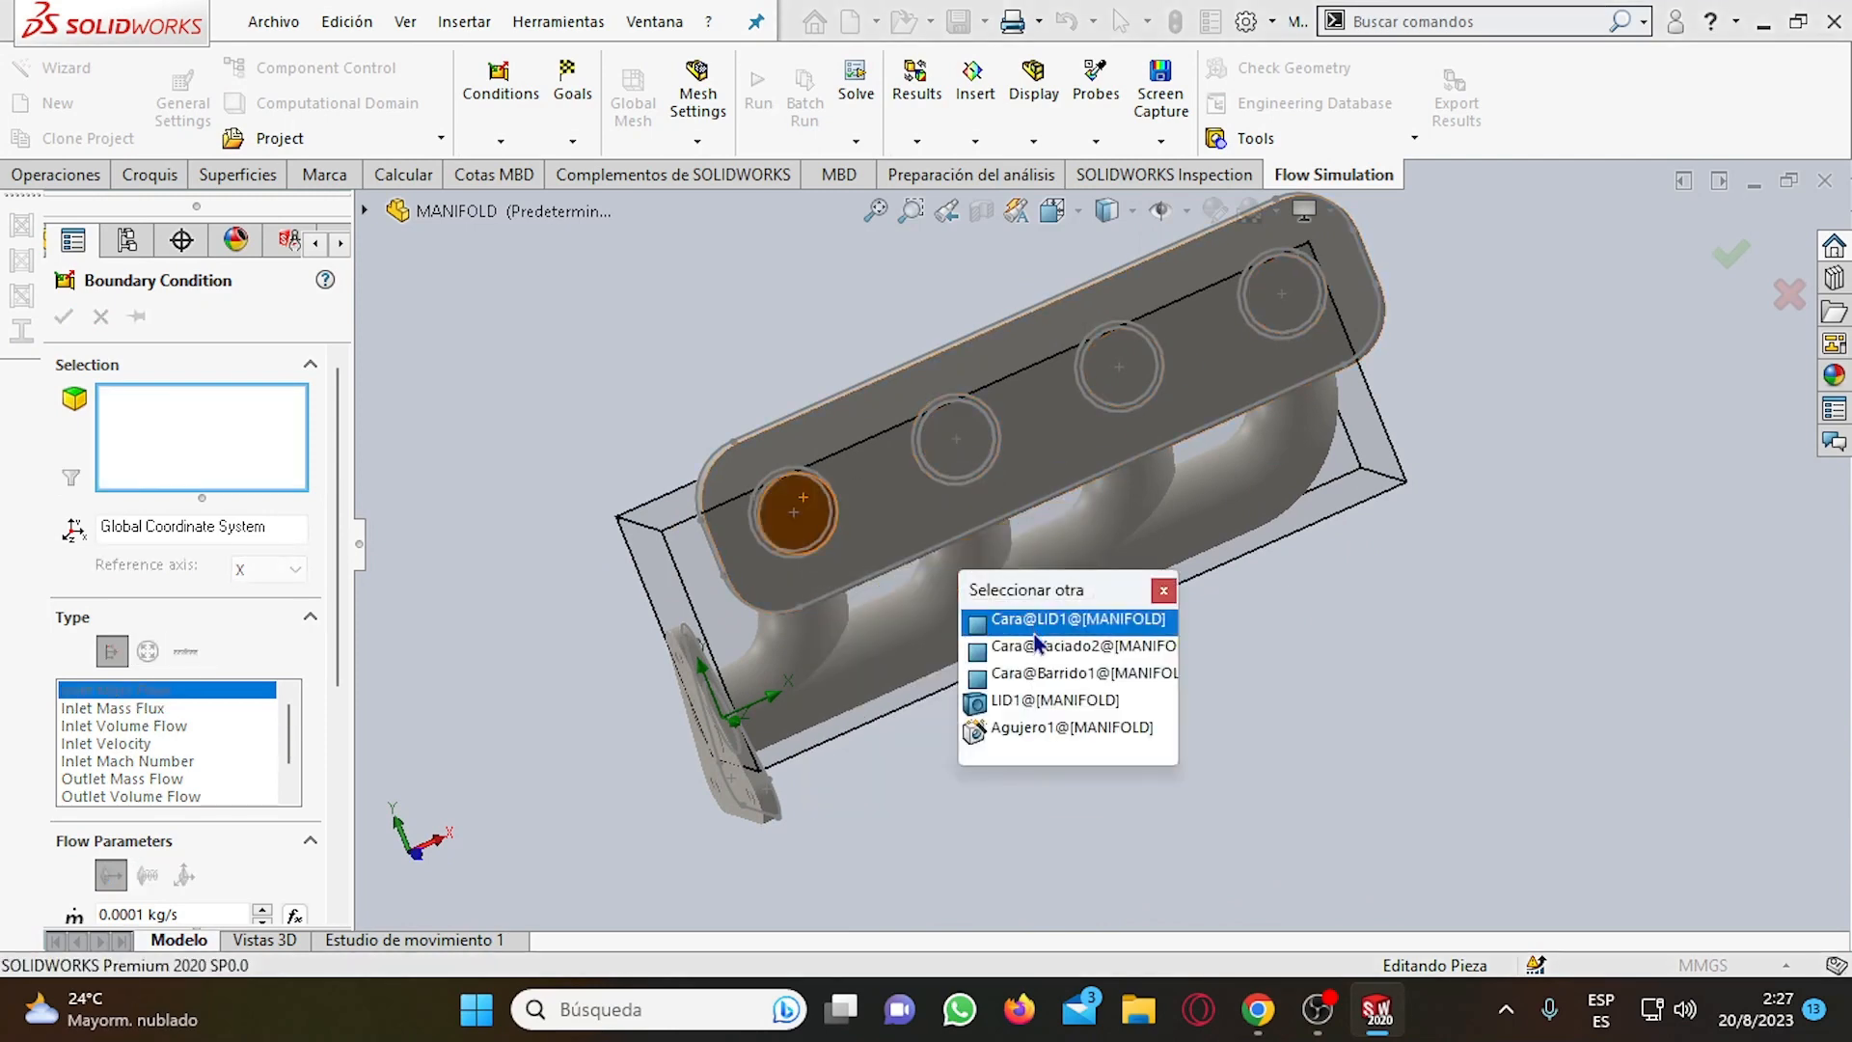
click(1047, 646)
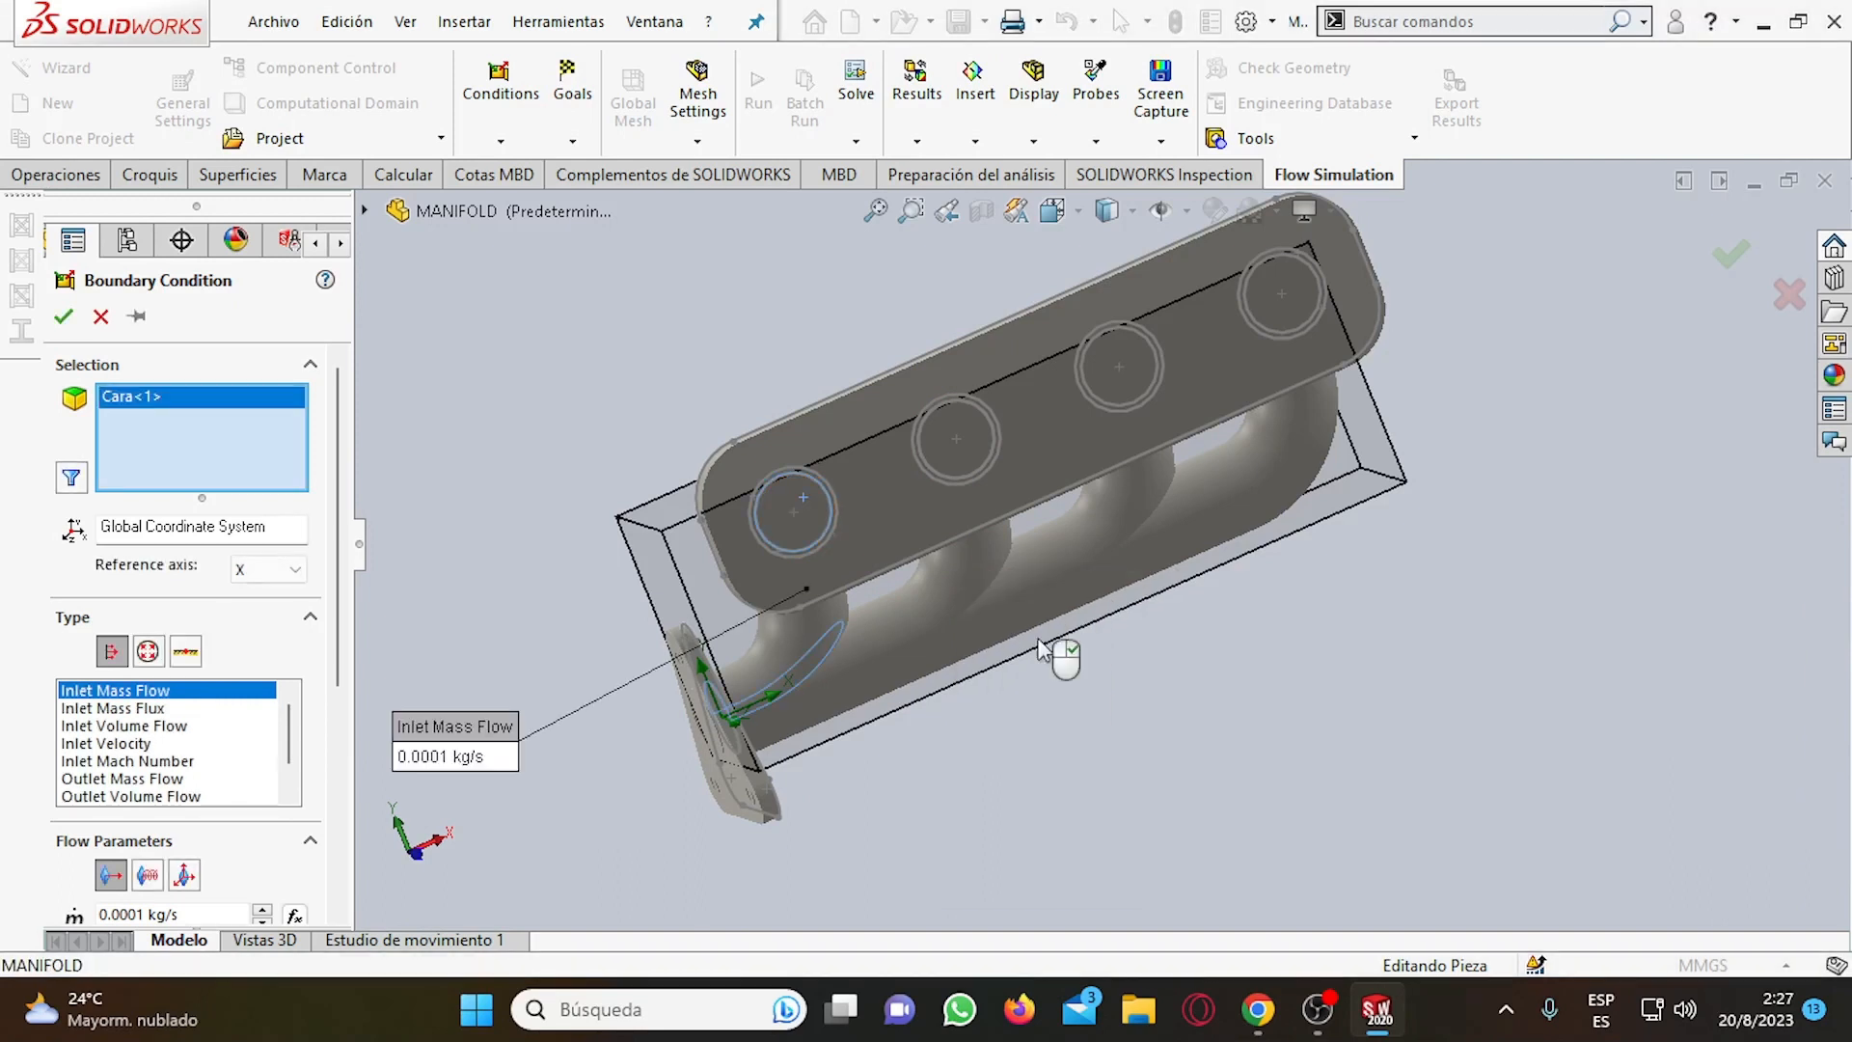
right_click(964, 425)
click(1008, 501)
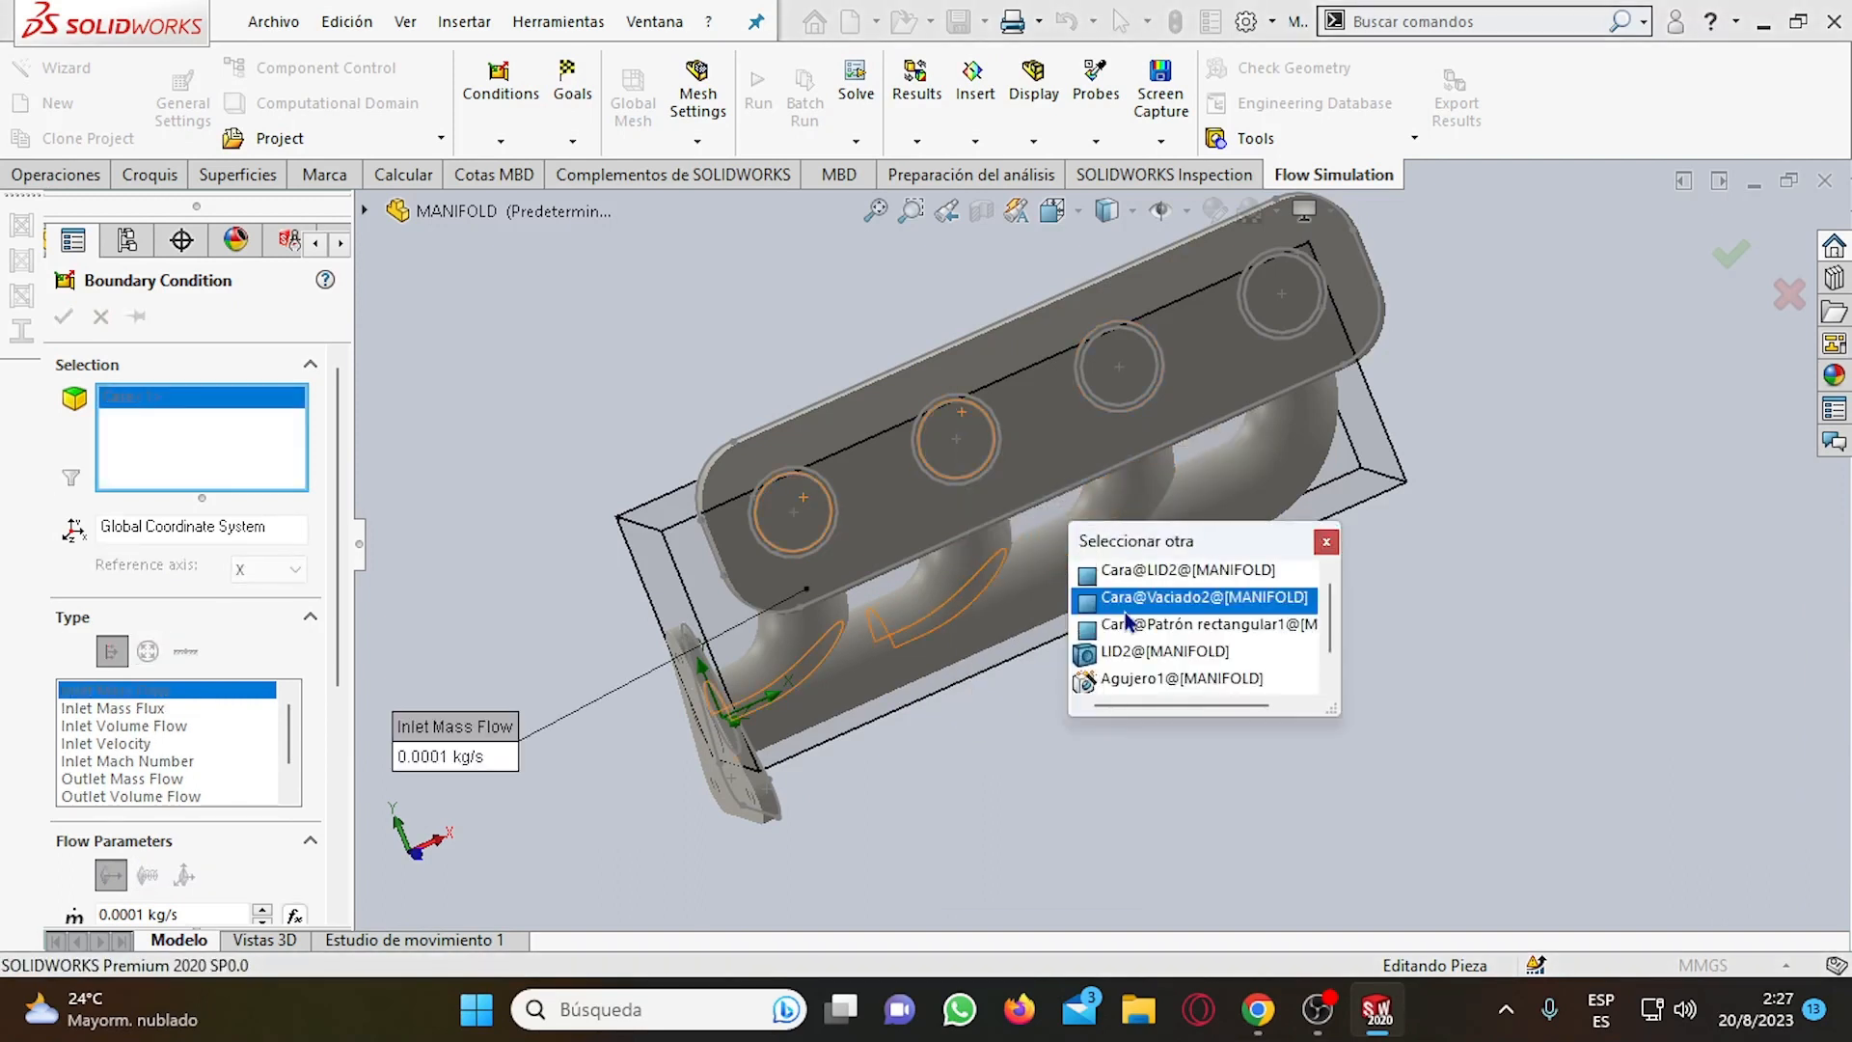
click(1127, 605)
right_click(1124, 331)
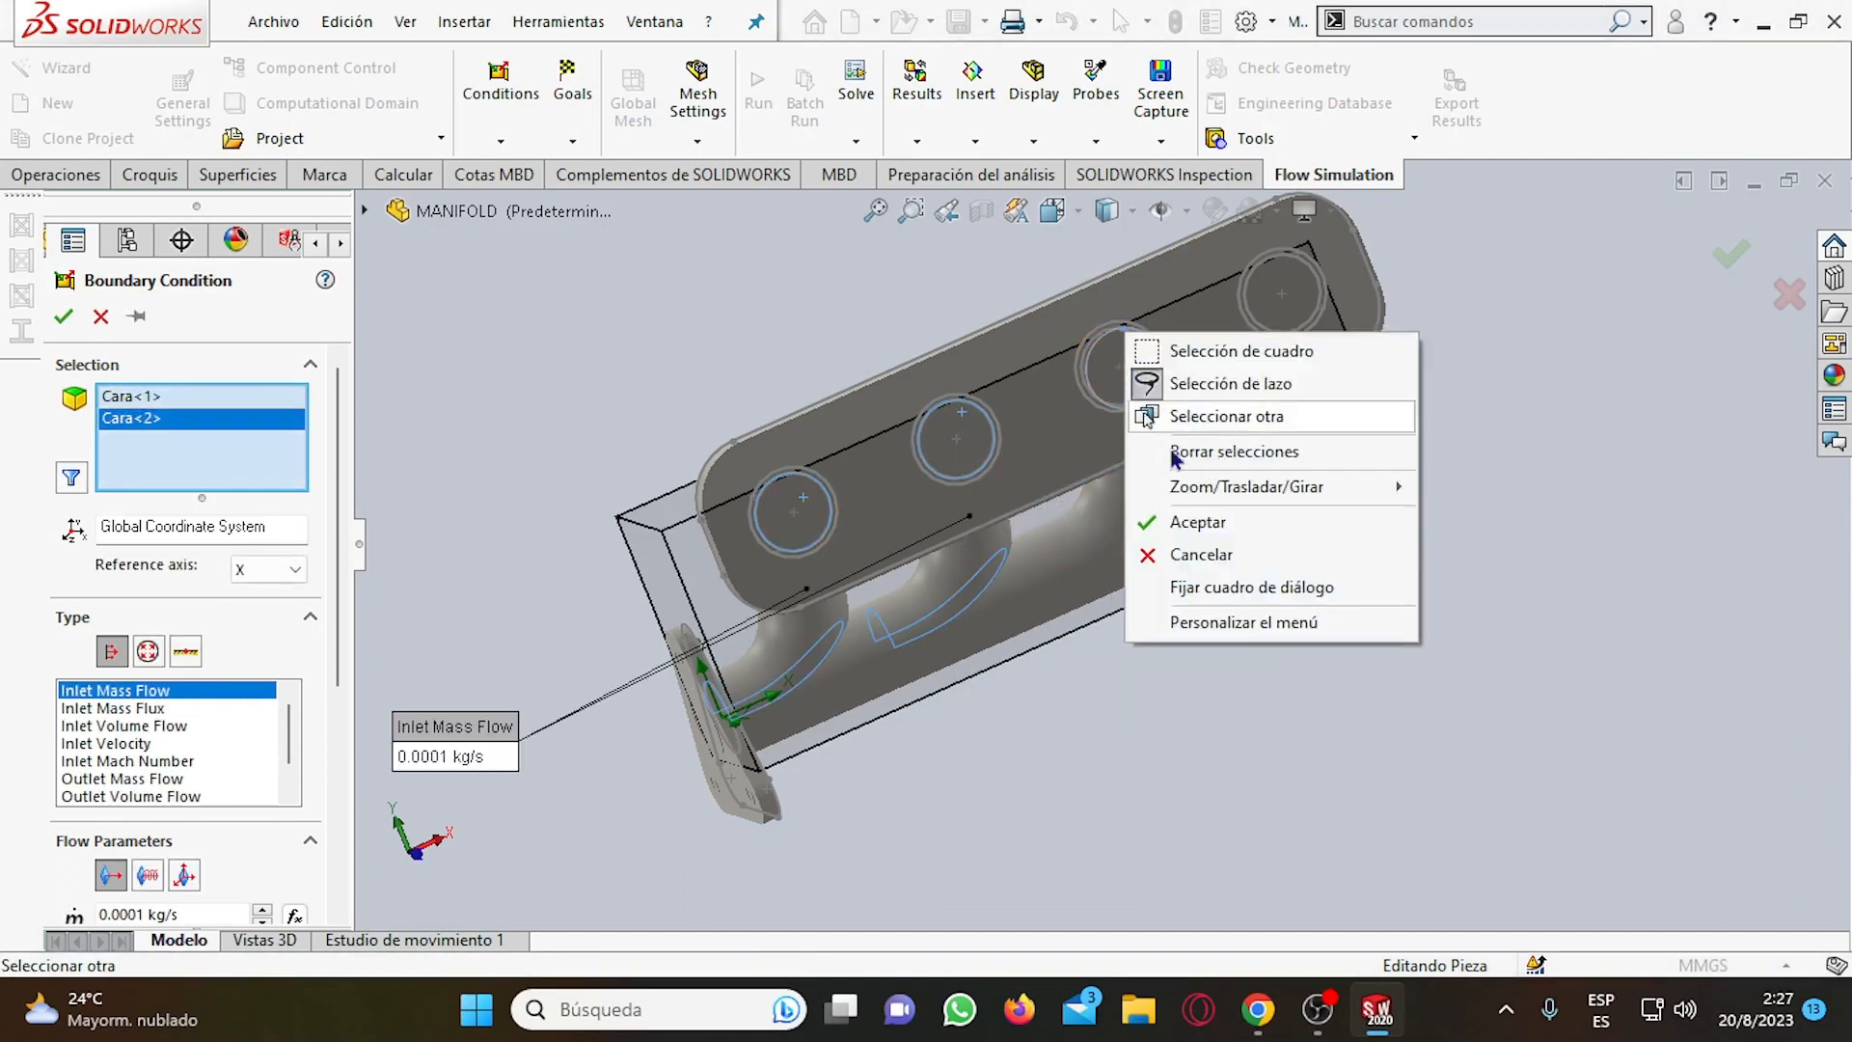
click(1207, 427)
click(1283, 461)
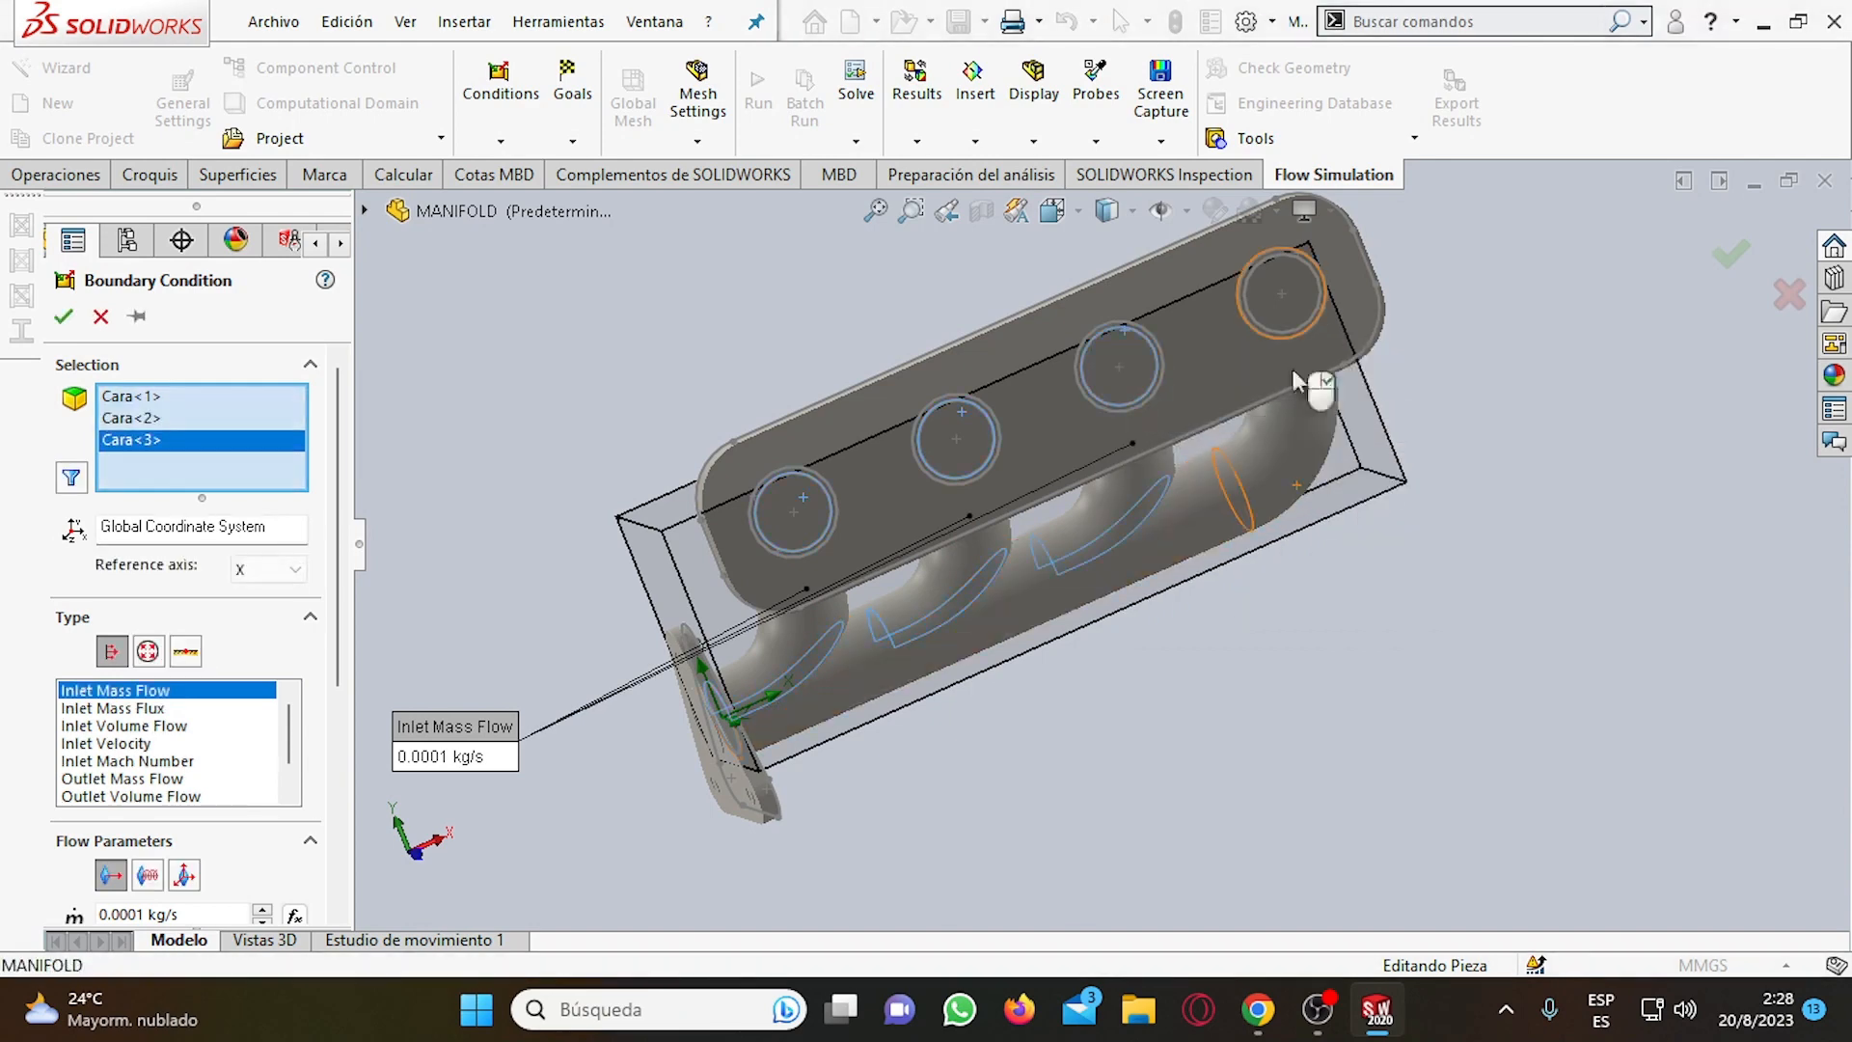
right_click(1295, 307)
click(1370, 421)
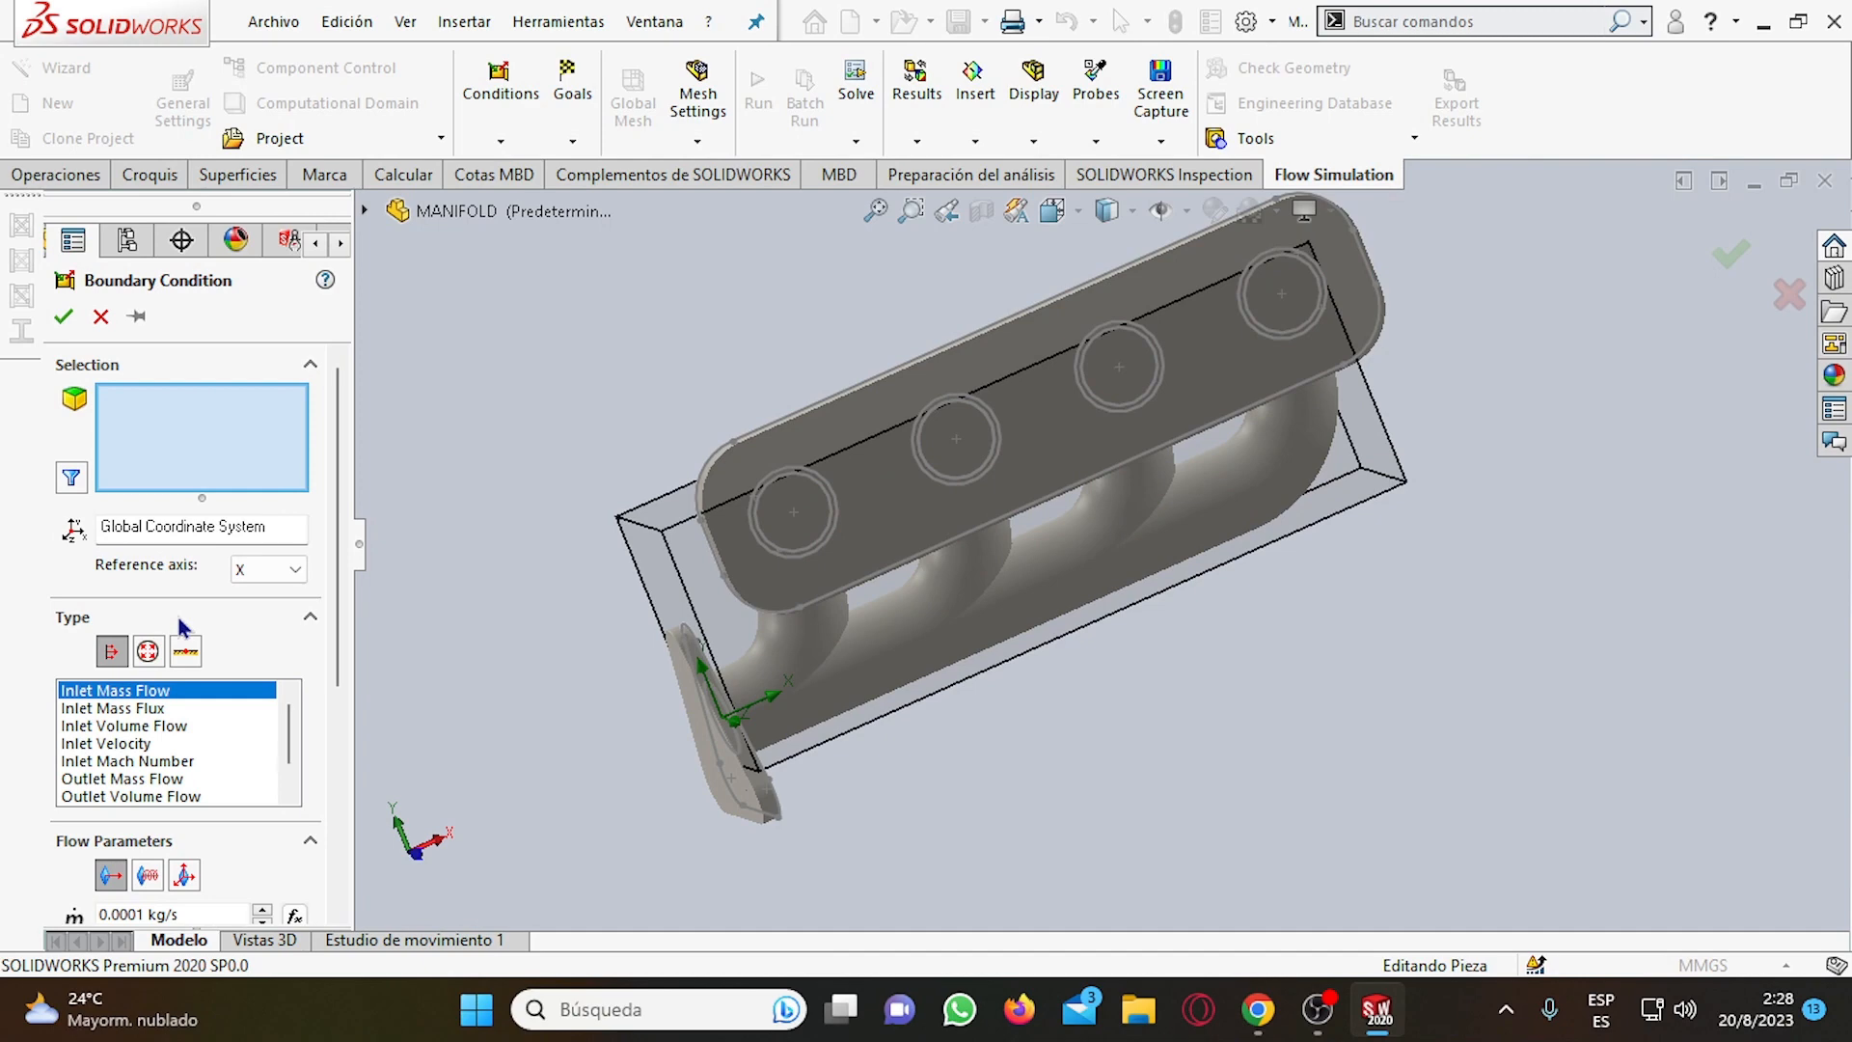
Select the internal Vaciado2 faces at the two ports nearest the triangular flange for the Inlet Mass Flow condition.
right_click(808, 500)
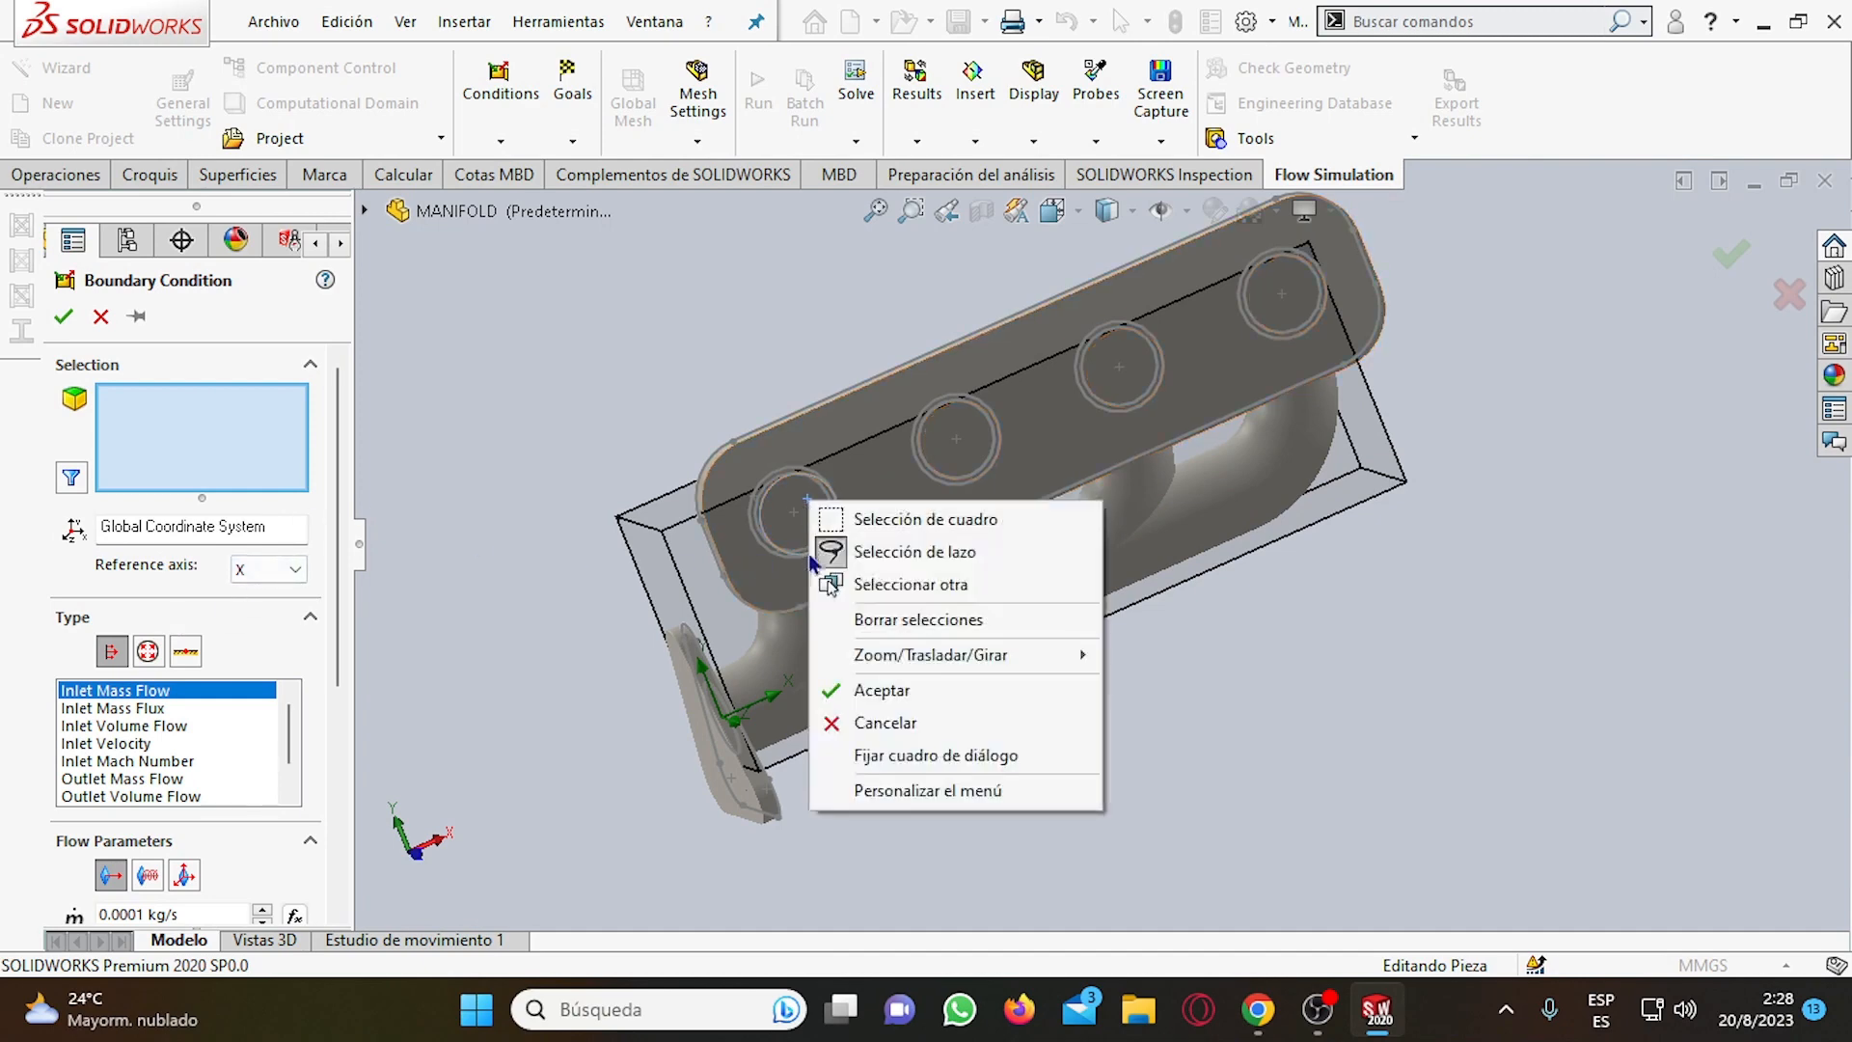
click(901, 583)
click(1021, 662)
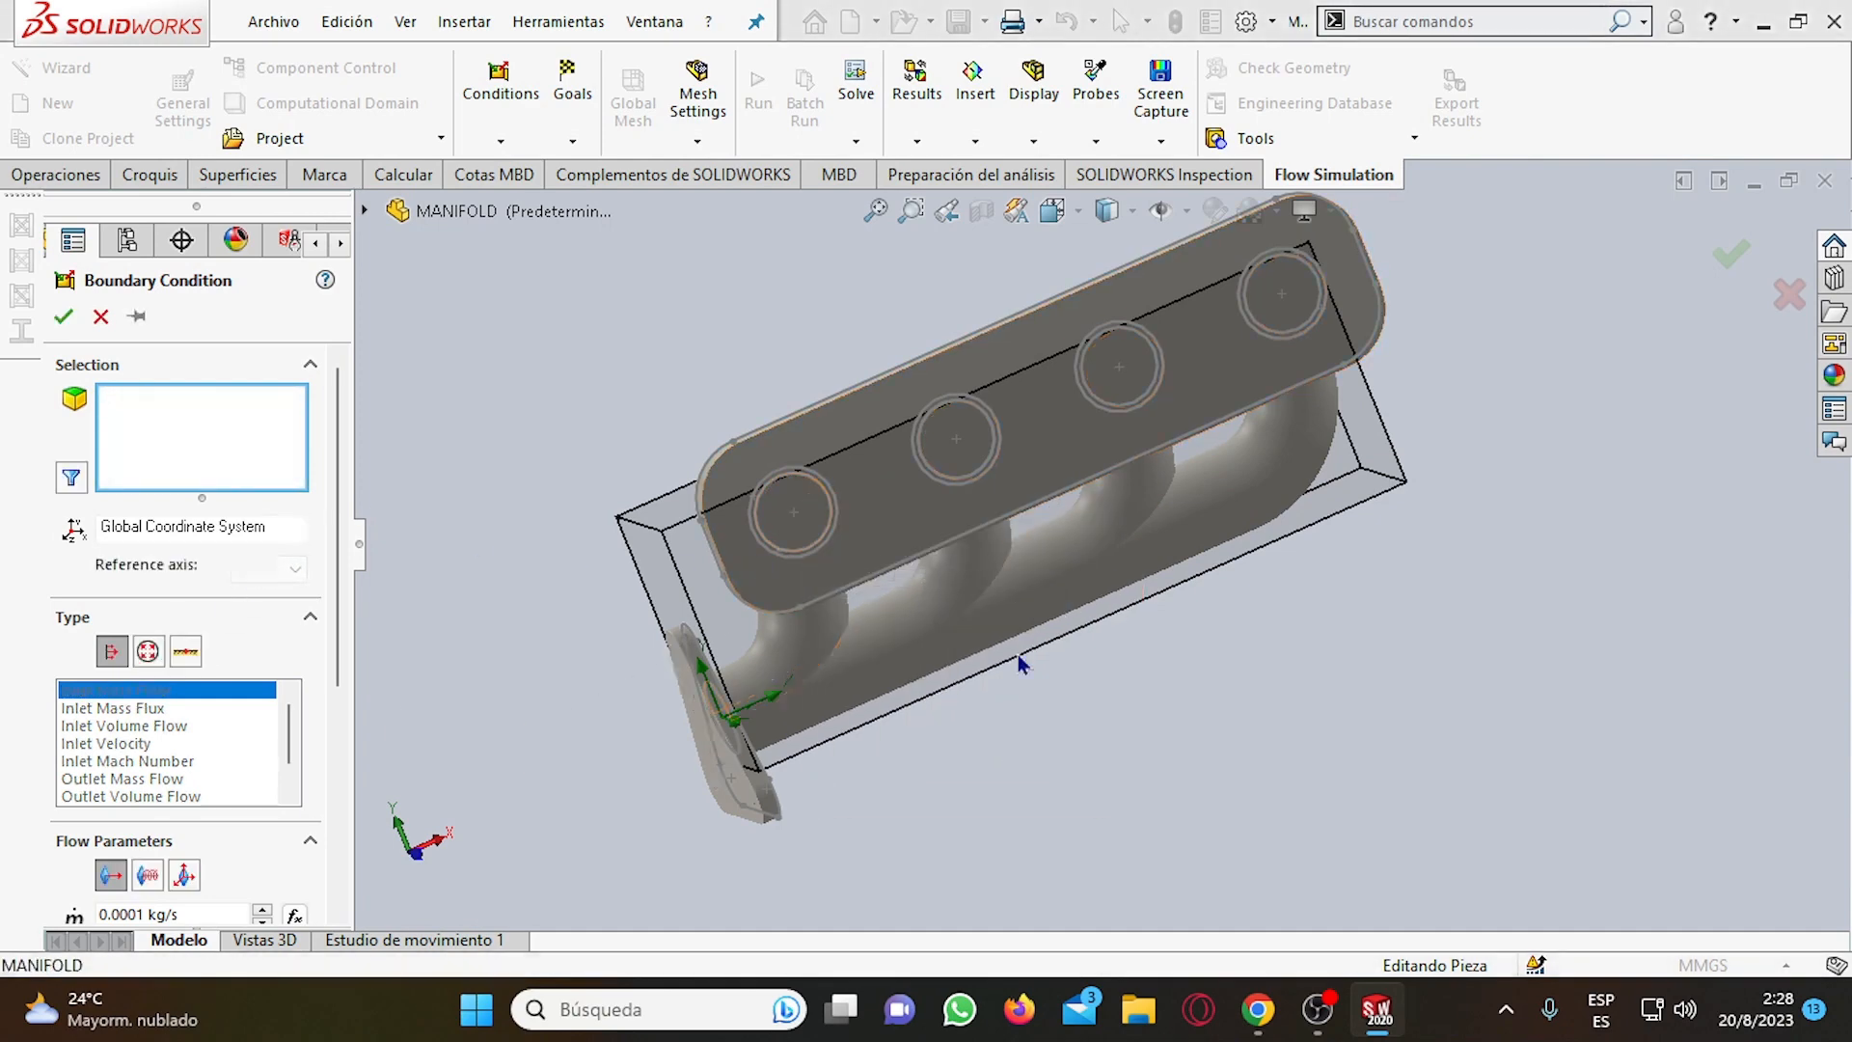
right_click(989, 444)
click(1051, 521)
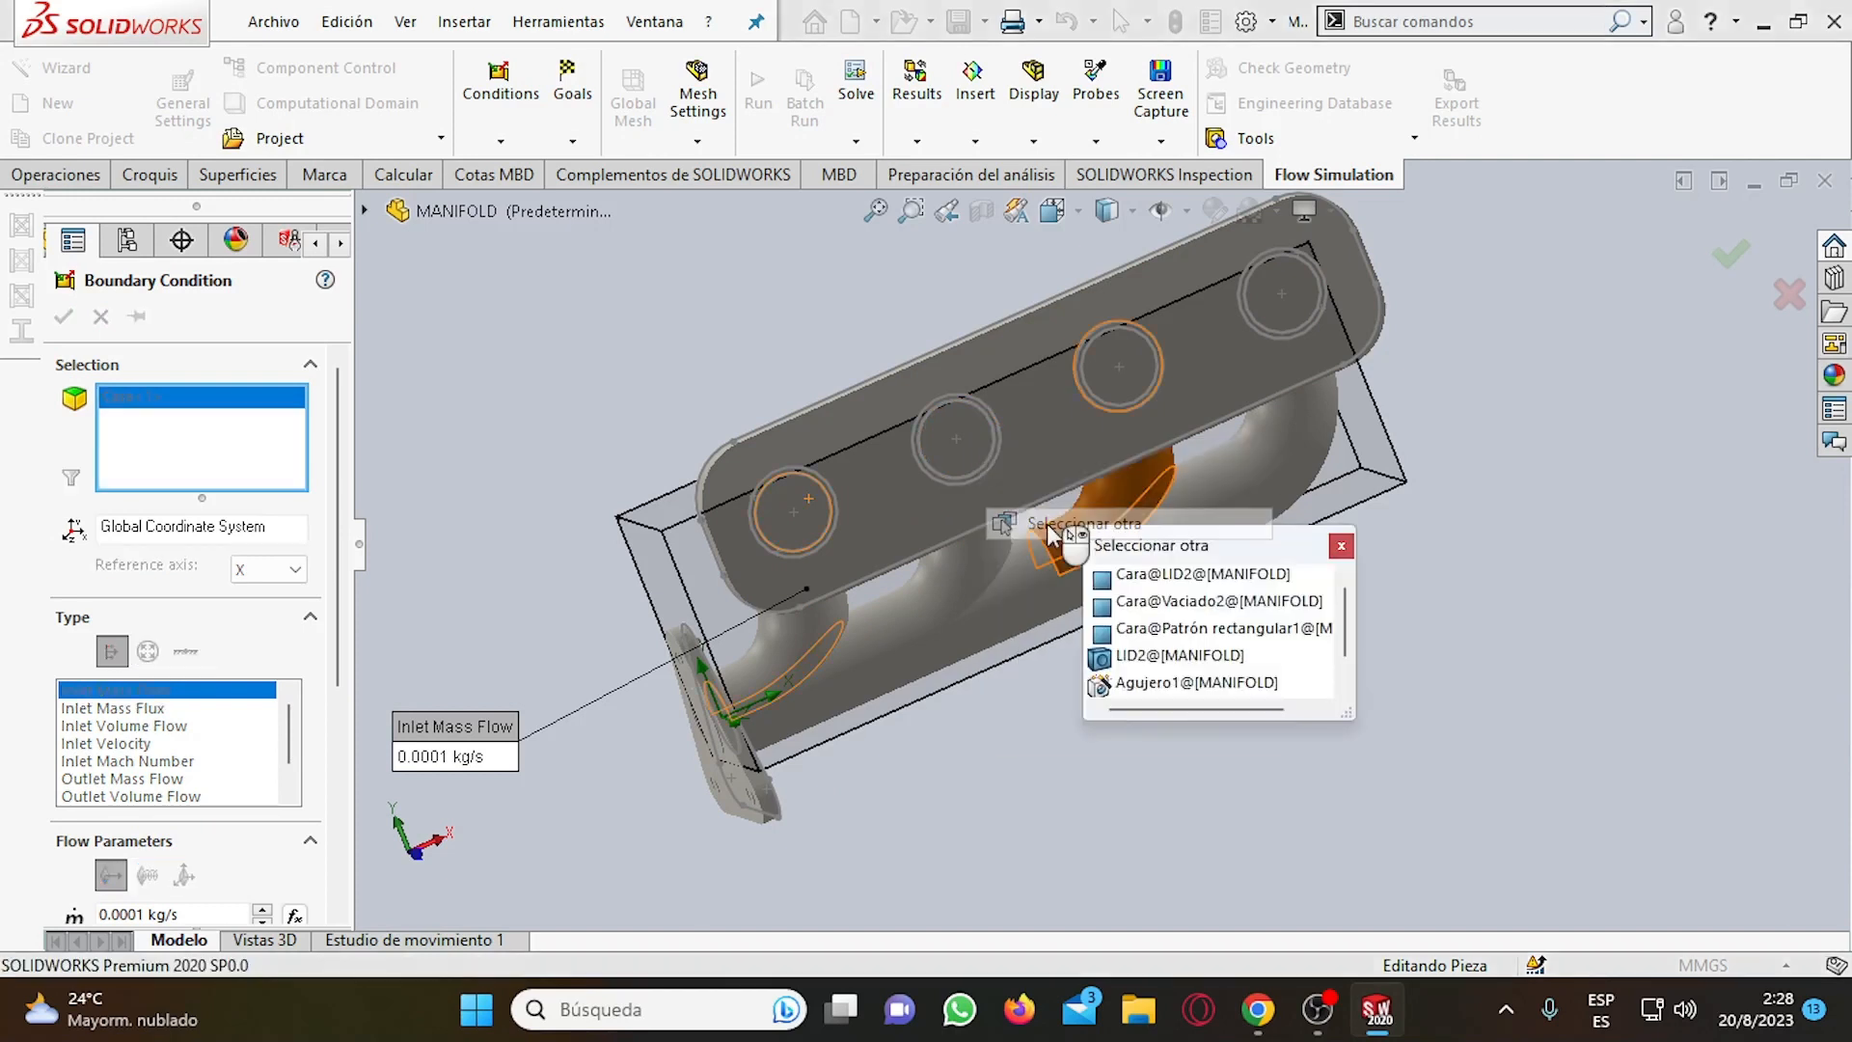
click(1205, 600)
right_click(1116, 365)
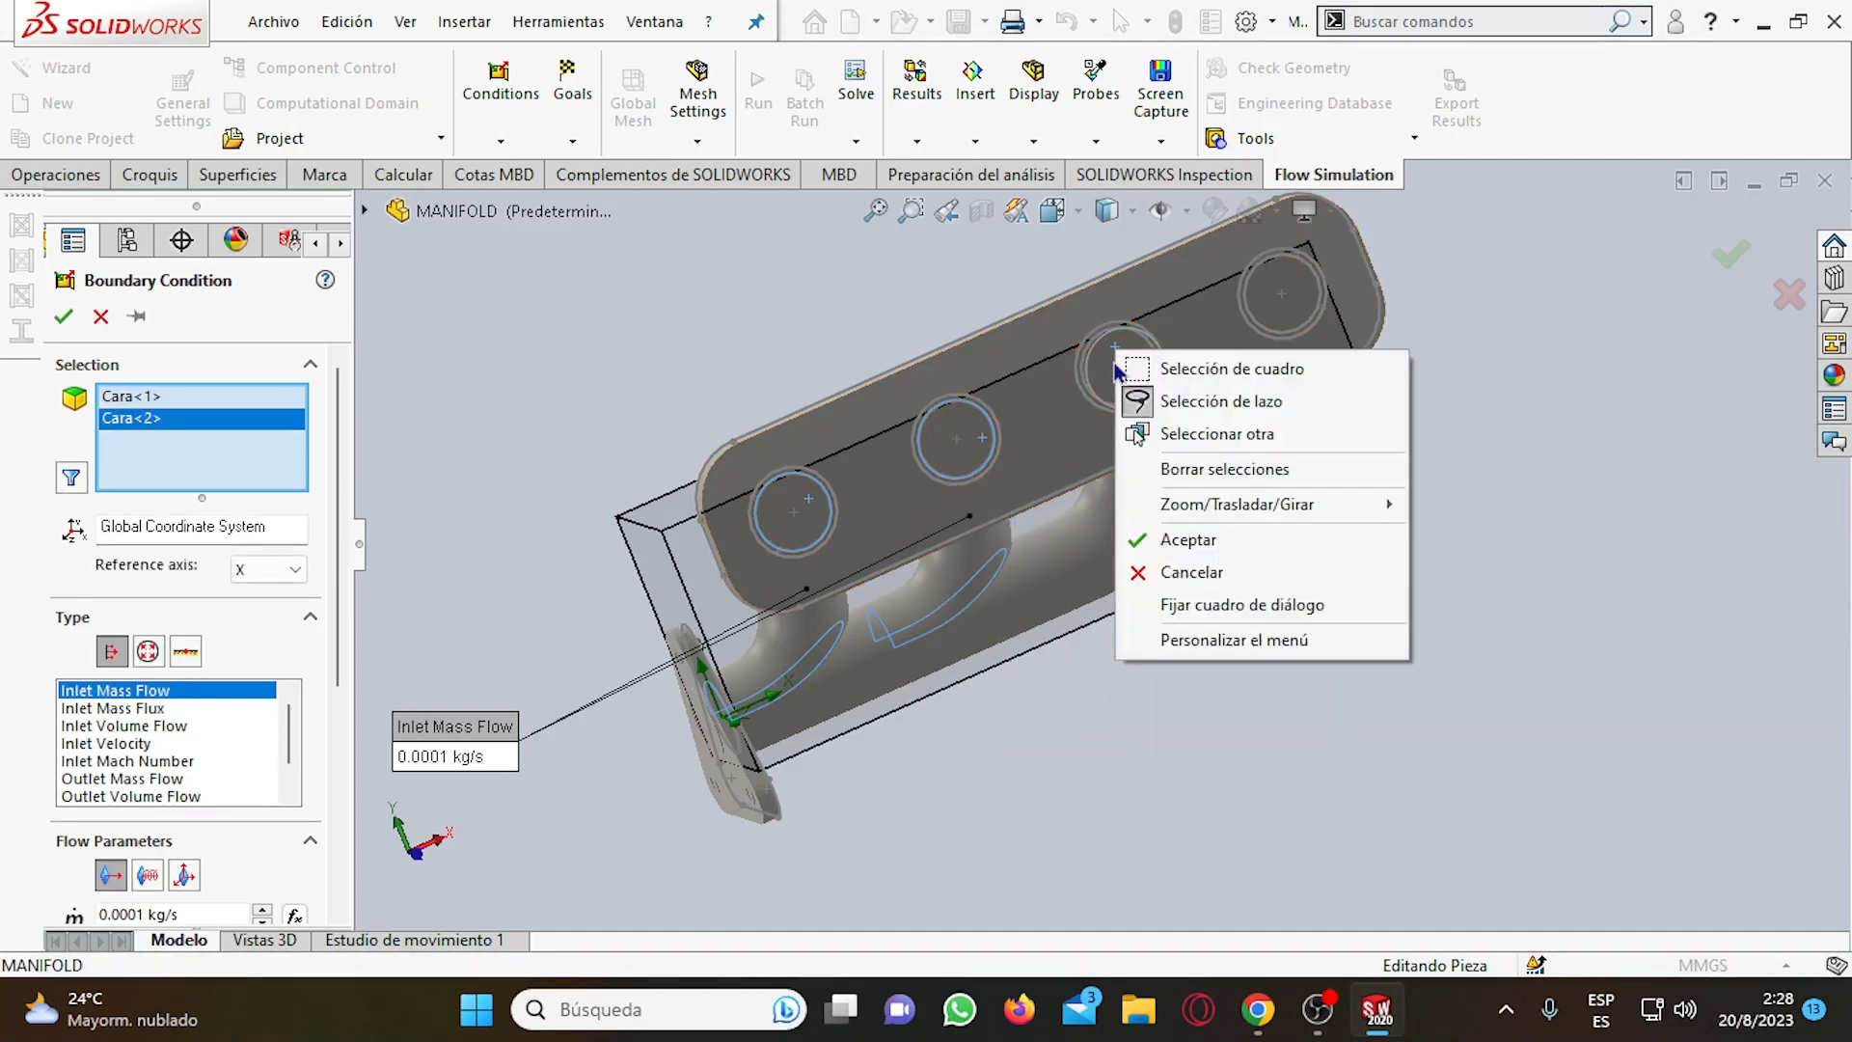
click(1191, 434)
click(1304, 515)
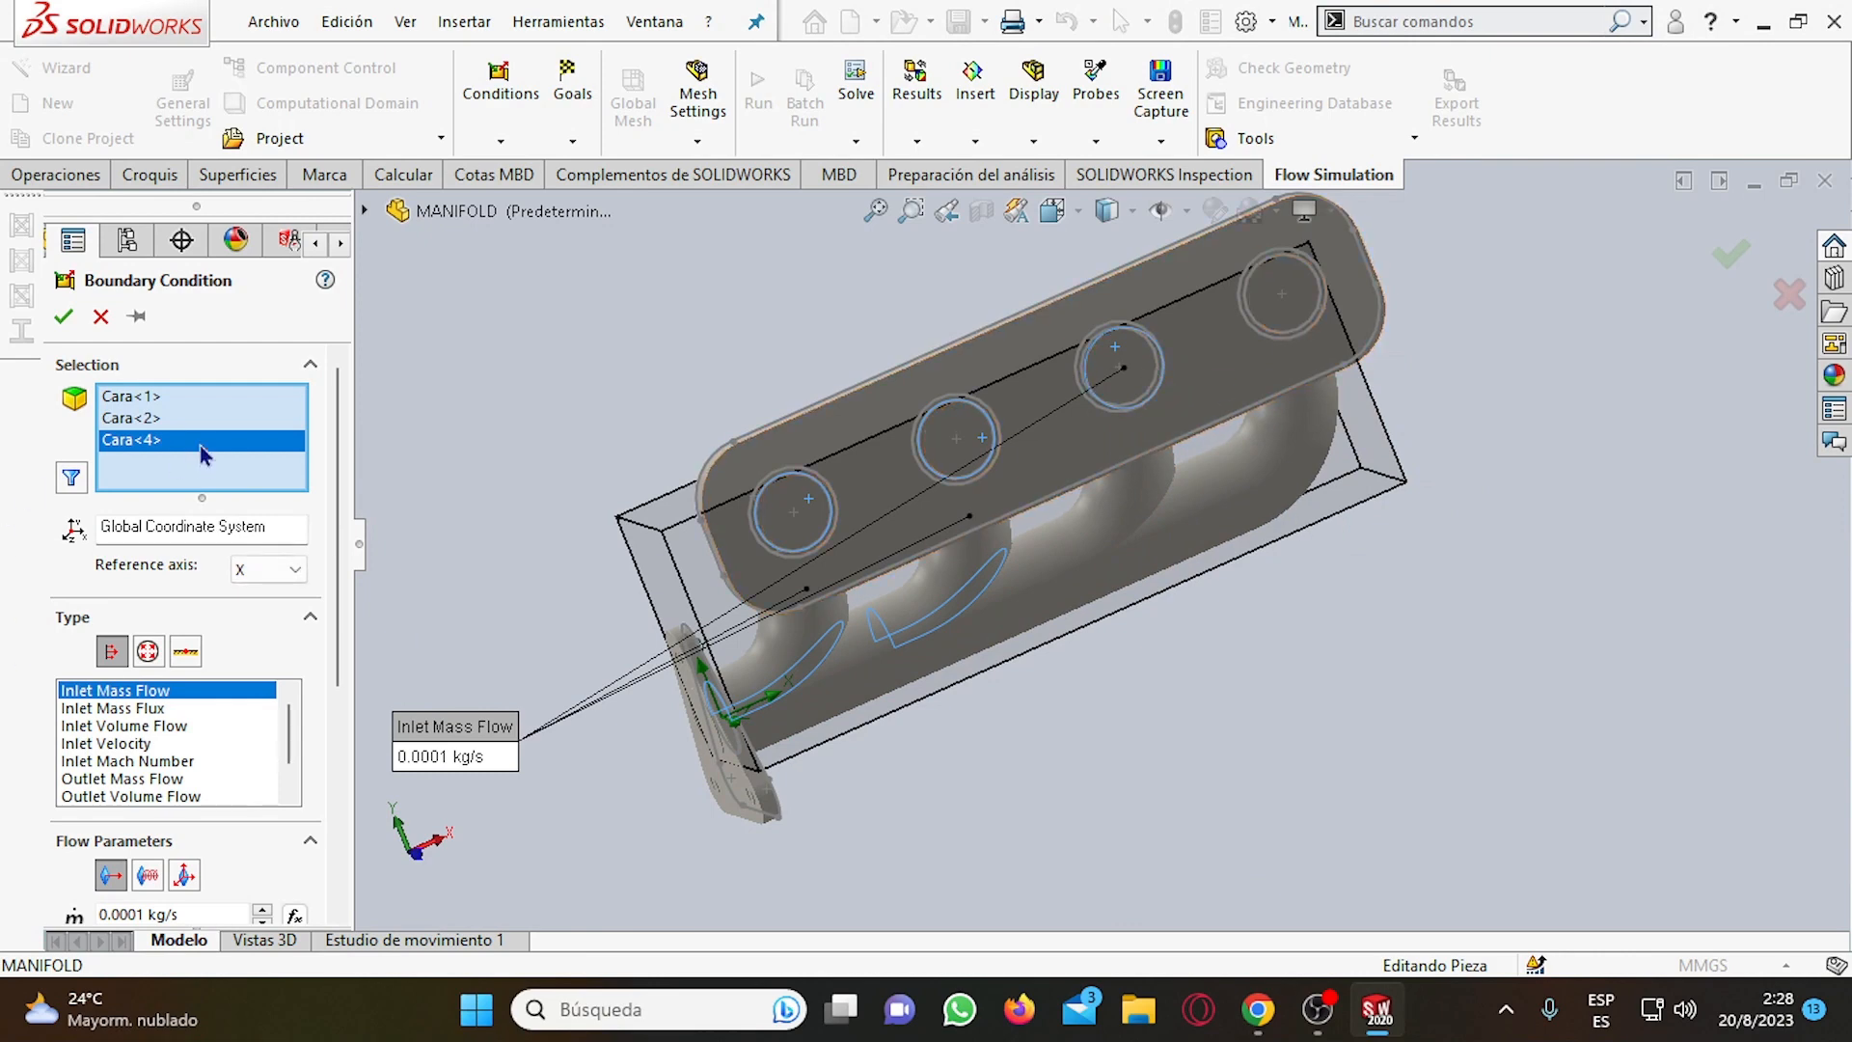
key(Delete)
Add the internal Vaciado2 faces of the remaining two ports to the selection and create the Inlet Mass Flow condition.
right_click(1129, 361)
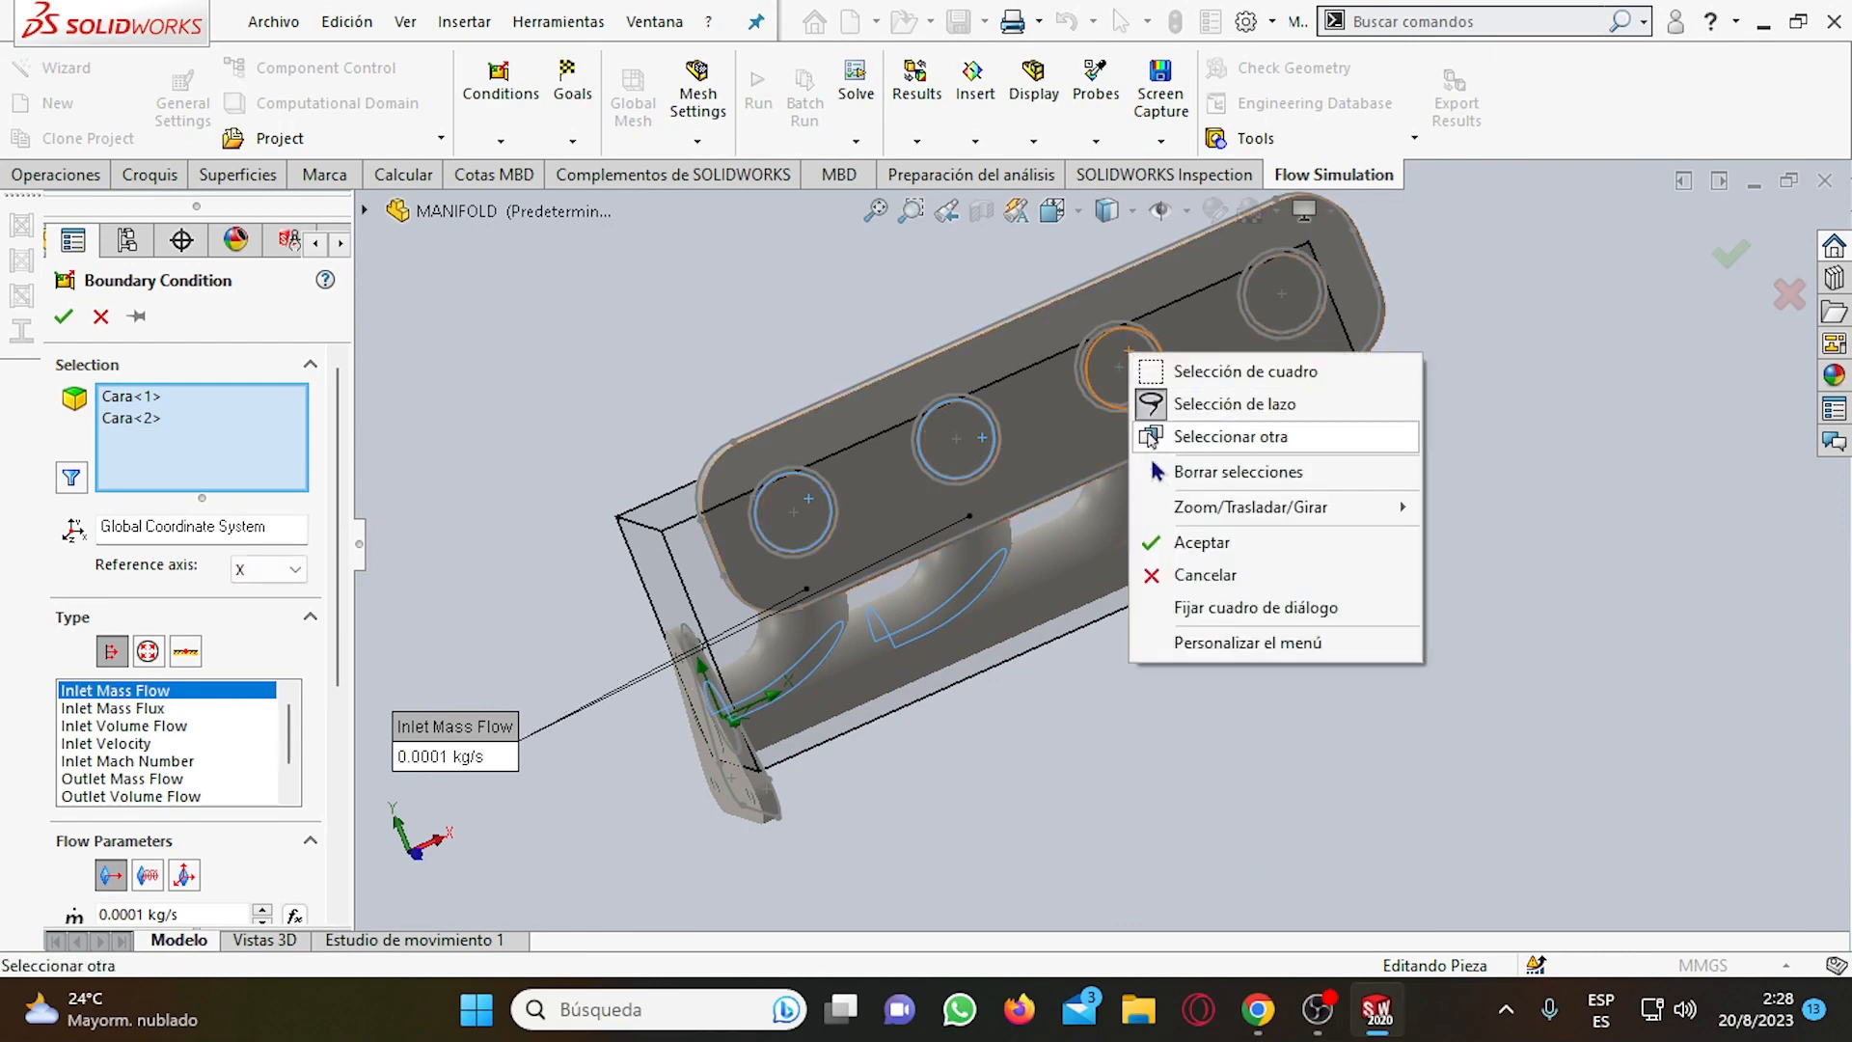
click(1150, 437)
click(1292, 526)
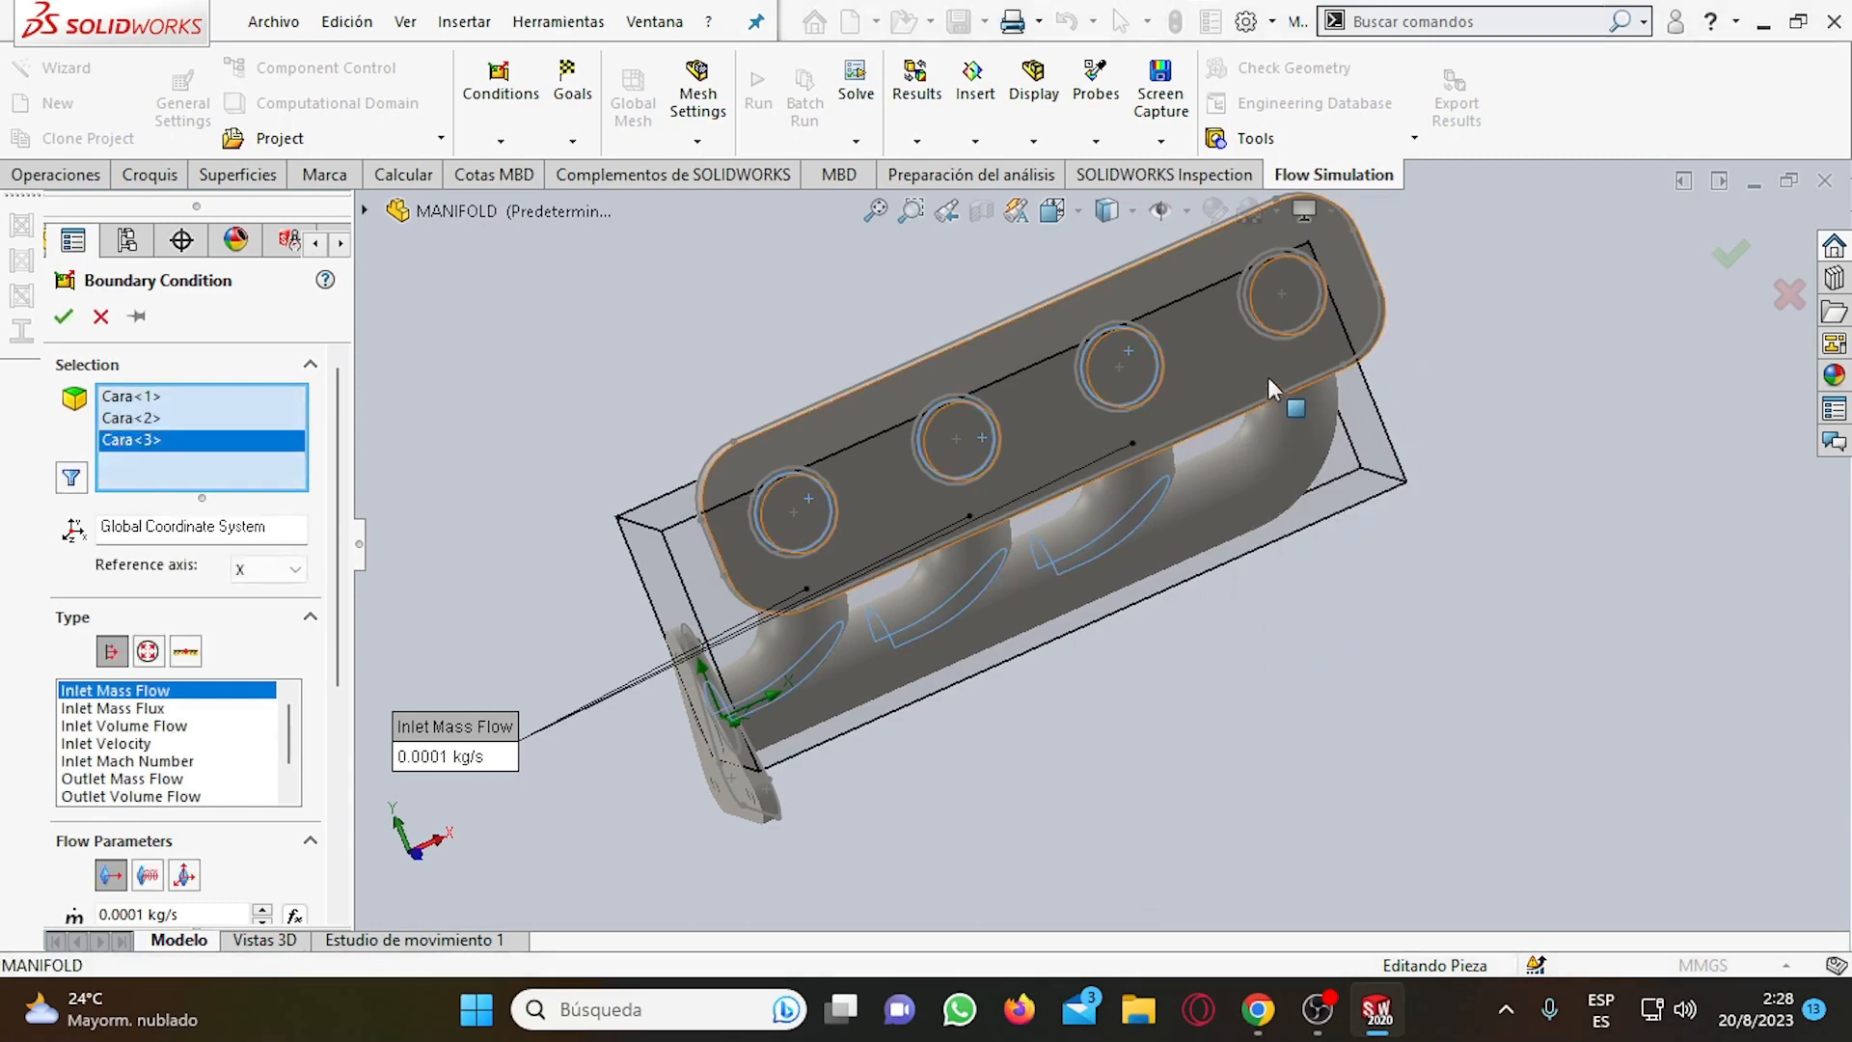
right_click(1299, 281)
click(1393, 376)
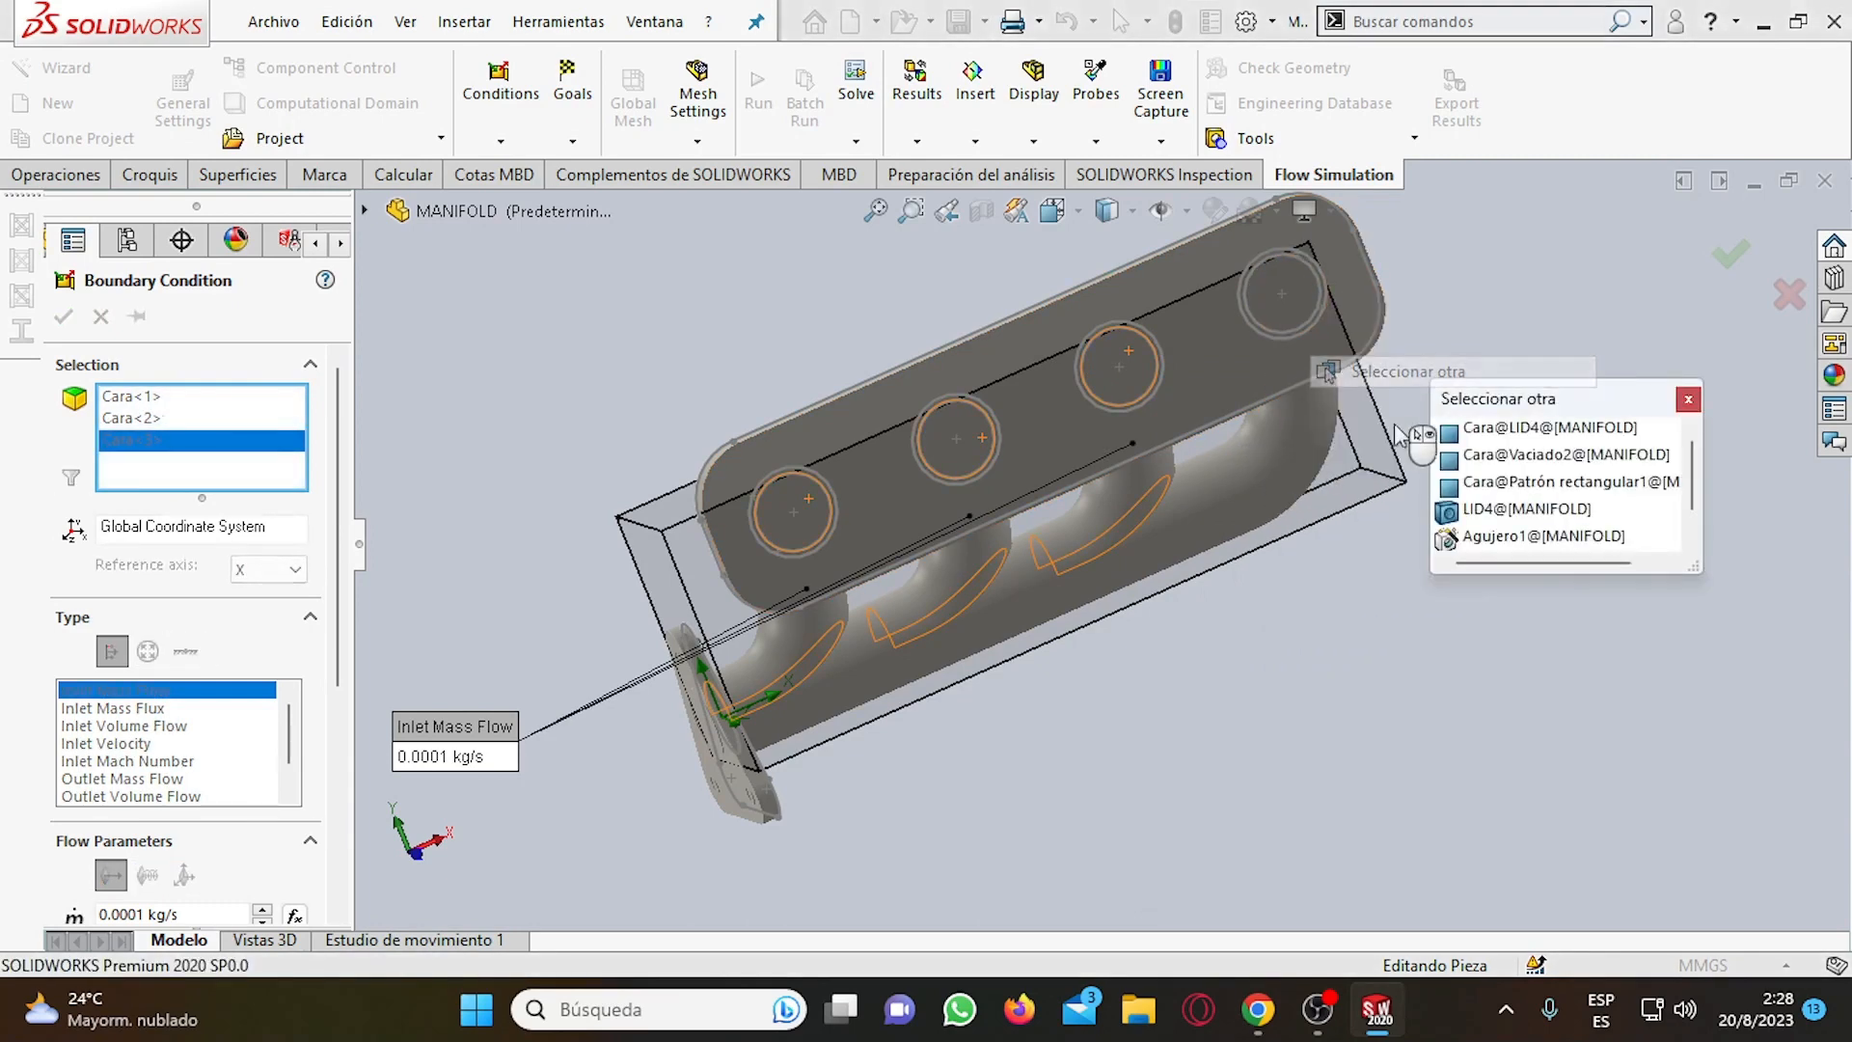
click(1524, 454)
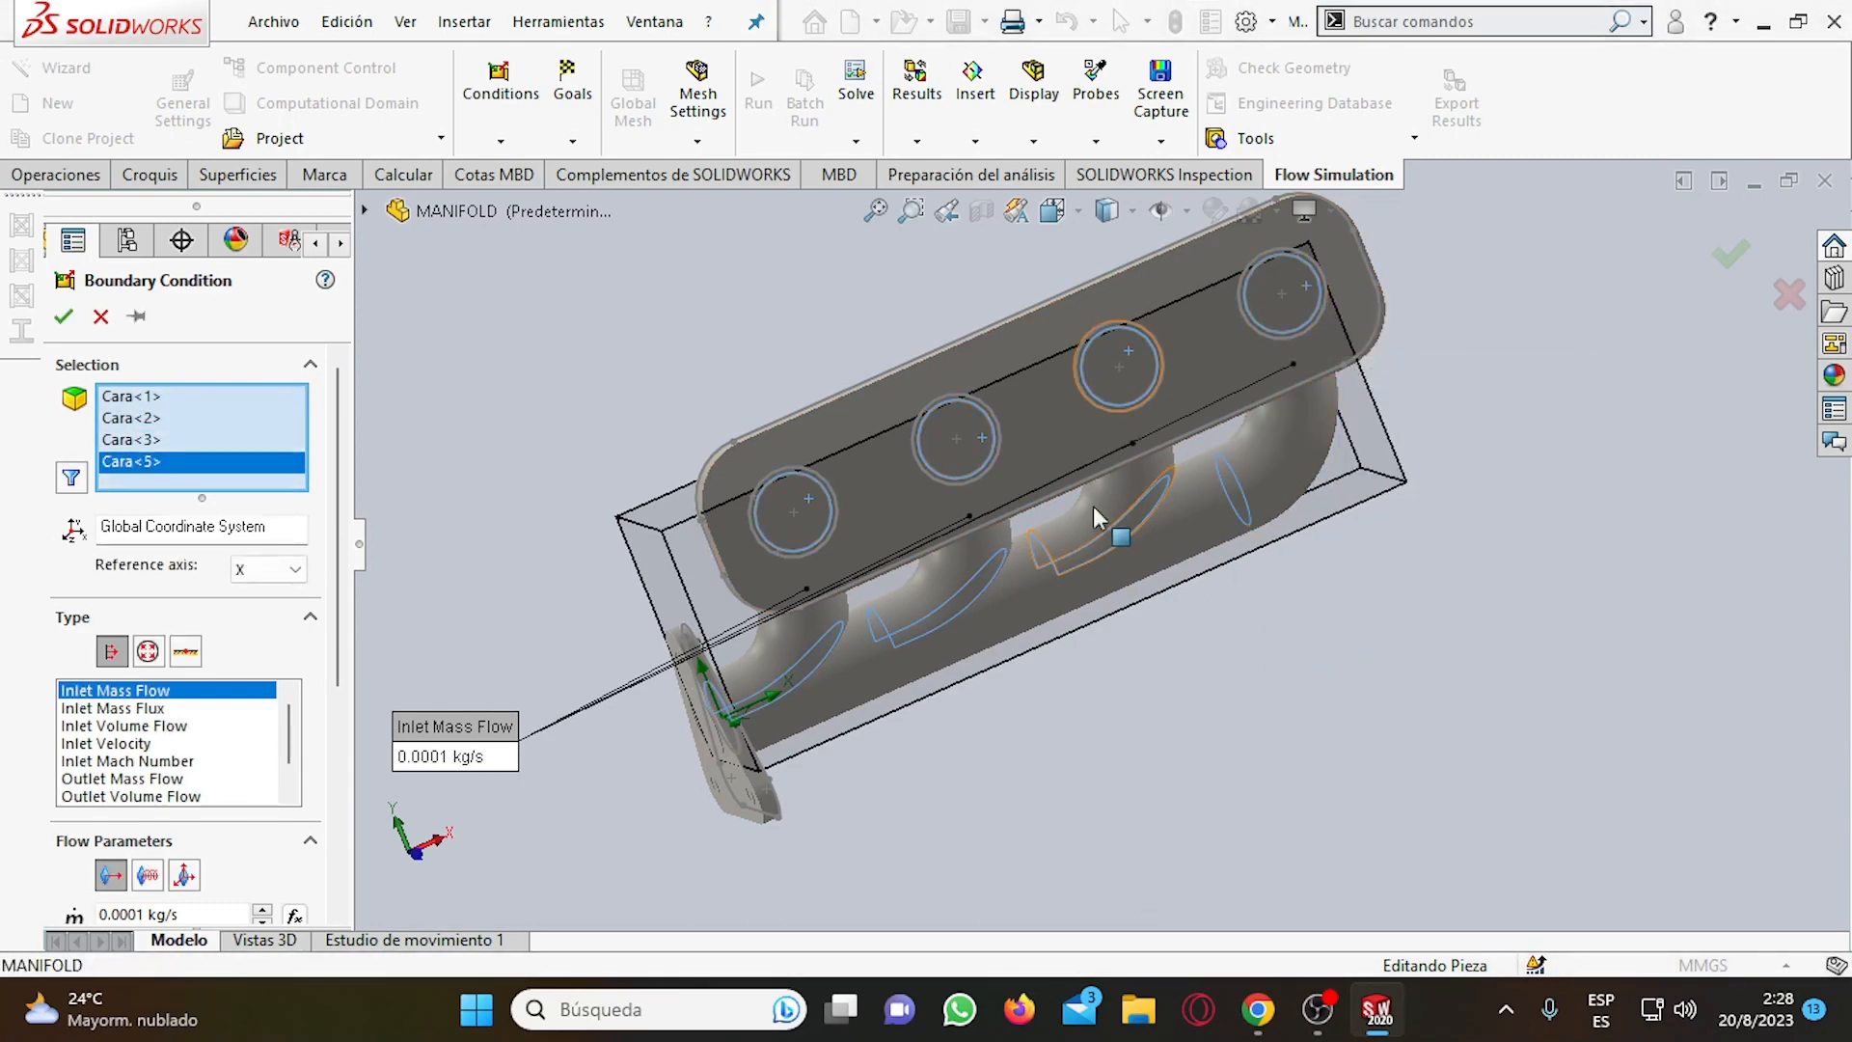
middle_drag(1098, 511, 1162, 497)
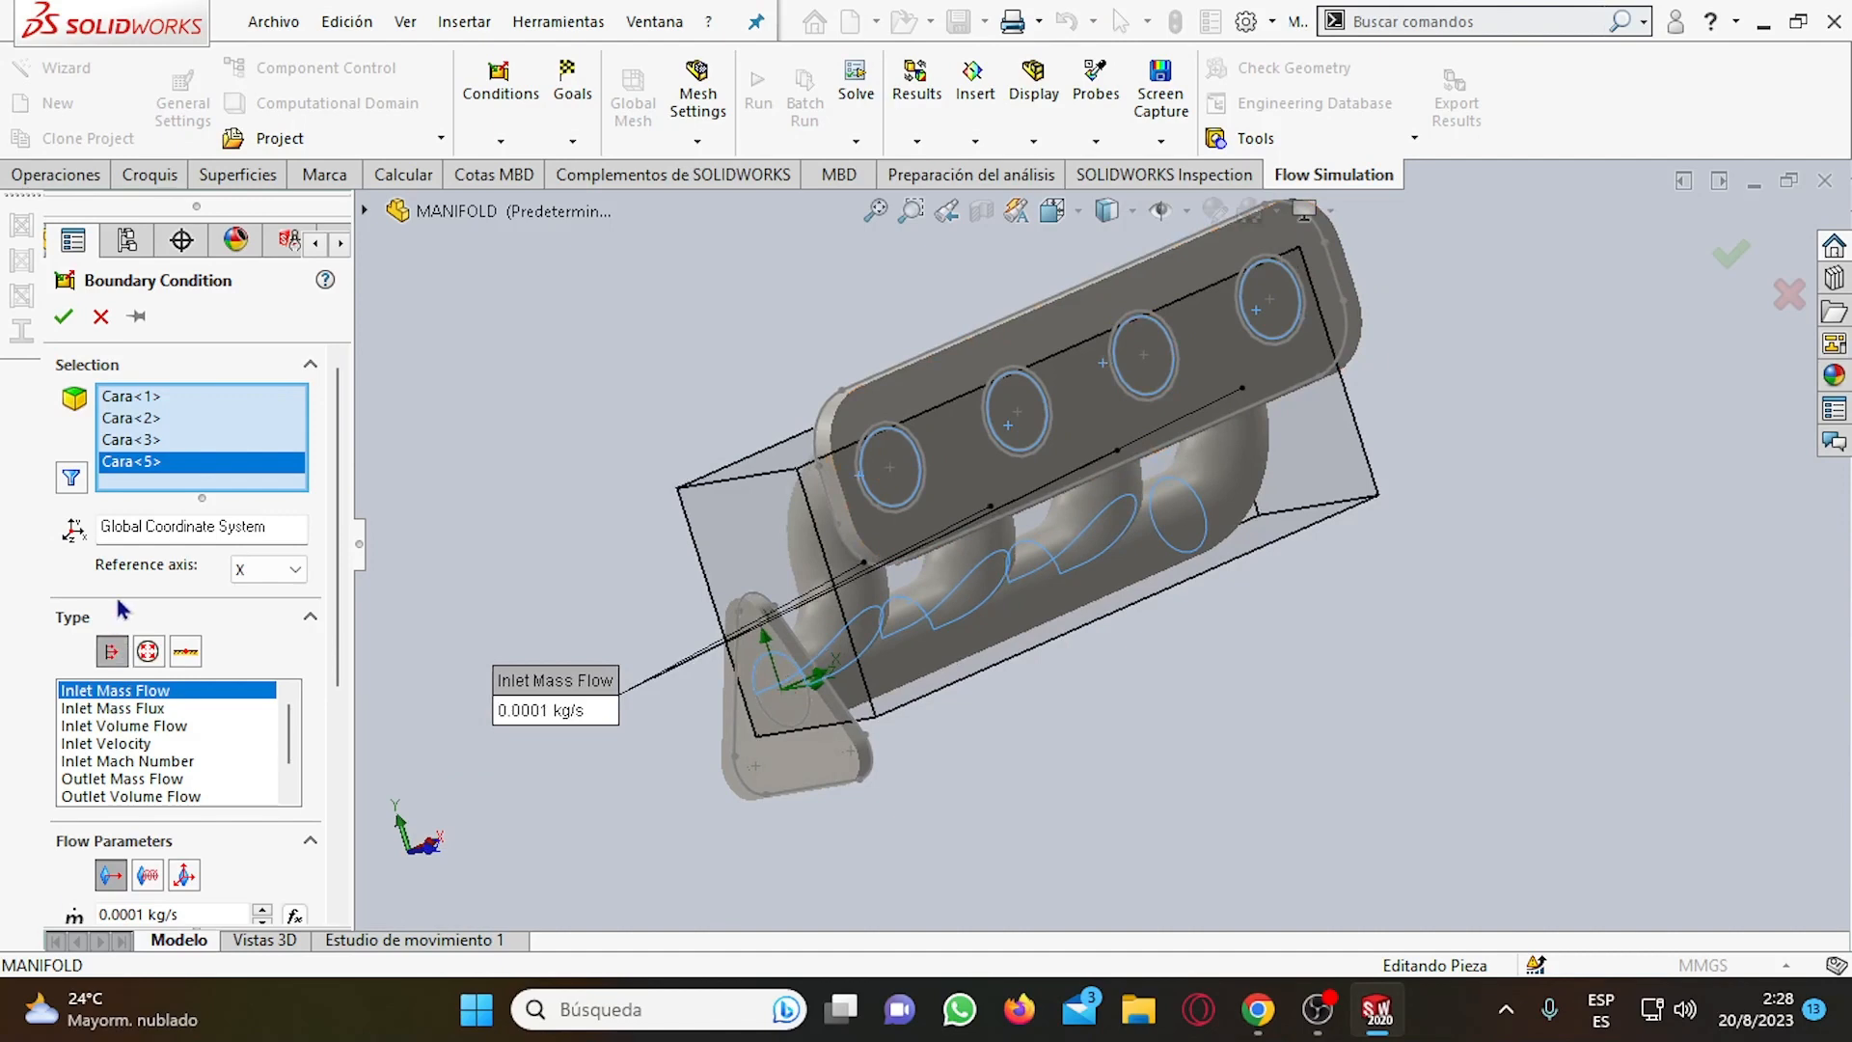
click(73, 318)
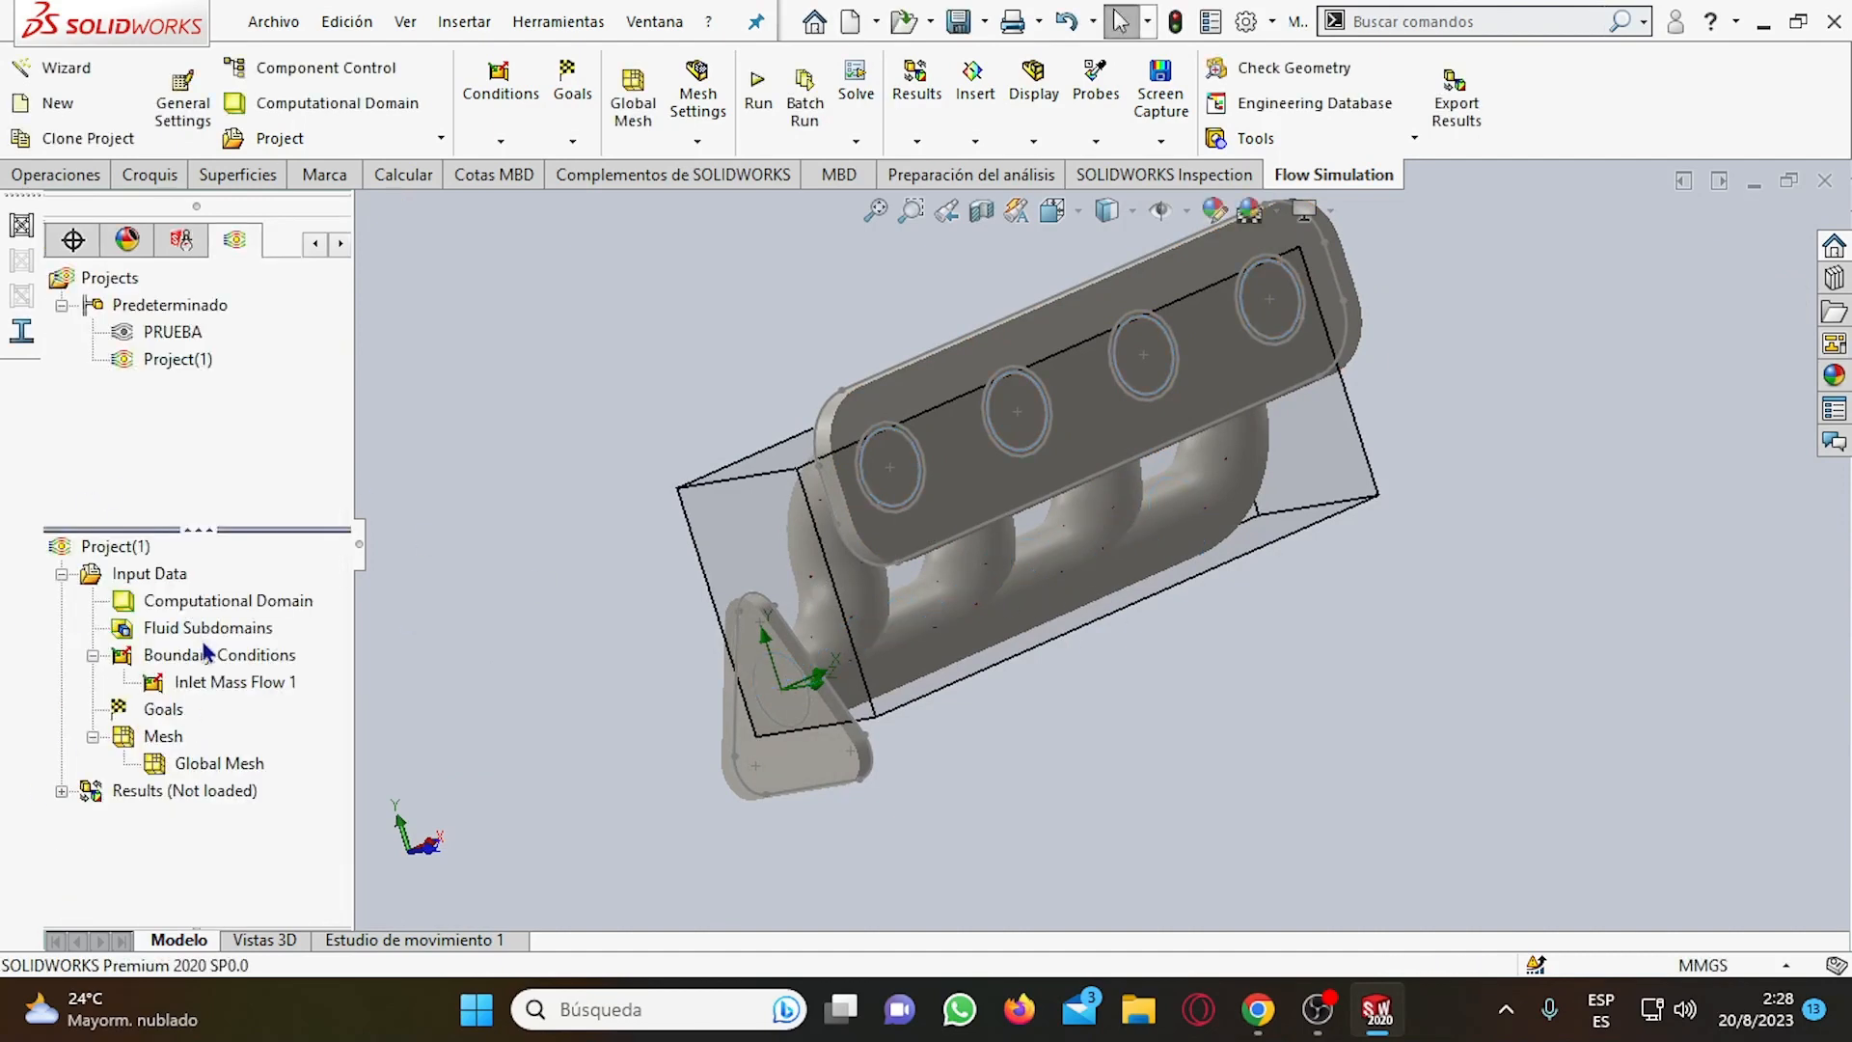
Edit the Inlet Mass Flow 1 condition and set its mass flow rate to 0.005 kg/s.
right_click(200, 680)
click(355, 692)
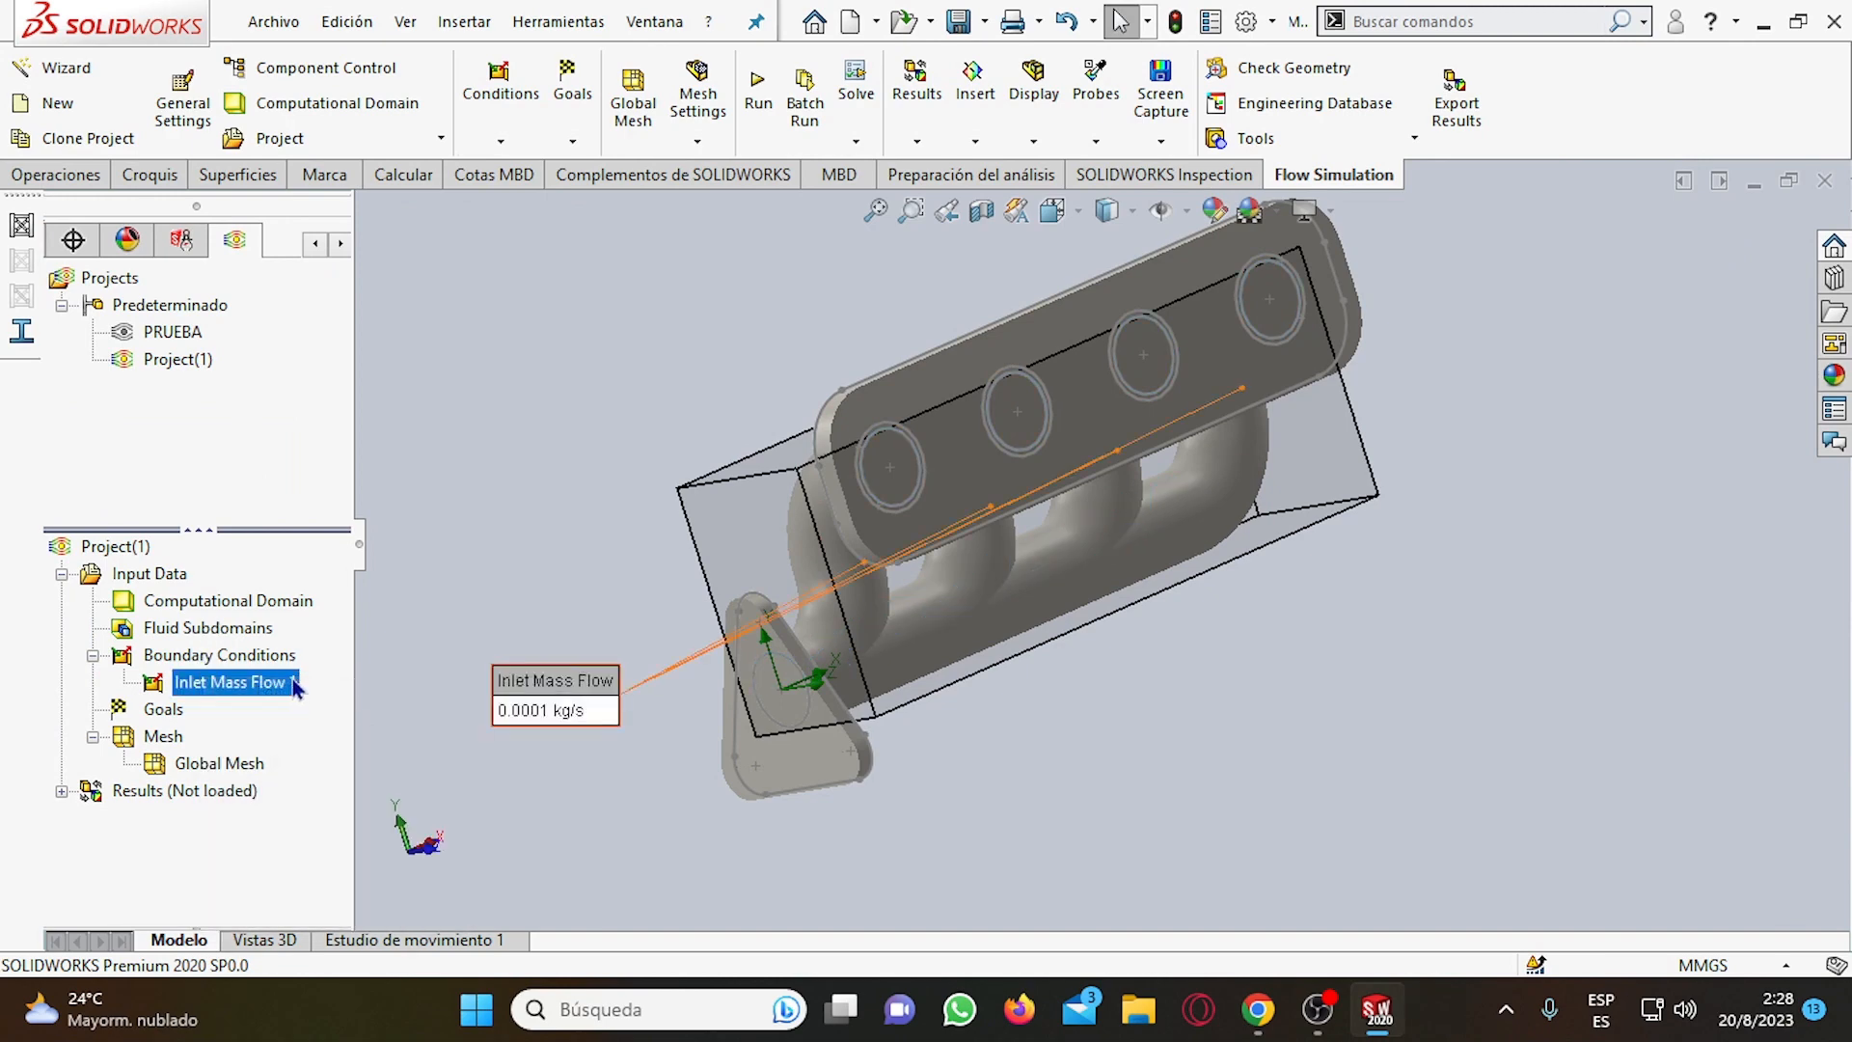
scroll(239, 755, down, 5)
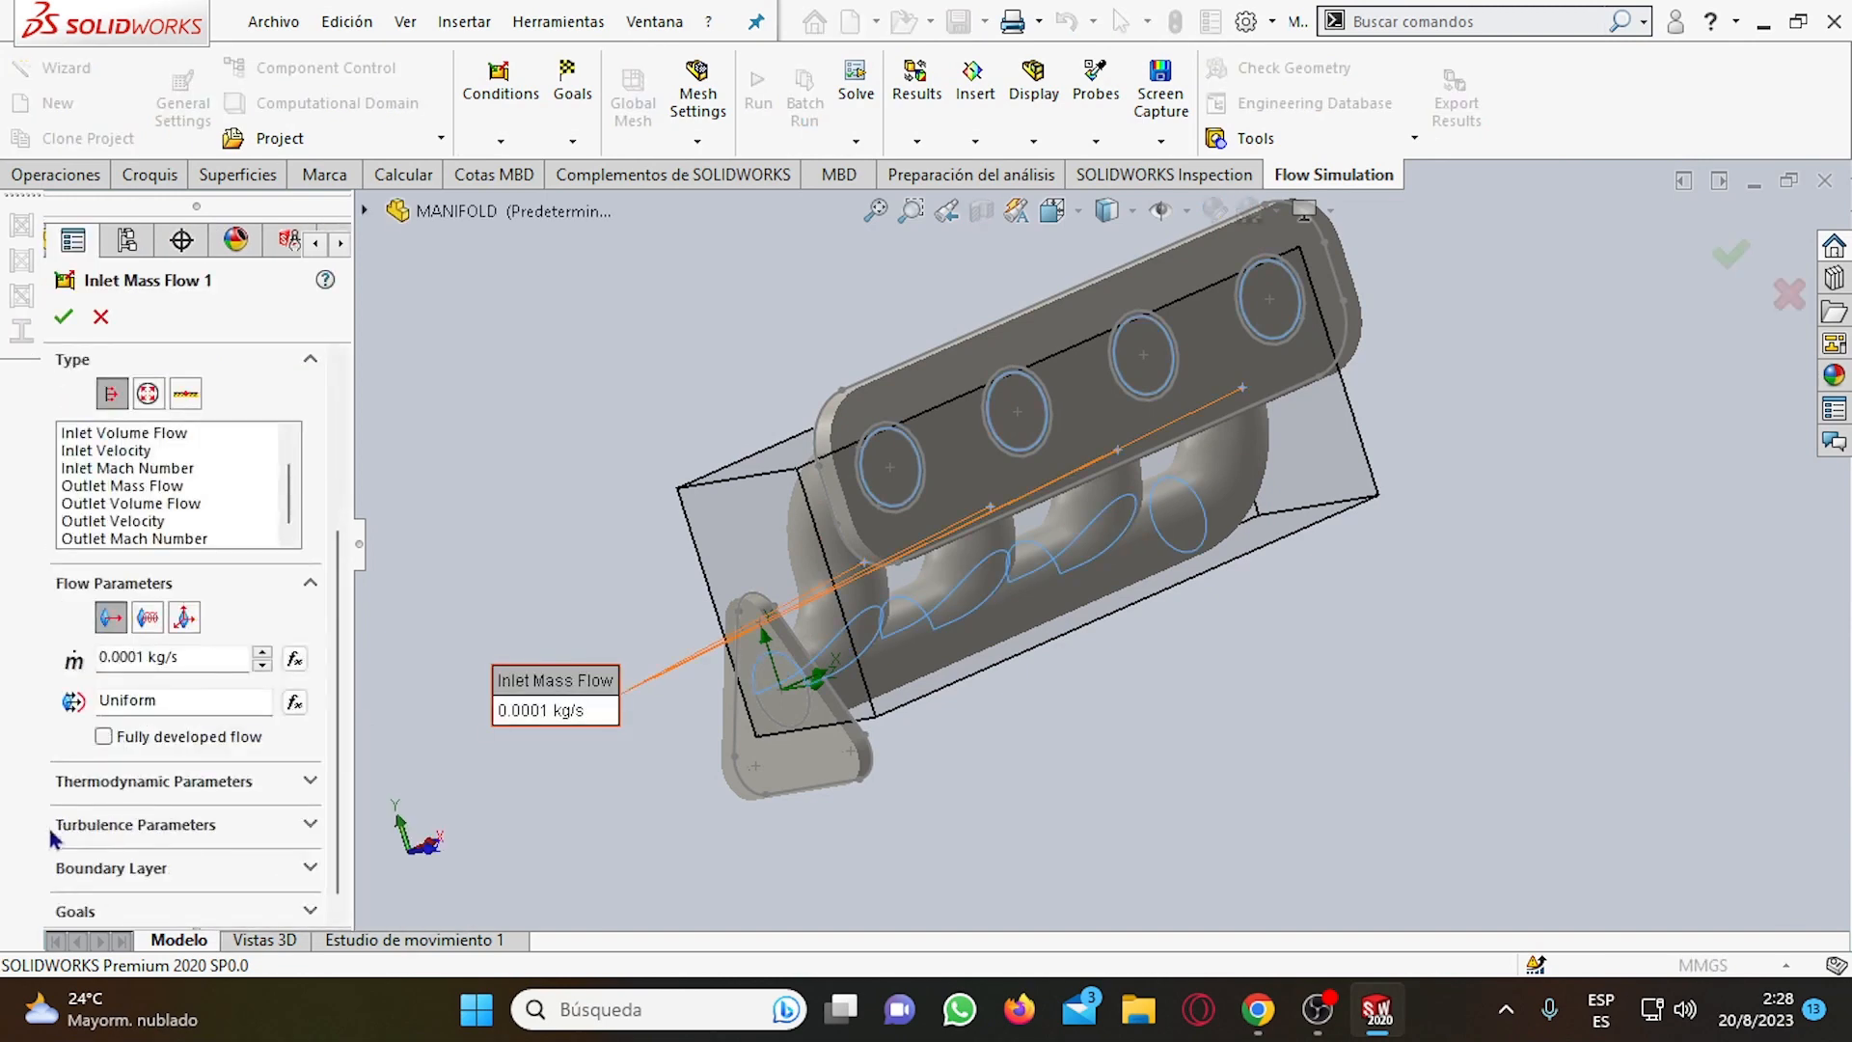
click(145, 657)
key(BackSpace)
key(BackSpace)
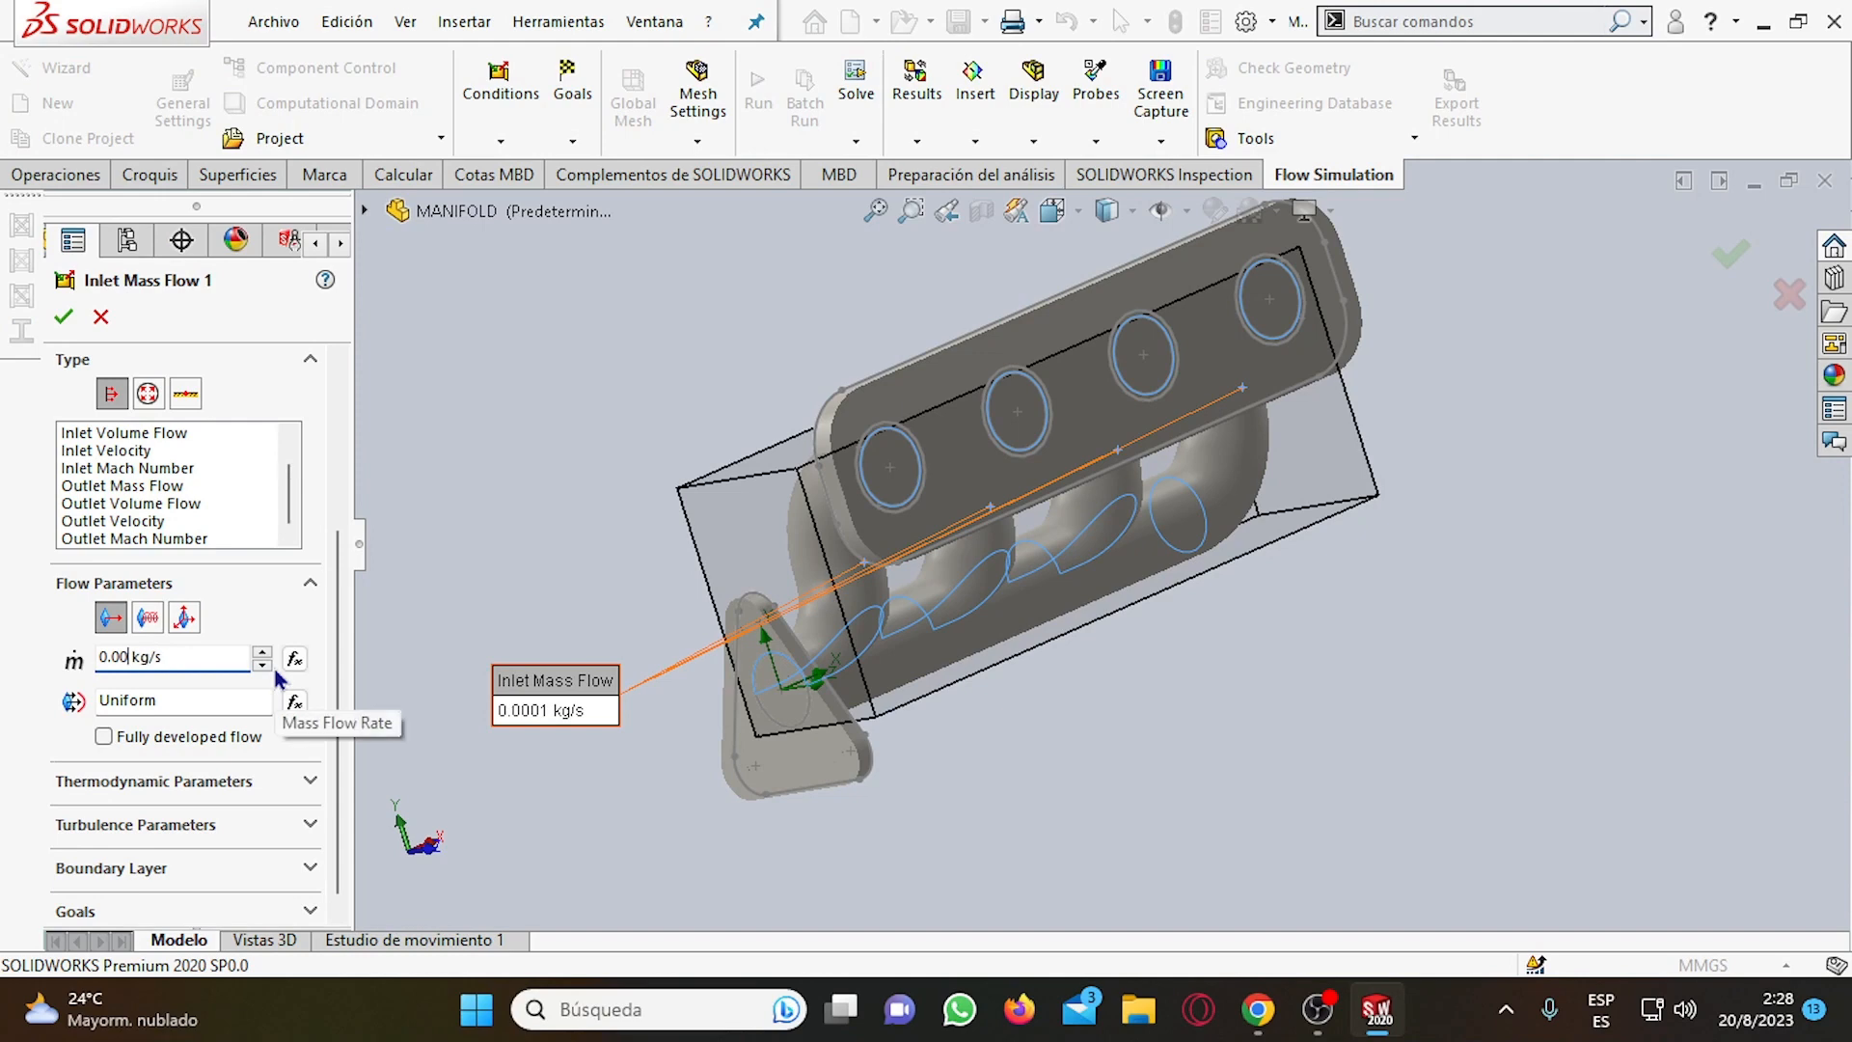
text(5)
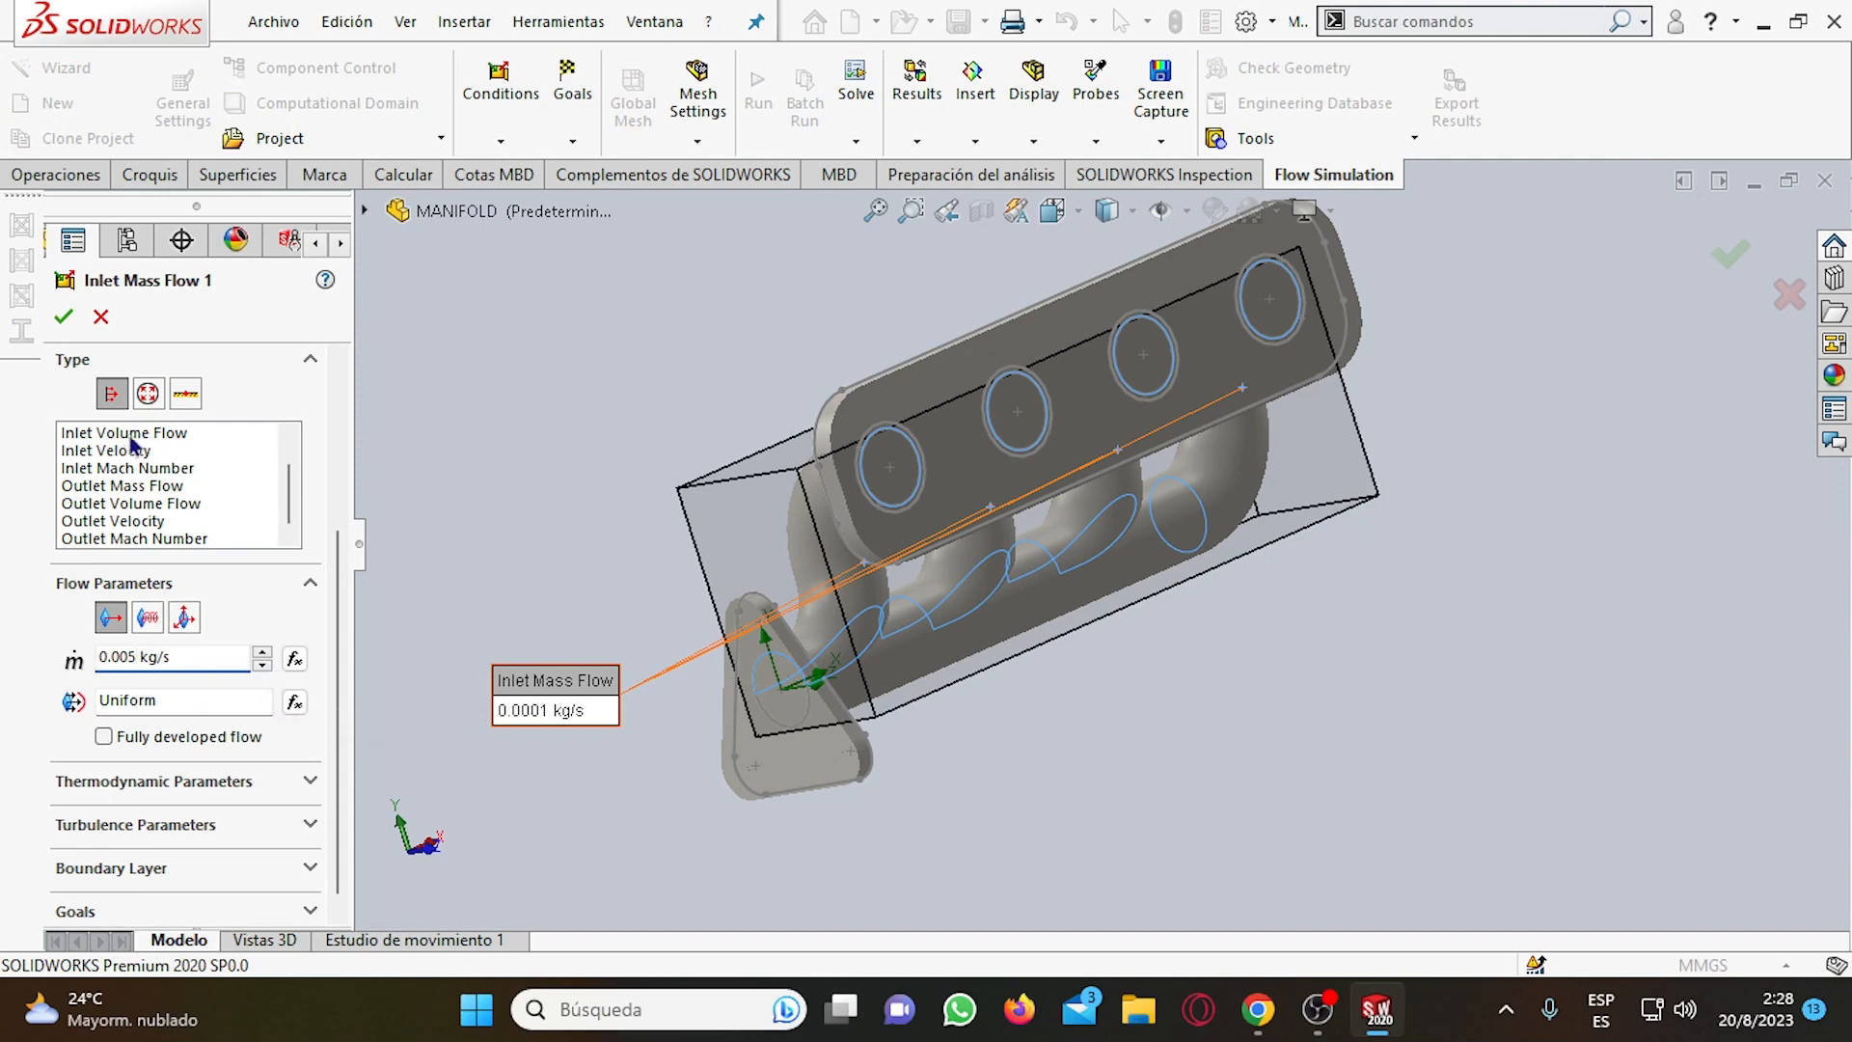
key(Return)
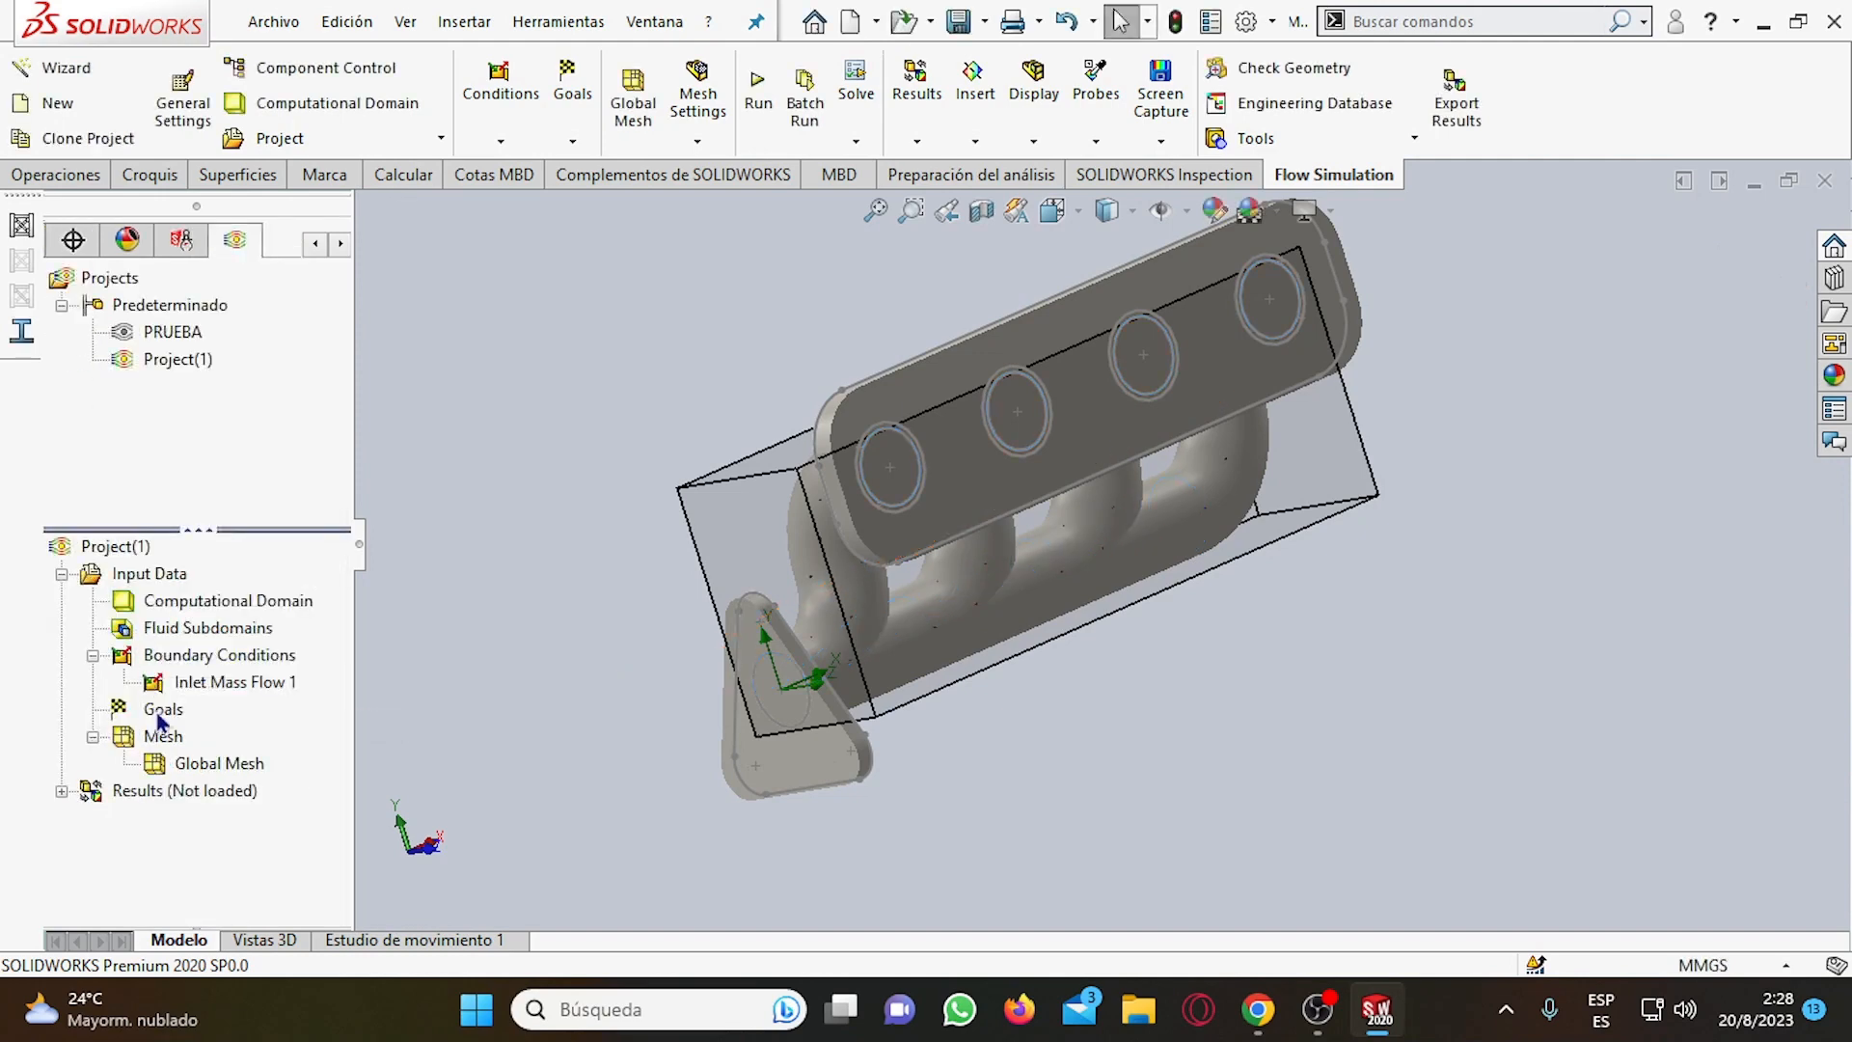
Create an Environment Pressure boundary condition of 101325 Pa on the circular inner face at the triangular flange.
right_click(187, 659)
click(290, 671)
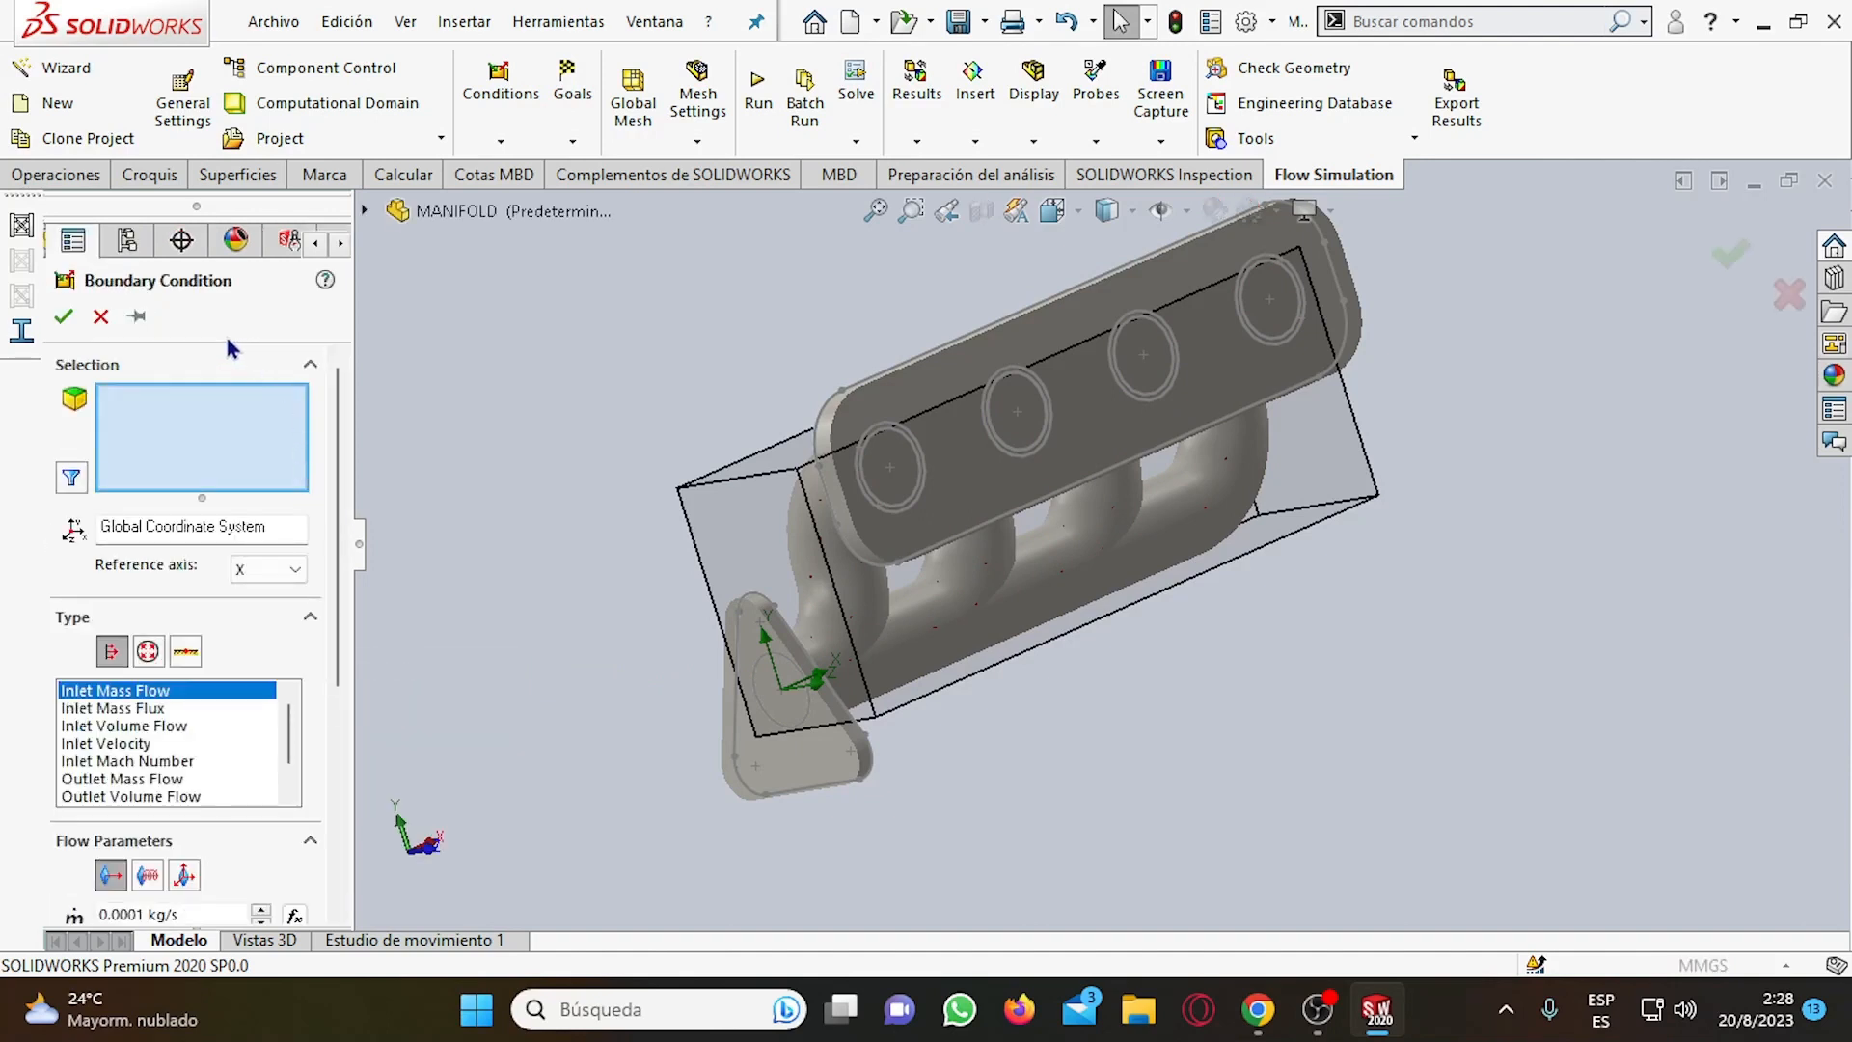
click(150, 652)
scroll(677, 617, down, 5)
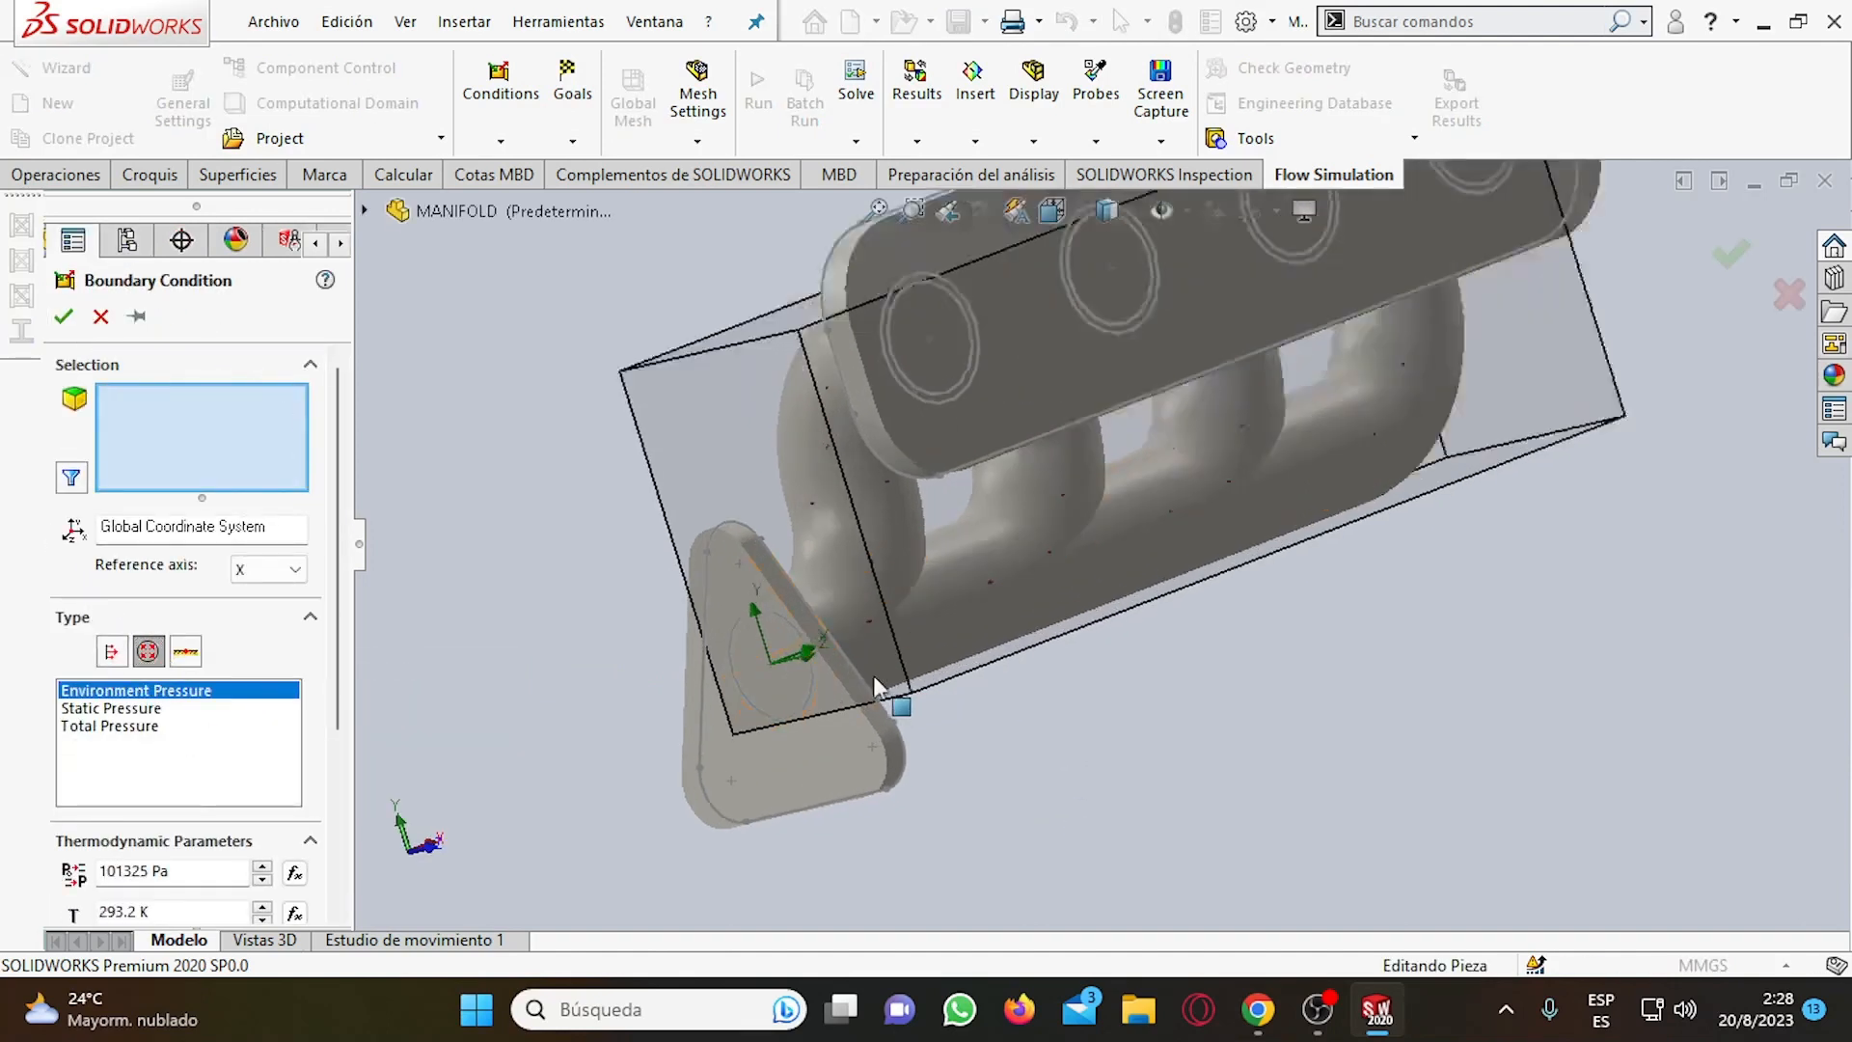
right_click(677, 611)
click(829, 714)
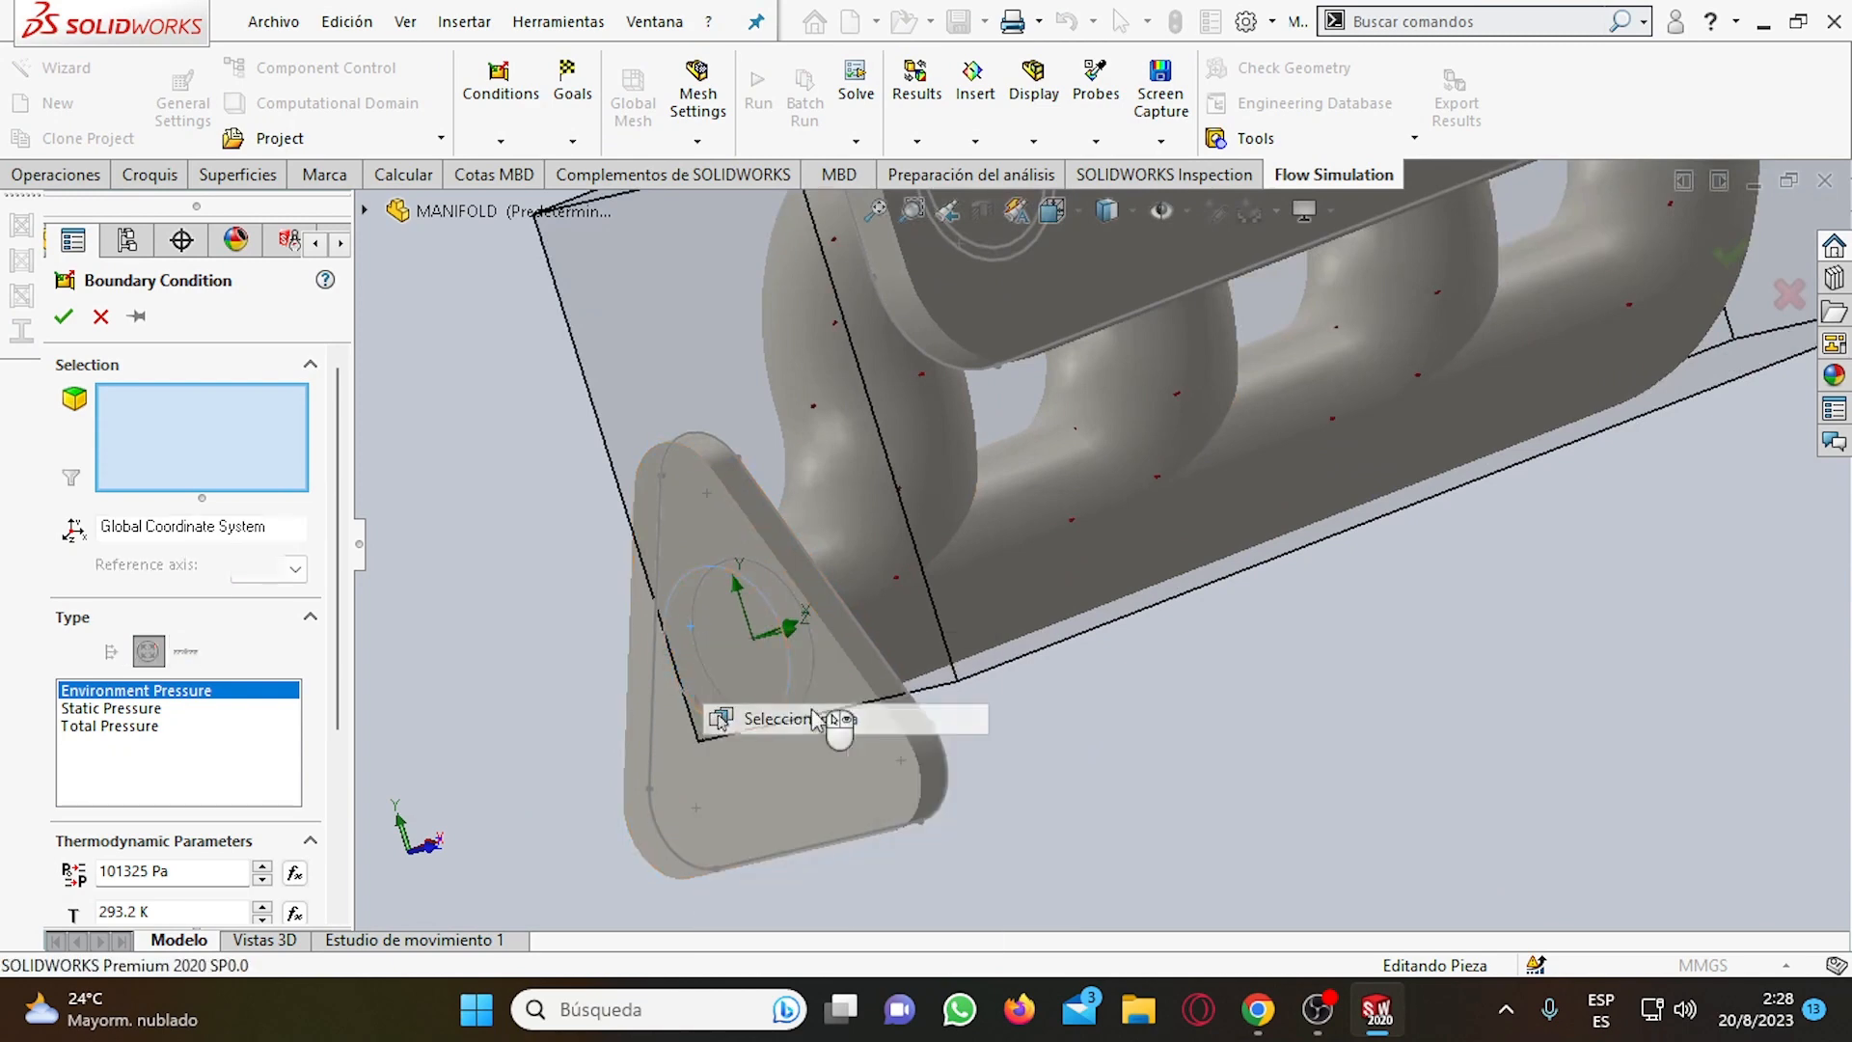
click(919, 762)
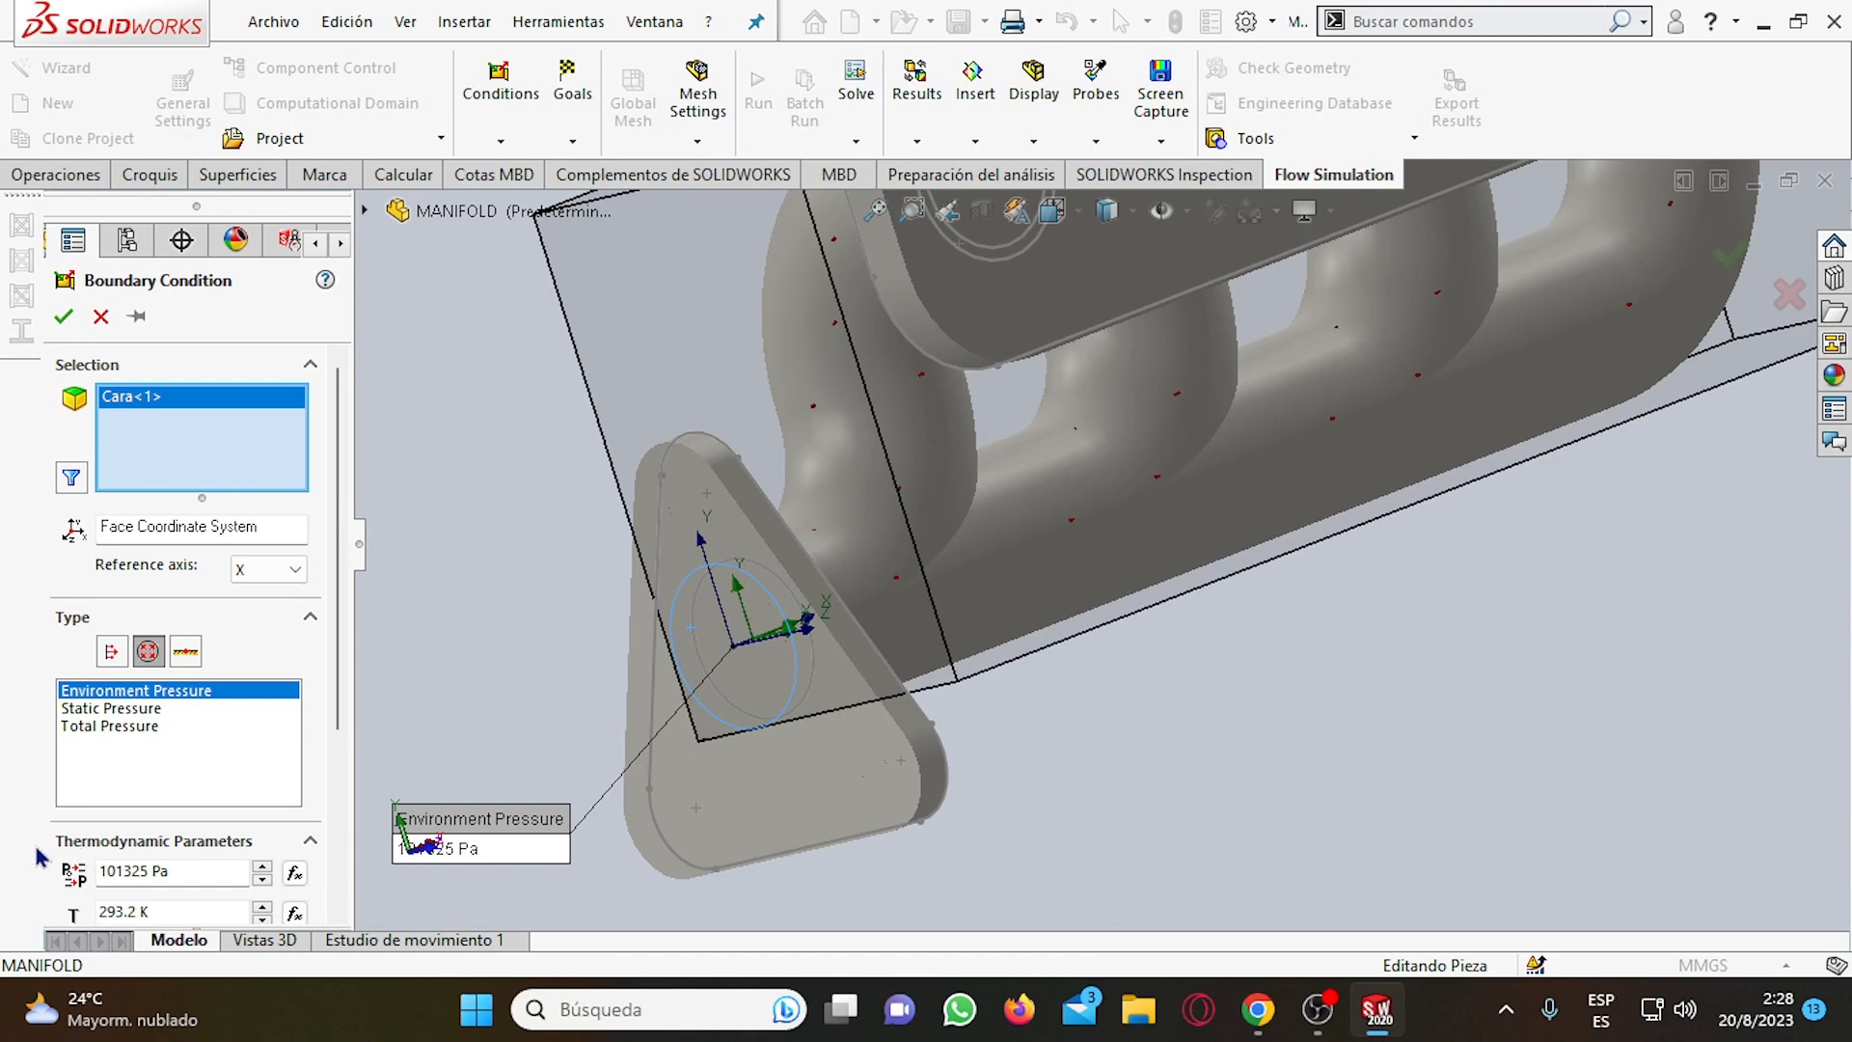
click(64, 316)
Examine the whole manifold and the result types available under Results in Project(1).
scroll(772, 679, up, 5)
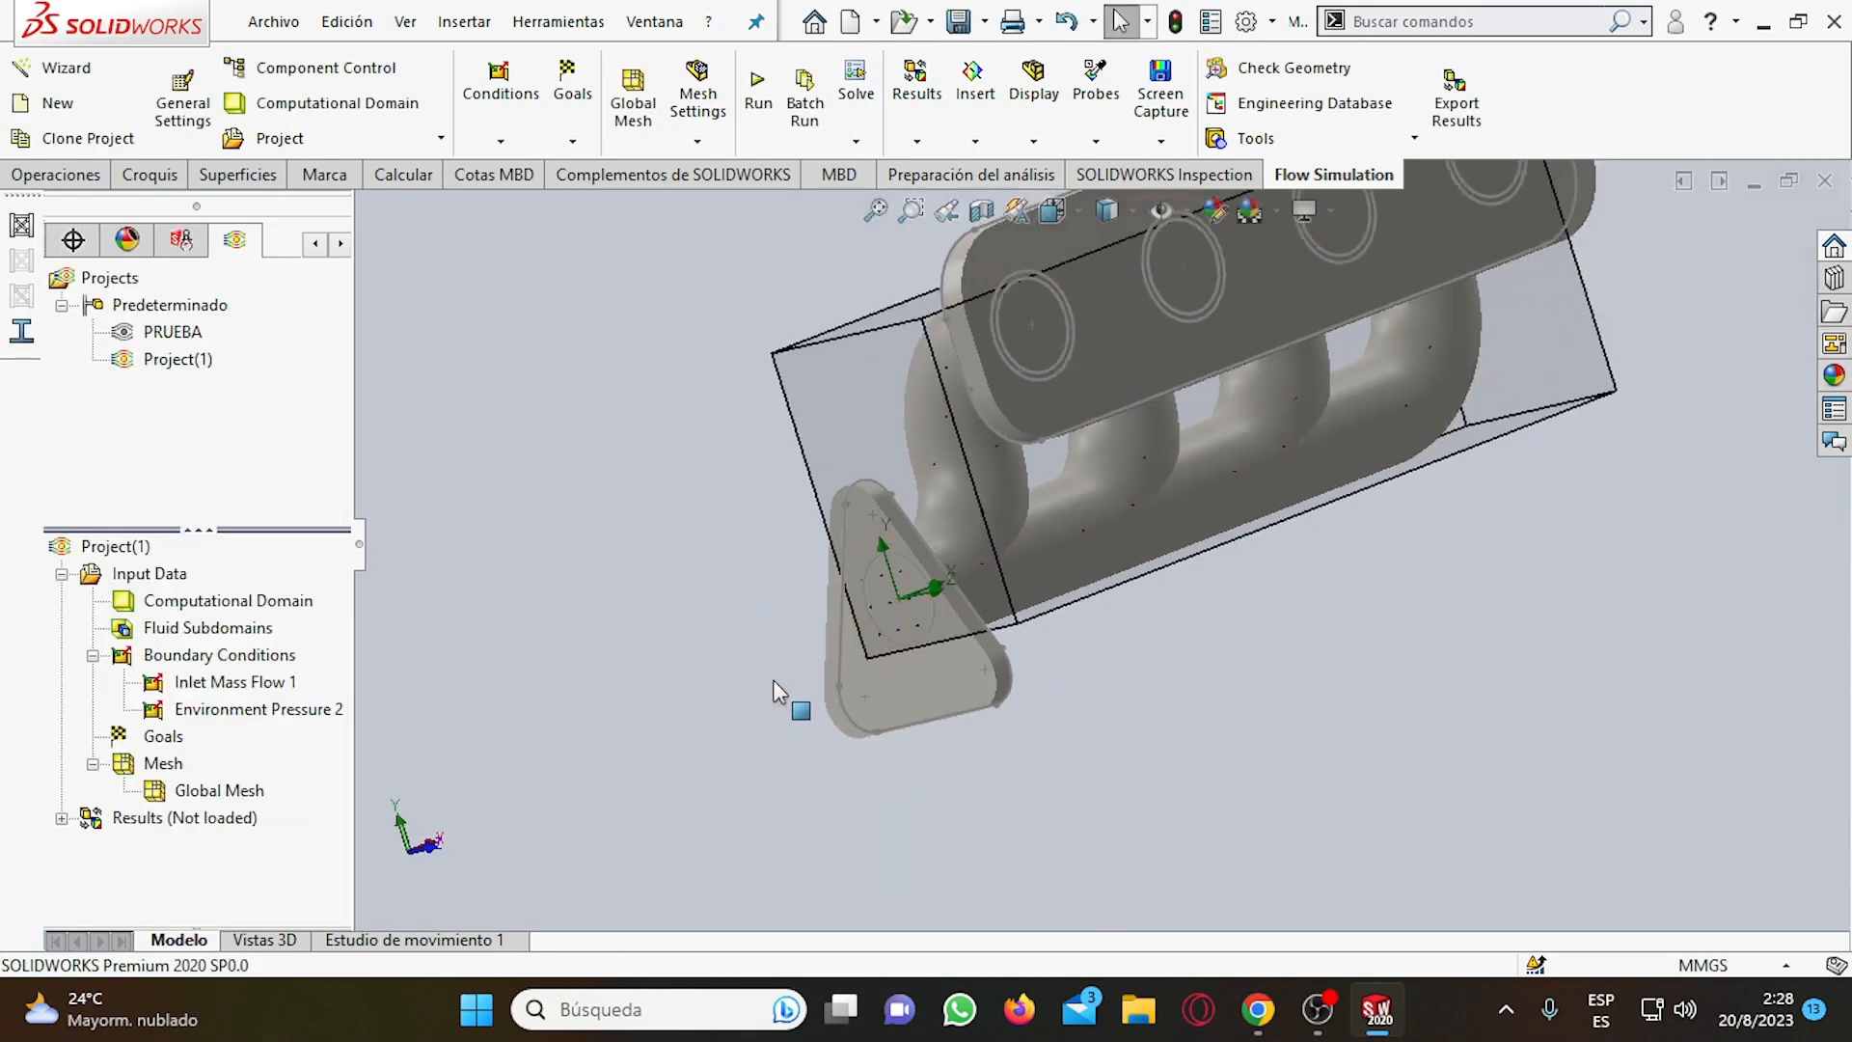
scroll(1038, 609, up, 1)
scroll(1259, 229, down, 3)
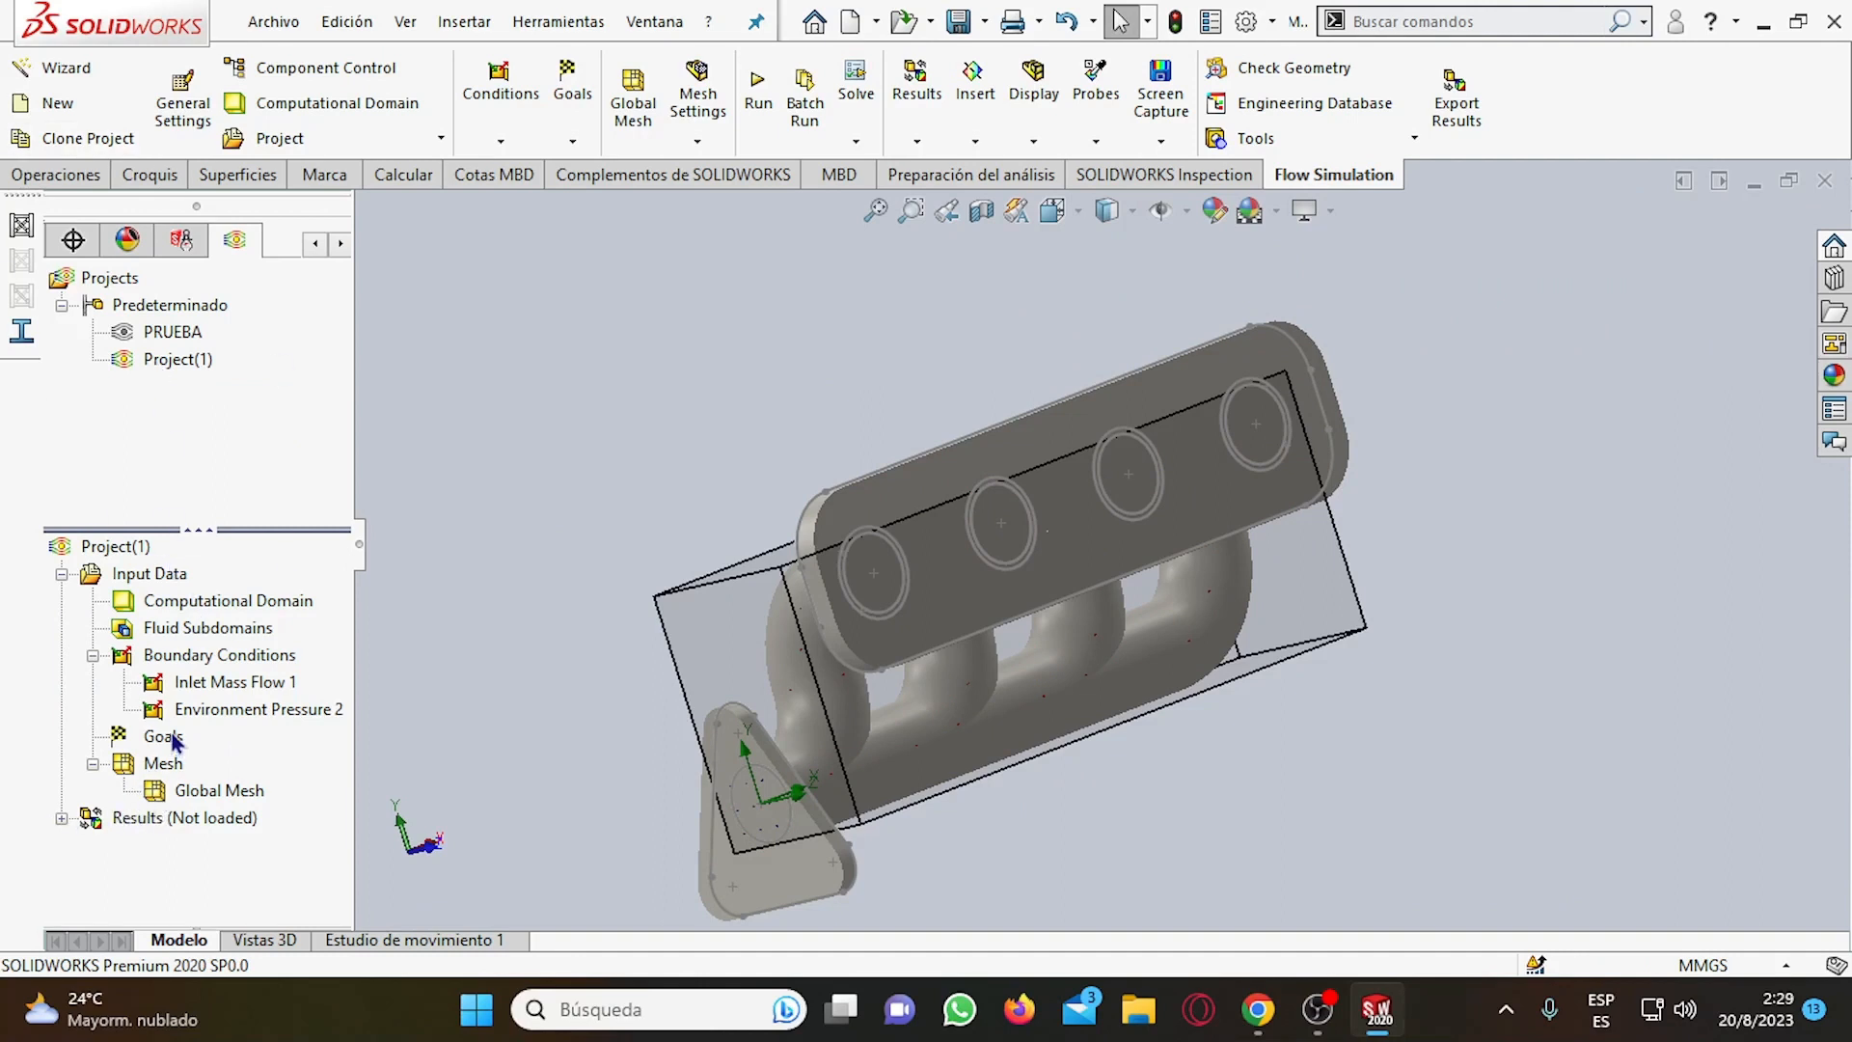
click(62, 818)
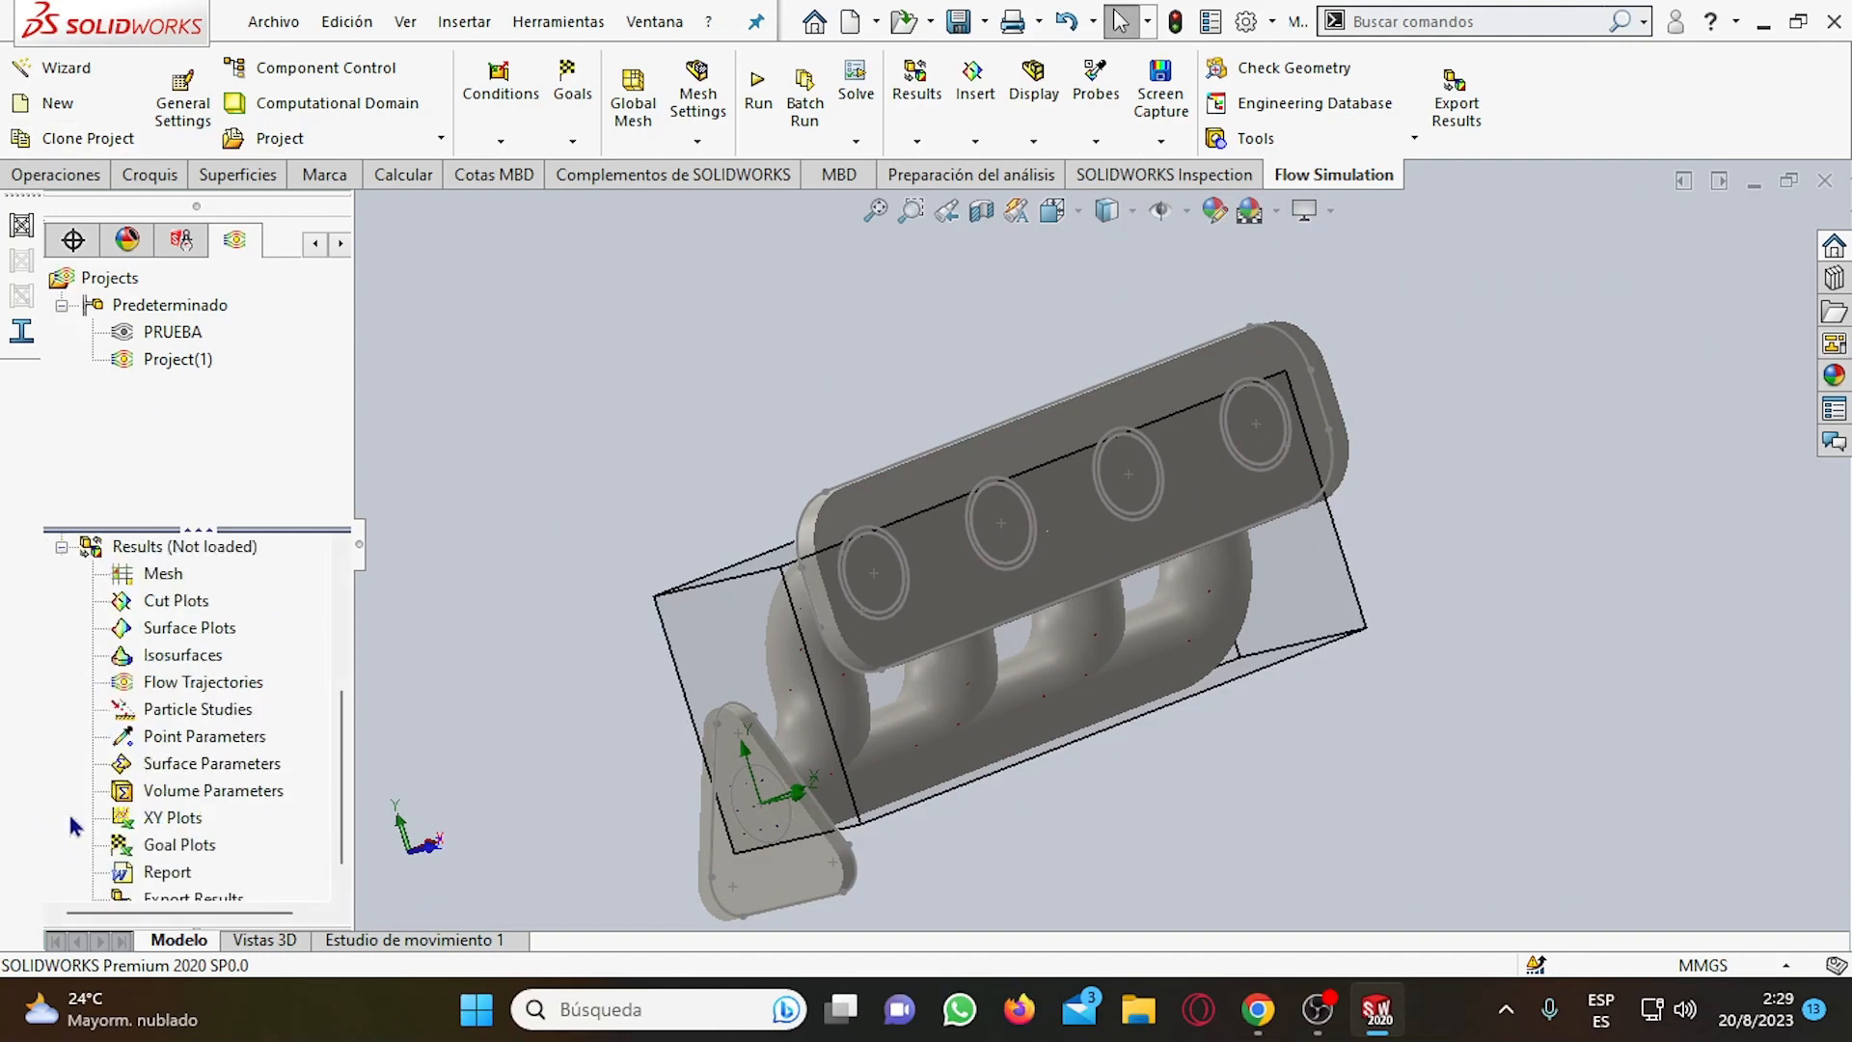
scroll(172, 793, down, 1)
scroll(172, 793, up, 3)
scroll(202, 742, down, 3)
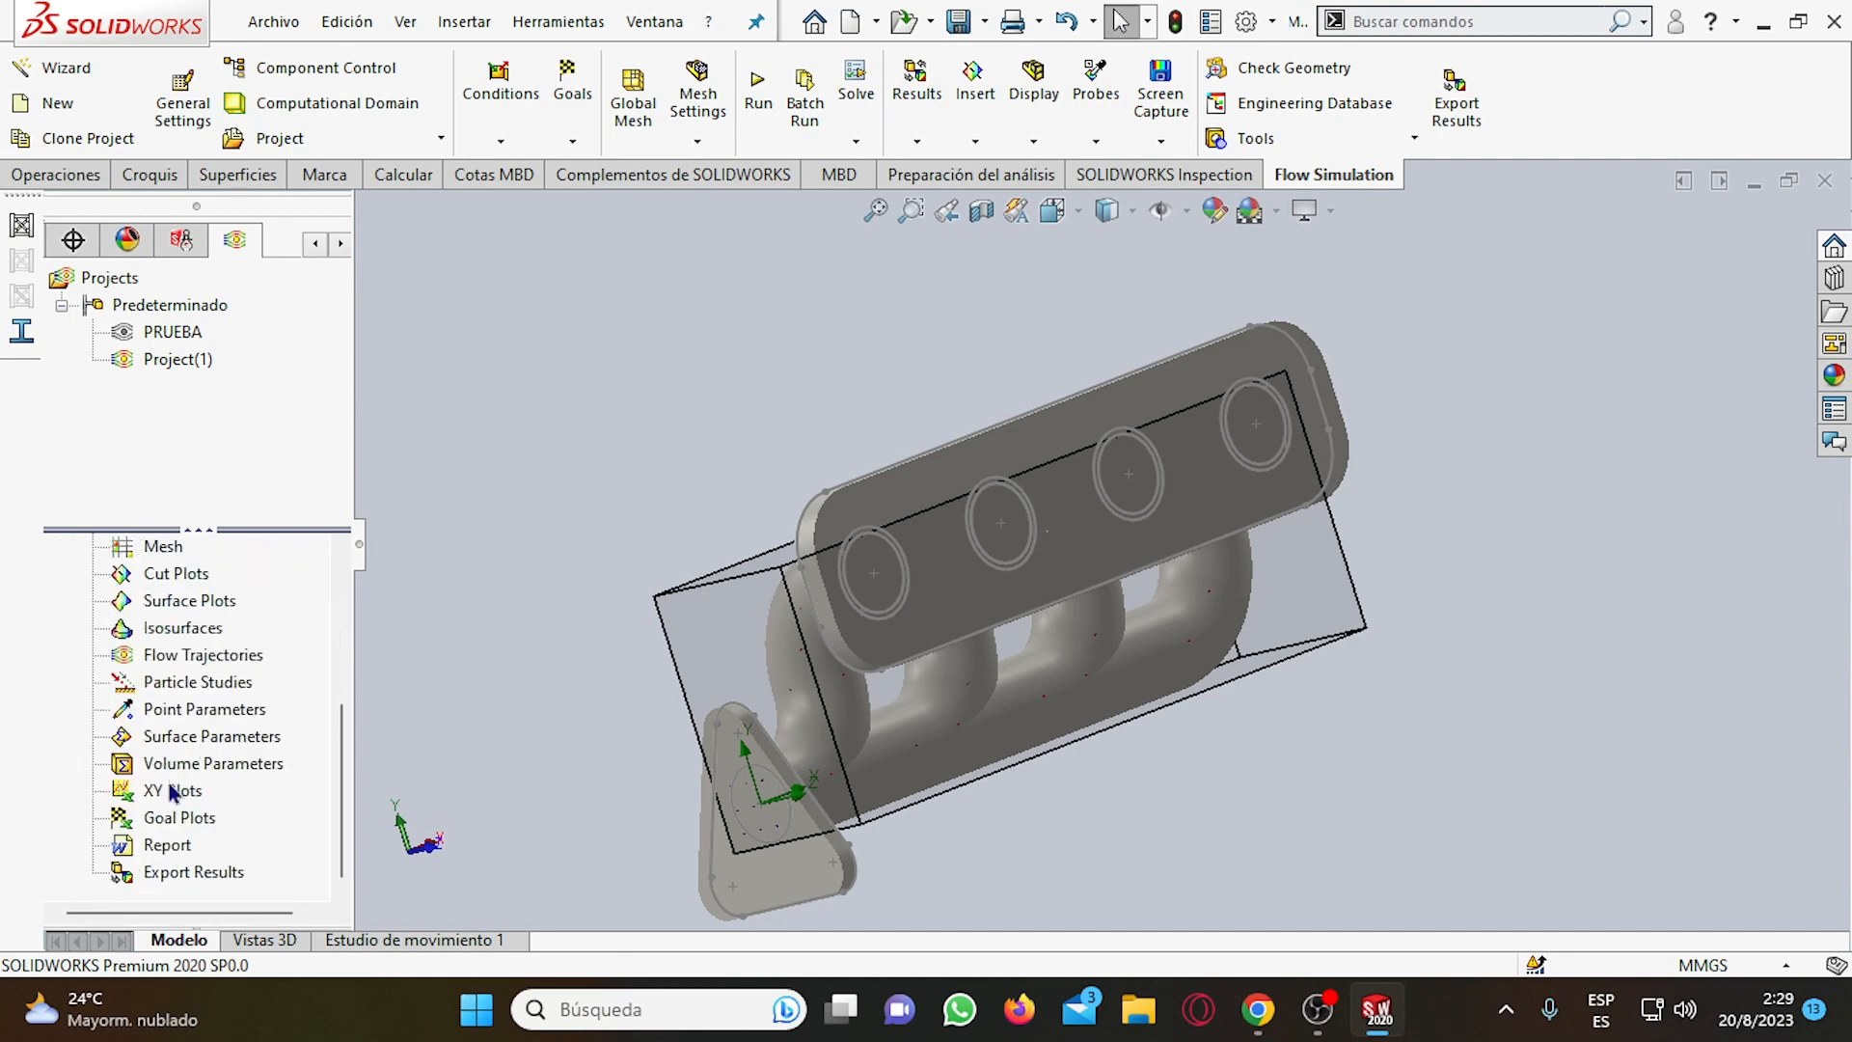
scroll(171, 793, up, 4)
scroll(207, 738, down, 4)
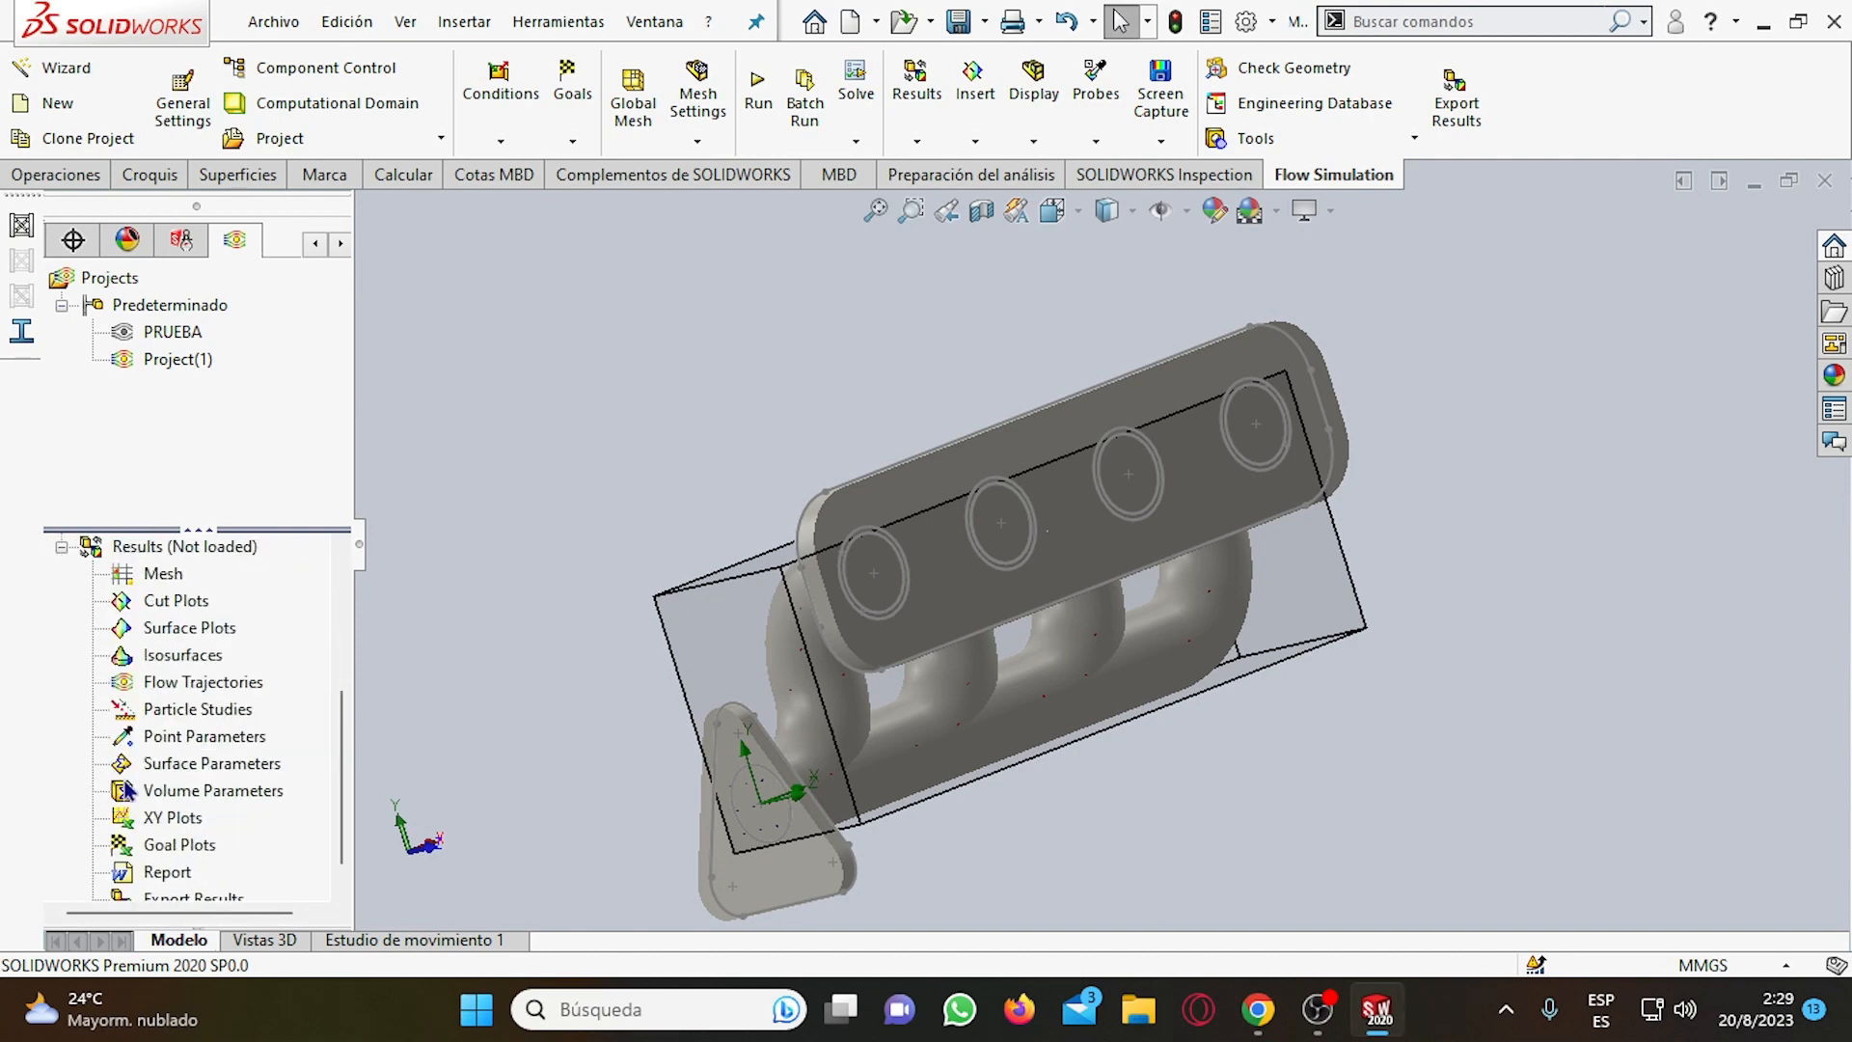
click(63, 548)
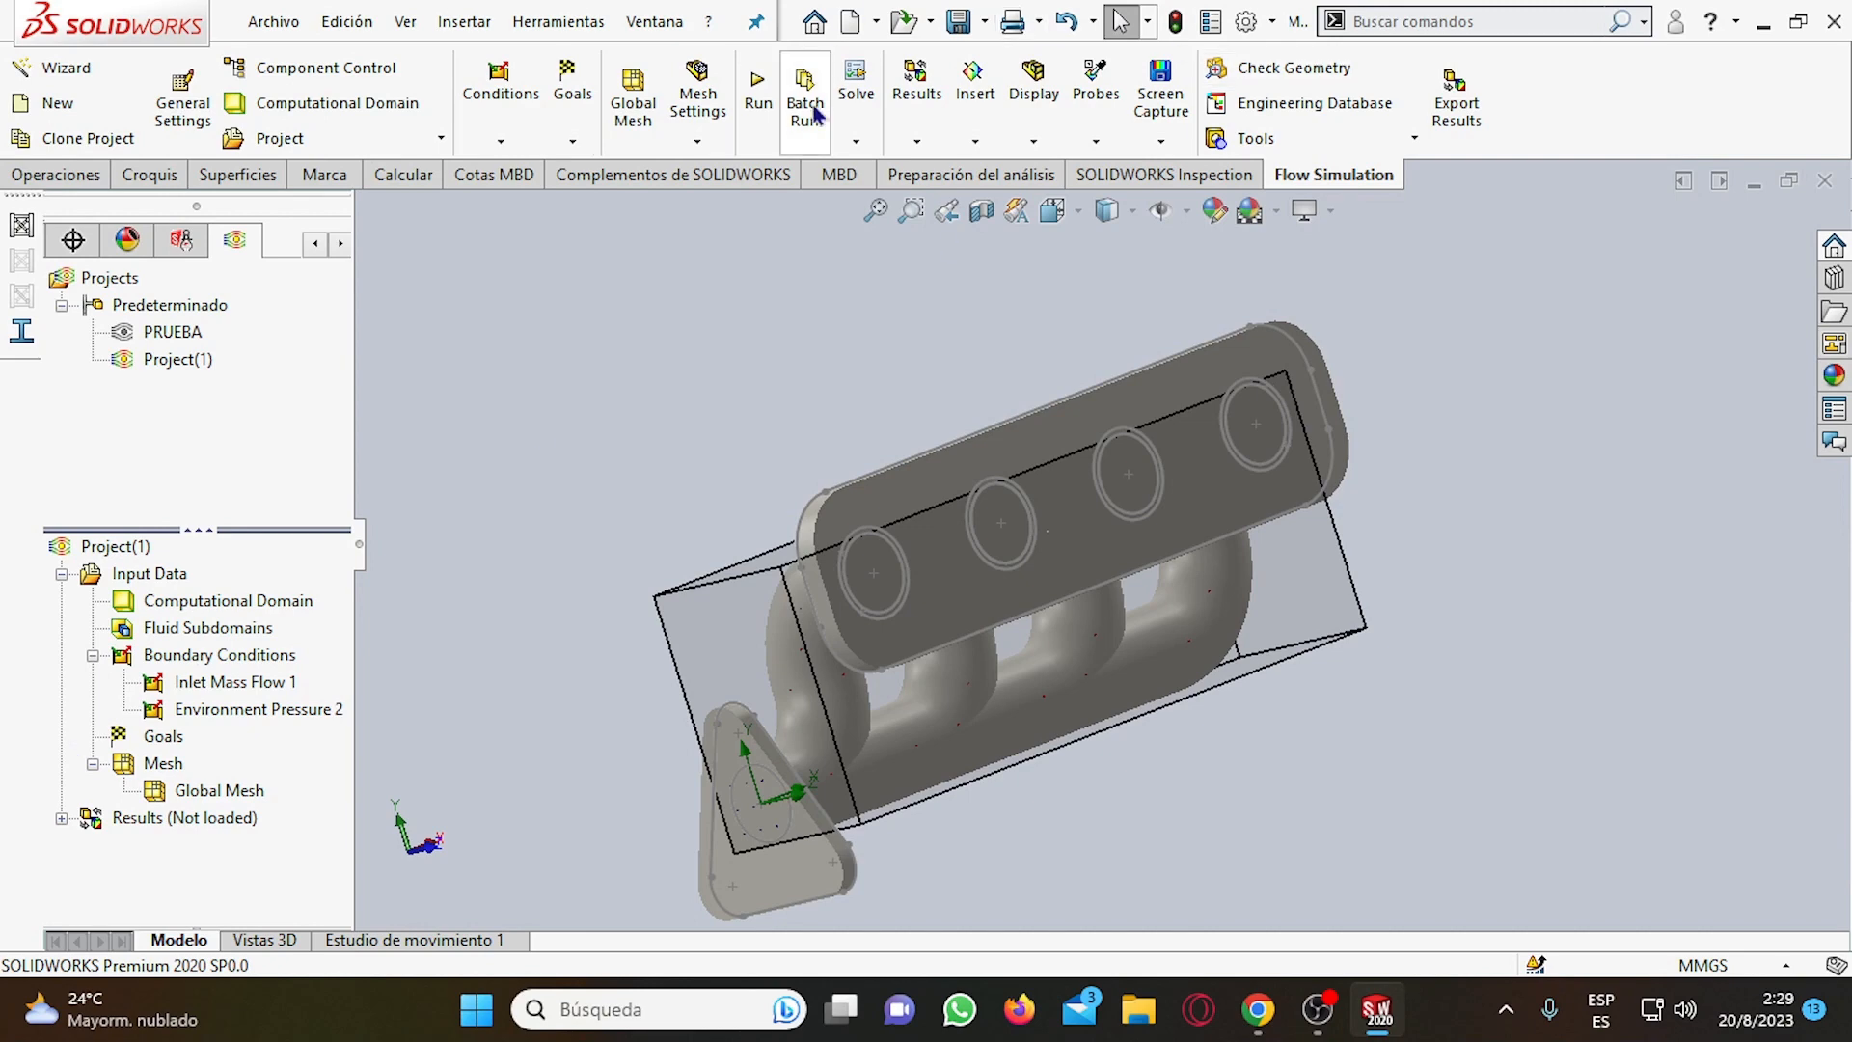
Run Project(1) as a new calculation on this computer, using all cores and loading the results when finished.
click(757, 91)
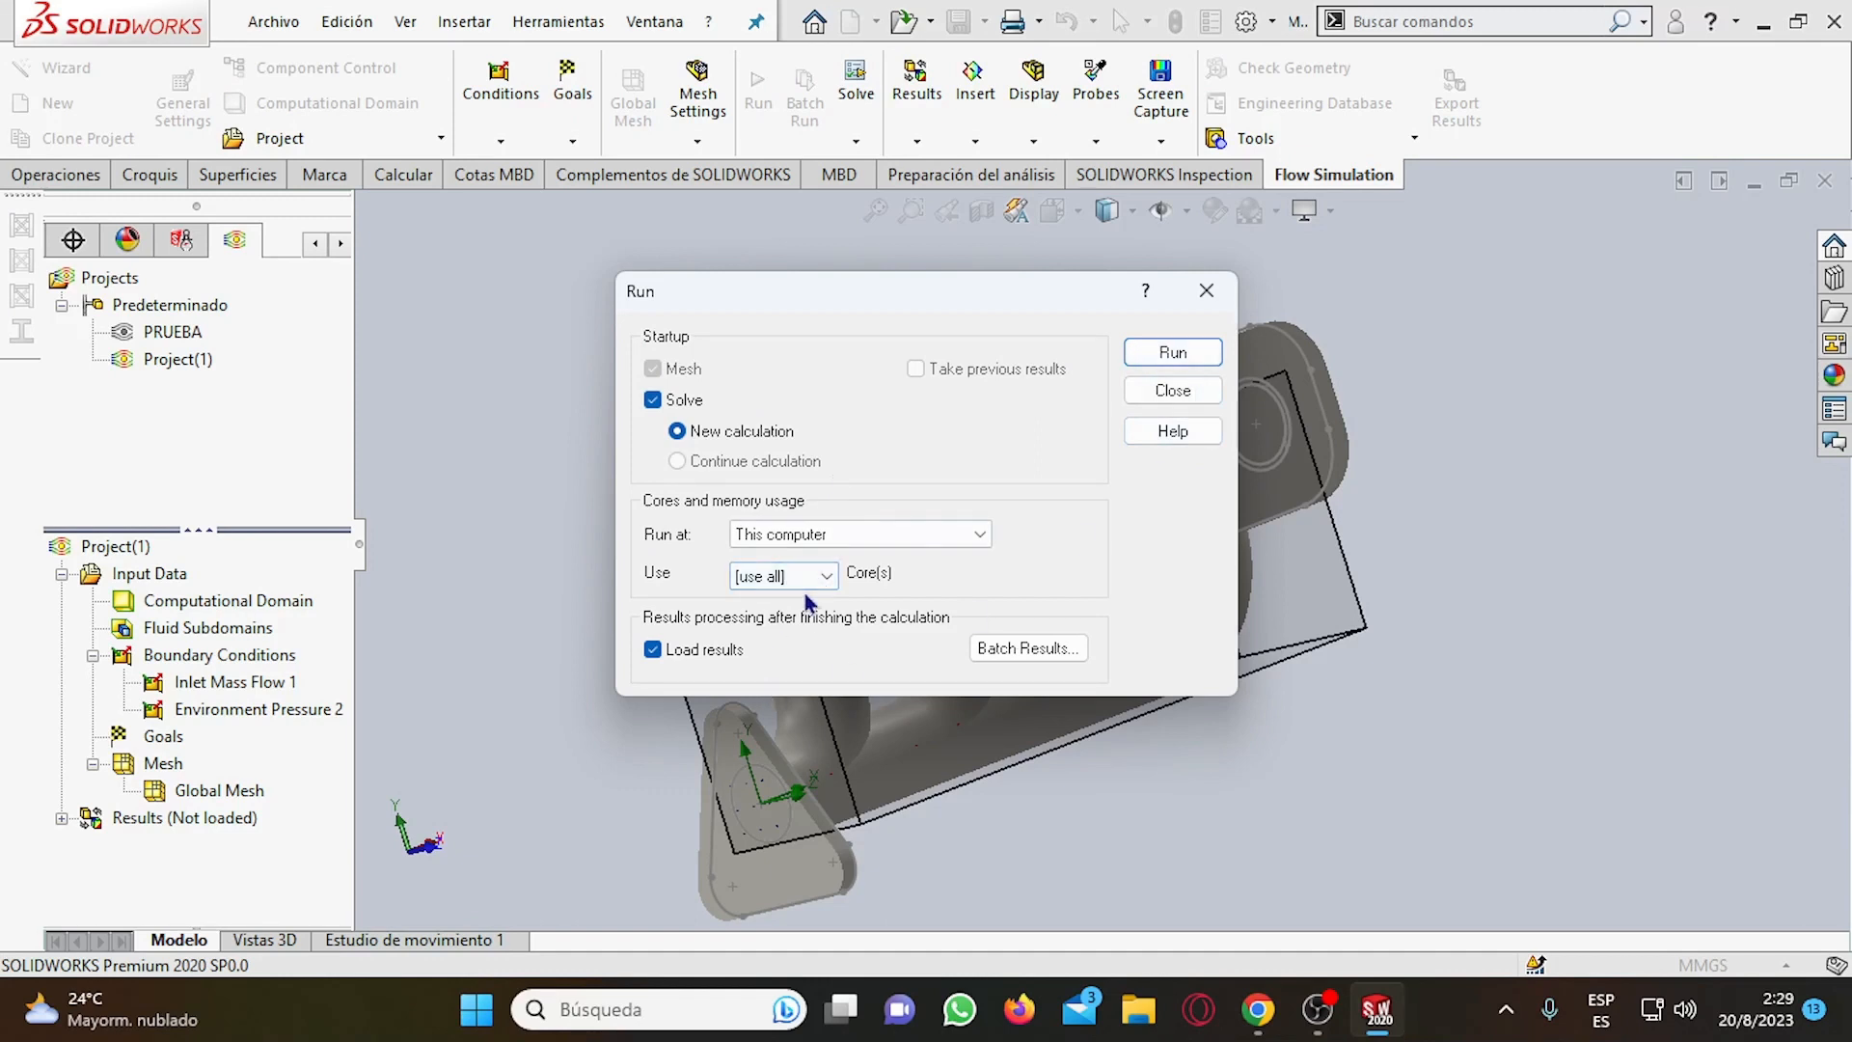
click(1141, 359)
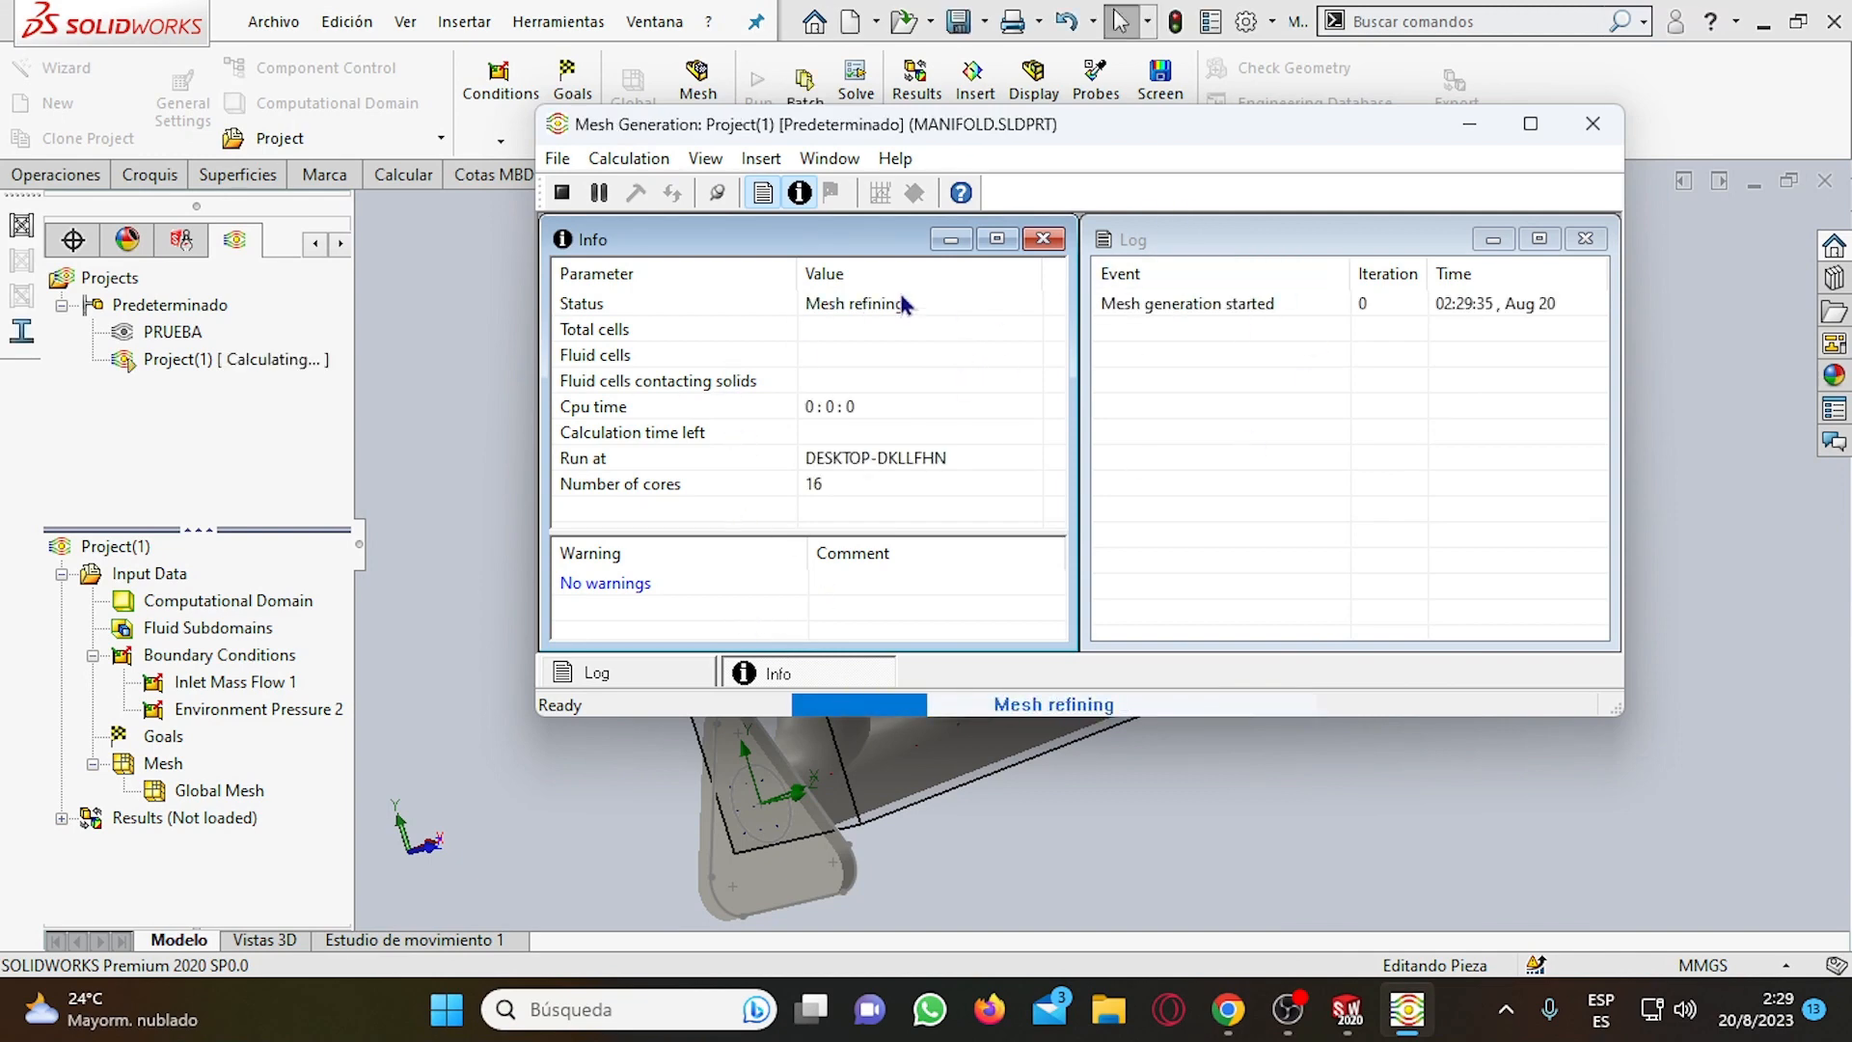
mouse_move(1410, 1020)
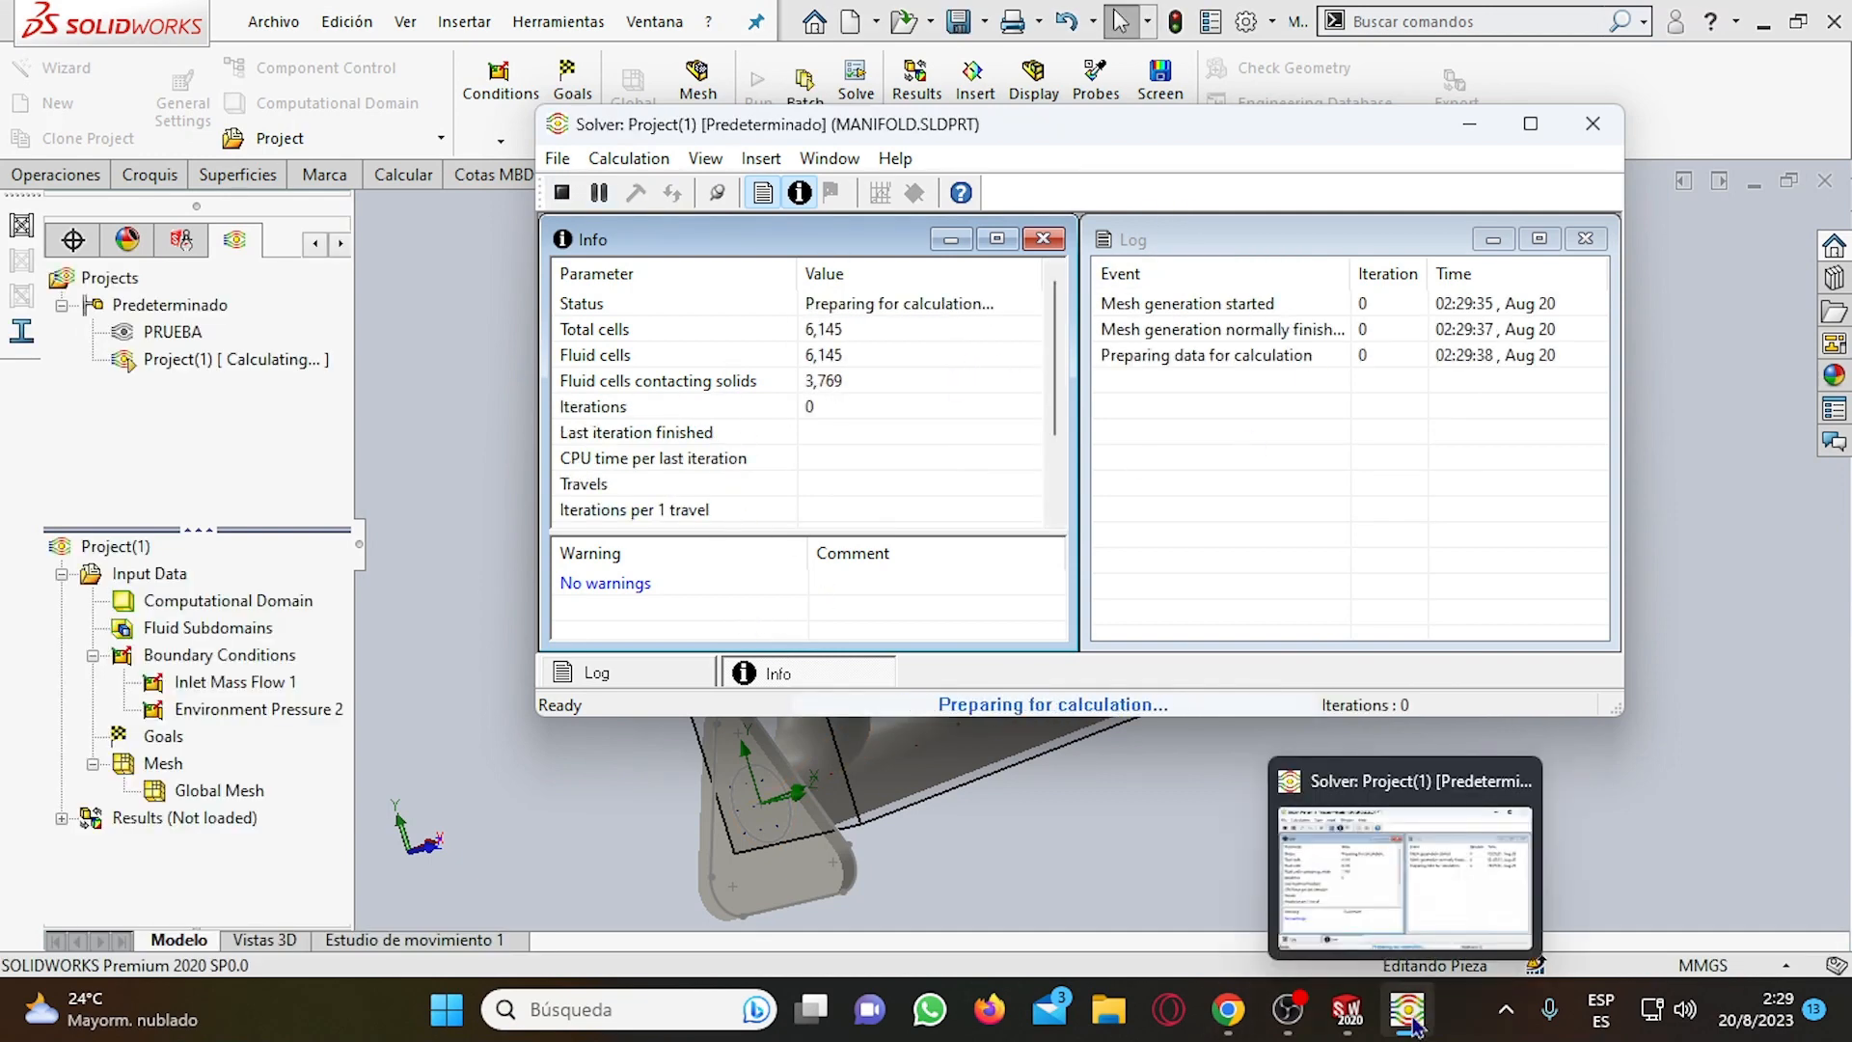
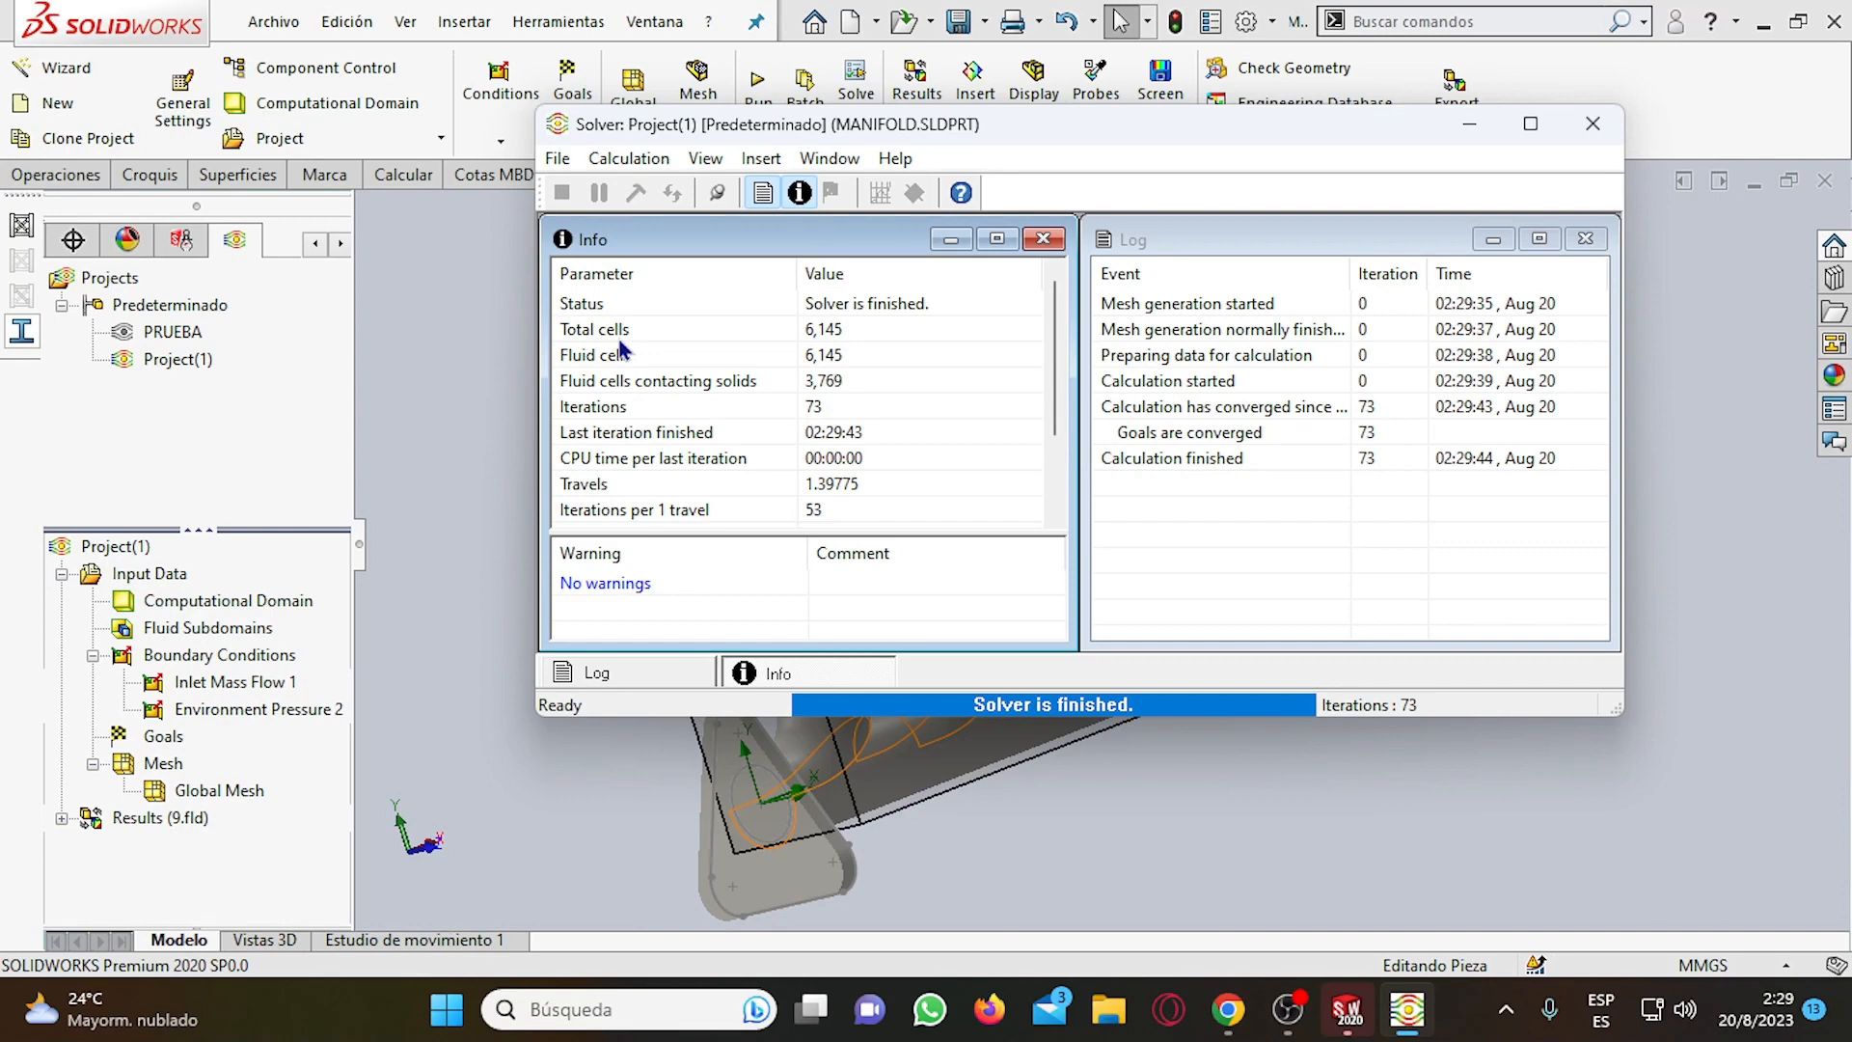
Review the solver's cell counts, iterations, core use and convergence log, and close the solver window.
click(842, 333)
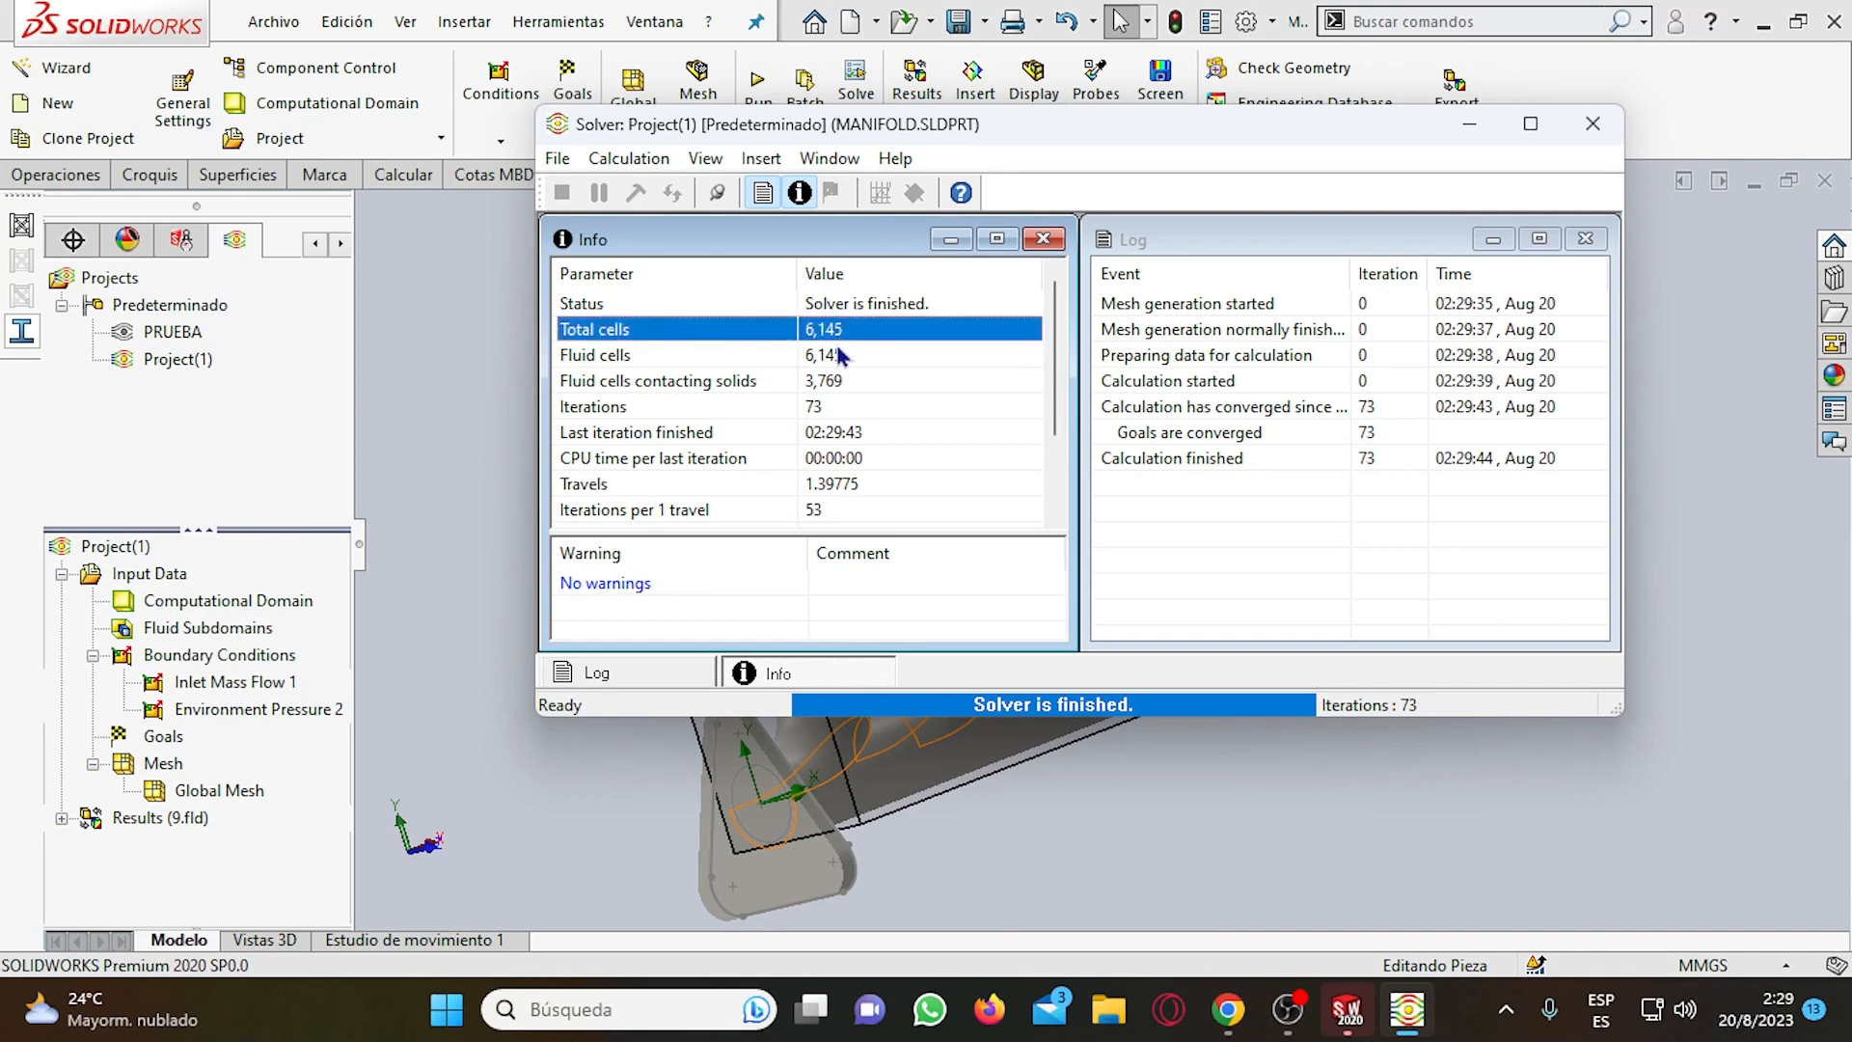
click(830, 409)
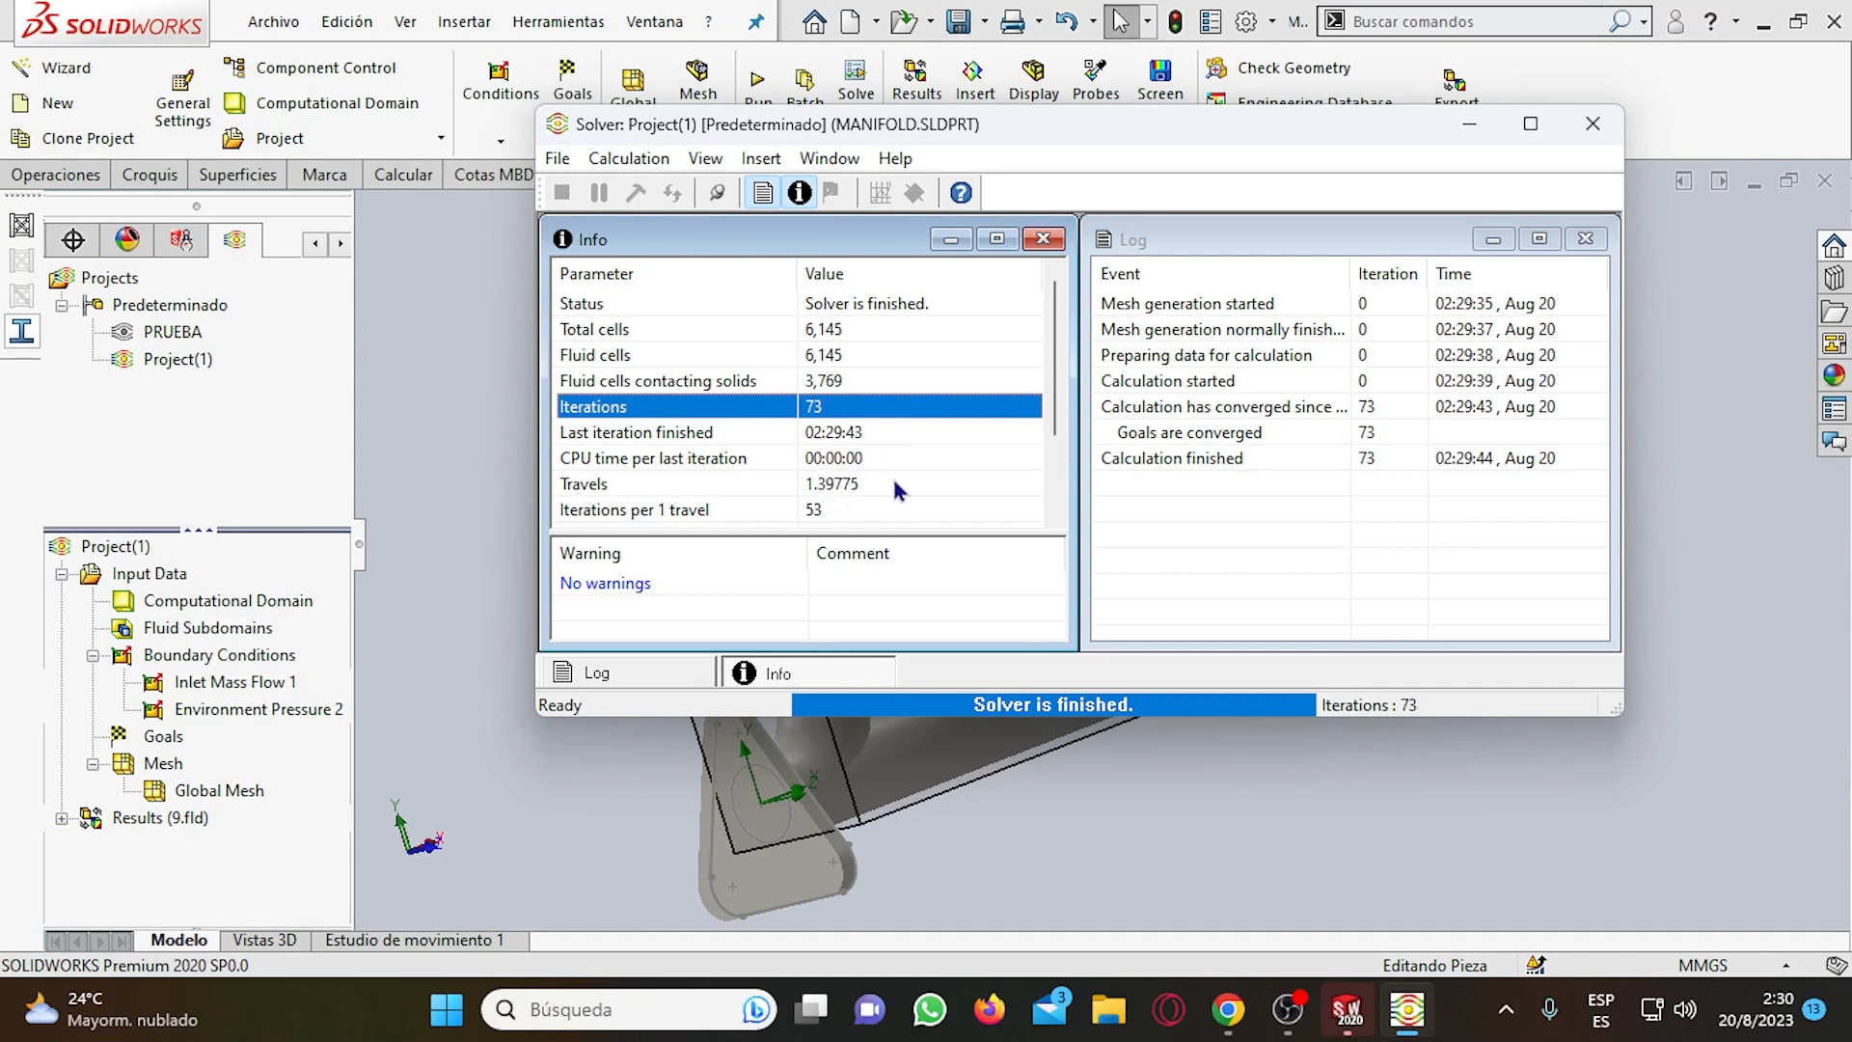
scroll(664, 502, down, 2)
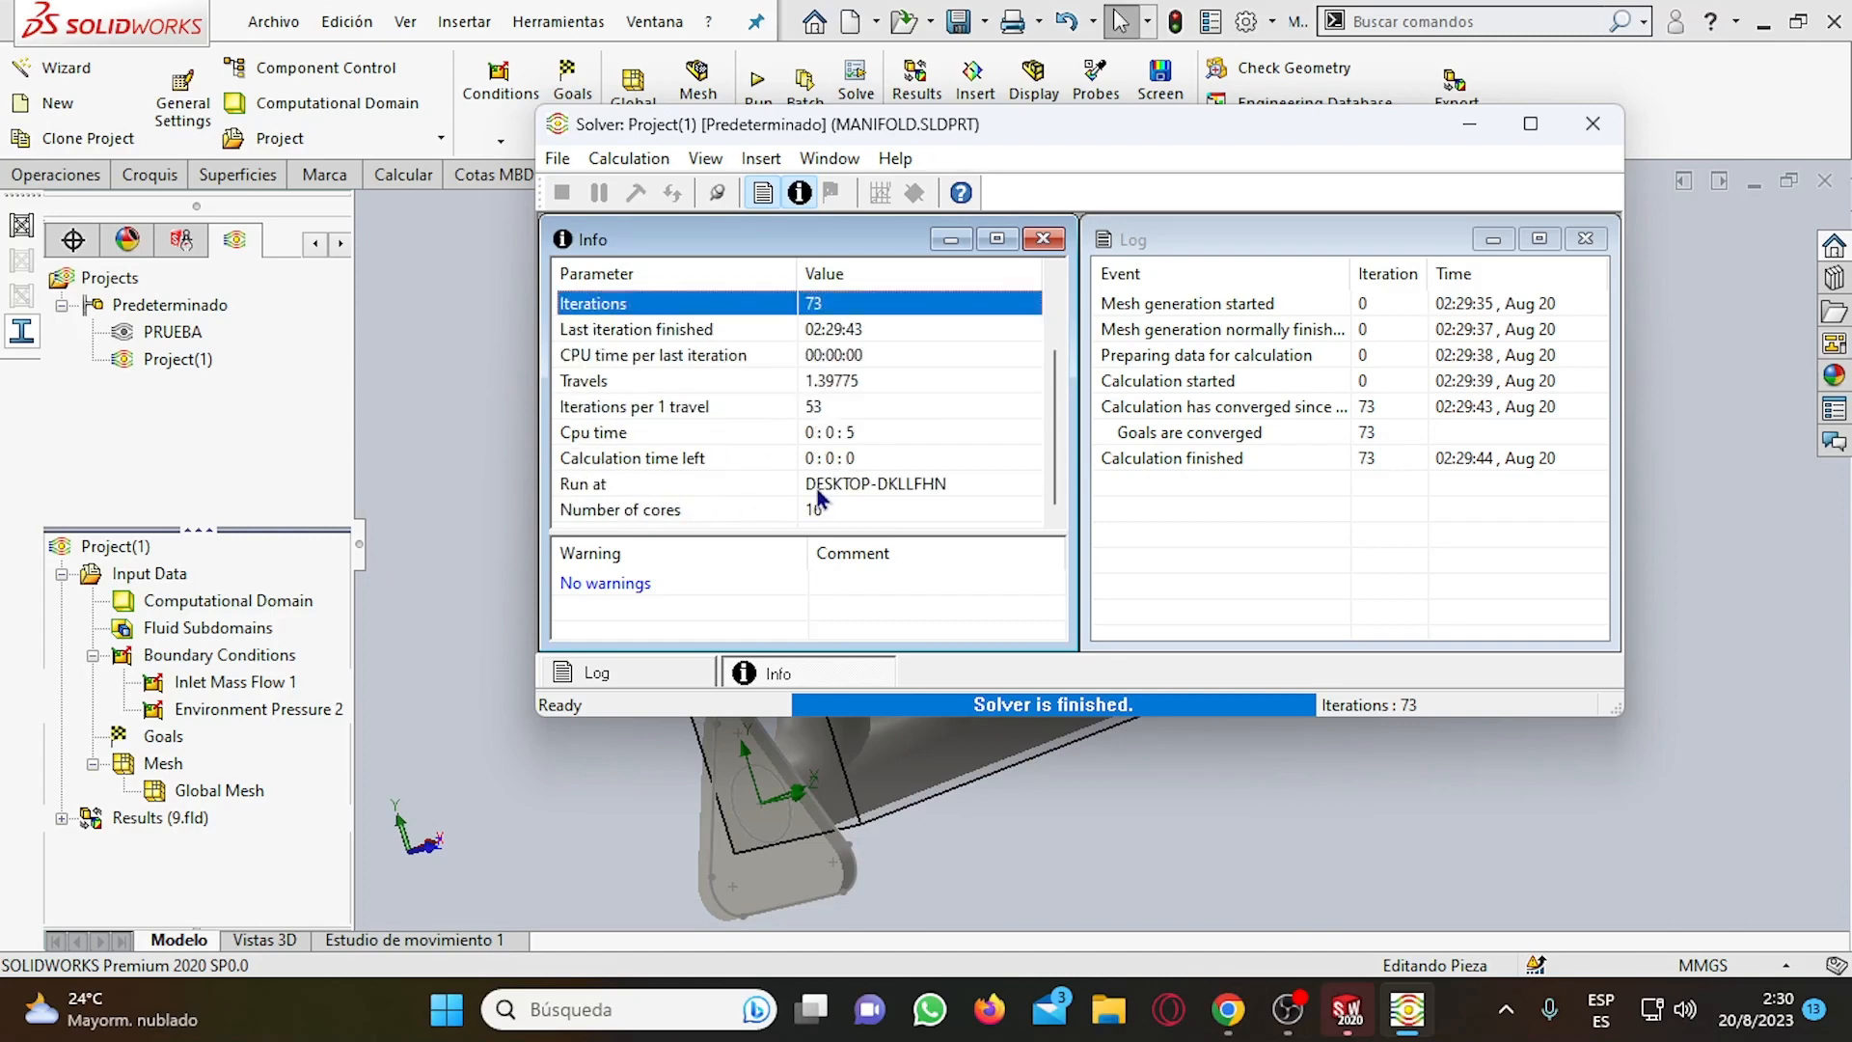
scroll(820, 498, up, 2)
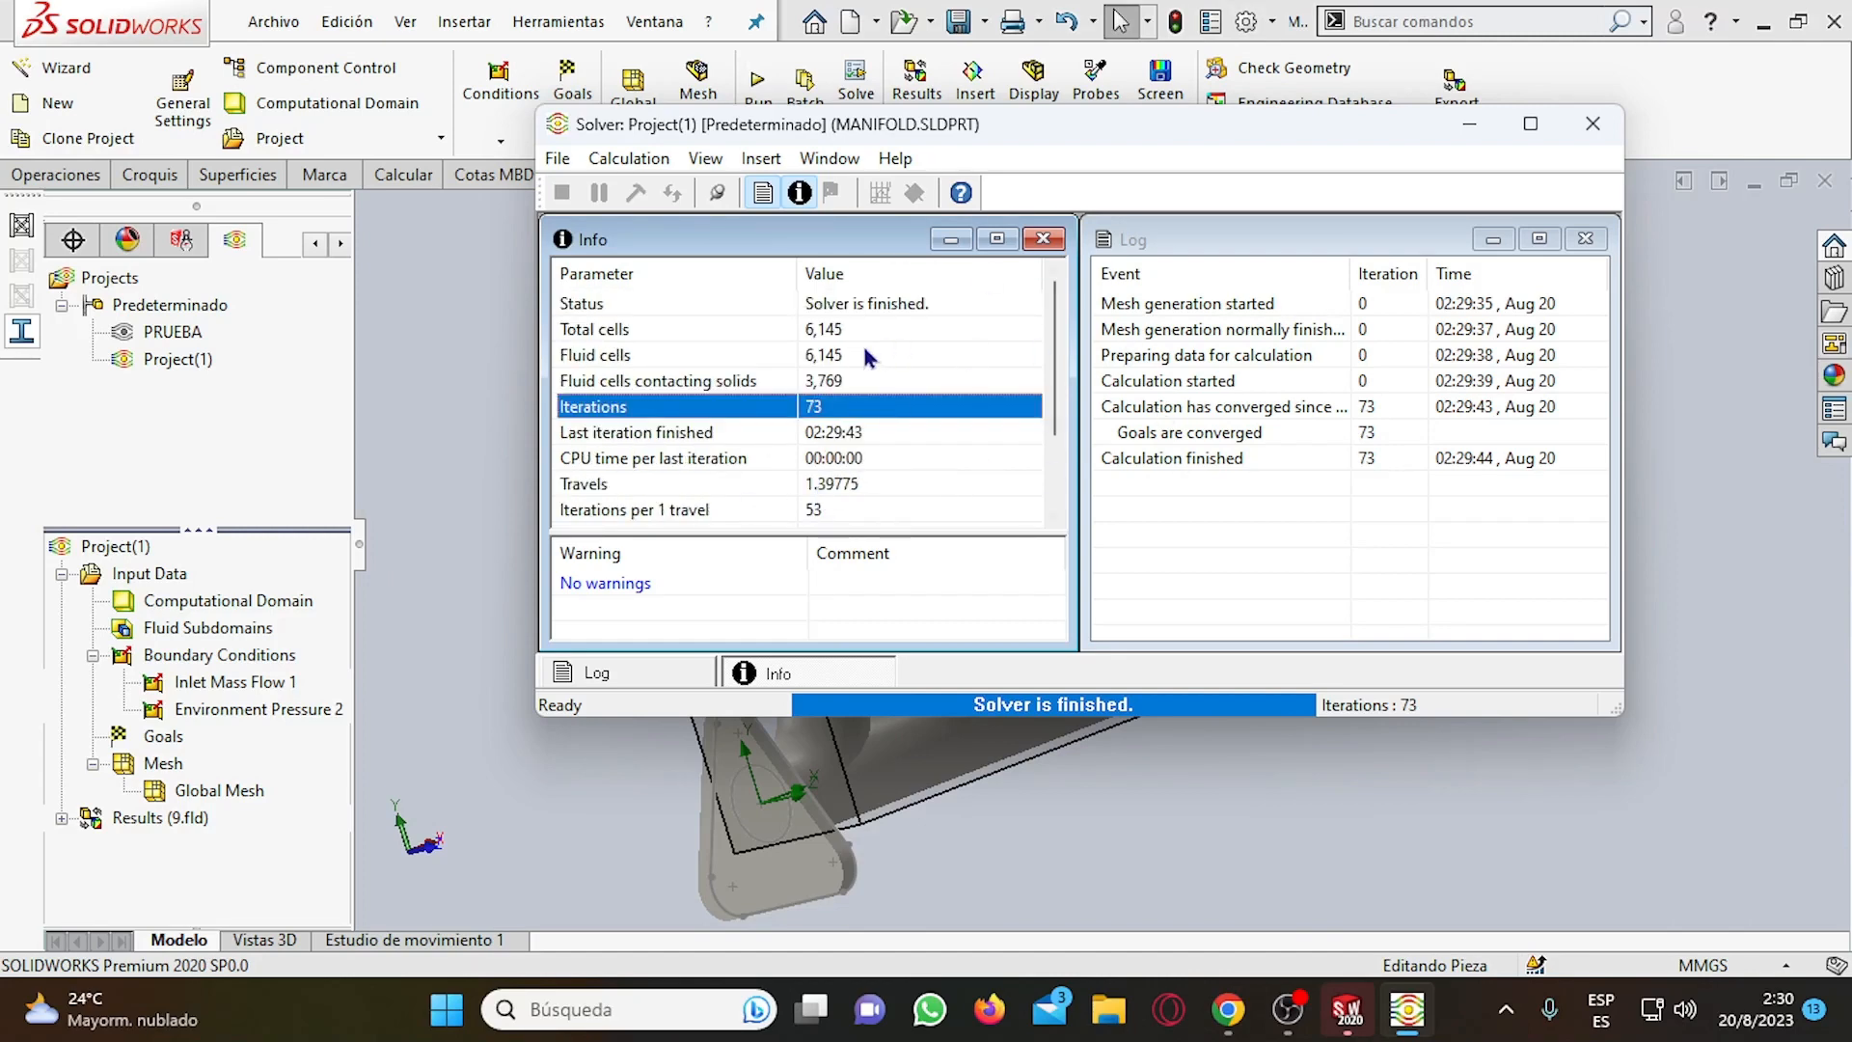
scroll(863, 343, down, 2)
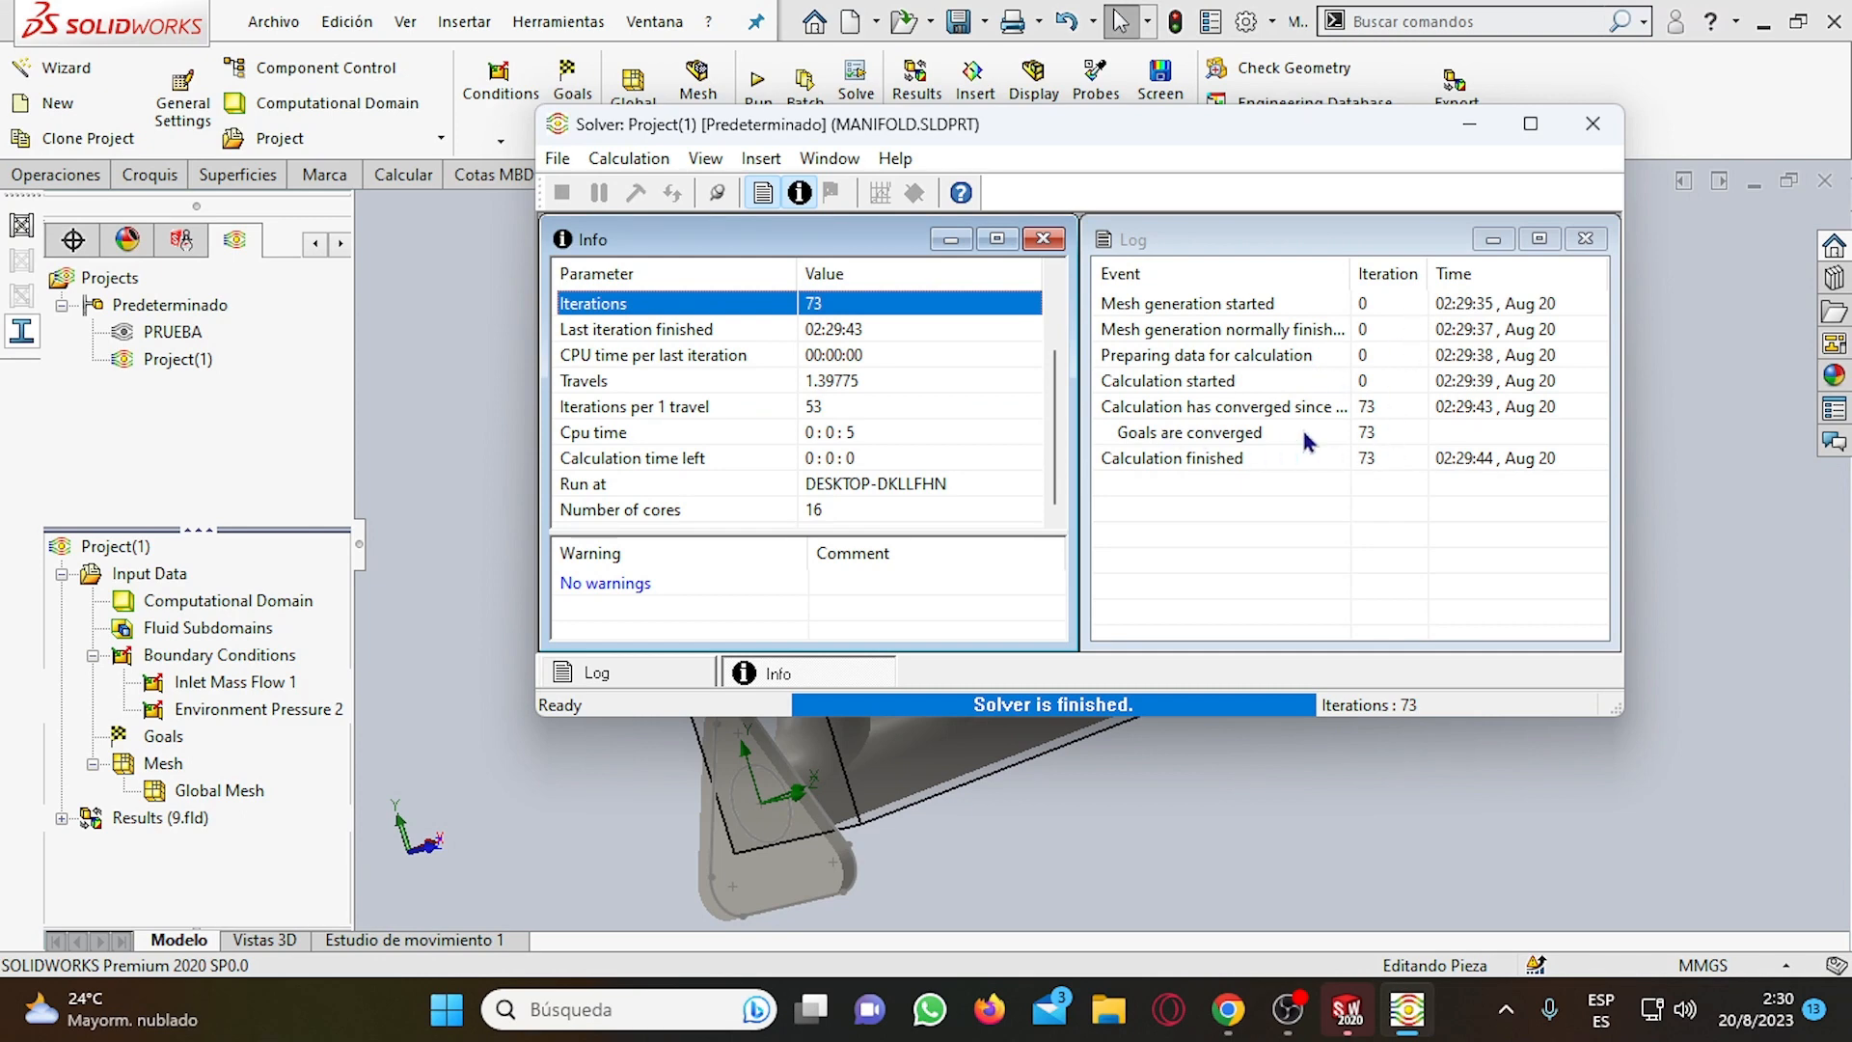
click(1394, 410)
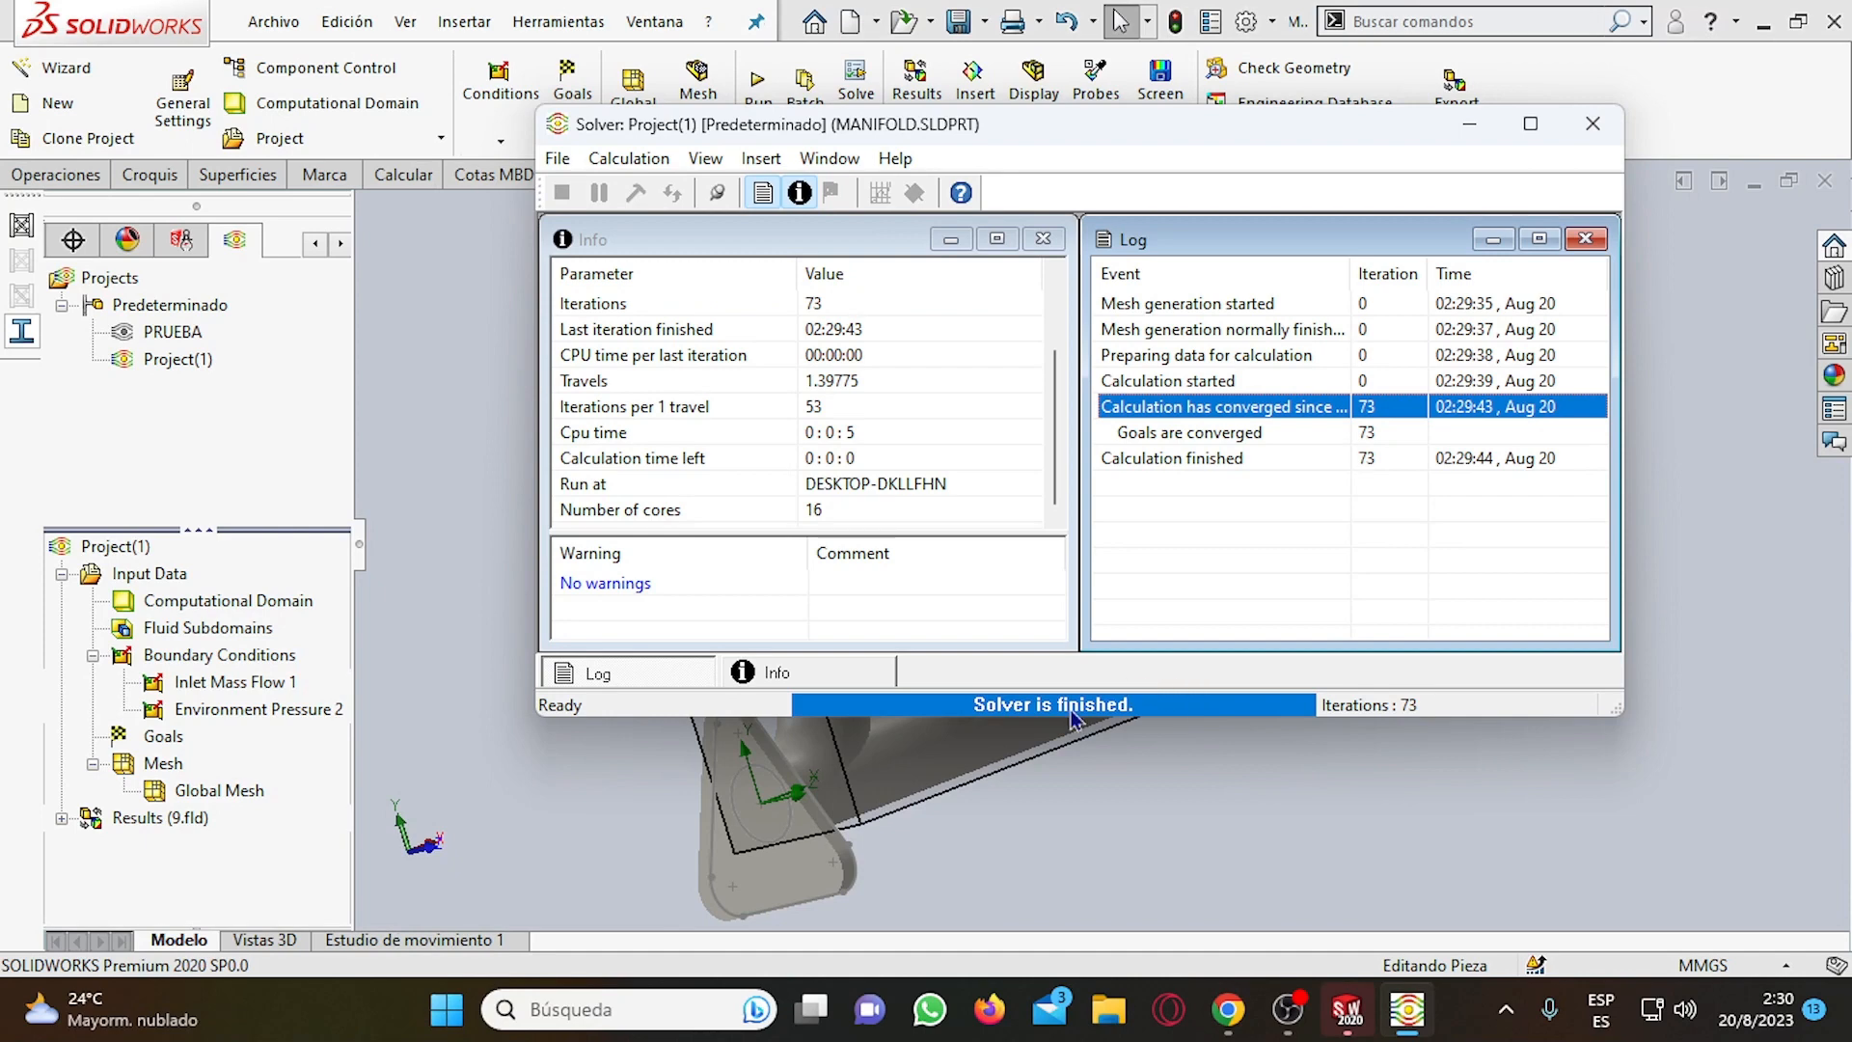
click(1593, 124)
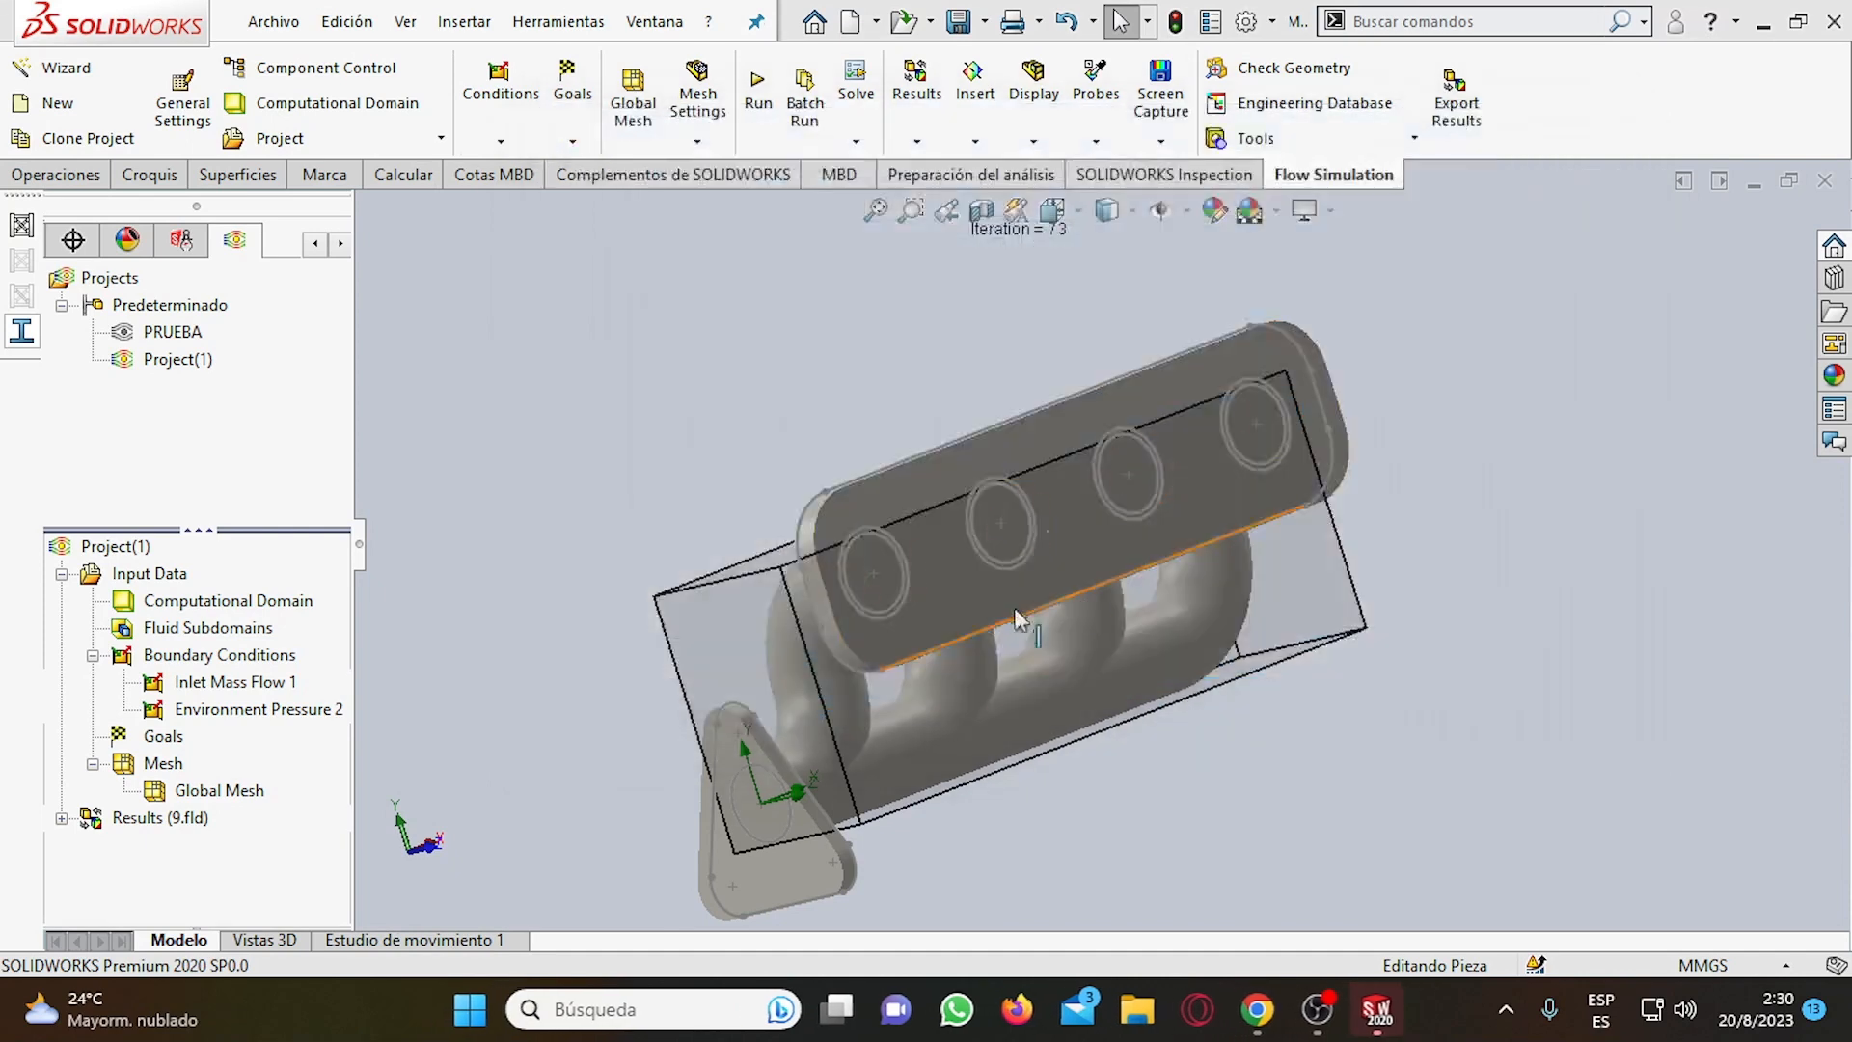
Examine the result types listed under Results and where the inlet mass flow and environment pressure conditions apply on the manifold.
scroll(1084, 469, up, 5)
scroll(1147, 648, down, 4)
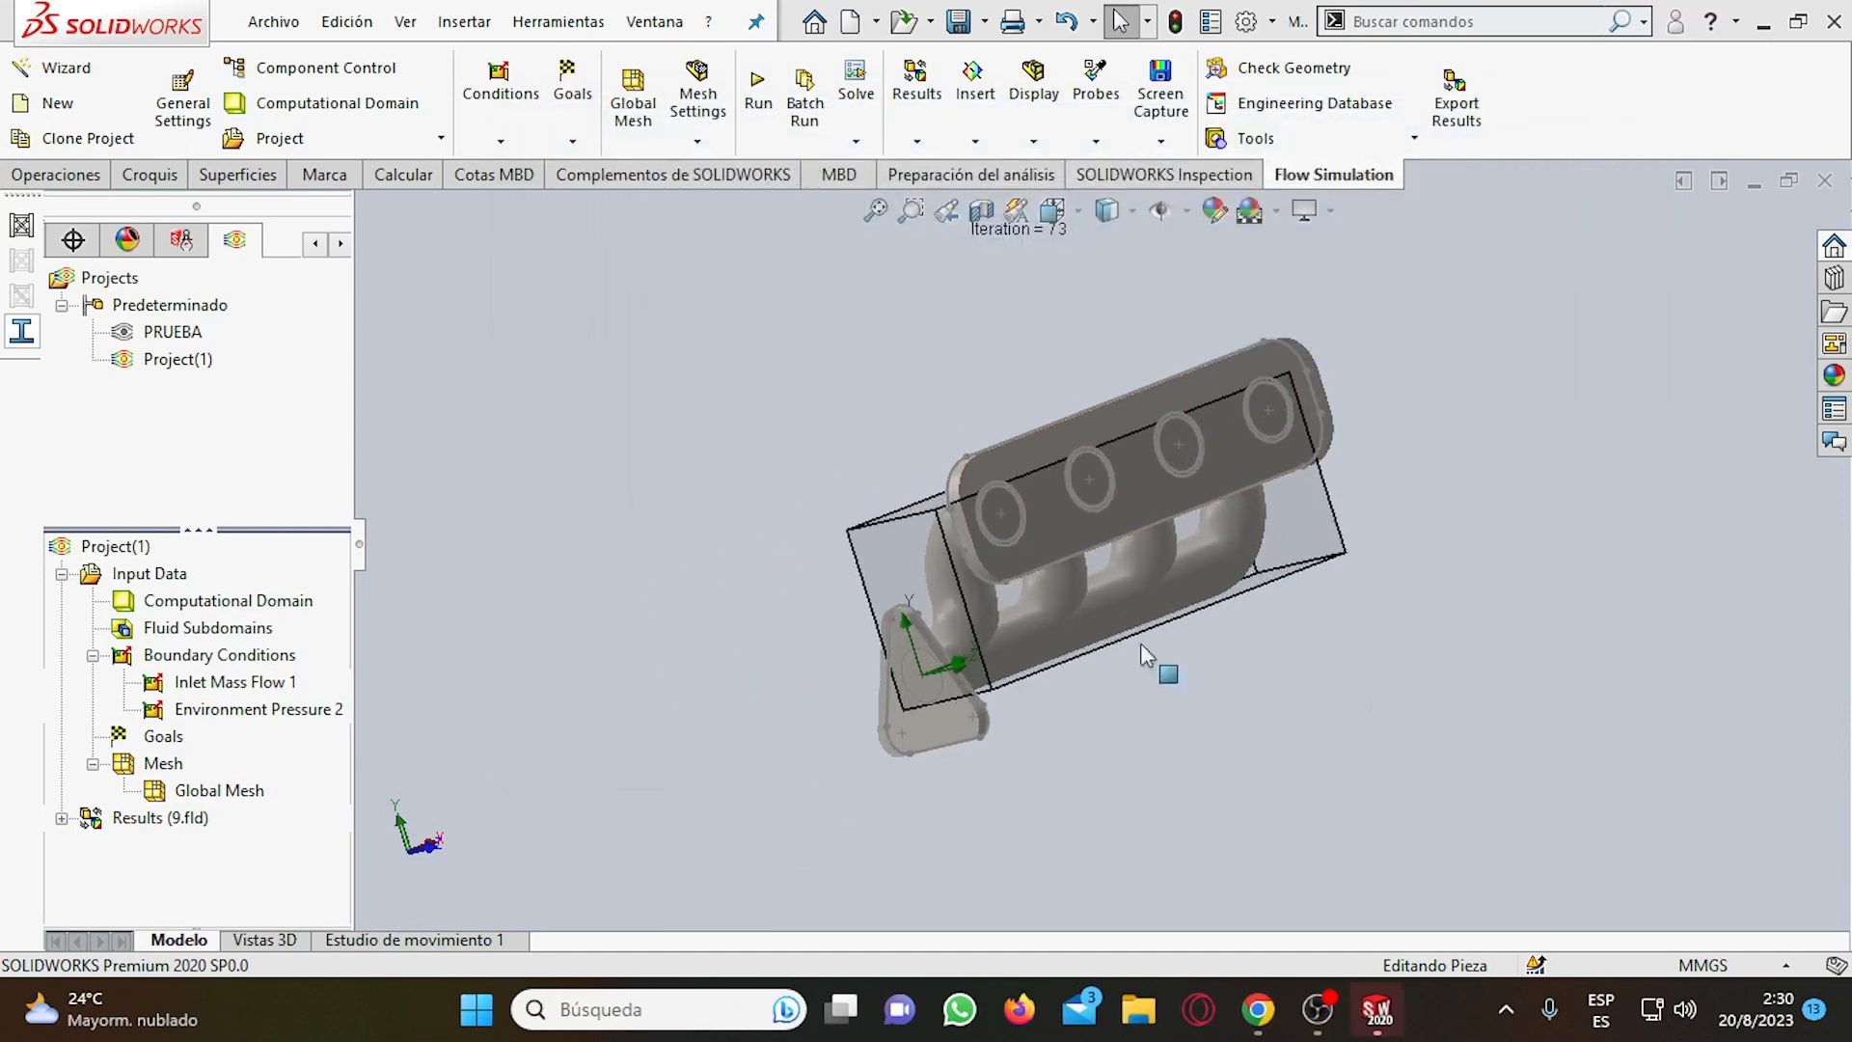
click(61, 818)
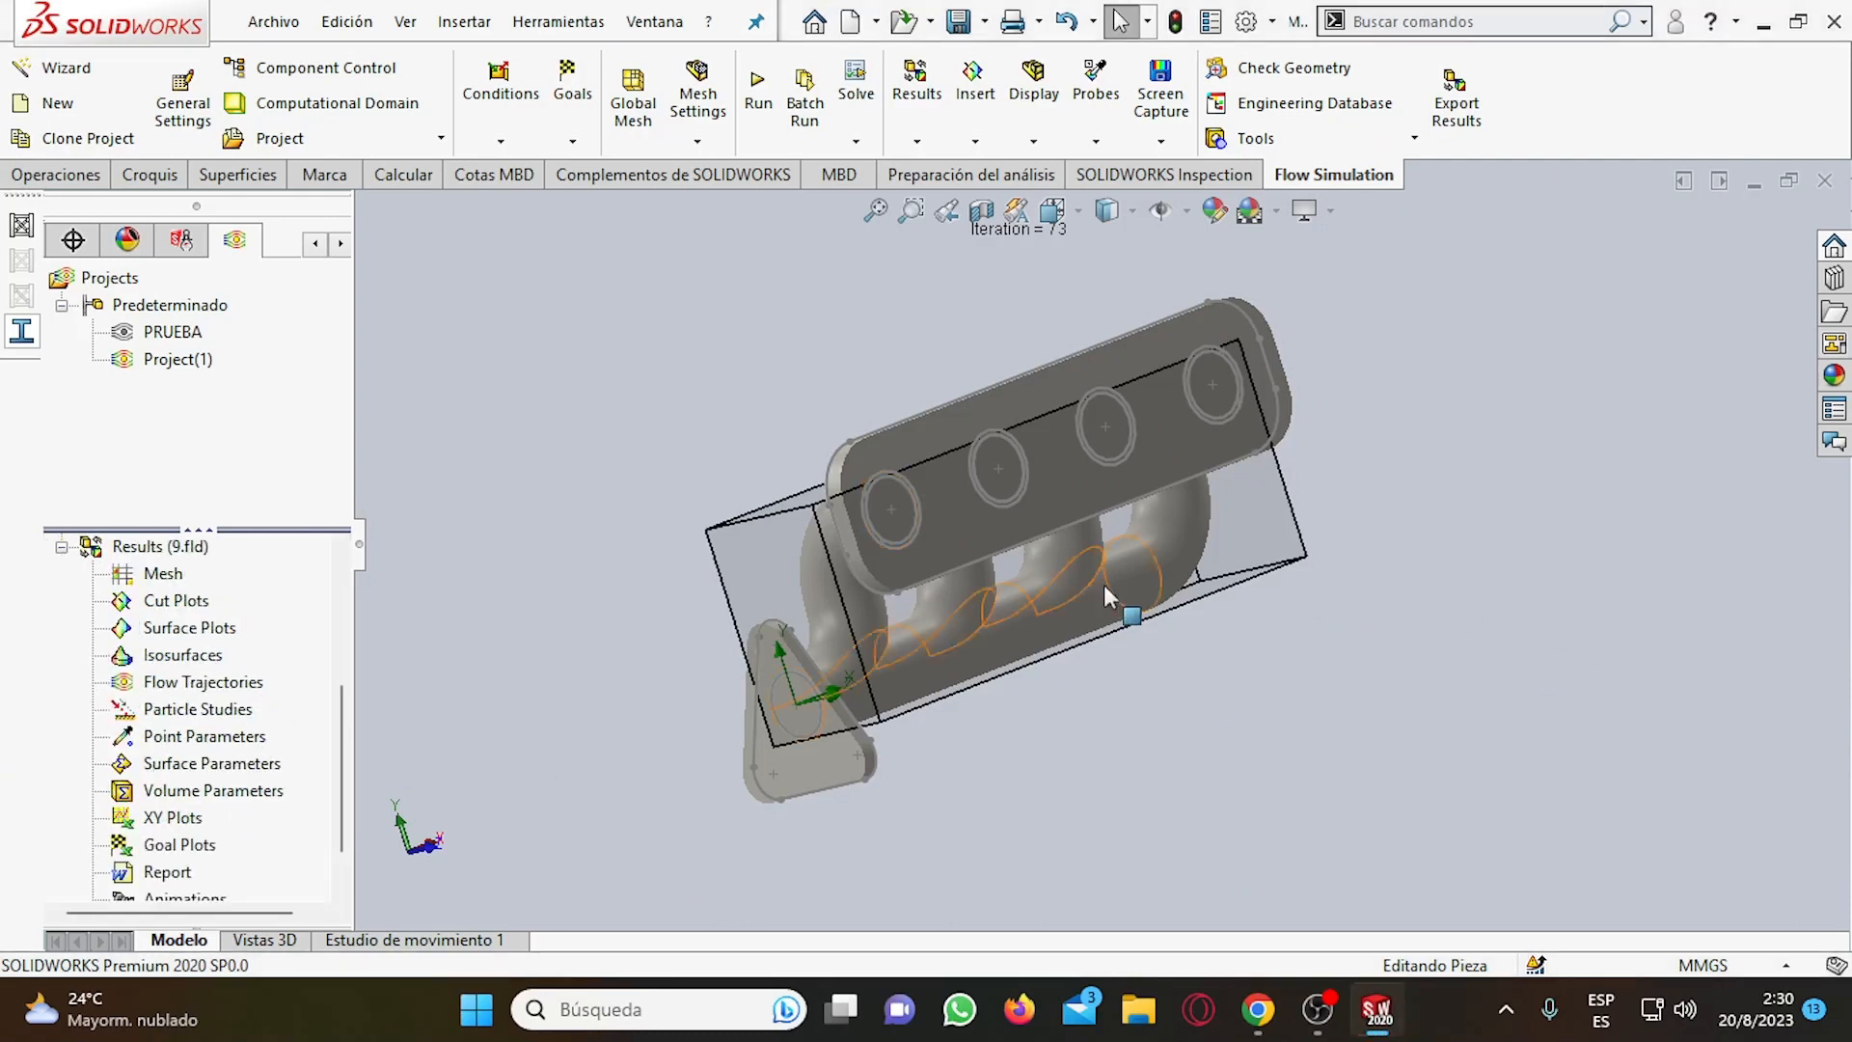
scroll(99, 762, up, 3)
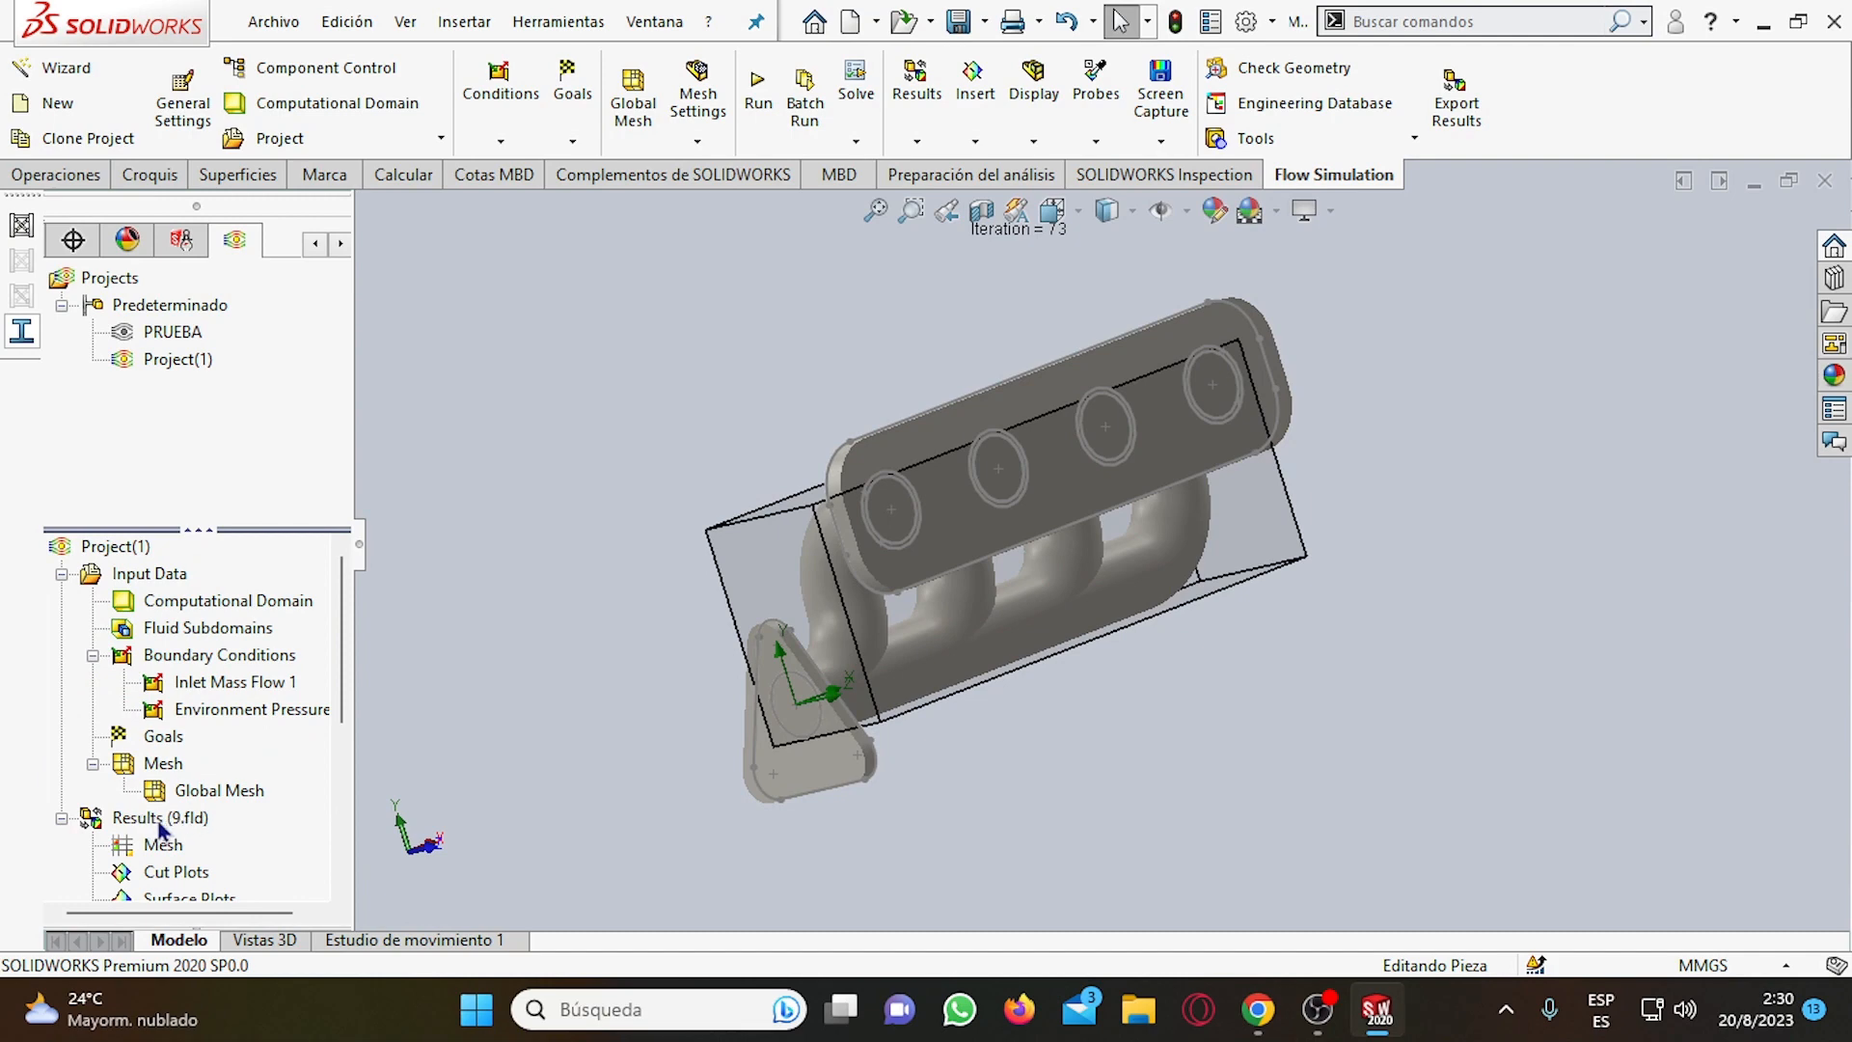
scroll(152, 829, down, 2)
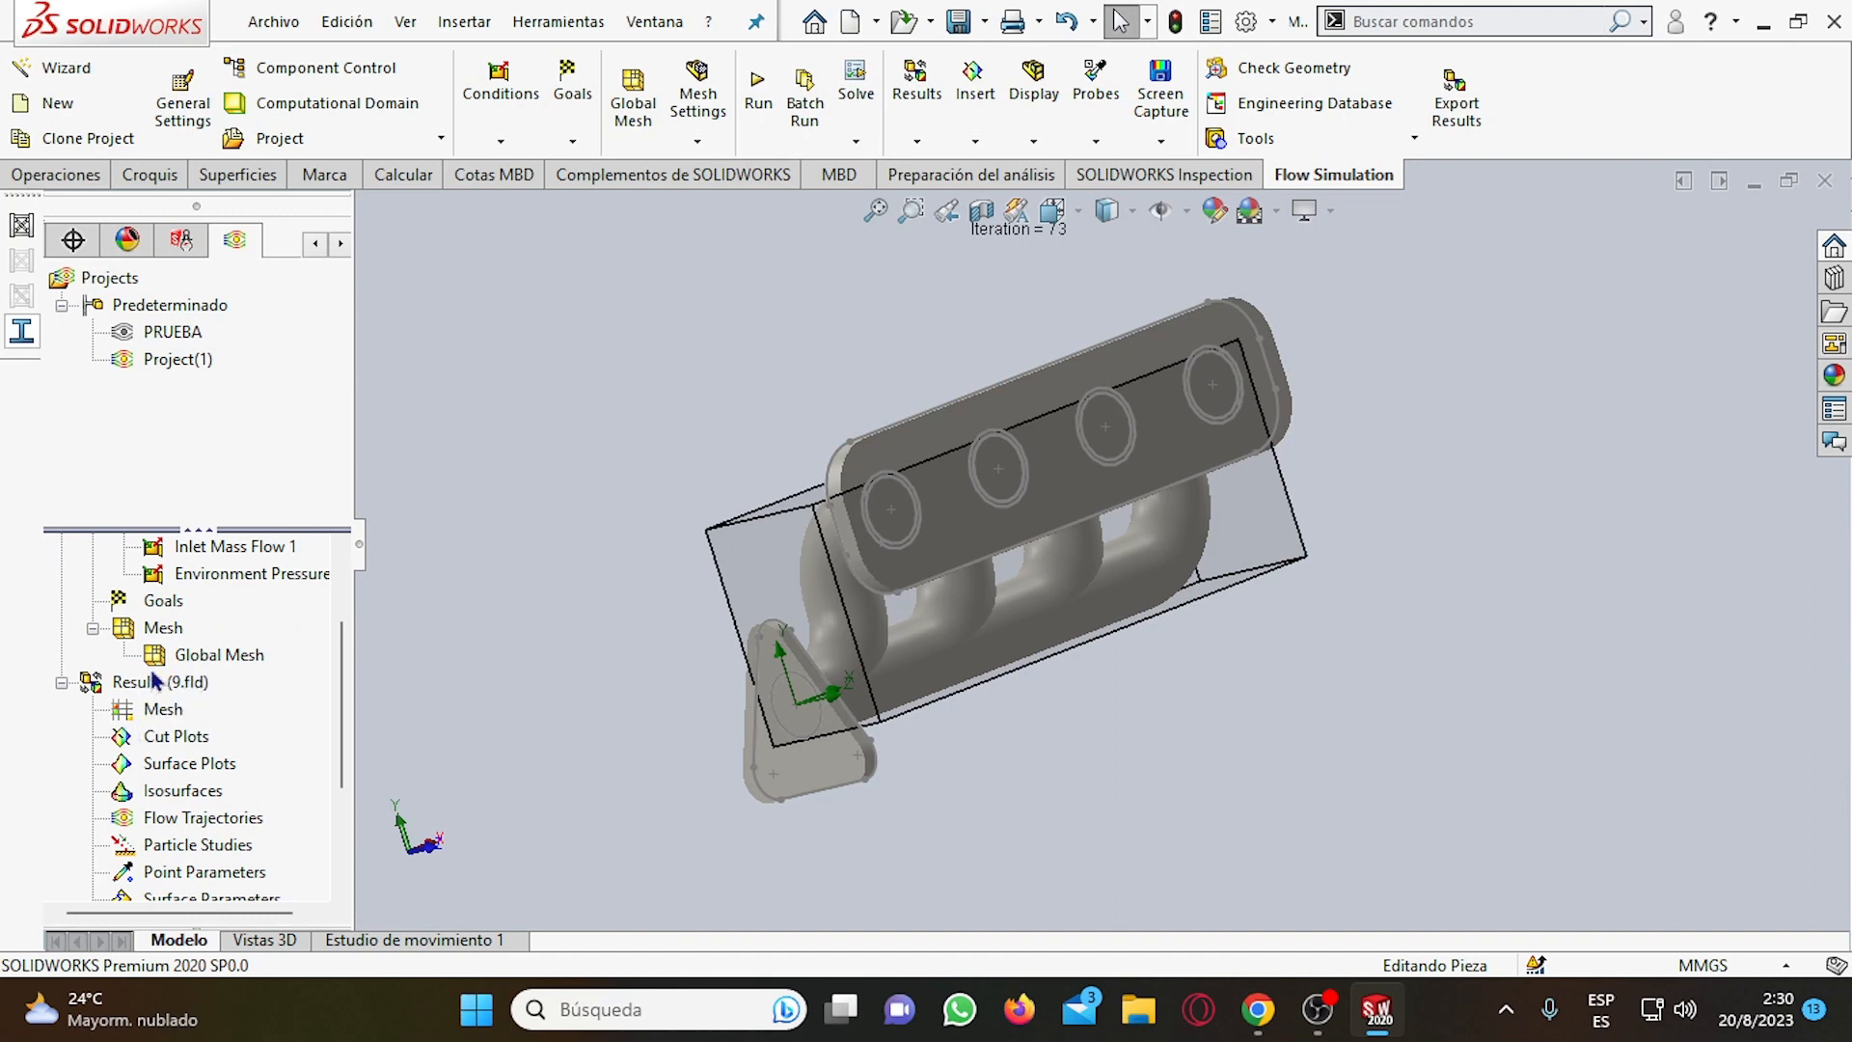
scroll(229, 704, up, 2)
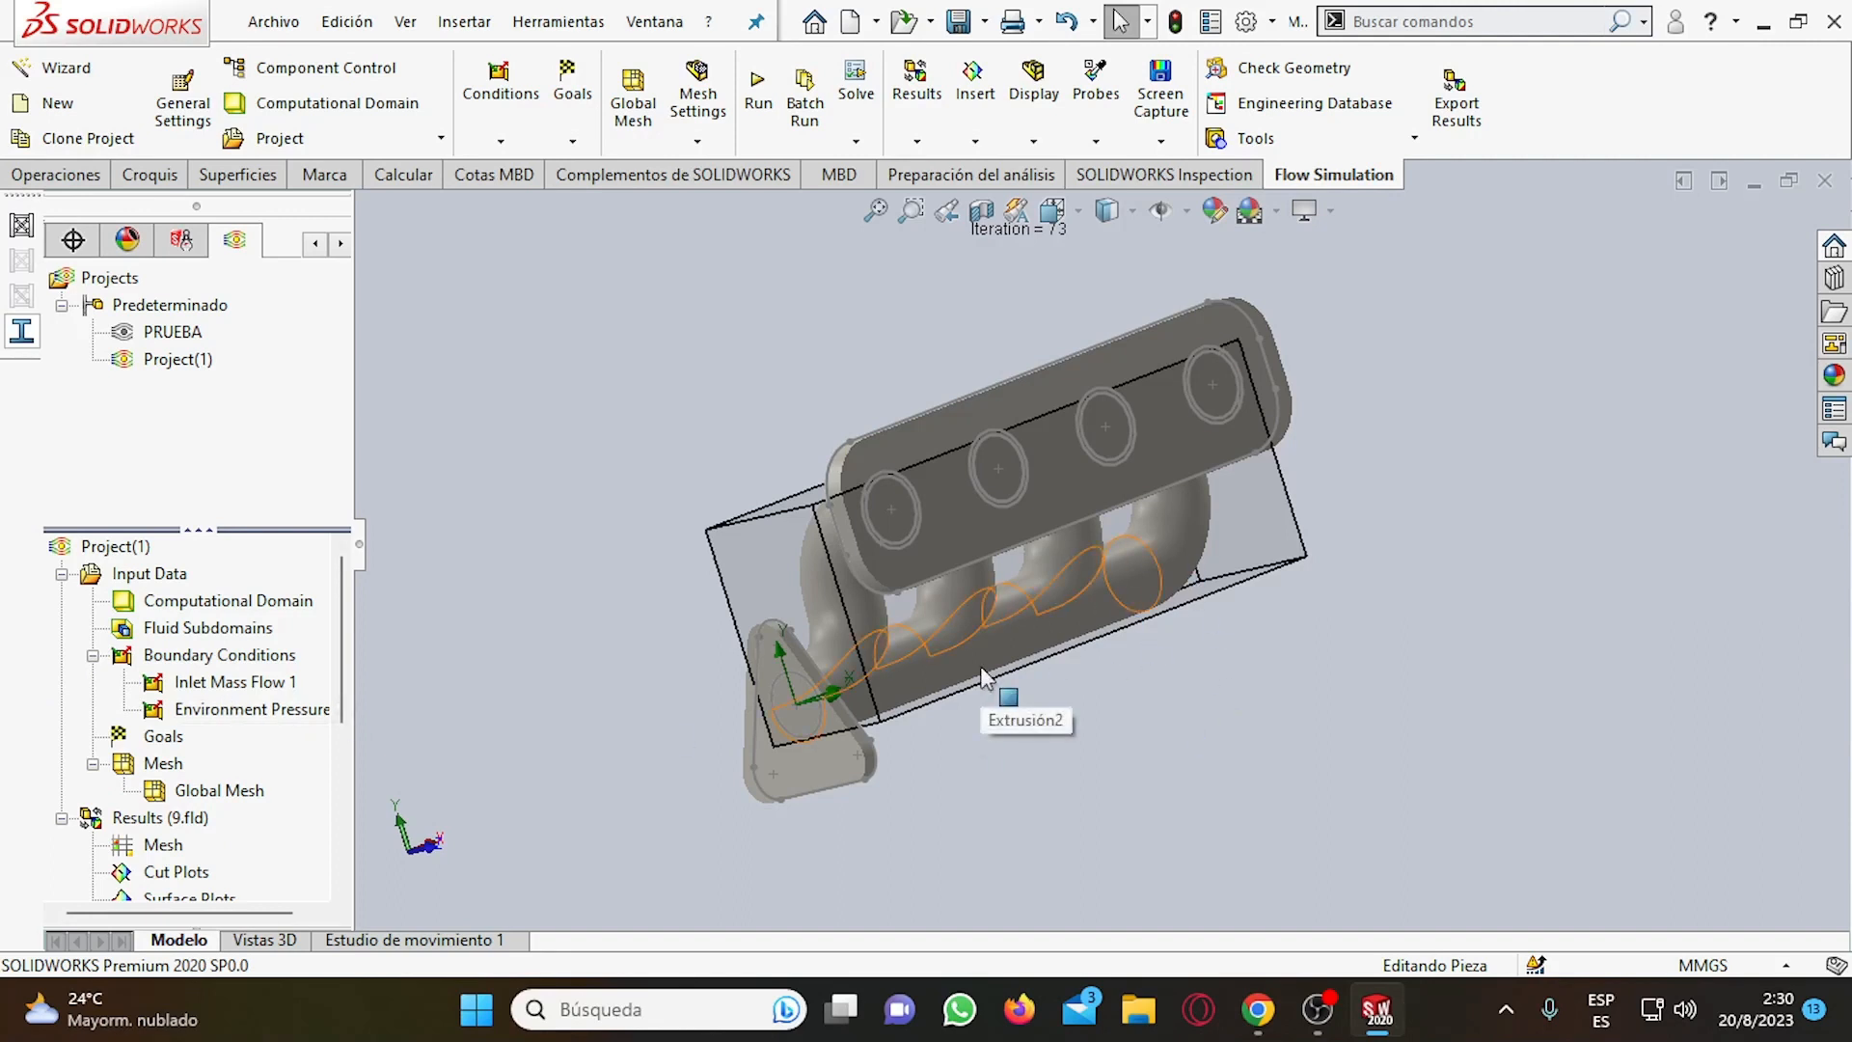
scroll(1021, 652, up, 1)
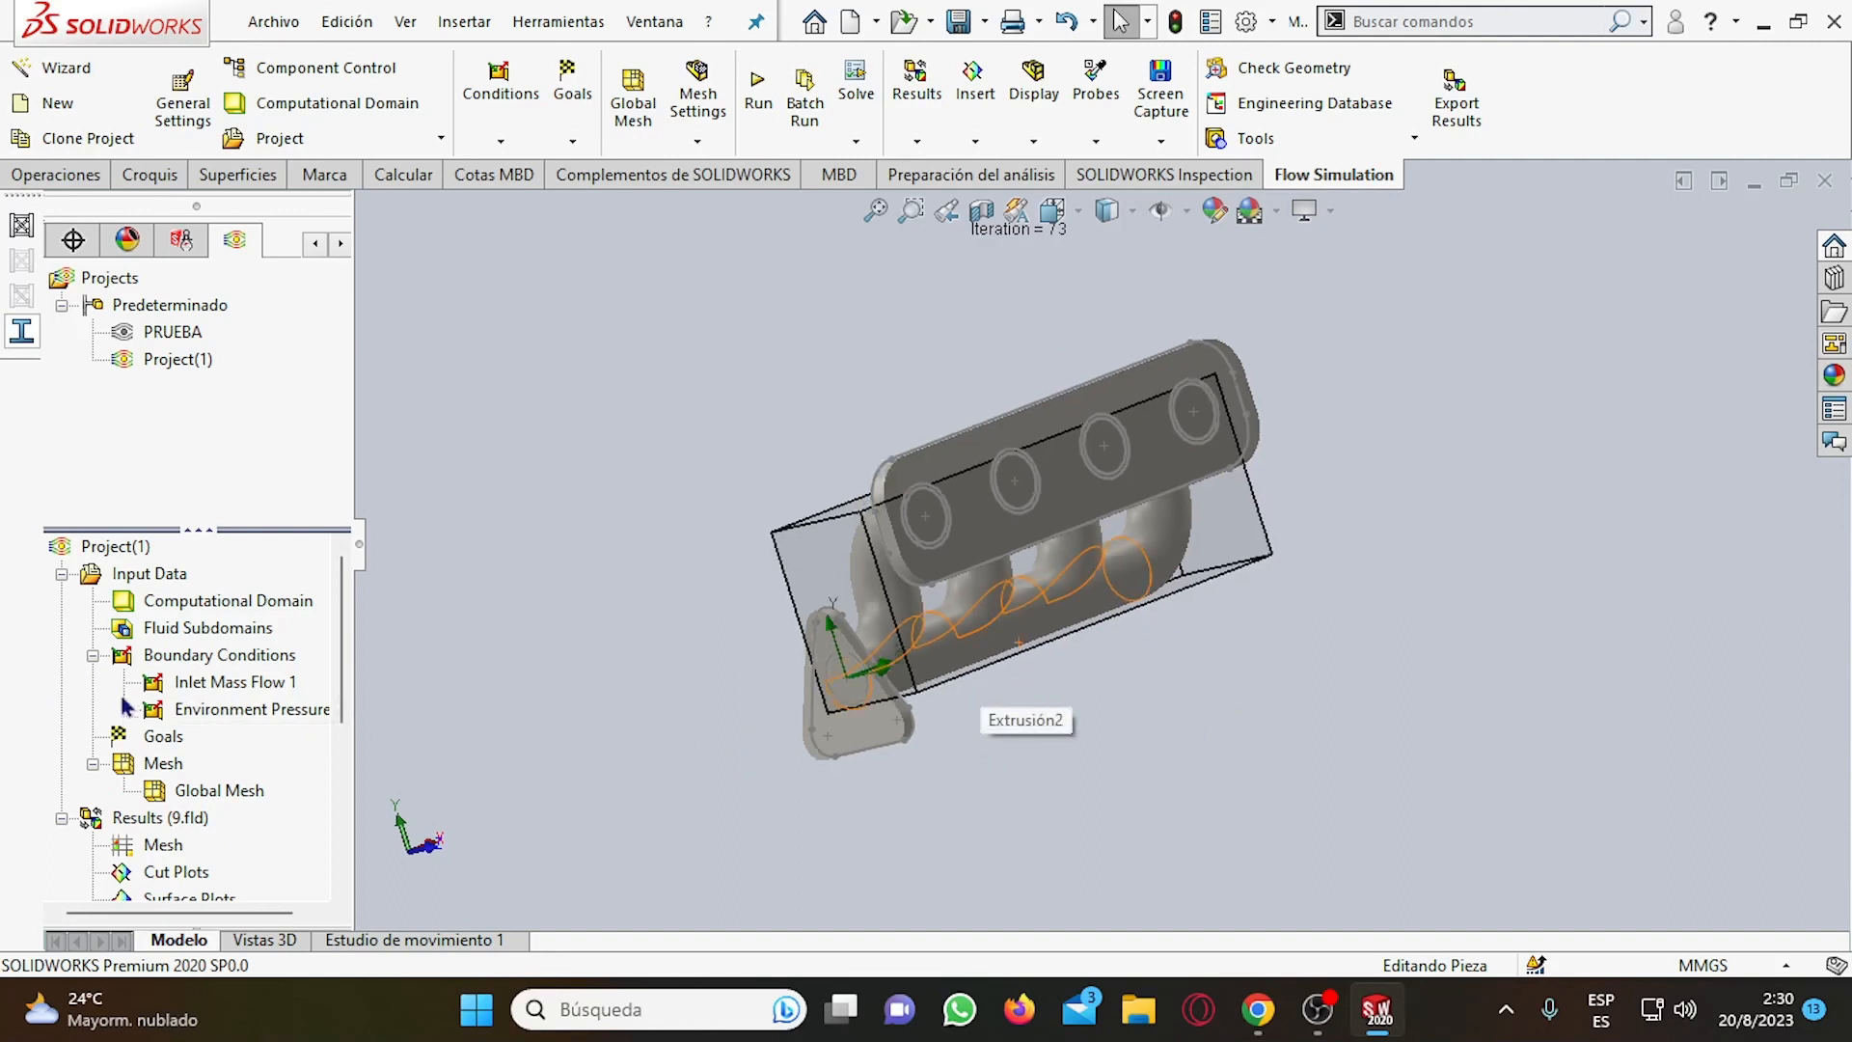
click(223, 683)
click(232, 707)
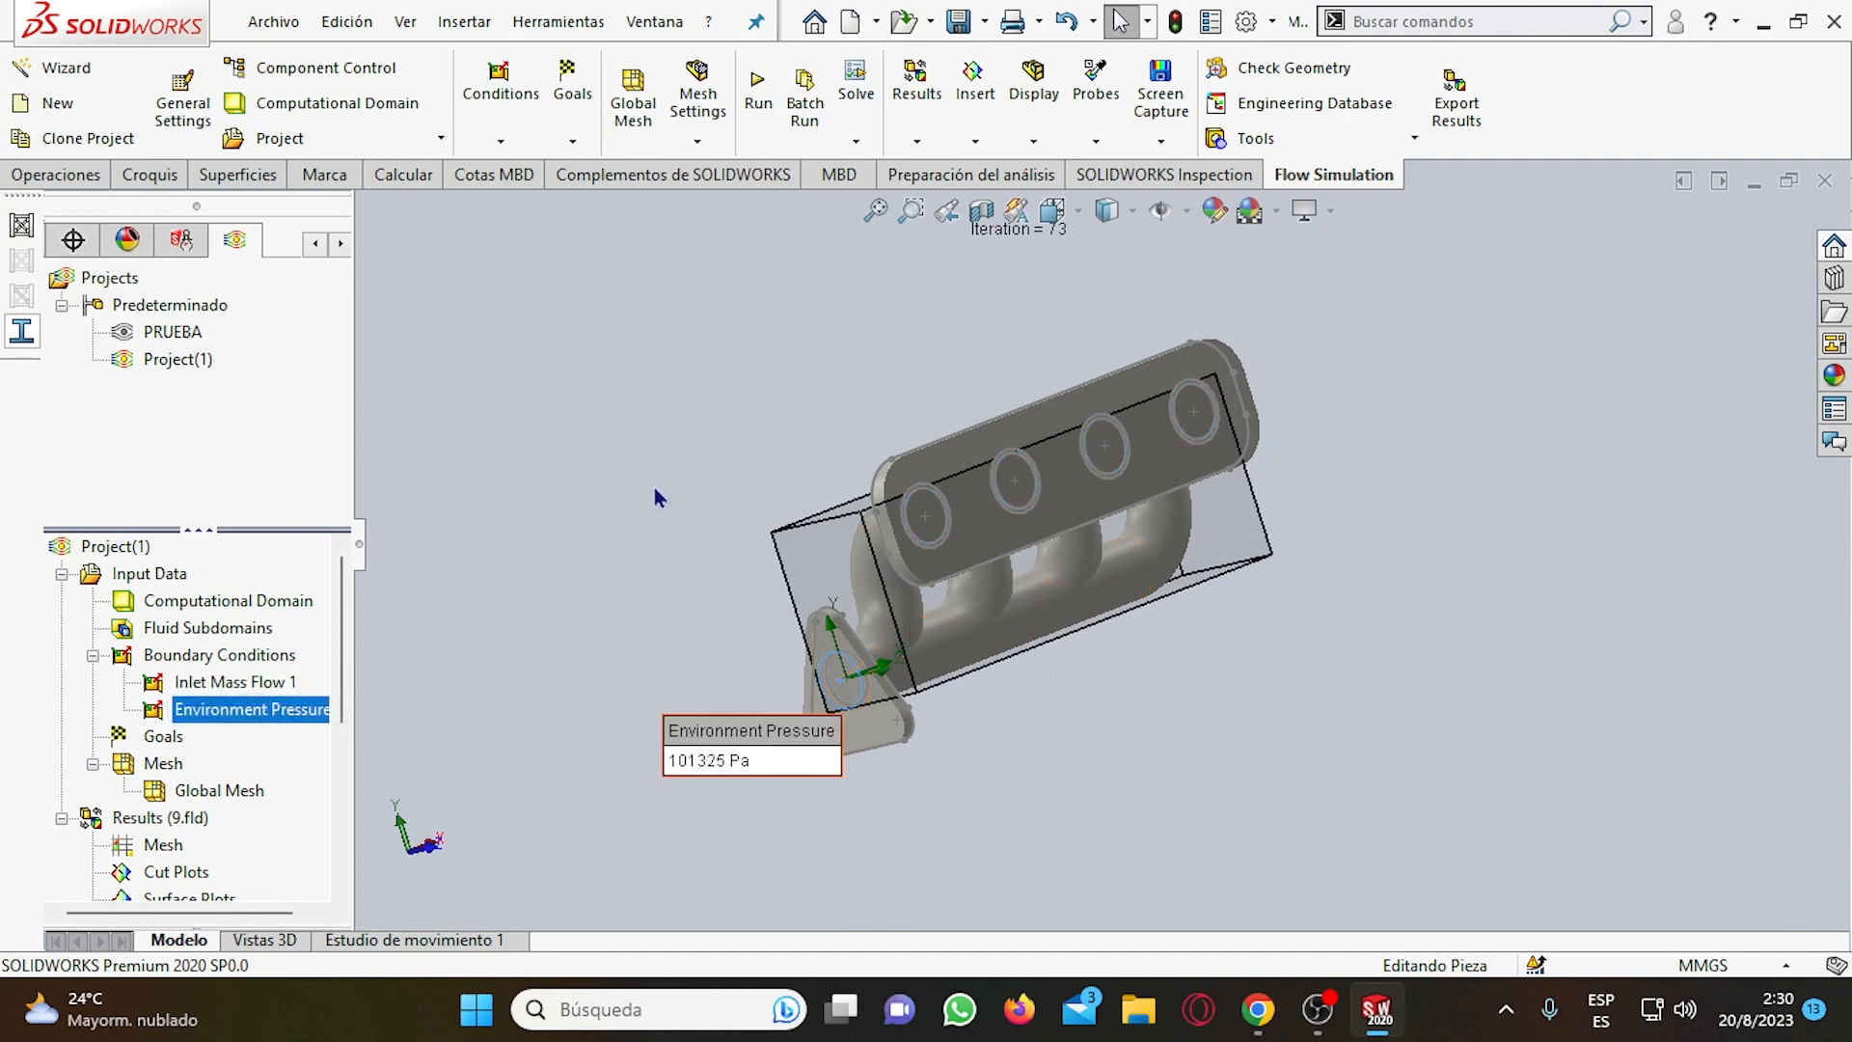
scroll(648, 444, up, 2)
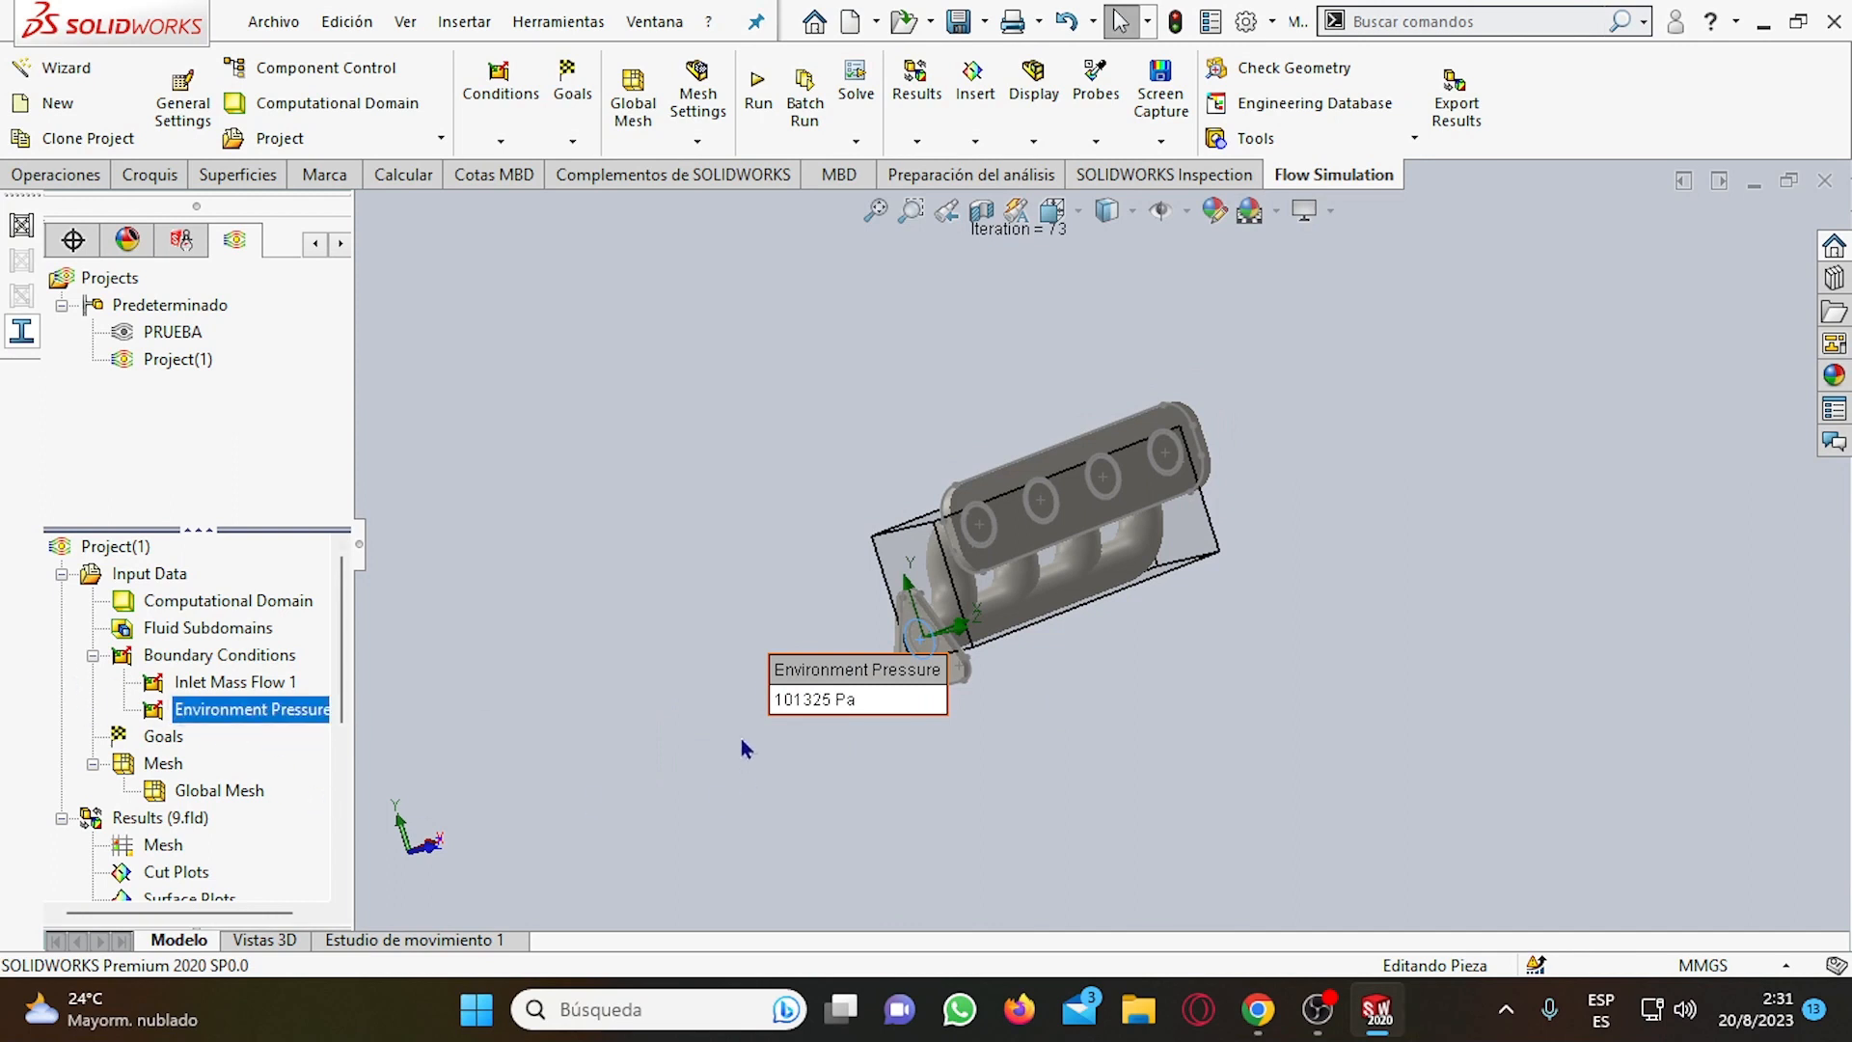
Insert flow trajectories shown as arrows, starting from the Environment Pressure face at the outlet, with 50 points.
click(292, 683)
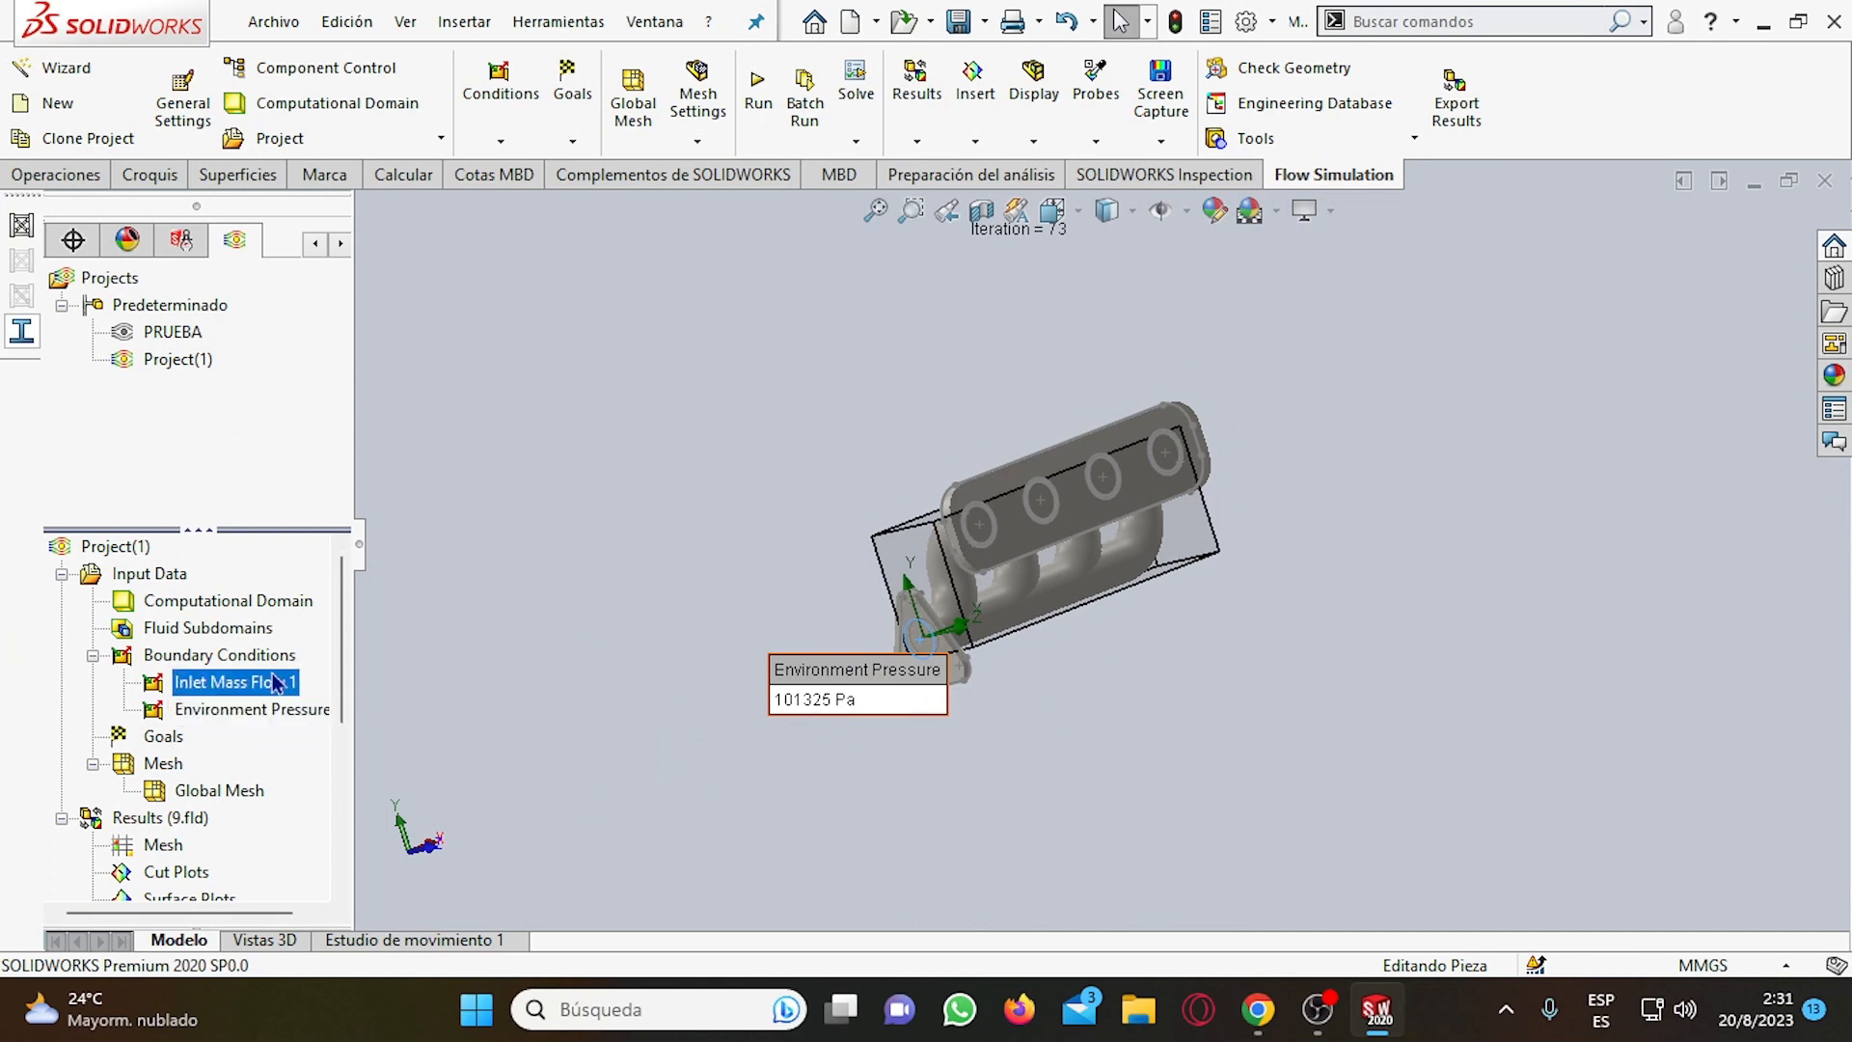
click(246, 710)
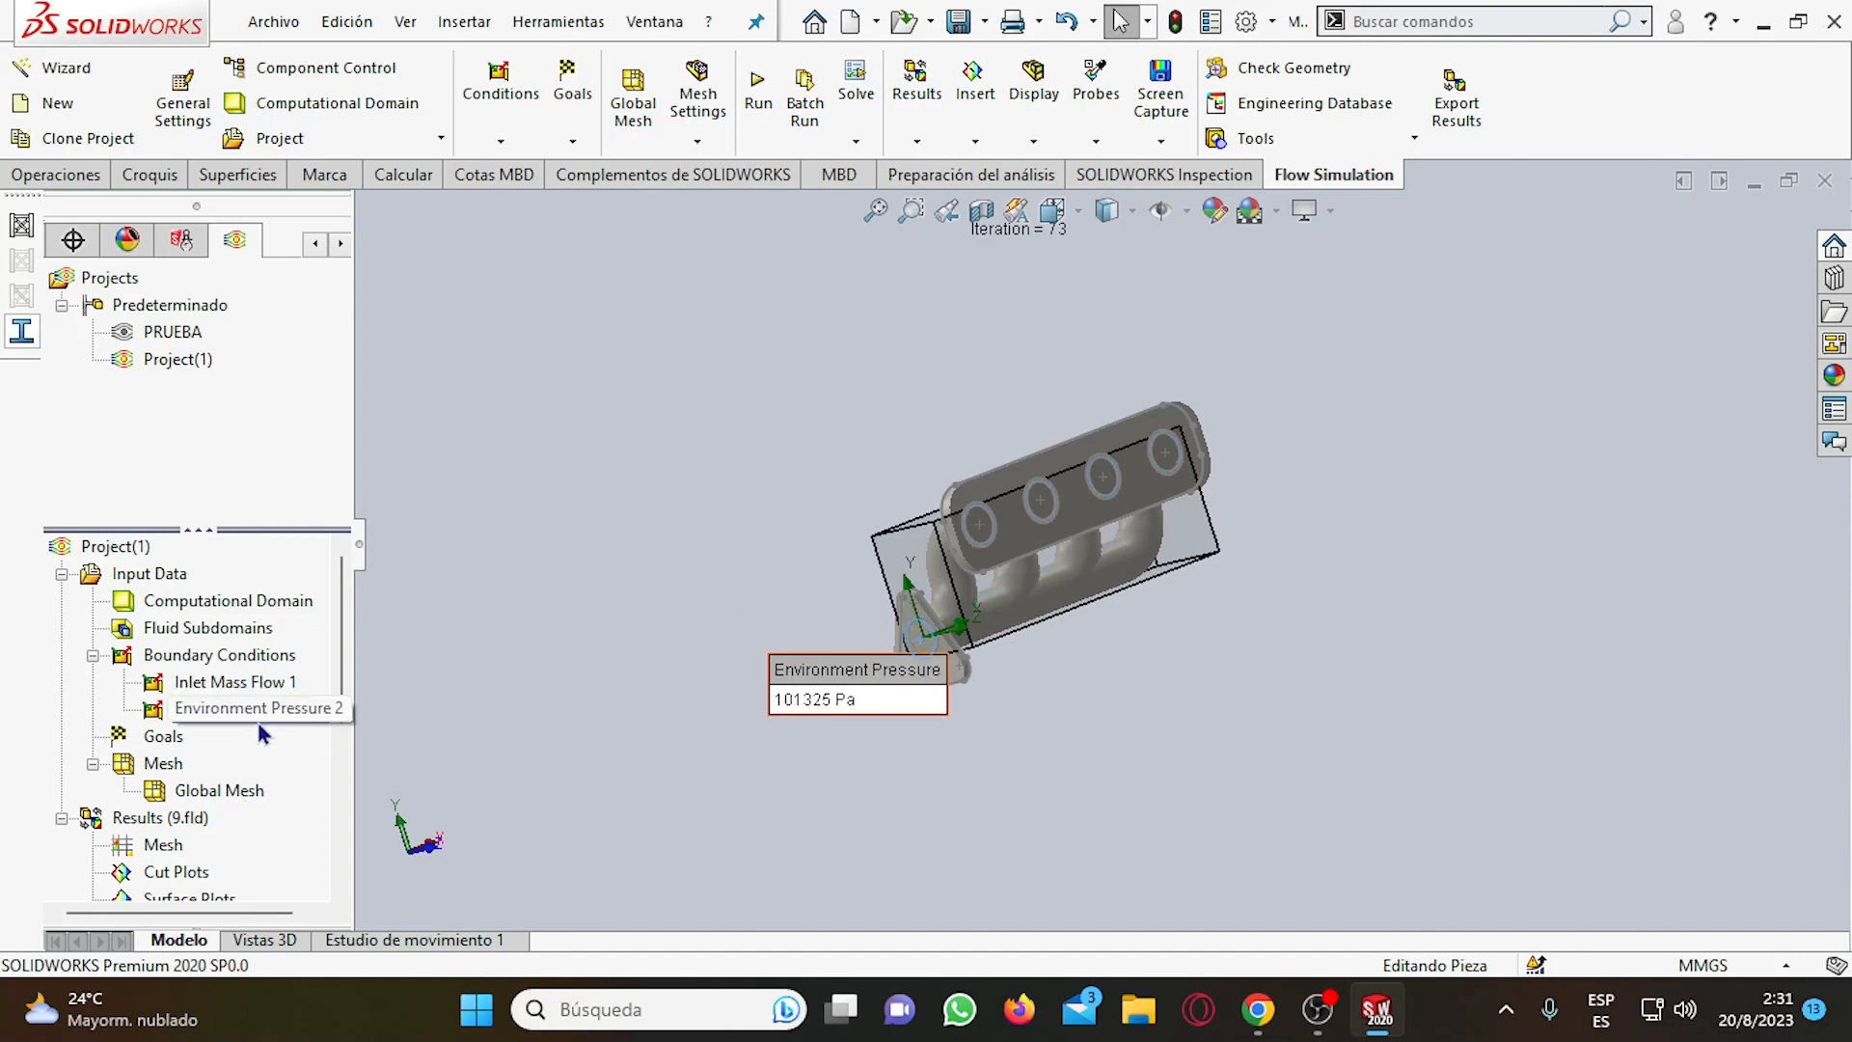
scroll(200, 847, down, 3)
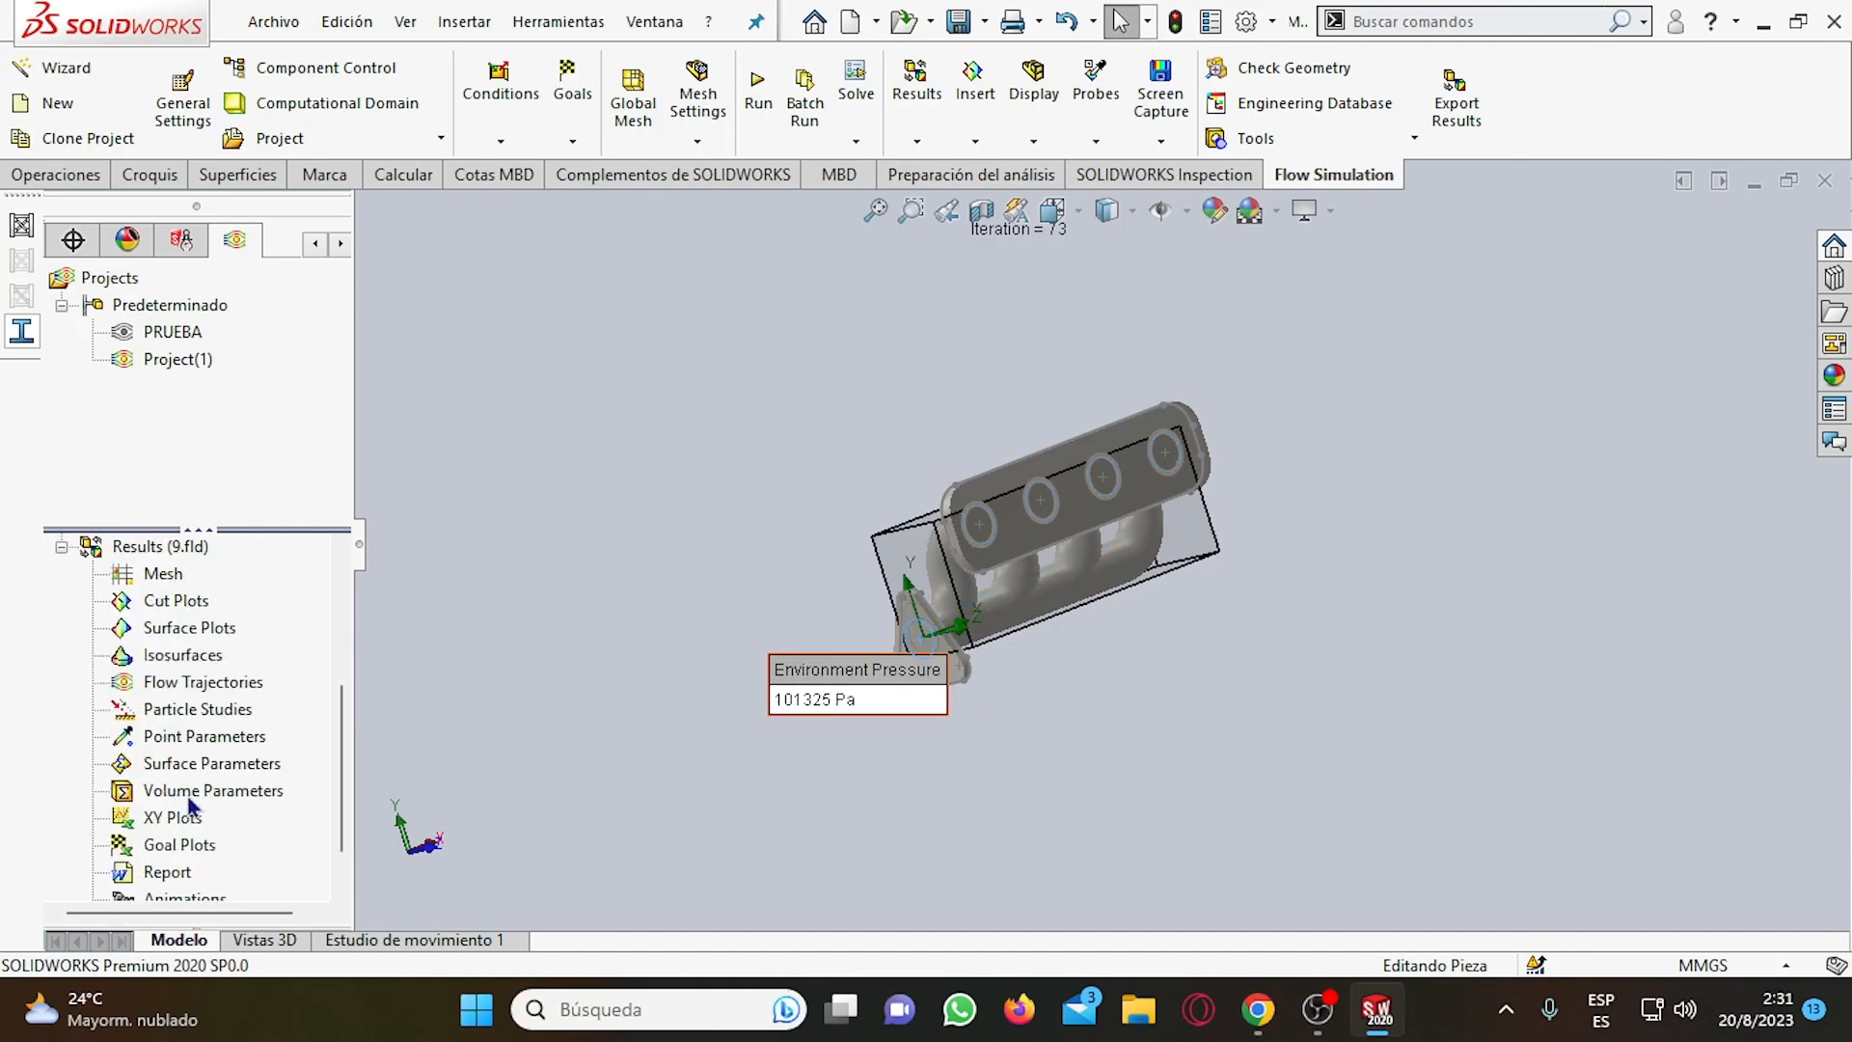
right_click(184, 684)
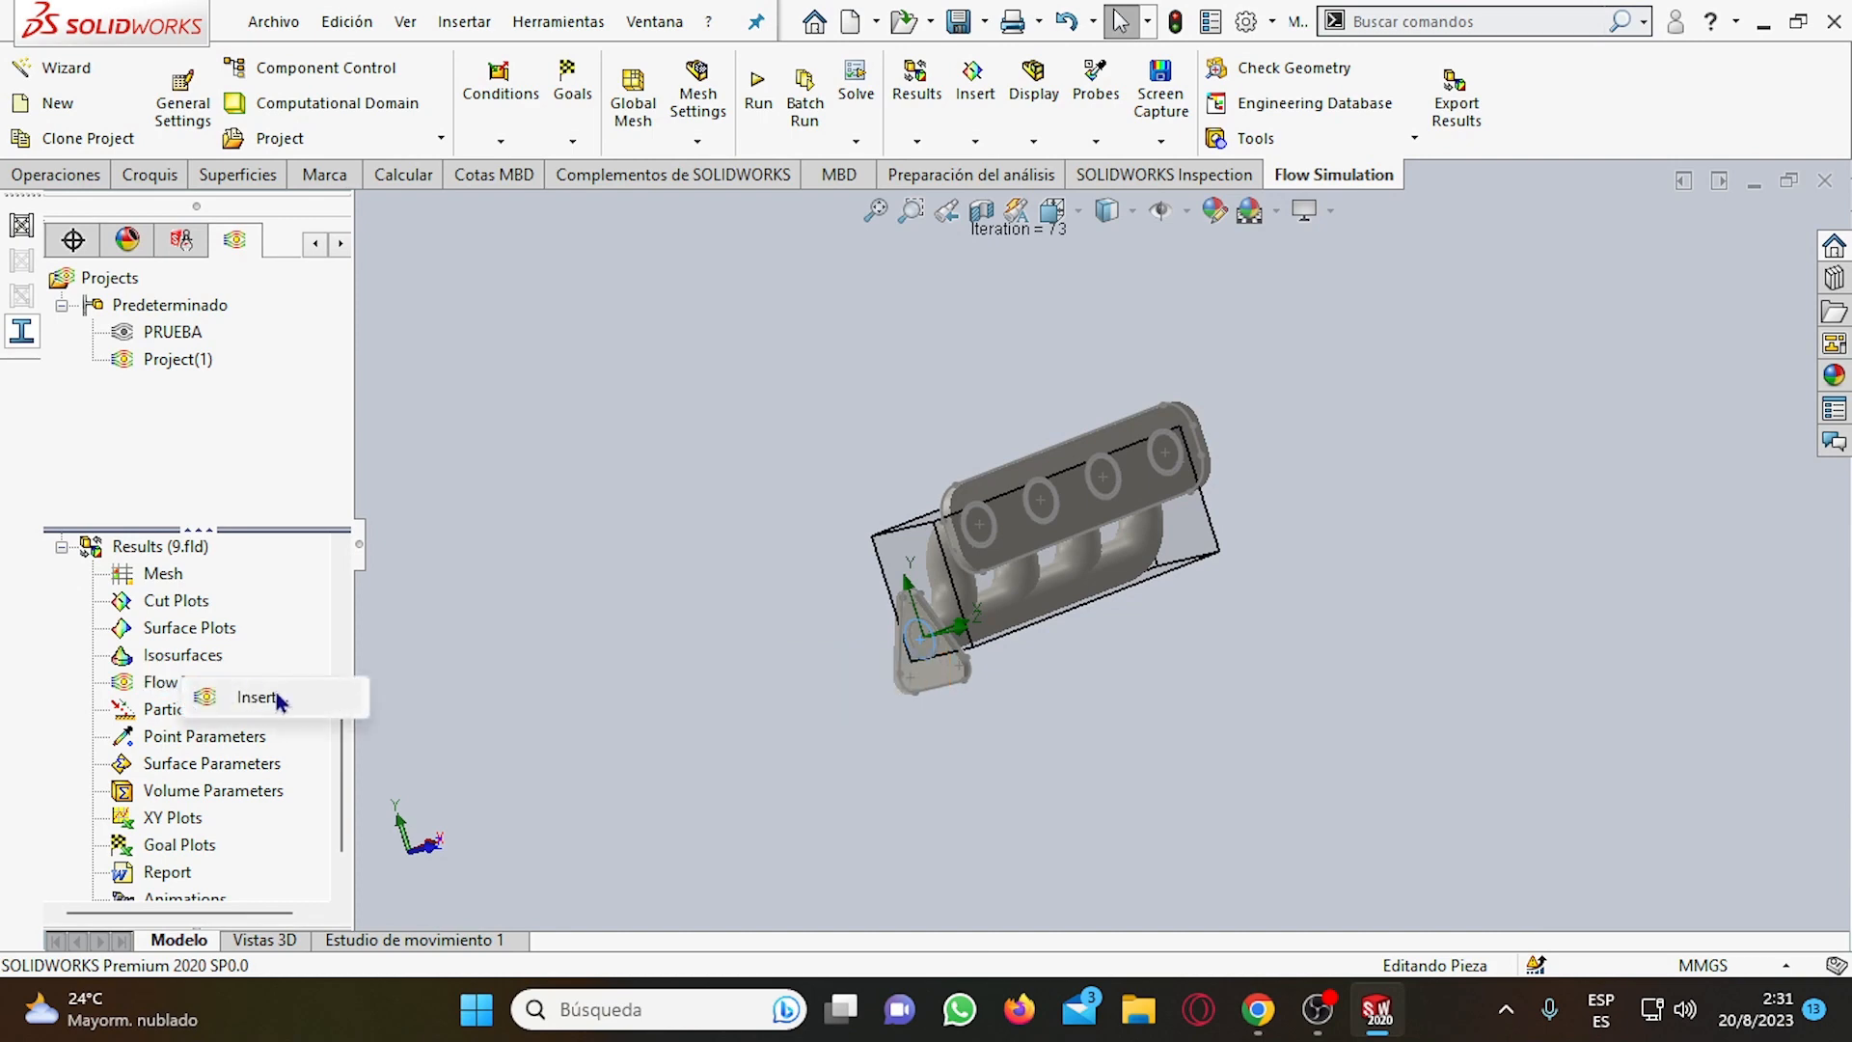
click(277, 698)
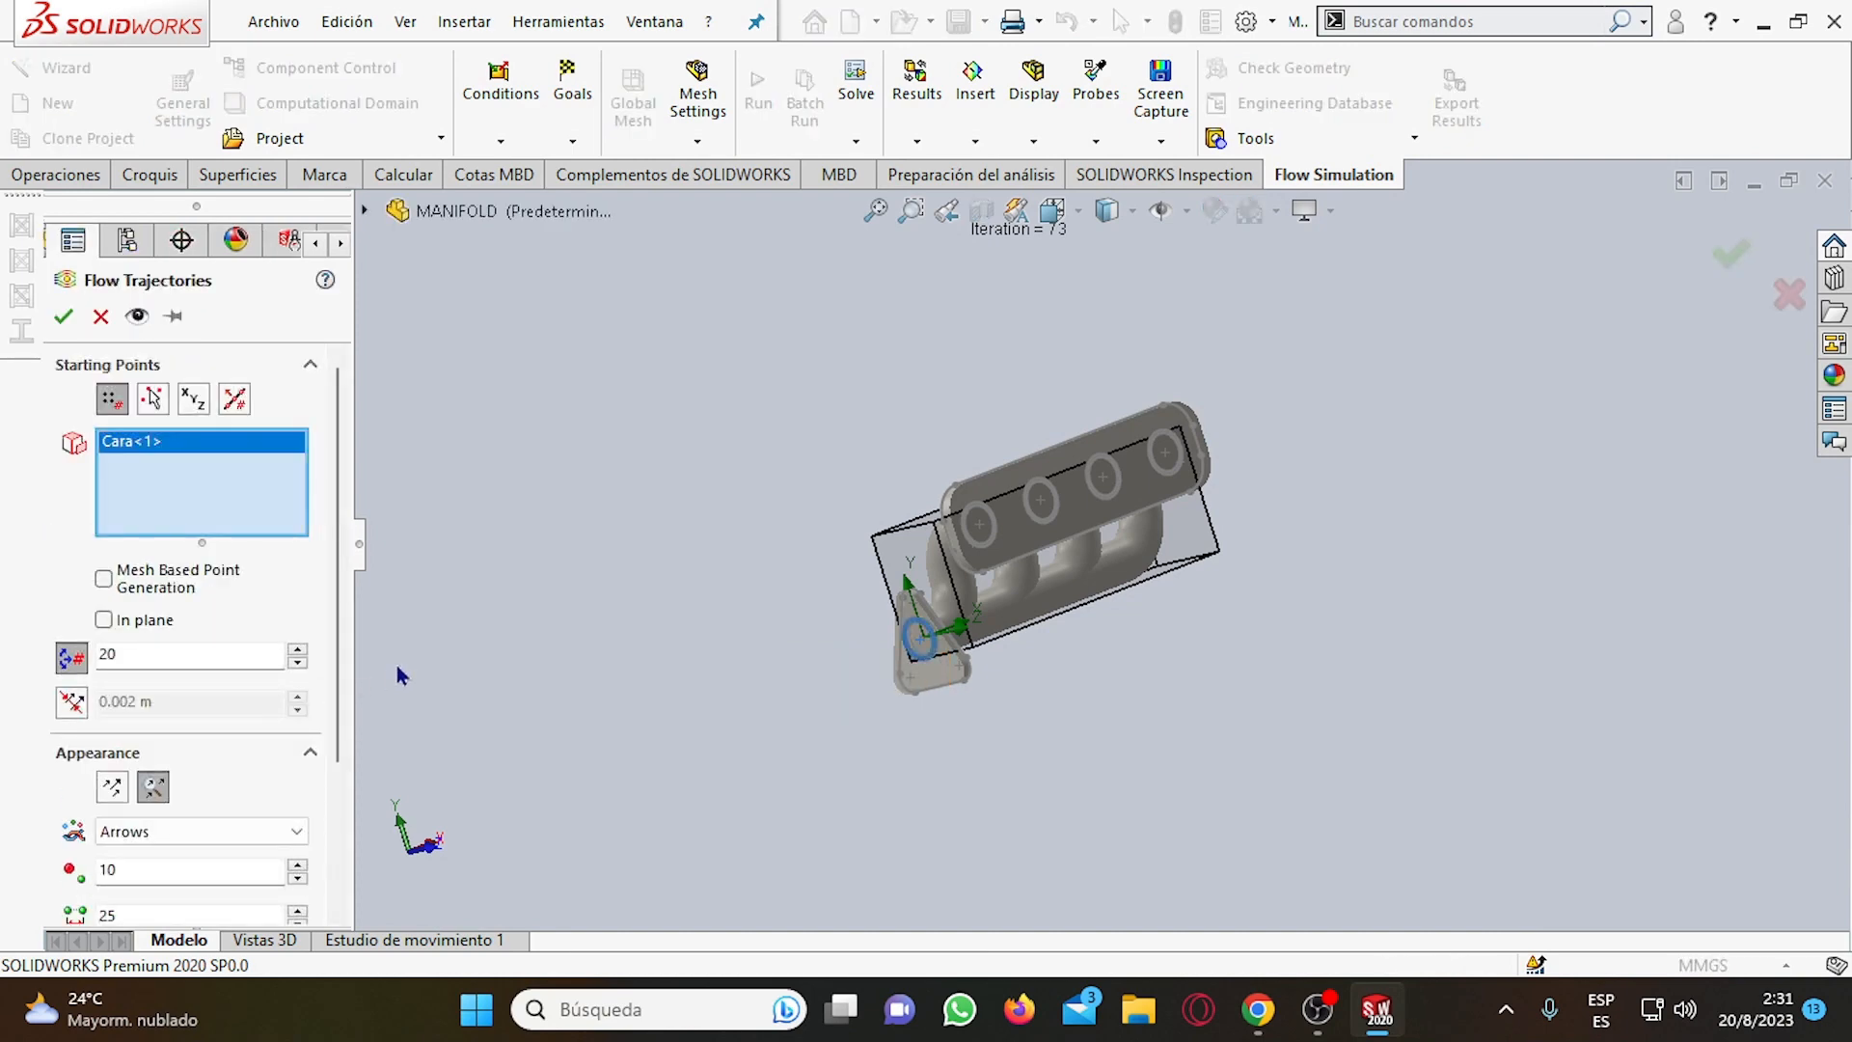
scroll(945, 652, down, 4)
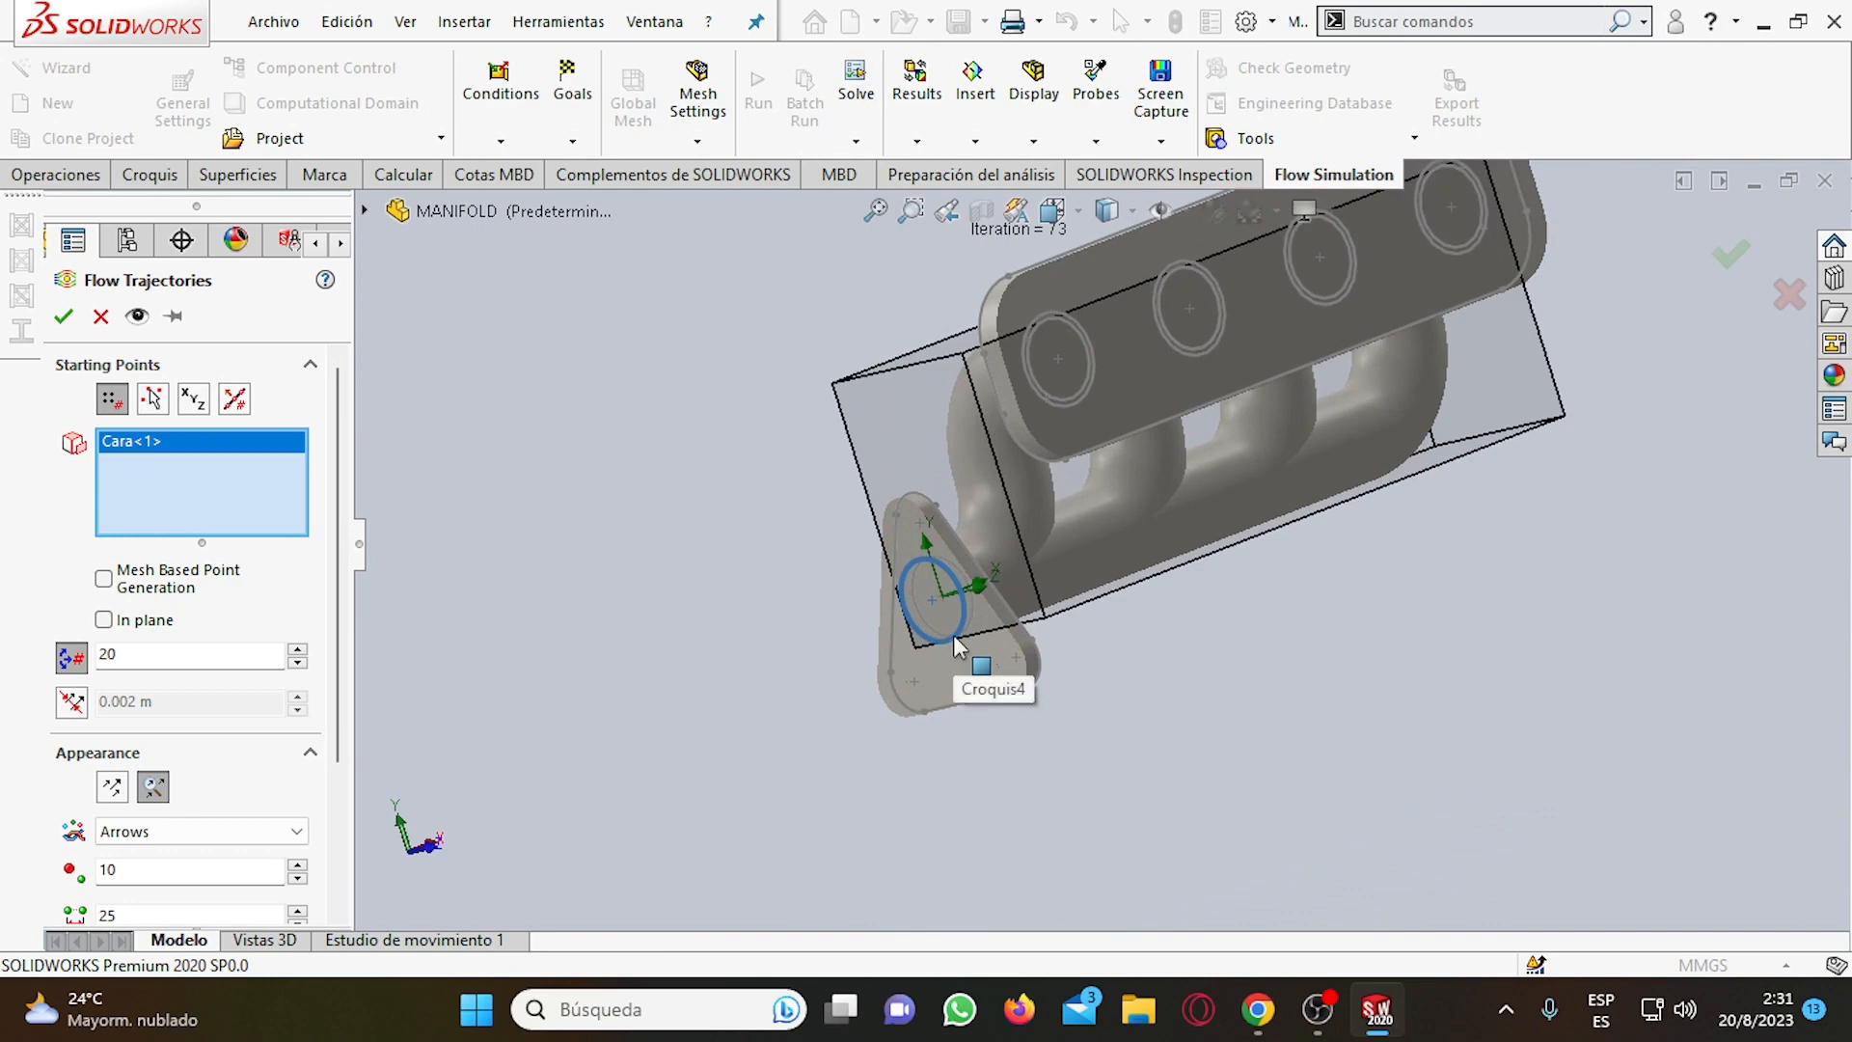
scroll(1371, 547, up, 4)
scroll(1372, 546, down, 2)
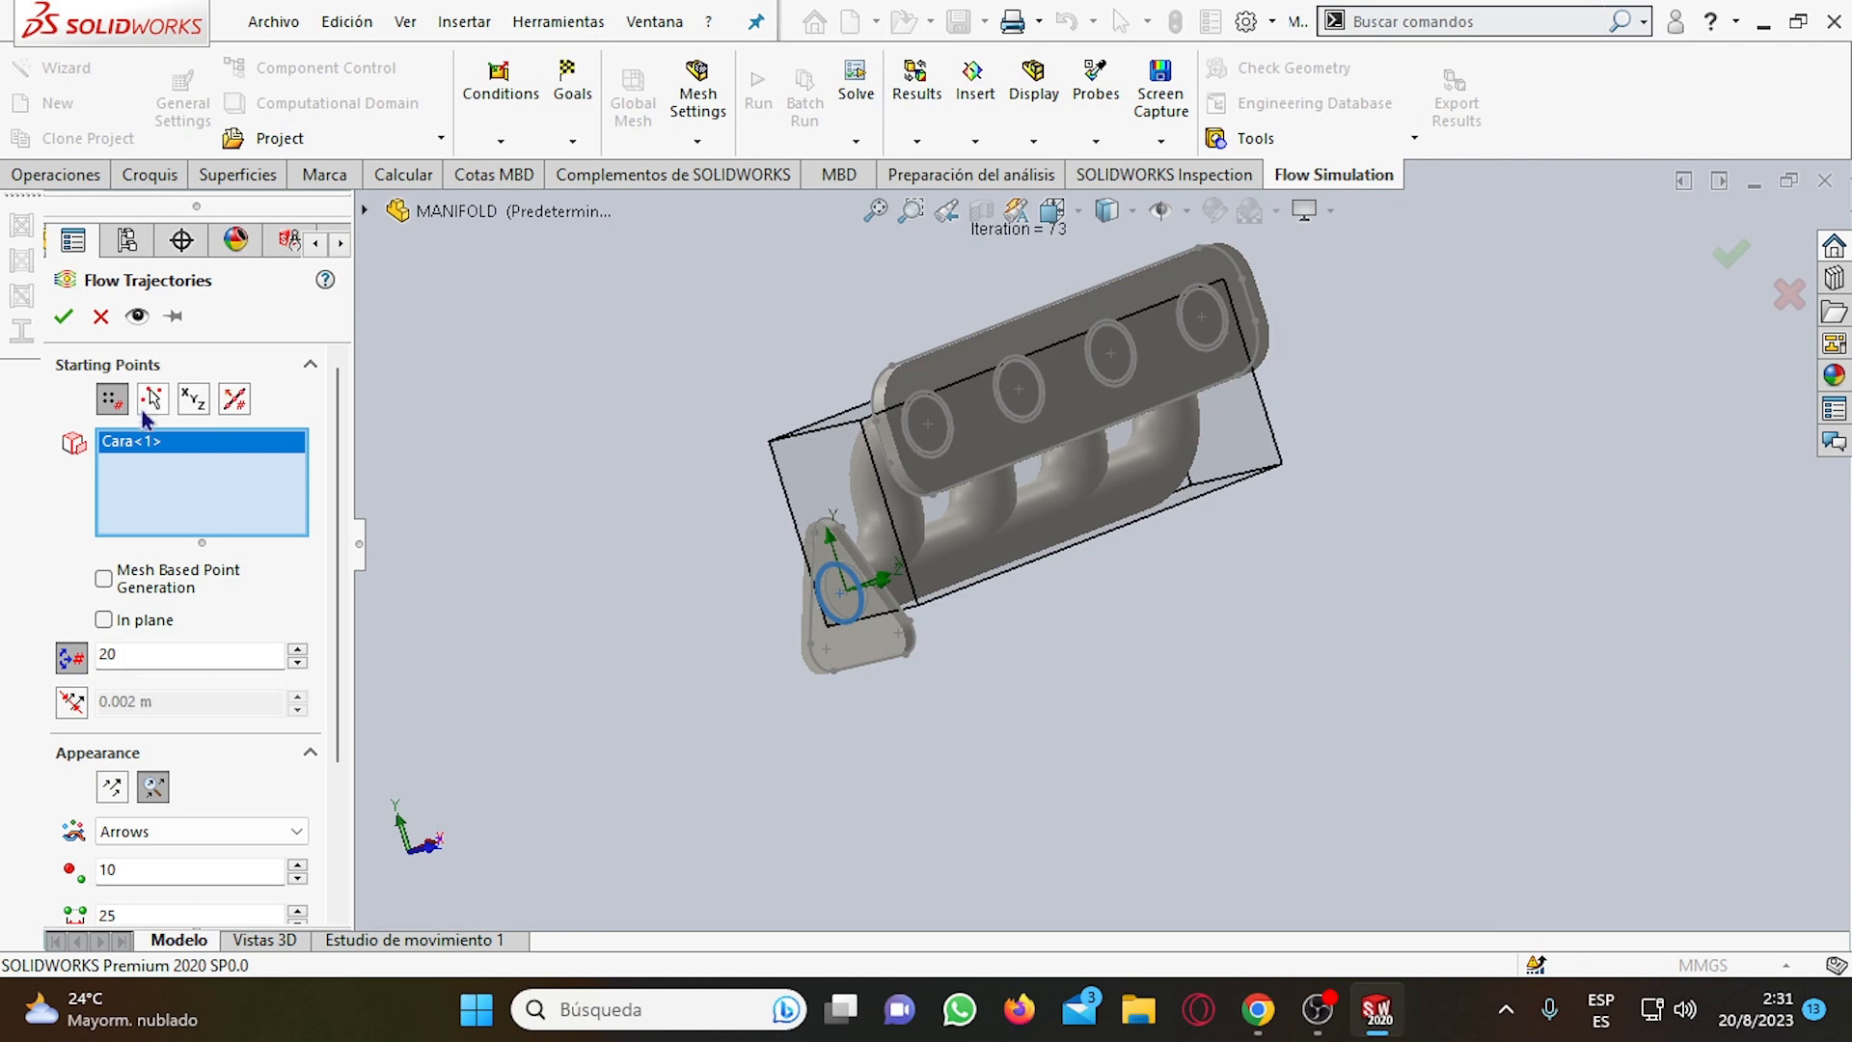
click(140, 663)
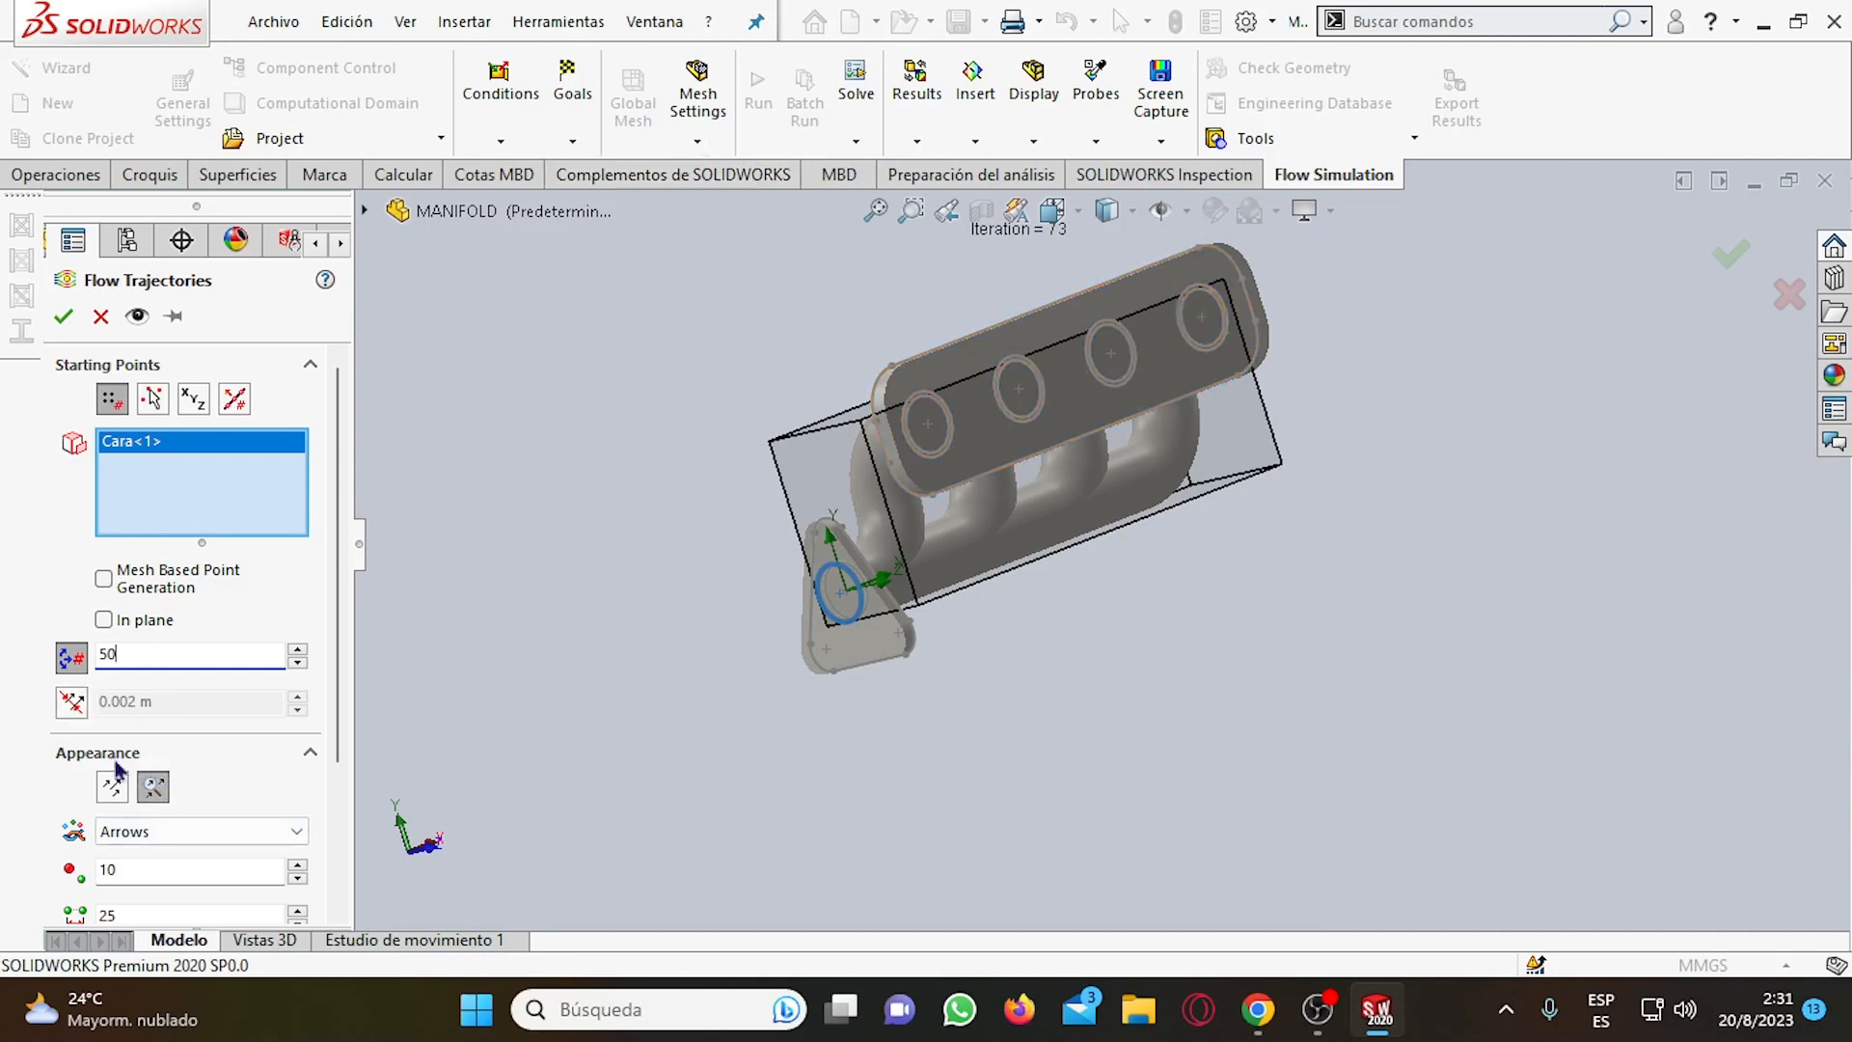
click(65, 322)
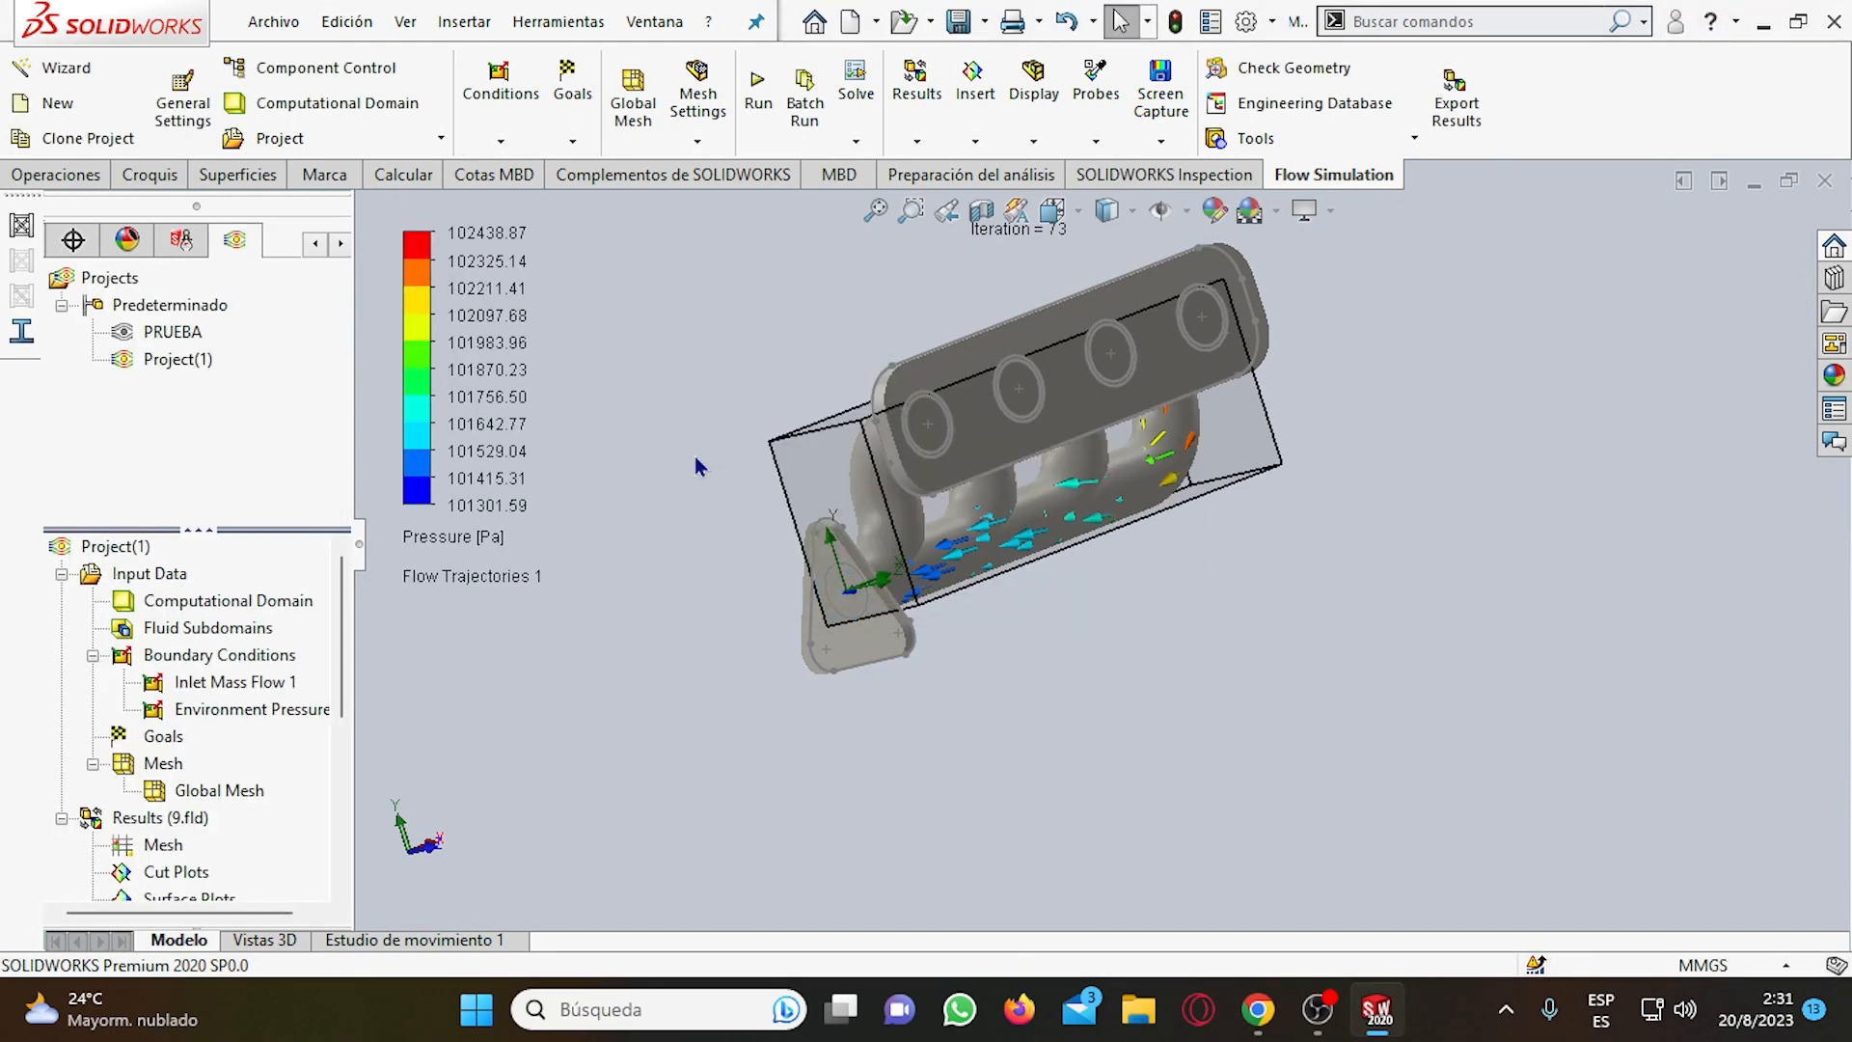
Cut the manifold with a section view on the Alzado plane, offset -6 mm.
middle_drag(1206, 675, 1340, 724)
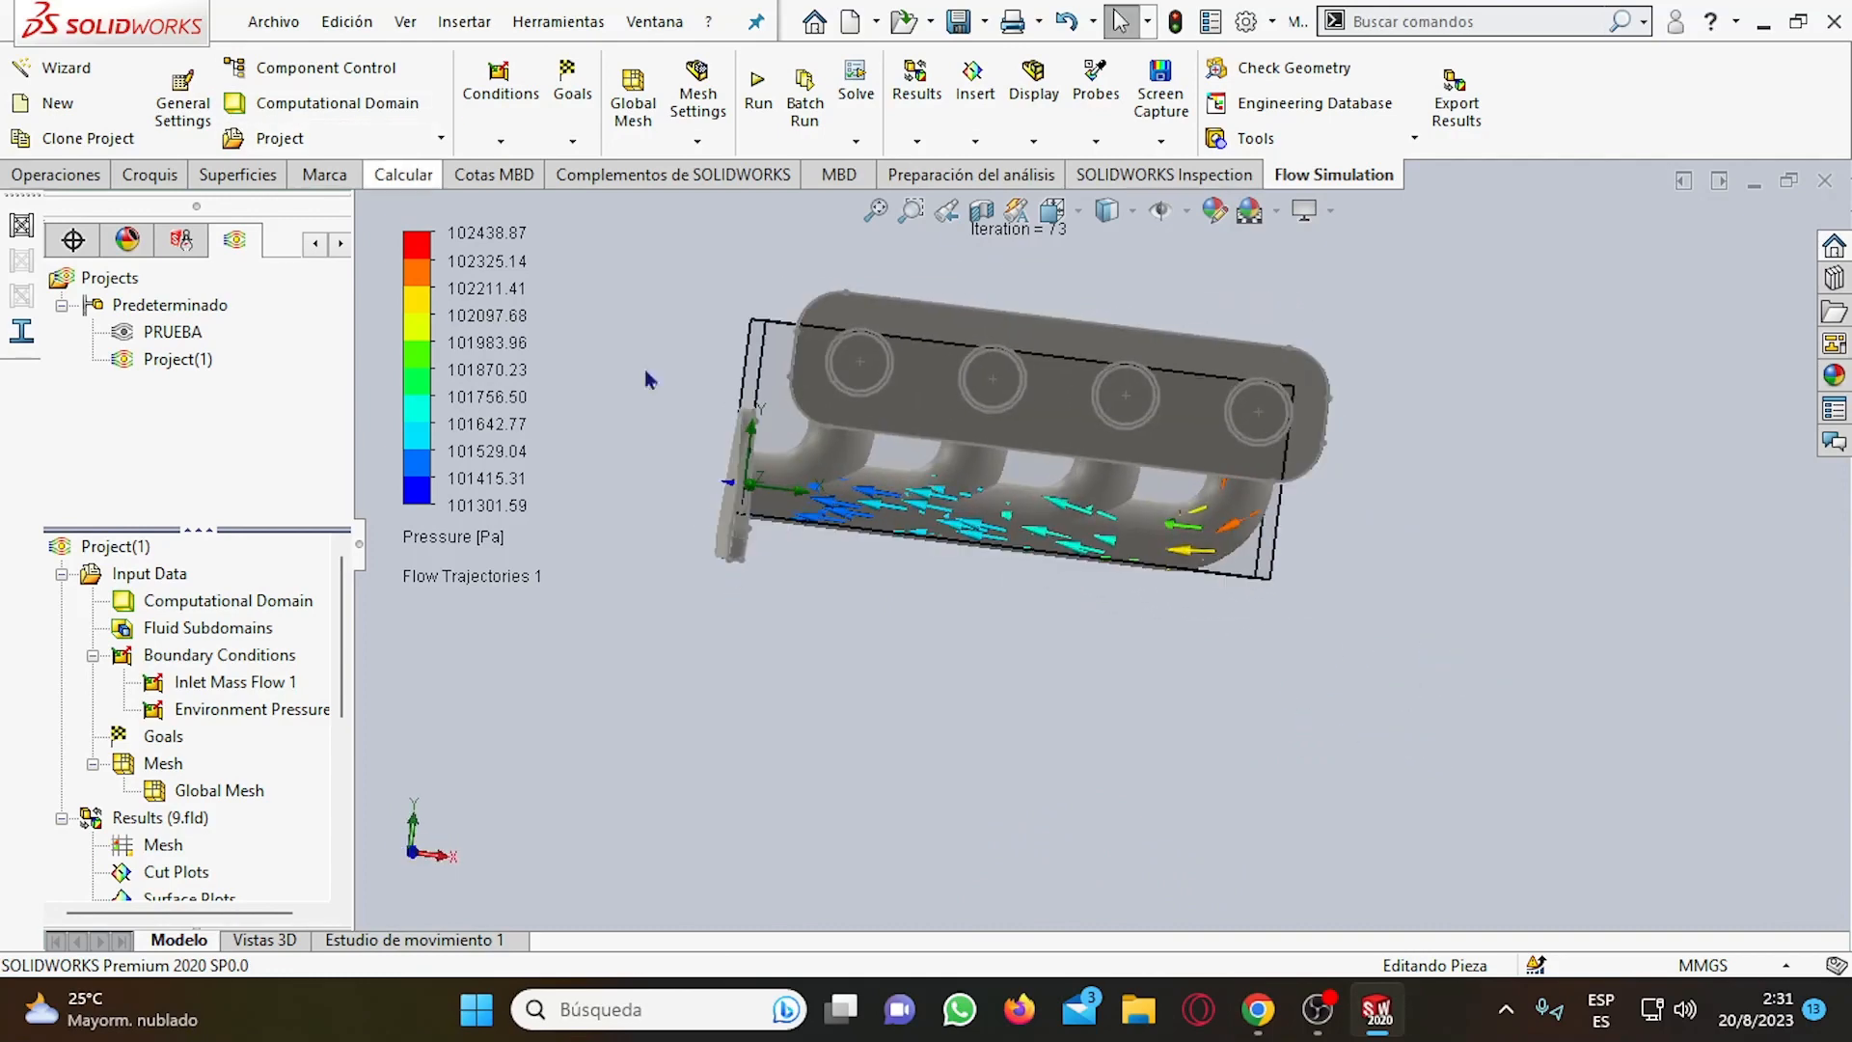
click(984, 211)
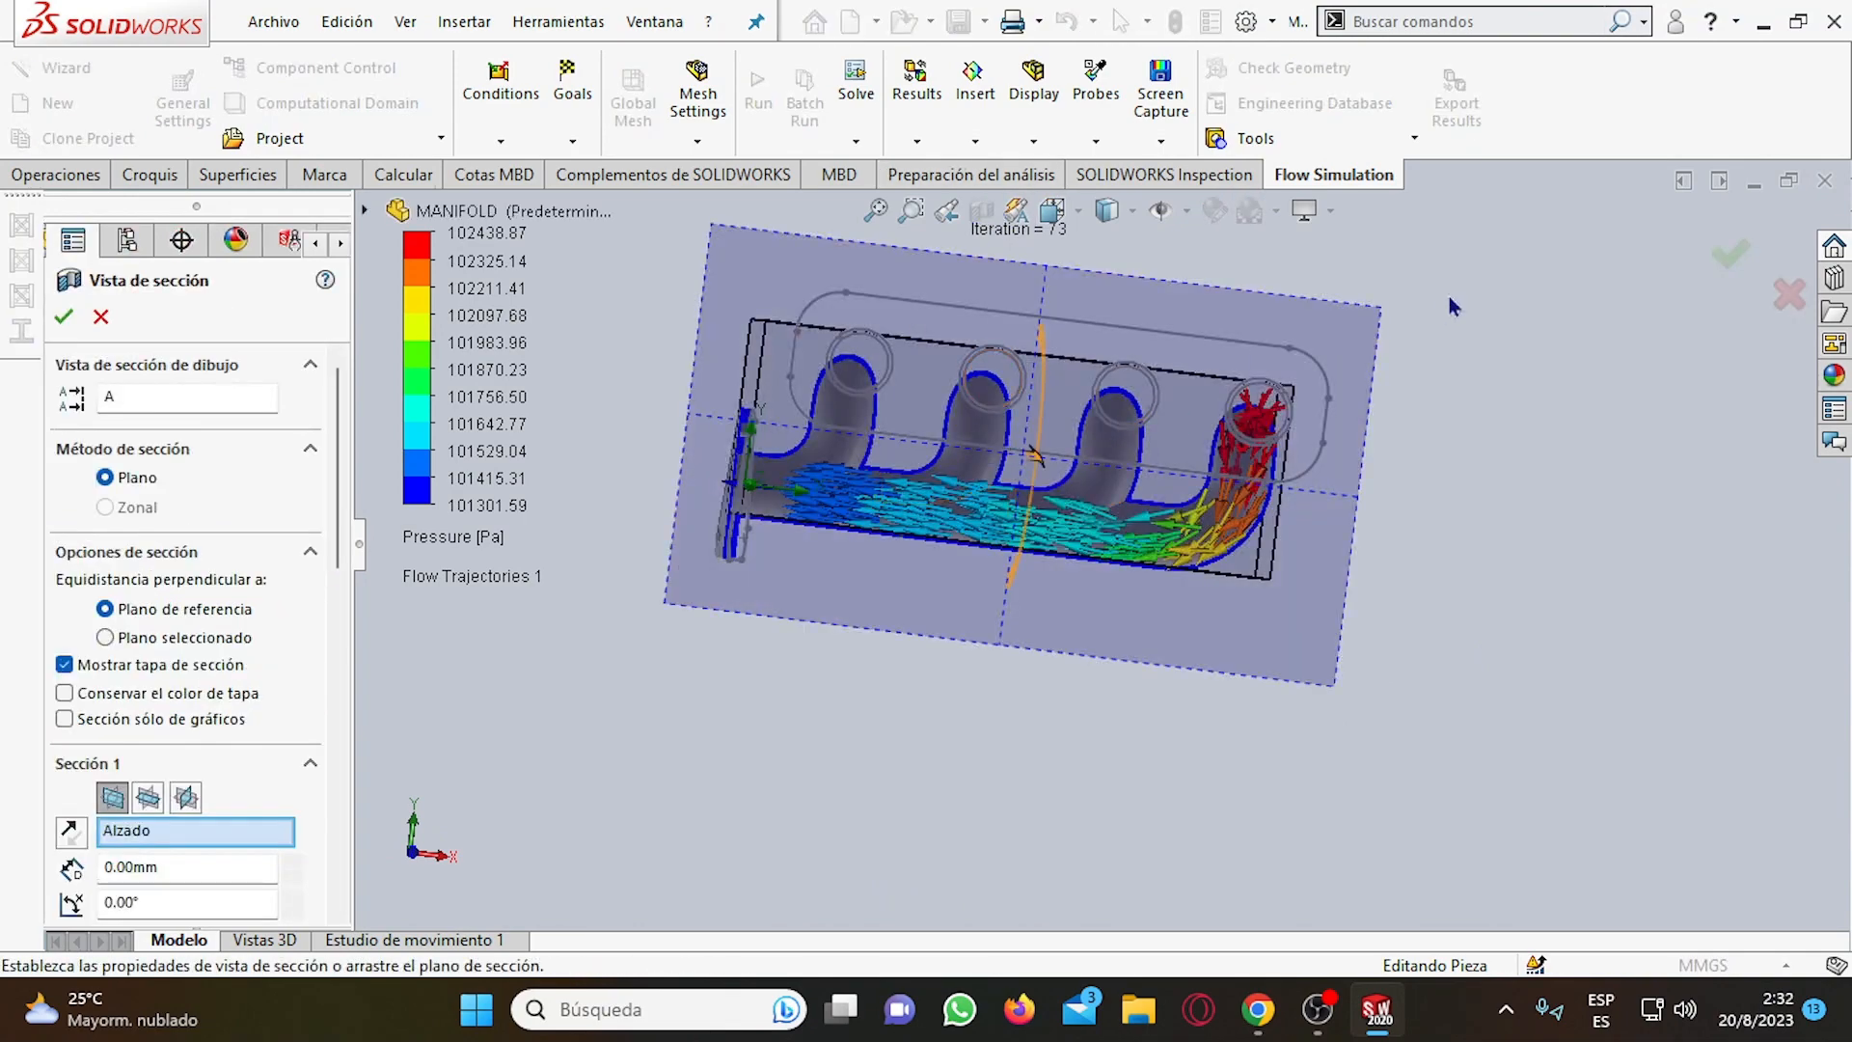
middle_drag(1501, 378, 1527, 495)
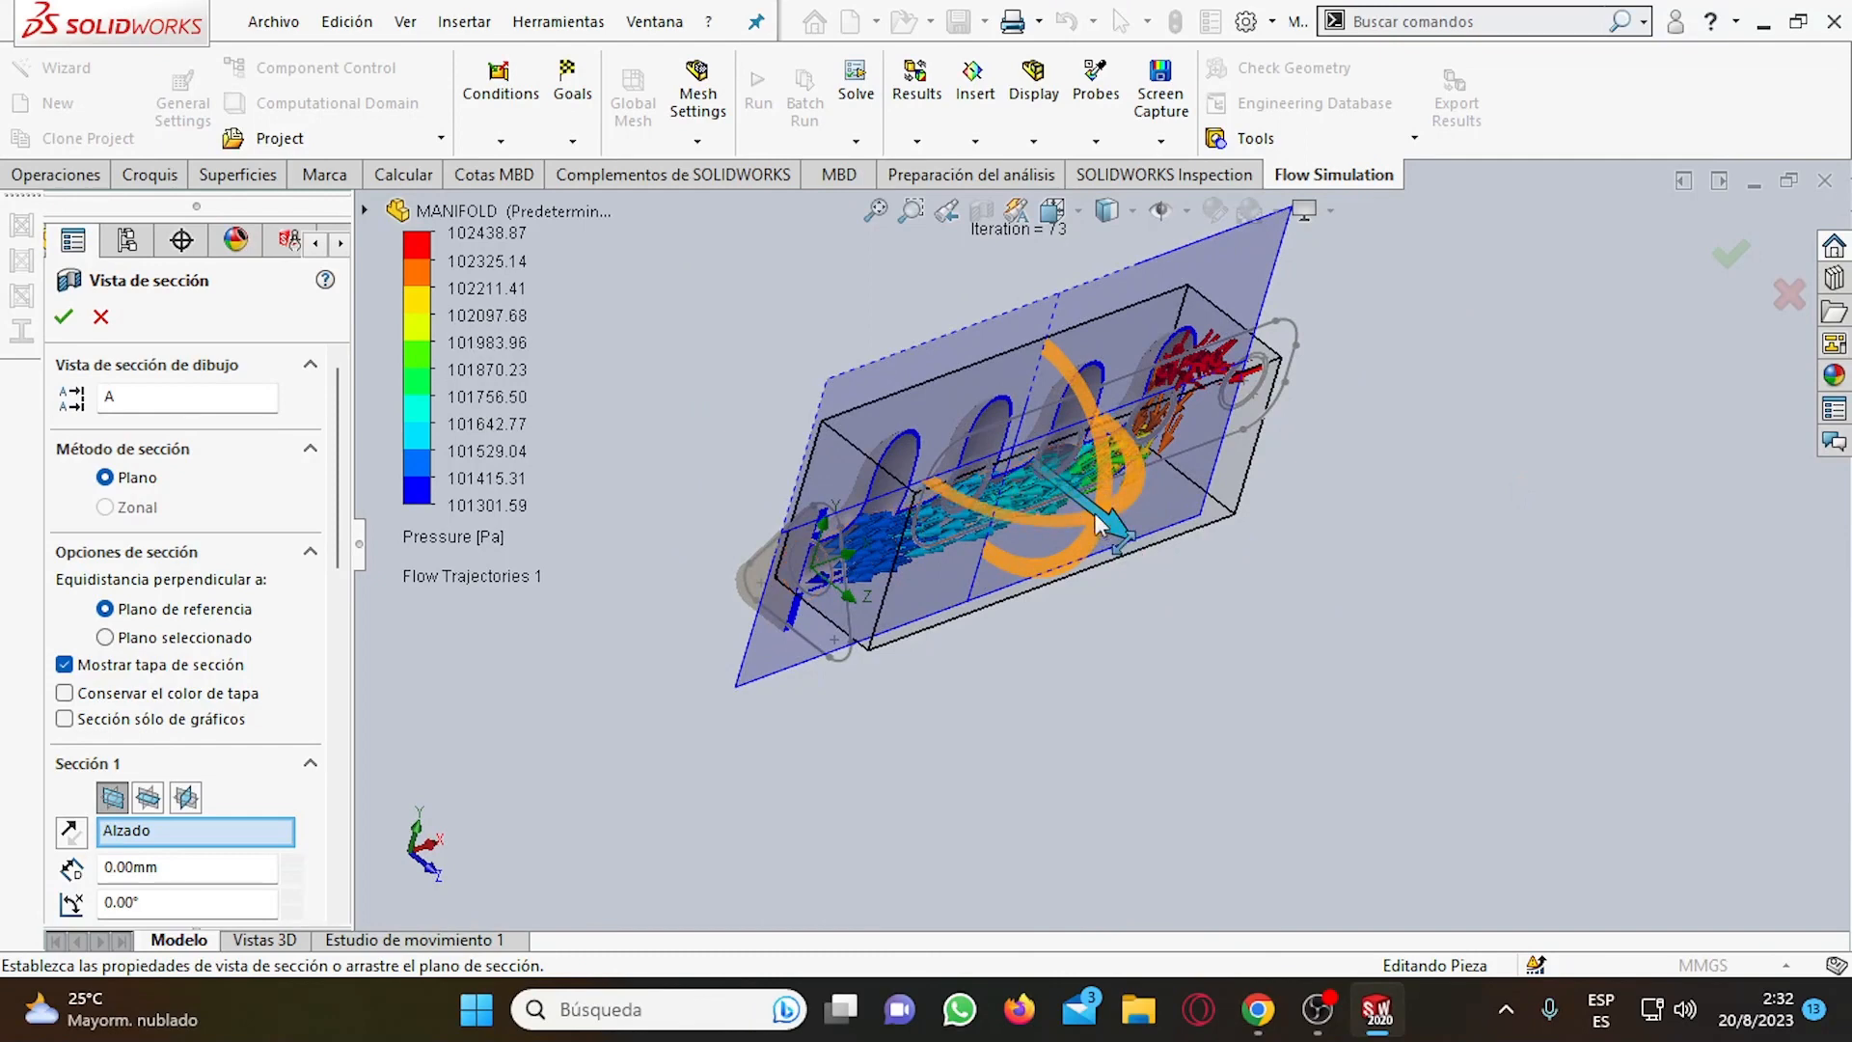
mouse_move(1119, 540)
mouse_down()
mouse_move(1079, 473)
mouse_move(1119, 521)
mouse_up()
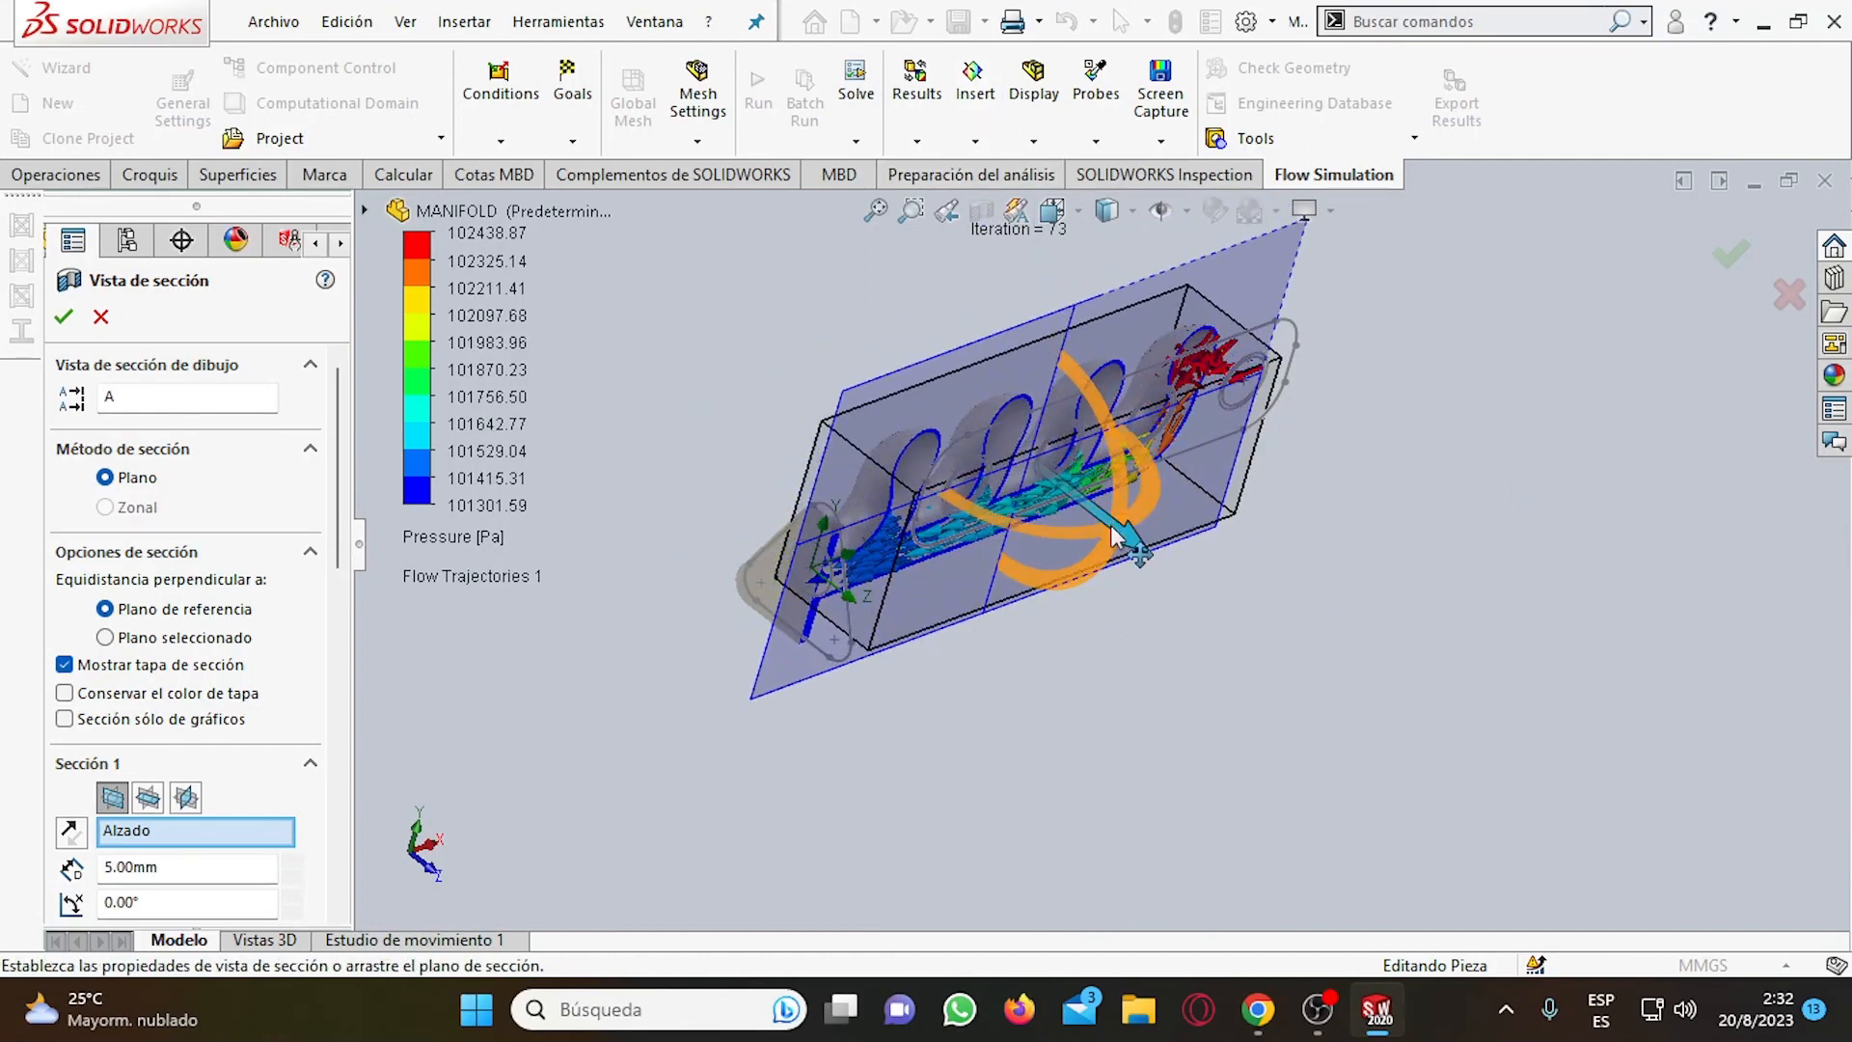
drag(1119, 540, 1099, 489)
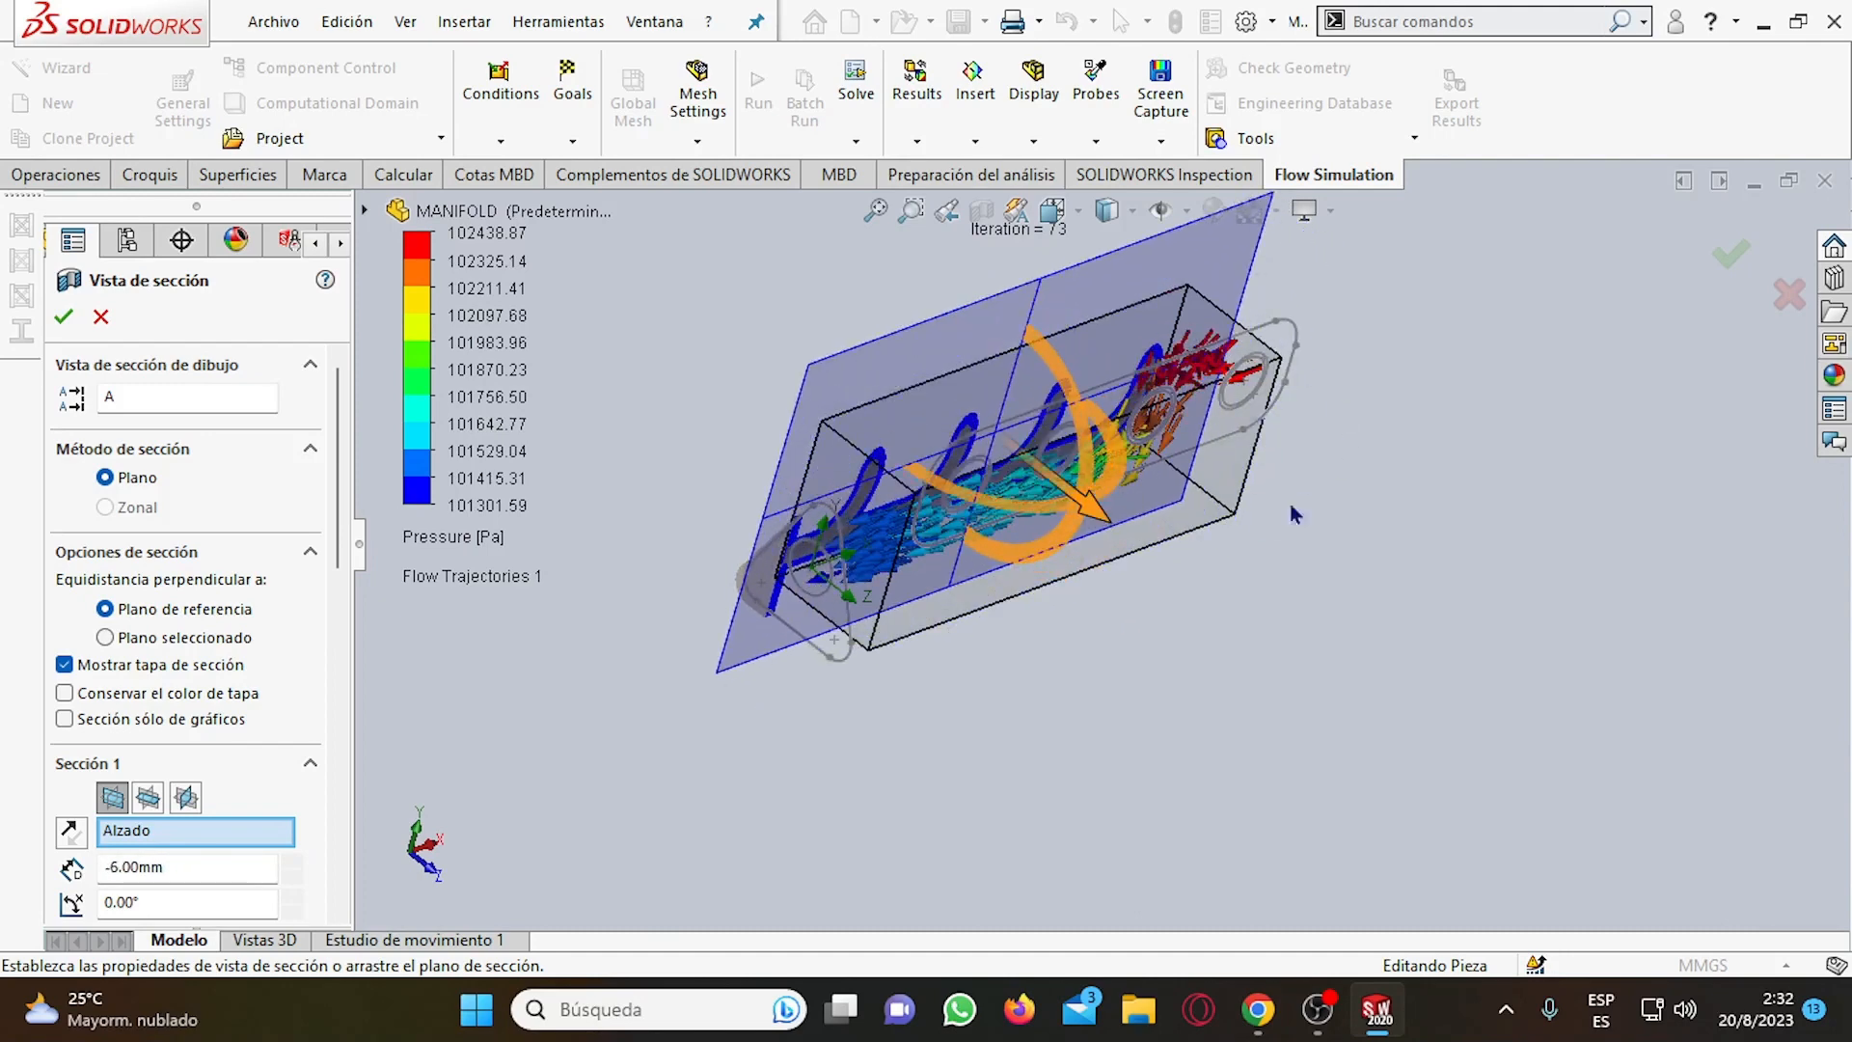
click(1731, 257)
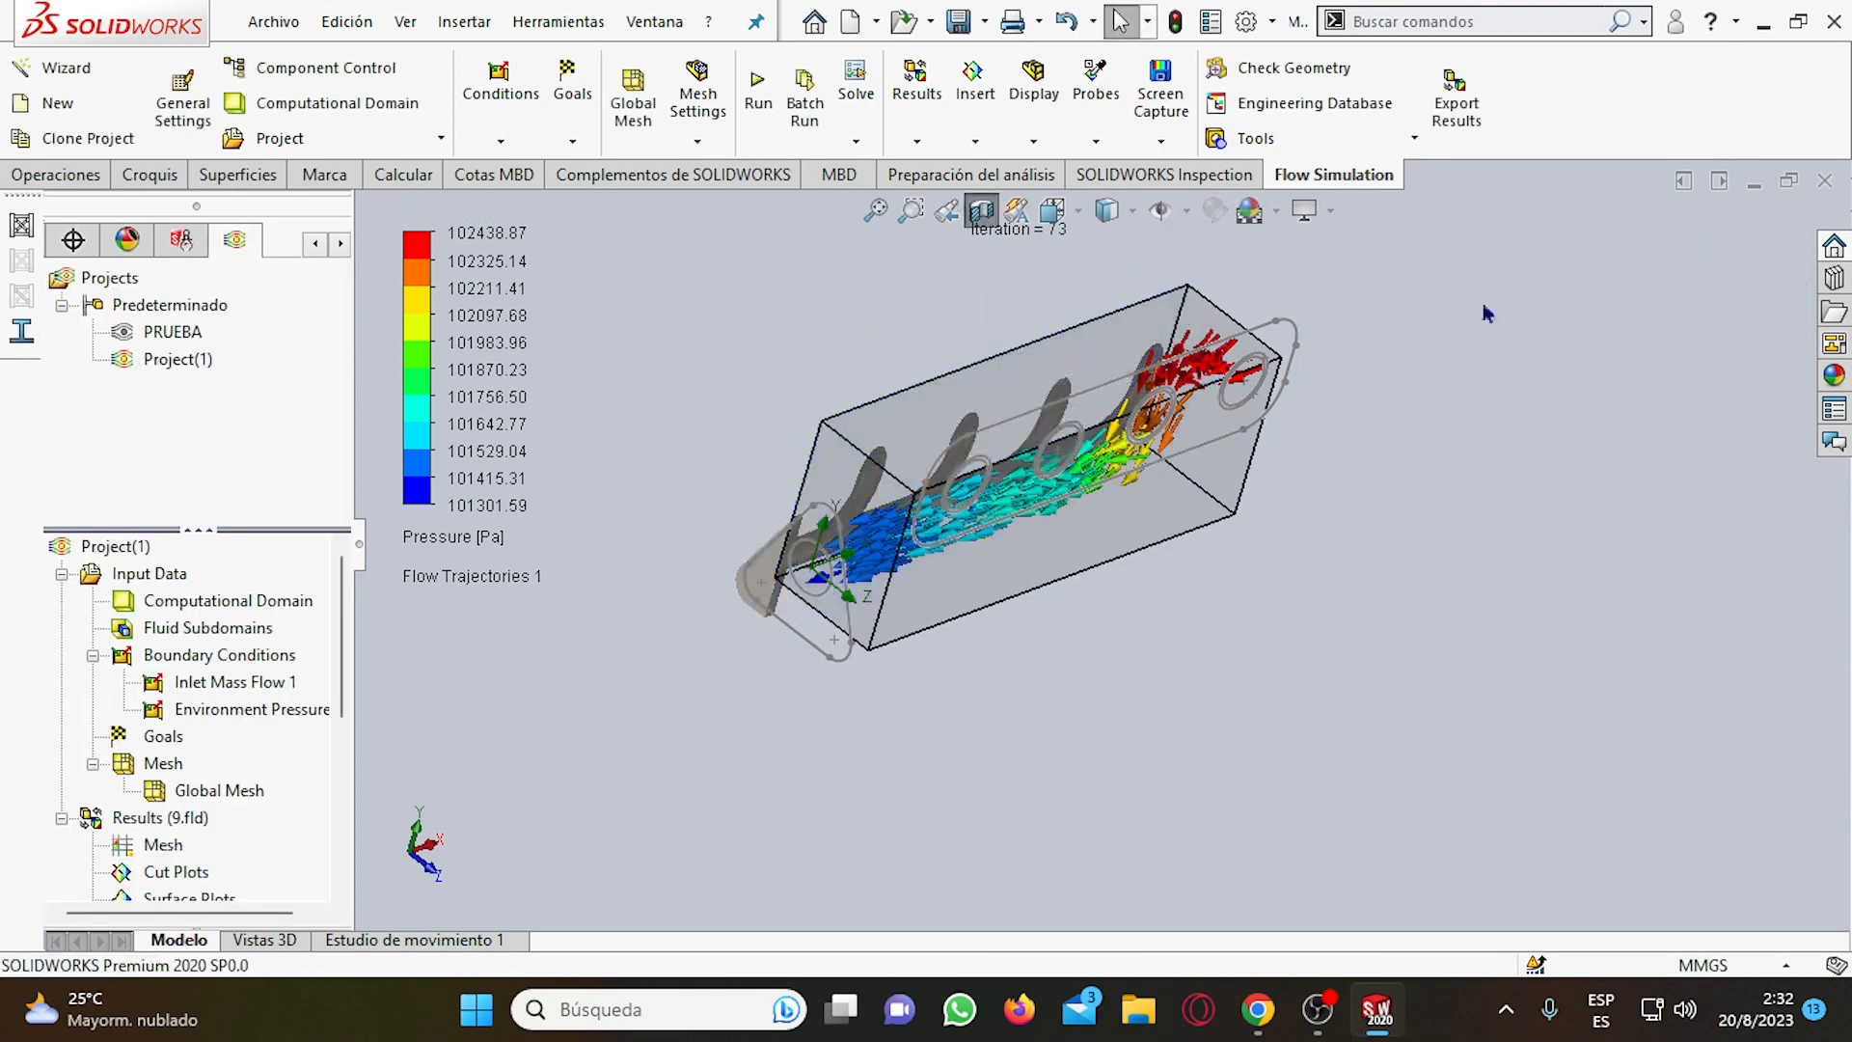
Inspect the sectioned flow trajectories from several angles and check the faces covered by the Inlet Mass Flow 1 condition.
key(ctrl+1)
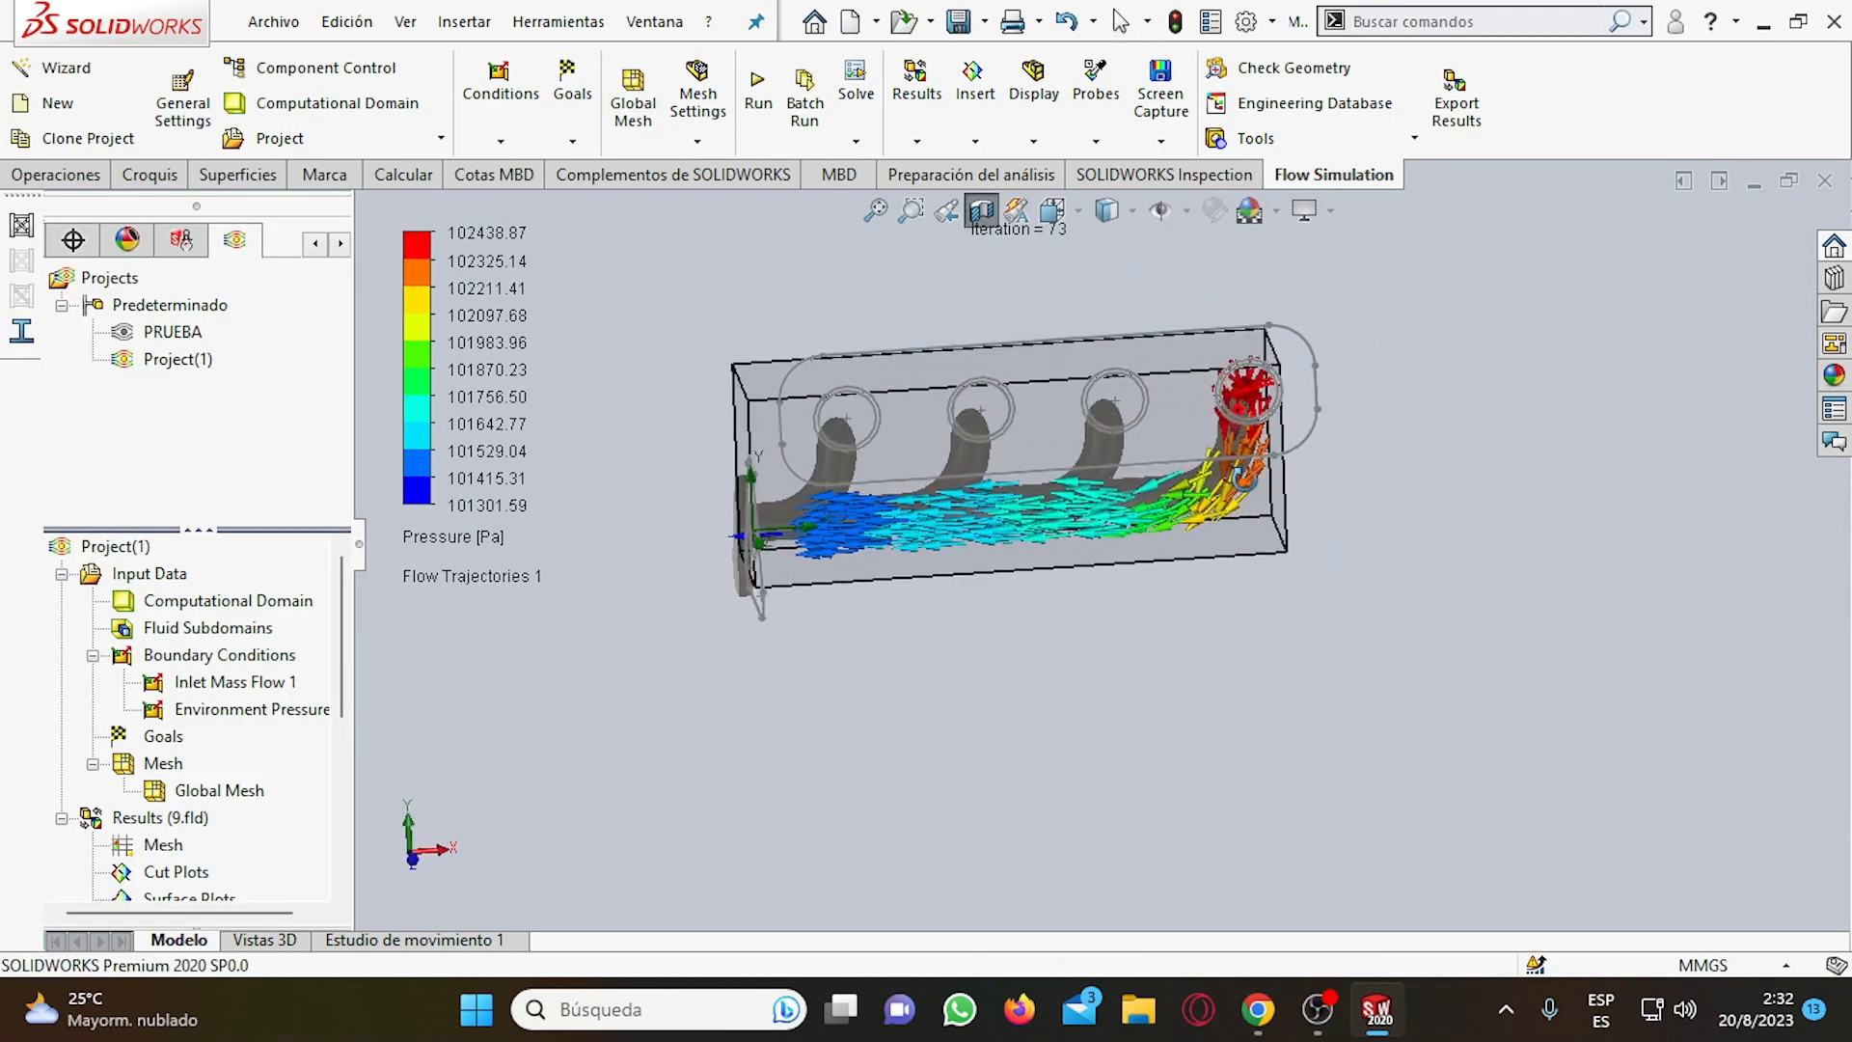
middle_drag(1232, 461, 1306, 425)
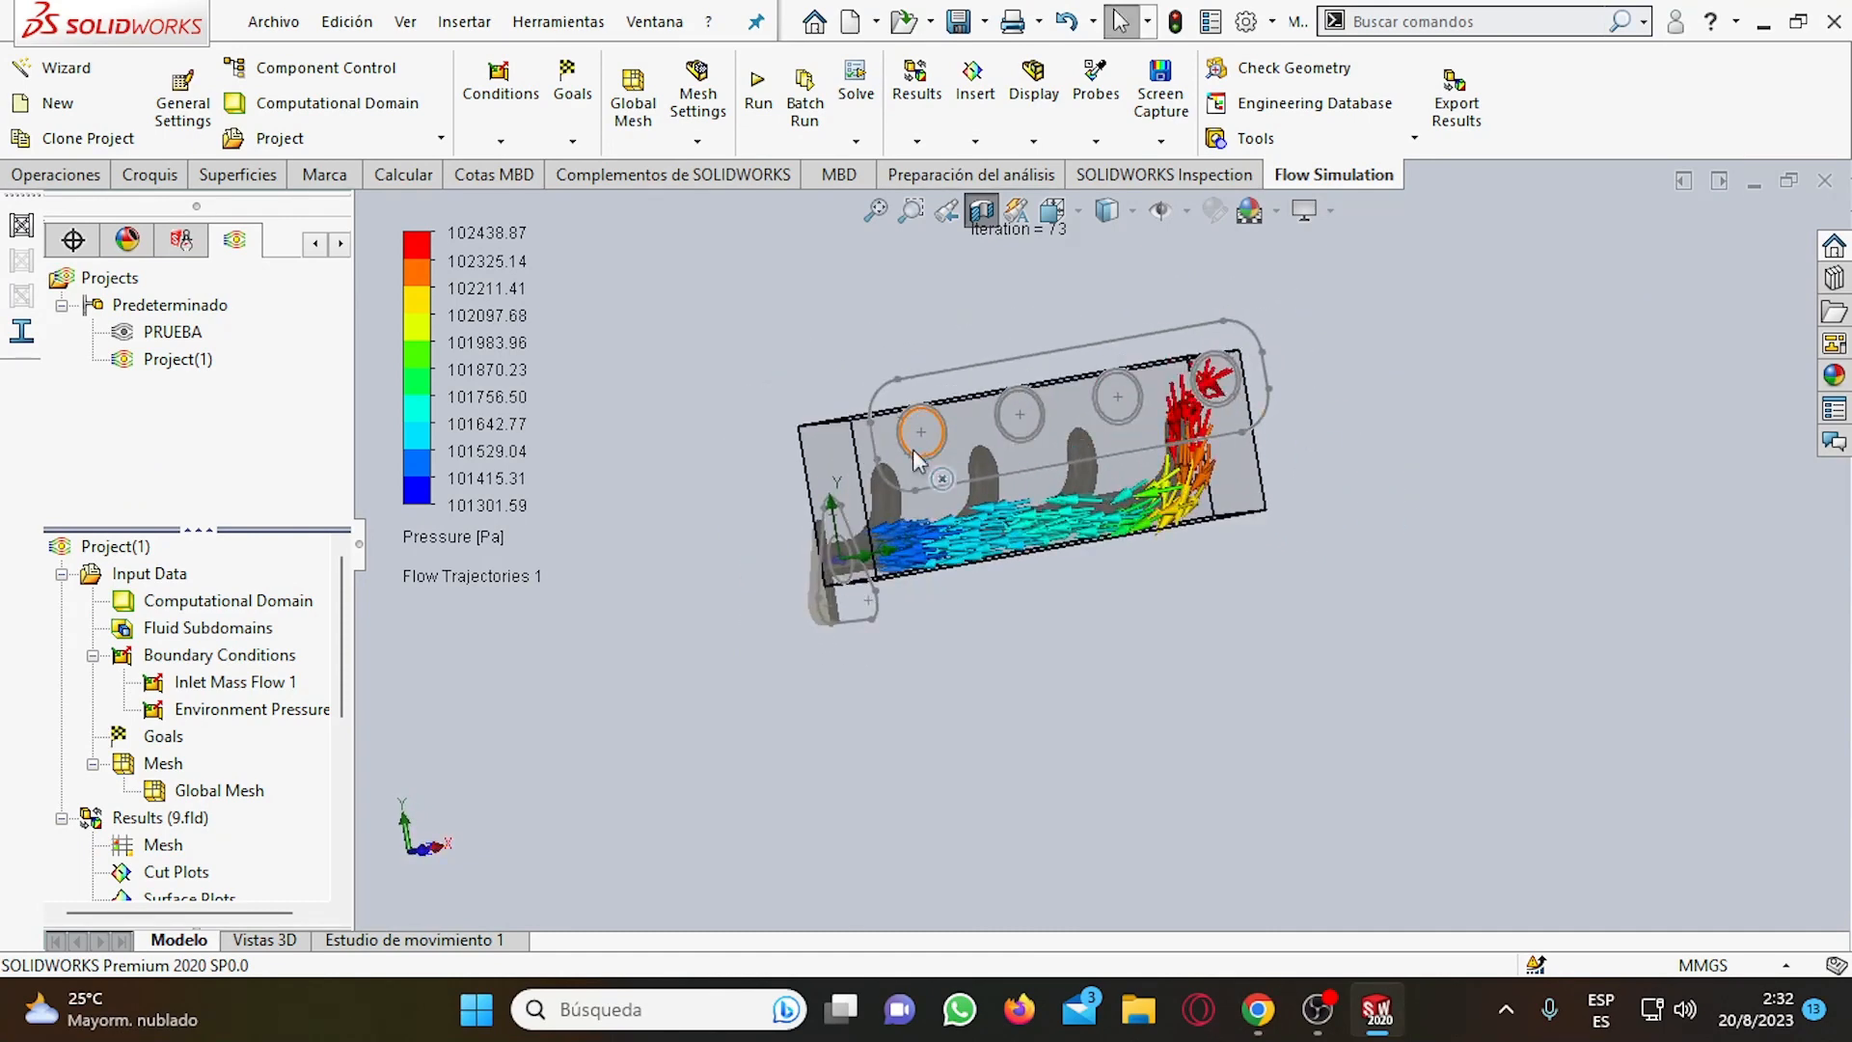
scroll(795, 518, down, 2)
middle_drag(1223, 495, 1135, 615)
scroll(108, 853, down, 5)
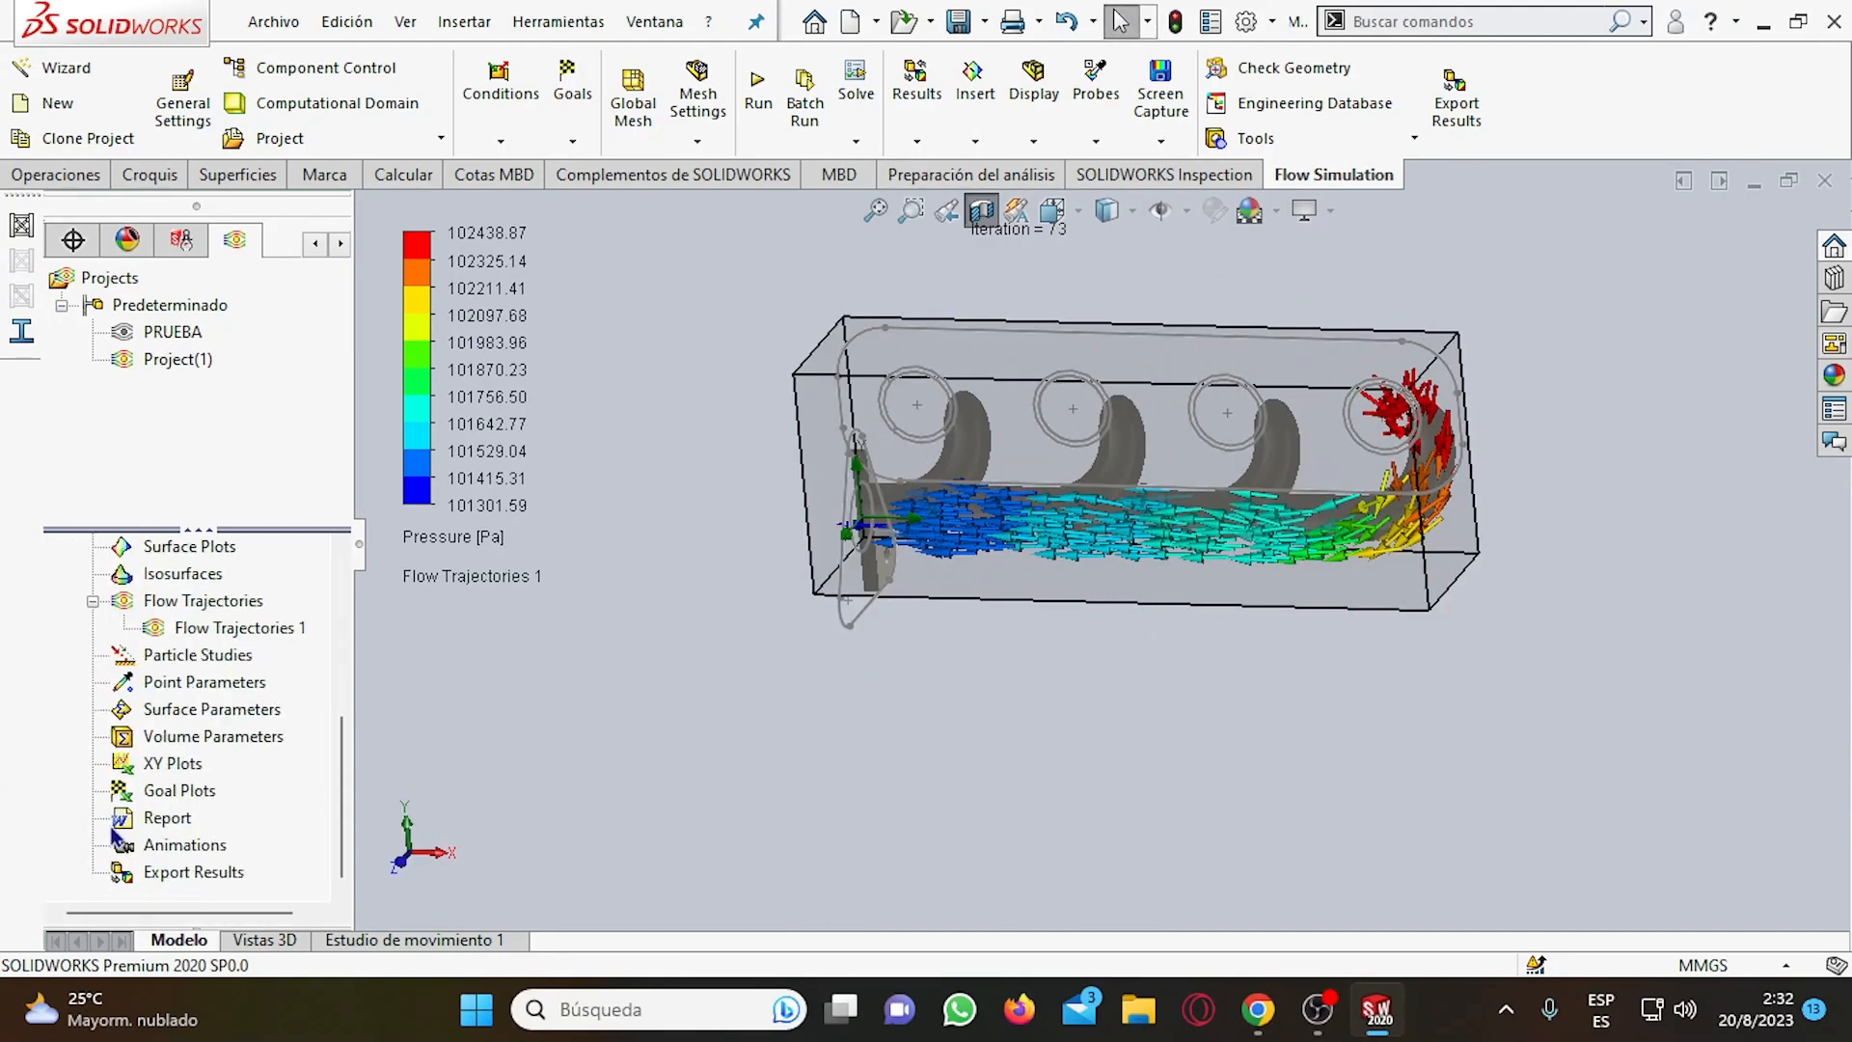
scroll(117, 847, up, 5)
middle_drag(1373, 514, 1259, 429)
middle_drag(1447, 463, 1344, 384)
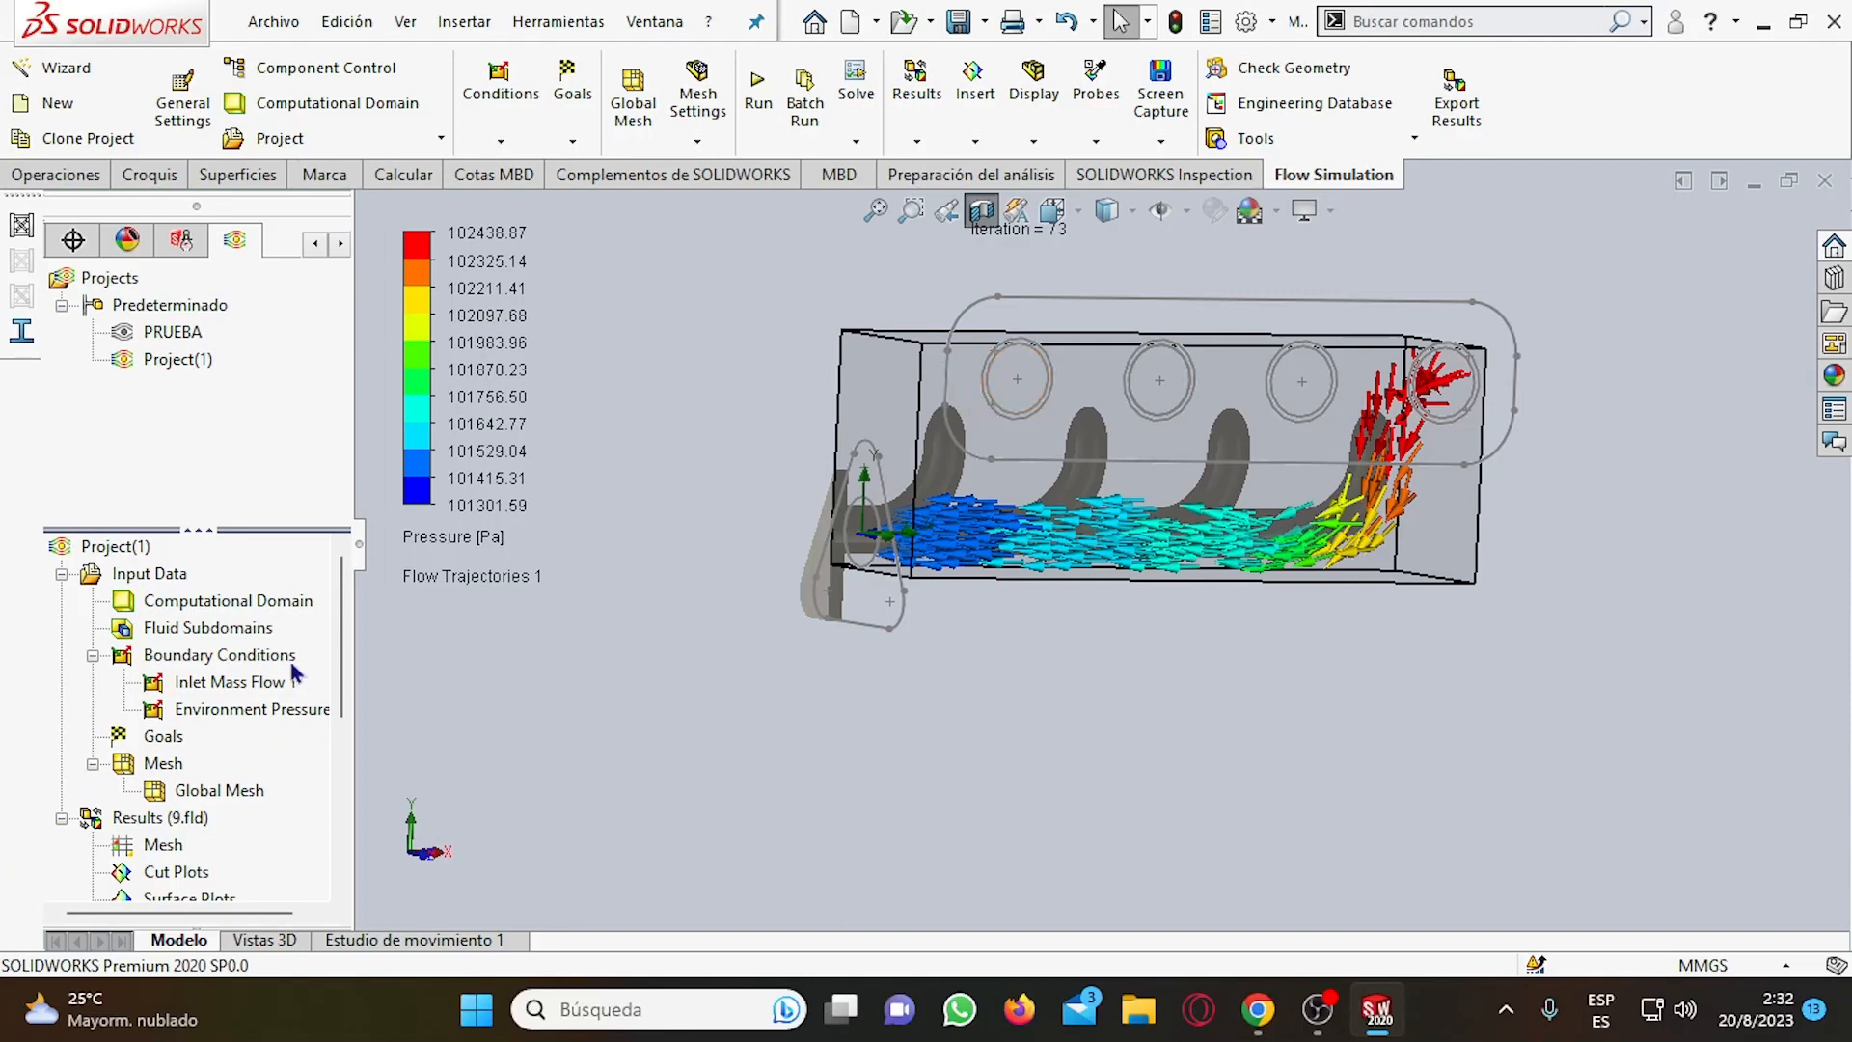
click(208, 680)
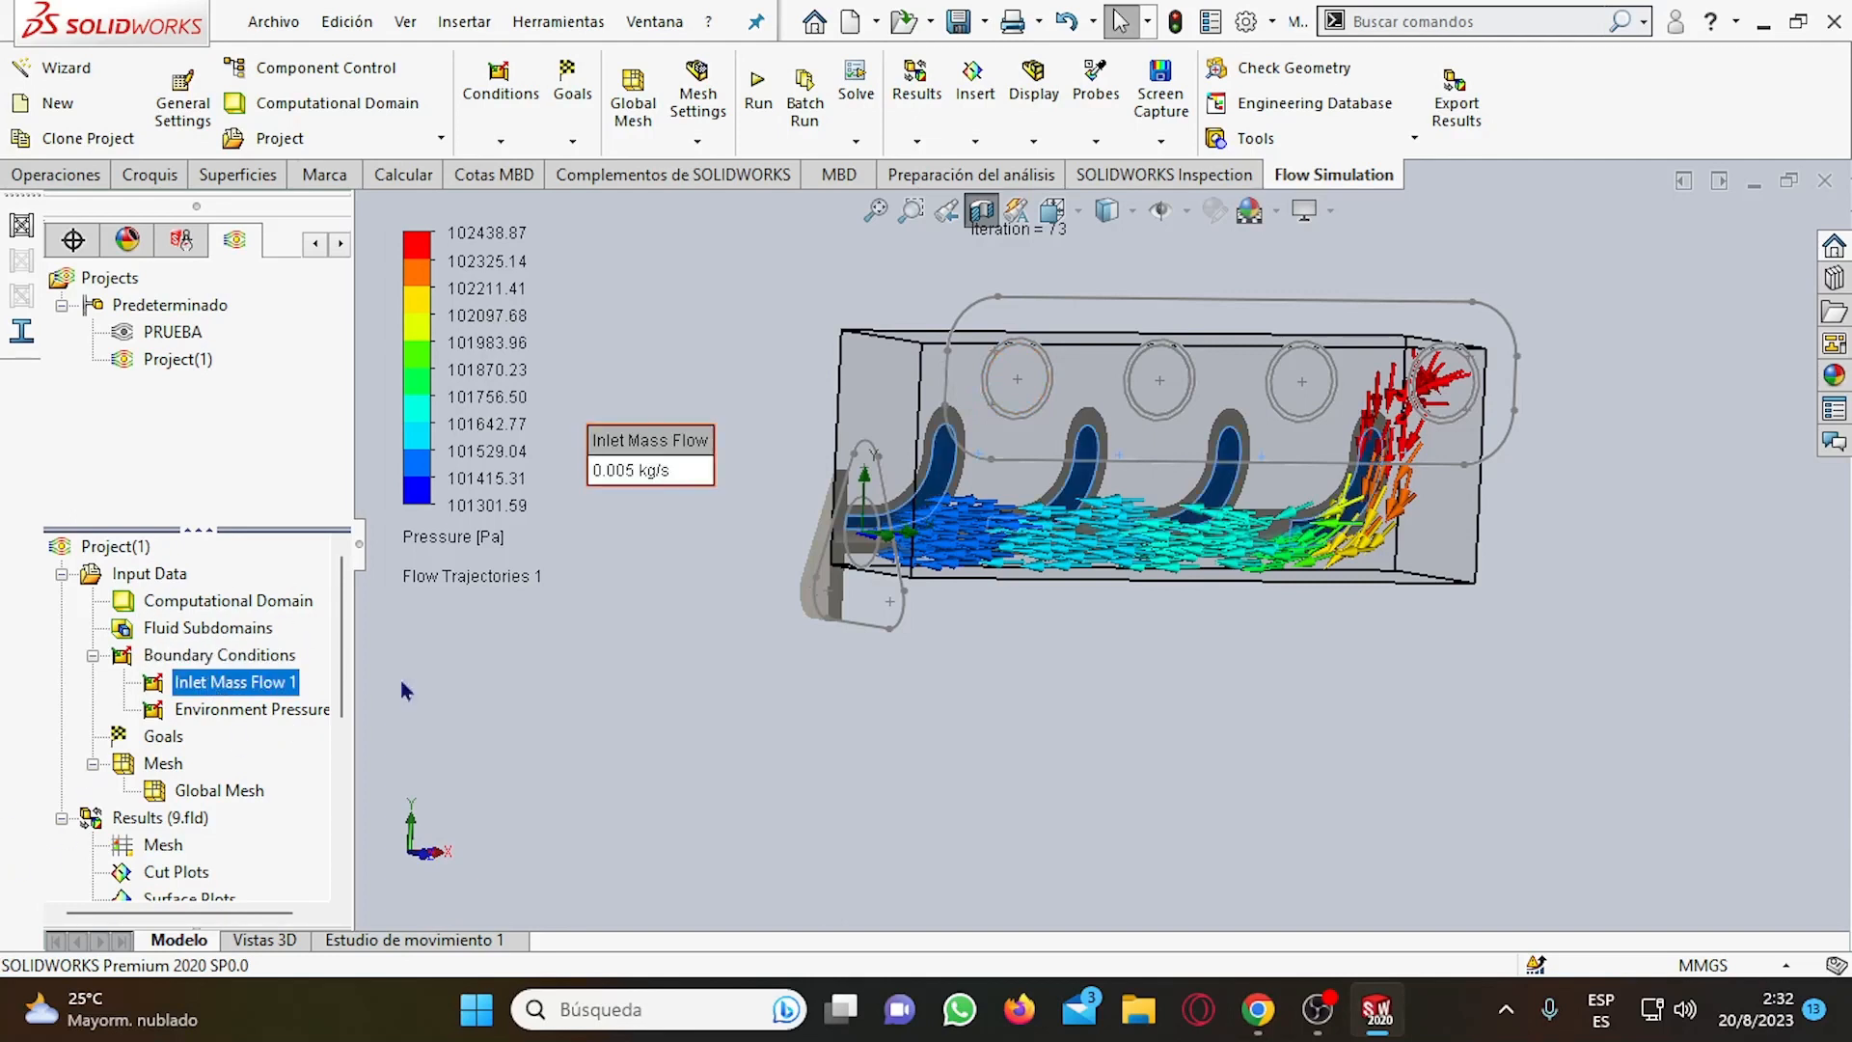
Review which manifold faces are assigned to the Inlet Mass Flow 1 condition in its definition.
right_click(232, 686)
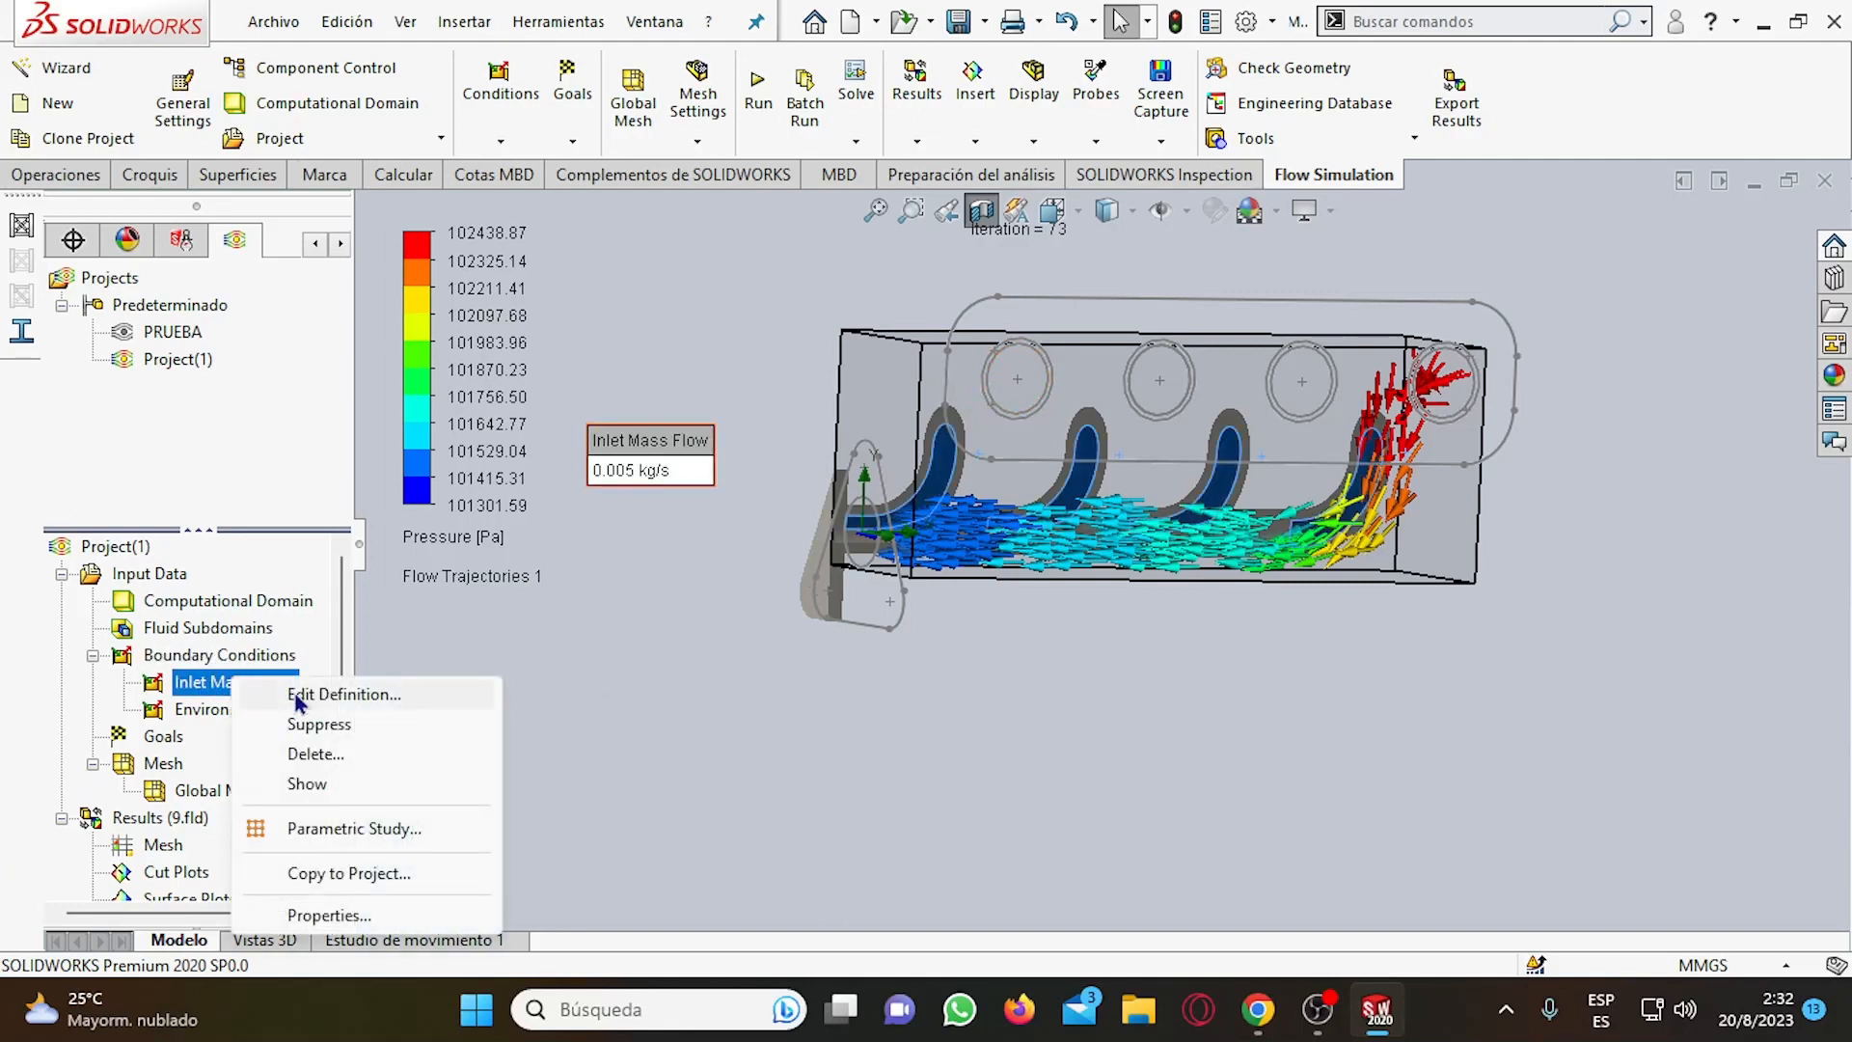
click(386, 694)
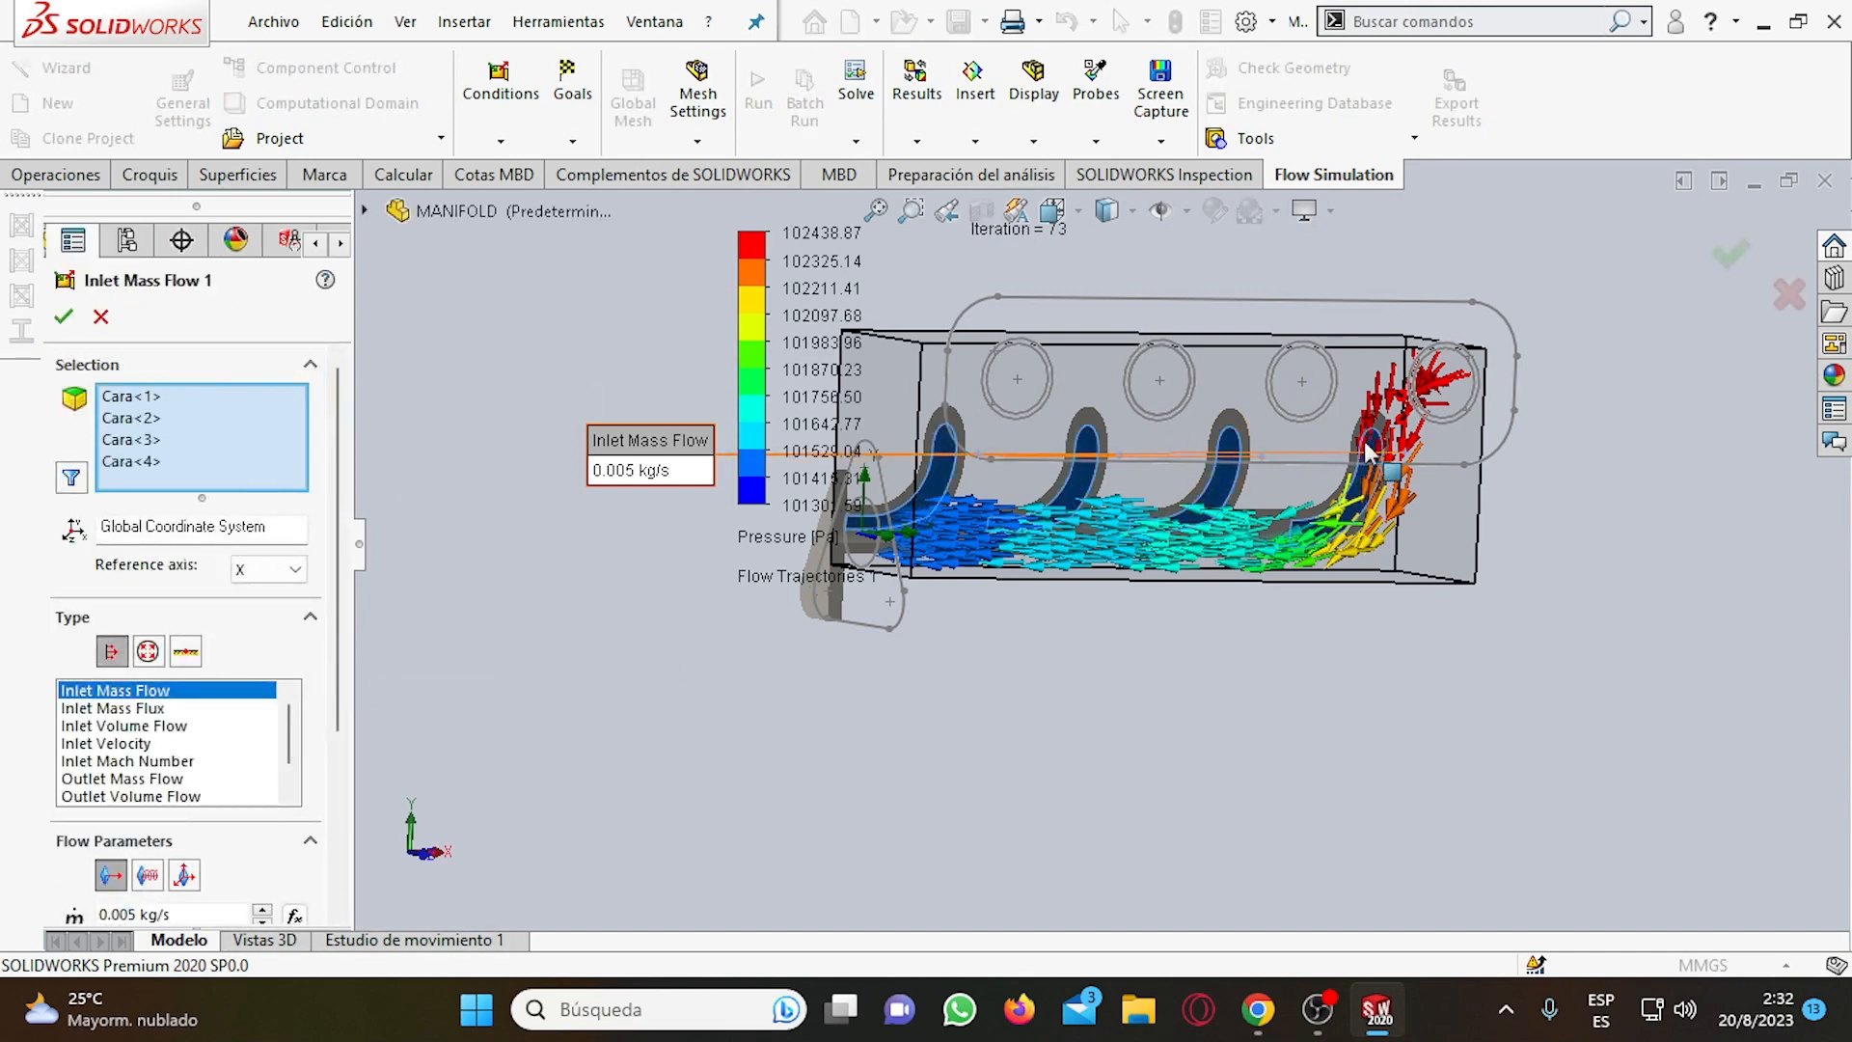
middle_drag(1370, 452, 1337, 400)
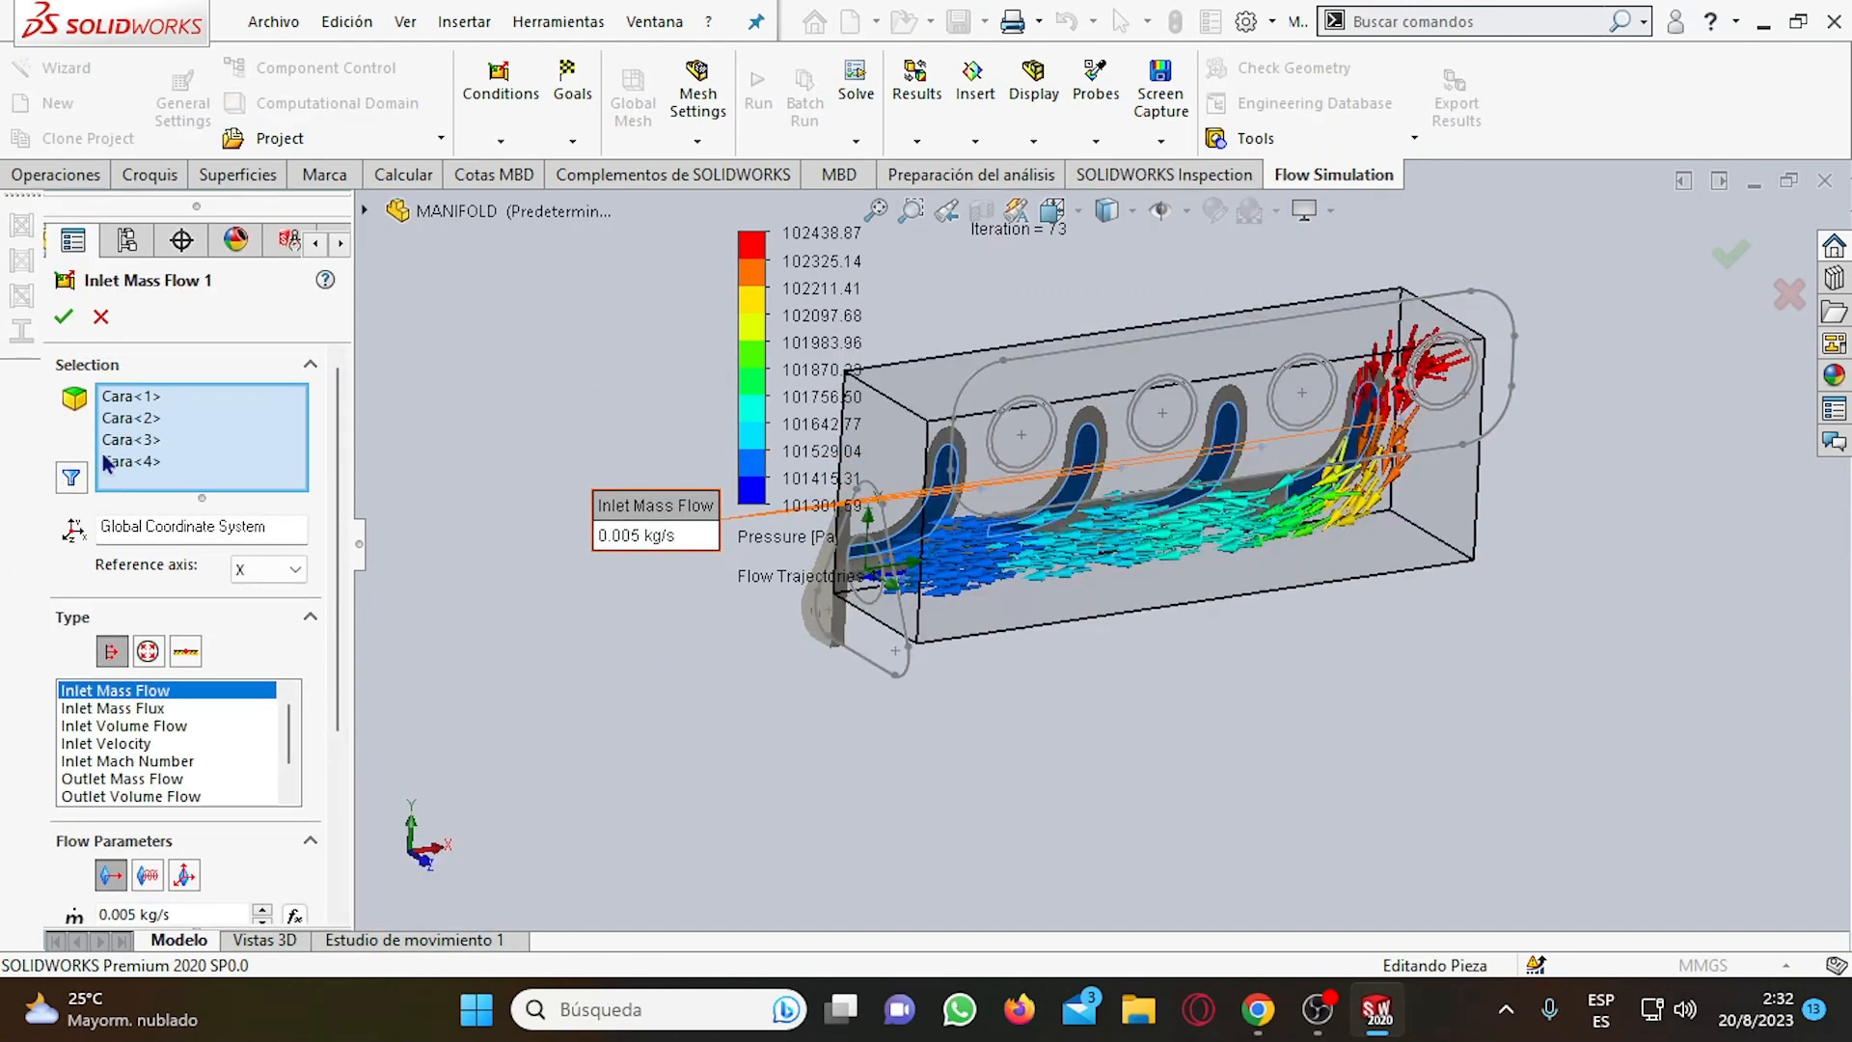
click(111, 398)
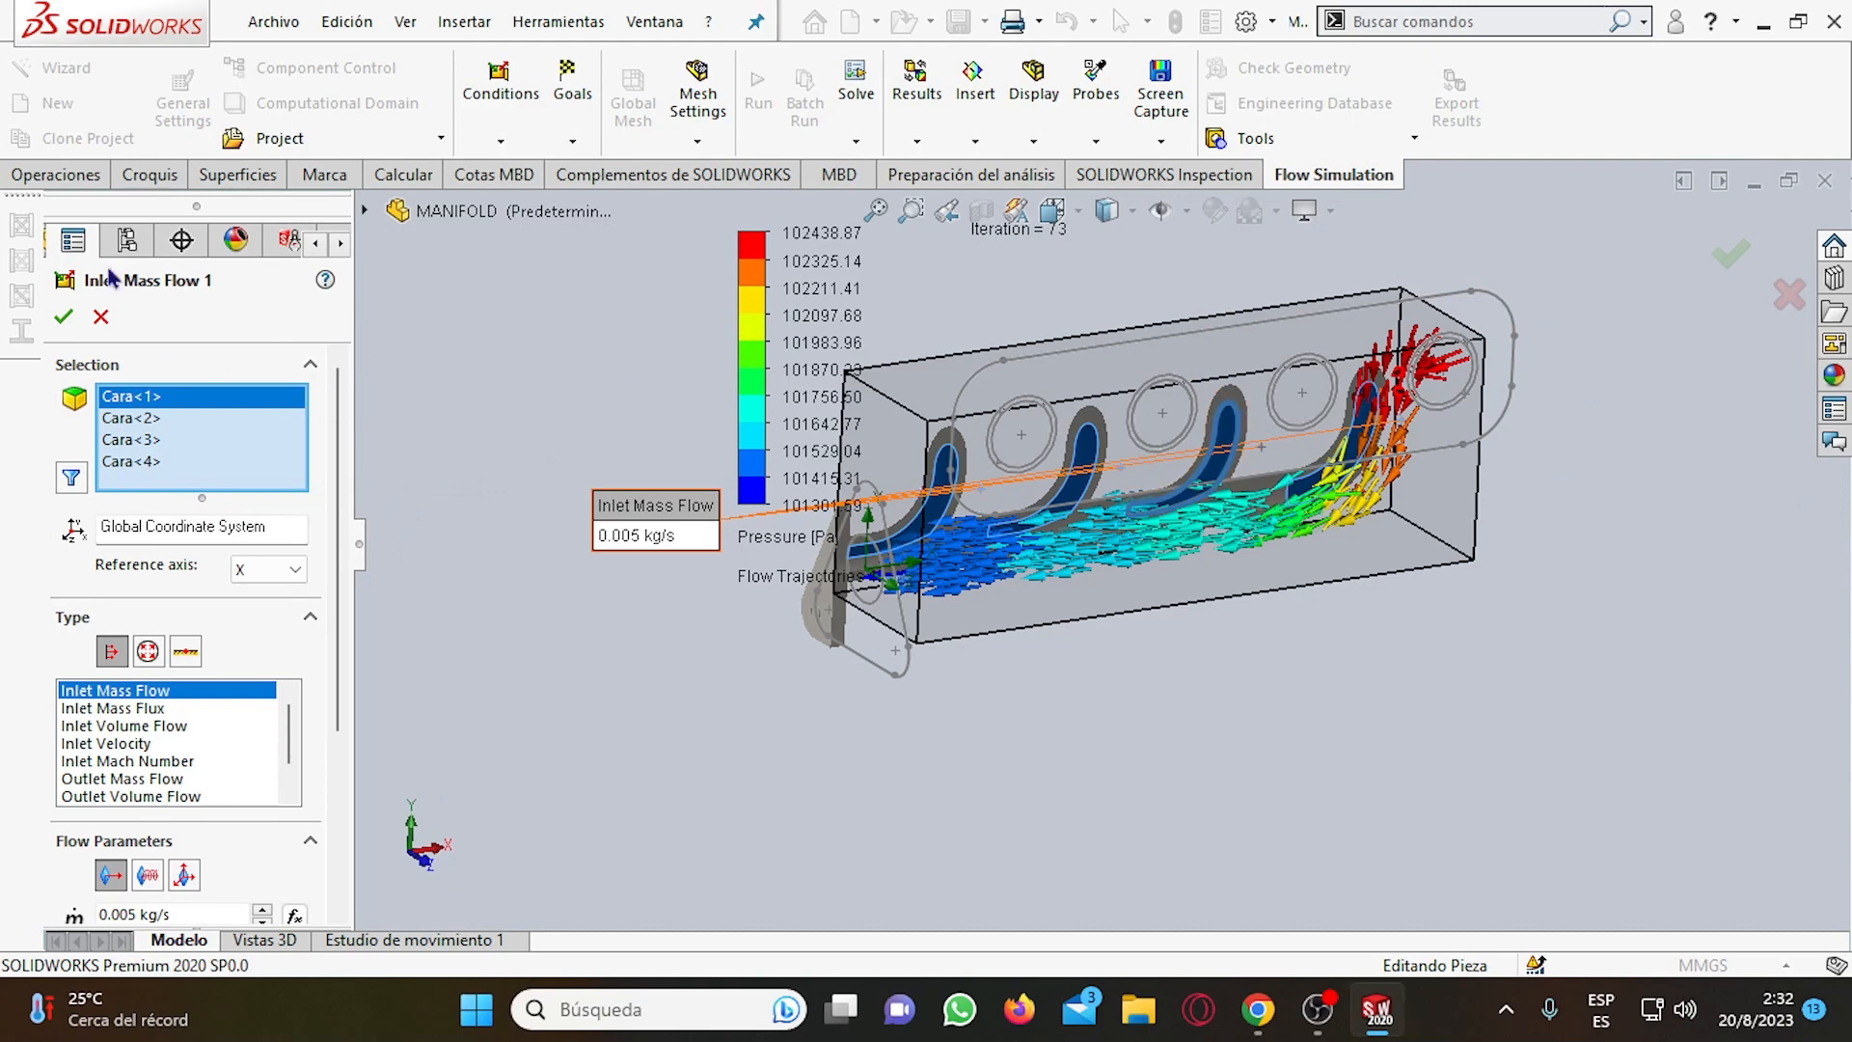
click(62, 319)
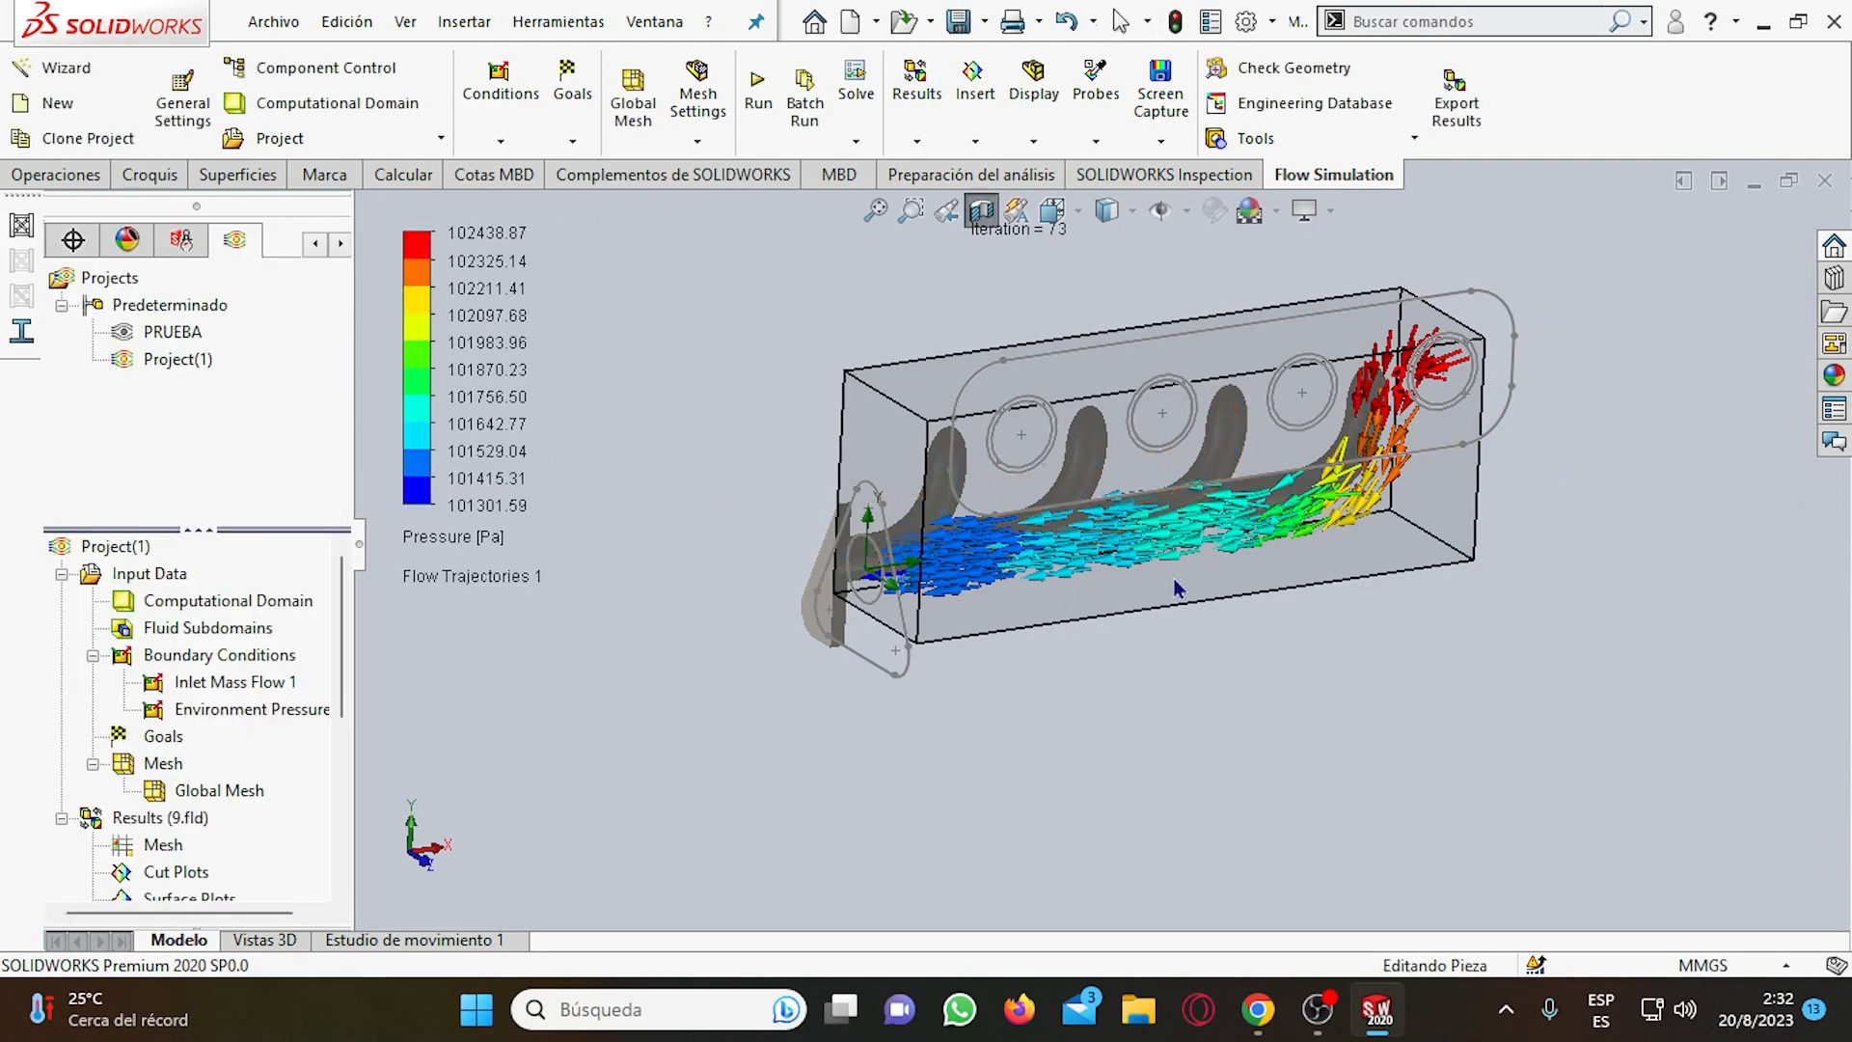
Examine the arrow trajectories up close around the end port and along the manifold from several angles.
middle_drag(1217, 494, 1285, 434)
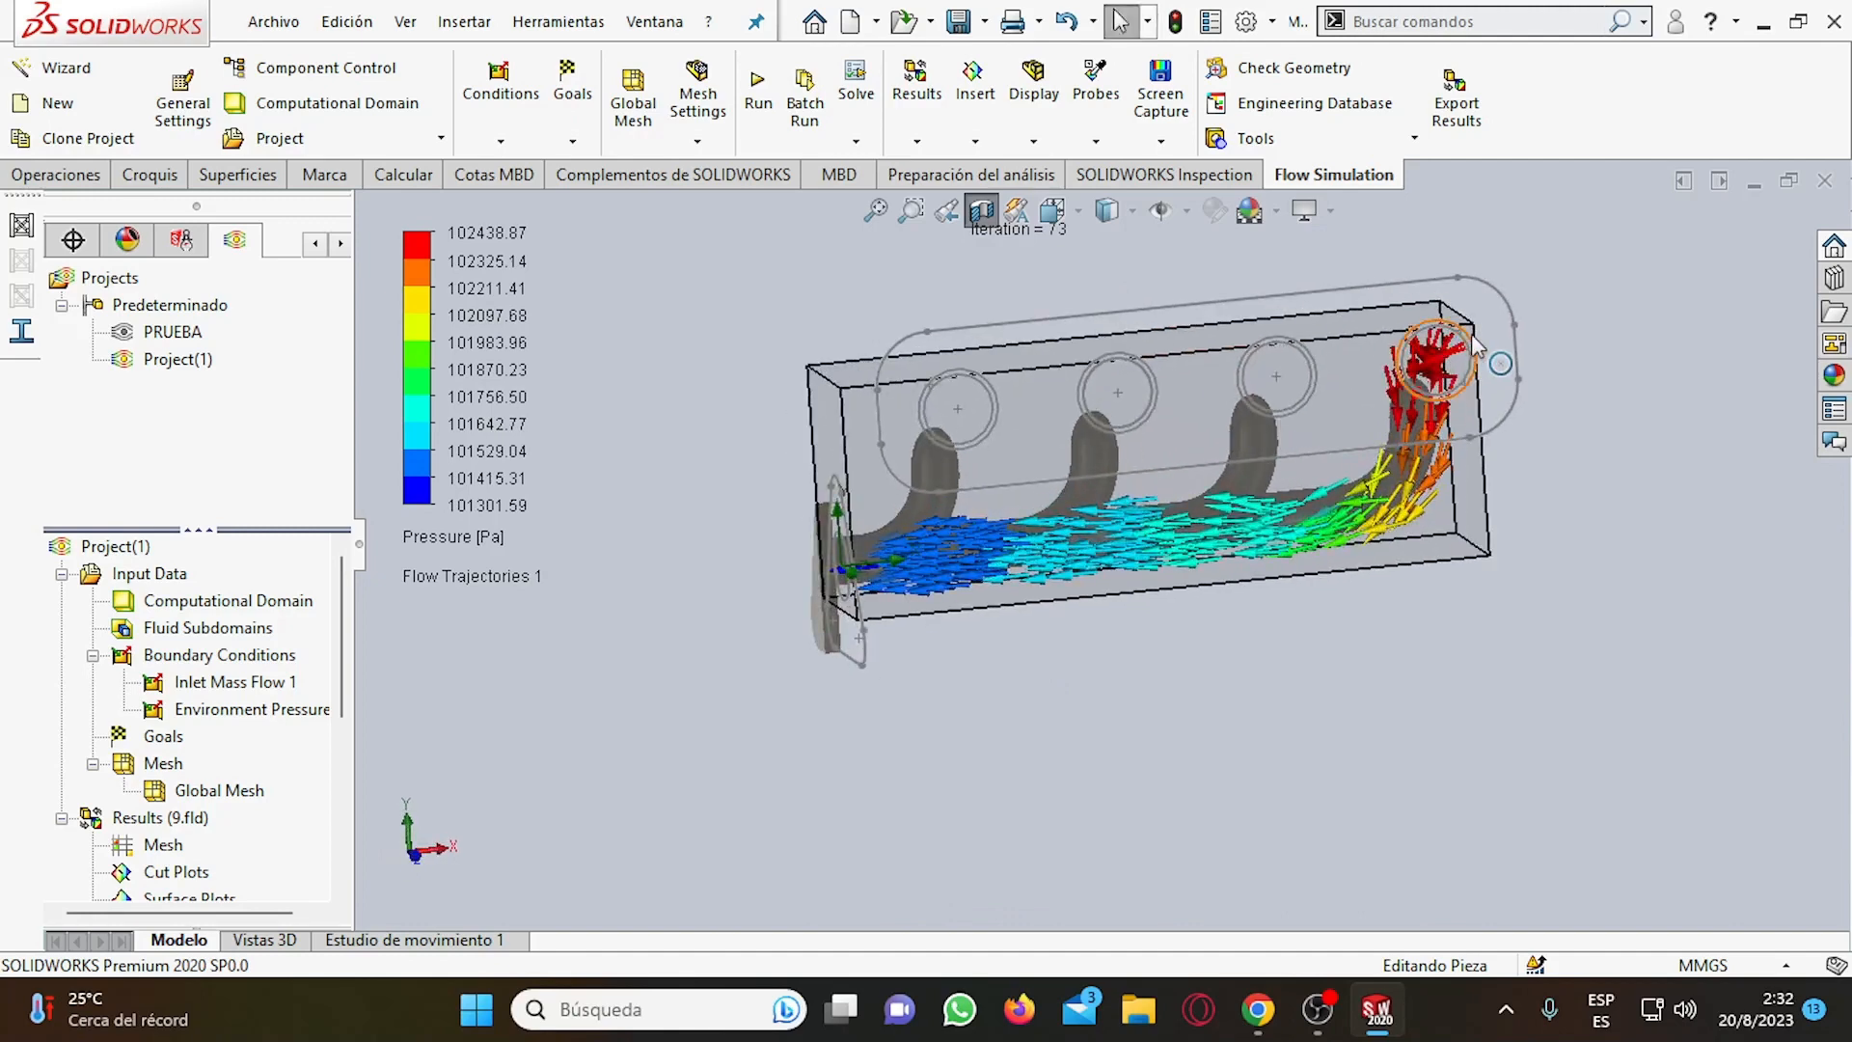
scroll(1171, 443, up, 2)
scroll(1220, 392, down, 4)
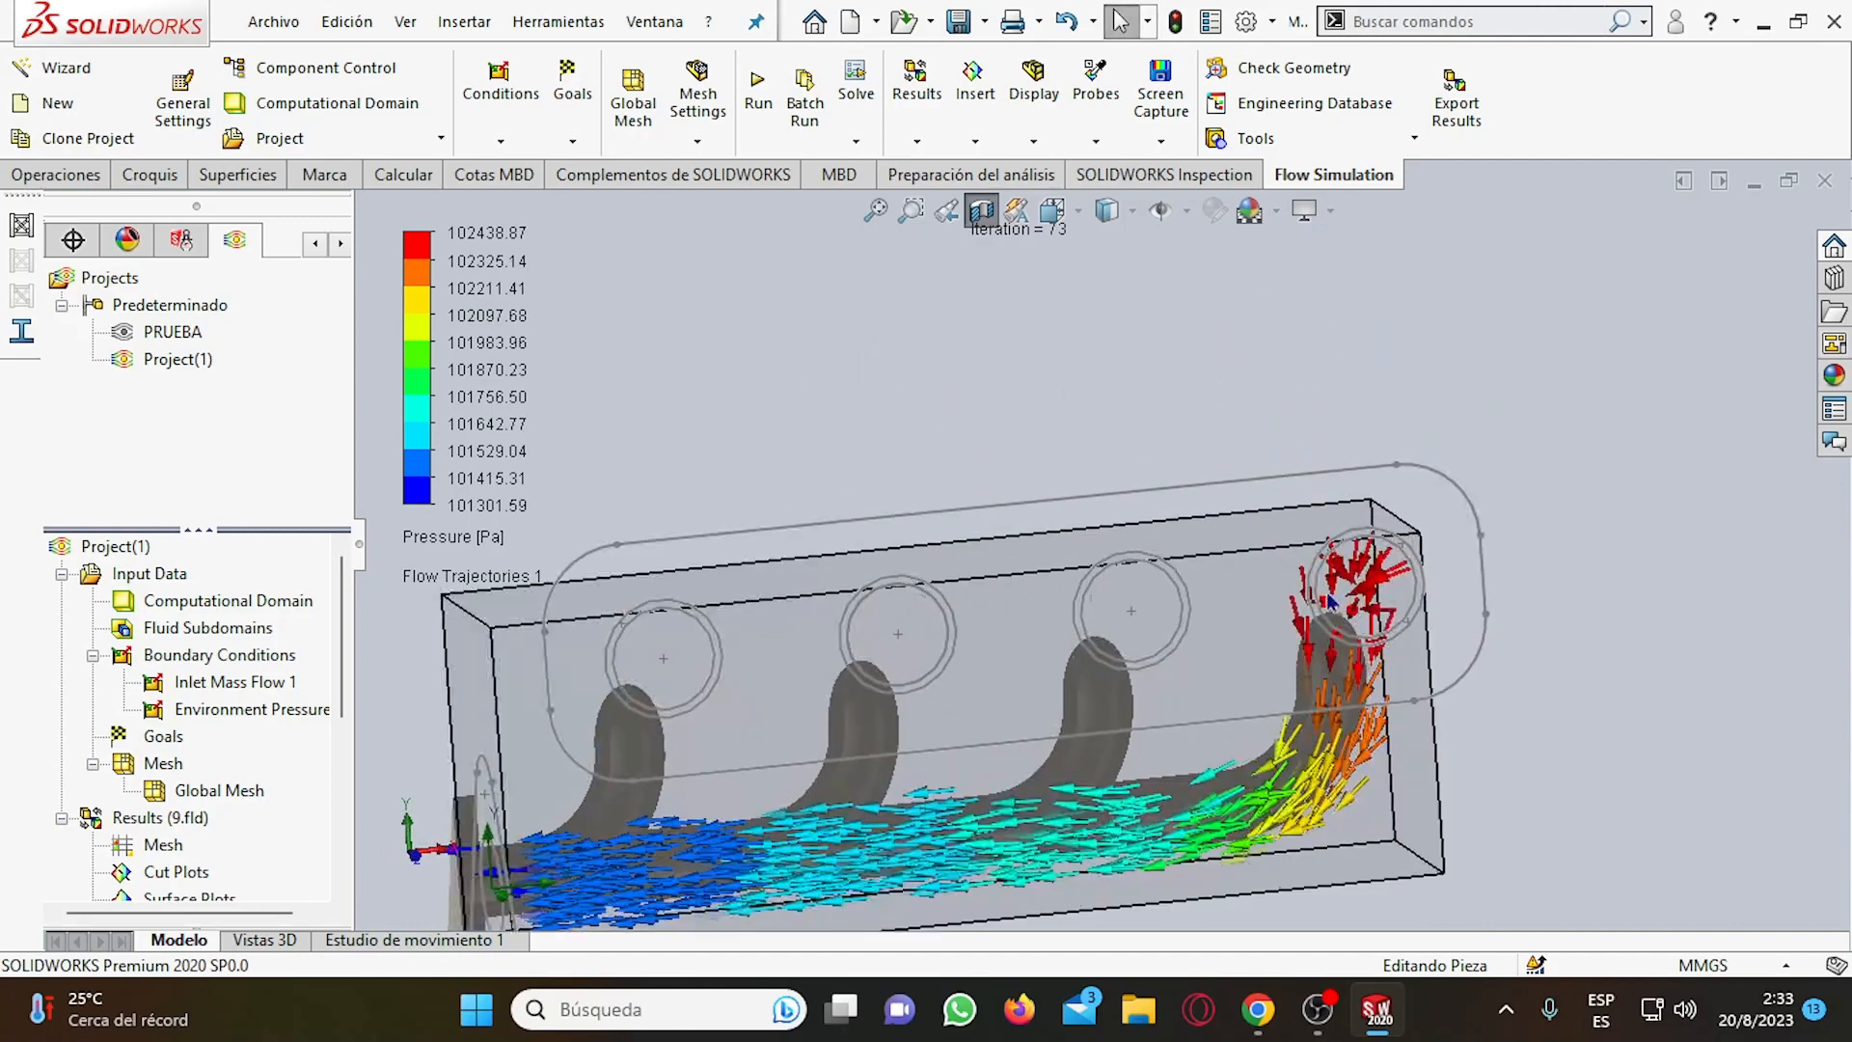
scroll(1325, 597, up, 4)
scroll(1312, 621, down, 3)
middle_drag(902, 791, 1004, 729)
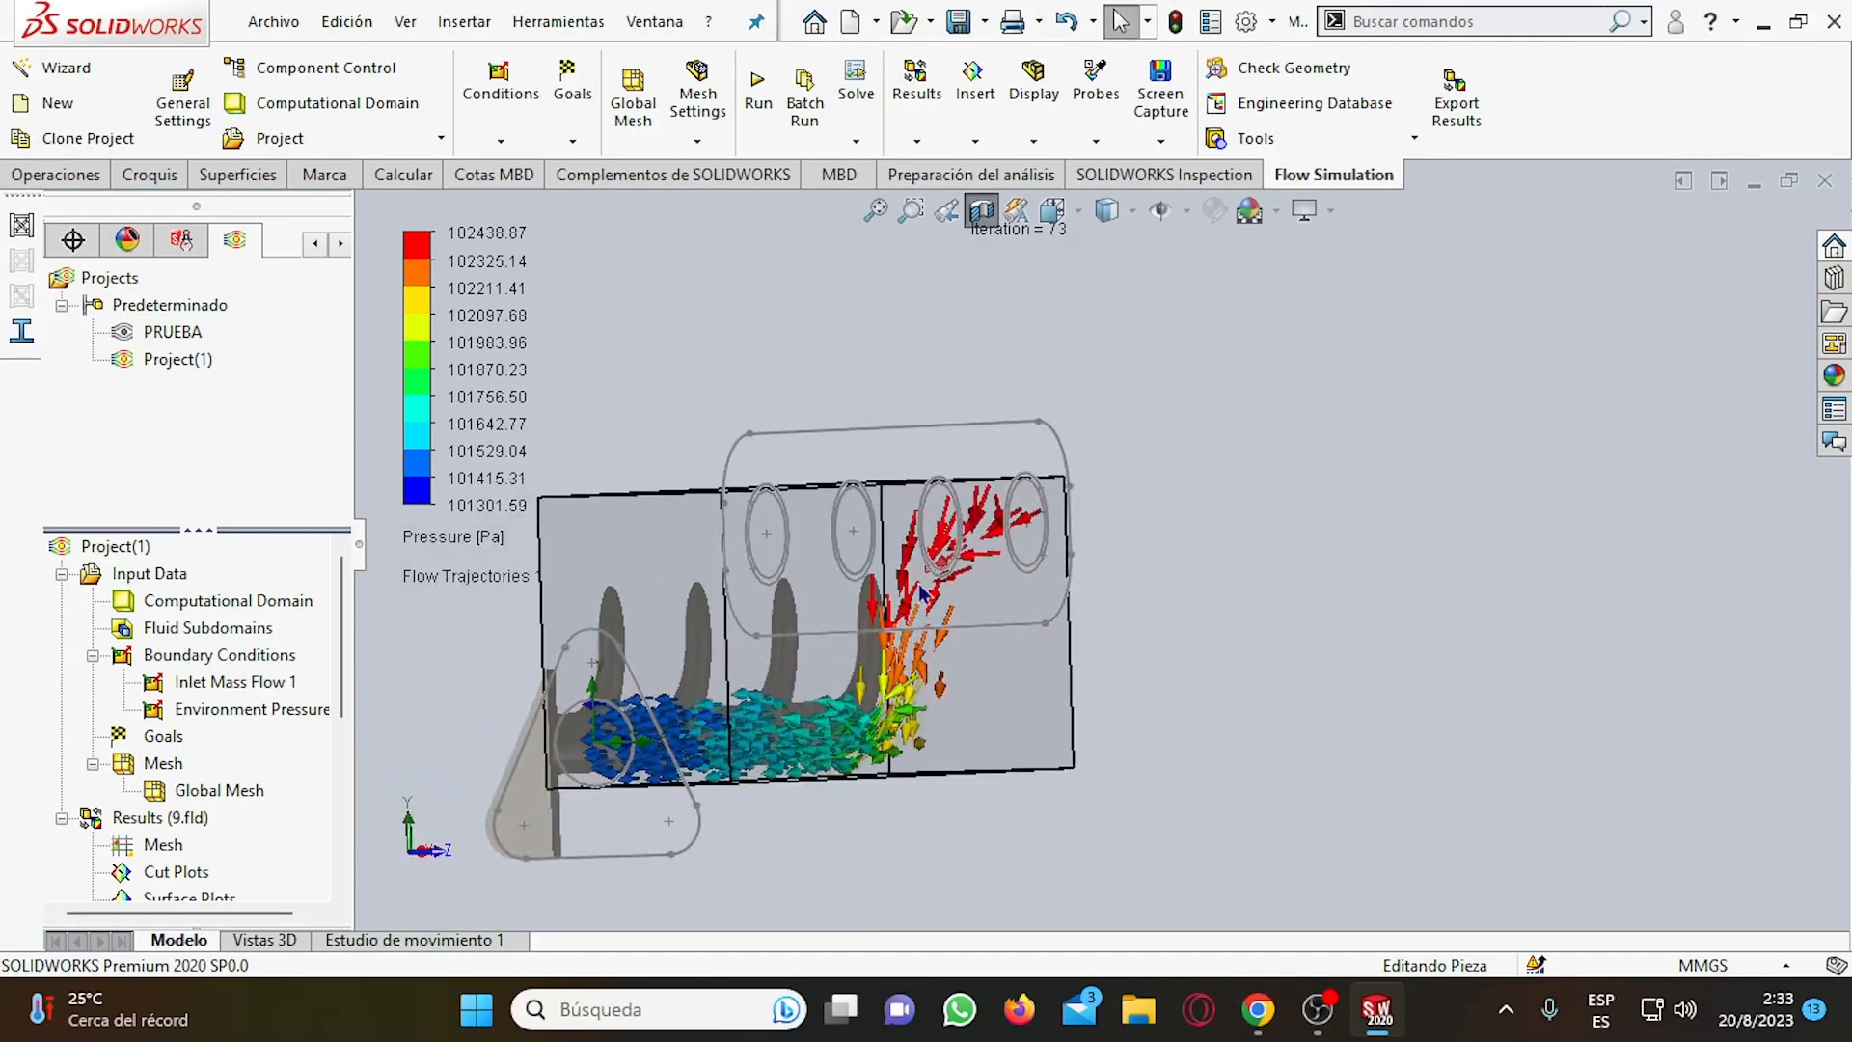
scroll(921, 587, down, 3)
scroll(1042, 506, down, 2)
scroll(1039, 543, up, 3)
scroll(1061, 564, down, 3)
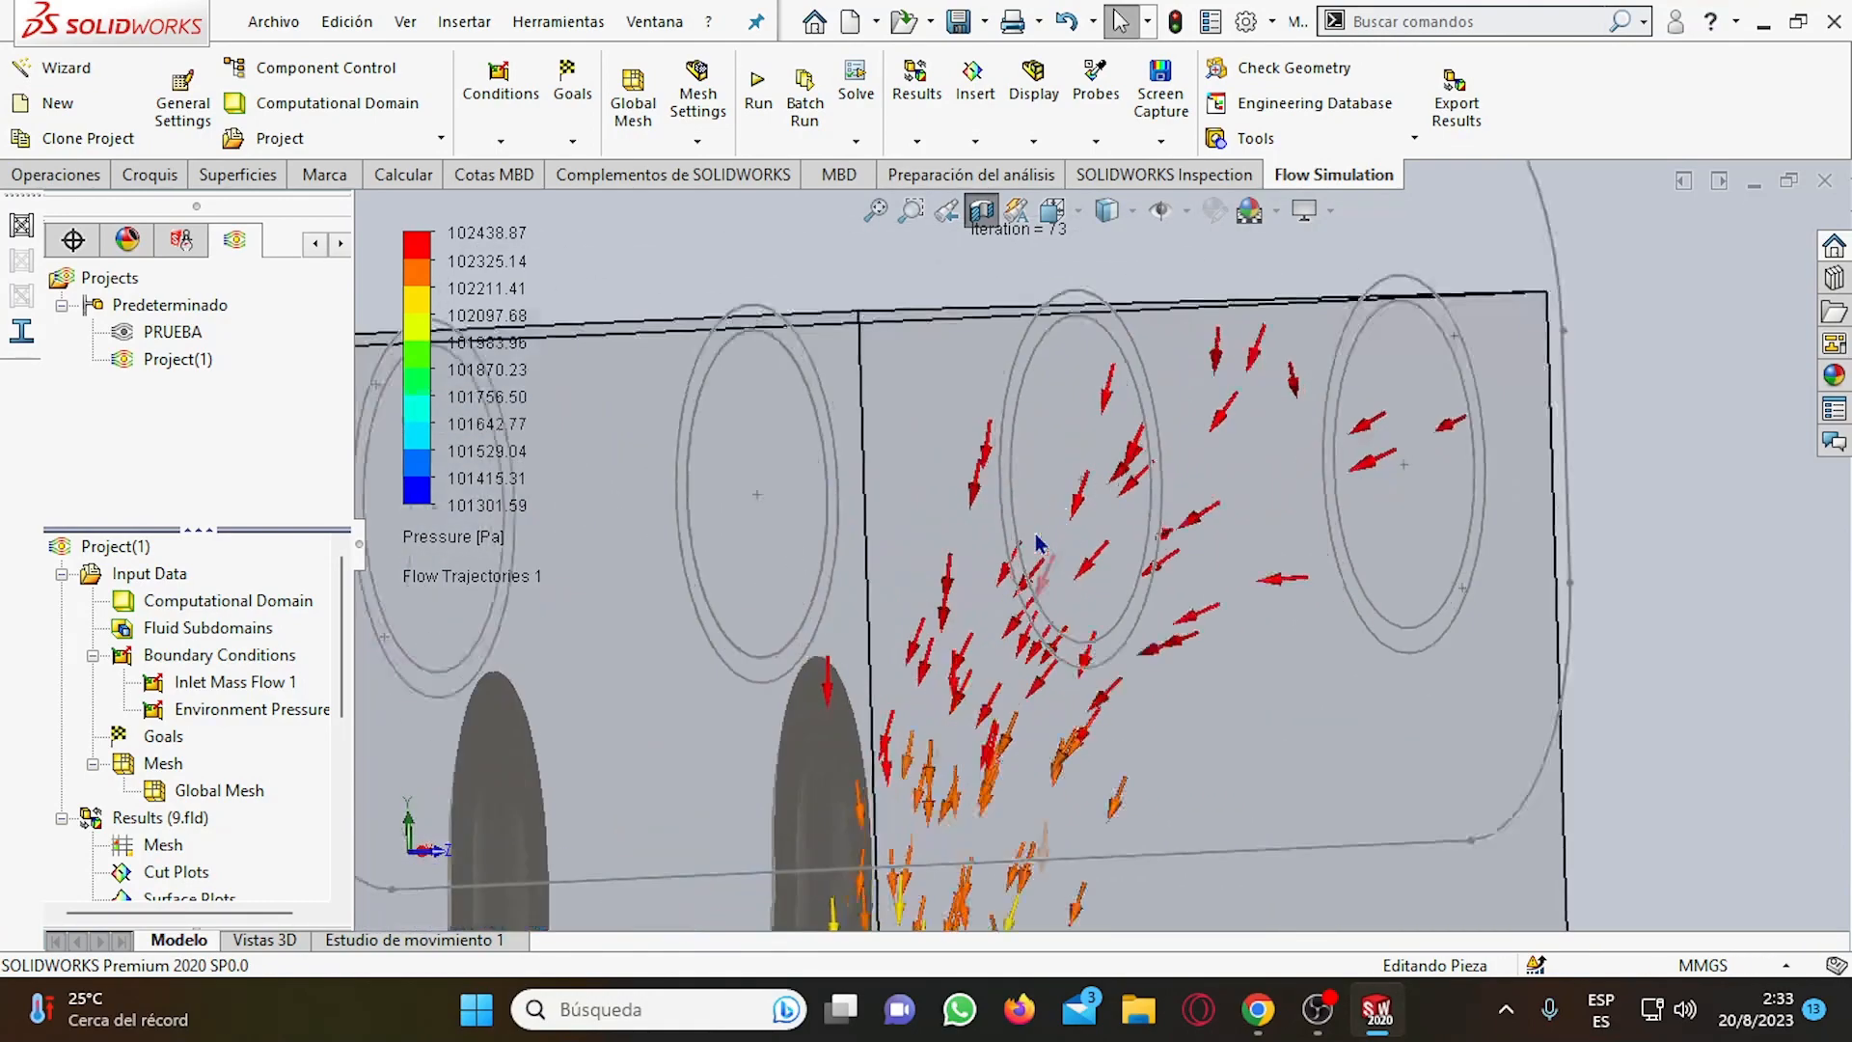
scroll(1100, 584, up, 5)
middle_drag(1098, 693, 911, 702)
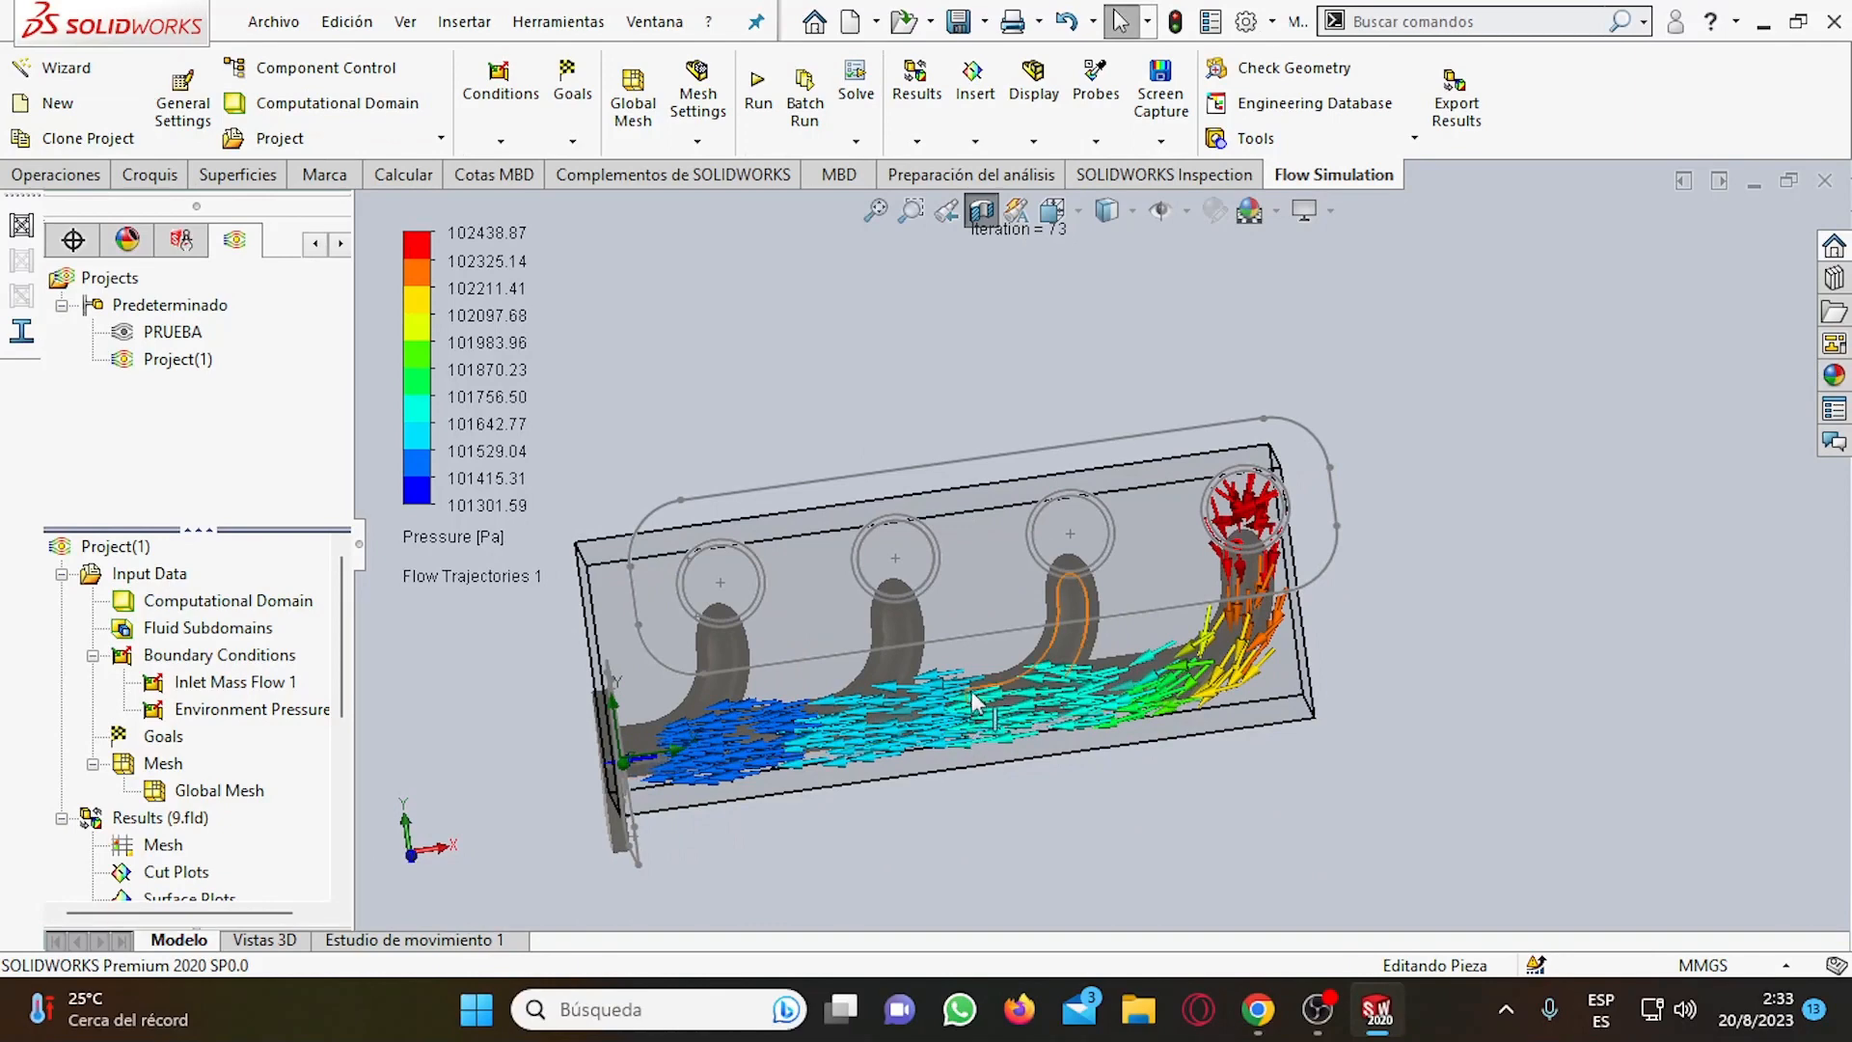
Edit the Flow Trajectories 1 definition and switch its appearance from dynamic to static trajectories.
scroll(206, 781, down, 5)
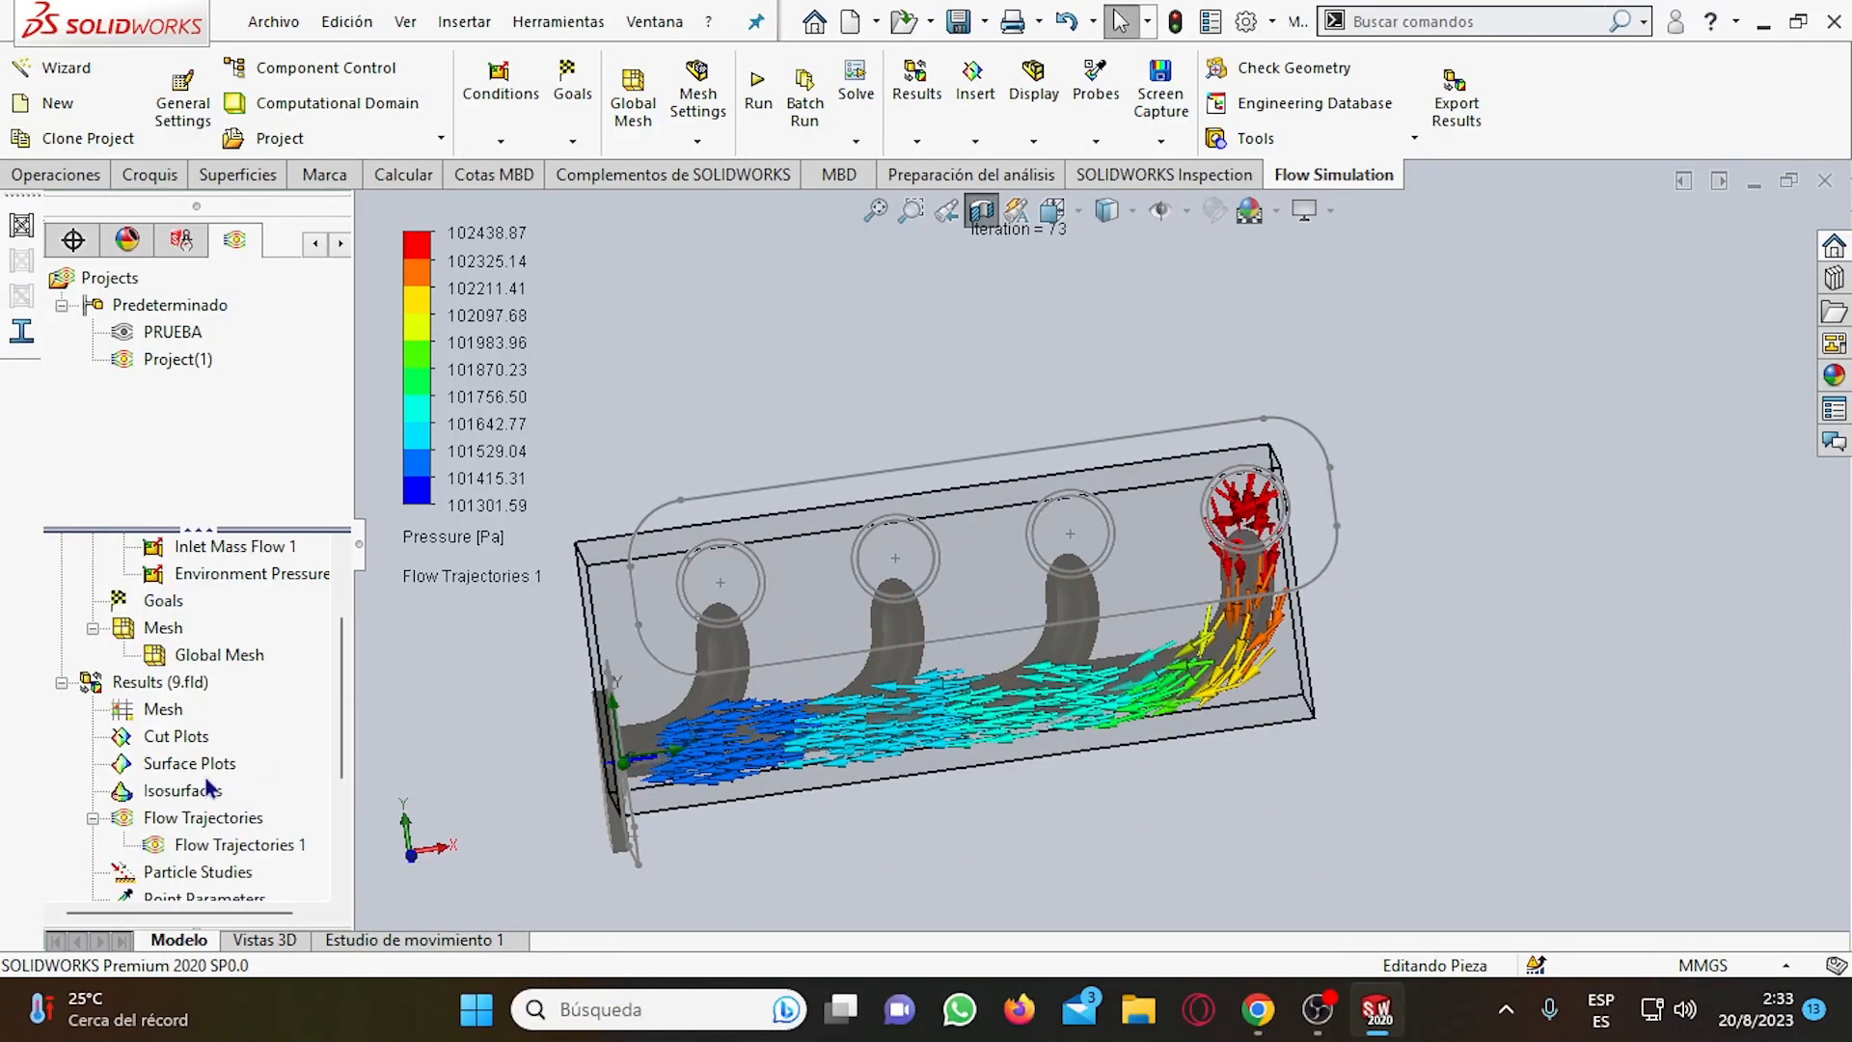
right_click(233, 632)
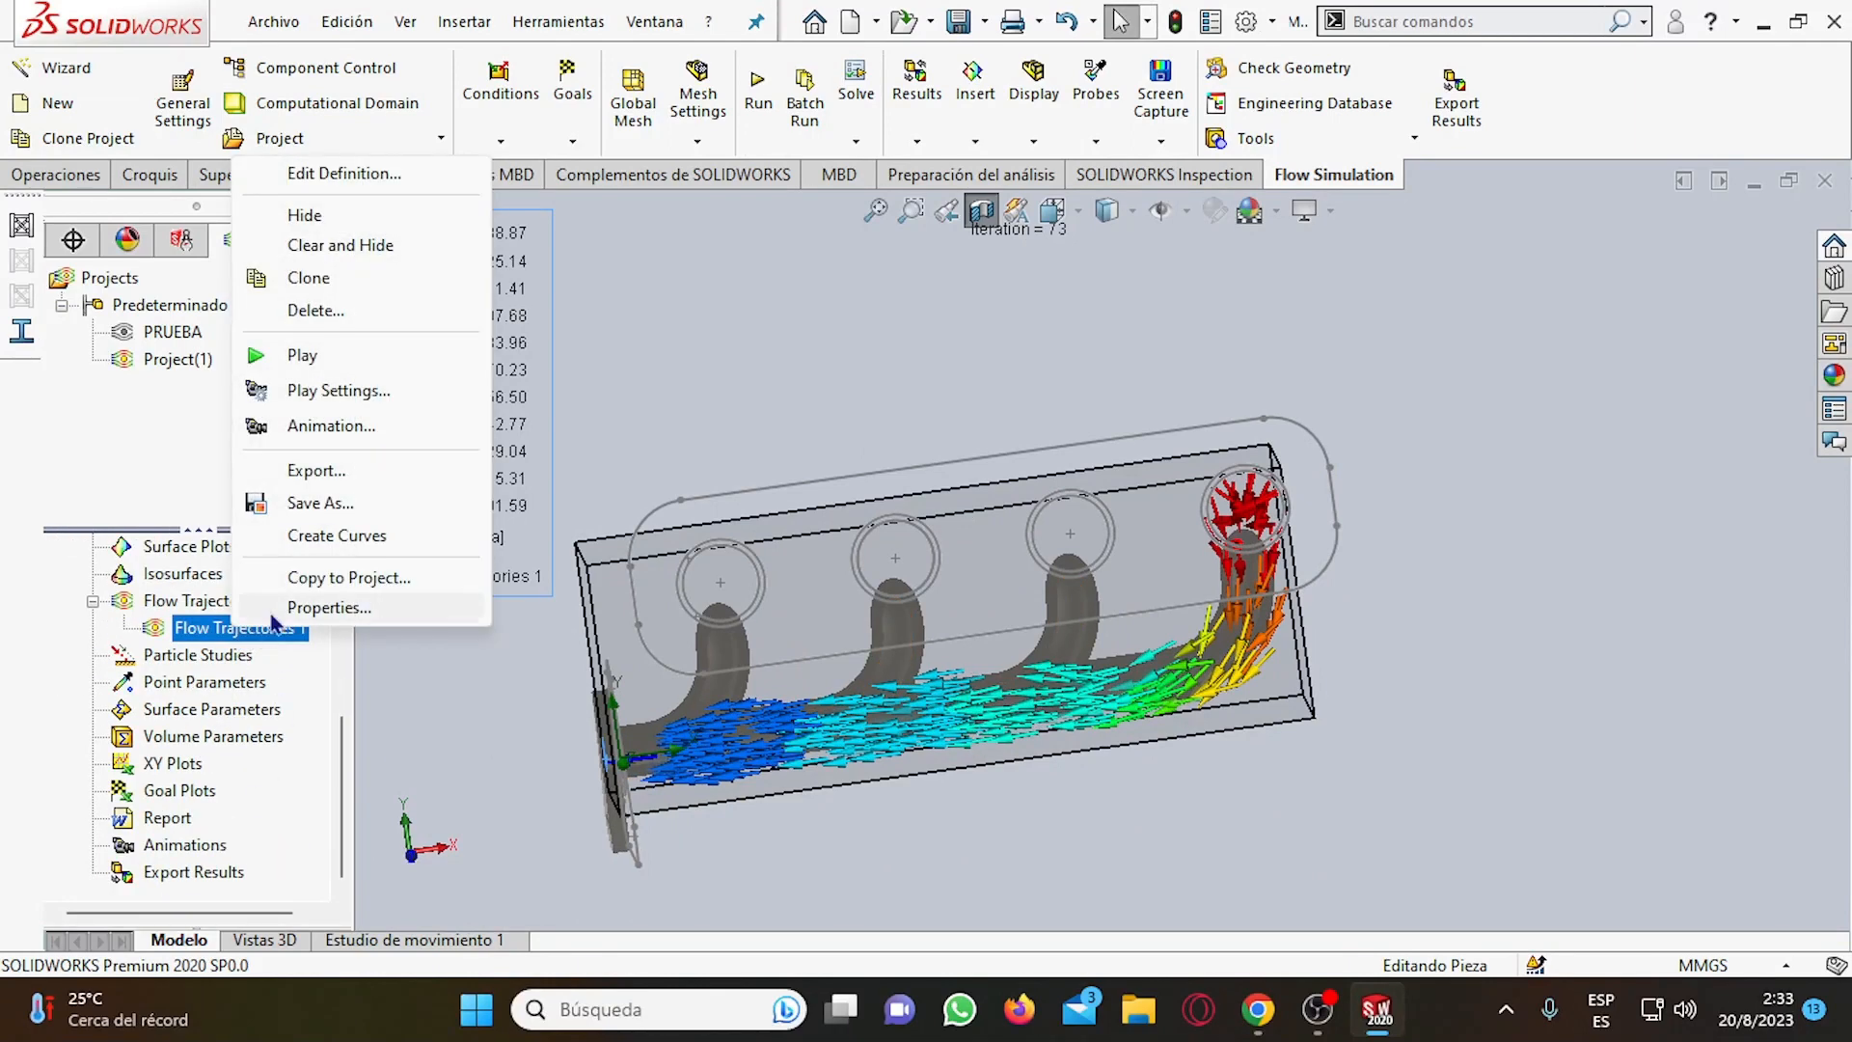
click(343, 173)
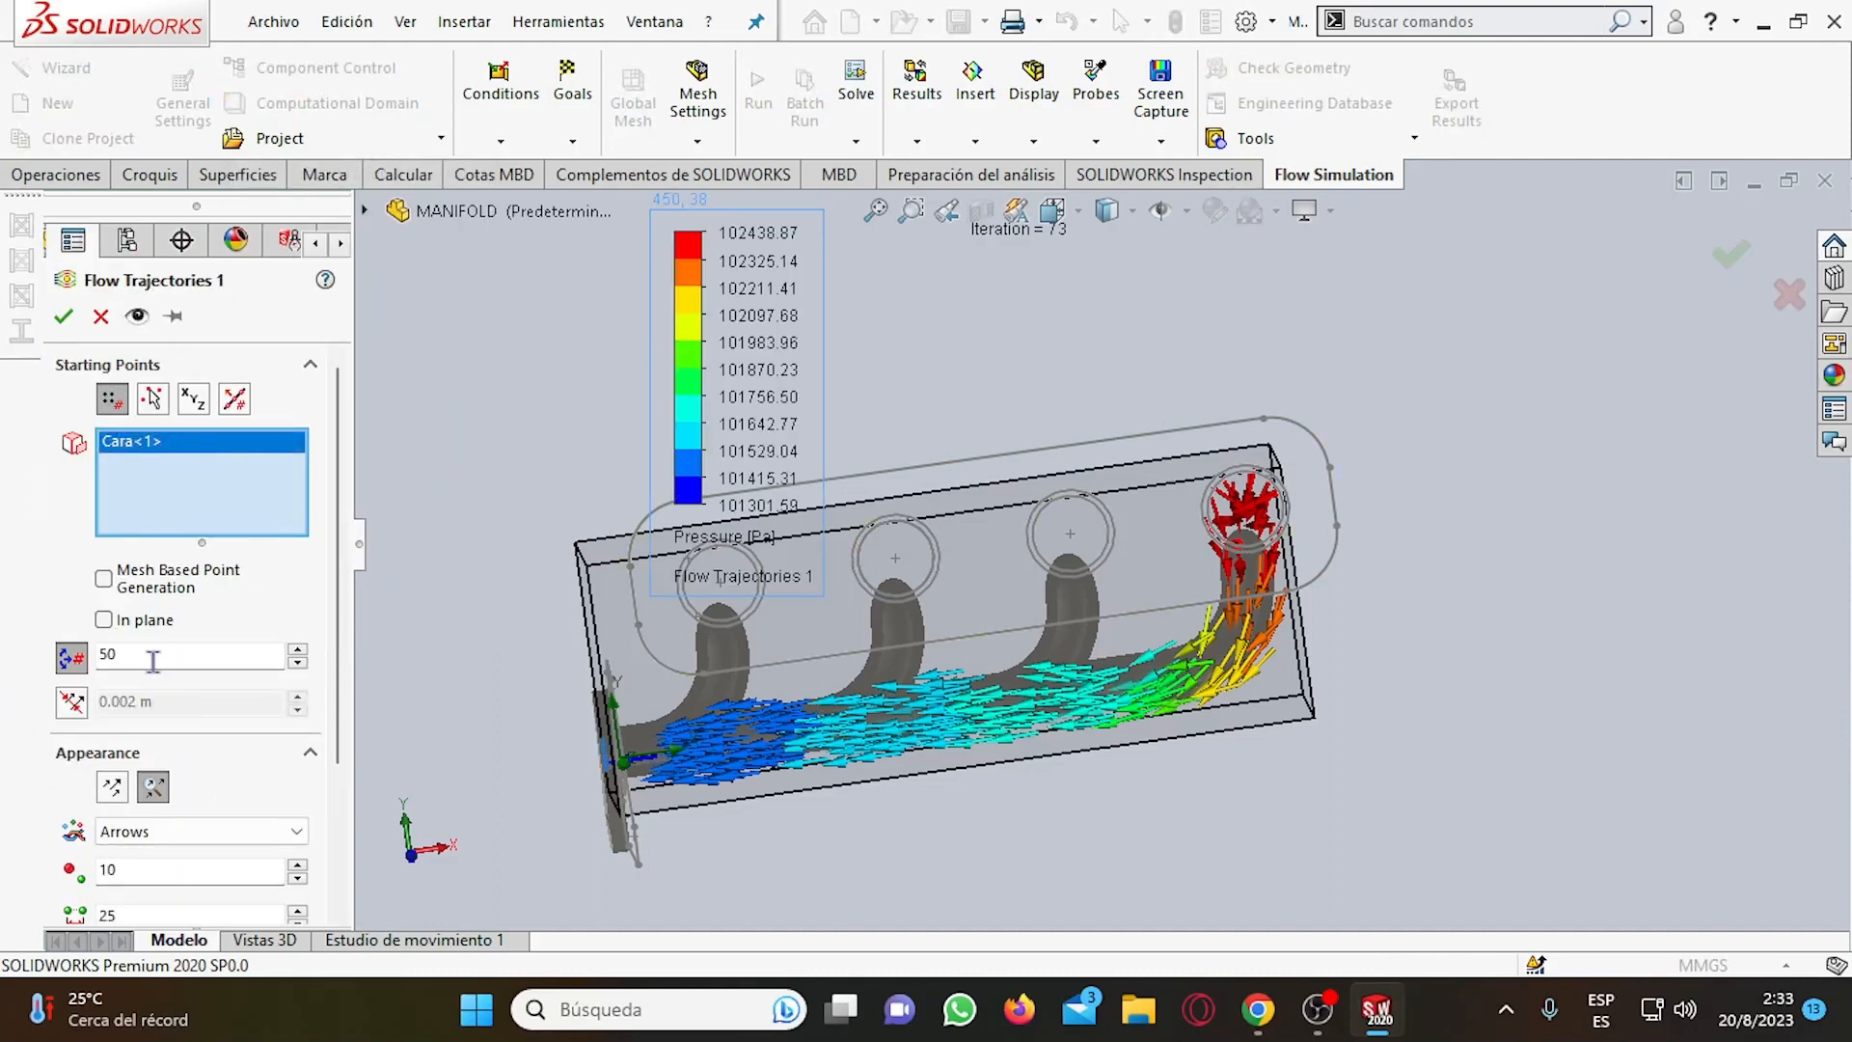
scroll(140, 680, down, 3)
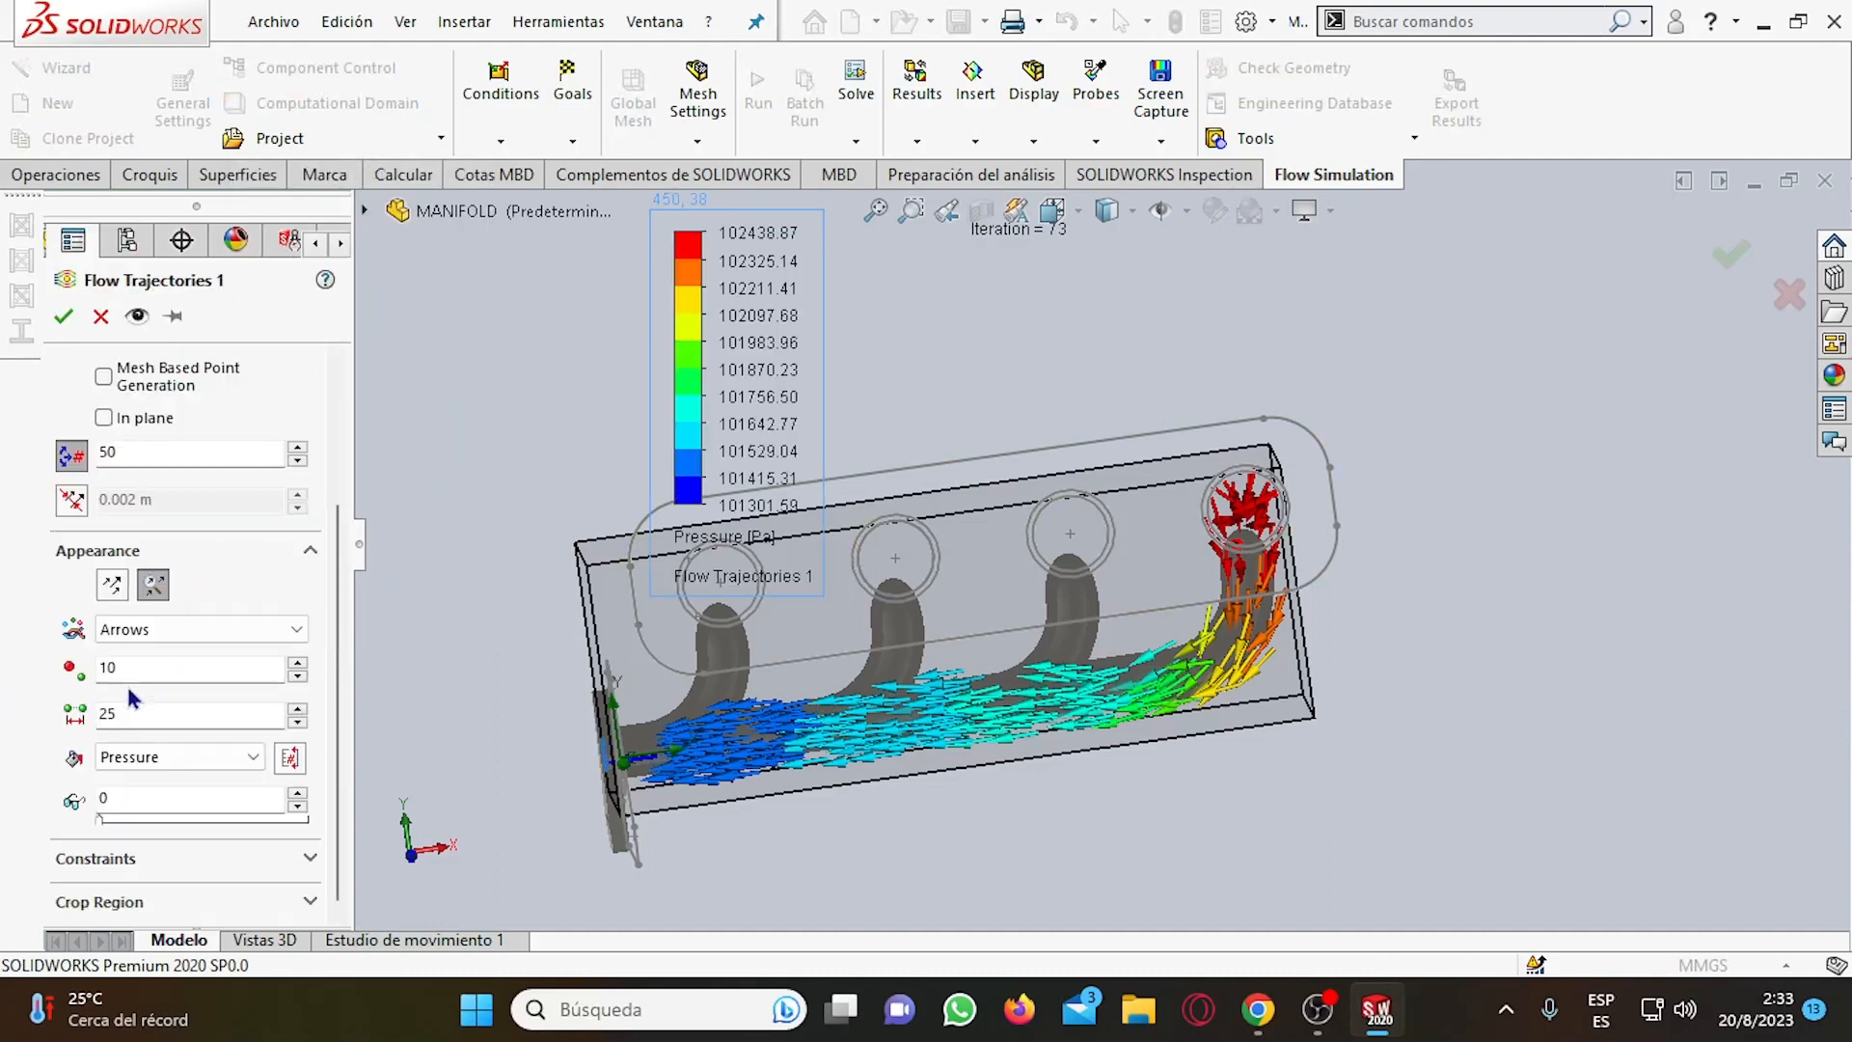
click(150, 628)
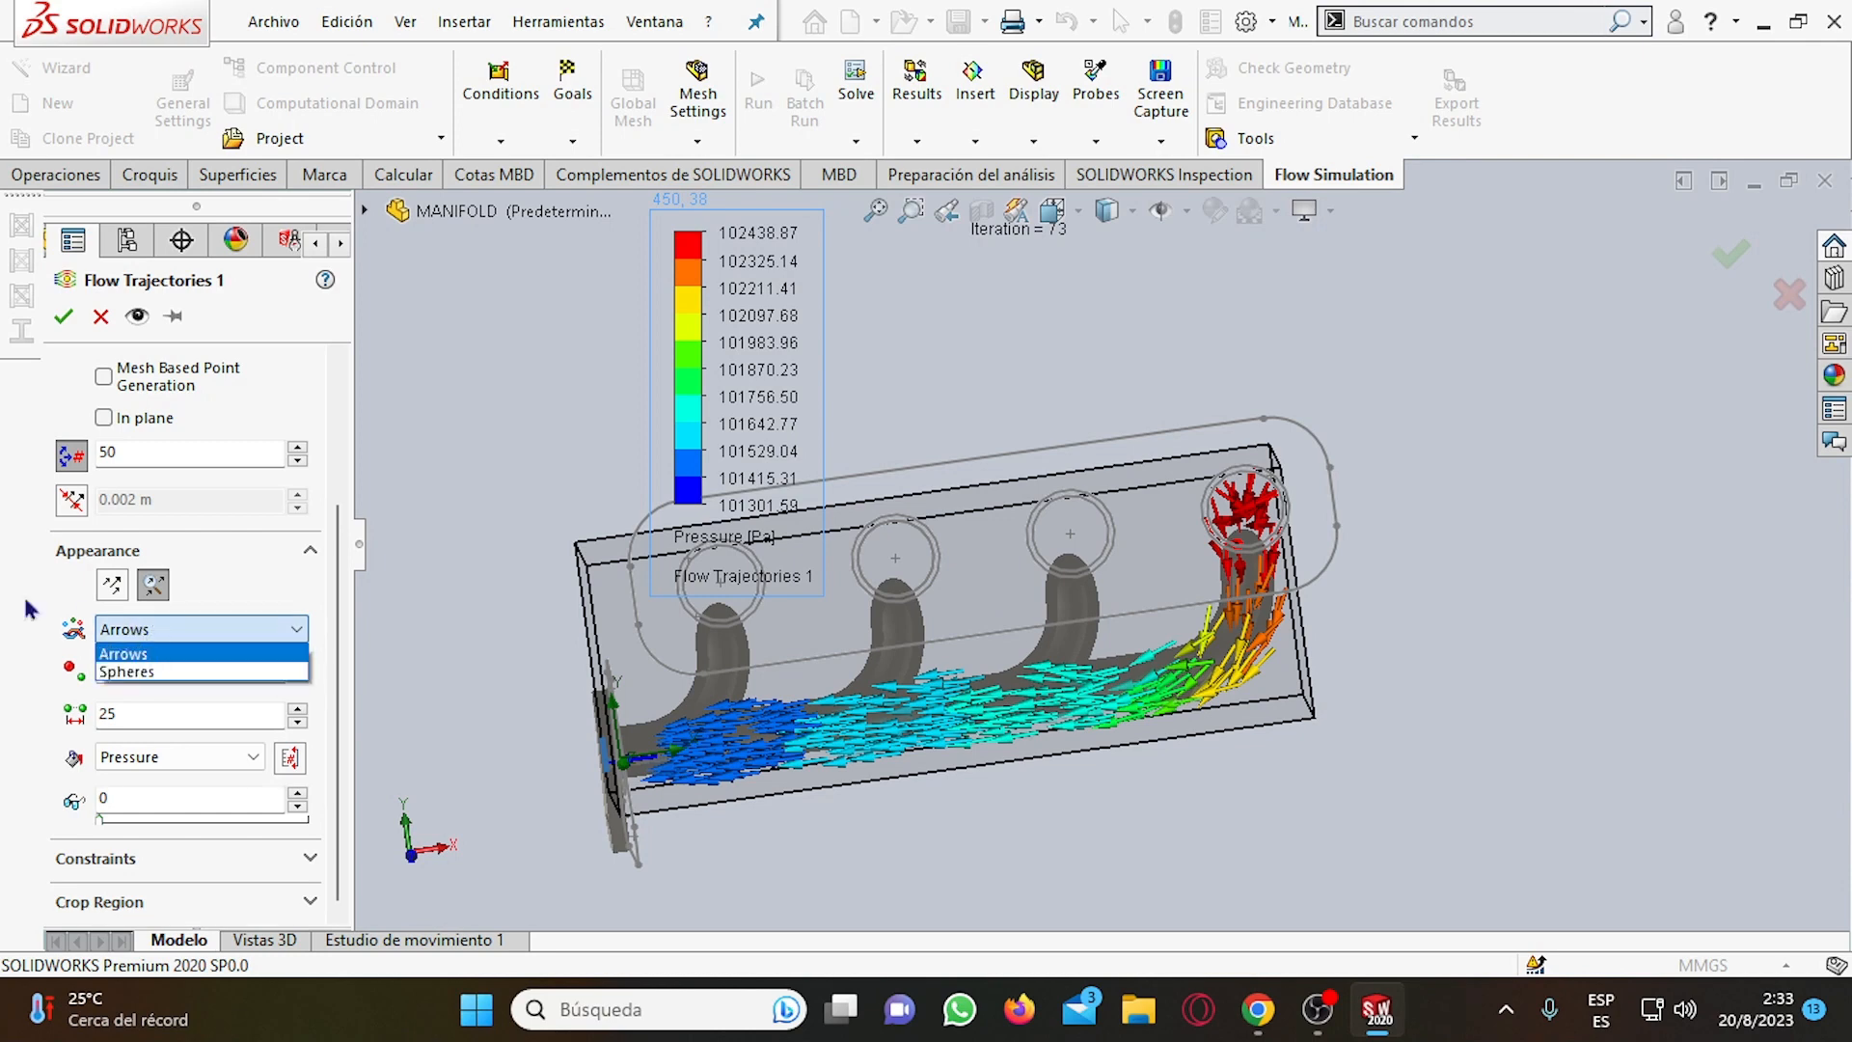
click(29, 608)
click(113, 584)
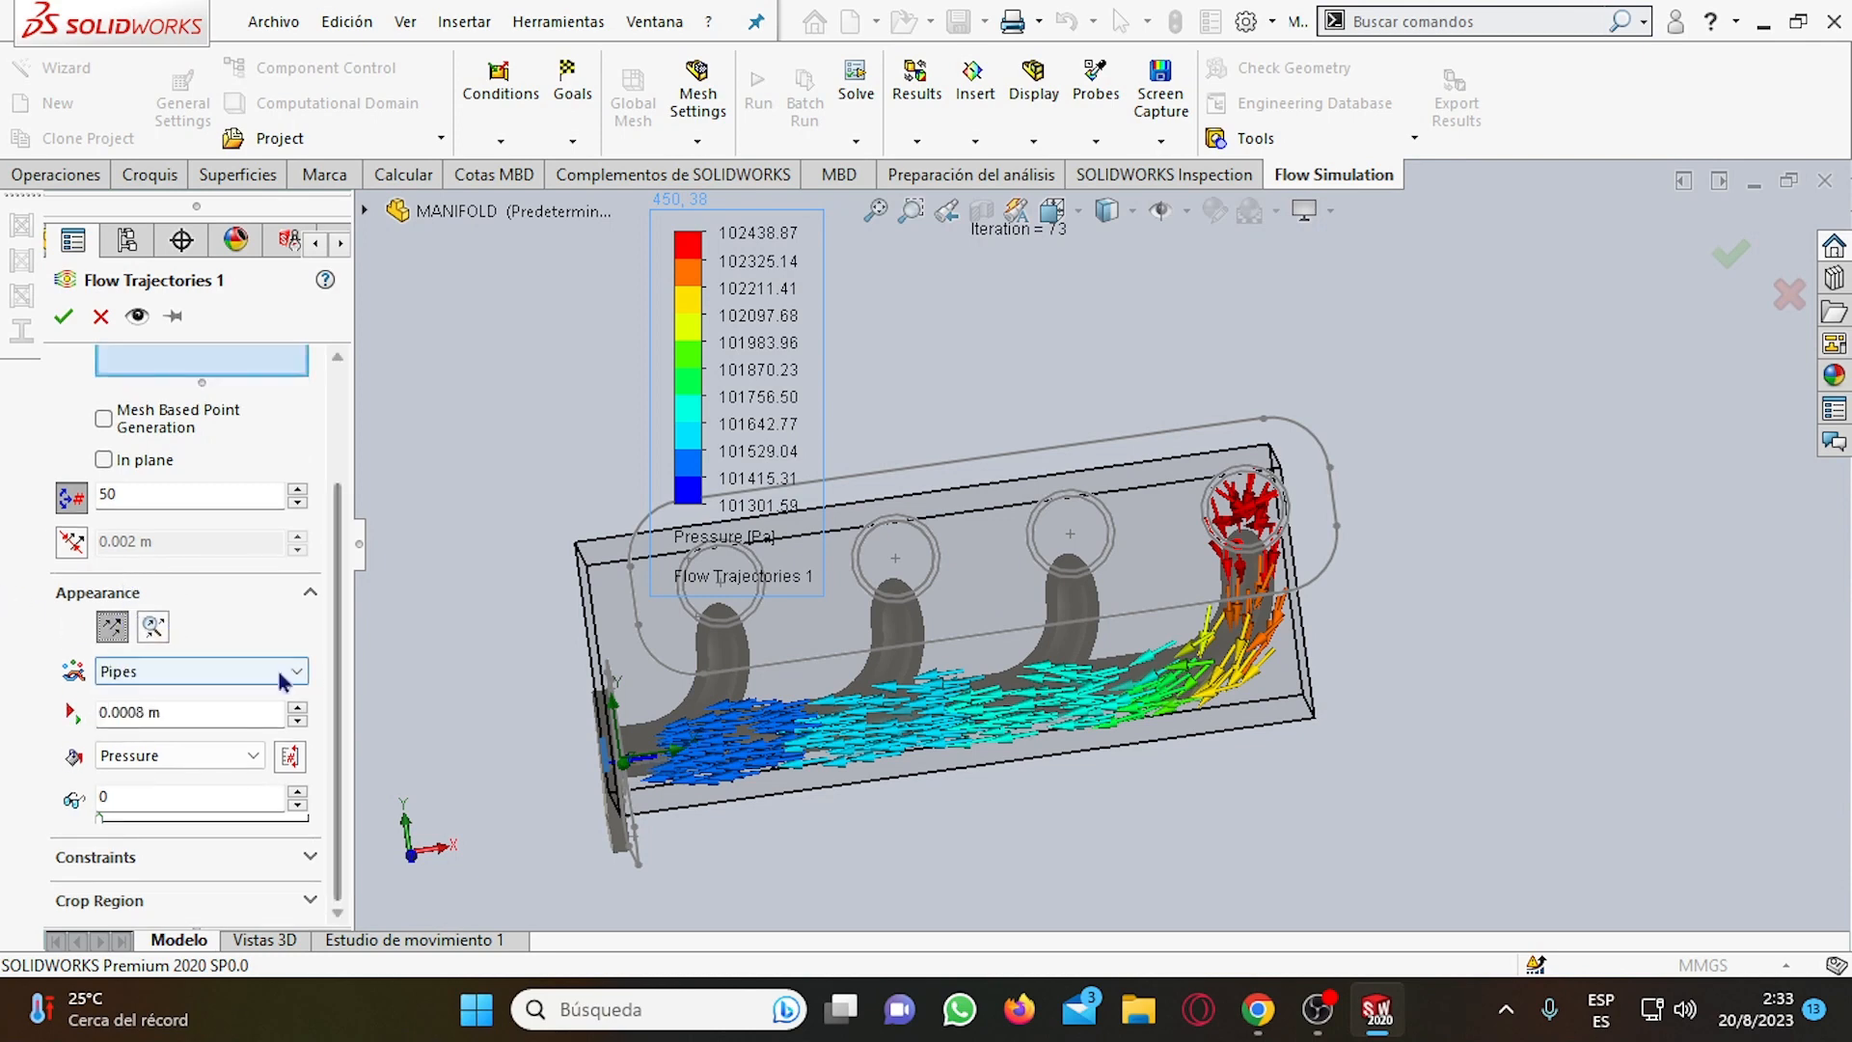
Try the Arrows (flat) style for drawing the static trajectories.
middle_drag(793, 700, 897, 731)
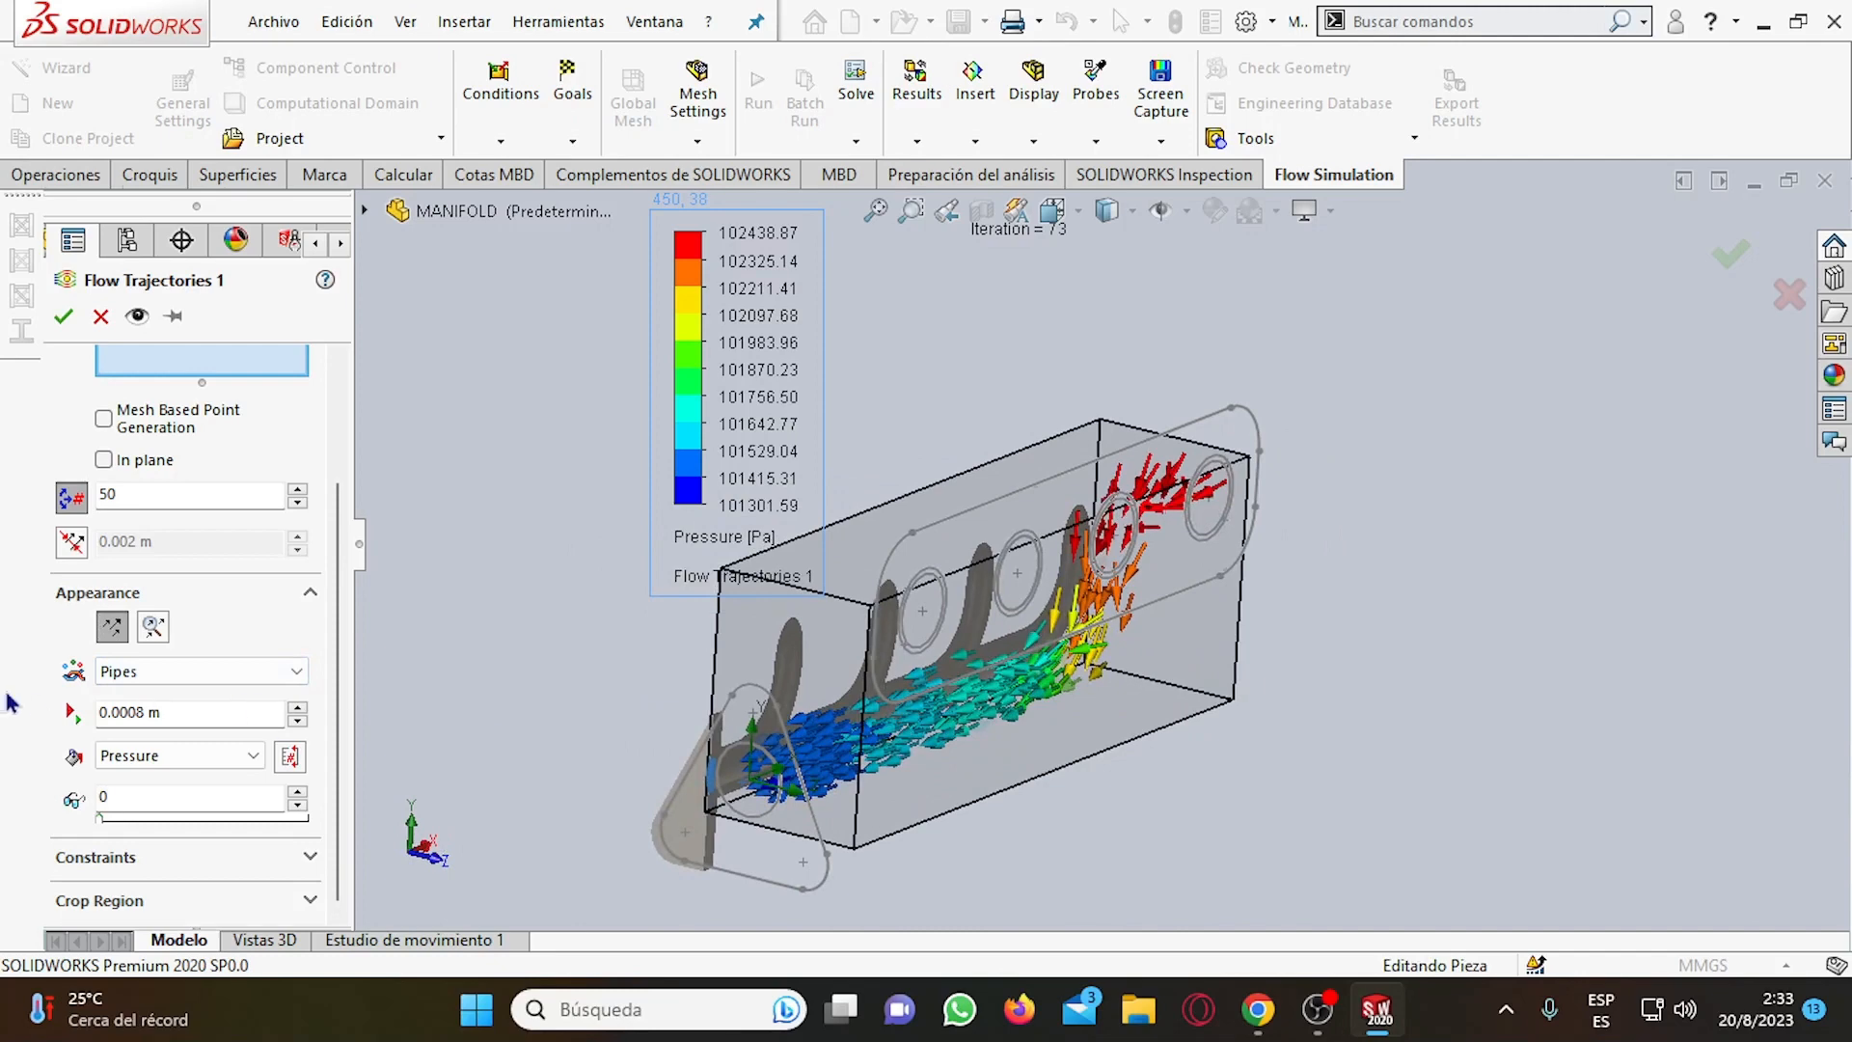
click(120, 672)
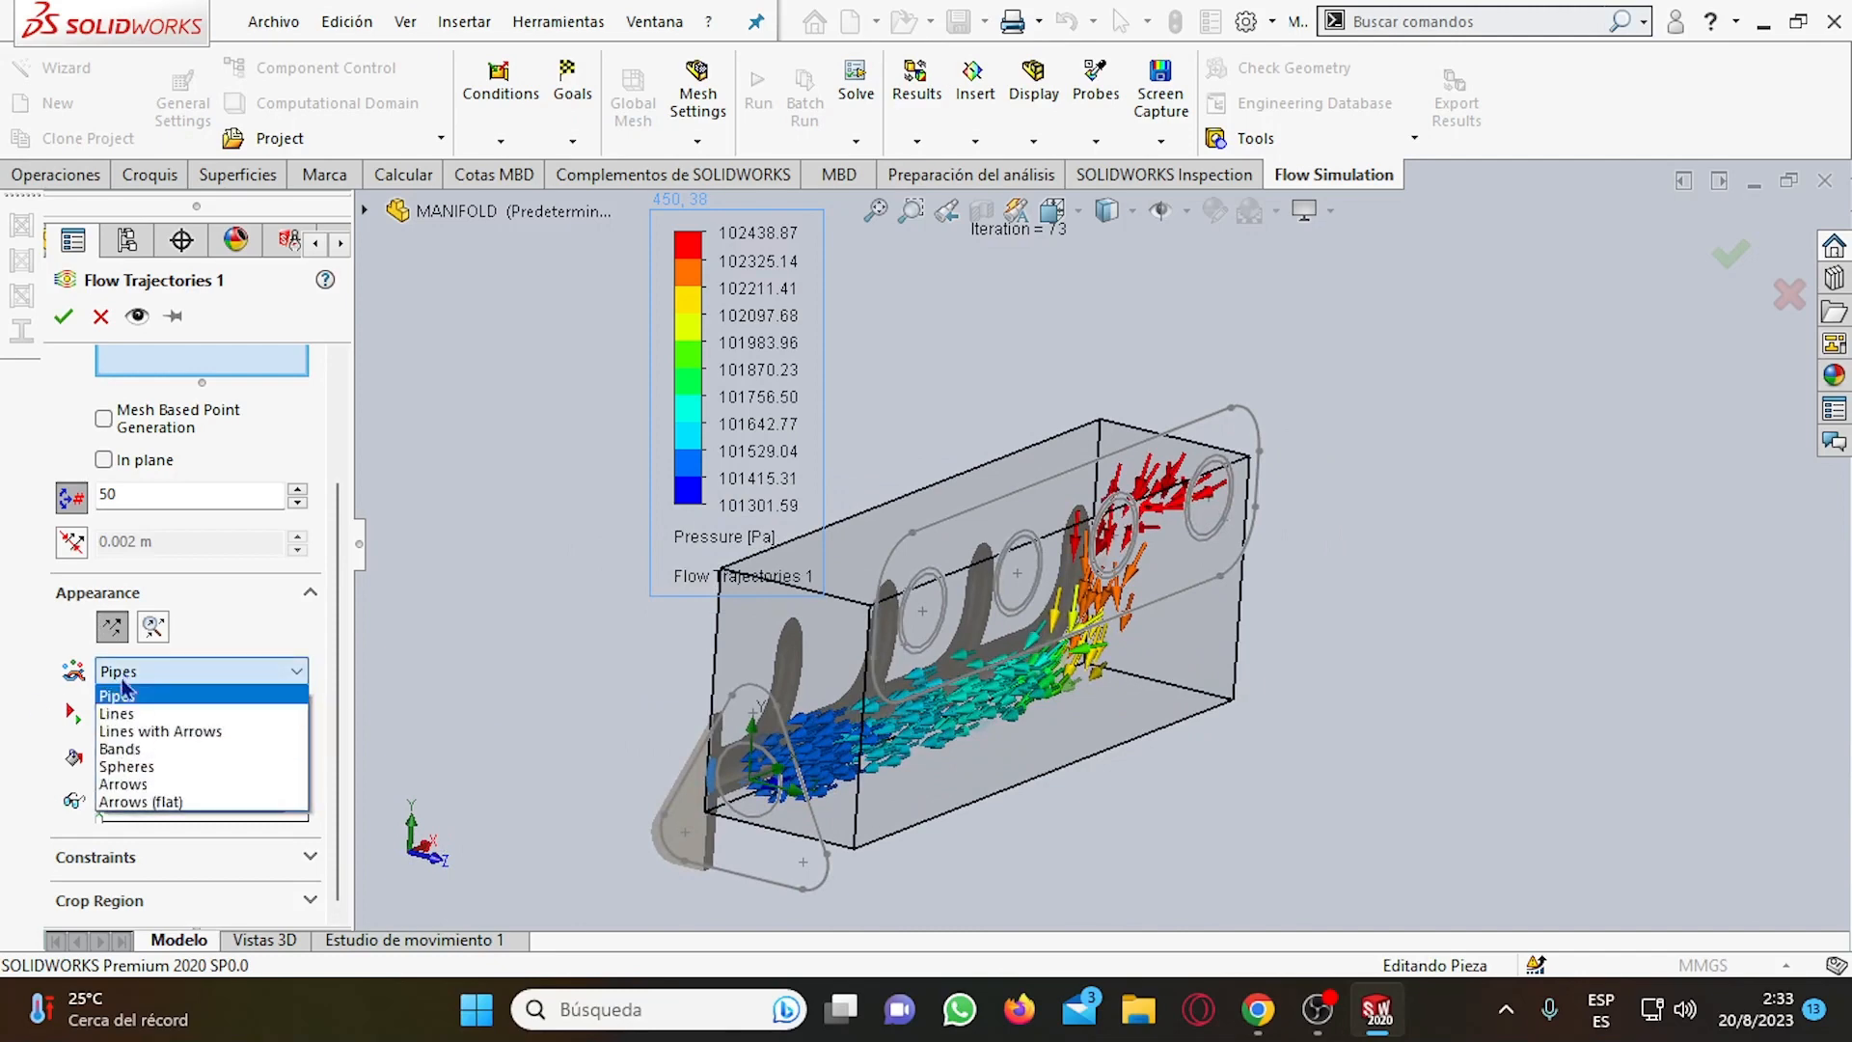
click(135, 802)
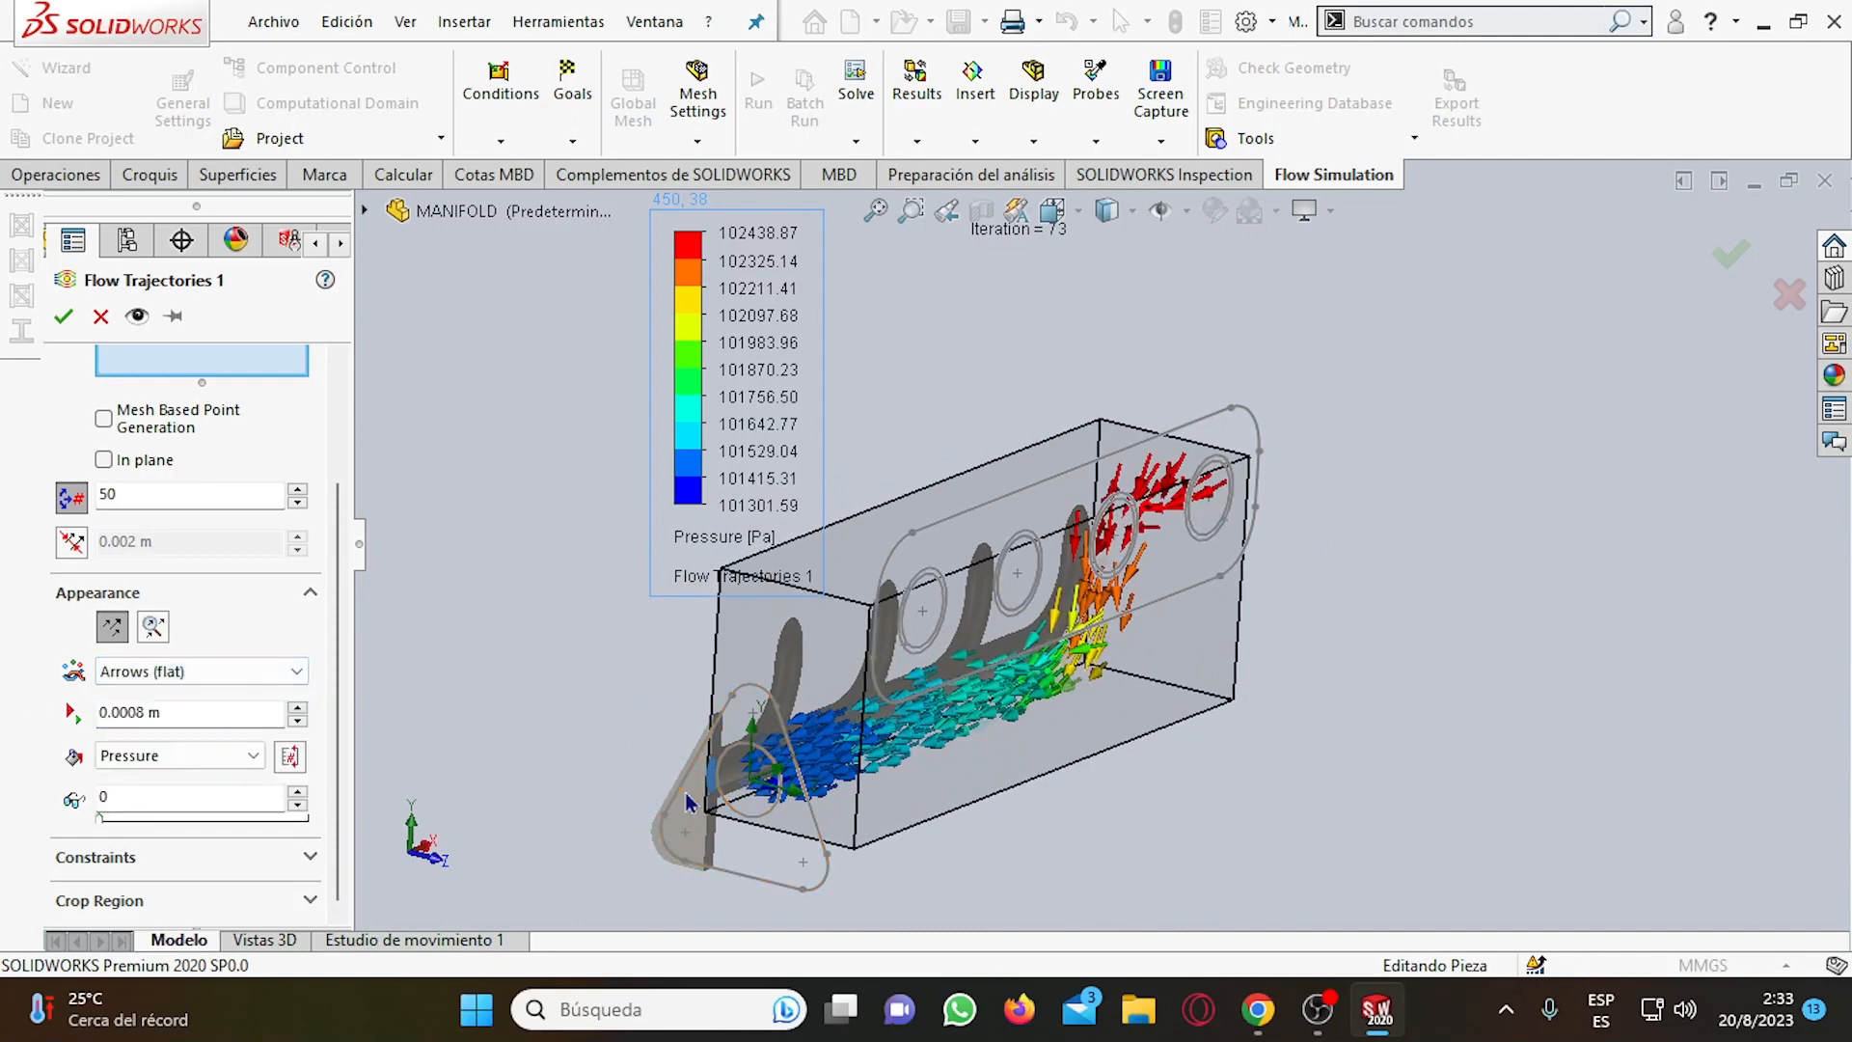
middle_drag(686, 803, 652, 771)
middle_drag(849, 757, 816, 796)
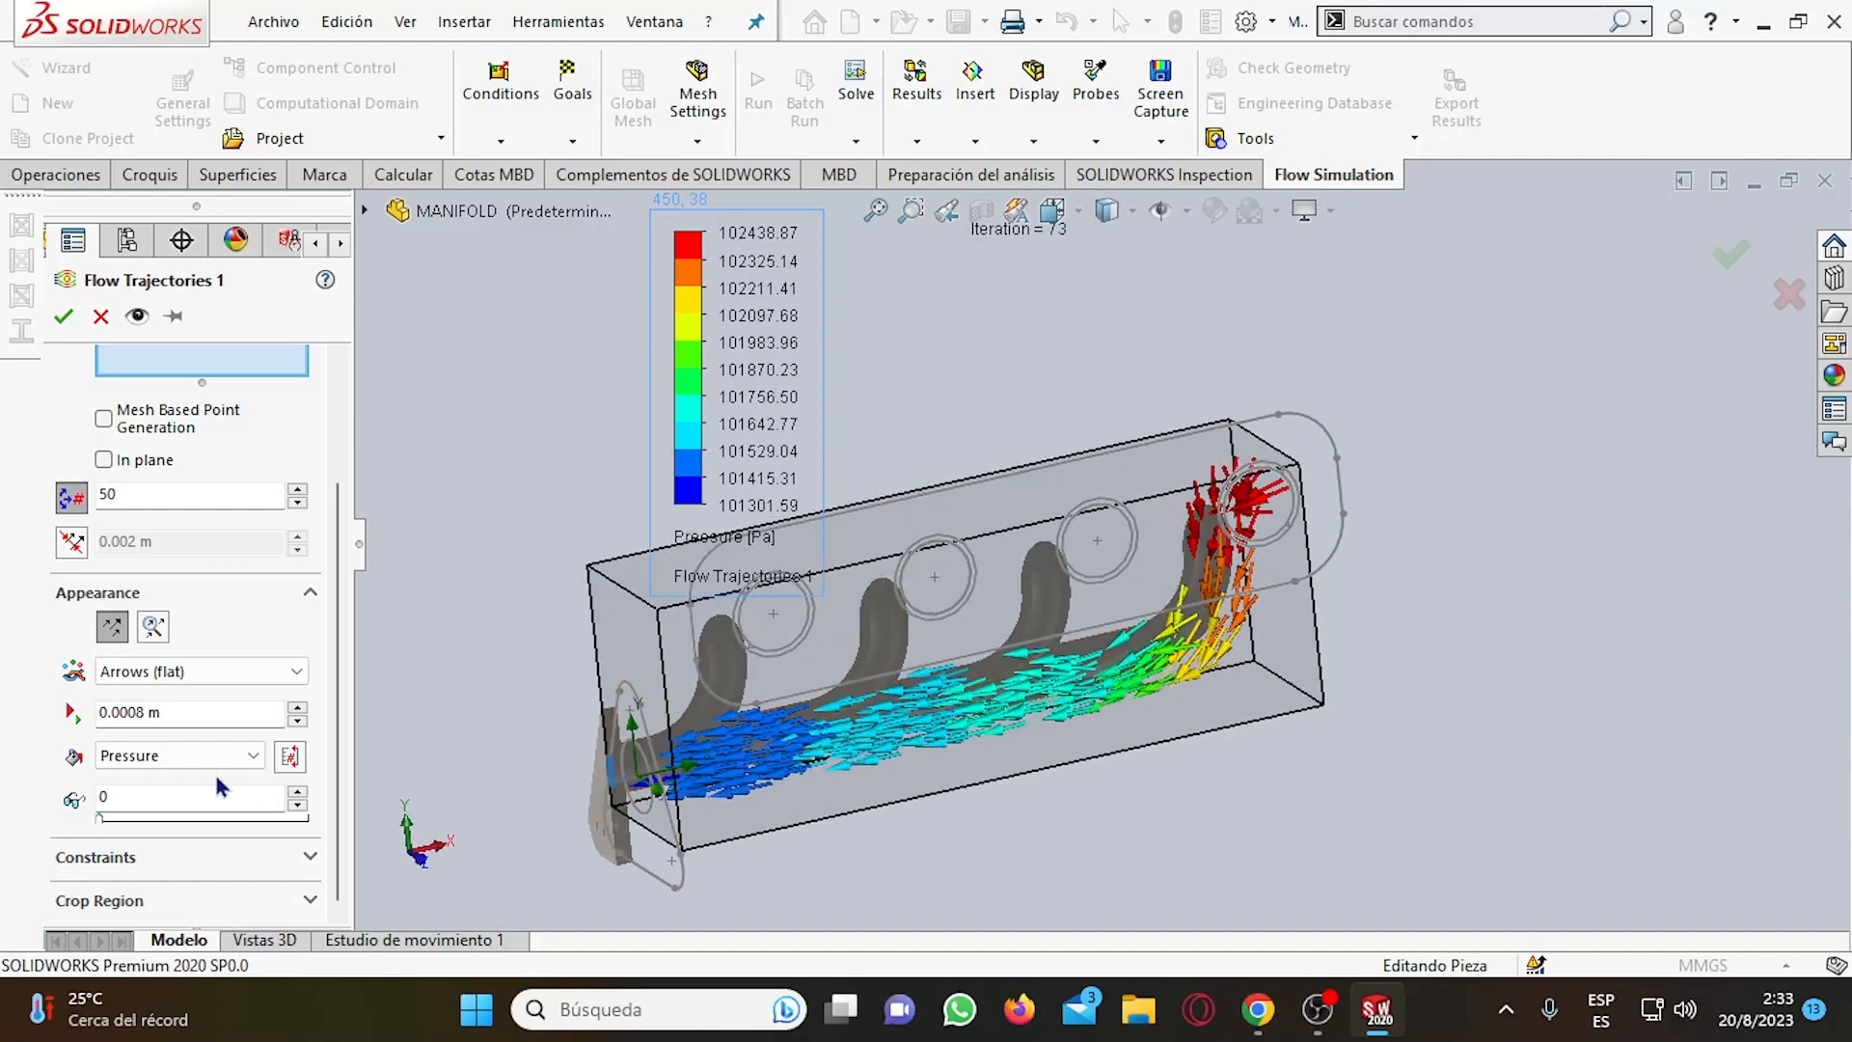
Draw the static trajectories as Lines with Arrows, preview them on the manifold and apply the definition.
click(198, 670)
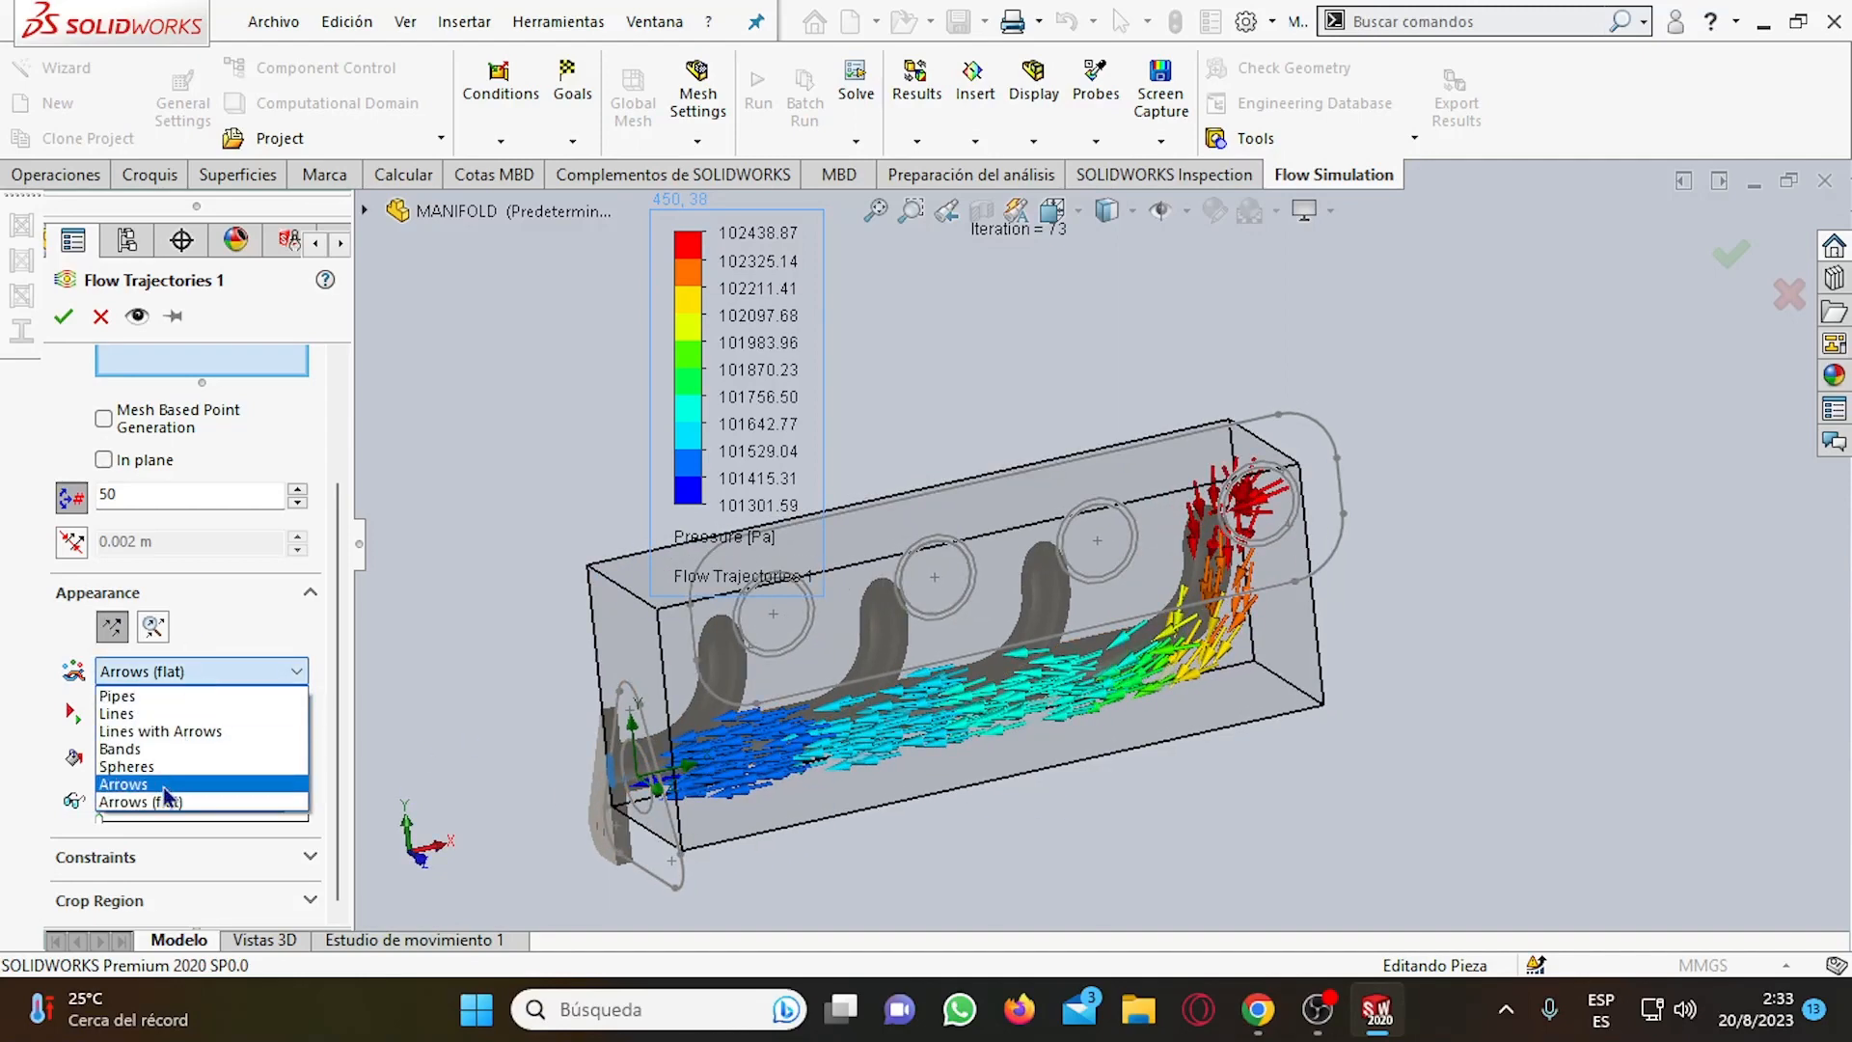
click(179, 732)
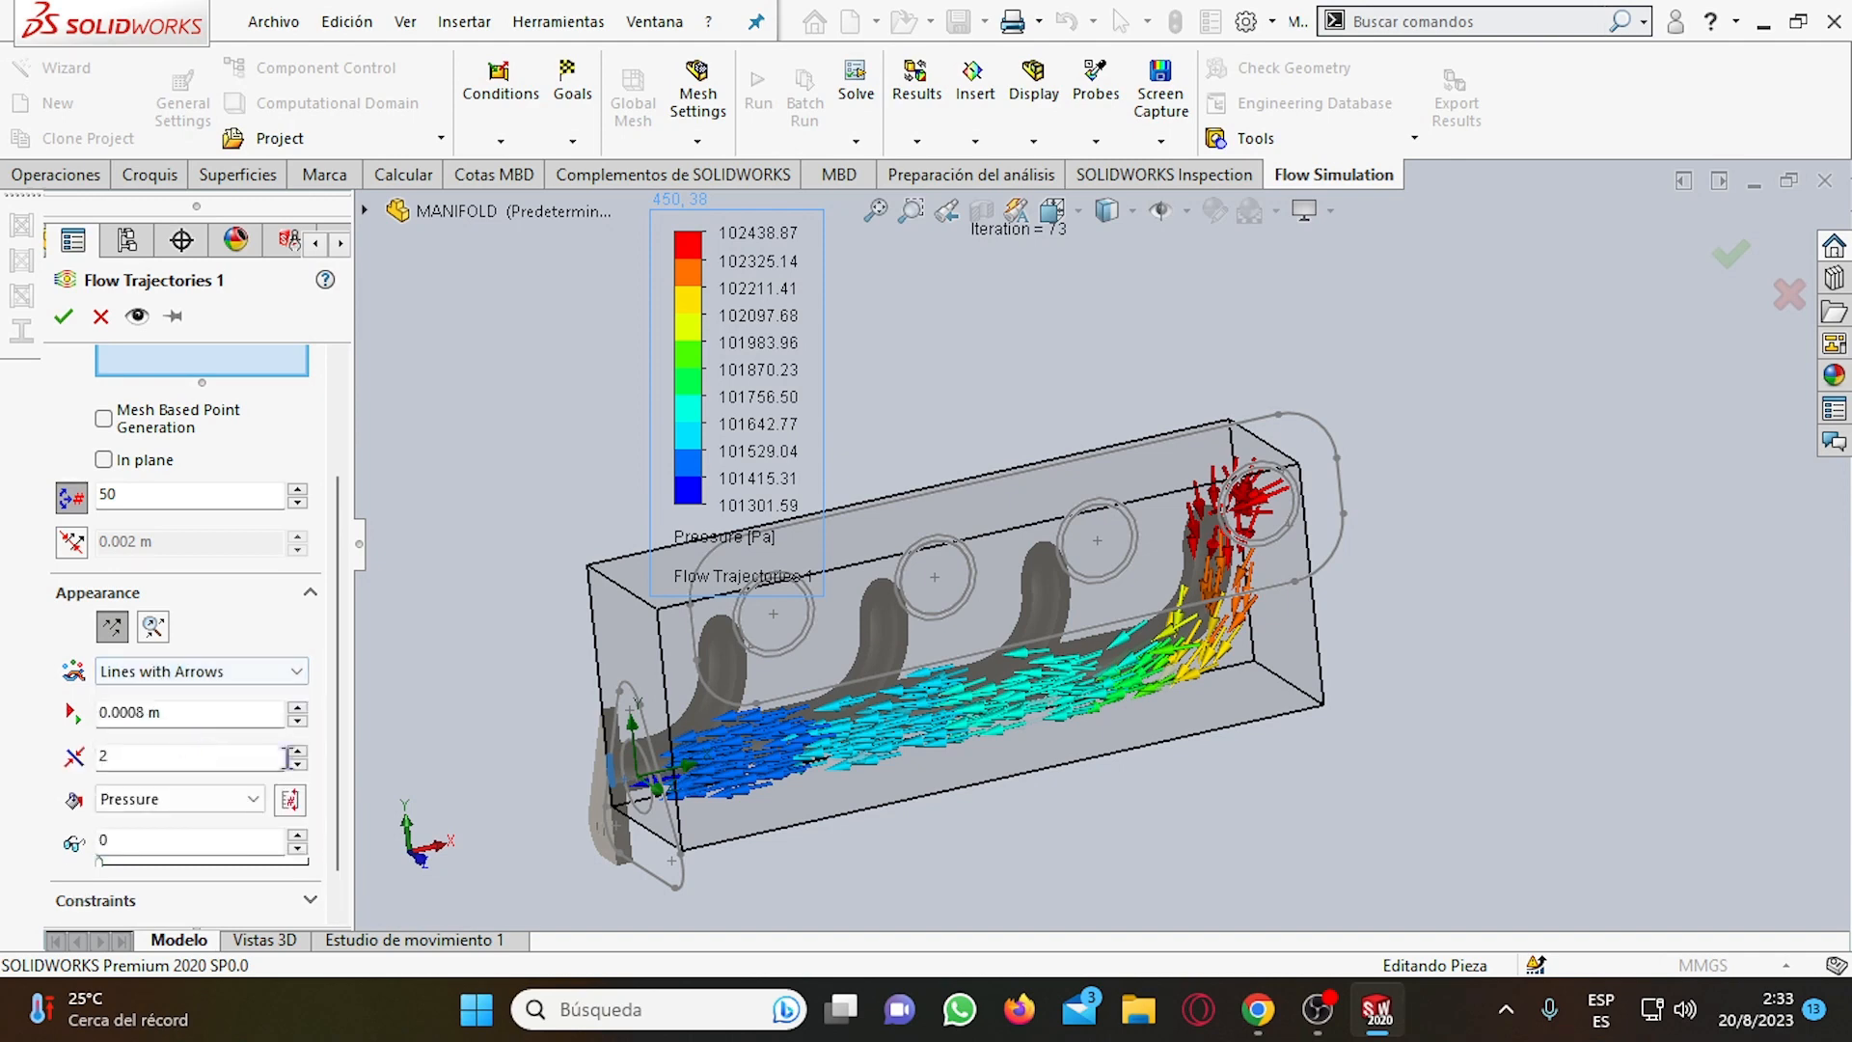
click(128, 324)
middle_drag(901, 661, 829, 746)
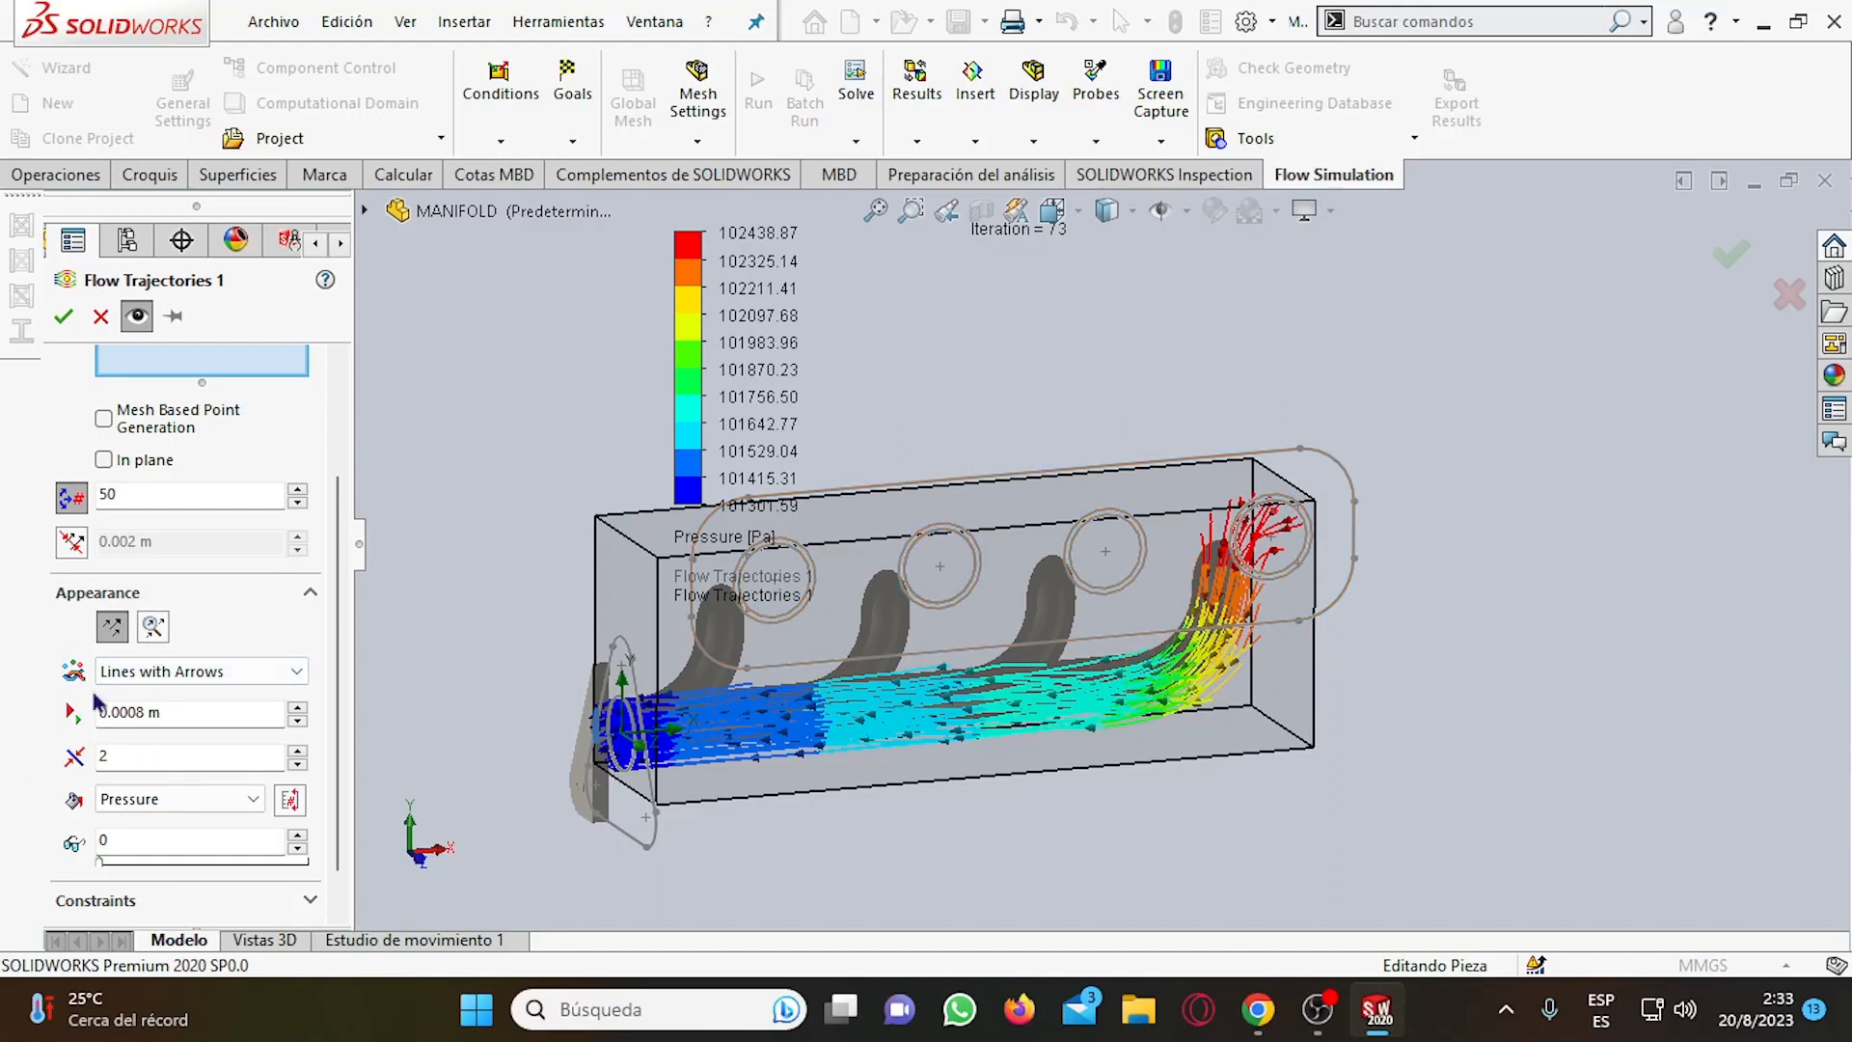
scroll(131, 497, up, 3)
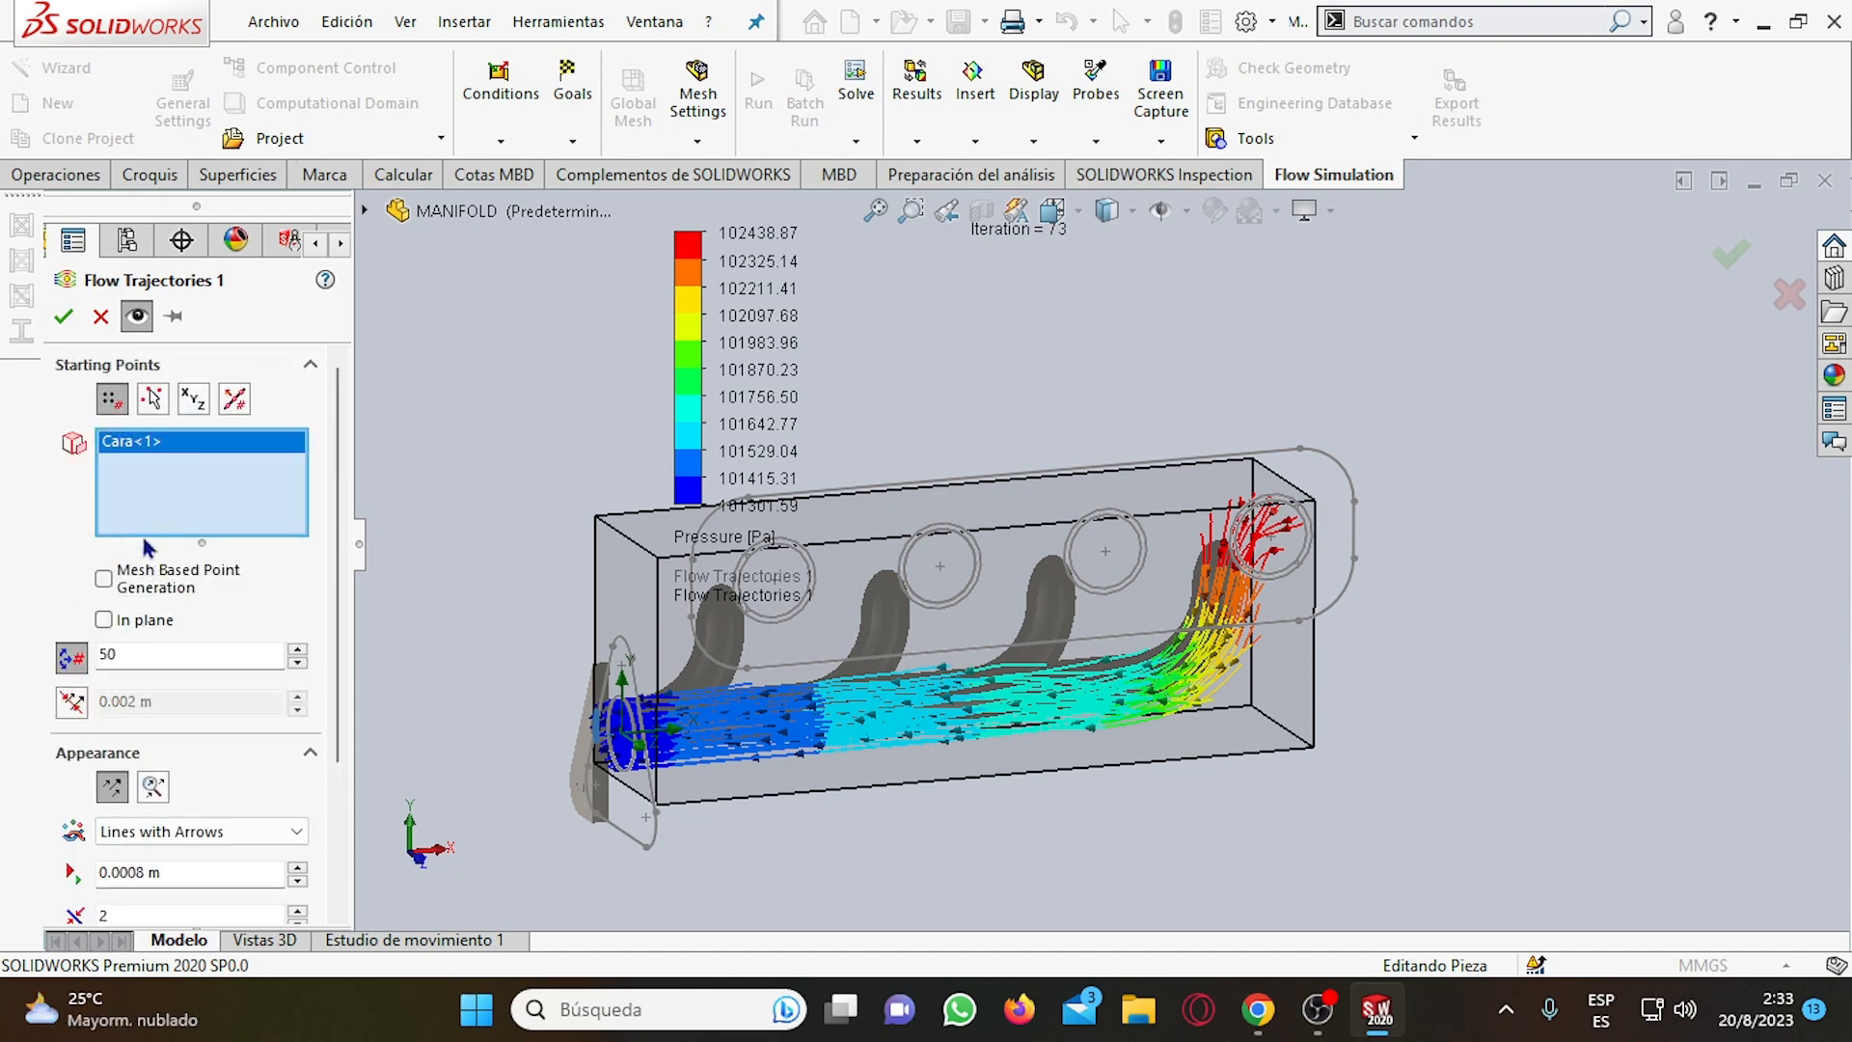
click(64, 317)
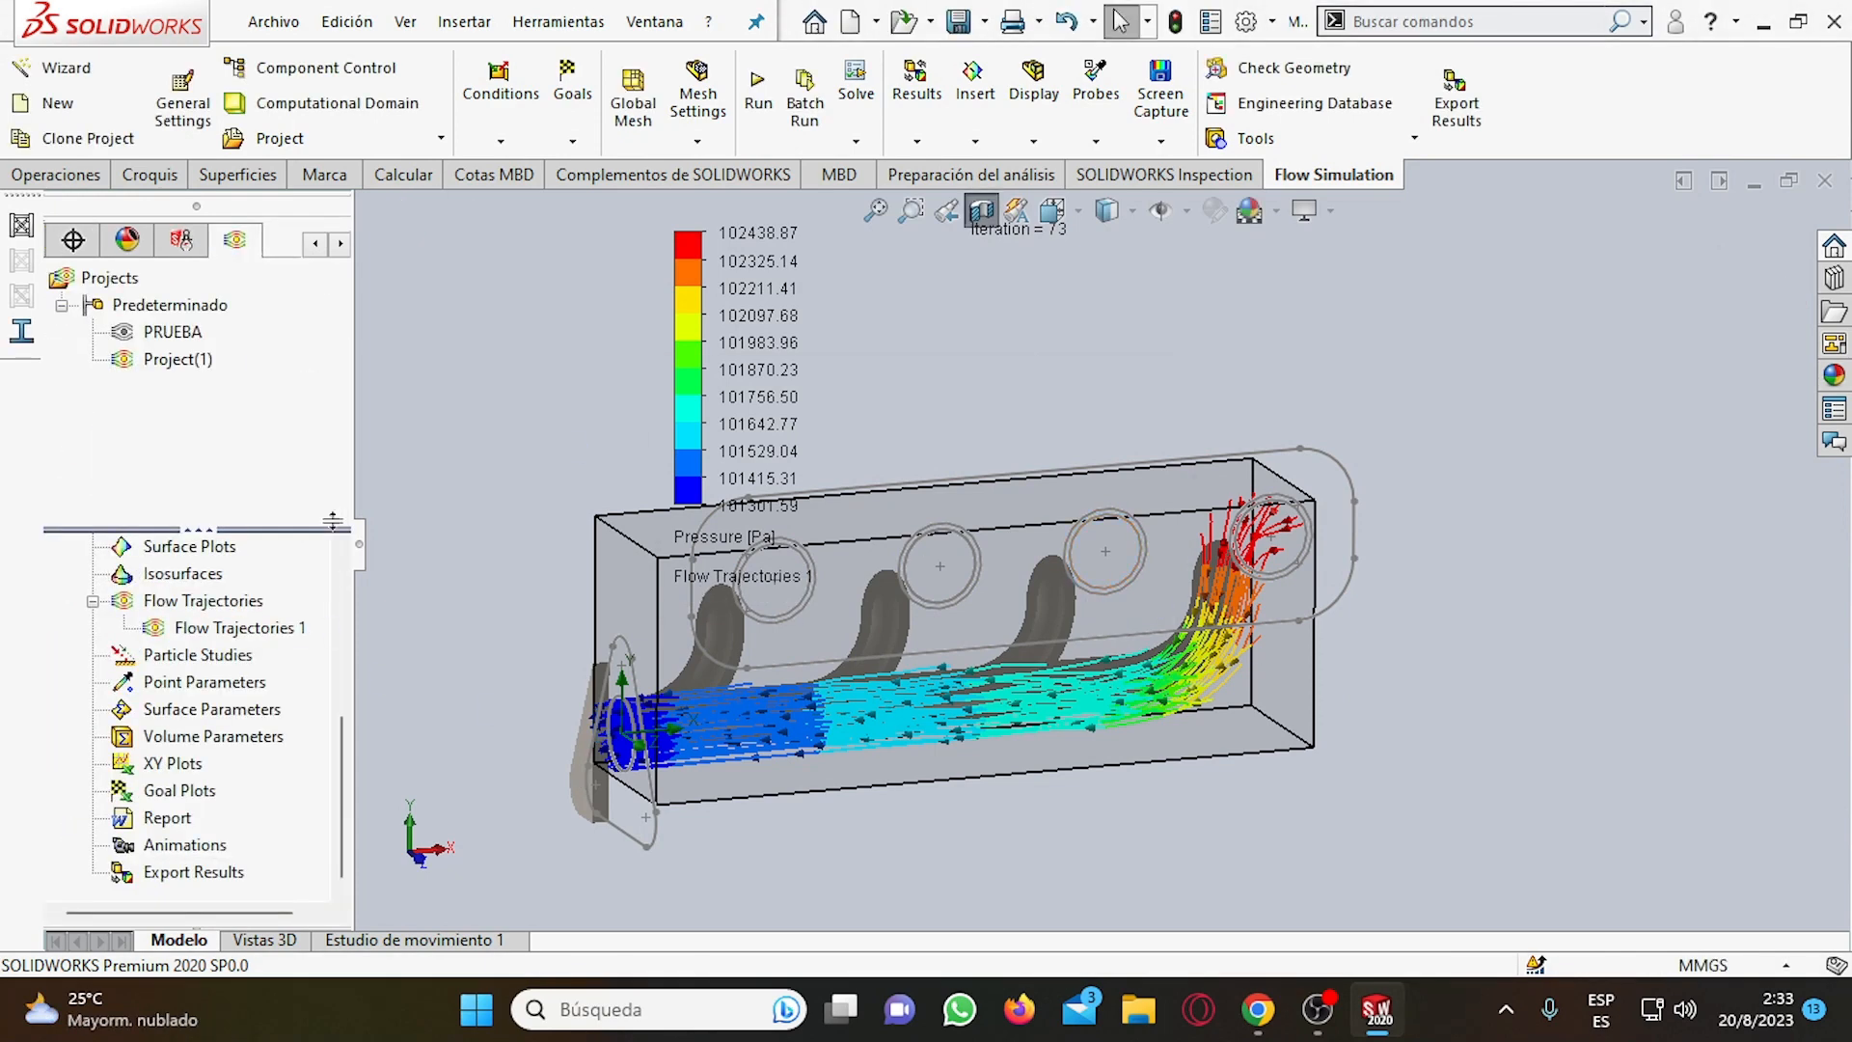
Inspect the line trajectories along the manifold between the end port and the outlet flange.
middle_drag(1044, 805, 1261, 735)
scroll(253, 769, up, 2)
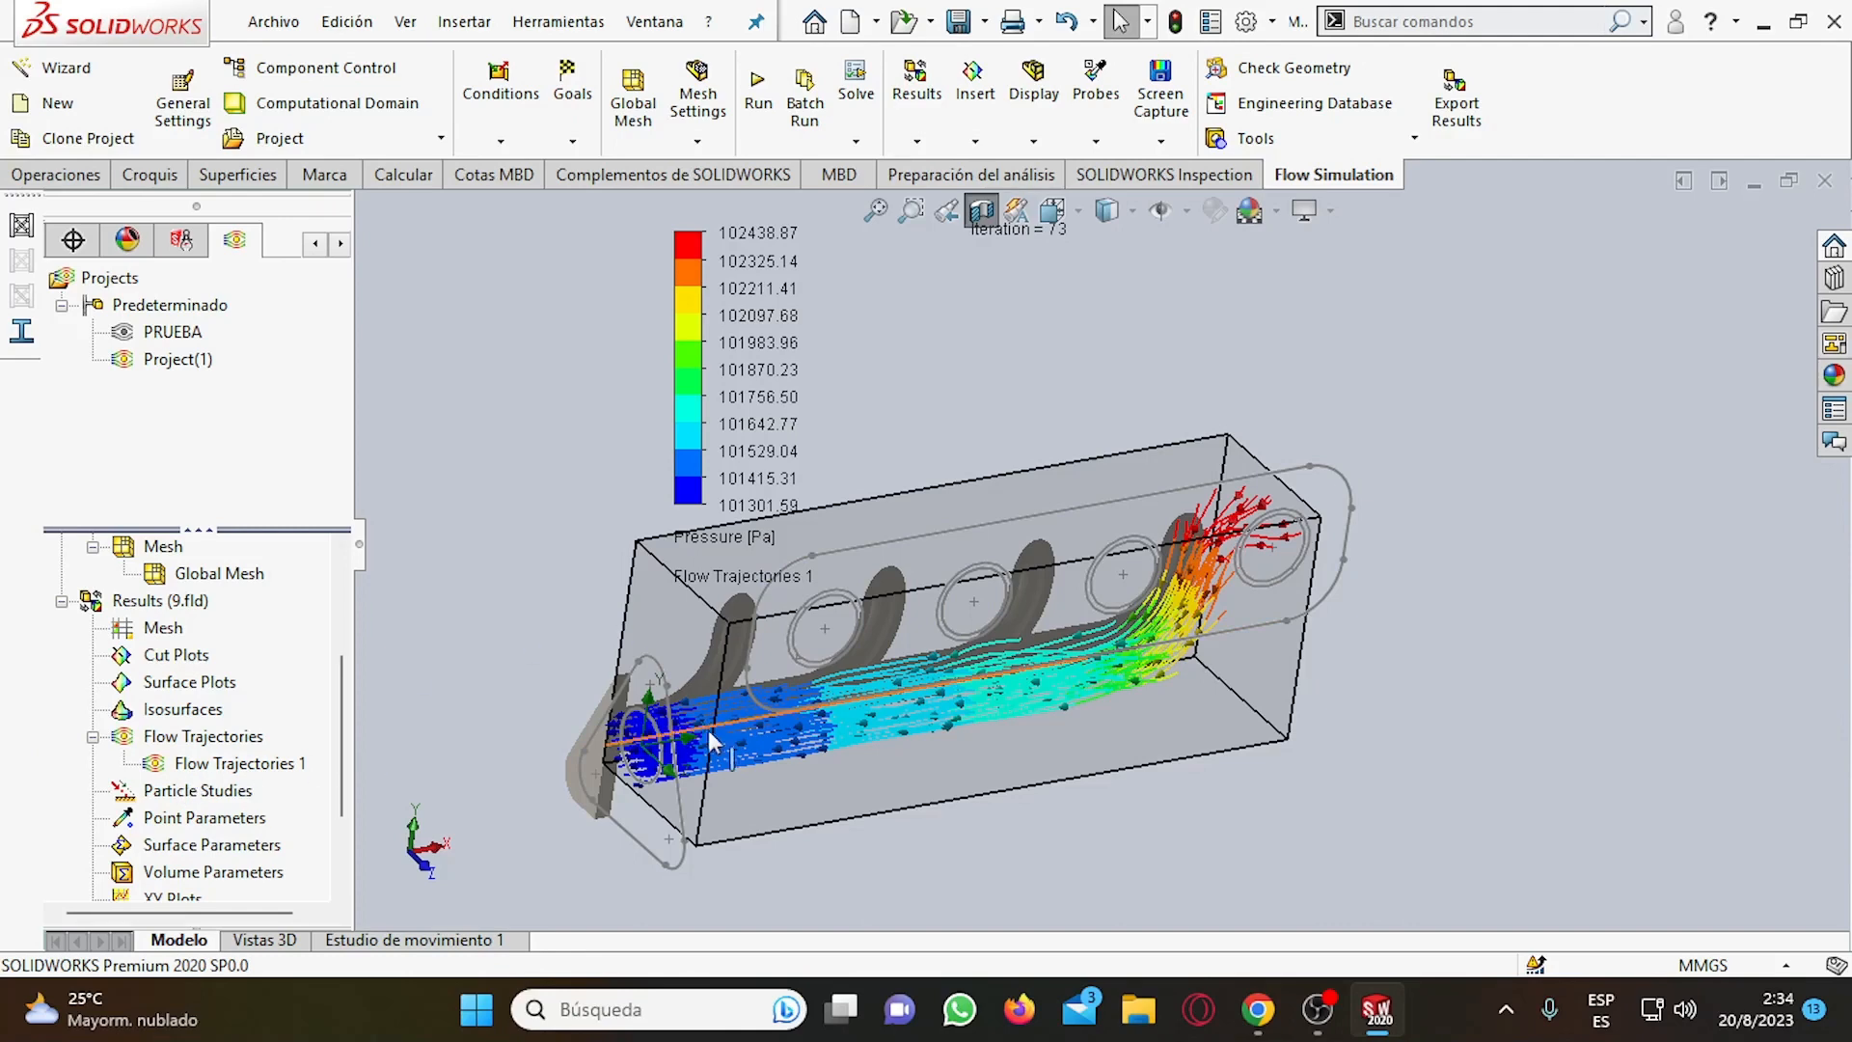
scroll(899, 722, down, 3)
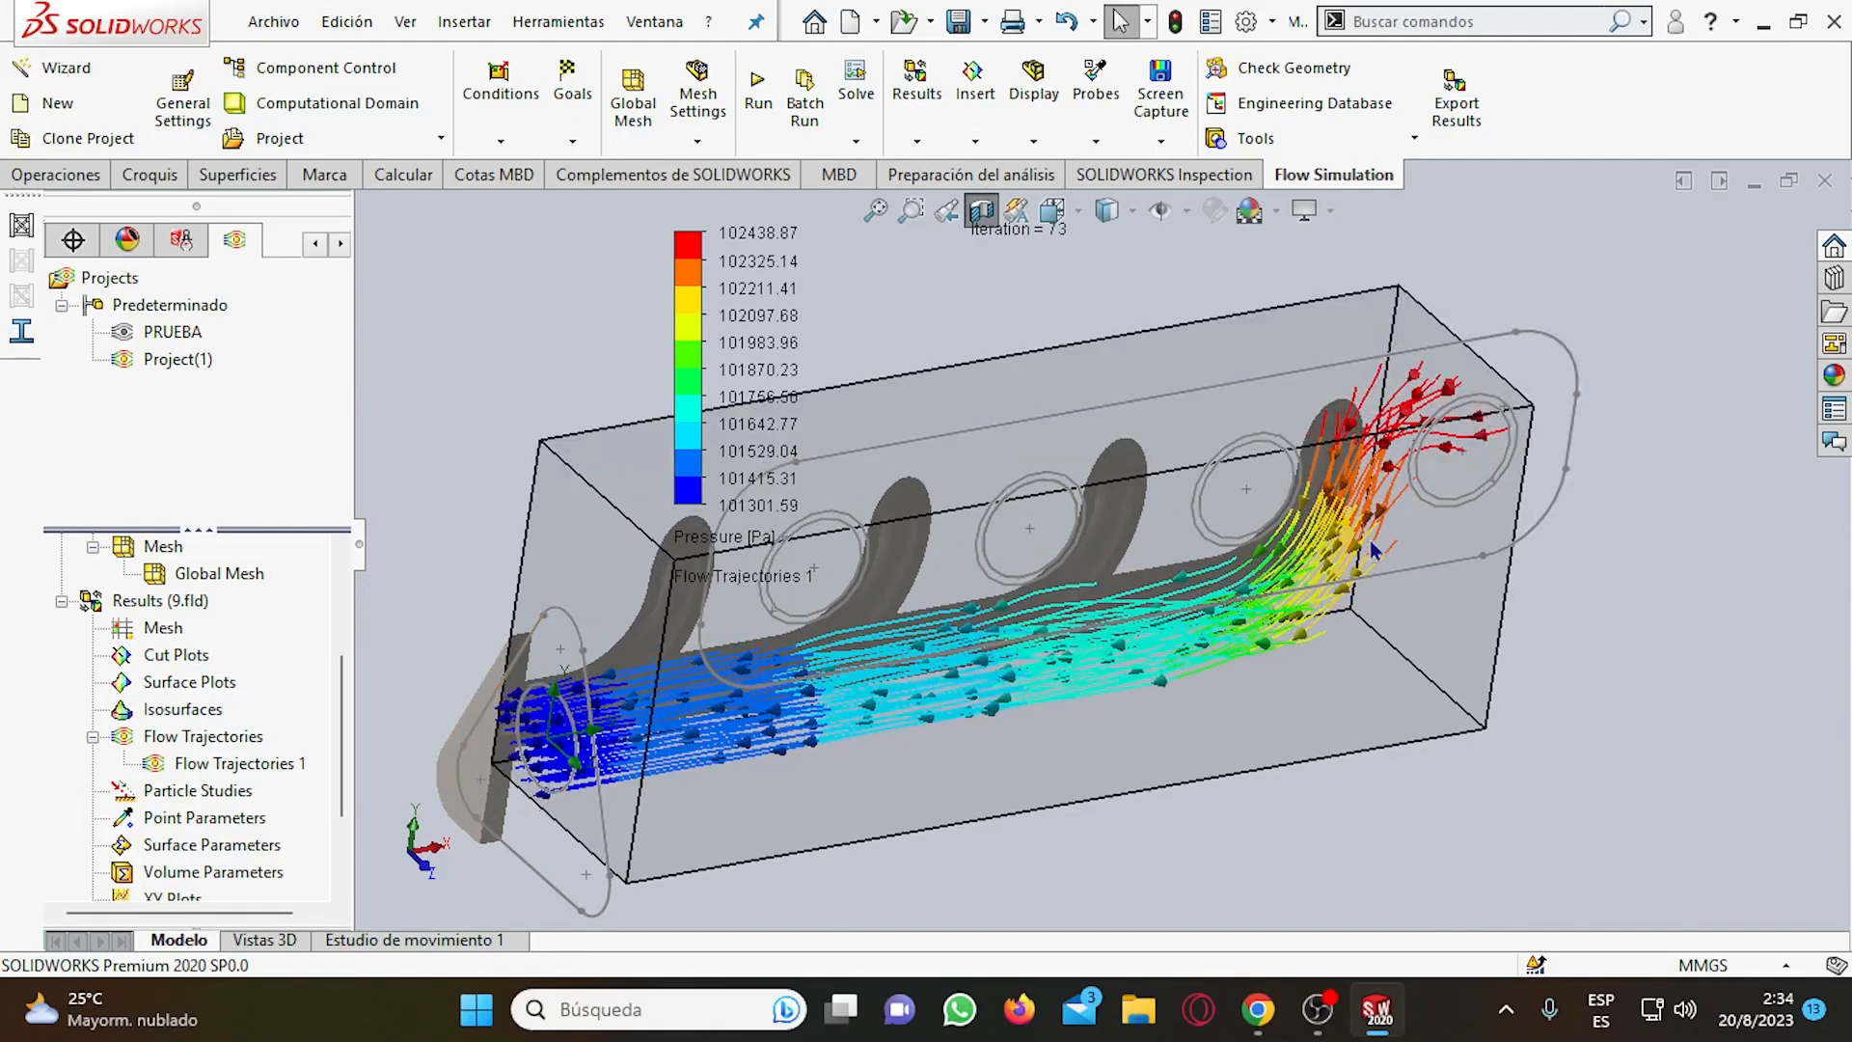
scroll(645, 684, up, 2)
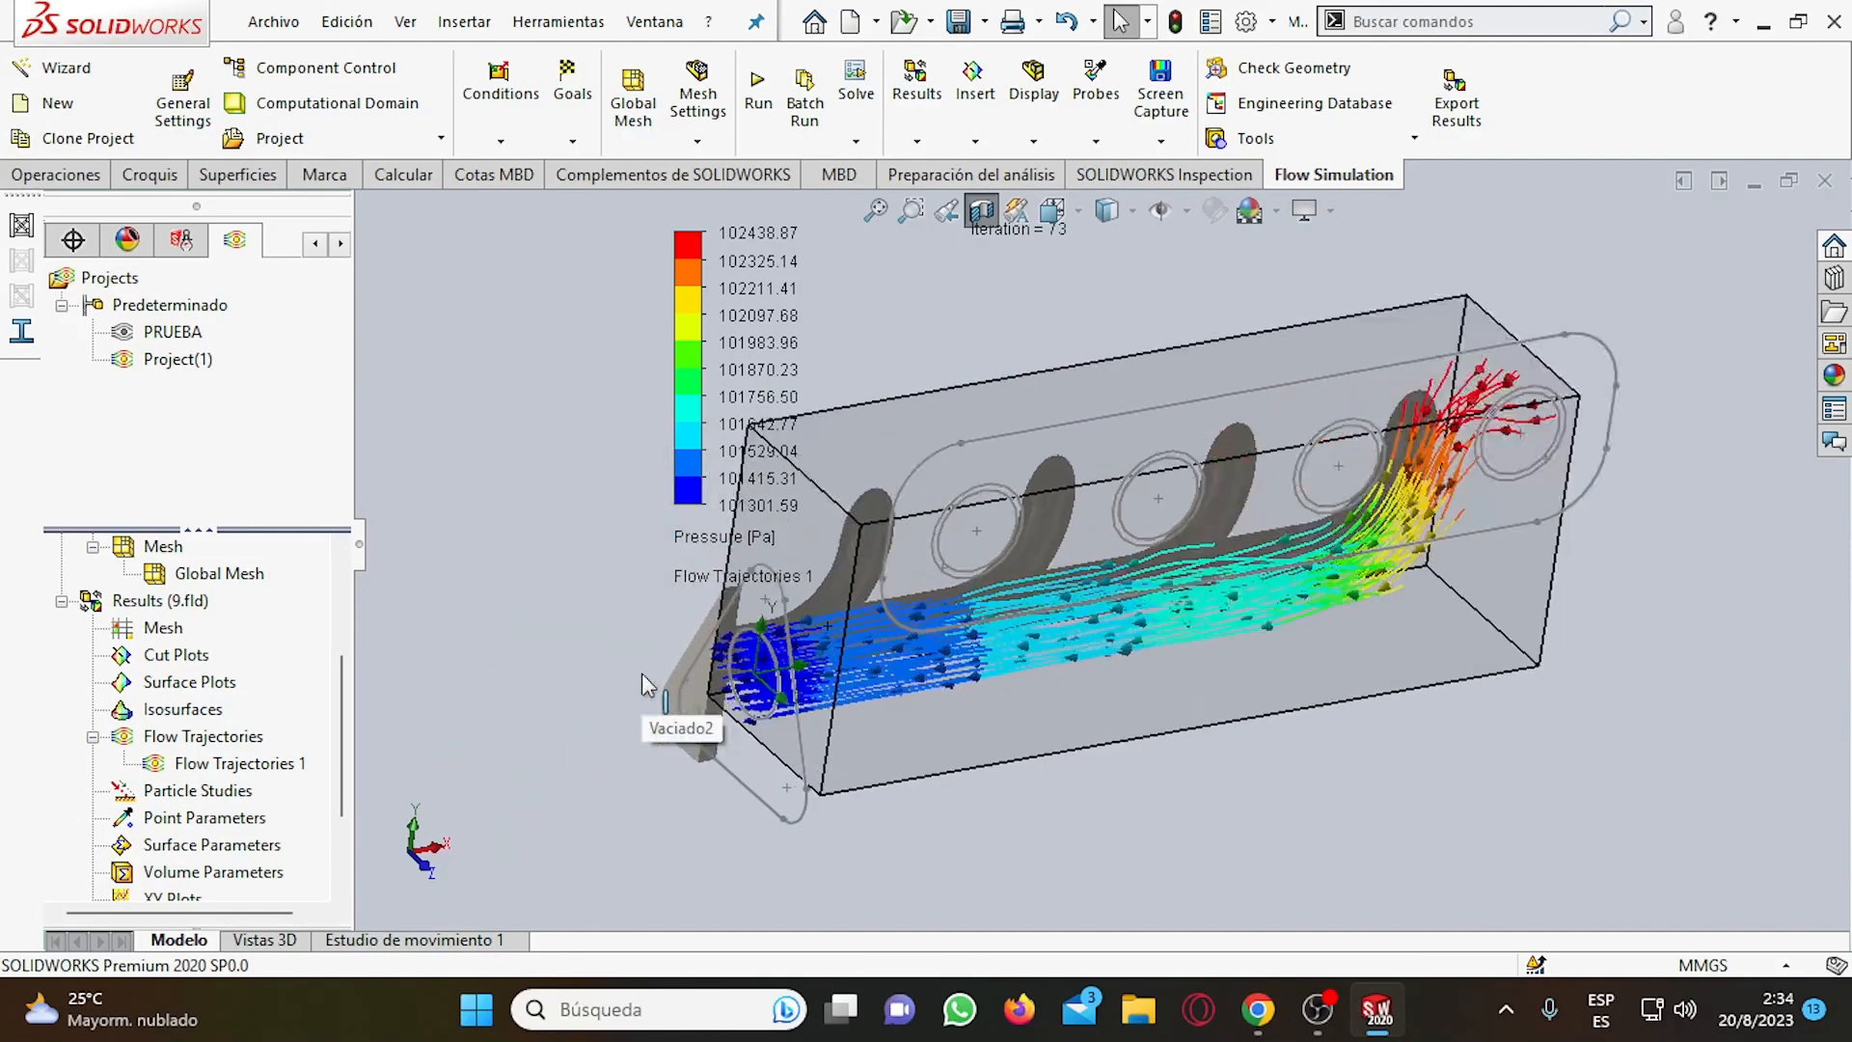
scroll(1240, 598, up, 1)
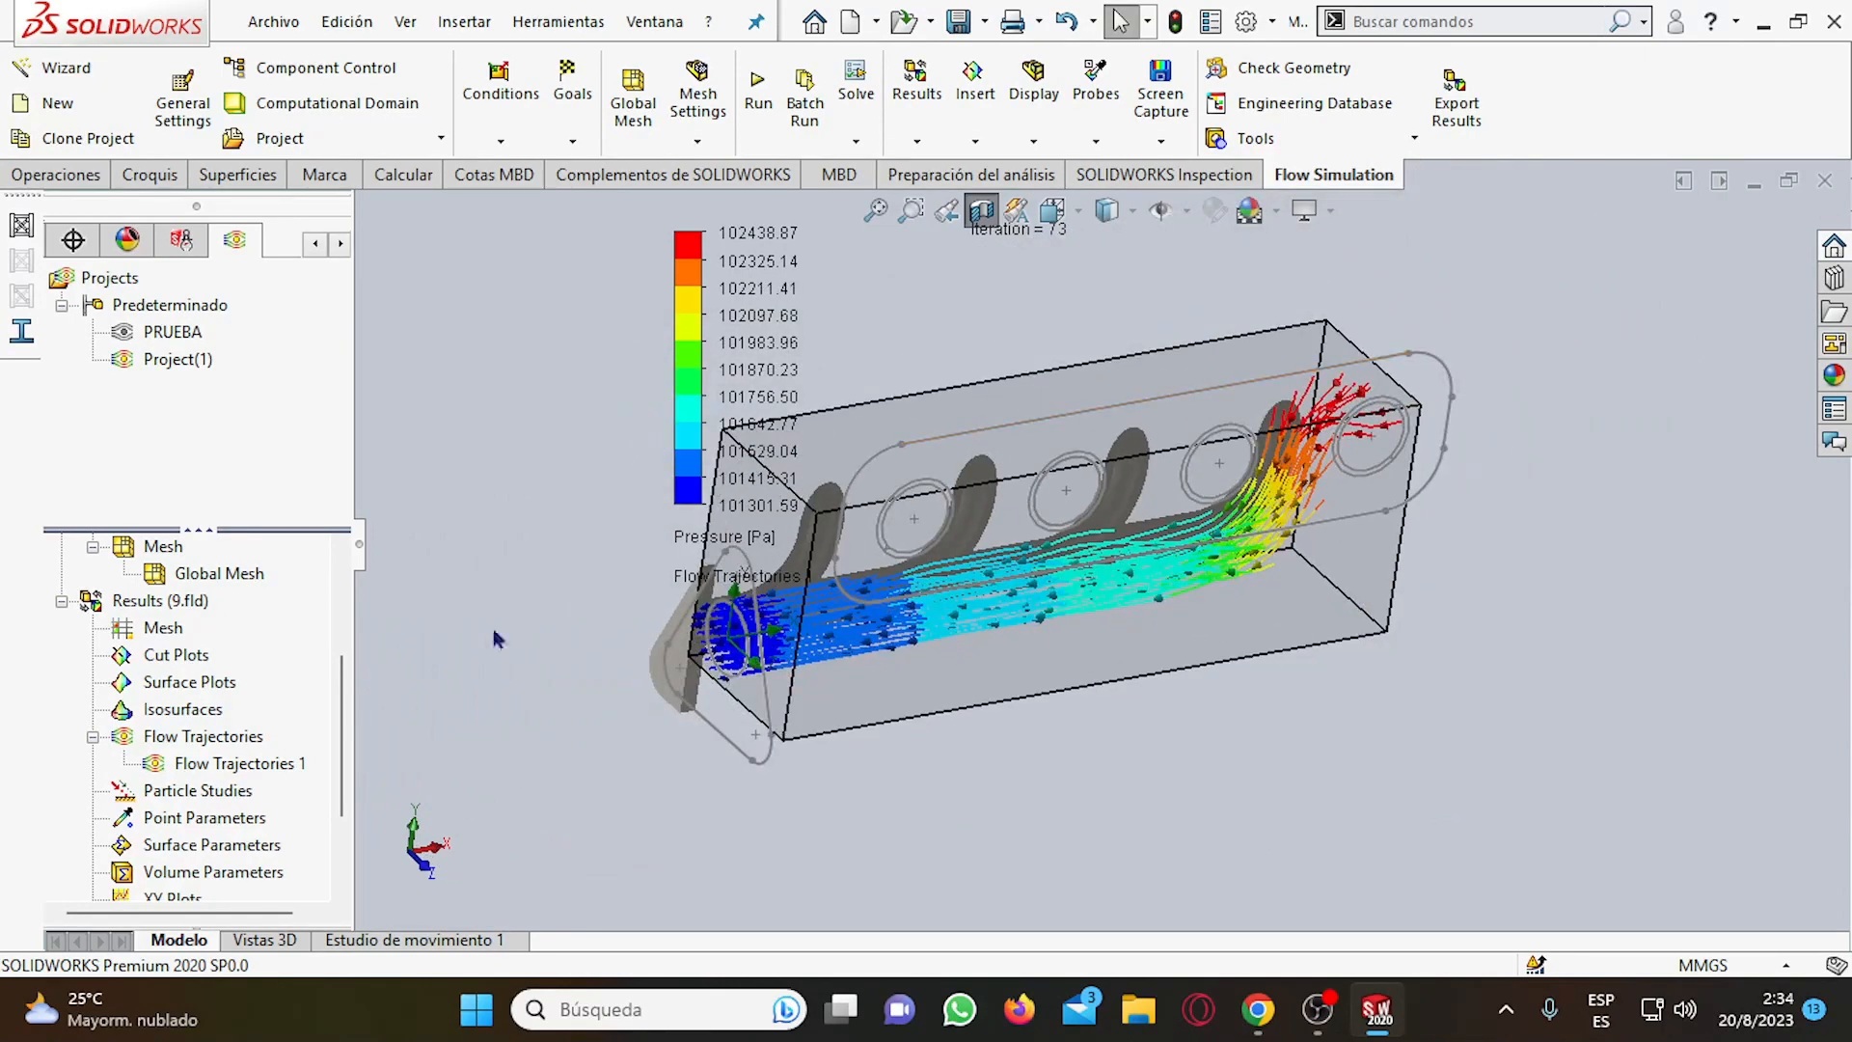
Play the animation of Flow Trajectories 1 and leave it running.
right_click(228, 769)
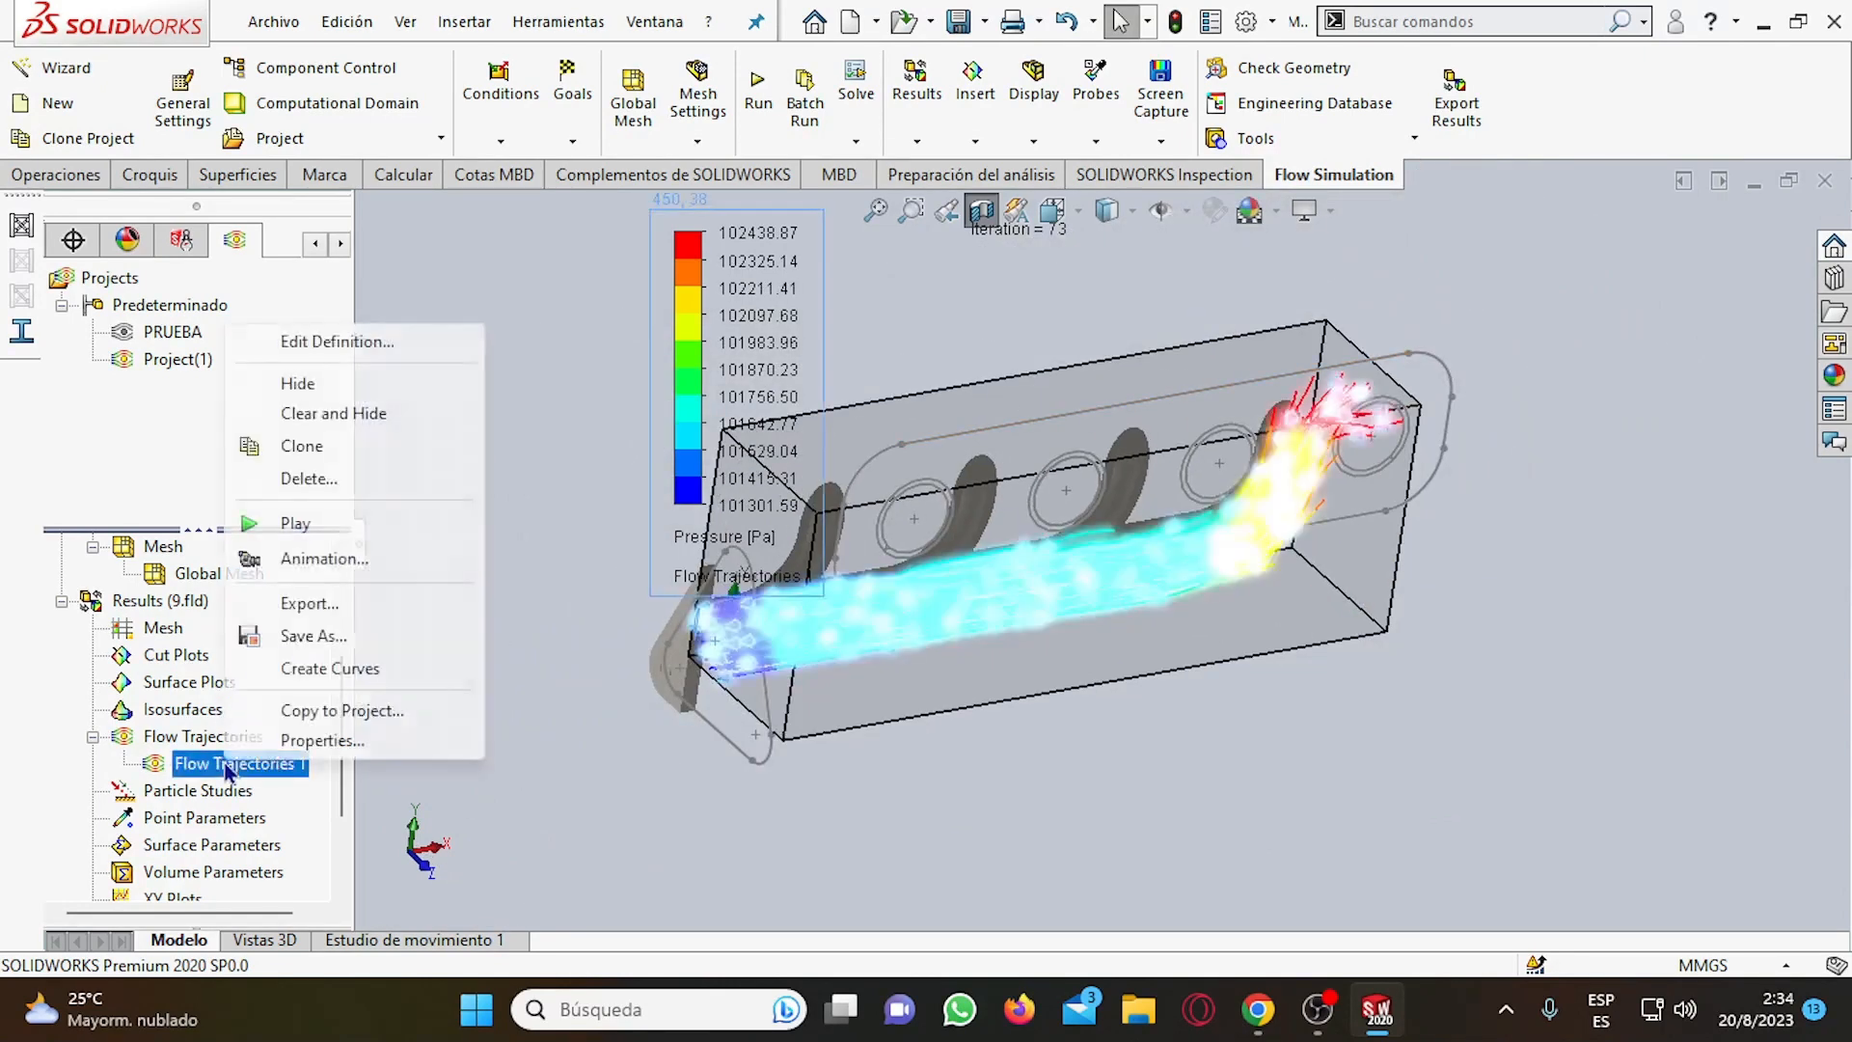
click(287, 523)
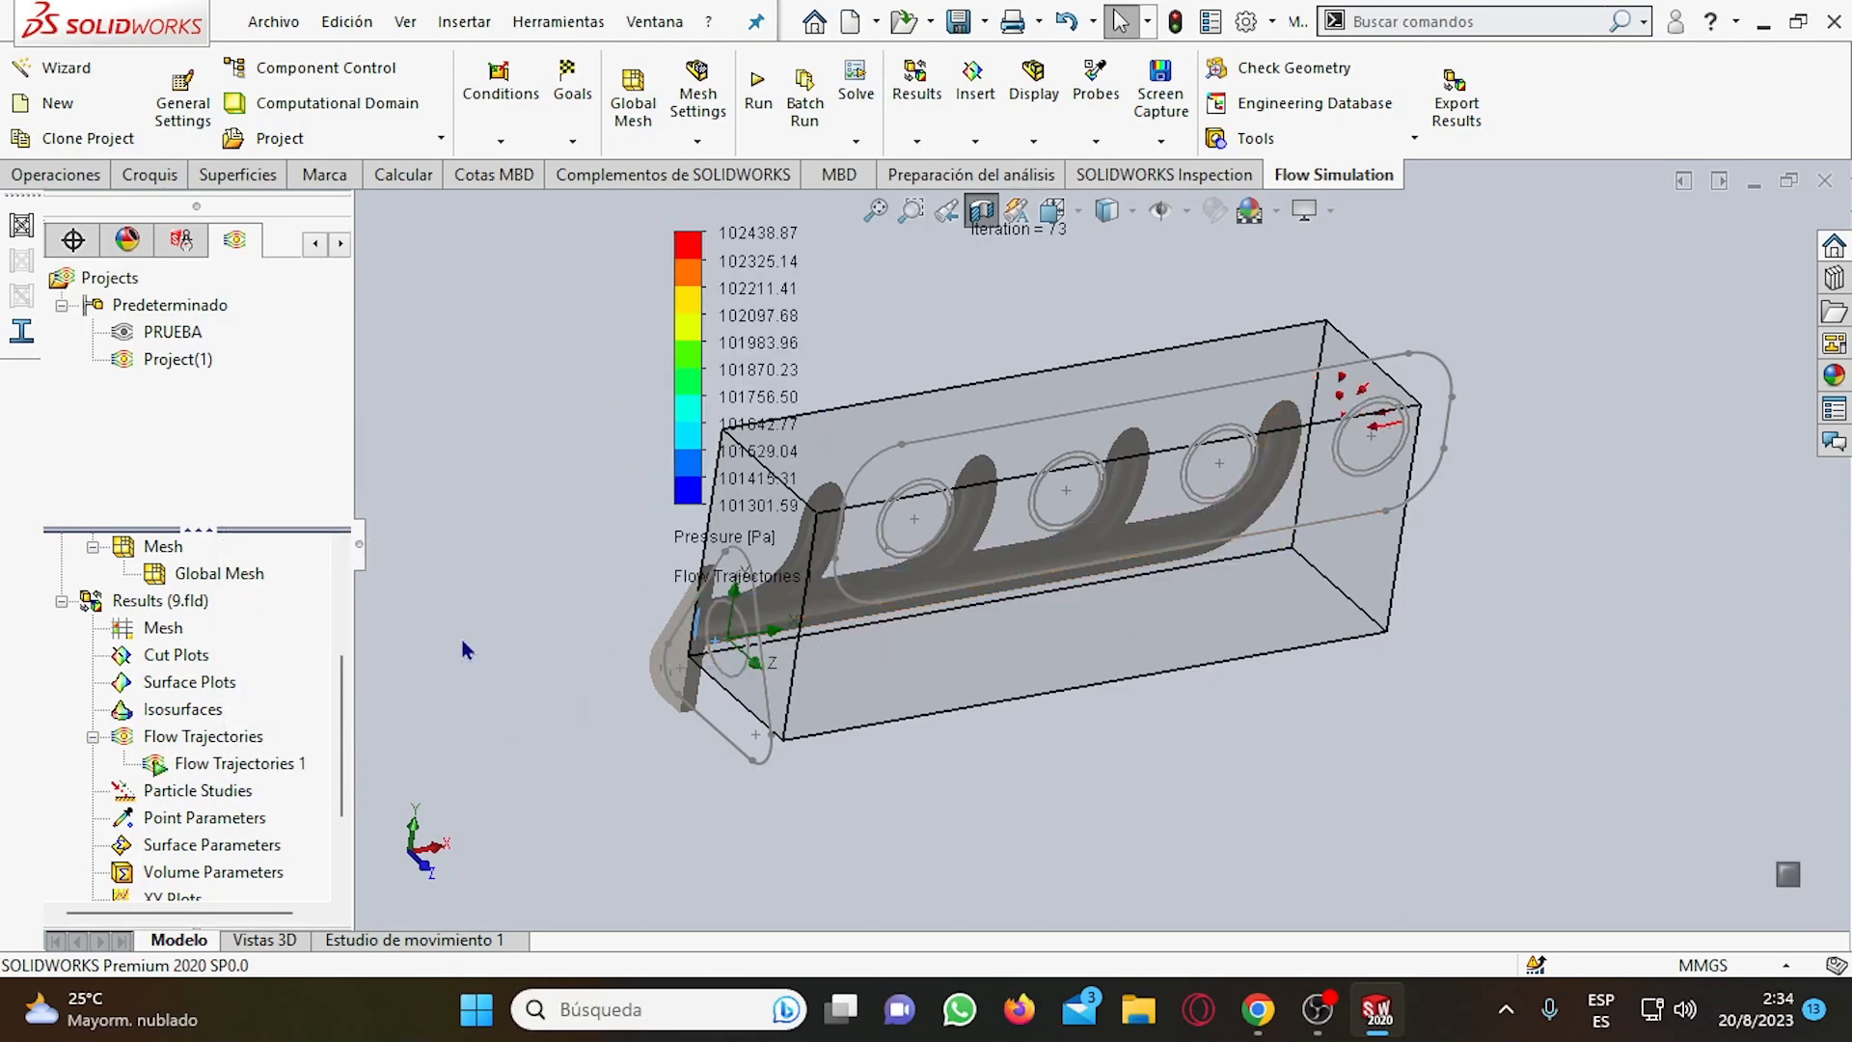
right_click(249, 762)
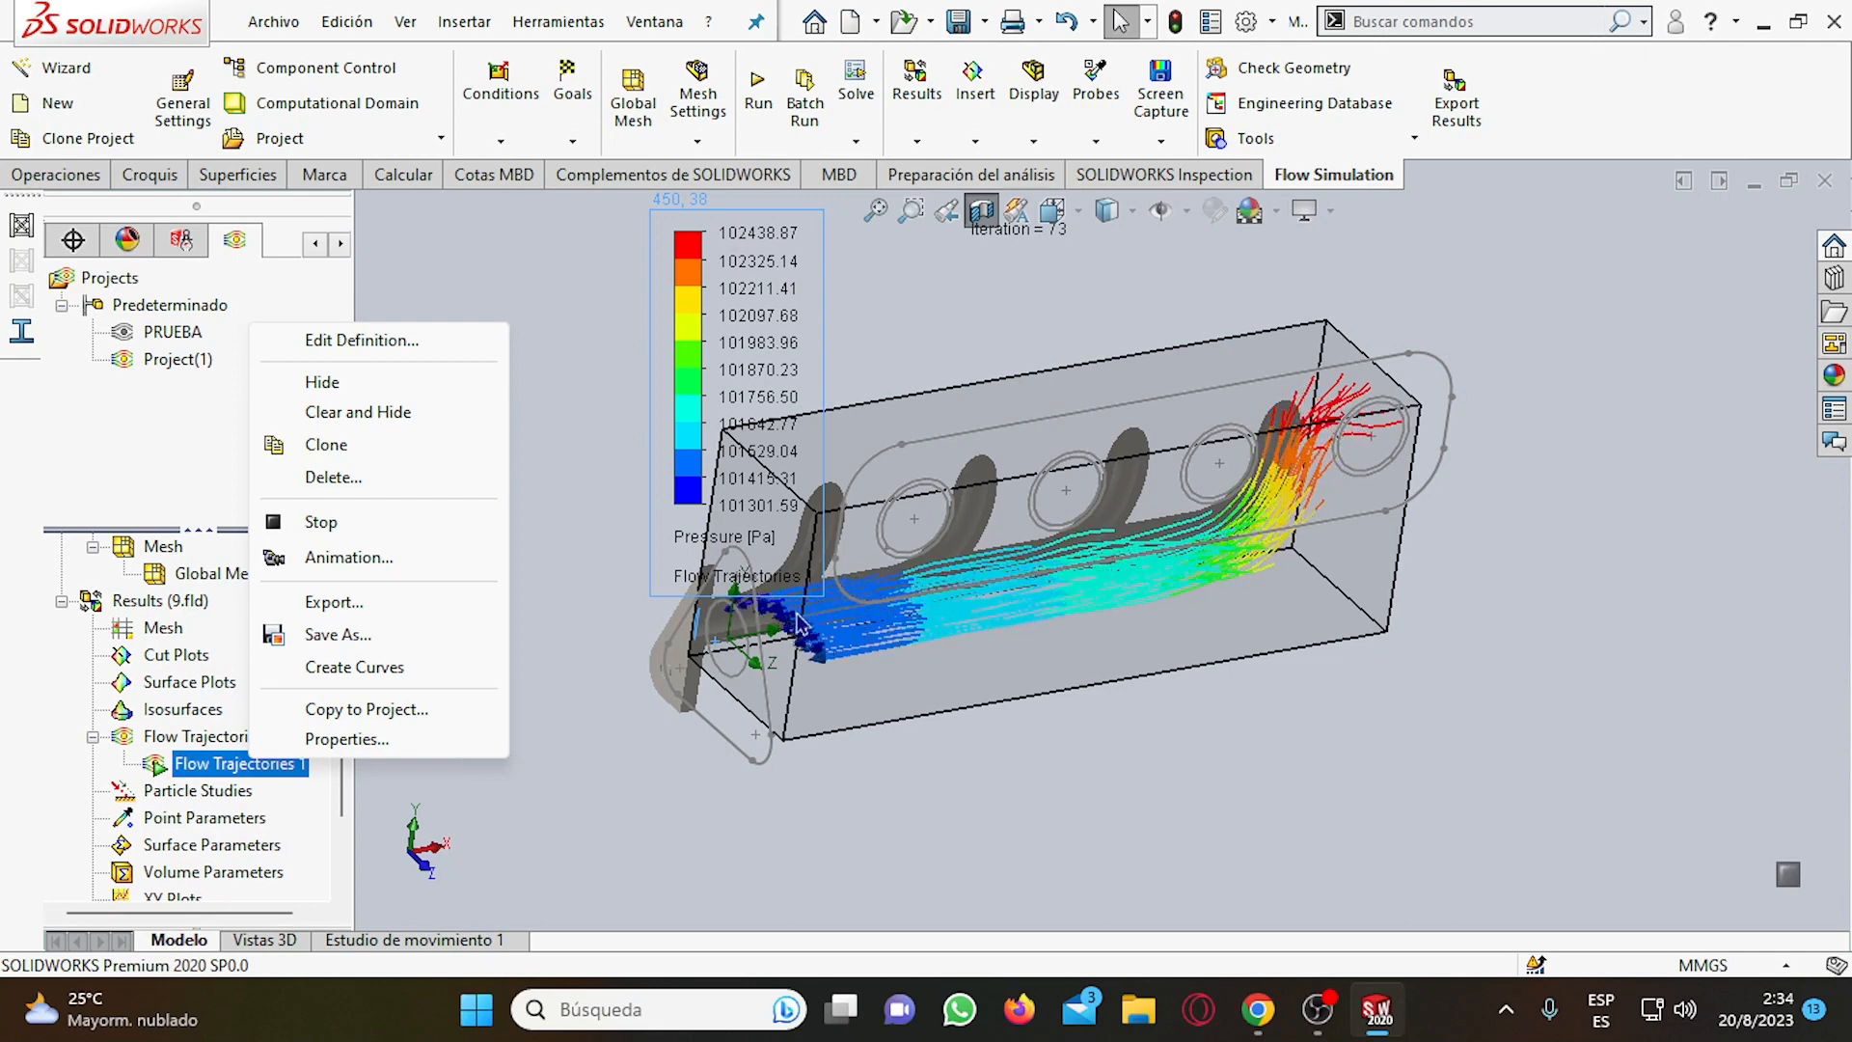
click(555, 543)
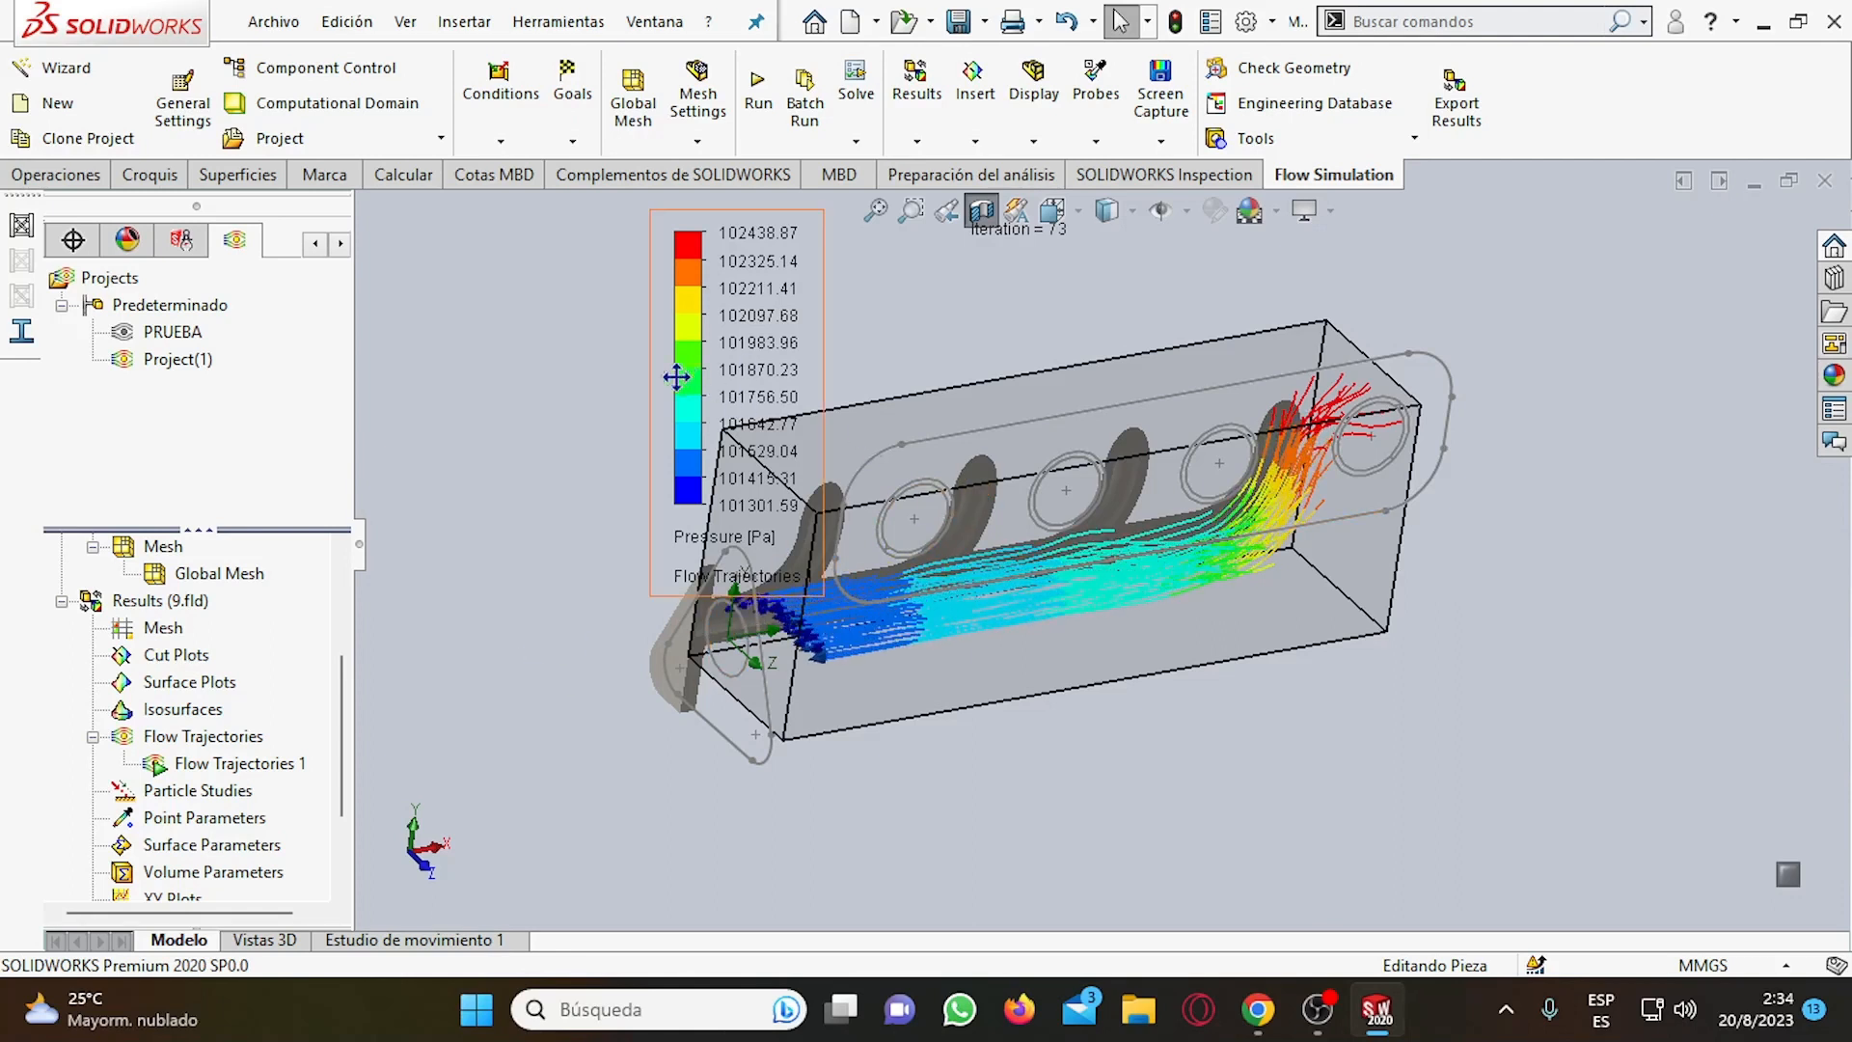
Move the colour legend clear of the manifold and colour the flow trajectories by Temperature.
drag(678, 376, 414, 386)
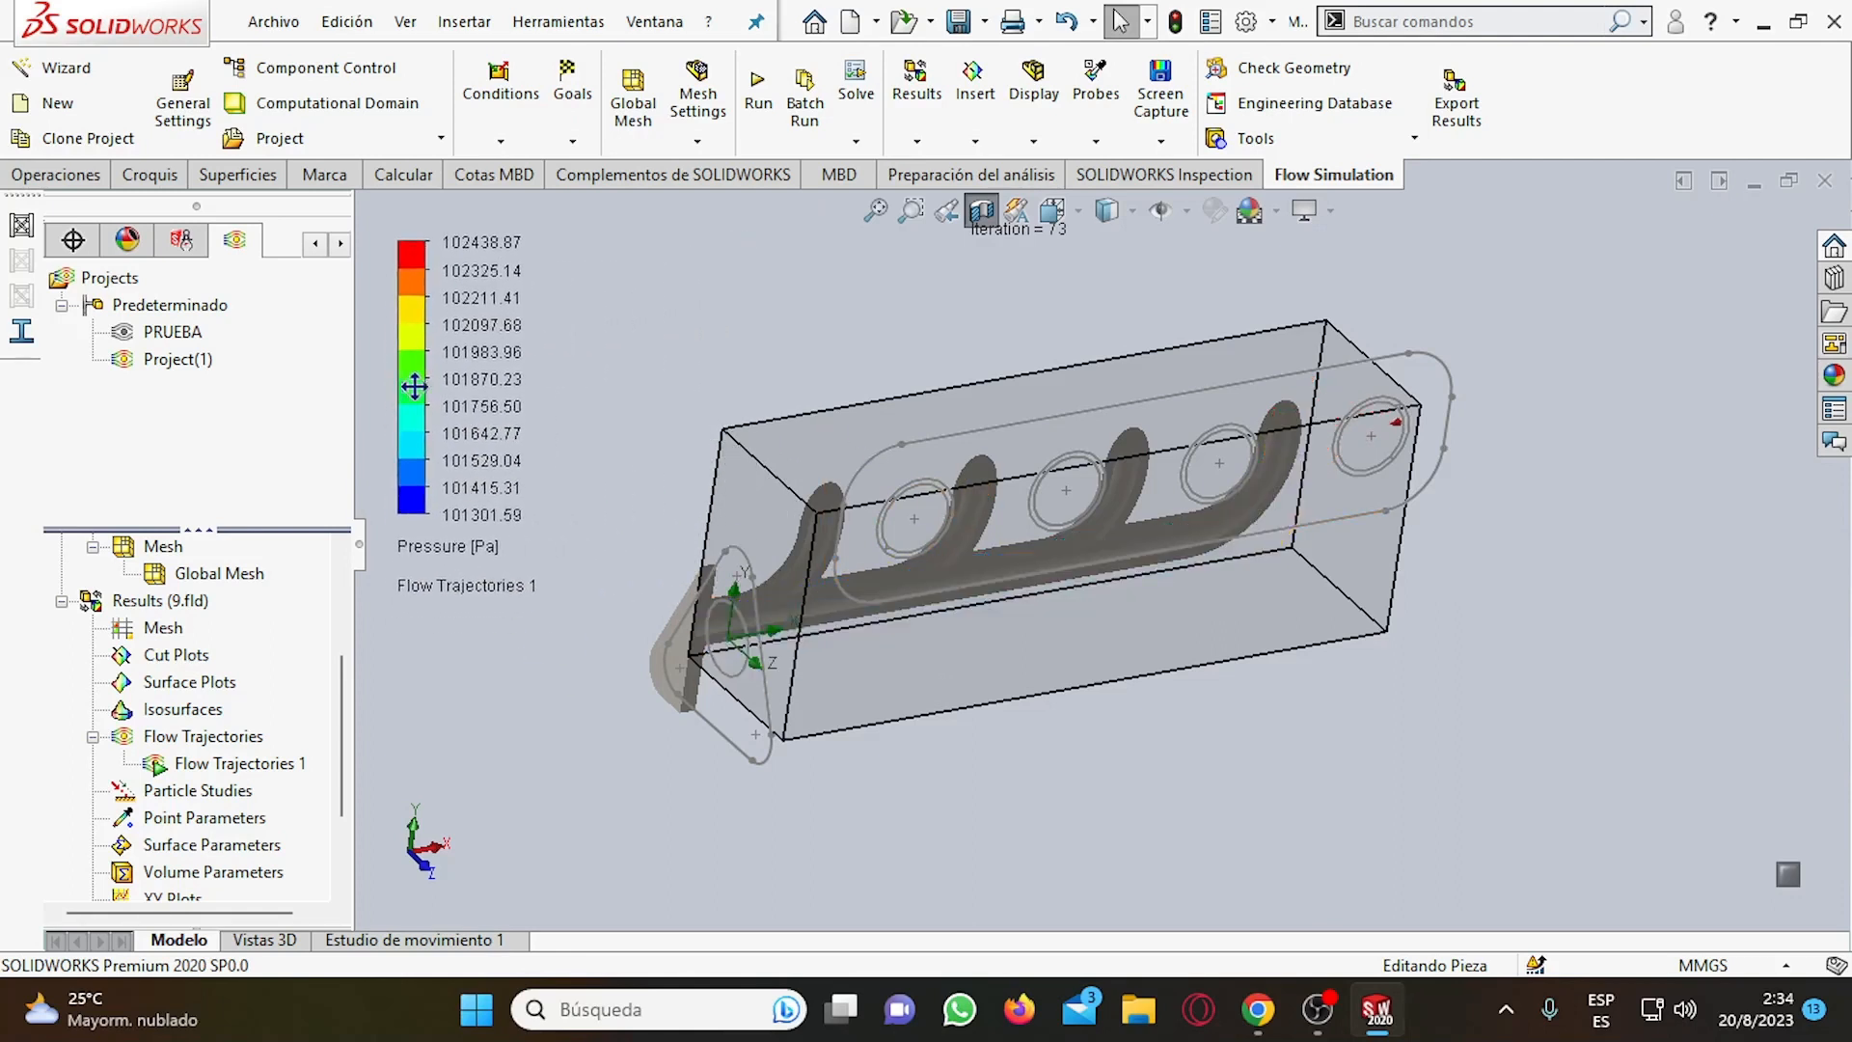
click(449, 547)
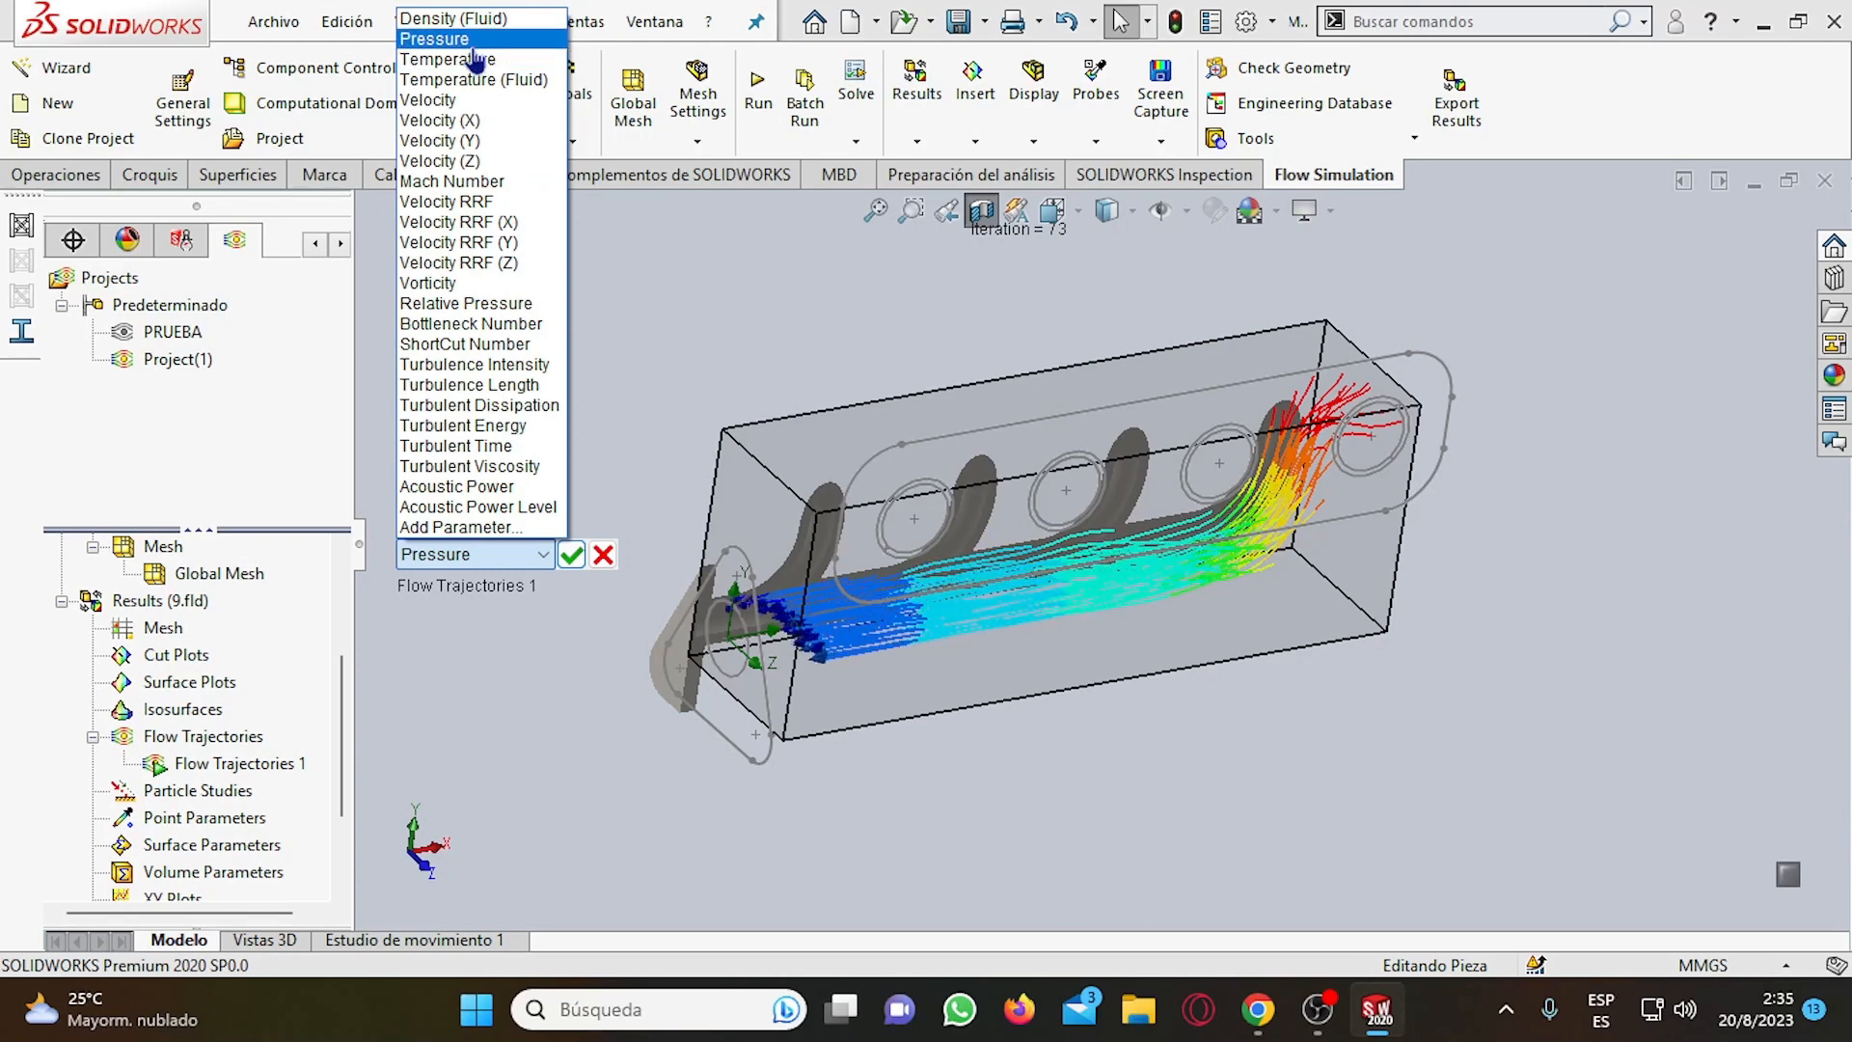
click(473, 60)
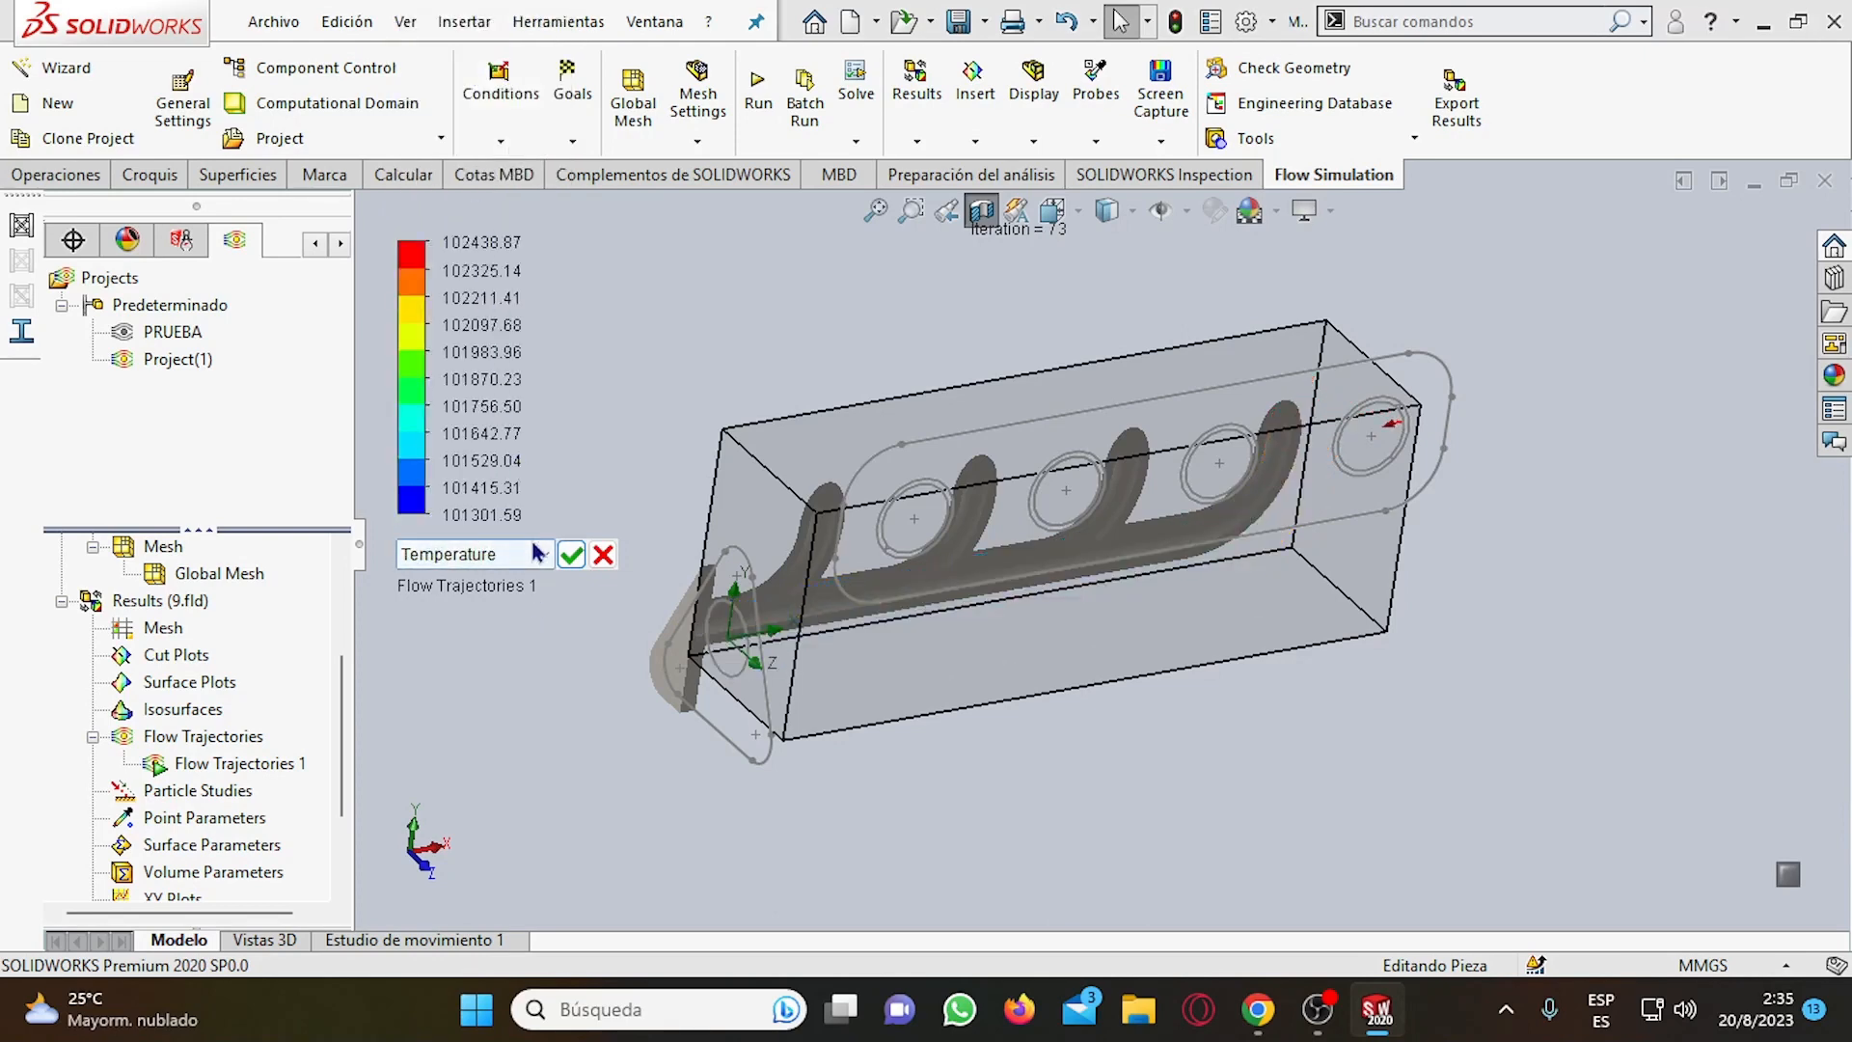
click(571, 554)
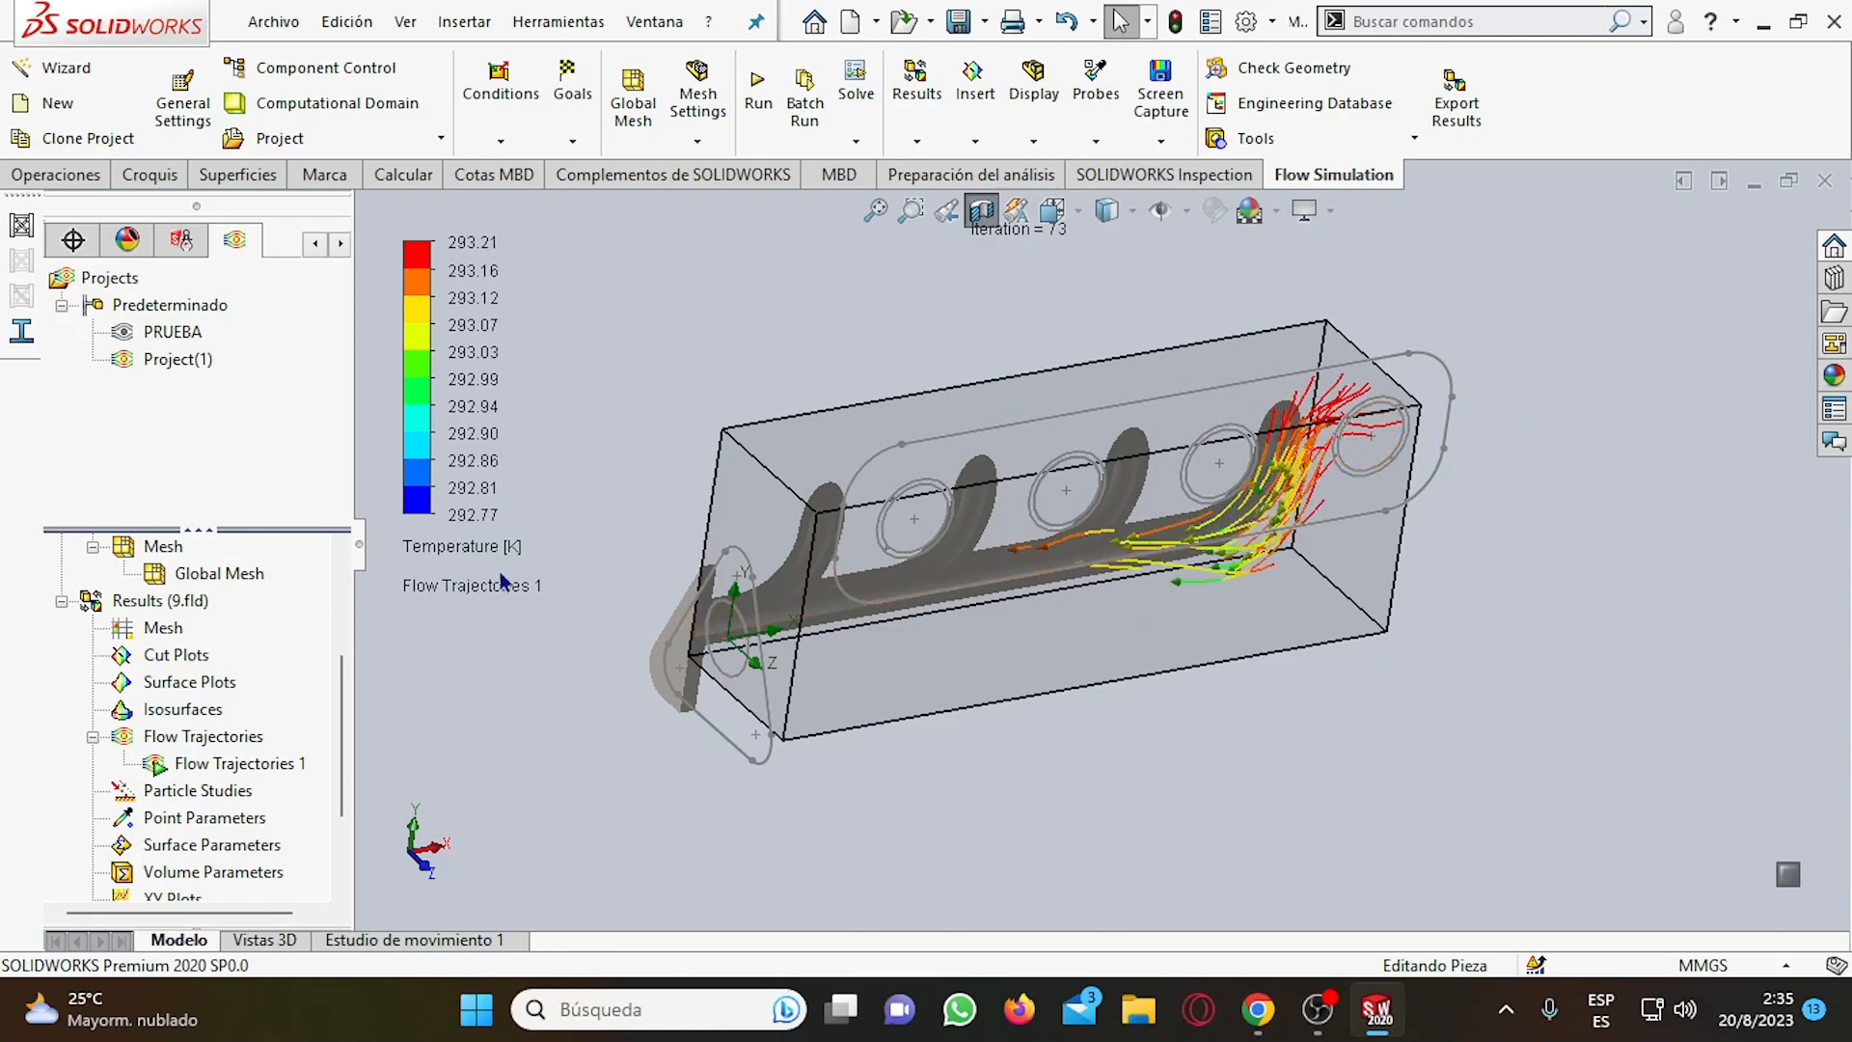
Switch the parameter that colours the flow trajectories to Velocity.
click(512, 546)
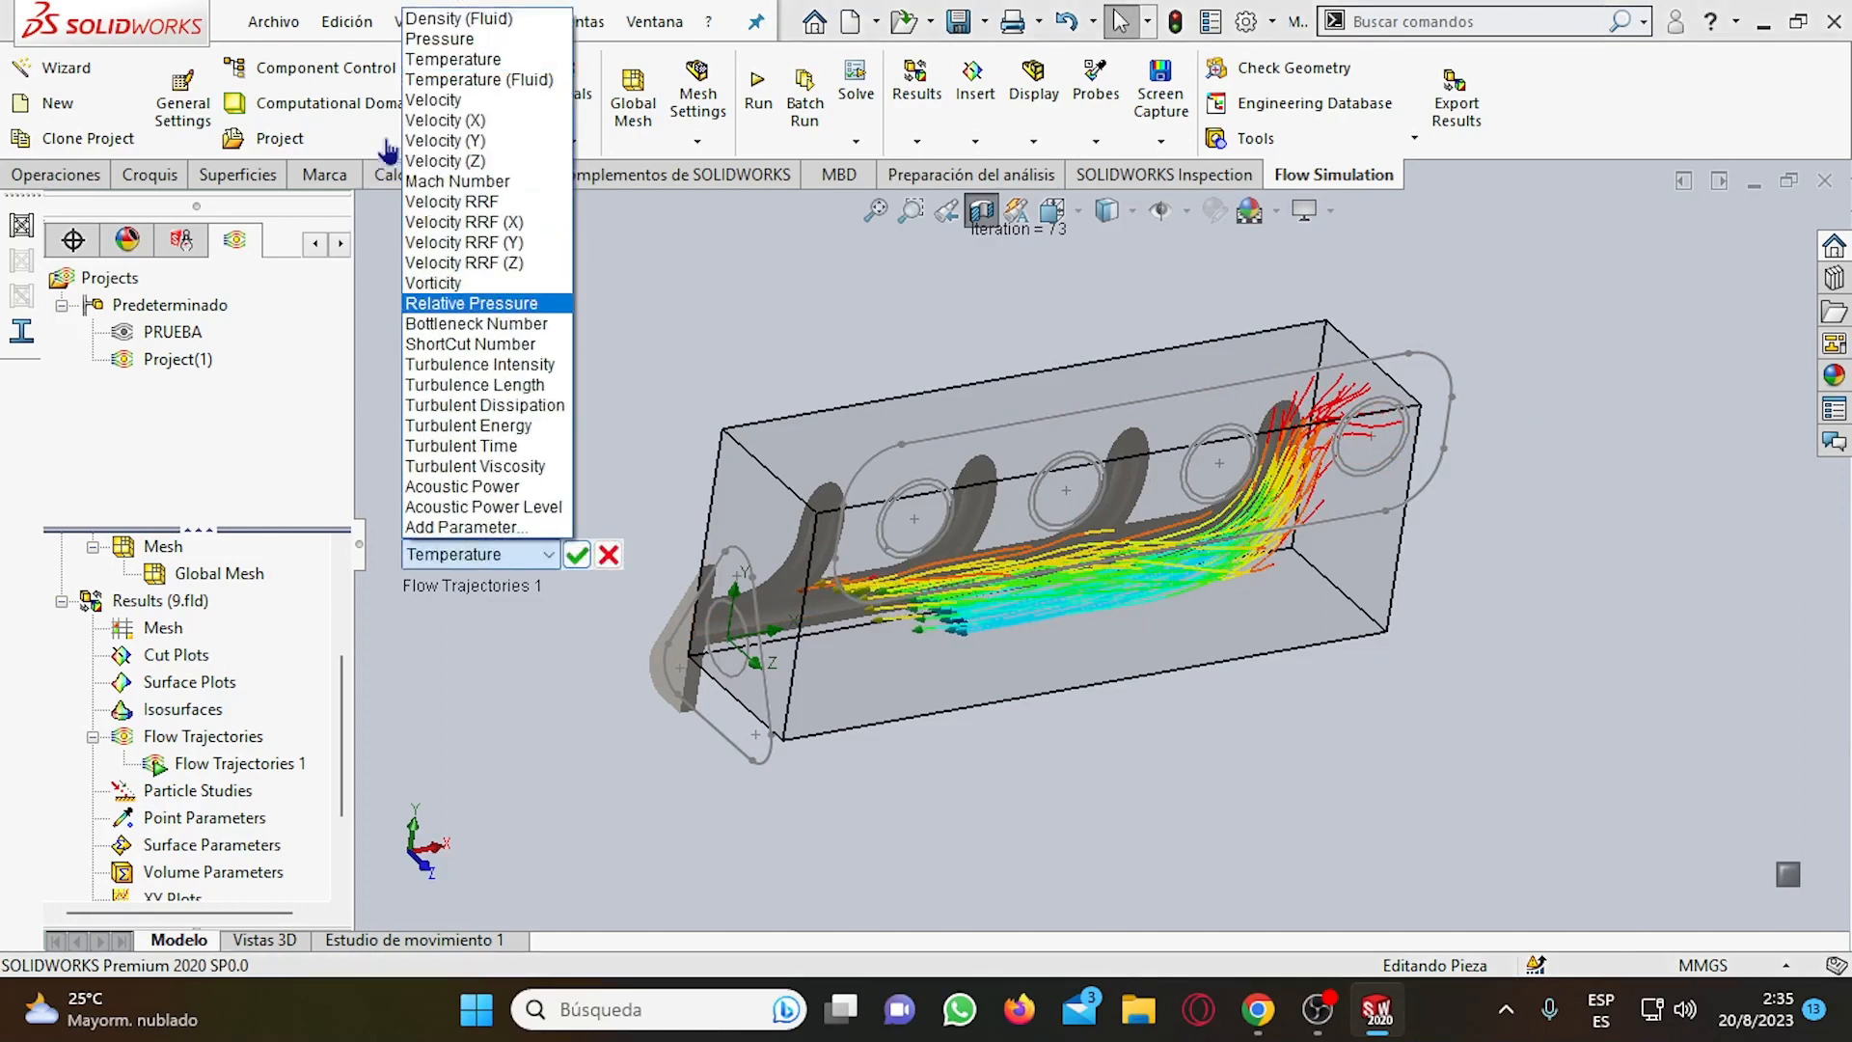
click(440, 100)
click(577, 554)
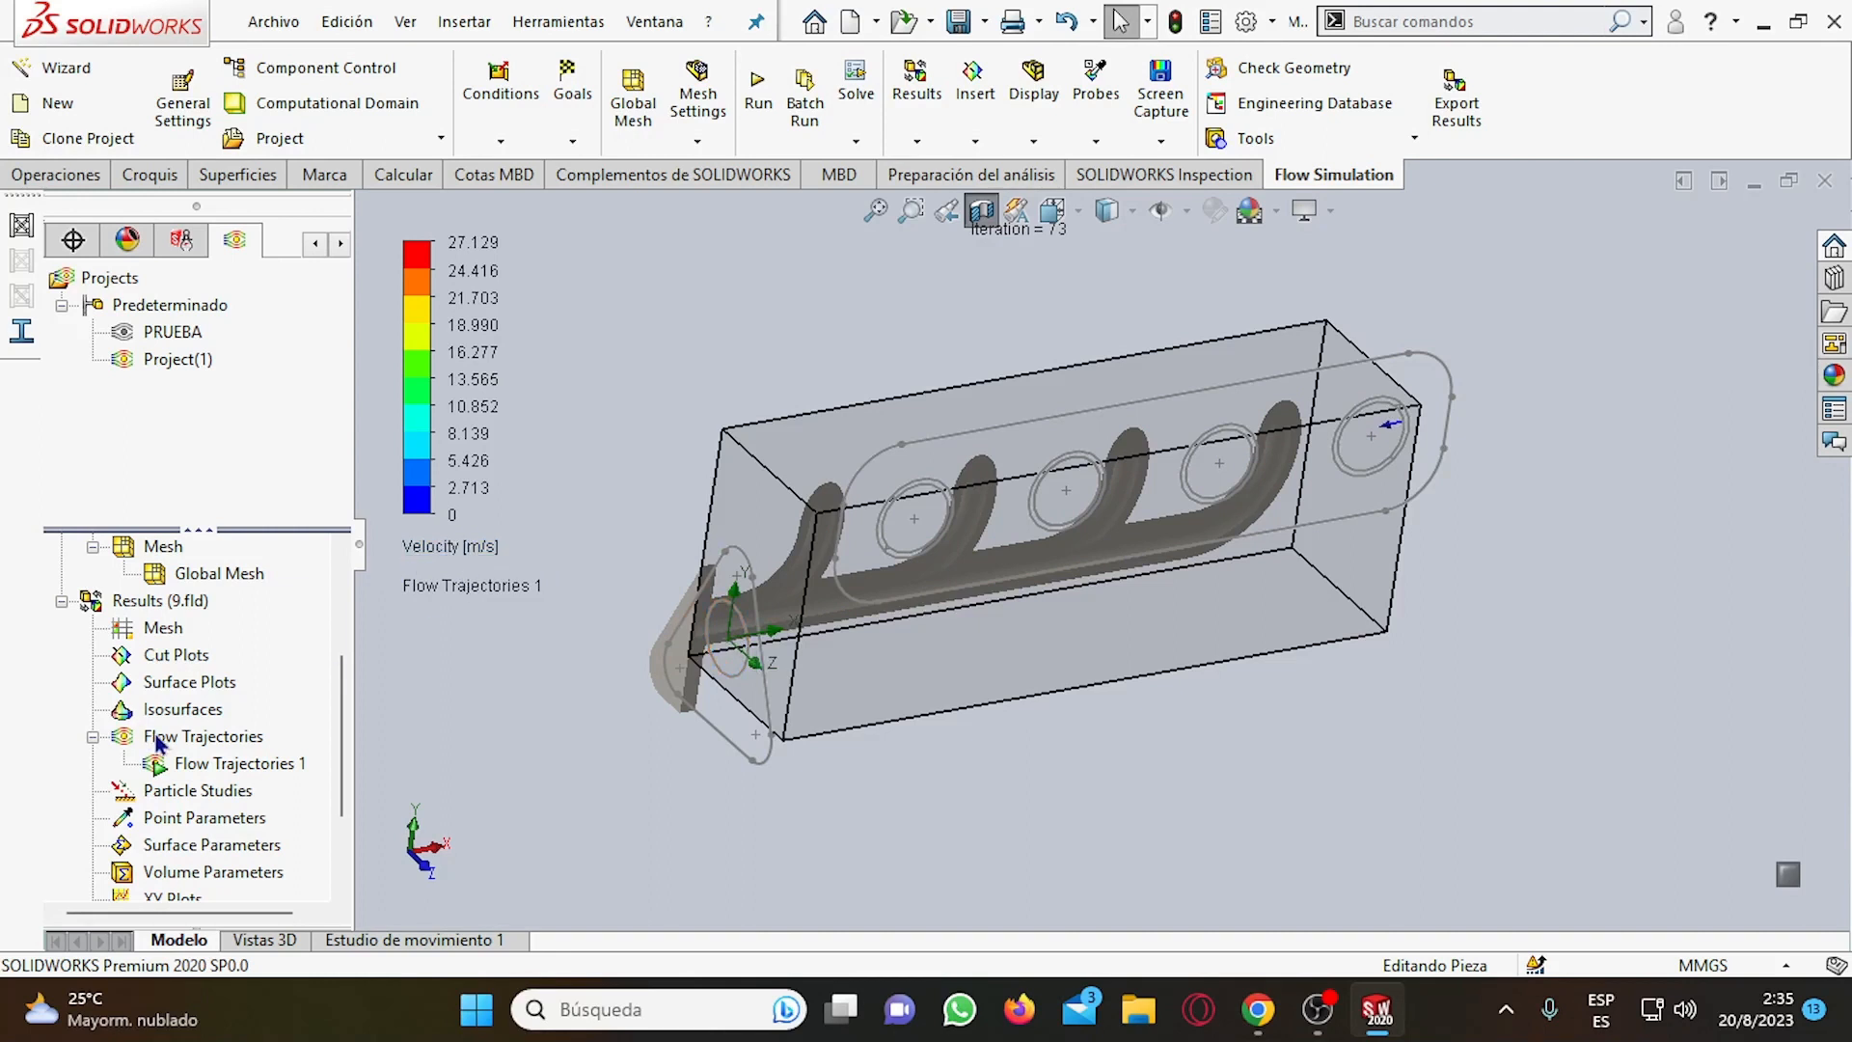
Stop the running animation of Flow Trajectories 1.
scroll(158, 739, down, 2)
scroll(203, 810, up, 2)
scroll(186, 793, down, 2)
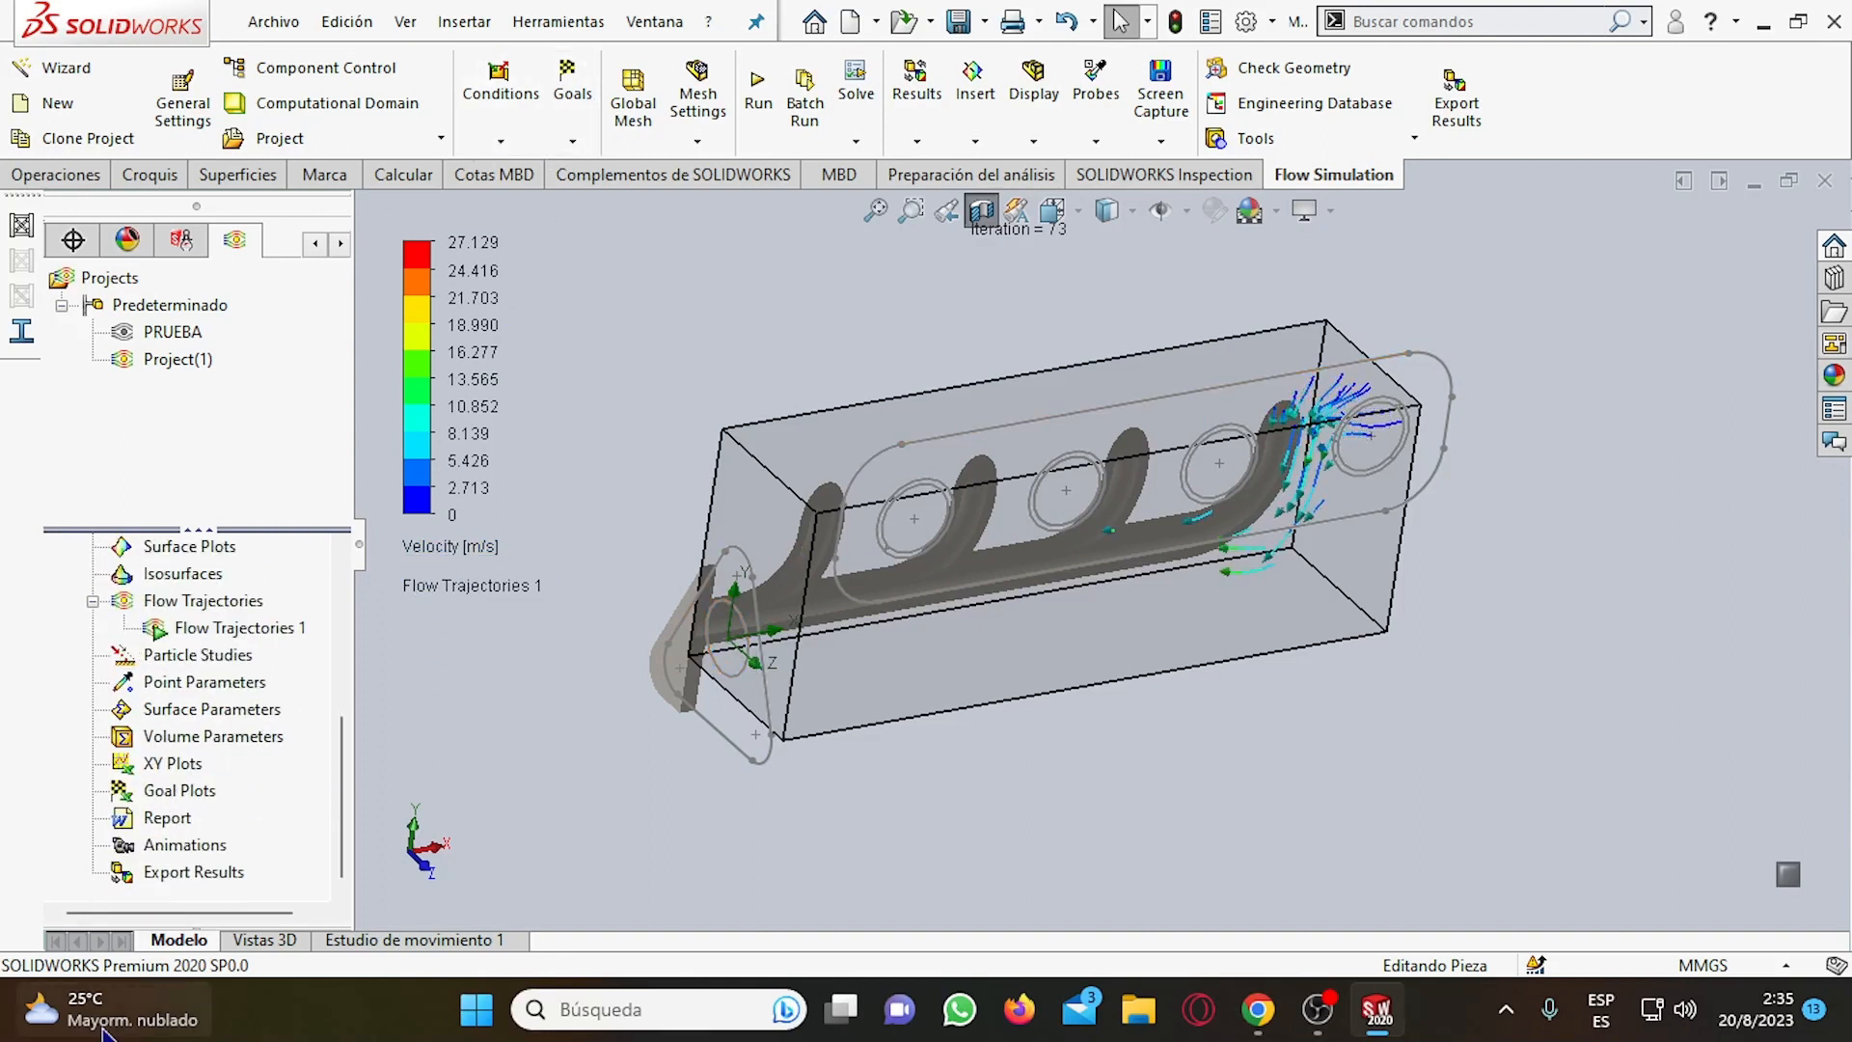
right_click(200, 628)
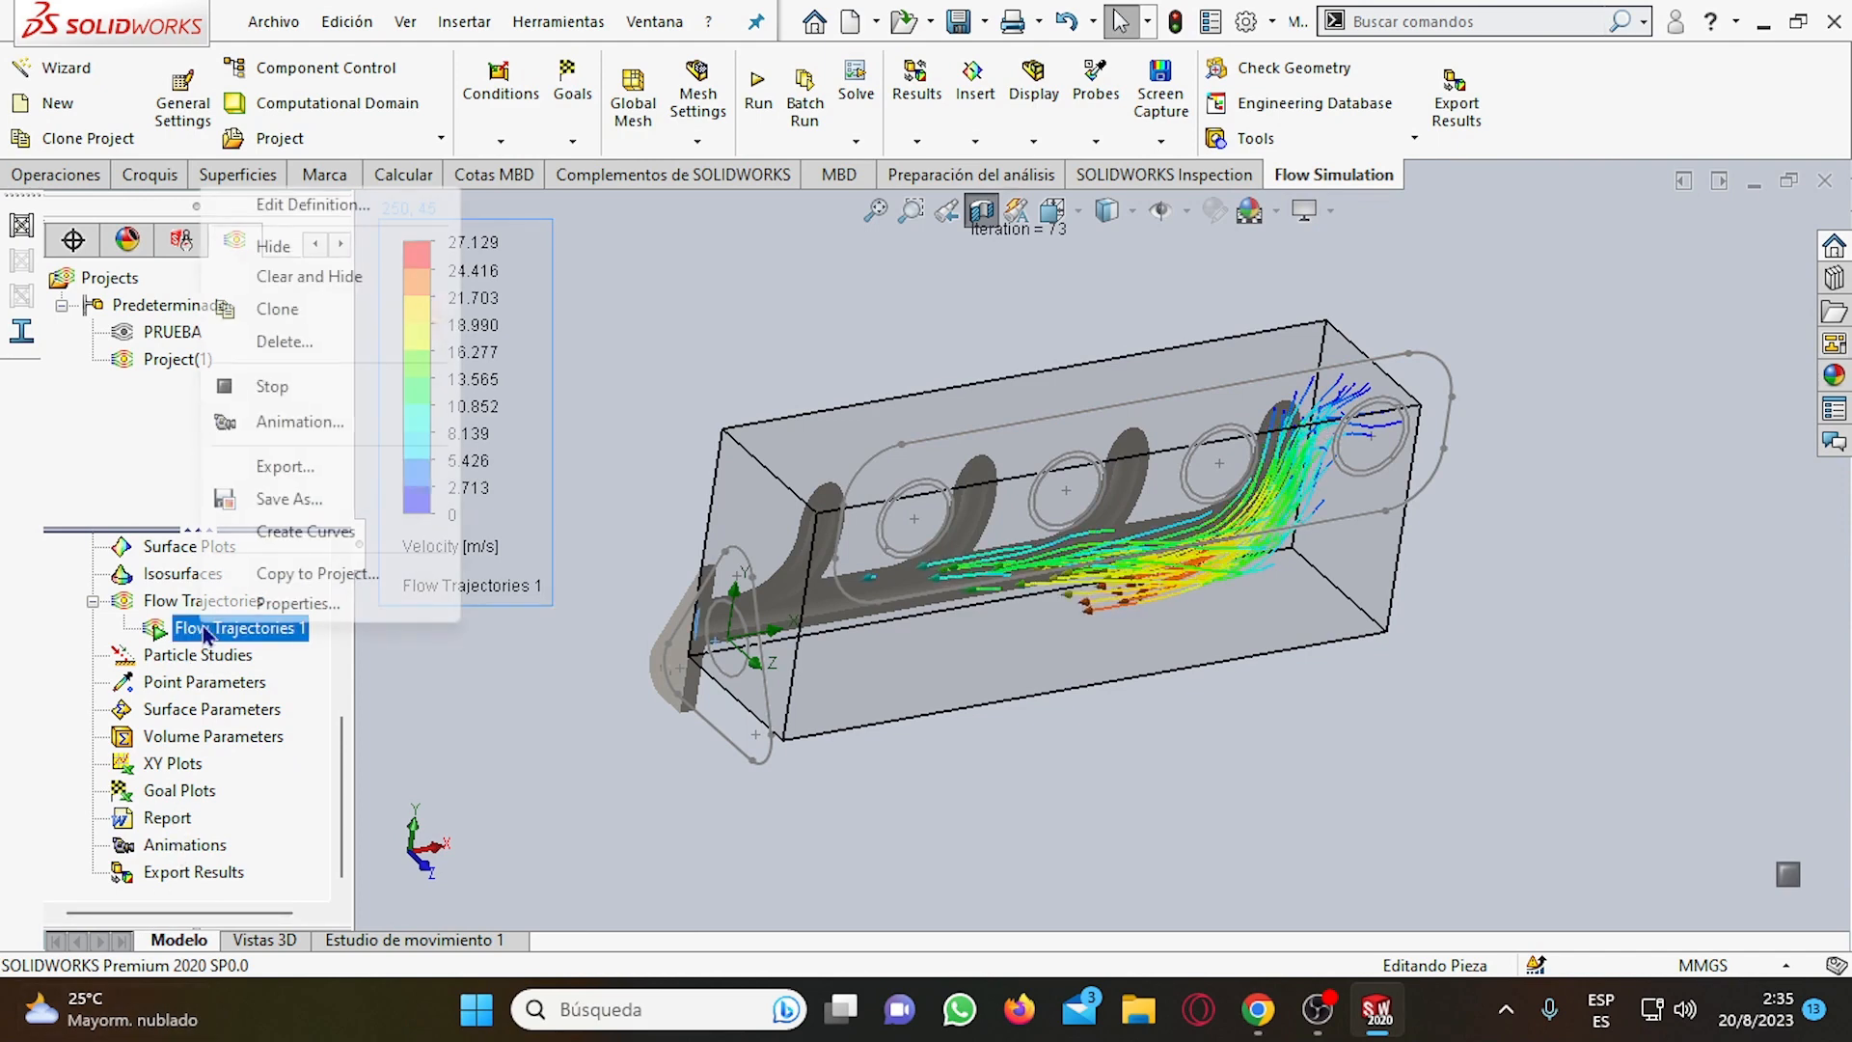
click(300, 390)
scroll(923, 608, up, 2)
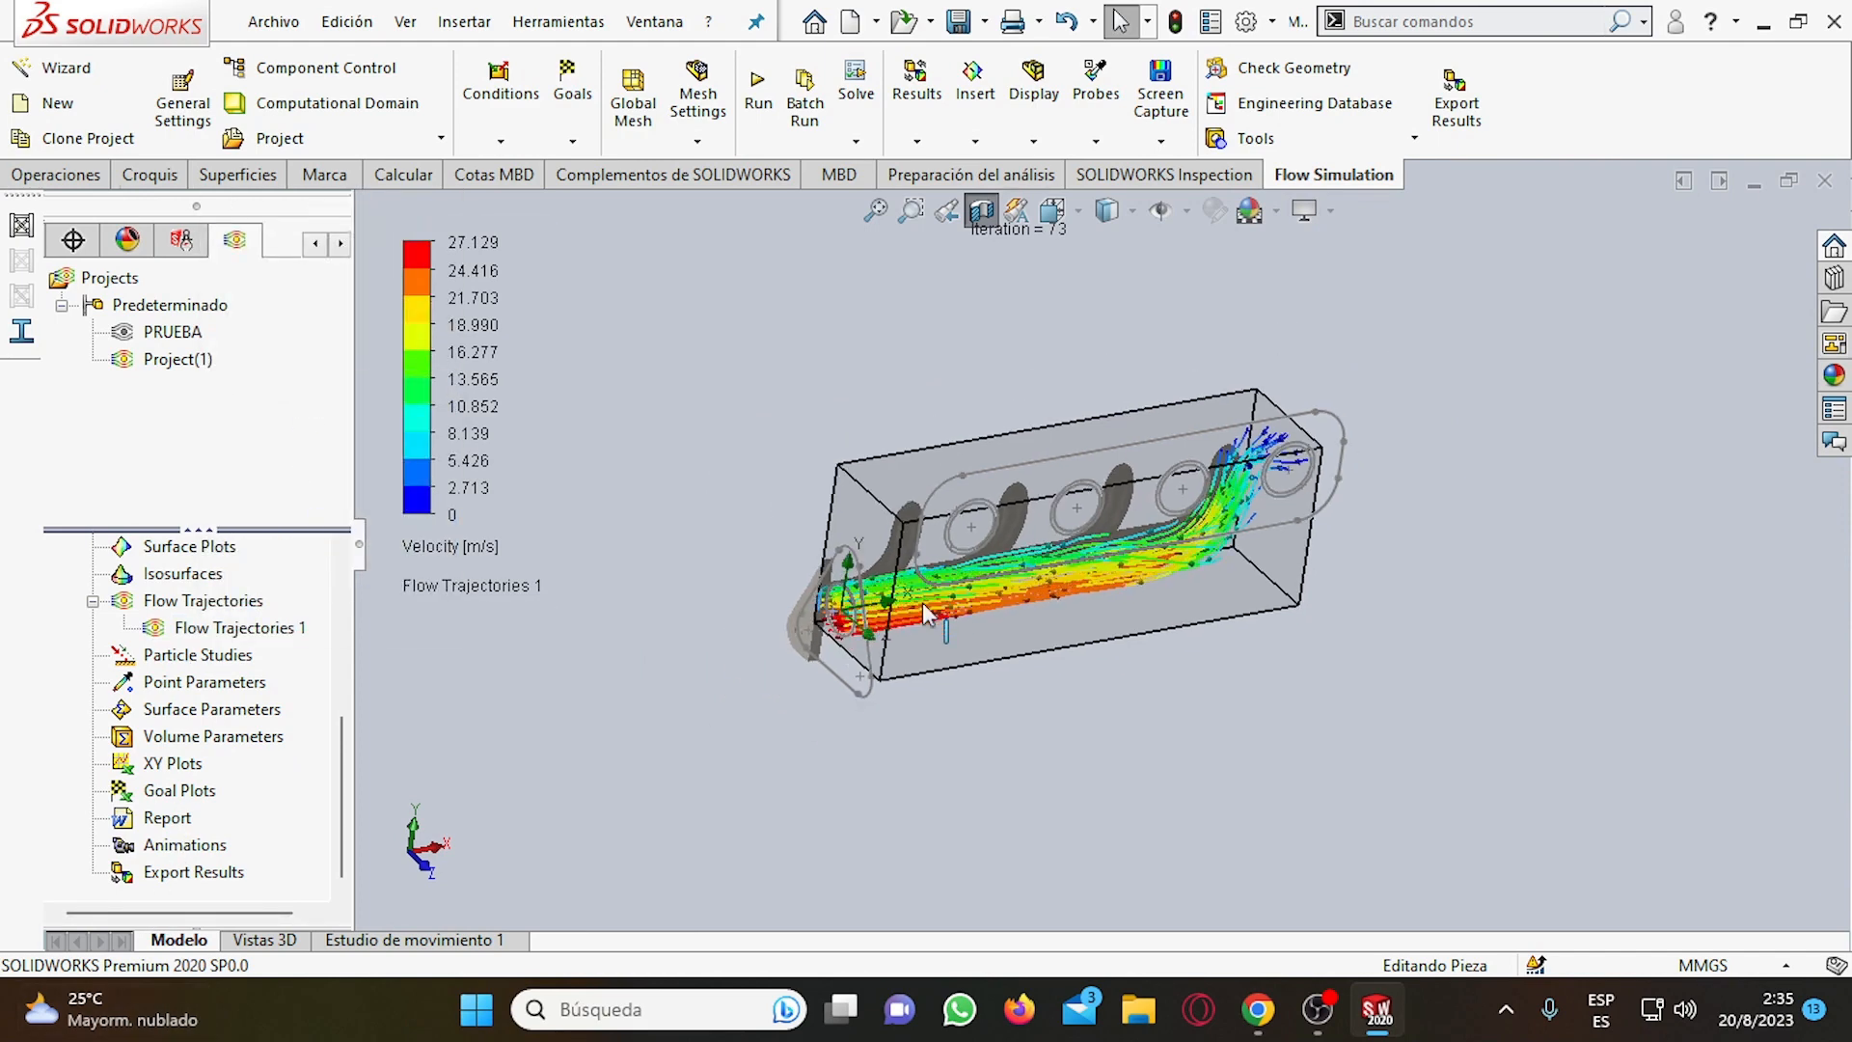
scroll(923, 606, down, 1)
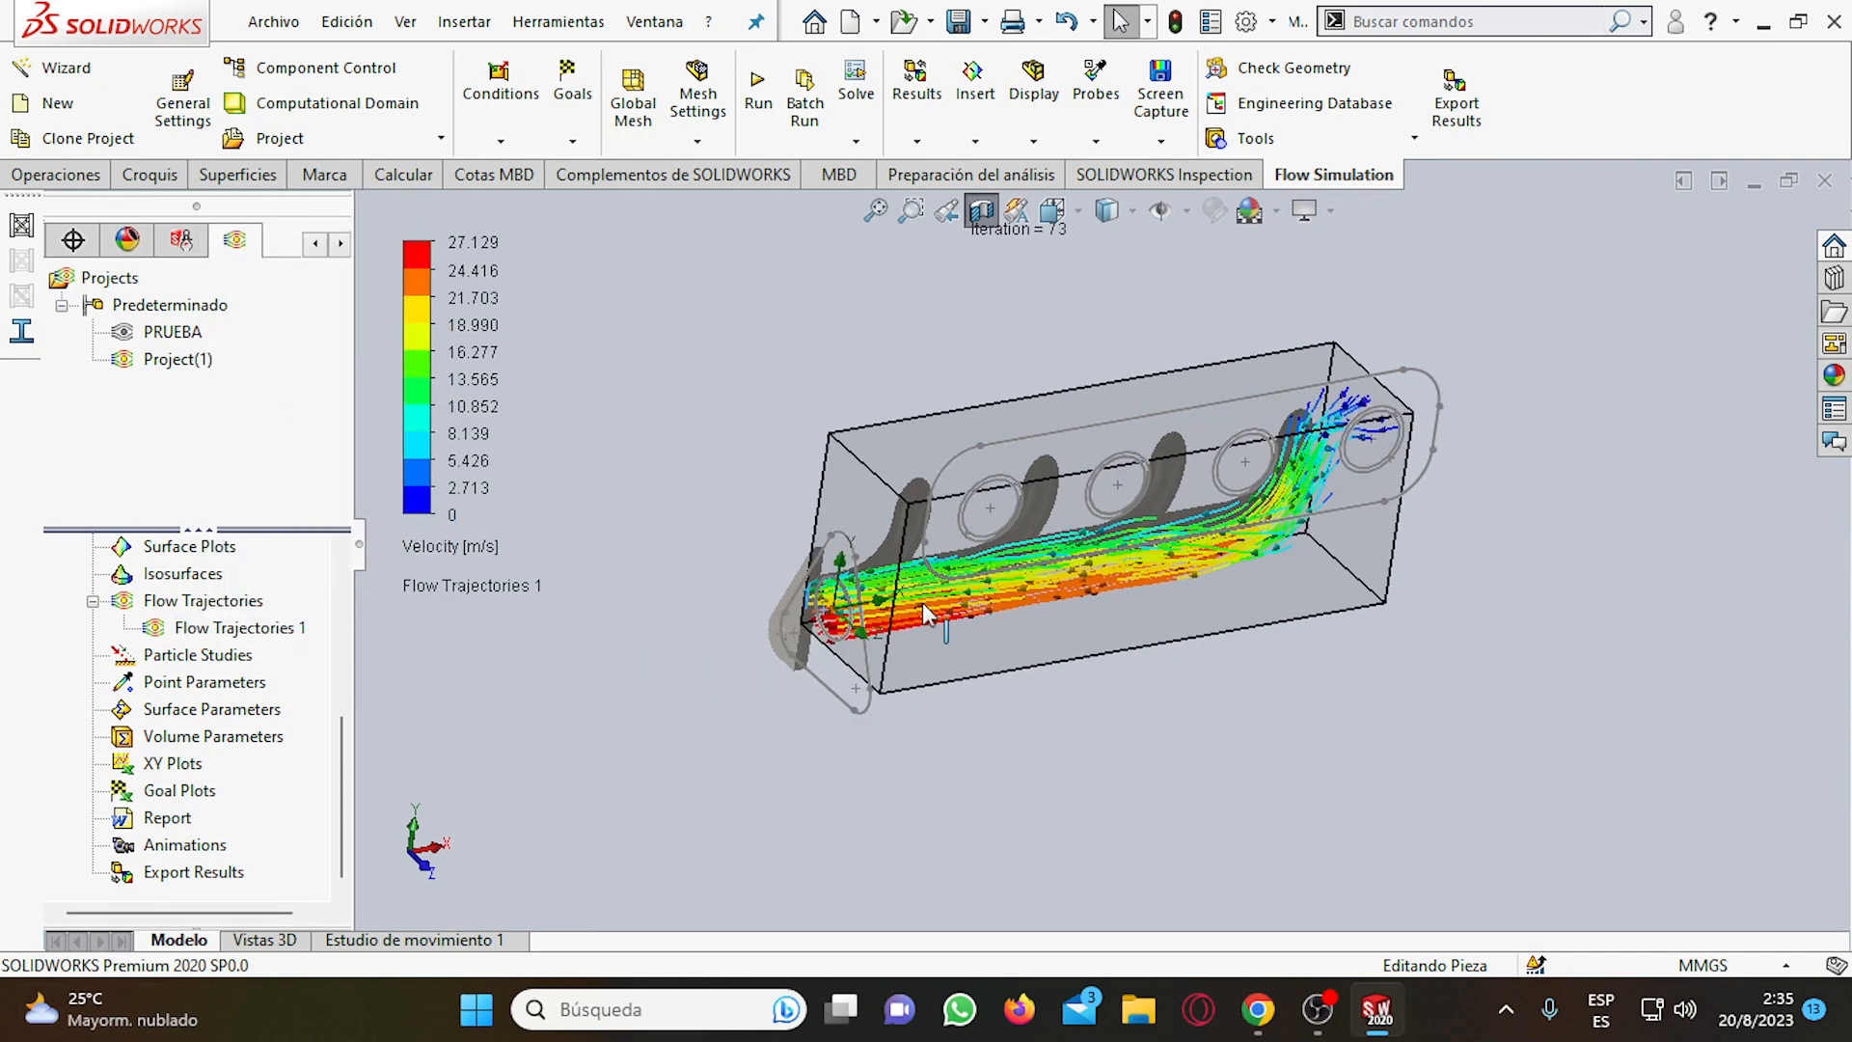
Create a new animation of the flow results.
click(169, 845)
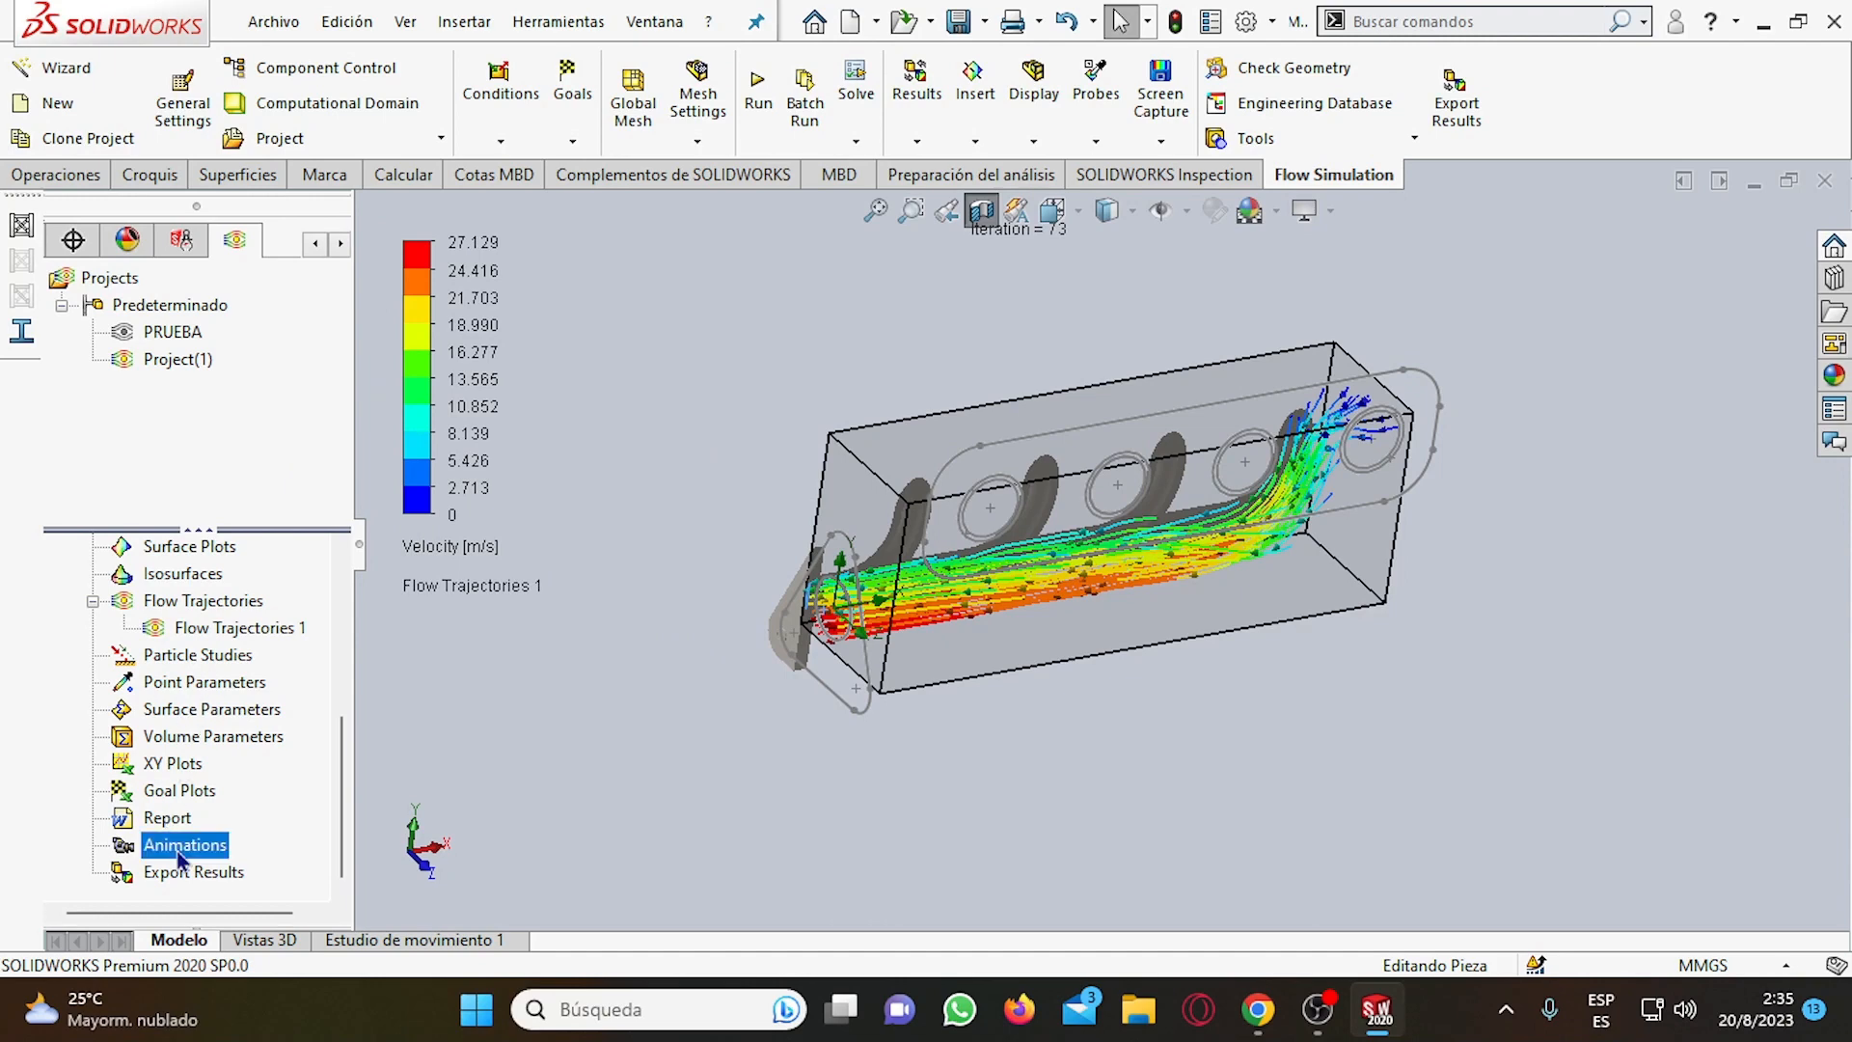
right_click(172, 847)
click(230, 875)
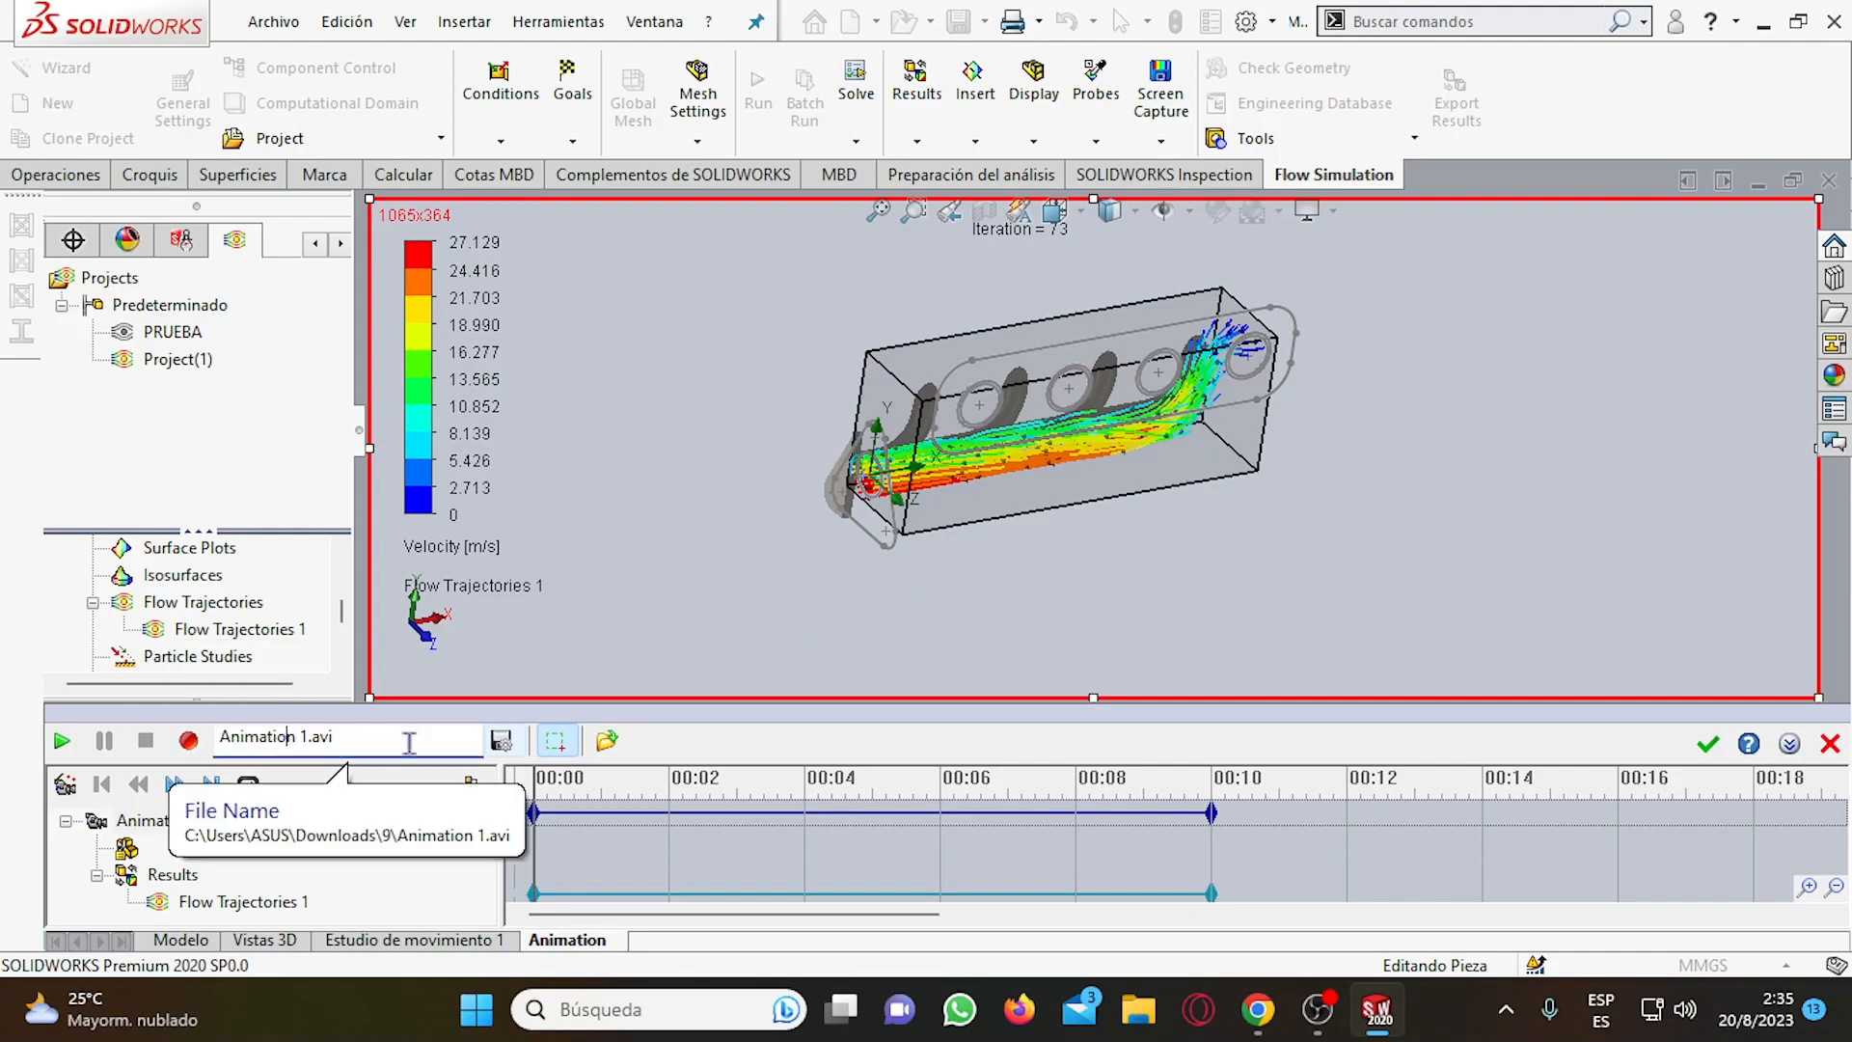
Set the animation's output file to the Animated GIF (*.gif) type under the name Animation 1.
click(500, 740)
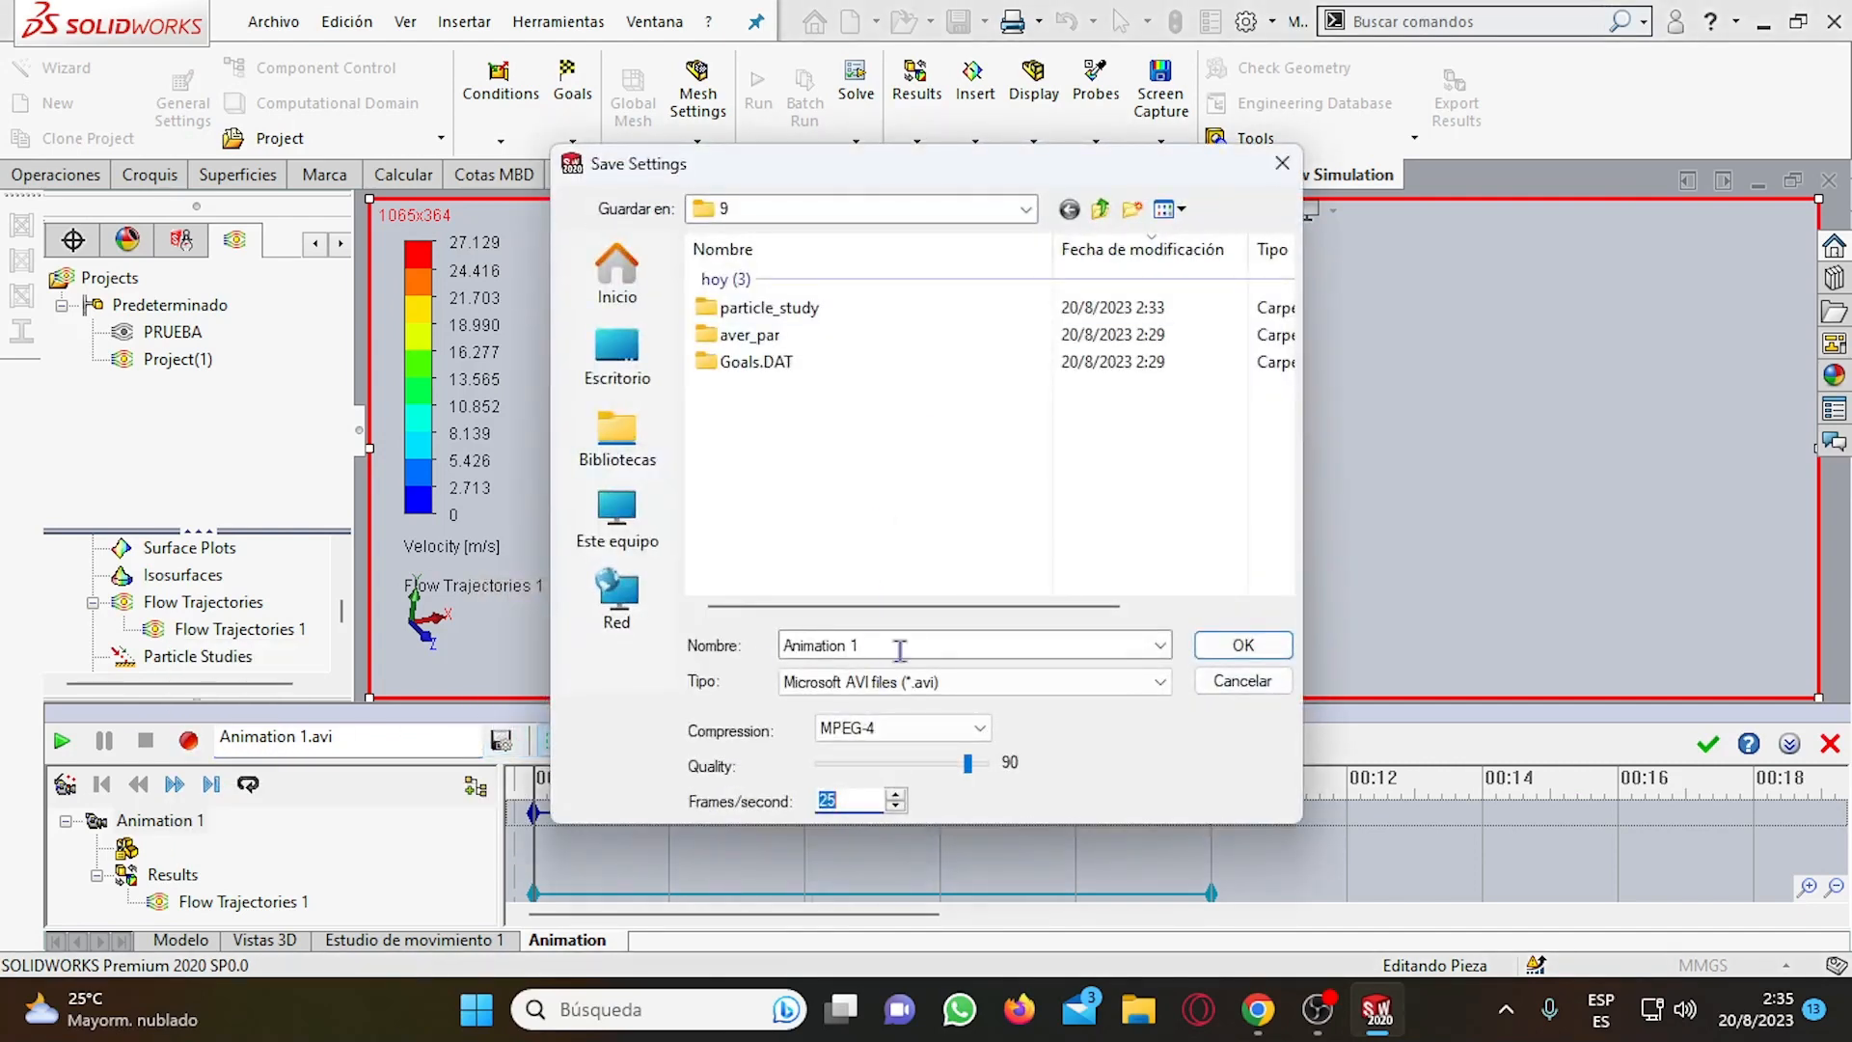
click(873, 682)
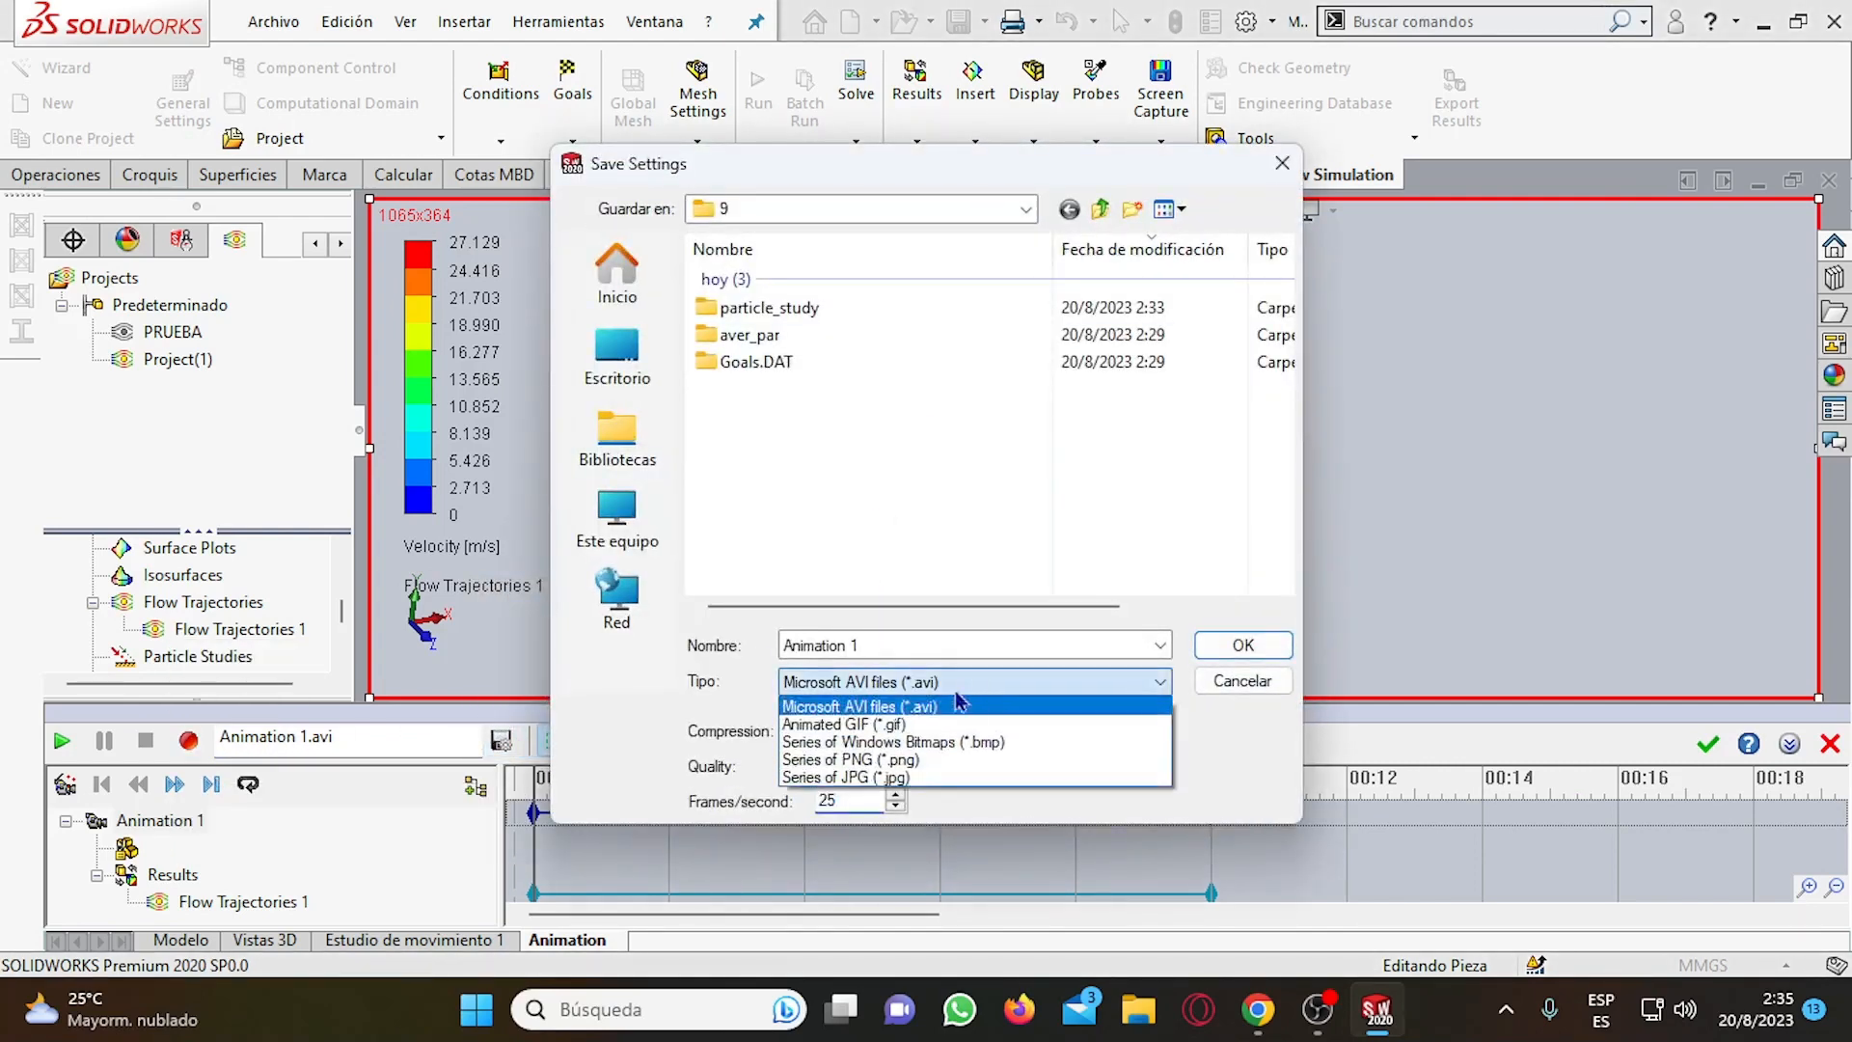
click(857, 724)
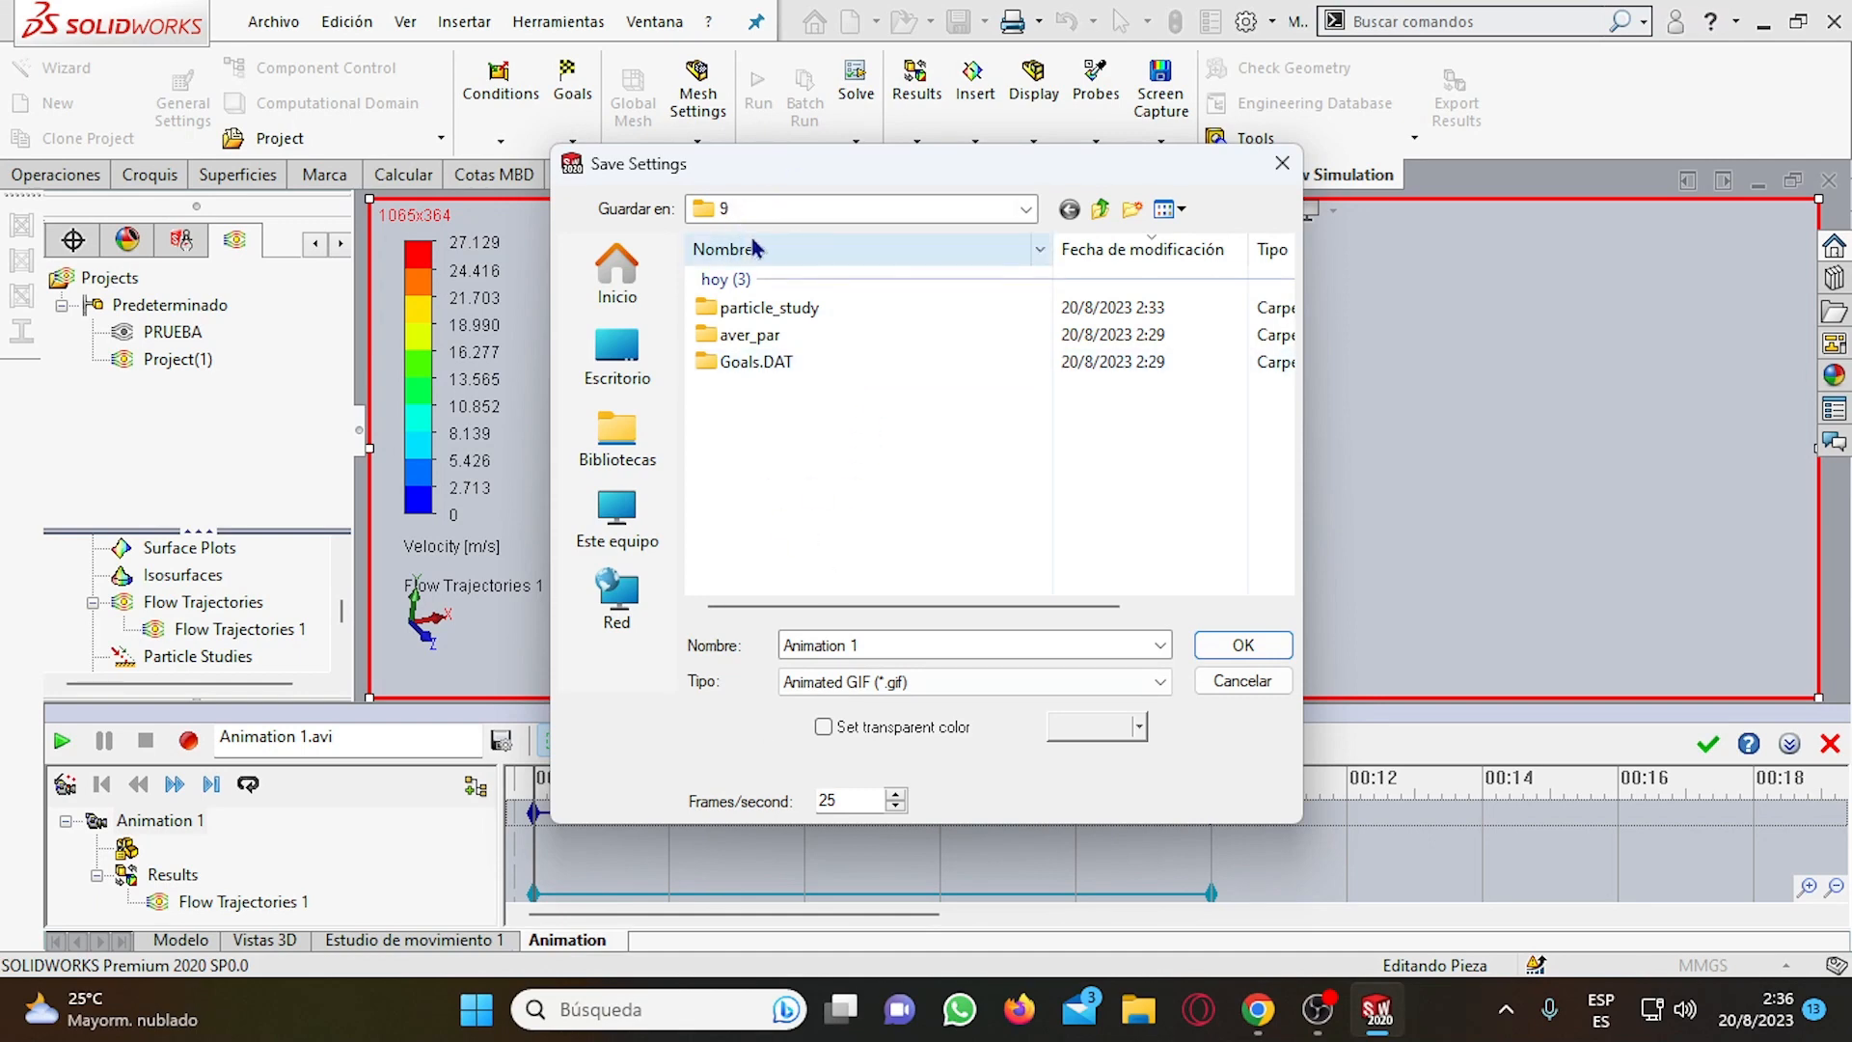
click(797, 210)
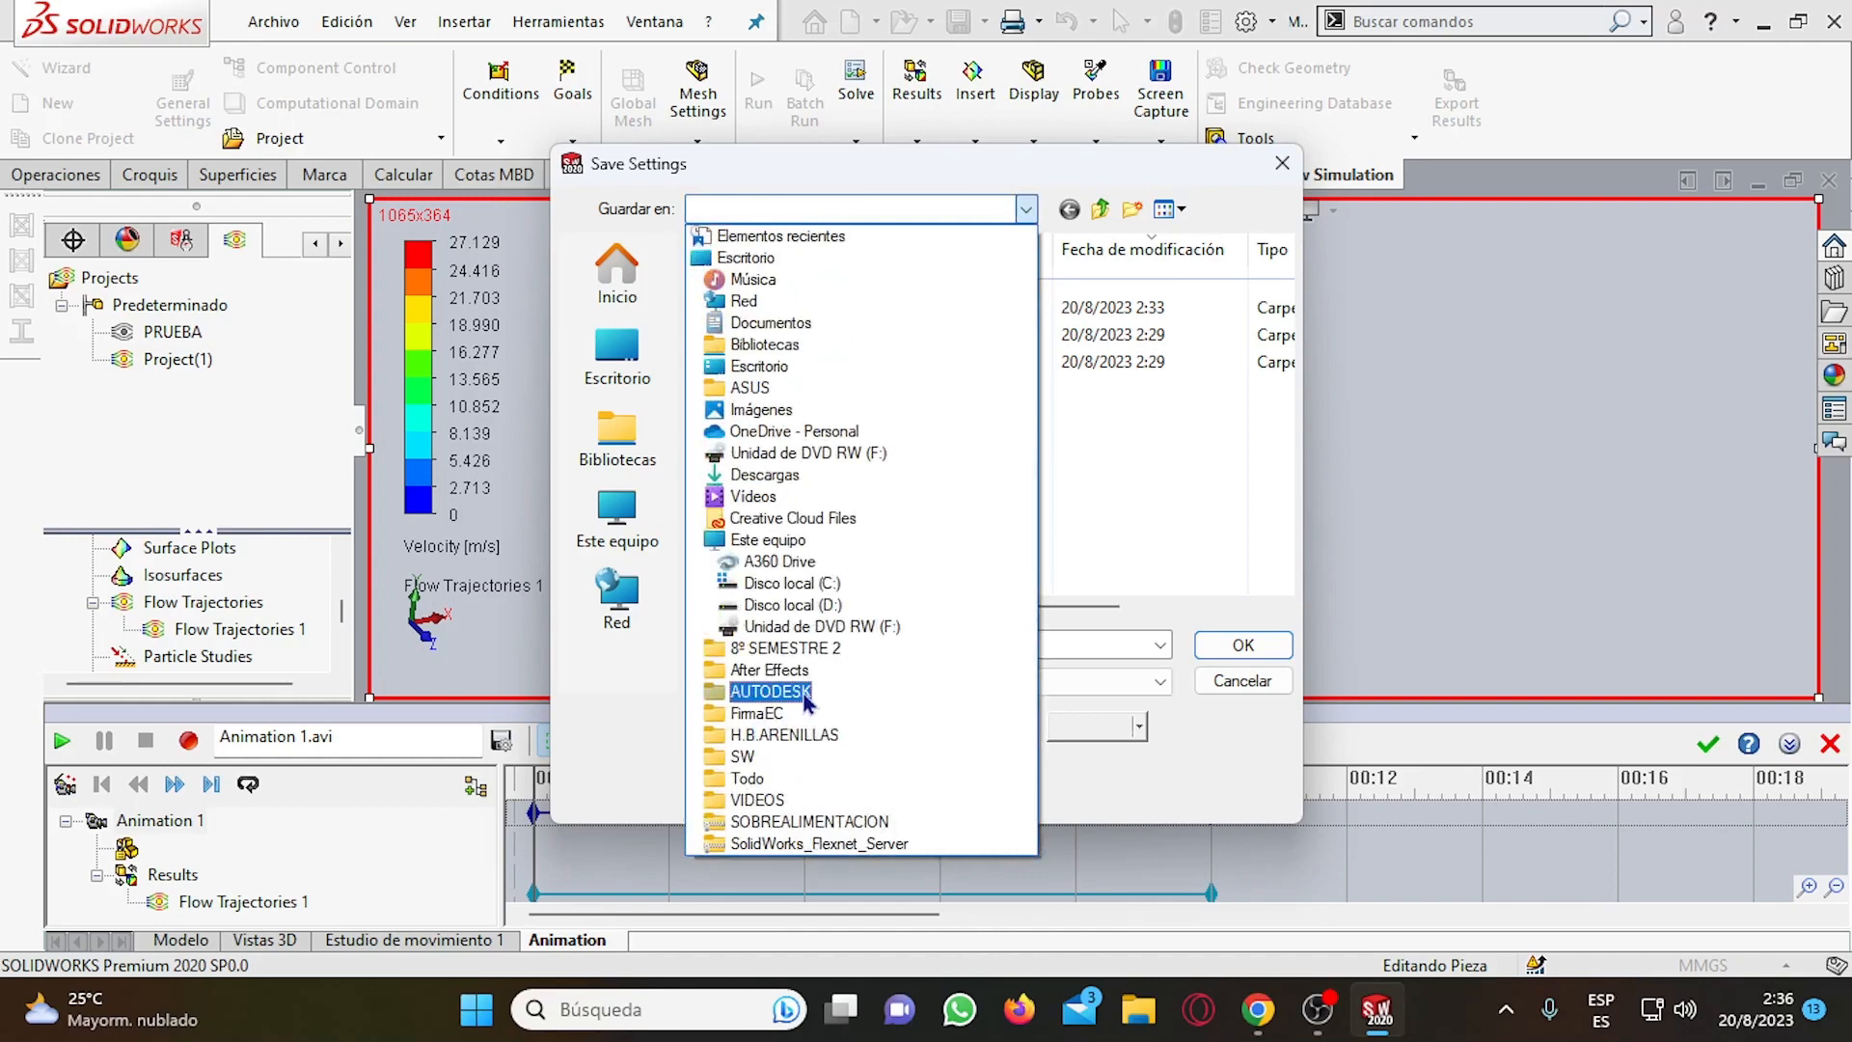
click(1256, 420)
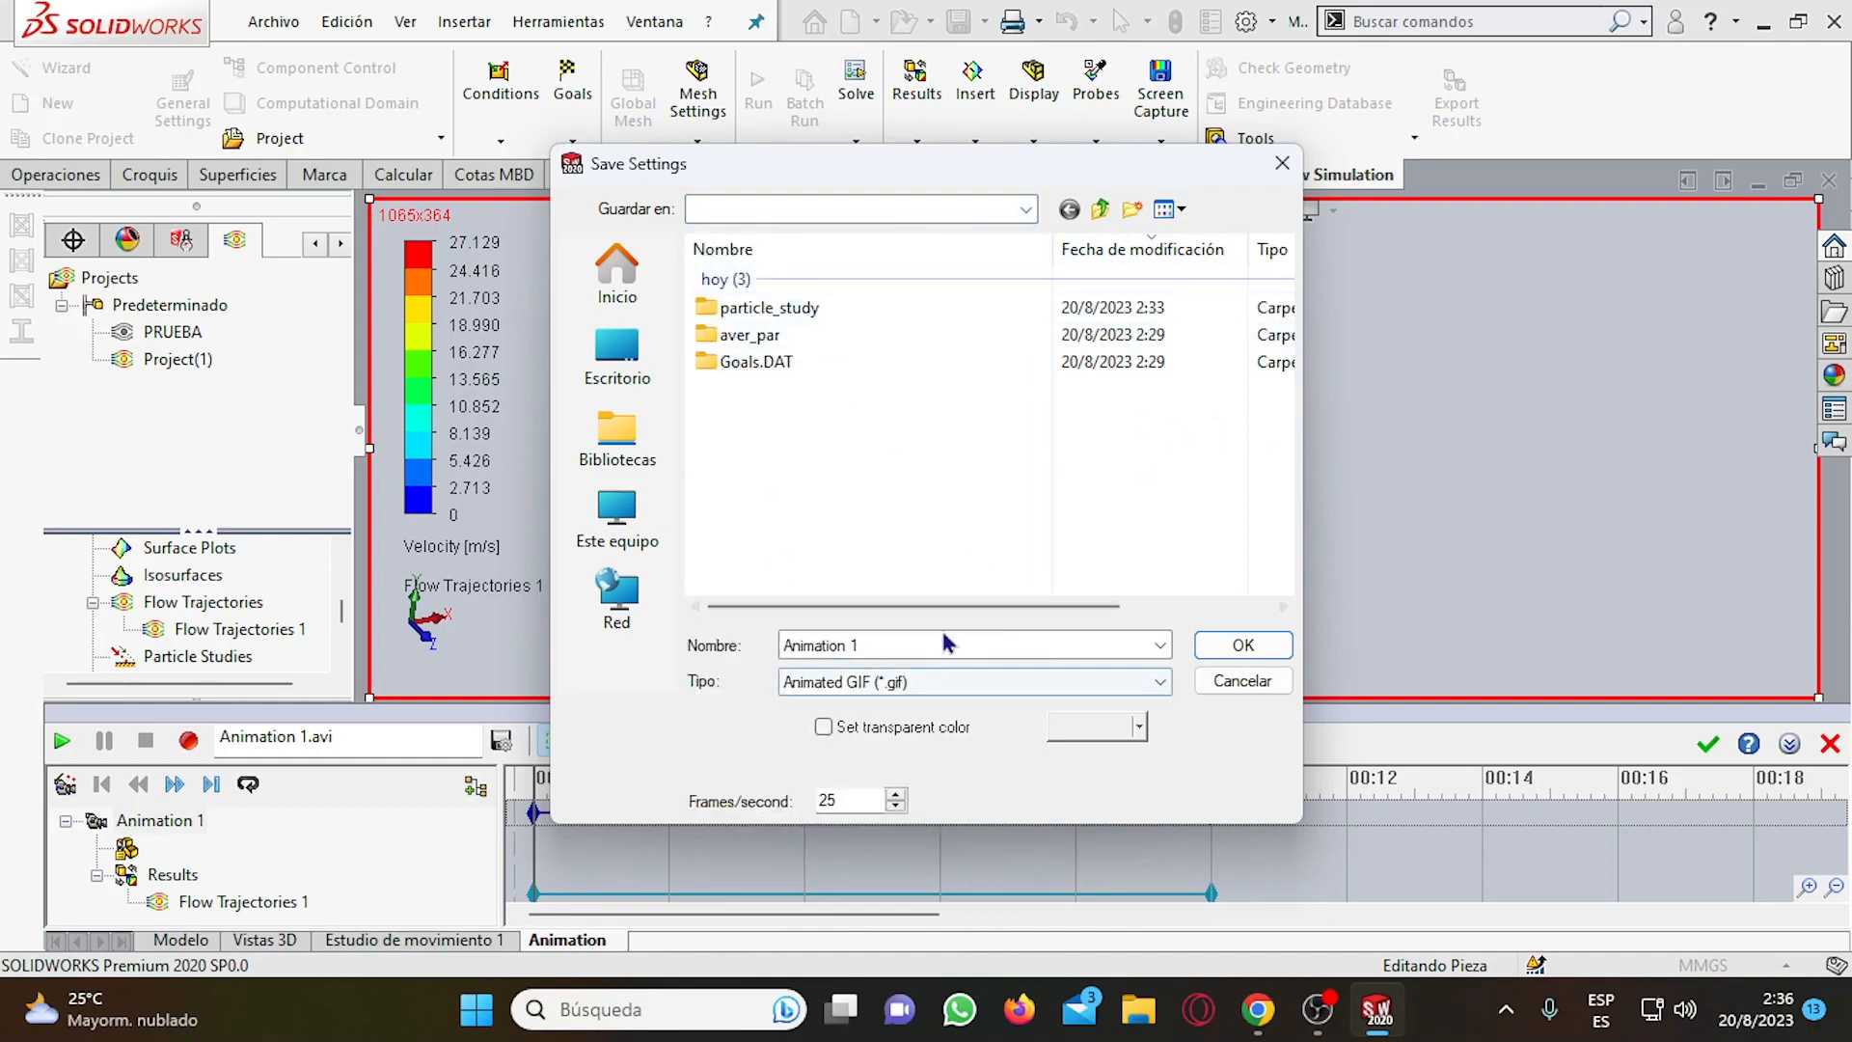
click(940, 214)
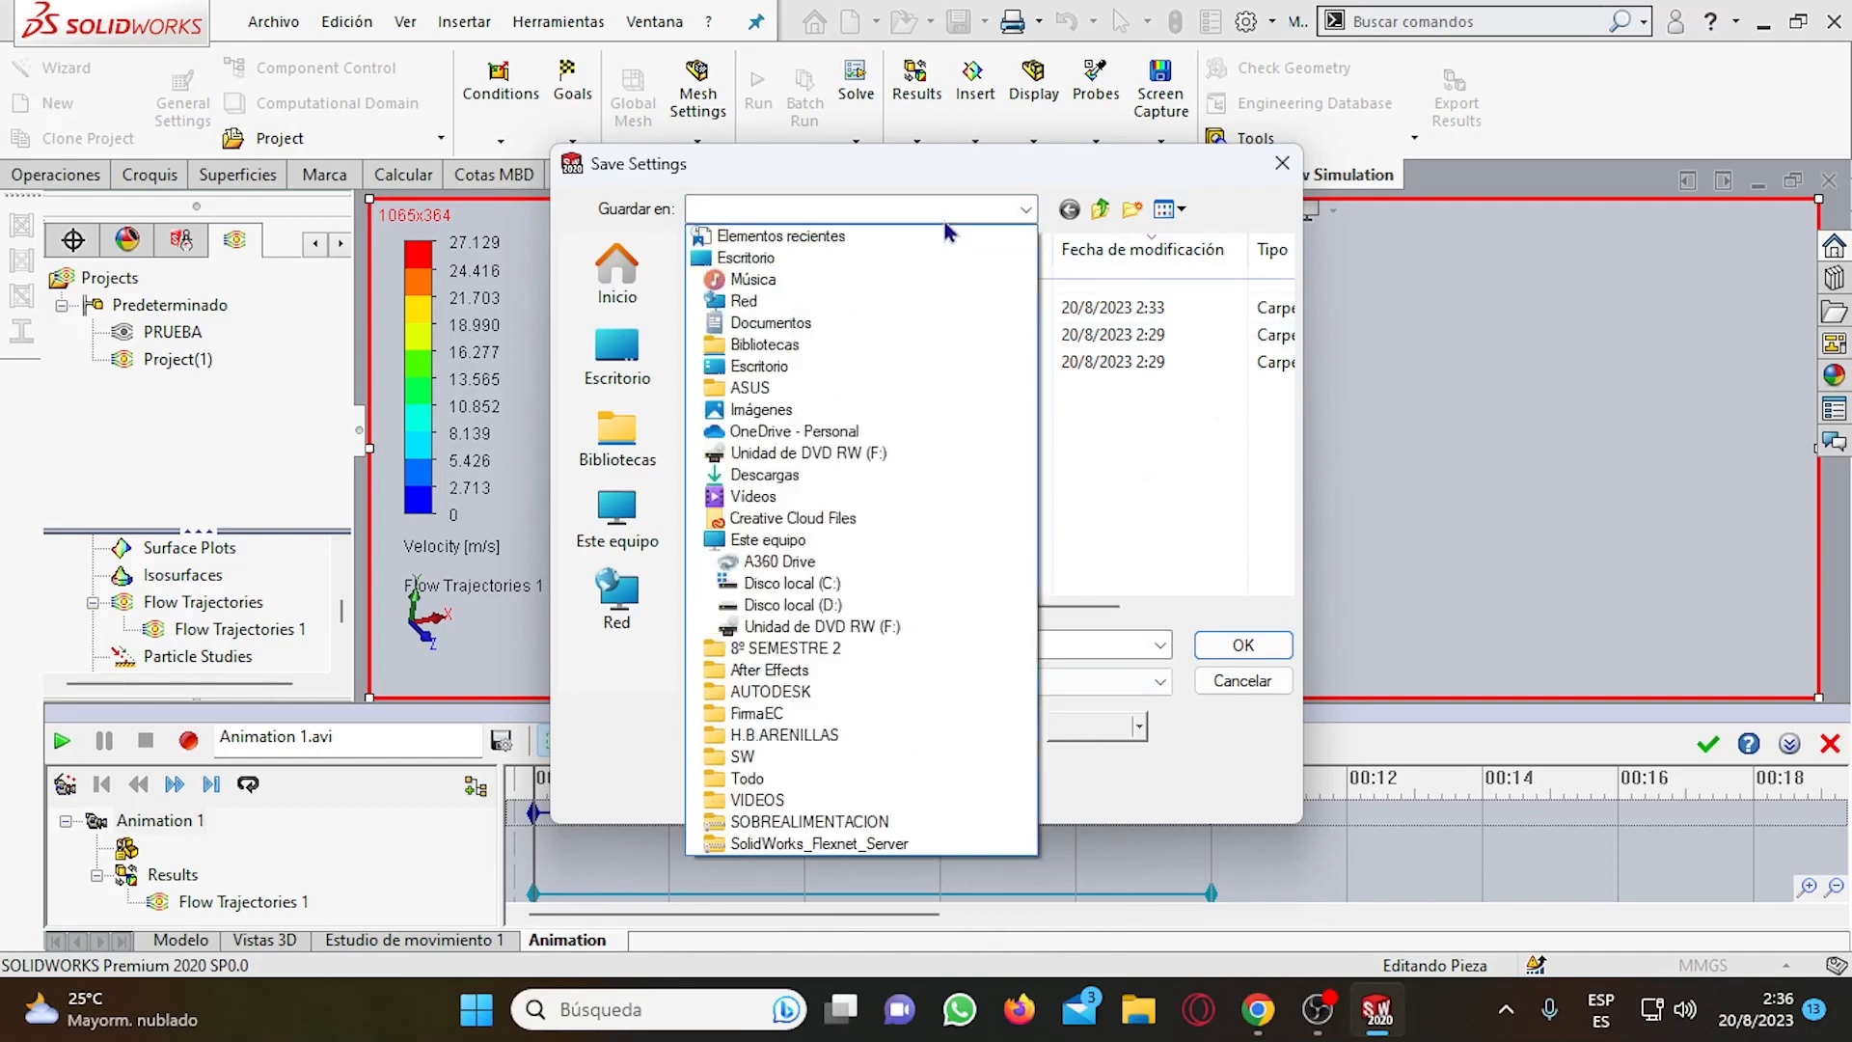
click(1113, 440)
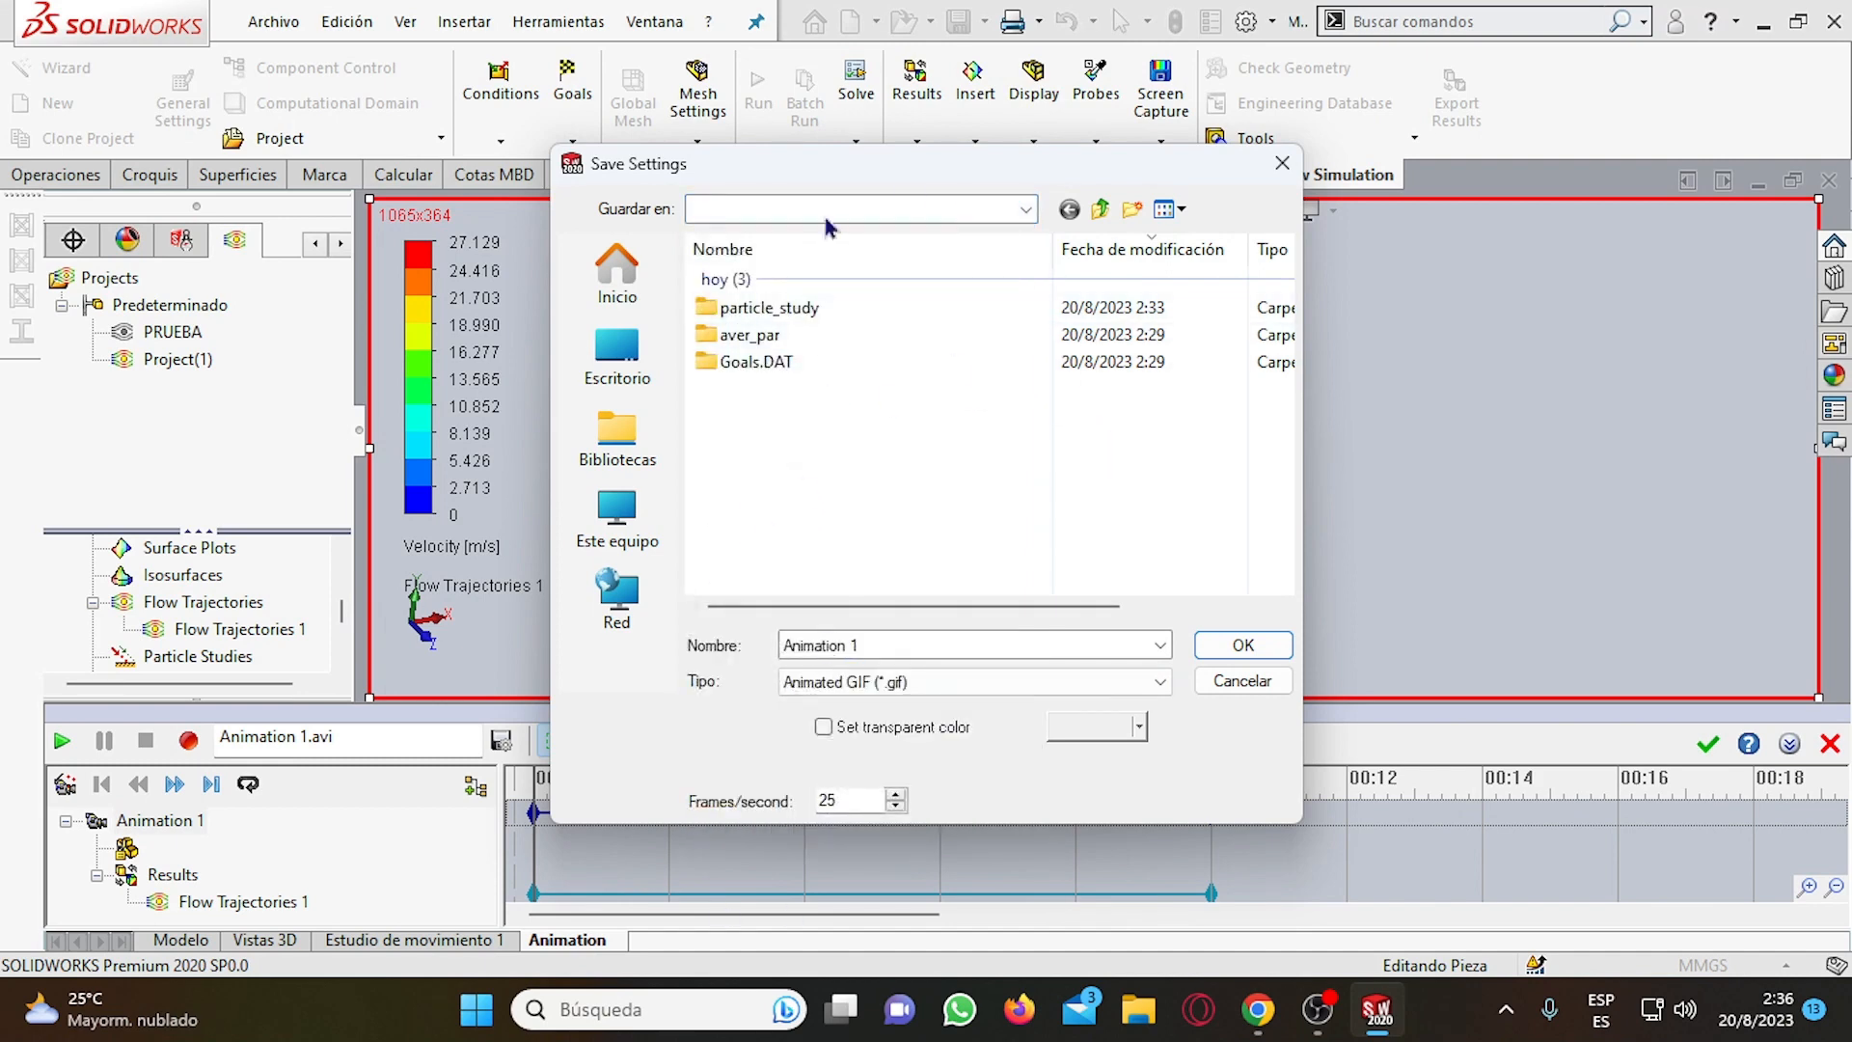
click(1244, 645)
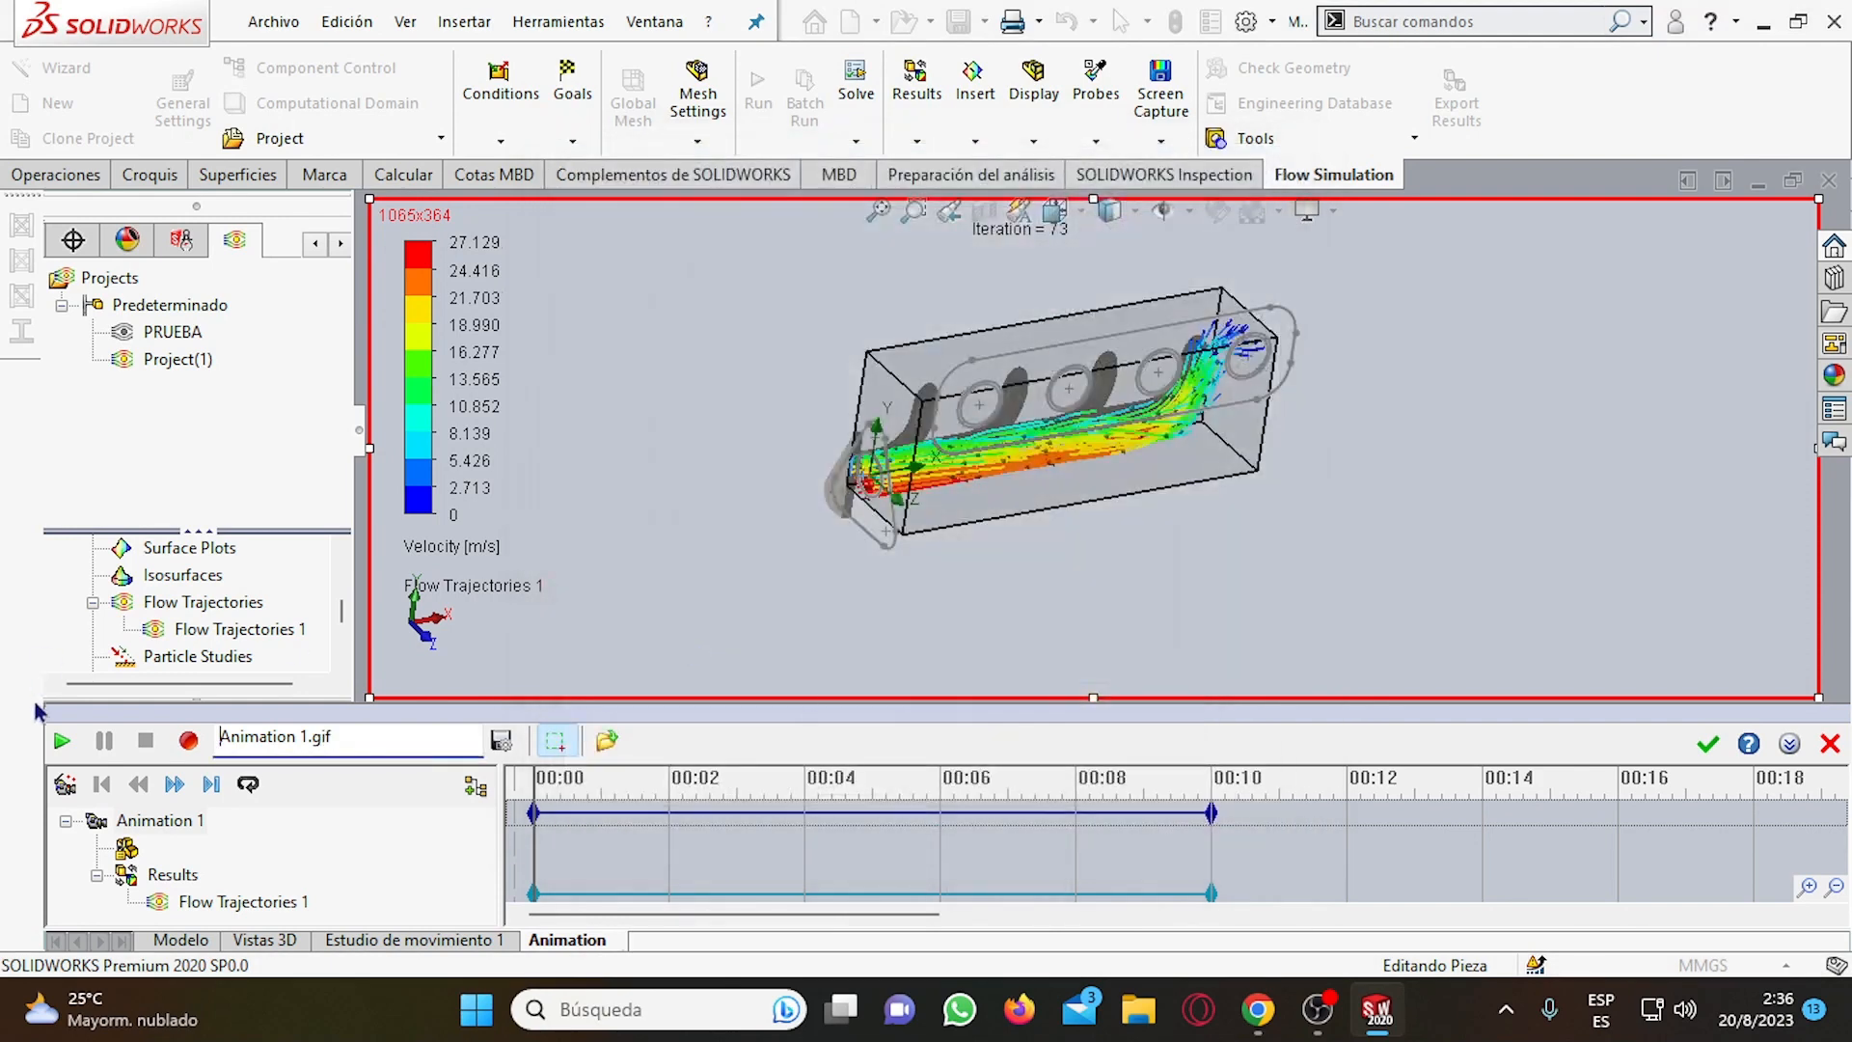
Record the animation and save Animation 1 as a feature in the results.
click(188, 741)
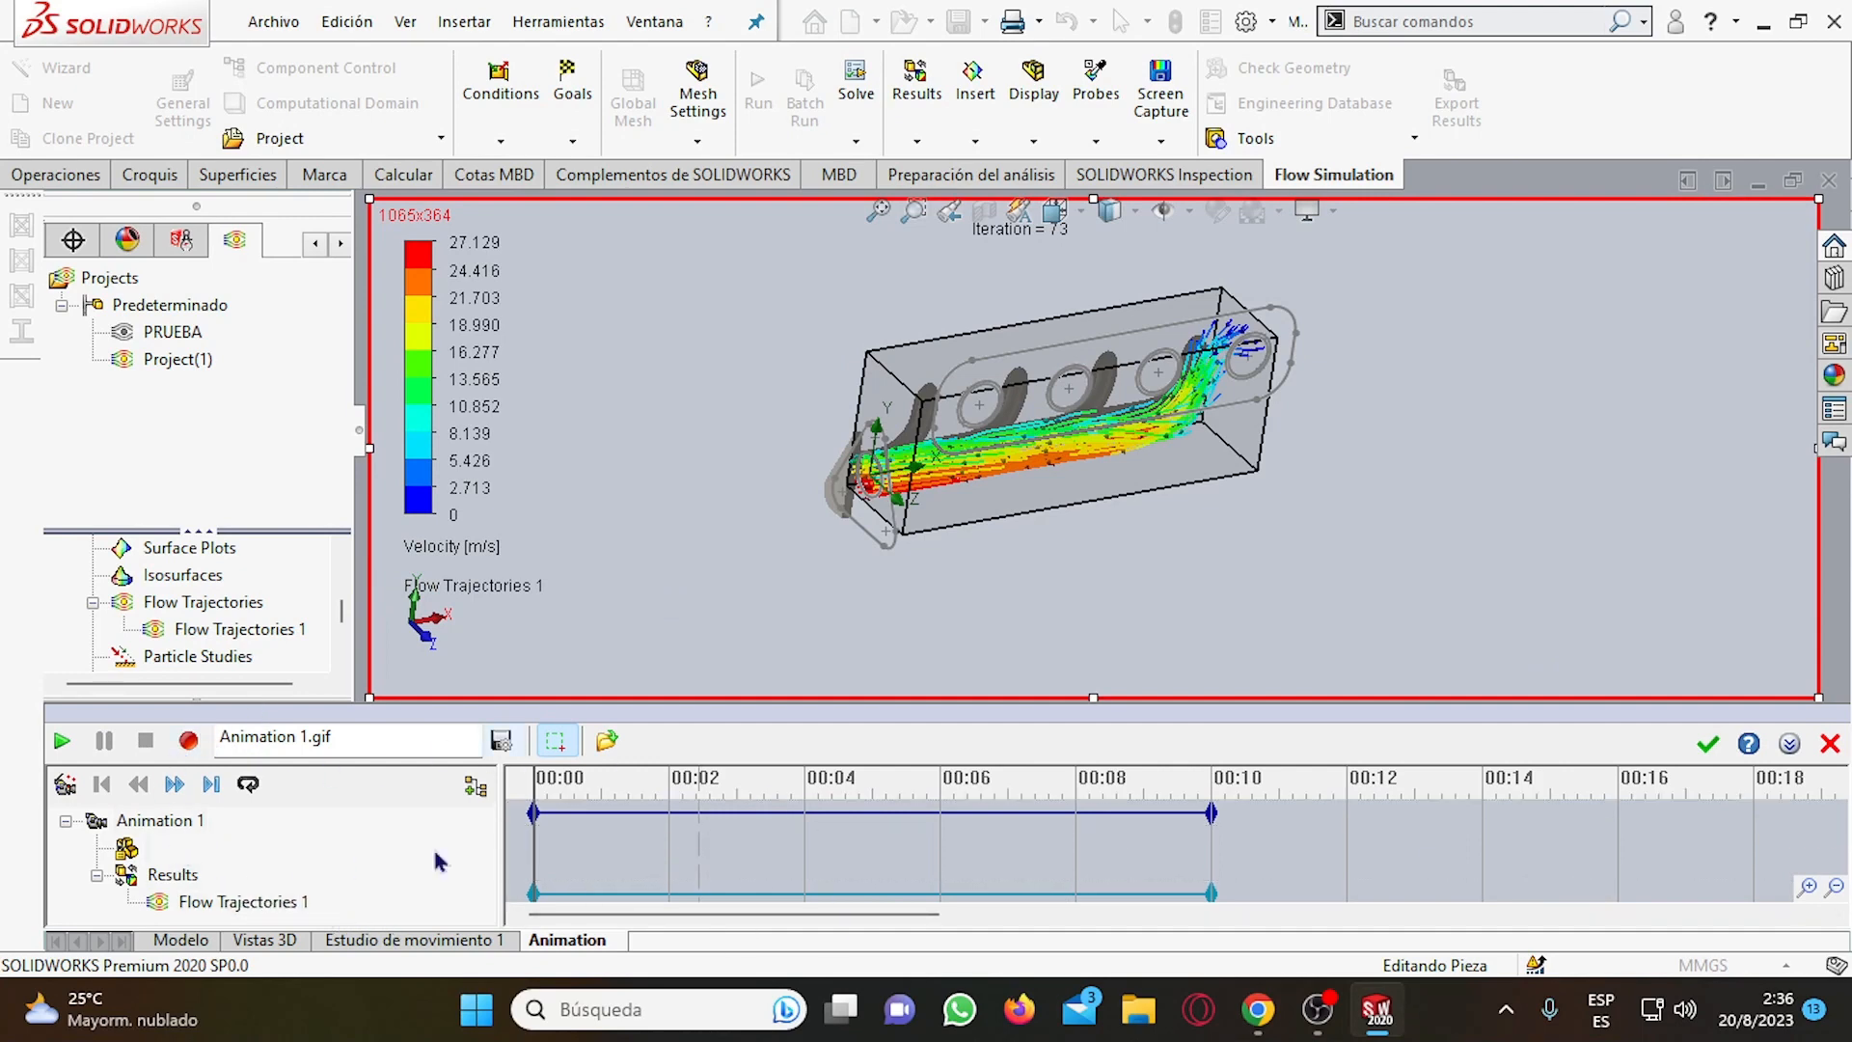
click(1710, 744)
scroll(132, 815, down, 3)
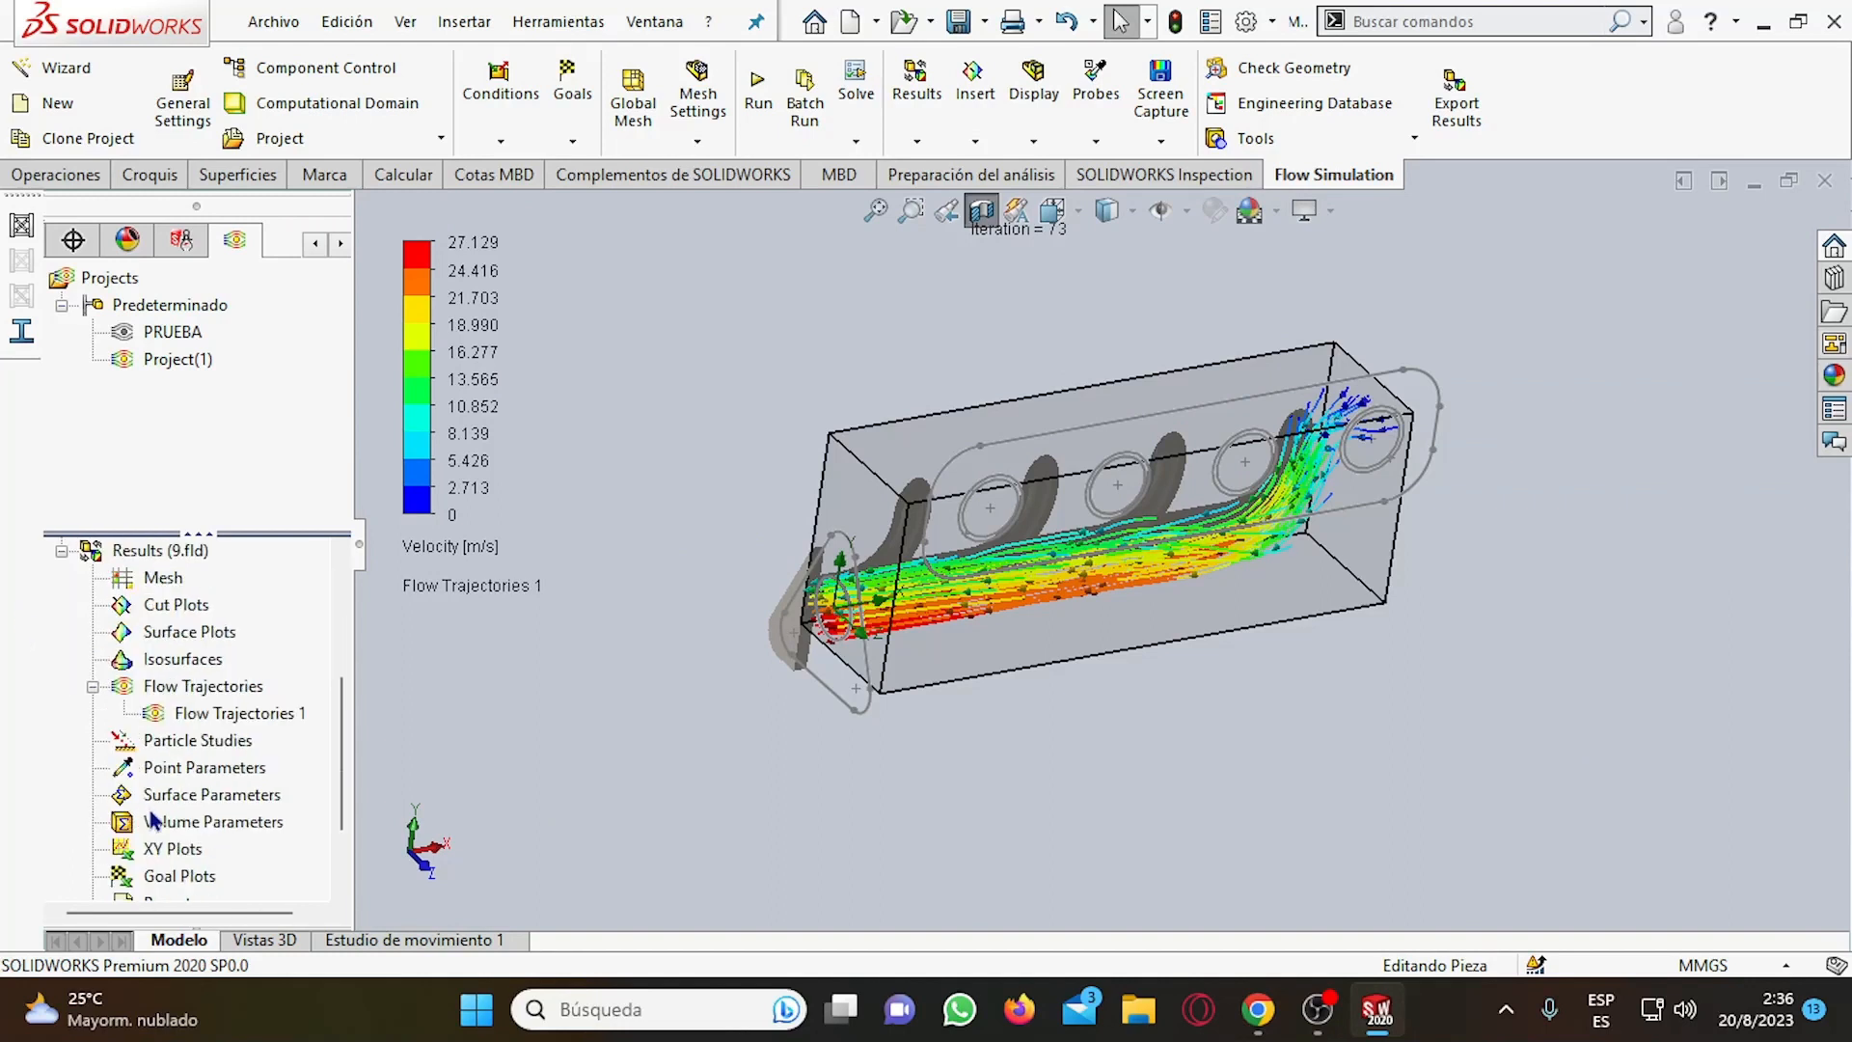
scroll(153, 821, down, 1)
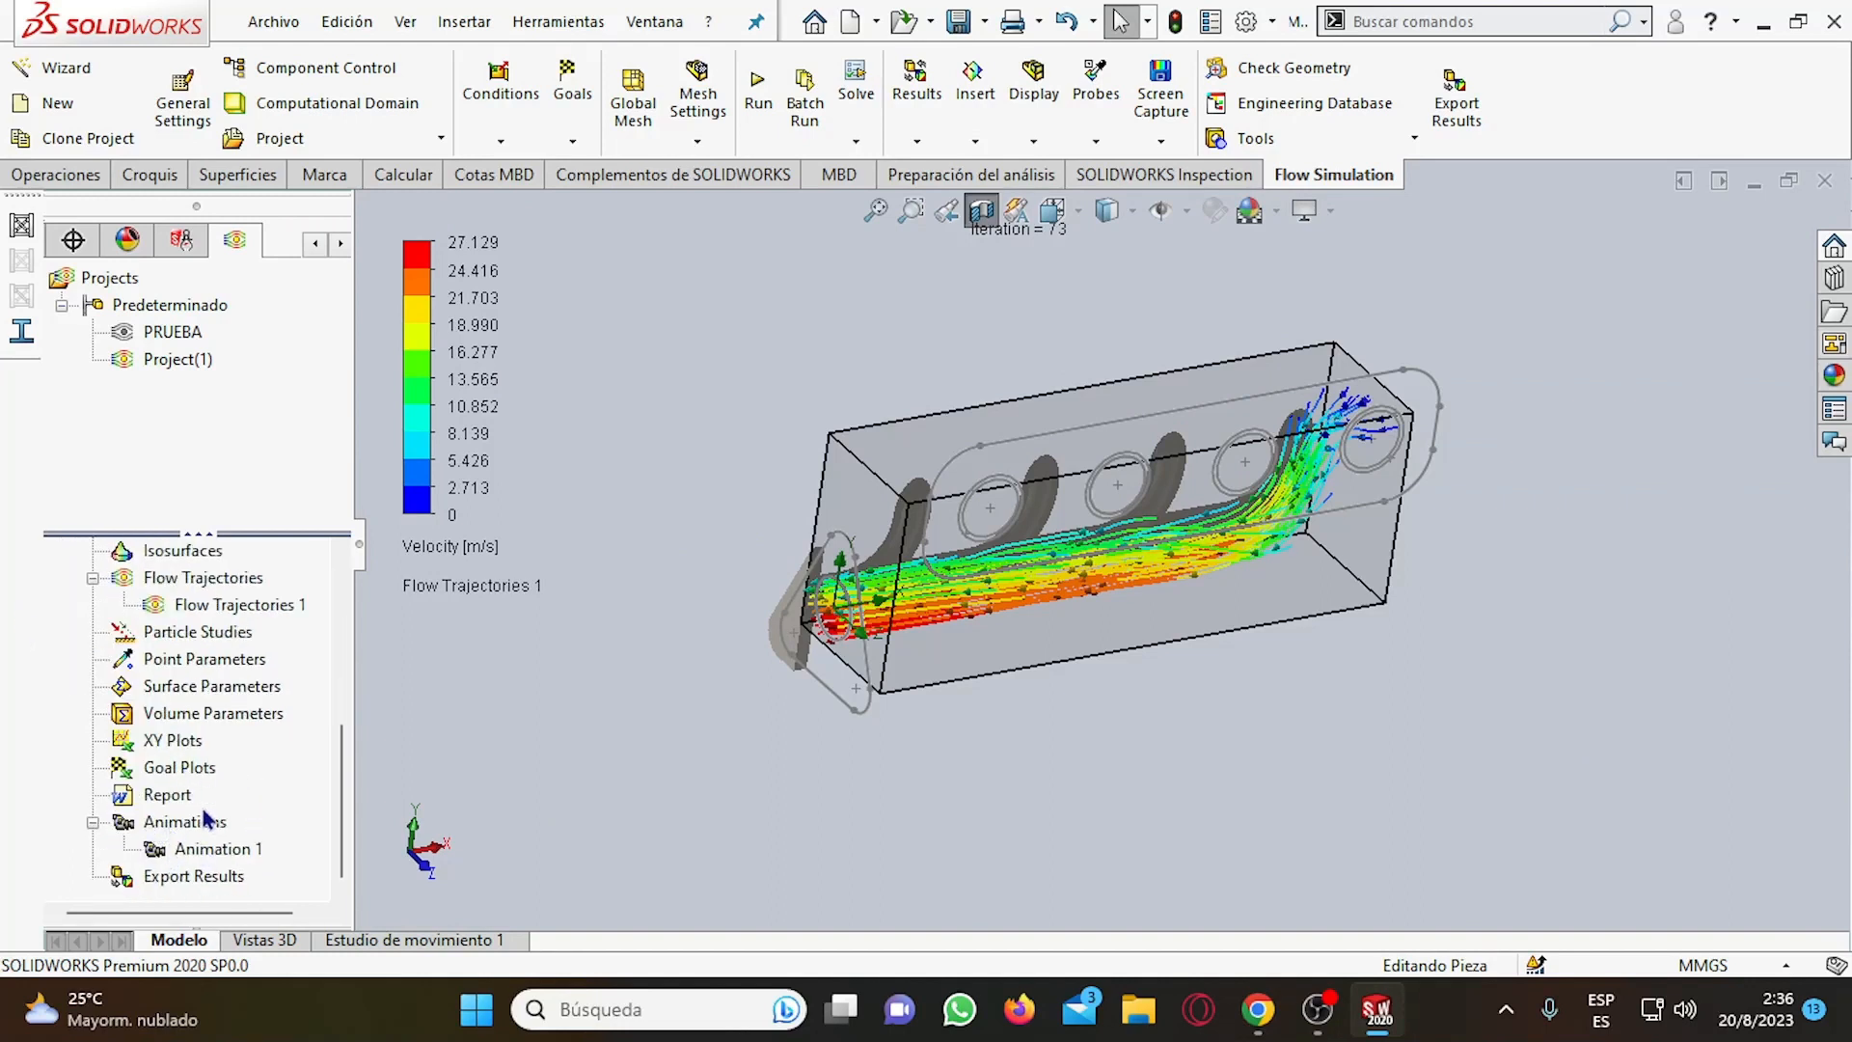